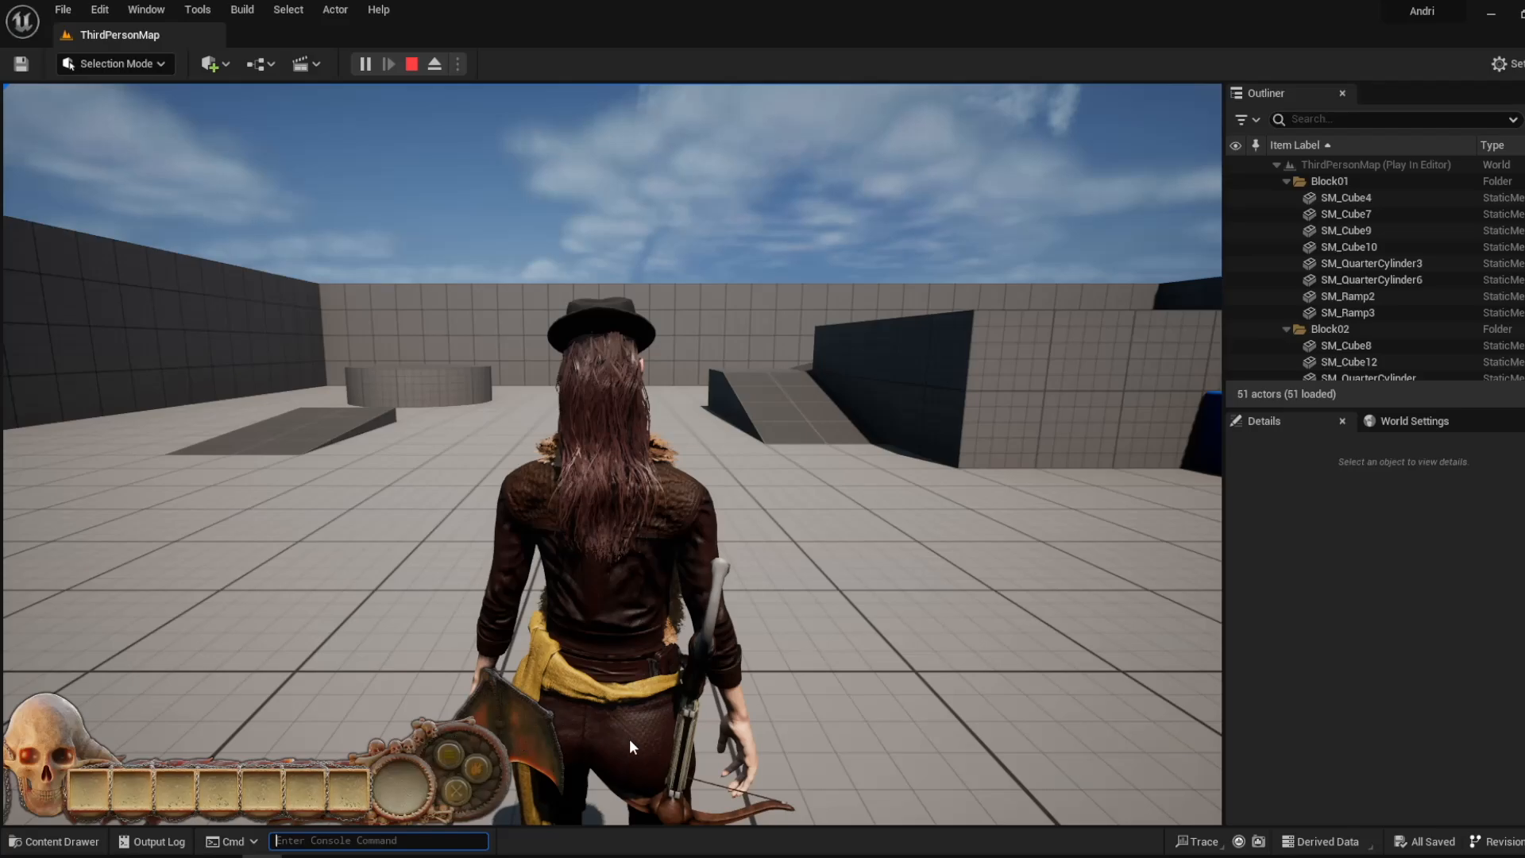
# - Try the round buttons of the skull HUD in the running game, walk the character forward, and end play
pyautogui.click(454, 755)
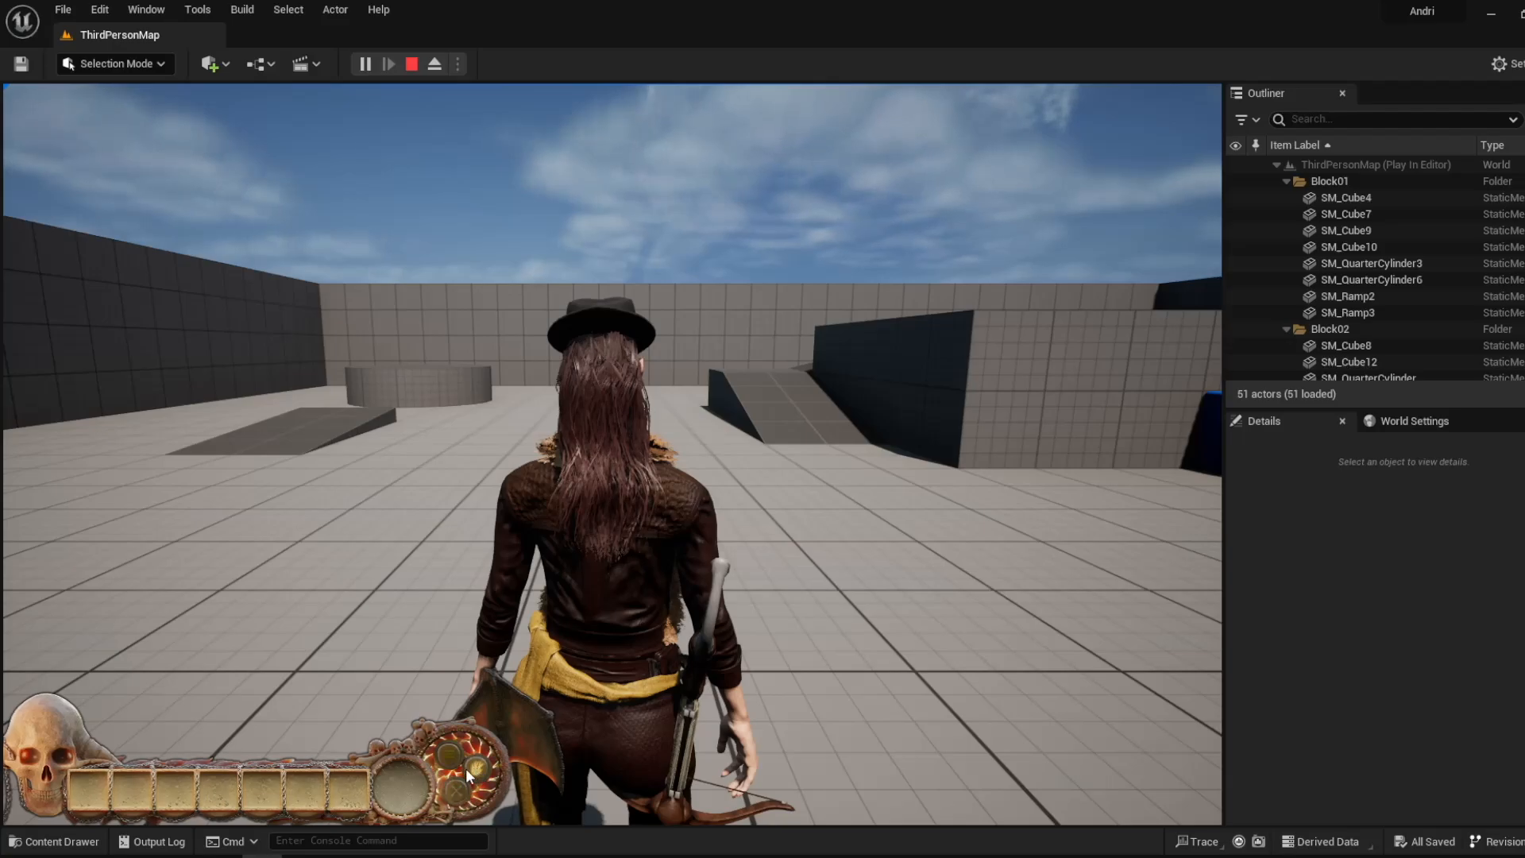
pyautogui.click(458, 789)
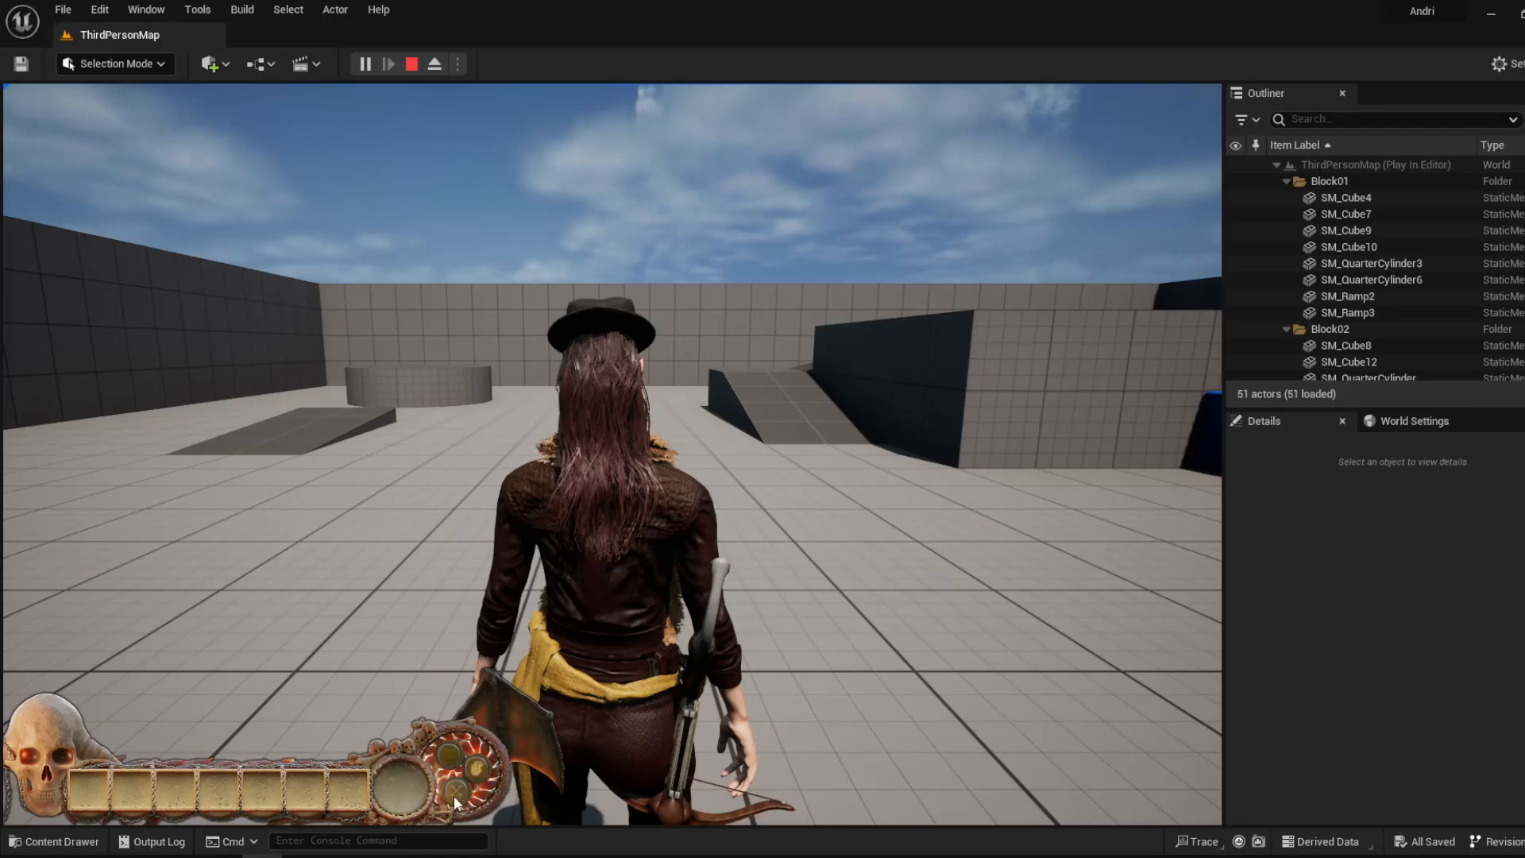
pyautogui.click(651, 610)
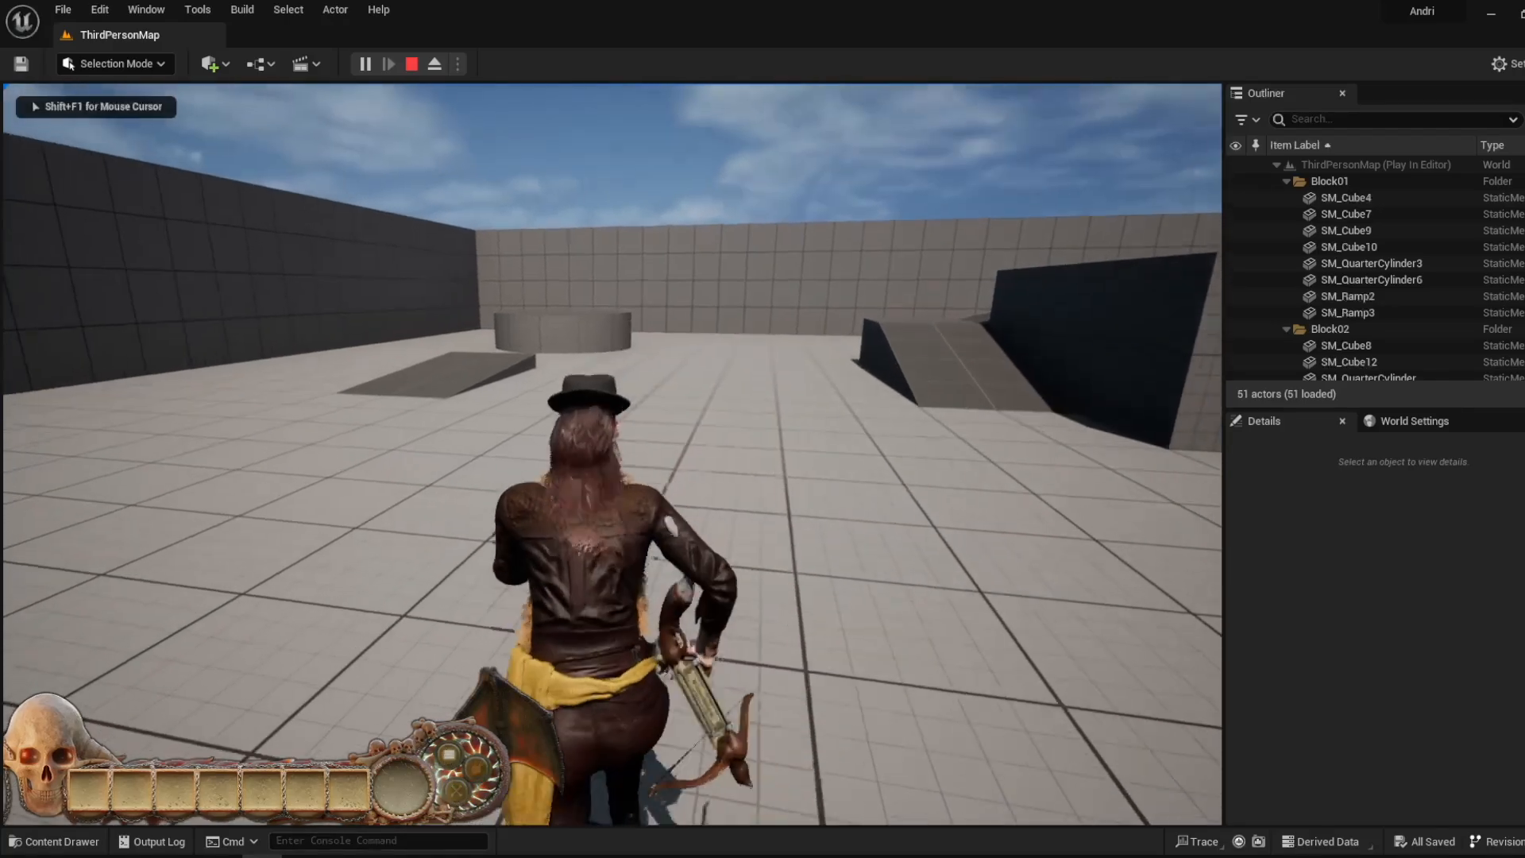
pyautogui.press('w')
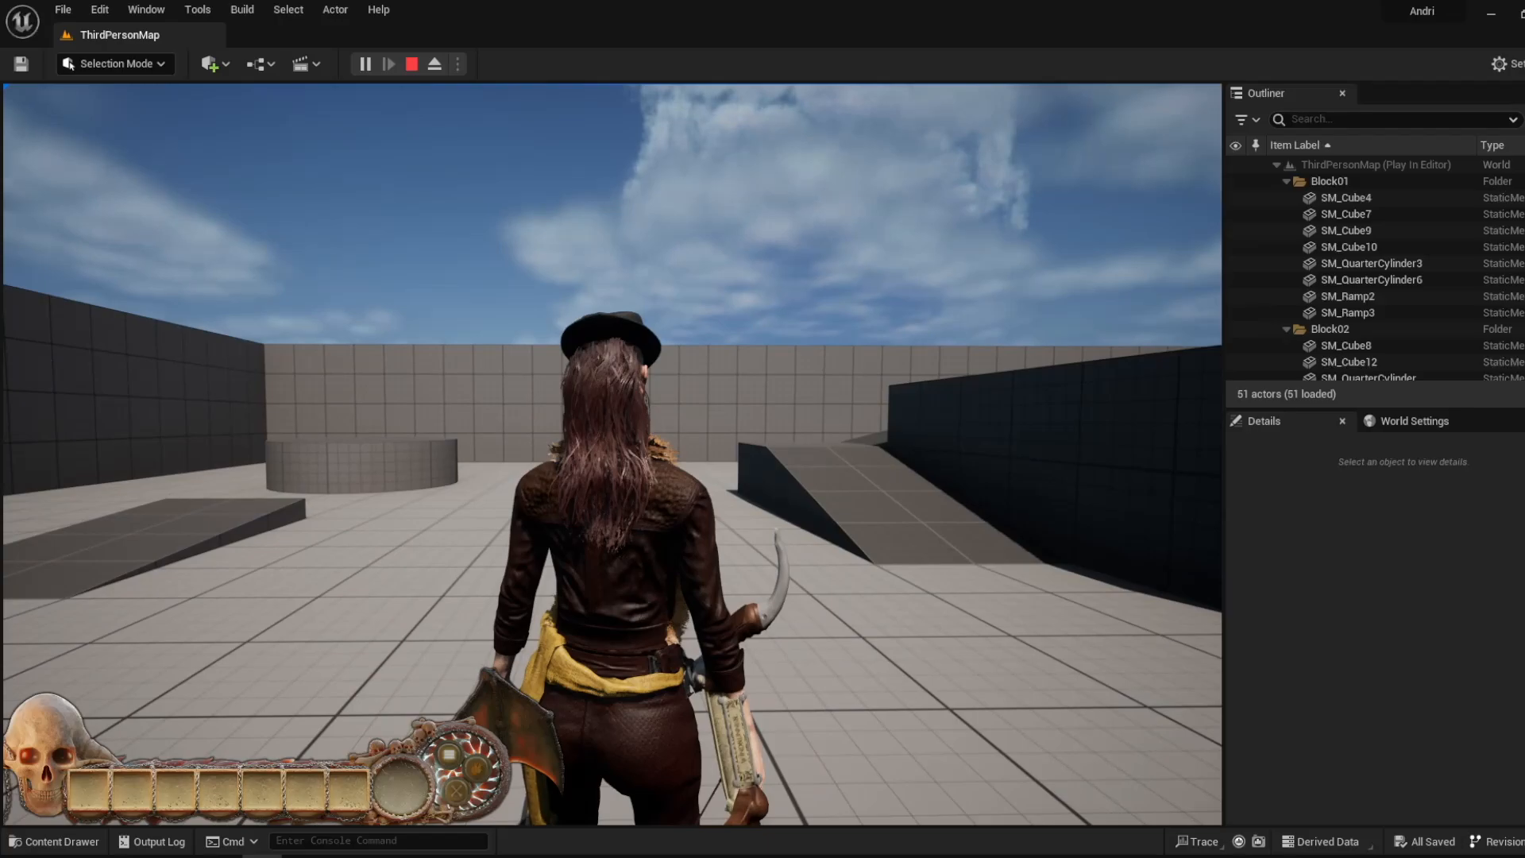
pyautogui.press('Escape')
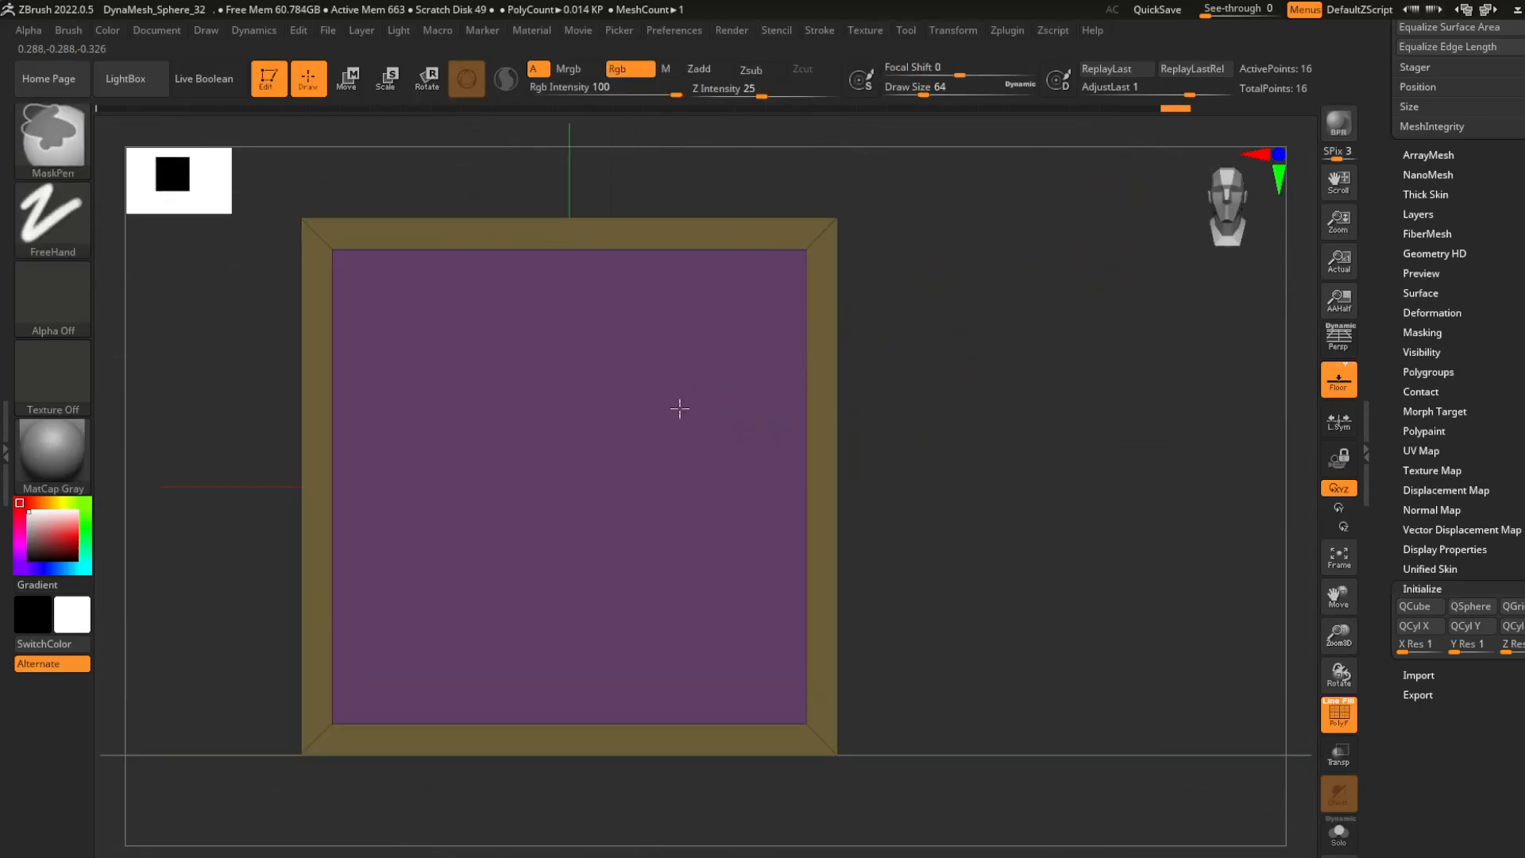
# - In ZBrush, push the cube's inset front face inward with ZModeler to form a recessed frame, and hide the polyframe
pyautogui.press('space')
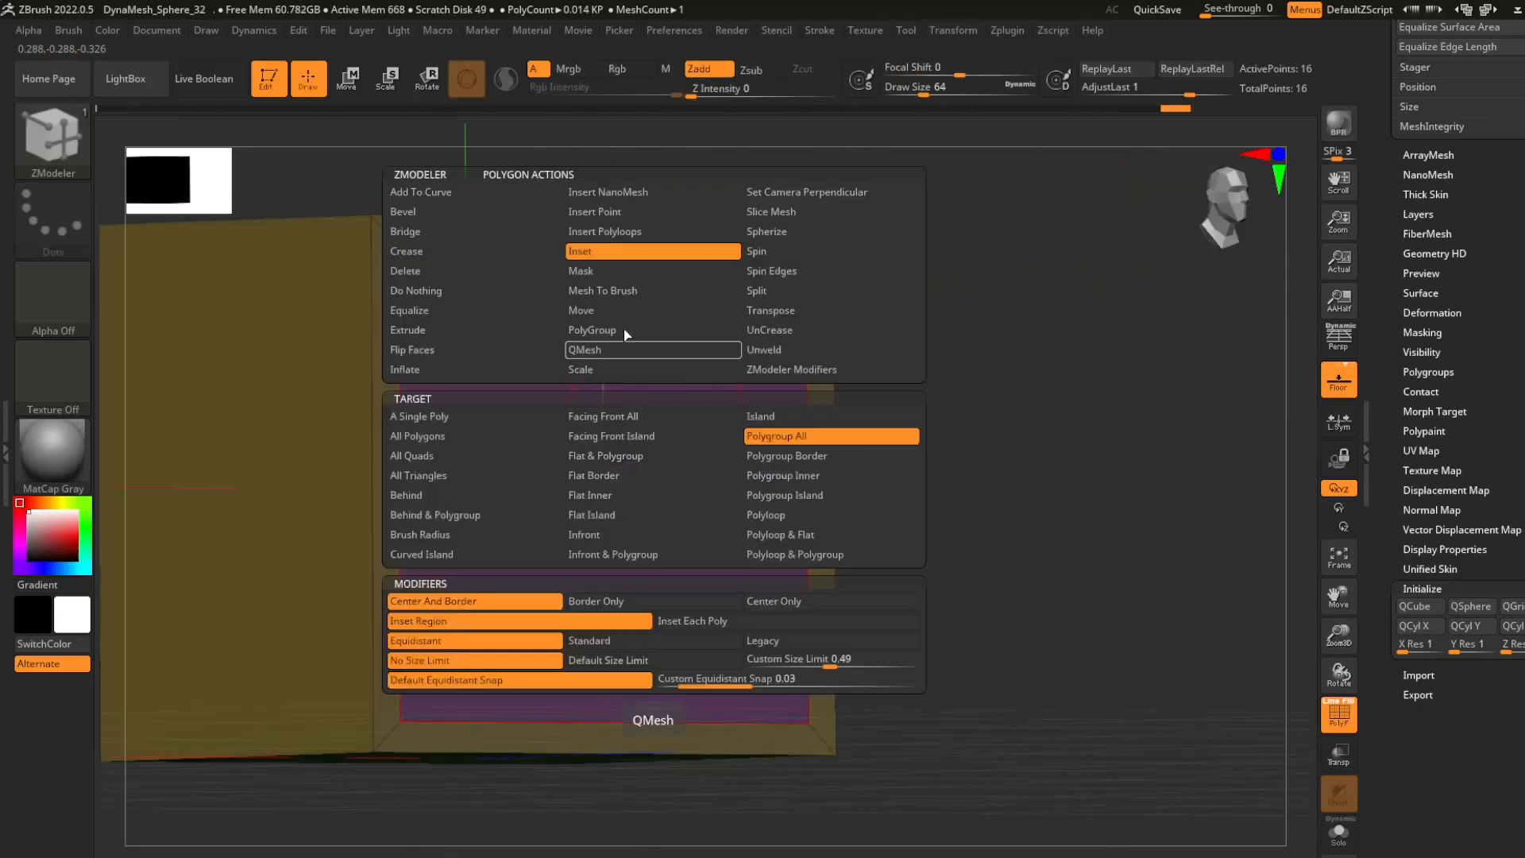
pyautogui.click(453, 338)
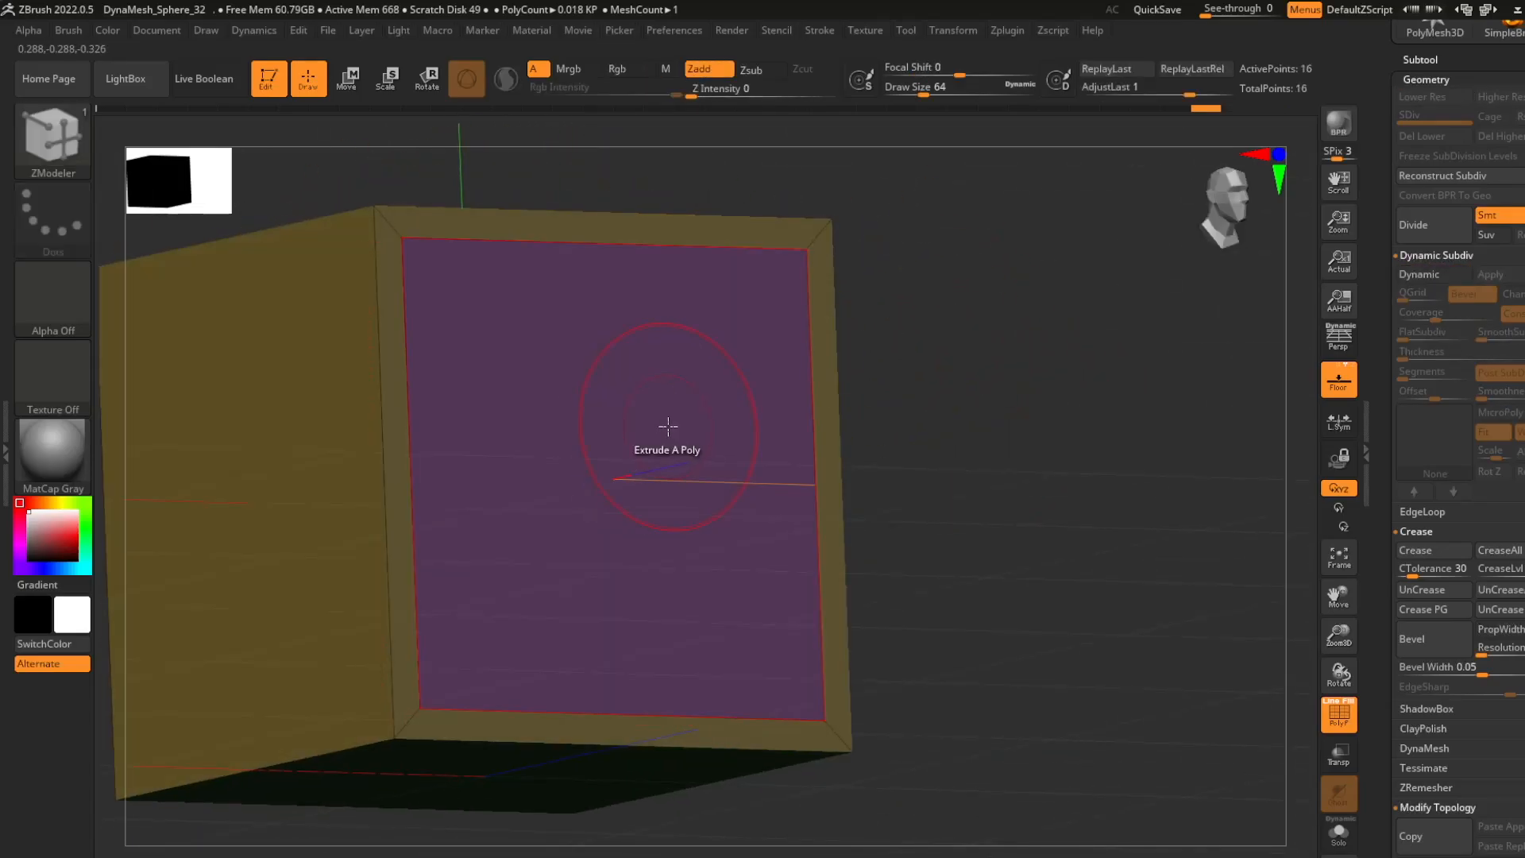
pyautogui.press('space')
pyautogui.click(663, 341)
pyautogui.moveTo(660, 432); pyautogui.dragTo(126, 326)
pyautogui.moveTo(1004, 286); pyautogui.dragTo(1214, 318)
pyautogui.hotkey('shift', 'f')
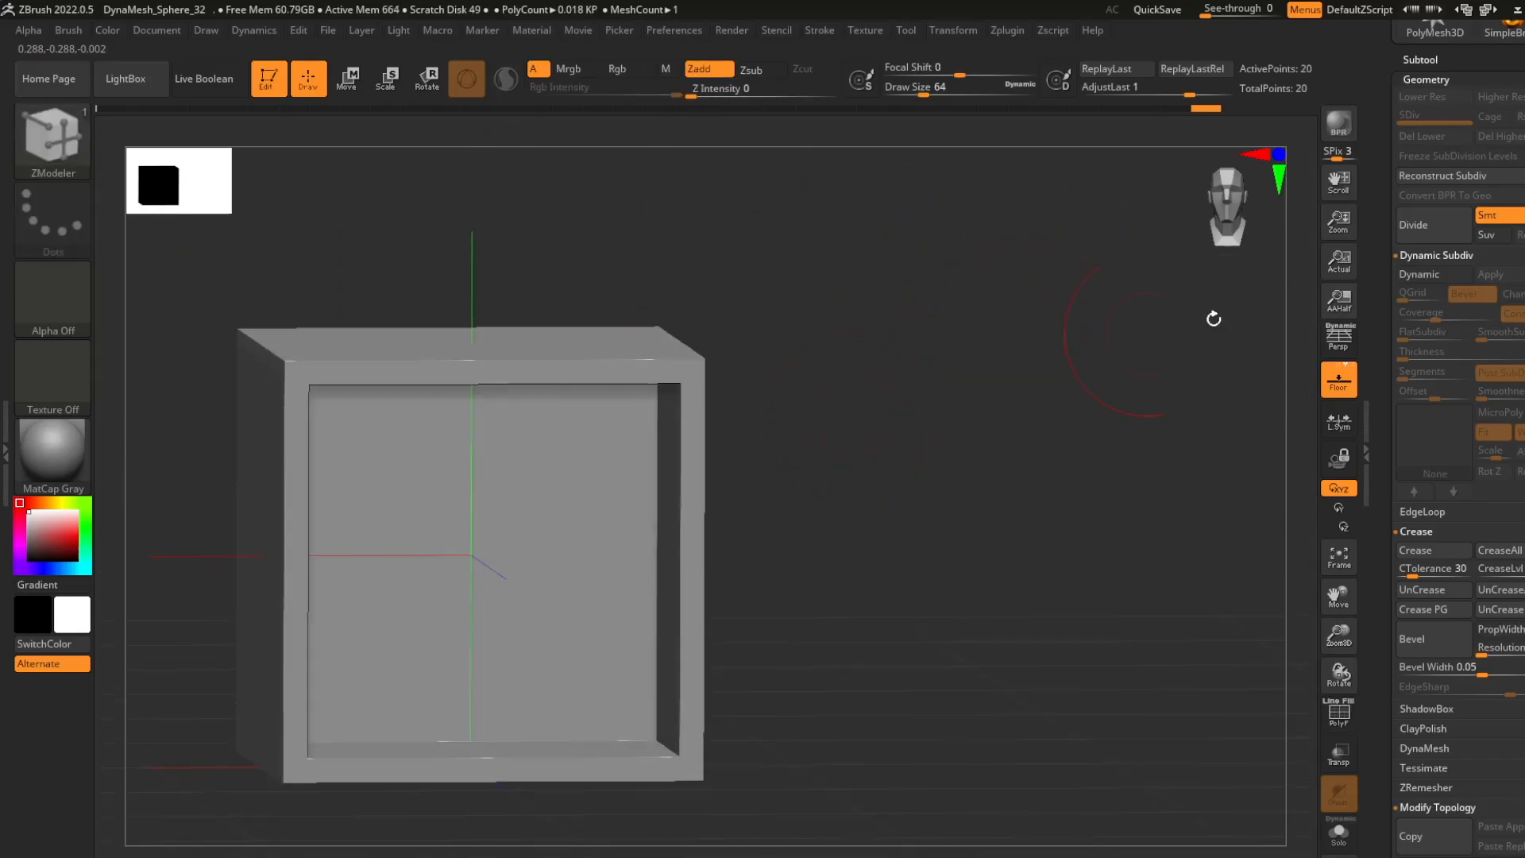
# - Turn on dynamic subdivision for the recessed cube with FlatSubdiv 4 and hide the floor grid
pyautogui.click(1430, 275)
pyautogui.moveTo(1485, 341); pyautogui.dragTo(1436, 340)
pyautogui.moveTo(892, 349); pyautogui.dragTo(841, 418)
pyautogui.keyDown('ctrl'); pyautogui.moveTo(840, 419); pyautogui.dragTo(827, 349, button='right'); pyautogui.keyUp('ctrl')
pyautogui.keyDown('shift'); pyautogui.moveTo(826, 349); pyautogui.dragTo(890, 382); pyautogui.keyUp('shift')
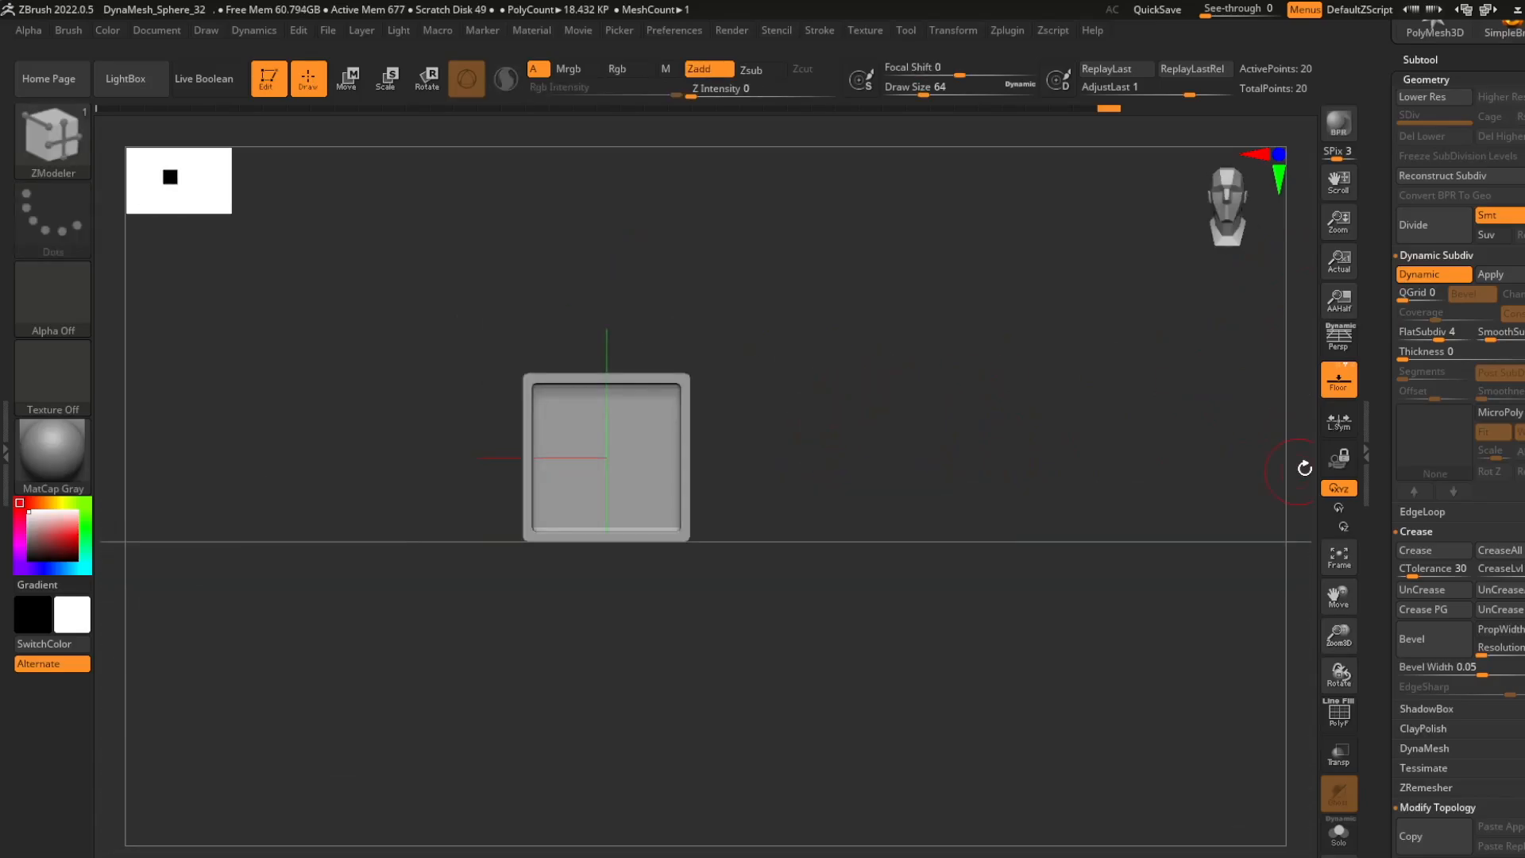
pyautogui.click(1336, 383)
pyautogui.keyDown('alt'); pyautogui.moveTo(748, 379); pyautogui.dragTo(751, 506); pyautogui.keyUp('alt')
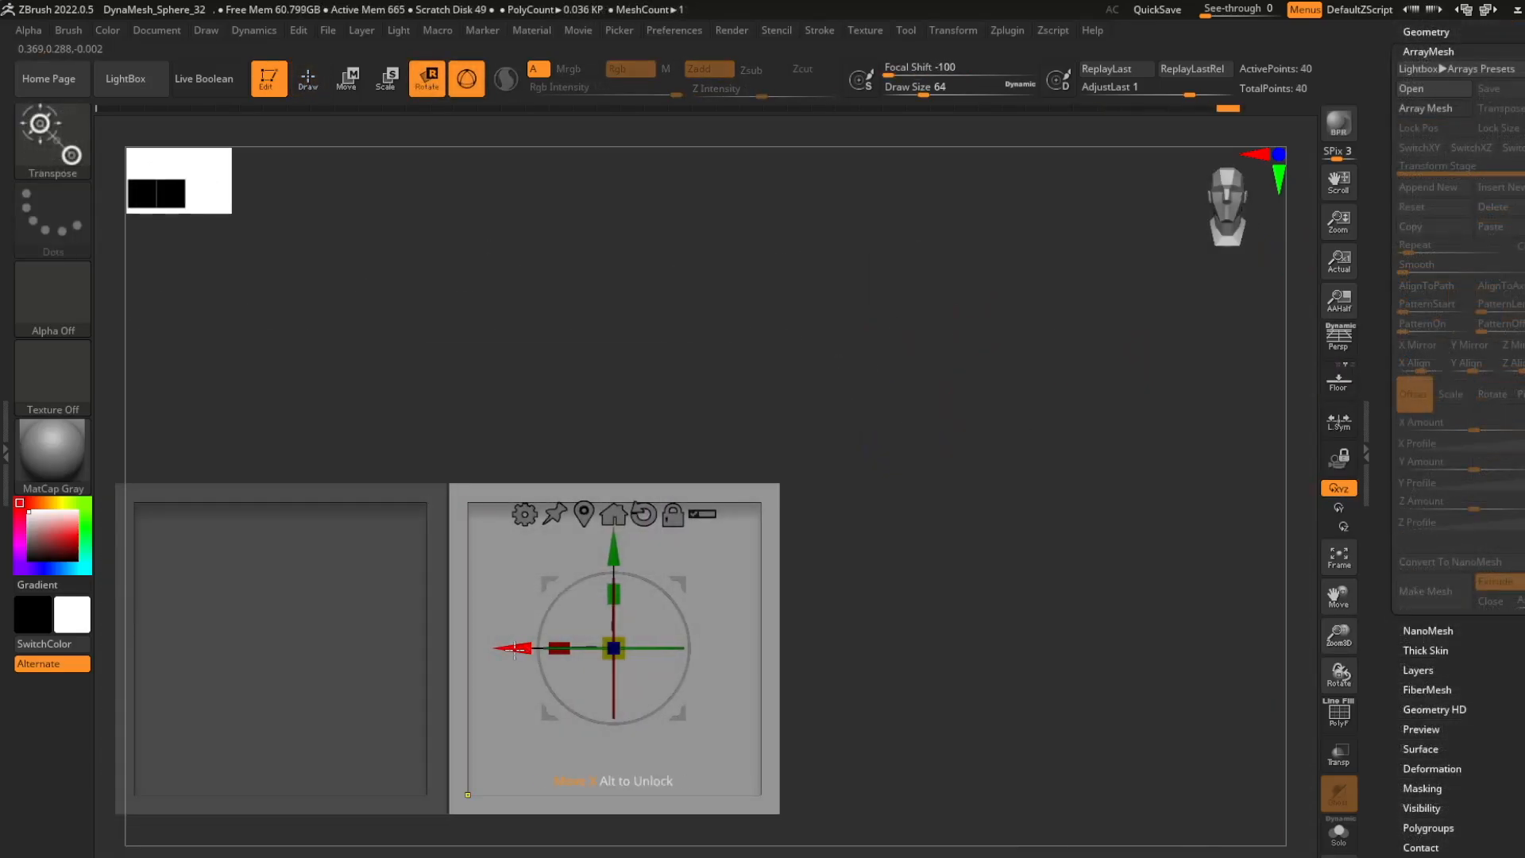
pyautogui.keyDown('ctrl'); pyautogui.moveTo(515, 650); pyautogui.dragTo(855, 648); pyautogui.keyUp('ctrl')
pyautogui.hotkey('ctrl', 'z')
pyautogui.hotkey('ctrl', 'z')
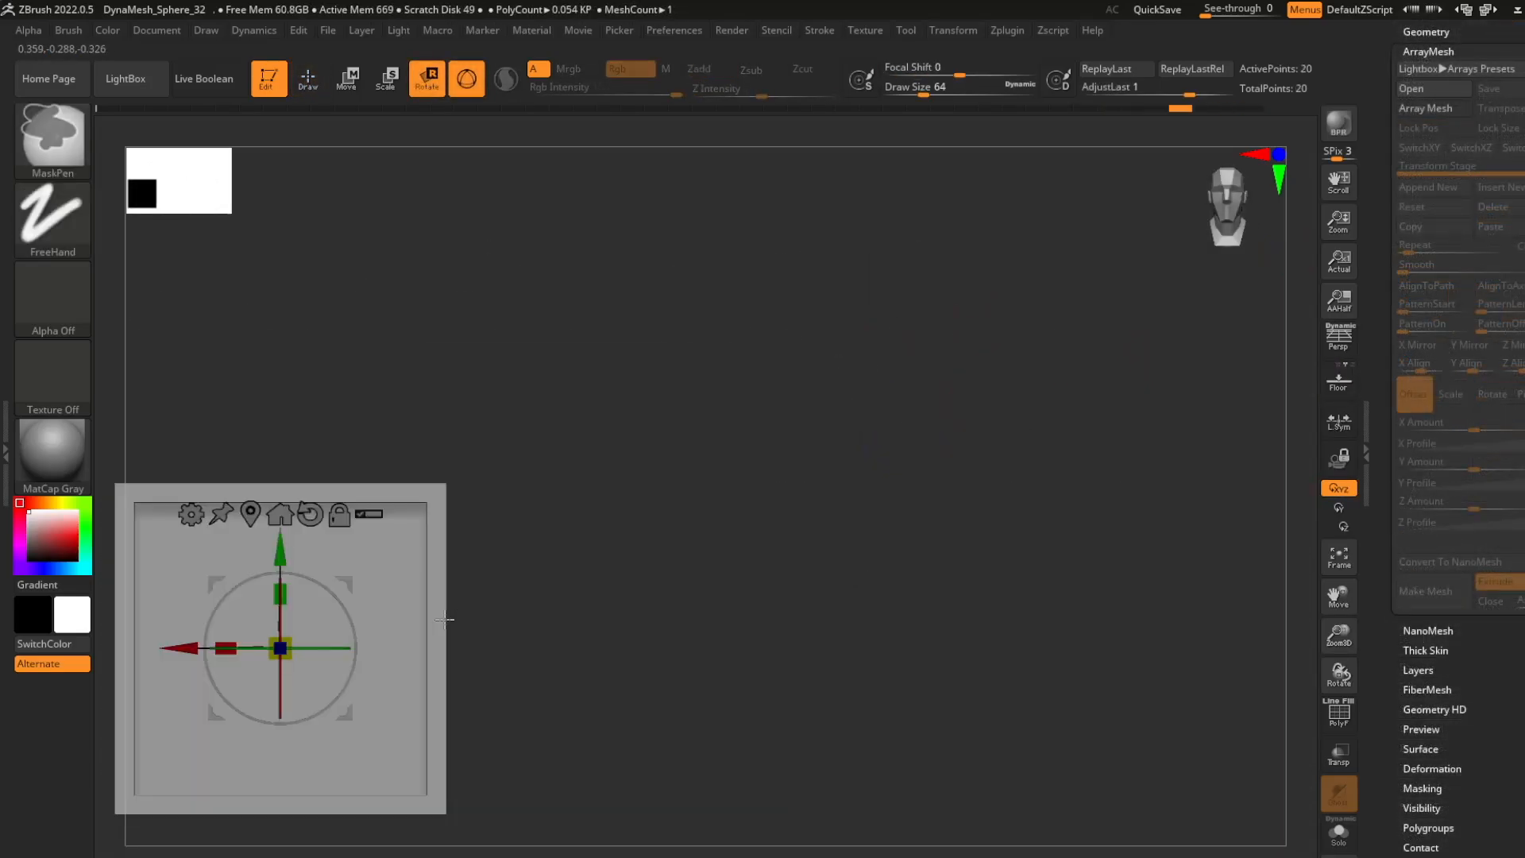
pyautogui.keyDown('ctrl'); pyautogui.moveTo(188, 648); pyautogui.dragTo(484, 627); pyautogui.keyUp('ctrl')
pyautogui.hotkey('ctrl', 'z')
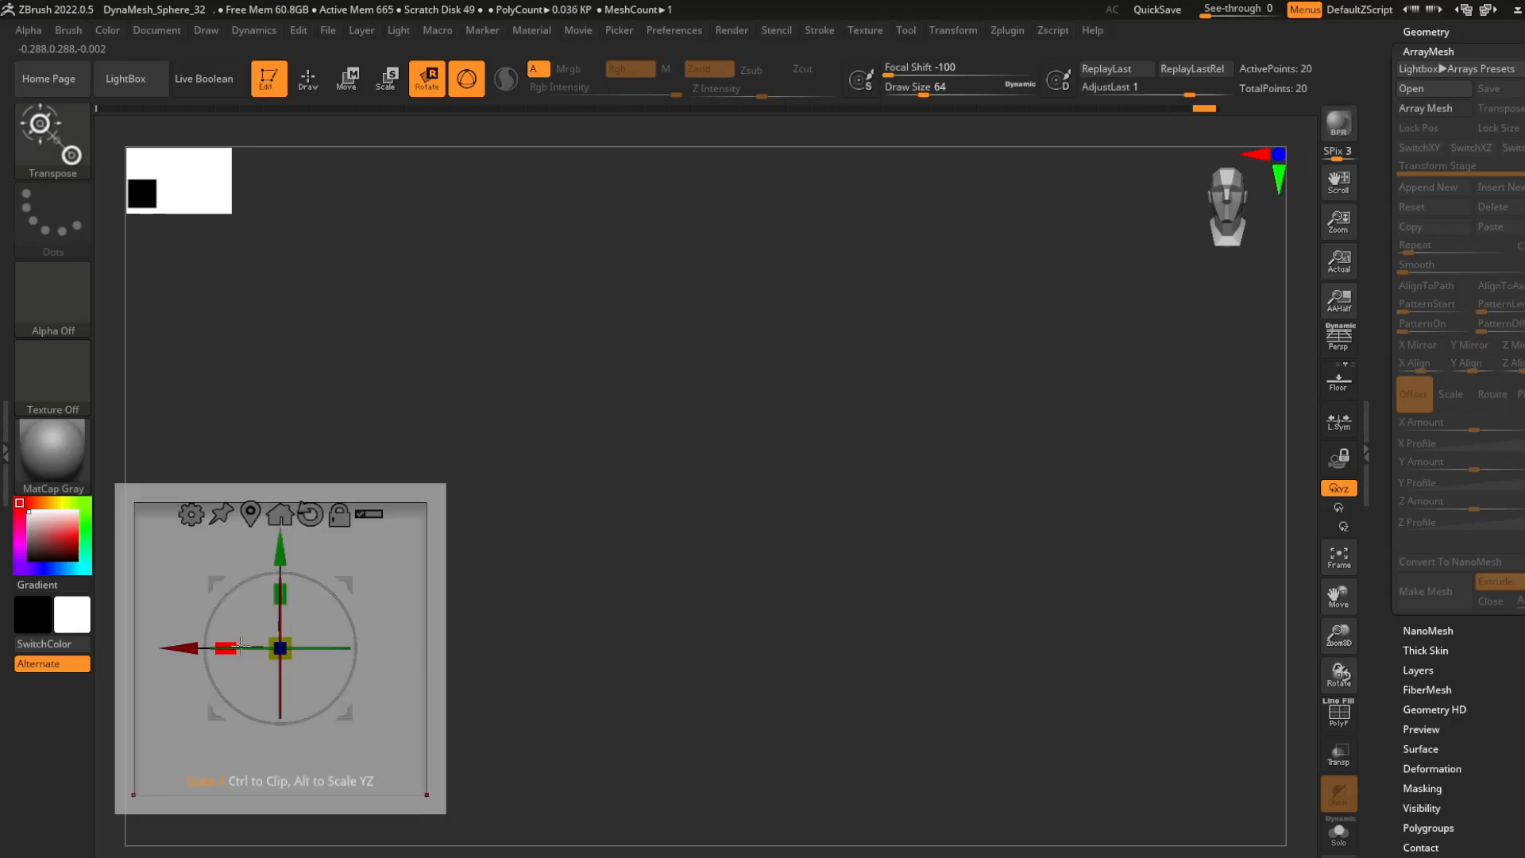
pyautogui.moveTo(281, 552); pyautogui.dragTo(282, 521)
pyautogui.hotkey('ctrl', 'z')
pyautogui.moveTo(347, 611); pyautogui.dragTo(351, 615)
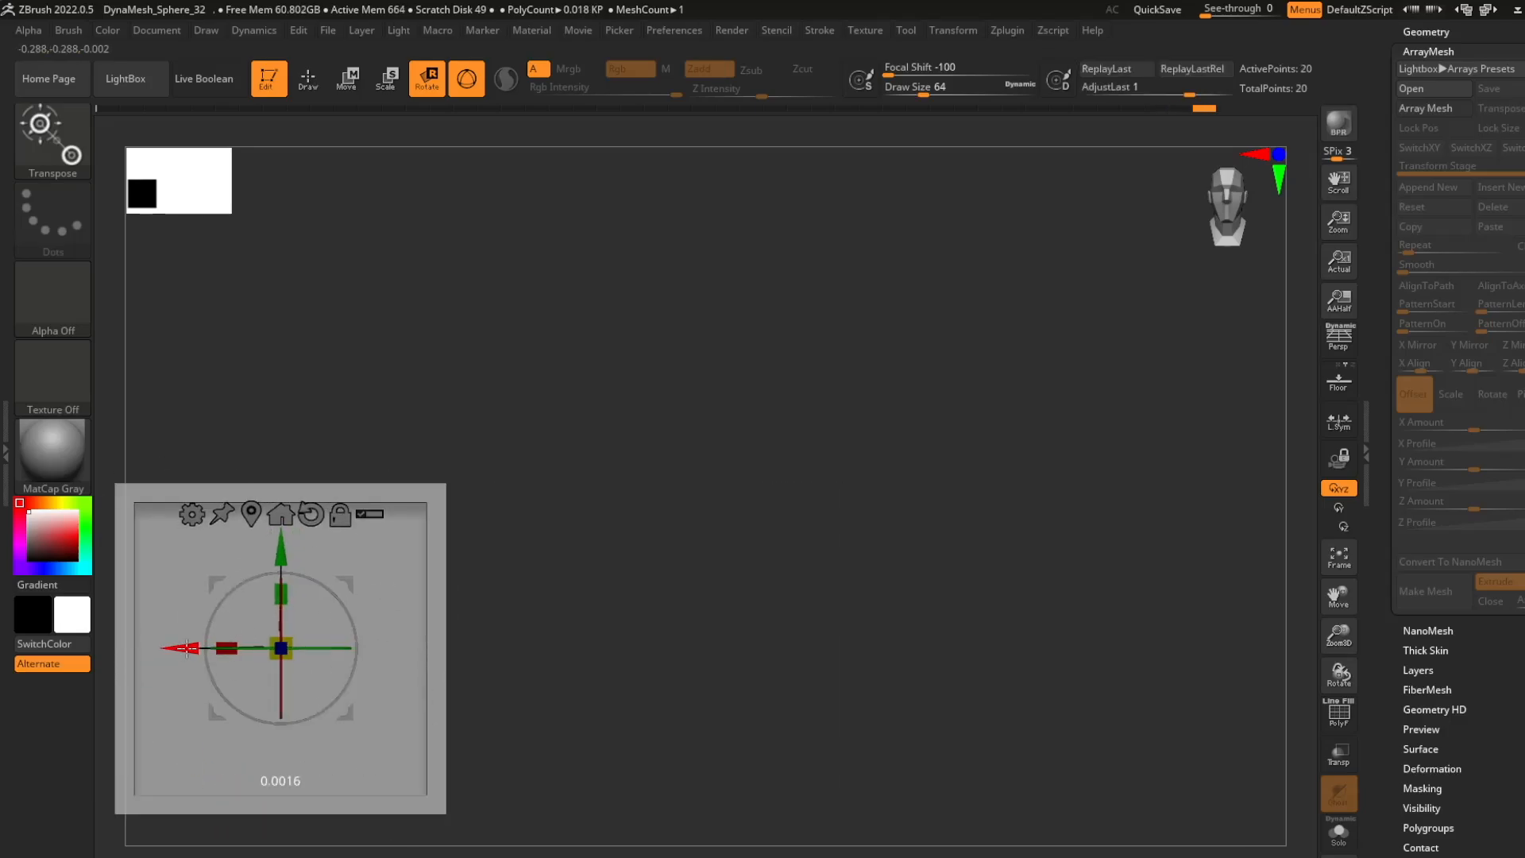
# - Duplicate the recessed cube sideways along X repeatedly to build a row of seven adjoining slots
pyautogui.keyDown('ctrl'); pyautogui.moveTo(188, 648); pyautogui.dragTo(863, 648); pyautogui.keyUp('ctrl')
pyautogui.keyDown('ctrl'); pyautogui.moveTo(858, 645); pyautogui.dragTo(530, 609, button='right'); pyautogui.keyUp('ctrl')
pyautogui.keyDown('ctrl'); pyautogui.moveTo(568, 581); pyautogui.dragTo(894, 567); pyautogui.keyUp('ctrl')
pyautogui.keyDown('ctrl'); pyautogui.moveTo(898, 574); pyautogui.dragTo(1113, 640, button='right'); pyautogui.keyUp('ctrl')
pyautogui.keyDown('alt'); pyautogui.moveTo(1112, 639); pyautogui.dragTo(834, 525, button='right'); pyautogui.keyUp('alt')
pyautogui.keyDown('ctrl'); pyautogui.moveTo(823, 525); pyautogui.dragTo(1039, 513); pyautogui.keyUp('ctrl')
pyautogui.keyDown('ctrl'); pyautogui.moveTo(938, 588); pyautogui.dragTo(834, 560, button='right'); pyautogui.keyUp('ctrl')
pyautogui.keyDown('alt'); pyautogui.moveTo(834, 560); pyautogui.dragTo(767, 555, button='right'); pyautogui.keyUp('alt')
pyautogui.keyDown('ctrl'); pyautogui.moveTo(865, 555); pyautogui.dragTo(1004, 552); pyautogui.keyUp('ctrl')
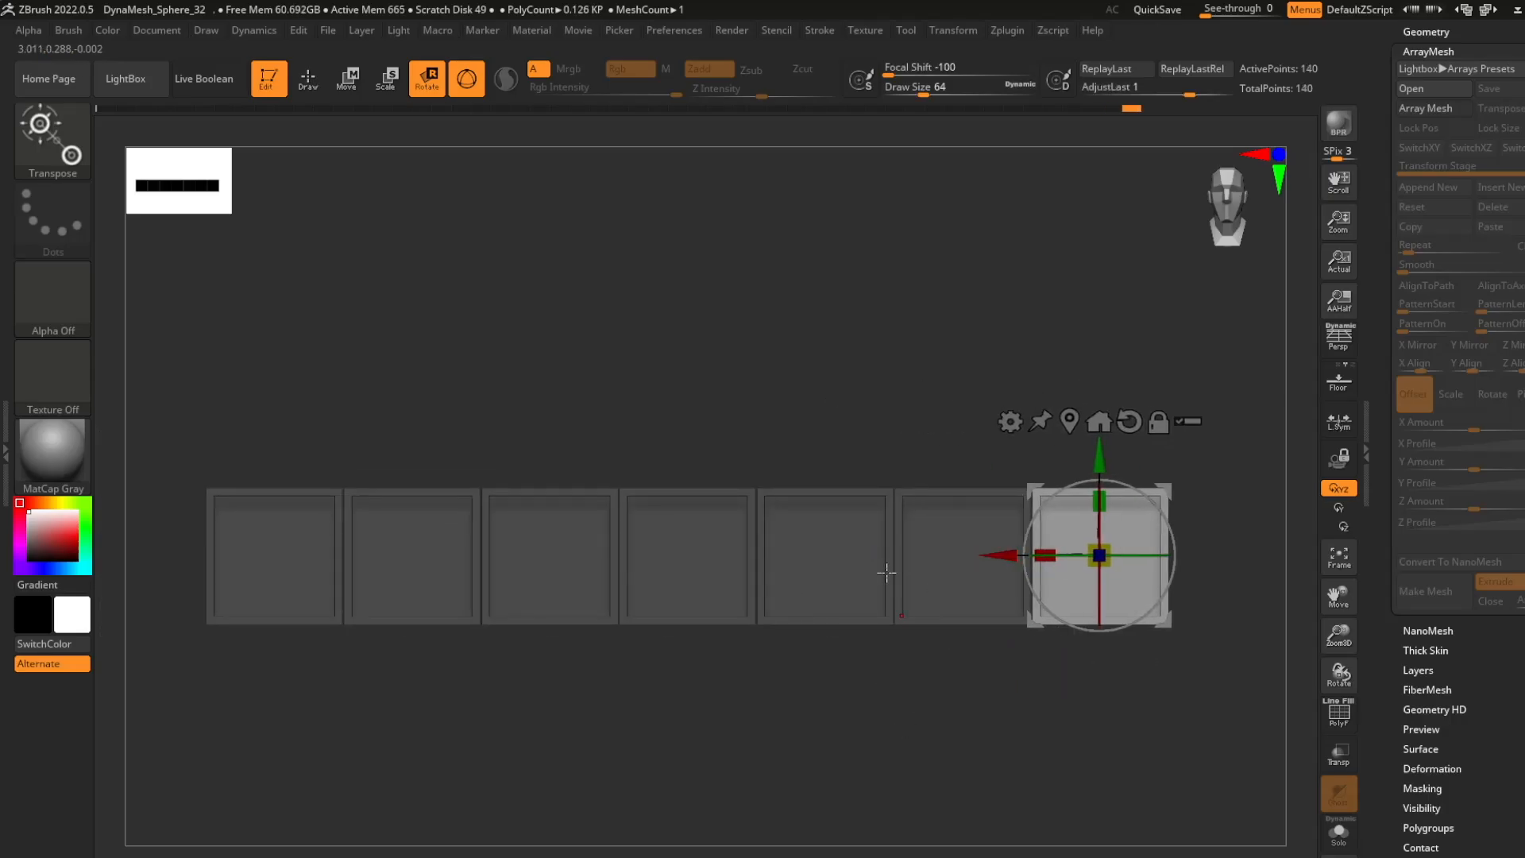
# - Return to Draw mode, clear the mask on the row of slots, and turn off dynamic subdivision
pyautogui.press('q')
pyautogui.keyDown('ctrl'); pyautogui.moveTo(803, 427); pyautogui.dragTo(652, 363, button='right'); pyautogui.keyUp('ctrl')
pyautogui.keyDown('alt'); pyautogui.moveTo(652, 363); pyautogui.dragTo(845, 392, button='right'); pyautogui.keyUp('alt')
pyautogui.keyDown('ctrl'); pyautogui.moveTo(845, 392); pyautogui.dragTo(882, 445); pyautogui.keyUp('ctrl')
pyautogui.keyDown('alt'); pyautogui.moveTo(913, 543); pyautogui.dragTo(699, 552, button='right'); pyautogui.keyUp('alt')
pyautogui.rightClick(699, 552)
pyautogui.keyDown('alt'); pyautogui.moveTo(891, 433); pyautogui.dragTo(818, 377, button='right'); pyautogui.keyUp('alt')
pyautogui.keyDown('ctrl'); pyautogui.moveTo(817, 378); pyautogui.dragTo(877, 361, button='right'); pyautogui.keyUp('ctrl')
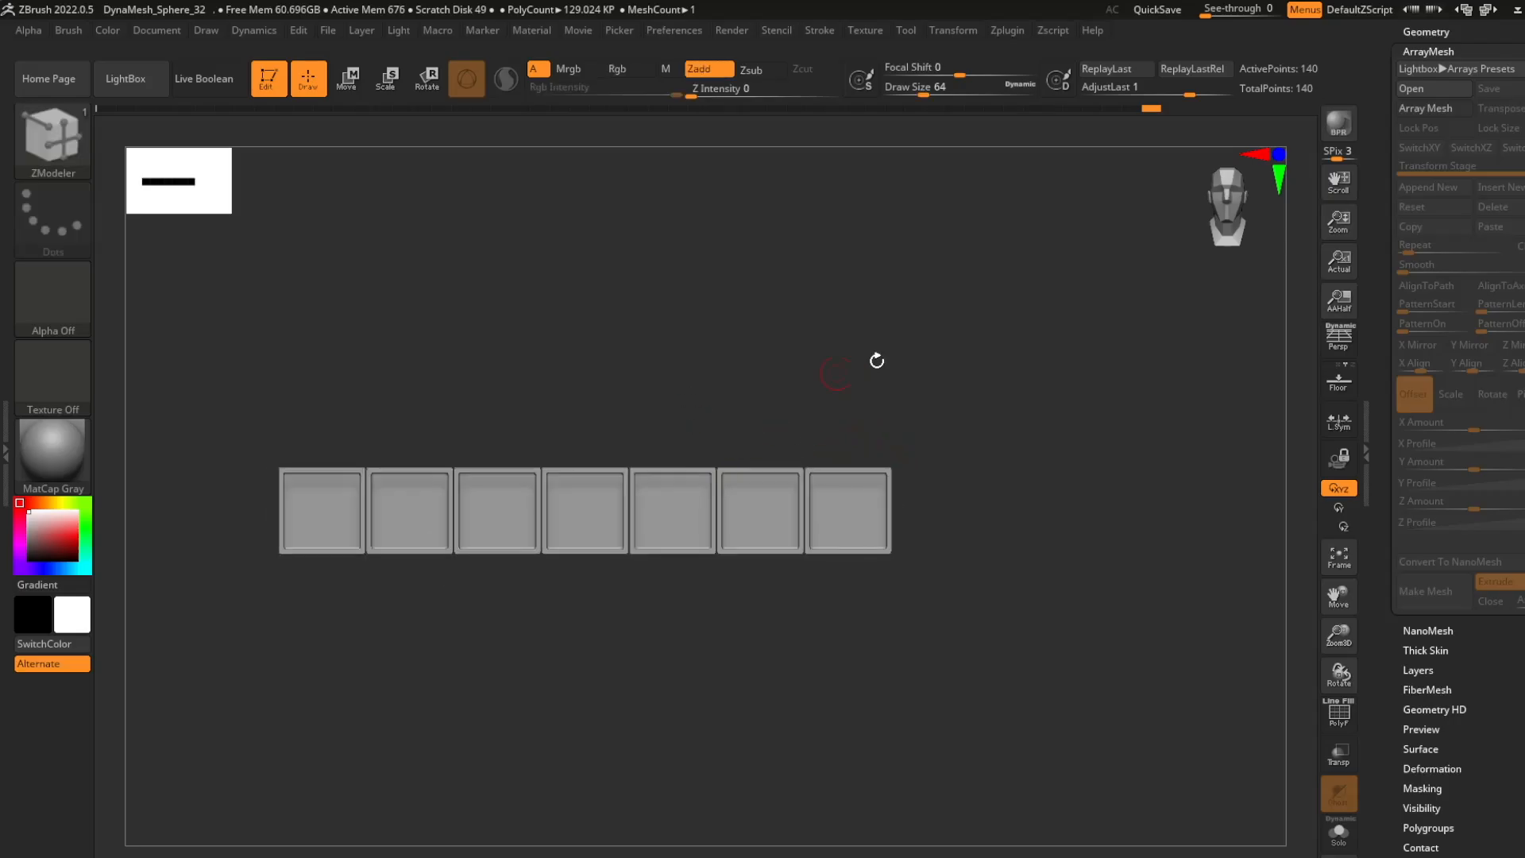
pyautogui.keyDown('alt'); pyautogui.moveTo(768, 314); pyautogui.dragTo(813, 341, button='right'); pyautogui.keyUp('alt')
pyautogui.moveTo(718, 422); pyautogui.dragTo(620, 365, button='right')
pyautogui.hotkey('shift', 'd')
# - Load the human anatomy model from the tool category of LightBox
pyautogui.press('b')
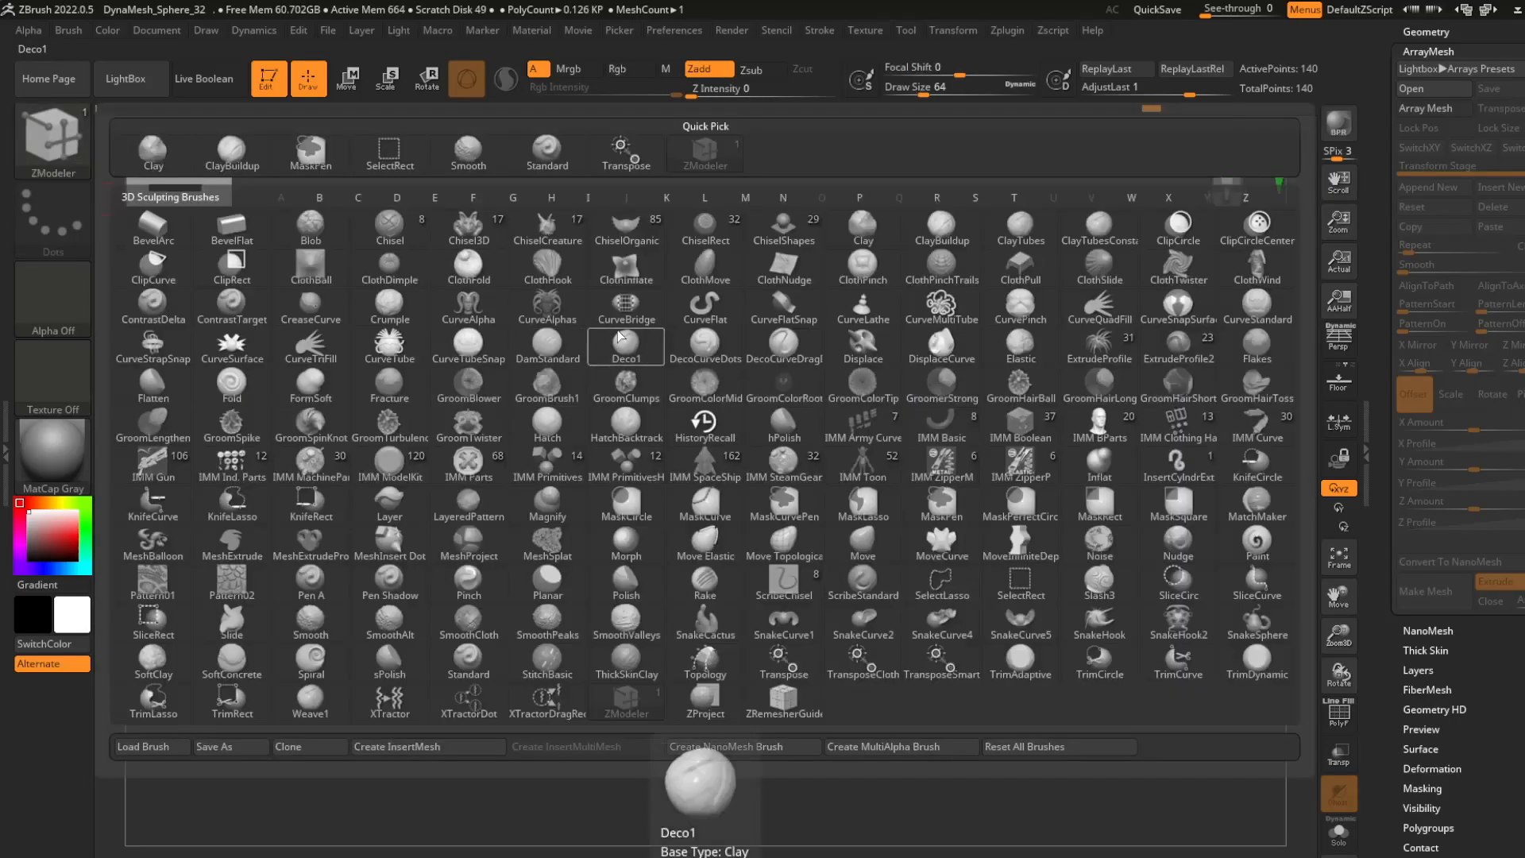
pyautogui.click(126, 78)
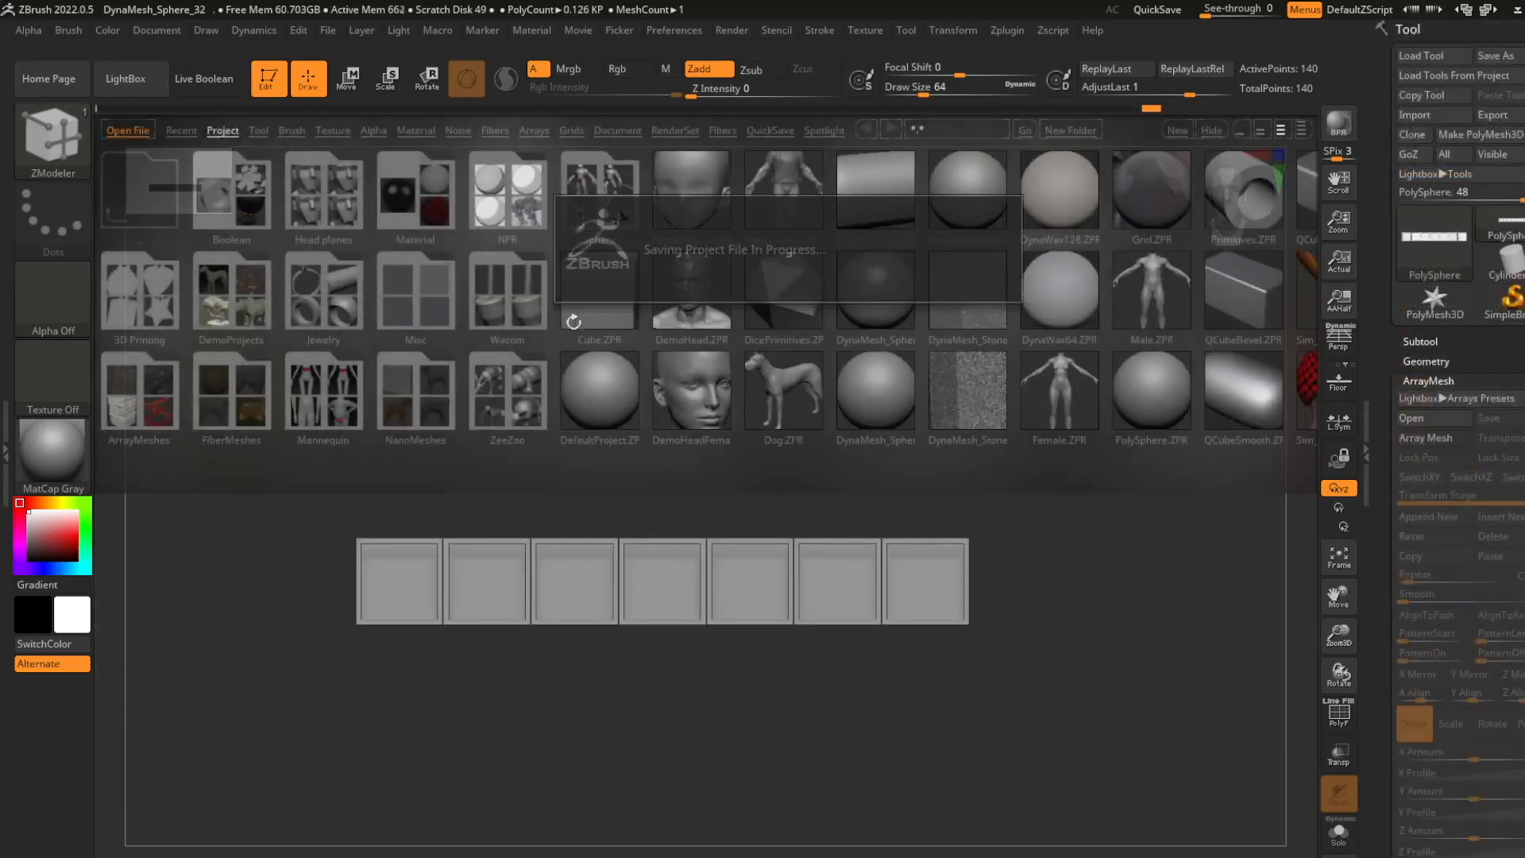
pyautogui.moveTo(1079, 290); pyautogui.dragTo(675, 308)
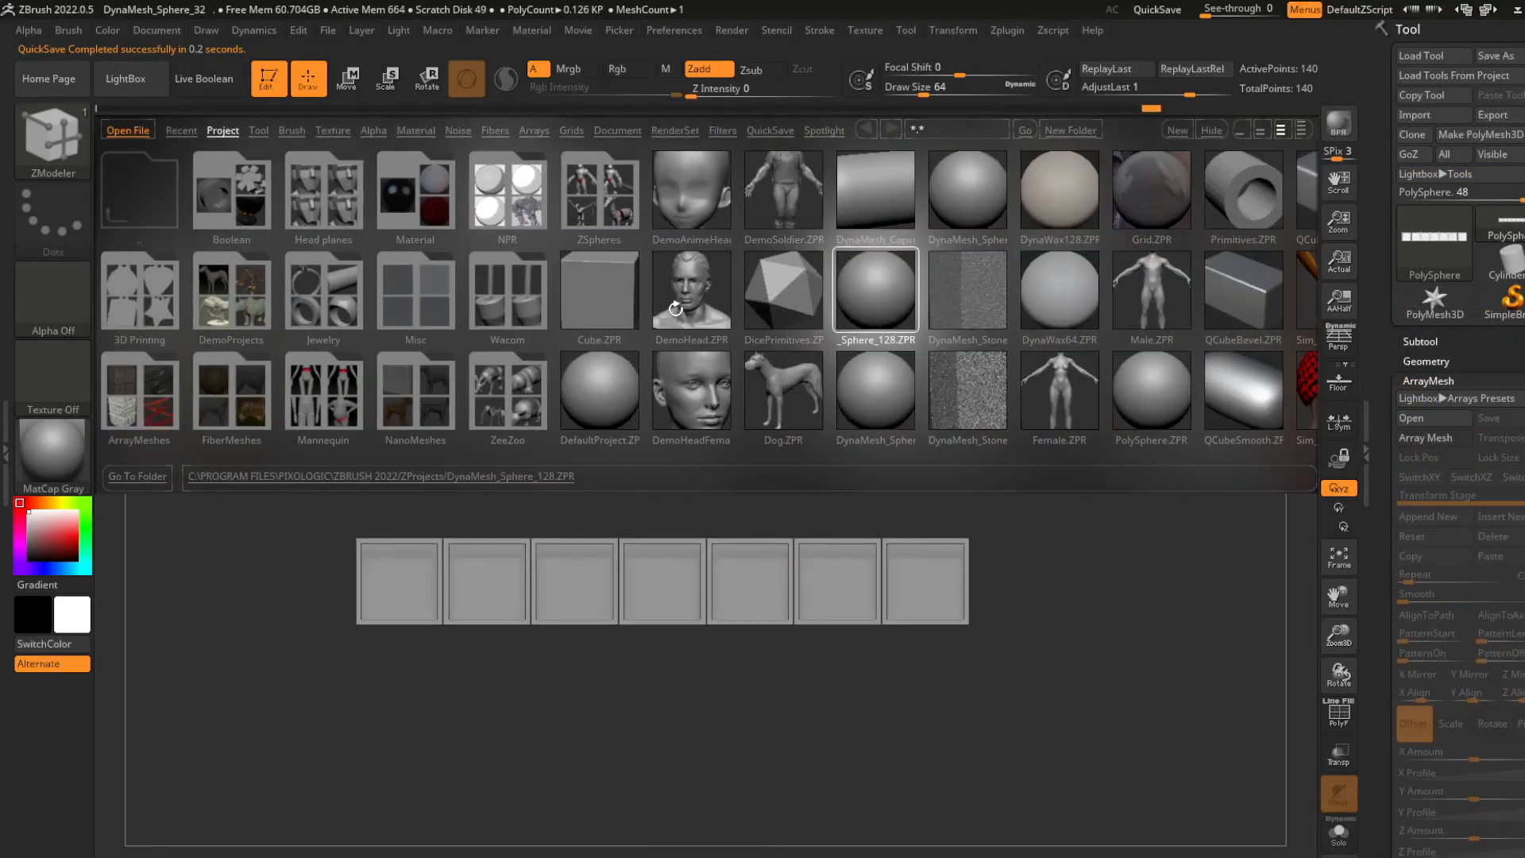
pyautogui.click(258, 130)
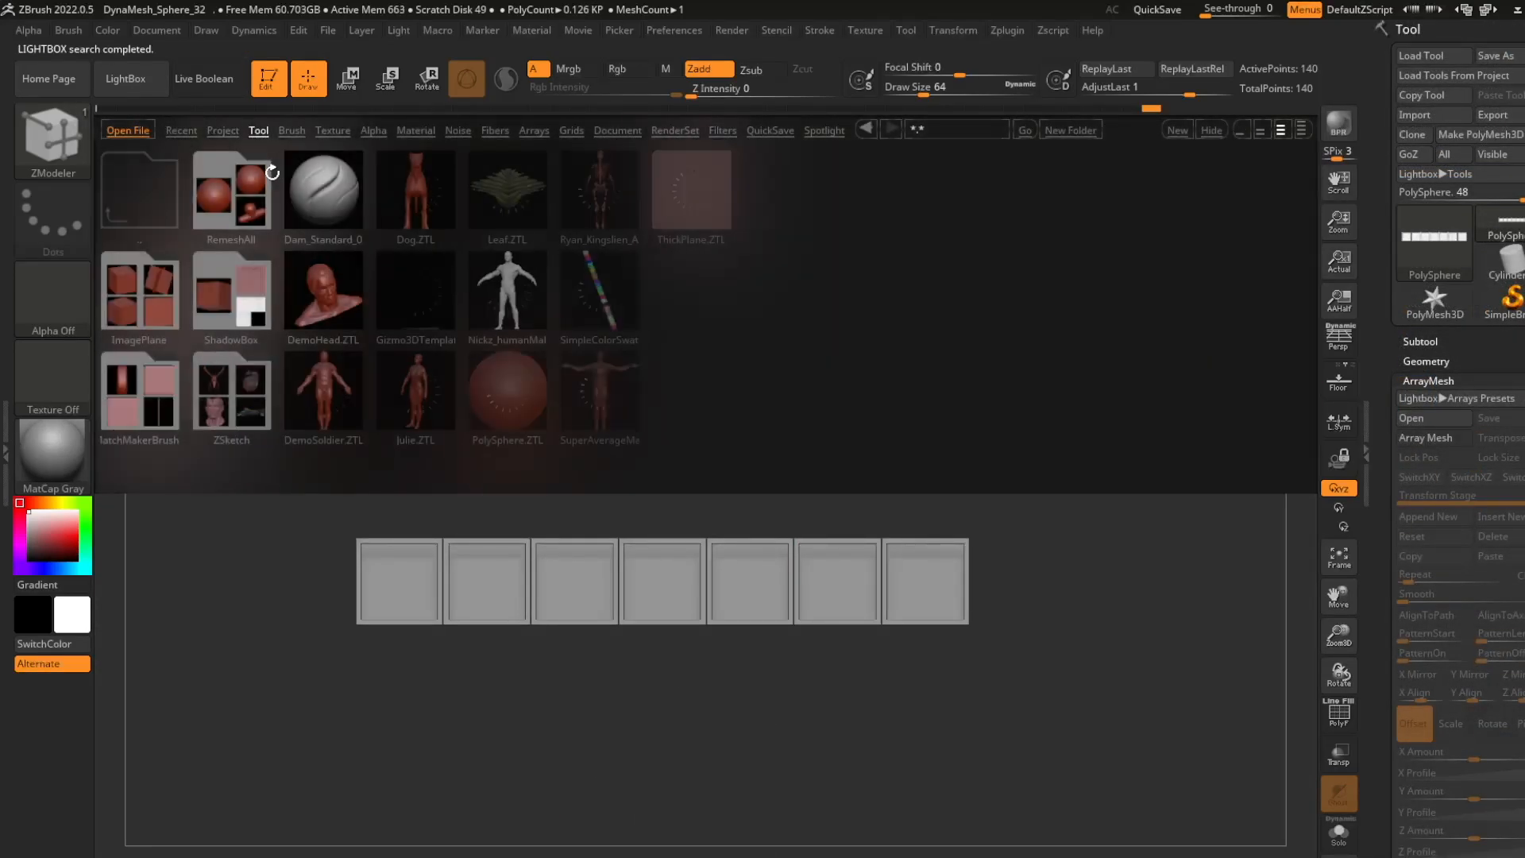
pyautogui.doubleClick(598, 188)
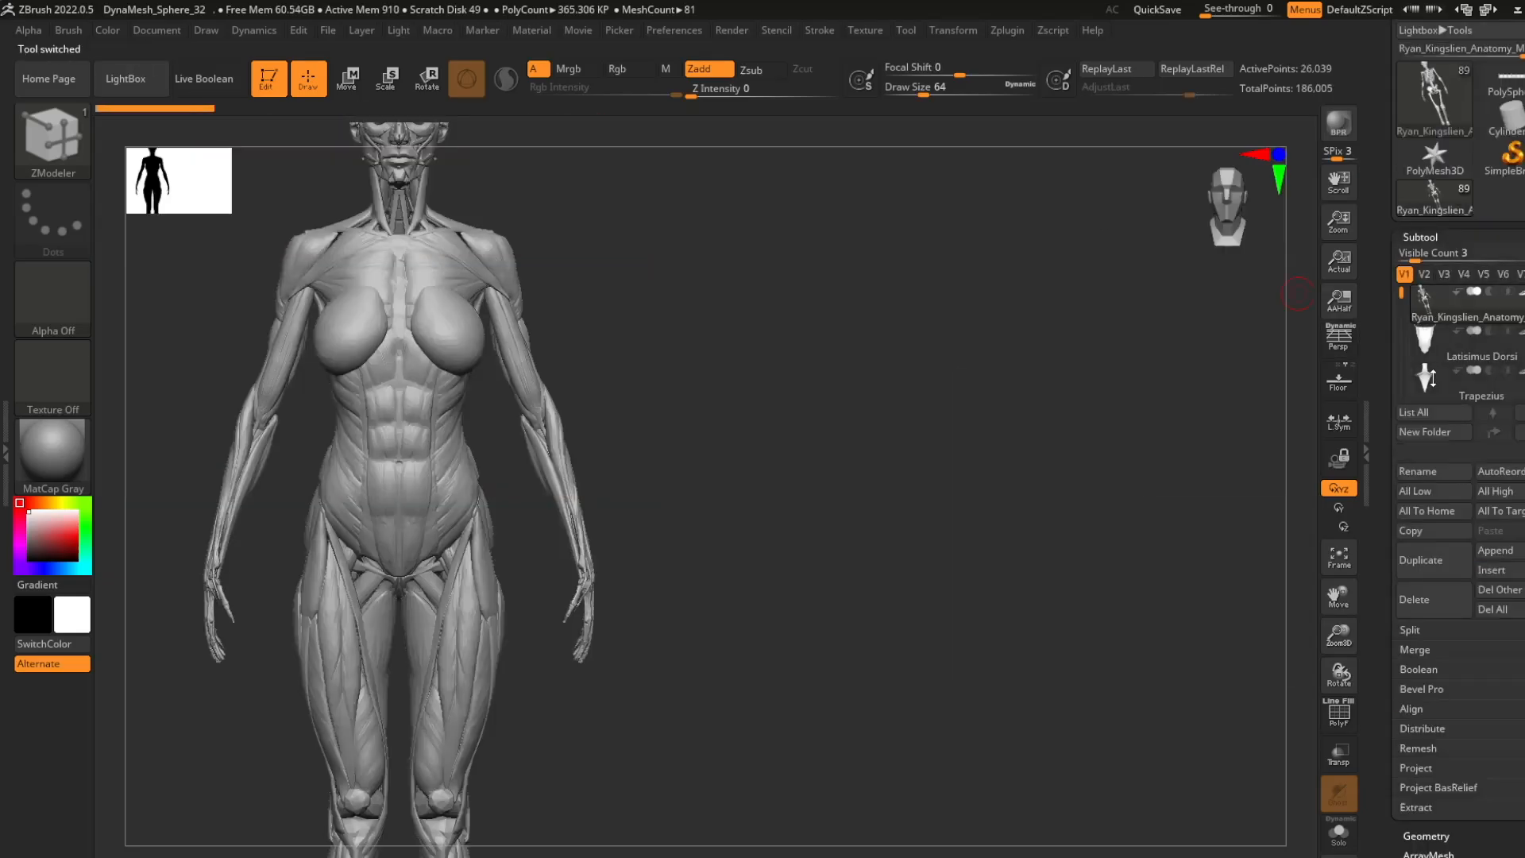
# - Show only the skeleton subtool of the anatomy model and delete all the other subtools
pyautogui.moveTo(1438, 314)
pyautogui.click(1521, 292)
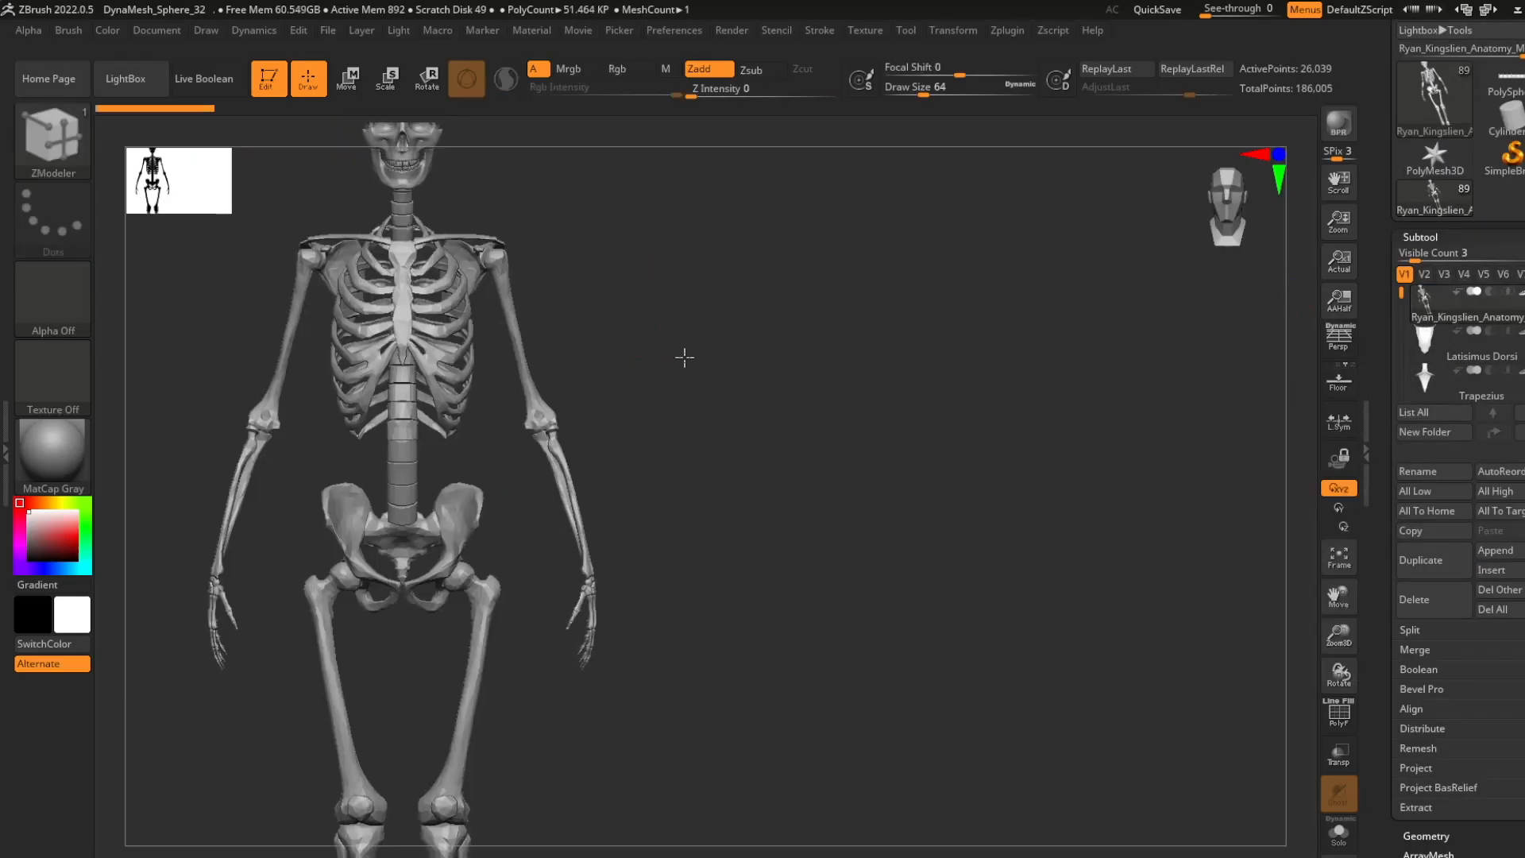
pyautogui.moveTo(684, 357); pyautogui.dragTo(759, 508)
pyautogui.click(1504, 597)
pyautogui.click(1311, 584)
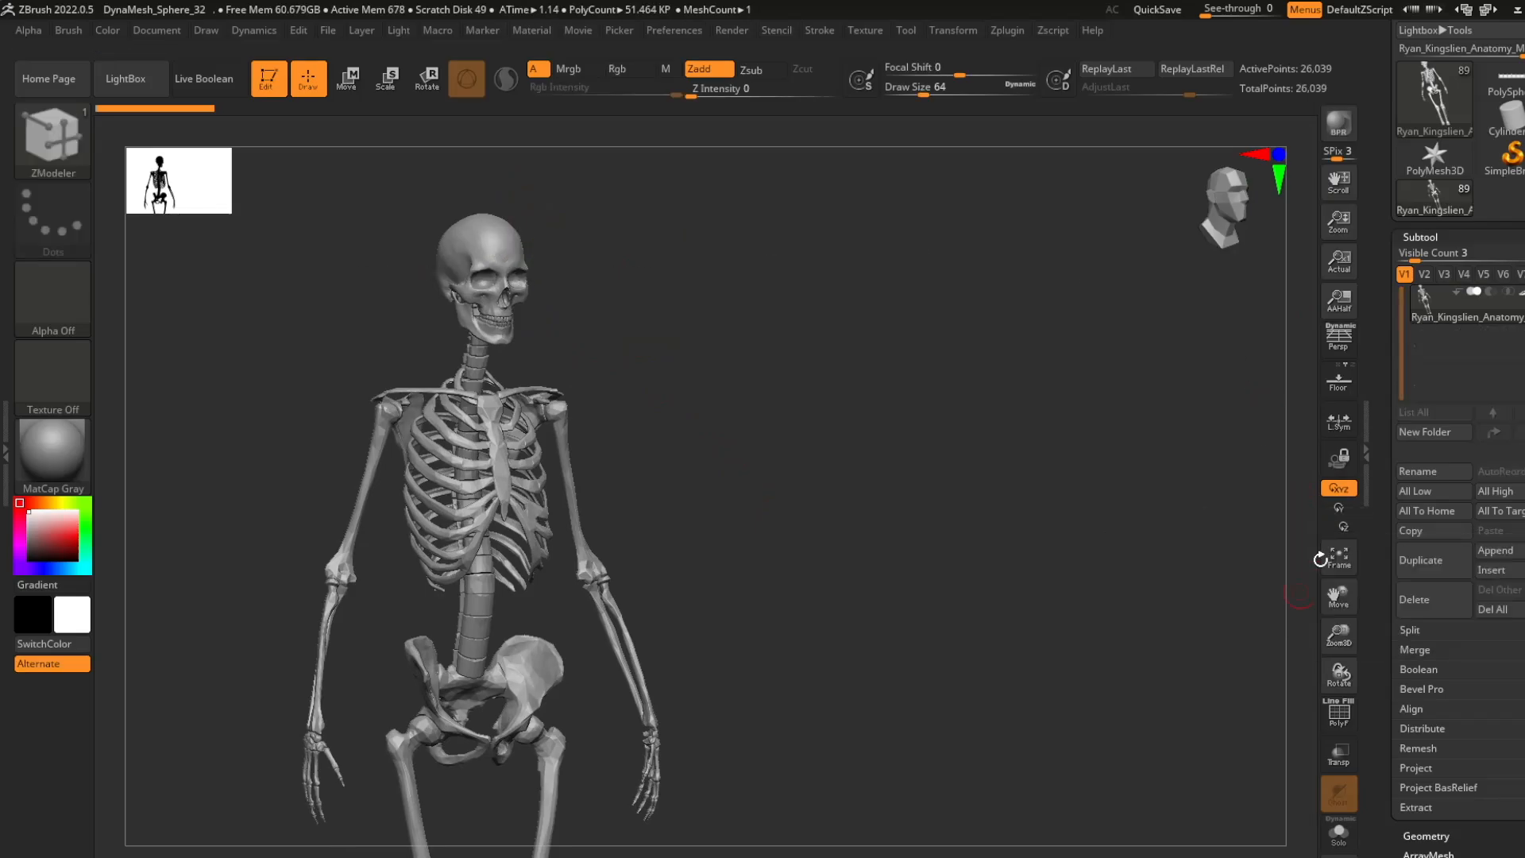
# - Switch back to the slot row tool and append the skeleton to it as a subtool
pyautogui.moveTo(1464, 140); pyautogui.dragTo(1464, 217)
pyautogui.click(1505, 160)
pyautogui.click(1497, 628)
pyautogui.click(1104, 558)
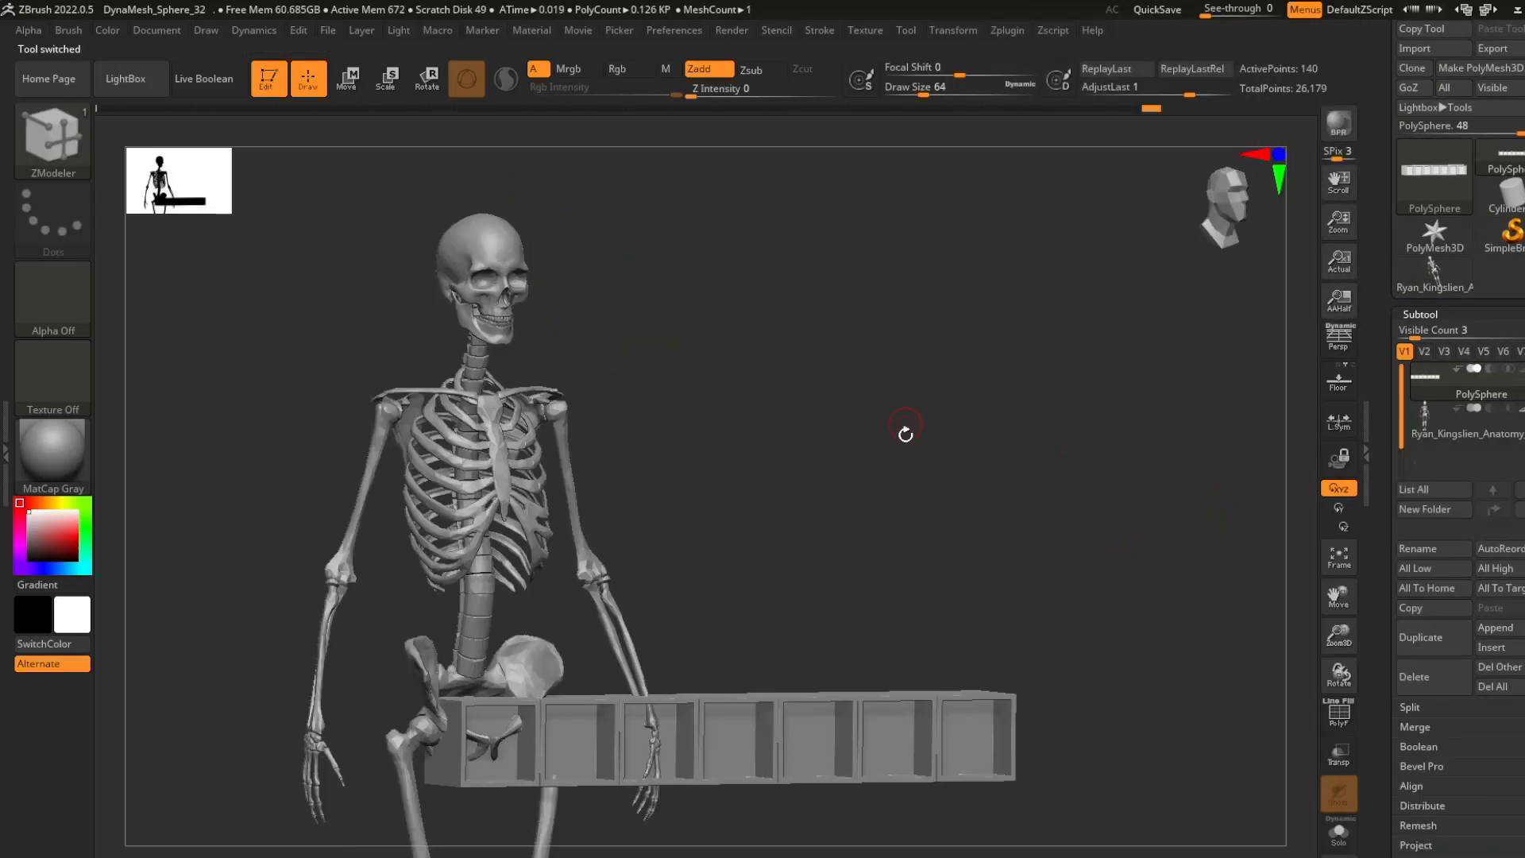
# - Select the skeleton subtool, show its polyframe, and split its separate parts into polygroups with Auto Groups
pyautogui.keyDown('shift'); pyautogui.moveTo(904, 433); pyautogui.dragTo(778, 442); pyautogui.keyUp('shift')
pyautogui.hotkey('shift', 'f')
pyautogui.hotkey('shift', 'f')
pyautogui.click(1469, 425)
pyautogui.hotkey('shift', 'f')
pyautogui.keyDown('alt'); pyautogui.moveTo(538, 307); pyautogui.dragTo(606, 353); pyautogui.keyUp('alt')
pyautogui.moveTo(1466, 731); pyautogui.dragTo(1457, 363)
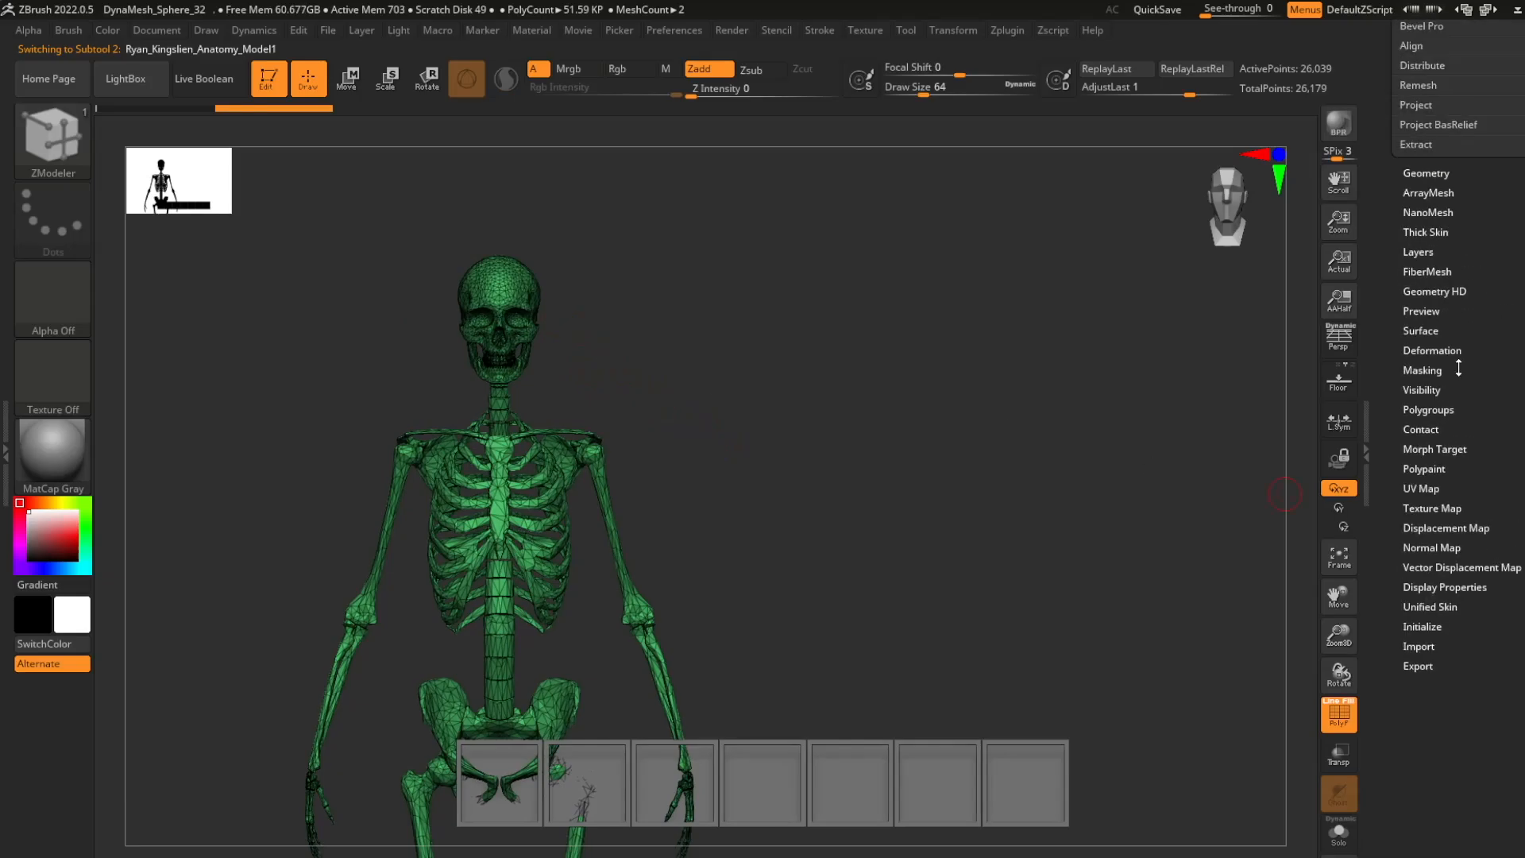
pyautogui.click(1432, 409)
pyautogui.click(1434, 305)
# - Isolate the skull, jaw and teeth so that the rest of the skeleton is hidden
pyautogui.keyDown('ctrl'); pyautogui.keyDown('shift'); pyautogui.click(526, 289); pyautogui.keyUp('shift'); pyautogui.keyUp('ctrl')
pyautogui.keyDown('ctrl'); pyautogui.keyDown('shift'); pyautogui.click(571, 318); pyautogui.keyUp('shift'); pyautogui.keyUp('ctrl')
pyautogui.keyDown('alt'); pyautogui.moveTo(504, 356); pyautogui.dragTo(561, 521, button='right'); pyautogui.keyUp('alt')
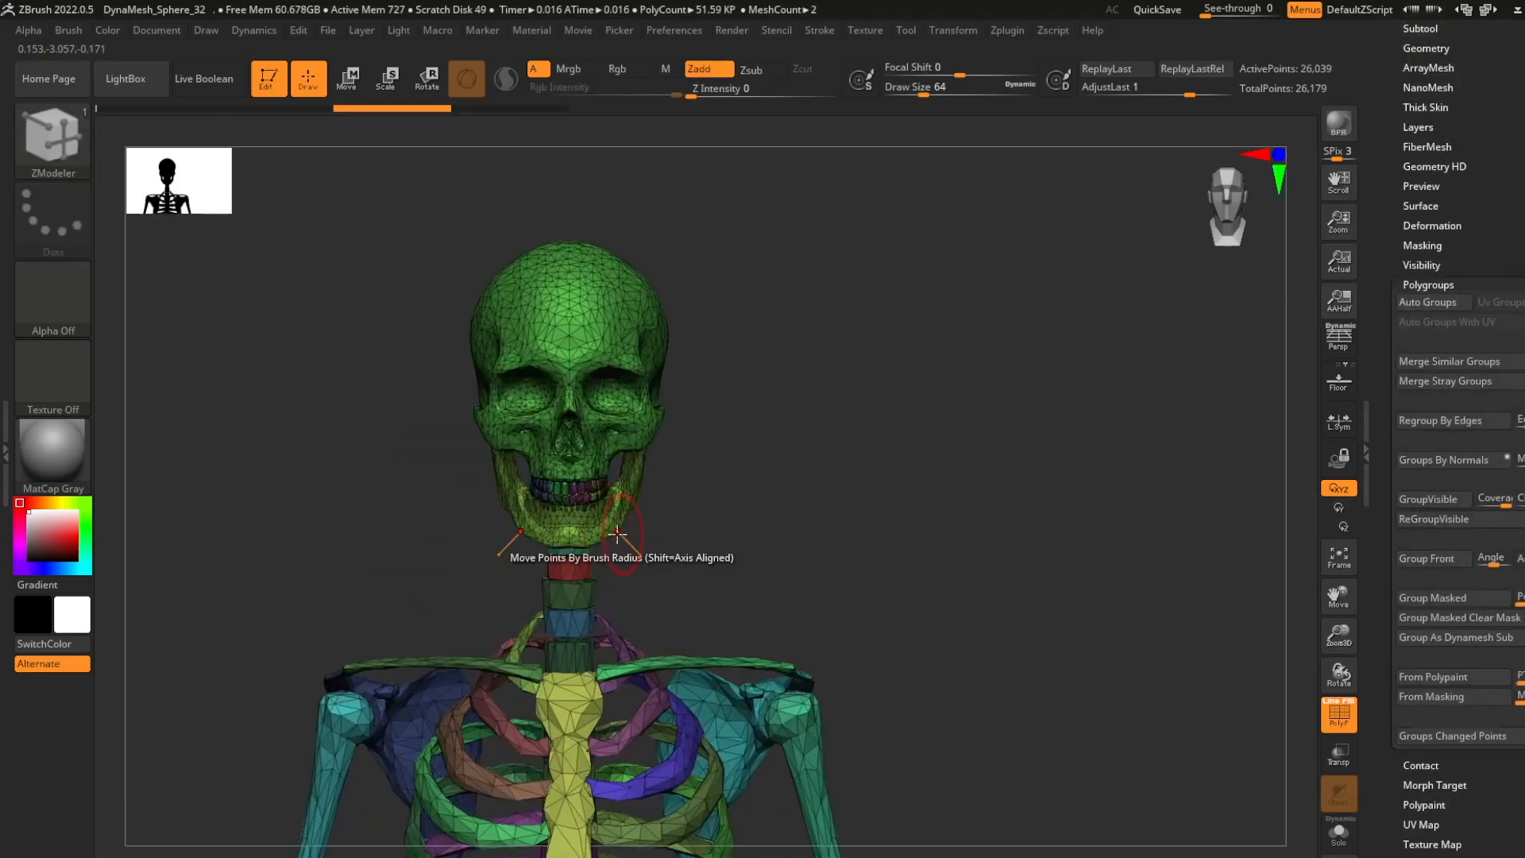
pyautogui.keyDown('ctrl'); pyautogui.keyDown('shift'); pyautogui.click(561, 521); pyautogui.keyUp('shift'); pyautogui.keyUp('ctrl')
pyautogui.keyDown('ctrl'); pyautogui.keyDown('shift'); pyautogui.click(561, 521); pyautogui.keyUp('shift'); pyautogui.keyUp('ctrl')
pyautogui.keyDown('ctrl'); pyautogui.keyDown('shift'); pyautogui.click(589, 387); pyautogui.keyUp('shift'); pyautogui.keyUp('ctrl')
pyautogui.keyDown('alt'); pyautogui.moveTo(589, 387); pyautogui.dragTo(644, 345, button='right'); pyautogui.keyUp('alt')
pyautogui.keyDown('ctrl'); pyautogui.moveTo(644, 346); pyautogui.dragTo(675, 453, button='right'); pyautogui.keyUp('ctrl')
pyautogui.moveTo(675, 453); pyautogui.dragTo(836, 504, button='right')
pyautogui.keyDown('ctrl'); pyautogui.keyDown('shift'); pyautogui.moveTo(538, 434); pyautogui.dragTo(743, 591); pyautogui.keyUp('shift'); pyautogui.keyUp('ctrl')
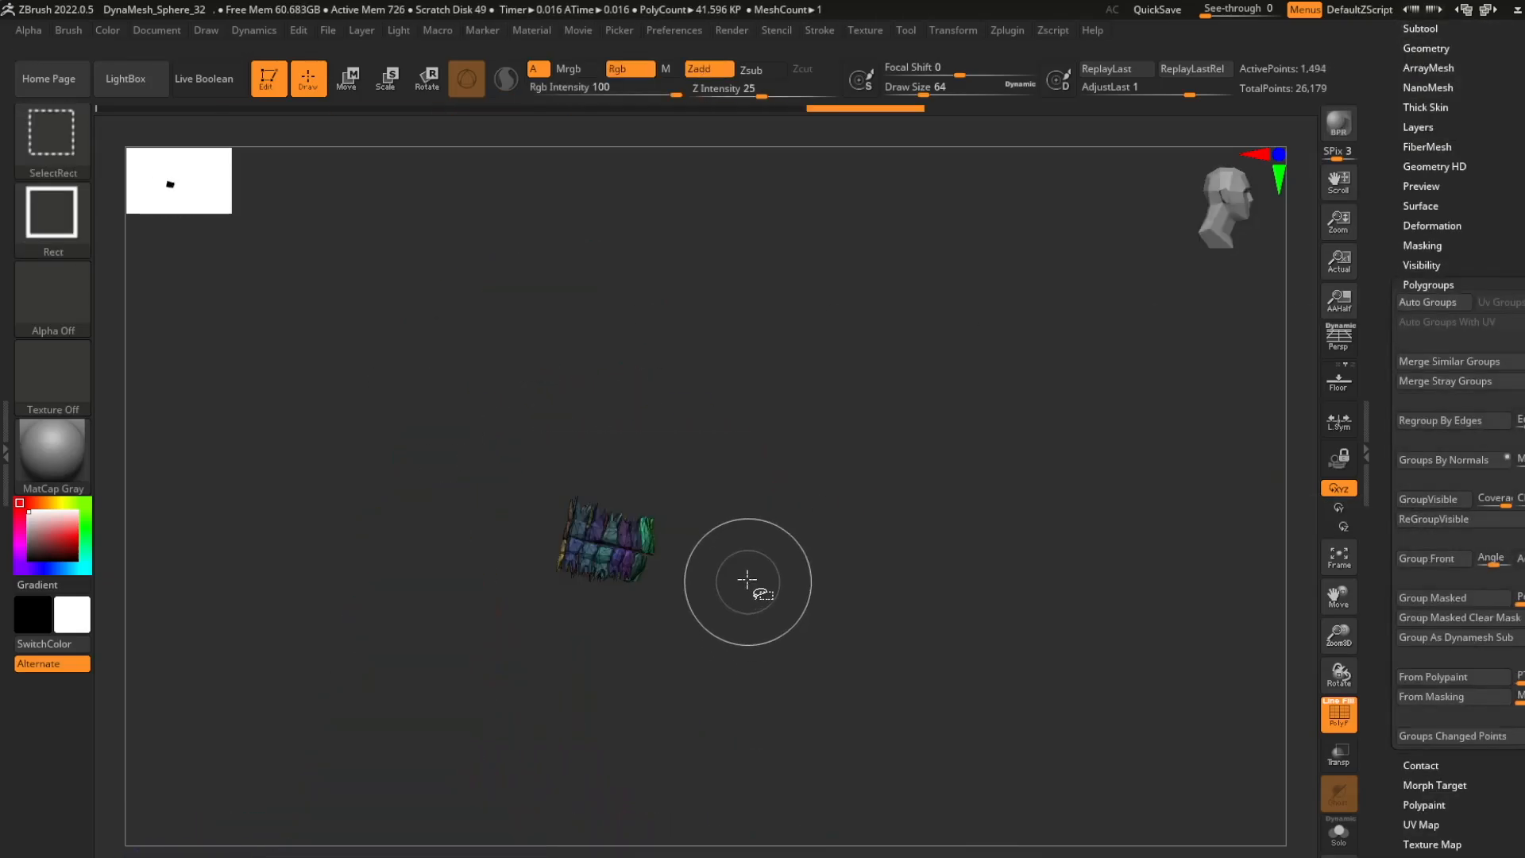
pyautogui.hotkey('ctrl', 'z')
pyautogui.keyDown('ctrl'); pyautogui.keyDown('alt'); pyautogui.keyDown('shift'); pyautogui.moveTo(556, 433); pyautogui.dragTo(739, 608); pyautogui.keyUp('shift'); pyautogui.keyUp('alt'); pyautogui.keyUp('ctrl')
pyautogui.moveTo(802, 445); pyautogui.dragTo(749, 371, button='right')
pyautogui.keyDown('ctrl'); pyautogui.keyDown('shift'); pyautogui.moveTo(749, 371); pyautogui.dragTo(778, 397); pyautogui.keyUp('shift'); pyautogui.keyUp('ctrl')
pyautogui.keyDown('ctrl'); pyautogui.moveTo(794, 476); pyautogui.dragTo(798, 429, button='right'); pyautogui.keyUp('ctrl')
pyautogui.moveTo(881, 445)
pyautogui.mouseDown(button='right')
pyautogui.moveTo(850, 463)
pyautogui.moveTo(874, 468)
pyautogui.mouseUp(button='right')
# - Permanently remove the skeleton's hidden geometry with Del Hidden and turn off the polyframe display
pyautogui.moveTo(1491, 174); pyautogui.dragTo(1491, 351)
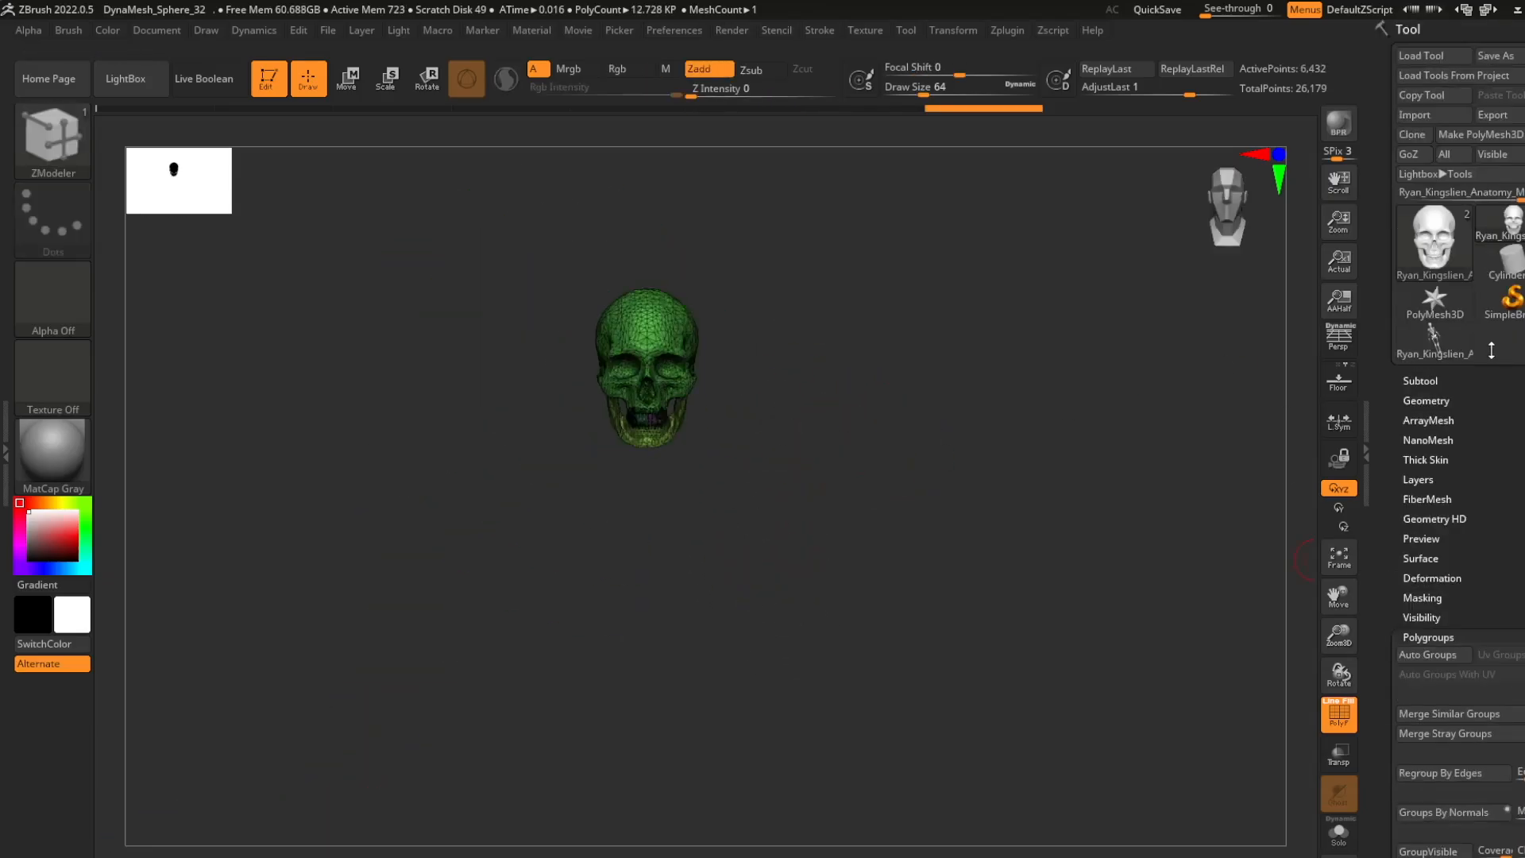
pyautogui.click(1426, 381)
pyautogui.press('f')
pyautogui.click(1447, 387)
pyautogui.moveTo(1512, 556); pyautogui.dragTo(1437, 522)
pyautogui.click(1444, 161)
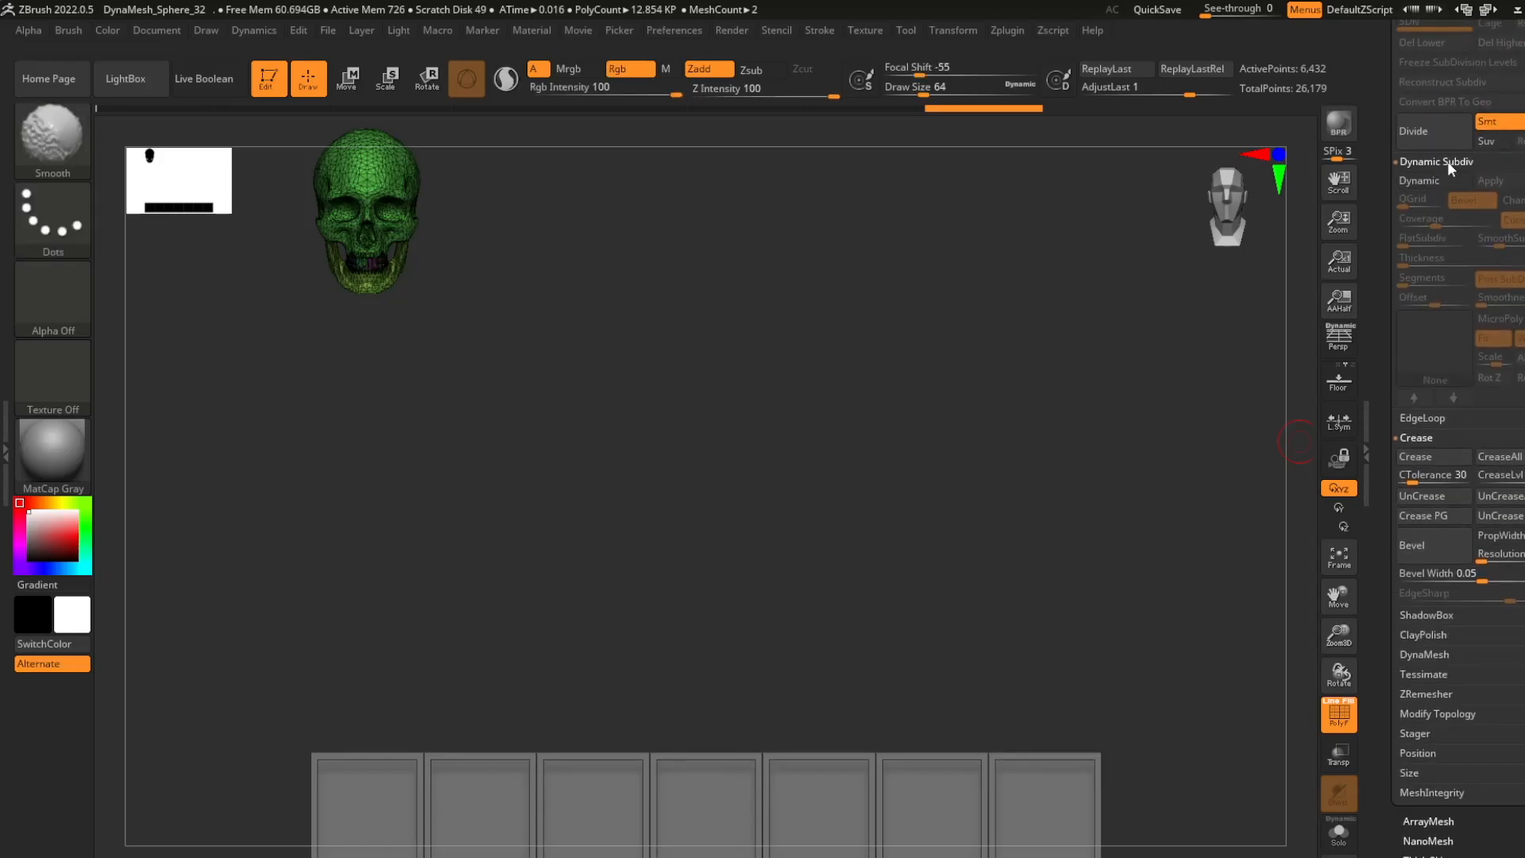
pyautogui.keyDown('shift'); pyautogui.click(1451, 164); pyautogui.keyUp('shift')
pyautogui.click(1451, 320)
pyautogui.hotkey('shift', 'f')
# - Center the gizmo on the skull, and move and enlarge the skull to fit the left end of the slot row
pyautogui.press('r')
pyautogui.keyDown('ctrl'); pyautogui.moveTo(516, 543); pyautogui.dragTo(517, 492, button='right'); pyautogui.keyUp('ctrl')
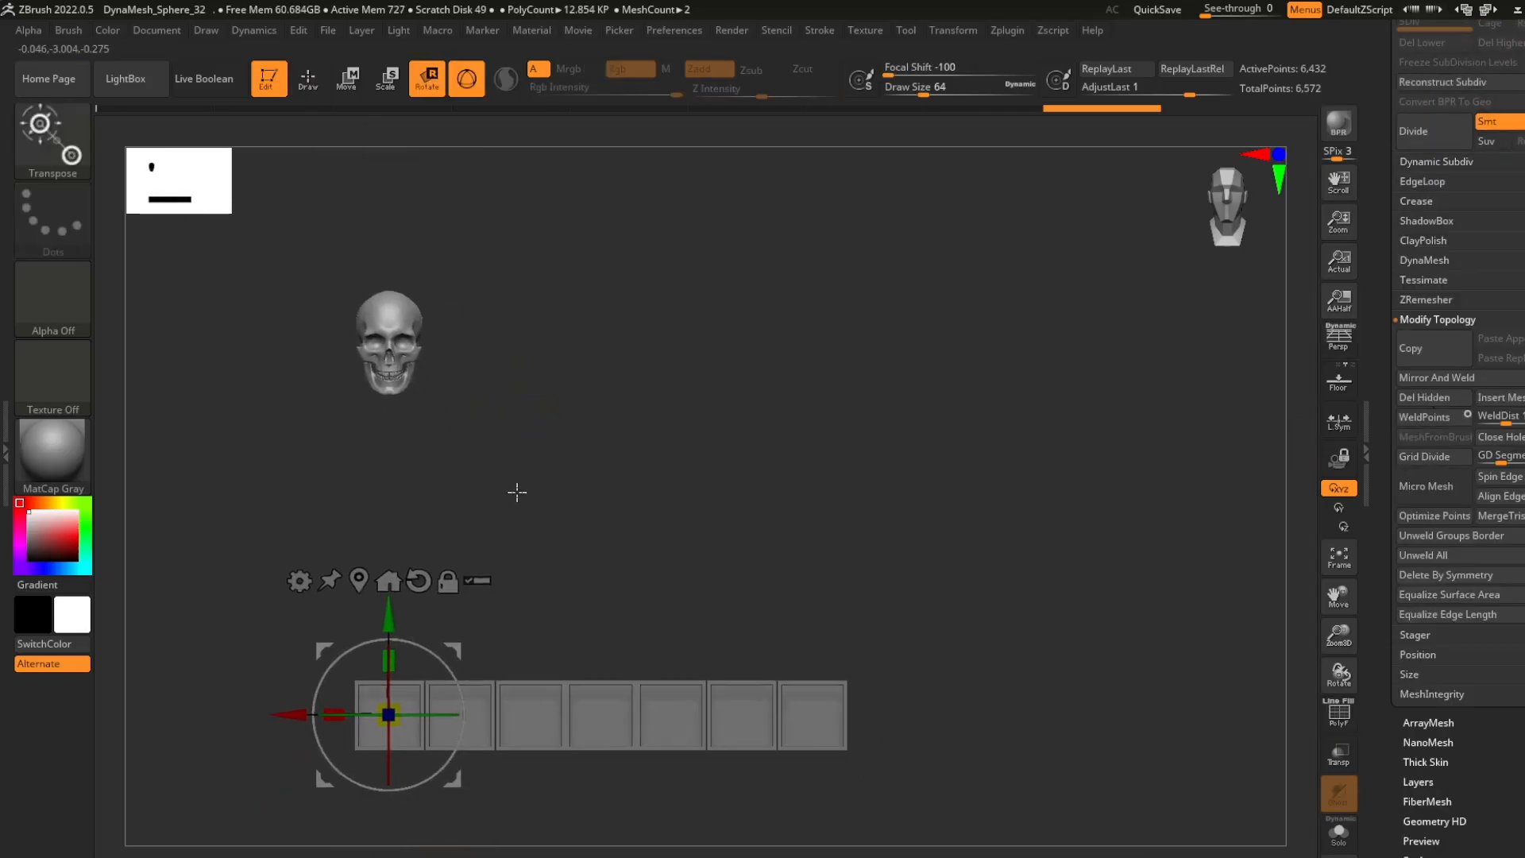
pyautogui.click(389, 581)
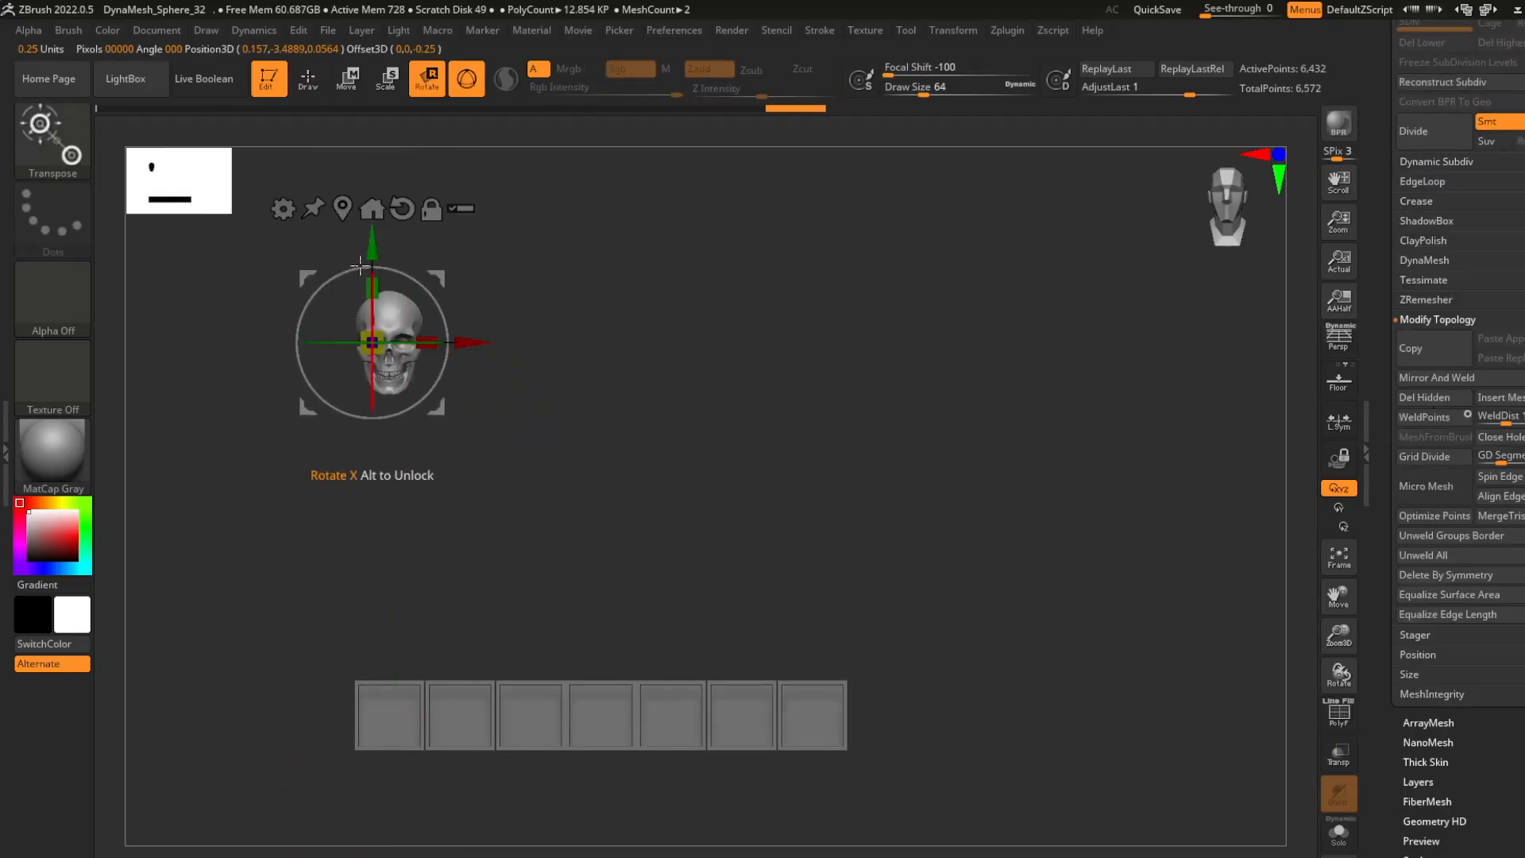
pyautogui.moveTo(391, 257); pyautogui.dragTo(292, 586)
pyautogui.moveTo(477, 592); pyautogui.dragTo(412, 639)
pyautogui.moveTo(453, 613); pyautogui.dragTo(517, 620)
pyautogui.moveTo(373, 683); pyautogui.dragTo(370, 683)
pyautogui.moveTo(314, 590); pyautogui.dragTo(314, 550)
pyautogui.moveTo(407, 643)
pyautogui.mouseDown()
pyautogui.moveTo(431, 642)
pyautogui.moveTo(564, 481)
pyautogui.mouseUp()
# - Select the Move brush, set the draw size to about 101, and adjust the skull's shape beside the first slot
pyautogui.press('q')
pyautogui.press('b')
pyautogui.press('m')
pyautogui.press('v')
pyautogui.press('s')
pyautogui.moveTo(564, 481); pyautogui.dragTo(675, 457)
pyautogui.moveTo(482, 515); pyautogui.dragTo(469, 516)
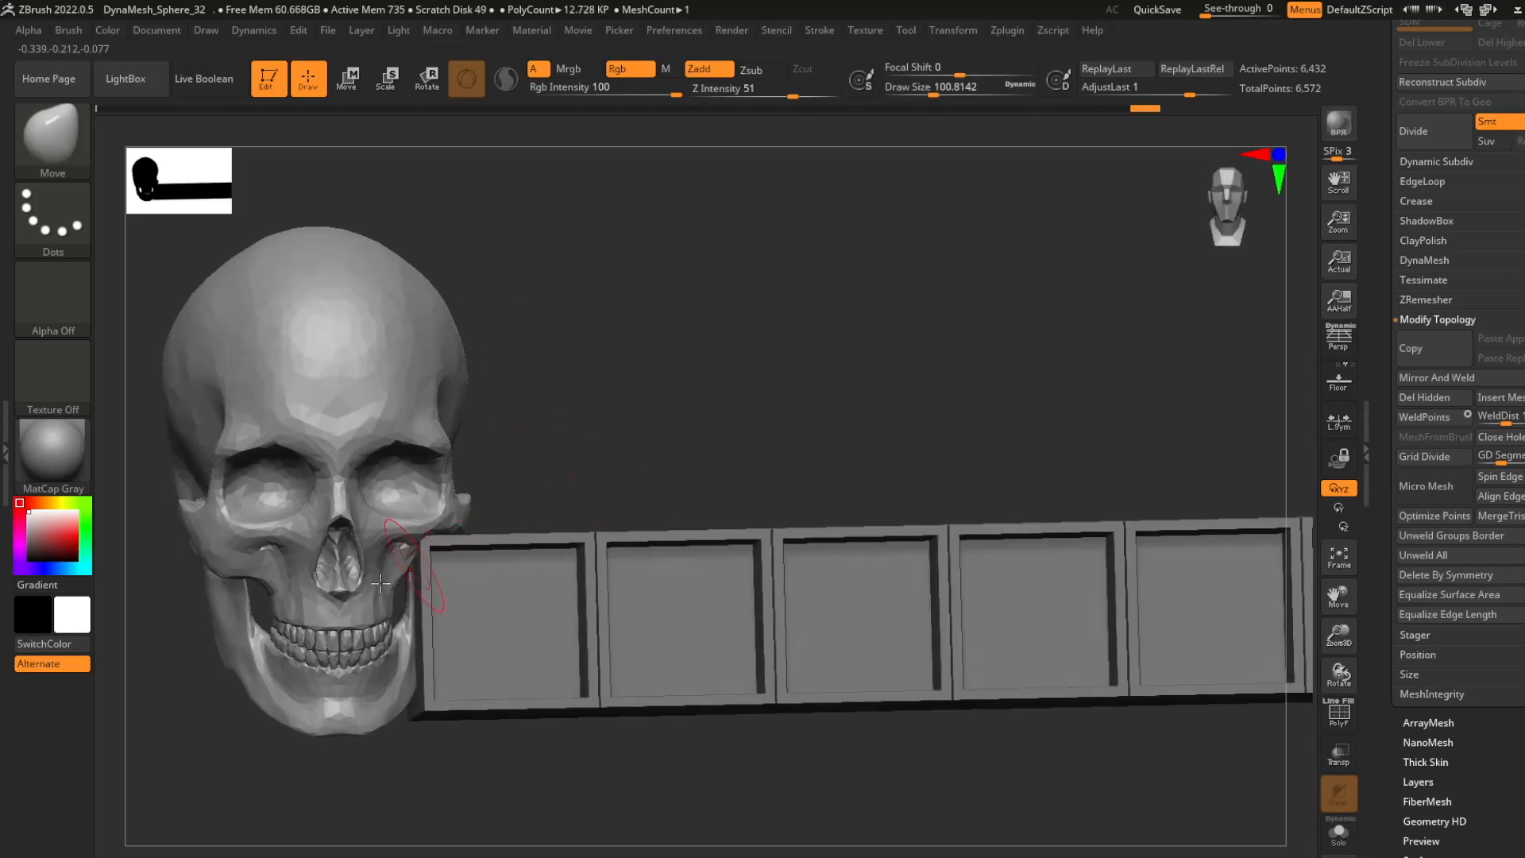
pyautogui.keyDown('shift'); pyautogui.moveTo(556, 492); pyautogui.dragTo(572, 484); pyautogui.keyUp('shift')
pyautogui.moveTo(572, 509)
pyautogui.keyDown('alt'); pyautogui.mouseDown()
pyautogui.moveTo(511, 464)
pyautogui.moveTo(541, 509)
pyautogui.mouseUp(); pyautogui.keyUp('alt')
pyautogui.keyDown('shift'); pyautogui.moveTo(349, 417); pyautogui.dragTo(403, 404); pyautogui.keyUp('shift')
pyautogui.keyDown('alt'); pyautogui.moveTo(560, 432); pyautogui.dragTo(613, 526); pyautogui.keyUp('alt')
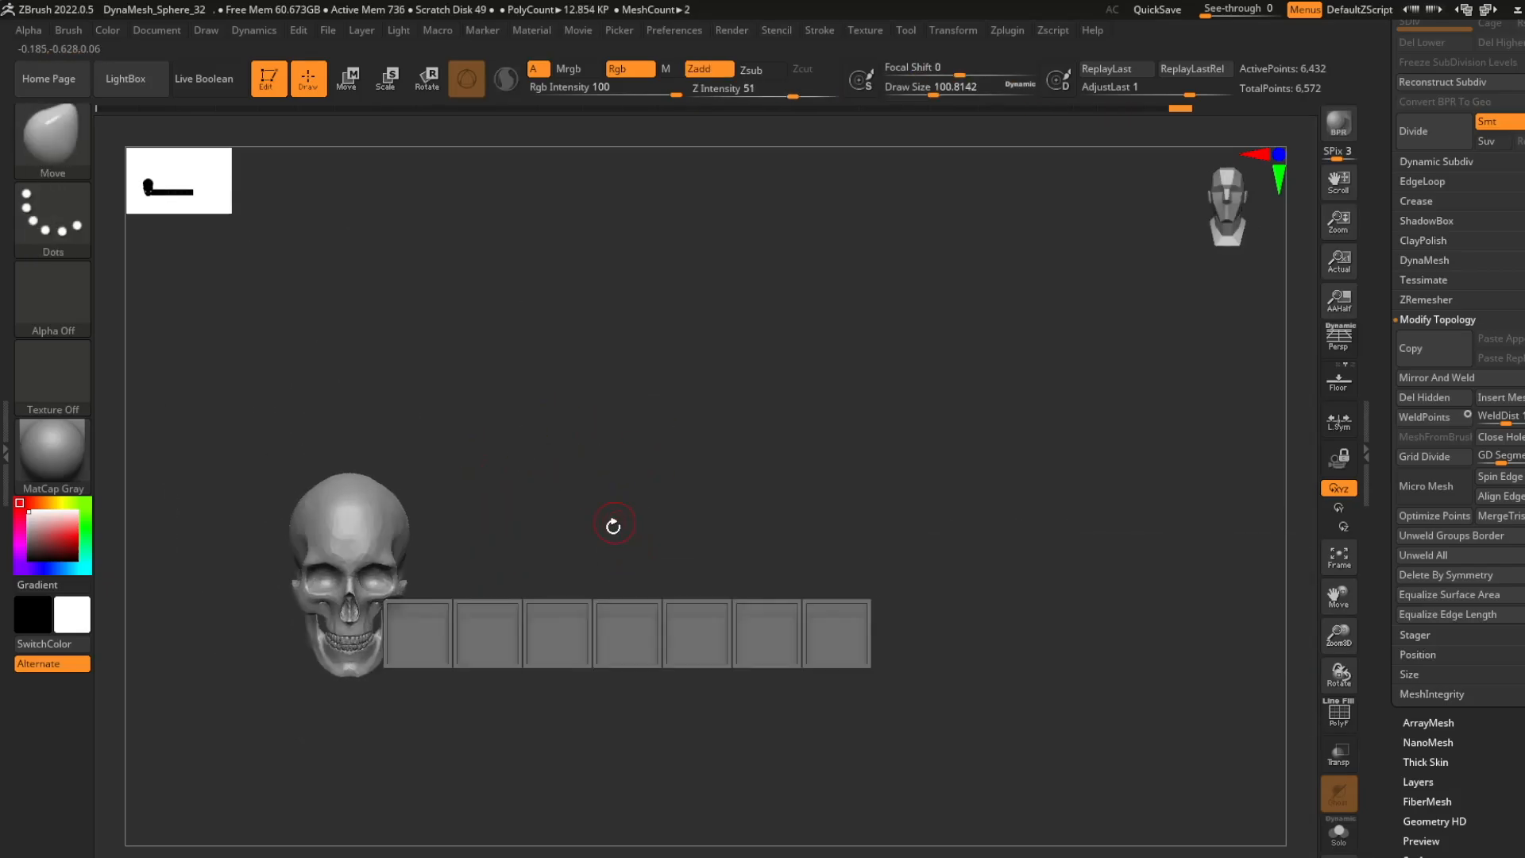
# - Choose the ChiselCreature brush with the Spike2 shape for sculpting the skull
pyautogui.moveTo(707, 501)
pyautogui.keyDown('alt'); pyautogui.mouseDown()
pyautogui.moveTo(660, 548)
pyautogui.moveTo(625, 548)
pyautogui.mouseUp(); pyautogui.keyUp('alt')
pyautogui.click(53, 141)
pyautogui.click(669, 265)
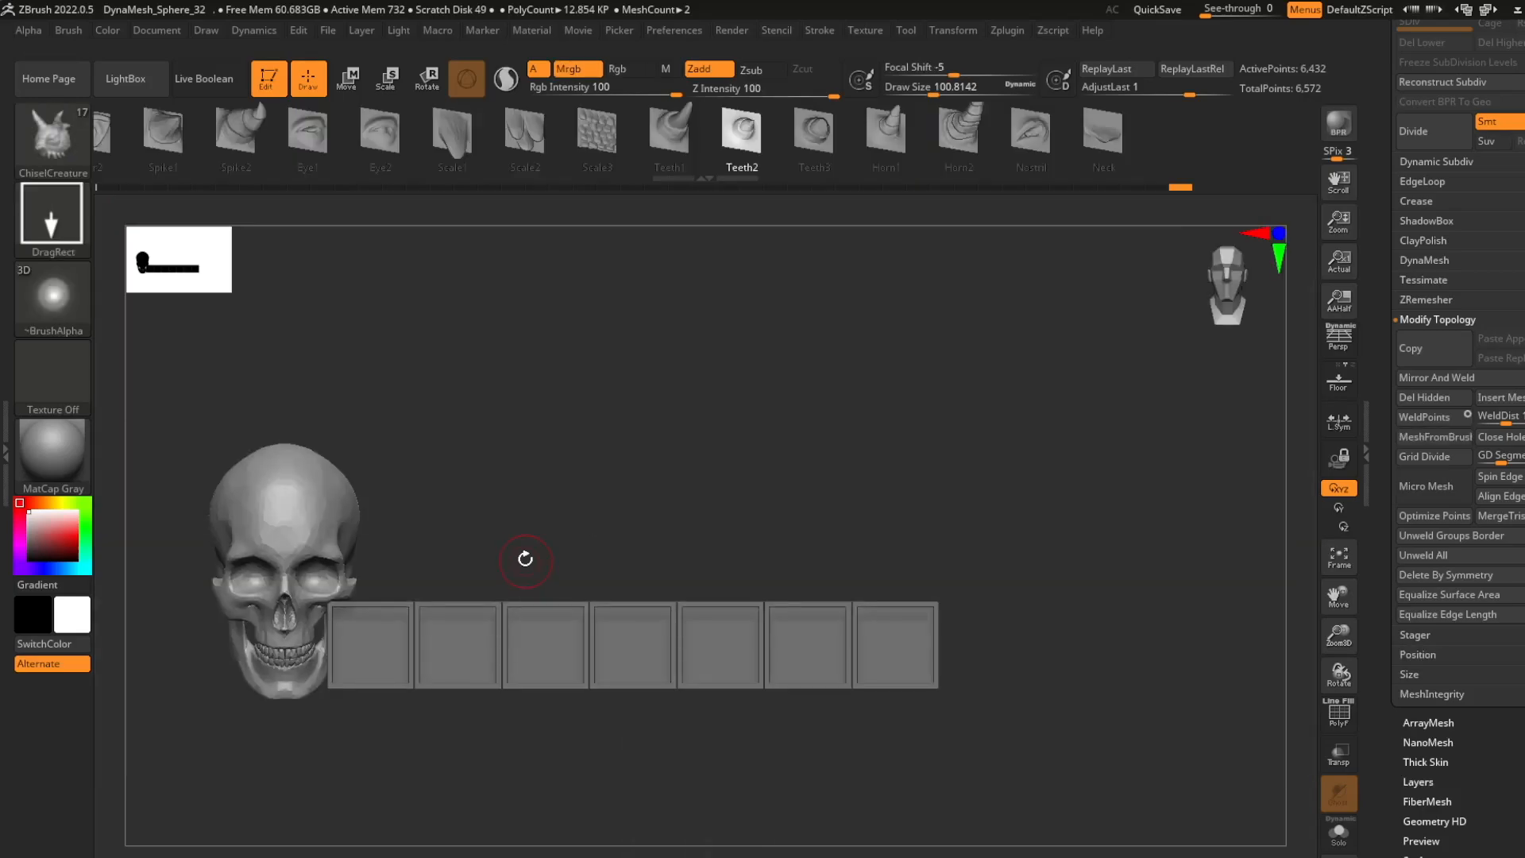
pyautogui.moveTo(225, 135); pyautogui.dragTo(599, 128)
pyautogui.click(321, 132)
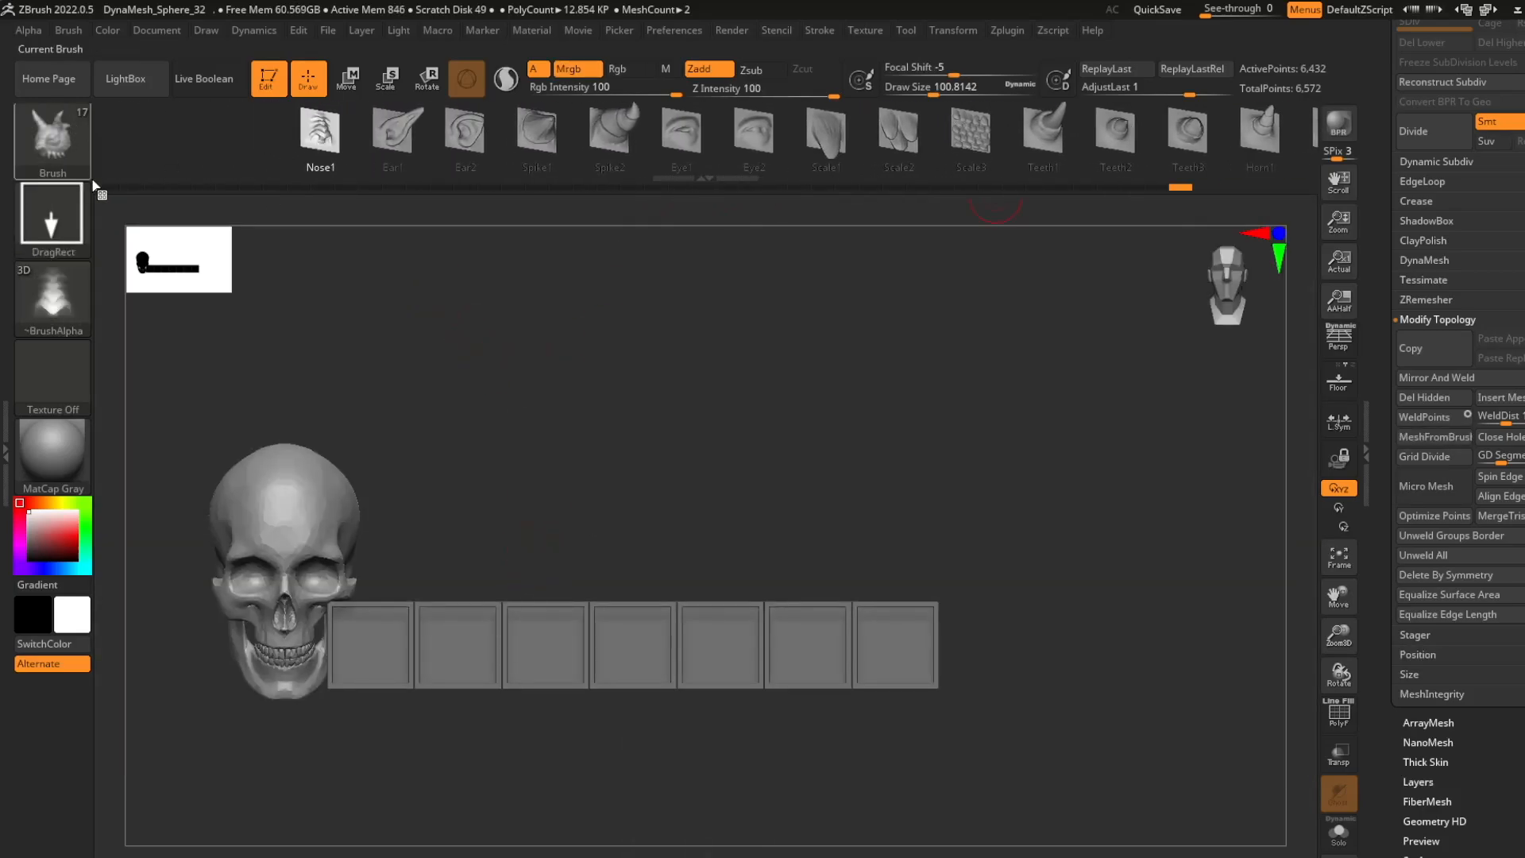
pyautogui.click(628, 130)
pyautogui.moveTo(476, 453); pyautogui.dragTo(440, 503)
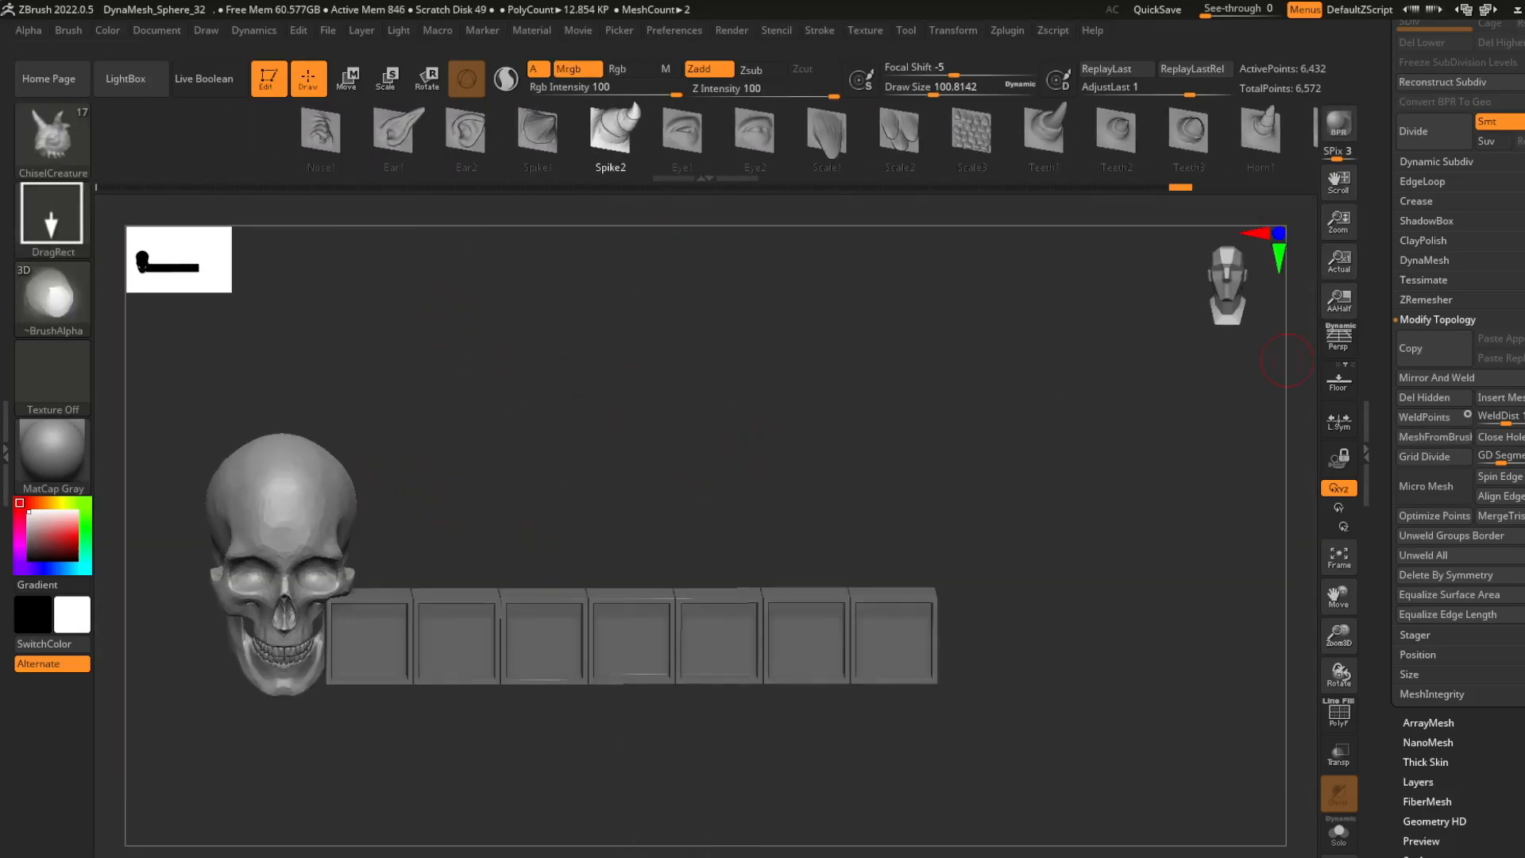
# - Try pulling Spike2 spikes out of the side of the skull
pyautogui.click(1438, 188)
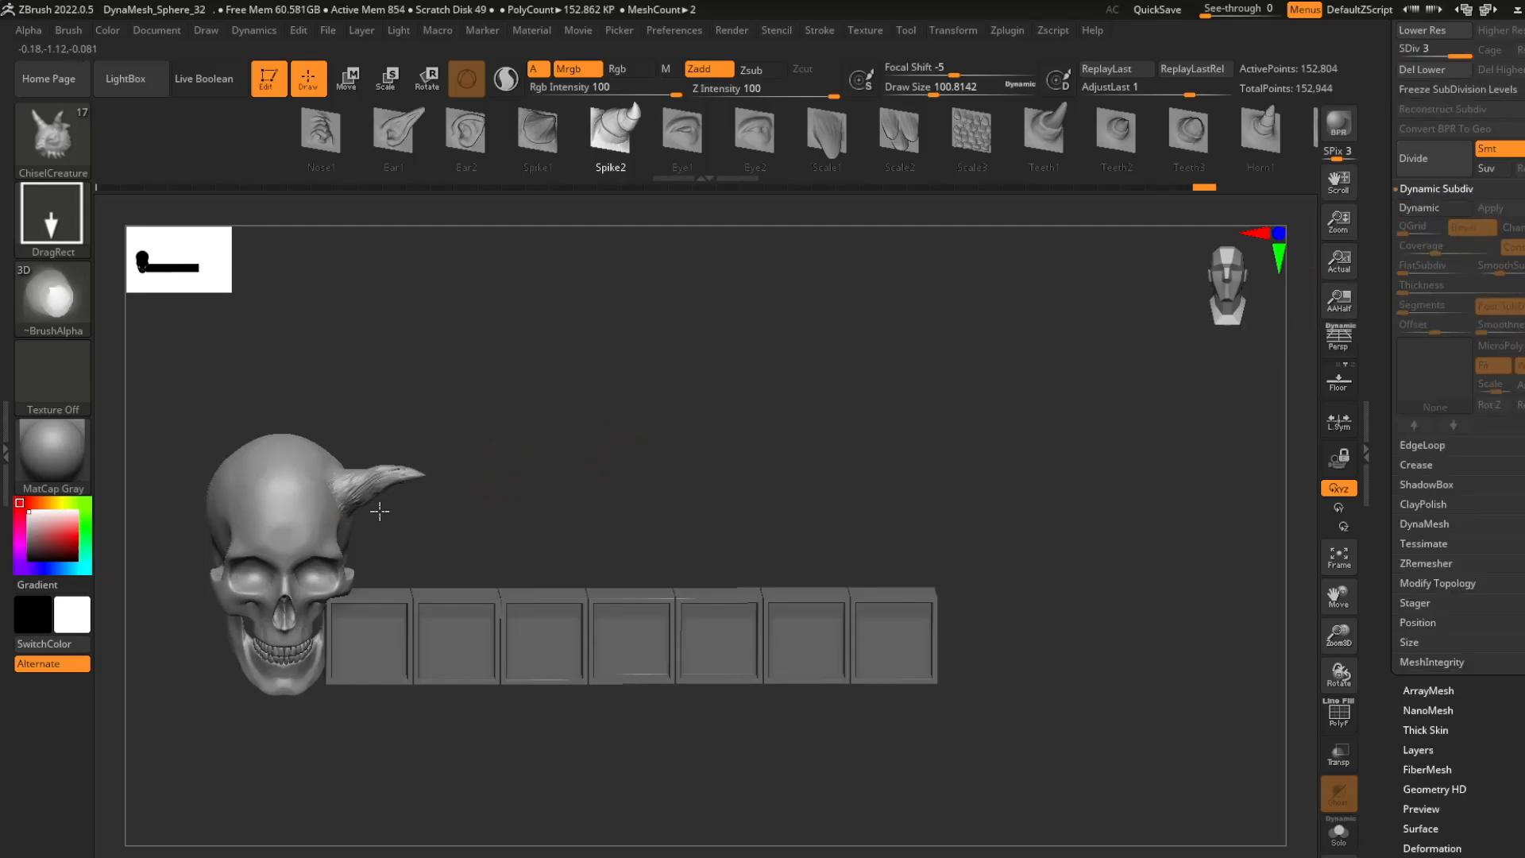
pyautogui.moveTo(453, 541); pyautogui.dragTo(413, 520)
pyautogui.moveTo(357, 548); pyautogui.dragTo(413, 589)
pyautogui.moveTo(500, 477); pyautogui.dragTo(555, 470)
pyautogui.hotkey('ctrl', 'z')
pyautogui.moveTo(367, 527); pyautogui.dragTo(396, 559)
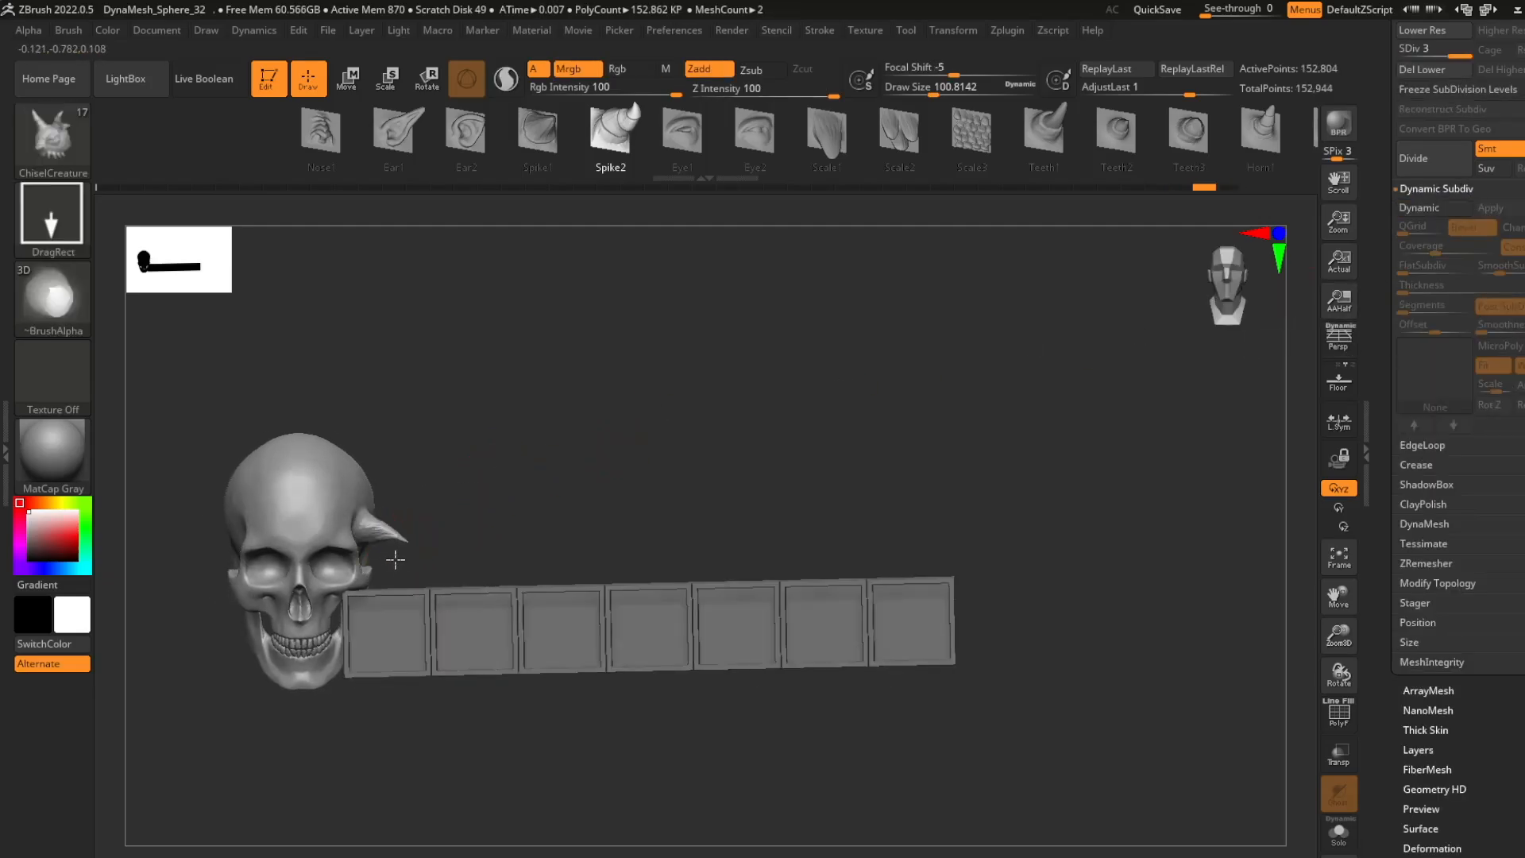
pyautogui.hotkey('ctrl', 'z')
# - Subdivide the skull to level 4 and pull a large Horn1 horn out of its side above the slots
pyautogui.hotkey('ctrl', 'd')
pyautogui.moveTo(509, 497)
pyautogui.mouseDown()
pyautogui.moveTo(429, 508)
pyautogui.moveTo(588, 493)
pyautogui.moveTo(493, 496)
pyautogui.mouseUp()
pyautogui.moveTo(379, 558); pyautogui.dragTo(412, 592)
pyautogui.moveTo(493, 487); pyautogui.dragTo(585, 500)
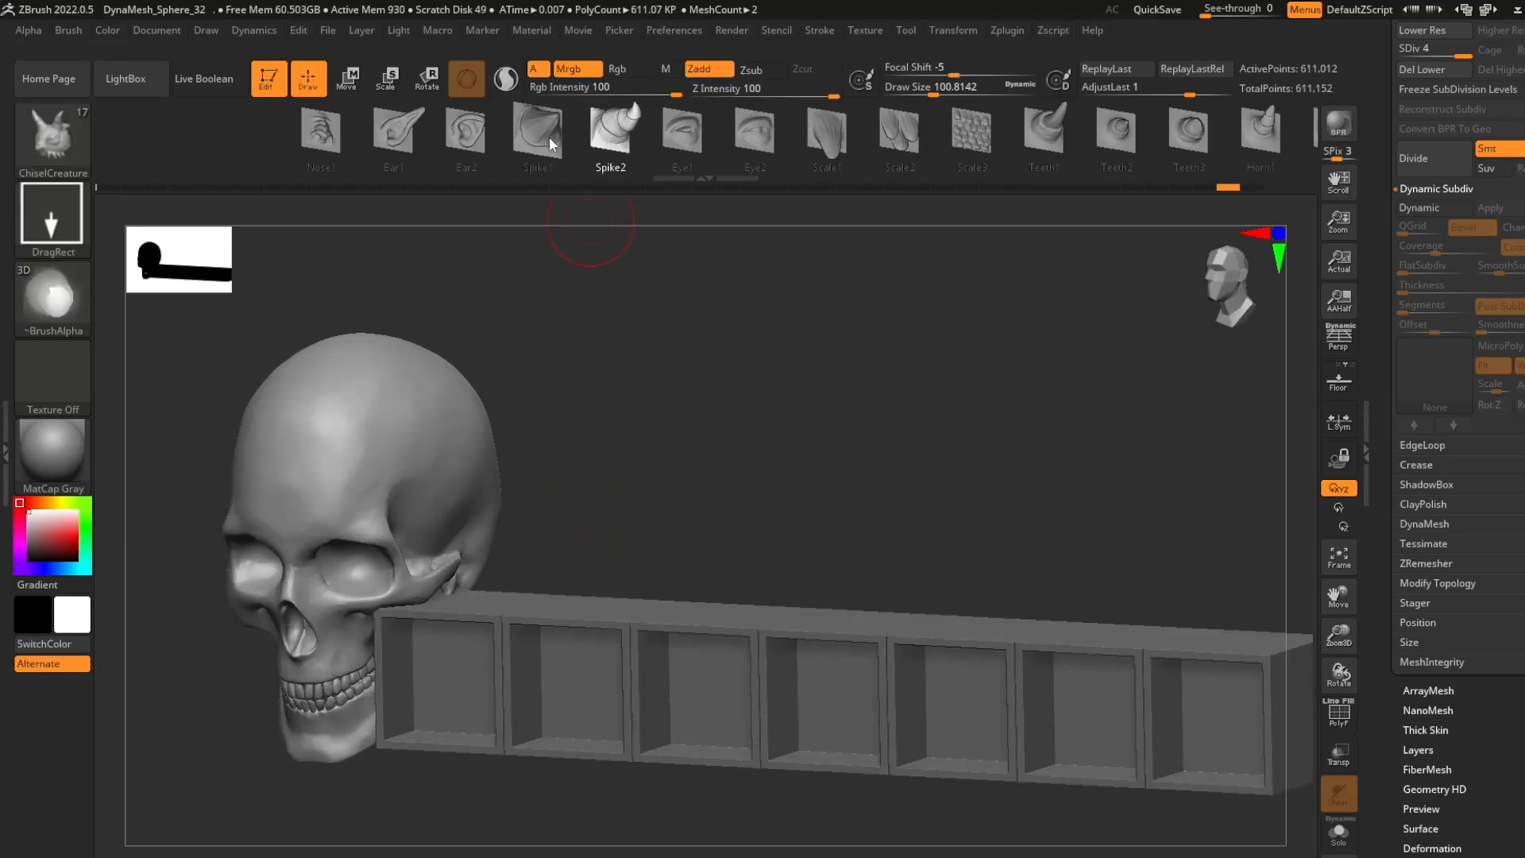
pyautogui.click(1259, 131)
pyautogui.moveTo(528, 562); pyautogui.dragTo(639, 563)
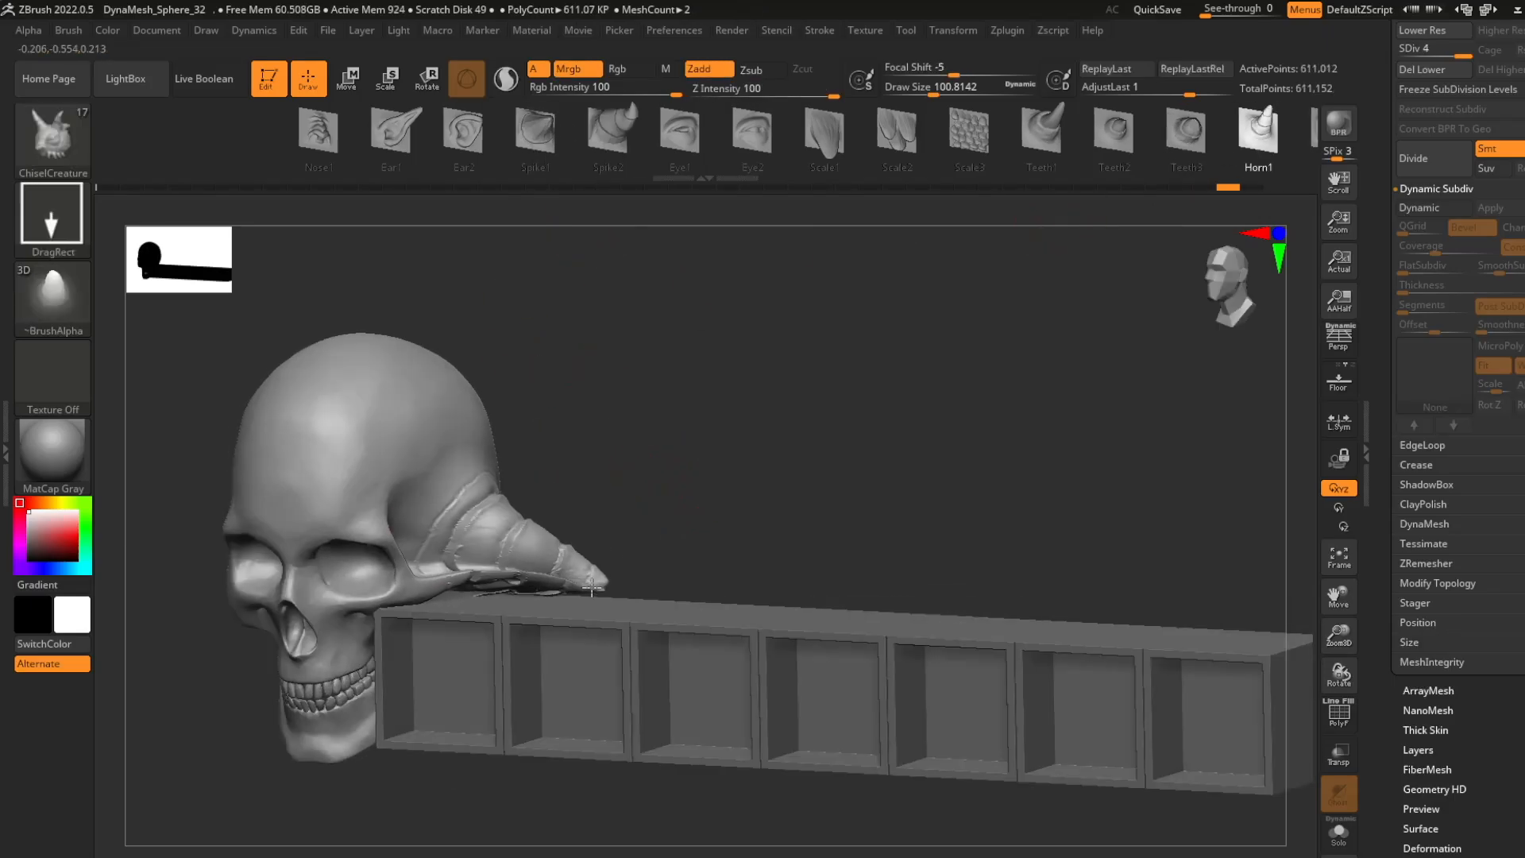
# - Pull a matching Horn1 horn out of the skull's other side, away from the slots, redoing the first attempt
pyautogui.moveTo(616, 504)
pyautogui.mouseDown(button='right')
pyautogui.moveTo(674, 494)
pyautogui.moveTo(553, 533)
pyautogui.moveTo(544, 473)
pyautogui.mouseUp(button='right')
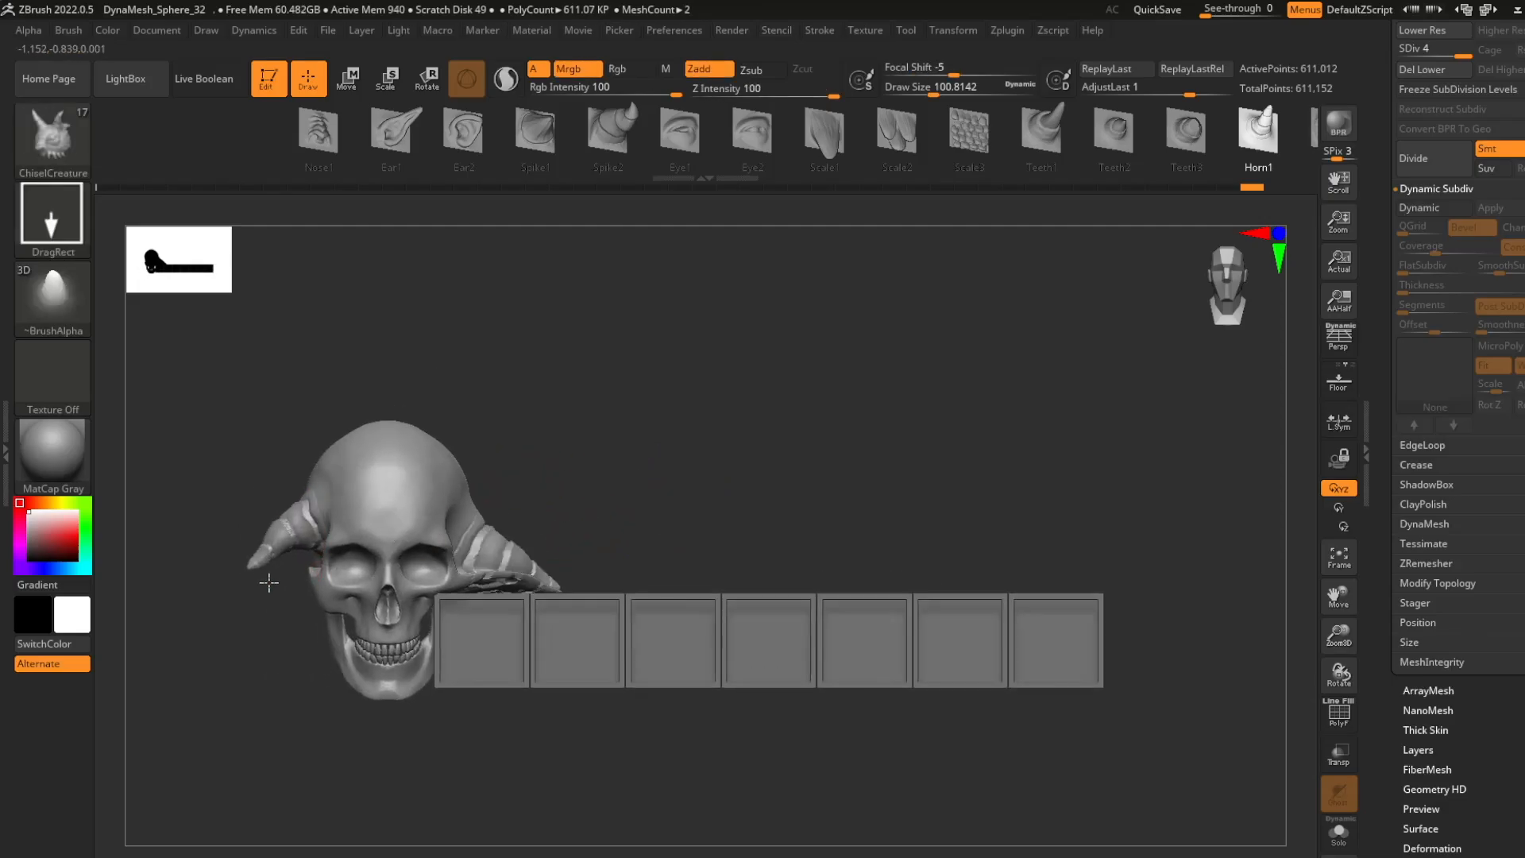
pyautogui.hotkey('ctrl', 'z')
pyautogui.moveTo(268, 582); pyautogui.dragTo(342, 584, button='right')
pyautogui.moveTo(324, 558); pyautogui.dragTo(280, 656)
pyautogui.keyDown('shift'); pyautogui.moveTo(612, 461); pyautogui.dragTo(576, 513, button='right'); pyautogui.keyUp('shift')
pyautogui.moveTo(800, 443)
pyautogui.keyDown('ctrl'); pyautogui.mouseDown(button='right')
pyautogui.moveTo(772, 408)
pyautogui.moveTo(798, 474)
pyautogui.mouseUp(button='right'); pyautogui.keyUp('ctrl')
pyautogui.click(1074, 135)
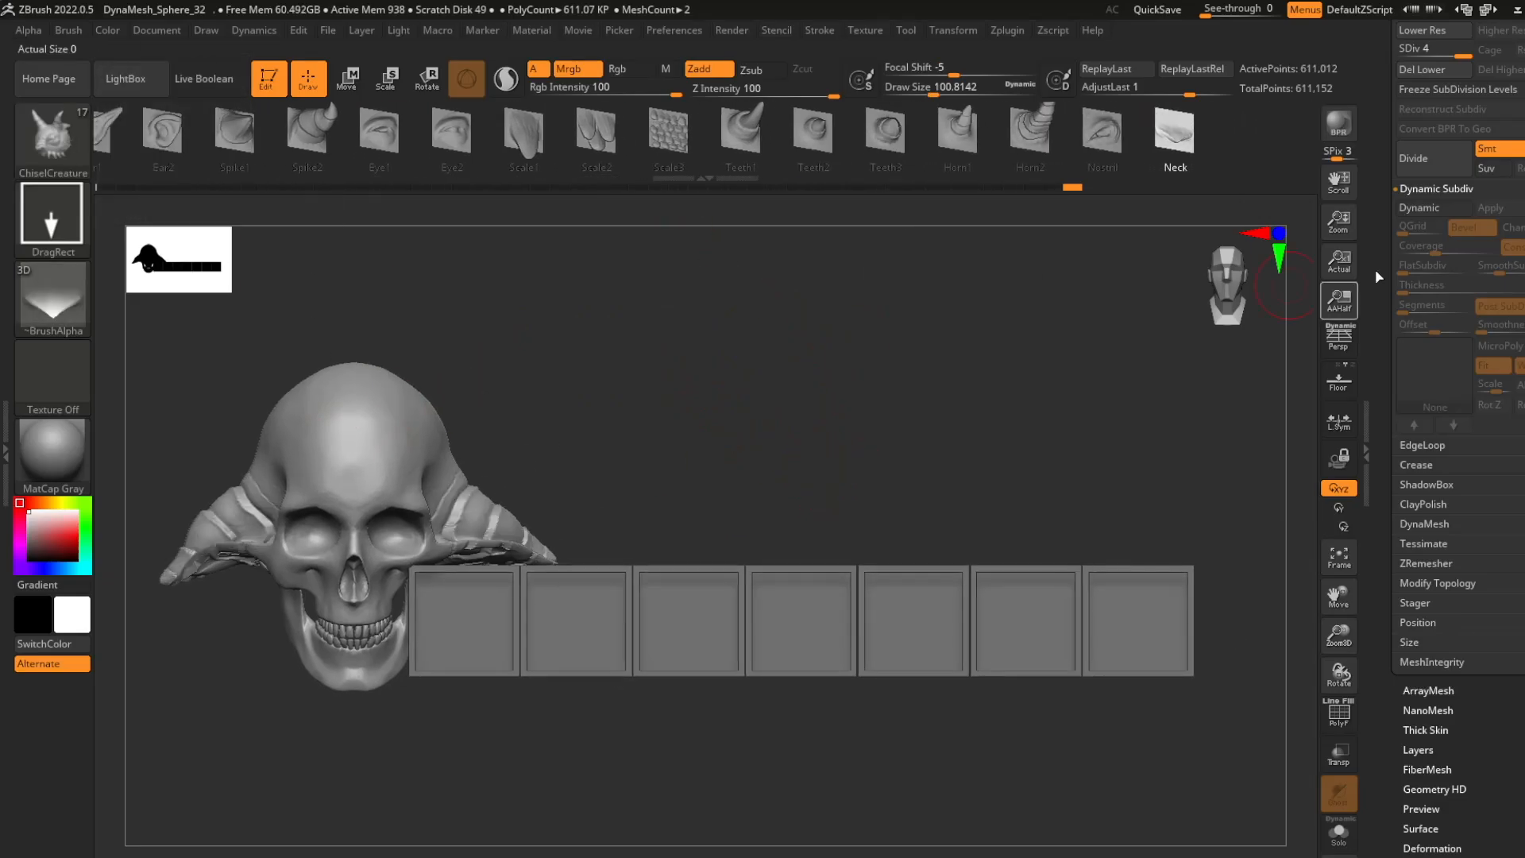
# - Duplicate the slot row subtool, and isolate the copy in Solo mode with the Move brush active
pyautogui.scroll(5, 1430, 318)
pyautogui.press('Up')
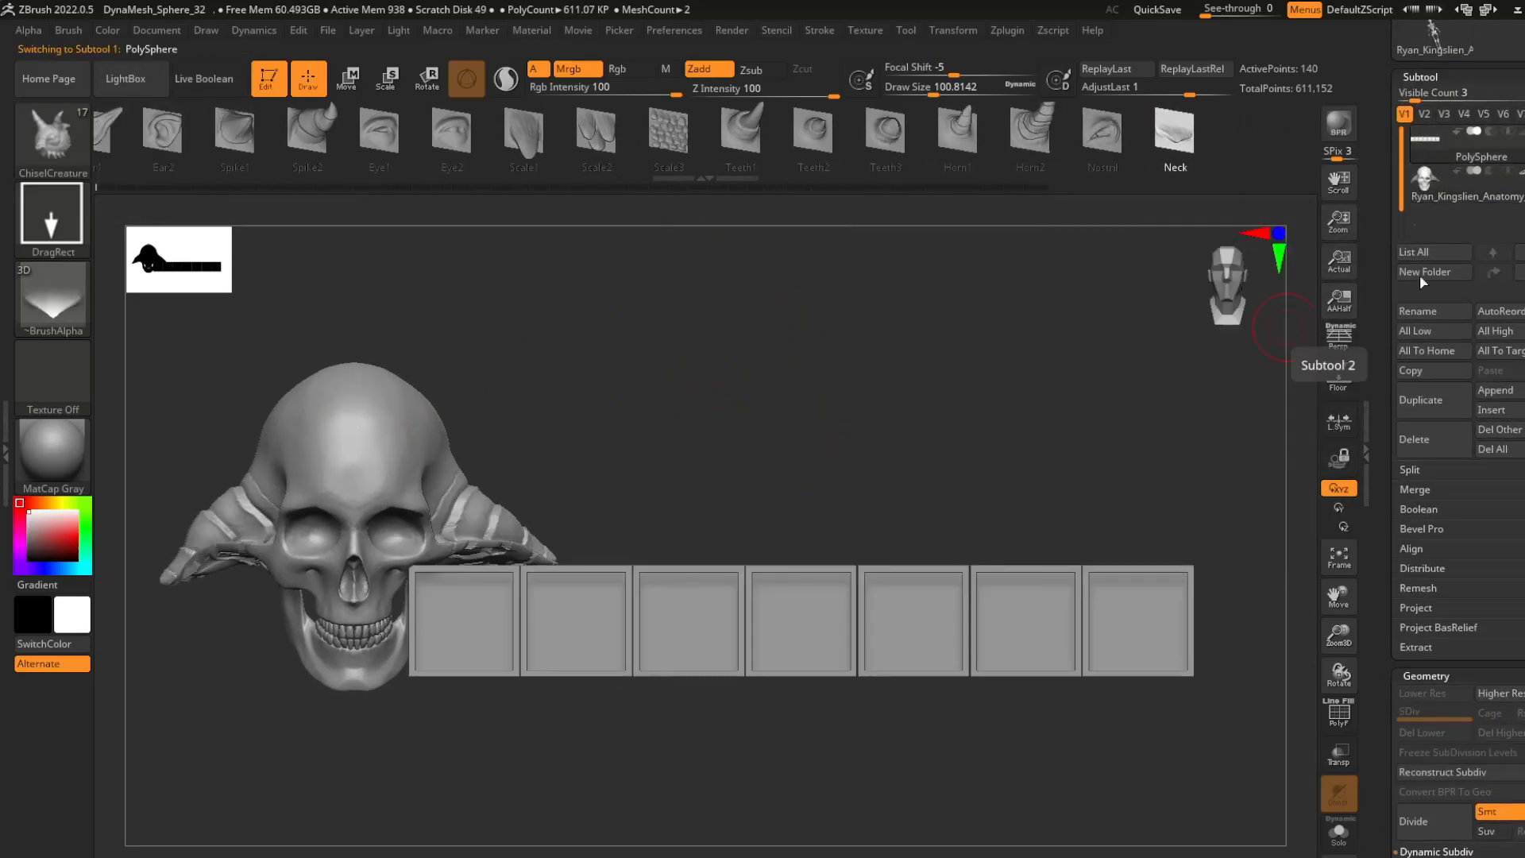
pyautogui.click(1440, 403)
pyautogui.press('b')
pyautogui.press('m')
pyautogui.press('v')
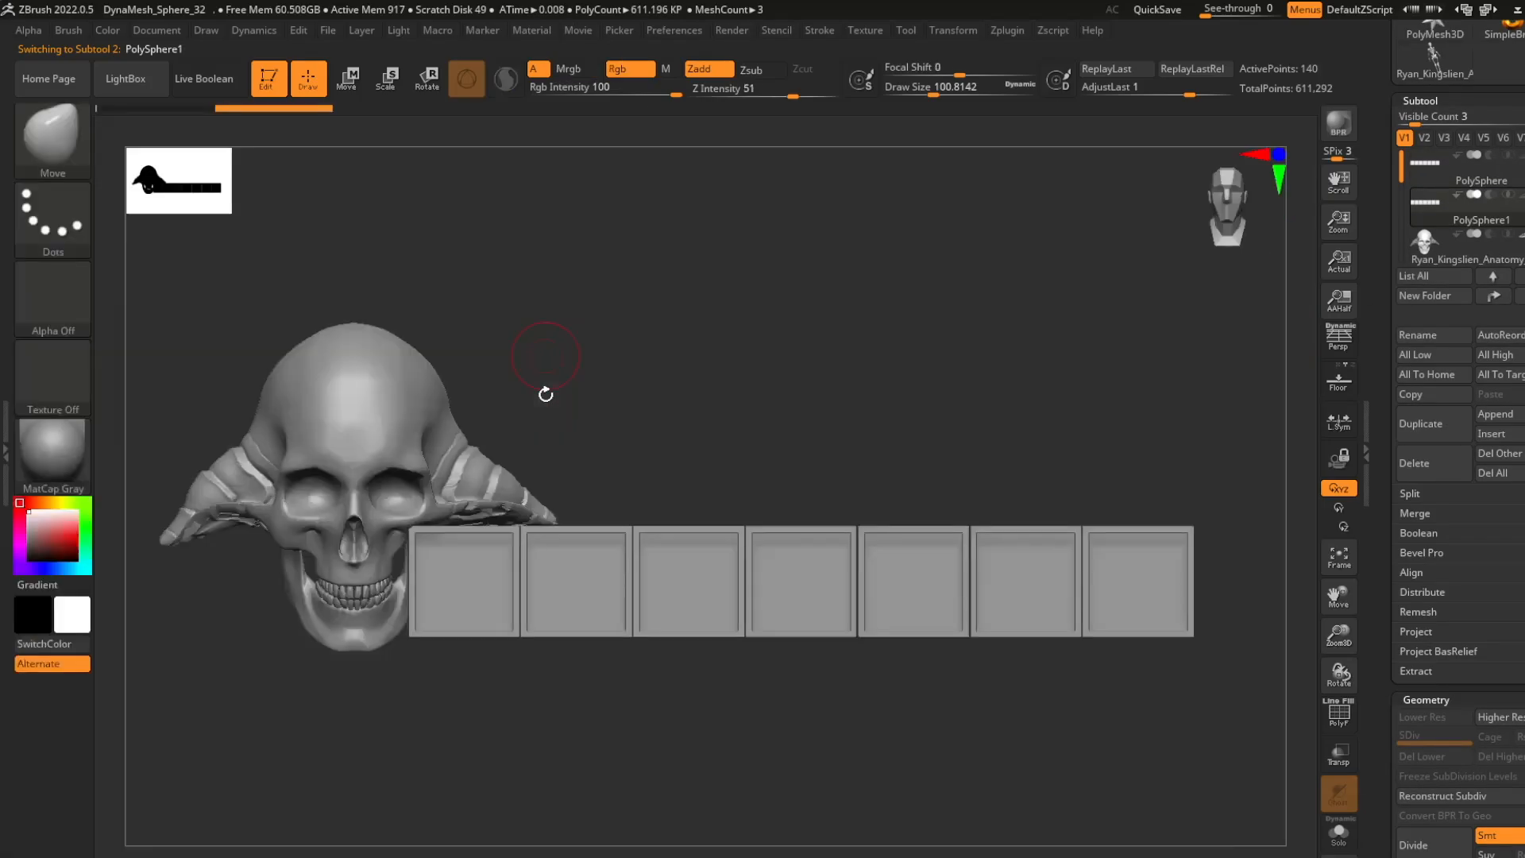
pyautogui.scroll(-5, 1430, 487)
pyautogui.click(1339, 833)
pyautogui.moveTo(1181, 433); pyautogui.dragTo(1183, 469)
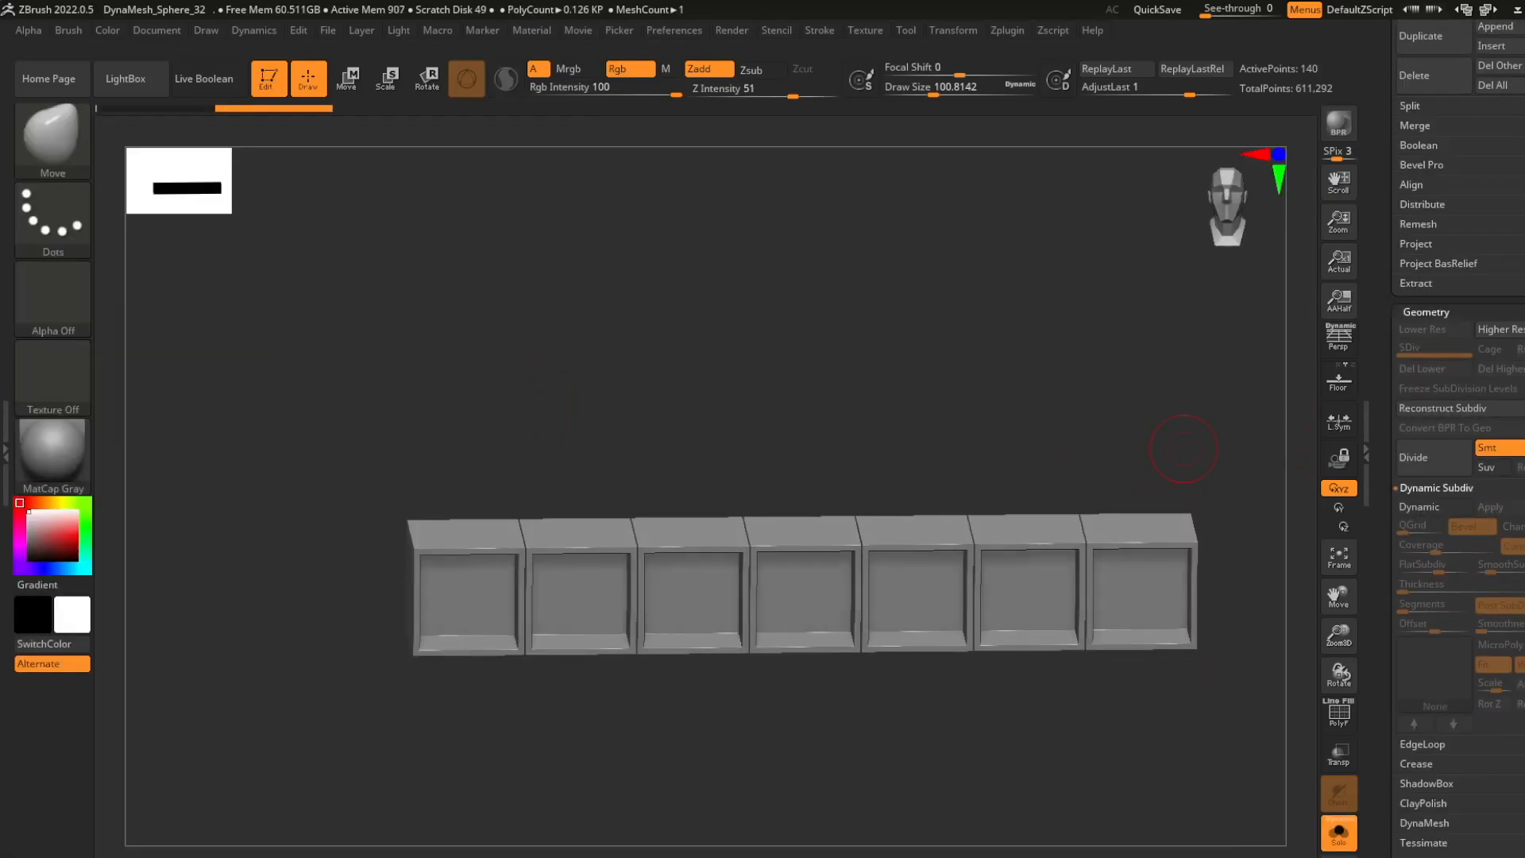
# - Subdivide the isolated slot row copy to level 6 and convert it to a DynaMesh at resolution 32
pyautogui.moveTo(1461, 477); pyautogui.dragTo(1461, 521)
pyautogui.moveTo(1446, 854); pyautogui.dragTo(1443, 647)
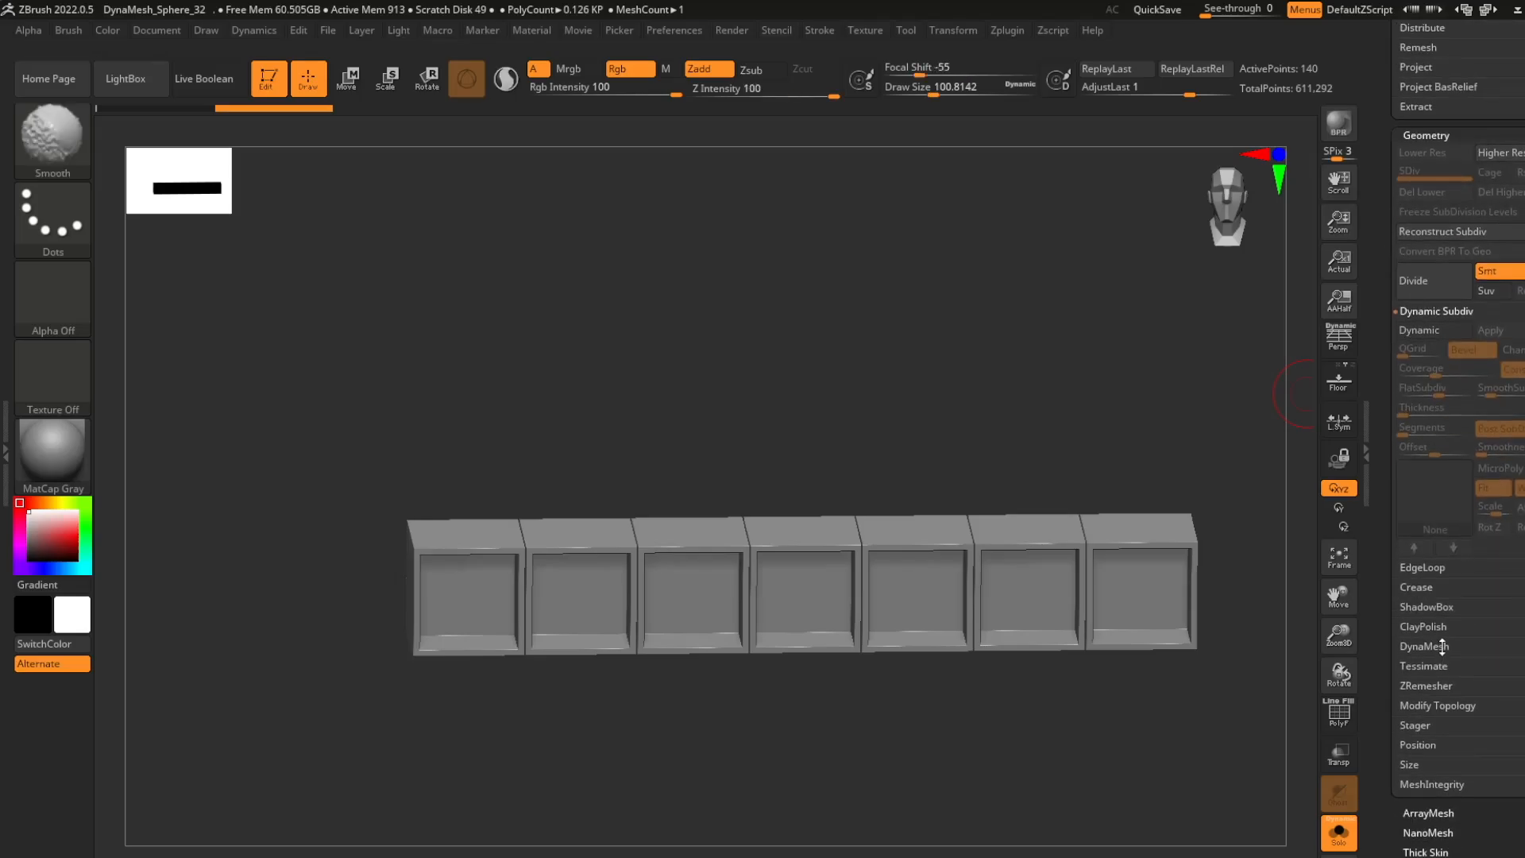
pyautogui.click(1439, 648)
pyautogui.click(1435, 438)
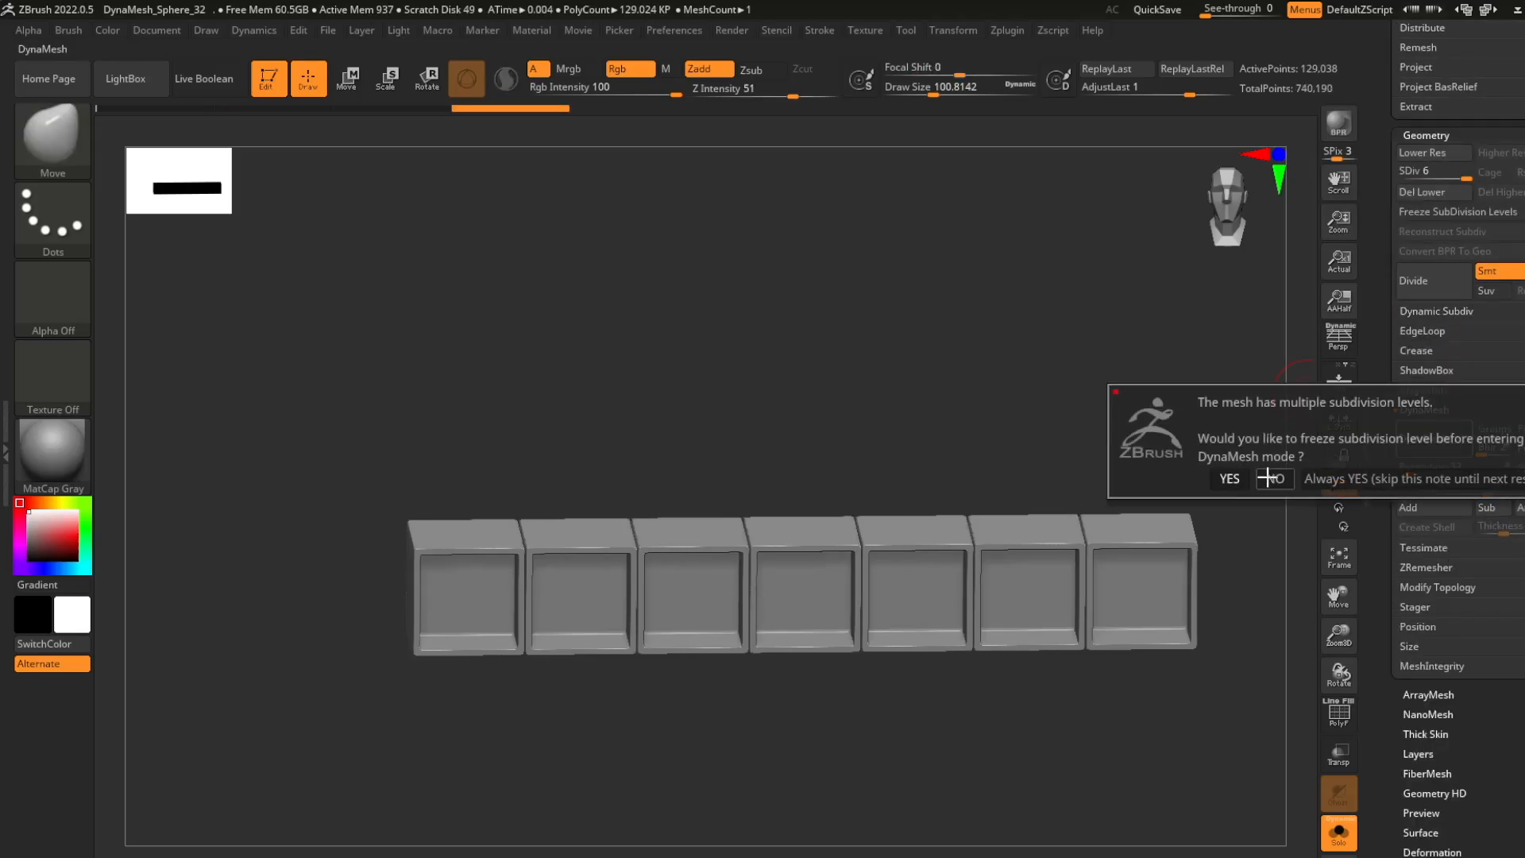
pyautogui.click(1213, 453)
# - Smooth the DynaMesh copy, show all subtools again, and shape the copy into a backing behind the slot row
pyautogui.moveTo(1213, 454); pyautogui.dragTo(832, 606)
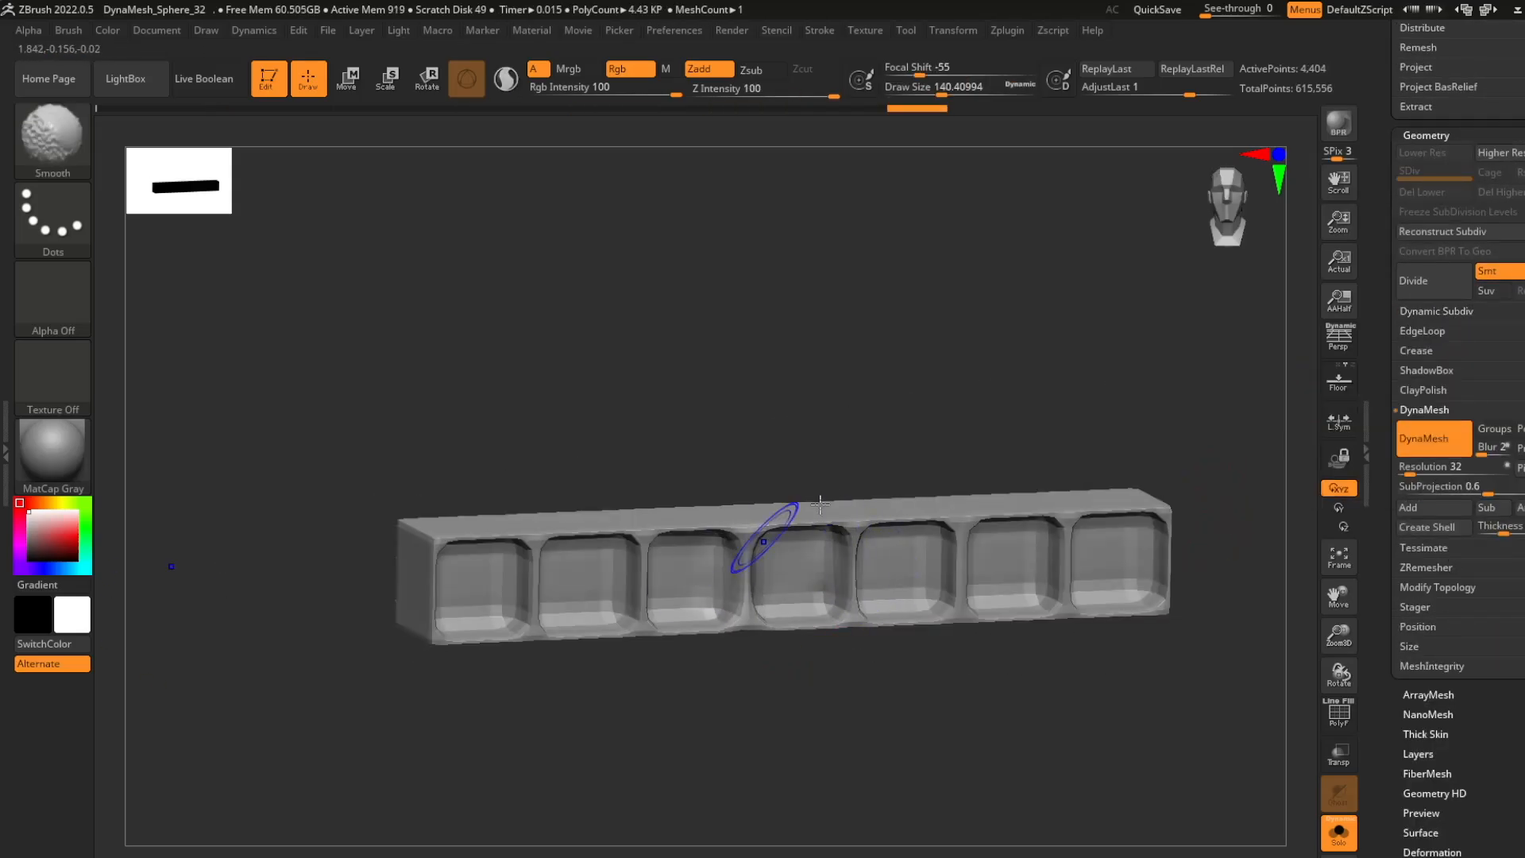
pyautogui.press('ctrl')
pyautogui.keyDown('ctrl'); pyautogui.moveTo(967, 455); pyautogui.dragTo(970, 450); pyautogui.keyUp('ctrl')
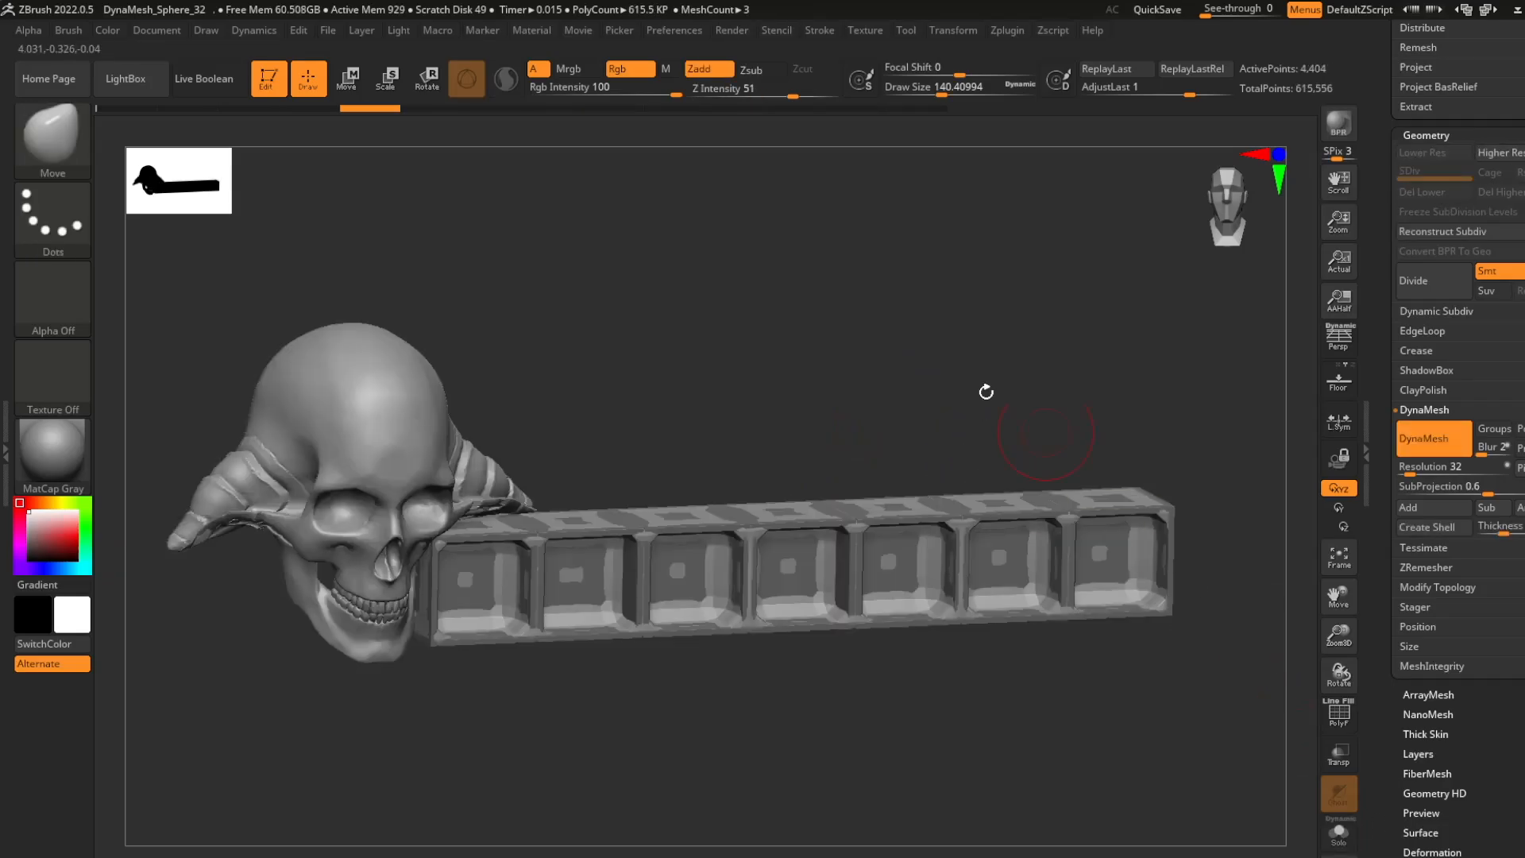
pyautogui.moveTo(1042, 522); pyautogui.dragTo(1067, 539)
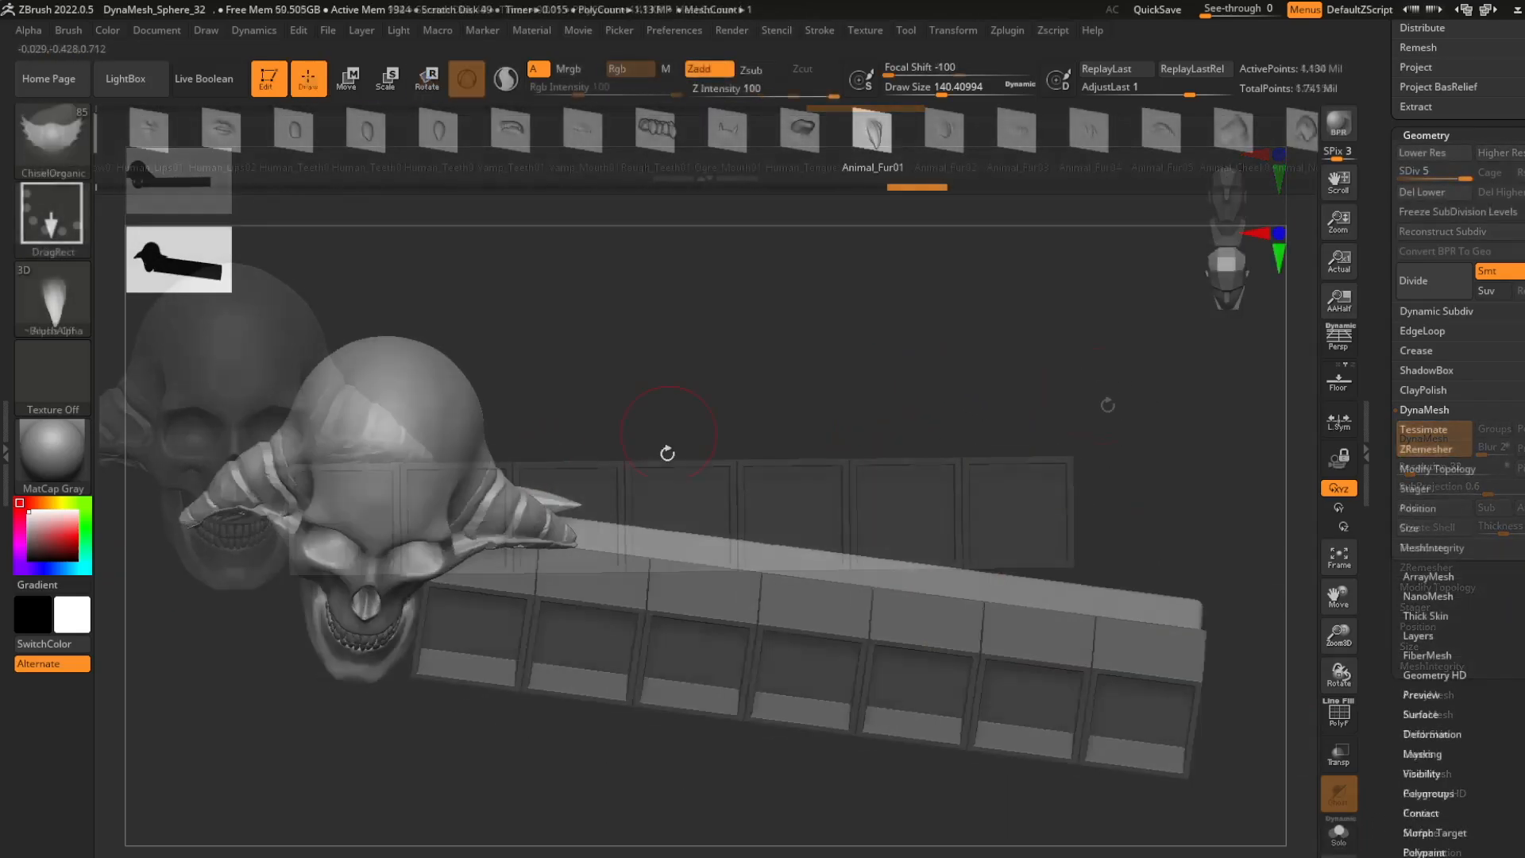
# - Draw Animal_Fur01 spikes along the backing's top with ChiselOrganic at draw size about 35 and focal shift 12, and select the slot row
pyautogui.moveTo(529, 482); pyautogui.dragTo(567, 533)
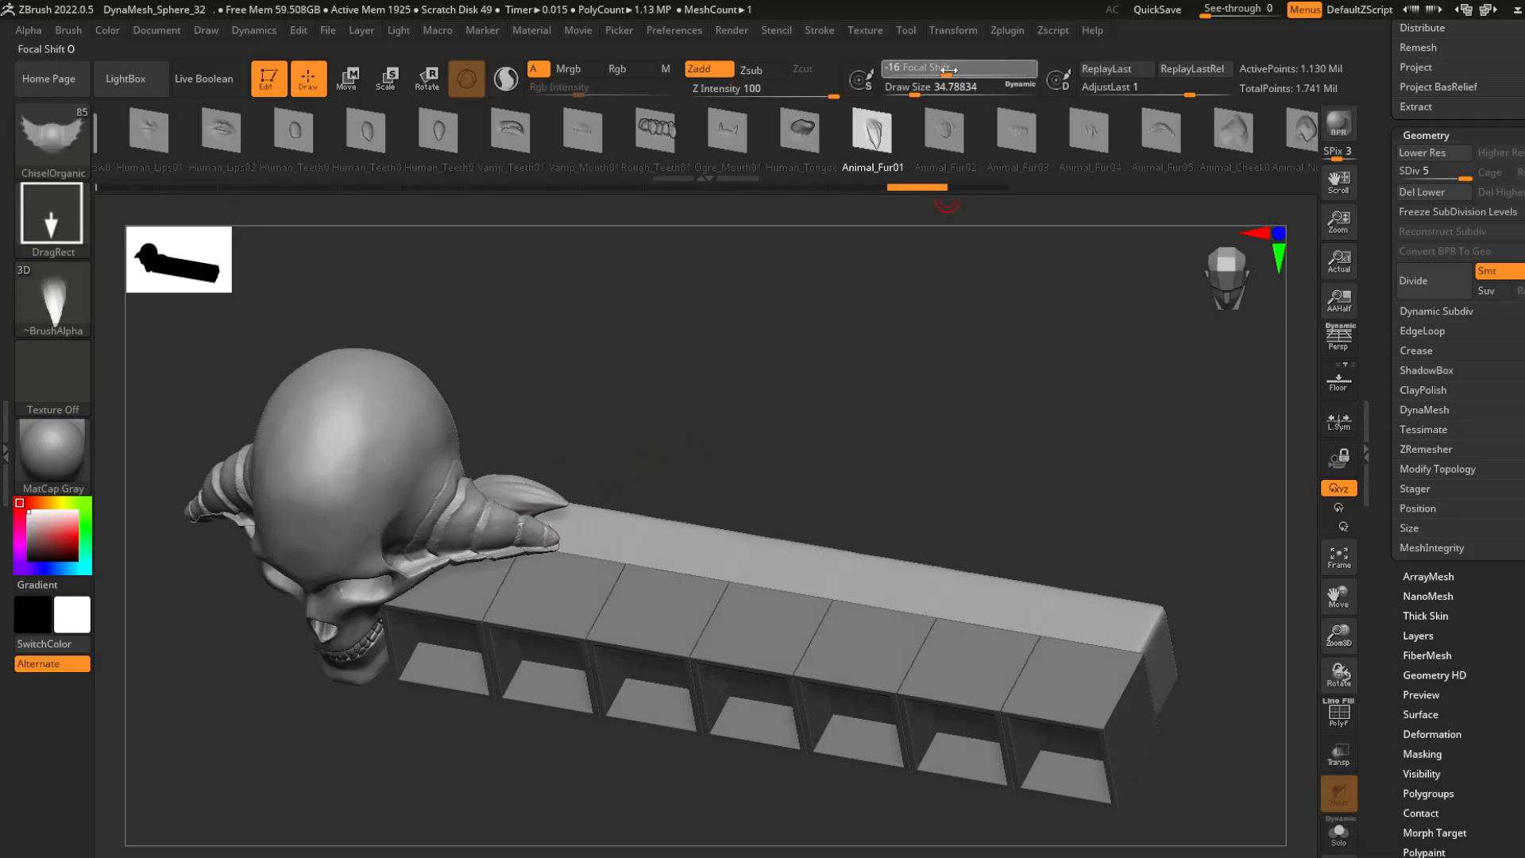
pyautogui.moveTo(949, 70); pyautogui.dragTo(971, 70)
pyautogui.moveTo(586, 528); pyautogui.dragTo(620, 526)
pyautogui.moveTo(719, 445)
pyautogui.mouseDown()
pyautogui.moveTo(726, 358)
pyautogui.moveTo(713, 508)
pyautogui.mouseUp()
pyautogui.moveTo(627, 530); pyautogui.dragTo(706, 530)
pyautogui.moveTo(762, 469)
pyautogui.mouseDown()
pyautogui.moveTo(769, 372)
pyautogui.moveTo(739, 508)
pyautogui.mouseUp()
pyautogui.moveTo(624, 596); pyautogui.dragTo(675, 597)
pyautogui.moveTo(739, 588)
pyautogui.mouseDown()
pyautogui.moveTo(735, 503)
pyautogui.moveTo(738, 584)
pyautogui.mouseUp()
pyautogui.moveTo(689, 593); pyautogui.dragTo(742, 596)
pyautogui.moveTo(787, 508)
pyautogui.mouseDown()
pyautogui.moveTo(715, 540)
pyautogui.moveTo(810, 453)
pyautogui.mouseUp()
pyautogui.moveTo(811, 453); pyautogui.dragTo(807, 540)
pyautogui.moveTo(781, 613); pyautogui.dragTo(834, 618)
pyautogui.moveTo(914, 565)
pyautogui.mouseDown()
pyautogui.moveTo(922, 480)
pyautogui.moveTo(906, 568)
pyautogui.mouseUp()
pyautogui.moveTo(886, 623); pyautogui.dragTo(938, 631)
pyautogui.moveTo(914, 493); pyautogui.dragTo(914, 548)
pyautogui.moveTo(850, 611)
pyautogui.mouseDown()
pyautogui.moveTo(897, 636)
pyautogui.moveTo(924, 680)
pyautogui.mouseUp()
pyautogui.moveTo(985, 588)
pyautogui.mouseDown()
pyautogui.moveTo(1004, 501)
pyautogui.moveTo(702, 477)
pyautogui.moveTo(609, 493)
pyautogui.moveTo(628, 548)
pyautogui.mouseUp()
pyautogui.moveTo(676, 477); pyautogui.dragTo(652, 501)
pyautogui.keyDown('alt'); pyautogui.click(619, 607); pyautogui.keyUp('alt')
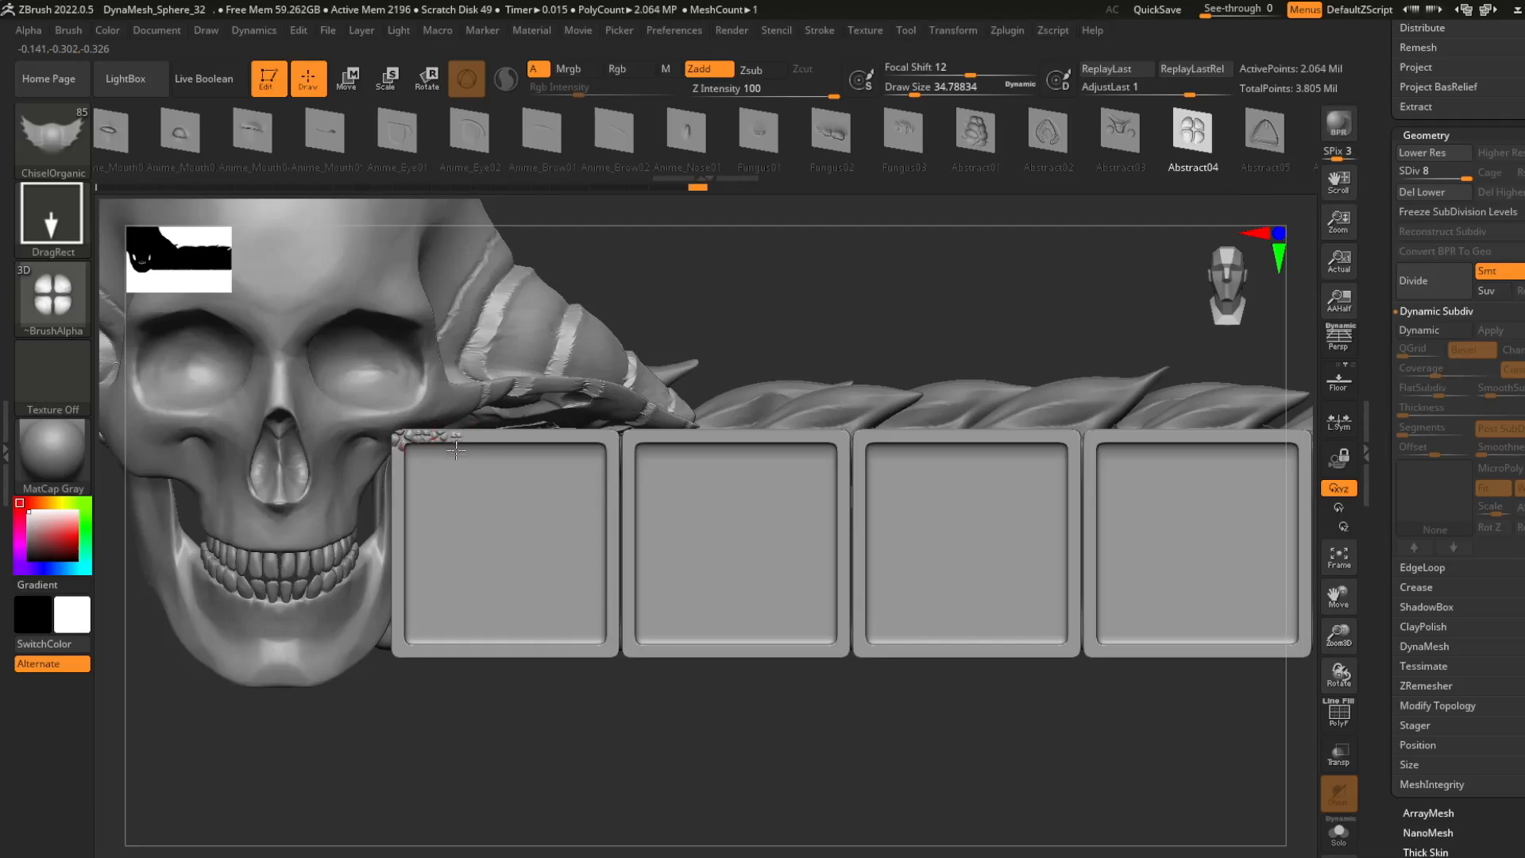
# - Try stamping the Abstract04 shape along the first slot's frame
pyautogui.moveTo(456, 450); pyautogui.dragTo(538, 545, button='right')
pyautogui.hotkey('ctrl', 'z')
pyautogui.hotkey('ctrl', 'z')
pyautogui.hotkey('ctrl', 'z')
pyautogui.hotkey('ctrl', 'z')
# - Subdivide the slot row to level 9 and start stamping small Abstract04 stones on the first slot's frame at draw size about 12
pyautogui.hotkey('ctrl', 'd')
pyautogui.moveTo(354, 476); pyautogui.dragTo(369, 497)
pyautogui.moveTo(398, 470); pyautogui.dragTo(413, 488)
pyautogui.moveTo(378, 514); pyautogui.dragTo(409, 394, button='right')
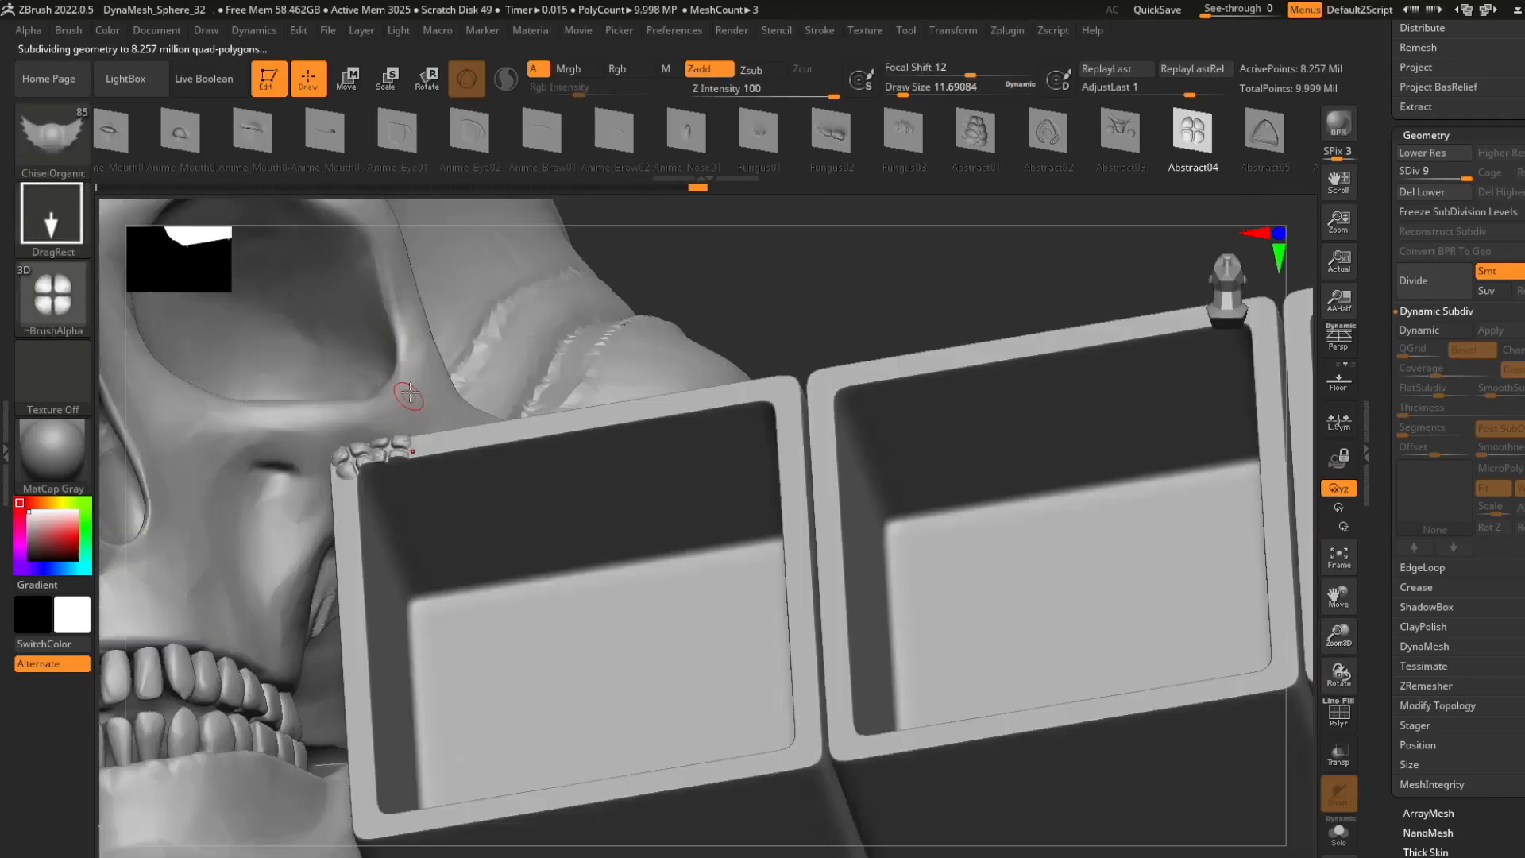
pyautogui.click(69, 30)
pyautogui.click(135, 558)
pyautogui.moveTo(425, 447); pyautogui.dragTo(439, 473)
pyautogui.hotkey('ctrl', 'z')
pyautogui.hotkey('ctrl', 'z')
# - Stamp Abstract04 stones all around the frames of the first four slots
pyautogui.moveTo(645, 308); pyautogui.dragTo(668, 409, button='right')
pyautogui.click(68, 30)
pyautogui.click(136, 558)
pyautogui.moveTo(437, 476); pyautogui.dragTo(459, 474)
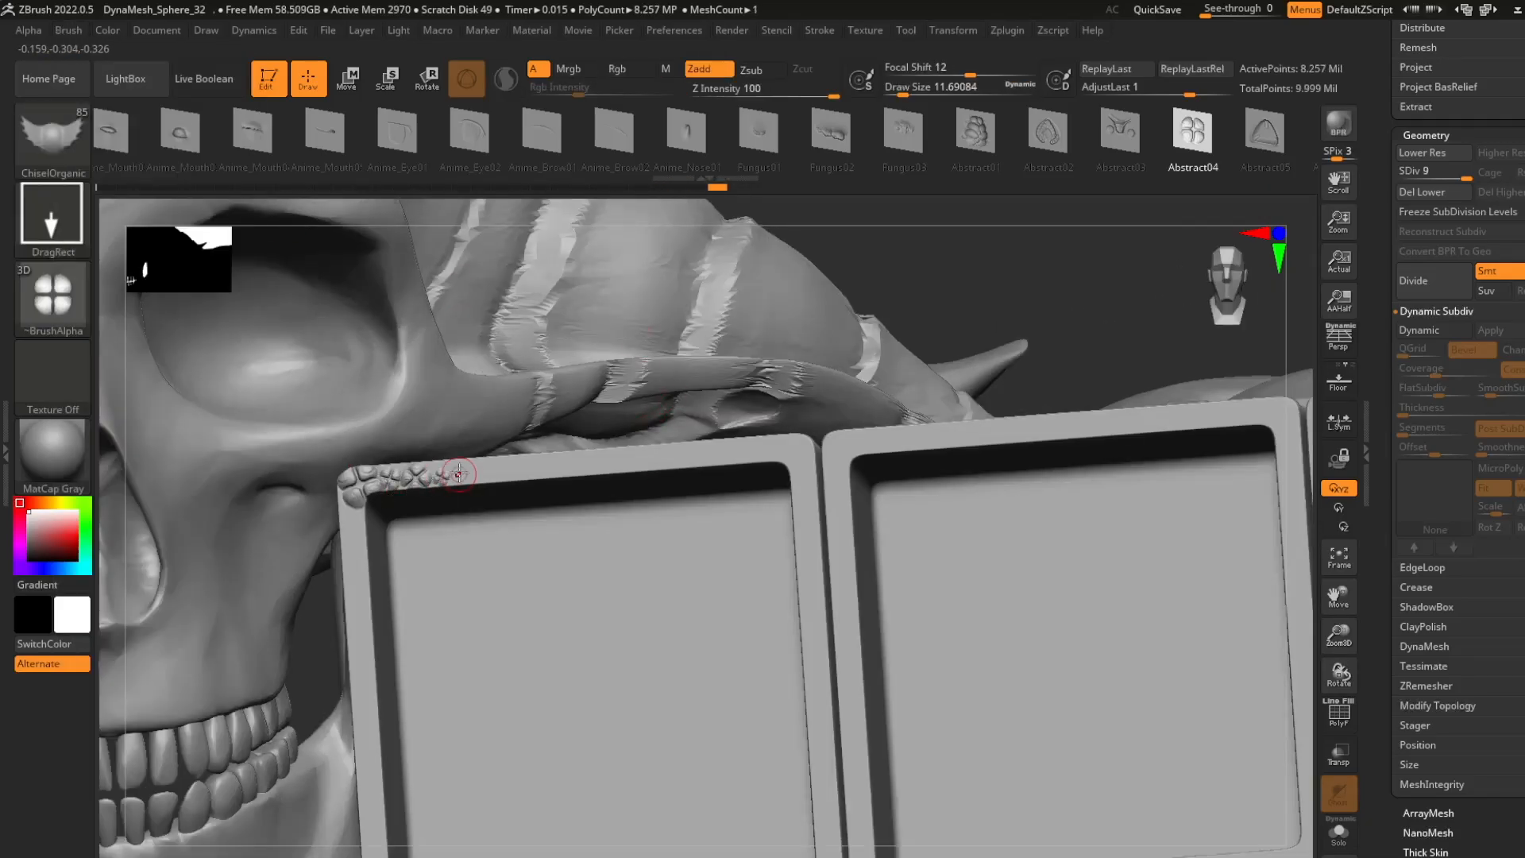
pyautogui.moveTo(474, 715); pyautogui.dragTo(475, 746)
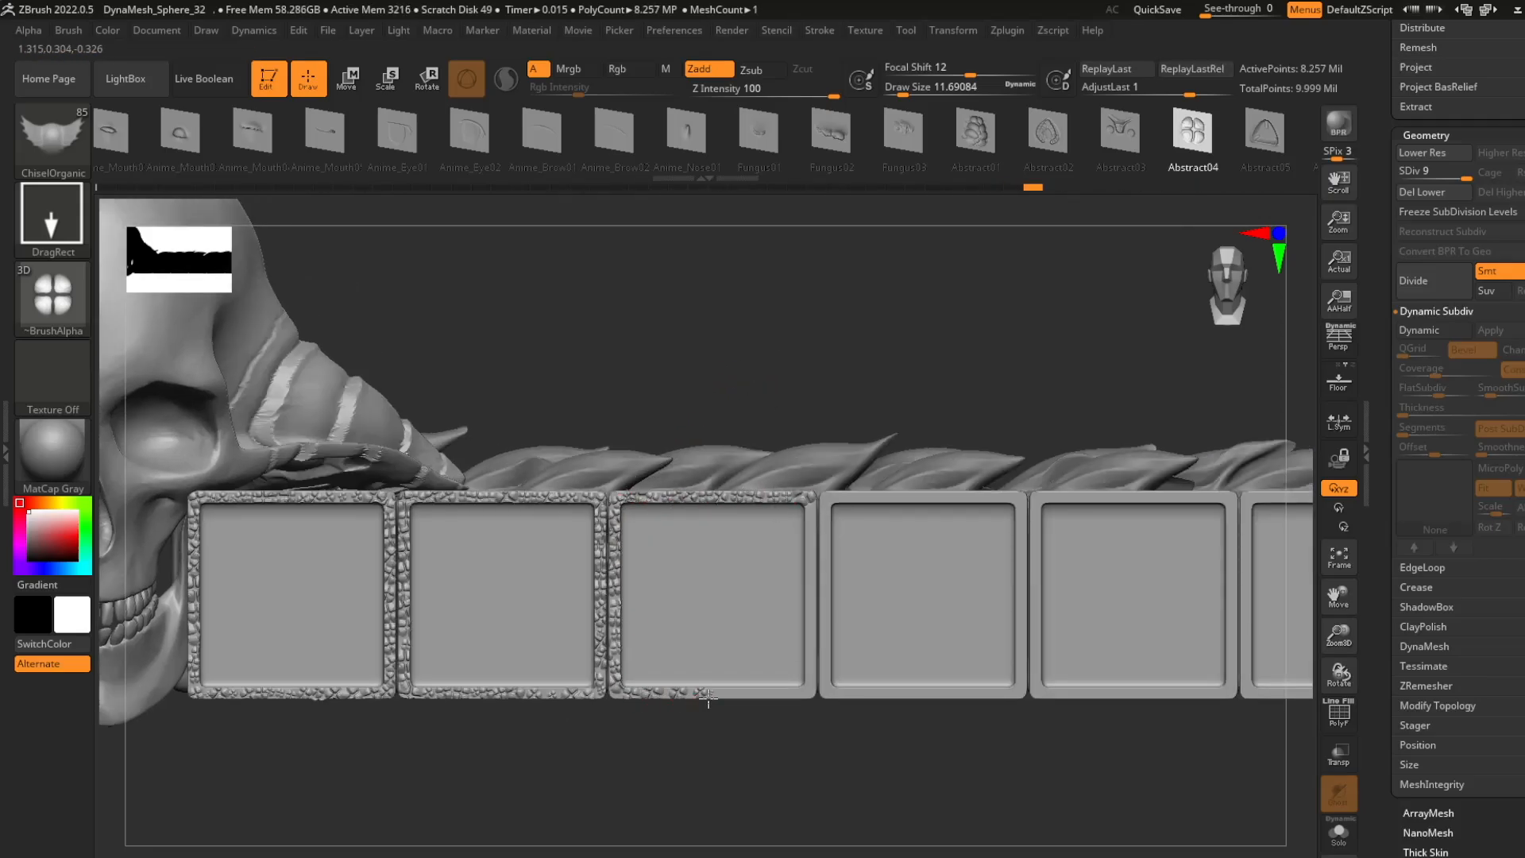
pyautogui.keyDown('alt'); pyautogui.moveTo(820, 503); pyautogui.dragTo(715, 486, button='right'); pyautogui.keyUp('alt')
pyautogui.moveTo(692, 478); pyautogui.dragTo(699, 484)
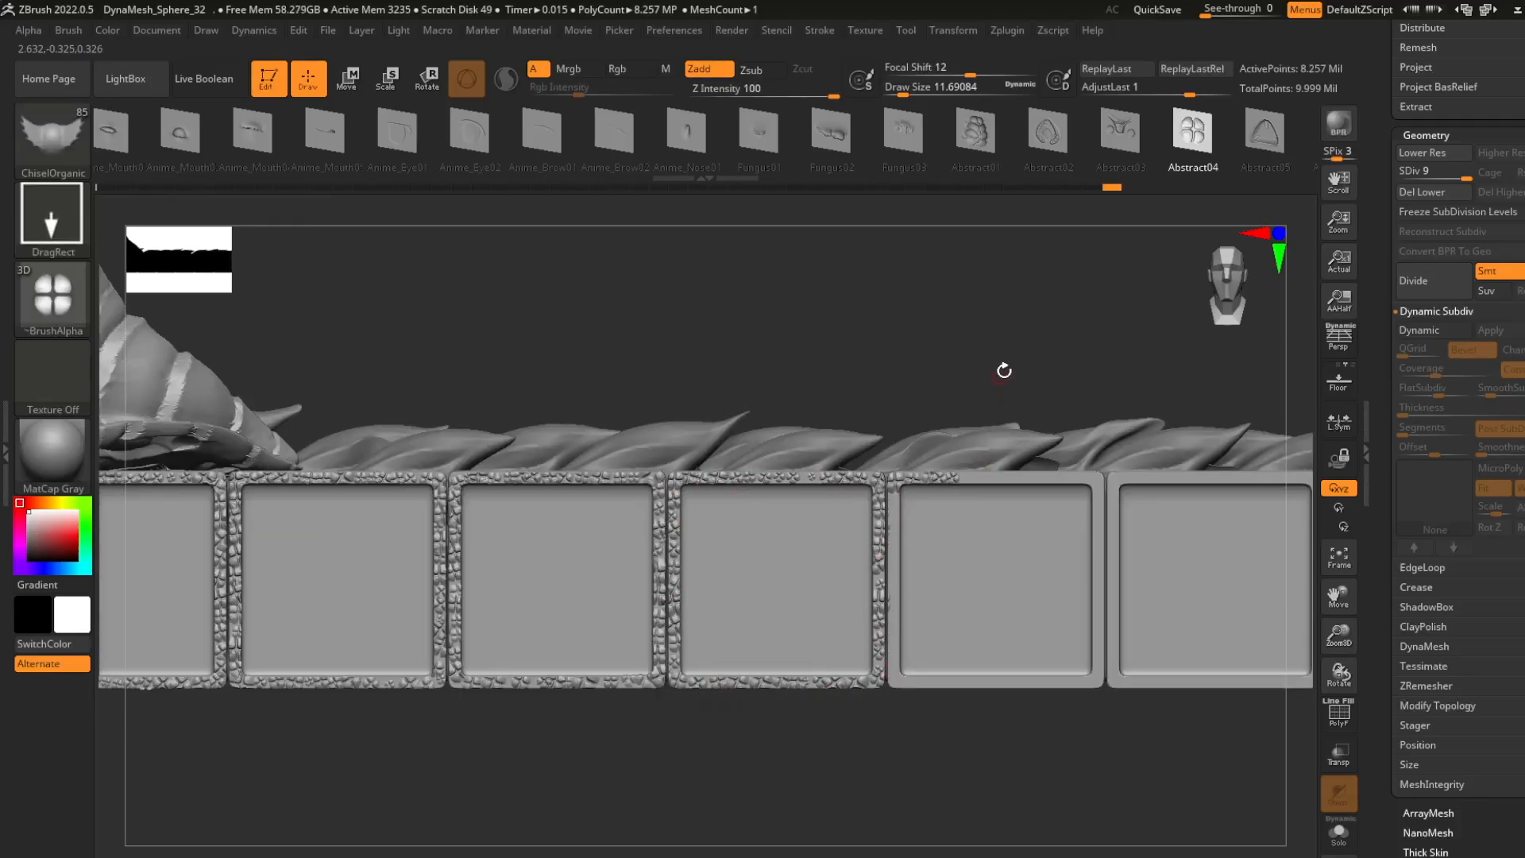
# - Continue the Abstract04 stone pattern around the frames of the fifth, sixth and seventh slots
pyautogui.keyDown('alt'); pyautogui.moveTo(1004, 371); pyautogui.dragTo(796, 369); pyautogui.keyUp('alt')
pyautogui.moveTo(795, 477); pyautogui.dragTo(870, 483)
pyautogui.moveTo(685, 521); pyautogui.dragTo(686, 529)
pyautogui.moveTo(691, 619)
pyautogui.mouseDown()
pyautogui.moveTo(738, 685)
pyautogui.moveTo(797, 688)
pyautogui.mouseUp()
pyautogui.moveTo(904, 496)
pyautogui.mouseDown()
pyautogui.moveTo(908, 676)
pyautogui.moveTo(985, 680)
pyautogui.mouseUp()
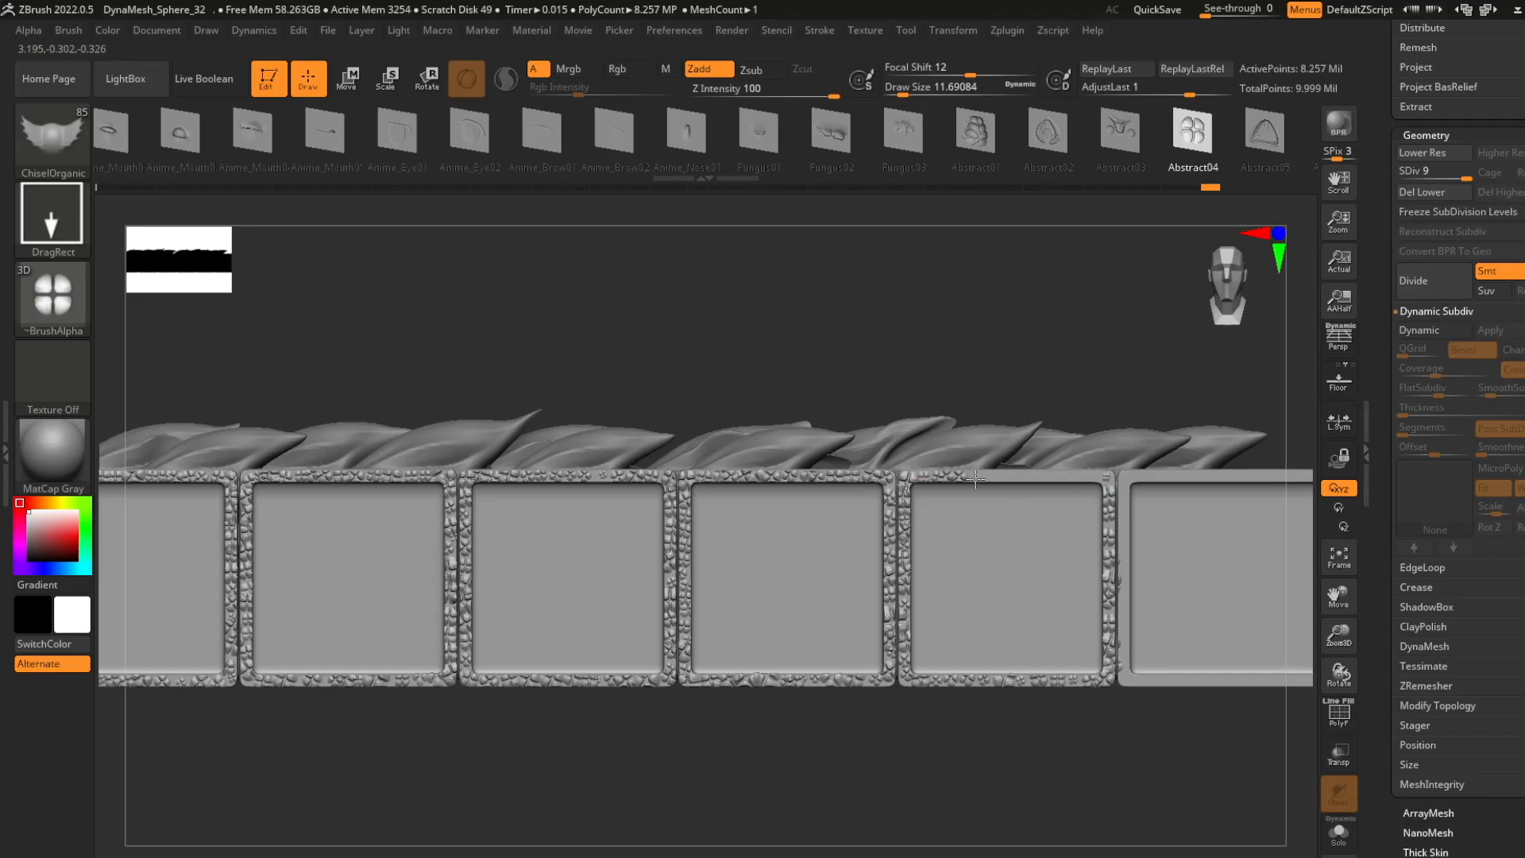
pyautogui.moveTo(979, 476); pyautogui.dragTo(986, 480)
pyautogui.moveTo(1017, 477); pyautogui.dragTo(1025, 480)
pyautogui.moveTo(1061, 477); pyautogui.dragTo(1069, 480)
pyautogui.keyDown('alt'); pyautogui.moveTo(1049, 734); pyautogui.dragTo(732, 749); pyautogui.keyUp('alt')
pyautogui.moveTo(815, 490); pyautogui.dragTo(820, 494)
pyautogui.moveTo(843, 490); pyautogui.dragTo(849, 494)
pyautogui.moveTo(870, 489); pyautogui.dragTo(877, 493)
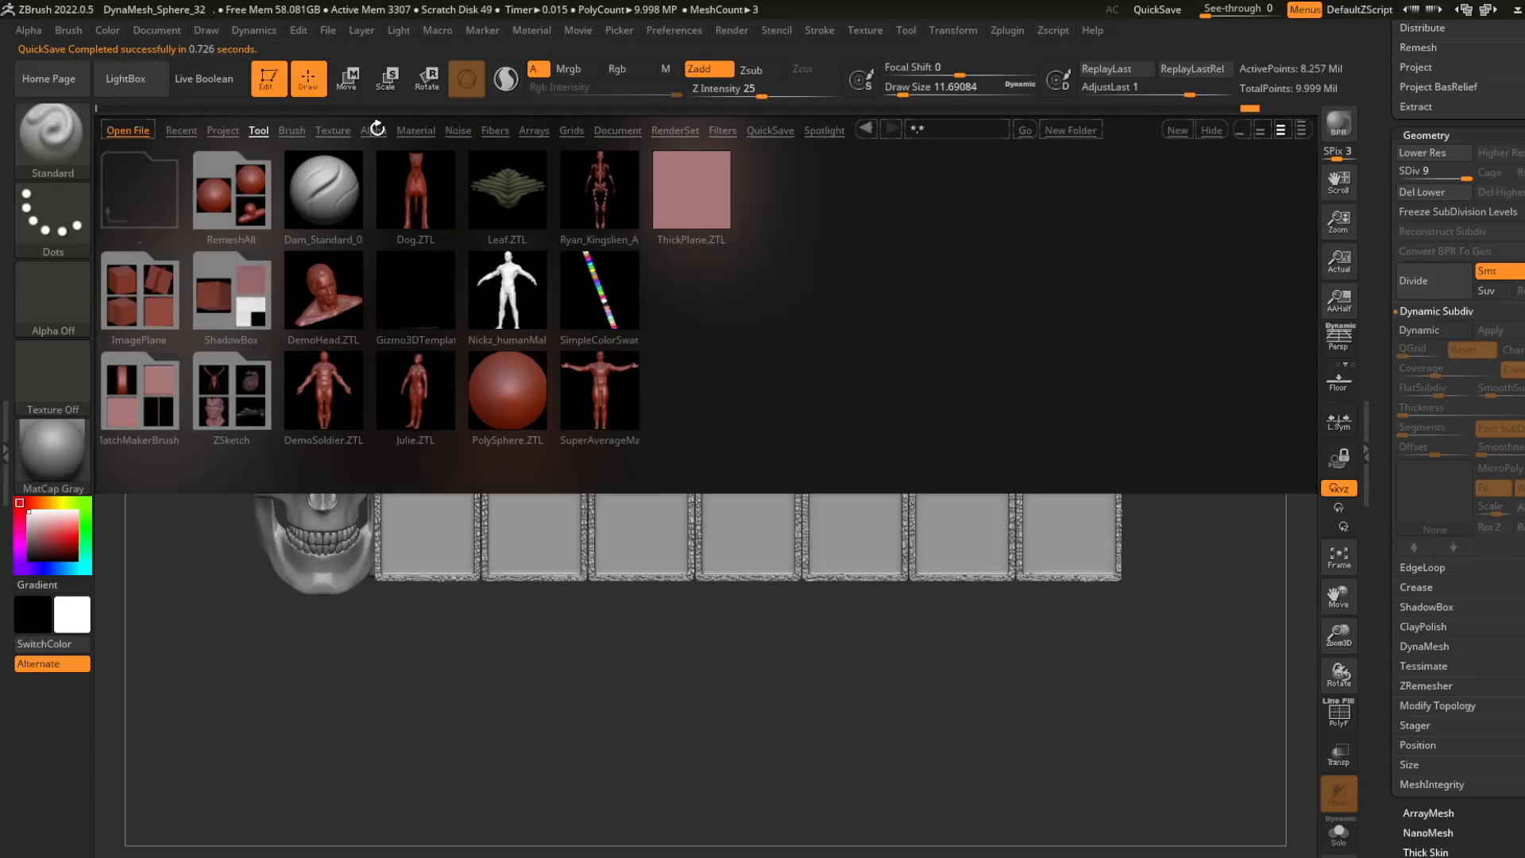
# - Engrave crack texture inside all seven slots using the Standard brush with Spray stroke, a crack alpha, Zsub and Z intensity 25
pyautogui.click(374, 131)
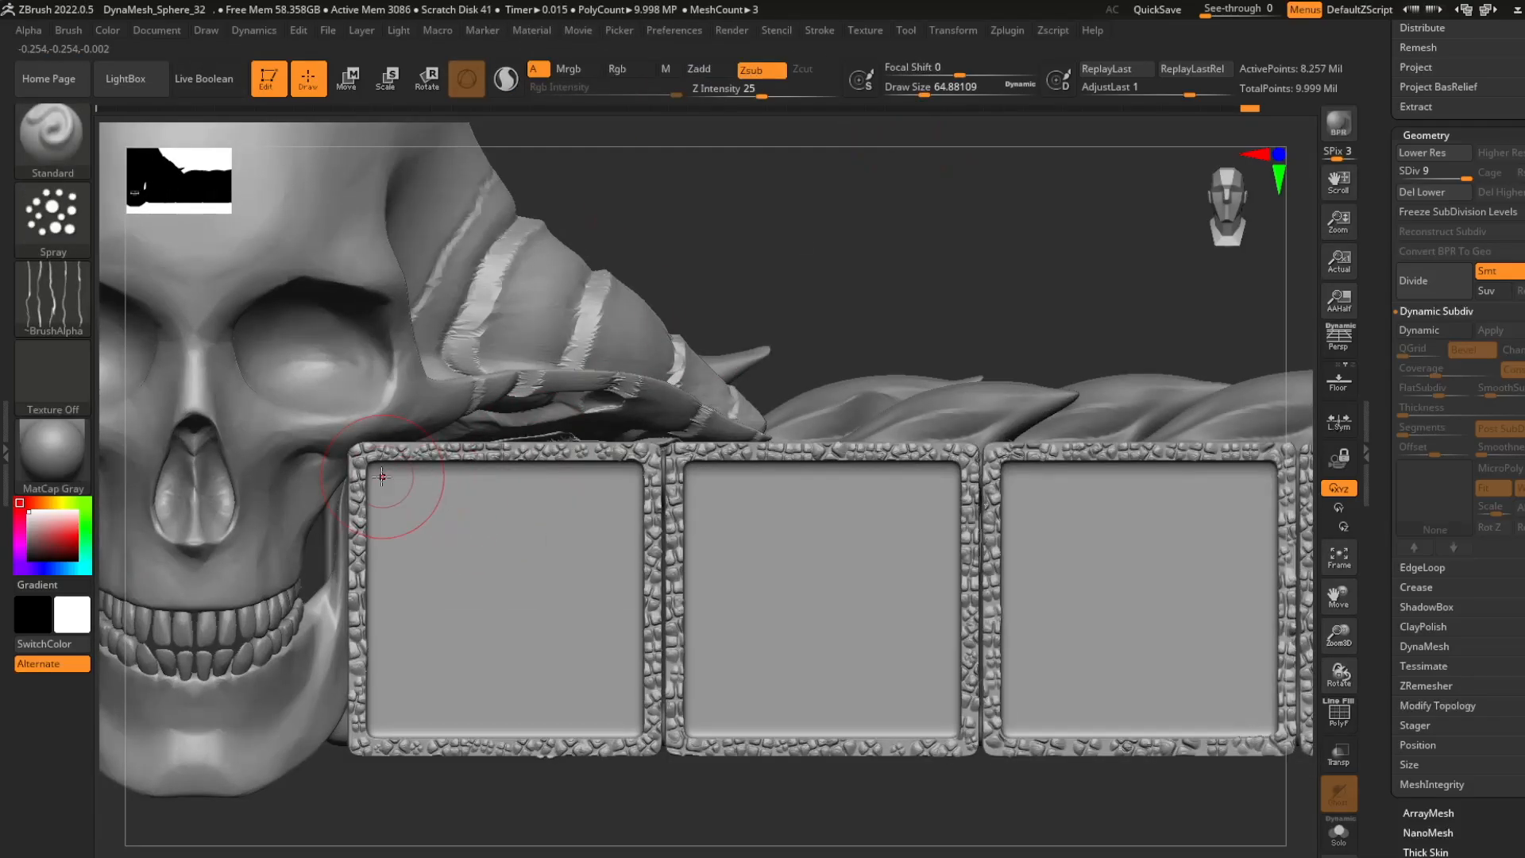
pyautogui.moveTo(392, 477); pyautogui.dragTo(445, 633)
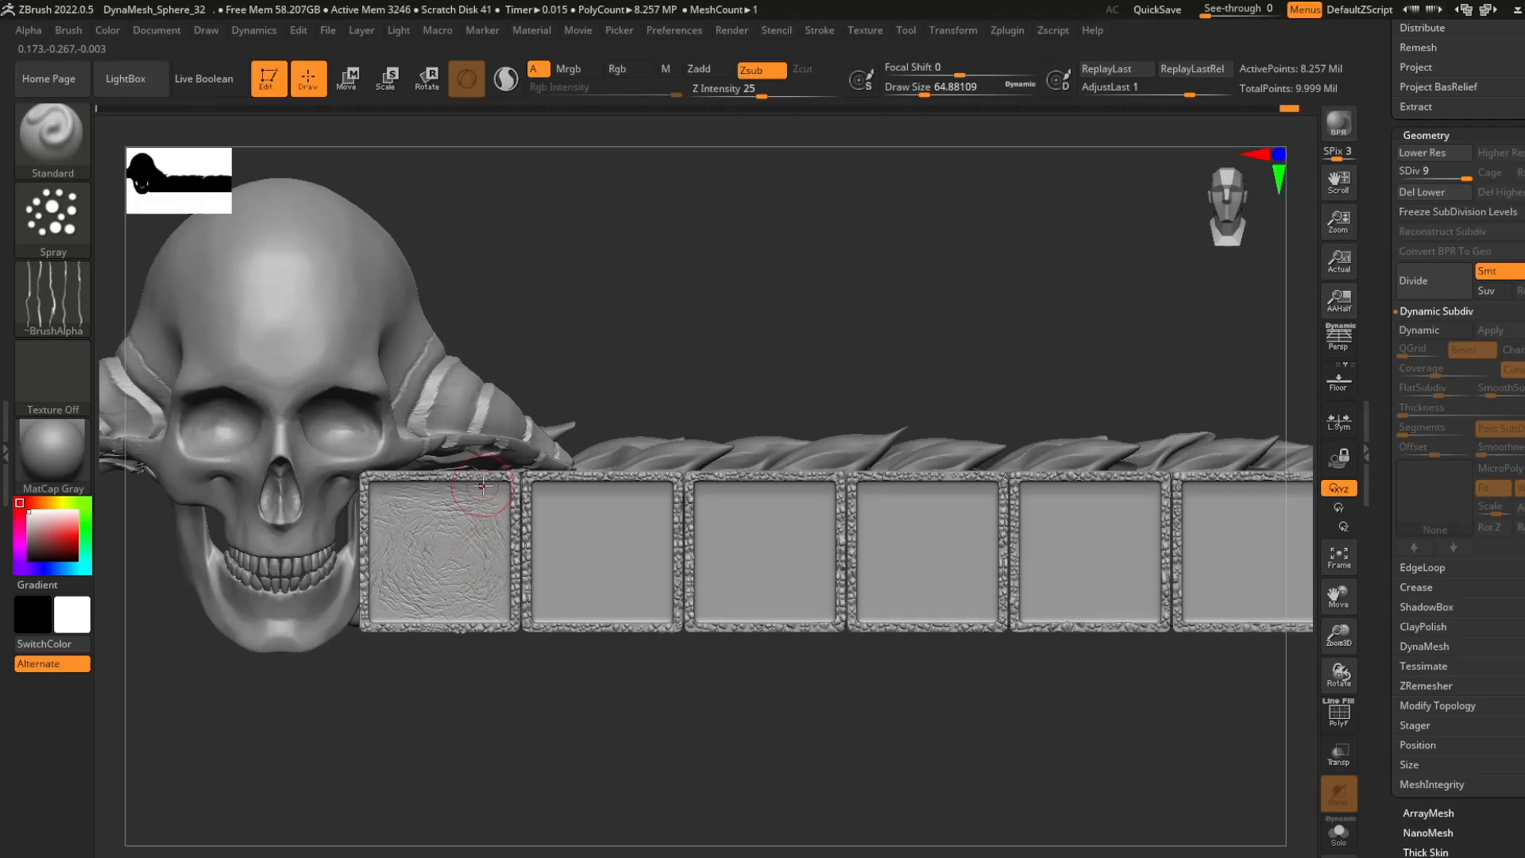
pyautogui.moveTo(589, 529); pyautogui.dragTo(630, 596)
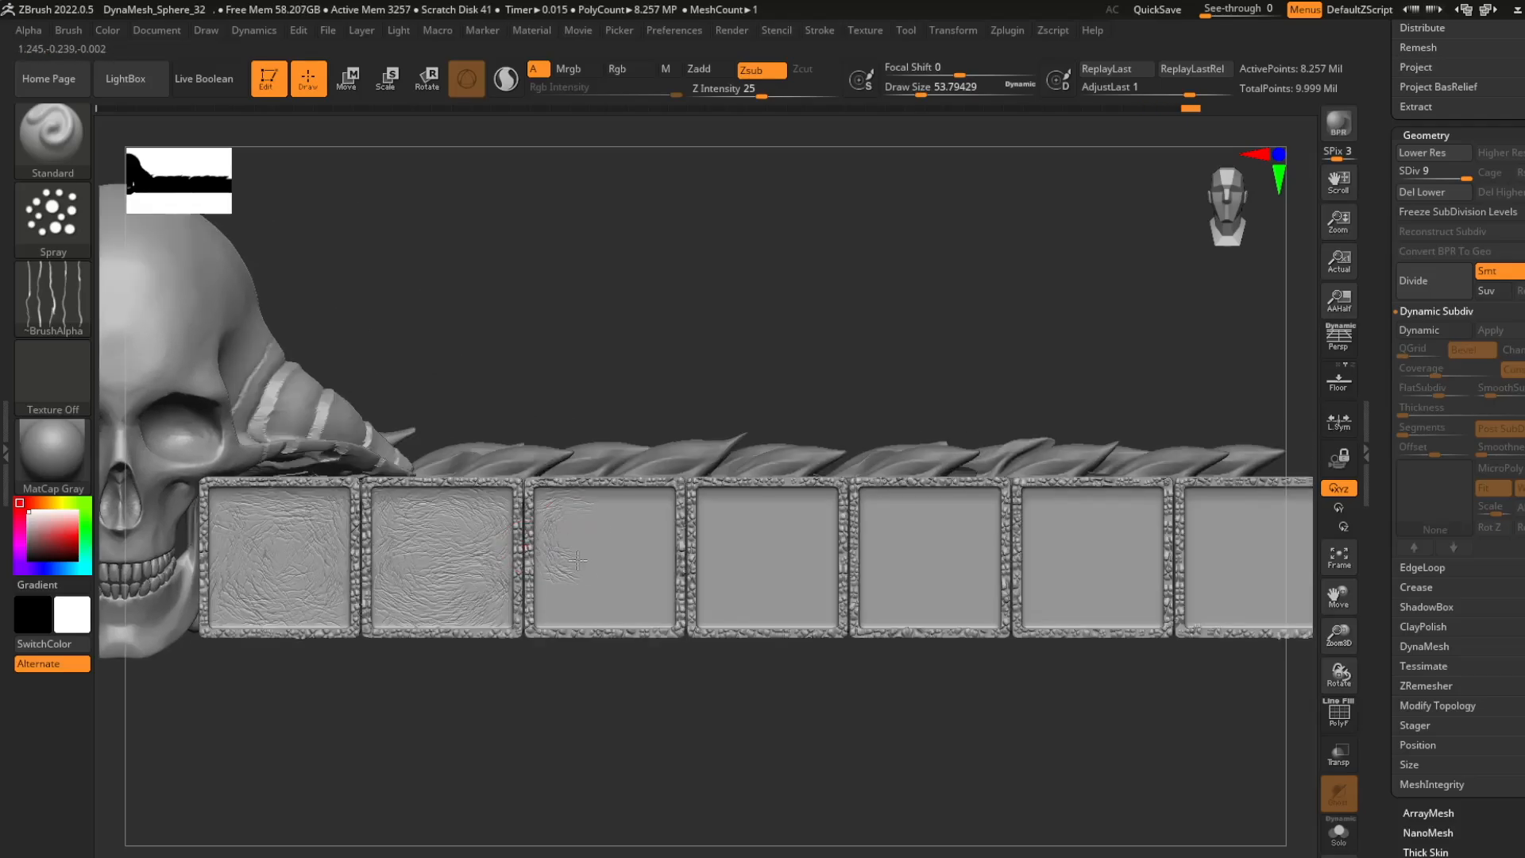
pyautogui.moveTo(579, 573); pyautogui.dragTo(675, 627)
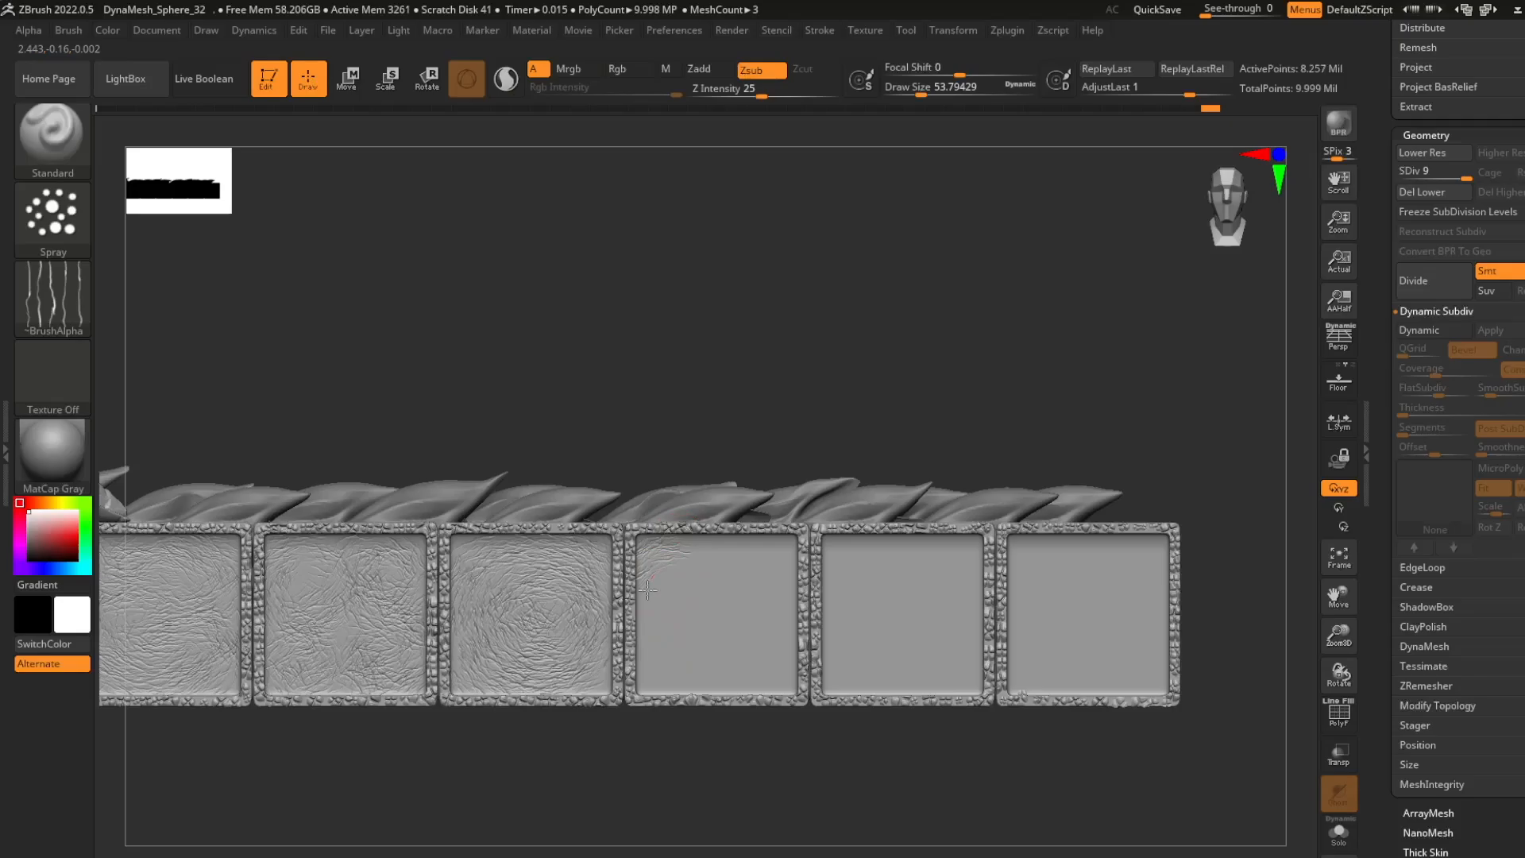
pyautogui.moveTo(648, 588); pyautogui.dragTo(786, 627)
pyautogui.moveTo(858, 670)
pyautogui.mouseDown()
pyautogui.moveTo(892, 641)
pyautogui.moveTo(880, 625)
pyautogui.mouseUp()
pyautogui.moveTo(1030, 544); pyautogui.dragTo(1097, 604)
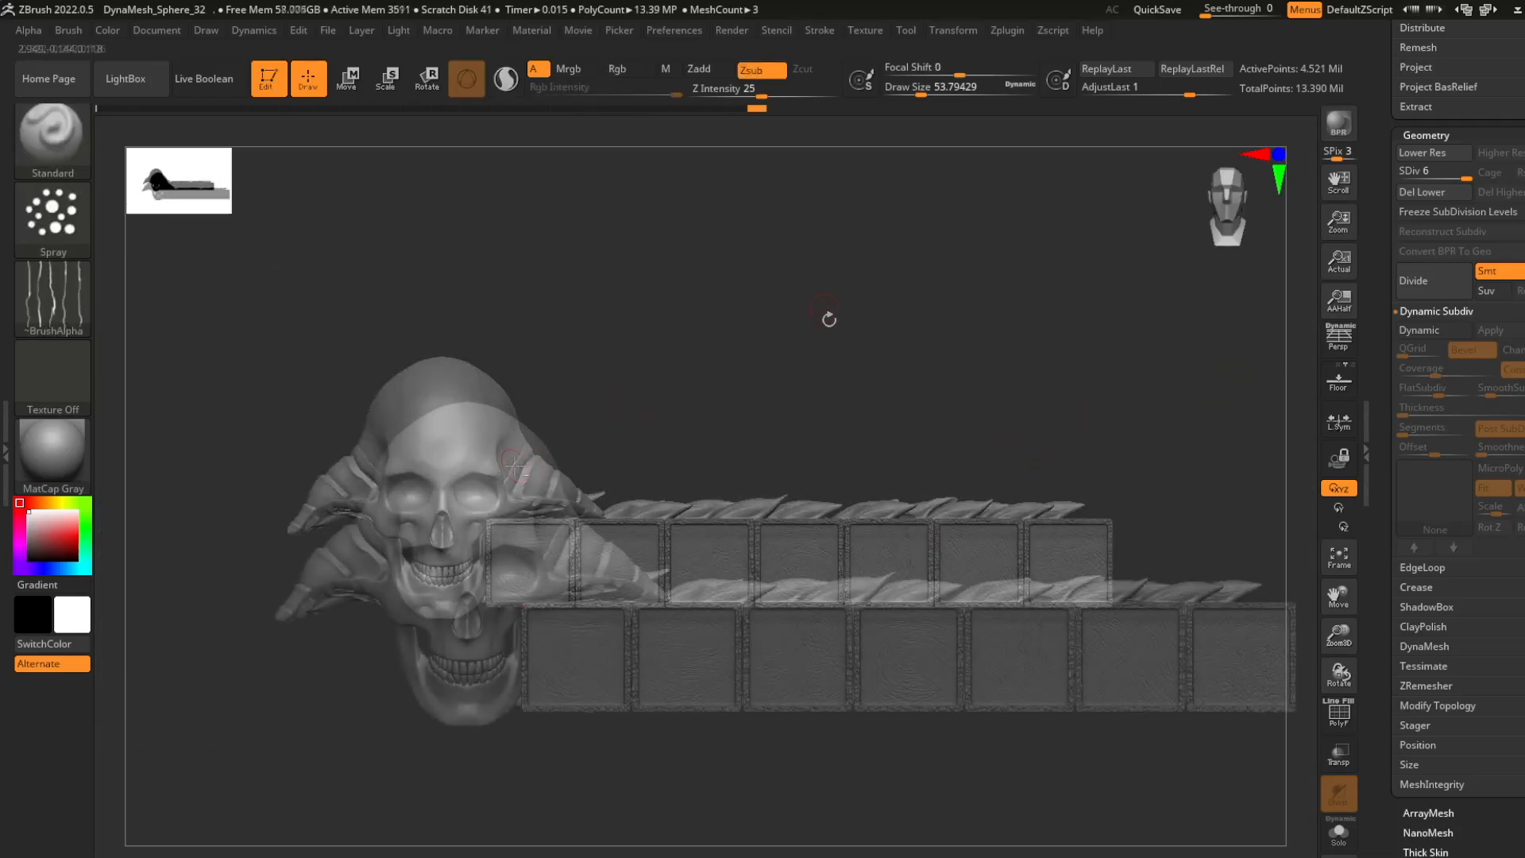
# - Choose Alpha 32 for the brush, and select the skull and subdivide it to level 6
pyautogui.click(53, 298)
pyautogui.click(784, 415)
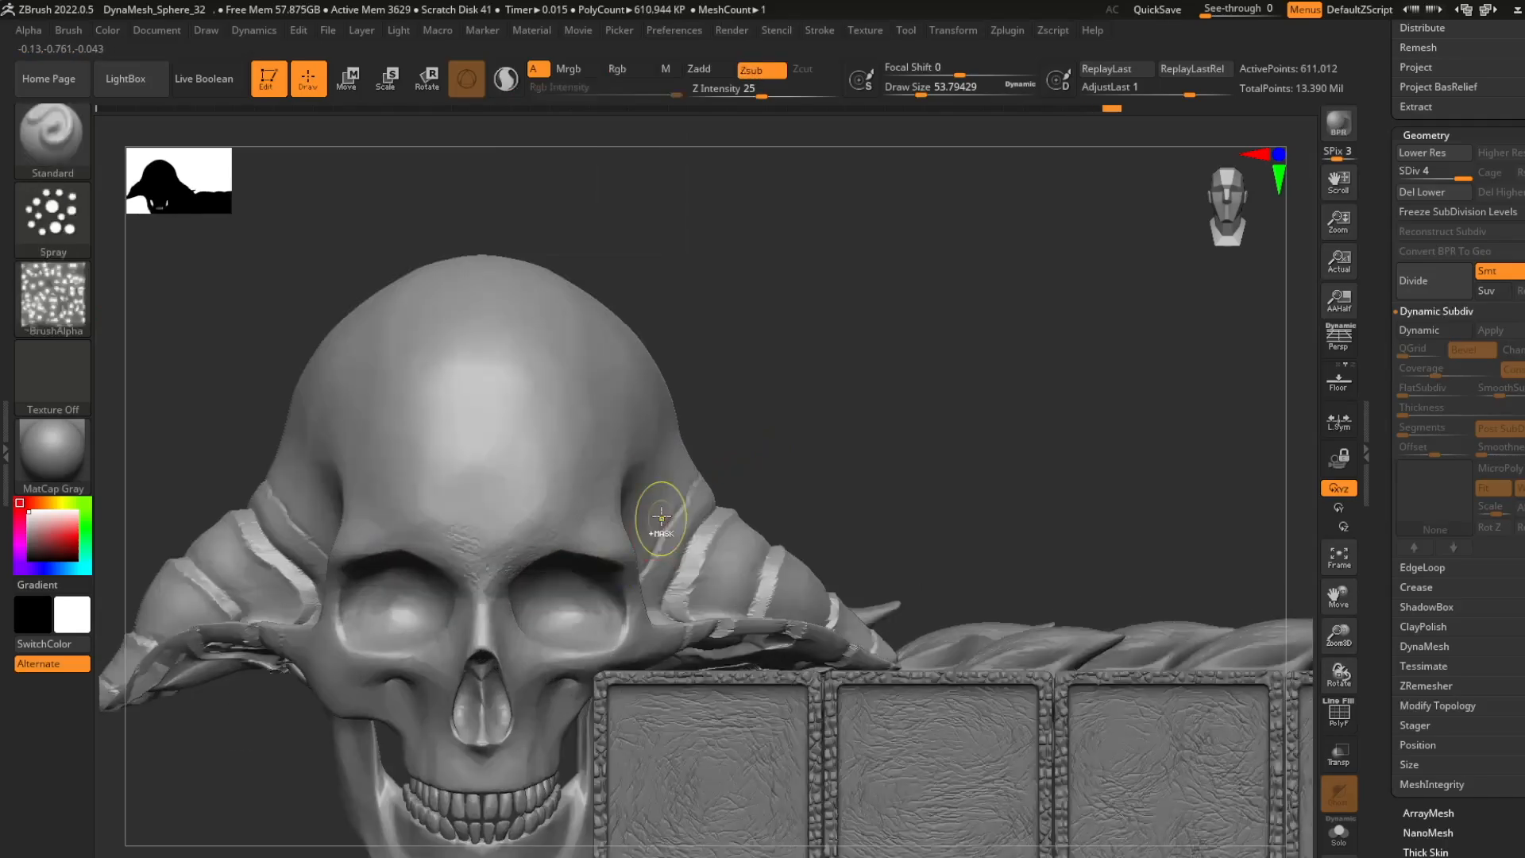
pyautogui.hotkey('ctrl', 'd')
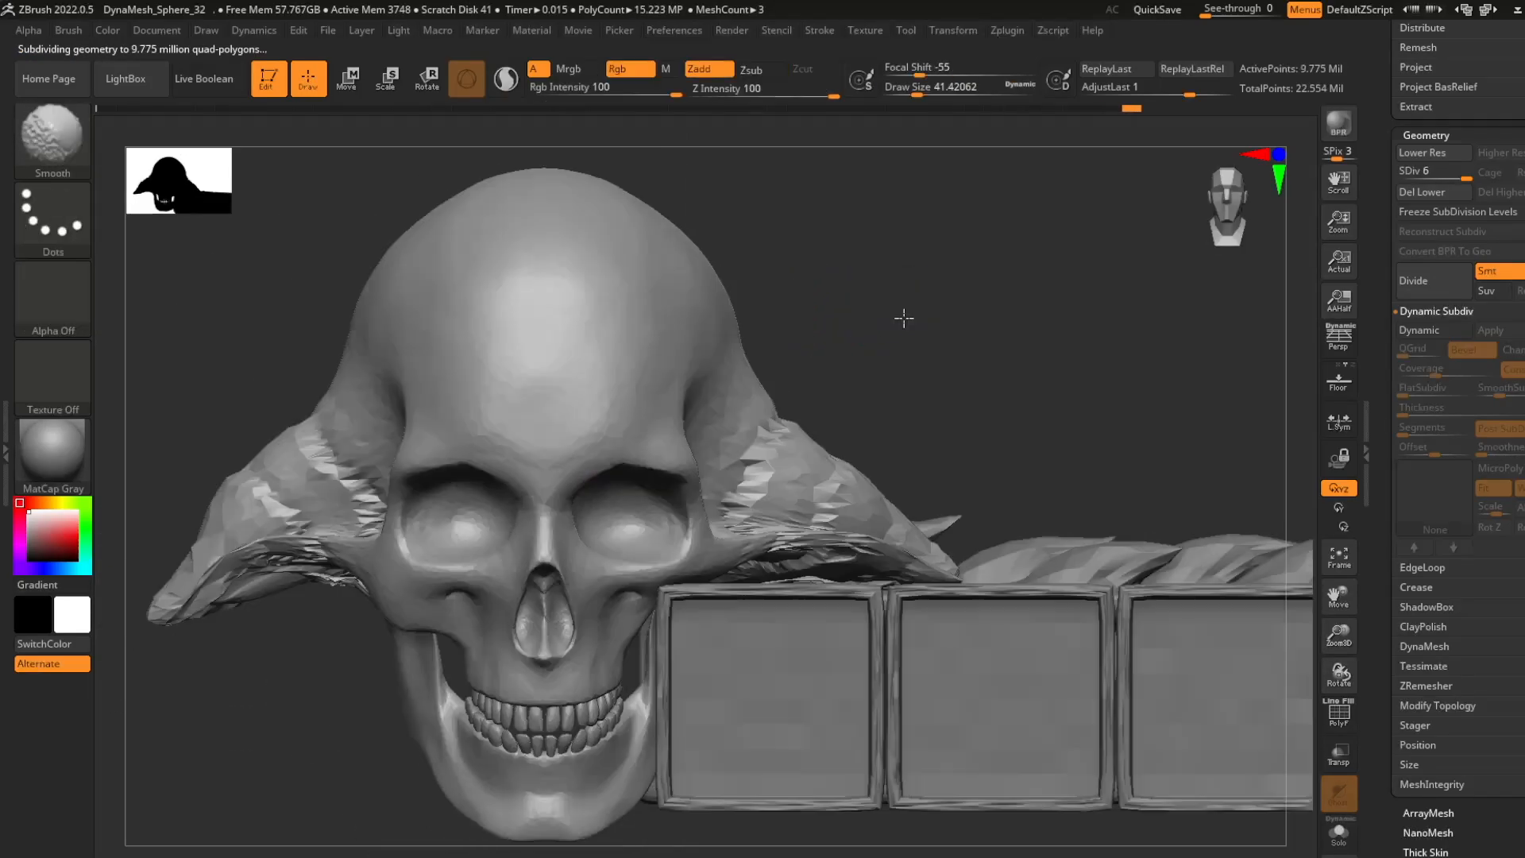
# - Spray subtractive Alpha 32 pitting over the skull's brow, temples and forehead at draw size about 41
pyautogui.moveTo(428, 474); pyautogui.dragTo(399, 539, button='right')
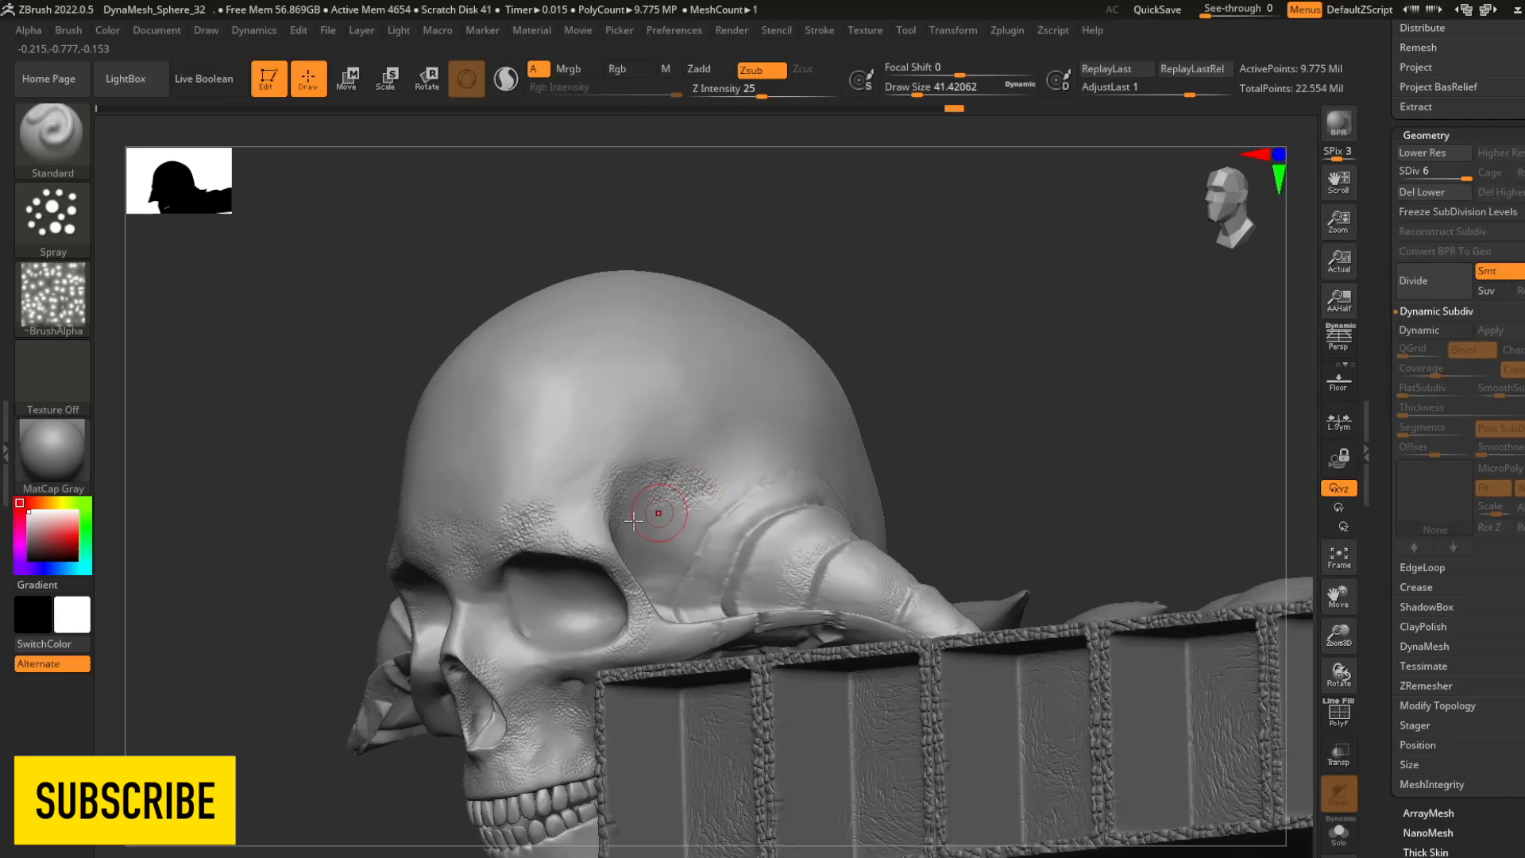
pyautogui.moveTo(659, 513); pyautogui.dragTo(698, 533)
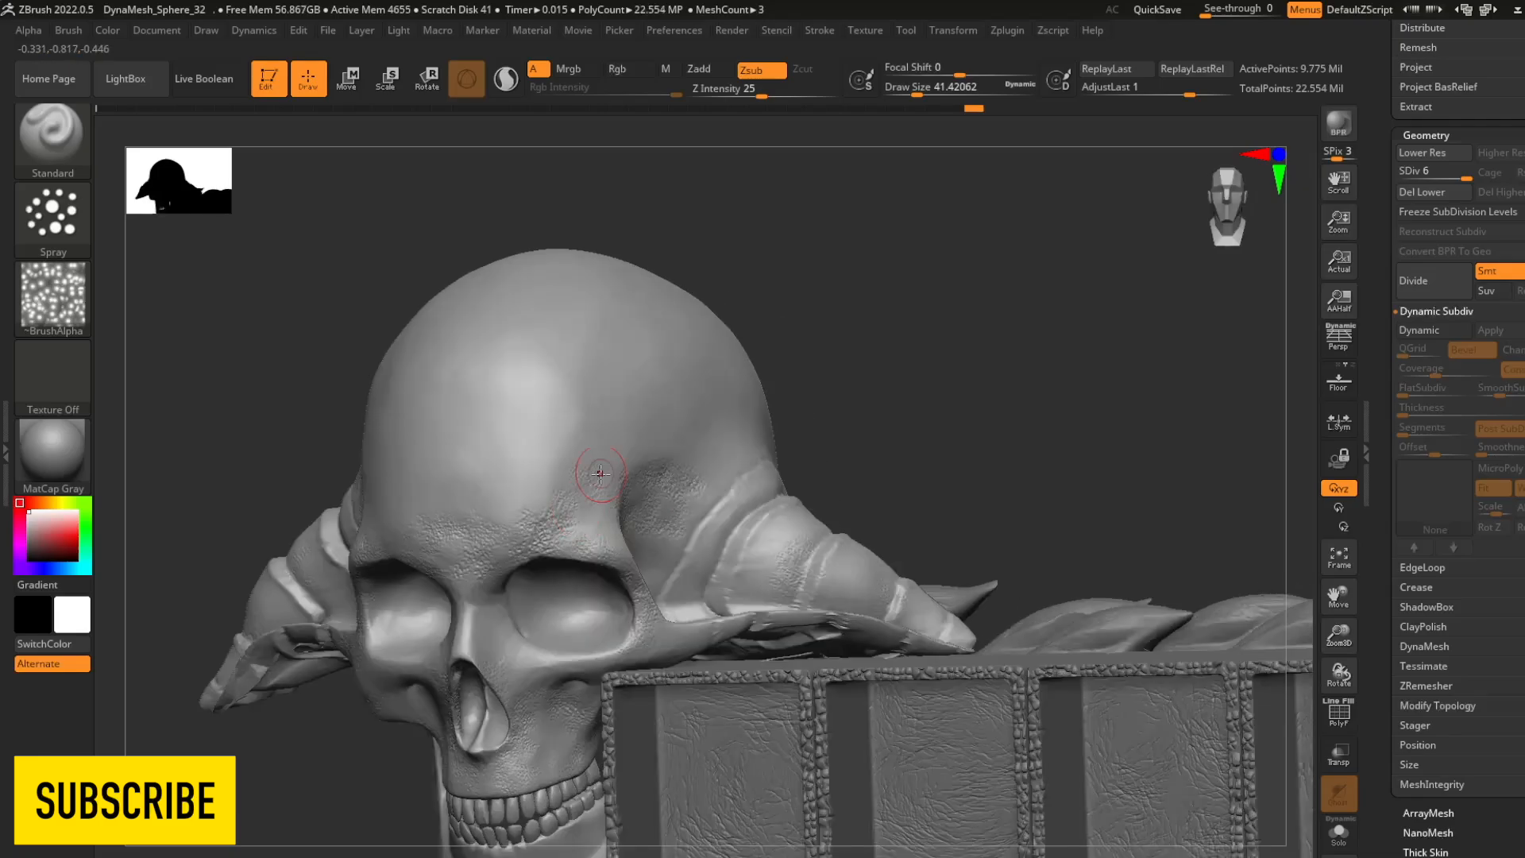
pyautogui.moveTo(603, 477); pyautogui.dragTo(612, 454)
pyautogui.moveTo(382, 505); pyautogui.dragTo(307, 464)
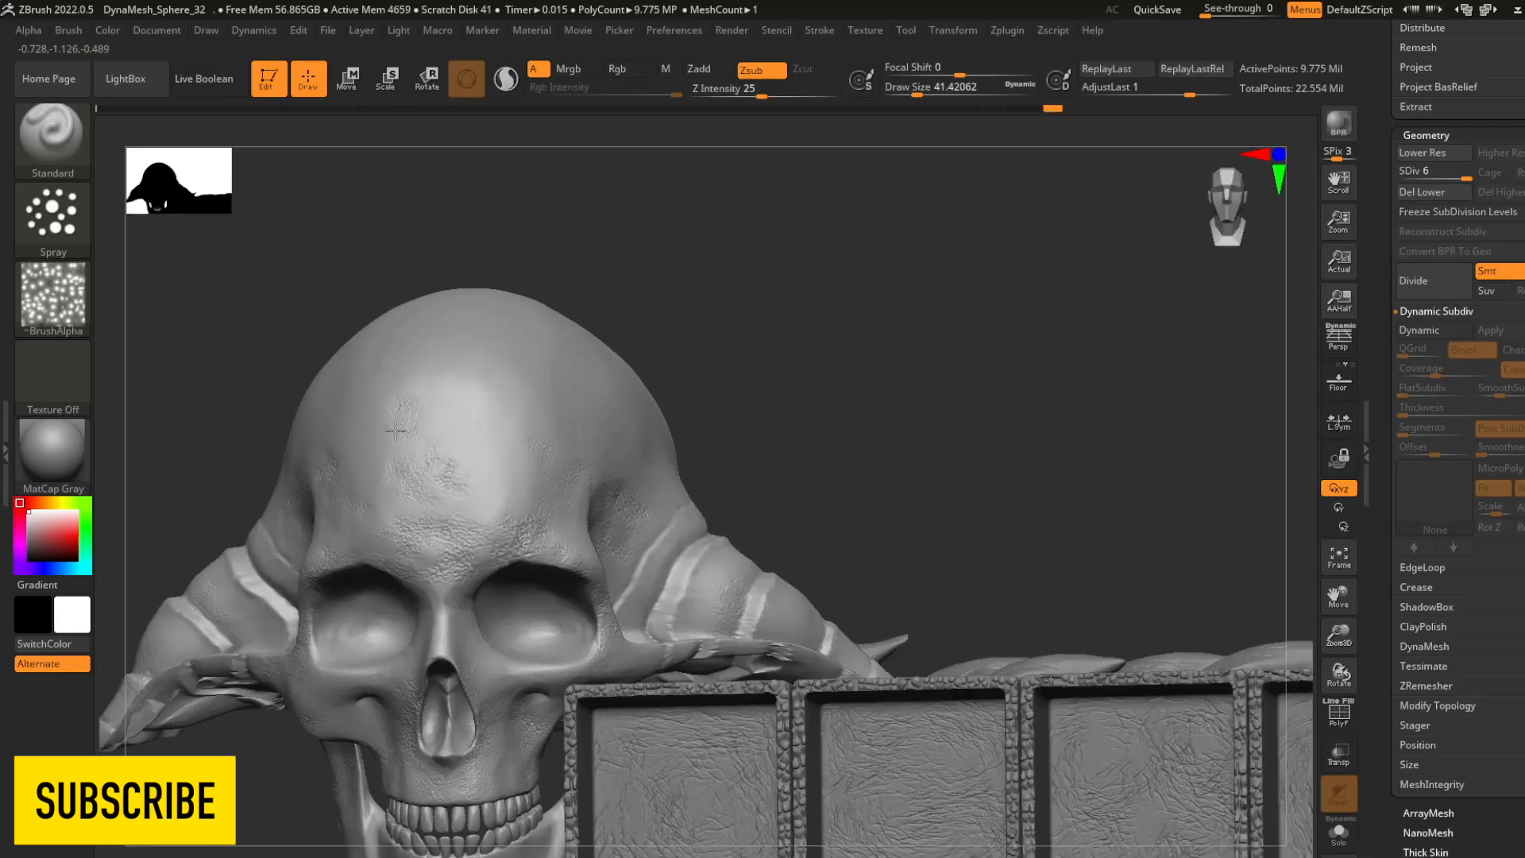
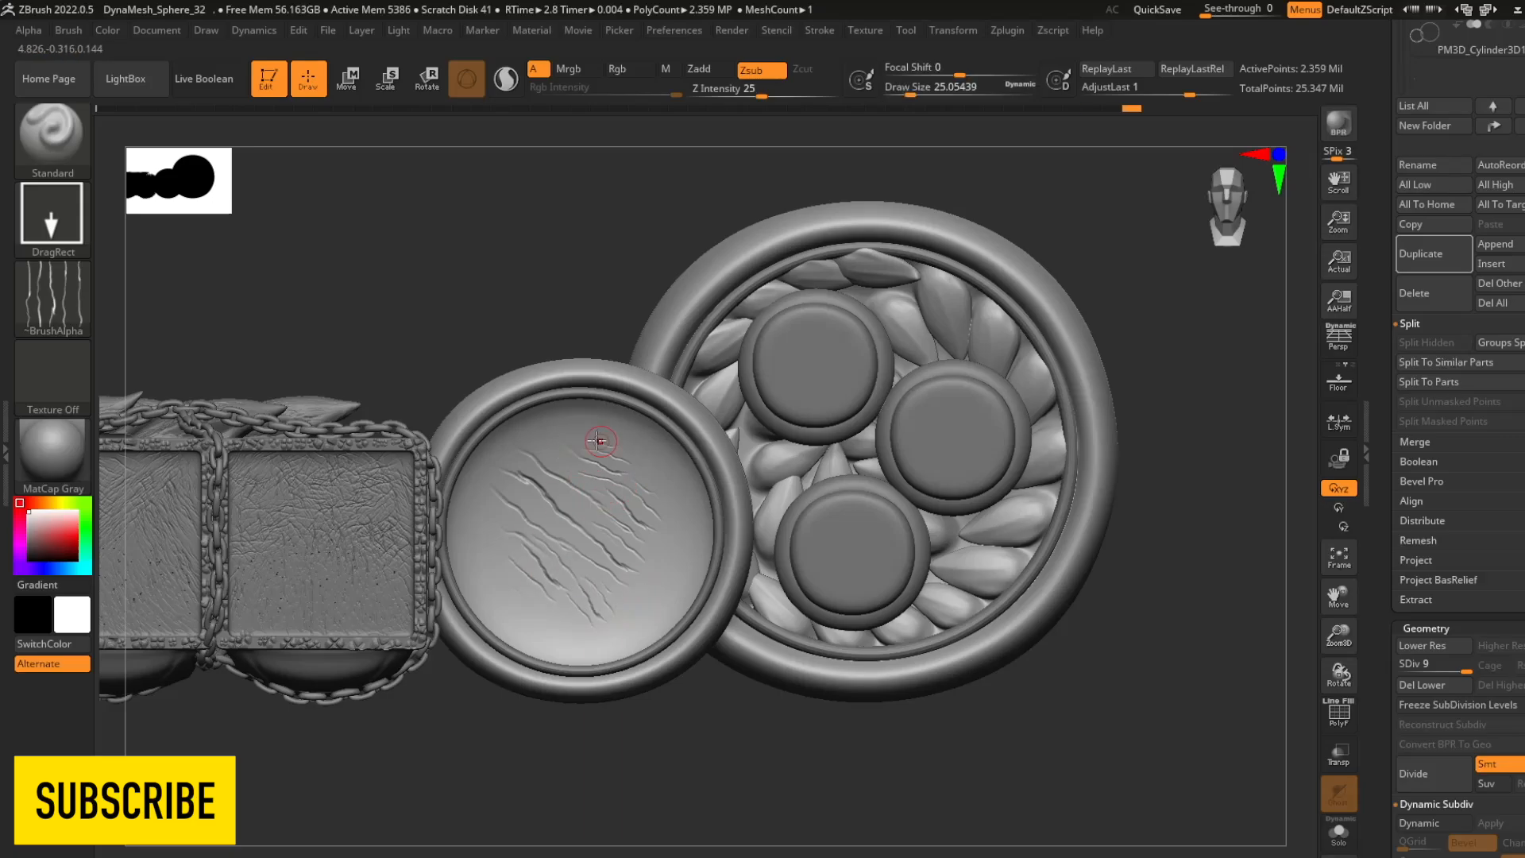
# - Engrave a slanted scratch texture into the round disc's face using a Standard brush alpha with DragRect stroke and Zsub
pyautogui.keyDown('ctrl'); pyautogui.moveTo(548, 640); pyautogui.dragTo(683, 569, button='right'); pyautogui.keyUp('ctrl')
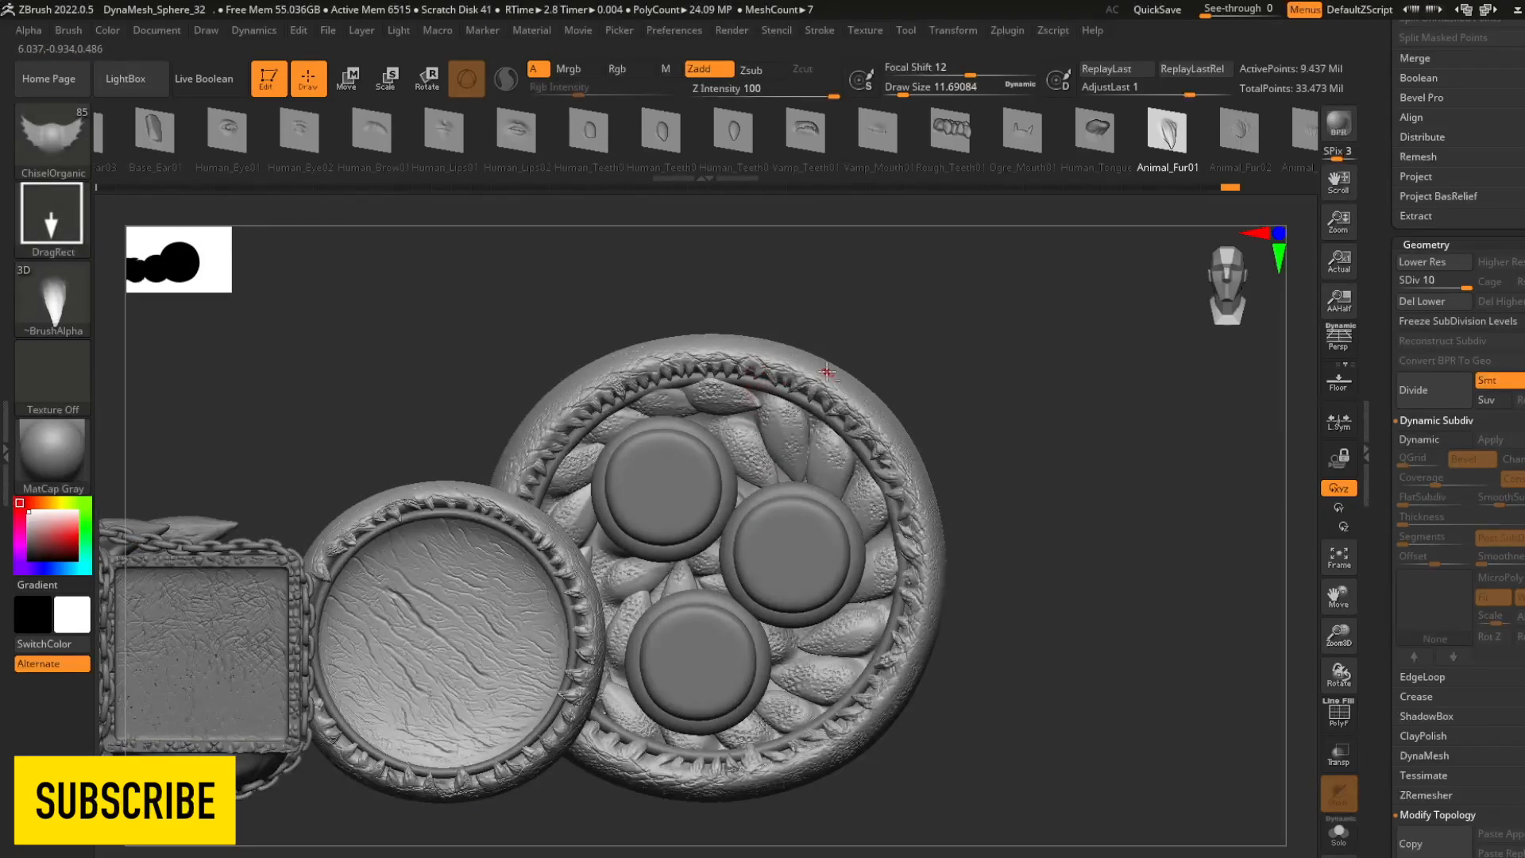
# - Choose the Abstract04 shape for the ChiselOrganic brush and stamp it on the large ring's outer rim
pyautogui.moveTo(1168, 139); pyautogui.dragTo(873, 139)
pyautogui.moveTo(1223, 131); pyautogui.dragTo(960, 125)
pyautogui.moveTo(1271, 132); pyautogui.dragTo(974, 136)
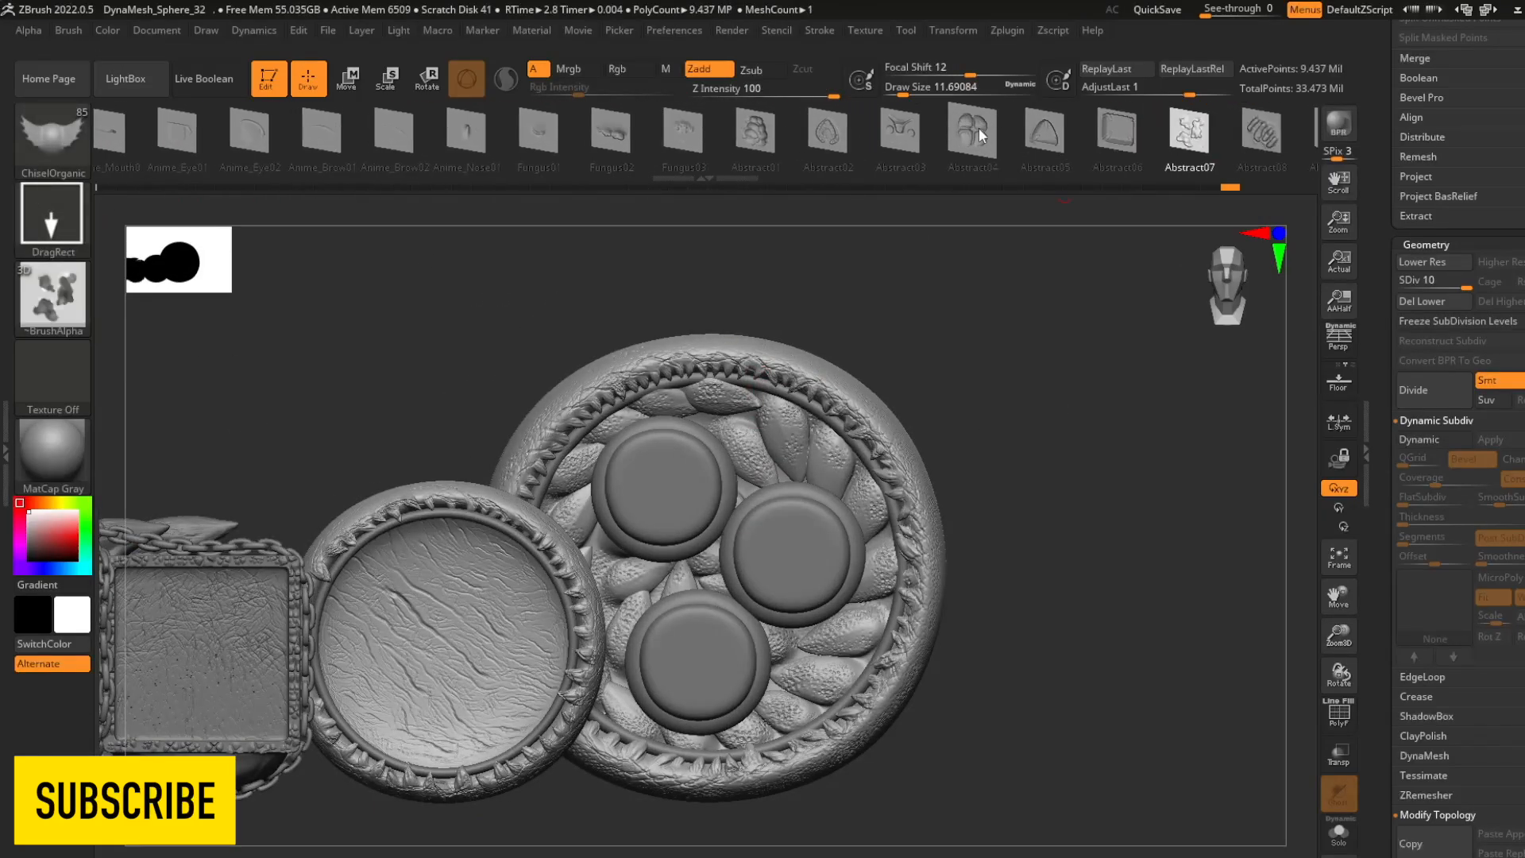
pyautogui.click(974, 137)
pyautogui.moveTo(834, 386); pyautogui.dragTo(834, 375)
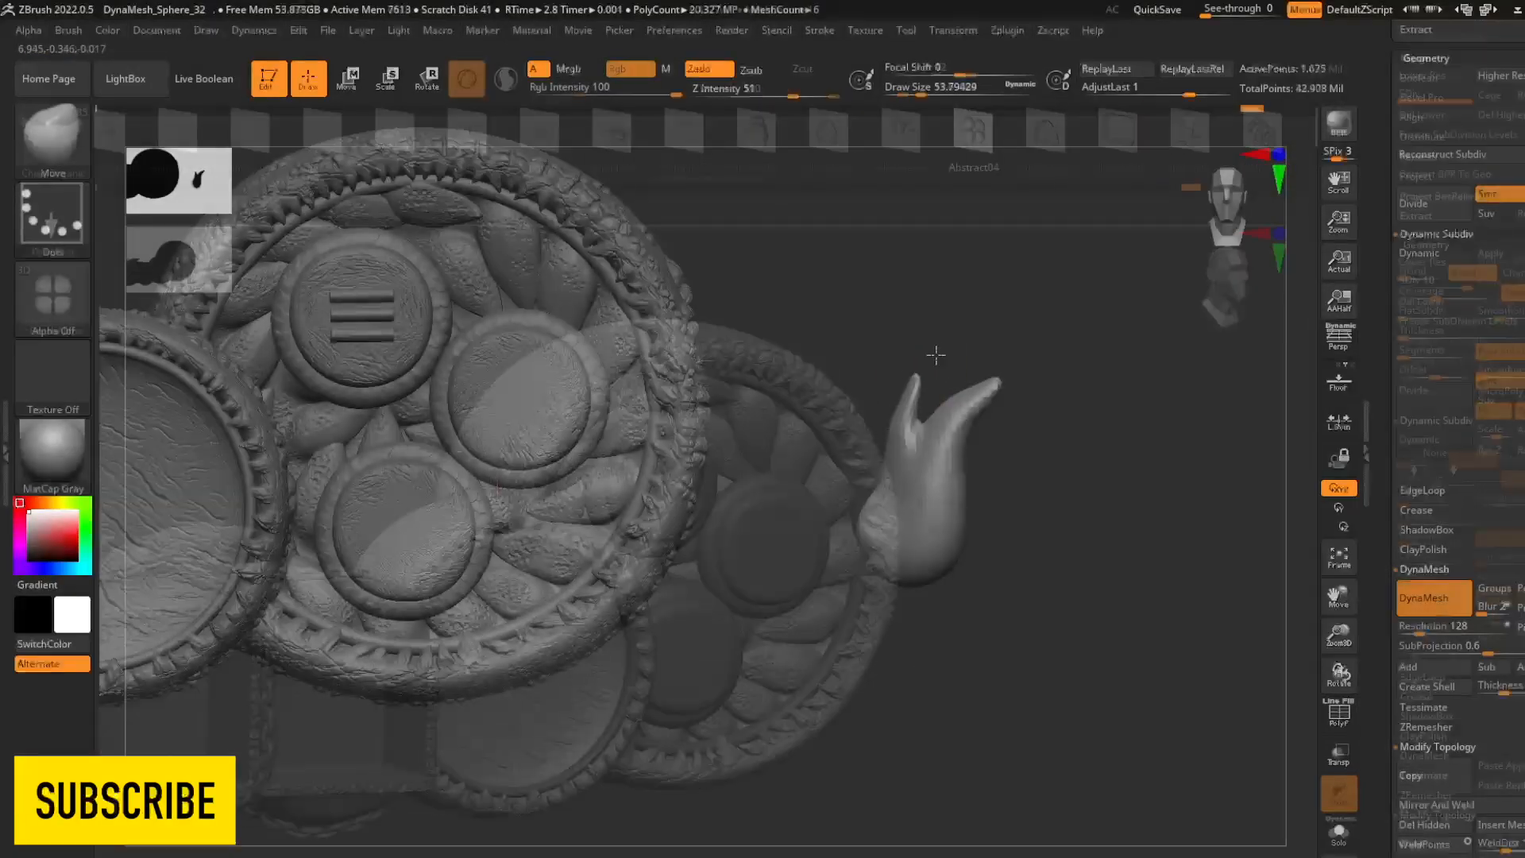
# - Reshape the flame's body and forked tips with the Move brush at draw size about 104
pyautogui.press('s')
pyautogui.moveTo(971, 454); pyautogui.dragTo(980, 455)
pyautogui.moveTo(862, 513); pyautogui.dragTo(851, 483)
pyautogui.moveTo(958, 550); pyautogui.dragTo(962, 528)
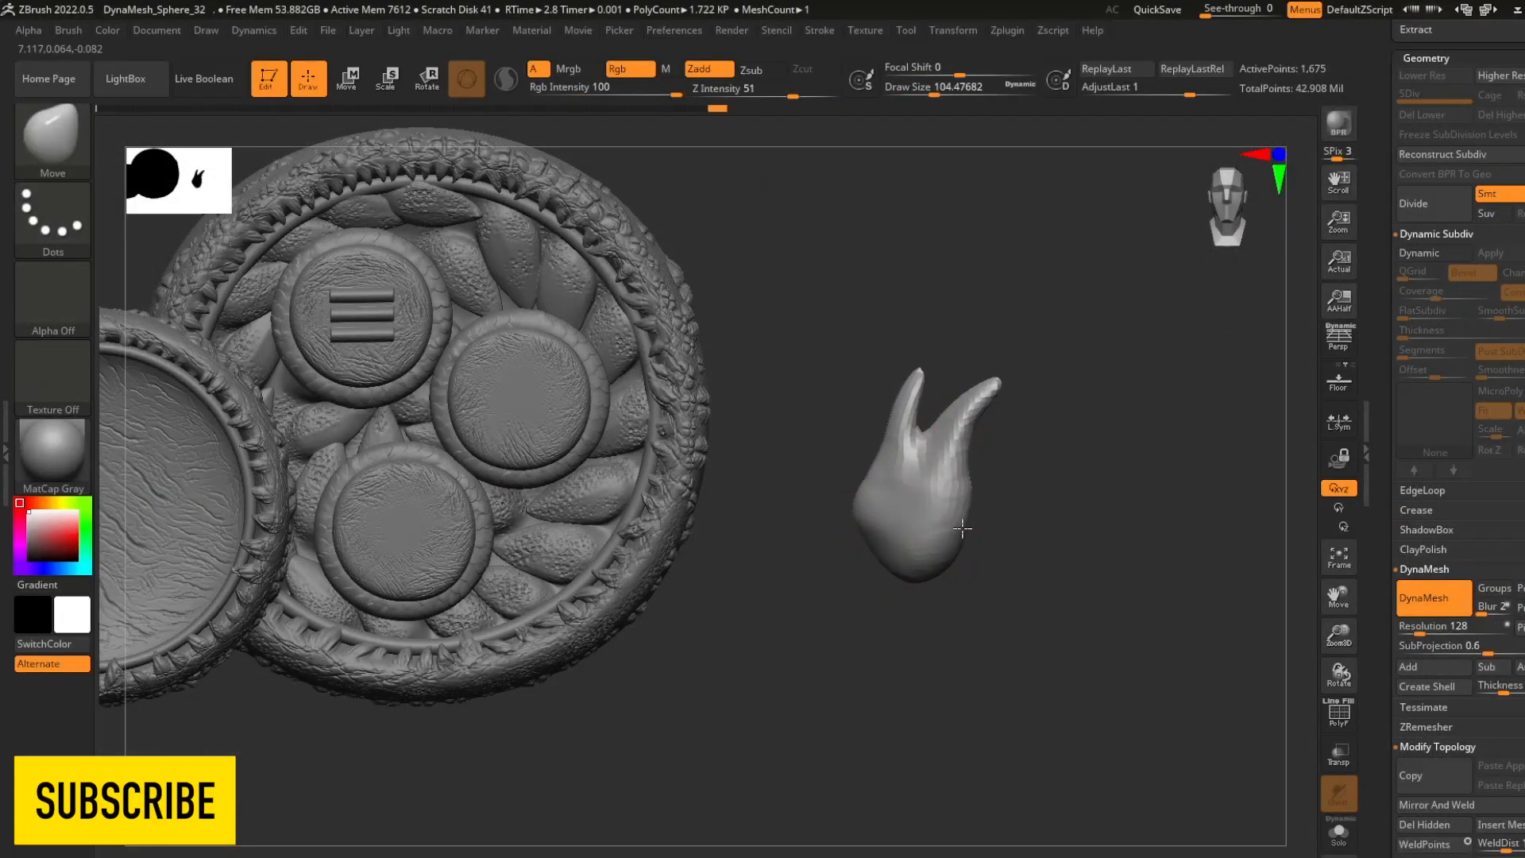
pyautogui.moveTo(976, 471); pyautogui.dragTo(1081, 457)
# - Pull curved flame tongues out of the body with SnakeHook, using draw sizes of about 39 and 17
pyautogui.press('b')
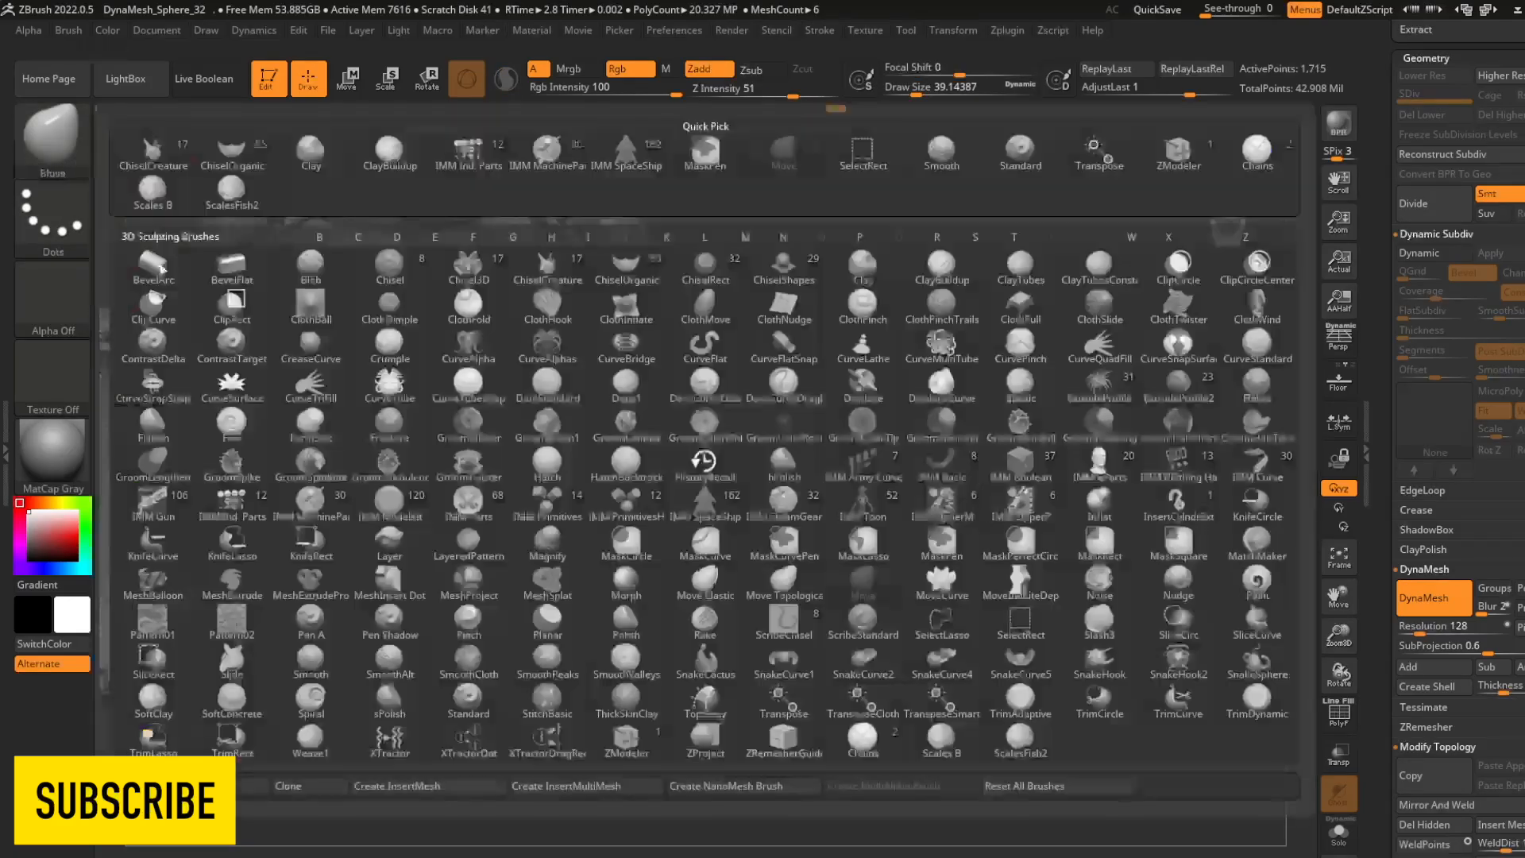
pyautogui.click(1100, 662)
pyautogui.moveTo(872, 479); pyautogui.dragTo(859, 358)
pyautogui.moveTo(1022, 331); pyautogui.dragTo(1057, 349)
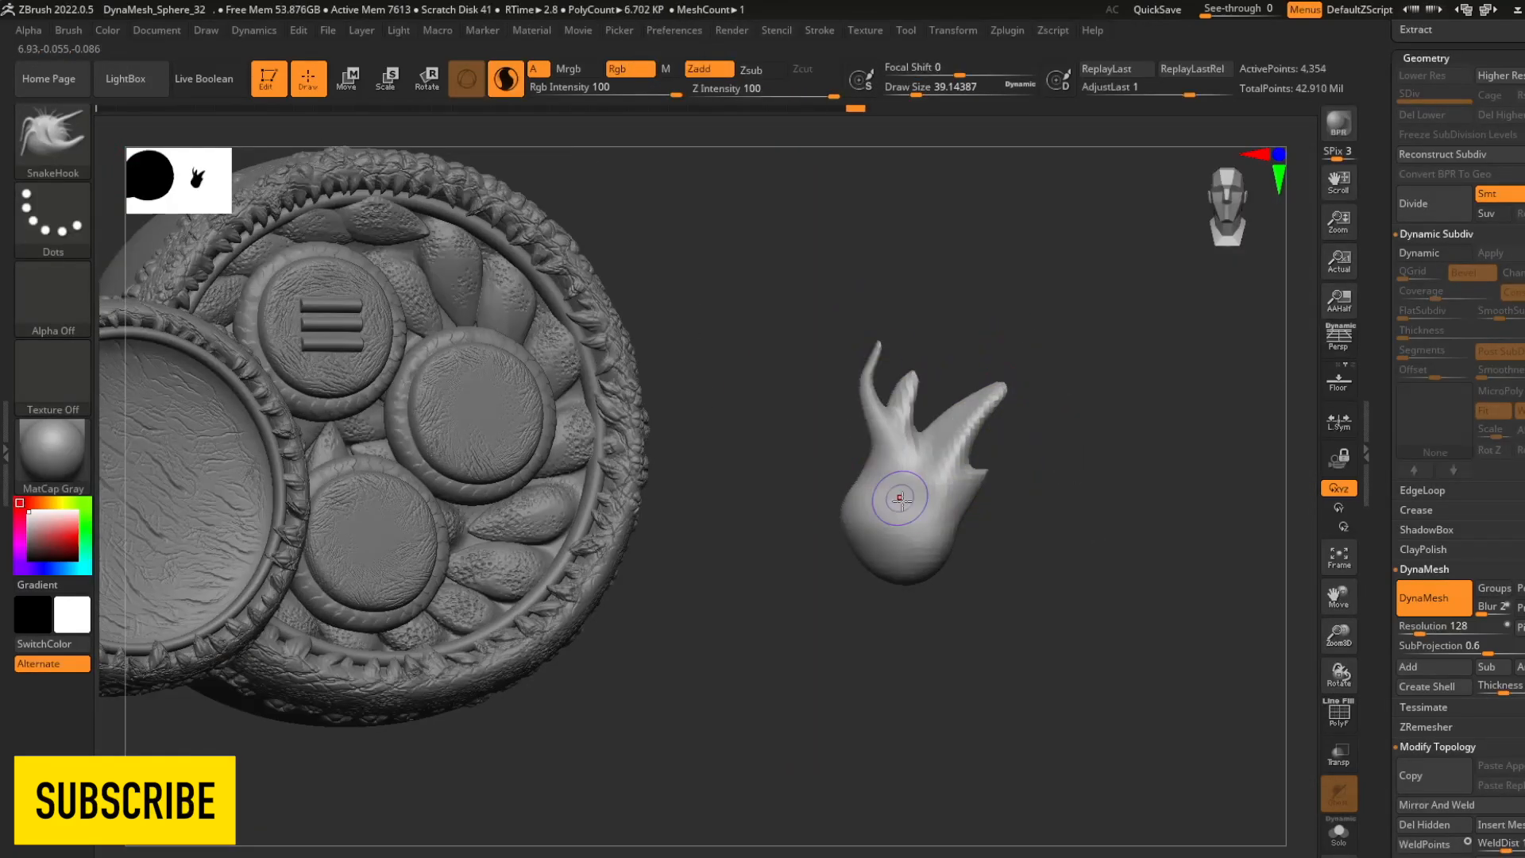
pyautogui.moveTo(890, 496); pyautogui.dragTo(841, 433)
pyautogui.moveTo(1032, 493)
pyautogui.mouseDown()
pyautogui.moveTo(1112, 484)
pyautogui.moveTo(1040, 492)
pyautogui.mouseUp()
pyautogui.keyDown('shift'); pyautogui.moveTo(958, 496); pyautogui.dragTo(946, 511); pyautogui.keyUp('shift')
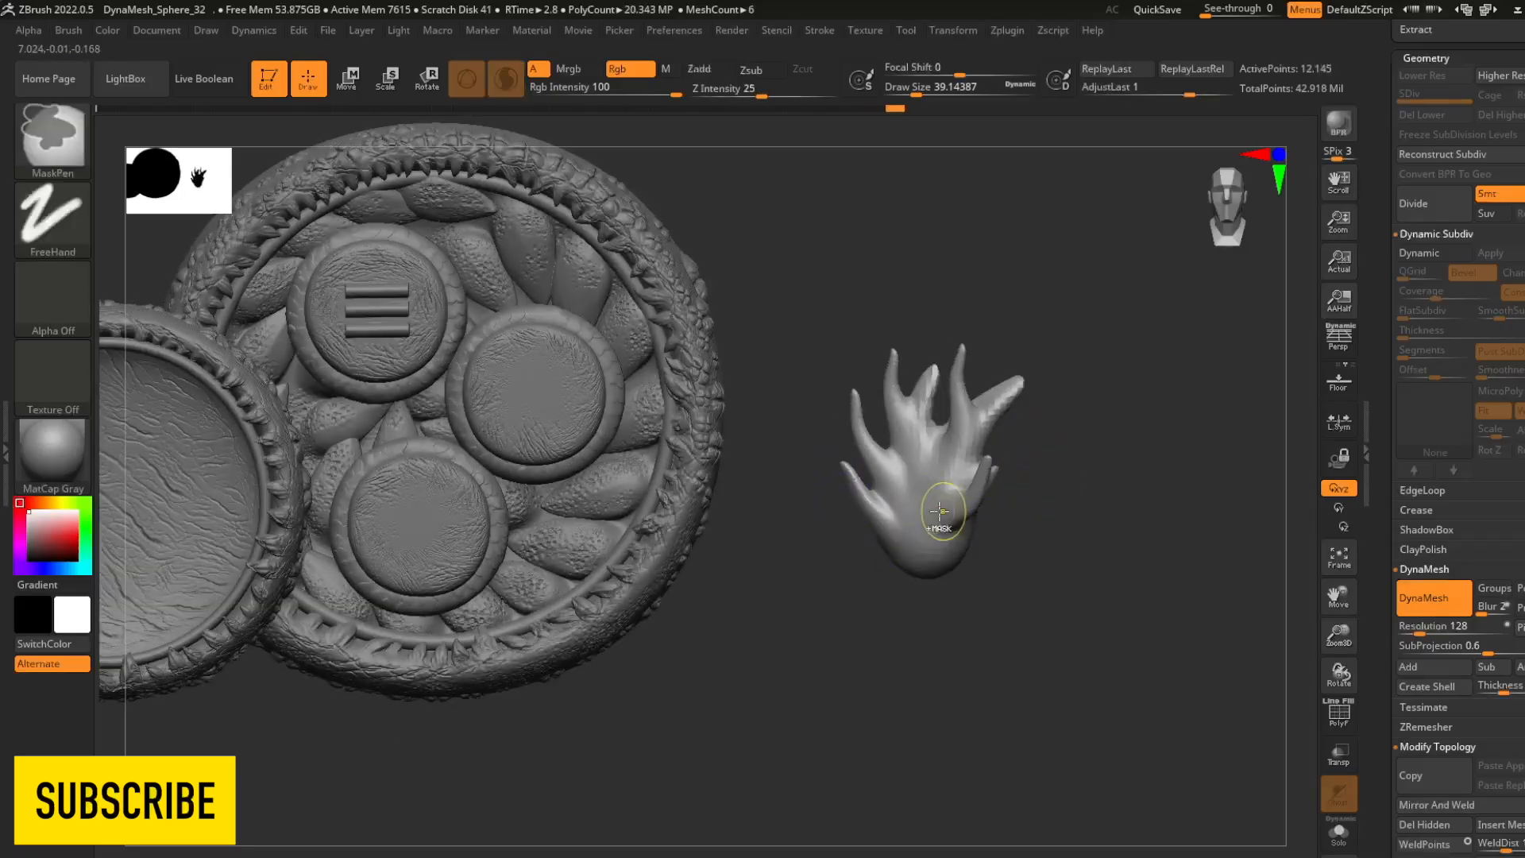
pyautogui.moveTo(975, 442); pyautogui.dragTo(1013, 430)
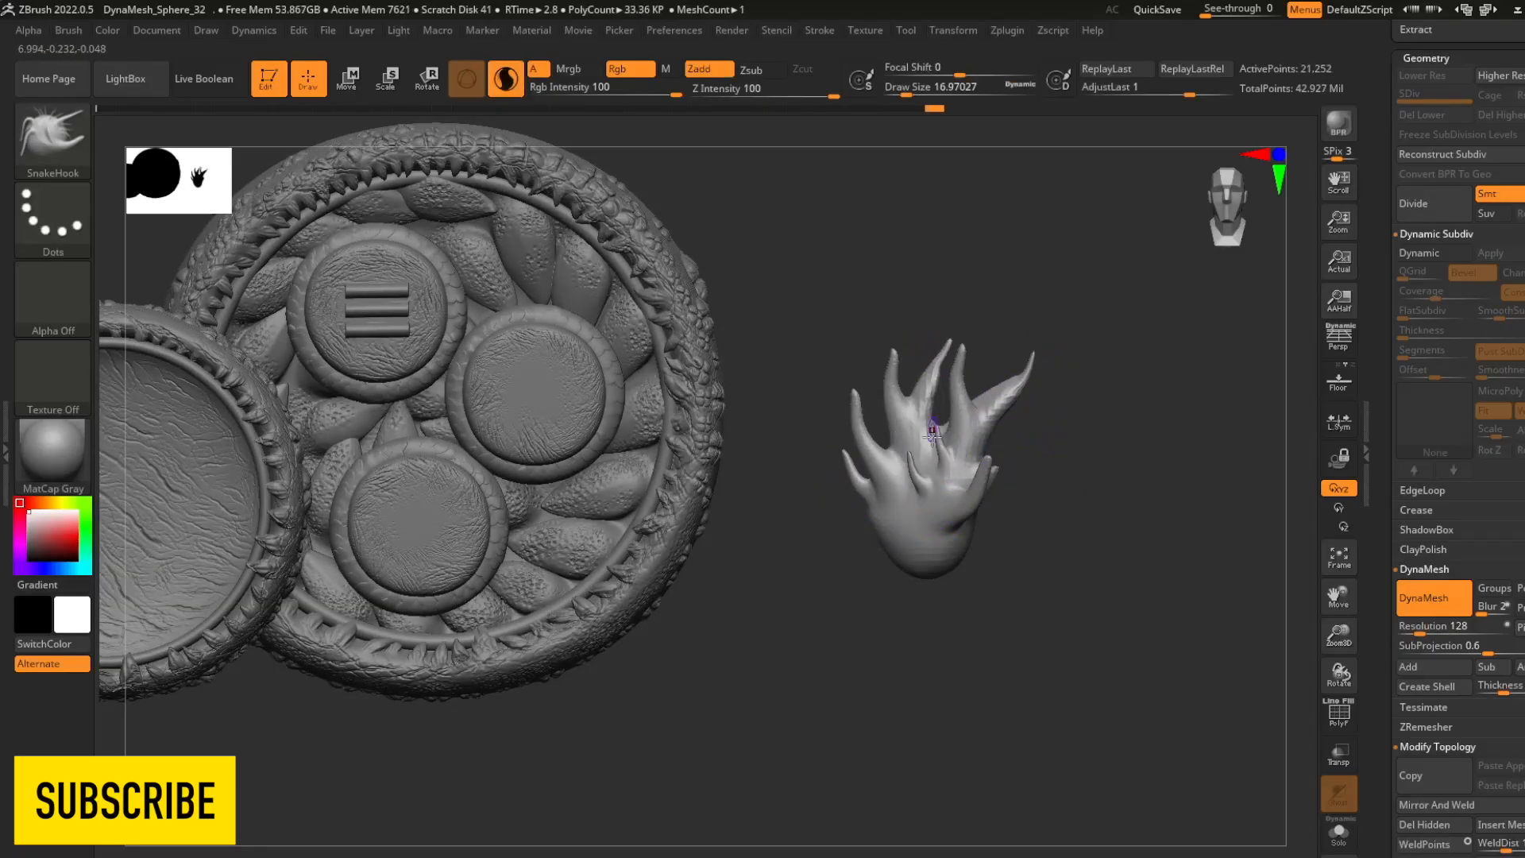
pyautogui.moveTo(972, 356); pyautogui.dragTo(981, 373)
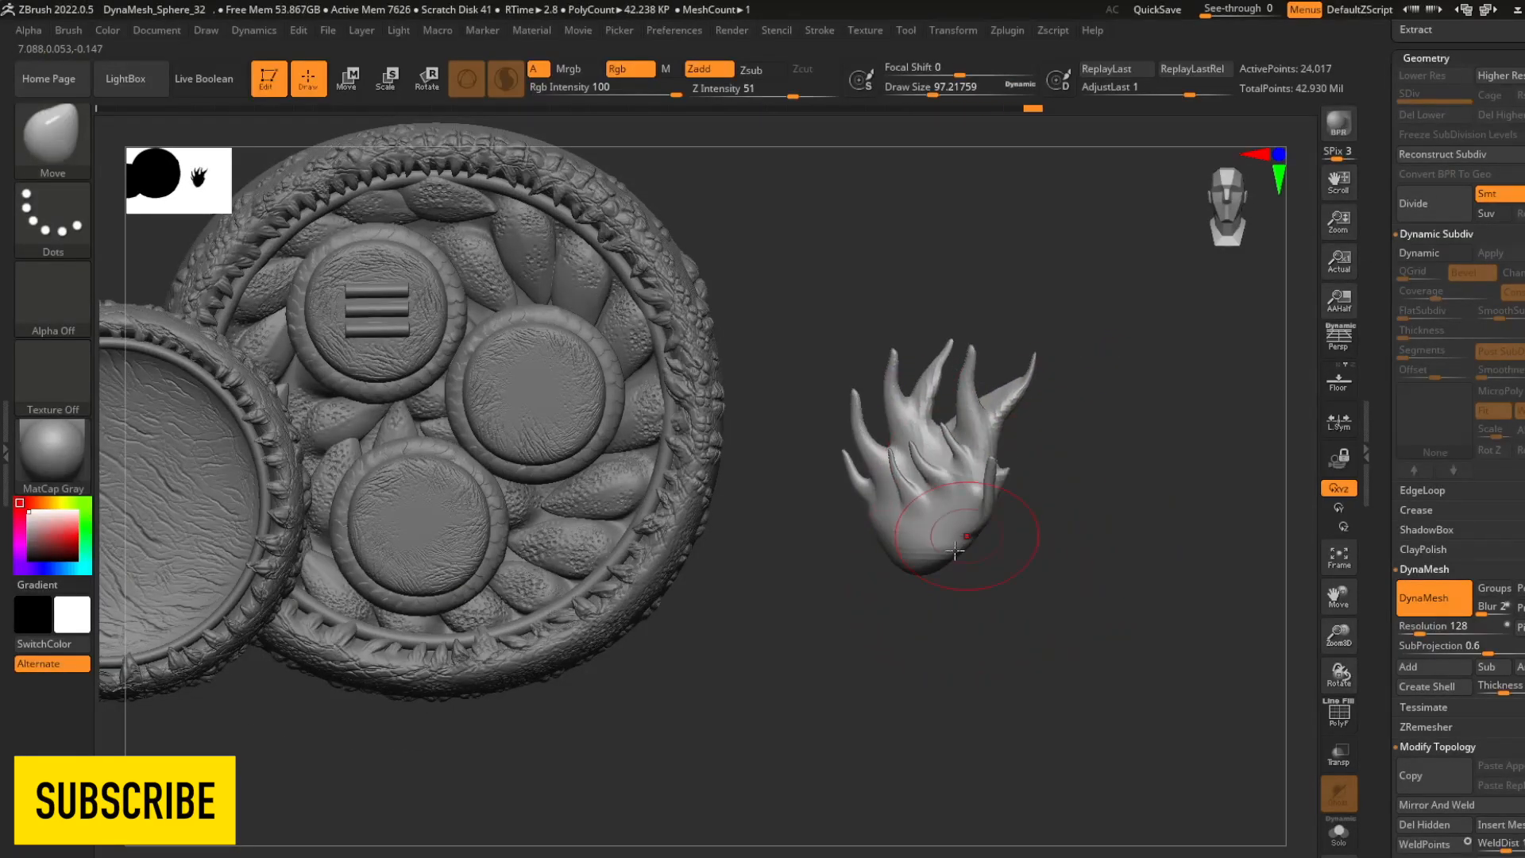
# - Adjust the flame's base with the Move brush and remesh it at DynaMesh resolution 624
pyautogui.moveTo(988, 535); pyautogui.dragTo(971, 526)
pyautogui.moveTo(1112, 493)
pyautogui.keyDown('alt'); pyautogui.mouseDown()
pyautogui.moveTo(1078, 514)
pyautogui.moveTo(1112, 620)
pyautogui.mouseUp(); pyautogui.keyUp('alt')
pyautogui.moveTo(1420, 634); pyautogui.dragTo(1442, 634)
pyautogui.keyDown('ctrl'); pyautogui.moveTo(1113, 508); pyautogui.dragTo(1159, 556); pyautogui.keyUp('ctrl')
pyautogui.keyDown('shift'); pyautogui.moveTo(834, 452); pyautogui.dragTo(845, 490); pyautogui.keyUp('shift')
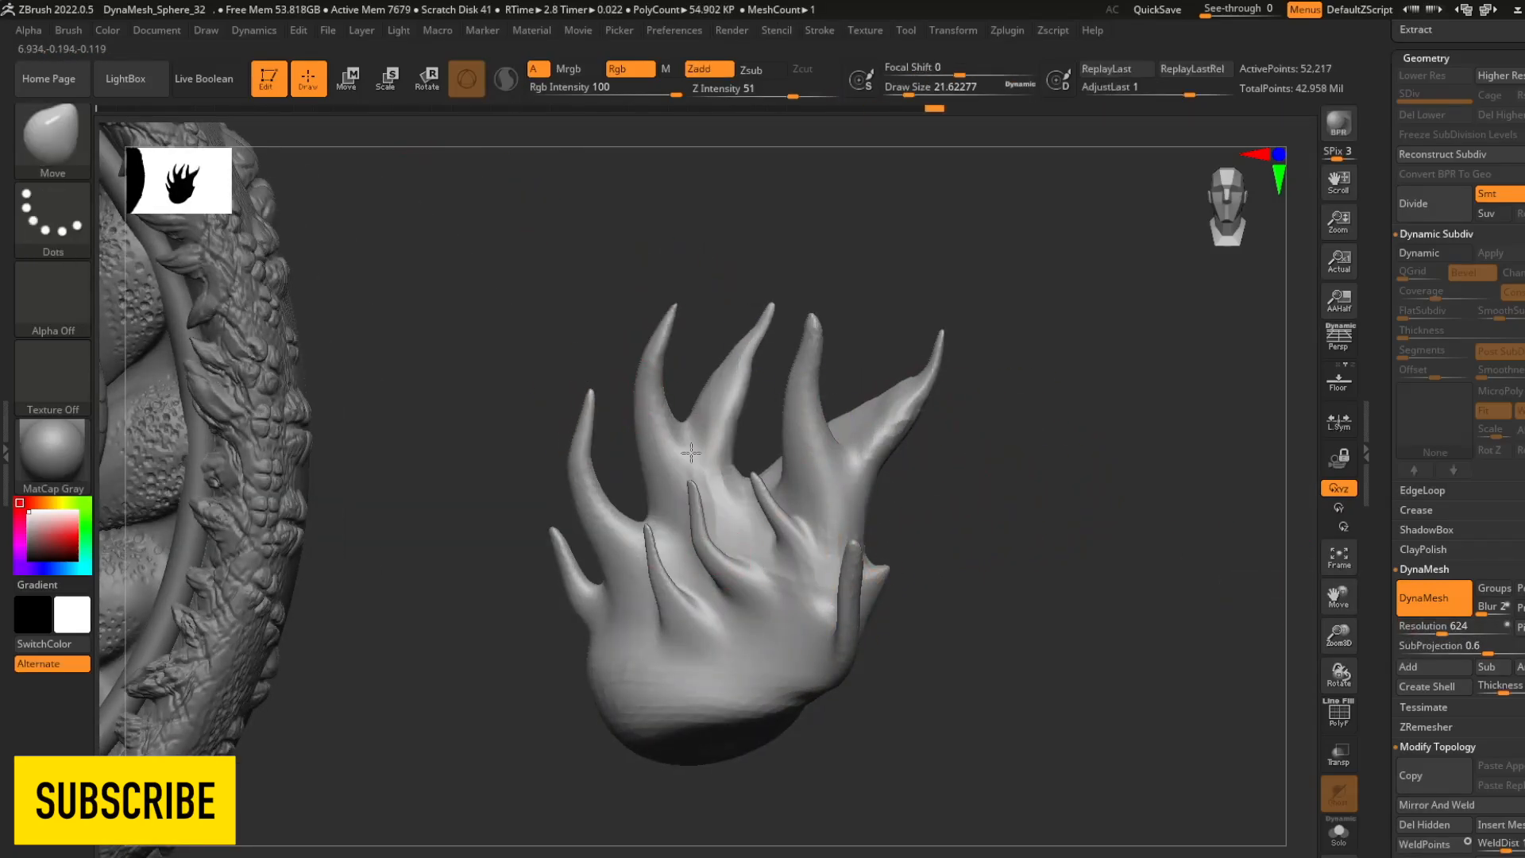
# - Build up flowing folds beneath the upper and front flame tongues with ClayBuildup at draw size about 22
pyautogui.press('b')
pyautogui.press('c')
pyautogui.press('b')
pyautogui.moveTo(1033, 508); pyautogui.dragTo(1088, 516)
pyautogui.moveTo(645, 429); pyautogui.dragTo(646, 477)
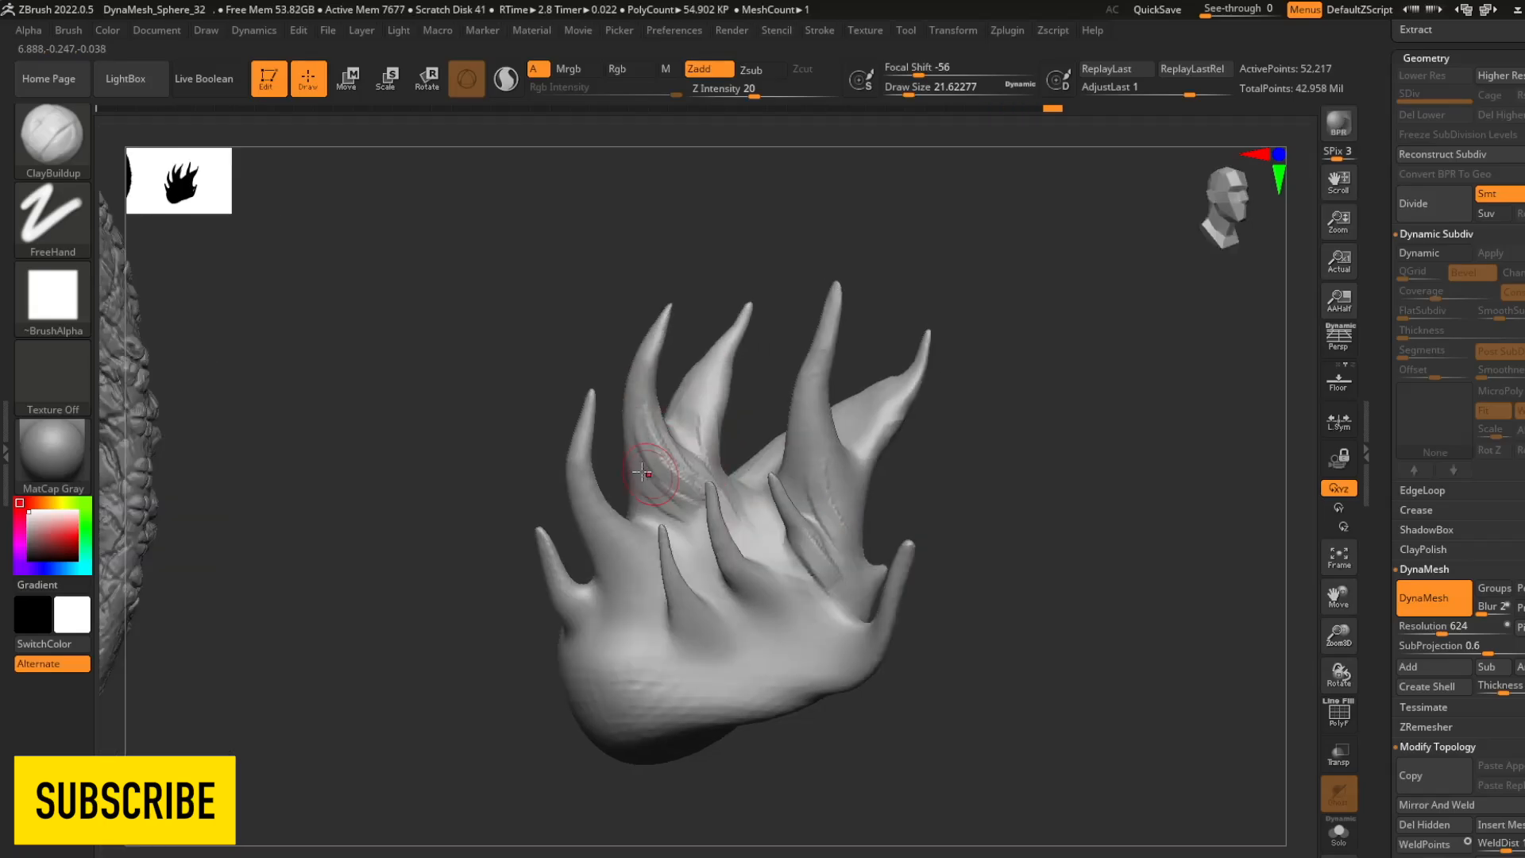
pyautogui.moveTo(1089, 517); pyautogui.dragTo(1033, 508)
pyautogui.keyDown('shift'); pyautogui.moveTo(676, 445); pyautogui.dragTo(699, 493); pyautogui.keyUp('shift')
pyautogui.moveTo(1033, 517); pyautogui.dragTo(1080, 521)
pyautogui.moveTo(707, 548)
pyautogui.mouseDown()
pyautogui.moveTo(790, 579)
pyautogui.moveTo(782, 628)
pyautogui.mouseUp()
pyautogui.moveTo(642, 607); pyautogui.dragTo(663, 703)
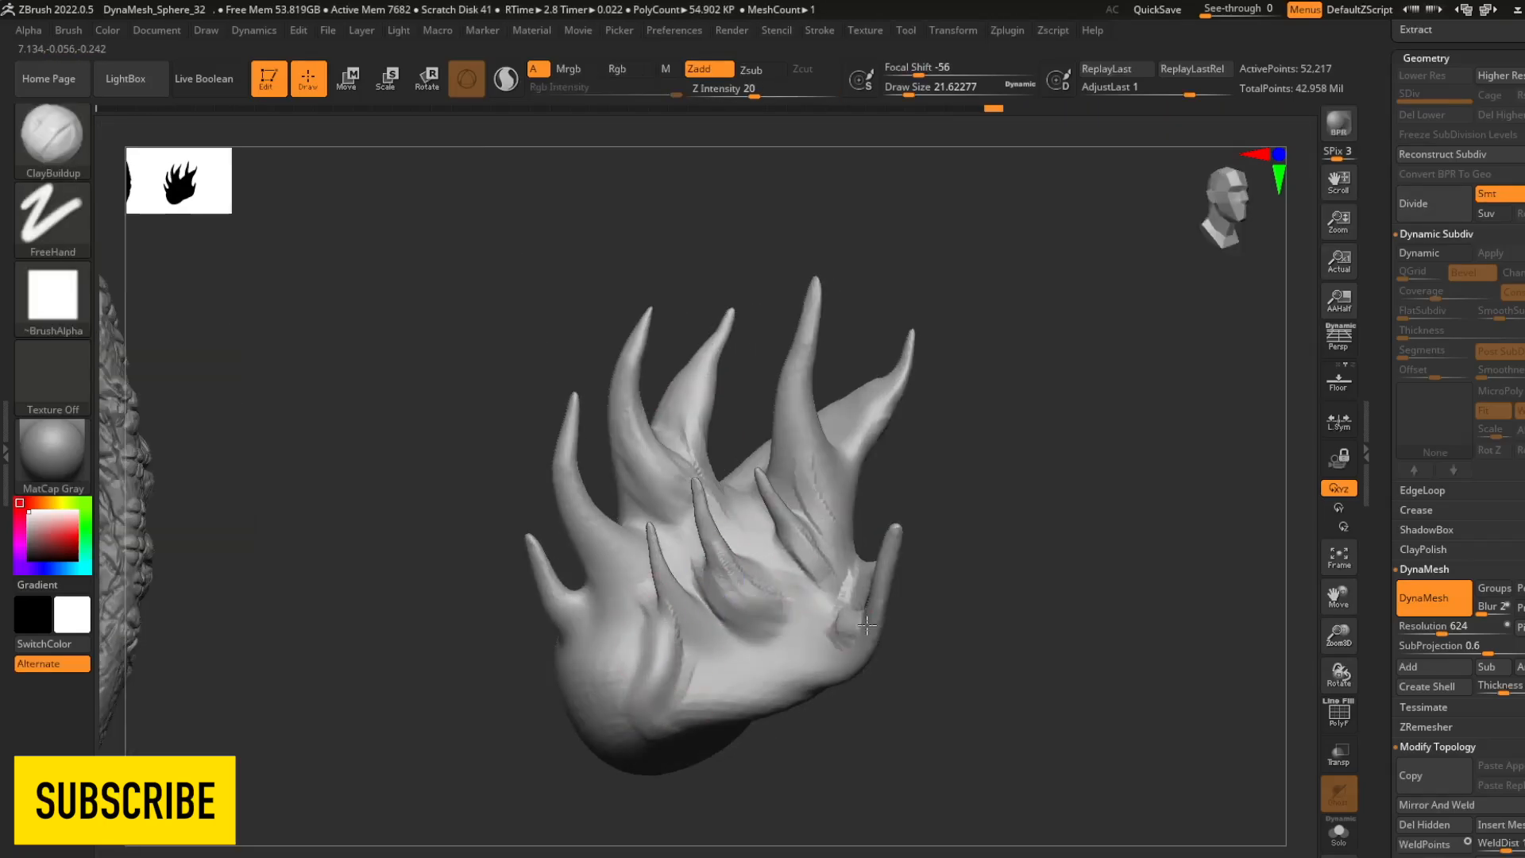
# - Add ClayBuildup ridges along the flame's lower edge and the side of its rounded base
pyautogui.moveTo(1033, 517); pyautogui.dragTo(1081, 540)
pyautogui.moveTo(826, 659); pyautogui.dragTo(723, 719)
pyautogui.keyDown('shift'); pyautogui.moveTo(866, 659); pyautogui.dragTo(746, 707); pyautogui.keyUp('shift')
pyautogui.moveTo(1016, 556); pyautogui.dragTo(1033, 561)
pyautogui.moveTo(830, 624); pyautogui.dragTo(704, 723)
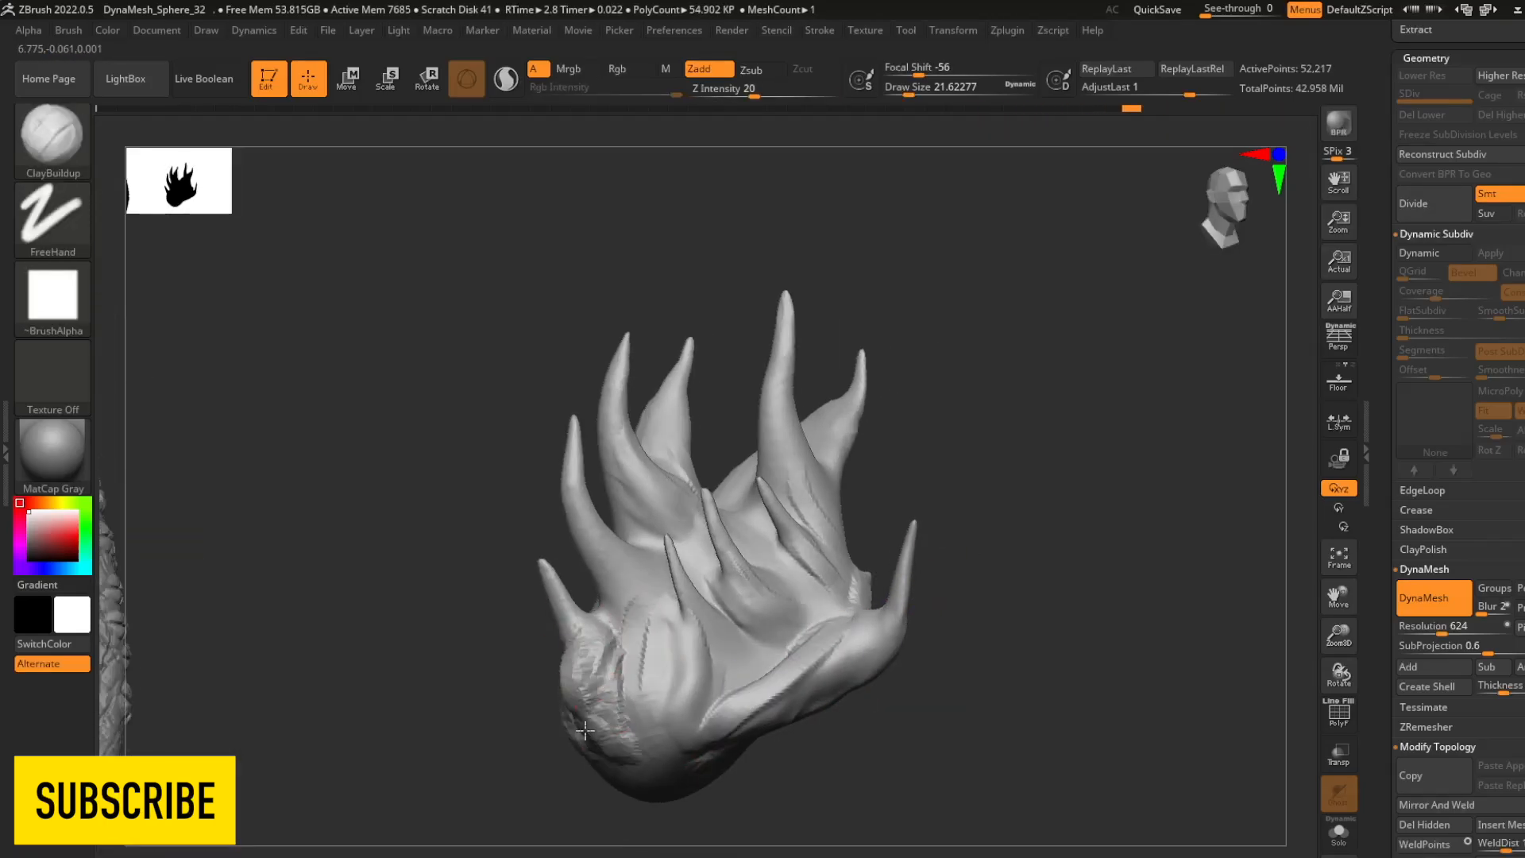
pyautogui.moveTo(646, 484); pyautogui.dragTo(655, 533)
pyautogui.moveTo(1033, 516); pyautogui.dragTo(1025, 540)
pyautogui.keyDown('shift'); pyautogui.moveTo(628, 628); pyautogui.dragTo(639, 727); pyautogui.keyUp('shift')
# - Fill the flame's central area with further ClayBuildup folds linking the front tongues to the base
pyautogui.moveTo(1033, 524); pyautogui.dragTo(977, 533)
pyautogui.moveTo(742, 572); pyautogui.dragTo(774, 600)
pyautogui.moveTo(1033, 524)
pyautogui.mouseDown()
pyautogui.moveTo(1073, 517)
pyautogui.moveTo(1009, 508)
pyautogui.mouseUp()
pyautogui.keyDown('alt'); pyautogui.moveTo(1032, 556); pyautogui.dragTo(1033, 508); pyautogui.keyUp('alt')
pyautogui.keyDown('shift'); pyautogui.moveTo(793, 442); pyautogui.dragTo(790, 557); pyautogui.keyUp('shift')
pyautogui.moveTo(744, 639)
pyautogui.mouseDown()
pyautogui.moveTo(768, 654)
pyautogui.moveTo(743, 687)
pyautogui.mouseUp()
pyautogui.moveTo(993, 556); pyautogui.dragTo(1021, 552)
pyautogui.moveTo(707, 476); pyautogui.dragTo(727, 560)
pyautogui.moveTo(993, 540); pyautogui.dragTo(1033, 556)
pyautogui.keyDown('shift'); pyautogui.moveTo(812, 610); pyautogui.dragTo(747, 636); pyautogui.keyUp('shift')
pyautogui.moveTo(679, 703); pyautogui.dragTo(643, 642)
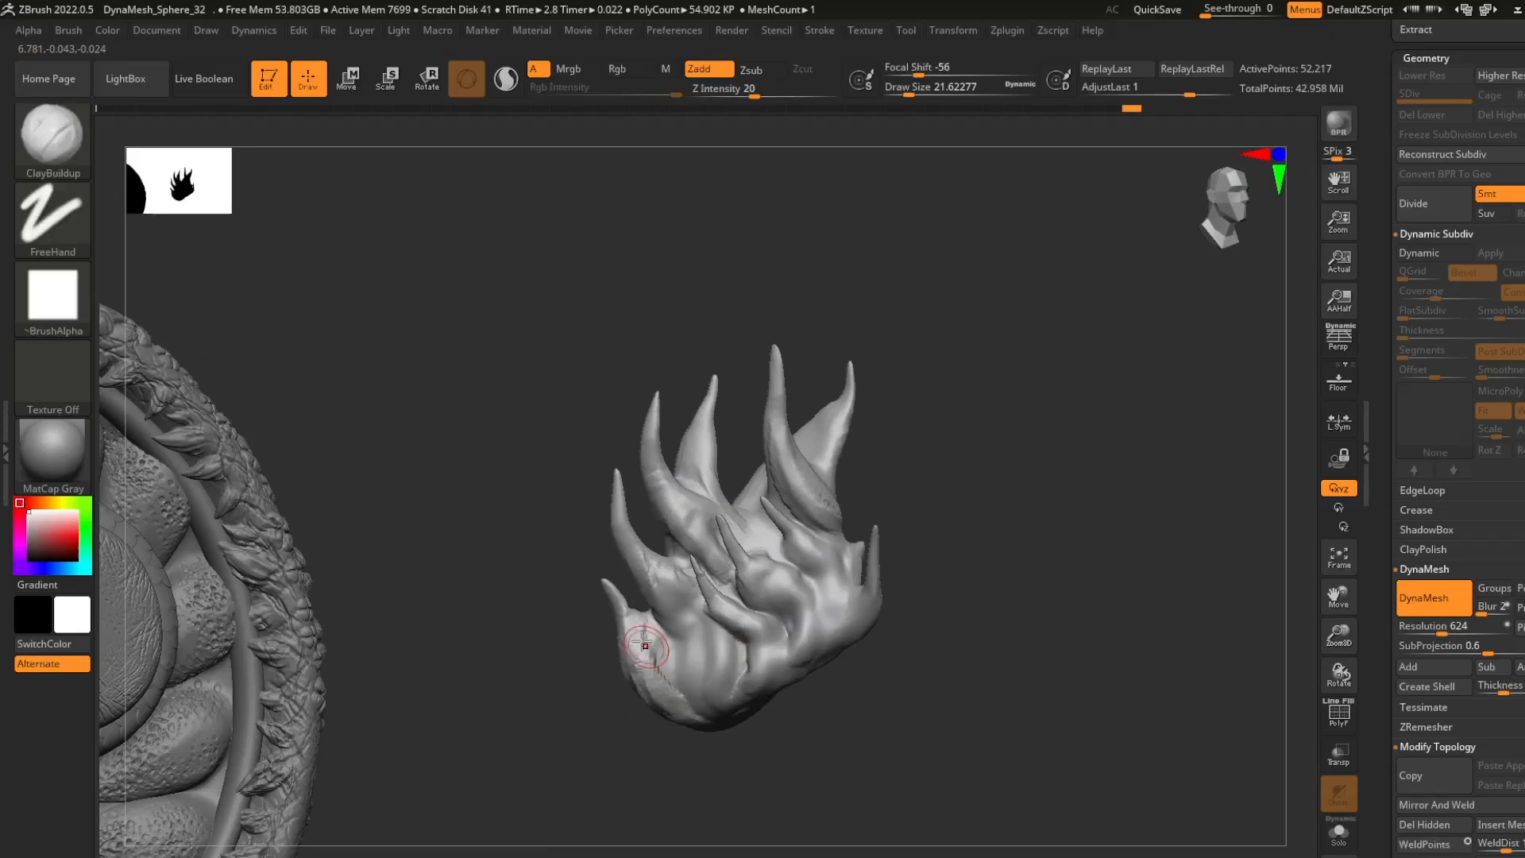
# - Refine the folds across the flame's middle and outer side, and update its DynaMesh
pyautogui.press('b')
pyautogui.moveTo(775, 628)
pyautogui.mouseDown()
pyautogui.moveTo(790, 579)
pyautogui.moveTo(749, 544)
pyautogui.mouseUp()
pyautogui.click(882, 647)
pyautogui.moveTo(993, 557)
pyautogui.mouseDown()
pyautogui.moveTo(937, 556)
pyautogui.moveTo(1025, 556)
pyautogui.mouseUp()
pyautogui.keyDown('shift'); pyautogui.moveTo(858, 600); pyautogui.dragTo(823, 484); pyautogui.keyUp('shift')
pyautogui.press('b')
pyautogui.press('c')
pyautogui.press('b')
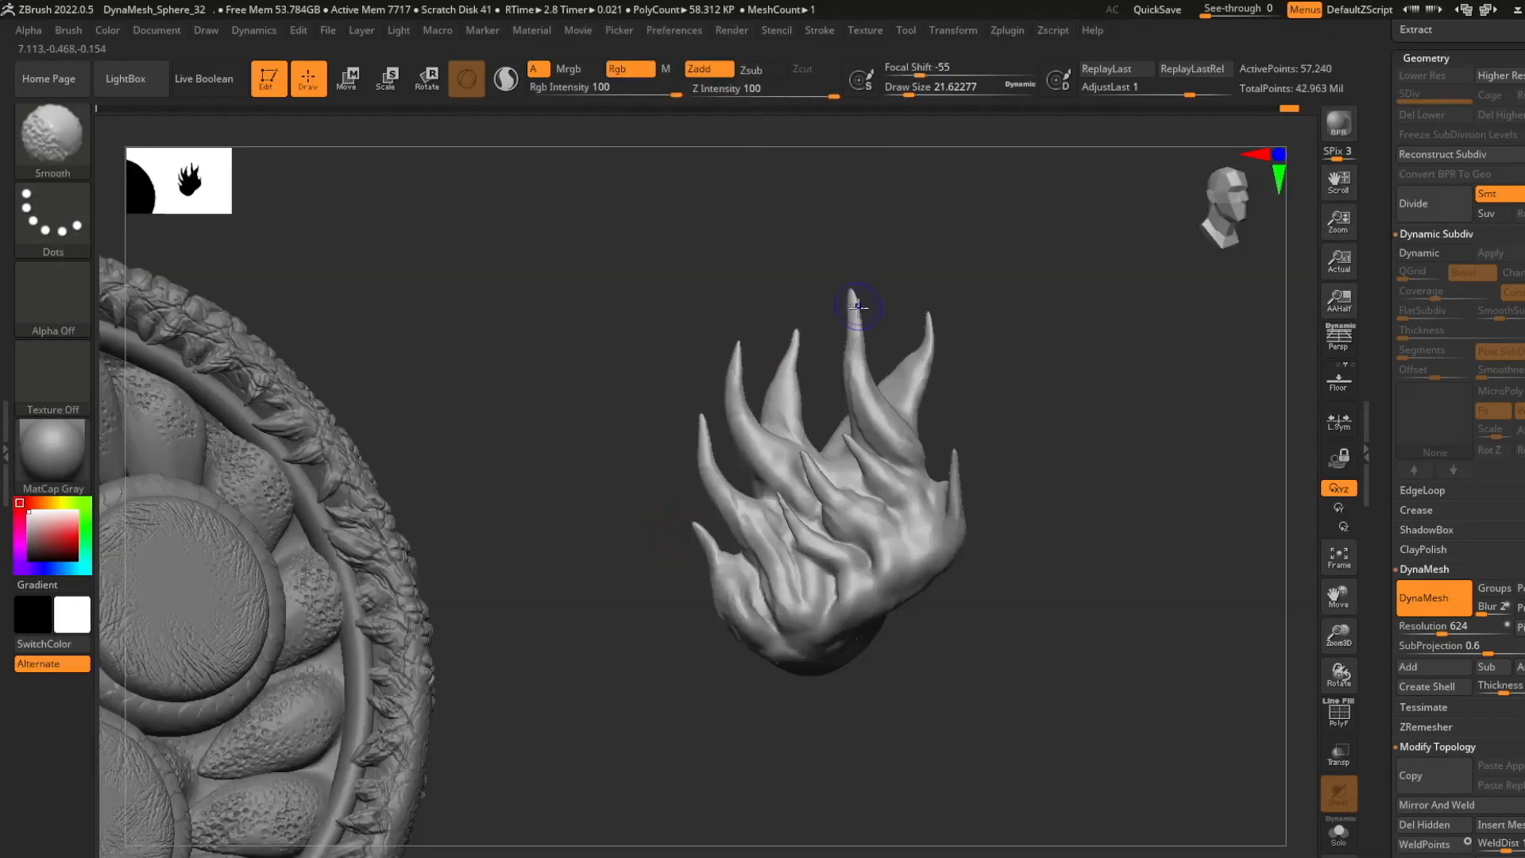
# - Smooth the flame's tongues and surface folds
pyautogui.moveTo(804, 314); pyautogui.dragTo(784, 374)
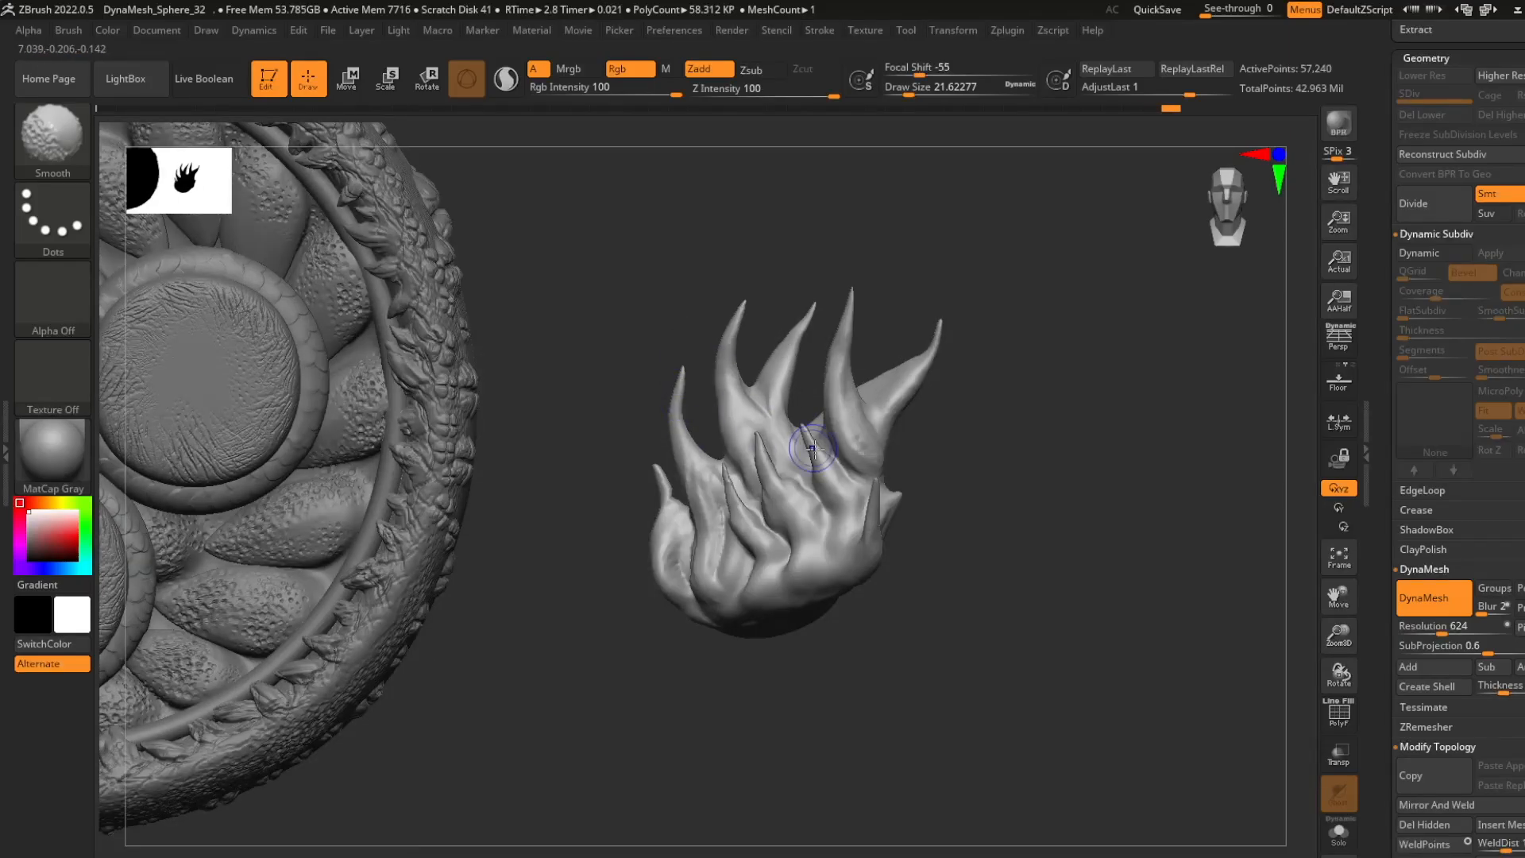
pyautogui.moveTo(623, 531); pyautogui.dragTo(892, 525)
pyautogui.moveTo(1003, 647); pyautogui.dragTo(882, 665)
pyautogui.keyDown('shift'); pyautogui.moveTo(719, 540); pyautogui.dragTo(717, 578); pyautogui.keyUp('shift')
# - Carve grooves between the flame's folds with DamStandard in Zsub at Z intensity 33
pyautogui.press('b')
pyautogui.press('d')
pyautogui.press('s')
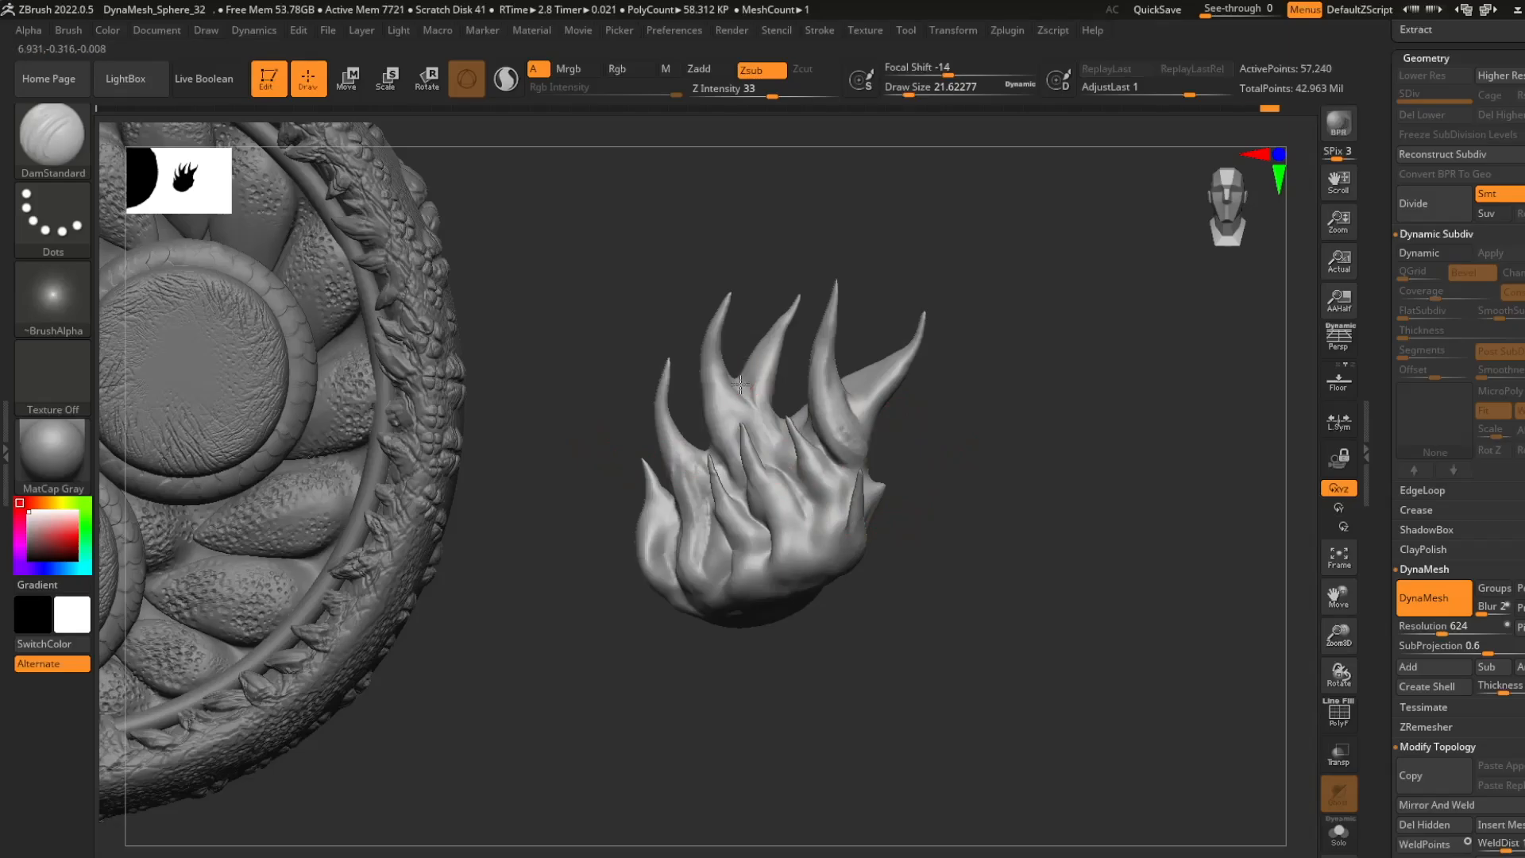
pyautogui.moveTo(740, 385)
pyautogui.mouseDown()
pyautogui.moveTo(762, 493)
pyautogui.moveTo(845, 554)
pyautogui.mouseUp()
pyautogui.keyDown('shift'); pyautogui.moveTo(731, 594); pyautogui.dragTo(713, 574); pyautogui.keyUp('shift')
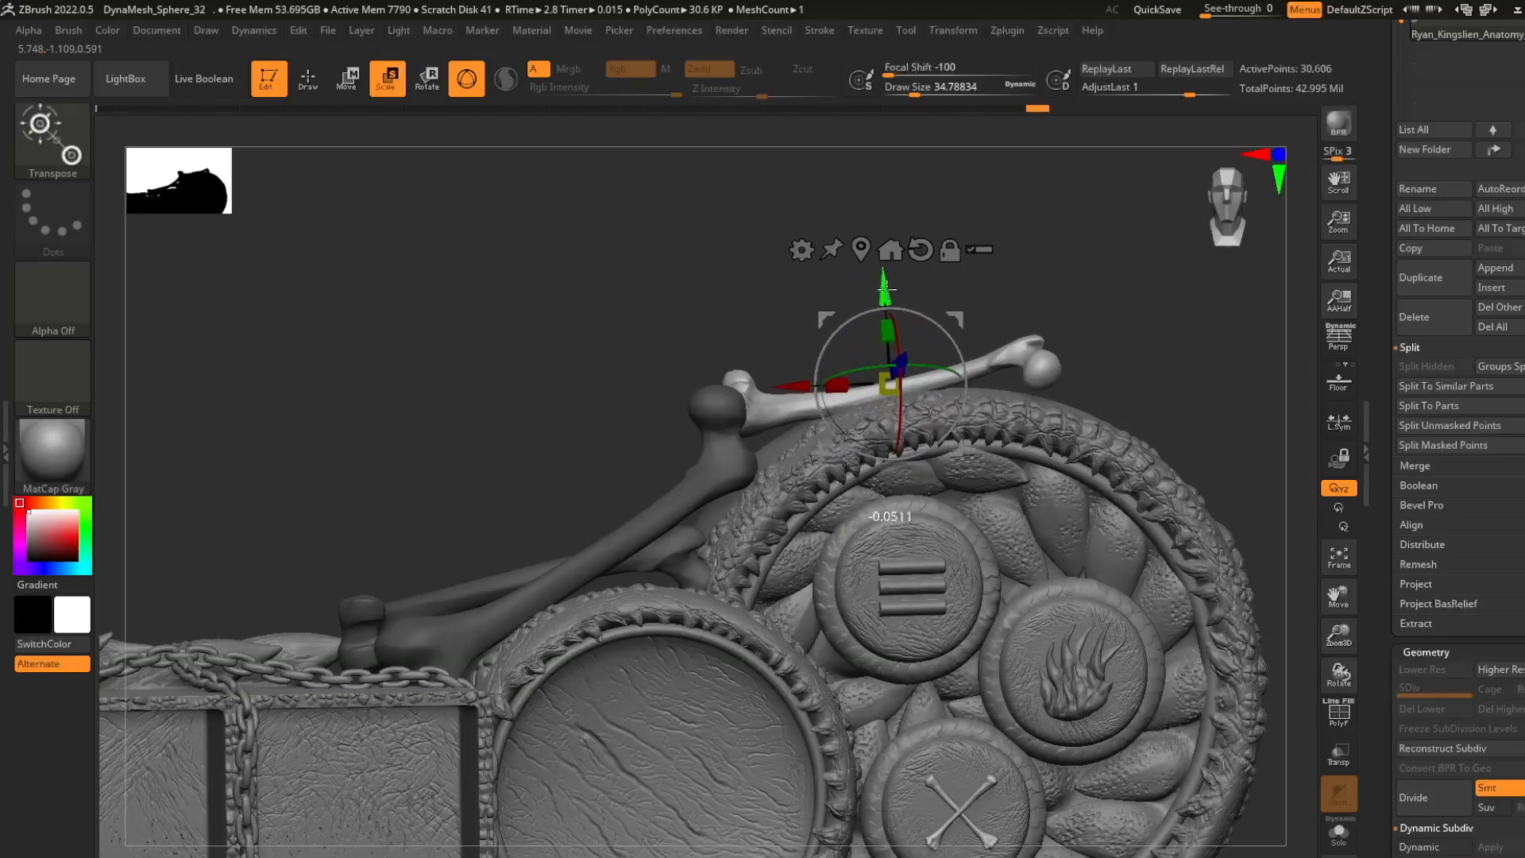
# - Position the bone so it rests along the large ring's upper edge
pyautogui.moveTo(960, 359); pyautogui.dragTo(957, 350)
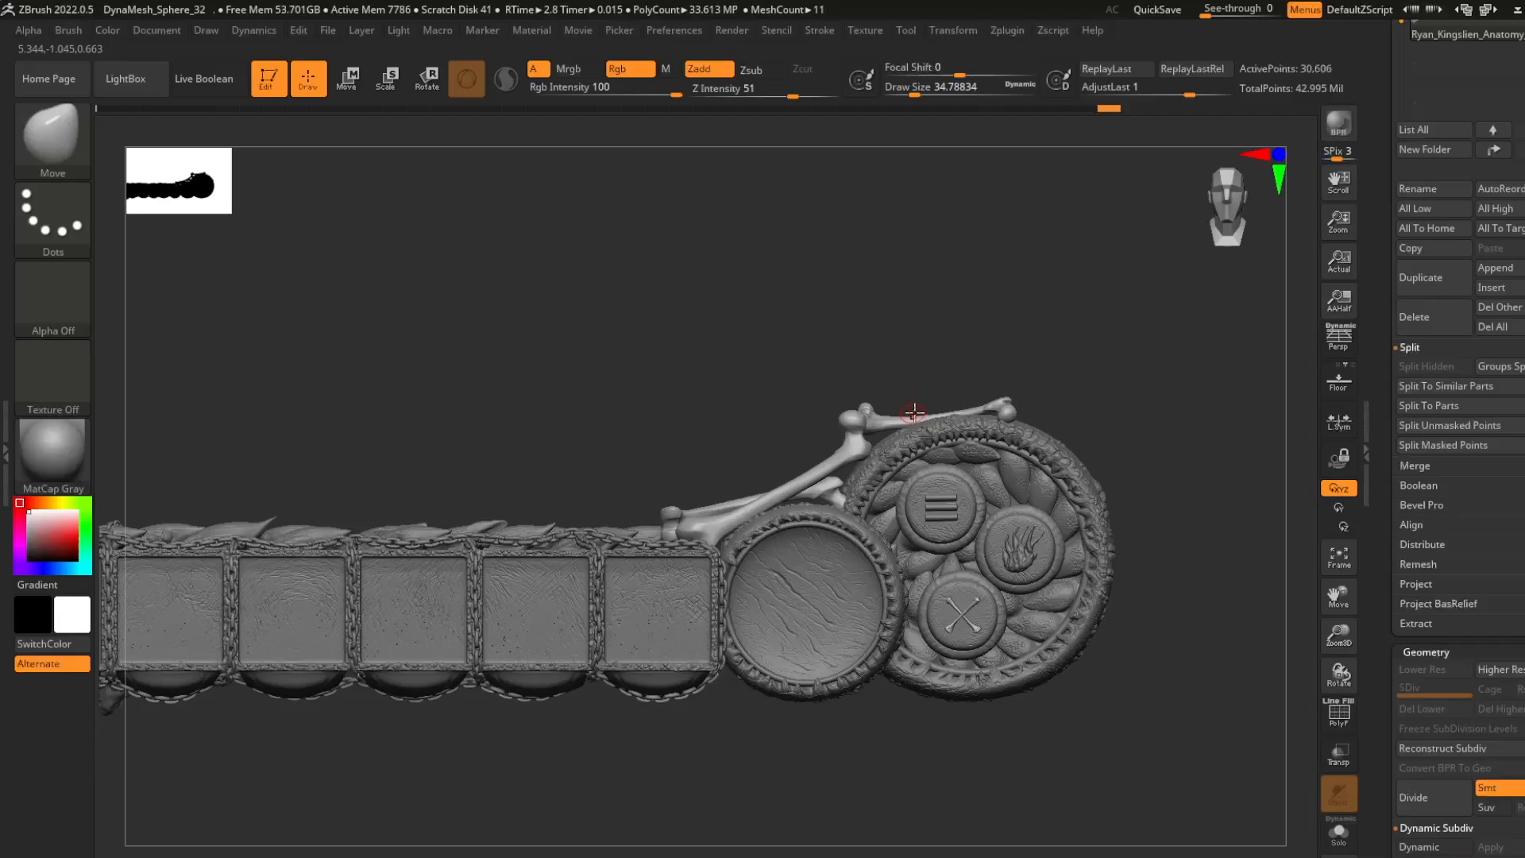
pyautogui.press('r')
pyautogui.scroll(-5, 1458, 476)
pyautogui.scroll(-10, 1446, 442)
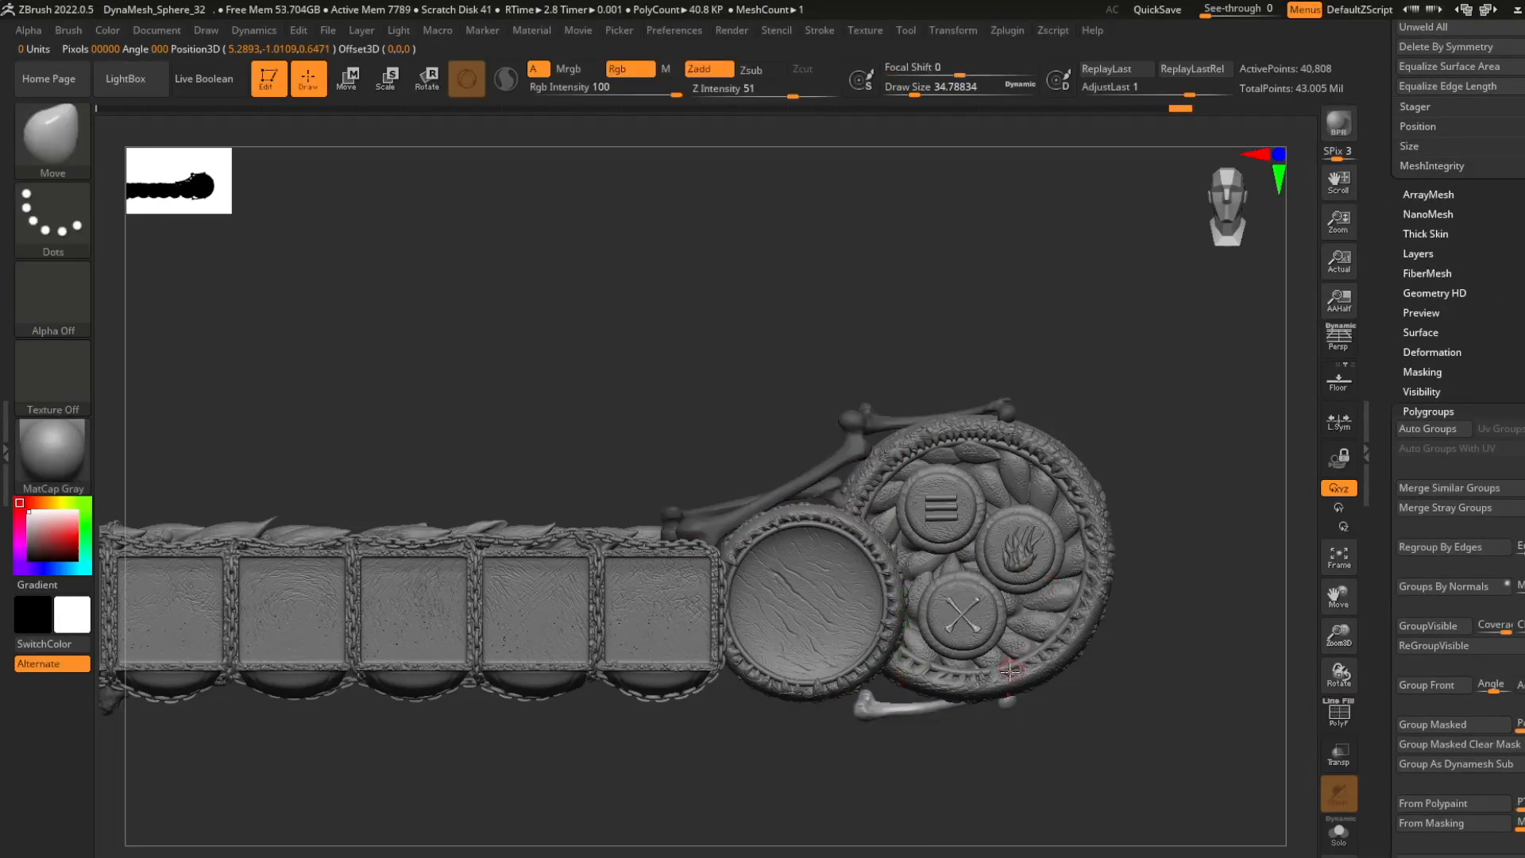
# - Fit a duplicated bone beneath the large ring, moving and scaling it against the lower rim
pyautogui.press('e')
pyautogui.keyDown('alt'); pyautogui.moveTo(1190, 662); pyautogui.dragTo(1163, 516); pyautogui.keyUp('alt')
pyautogui.moveTo(895, 454); pyautogui.dragTo(894, 456)
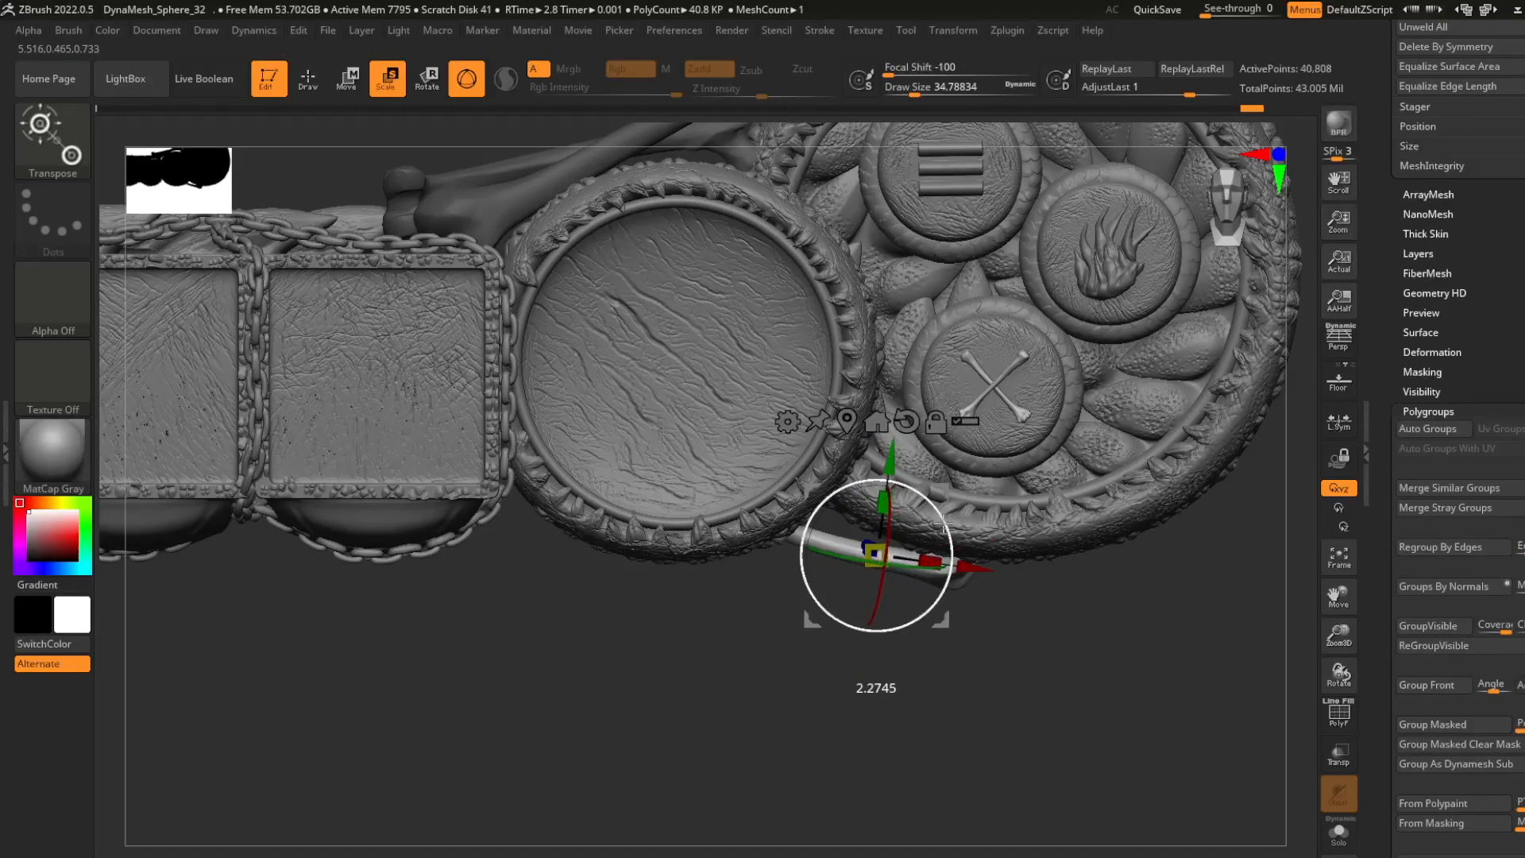
pyautogui.moveTo(945, 528); pyautogui.dragTo(576, 600)
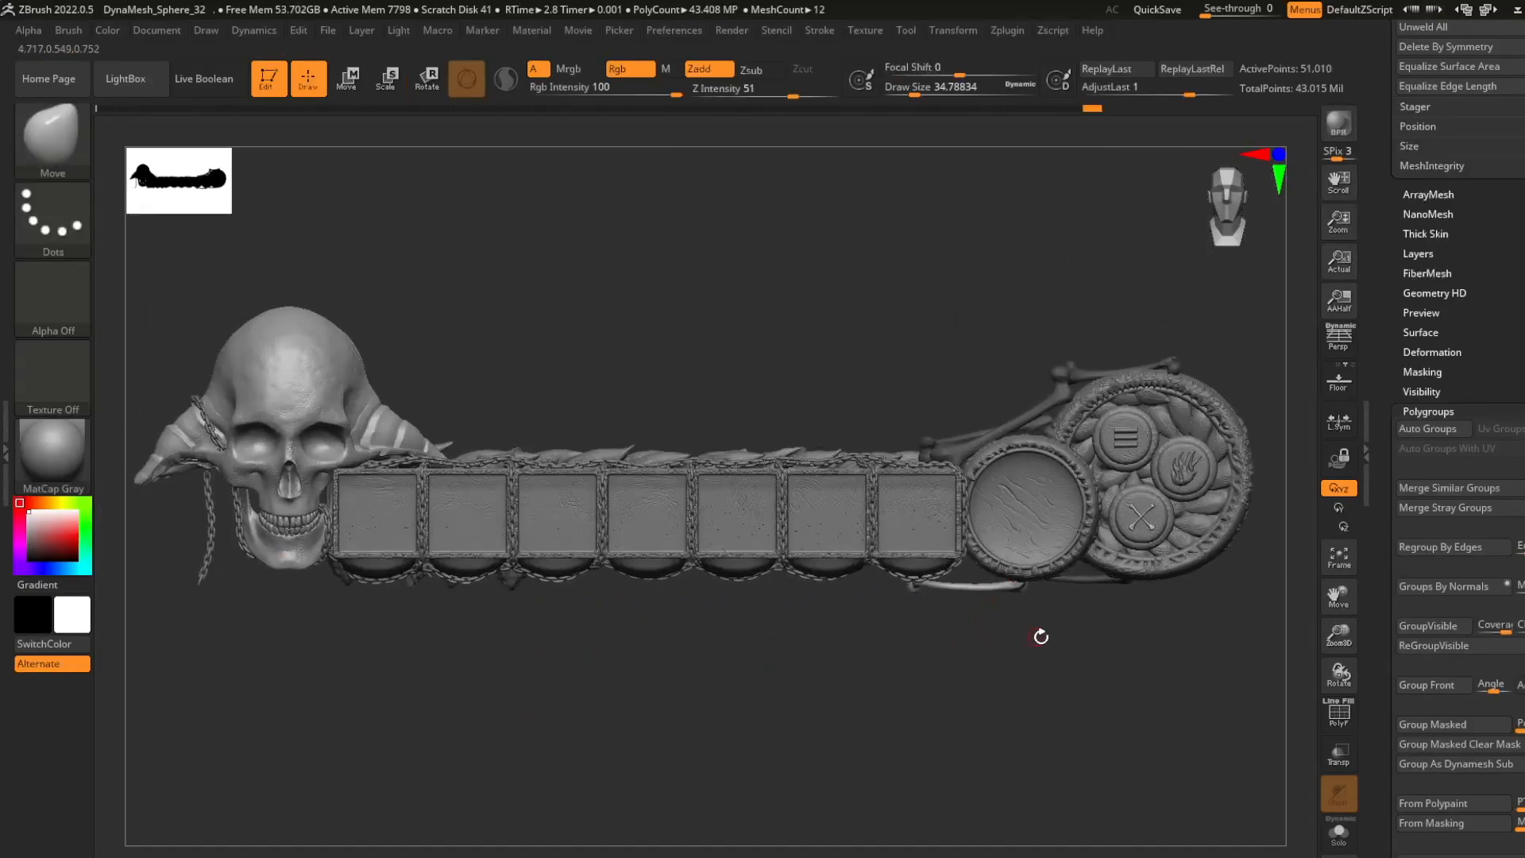
# - Chain more bone copies beneath the round disc and last slots, rotating and scaling each one
pyautogui.press('r')
pyautogui.keyDown('ctrl'); pyautogui.moveTo(1068, 575); pyautogui.dragTo(980, 589); pyautogui.keyUp('ctrl')
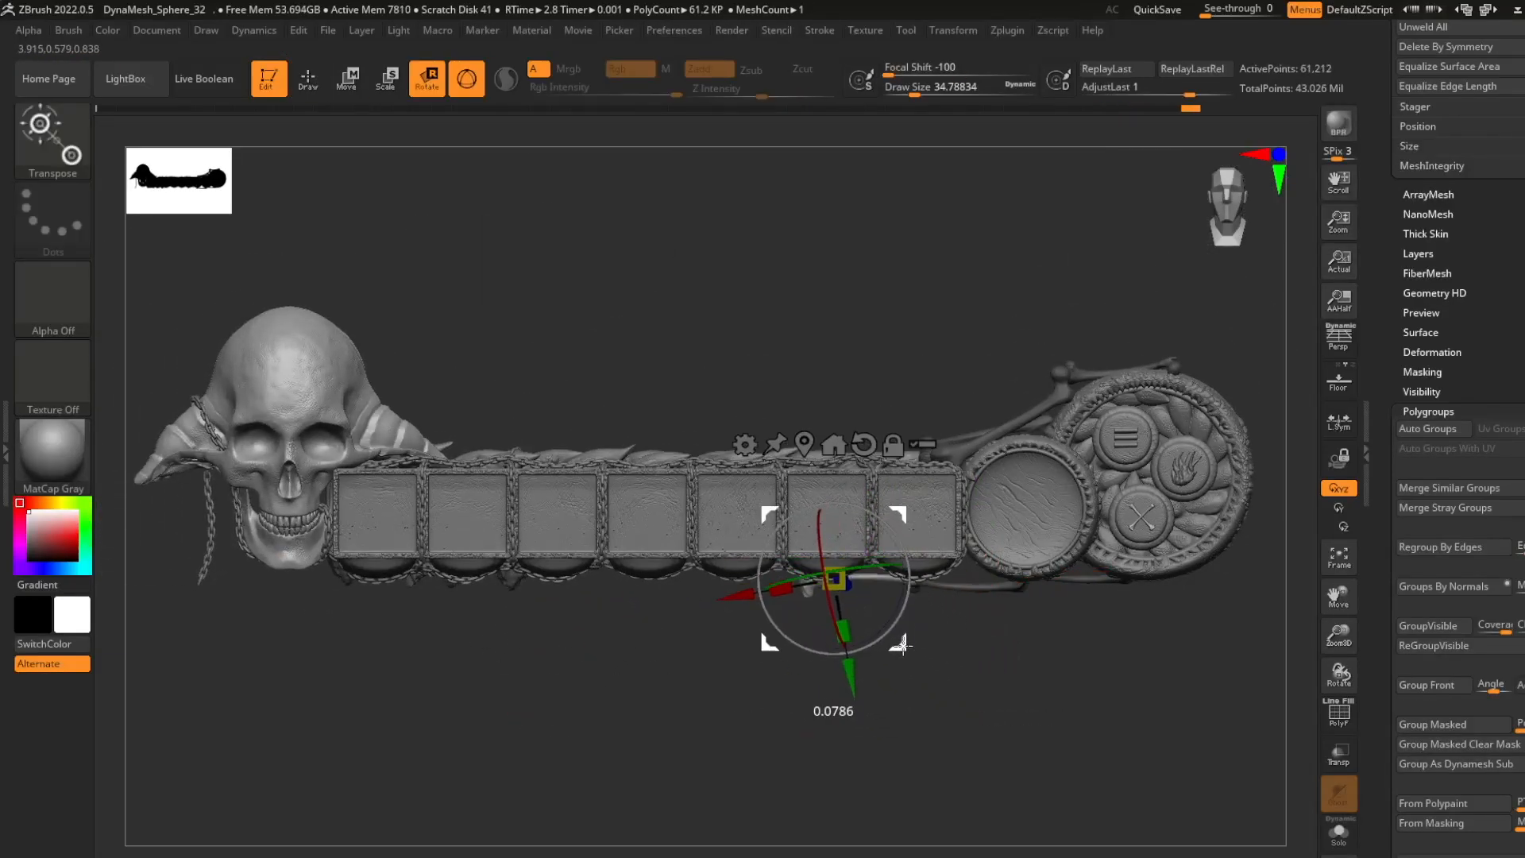
pyautogui.moveTo(904, 648)
pyautogui.keyDown('ctrl'); pyautogui.mouseDown()
pyautogui.moveTo(910, 659)
pyautogui.moveTo(853, 650)
pyautogui.mouseUp(); pyautogui.keyUp('ctrl')
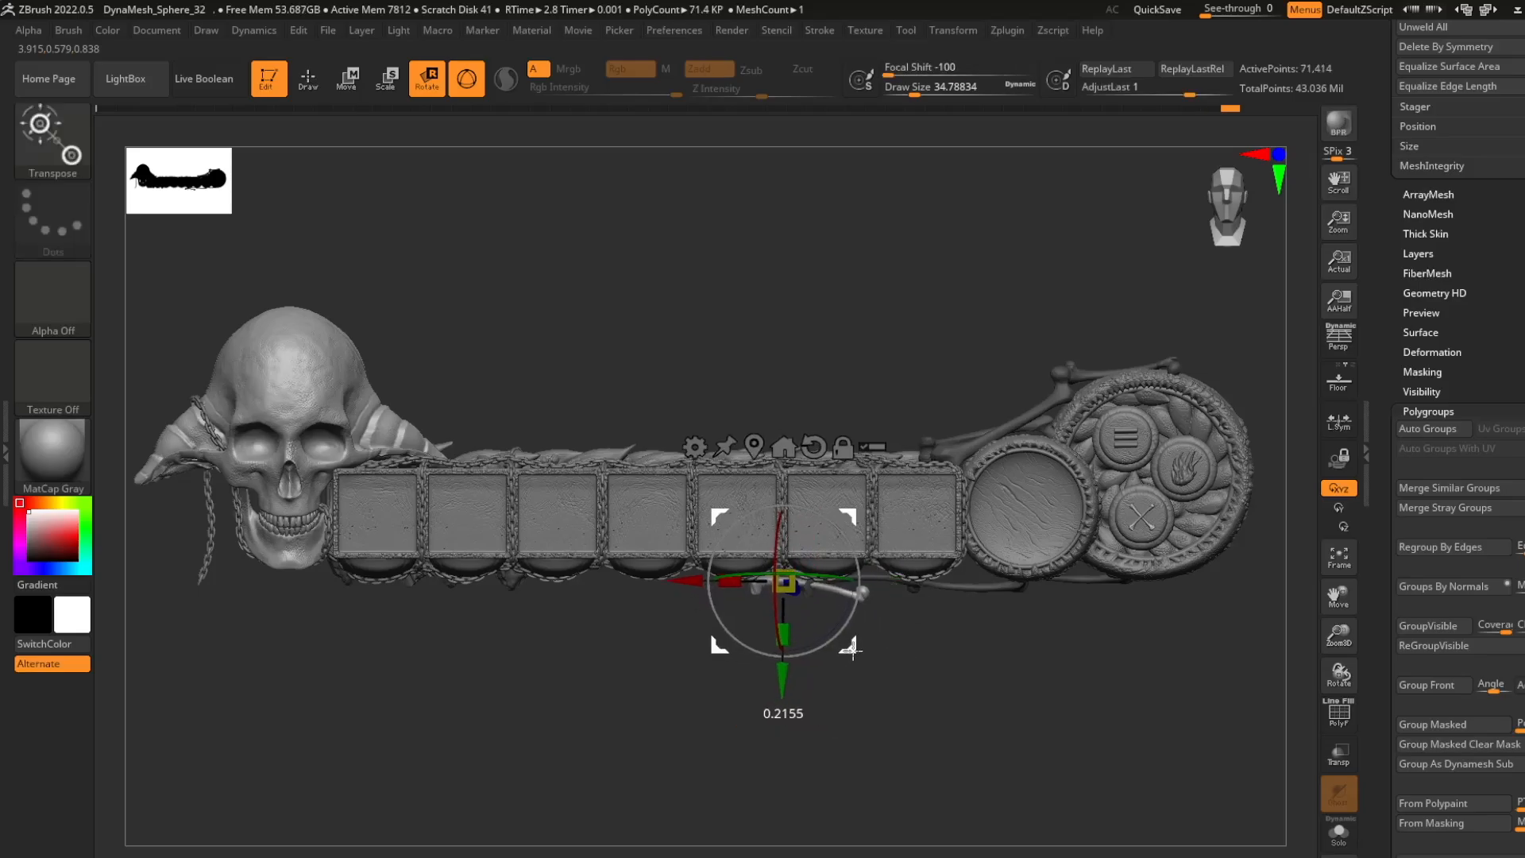
pyautogui.keyDown('ctrl'); pyautogui.moveTo(897, 634); pyautogui.dragTo(850, 560, button='right'); pyautogui.keyUp('ctrl')
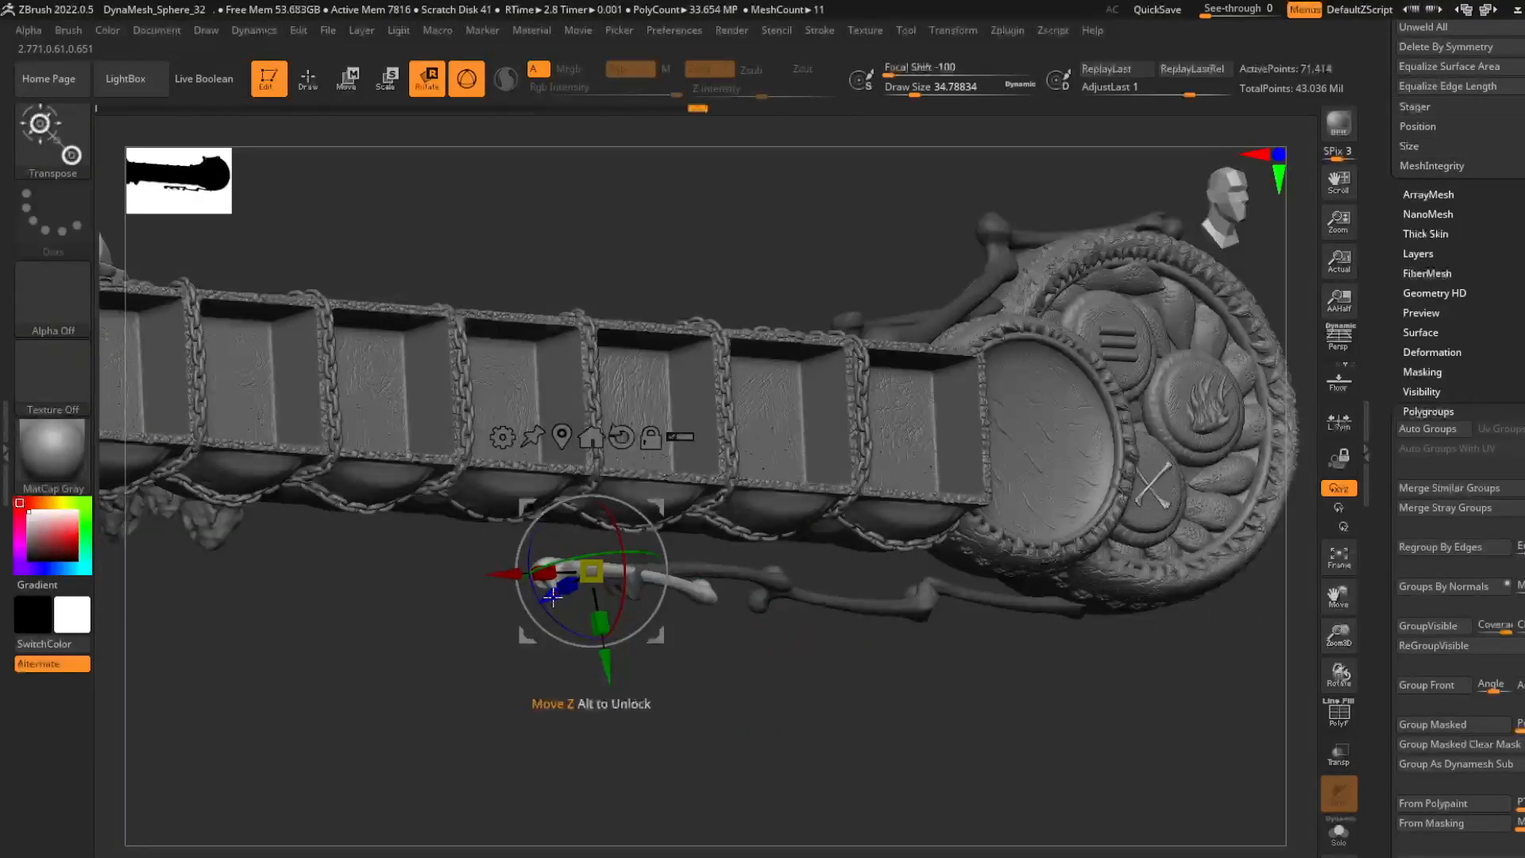
# - Auto-group the bones and shift the lower copies in depth to sit against the bar's underside
pyautogui.moveTo(559, 587); pyautogui.dragTo(619, 549)
pyautogui.moveTo(755, 635); pyautogui.dragTo(795, 631, button='right')
pyautogui.click(1450, 431)
pyautogui.keyDown('ctrl'); pyautogui.click(829, 681); pyautogui.keyUp('ctrl')
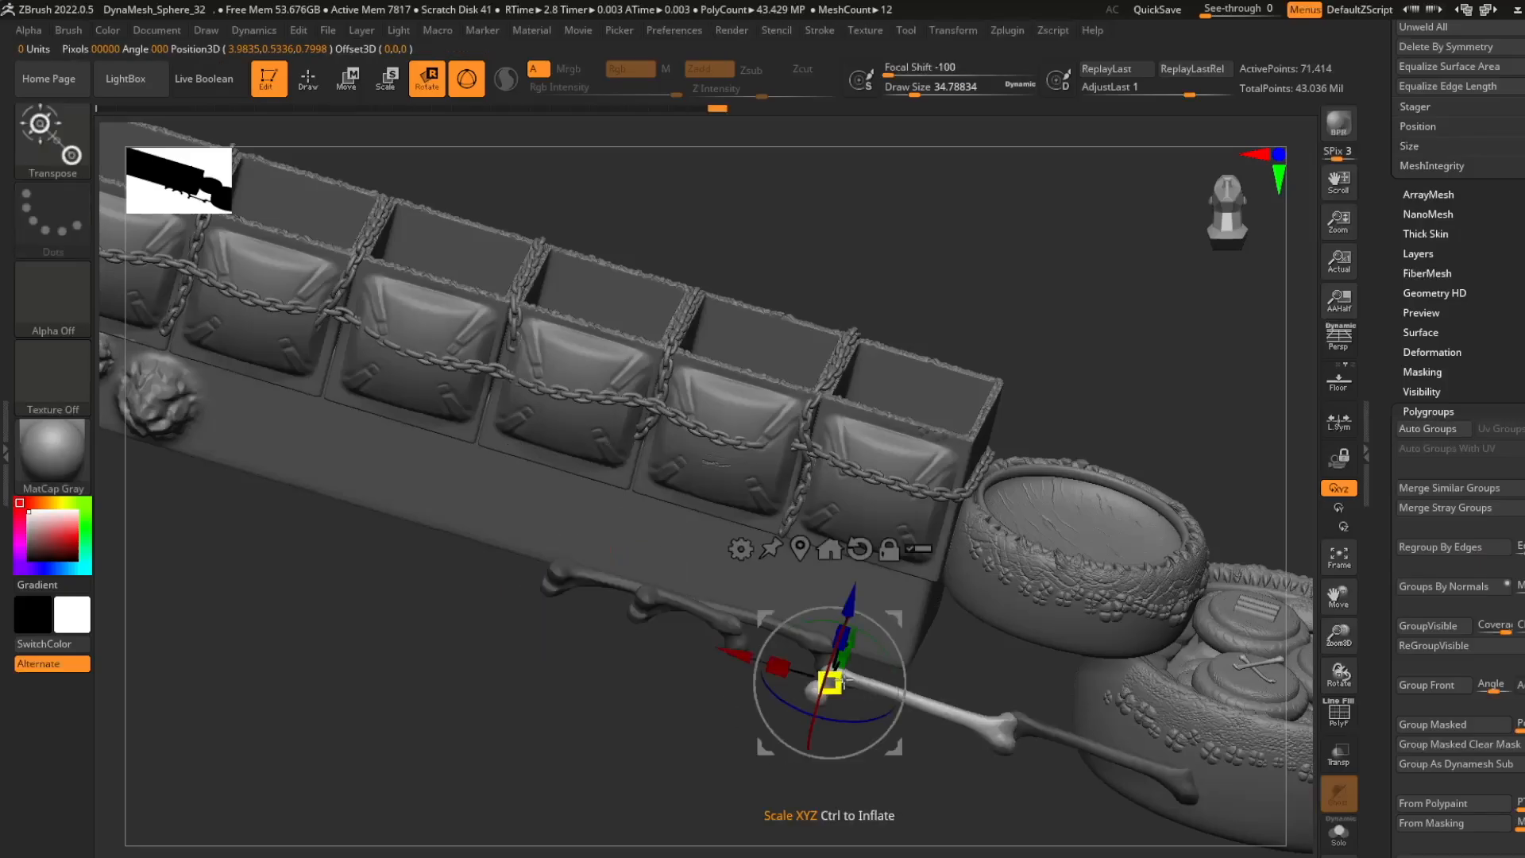
pyautogui.keyDown('ctrl'); pyautogui.click(1067, 734); pyautogui.keyUp('ctrl')
pyautogui.keyDown('ctrl'); pyautogui.click(867, 687); pyautogui.keyUp('ctrl')
pyautogui.keyDown('shift'); pyautogui.moveTo(665, 726); pyautogui.dragTo(893, 705, button='right'); pyautogui.keyUp('shift')
pyautogui.keyDown('ctrl'); pyautogui.moveTo(892, 704); pyautogui.dragTo(937, 727); pyautogui.keyUp('ctrl')
pyautogui.keyDown('ctrl'); pyautogui.moveTo(1216, 760); pyautogui.dragTo(367, 477); pyautogui.keyUp('ctrl')
# - Adjust the position and angle of the lower bones so their ends meet under the last slots
pyautogui.keyDown('ctrl'); pyautogui.click(683, 675); pyautogui.keyUp('ctrl')
pyautogui.moveTo(876, 652); pyautogui.dragTo(892, 648)
pyautogui.moveTo(906, 656); pyautogui.dragTo(862, 521, button='right')
pyautogui.moveTo(814, 476); pyautogui.dragTo(821, 399)
pyautogui.keyDown('shift'); pyautogui.moveTo(964, 334); pyautogui.dragTo(949, 584, button='right'); pyautogui.keyUp('shift')
# - Isolate the lower chain's end bone farthest from the ring and move it in depth beneath the slots
pyautogui.press('q')
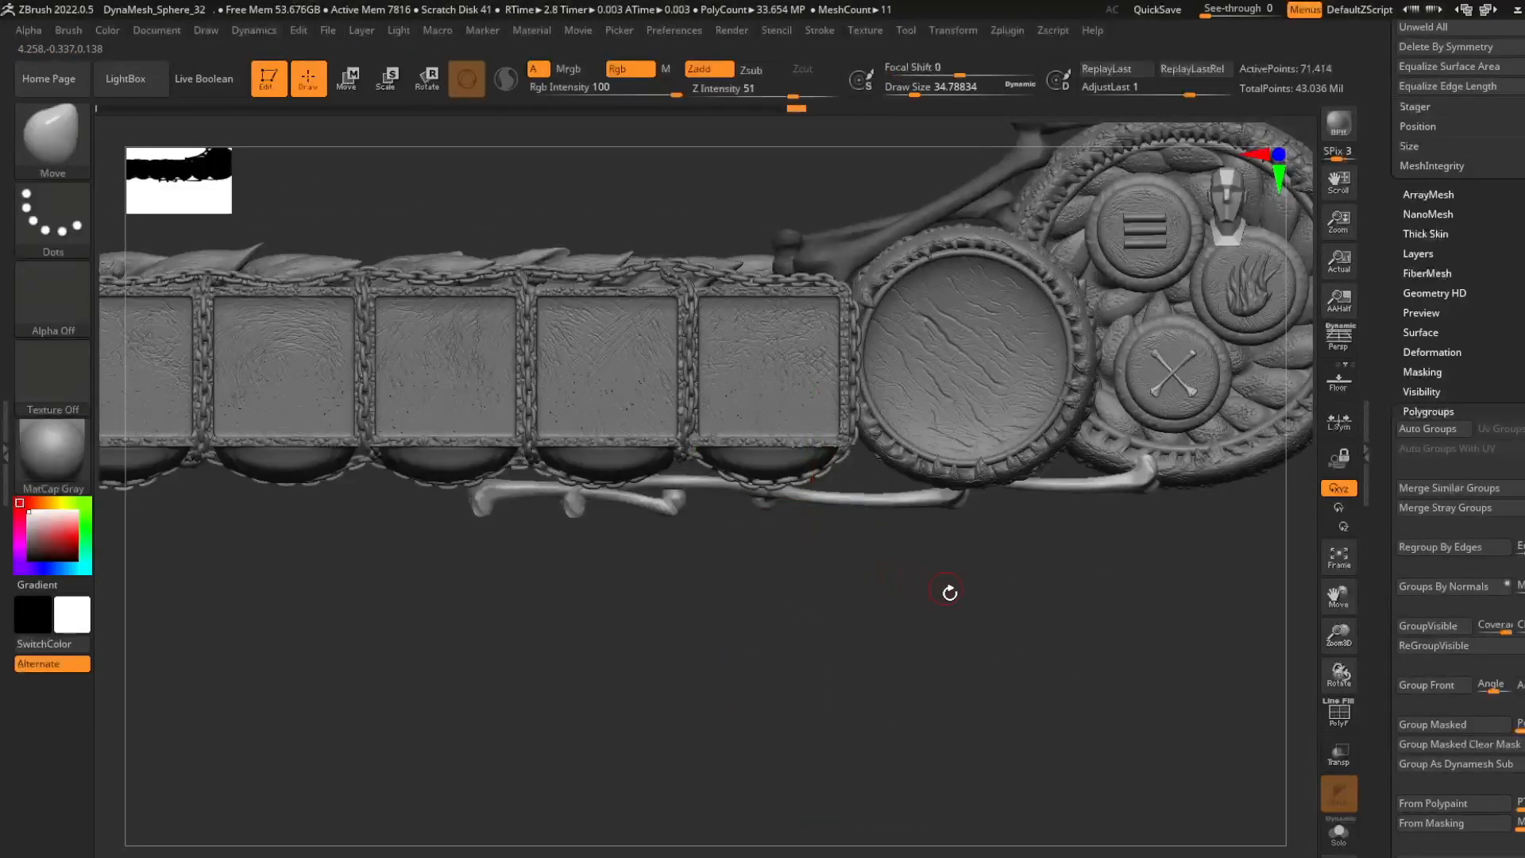
pyautogui.press('r')
pyautogui.keyDown('ctrl'); pyautogui.click(510, 488); pyautogui.keyUp('ctrl')
pyautogui.moveTo(616, 586); pyautogui.dragTo(600, 477, button='right')
pyautogui.keyDown('alt'); pyautogui.click(541, 351); pyautogui.keyUp('alt')
pyautogui.moveTo(511, 419); pyautogui.dragTo(511, 401)
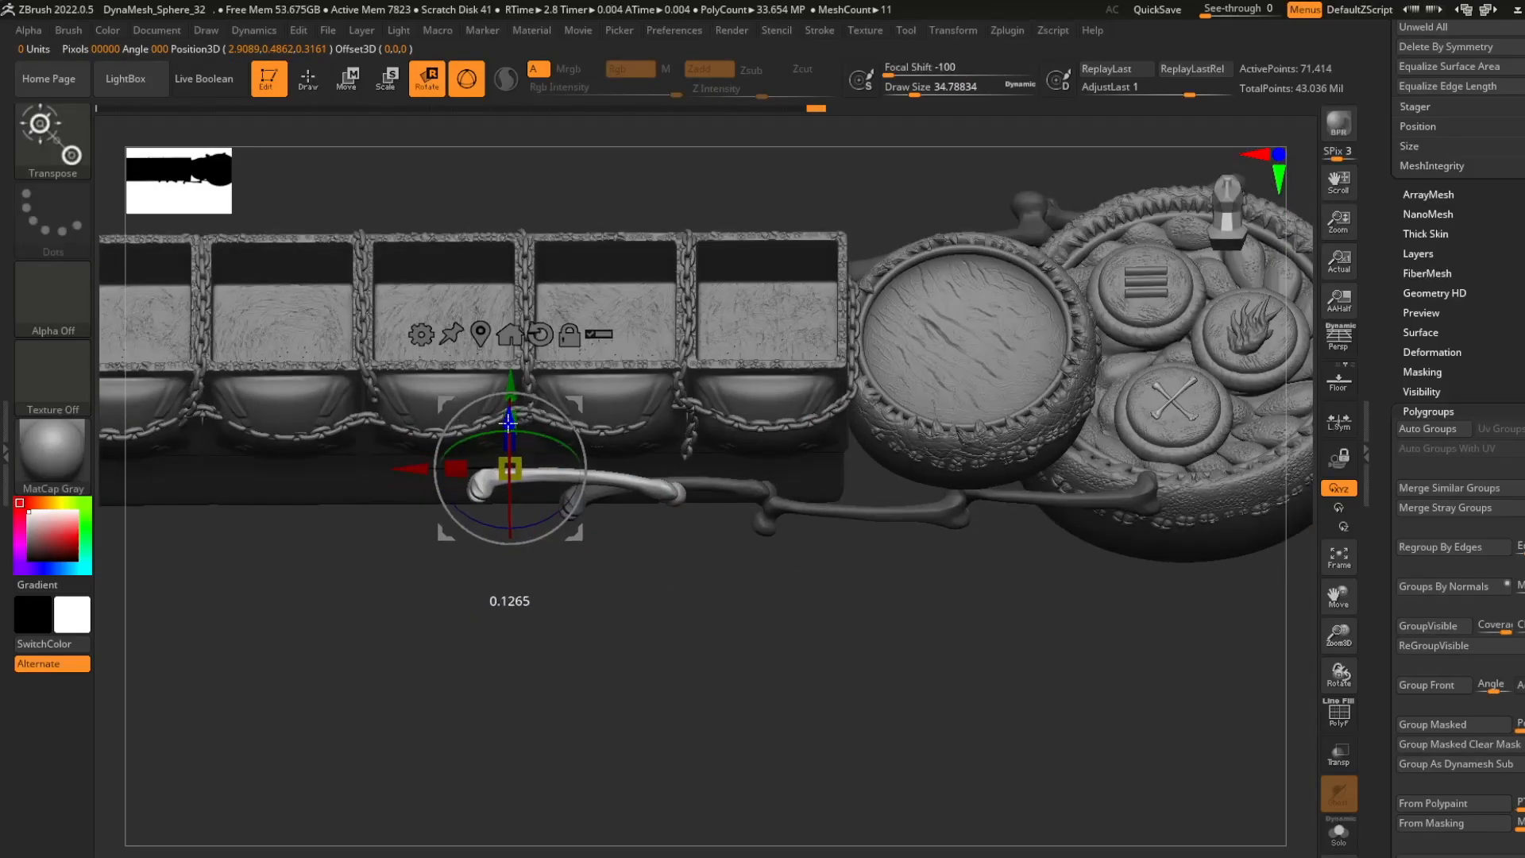
pyautogui.keyDown('shift'); pyautogui.moveTo(616, 349); pyautogui.dragTo(608, 509, button='right'); pyautogui.keyUp('shift')
# - Copy a bone to the gap between the round disc and large ring, rotating and moving it into place
pyautogui.moveTo(580, 494); pyautogui.dragTo(1019, 522)
pyautogui.moveTo(1028, 455); pyautogui.dragTo(1023, 484)
pyautogui.moveTo(1019, 521); pyautogui.dragTo(1101, 499)
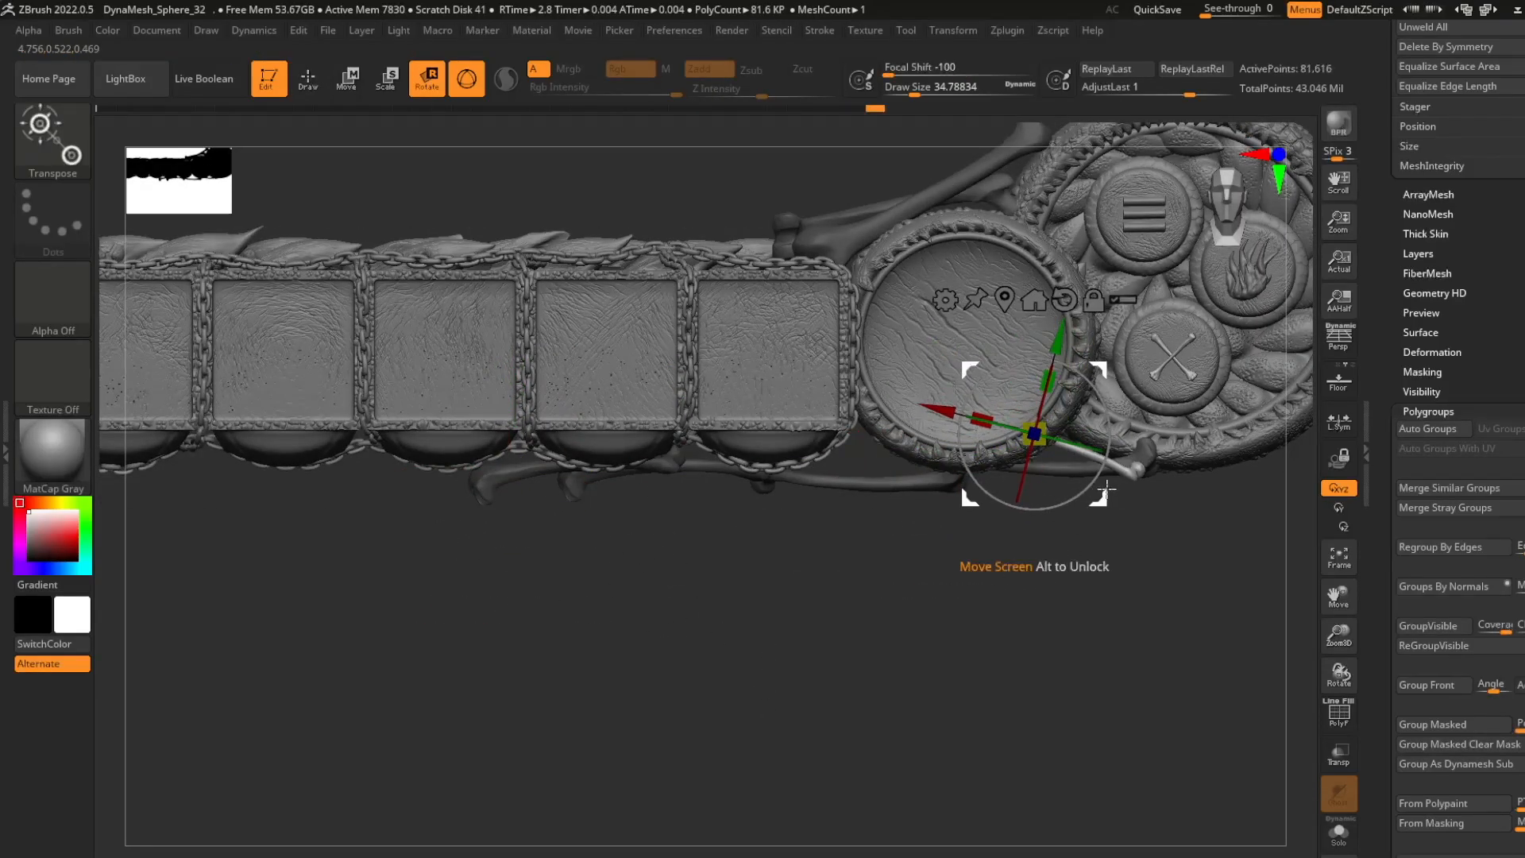
pyautogui.moveTo(1112, 584); pyautogui.dragTo(1092, 460, button='right')
pyautogui.moveTo(1043, 357); pyautogui.dragTo(1037, 399)
pyautogui.keyDown('shift'); pyautogui.moveTo(1088, 429); pyautogui.dragTo(1100, 569, button='right'); pyautogui.keyUp('shift')
# - Place another bone copy beneath the round disc, rotating it about 93 degrees and adjusting its size and depth
pyautogui.keyDown('ctrl'); pyautogui.moveTo(1098, 536); pyautogui.dragTo(933, 566); pyautogui.keyUp('ctrl')
pyautogui.moveTo(940, 524); pyautogui.dragTo(888, 414)
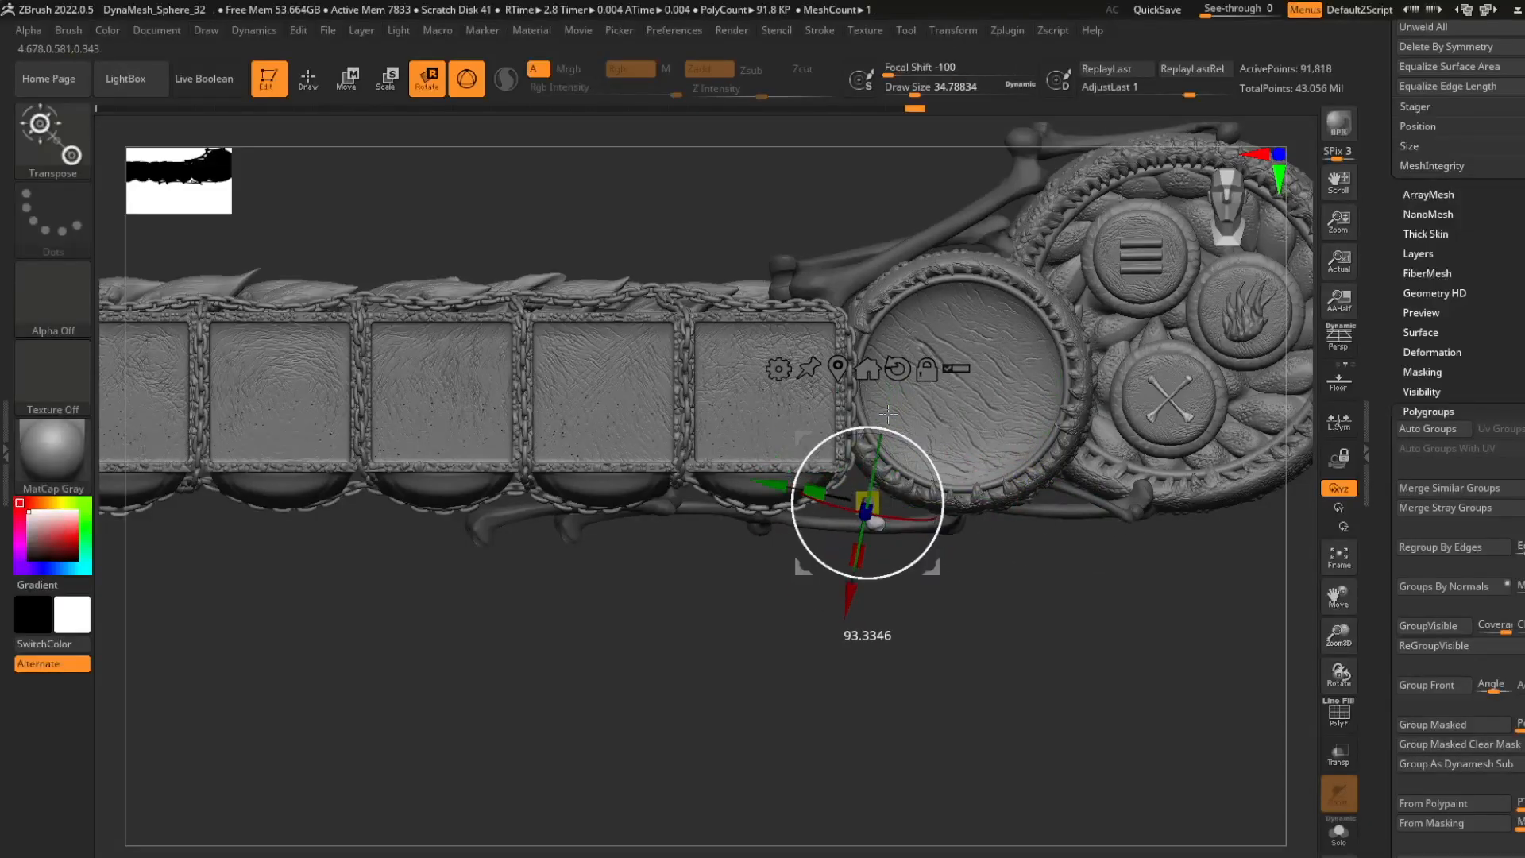
pyautogui.moveTo(935, 574); pyautogui.dragTo(967, 584)
pyautogui.moveTo(982, 592)
pyautogui.mouseDown(button='right')
pyautogui.moveTo(969, 477)
pyautogui.moveTo(981, 595)
pyautogui.mouseUp(button='right')
pyautogui.moveTo(950, 569); pyautogui.dragTo(959, 560)
pyautogui.keyDown('shift'); pyautogui.moveTo(993, 592); pyautogui.dragTo(1003, 655, button='right'); pyautogui.keyUp('shift')
pyautogui.keyDown('ctrl'); pyautogui.moveTo(967, 572); pyautogui.dragTo(966, 586); pyautogui.keyUp('ctrl')
pyautogui.moveTo(960, 572); pyautogui.dragTo(871, 580)
pyautogui.moveTo(866, 556); pyautogui.dragTo(819, 588)
pyautogui.moveTo(871, 580); pyautogui.dragTo(1180, 543)
pyautogui.keyDown('alt'); pyautogui.moveTo(1272, 523); pyautogui.dragTo(952, 559, button='right'); pyautogui.keyUp('alt')
# - Add a further bone copy under the round disc and adjust its depth among the surrounding bones
pyautogui.press('q')
pyautogui.press('r')
pyautogui.moveTo(793, 515); pyautogui.dragTo(803, 520)
pyautogui.press('q')
pyautogui.moveTo(909, 609); pyautogui.dragTo(858, 517, button='right')
pyautogui.press('r')
pyautogui.moveTo(786, 512); pyautogui.dragTo(775, 520)
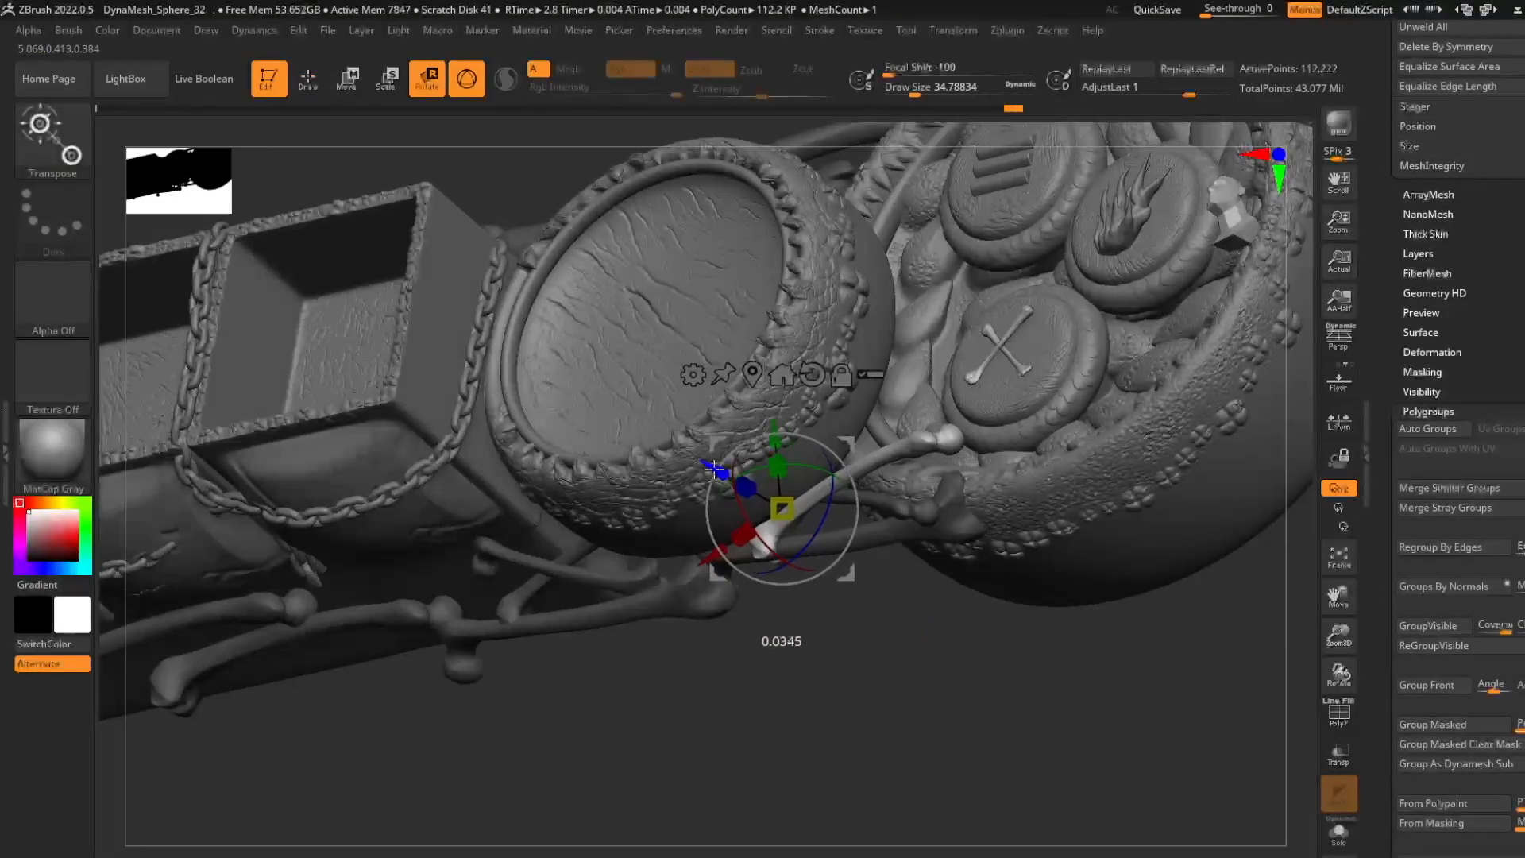
pyautogui.press('q')
pyautogui.keyDown('shift'); pyautogui.moveTo(893, 618); pyautogui.dragTo(997, 421, button='right'); pyautogui.keyUp('shift')
pyautogui.keyDown('ctrl'); pyautogui.moveTo(998, 421); pyautogui.dragTo(881, 425, button='right'); pyautogui.keyUp('ctrl')
# - Switch to the skeleton model, show its polygroups and hide the skull, jaw and teeth
pyautogui.moveTo(1519, 318); pyautogui.dragTo(1522, 554)
pyautogui.moveTo(1519, 199); pyautogui.dragTo(1519, 818)
pyautogui.moveTo(1518, 278); pyautogui.dragTo(1518, 504)
pyautogui.click(1436, 308)
pyautogui.click(1462, 454)
pyautogui.moveTo(318, 341); pyautogui.dragTo(568, 374, button='right')
pyautogui.keyDown('ctrl'); pyautogui.moveTo(568, 373); pyautogui.dragTo(624, 636, button='right'); pyautogui.keyUp('ctrl')
pyautogui.hotkey('shift', 'f')
pyautogui.keyDown('ctrl'); pyautogui.keyDown('shift'); pyautogui.click(515, 346); pyautogui.keyUp('shift'); pyautogui.keyUp('ctrl')
pyautogui.keyDown('ctrl'); pyautogui.keyDown('shift'); pyautogui.click(514, 347); pyautogui.keyUp('shift'); pyautogui.keyUp('ctrl')
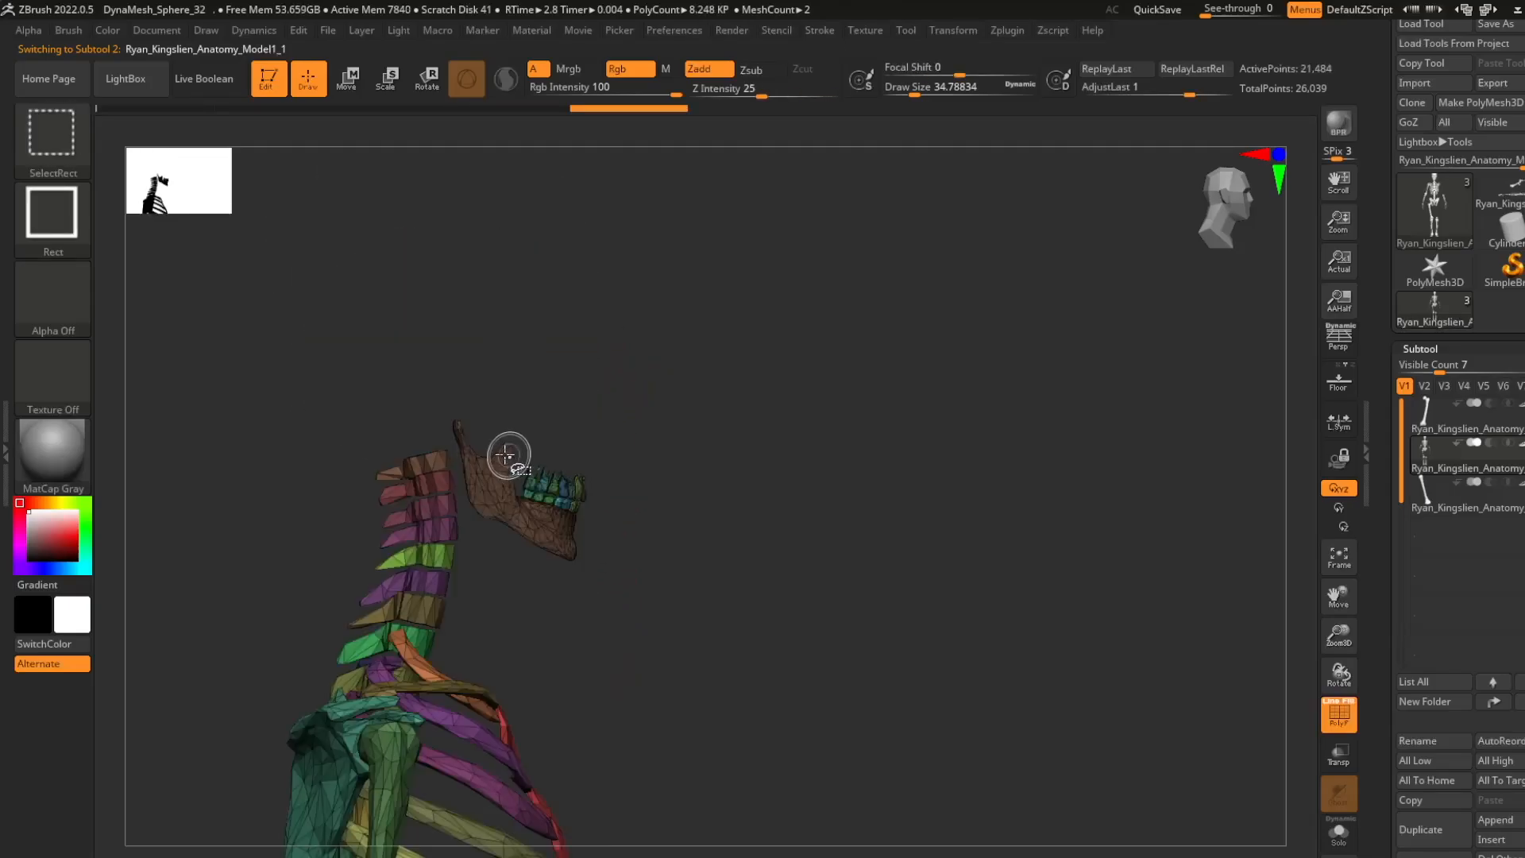
pyautogui.keyDown('ctrl'); pyautogui.keyDown('alt'); pyautogui.keyDown('shift'); pyautogui.moveTo(456, 416); pyautogui.dragTo(616, 568); pyautogui.keyUp('shift'); pyautogui.keyUp('alt'); pyautogui.keyUp('ctrl')
# - Split the hidden skull parts into a separate subtool, select it and turn off the polygroup display
pyautogui.moveTo(1516, 720); pyautogui.dragTo(1516, 282)
pyautogui.click(1459, 483)
pyautogui.keyDown('alt'); pyautogui.click(517, 342); pyautogui.keyUp('alt')
pyautogui.keyDown('shift'); pyautogui.moveTo(1172, 461); pyautogui.dragTo(1053, 458, button='right'); pyautogui.keyUp('shift')
pyautogui.hotkey('shift', 'f')
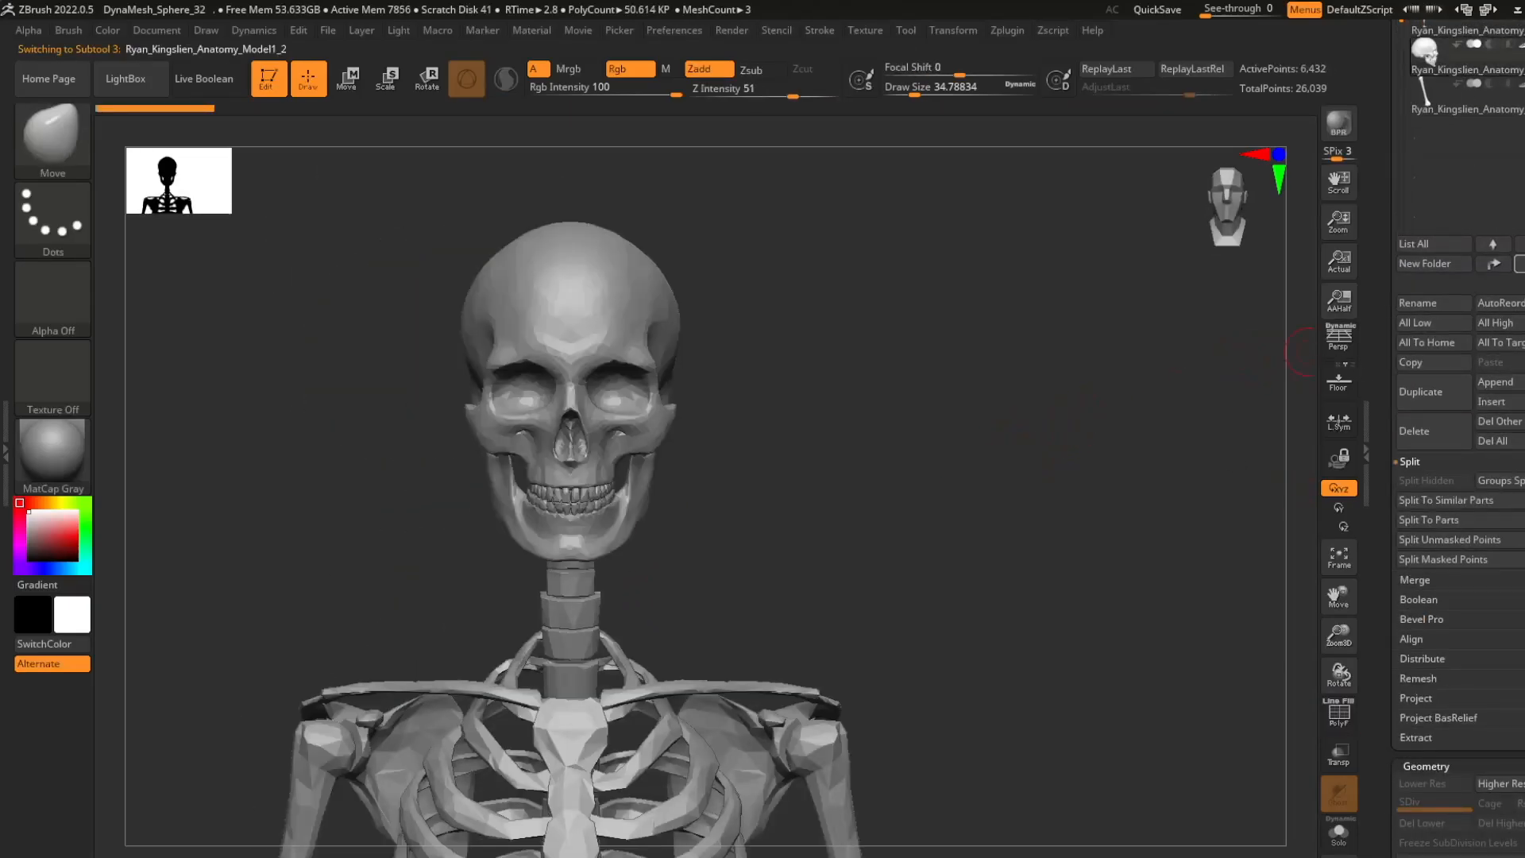
# - Return to the HUD bar model, insert the separated skull as a subtool and select it
pyautogui.moveTo(1519, 263); pyautogui.dragTo(1519, 734)
pyautogui.click(1499, 239)
pyautogui.click(1496, 851)
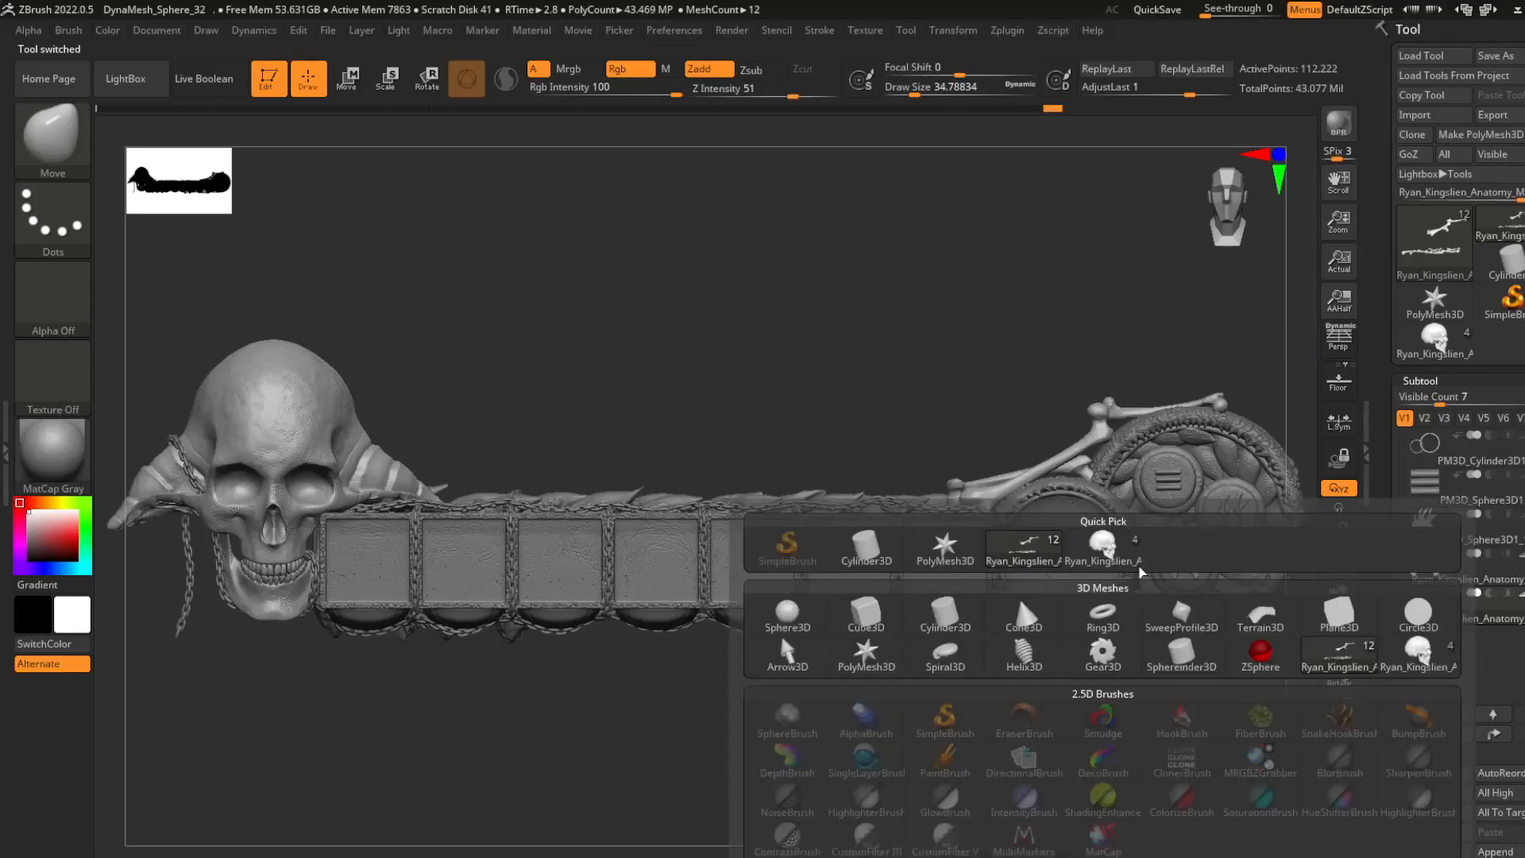
pyautogui.click(1109, 552)
pyautogui.click(1460, 645)
# - Scale the inserted skull down to a small ornament and position it above the HUD bar near the round dials
pyautogui.keyDown('alt'); pyautogui.moveTo(985, 501); pyautogui.dragTo(826, 504, button='right'); pyautogui.keyUp('alt')
pyautogui.press('f')
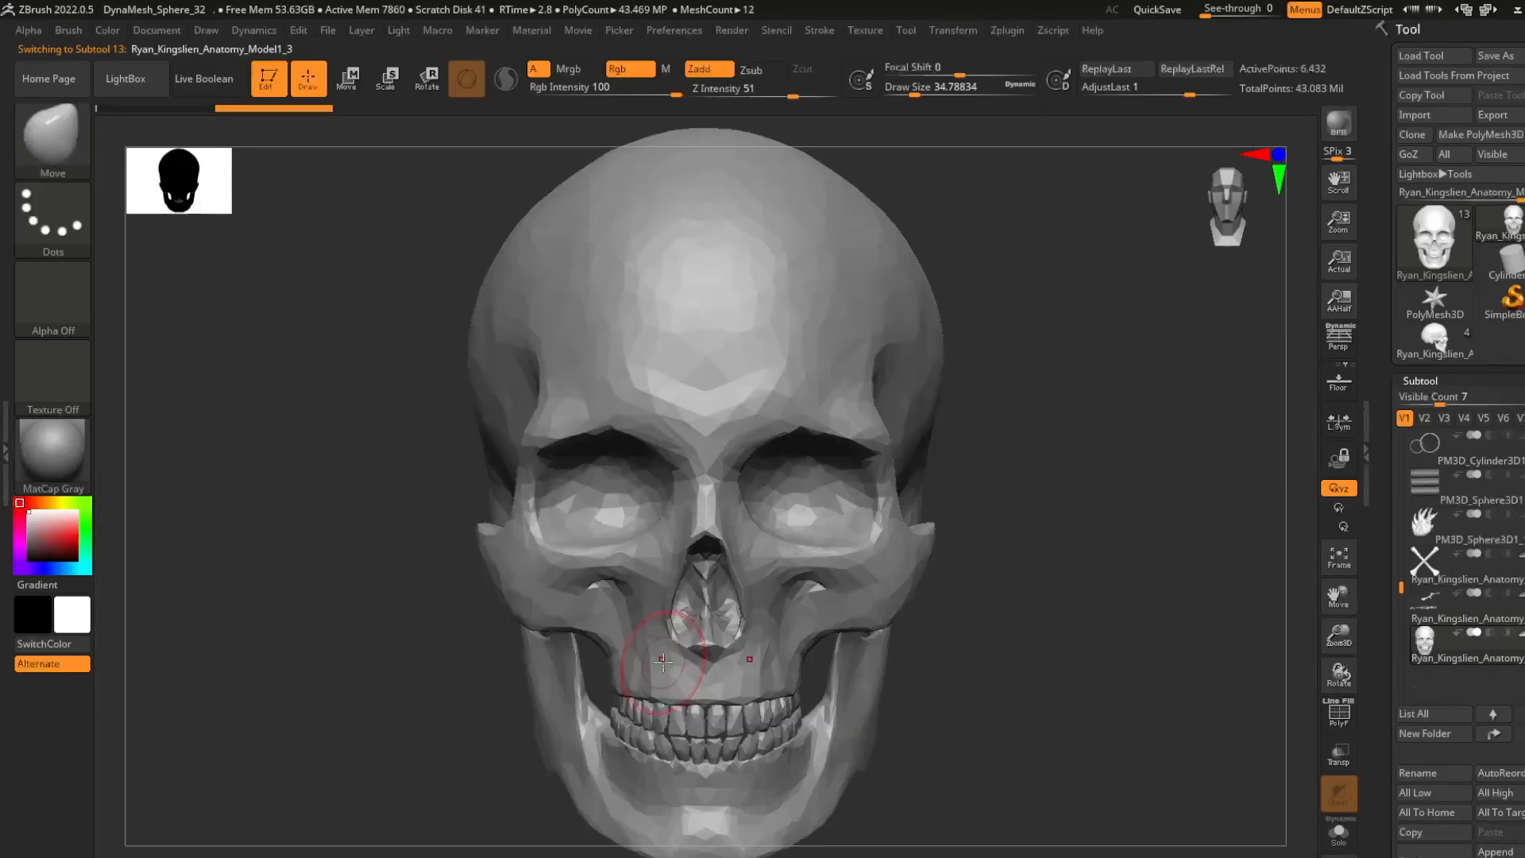
pyautogui.press('f')
pyautogui.press('r')
pyautogui.moveTo(481, 296); pyautogui.dragTo(1009, 584)
pyautogui.keyDown('alt'); pyautogui.moveTo(1009, 584); pyautogui.dragTo(786, 572, button='right'); pyautogui.keyUp('alt')
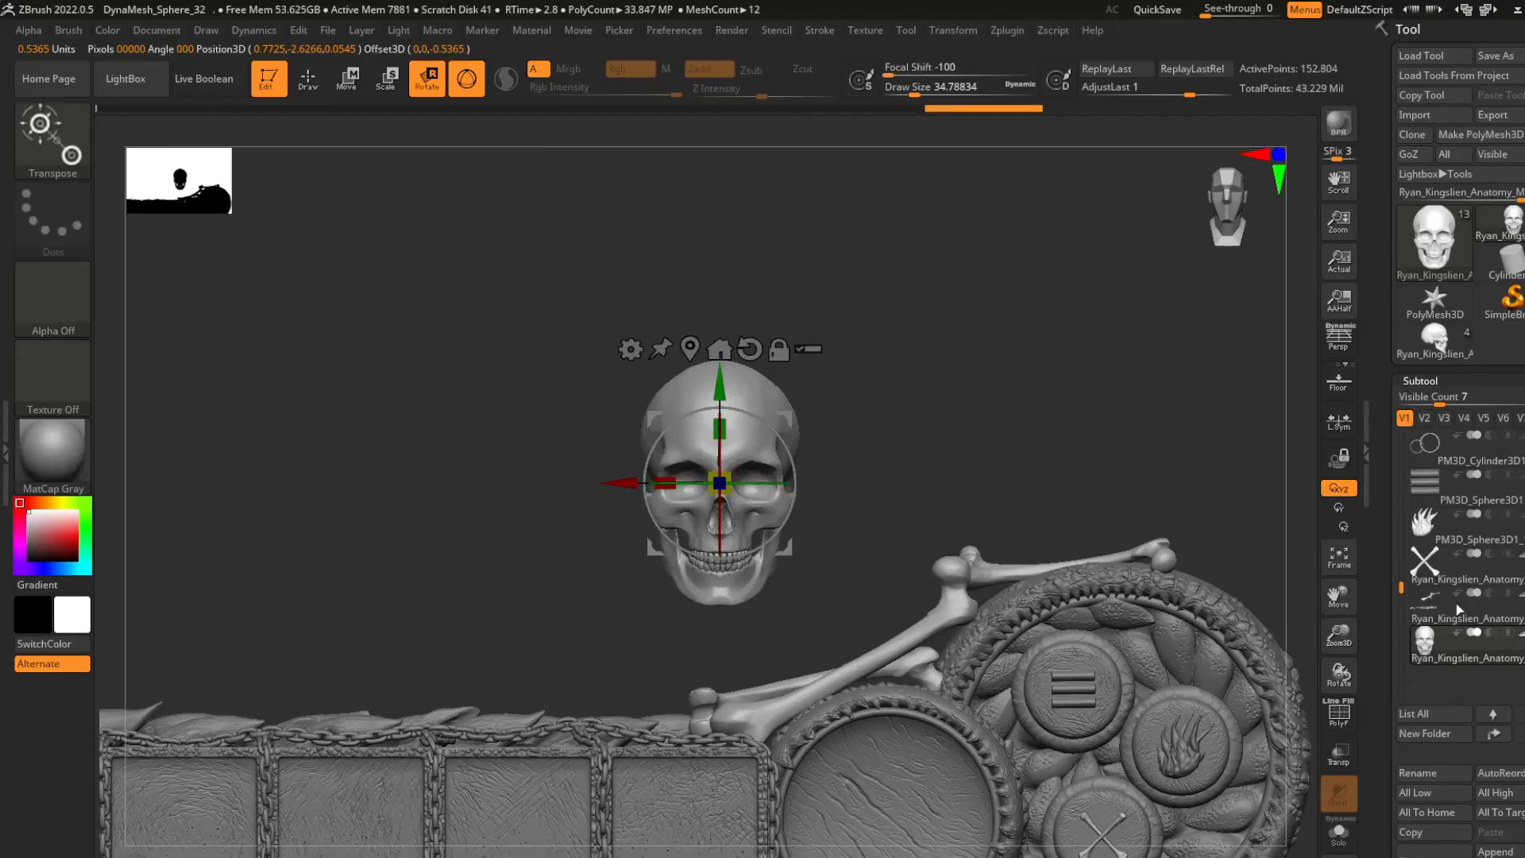
# - Seat the small skull on the upper rim of the smaller round dial and separate the lower jaw from it
pyautogui.scroll(-10, 1458, 610)
pyautogui.keyDown('ctrl'); pyautogui.moveTo(854, 535); pyautogui.dragTo(862, 675, button='right'); pyautogui.keyUp('ctrl')
pyautogui.moveTo(720, 483); pyautogui.dragTo(720, 636)
pyautogui.keyDown('ctrl'); pyautogui.moveTo(909, 507); pyautogui.dragTo(898, 381, button='right'); pyautogui.keyUp('ctrl')
pyautogui.moveTo(791, 561); pyautogui.dragTo(882, 633)
pyautogui.moveTo(812, 556); pyautogui.dragTo(913, 557, button='right')
pyautogui.moveTo(886, 559); pyautogui.dragTo(876, 558)
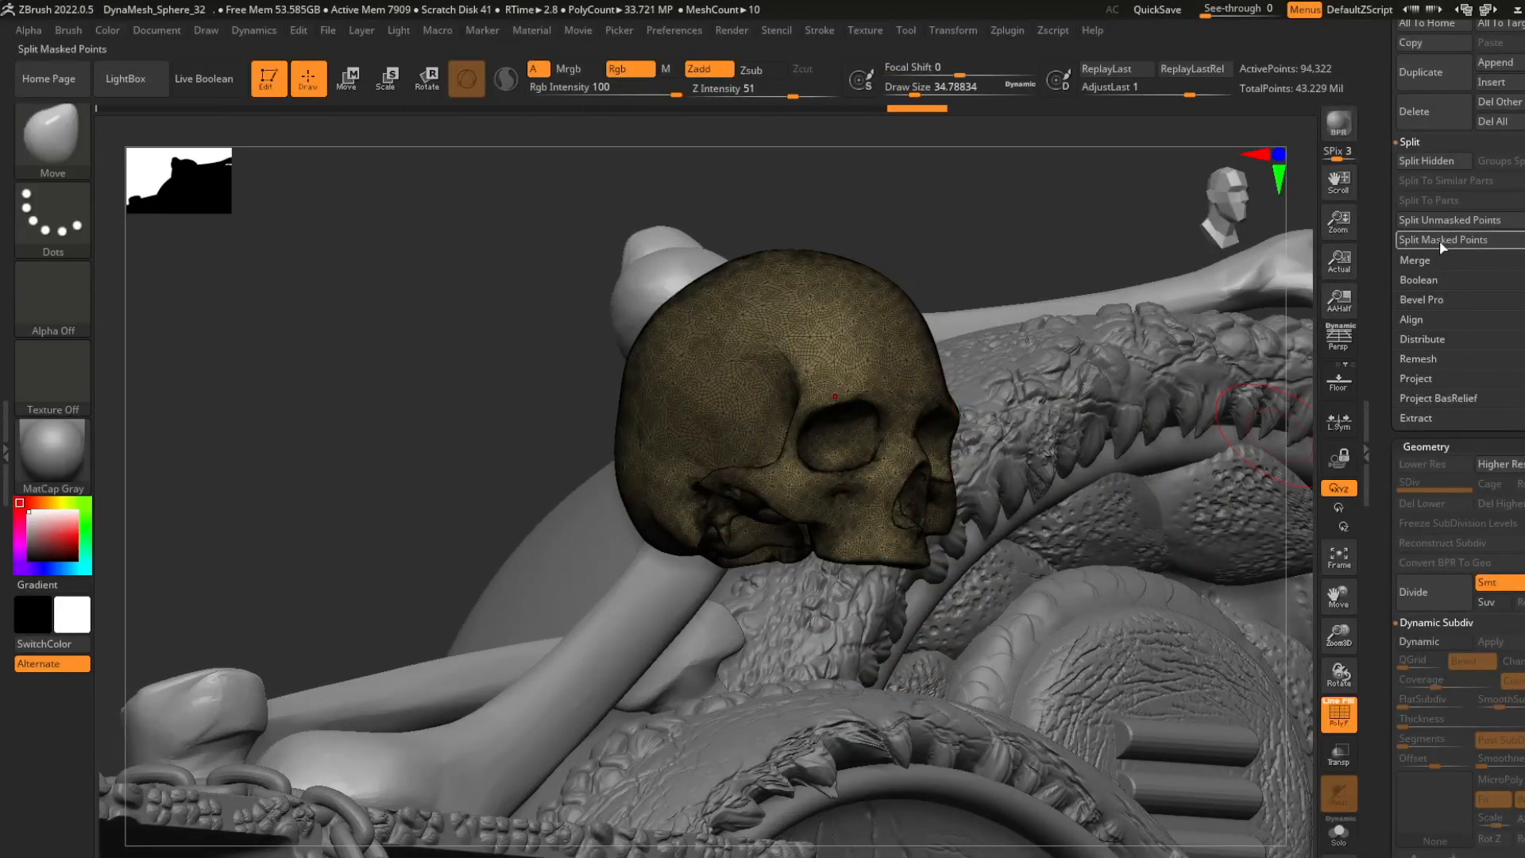
# - Add a copy of the jawless skull beside the first one and tilt it about 17° along the dial's rim
pyautogui.scroll(-8, 1455, 406)
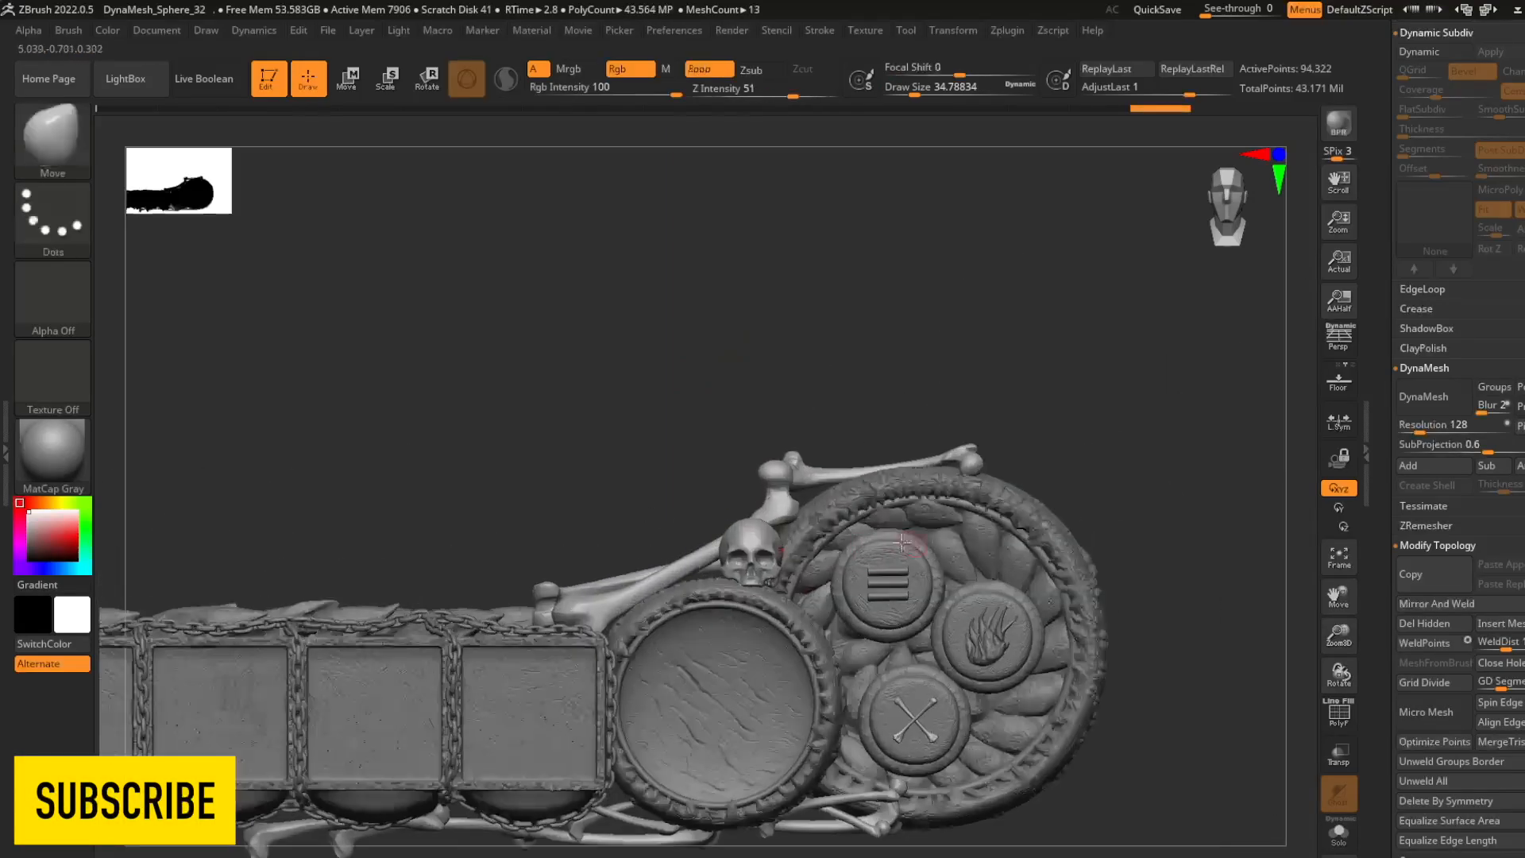
pyautogui.press('r')
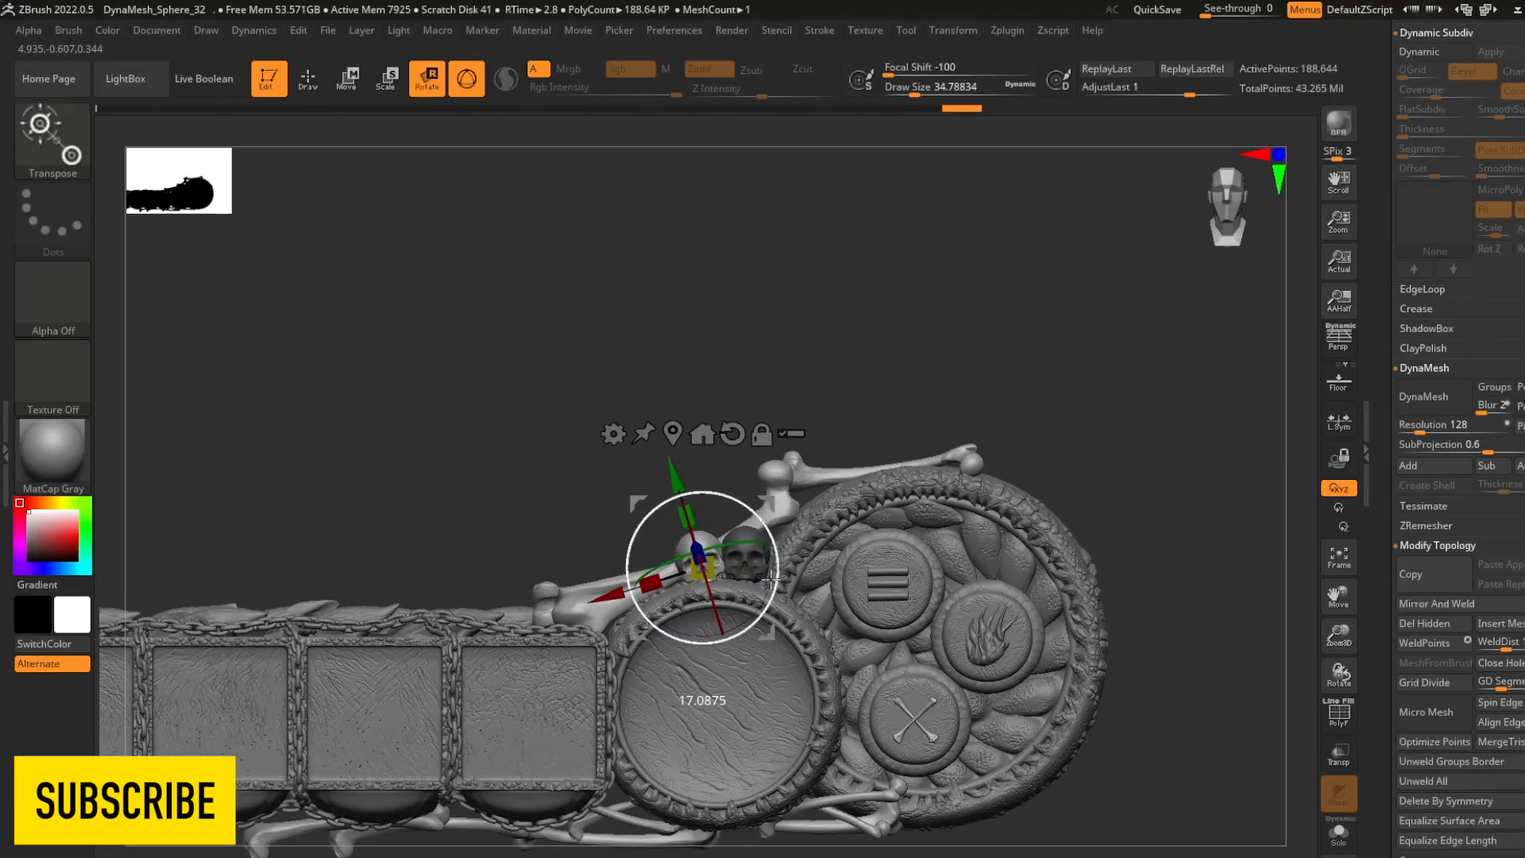
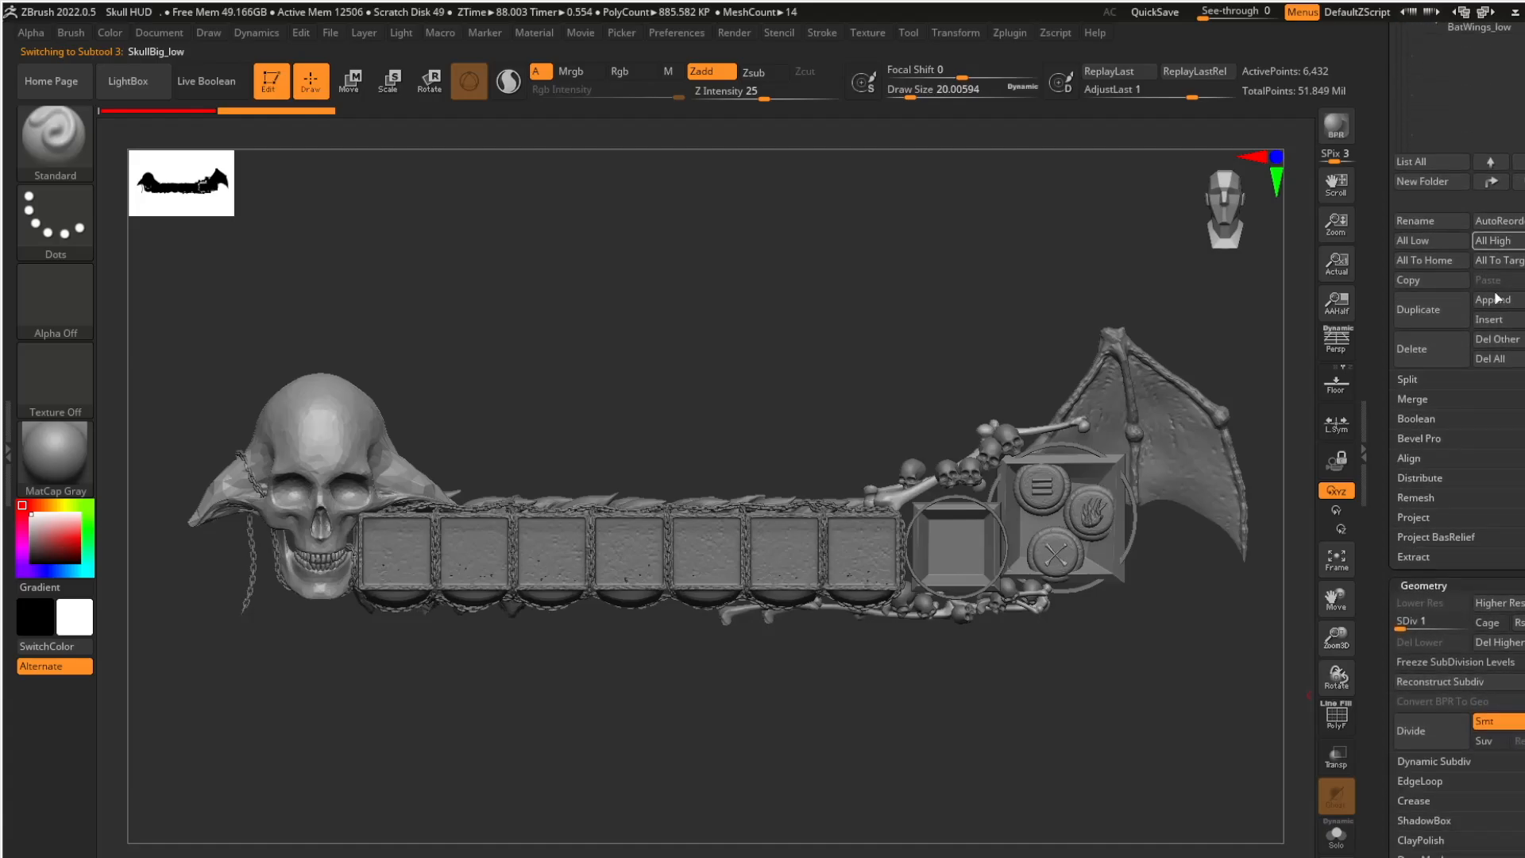
# - Raise the big skull's subdivision level and set the chains to subdivision level 2
pyautogui.moveTo(1403, 627); pyautogui.dragTo(1427, 627)
pyautogui.moveTo(1499, 397); pyautogui.dragTo(1498, 8)
pyautogui.click(1428, 572)
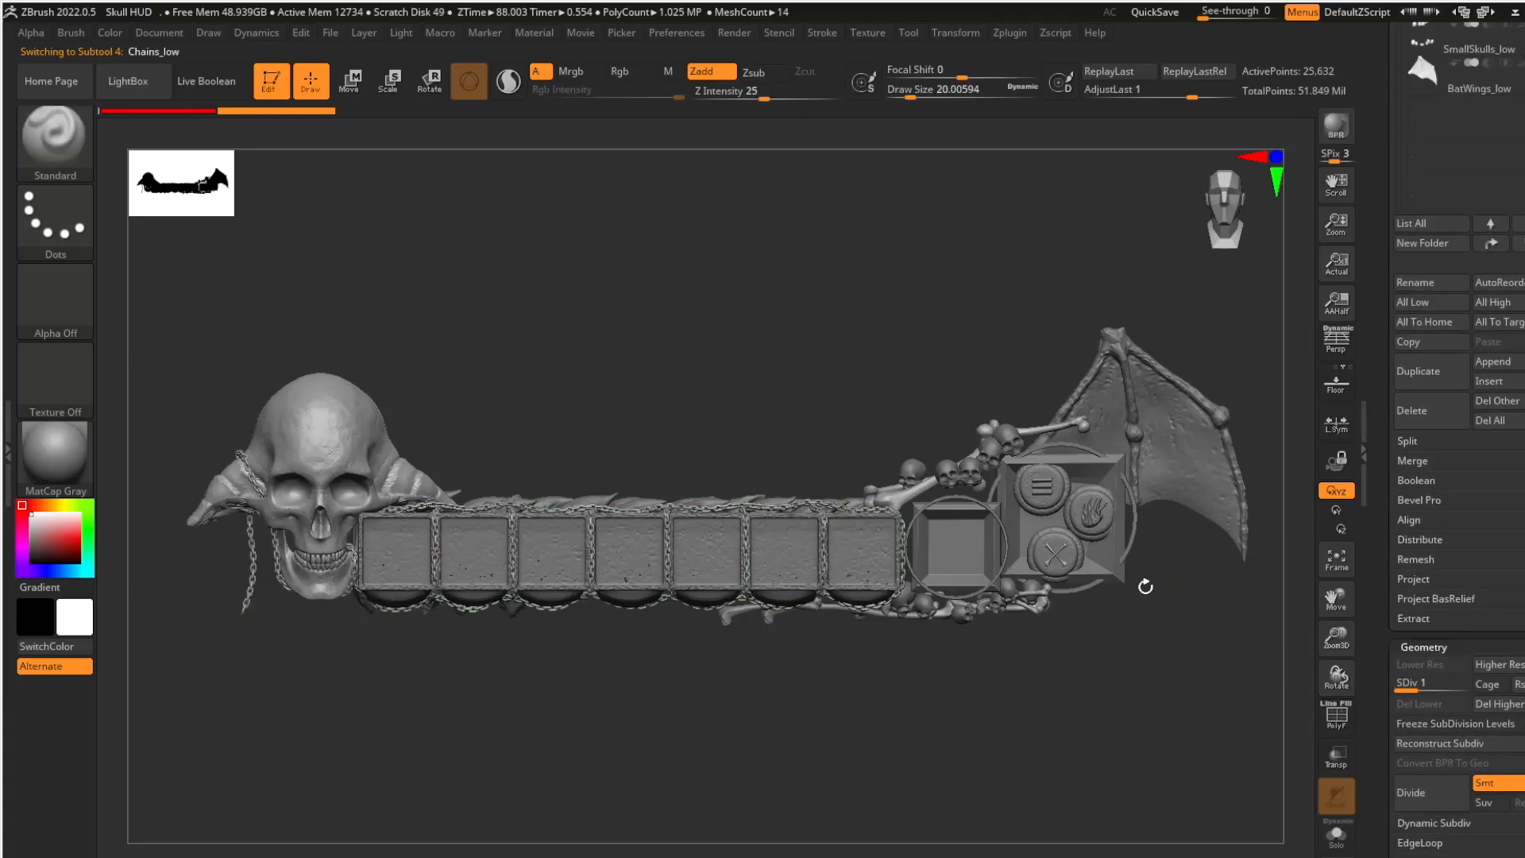
pyautogui.keyDown('ctrl'); pyautogui.moveTo(1145, 586); pyautogui.dragTo(1158, 694, button='right'); pyautogui.keyUp('ctrl')
pyautogui.moveTo(1409, 687); pyautogui.dragTo(1428, 687)
pyautogui.moveTo(1499, 159); pyautogui.dragTo(1498, 822)
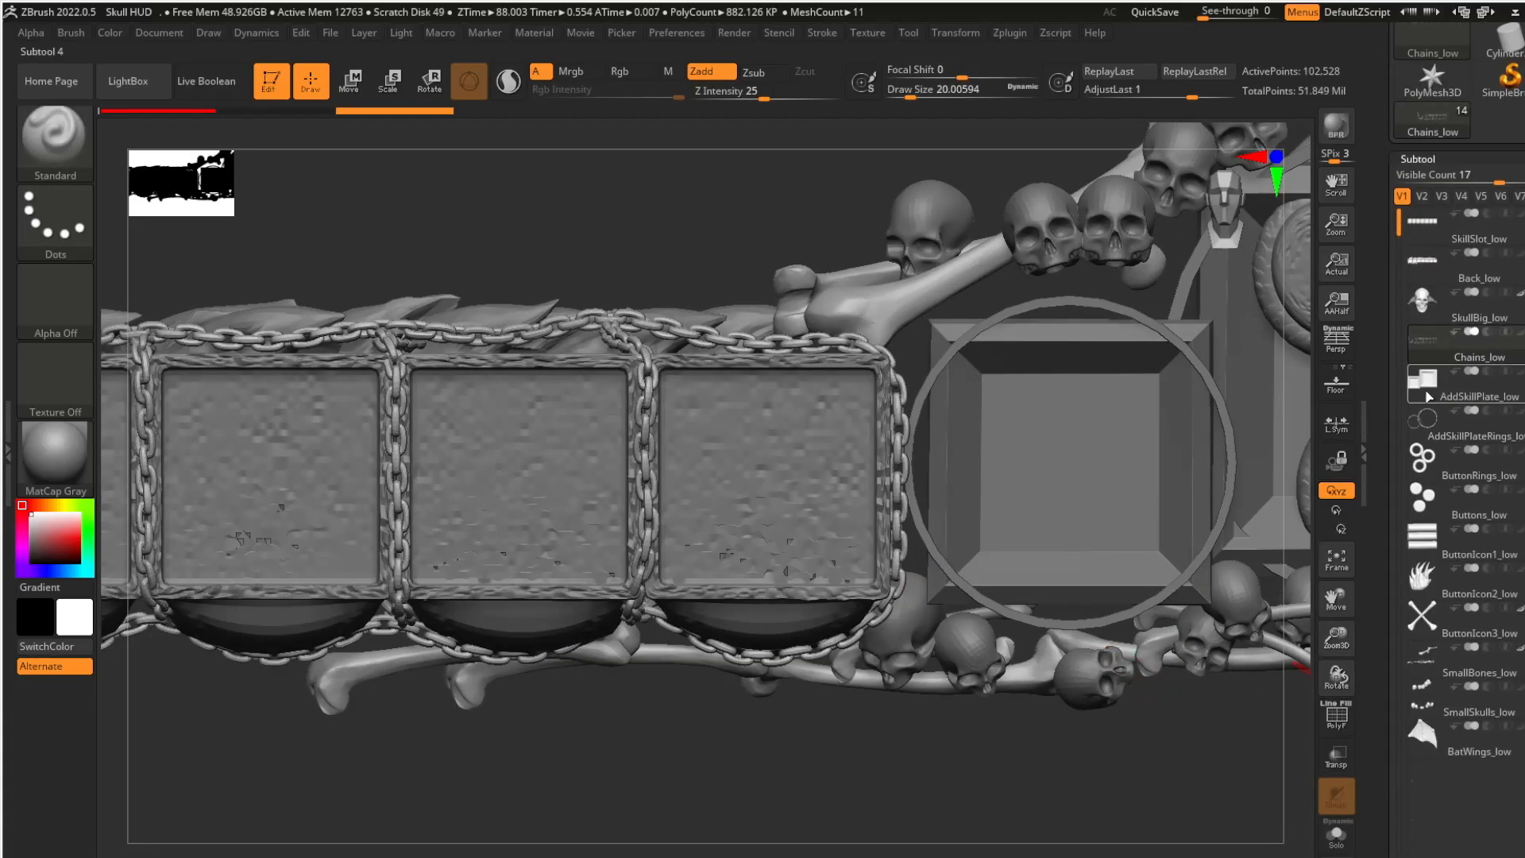
# - Raise the dial plates' subdivision level to bring out their carved detail, and set the dial rings to subdivision level 4
pyautogui.click(1427, 395)
pyautogui.keyDown('ctrl'); pyautogui.moveTo(1175, 646); pyautogui.dragTo(1159, 528, button='right'); pyautogui.keyUp('ctrl')
pyautogui.moveTo(1383, 532); pyautogui.dragTo(1445, 361)
pyautogui.moveTo(1499, 113); pyautogui.dragTo(1498, 850)
pyautogui.click(1472, 193)
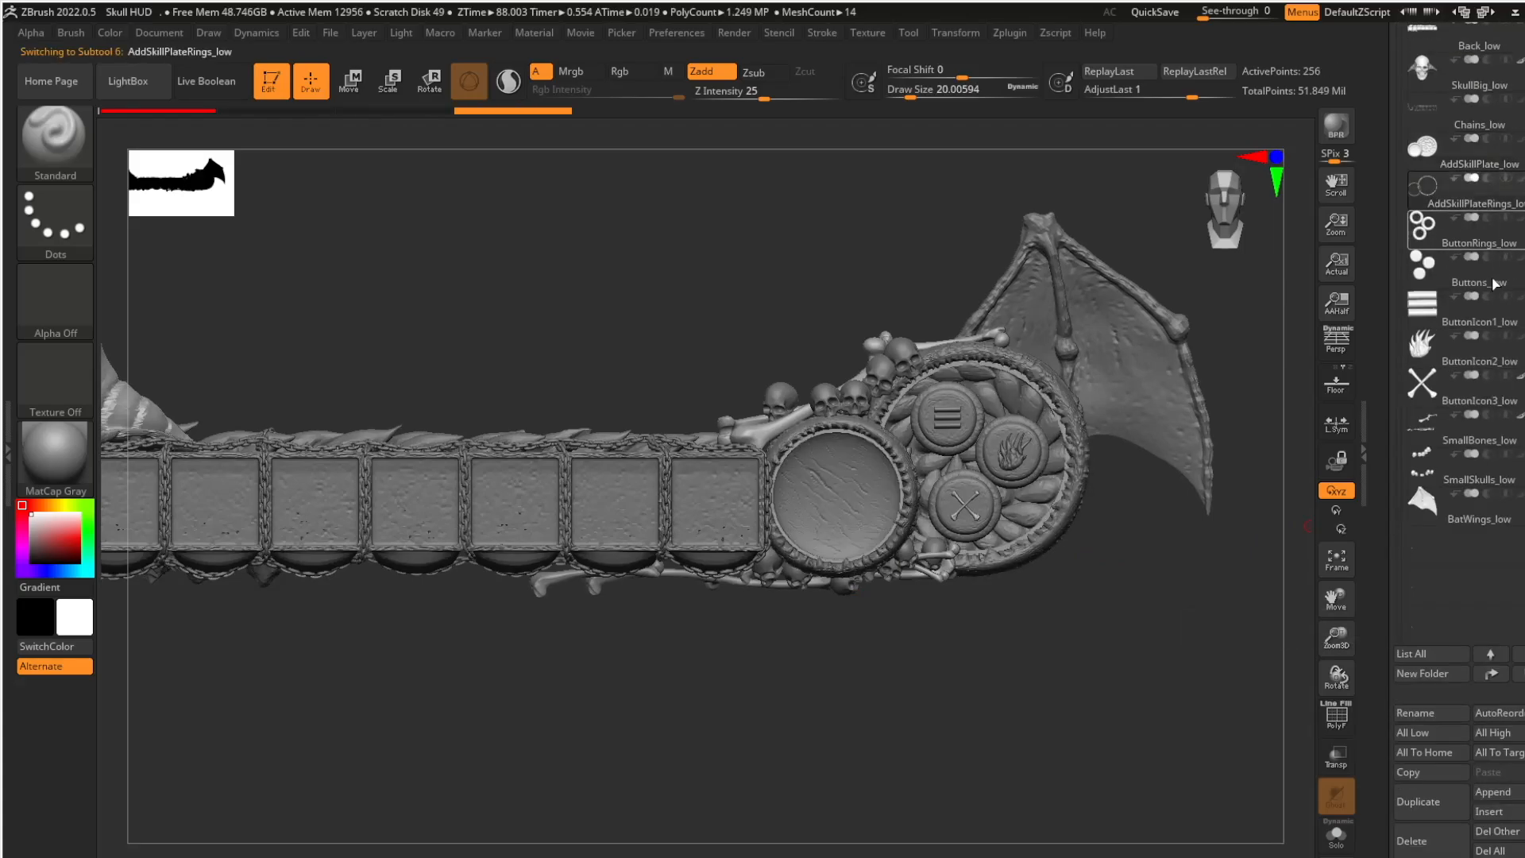
pyautogui.moveTo(1499, 595); pyautogui.dragTo(1499, 113)
pyautogui.moveTo(1403, 638); pyautogui.dragTo(1442, 638)
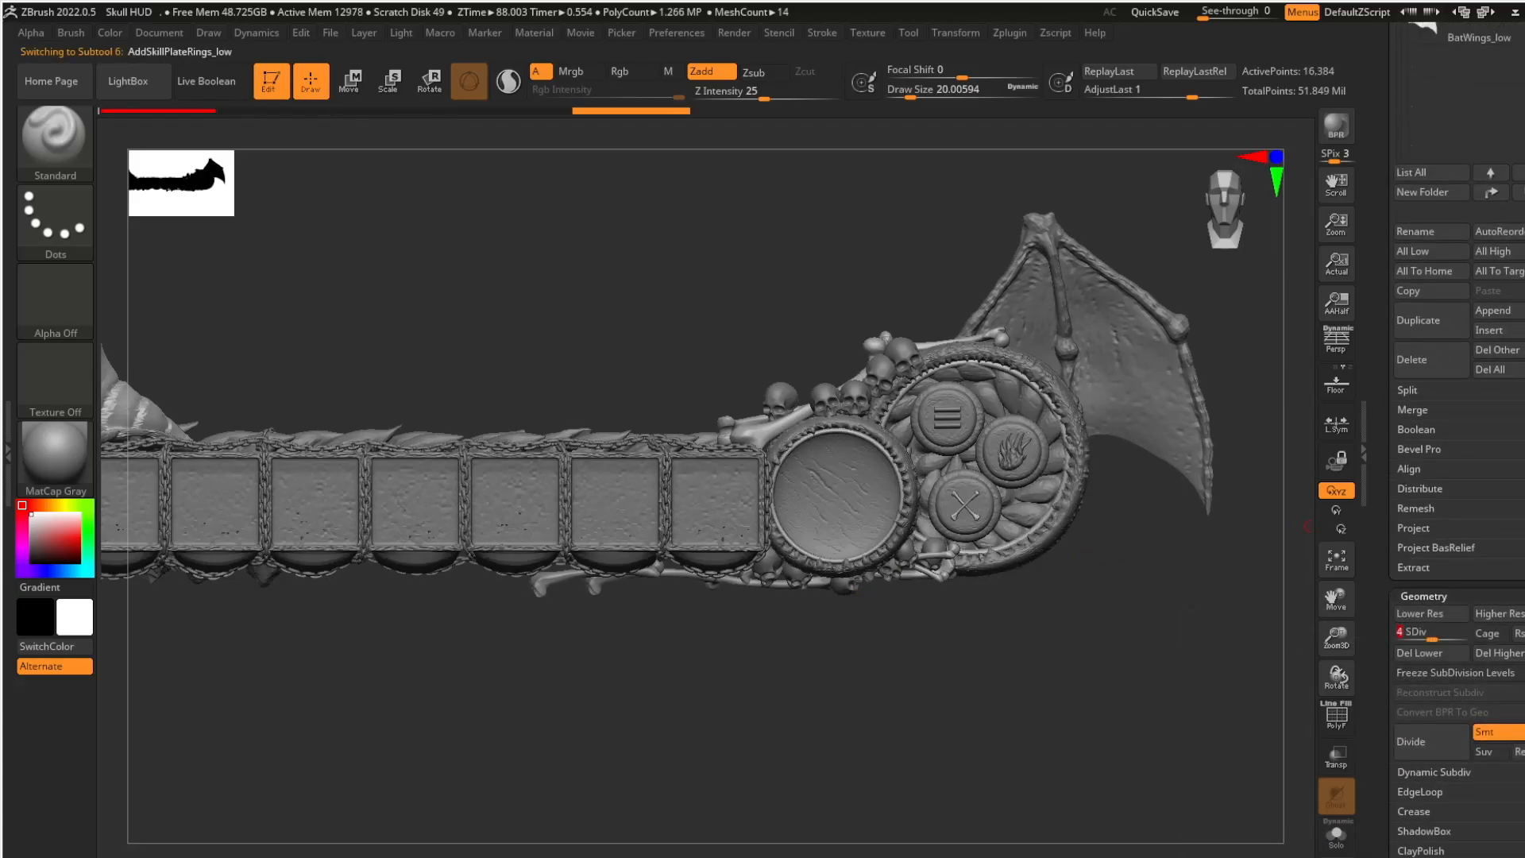
# - Select the button rings and return them to subdivision level 1 after checking a higher level
pyautogui.moveTo(1498, 208); pyautogui.dragTo(1498, 767)
pyautogui.click(1476, 319)
pyautogui.moveTo(1515, 850); pyautogui.dragTo(1518, 280)
pyautogui.moveTo(1405, 568); pyautogui.dragTo(1430, 568)
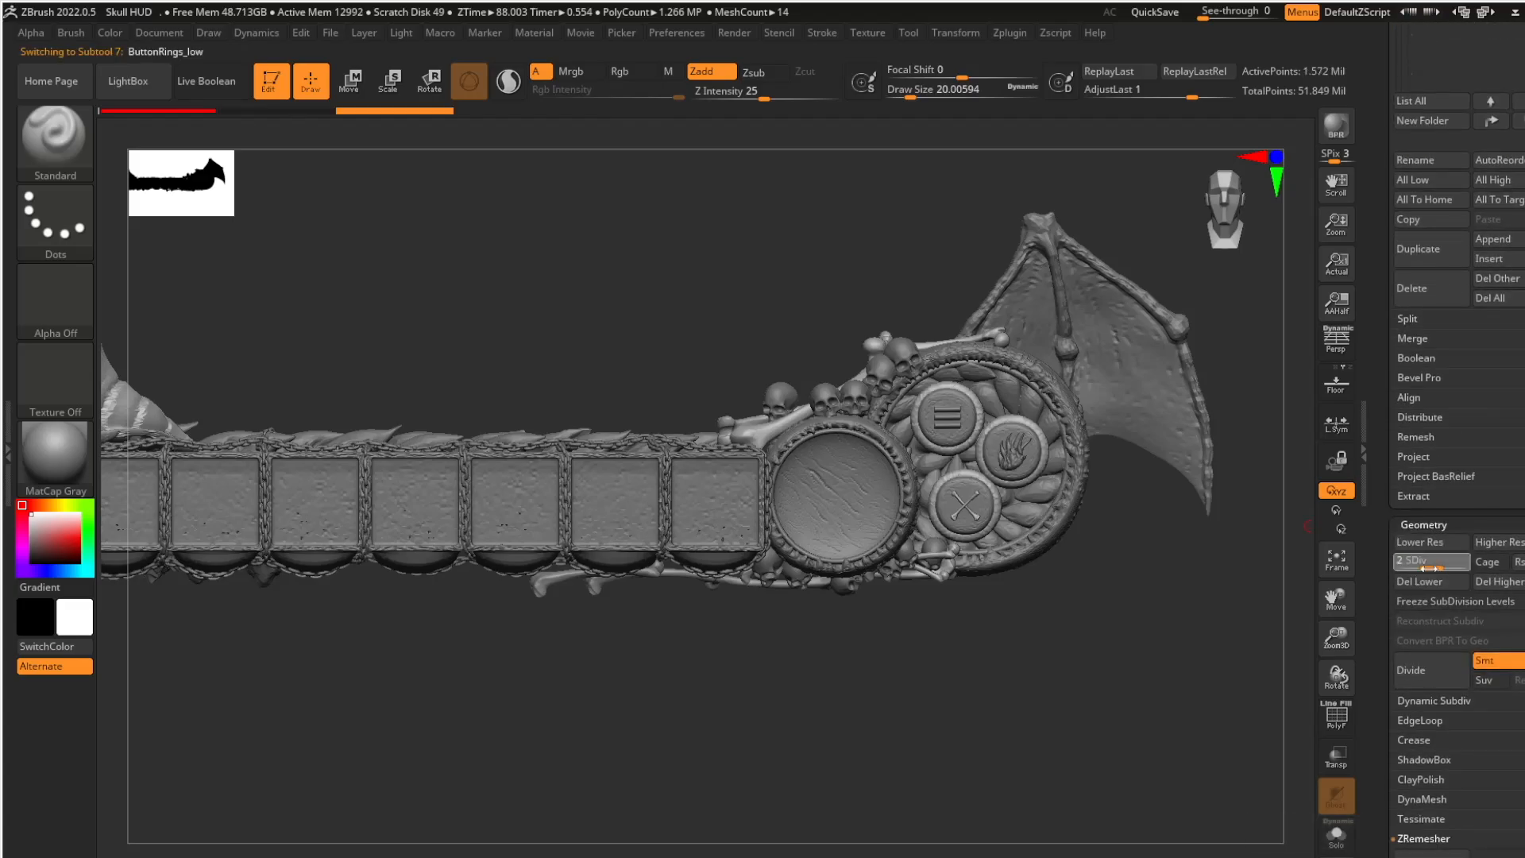
pyautogui.keyDown('ctrl'); pyautogui.moveTo(1264, 516); pyautogui.dragTo(1242, 603, button='right'); pyautogui.keyUp('ctrl')
pyautogui.hotkey('shift', 'd')
pyautogui.keyDown('alt'); pyautogui.moveTo(1216, 375); pyautogui.dragTo(965, 532, button='right'); pyautogui.keyUp('alt')
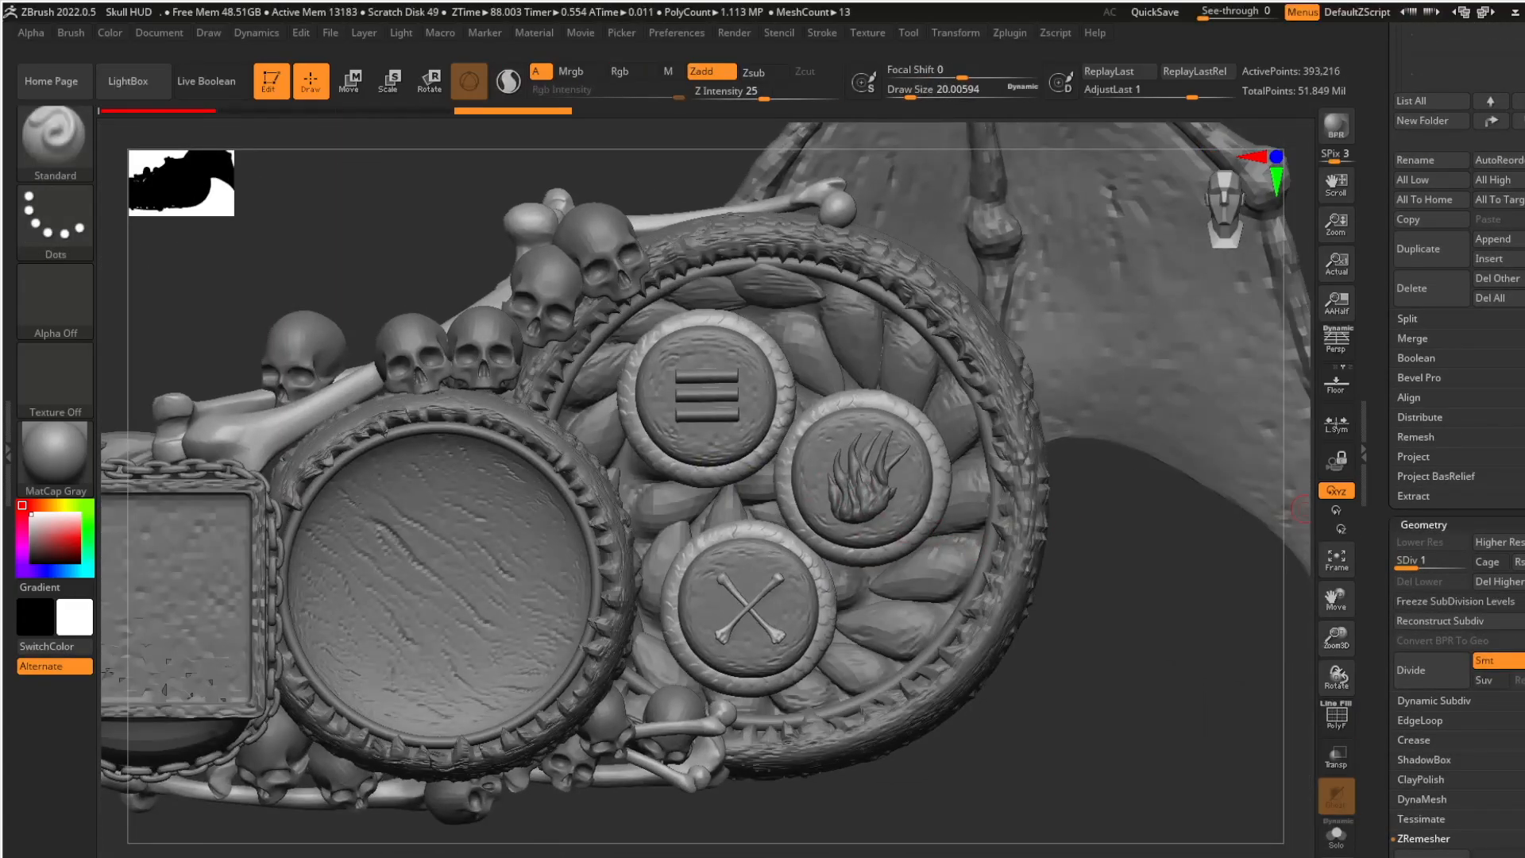
# - ZRemesh the button rings with a target polygon count of 50
pyautogui.click(1424, 838)
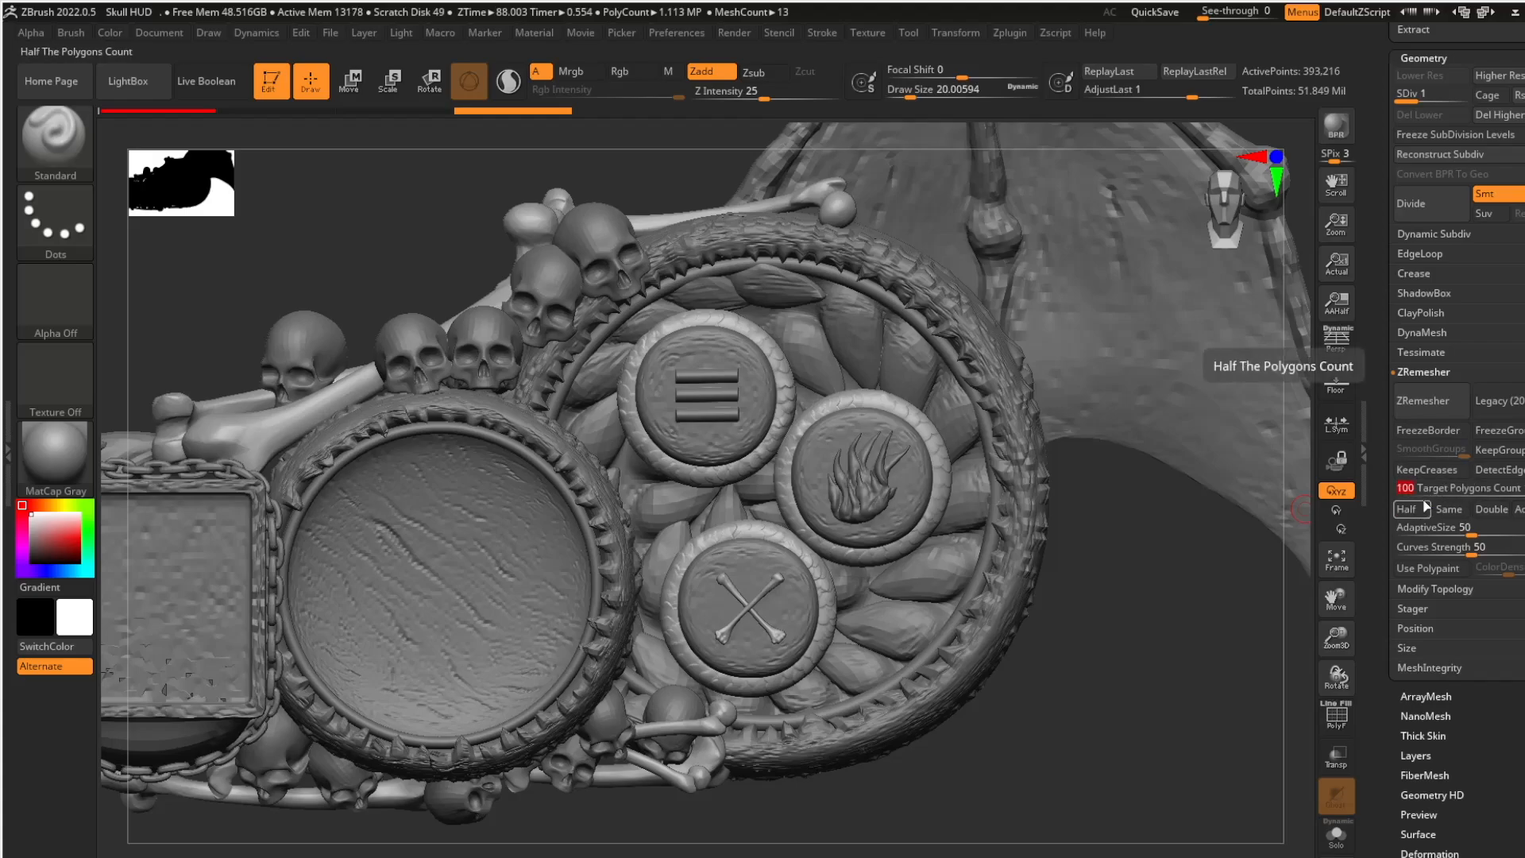
pyautogui.click(1425, 505)
pyautogui.click(1439, 491)
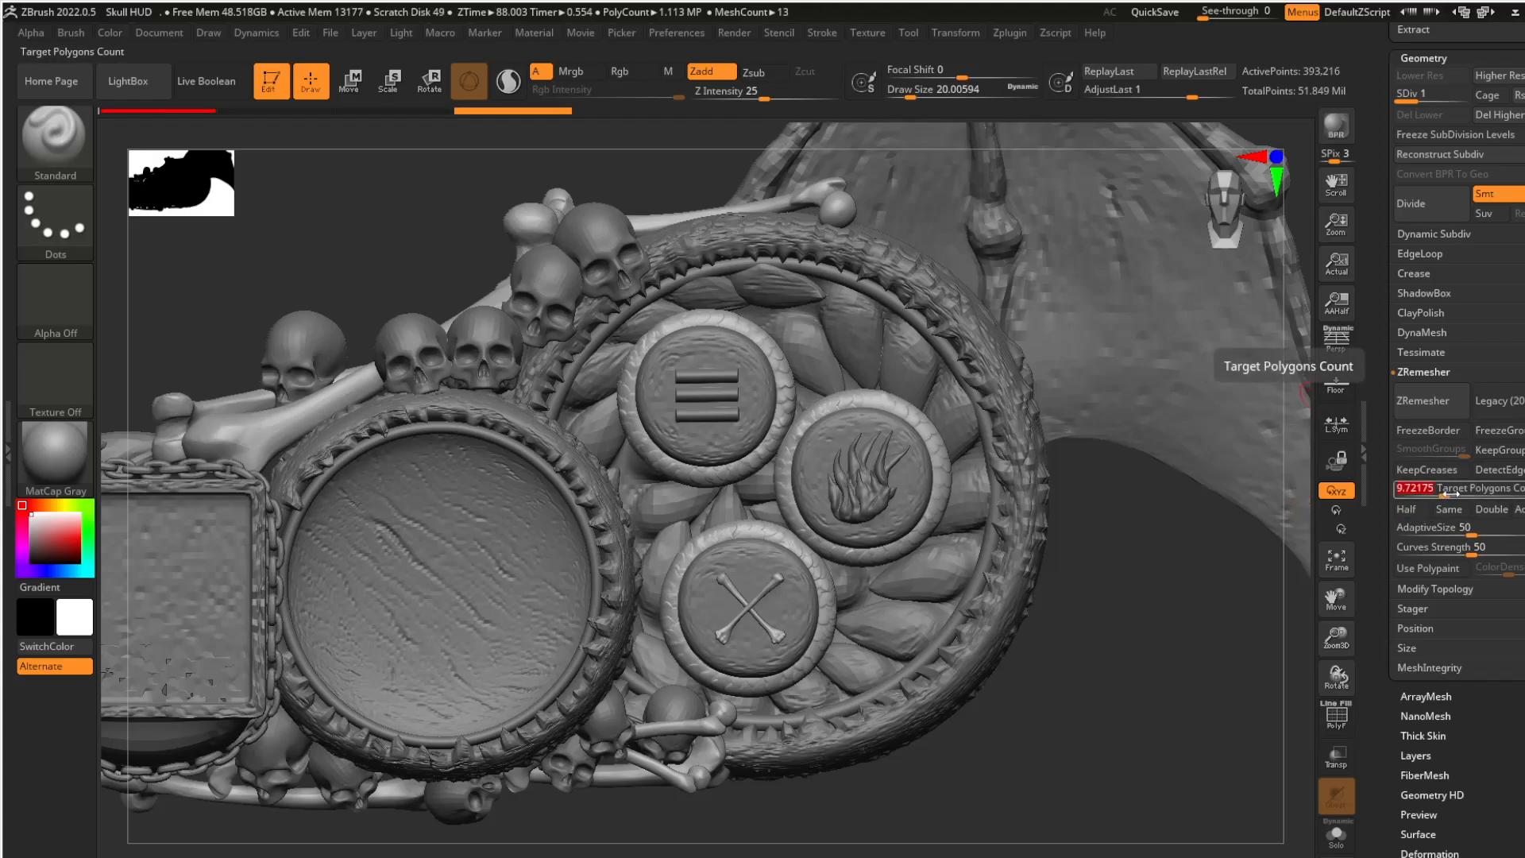
pyautogui.write('50')
pyautogui.click(1430, 405)
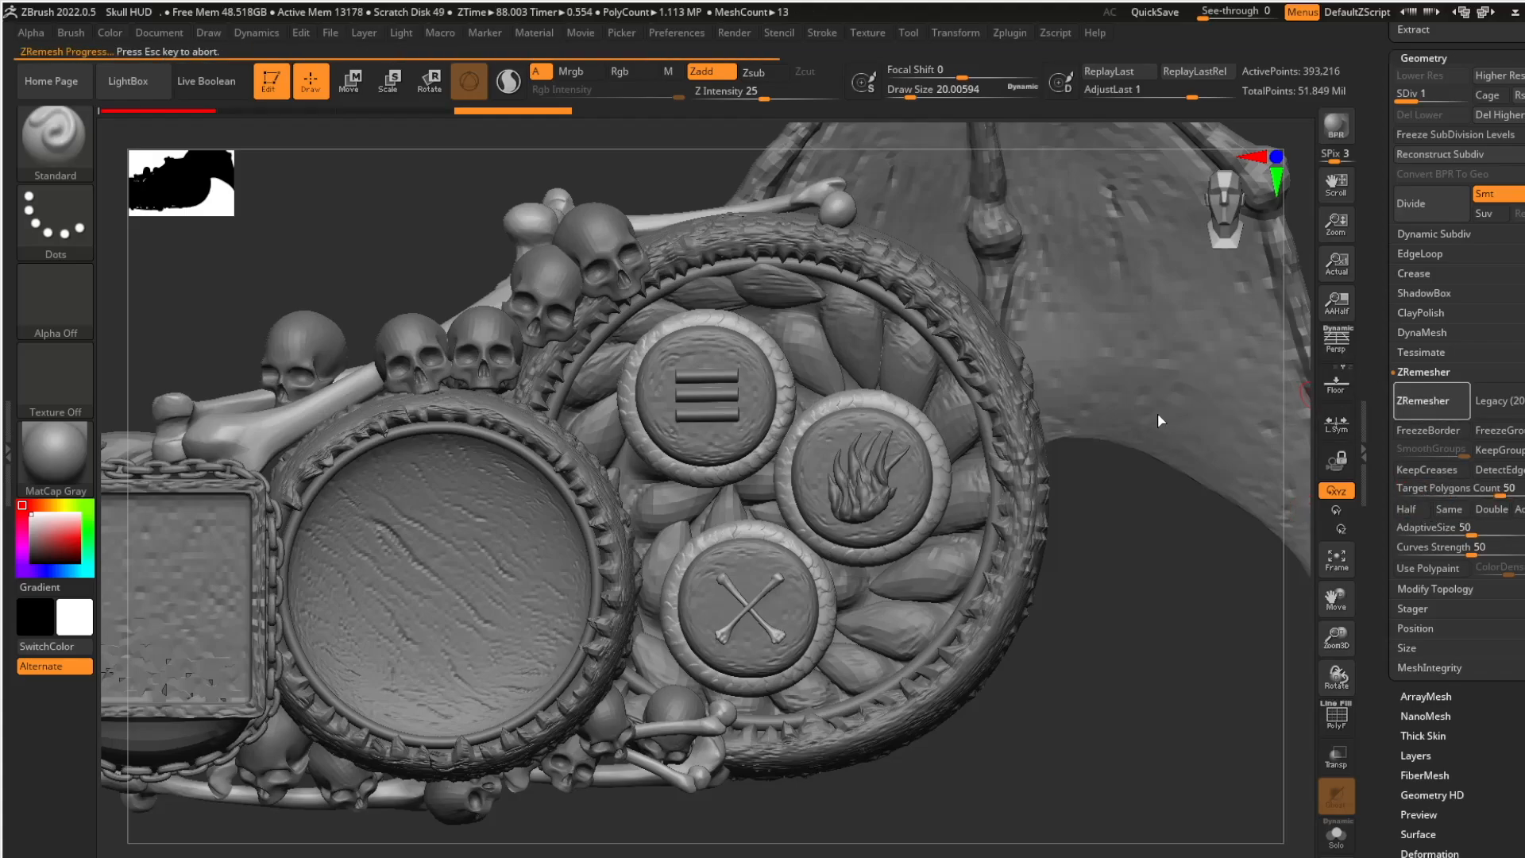
# - Set the round buttons and the three-bar button icon to subdivision level 2
pyautogui.scroll(10, 1470, 341)
pyautogui.click(1478, 184)
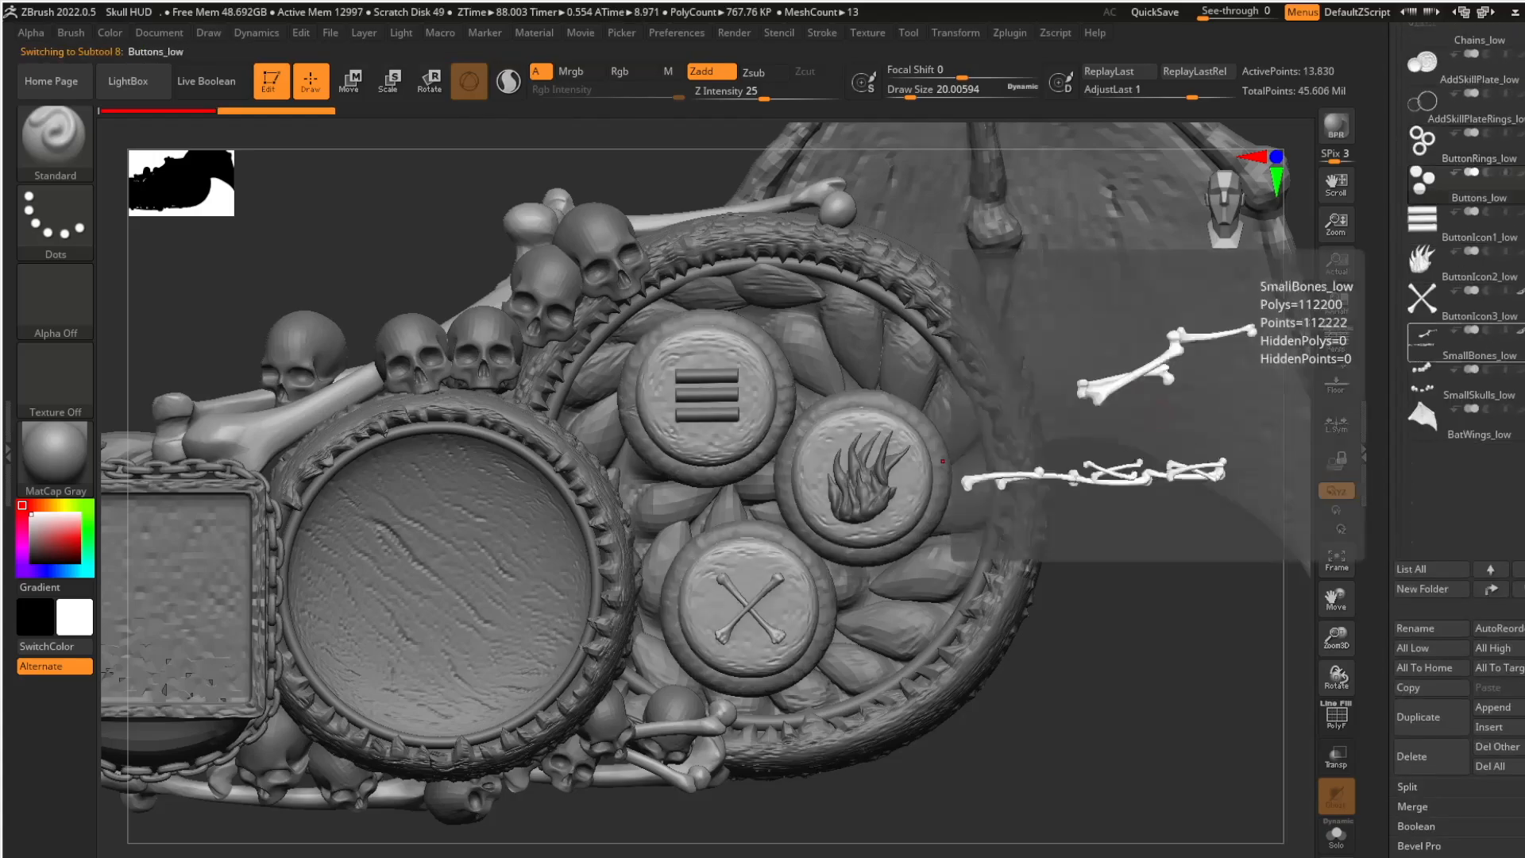
pyautogui.scroll(-8, 1458, 343)
pyautogui.click(1421, 397)
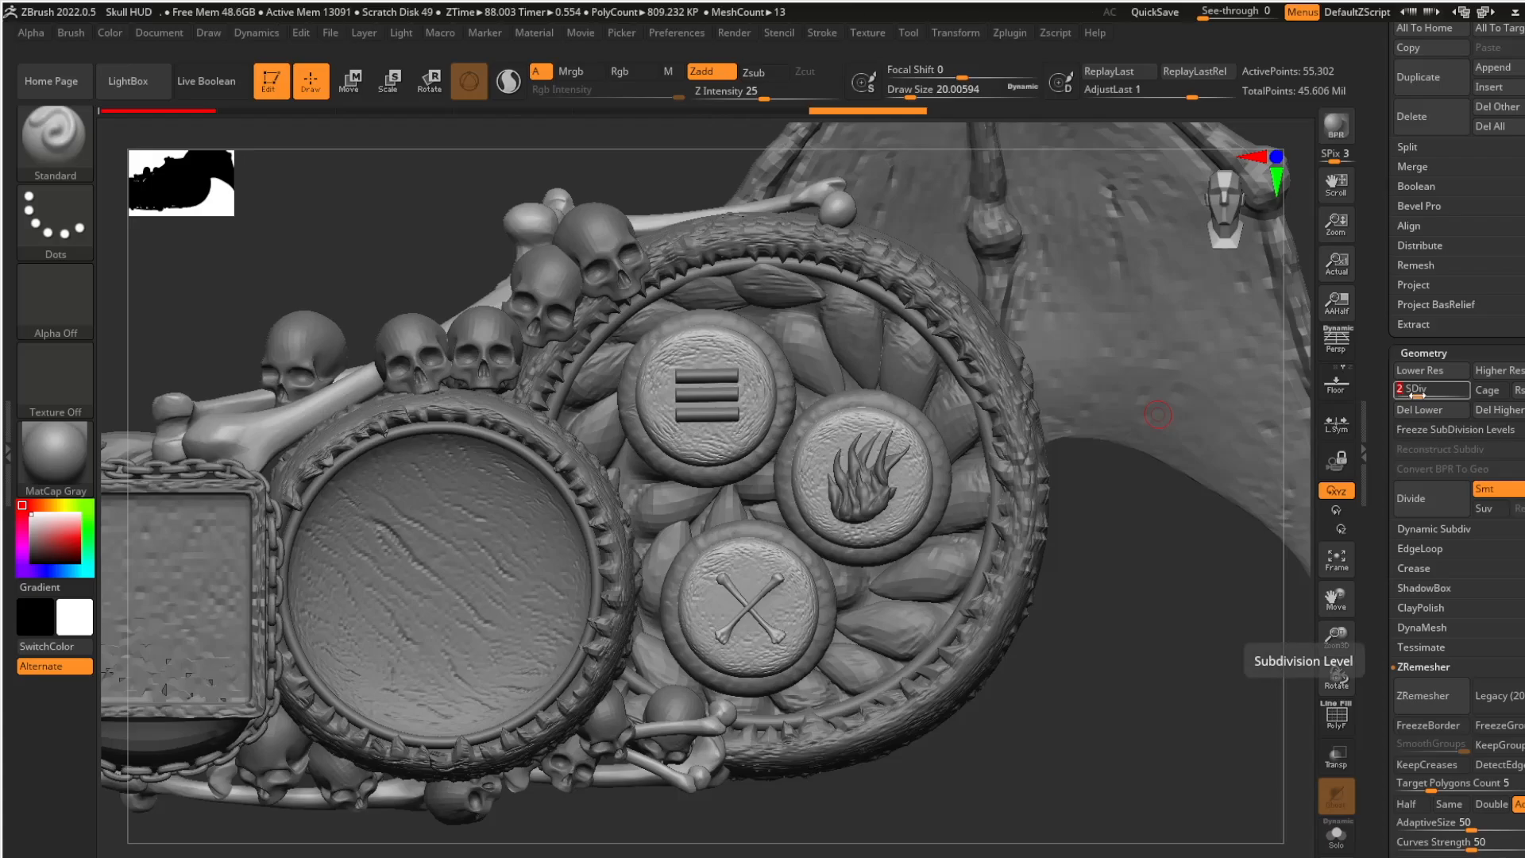
pyautogui.press('Down')
pyautogui.scroll(-4, 1523, 292)
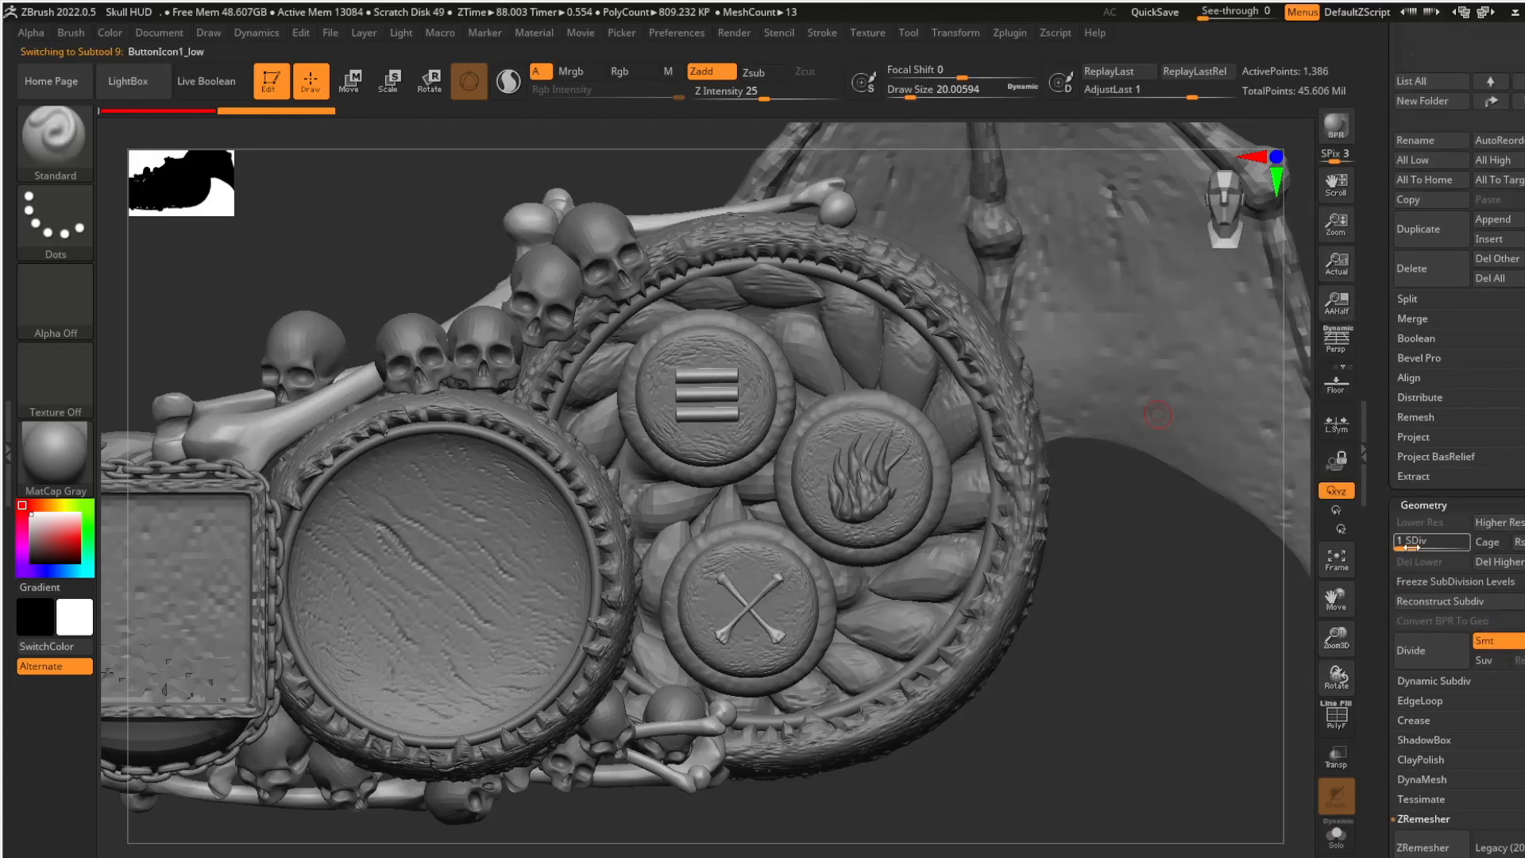
pyautogui.click(1430, 543)
# - Go through the flame icon, small skulls and remaining ornament subtools, and set the bat wing to subdivision level 2
pyautogui.scroll(13, 1477, 445)
pyautogui.click(1520, 298)
pyautogui.scroll(-13, 1523, 300)
pyautogui.press('Down')
pyautogui.press('Down')
pyautogui.press('Down')
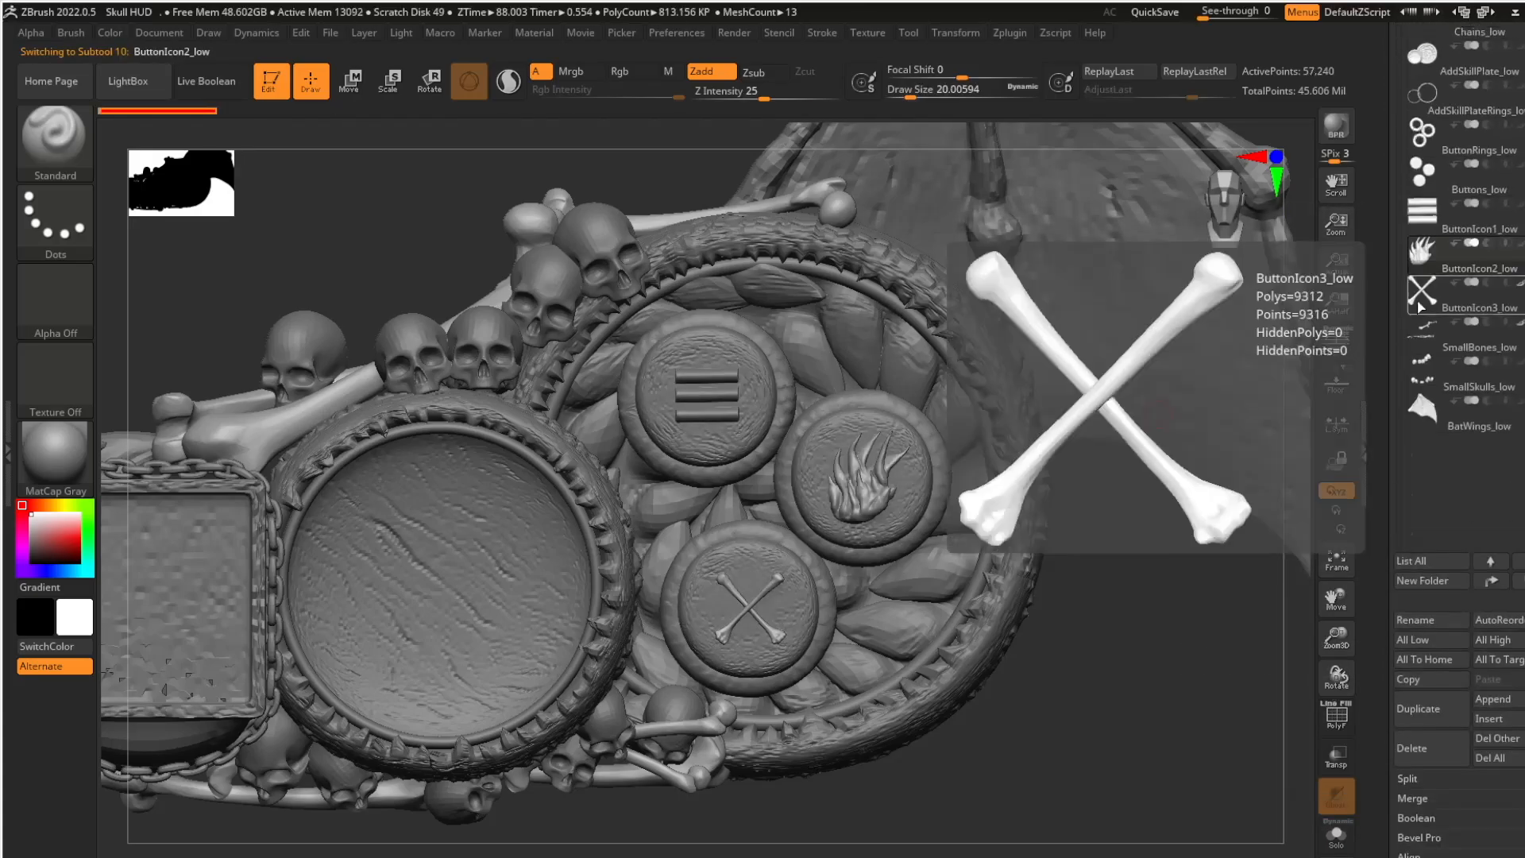
pyautogui.click(1450, 395)
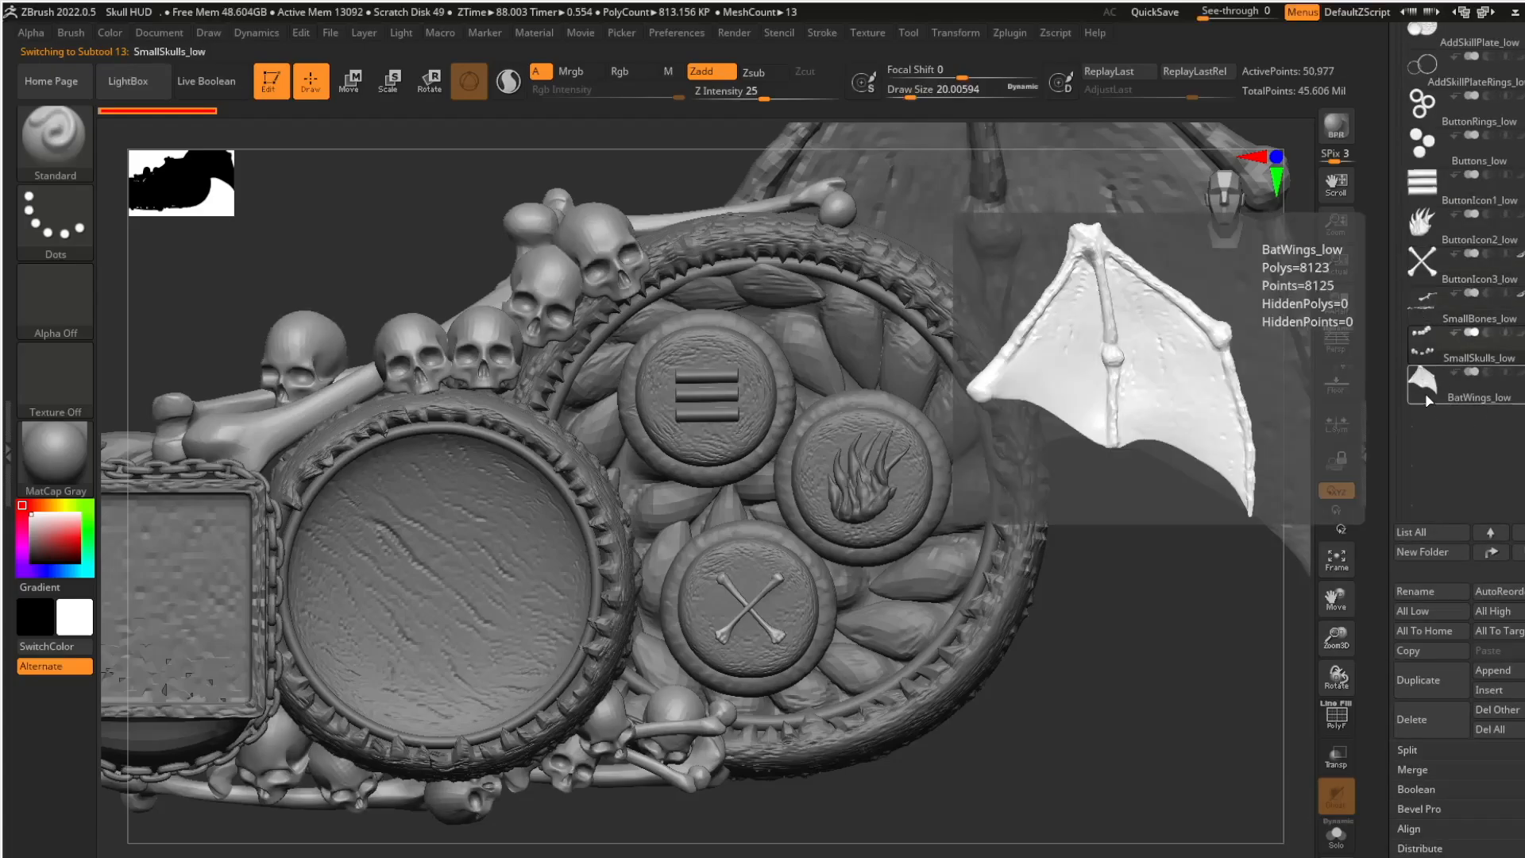
pyautogui.scroll(-5, 1435, 418)
pyautogui.click(1494, 477)
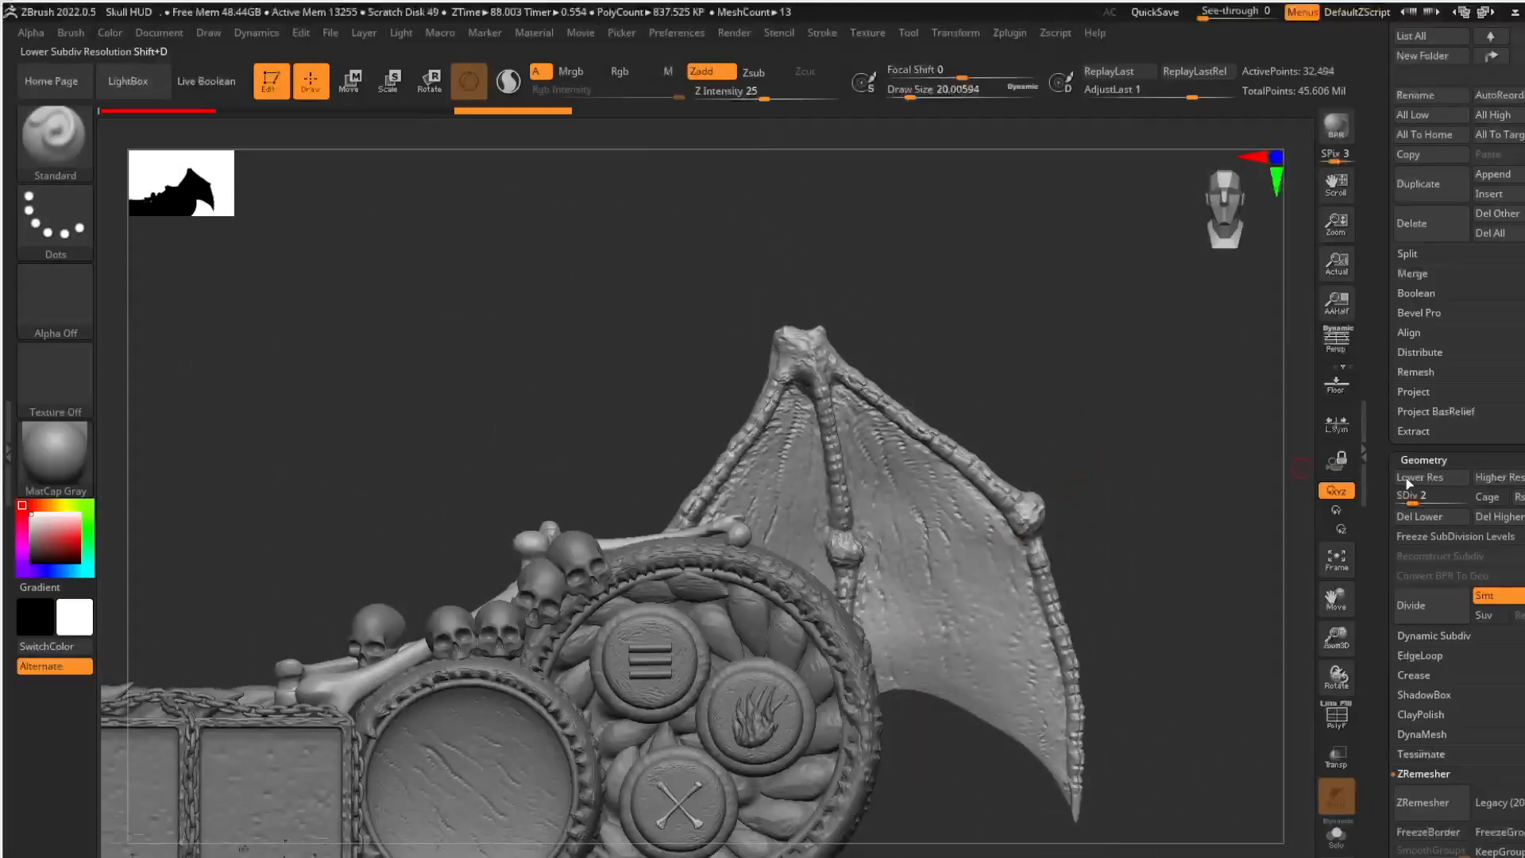
# - Delete the unused subdivision levels of the skill slots, back piece, big skull and chains, keeping each mesh's current level
pyautogui.click(1469, 515)
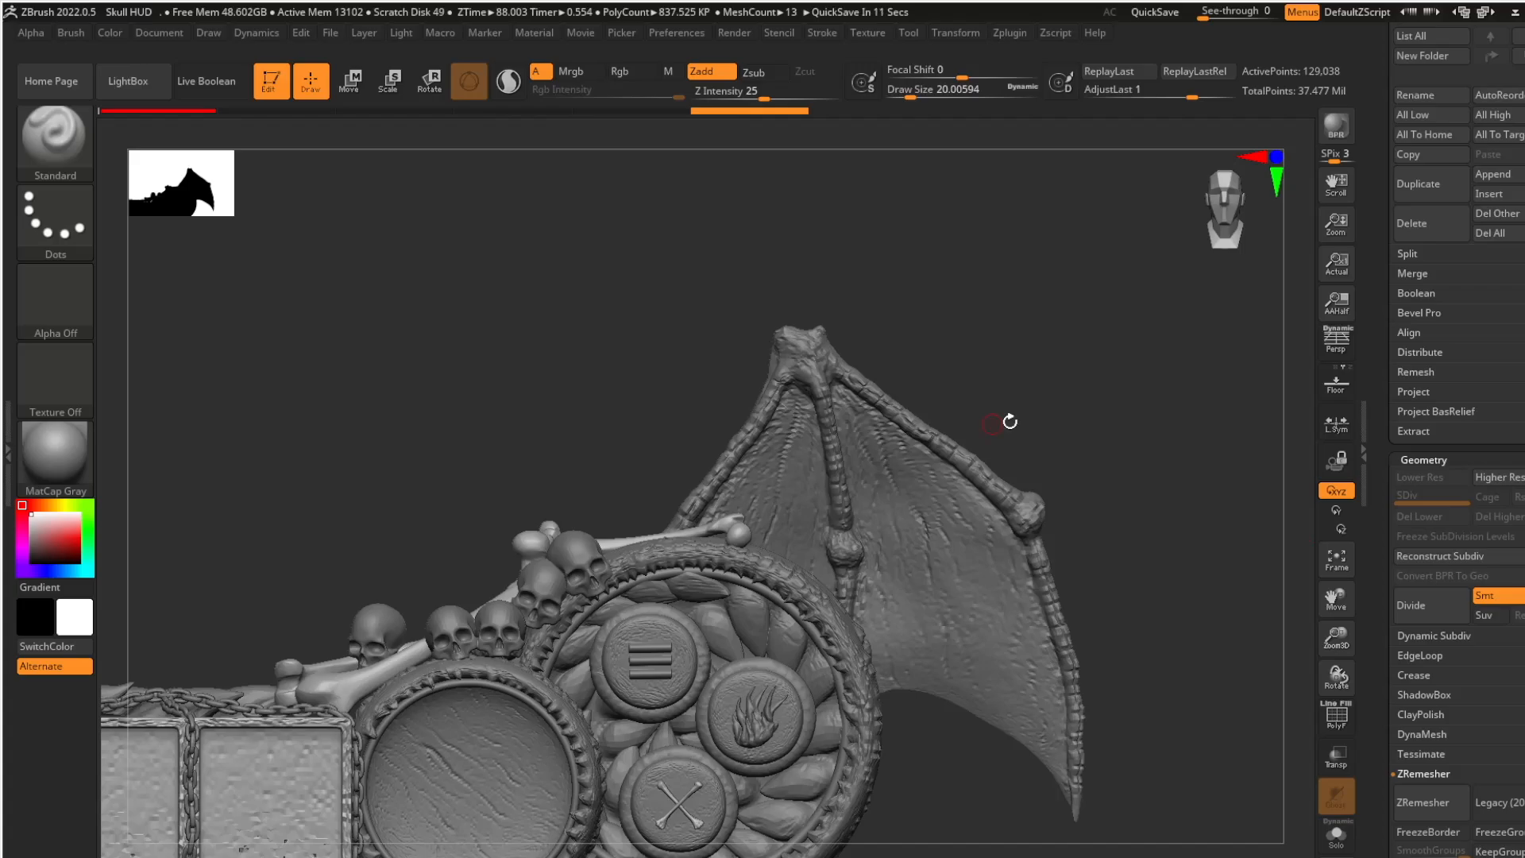
pyautogui.moveTo(1470, 66); pyautogui.dragTo(1470, 123)
pyautogui.click(1473, 228)
pyautogui.click(1500, 511)
pyautogui.click(1518, 130)
pyautogui.click(1488, 569)
pyautogui.click(1518, 85)
pyautogui.click(1494, 566)
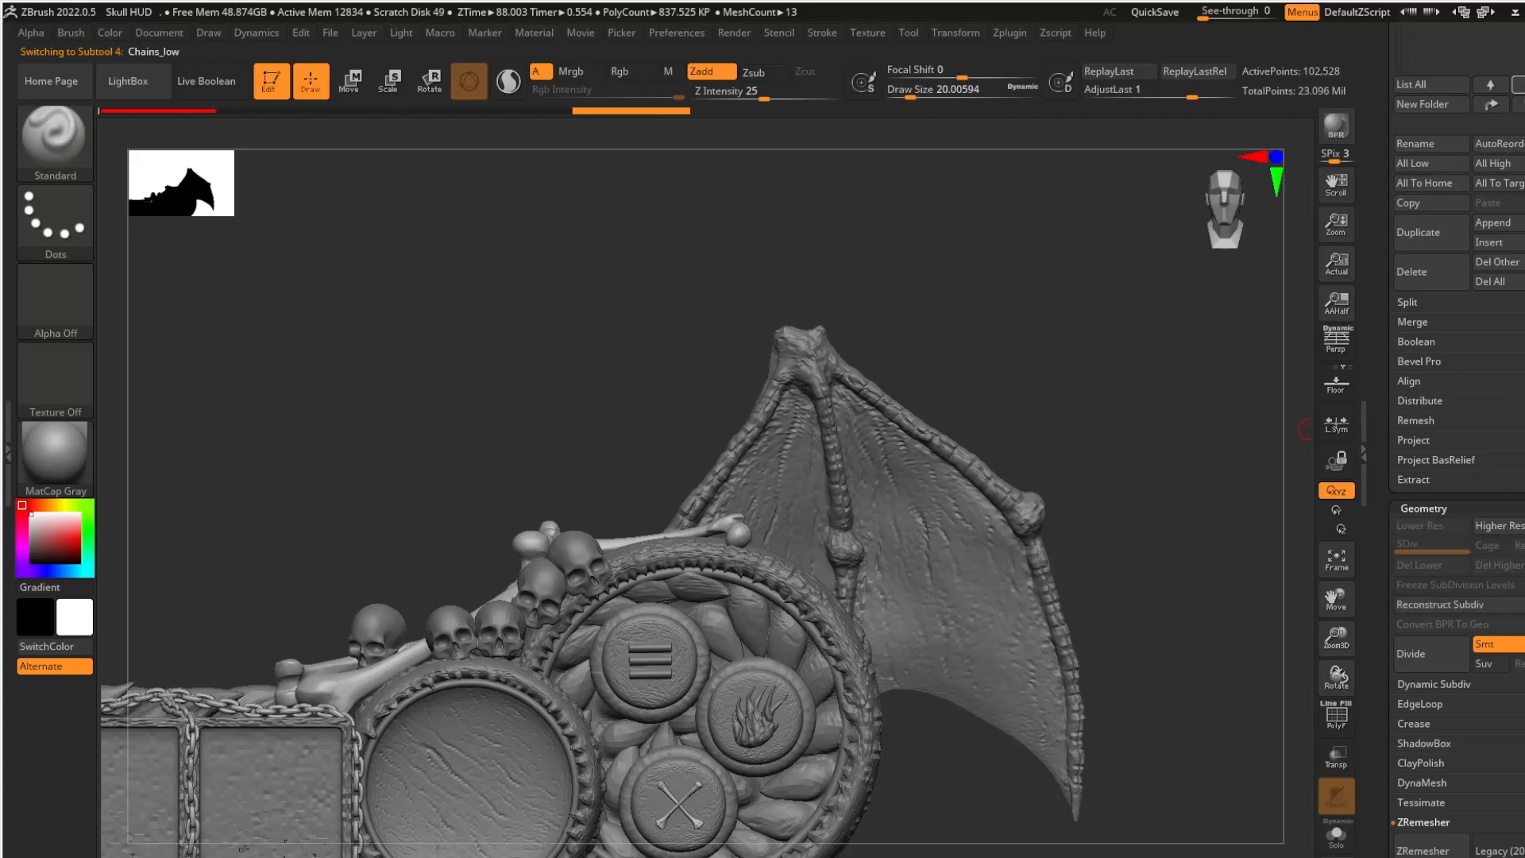
# - Delete the unused subdivision levels of the round dial plates and their rings
pyautogui.click(1518, 85)
pyautogui.click(1497, 565)
pyautogui.click(1518, 85)
pyautogui.click(1446, 565)
pyautogui.click(1490, 566)
# - Delete the lower and higher subdivision levels of the round buttons and the three-bar icon
pyautogui.click(1518, 85)
pyautogui.click(1518, 85)
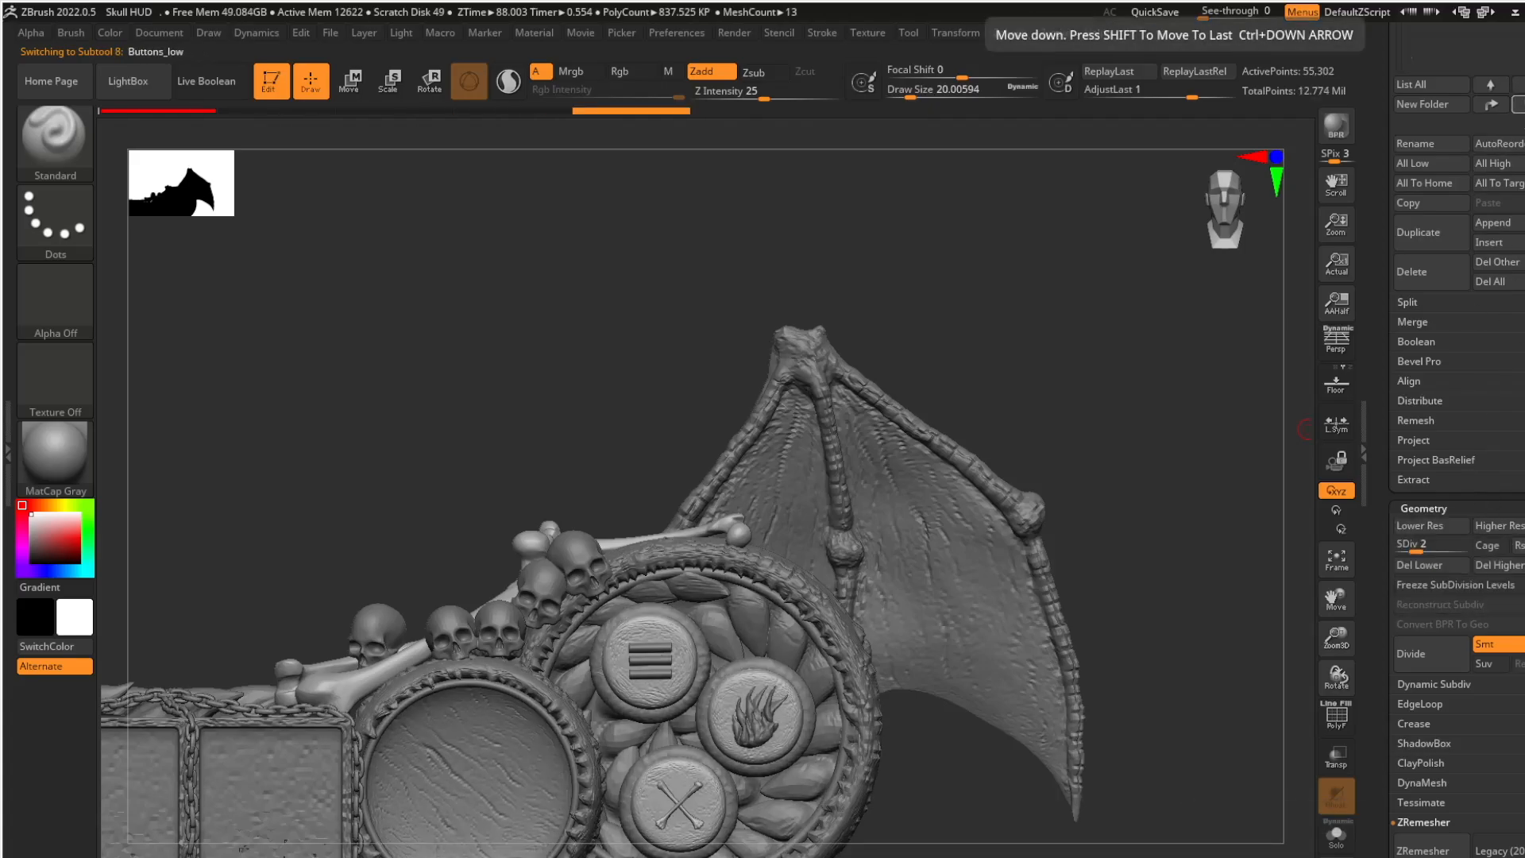
pyautogui.click(1446, 565)
pyautogui.click(1494, 565)
pyautogui.click(1518, 85)
pyautogui.click(1450, 565)
pyautogui.click(1501, 566)
# - Delete the bat wing's lower and higher subdivision levels and reselect the skill slots
pyautogui.click(1519, 85)
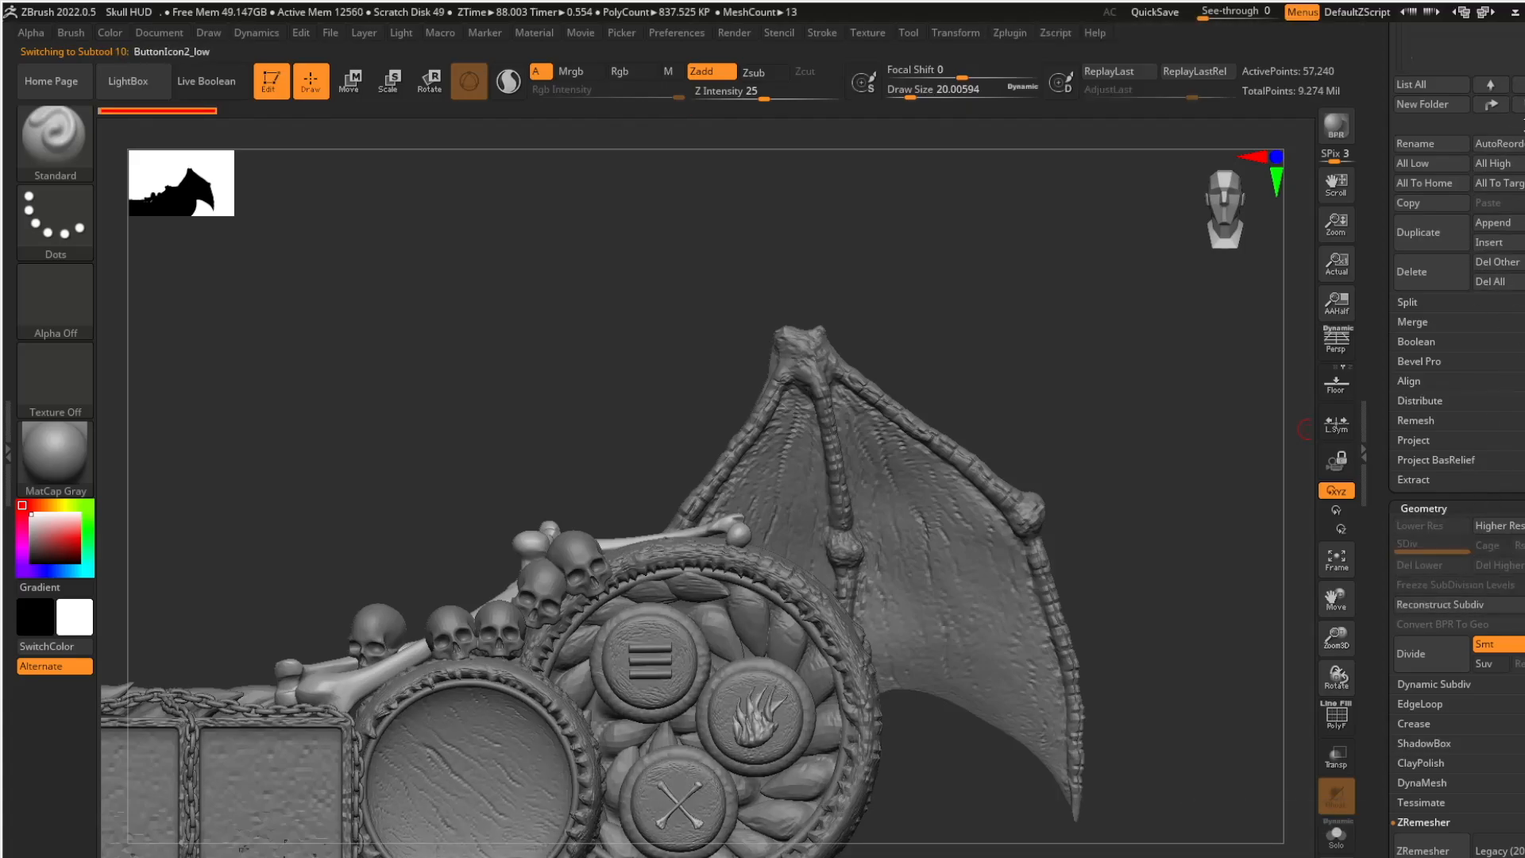
pyautogui.click(1518, 85)
pyautogui.click(1518, 92)
pyautogui.click(1518, 112)
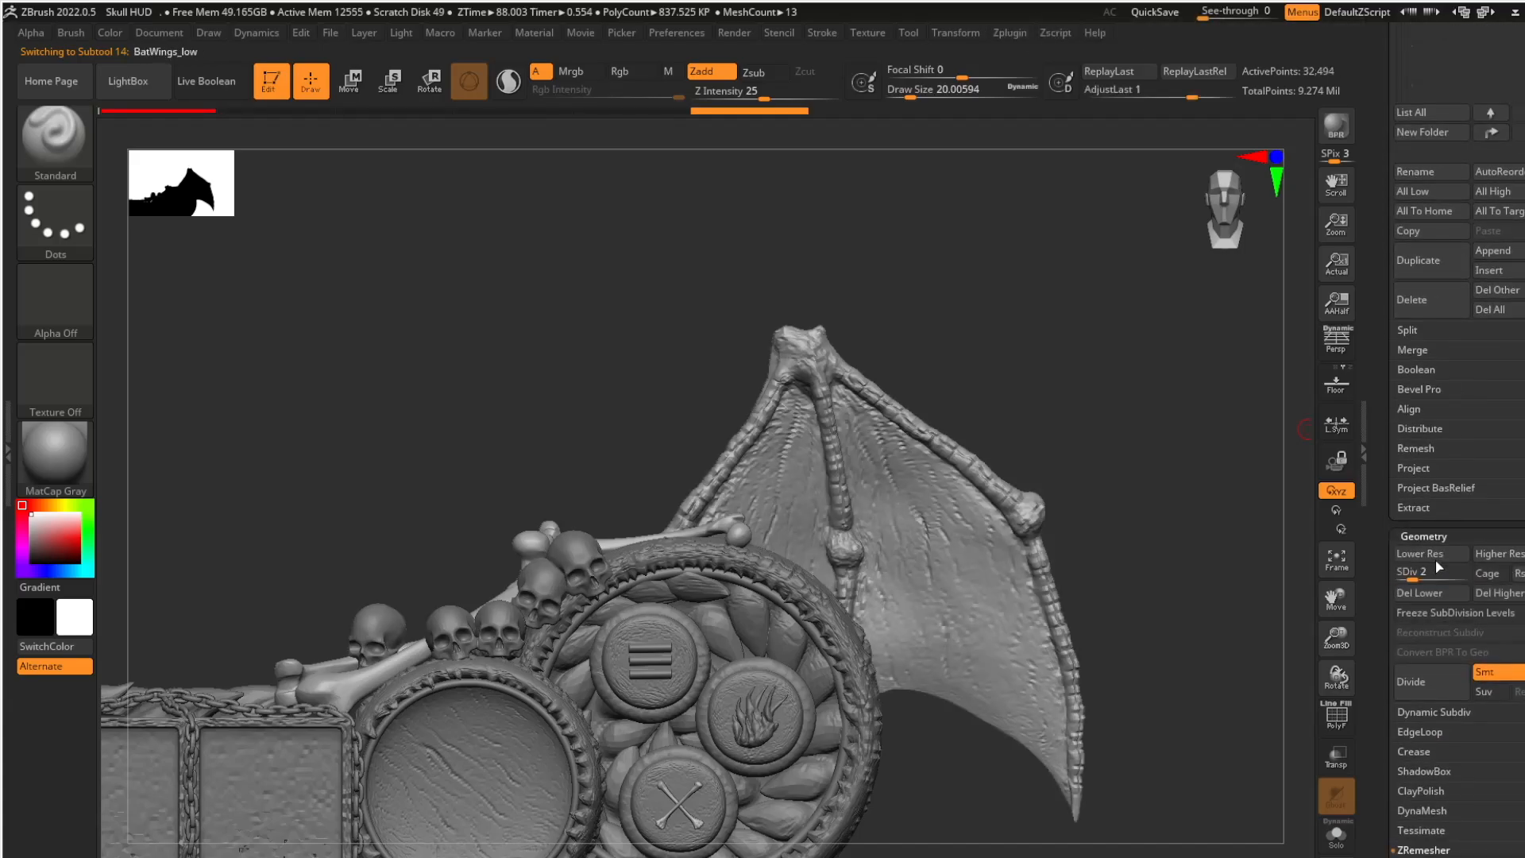
pyautogui.click(1446, 594)
pyautogui.click(1508, 598)
pyautogui.scroll(10, 1498, 541)
pyautogui.click(1476, 277)
pyautogui.keyDown('ctrl'); pyautogui.moveTo(477, 635); pyautogui.dragTo(764, 493, button='right'); pyautogui.keyUp('ctrl')
pyautogui.keyDown('alt'); pyautogui.moveTo(764, 493); pyautogui.dragTo(727, 483, button='right'); pyautogui.keyUp('alt')
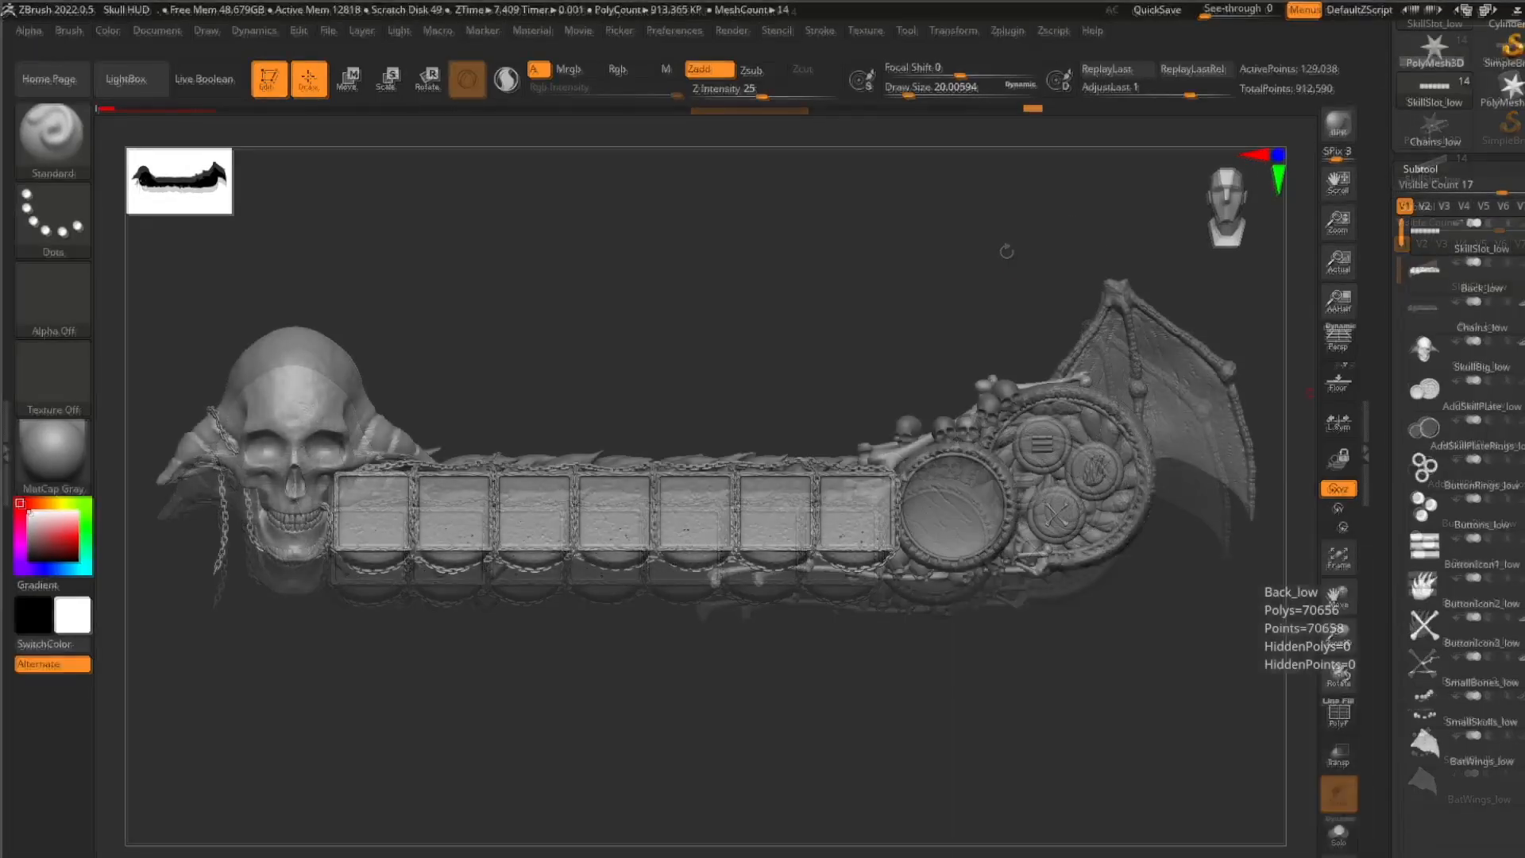
# - Examine the FBX ExportImport options, in particular the Export Polygroups as Mats setting
pyautogui.click(1007, 31)
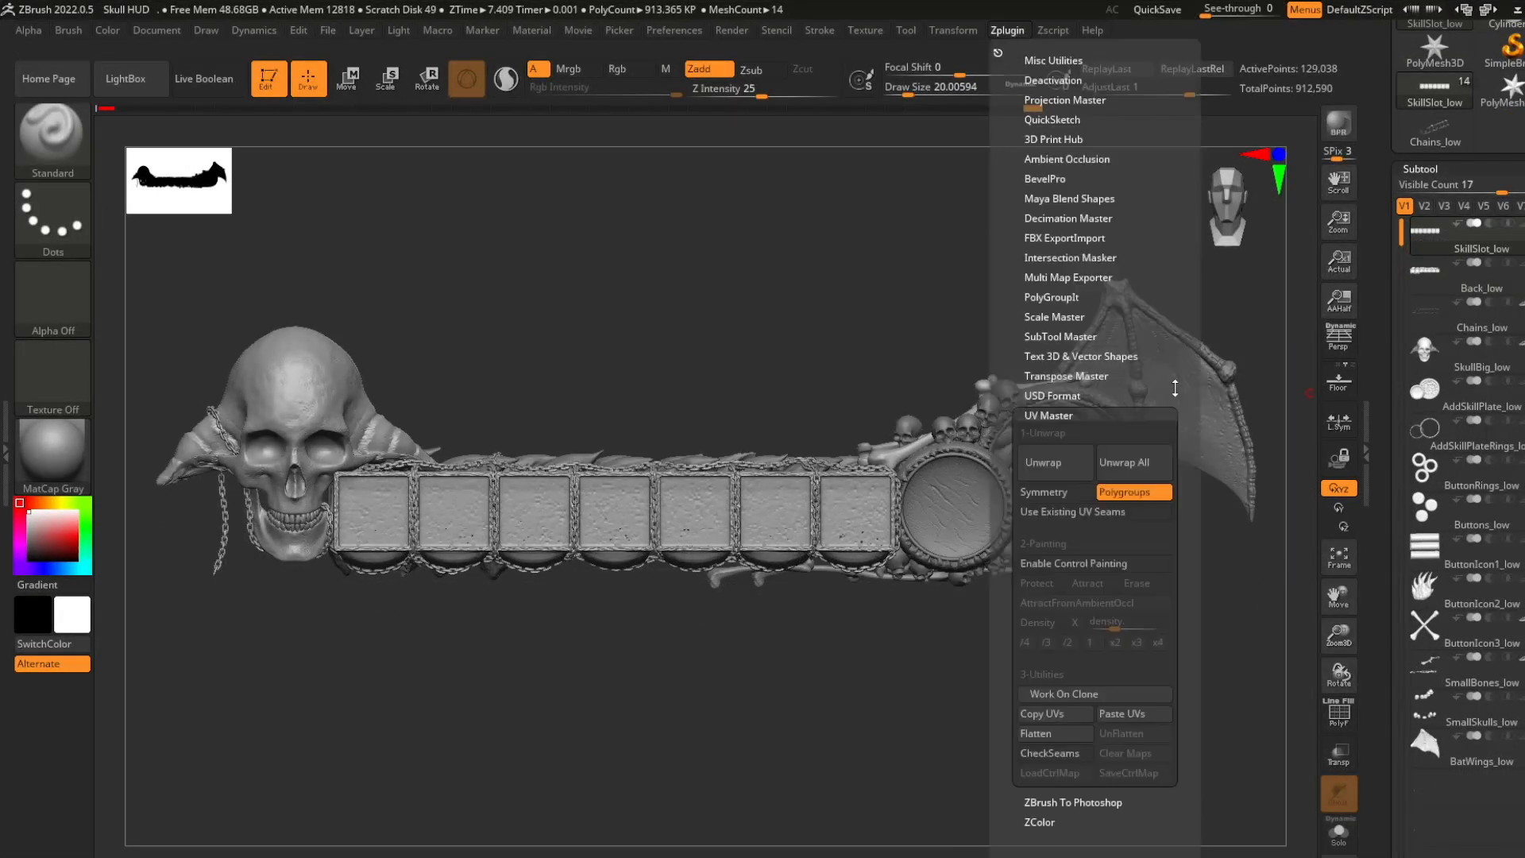
pyautogui.moveTo(1185, 365)
pyautogui.mouseDown()
pyautogui.moveTo(1270, 325)
pyautogui.moveTo(1175, 340)
pyautogui.moveTo(1174, 380)
pyautogui.moveTo(1175, 355)
pyautogui.mouseUp()
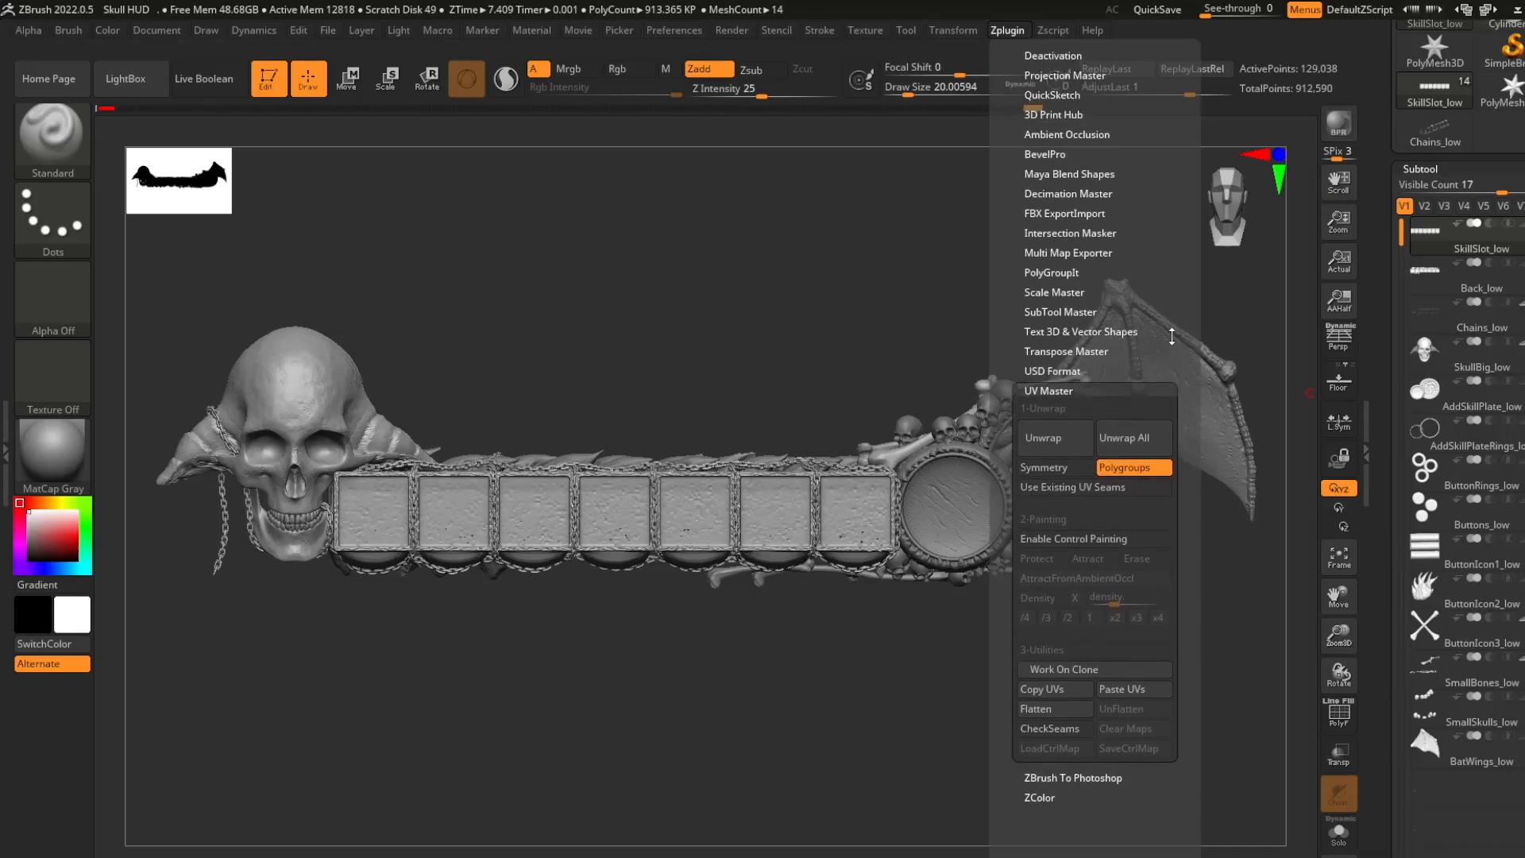
pyautogui.click(1069, 391)
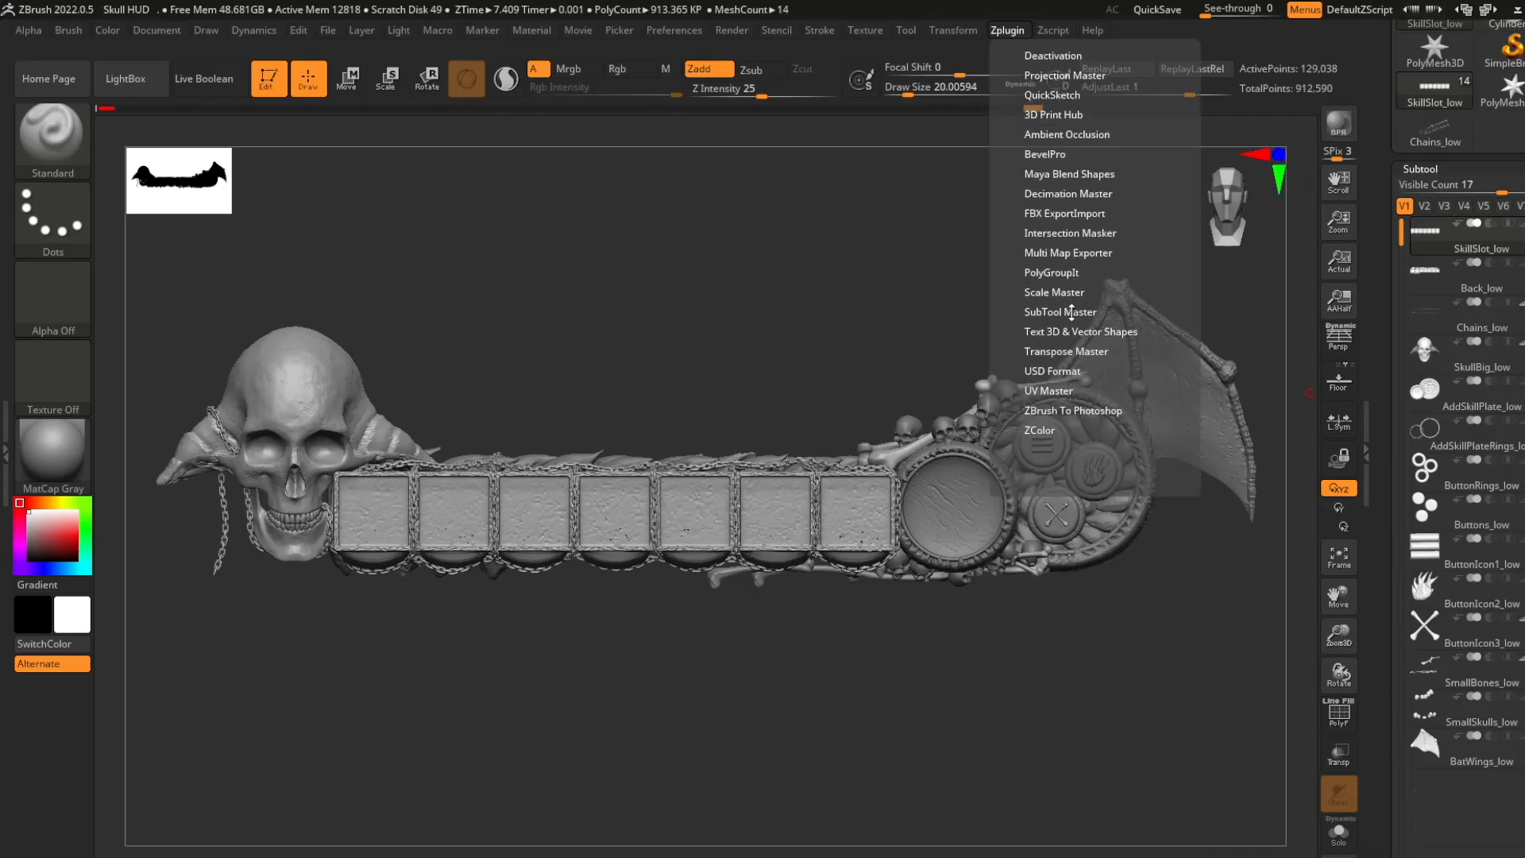
pyautogui.click(1067, 215)
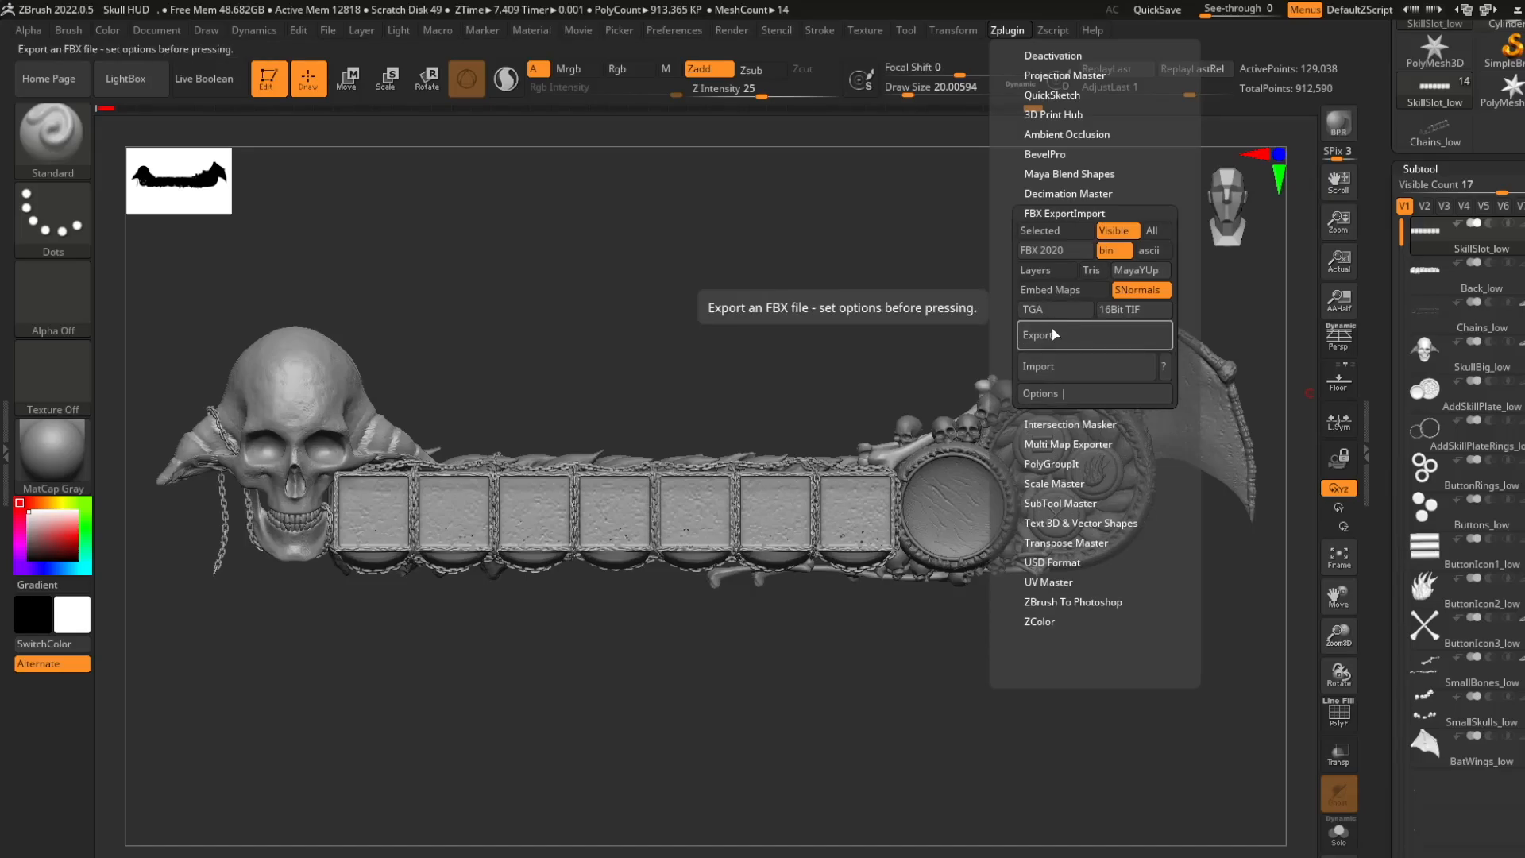
pyautogui.click(1058, 395)
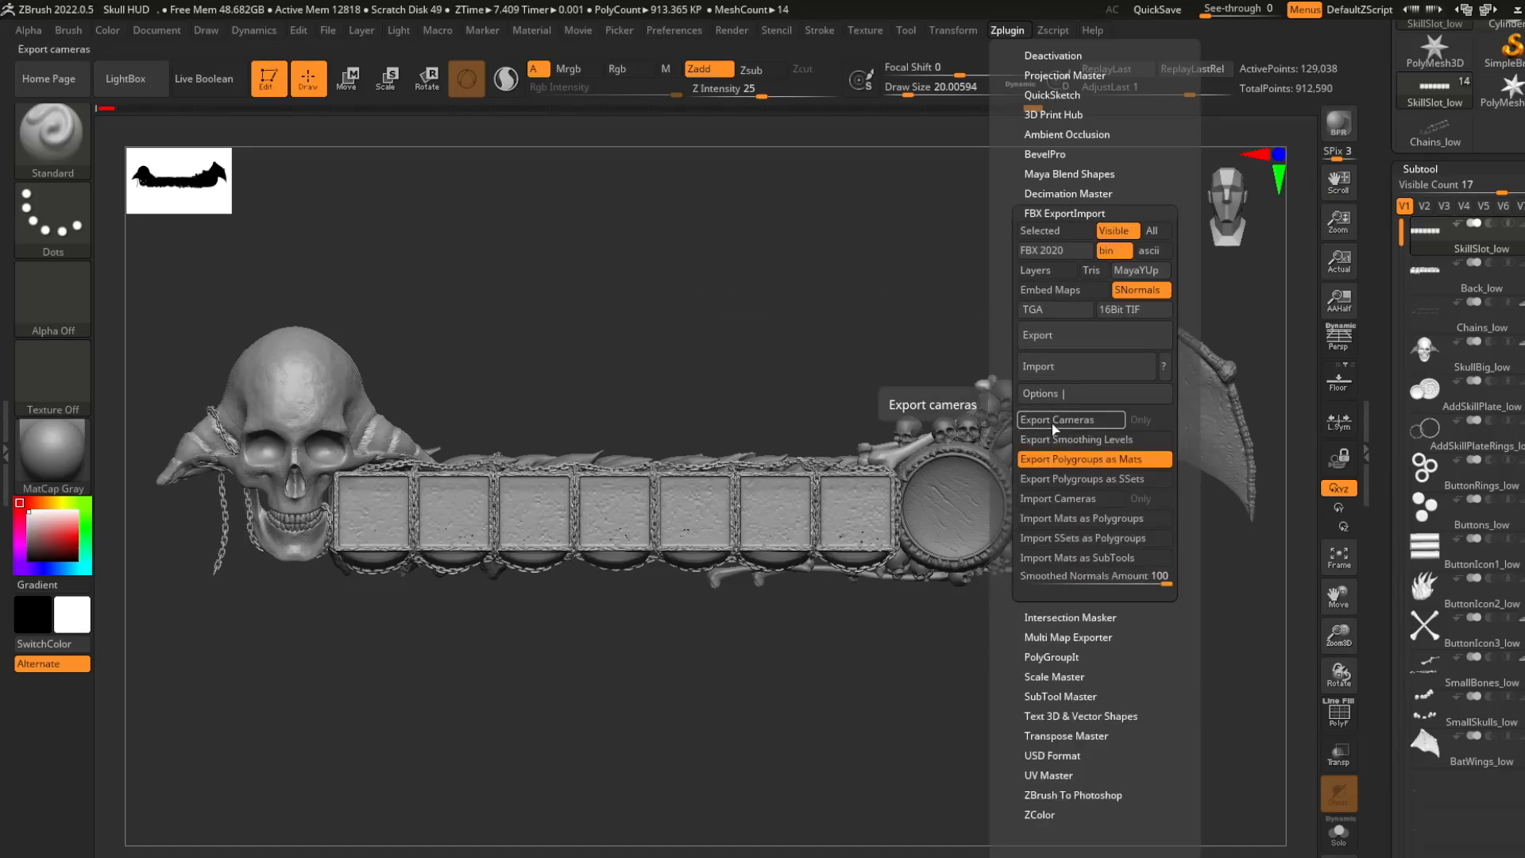
pyautogui.click(1152, 462)
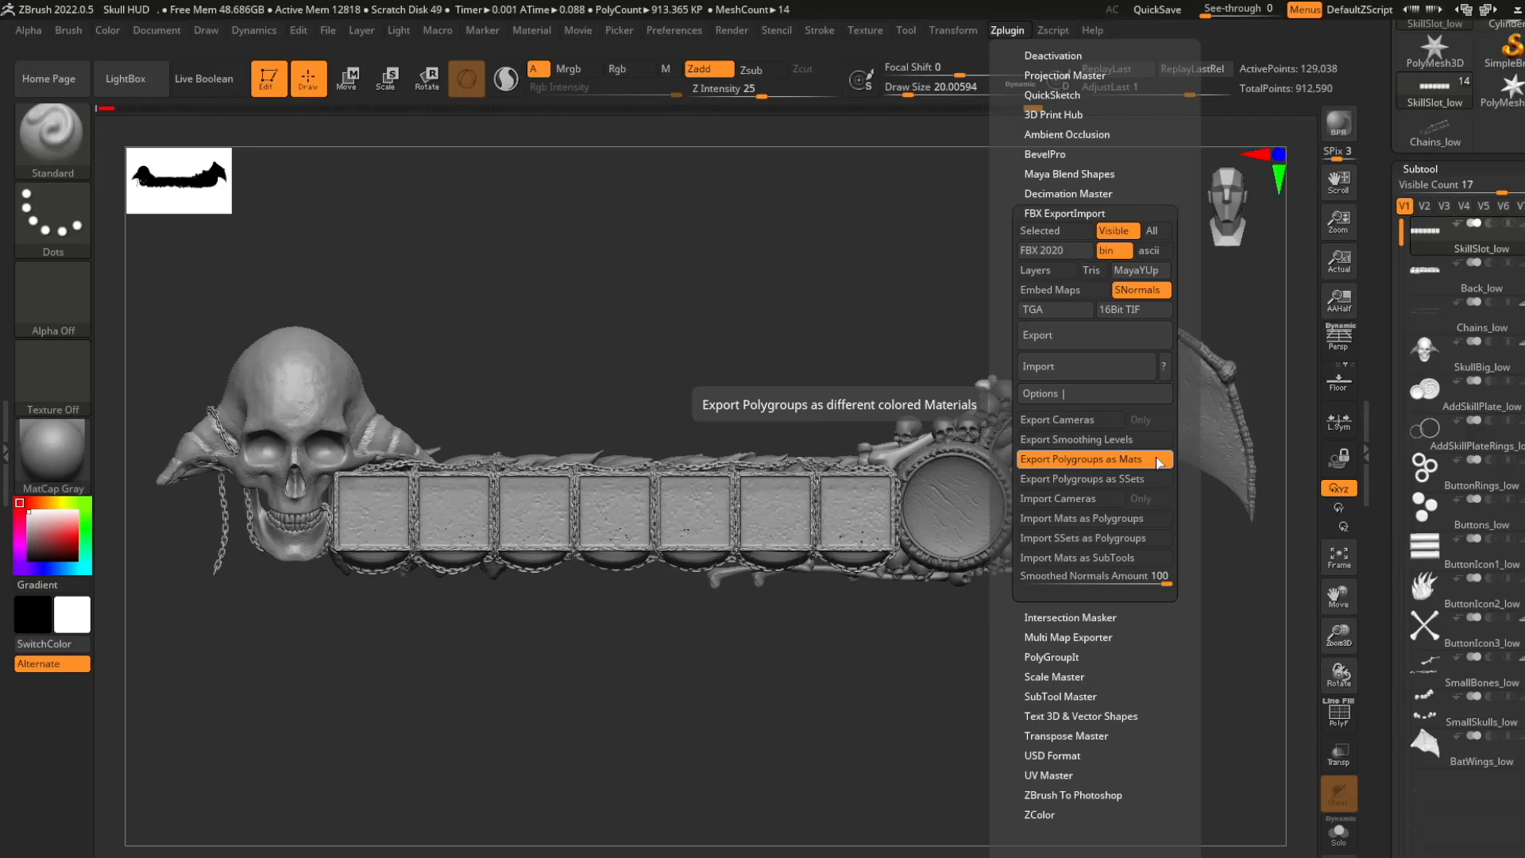
# - Show the PolyFrame and merge the skill slots, back piece and chains into a single polygroup each
pyautogui.hotkey('shift', 'f')
pyautogui.hotkey('ctrl', 'w')
pyautogui.click(1439, 281)
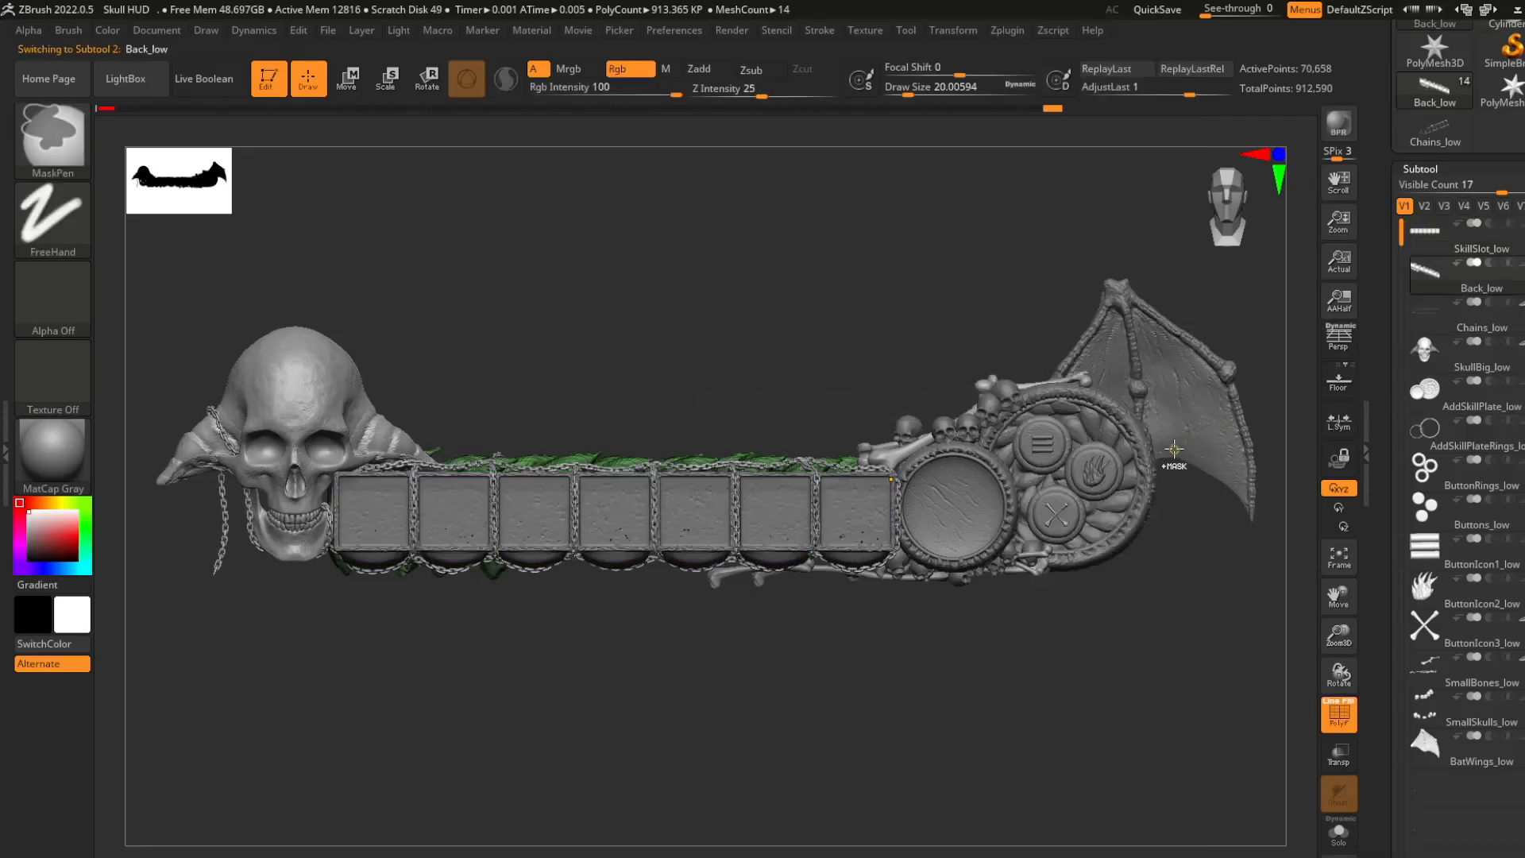
pyautogui.hotkey('ctrl', 'w')
pyautogui.click(1435, 320)
pyautogui.hotkey('ctrl', 'w')
# - Hide the big skull's teeth, merge the rest of the skull into one polygroup and unhide the teeth
pyautogui.click(1435, 358)
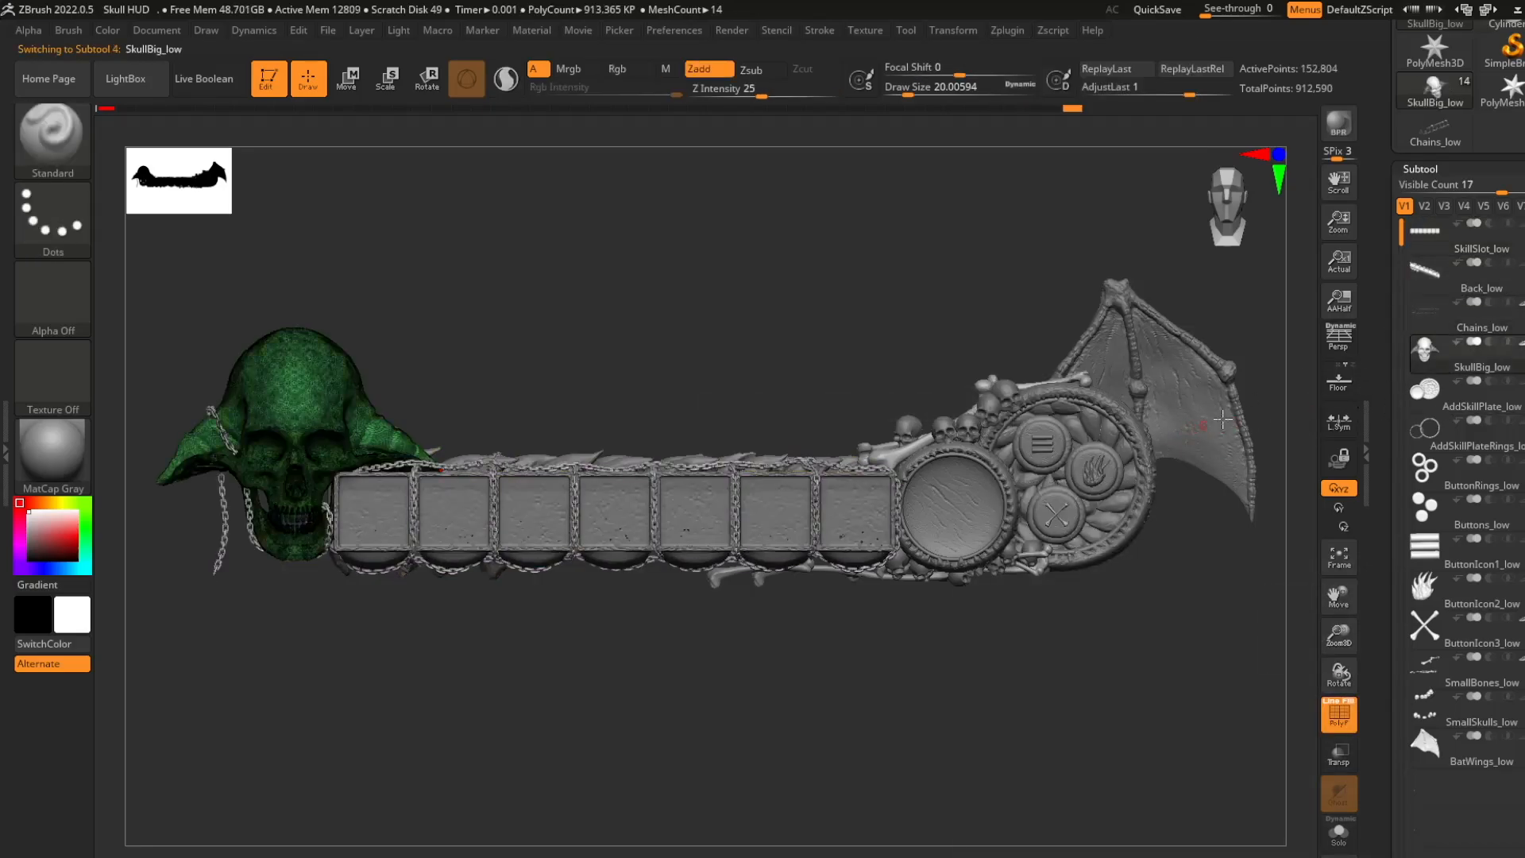
pyautogui.hotkey('ctrl', 'z')
pyautogui.moveTo(565, 405)
pyautogui.keyDown('alt'); pyautogui.mouseDown()
pyautogui.moveTo(839, 391)
pyautogui.moveTo(552, 371)
pyautogui.mouseUp(); pyautogui.keyUp('alt')
pyautogui.keyDown('ctrl'); pyautogui.keyDown('shift'); pyautogui.click(554, 667); pyautogui.keyUp('shift'); pyautogui.keyUp('ctrl')
pyautogui.keyDown('ctrl'); pyautogui.keyDown('shift'); pyautogui.click(872, 323); pyautogui.keyUp('shift'); pyautogui.keyUp('ctrl')
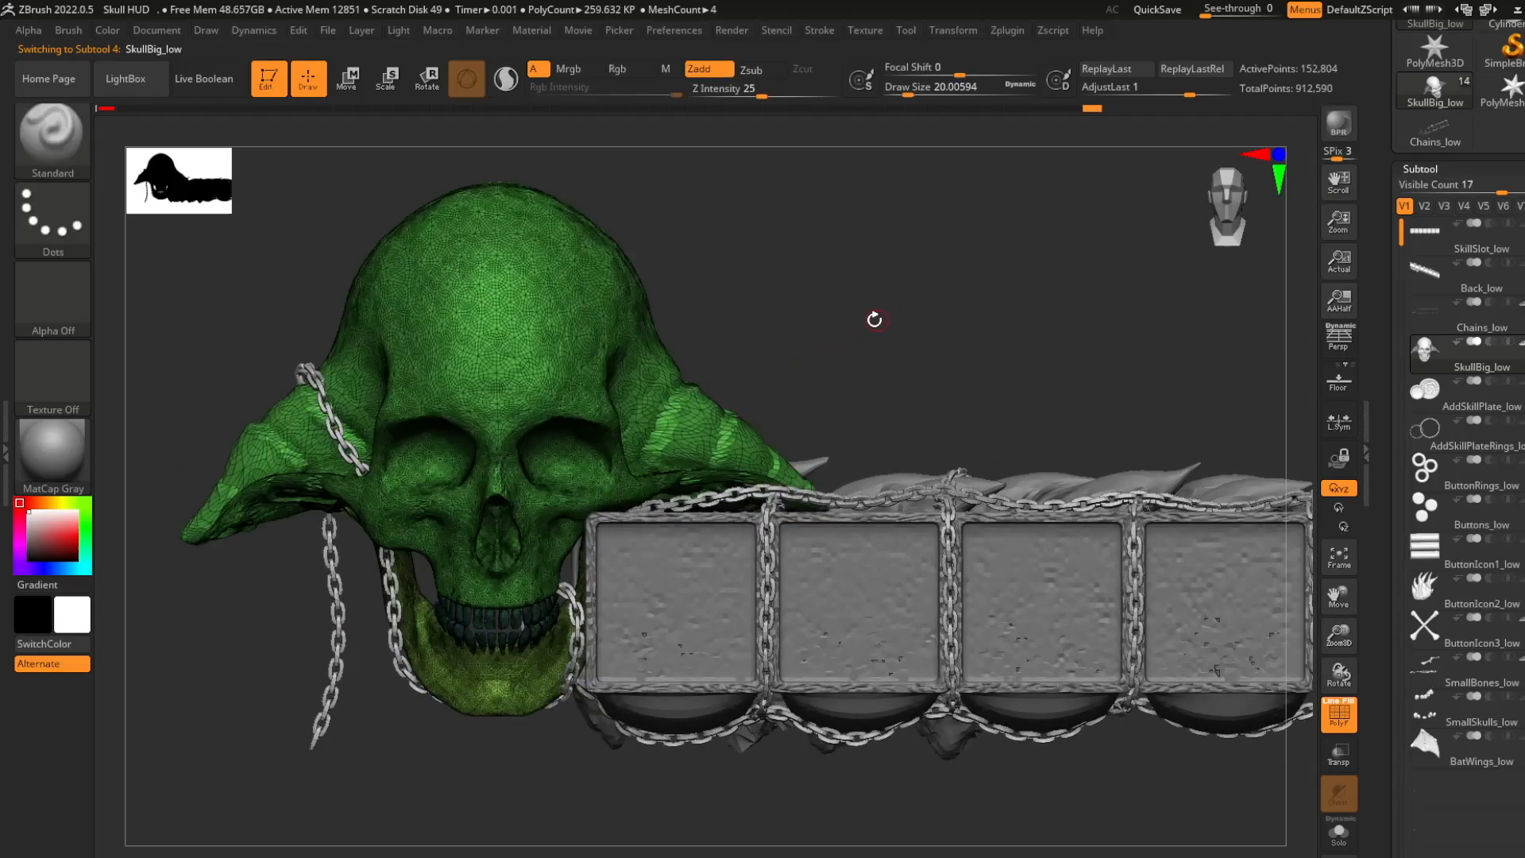
pyautogui.keyDown('ctrl'); pyautogui.keyDown('shift'); pyautogui.click(553, 667); pyautogui.keyUp('shift'); pyautogui.keyUp('ctrl')
pyautogui.keyDown('ctrl'); pyautogui.keyDown('shift'); pyautogui.moveTo(847, 309); pyautogui.dragTo(874, 332); pyautogui.keyUp('shift'); pyautogui.keyUp('ctrl')
pyautogui.keyDown('ctrl'); pyautogui.keyDown('shift'); pyautogui.click(628, 341); pyautogui.keyUp('shift'); pyautogui.keyUp('ctrl')
pyautogui.keyDown('ctrl'); pyautogui.keyDown('shift'); pyautogui.moveTo(834, 279); pyautogui.dragTo(878, 305); pyautogui.keyUp('shift'); pyautogui.keyUp('ctrl')
pyautogui.hotkey('ctrl', 'w')
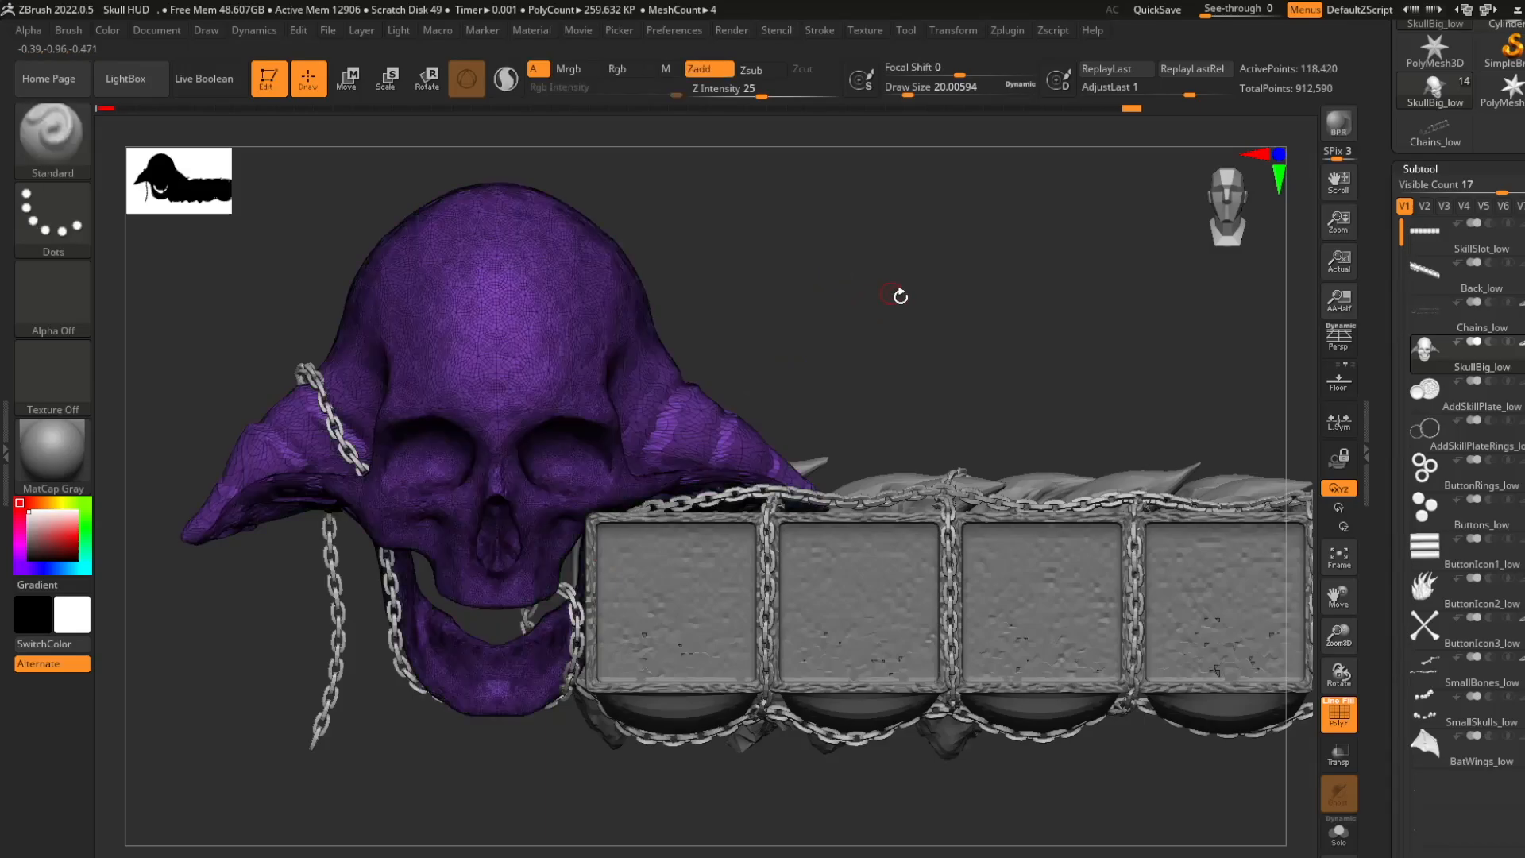
pyautogui.keyDown('ctrl'); pyautogui.keyDown('shift'); pyautogui.click(898, 296); pyautogui.keyUp('shift'); pyautogui.keyUp('ctrl')
pyautogui.keyDown('ctrl'); pyautogui.moveTo(899, 296); pyautogui.dragTo(809, 375, button='right'); pyautogui.keyUp('ctrl')
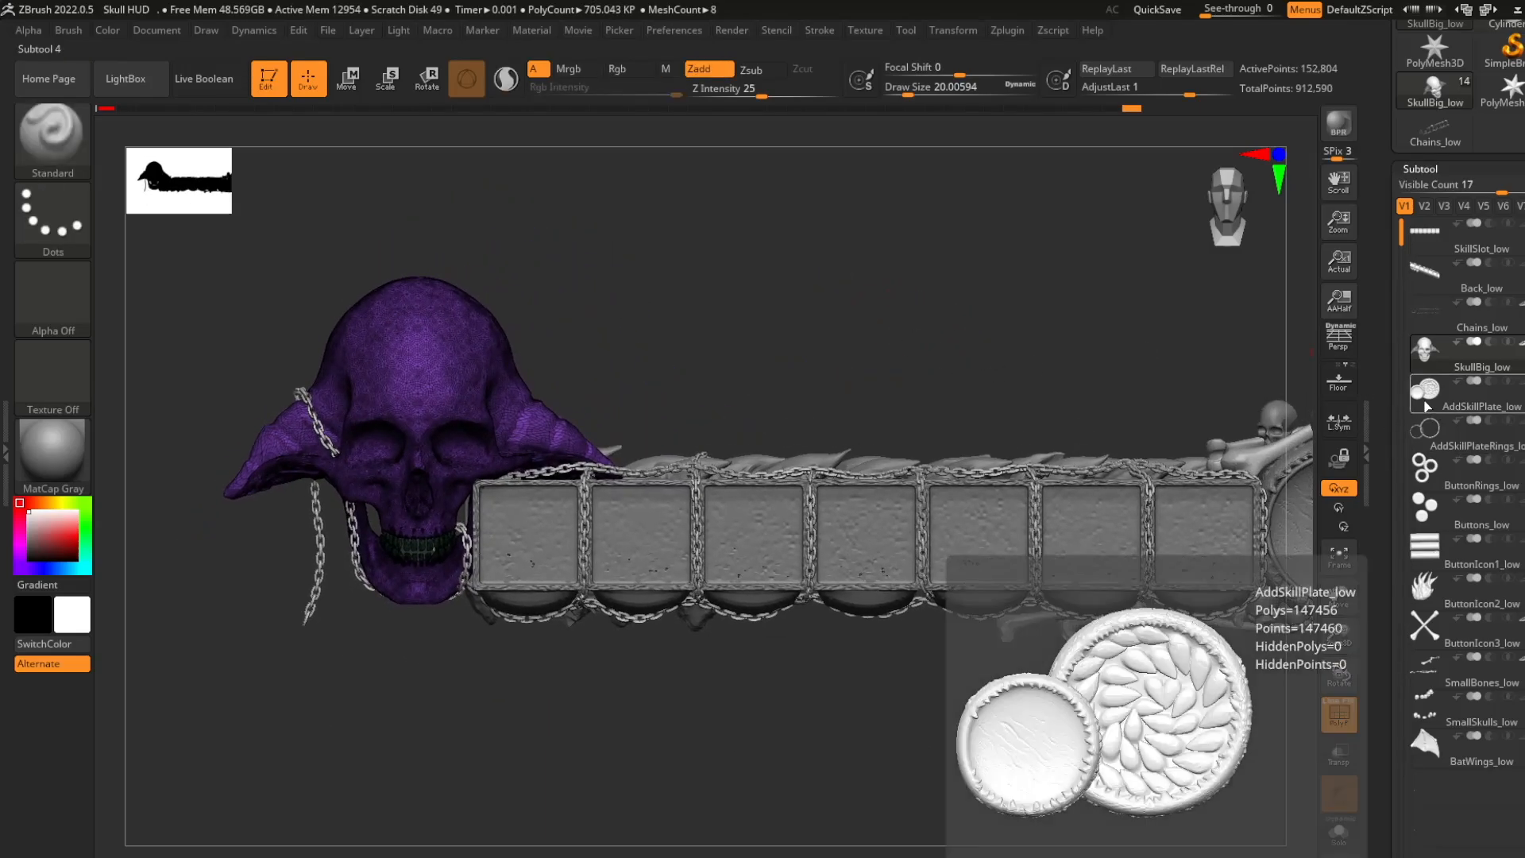
# - Merge the round dial plates into one polygroup
pyautogui.click(1428, 406)
pyautogui.keyDown('alt'); pyautogui.moveTo(1116, 388); pyautogui.dragTo(530, 320, button='right'); pyautogui.keyUp('alt')
pyautogui.keyDown('alt'); pyautogui.moveTo(1155, 421); pyautogui.dragTo(864, 445, button='right'); pyautogui.keyUp('alt')
pyautogui.click(1430, 435)
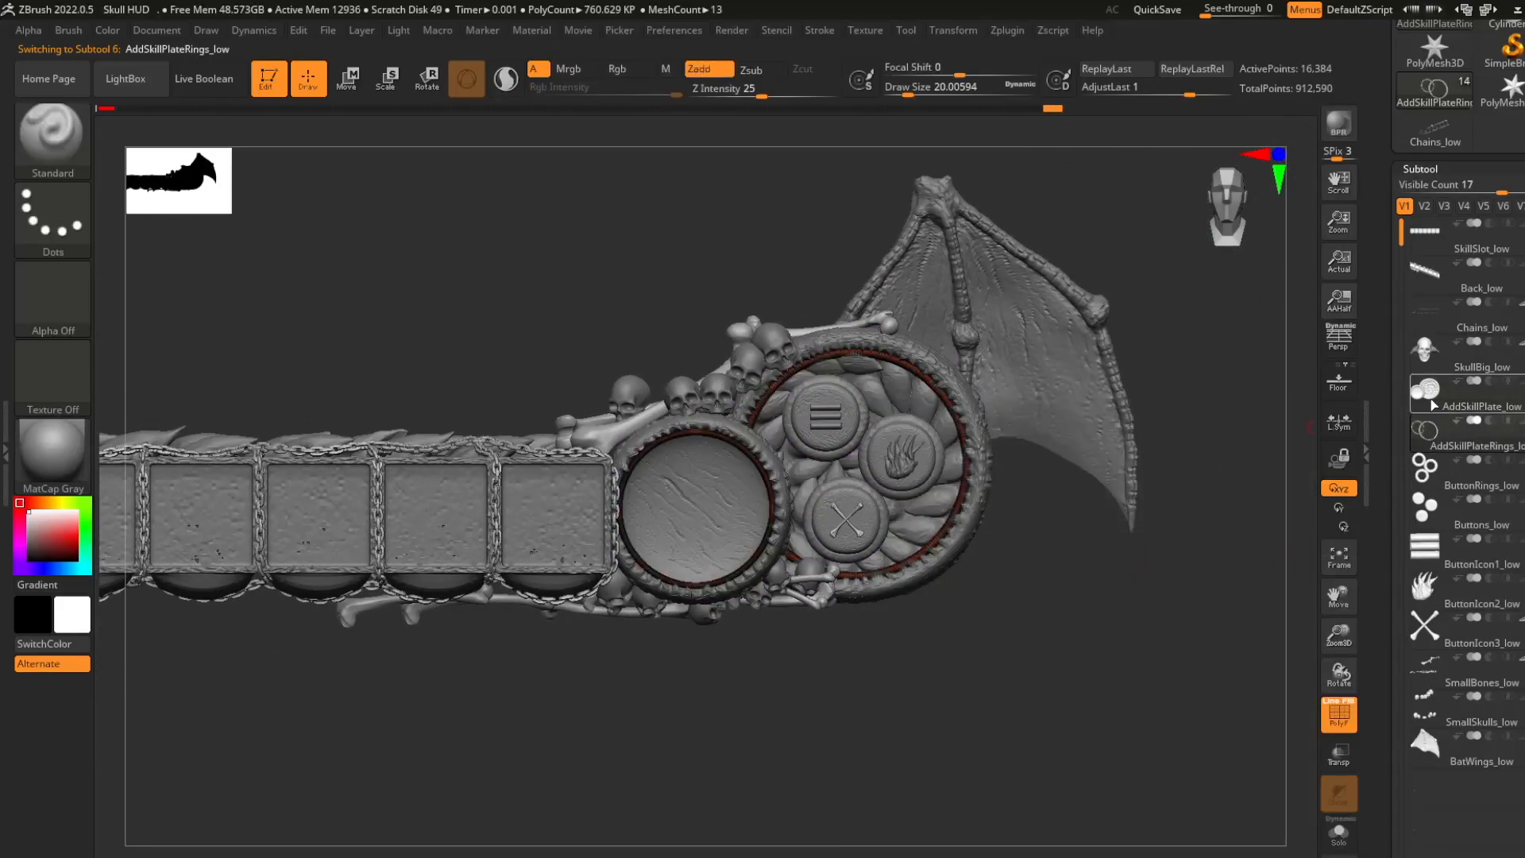
pyautogui.click(1432, 405)
pyautogui.moveTo(1149, 566)
pyautogui.mouseDown(button='right')
pyautogui.moveTo(1086, 575)
pyautogui.moveTo(1083, 606)
pyautogui.moveTo(1144, 588)
pyautogui.mouseUp(button='right')
pyautogui.hotkey('ctrl', 'w')
# - Merge the button rings, buttons, button icons, small bones, small skulls and bat wings into one polygroup each
pyautogui.click(1428, 475)
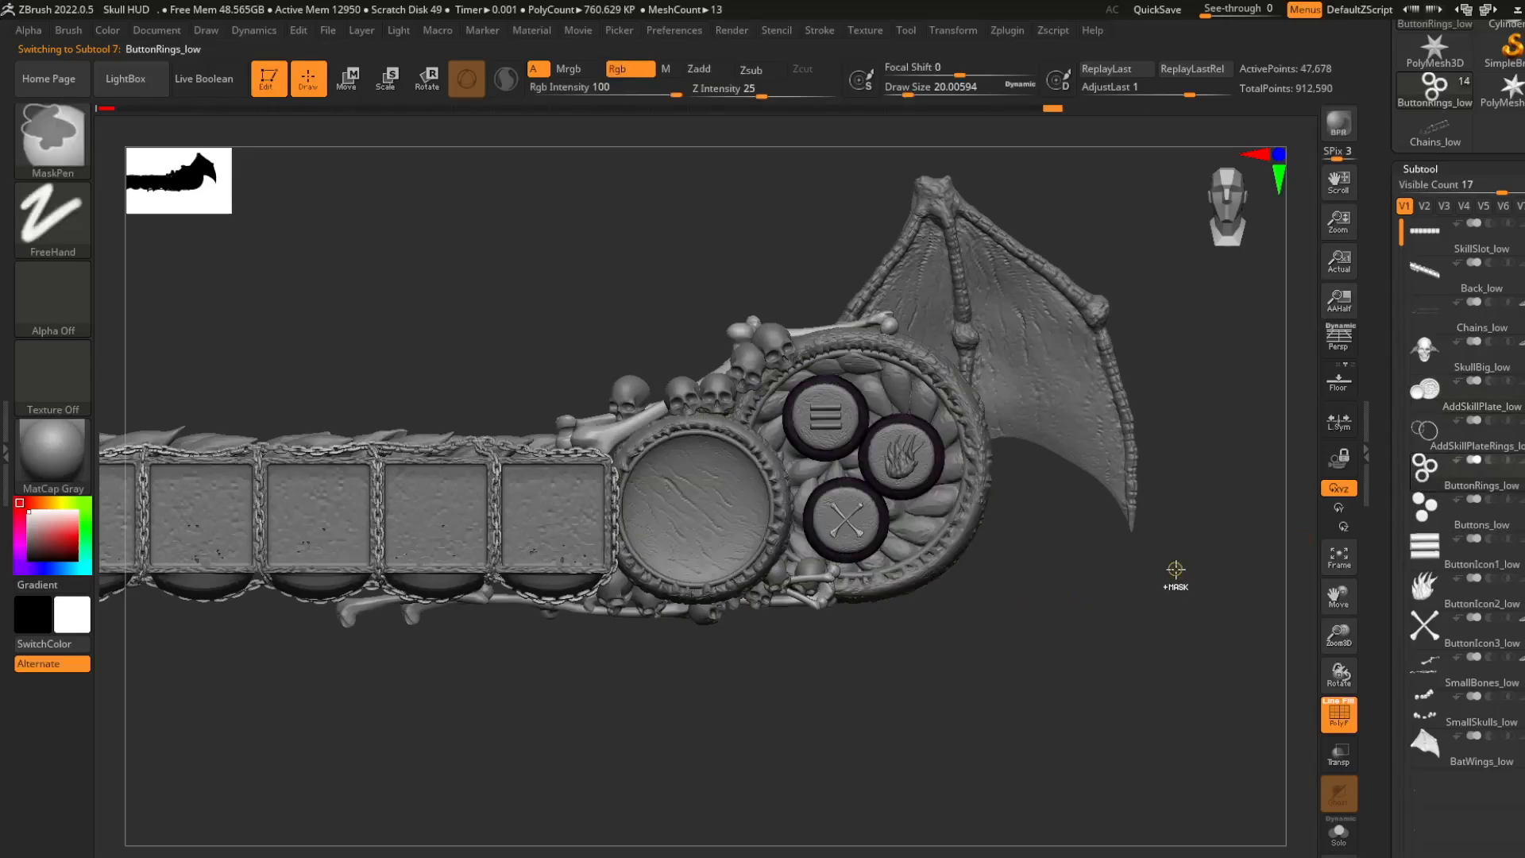
pyautogui.click(1426, 509)
pyautogui.click(1426, 548)
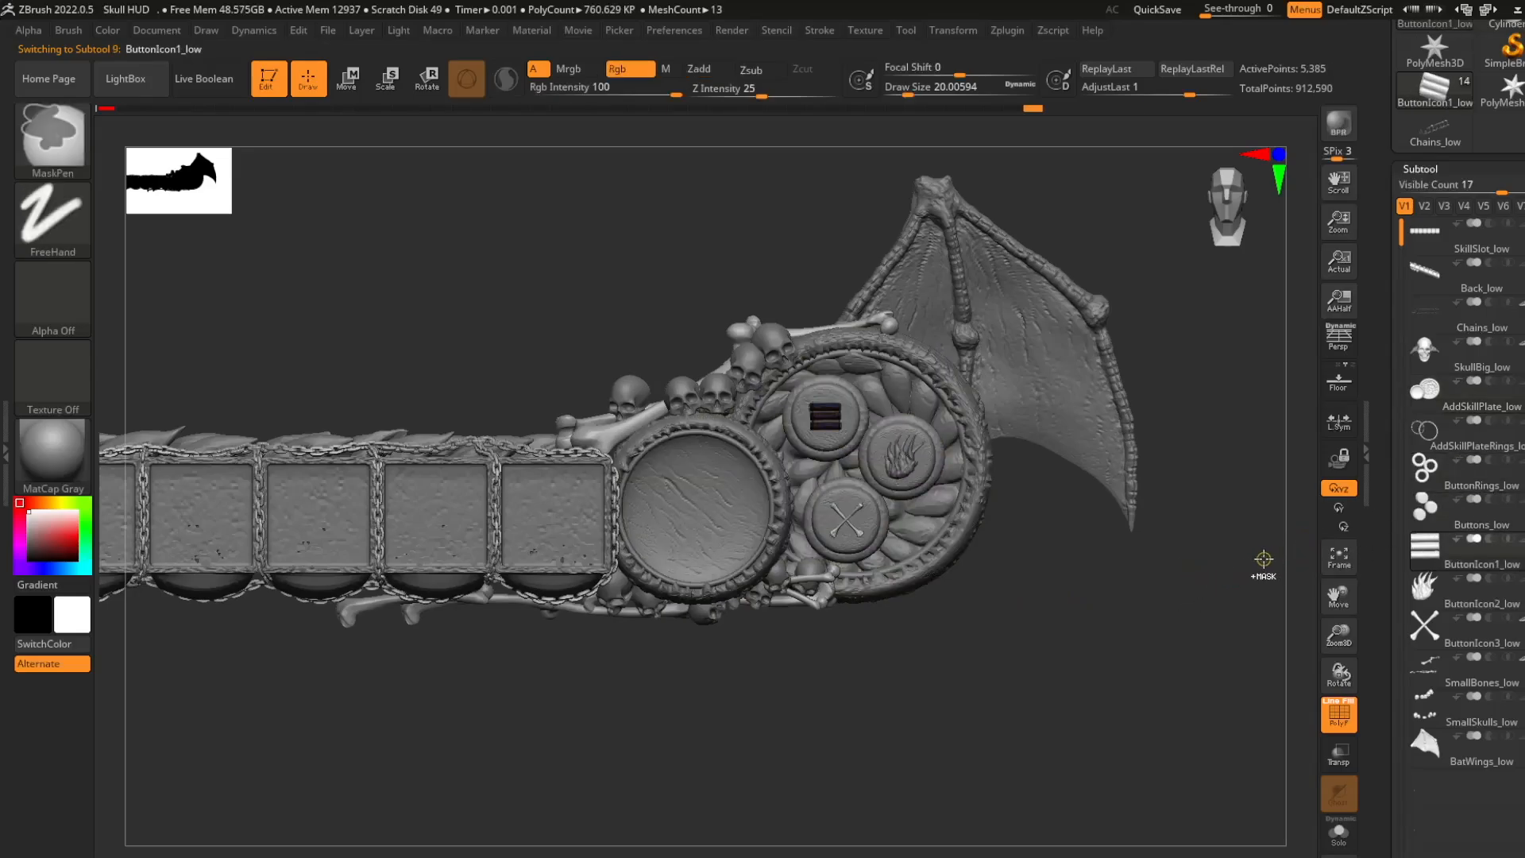
pyautogui.click(1430, 610)
pyautogui.click(1422, 681)
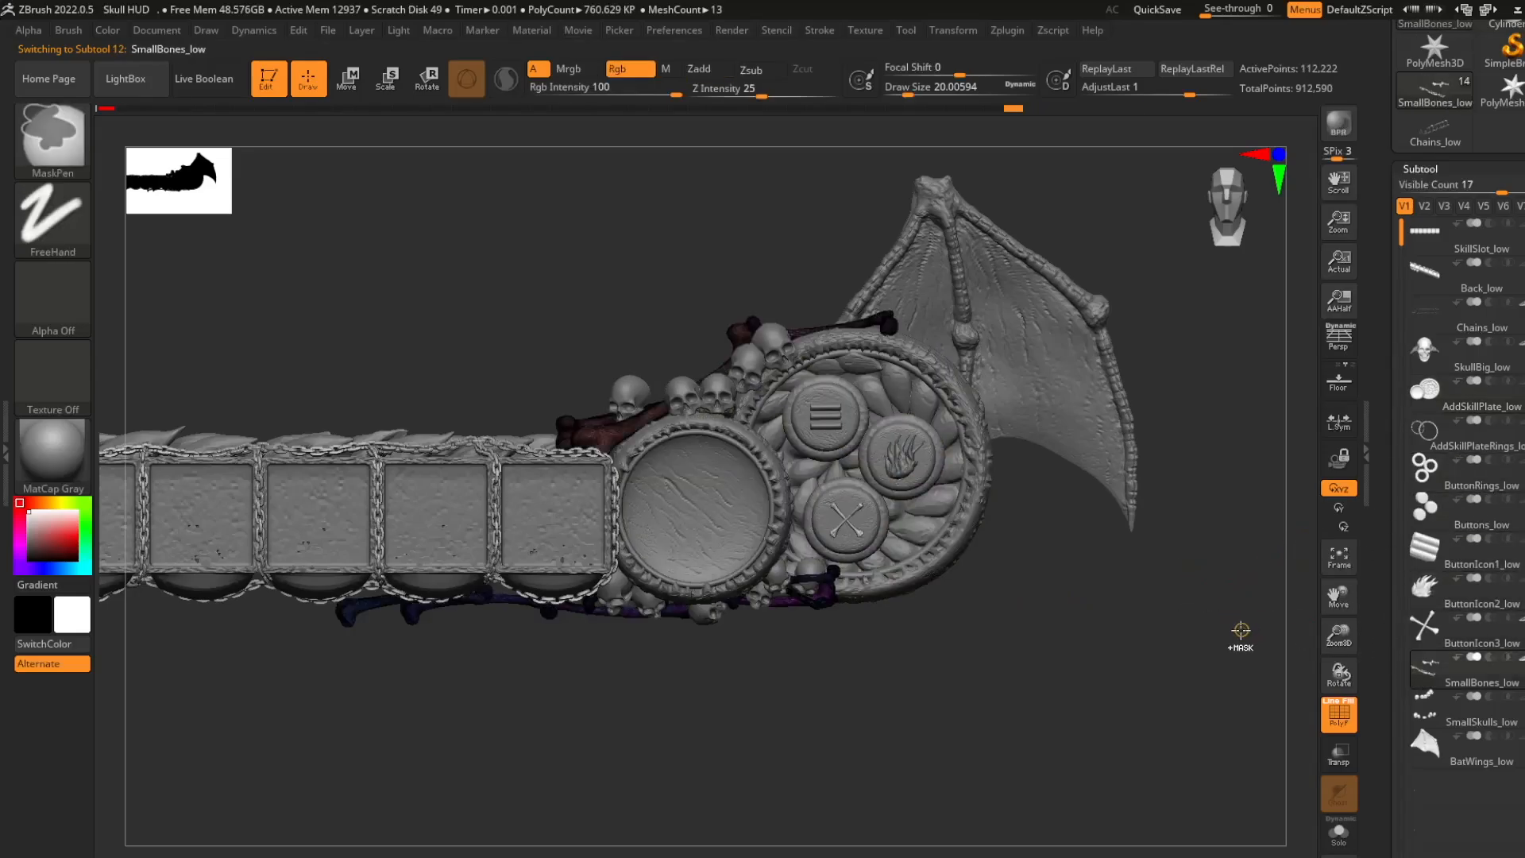
pyautogui.click(1424, 715)
pyautogui.click(1406, 747)
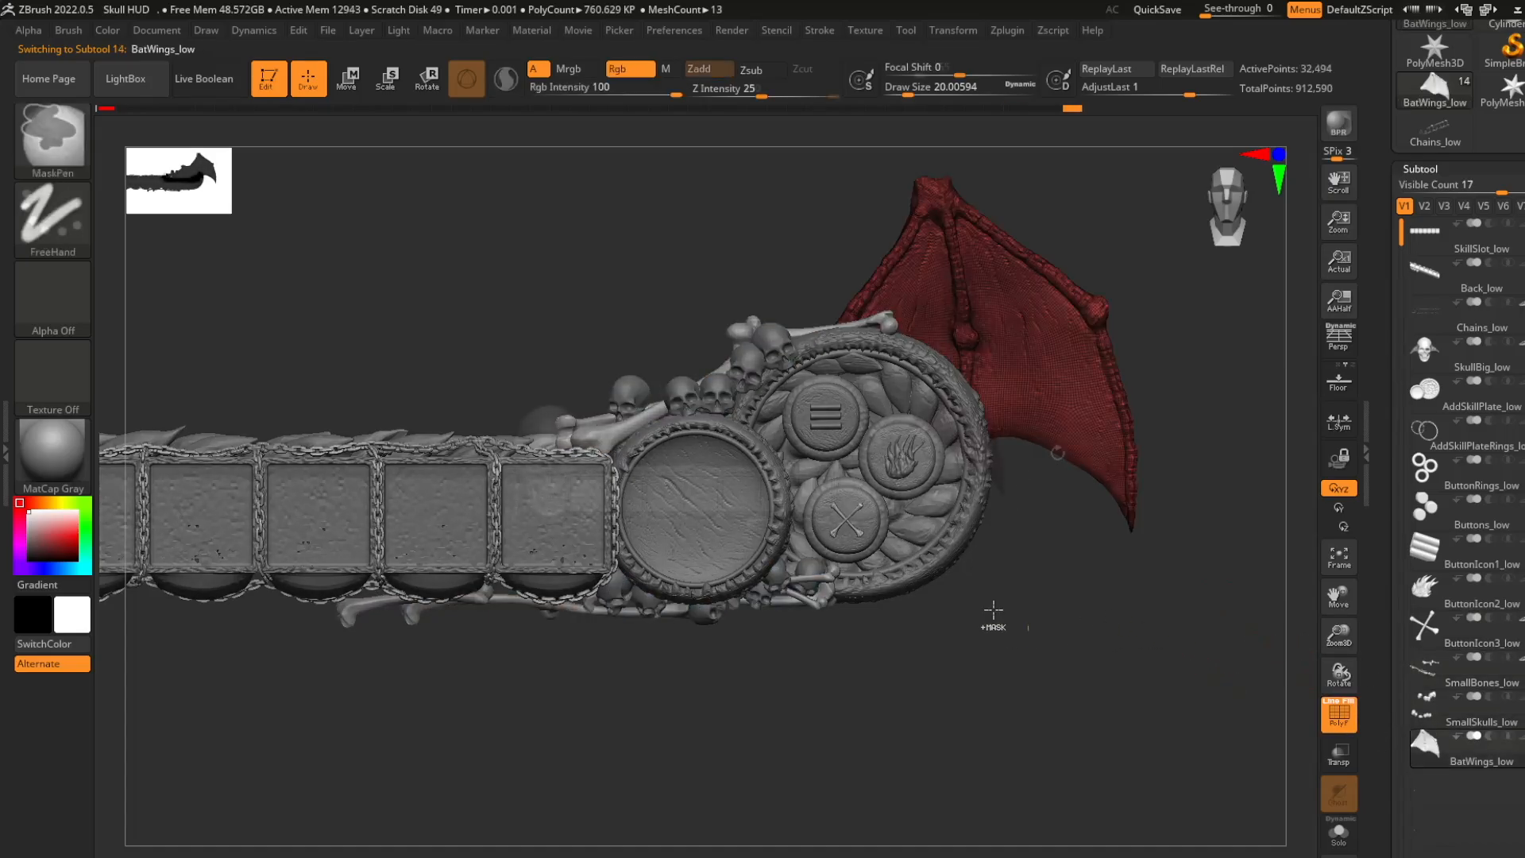
pyautogui.press('f')
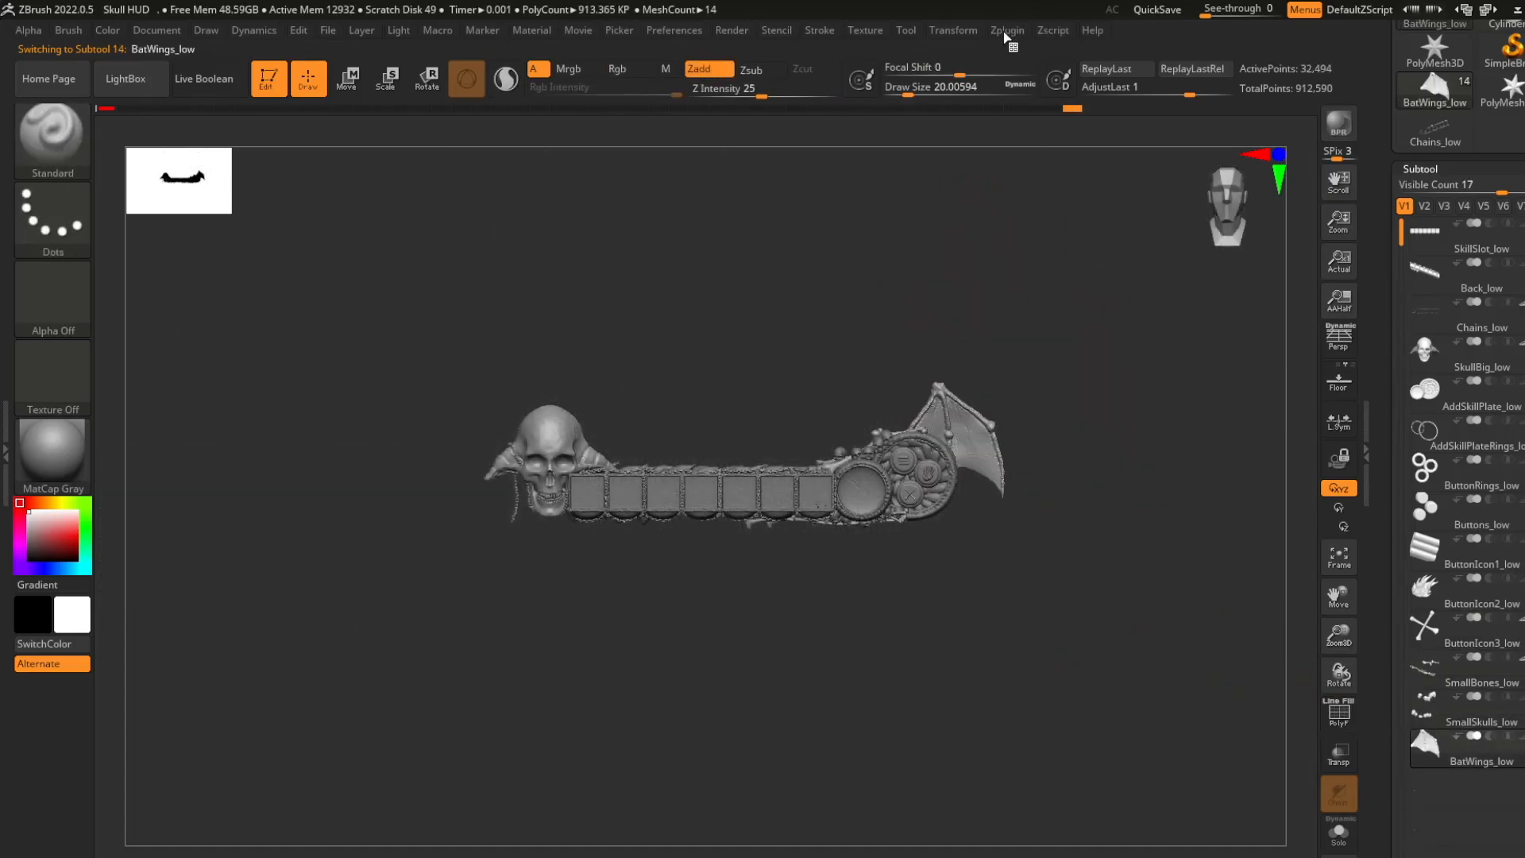
# - Export the visible subtools with polygroups as materials to an FBX file named Hud in a new Lowres folder under HUDs
pyautogui.click(1007, 31)
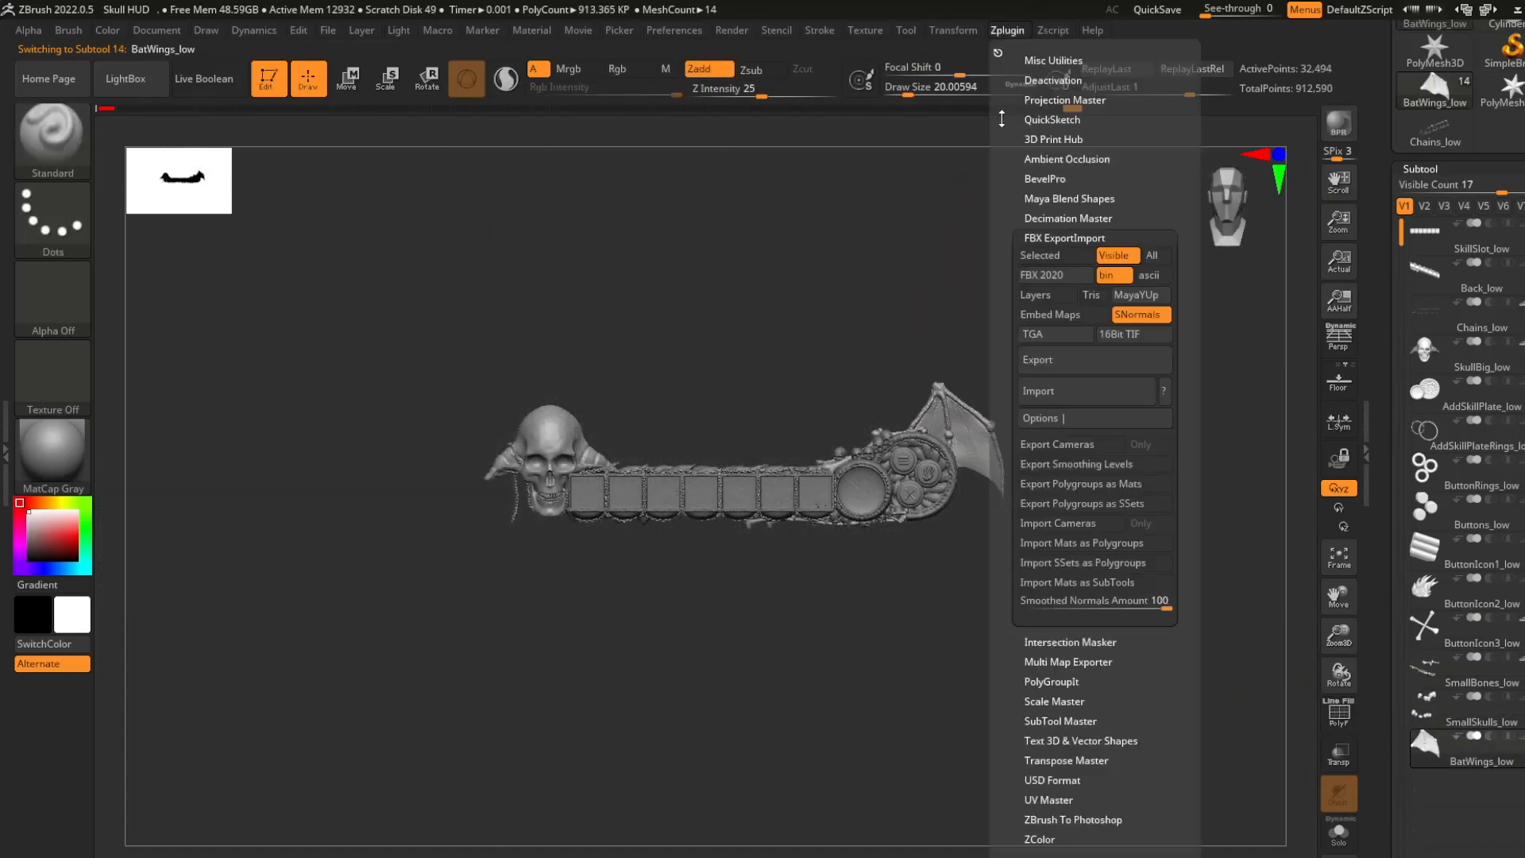
pyautogui.click(1102, 486)
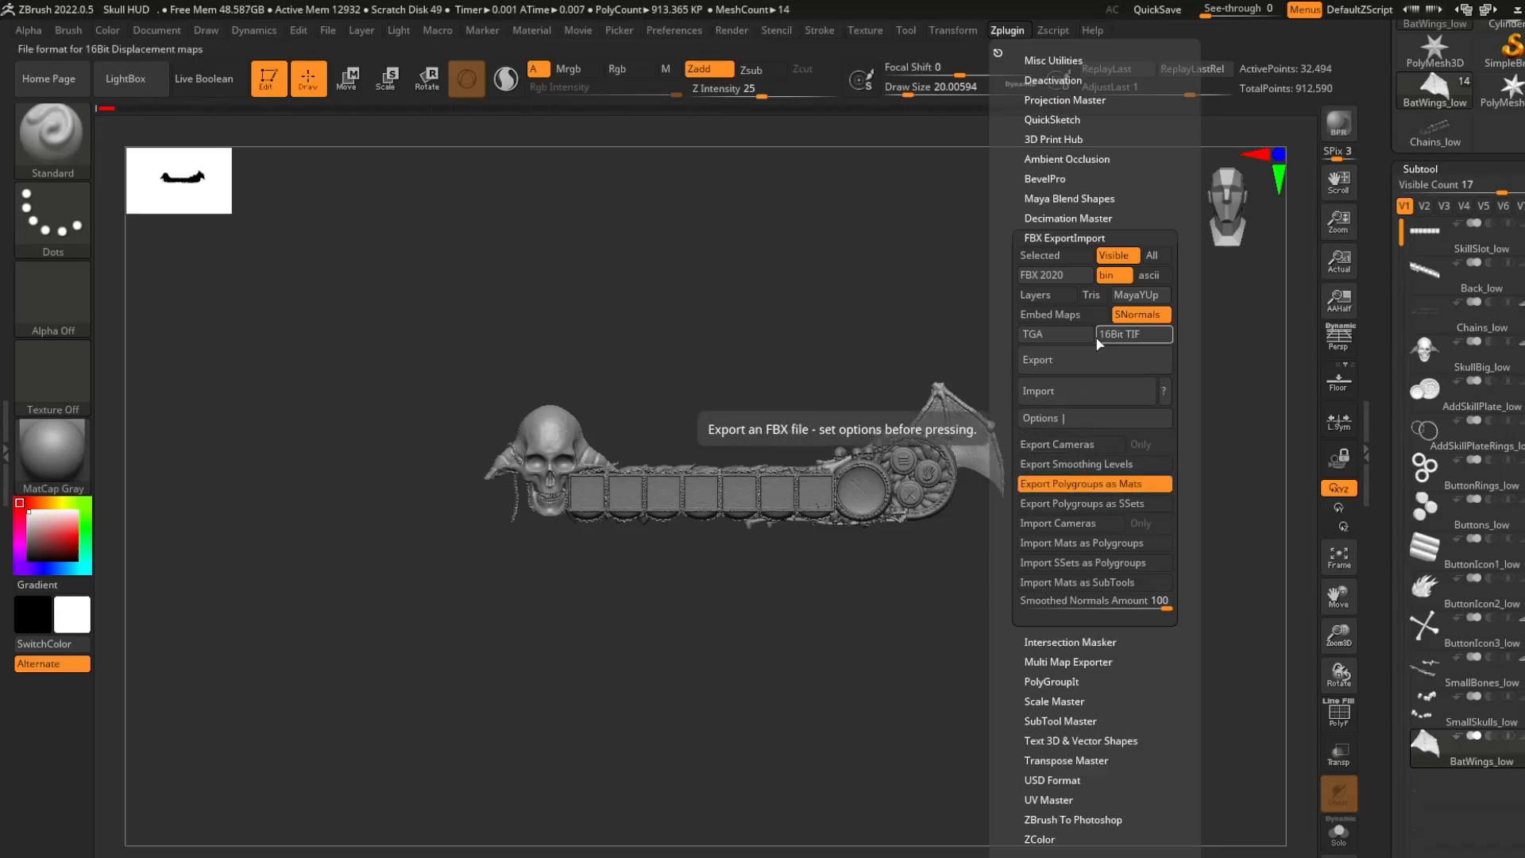
pyautogui.click(1075, 362)
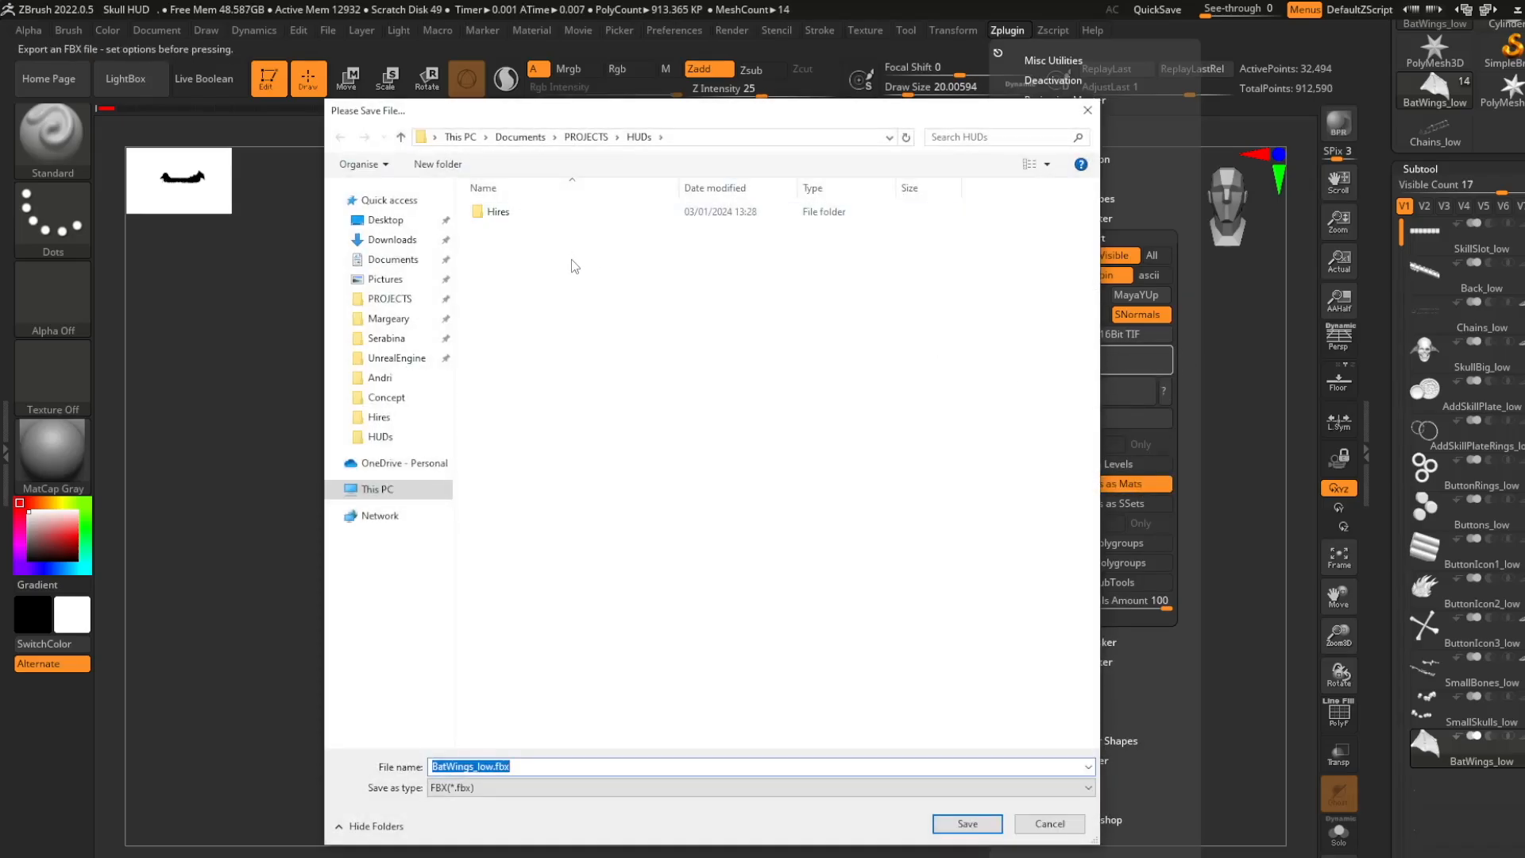
pyautogui.click(465, 165)
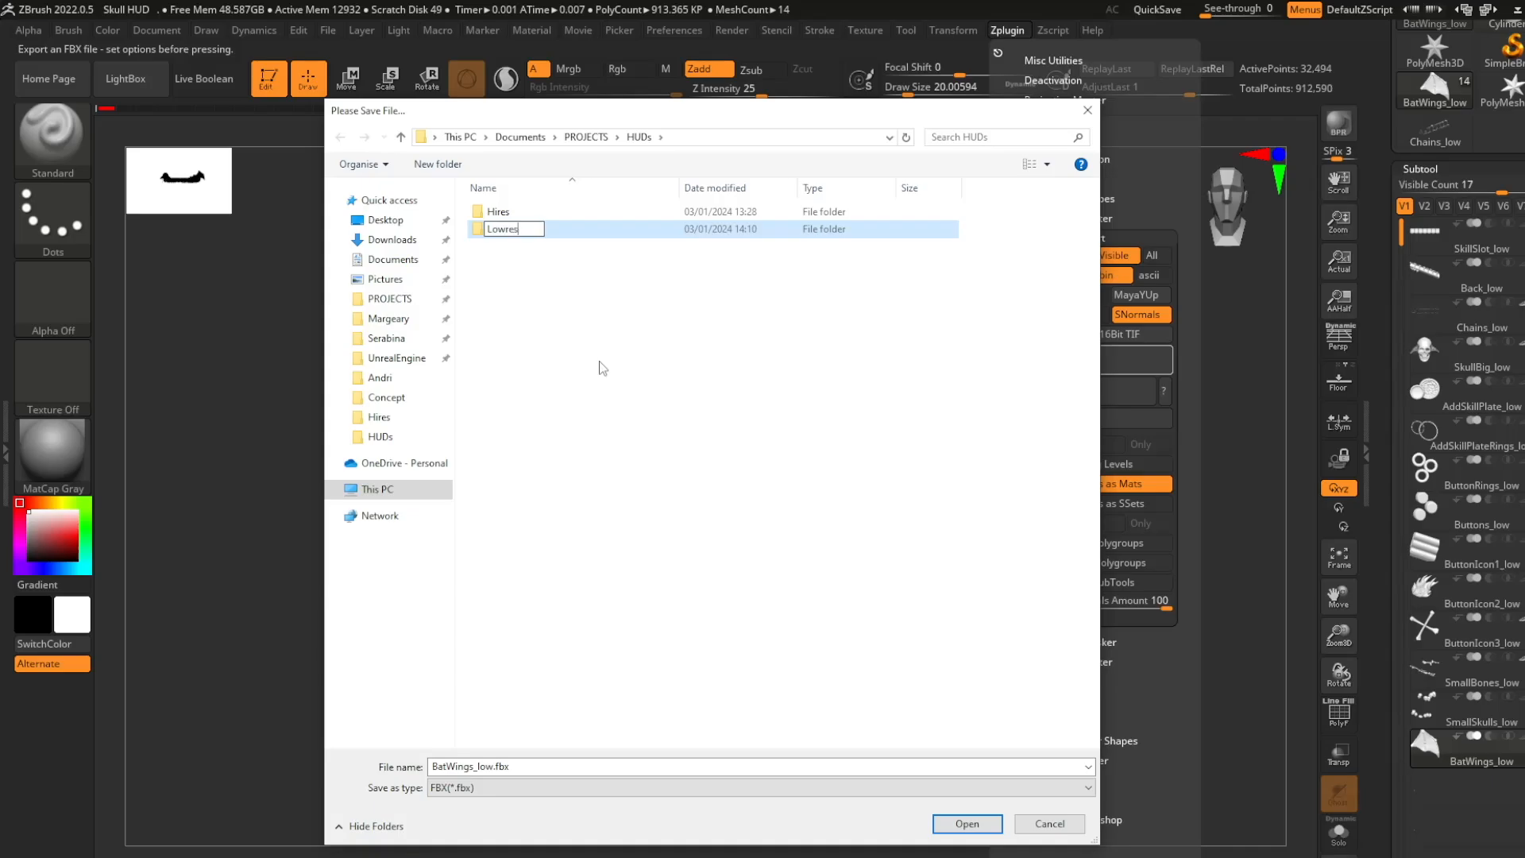
pyautogui.doubleClick(676, 231)
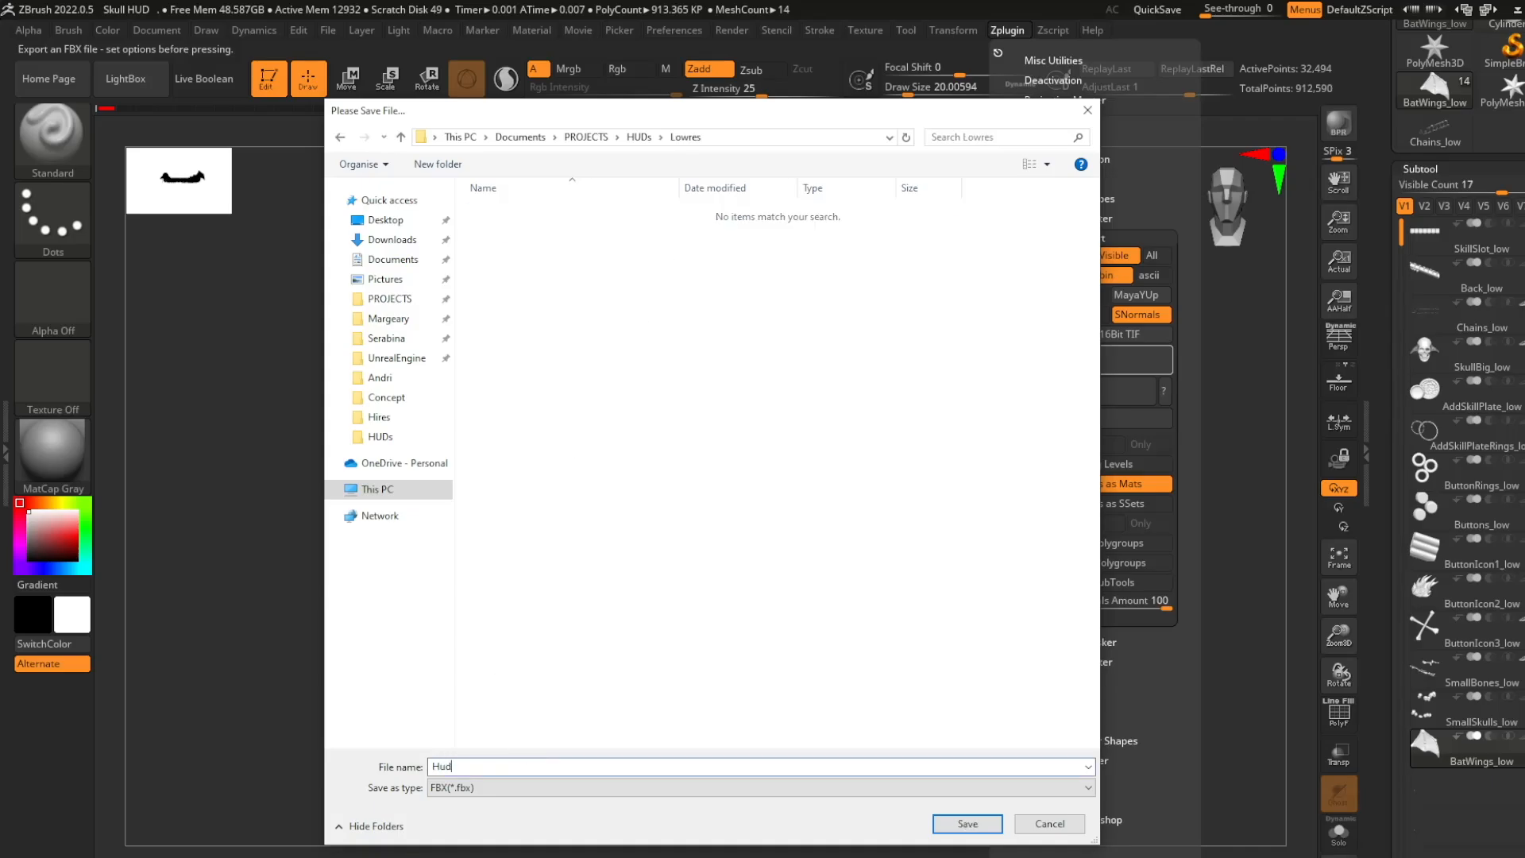
pyautogui.click(988, 826)
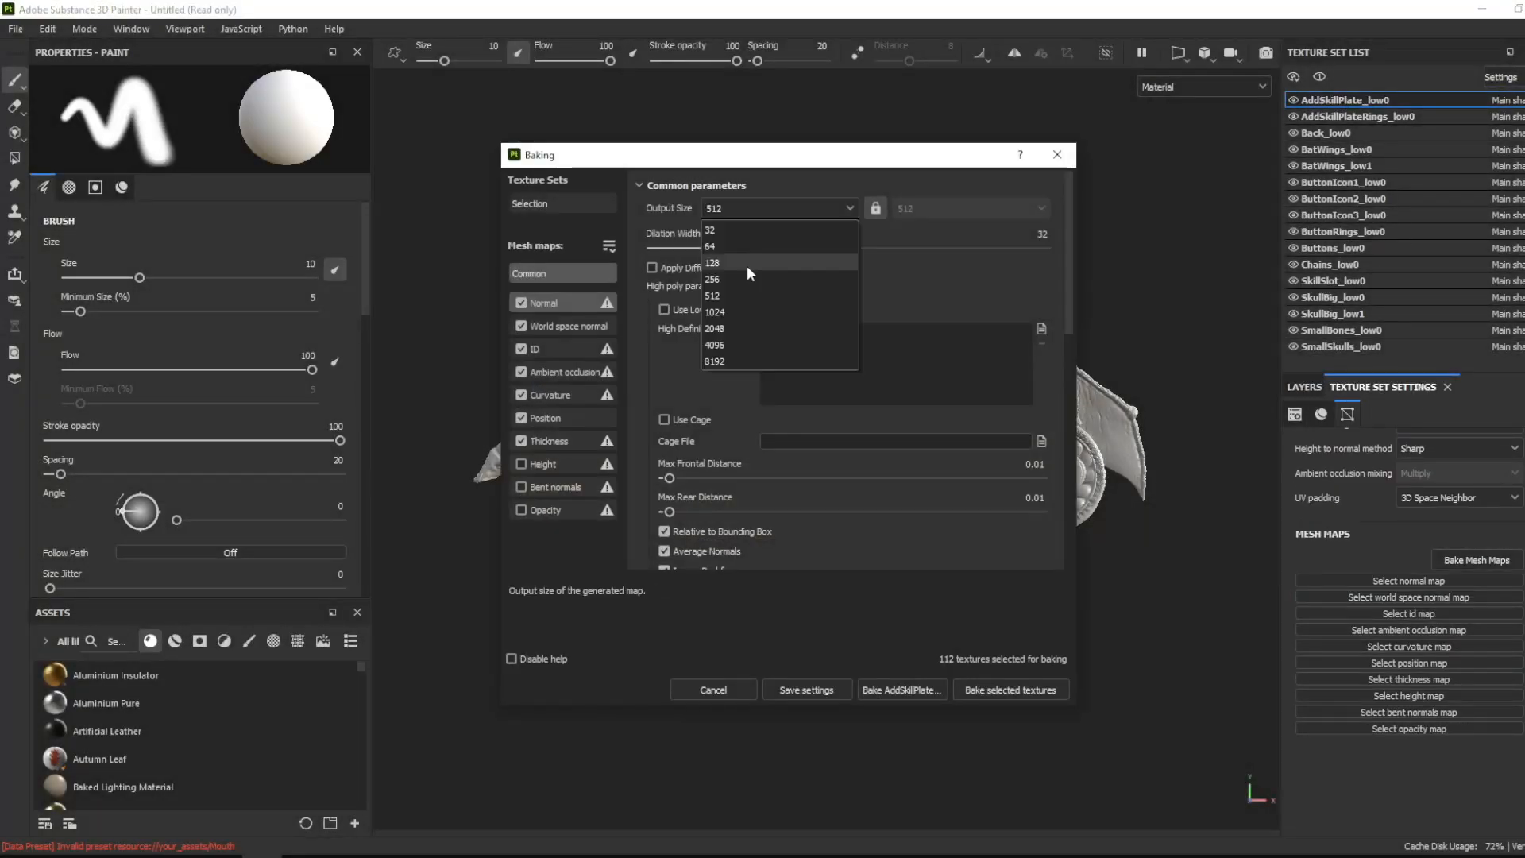
pyautogui.click(747, 265)
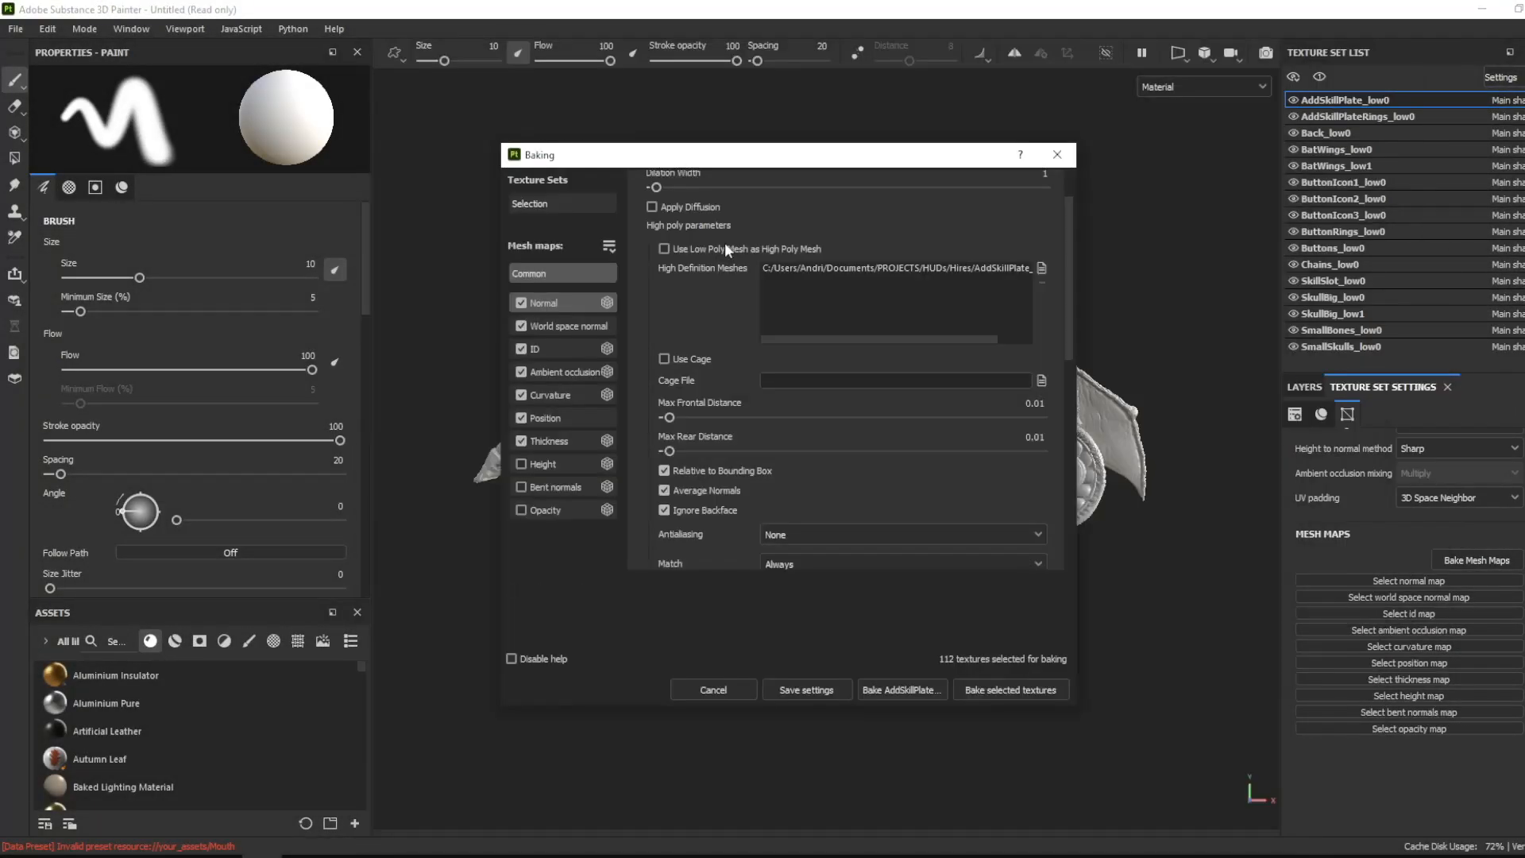
# - Switch to Substance 3D Painter and bake the selected mesh maps, loading Buttons_high.fbx as high-definition mesh for the buttons
pyautogui.click(1010, 689)
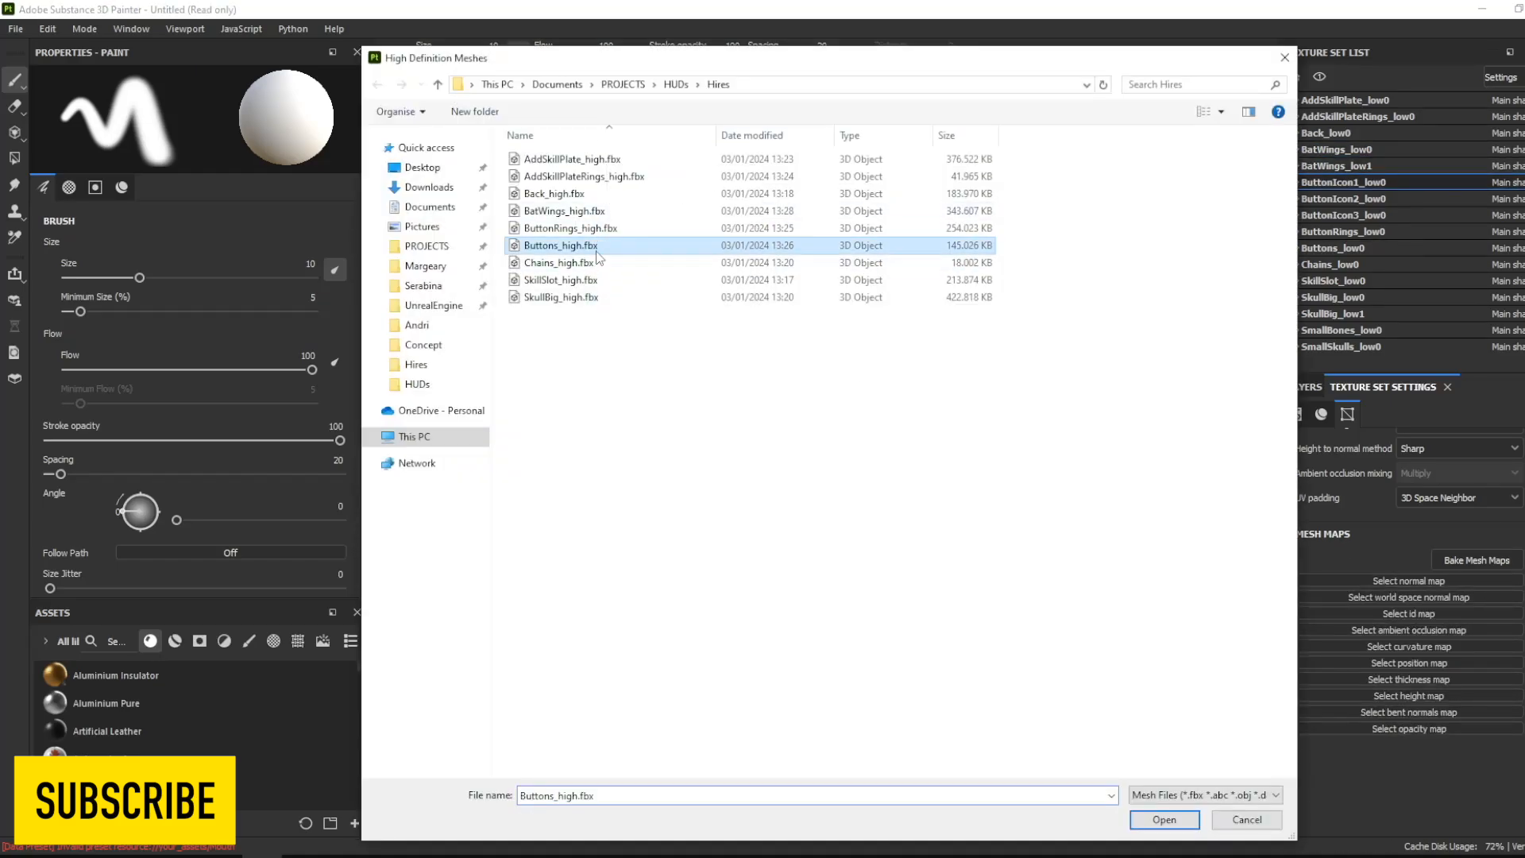
pyautogui.press('Return')
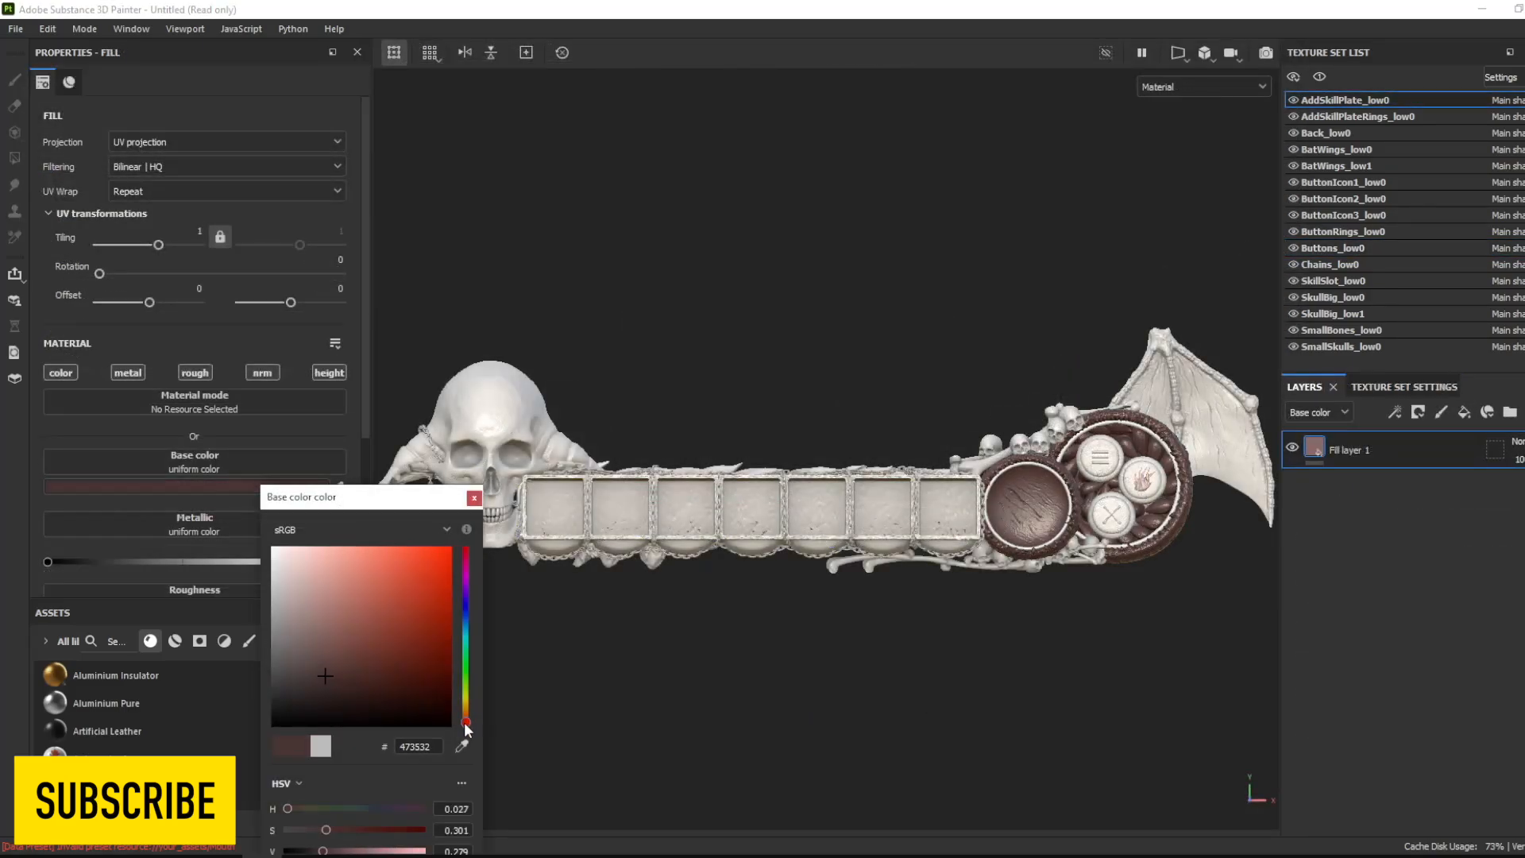
# - Set the base color of the skill plate and skill plate ring fills to dark olive
pyautogui.click(340, 659)
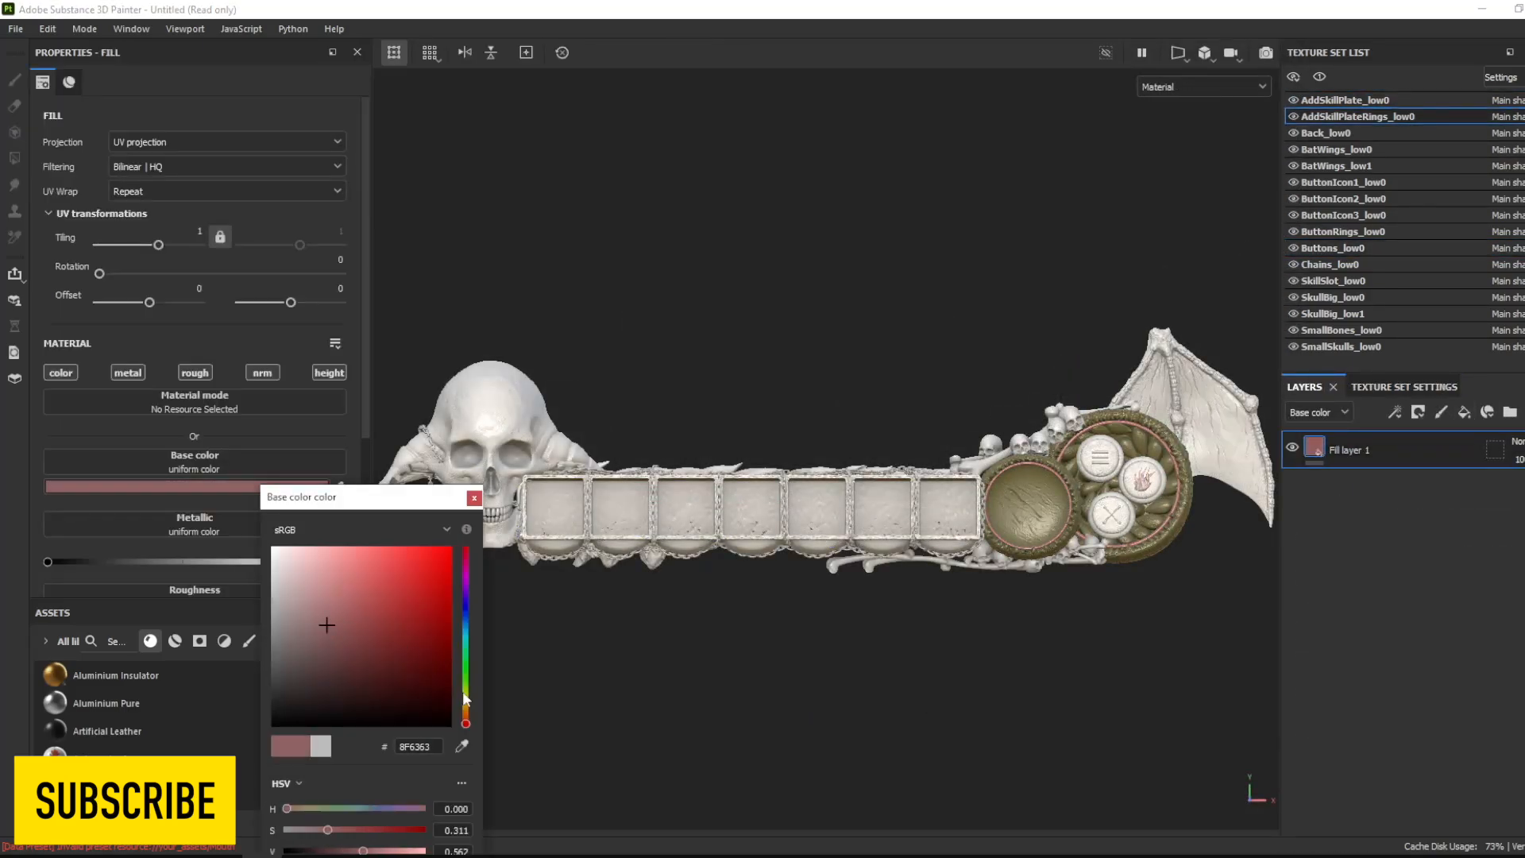
pyautogui.click(373, 703)
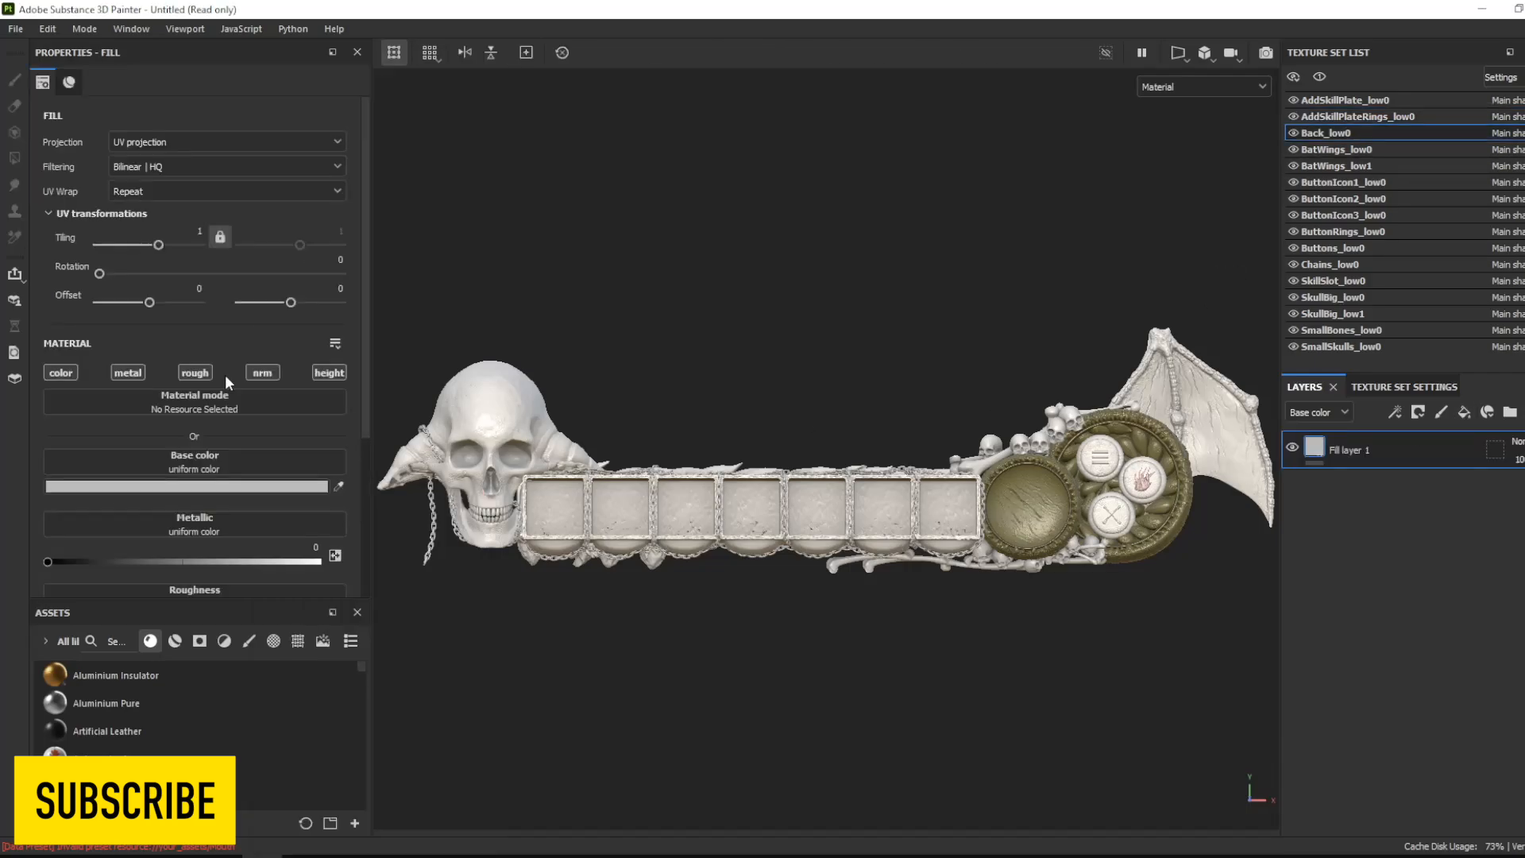
# - Set the base color of the back piece's fill layer to a dark olive brown
pyautogui.click(261, 486)
pyautogui.click(358, 671)
pyautogui.click(466, 708)
pyautogui.click(374, 691)
pyautogui.click(369, 650)
pyautogui.click(466, 716)
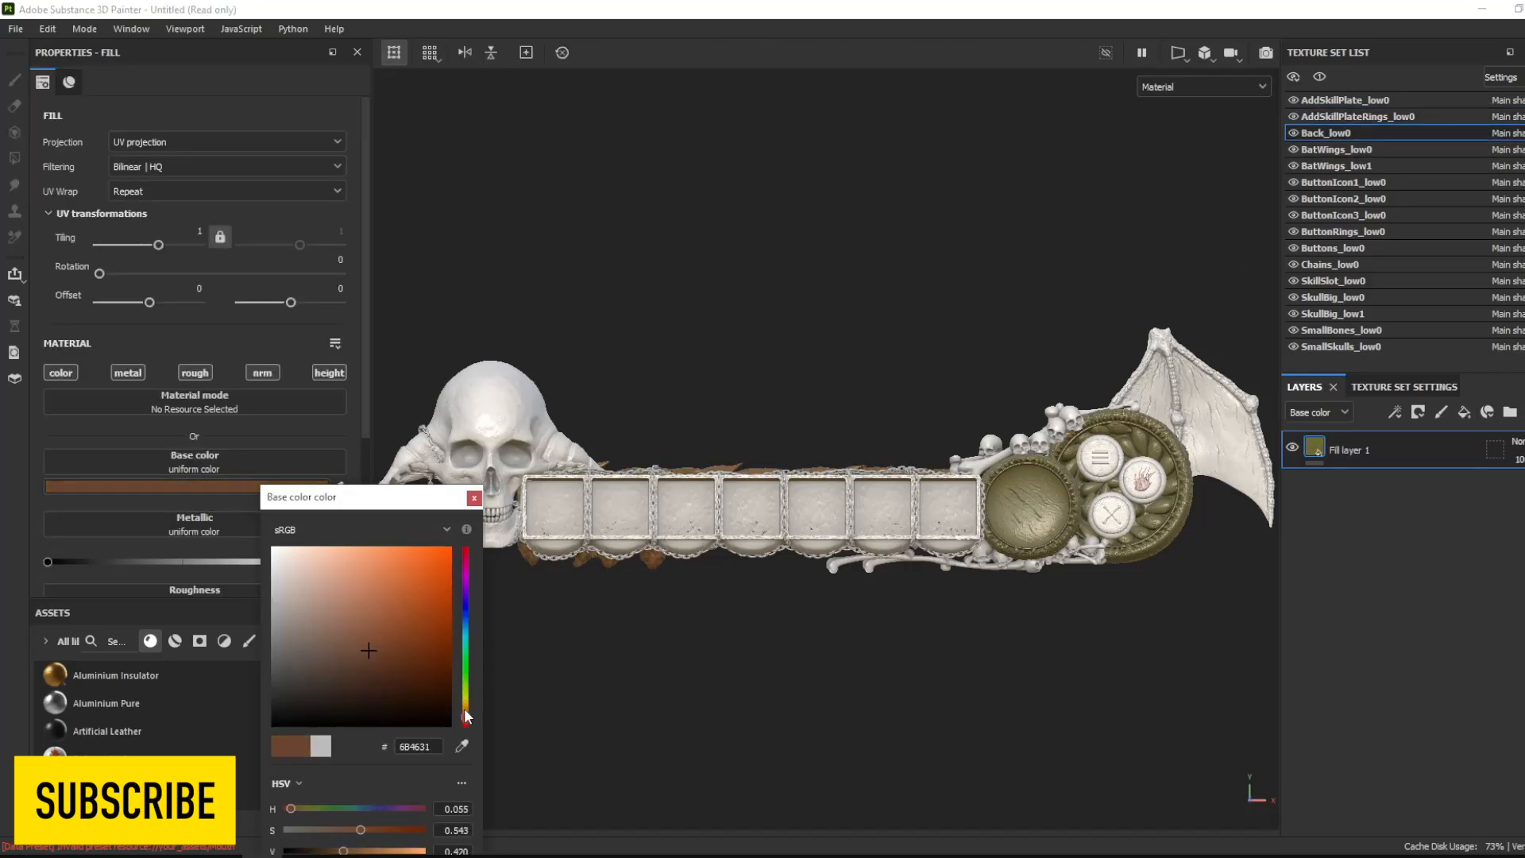
pyautogui.click(466, 708)
pyautogui.click(408, 632)
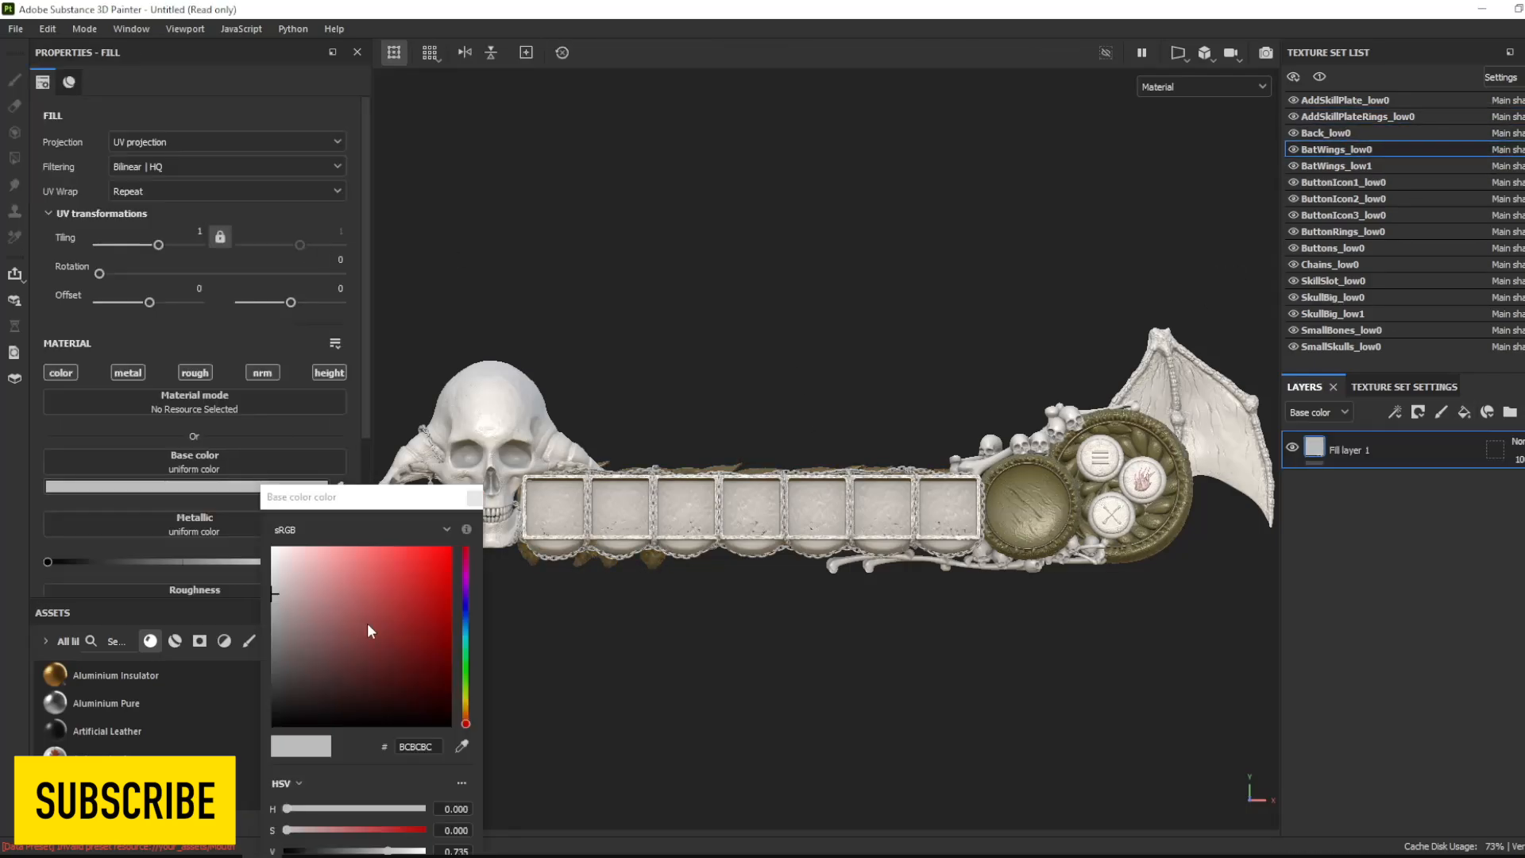
# - Set the base color of the bat wings' fill to olive brown
pyautogui.click(399, 690)
pyautogui.click(377, 670)
pyautogui.click(465, 707)
pyautogui.click(466, 708)
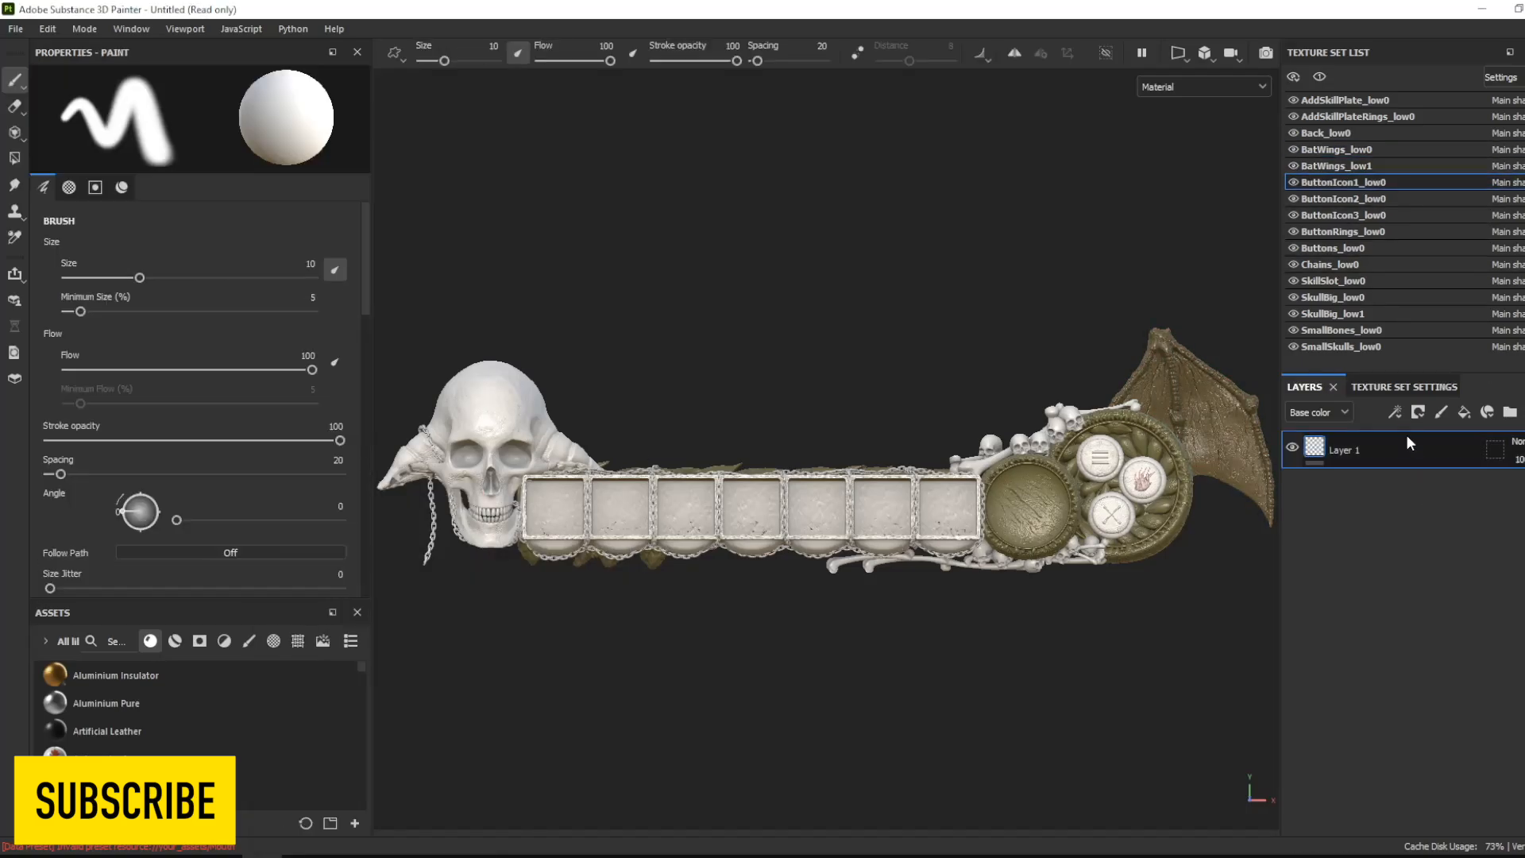
# - Give the main big skull texture set a reddish-brown fill, base color #804A30
pyautogui.click(1368, 298)
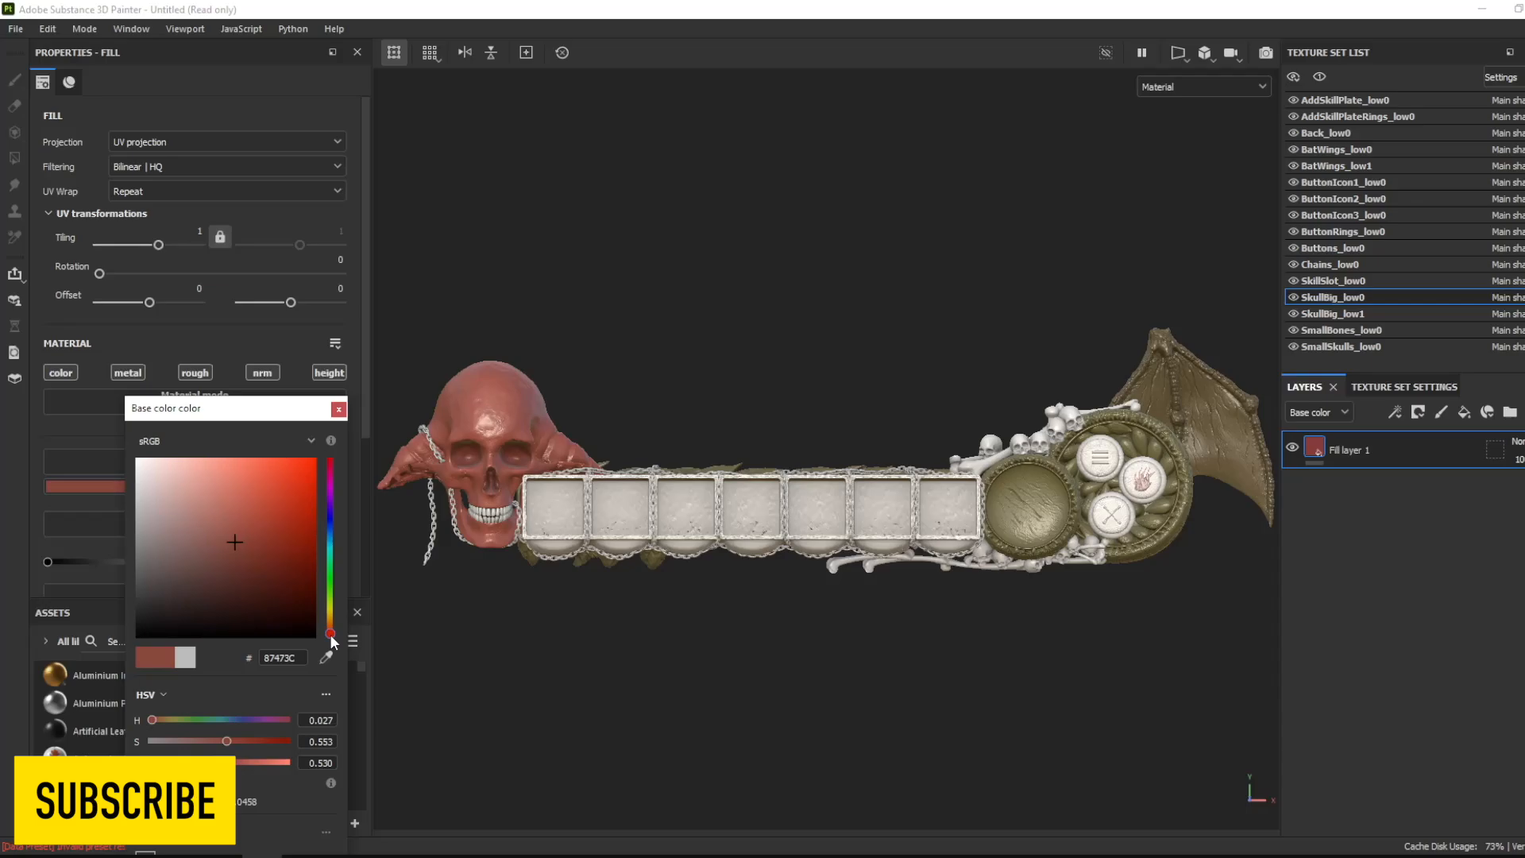
pyautogui.moveTo(332, 642); pyautogui.dragTo(331, 624)
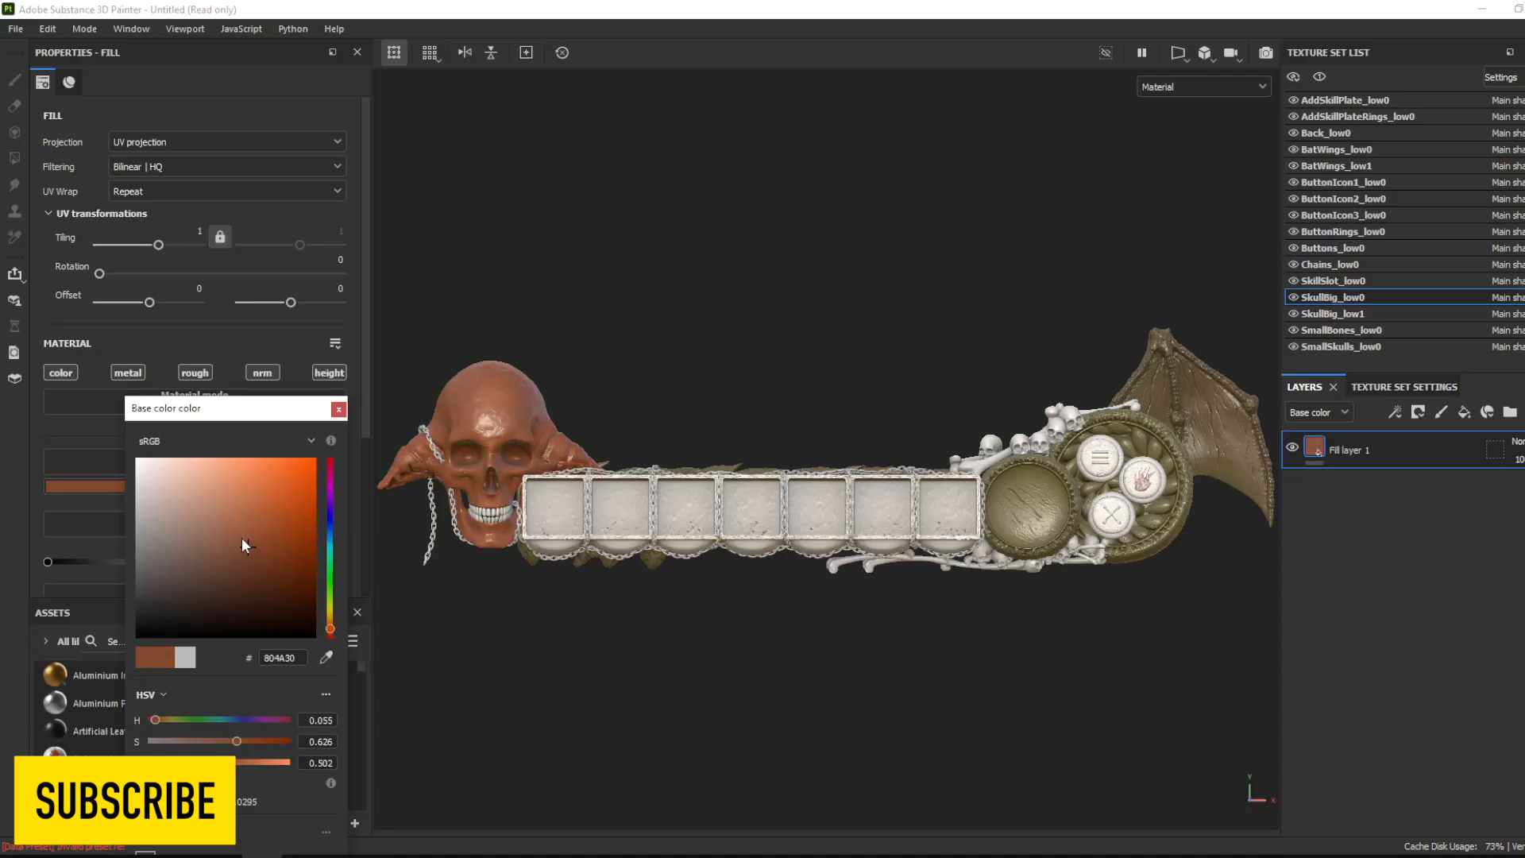
pyautogui.click(339, 409)
# - Set the base color of the skill slots' fill layer to a muted dark brown
pyautogui.click(174, 485)
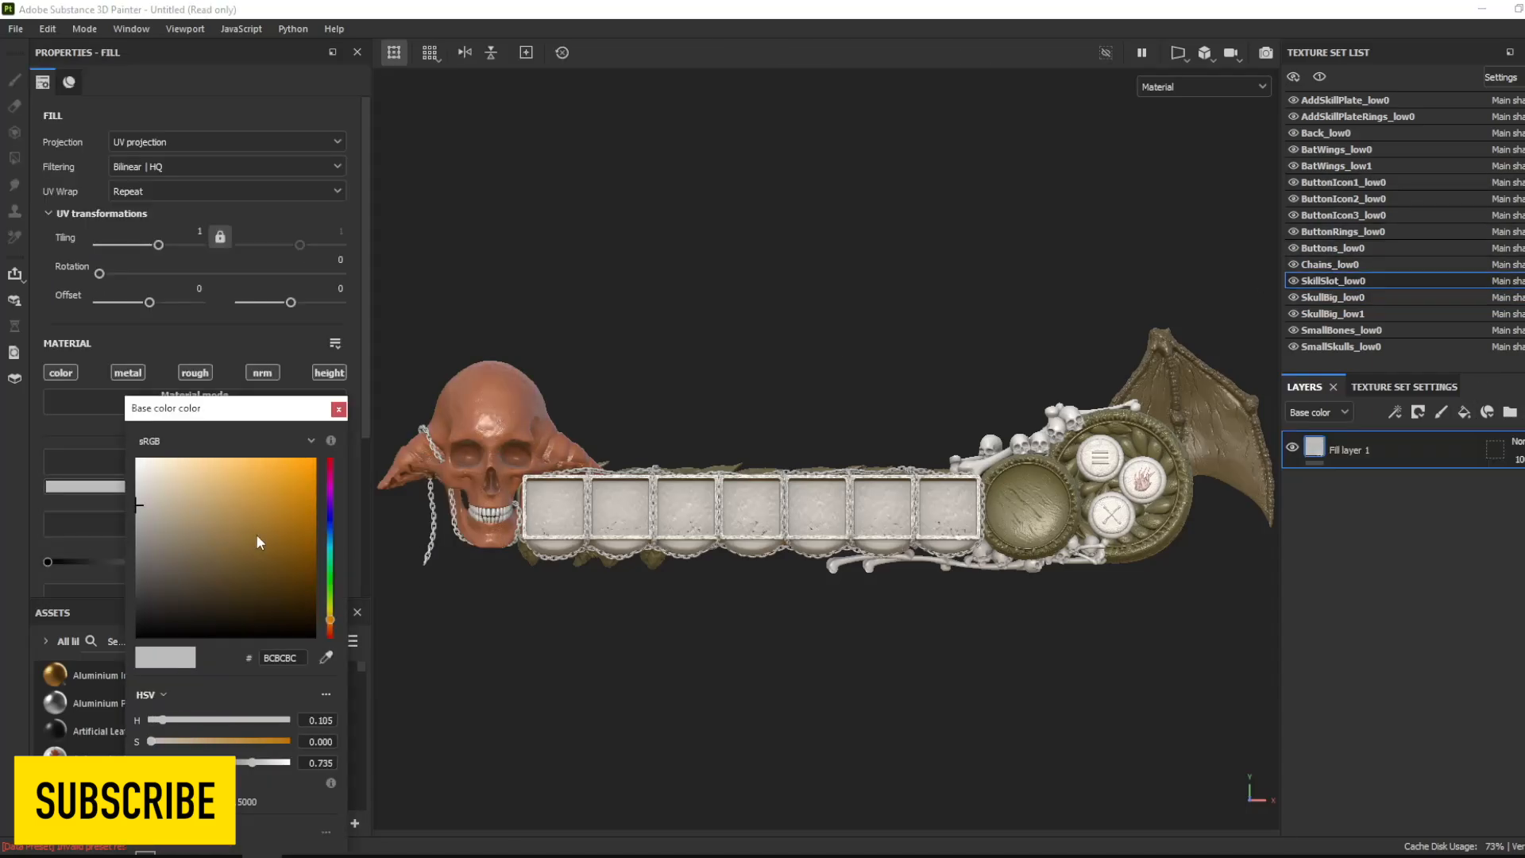
pyautogui.moveTo(262, 538); pyautogui.dragTo(238, 579)
pyautogui.click(339, 409)
# - Shift the big skull's base color to a more yellow, muted brown
pyautogui.click(1327, 297)
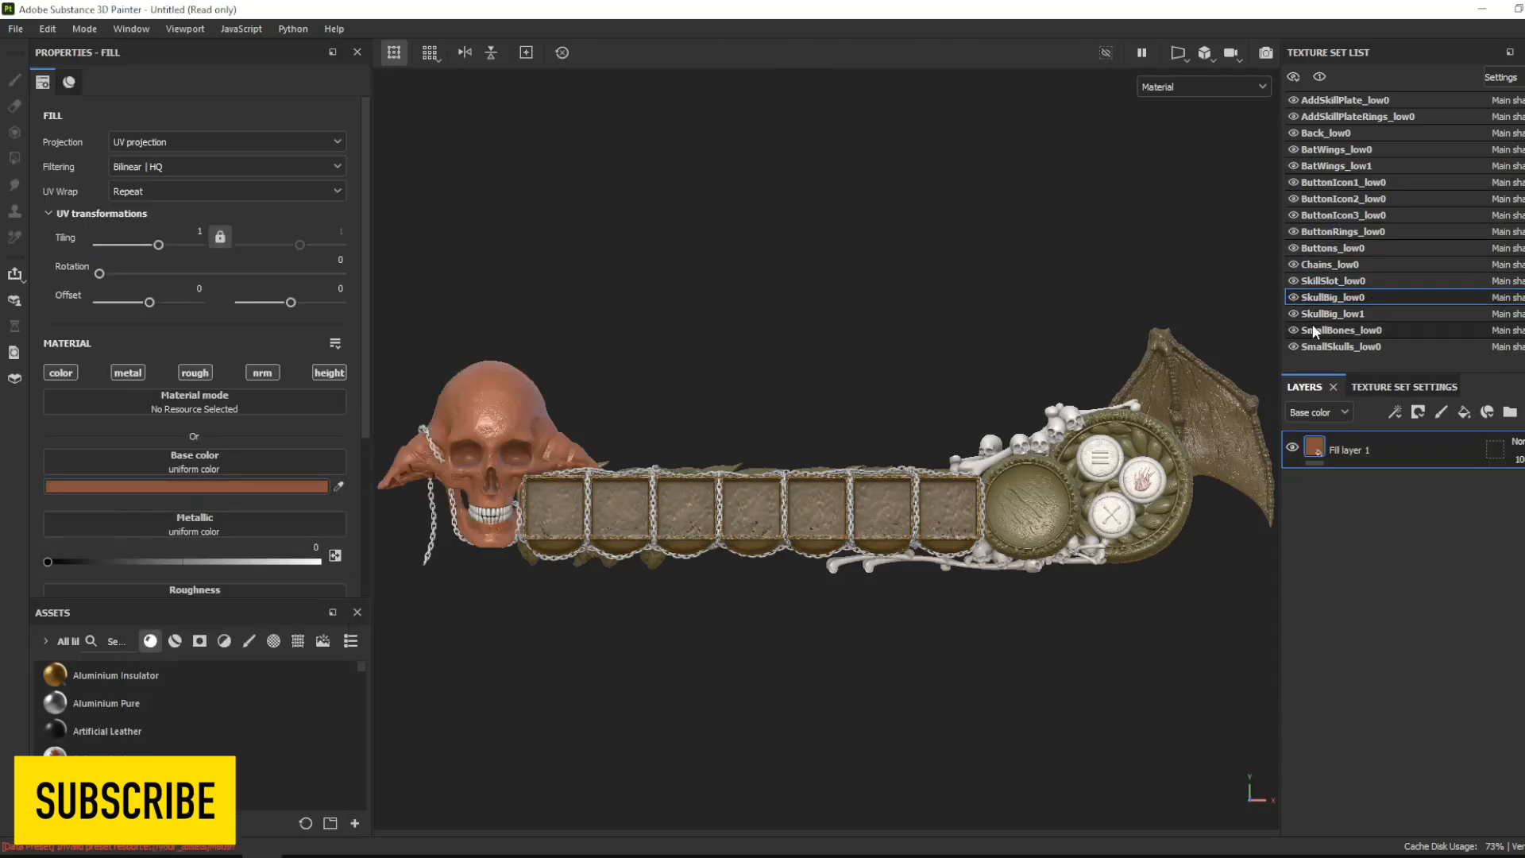
pyautogui.click(291, 487)
pyautogui.moveTo(332, 635); pyautogui.dragTo(332, 625)
pyautogui.click(339, 409)
pyautogui.click(291, 486)
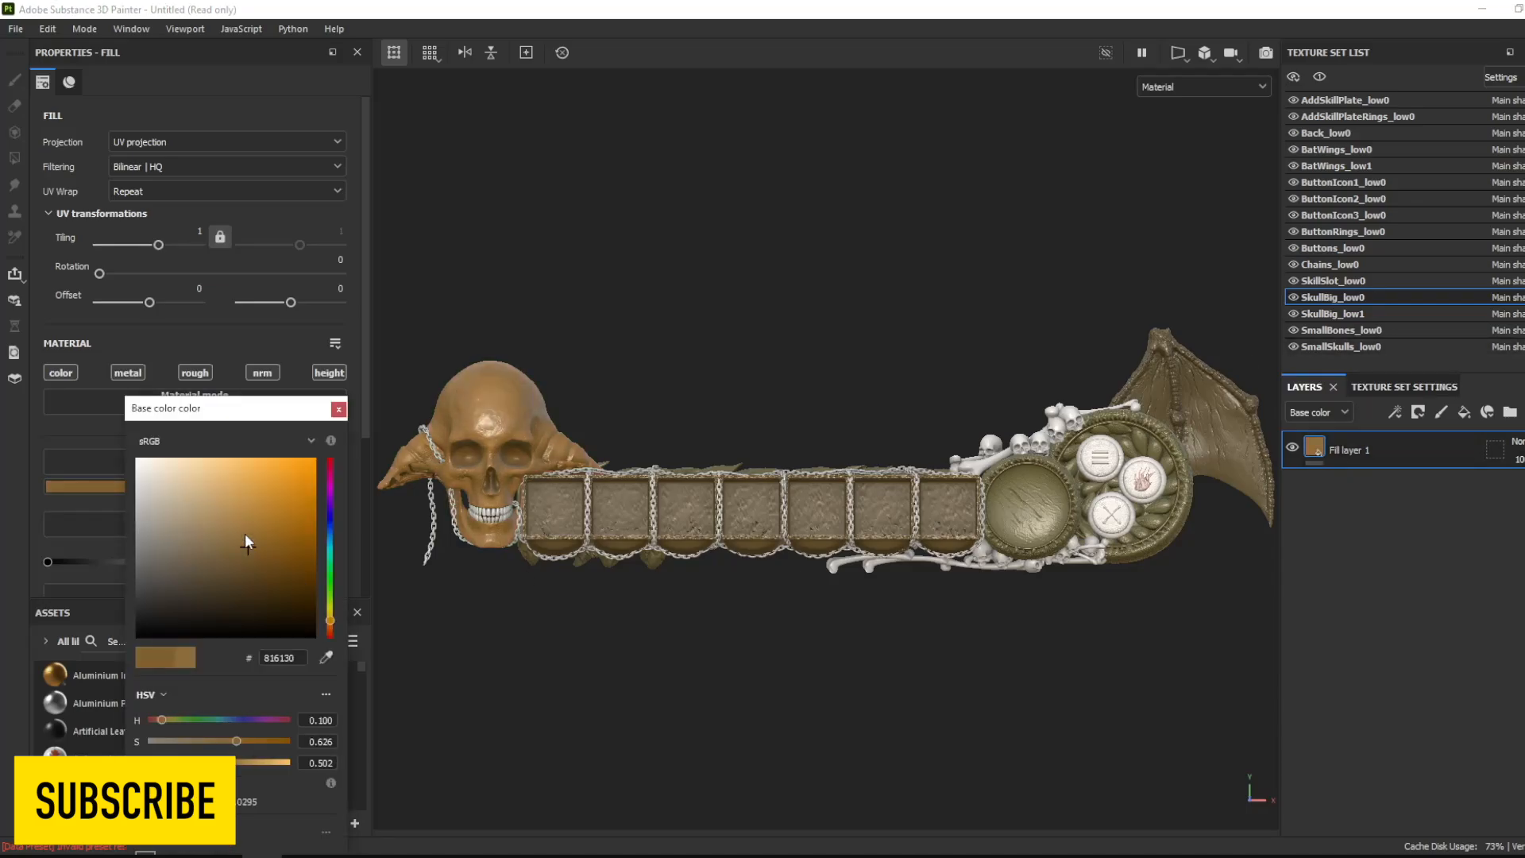
pyautogui.moveTo(245, 532)
pyautogui.mouseDown()
pyautogui.moveTo(261, 512)
pyautogui.moveTo(240, 554)
pyautogui.mouseUp()
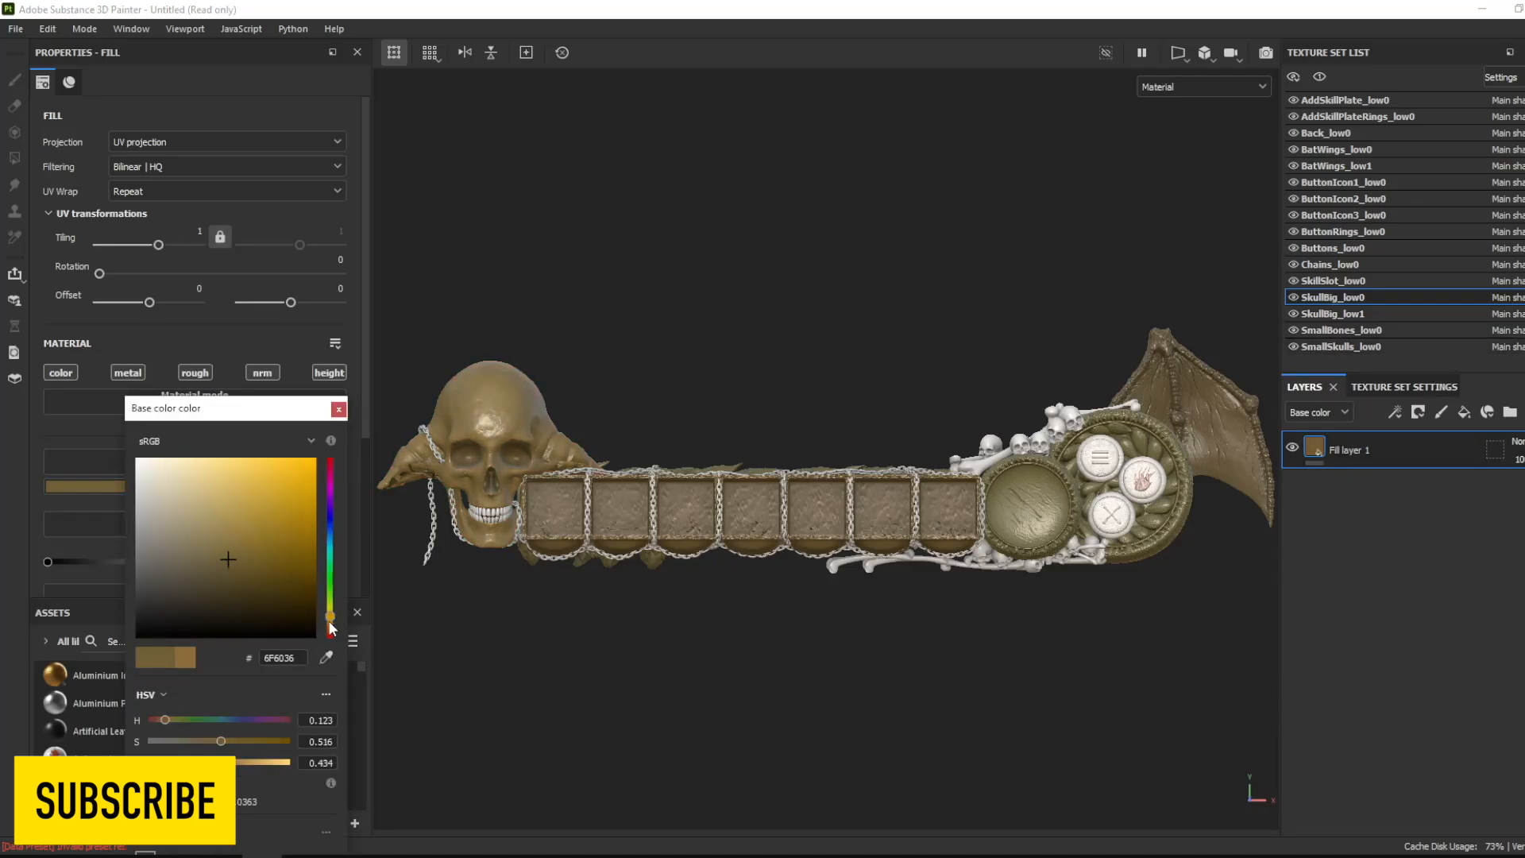
pyautogui.click(339, 409)
# - Add a fill layer to the big skull's teeth and give it a bone-beige base color
pyautogui.click(1333, 314)
pyautogui.click(1465, 412)
pyautogui.click(291, 486)
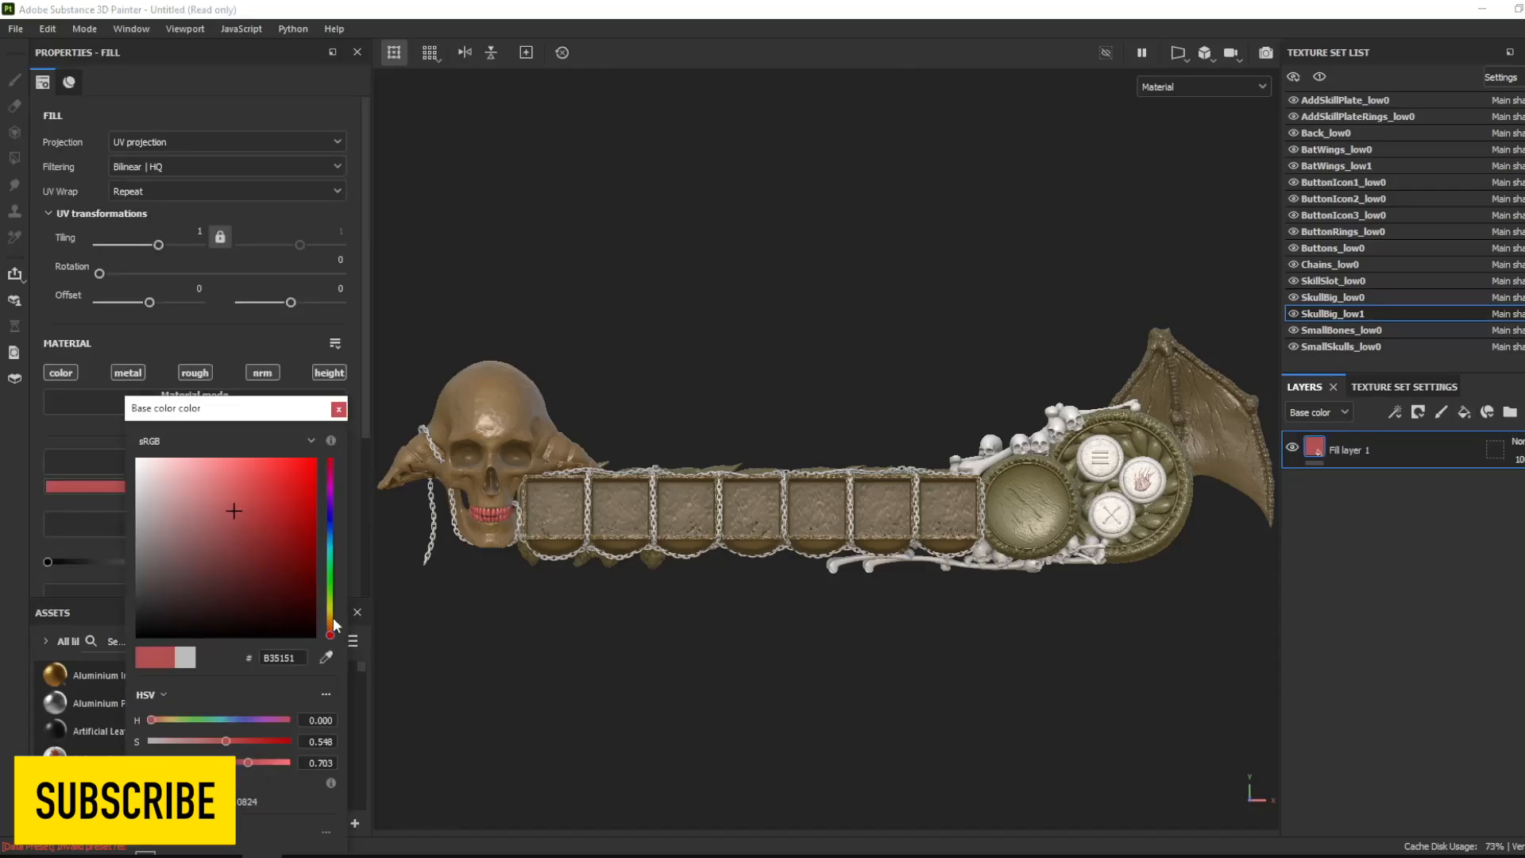
pyautogui.moveTo(232, 503); pyautogui.dragTo(136, 602)
pyautogui.click(338, 409)
# - Add a fill layer to the chains and set its base color to dark grey
pyautogui.click(1330, 265)
pyautogui.click(1464, 412)
pyautogui.click(291, 487)
pyautogui.click(338, 409)
# - Set the chains' roughness to 0 and metallic to about 0.82, and lighten their base color to mid grey
pyautogui.moveTo(365, 387); pyautogui.dragTo(364, 479)
pyautogui.moveTo(129, 504); pyautogui.dragTo(48, 505)
pyautogui.moveTo(65, 432); pyautogui.dragTo(52, 431)
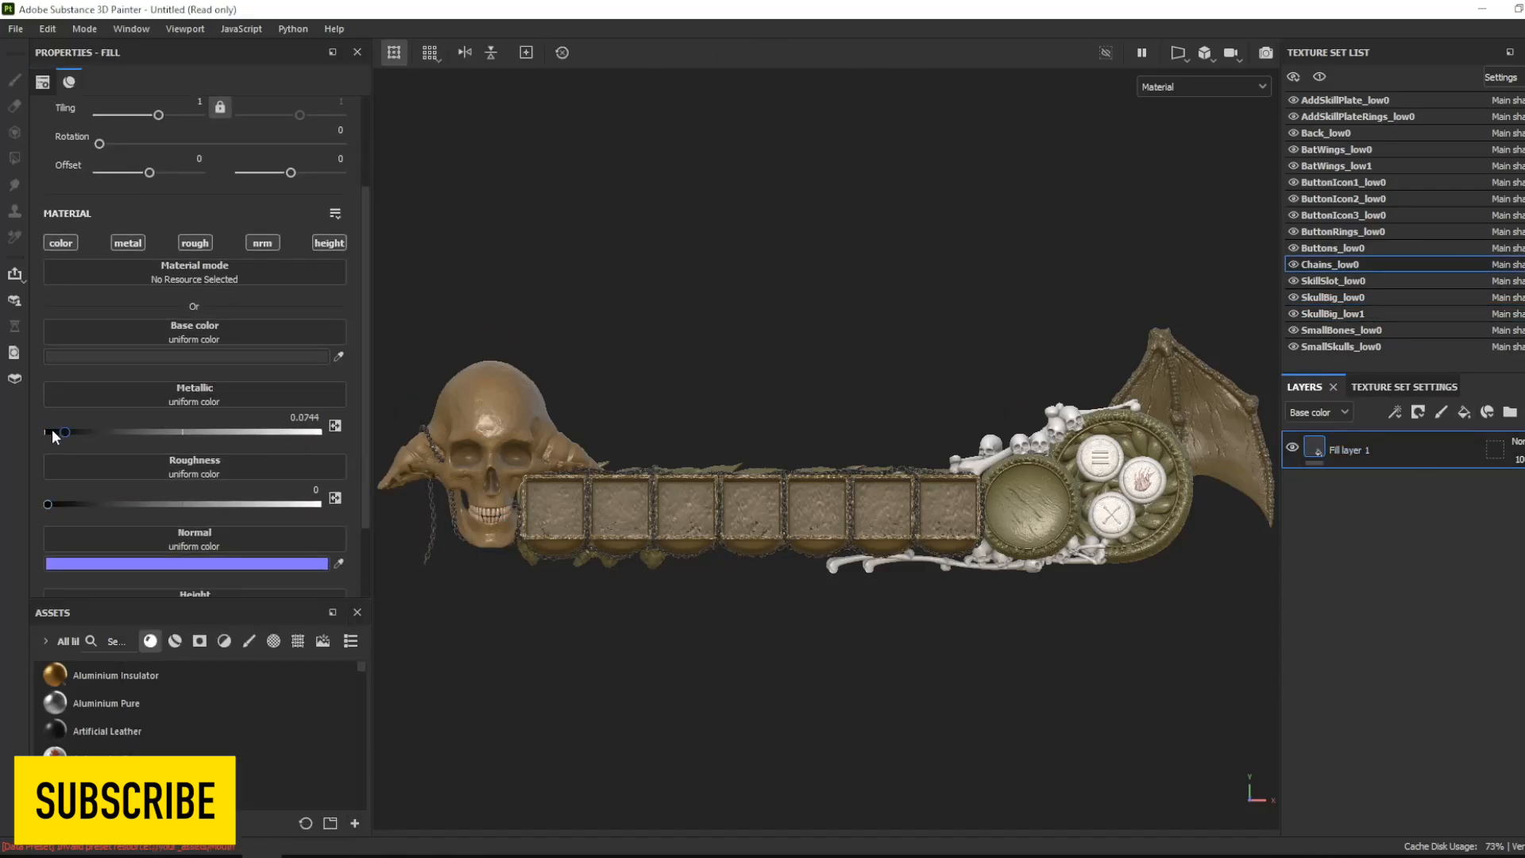
pyautogui.click(231, 357)
pyautogui.moveTo(143, 531); pyautogui.dragTo(125, 534)
pyautogui.click(339, 409)
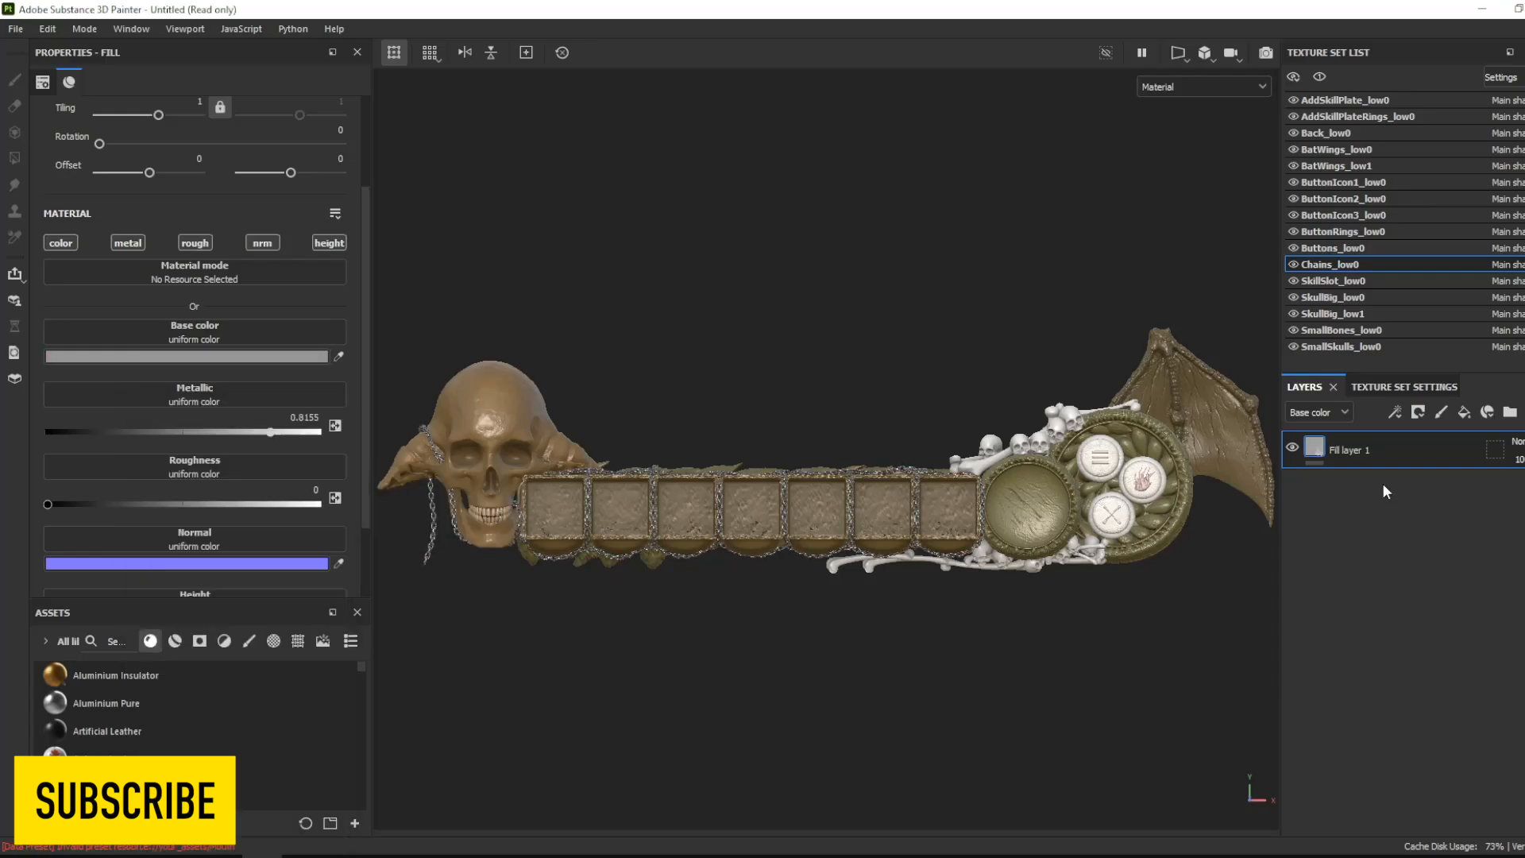
# - Set the base color of the small bones' fill layer to a pale yellowish bone tone
pyautogui.click(1379, 282)
pyautogui.click(1394, 332)
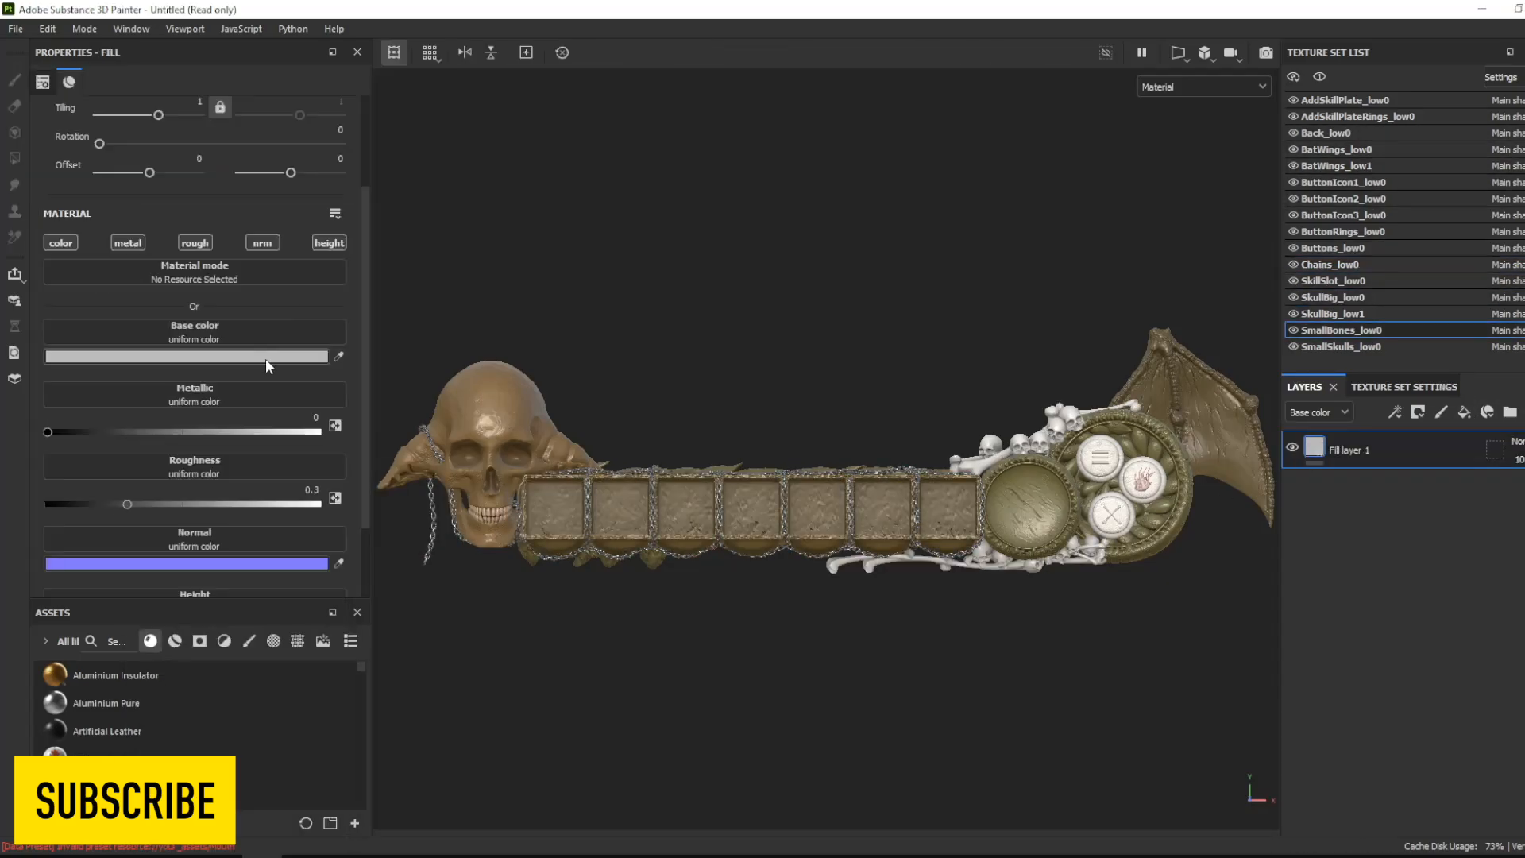
pyautogui.click(269, 358)
pyautogui.click(146, 511)
pyautogui.click(330, 630)
pyautogui.moveTo(146, 534)
pyautogui.mouseDown()
pyautogui.moveTo(150, 553)
pyautogui.moveTo(164, 547)
pyautogui.mouseUp()
pyautogui.moveTo(330, 617); pyautogui.dragTo(330, 630)
pyautogui.moveTo(188, 581); pyautogui.dragTo(208, 548)
pyautogui.moveTo(330, 618); pyautogui.dragTo(331, 615)
pyautogui.moveTo(208, 549)
pyautogui.mouseDown()
pyautogui.moveTo(279, 550)
pyautogui.moveTo(236, 560)
pyautogui.moveTo(251, 551)
pyautogui.moveTo(190, 547)
pyautogui.moveTo(188, 528)
pyautogui.mouseUp()
pyautogui.click(332, 622)
pyautogui.moveTo(330, 617); pyautogui.dragTo(330, 612)
pyautogui.moveTo(187, 528); pyautogui.dragTo(183, 523)
# - Replace the small skulls' layer with a fill layer and set its base color to a muted brown
pyautogui.click(1386, 347)
pyautogui.press('Delete')
pyautogui.click(1464, 412)
pyautogui.click(190, 357)
pyautogui.moveTo(330, 635); pyautogui.dragTo(330, 623)
pyautogui.moveTo(251, 581); pyautogui.dragTo(201, 558)
pyautogui.moveTo(331, 623); pyautogui.dragTo(331, 619)
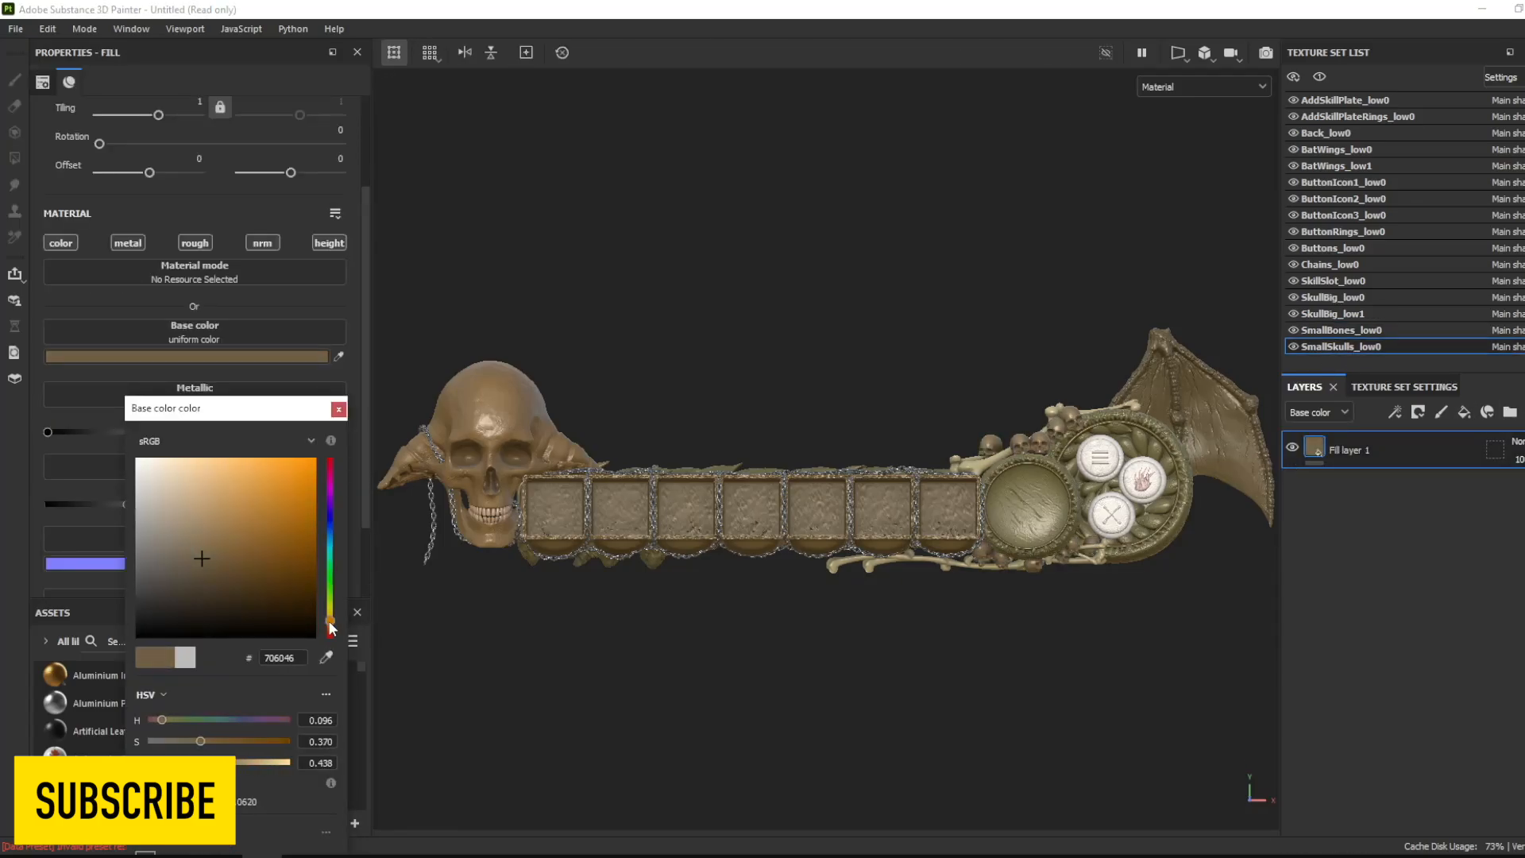
pyautogui.moveTo(205, 556); pyautogui.dragTo(183, 513)
pyautogui.click(339, 409)
# - Replace the buttons' layer with a fill layer and give it a golden-yellow base color
pyautogui.click(1333, 248)
pyautogui.press('Delete')
pyautogui.click(1464, 412)
pyautogui.click(191, 356)
pyautogui.moveTo(330, 634); pyautogui.dragTo(331, 617)
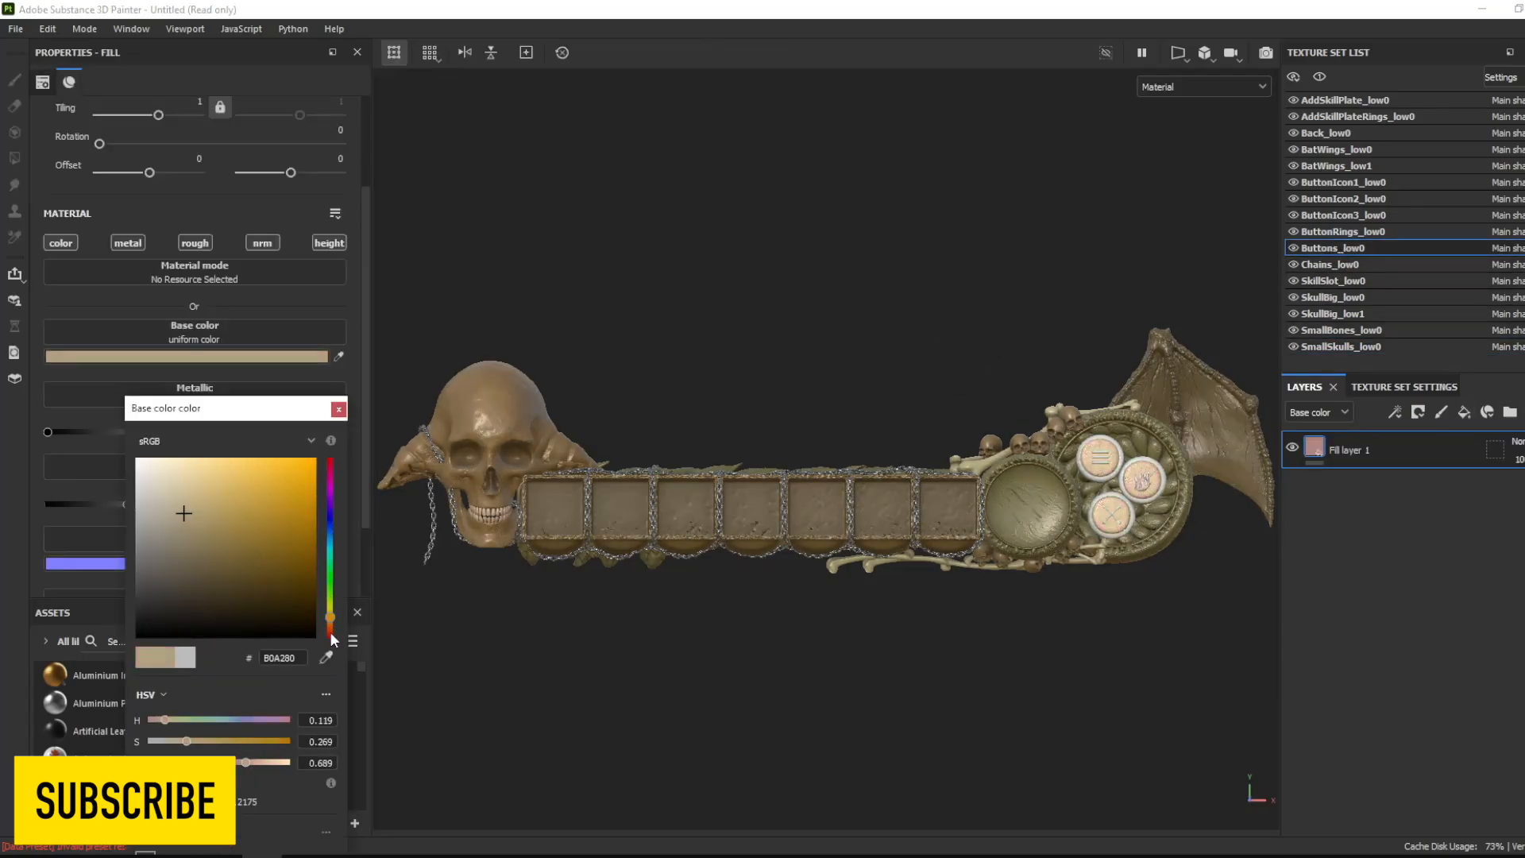
pyautogui.moveTo(258, 525); pyautogui.dragTo(255, 504)
pyautogui.click(339, 409)
# - Replace the button rings' layer with a fill layer and set its base color to golden brown, about #9C701B
pyautogui.click(1351, 232)
pyautogui.press('Delete')
pyautogui.click(1464, 412)
pyautogui.click(191, 357)
pyautogui.click(330, 616)
pyautogui.click(313, 547)
pyautogui.moveTo(330, 617)
pyautogui.mouseDown()
pyautogui.moveTo(331, 602)
pyautogui.moveTo(331, 623)
pyautogui.mouseUp()
pyautogui.moveTo(256, 515); pyautogui.dragTo(239, 537)
pyautogui.moveTo(331, 622); pyautogui.dragTo(330, 618)
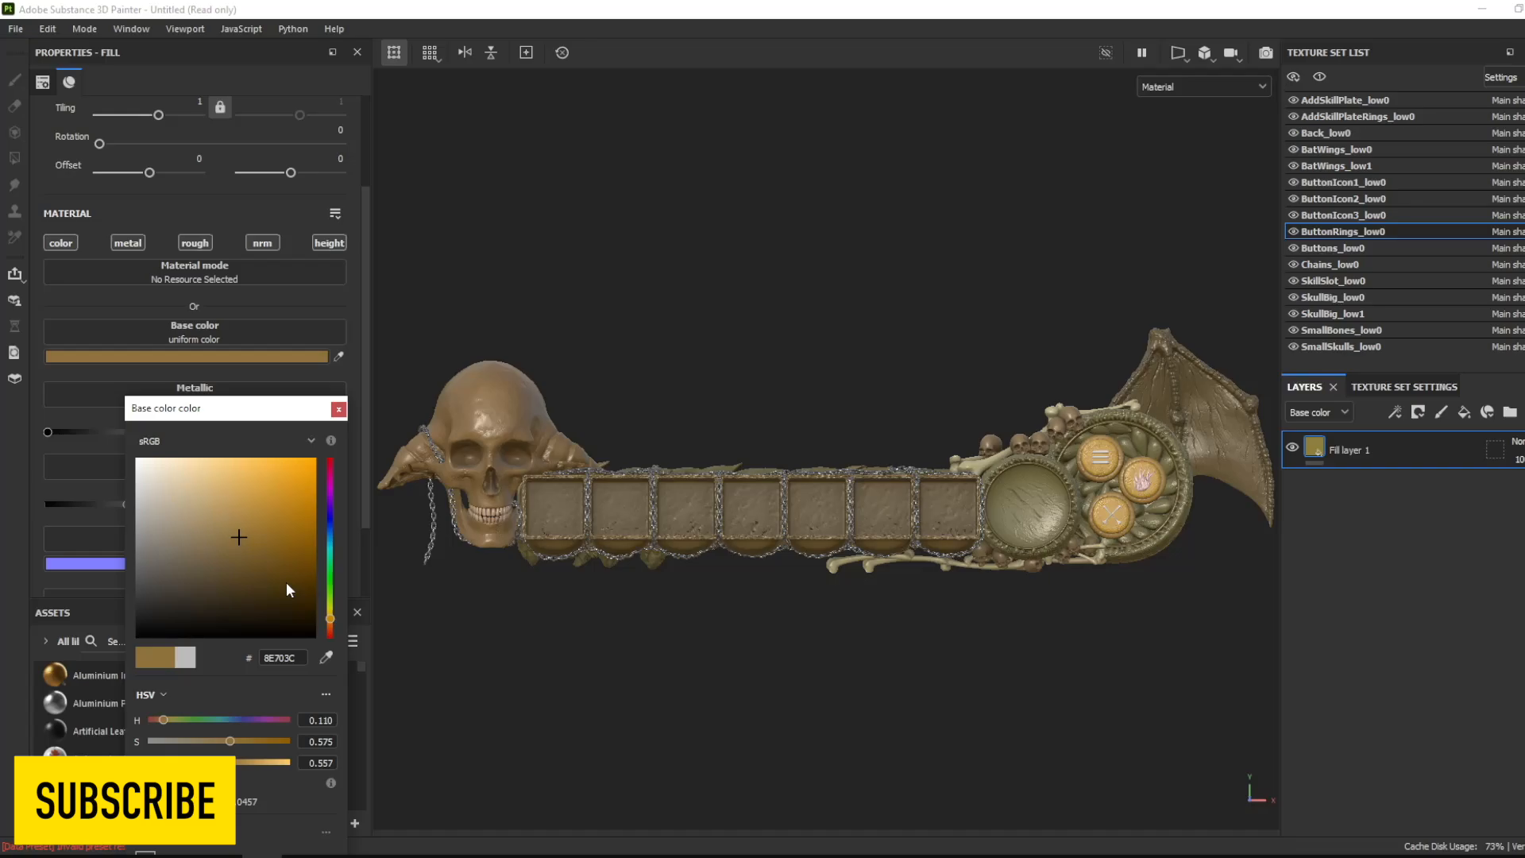
pyautogui.moveTo(226, 540); pyautogui.dragTo(281, 518)
pyautogui.click(338, 409)
# - Adjust the buttons' base color to a darker gold, #927628
pyautogui.click(1370, 249)
pyautogui.click(238, 357)
pyautogui.moveTo(330, 616); pyautogui.dragTo(331, 617)
pyautogui.click(256, 528)
pyautogui.moveTo(260, 528); pyautogui.dragTo(259, 542)
pyautogui.click(260, 527)
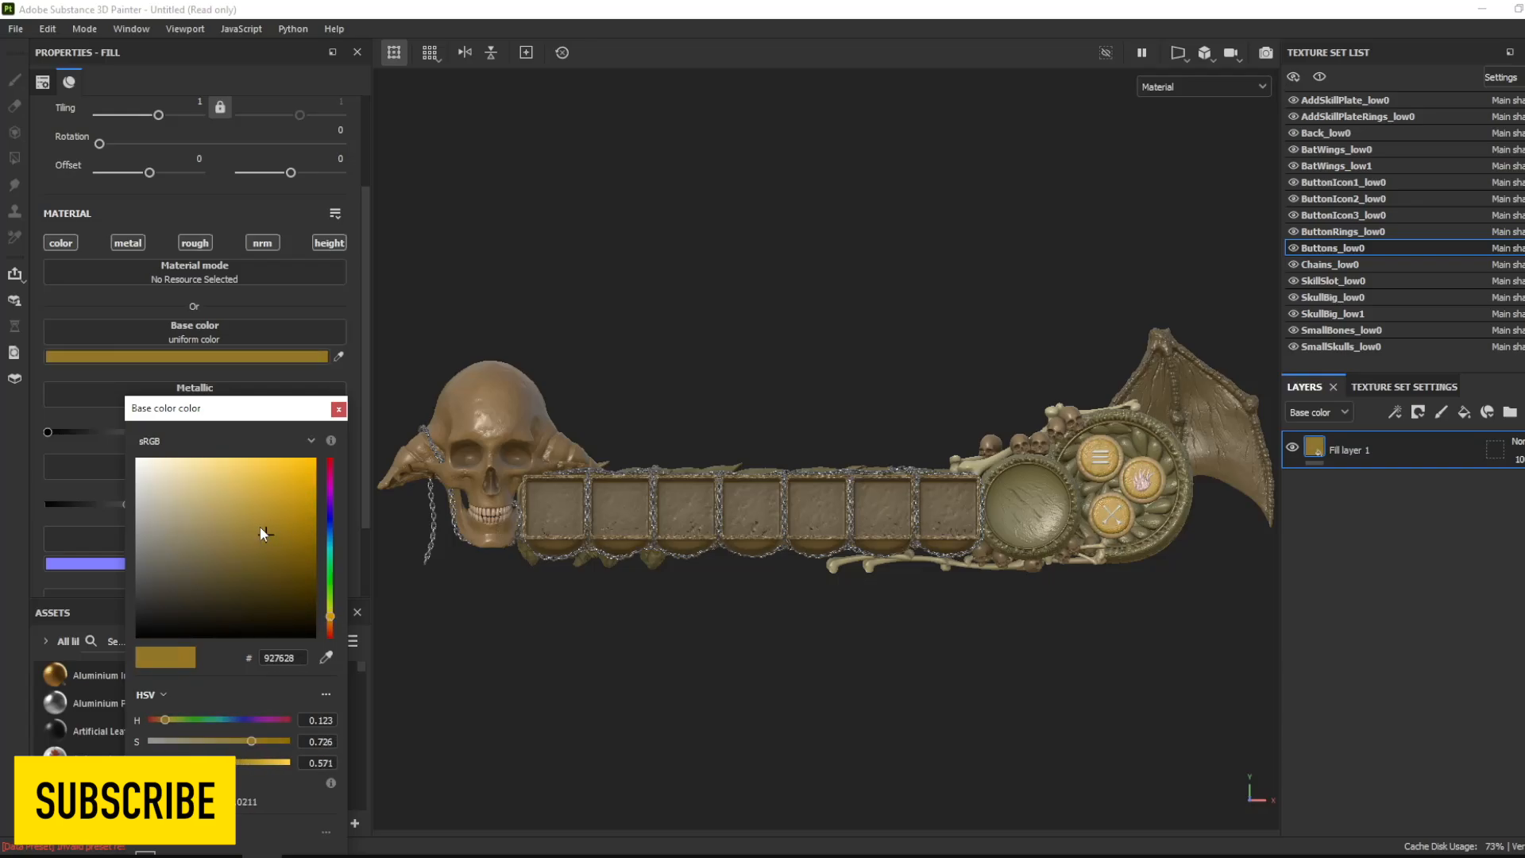
# - Set the first button icon's base color to a bright yellow-orange
pyautogui.click(331, 619)
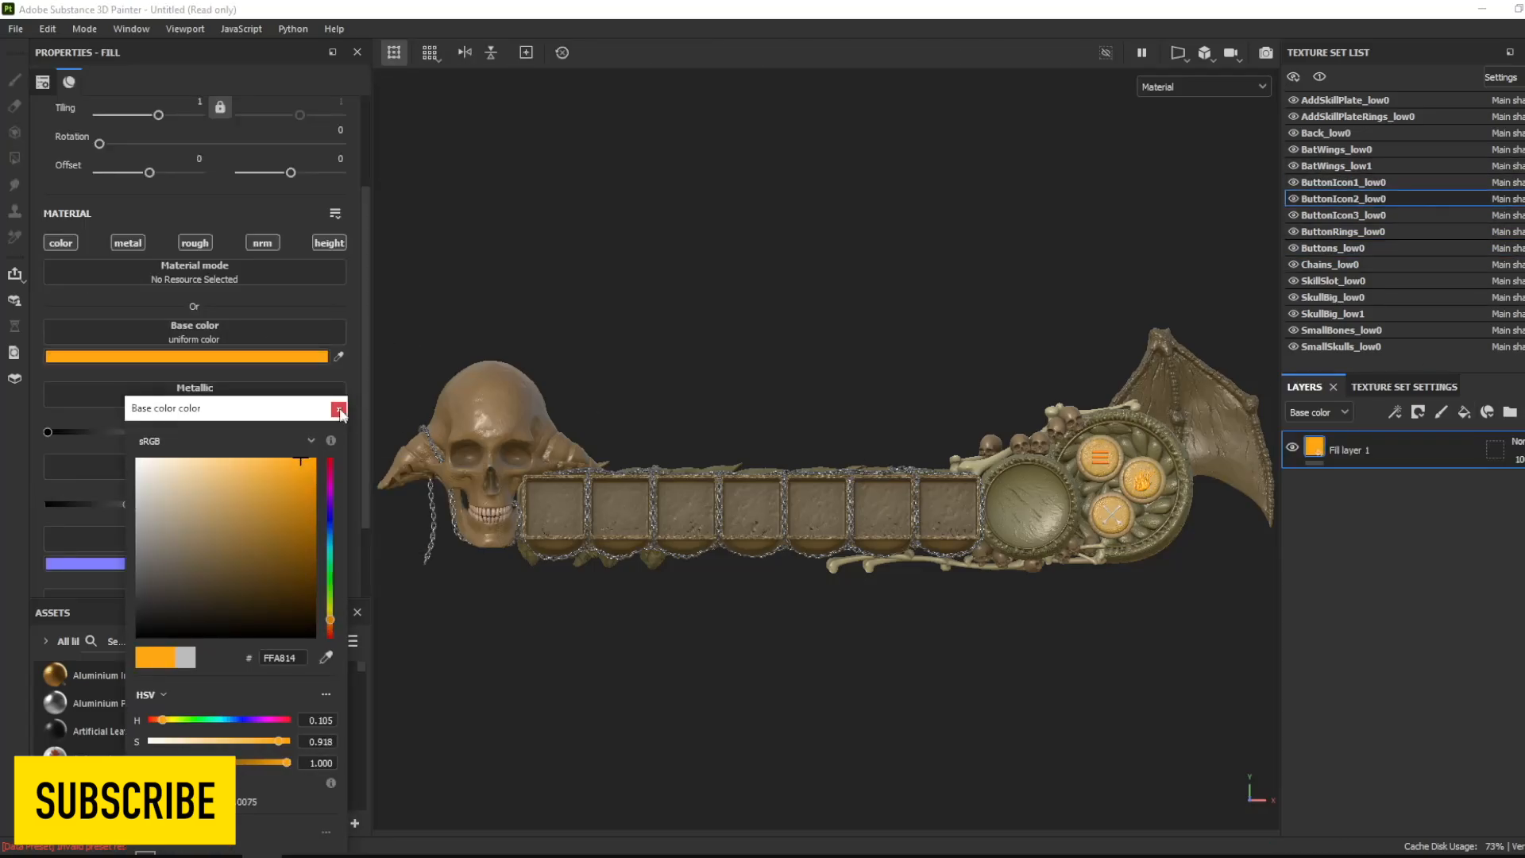
pyautogui.click(339, 410)
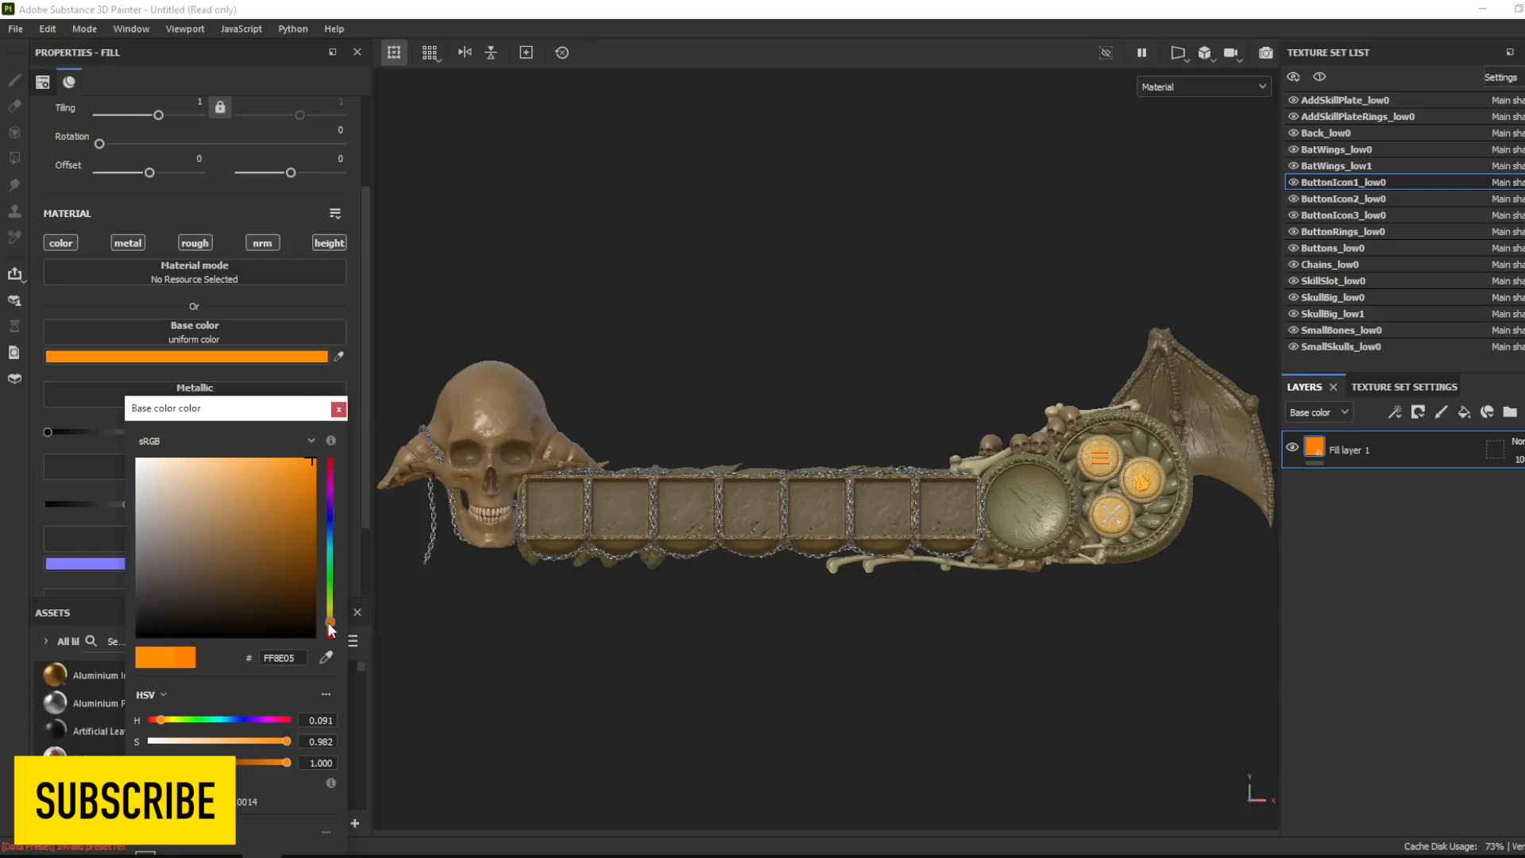
pyautogui.moveTo(331, 619)
pyautogui.mouseDown()
pyautogui.moveTo(329, 518)
pyautogui.moveTo(329, 620)
pyautogui.mouseUp()
pyautogui.click(339, 410)
# - Replace the third button icon's layer with a fill layer and give it a pale cream-yellow base color
pyautogui.click(1375, 214)
pyautogui.press('Delete')
pyautogui.click(1464, 413)
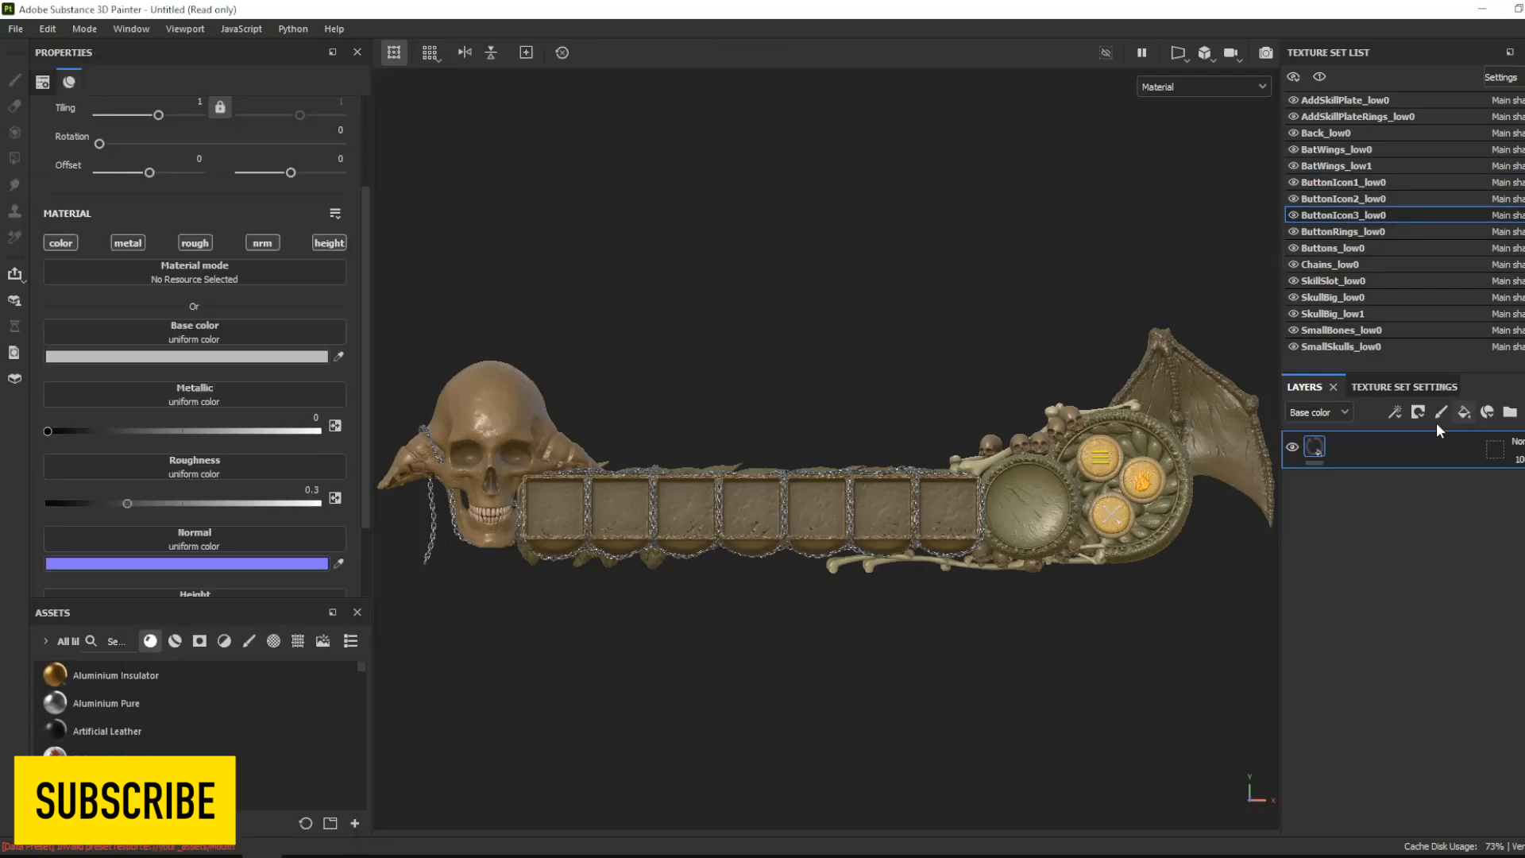
pyautogui.click(239, 357)
pyautogui.moveTo(262, 548); pyautogui.dragTo(169, 508)
pyautogui.moveTo(332, 638); pyautogui.dragTo(330, 621)
pyautogui.click(888, 382)
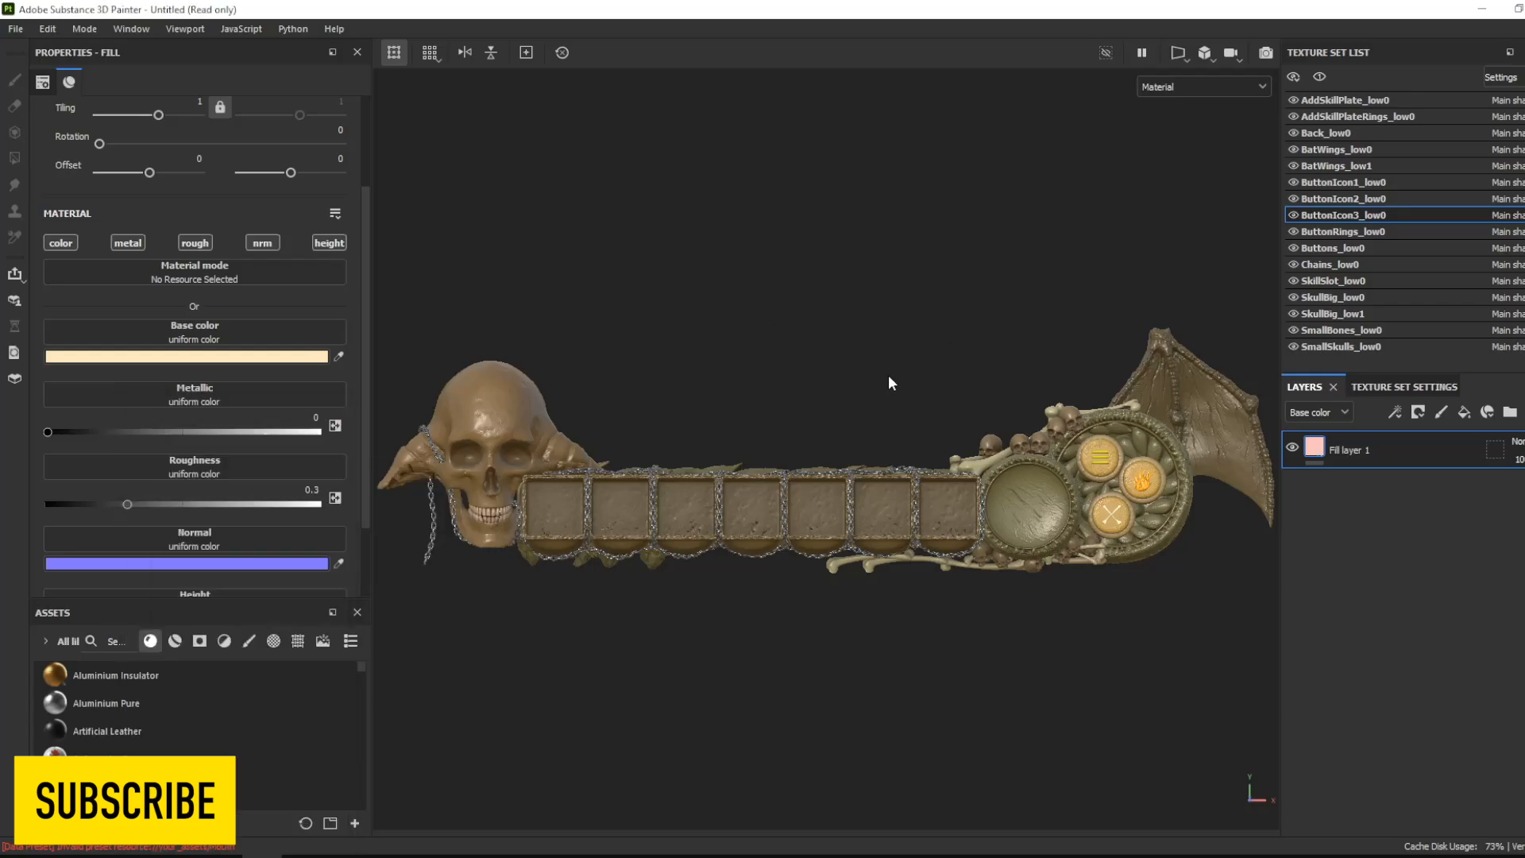
# - Try a saturated brown base color, about #795621, on the big skull
pyautogui.click(1384, 297)
pyautogui.click(238, 356)
pyautogui.moveTo(226, 558); pyautogui.dragTo(265, 551)
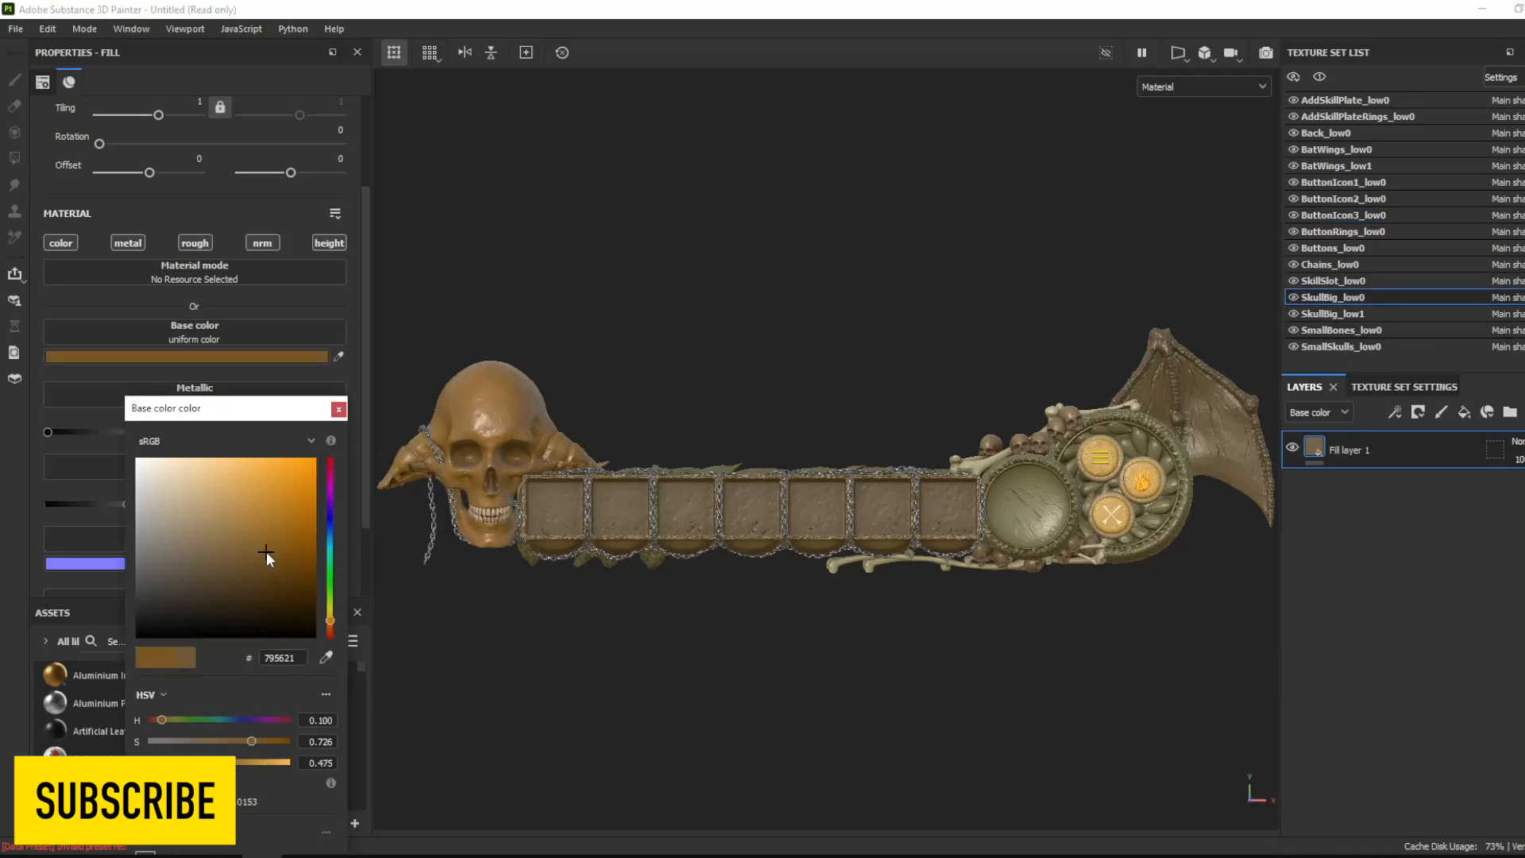
pyautogui.moveTo(331, 620); pyautogui.dragTo(330, 620)
pyautogui.click(338, 410)
# - Try adjusting the base colors of the Back and SkillSlot texture sets
pyautogui.click(1362, 136)
pyautogui.click(271, 356)
pyautogui.click(338, 410)
pyautogui.click(1360, 282)
pyautogui.click(257, 357)
pyautogui.click(338, 410)
# - Change the big skull's base color to a lighter, muted brown
pyautogui.click(1384, 298)
pyautogui.click(238, 357)
pyautogui.moveTo(207, 562); pyautogui.dragTo(202, 547)
pyautogui.click(339, 410)
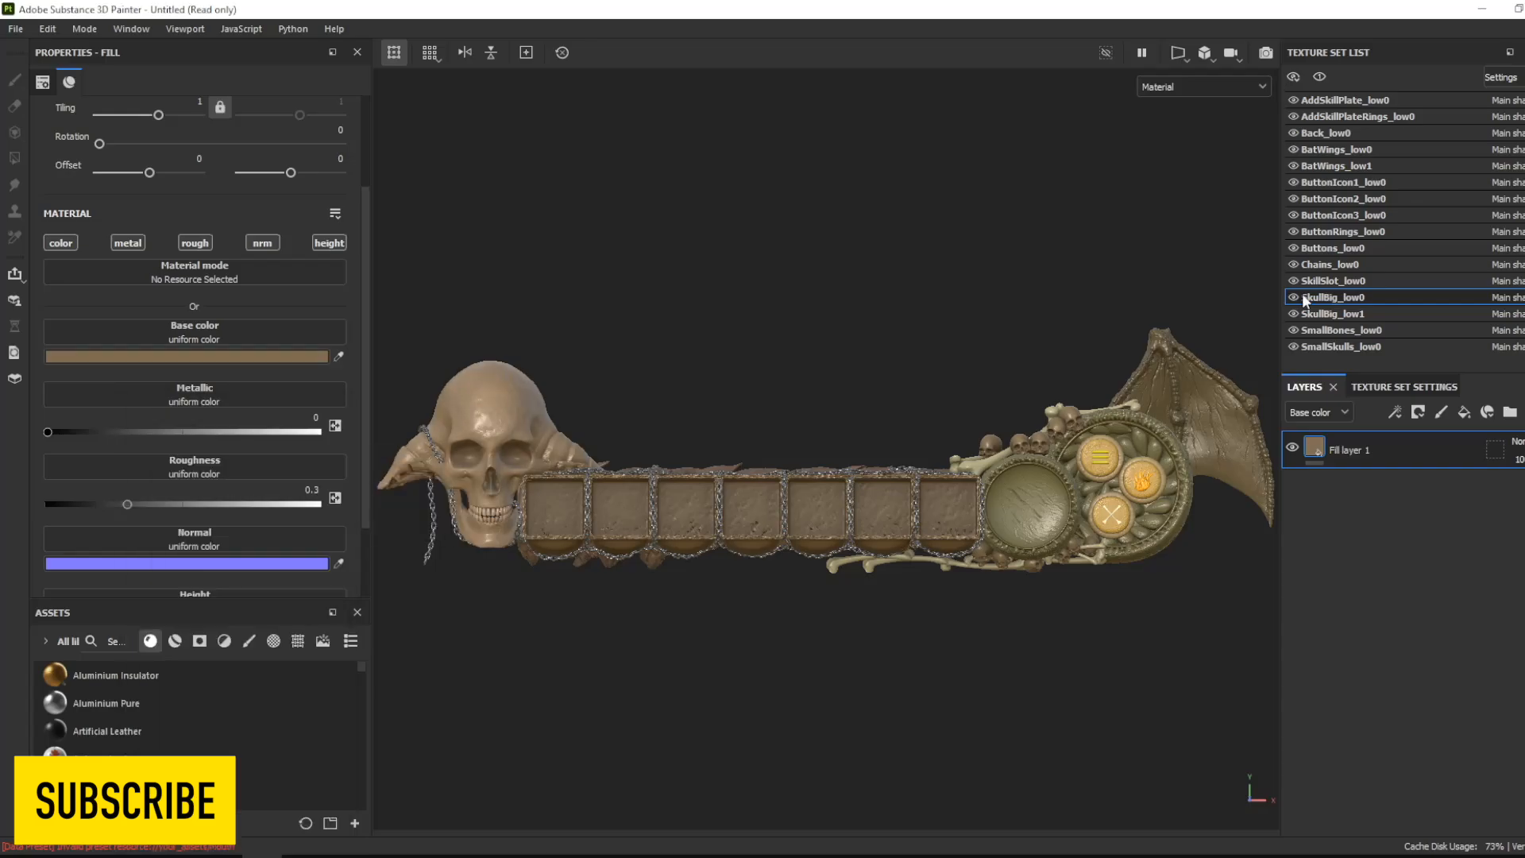
# - Shift the skill slots' base color to a yellowish brown, about #5F4F2B
pyautogui.click(1360, 280)
pyautogui.click(310, 358)
pyautogui.moveTo(330, 621); pyautogui.dragTo(330, 617)
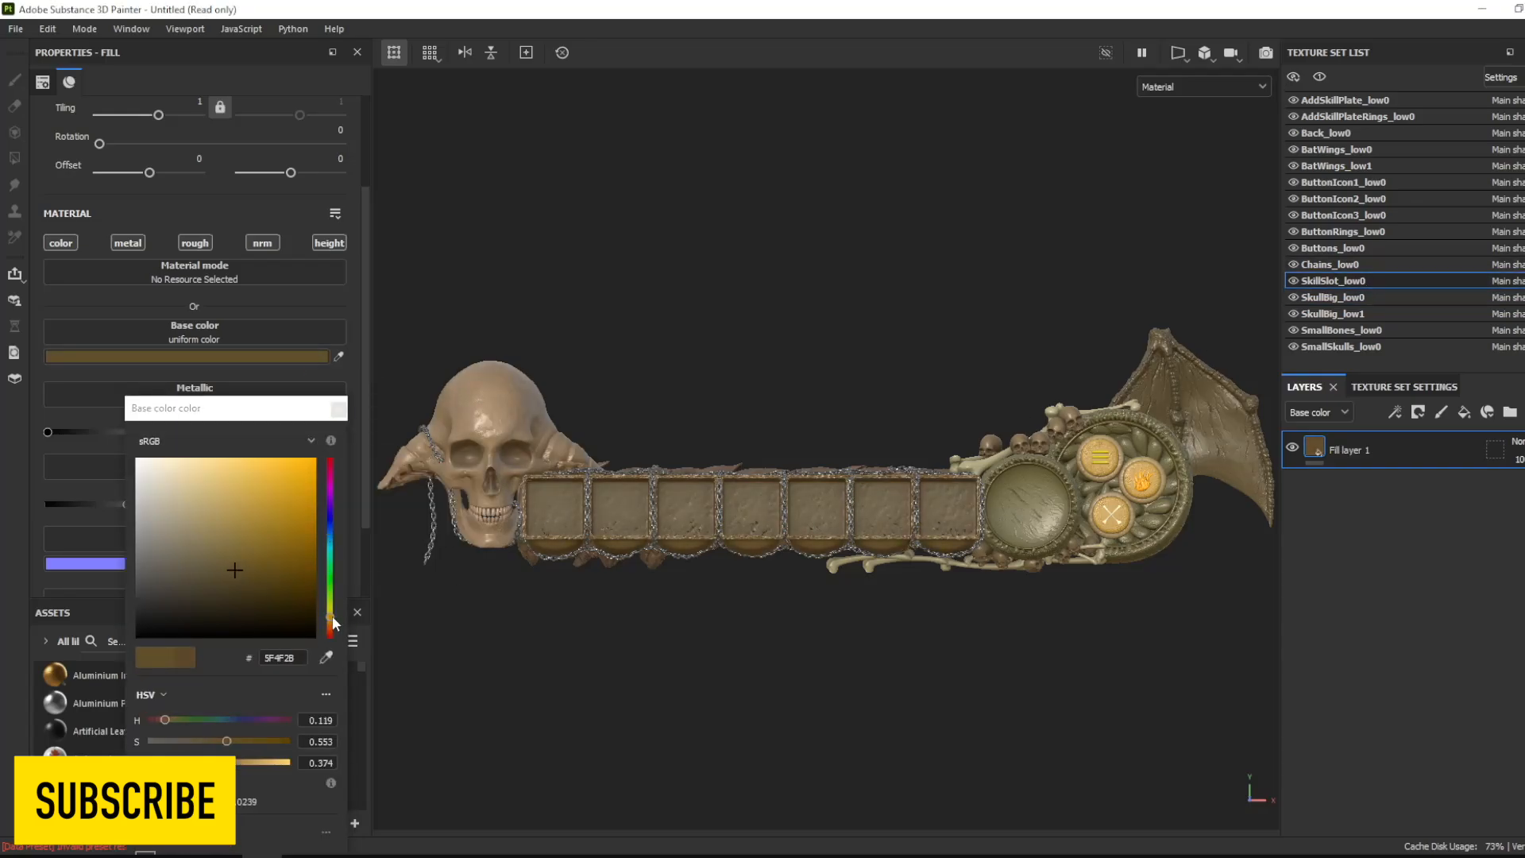
pyautogui.click(339, 410)
# - Lighten the back piece's base color to a pale beige-brown
pyautogui.click(1327, 132)
pyautogui.click(238, 356)
pyautogui.moveTo(213, 574); pyautogui.dragTo(176, 519)
pyautogui.click(339, 410)
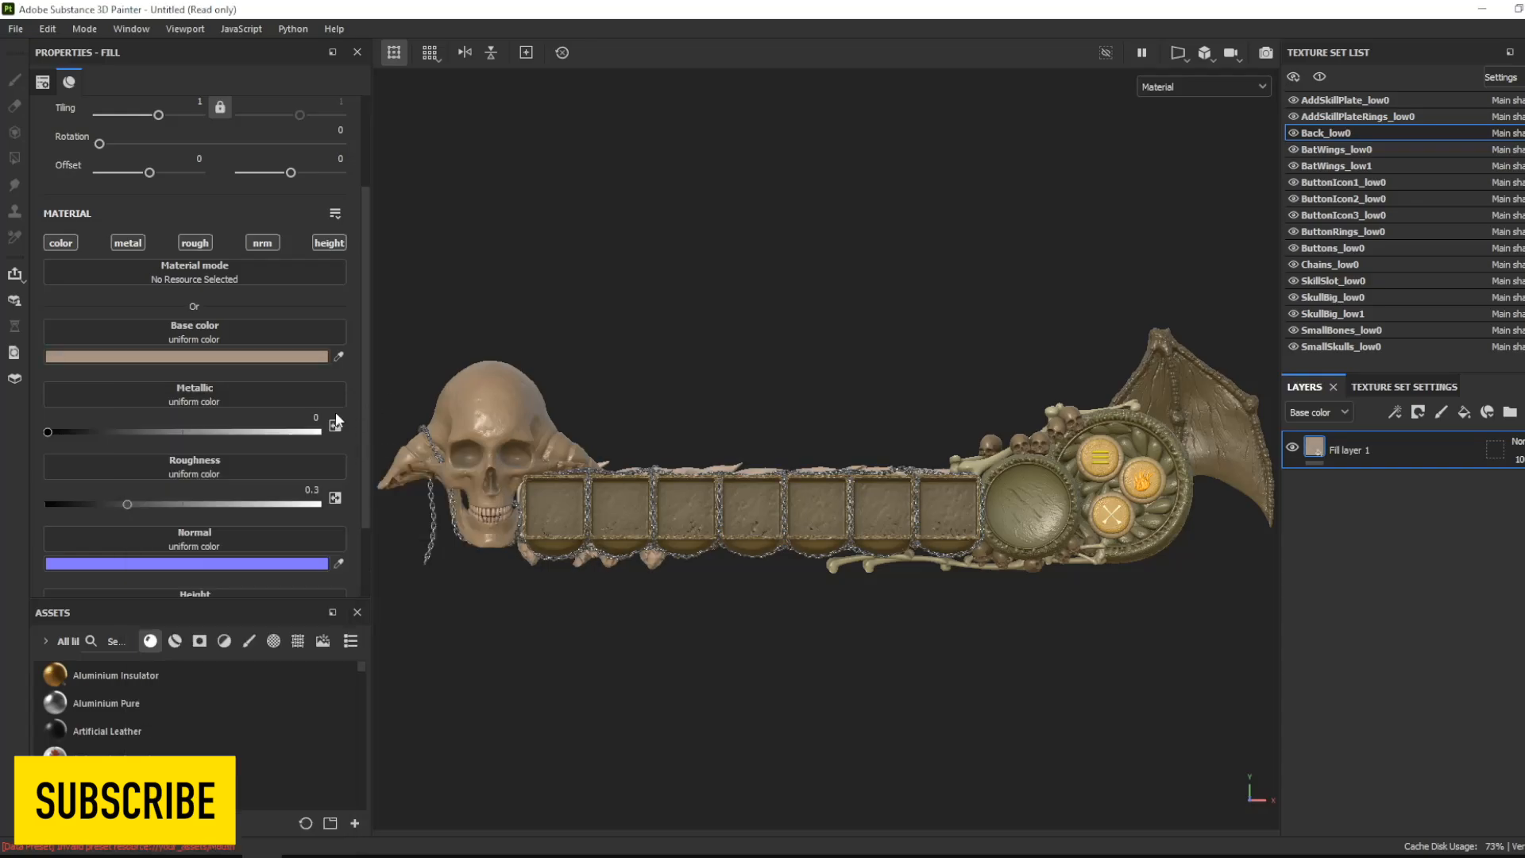
# - Shift the hue of the small bones' base color to a yellowish beige, about #9C9572
pyautogui.click(1341, 330)
pyautogui.click(293, 358)
pyautogui.moveTo(331, 612); pyautogui.dragTo(332, 617)
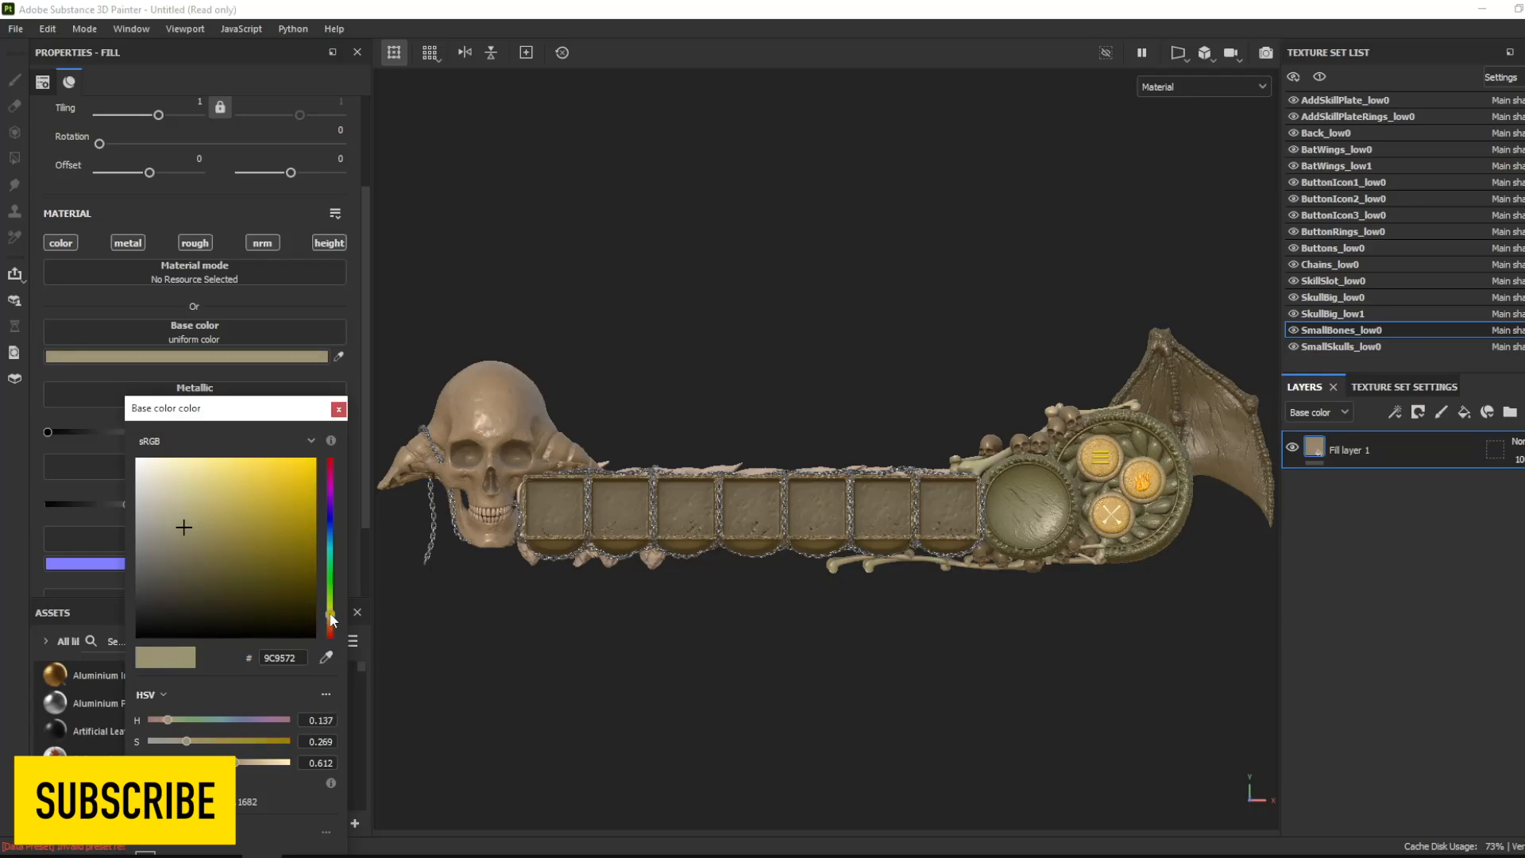
pyautogui.click(338, 409)
# - Make the small skulls' base color slightly darker and more saturated
pyautogui.click(1341, 347)
pyautogui.click(292, 357)
pyautogui.moveTo(211, 557)
pyautogui.mouseDown()
pyautogui.moveTo(207, 583)
pyautogui.moveTo(306, 569)
pyautogui.moveTo(233, 546)
pyautogui.moveTo(215, 578)
pyautogui.moveTo(218, 559)
pyautogui.mouseUp()
pyautogui.click(339, 409)
# - Adjust the hue of the base color on the BatWings_low0 texture set
pyautogui.click(1338, 149)
pyautogui.click(293, 358)
pyautogui.click(331, 620)
pyautogui.click(338, 409)
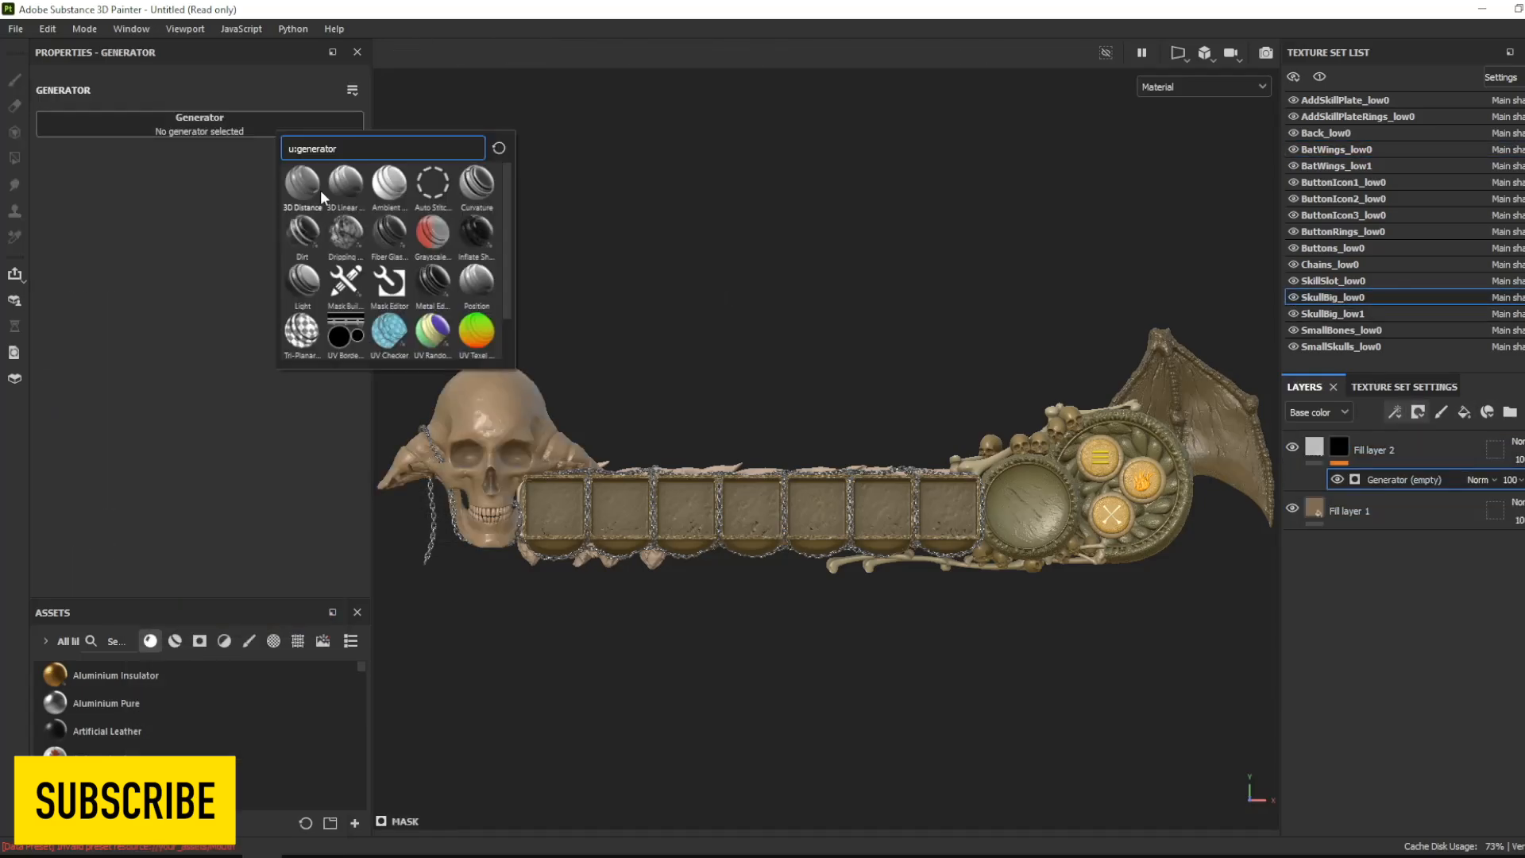
# - Mask the big skull's new fill layer with a Mask Editor generator on curvature edges, raising Sharp and lowering Fine
pyautogui.click(364, 303)
pyautogui.click(84, 493)
pyautogui.scroll(-4, 332, 274)
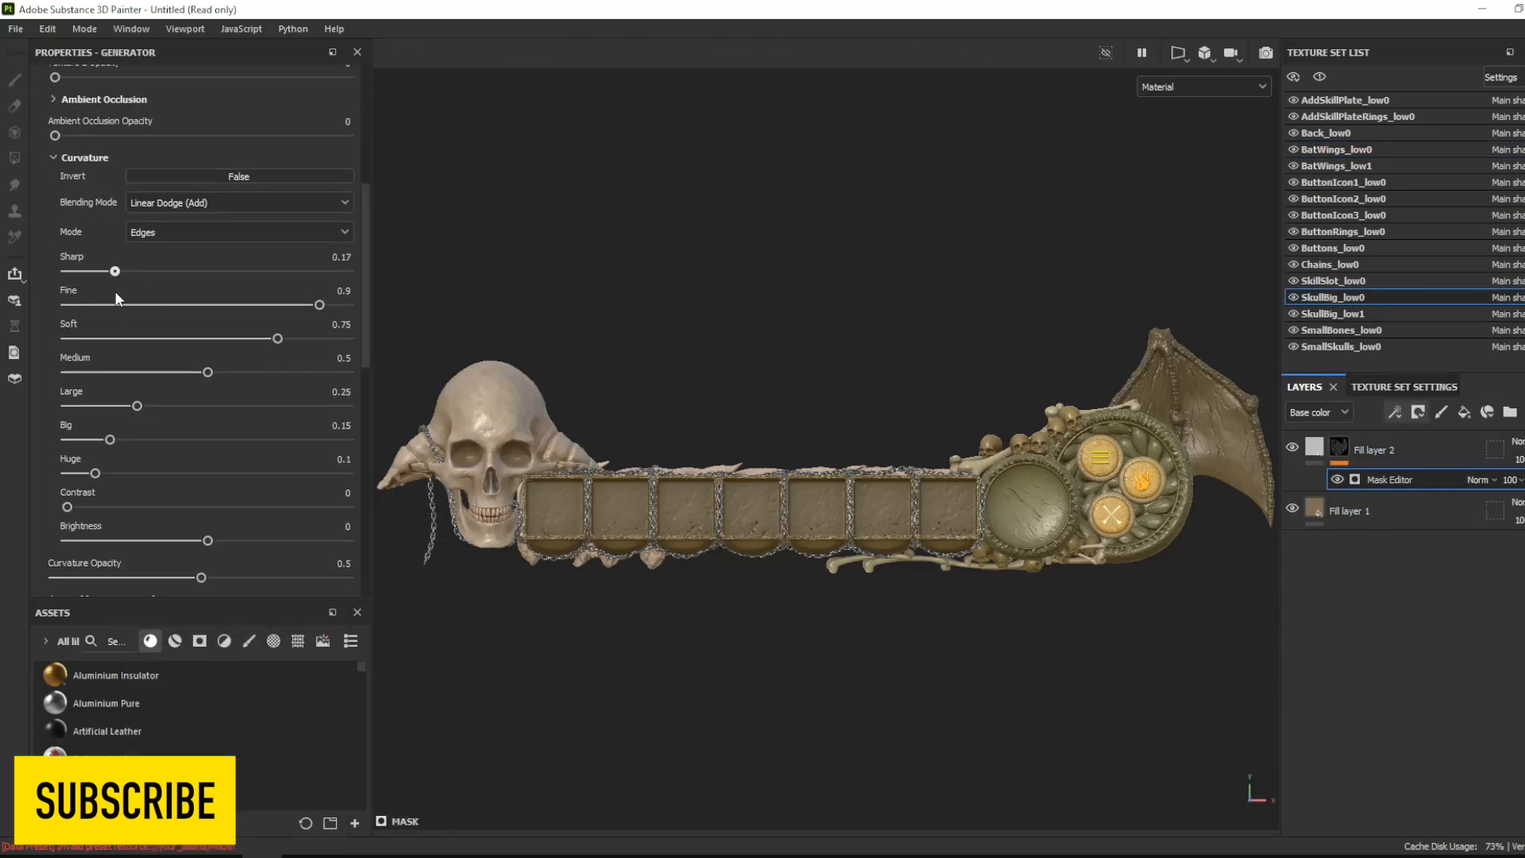
pyautogui.moveTo(306, 305); pyautogui.dragTo(247, 305)
pyautogui.moveTo(134, 271); pyautogui.dragTo(338, 271)
# - Set the base color of the skull's edge highlight layer to golden orange
pyautogui.click(1317, 449)
pyautogui.click(293, 358)
pyautogui.moveTo(208, 507); pyautogui.dragTo(265, 479)
pyautogui.click(331, 620)
# - Add another black-masked fill layer to the big skull and tune a mask generator to cover the eye sockets and cavities
pyautogui.click(1464, 412)
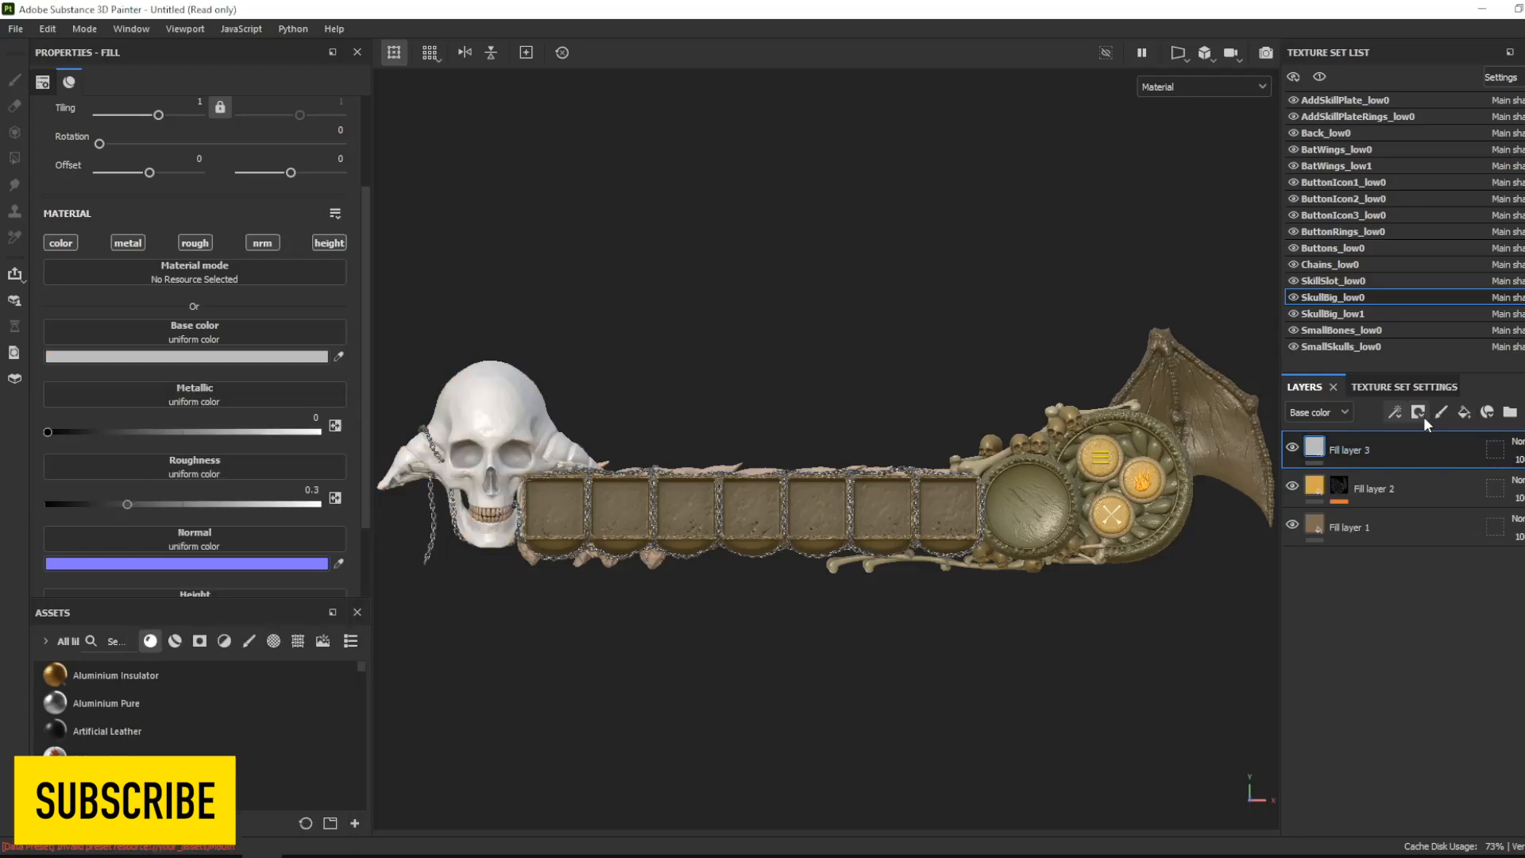
pyautogui.click(1419, 413)
pyautogui.click(1438, 449)
pyautogui.click(1395, 412)
pyautogui.click(1430, 433)
pyautogui.click(269, 131)
pyautogui.click(318, 225)
pyautogui.moveTo(277, 249); pyautogui.dragTo(225, 249)
pyautogui.moveTo(204, 341); pyautogui.dragTo(154, 340)
# - Set the base color of the skull's cavity layer to a dark burnt orange
pyautogui.click(1315, 447)
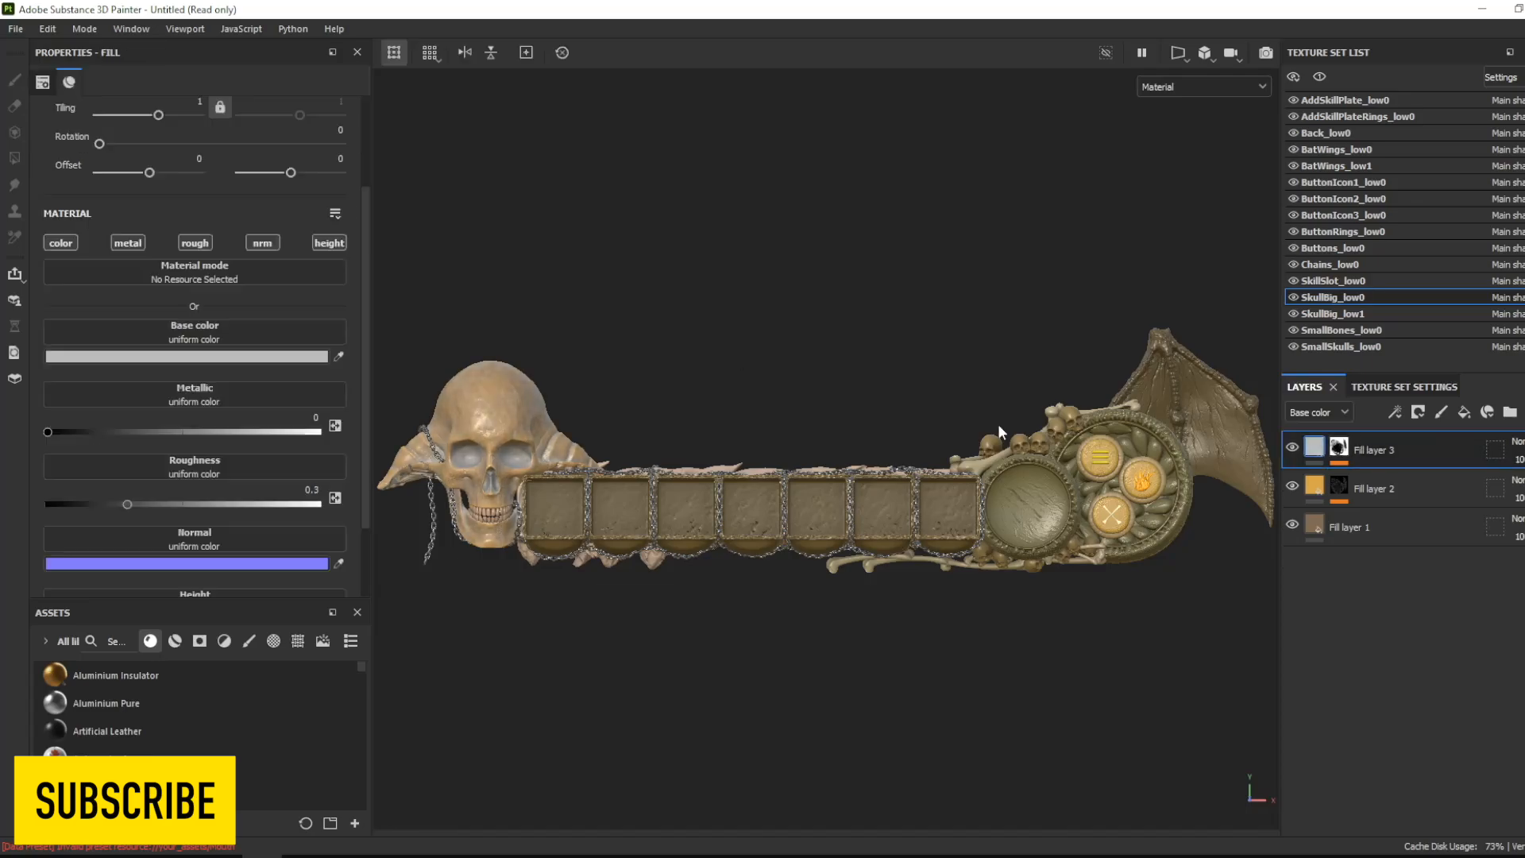
pyautogui.click(187, 356)
pyautogui.moveTo(239, 540); pyautogui.dragTo(322, 524)
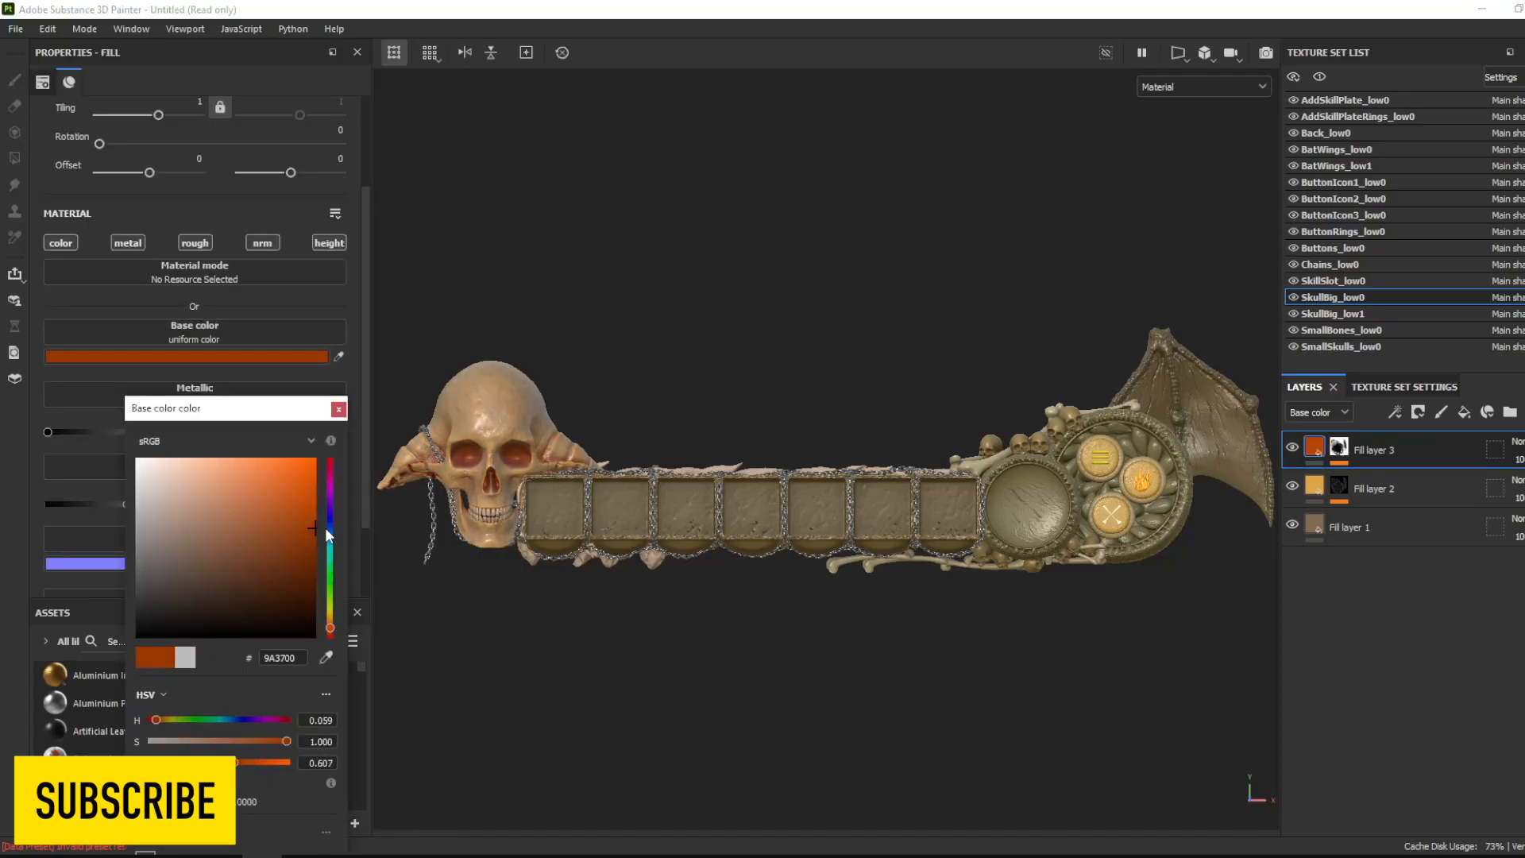
pyautogui.moveTo(330, 629); pyautogui.dragTo(331, 623)
# - Add a fourth fill layer with a black mask and Ambient Occlusion generator, setting Global Balance to about 0.01
pyautogui.click(1464, 412)
pyautogui.click(1418, 413)
pyautogui.click(1453, 445)
pyautogui.rightClick(1340, 447)
pyautogui.click(345, 127)
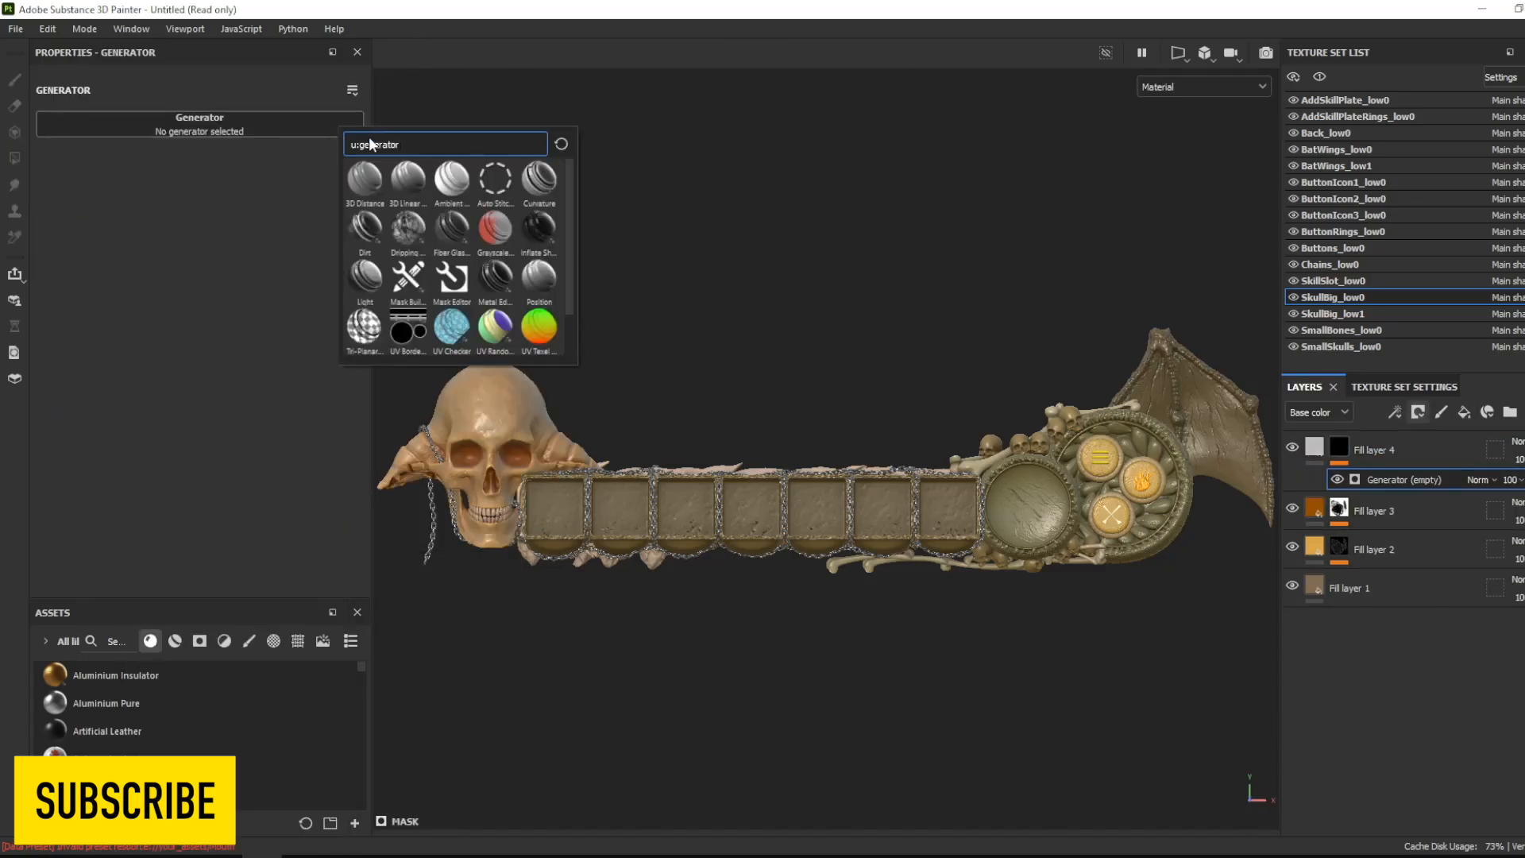
pyautogui.click(452, 179)
pyautogui.click(246, 193)
pyautogui.click(245, 192)
pyautogui.moveTo(204, 263); pyautogui.dragTo(57, 278)
# - Give the ambient occlusion layer a peach base color, about #DEB88F, and reduce its opacity
pyautogui.click(1315, 447)
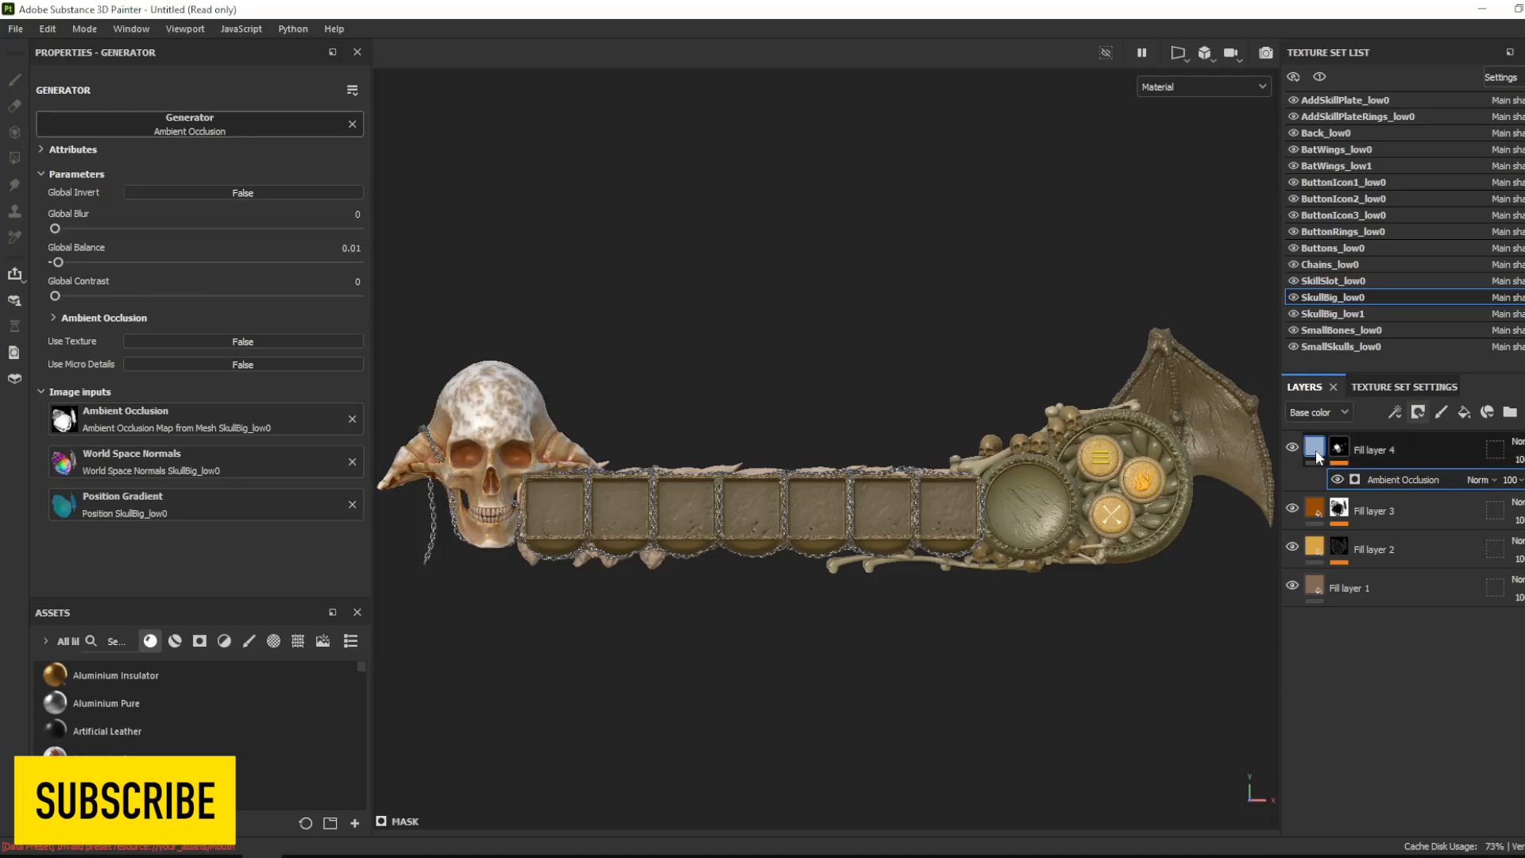
pyautogui.click(187, 356)
pyautogui.moveTo(238, 541); pyautogui.dragTo(202, 487)
pyautogui.moveTo(331, 628); pyautogui.dragTo(331, 623)
pyautogui.moveTo(197, 520); pyautogui.dragTo(198, 482)
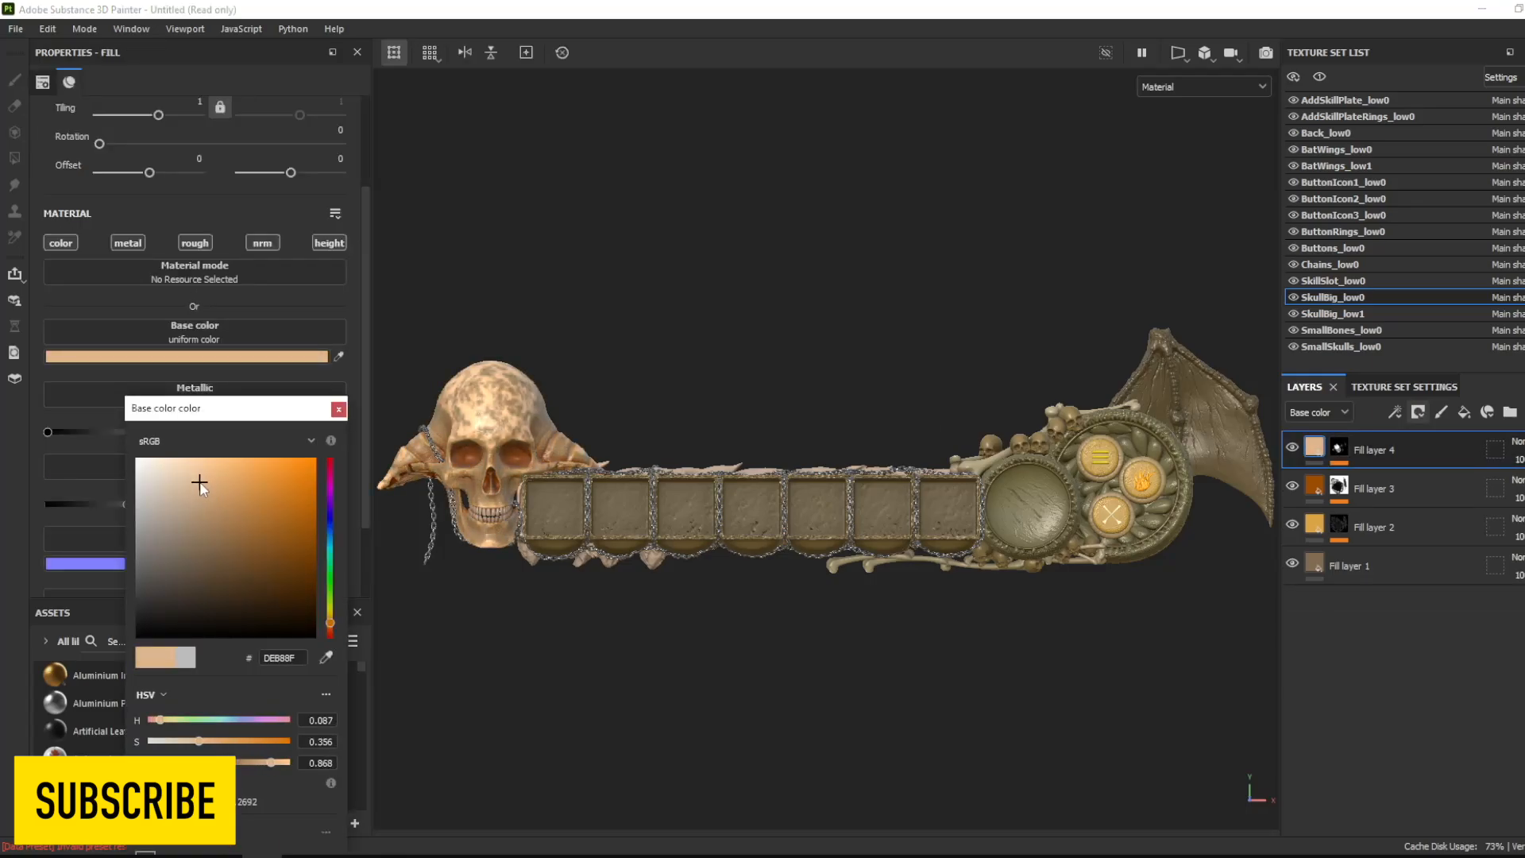
pyautogui.click(1519, 460)
pyautogui.moveTo(1524, 487); pyautogui.dragTo(1512, 487)
# - Try a fifth fill layer masked by a Mask Editor generator using curvature cavities, with Sharp 1 and softer detail at 0
pyautogui.click(1465, 412)
pyautogui.click(1419, 412)
pyautogui.click(1453, 445)
pyautogui.click(1396, 413)
pyautogui.click(317, 127)
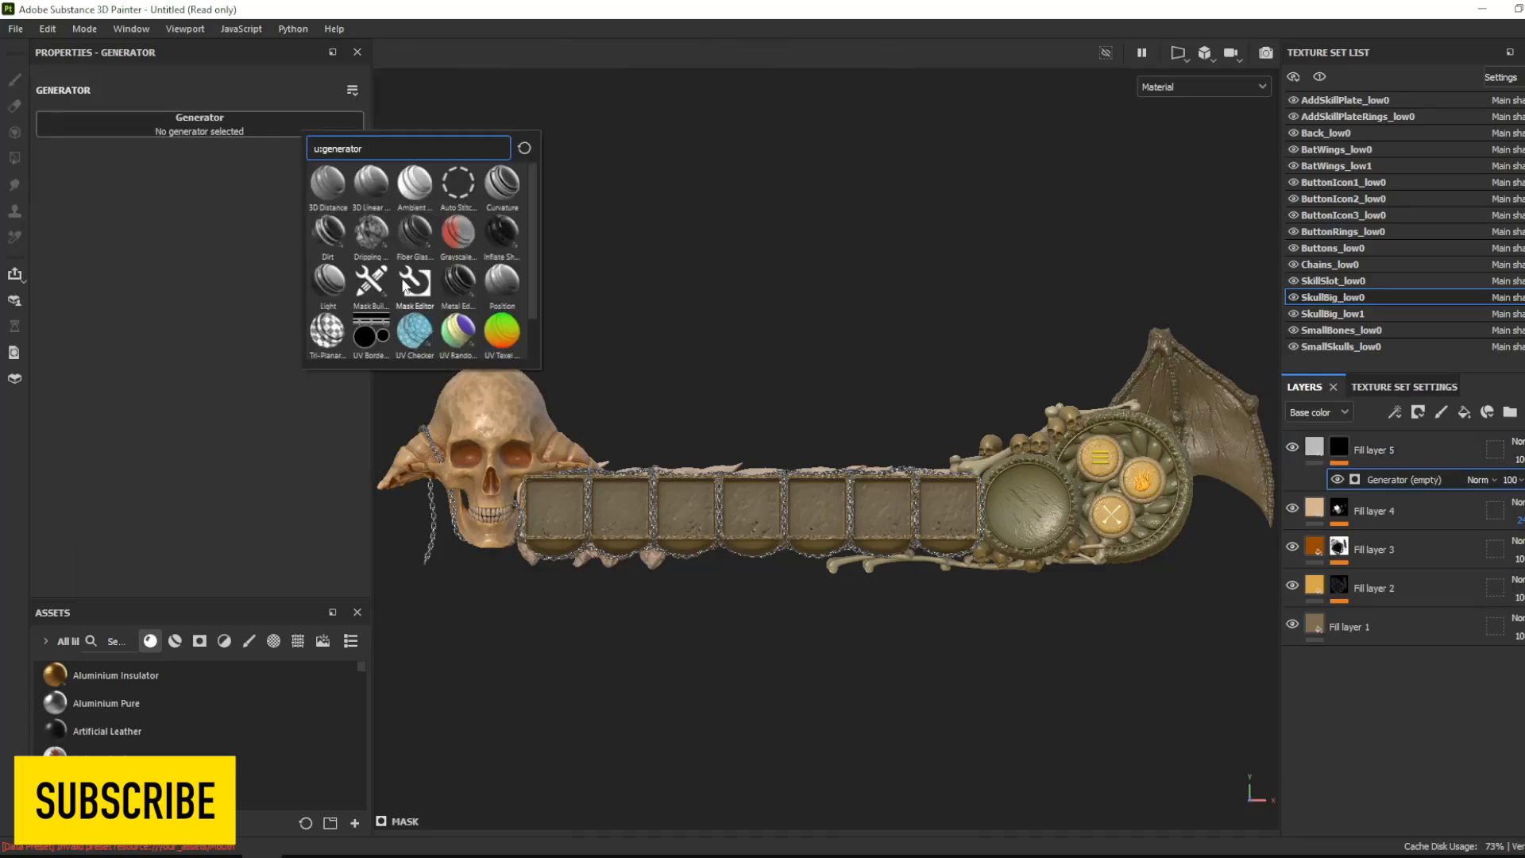
pyautogui.click(417, 283)
pyautogui.click(150, 336)
pyautogui.click(239, 408)
pyautogui.click(238, 451)
pyautogui.moveTo(363, 280); pyautogui.dragTo(364, 305)
pyautogui.moveTo(111, 541); pyautogui.dragTo(14, 548)
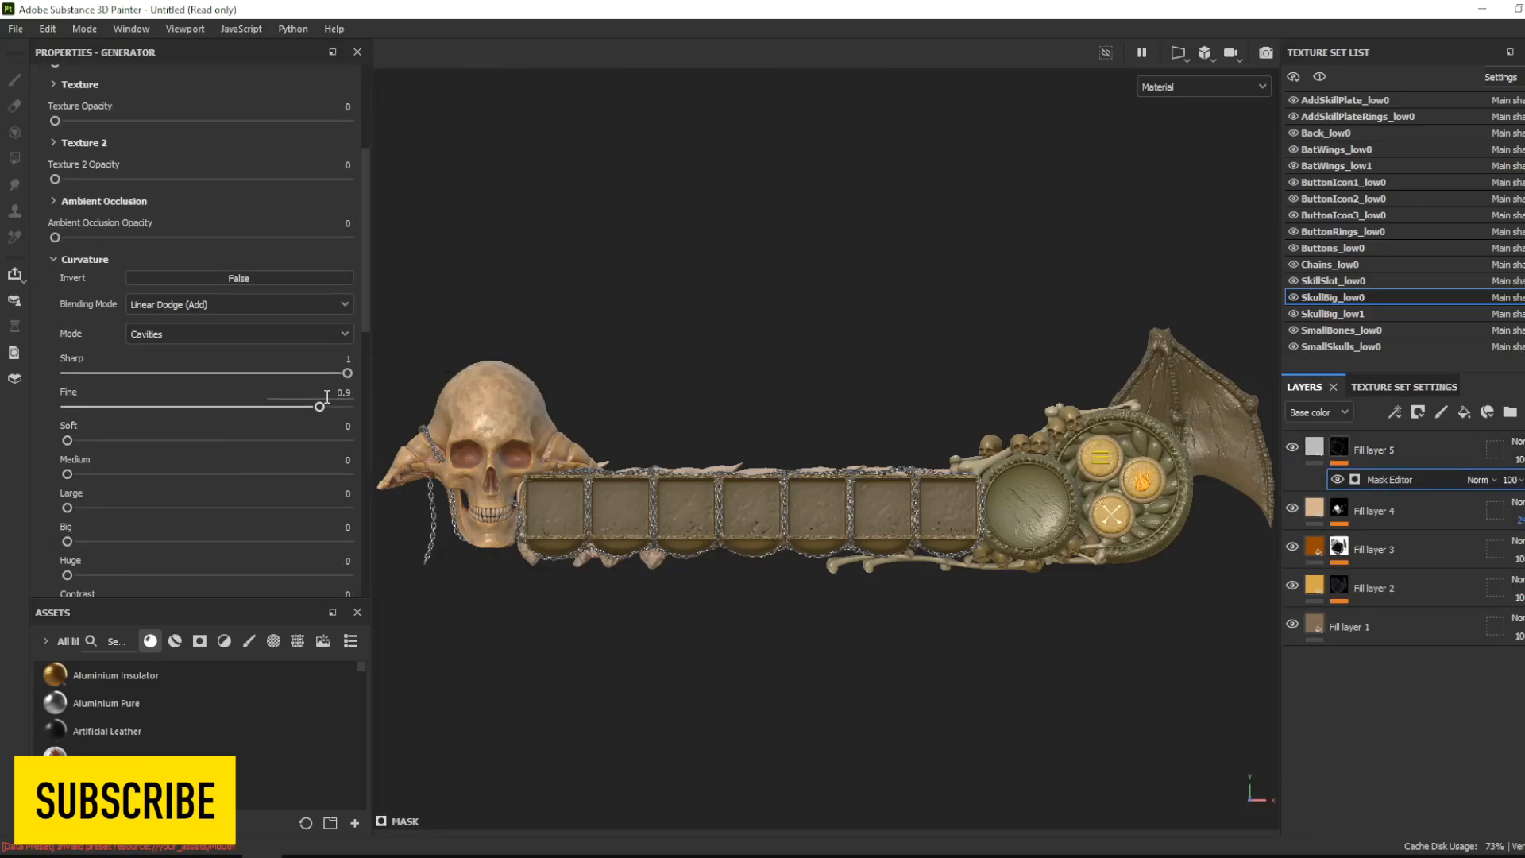
# - Try a pink base color, #D48A8A, on the fifth fill layer and delete that layer
pyautogui.click(1315, 447)
pyautogui.click(187, 356)
pyautogui.moveTo(165, 507); pyautogui.dragTo(198, 487)
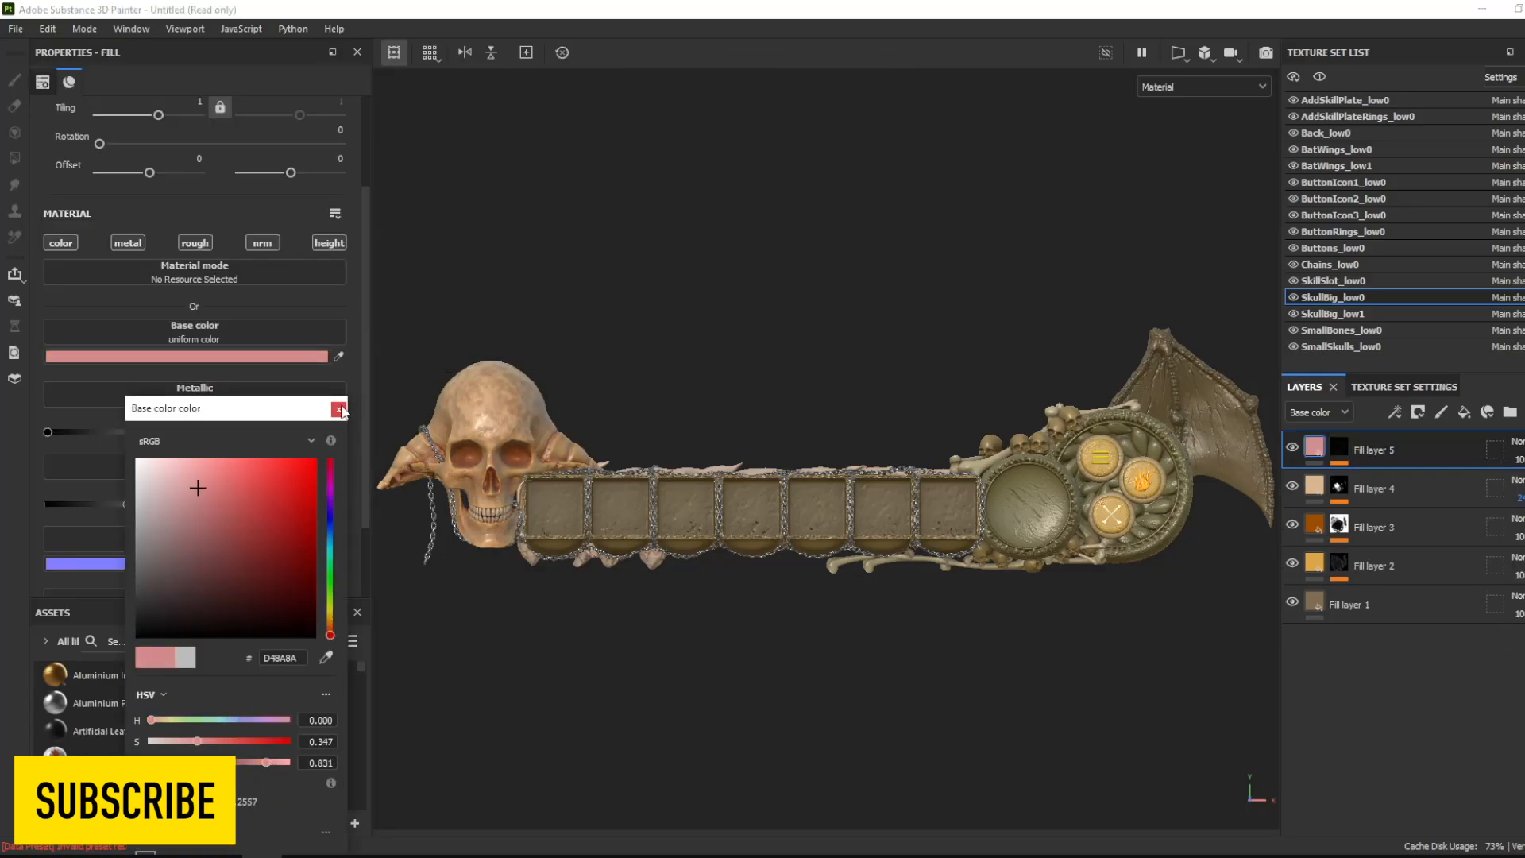
pyautogui.click(340, 410)
pyautogui.press('Delete')
# - Select the BatWings_low0 texture set and save the project as TEX in a folder under PROJECTS
pyautogui.click(1360, 153)
pyautogui.hotkey('ctrl', 's')
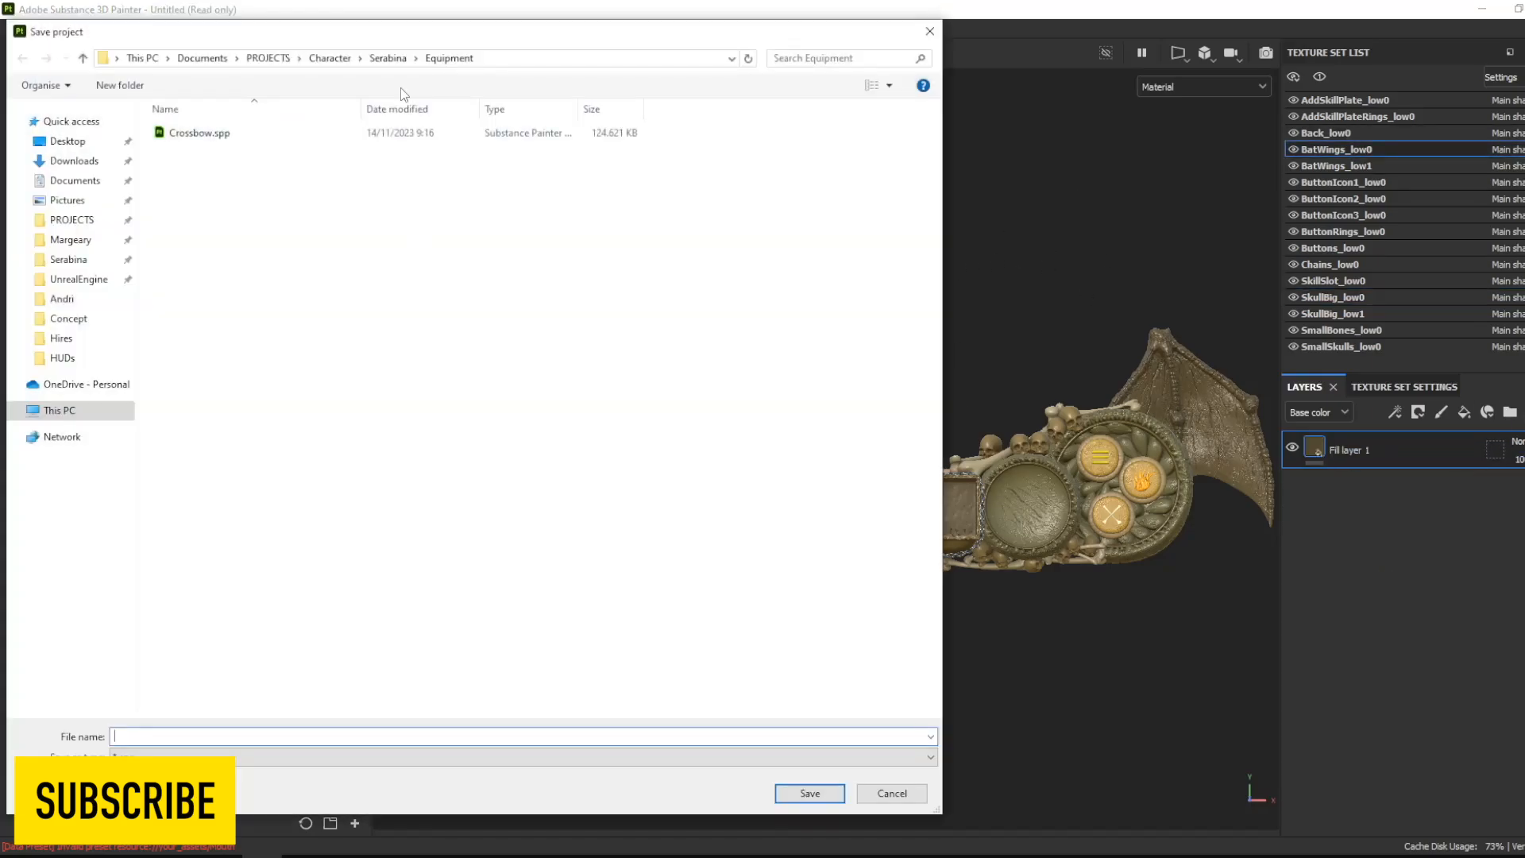
pyautogui.click(262, 55)
pyautogui.doubleClick(198, 231)
pyautogui.click(191, 734)
pyautogui.press('Return')
pyautogui.click(1465, 412)
pyautogui.click(1418, 412)
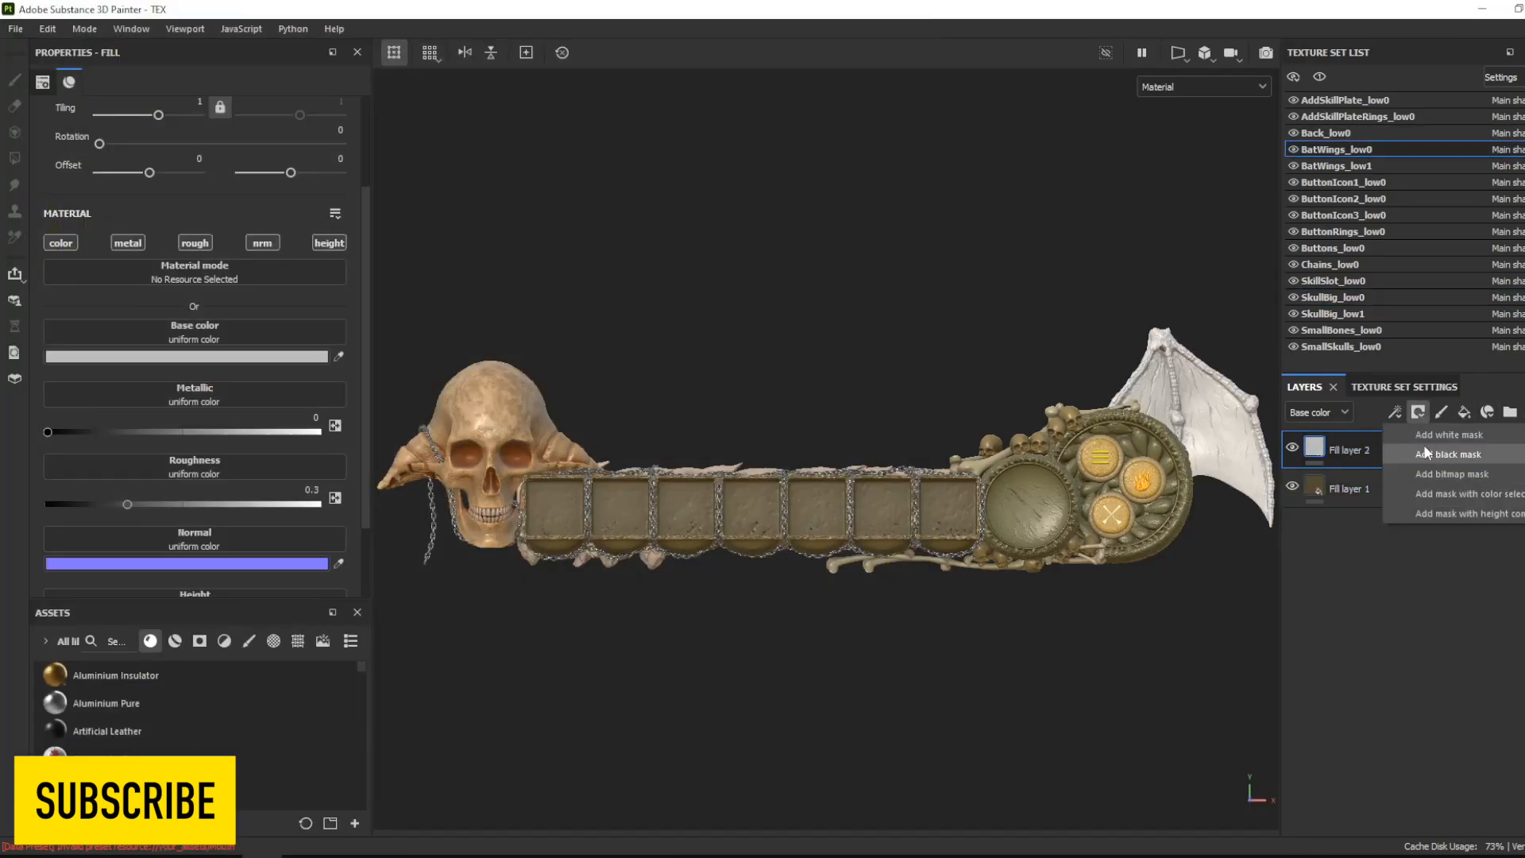
pyautogui.click(1424, 451)
pyautogui.click(1395, 412)
pyautogui.click(1449, 436)
pyautogui.hotkey('ctrl', 'z')
pyautogui.hotkey('ctrl', 'z')
pyautogui.hotkey('ctrl', 'z')
pyautogui.click(1418, 413)
pyautogui.click(1412, 452)
pyautogui.hotkey('ctrl', 'z')
# - Add a black-masked fill layer to the bat wing with a Mask Editor generator and set its Thickness Opacity to 1
pyautogui.click(1465, 412)
pyautogui.click(1418, 413)
pyautogui.click(1422, 451)
pyautogui.click(1395, 412)
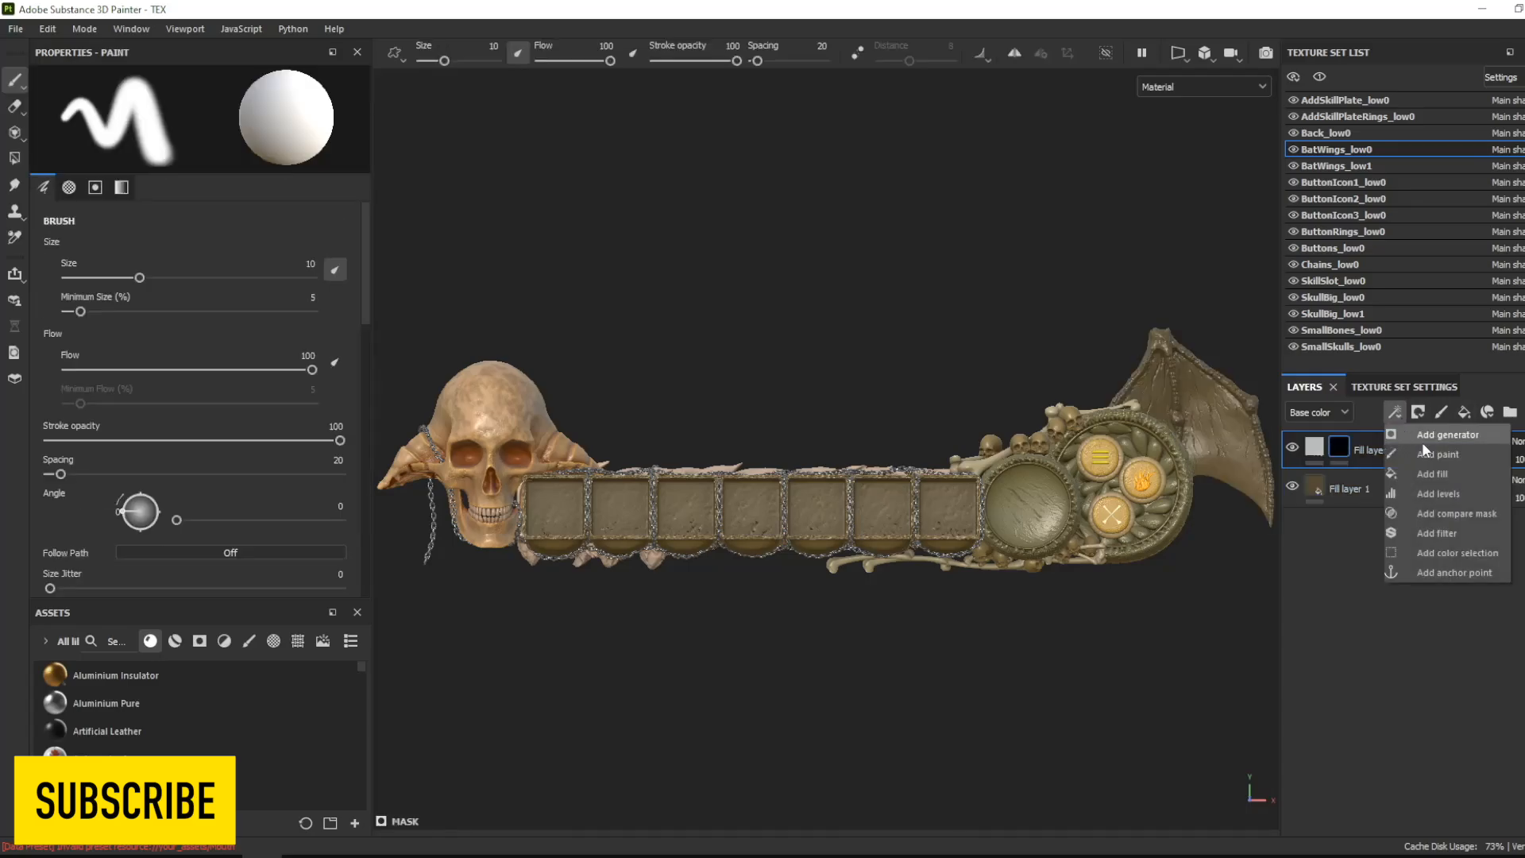
pyautogui.click(1423, 439)
pyautogui.click(274, 127)
pyautogui.moveTo(55, 515); pyautogui.dragTo(350, 517)
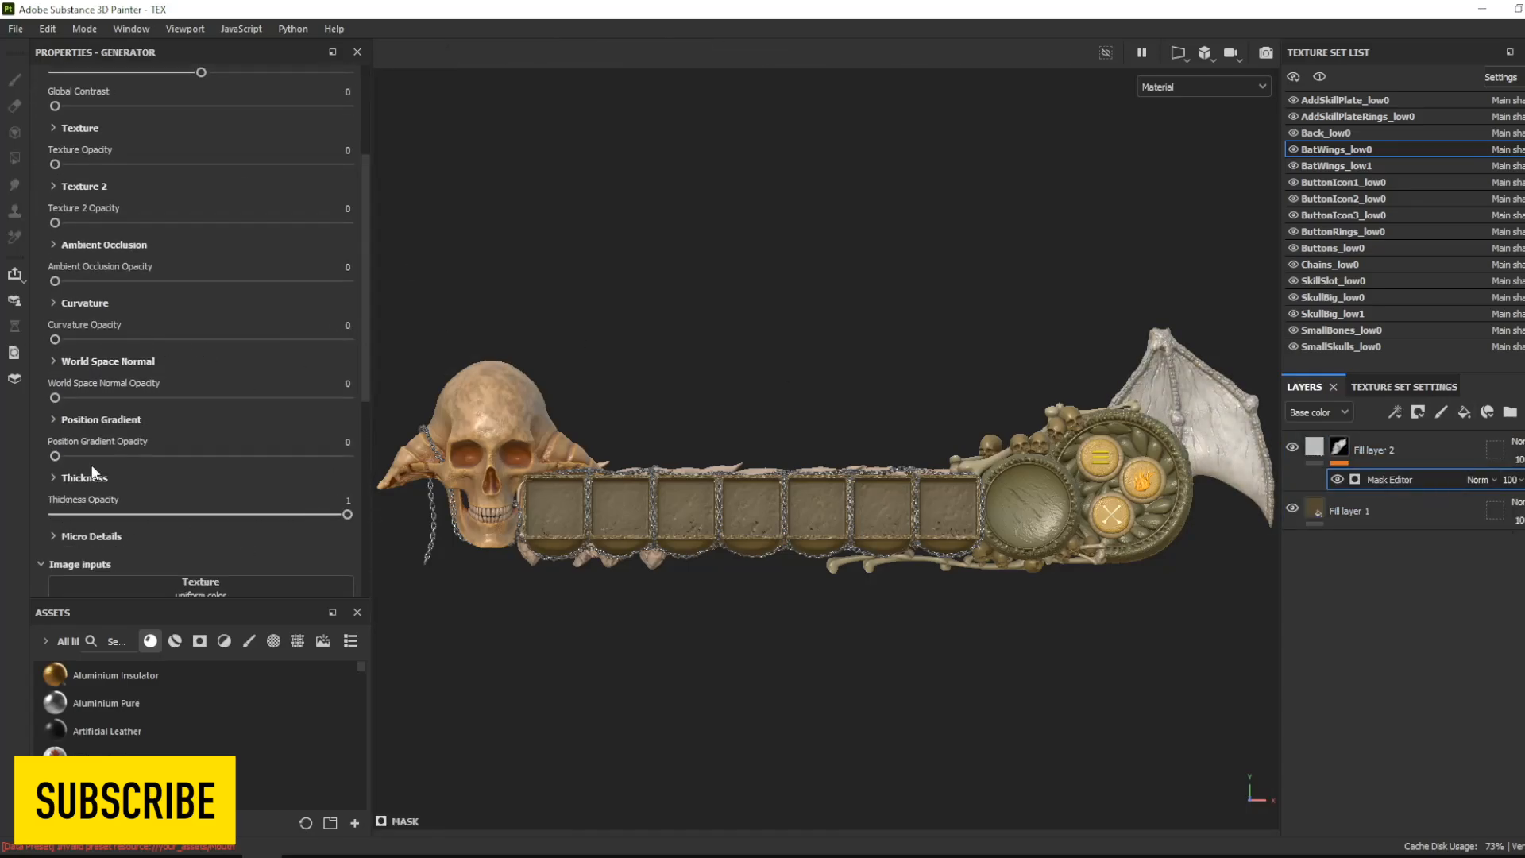
# - Set the generator's thickness to inverted, with contrast 0.4 and brightness -0.18
pyautogui.click(86, 478)
pyautogui.scroll(-3, 85, 477)
pyautogui.moveTo(68, 411); pyautogui.dragTo(199, 413)
pyautogui.moveTo(207, 444); pyautogui.dragTo(179, 423)
pyautogui.click(232, 341)
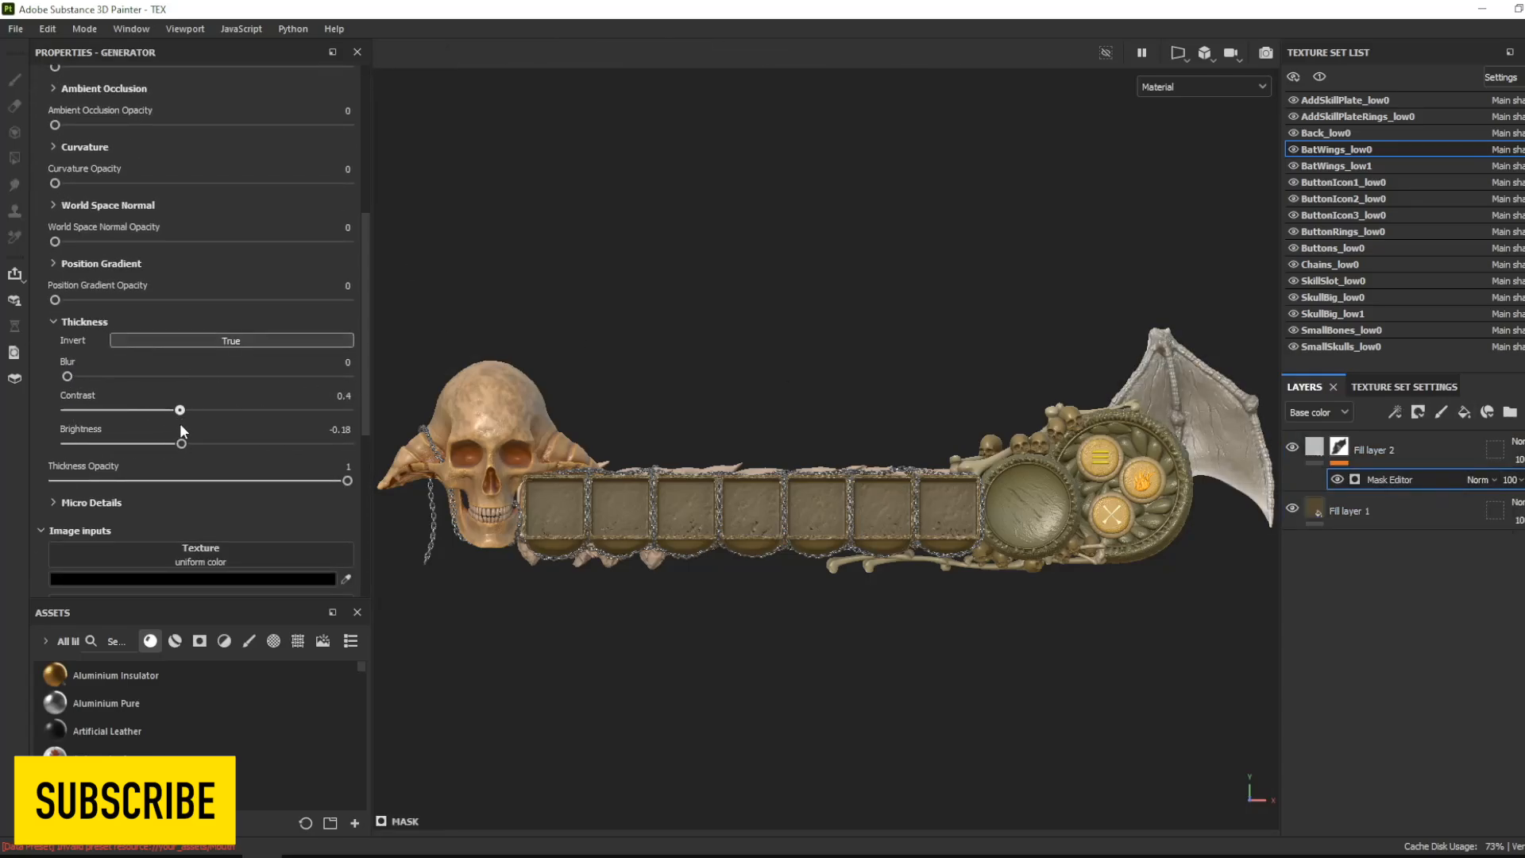
# - Set the base color of the wing's thickness-masked fill layer to salmon orange
pyautogui.click(1315, 447)
pyautogui.scroll(-2, 194, 358)
pyautogui.click(187, 357)
pyautogui.click(331, 625)
pyautogui.moveTo(201, 504); pyautogui.dragTo(243, 464)
pyautogui.click(339, 409)
# - Create a folder, move the wing's salmon fill layer into it, and give the folder a black mask
pyautogui.click(1511, 412)
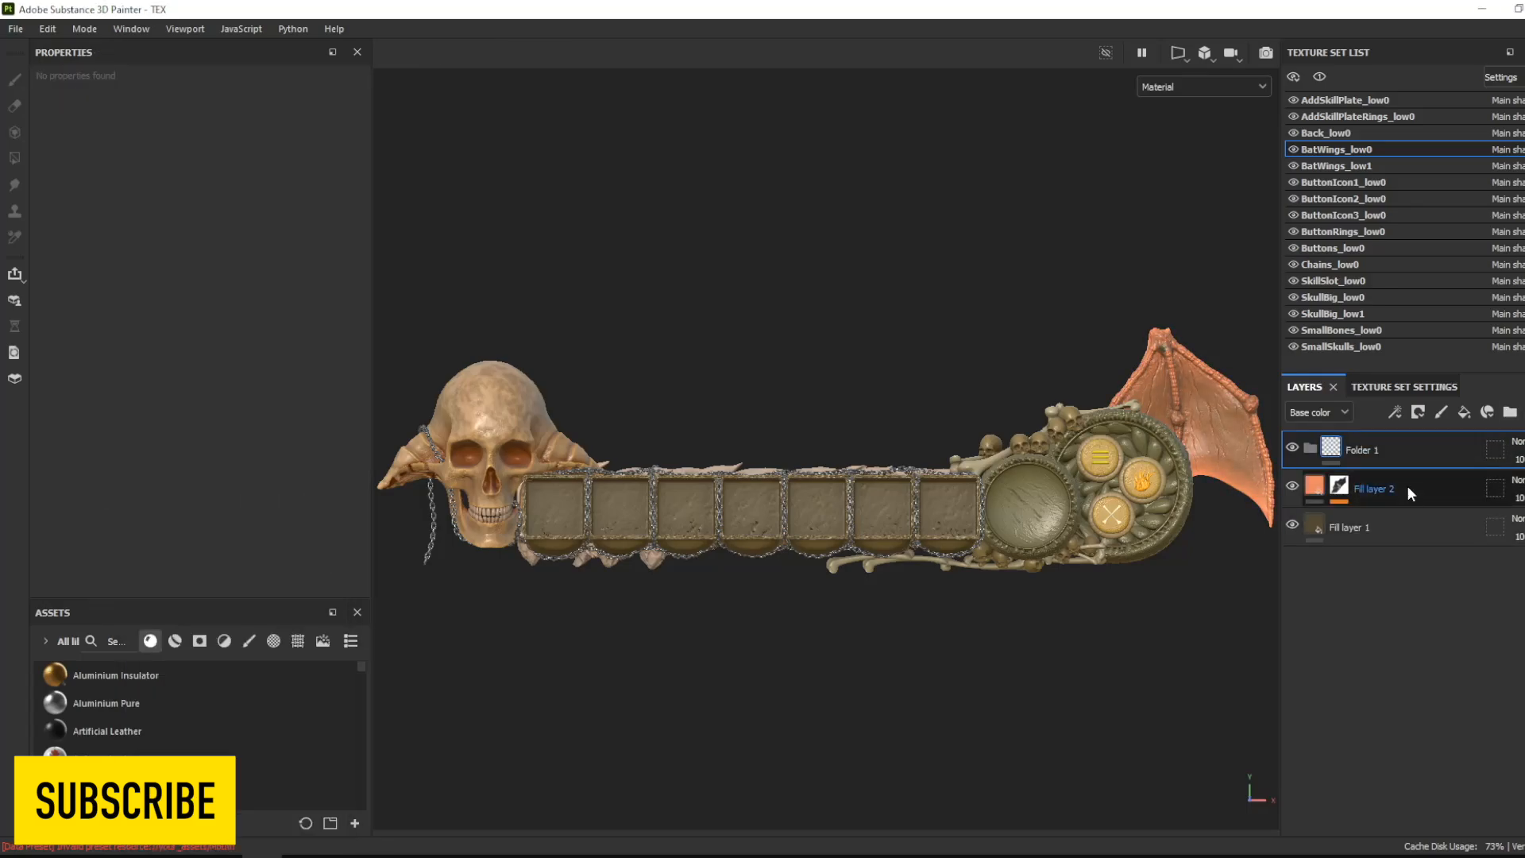
pyautogui.moveTo(1408, 485); pyautogui.dragTo(1400, 451)
pyautogui.click(1400, 450)
pyautogui.rightClick(1400, 450)
pyautogui.click(1389, 477)
# - Paint the salmon tint onto the wing membrane in the folder's mask, using flow 75 and stroke opacity 19
pyautogui.moveTo(610, 60); pyautogui.dragTo(593, 61)
pyautogui.moveTo(737, 60); pyautogui.dragTo(671, 62)
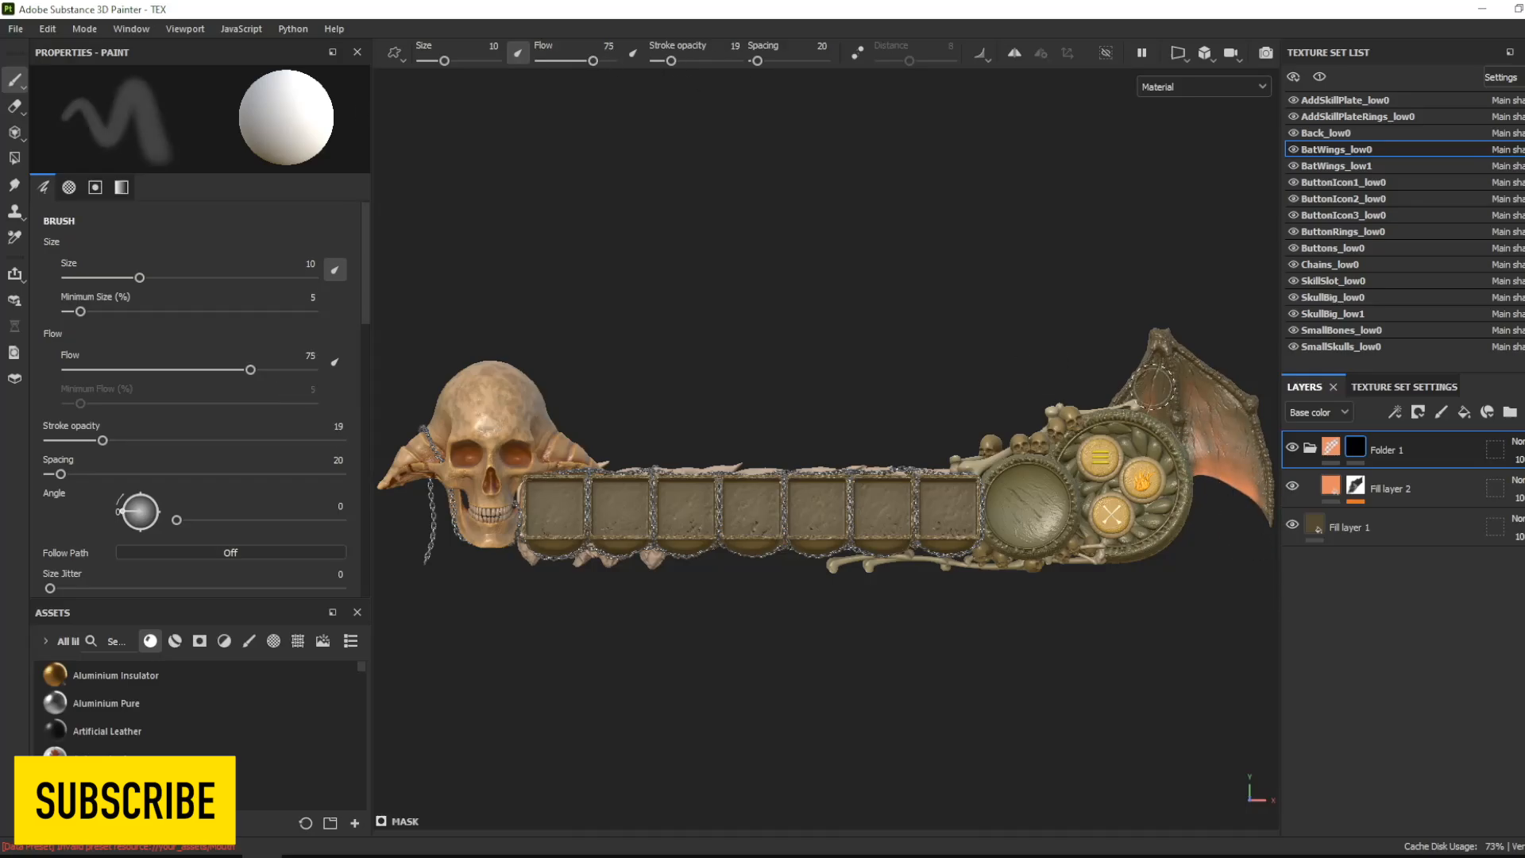
pyautogui.click(1331, 486)
pyautogui.click(1355, 447)
pyautogui.moveTo(1164, 379); pyautogui.dragTo(1254, 492)
pyautogui.click(1331, 485)
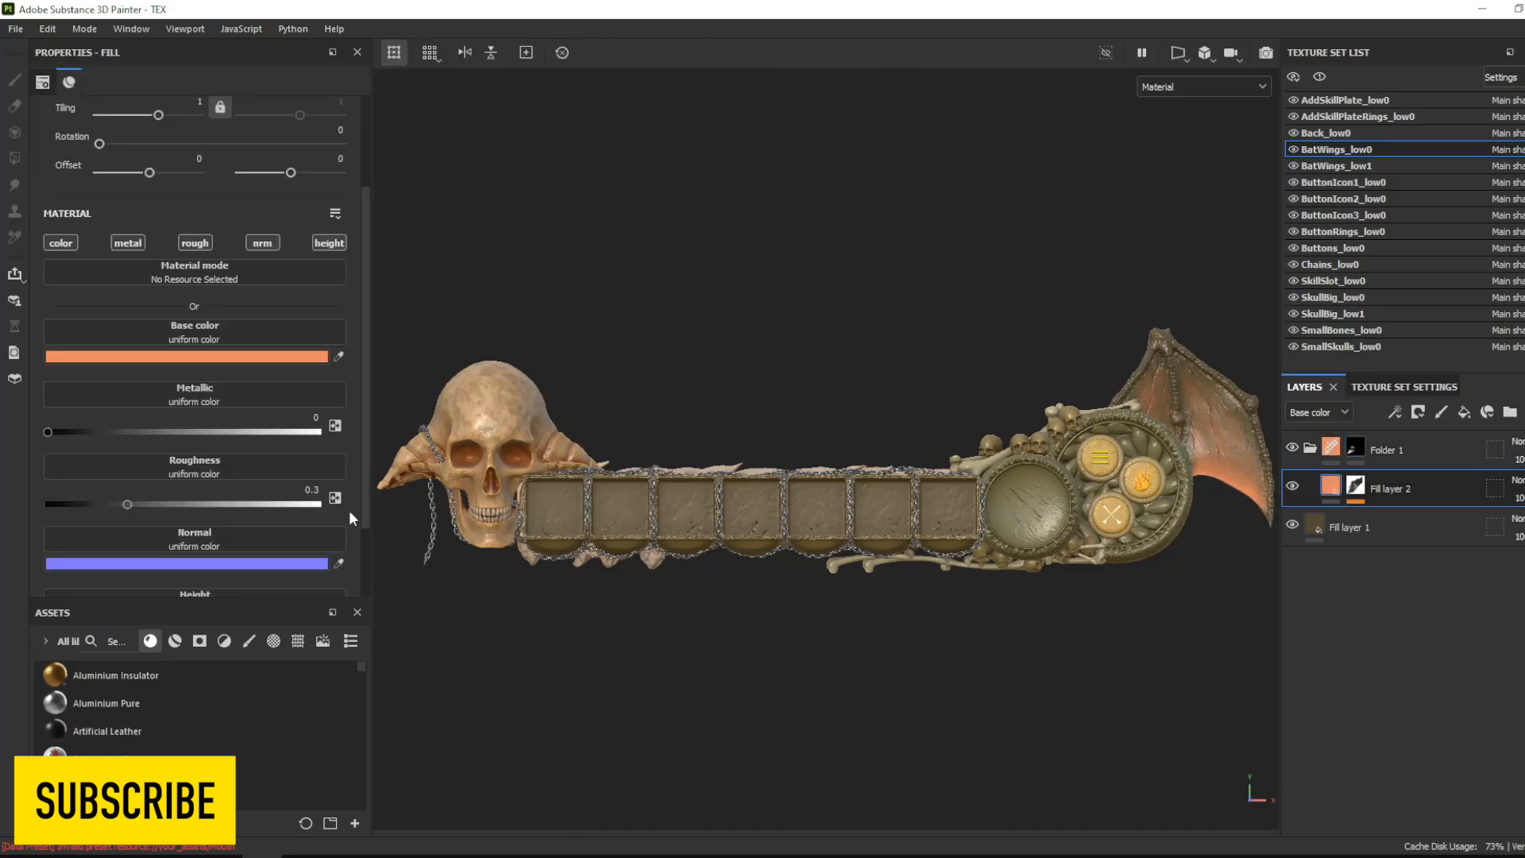
# - Change the base color of the wing's tint fill layer inside the folder to golden tan
pyautogui.click(253, 357)
pyautogui.moveTo(244, 464); pyautogui.dragTo(245, 508)
pyautogui.moveTo(330, 629)
pyautogui.mouseDown()
pyautogui.moveTo(314, 610)
pyautogui.moveTo(343, 565)
pyautogui.moveTo(333, 622)
pyautogui.mouseUp()
pyautogui.click(339, 409)
# - Add a fill layer above the wing's folder, with a black mask driven by a Mask Editor generator
pyautogui.click(1430, 453)
pyautogui.click(1311, 448)
pyautogui.click(1464, 412)
pyautogui.rightClick(1400, 450)
pyautogui.click(1390, 476)
pyautogui.click(1396, 412)
pyautogui.click(1430, 429)
pyautogui.click(201, 125)
pyautogui.click(318, 276)
# - Set the wing's top fill layer to a dark brown base color and strengthen its Mask Editor effect
pyautogui.click(1315, 447)
pyautogui.click(270, 357)
pyautogui.moveTo(310, 587); pyautogui.dragTo(311, 617)
pyautogui.click(338, 409)
pyautogui.click(1340, 448)
pyautogui.click(1392, 481)
pyautogui.moveTo(198, 530); pyautogui.dragTo(341, 532)
# - Adjust the base color of BatWings_low0's bottom fill layer to a muted olive brown
pyautogui.click(1349, 549)
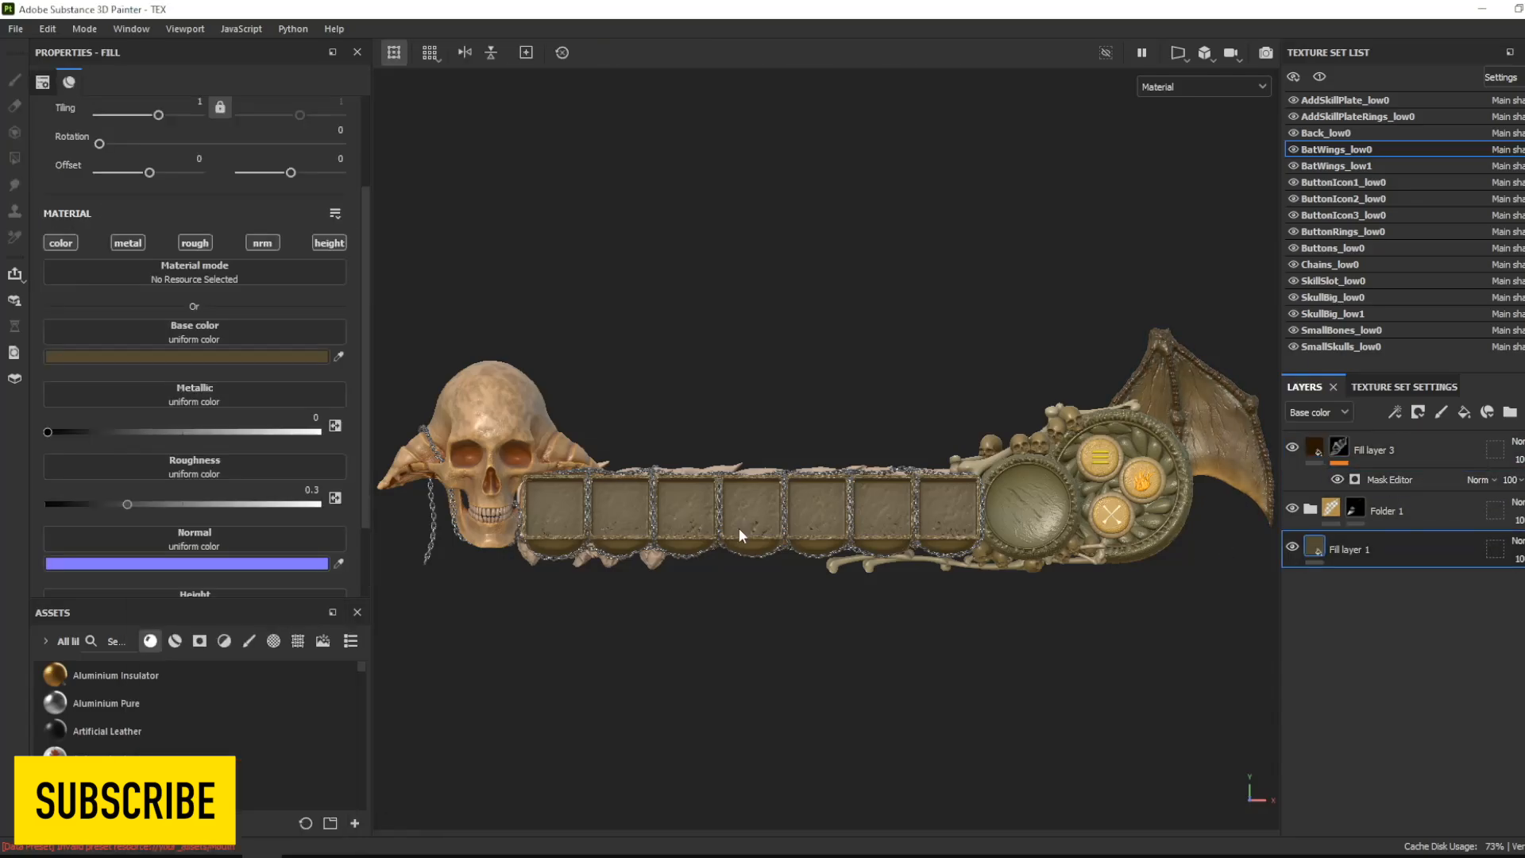
pyautogui.click(239, 356)
pyautogui.moveTo(211, 590); pyautogui.dragTo(247, 554)
# - Copy all the BatWings_low0 layers and paste them into BatWings_low1 in place of its existing layer
pyautogui.click(1422, 455)
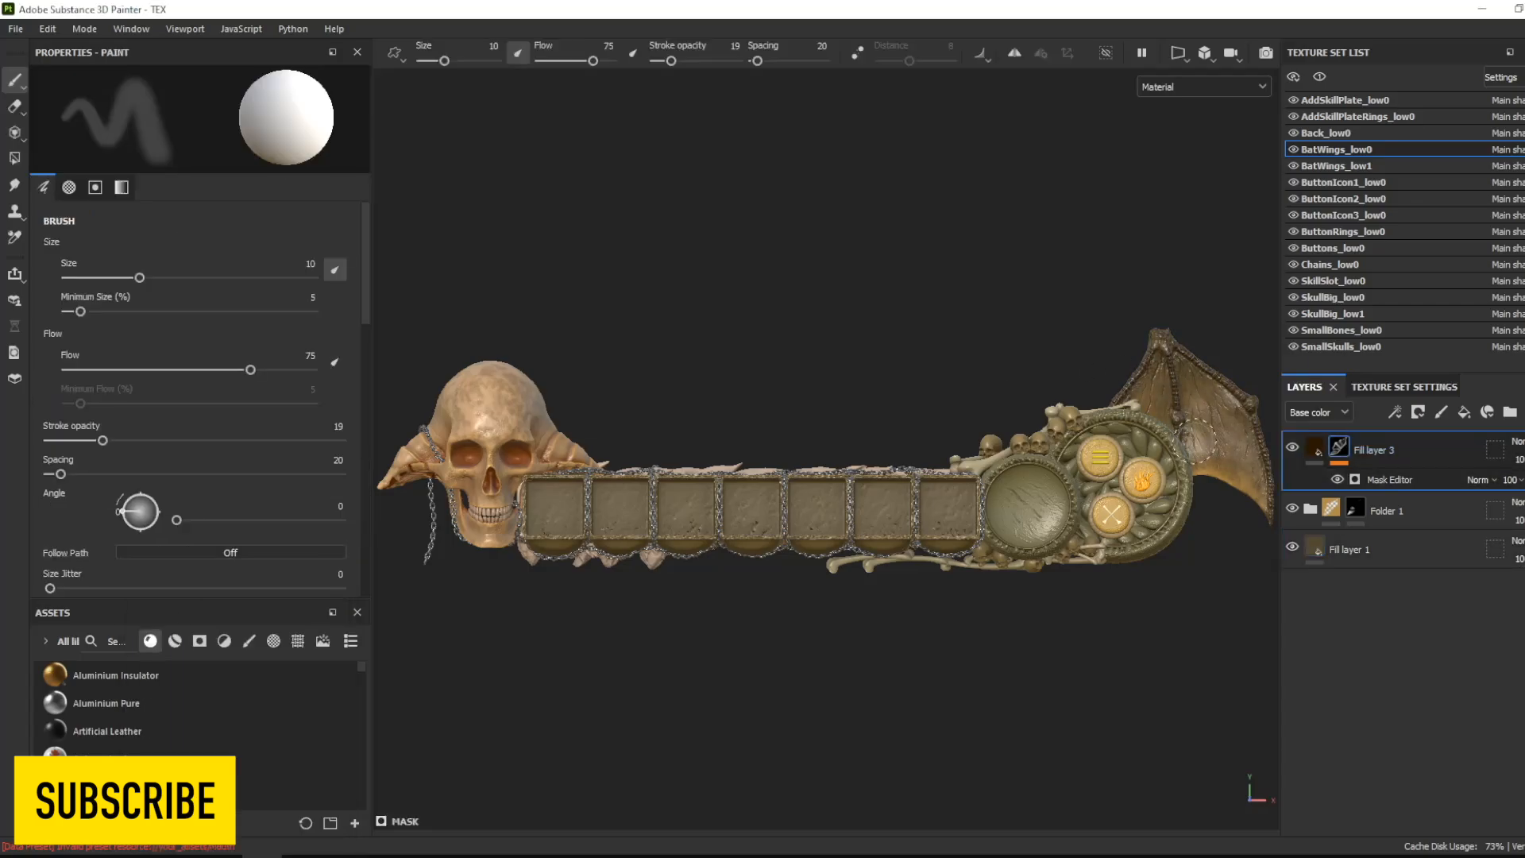
pyautogui.keyDown('shift'); pyautogui.click(1428, 521); pyautogui.keyUp('shift')
pyautogui.keyDown('shift'); pyautogui.click(1428, 547); pyautogui.keyUp('shift')
pyautogui.hotkey('ctrl', 'c')
pyautogui.click(1399, 166)
pyautogui.press('Delete')
pyautogui.hotkey('ctrl', 'v')
# - Add a black-masked fill layer to SkillSlot_low0 with a Mask Editor generator, using edge curvature at fine 0.83, soft 0.38 and medium 0.38
pyautogui.click(1386, 282)
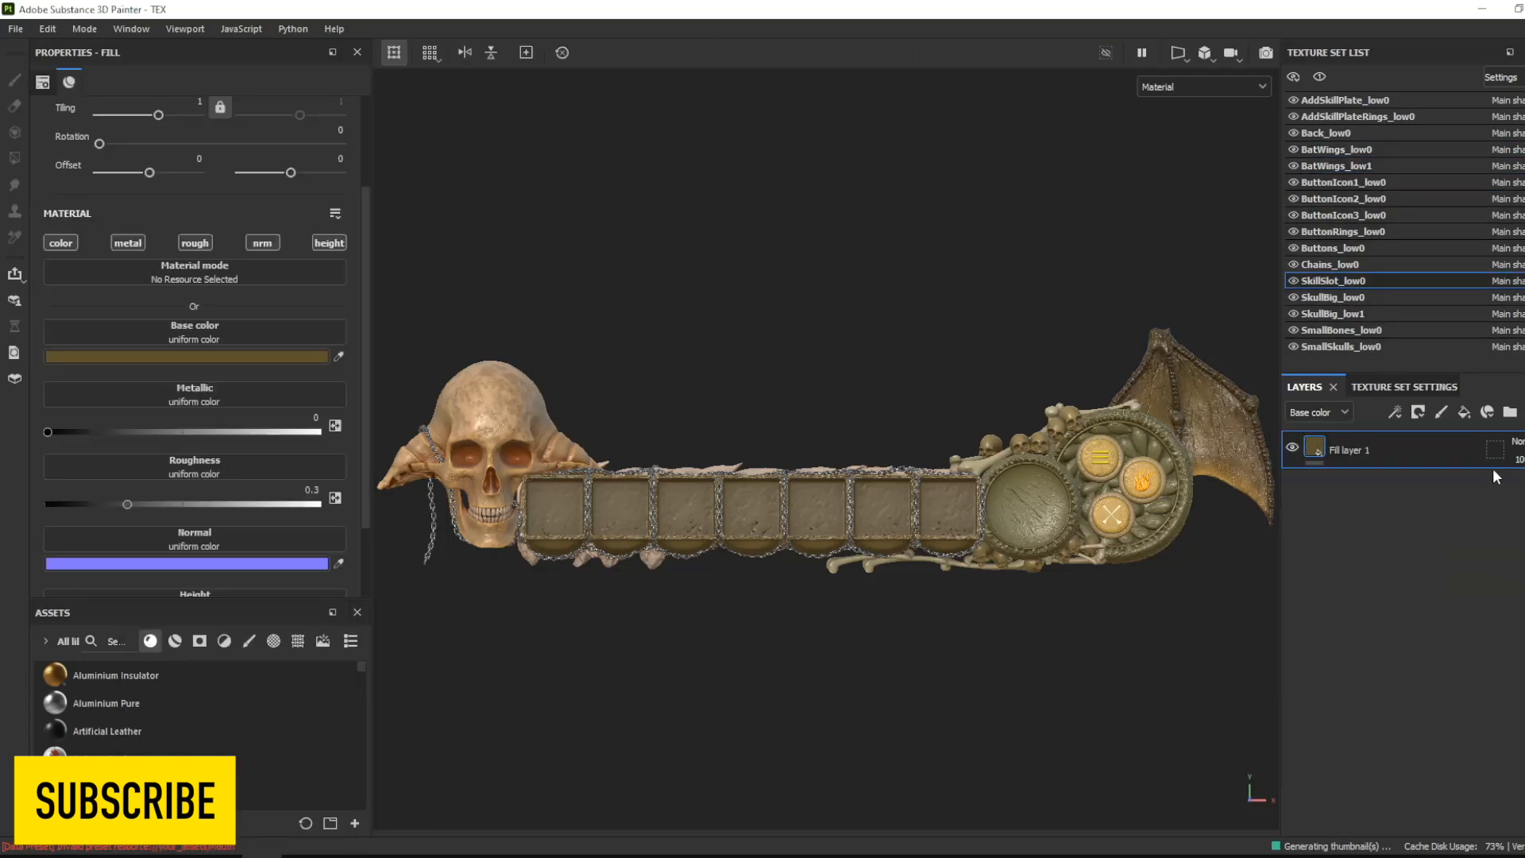
pyautogui.click(1465, 413)
pyautogui.click(1419, 412)
pyautogui.click(1396, 412)
pyautogui.click(1429, 434)
pyautogui.click(202, 117)
pyautogui.click(460, 293)
pyautogui.moveTo(367, 269); pyautogui.dragTo(363, 340)
pyautogui.click(85, 294)
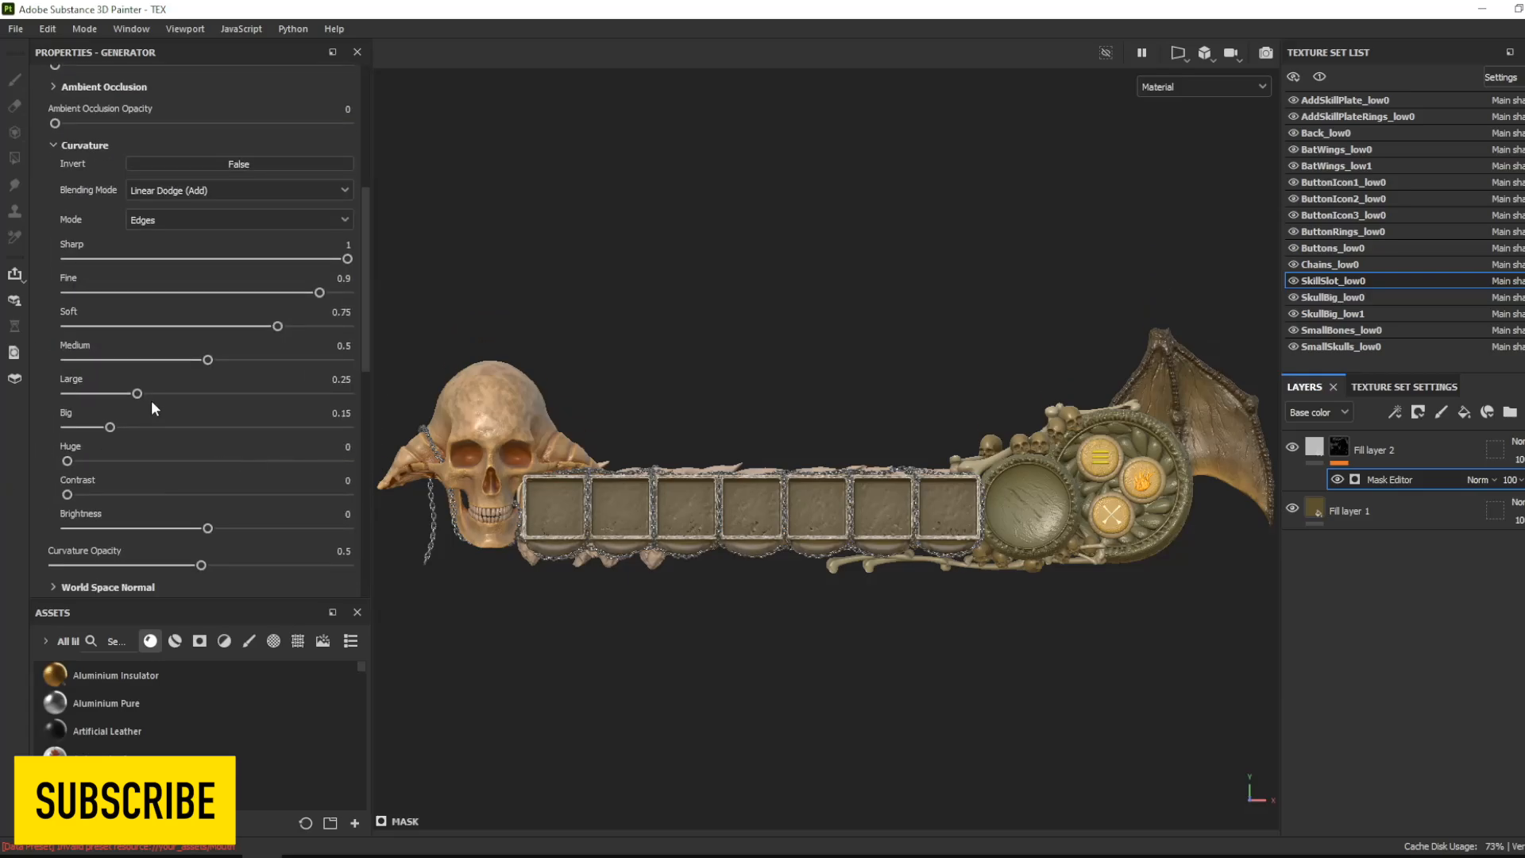
# - Set the base color of the skill slots' edge-masked fill layer to dark olive brown
pyautogui.click(1315, 448)
pyautogui.click(236, 357)
pyautogui.moveTo(255, 572); pyautogui.dragTo(293, 570)
pyautogui.moveTo(329, 629)
pyautogui.mouseDown()
pyautogui.moveTo(329, 611)
pyautogui.moveTo(245, 573)
pyautogui.moveTo(329, 616)
pyautogui.mouseUp()
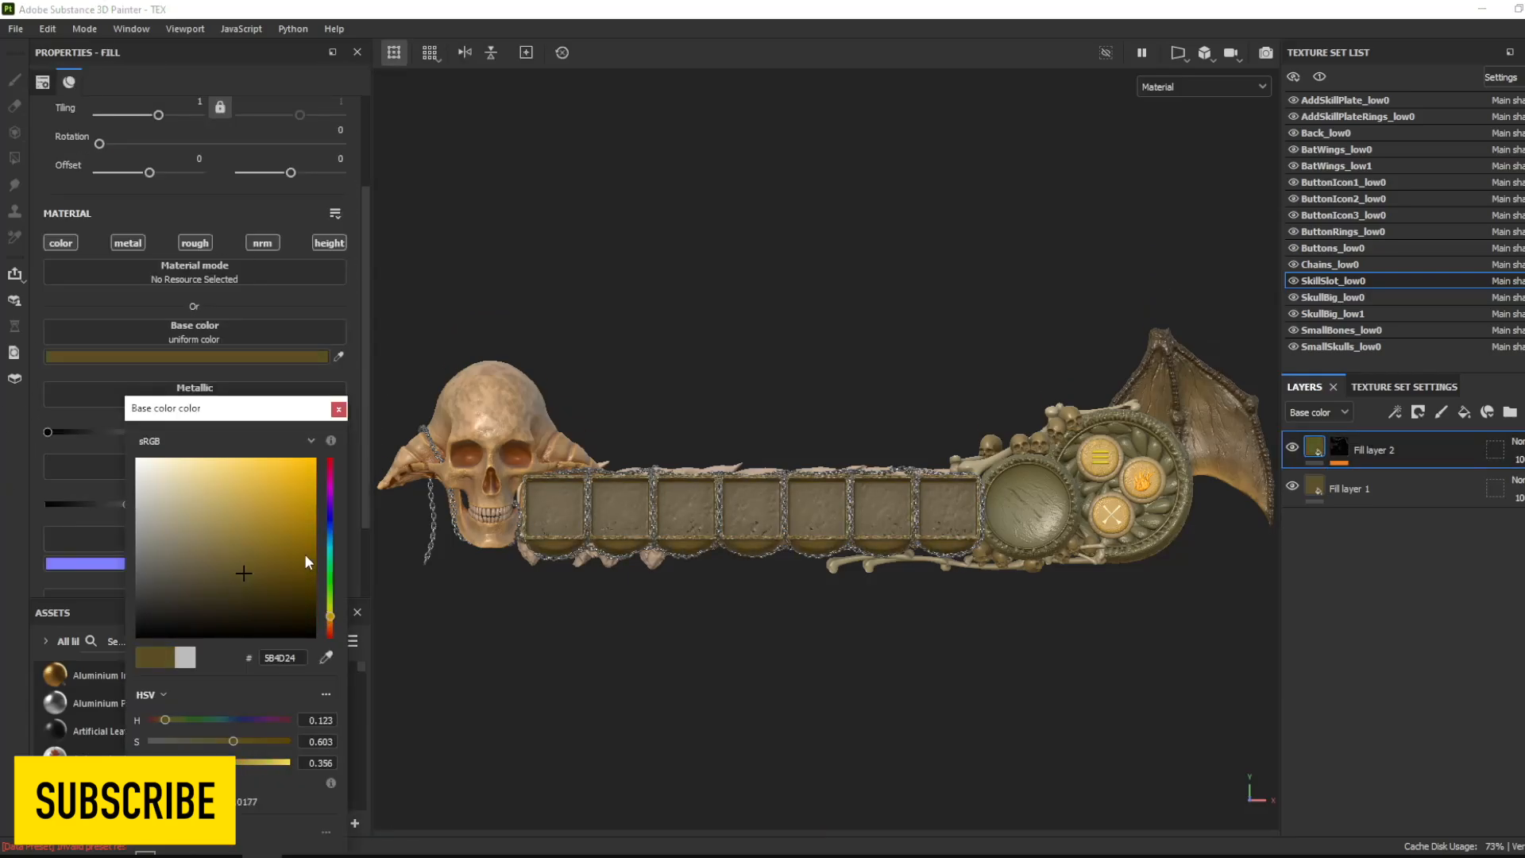
pyautogui.moveTo(305, 556); pyautogui.dragTo(276, 586)
# - Add another black-masked fill layer to the skill slots with a Dirt generator, and lower its dirt level
pyautogui.click(1464, 413)
pyautogui.click(1419, 411)
pyautogui.click(1396, 413)
pyautogui.click(1429, 434)
pyautogui.click(203, 124)
pyautogui.click(248, 230)
pyautogui.moveTo(201, 251); pyautogui.dragTo(110, 279)
# - Set the base color of the skill slots' dirt-masked fill layer to golden orange
pyautogui.click(1314, 447)
pyautogui.click(236, 357)
pyautogui.moveTo(258, 548); pyautogui.dragTo(307, 612)
pyautogui.moveTo(330, 633)
pyautogui.mouseDown()
pyautogui.moveTo(285, 480)
pyautogui.moveTo(331, 624)
pyautogui.mouseUp()
pyautogui.moveTo(284, 480); pyautogui.dragTo(300, 495)
pyautogui.moveTo(331, 623); pyautogui.dragTo(331, 620)
pyautogui.click(338, 409)
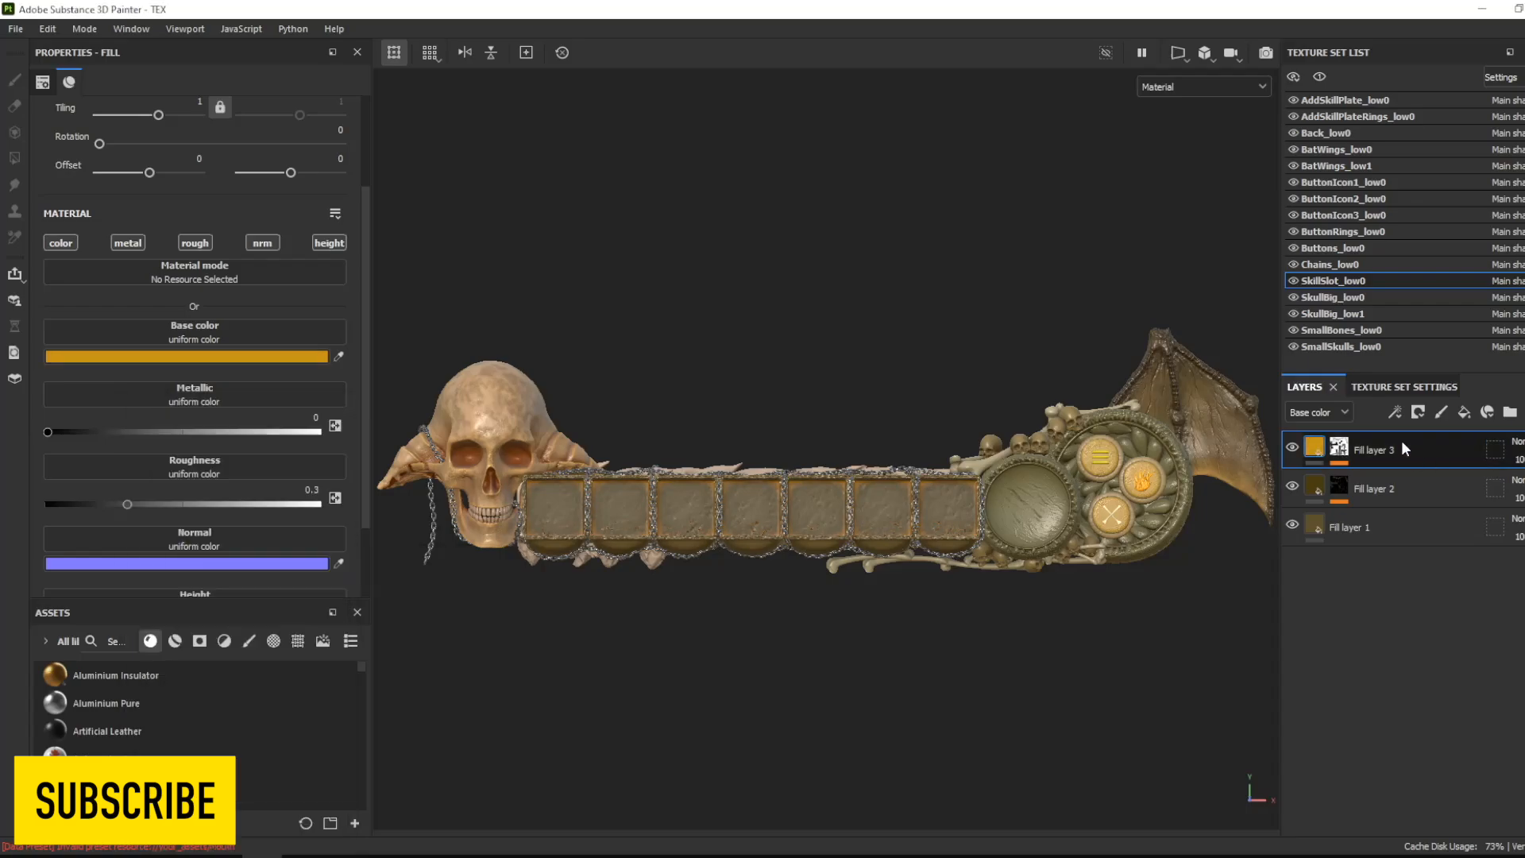
# - Add a fourth fill layer to the skill slots, masked by a Mask Editor generator
pyautogui.click(1464, 412)
pyautogui.click(1396, 412)
pyautogui.click(1442, 437)
pyautogui.click(205, 121)
pyautogui.click(354, 231)
# - Set the generator's curvature to Cavities mode and reduce its medium, large, big and huge values to 0
pyautogui.scroll(-3, 355, 150)
pyautogui.click(85, 313)
pyautogui.scroll(-2, 333, 303)
pyautogui.moveTo(95, 553); pyautogui.dragTo(60, 553)
pyautogui.moveTo(110, 520); pyautogui.dragTo(60, 519)
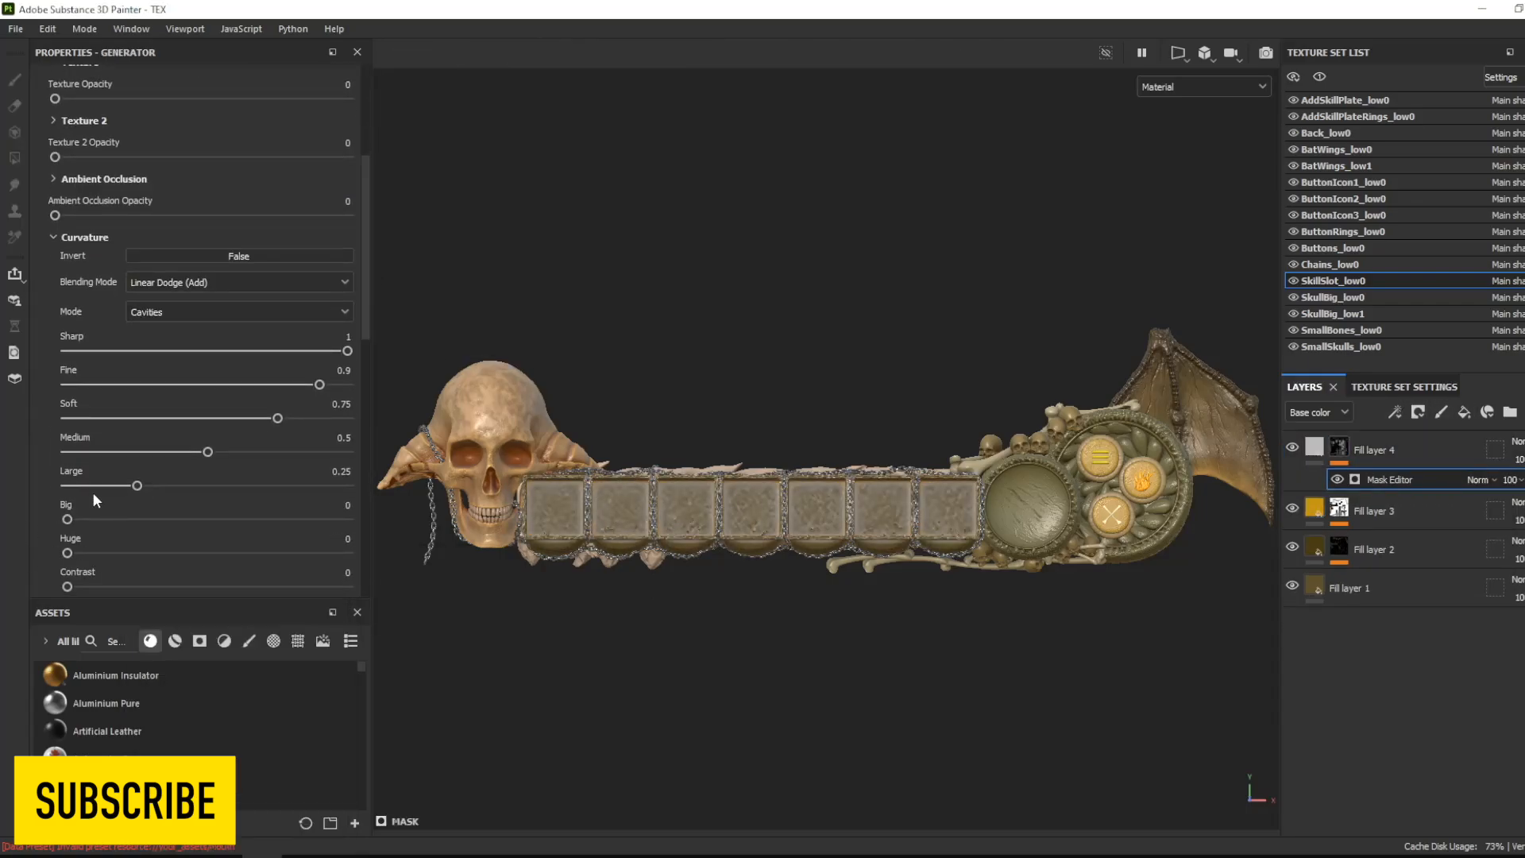
pyautogui.moveTo(137, 485); pyautogui.dragTo(61, 485)
pyautogui.moveTo(208, 452); pyautogui.dragTo(60, 452)
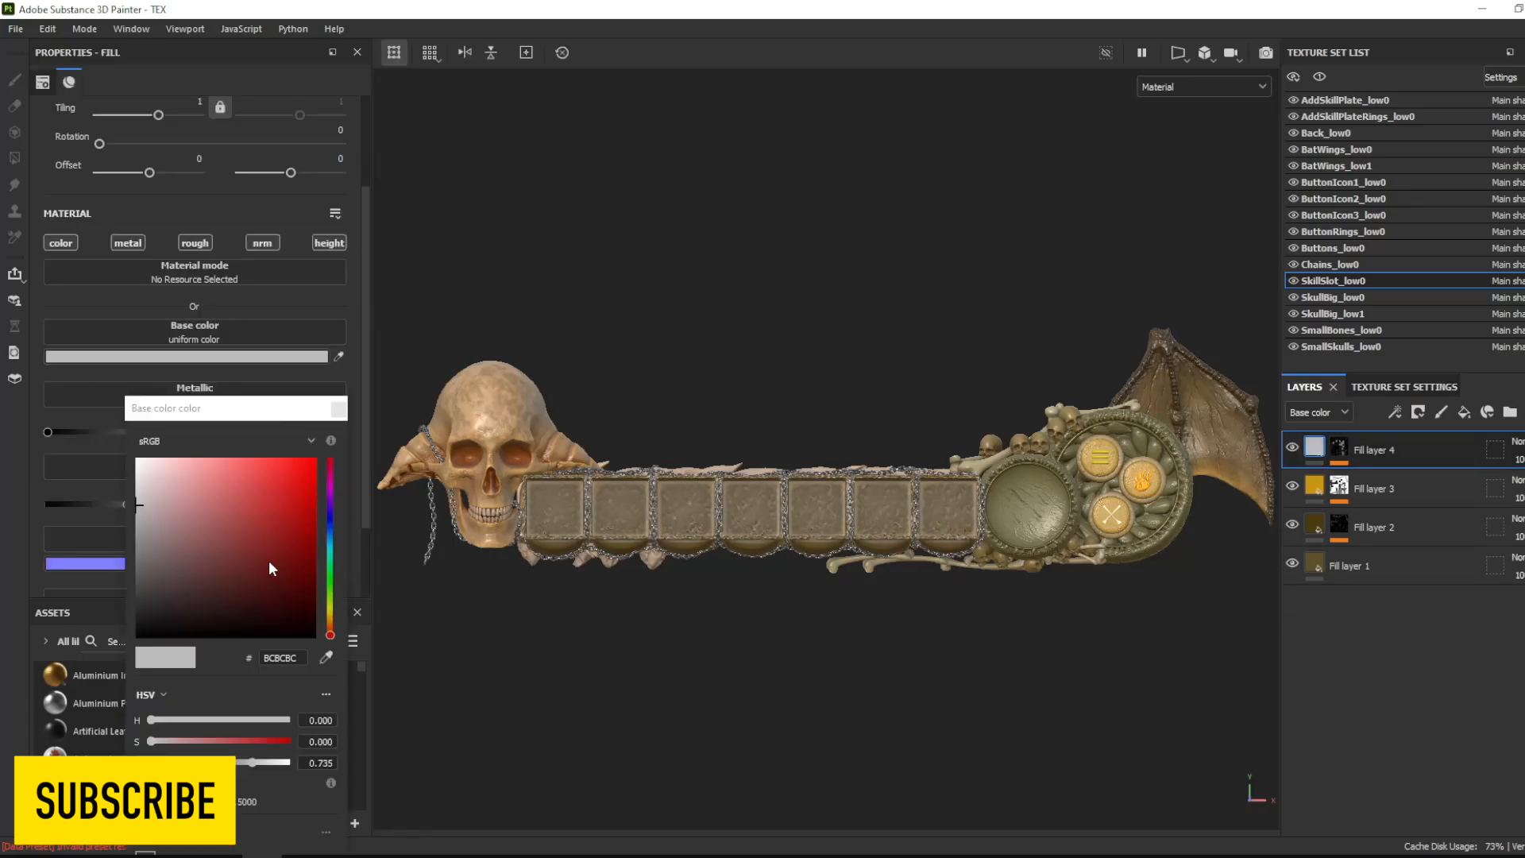
# - Set the base color of the skill slots' cavity-masked fill layer to orange
pyautogui.moveTo(330, 628)
pyautogui.mouseDown()
pyautogui.moveTo(249, 476)
pyautogui.moveTo(331, 620)
pyautogui.mouseUp()
pyautogui.click(250, 512)
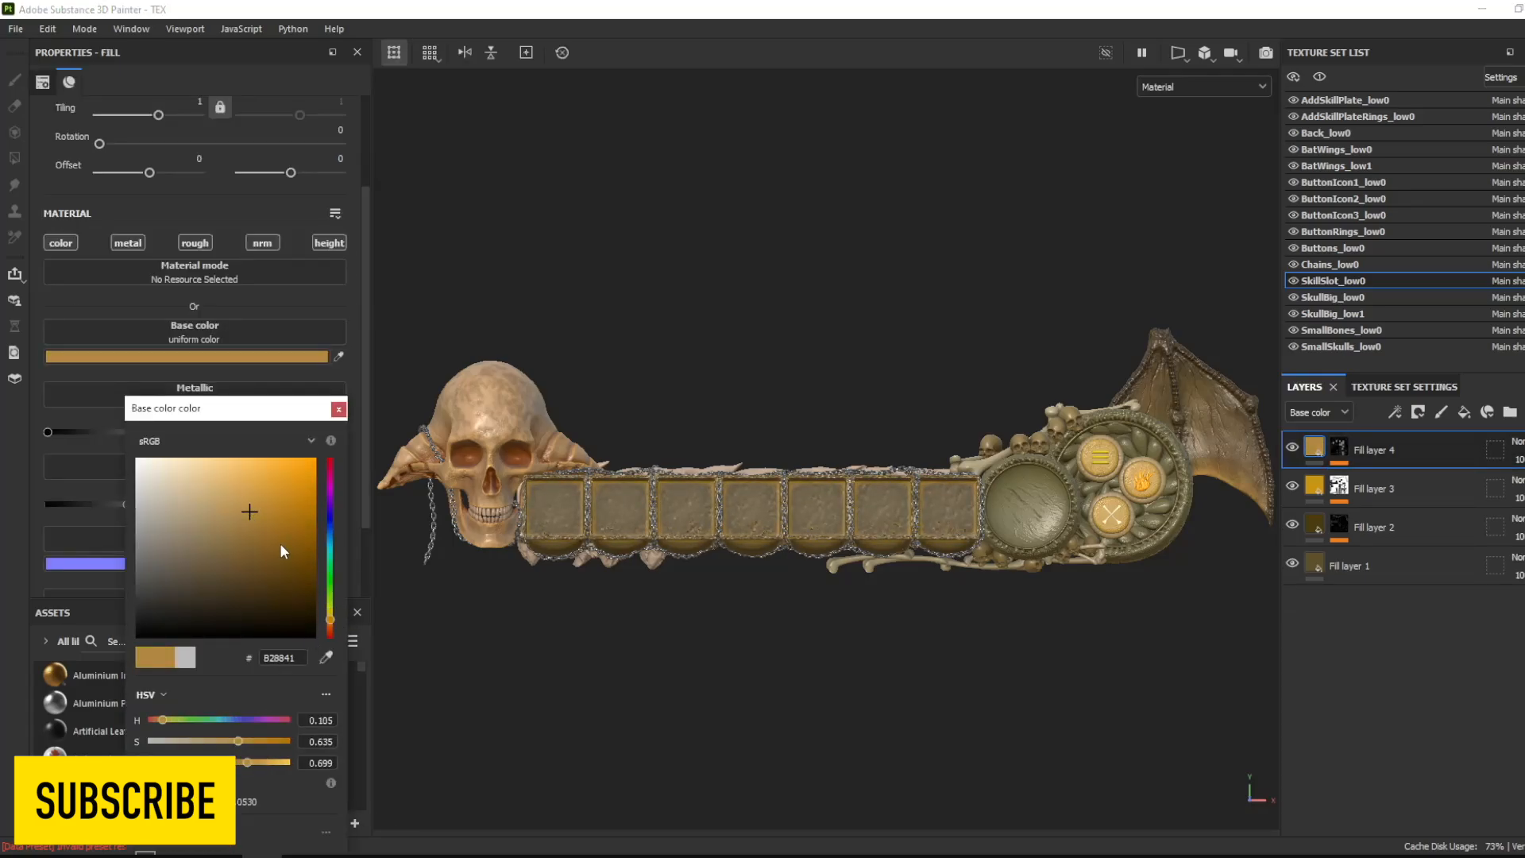
pyautogui.click(273, 490)
pyautogui.moveTo(234, 488); pyautogui.dragTo(297, 500)
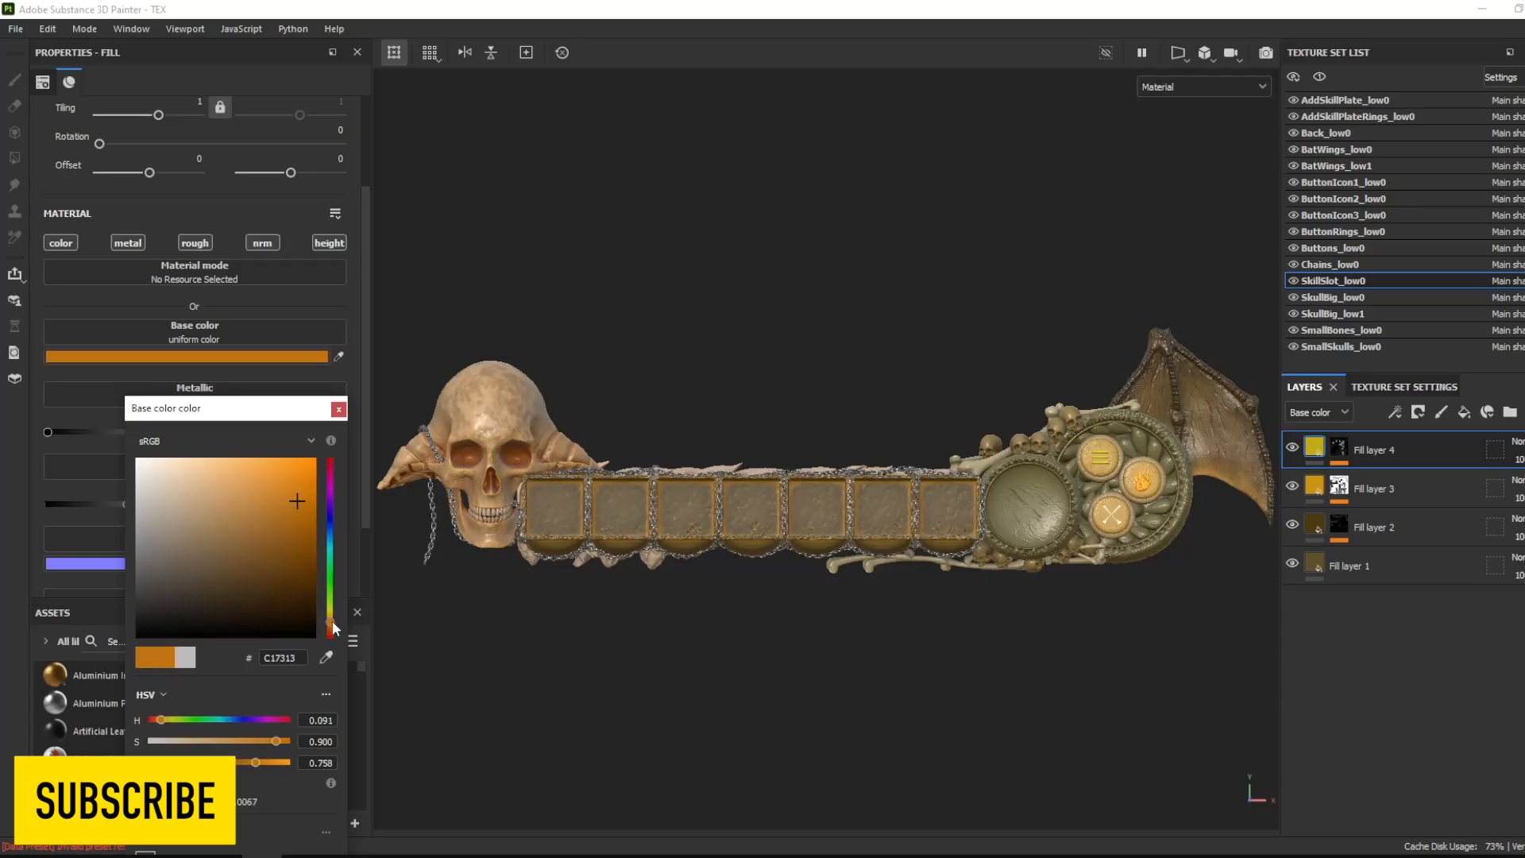
pyautogui.moveTo(330, 619); pyautogui.dragTo(332, 616)
pyautogui.click(339, 409)
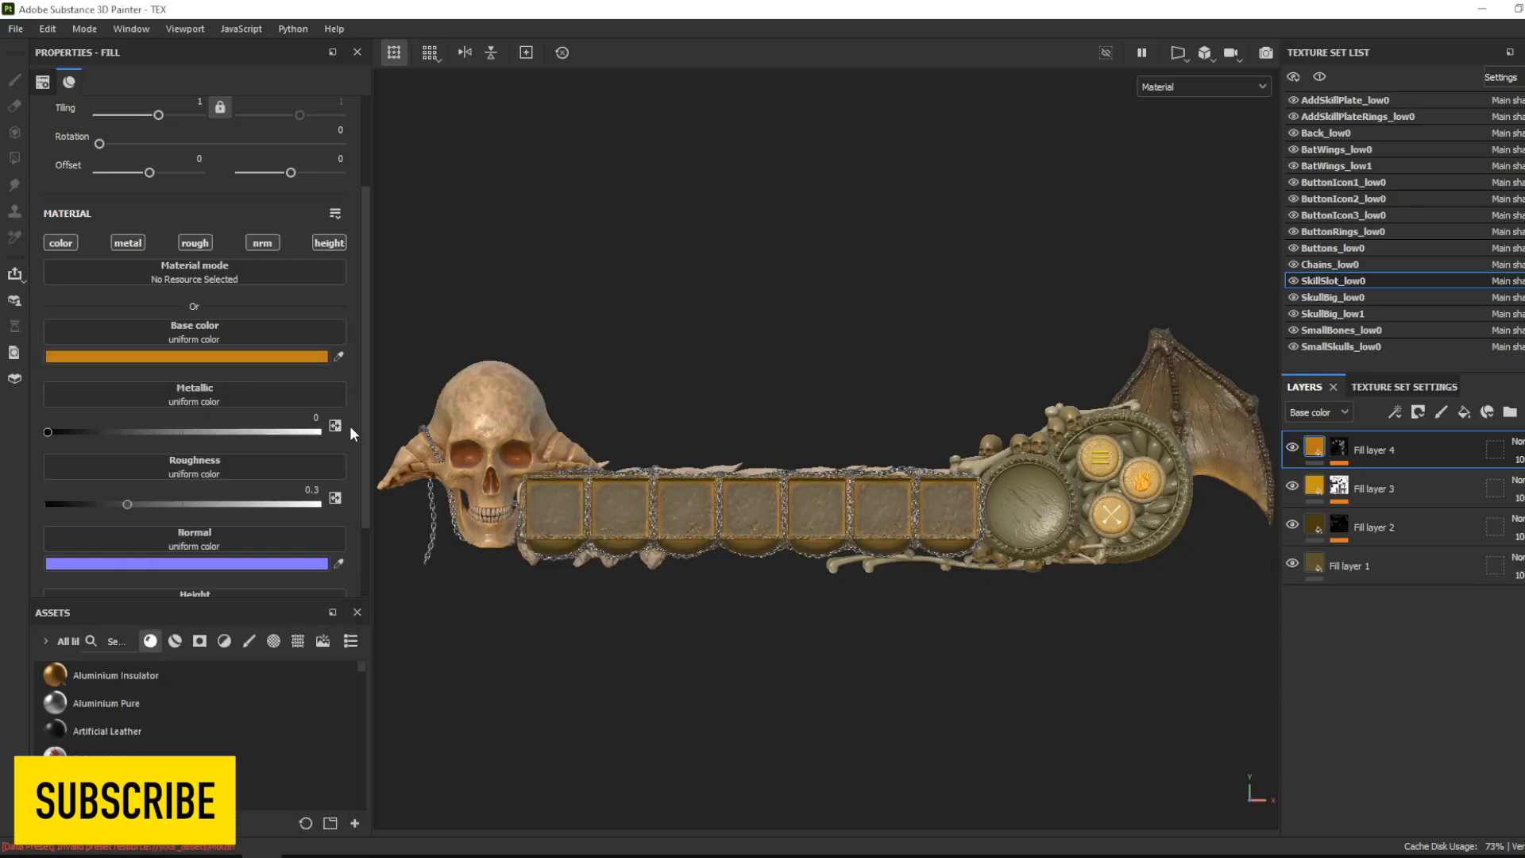
# - Raise the dirt level in the generator of the skill slots' third fill layer
pyautogui.click(1339, 499)
pyautogui.click(1376, 518)
pyautogui.scroll(-2, 309, 204)
pyautogui.moveTo(109, 102); pyautogui.dragTo(143, 103)
# - Desaturate the base color of the skill slots' dirt-masked fill layer to a paler tan and adjust the layer's opacity
pyautogui.click(1315, 486)
pyautogui.click(238, 357)
pyautogui.moveTo(270, 495); pyautogui.dragTo(210, 485)
pyautogui.click(1521, 498)
pyautogui.moveTo(1524, 528); pyautogui.dragTo(1523, 528)
pyautogui.moveTo(1086, 637)
pyautogui.keyDown('shift'); pyautogui.mouseDown(button='right')
pyautogui.moveTo(1066, 641)
pyautogui.moveTo(1076, 624)
pyautogui.mouseUp(button='right'); pyautogui.keyUp('shift')
# - Add a black-masked fill layer to SmallBones_low0 with a Dirt generator at contrast 0.71, and raise the dirt level
pyautogui.click(1292, 316)
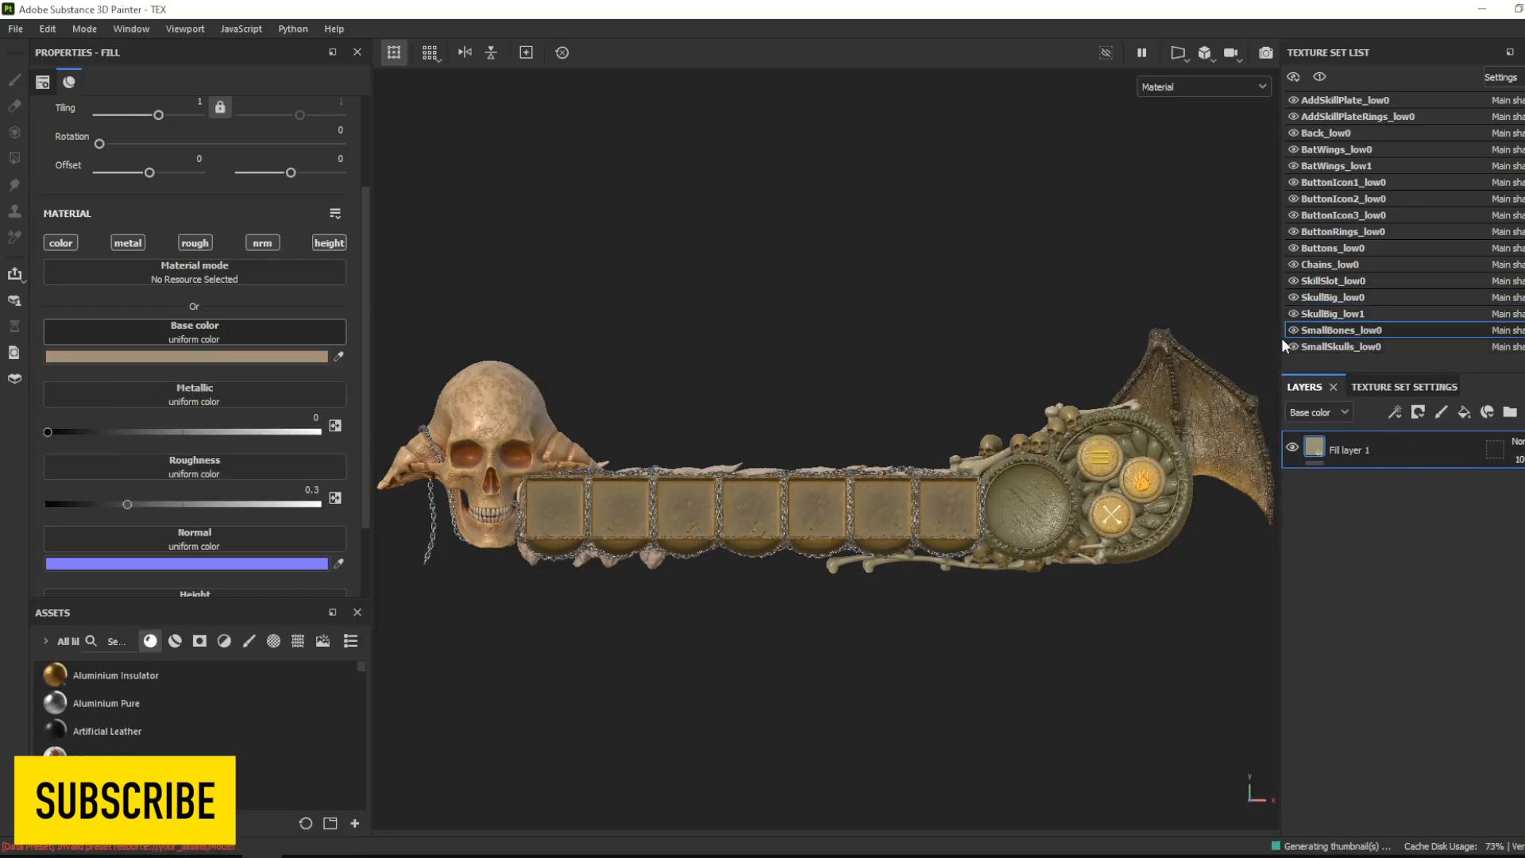
pyautogui.click(1464, 412)
pyautogui.click(1418, 413)
pyautogui.click(1434, 455)
pyautogui.click(1396, 412)
pyautogui.click(1411, 437)
pyautogui.click(255, 126)
pyautogui.click(371, 283)
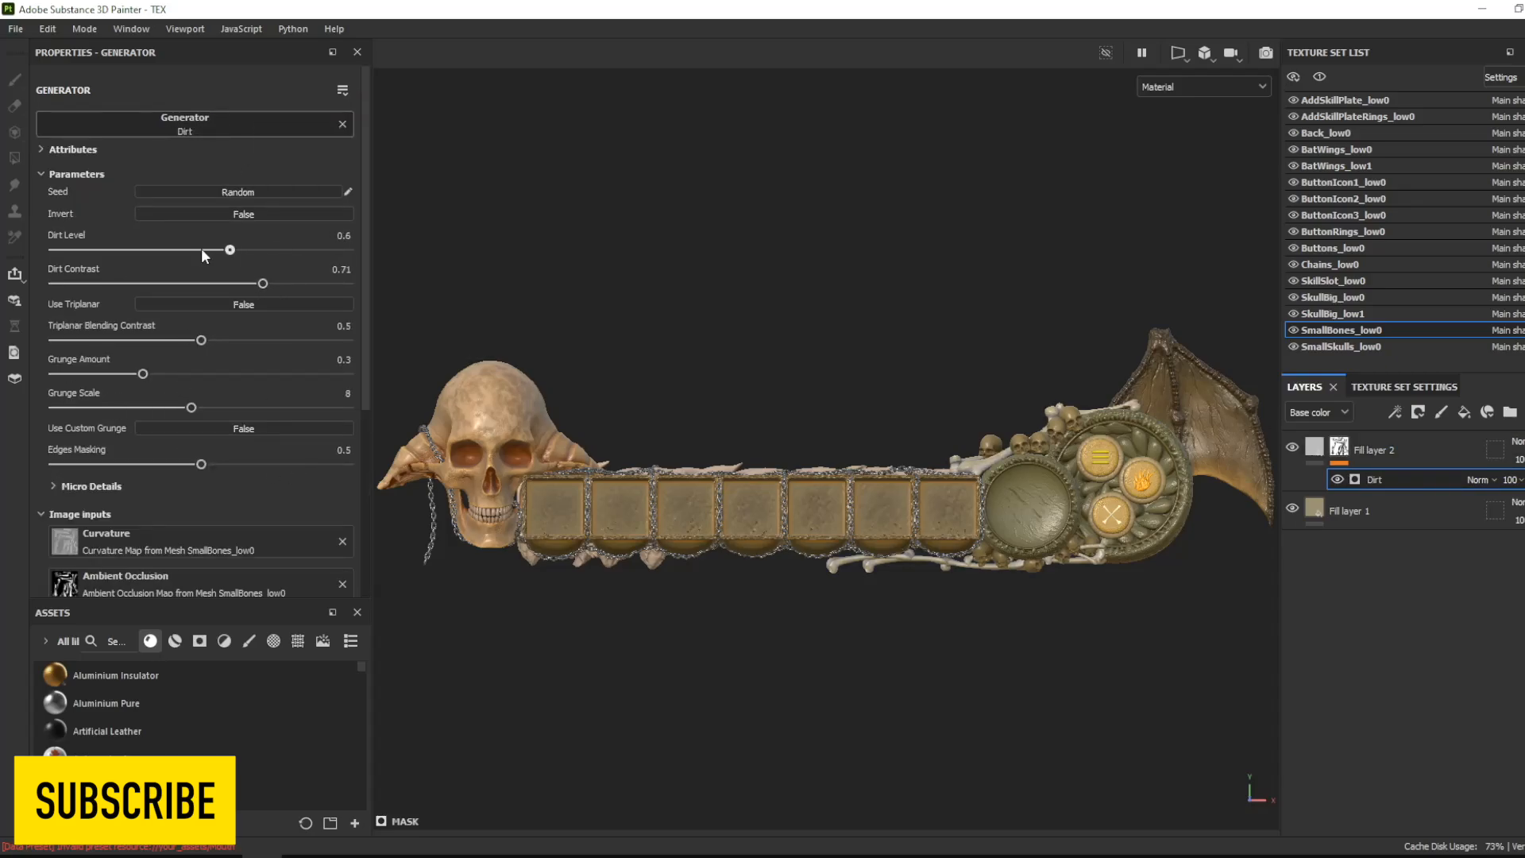
pyautogui.moveTo(202, 250); pyautogui.dragTo(246, 249)
# - Set the base color of the small bones' dirt-masked fill layer to ochre brown
pyautogui.click(1315, 447)
pyautogui.click(210, 357)
pyautogui.click(275, 573)
pyautogui.moveTo(330, 633); pyautogui.dragTo(331, 619)
pyautogui.moveTo(275, 574); pyautogui.dragTo(279, 539)
# - Add a fill layer to Back_low0 with a black mask and an empty generator
pyautogui.click(1326, 133)
pyautogui.click(1464, 412)
pyautogui.click(1419, 413)
pyautogui.click(1434, 454)
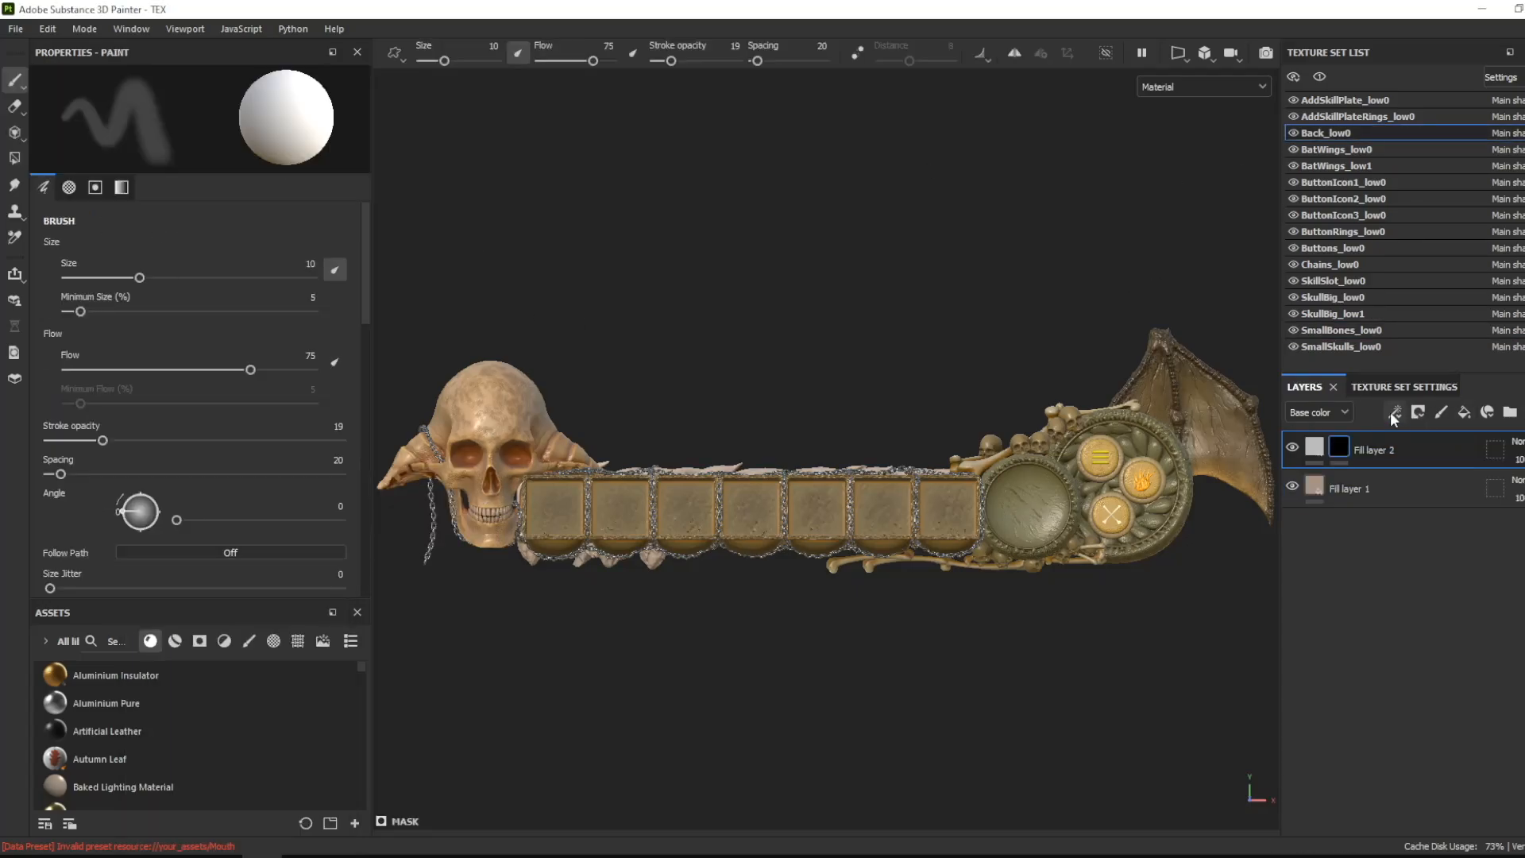
pyautogui.click(1395, 413)
pyautogui.click(1430, 433)
pyautogui.click(216, 119)
pyautogui.click(329, 286)
pyautogui.click(92, 484)
# - Use the Dirt generator in the Back_low0 fill layer's mask, with the dirt level at 0.7
pyautogui.click(237, 125)
pyautogui.click(269, 233)
pyautogui.moveTo(201, 249); pyautogui.dragTo(260, 251)
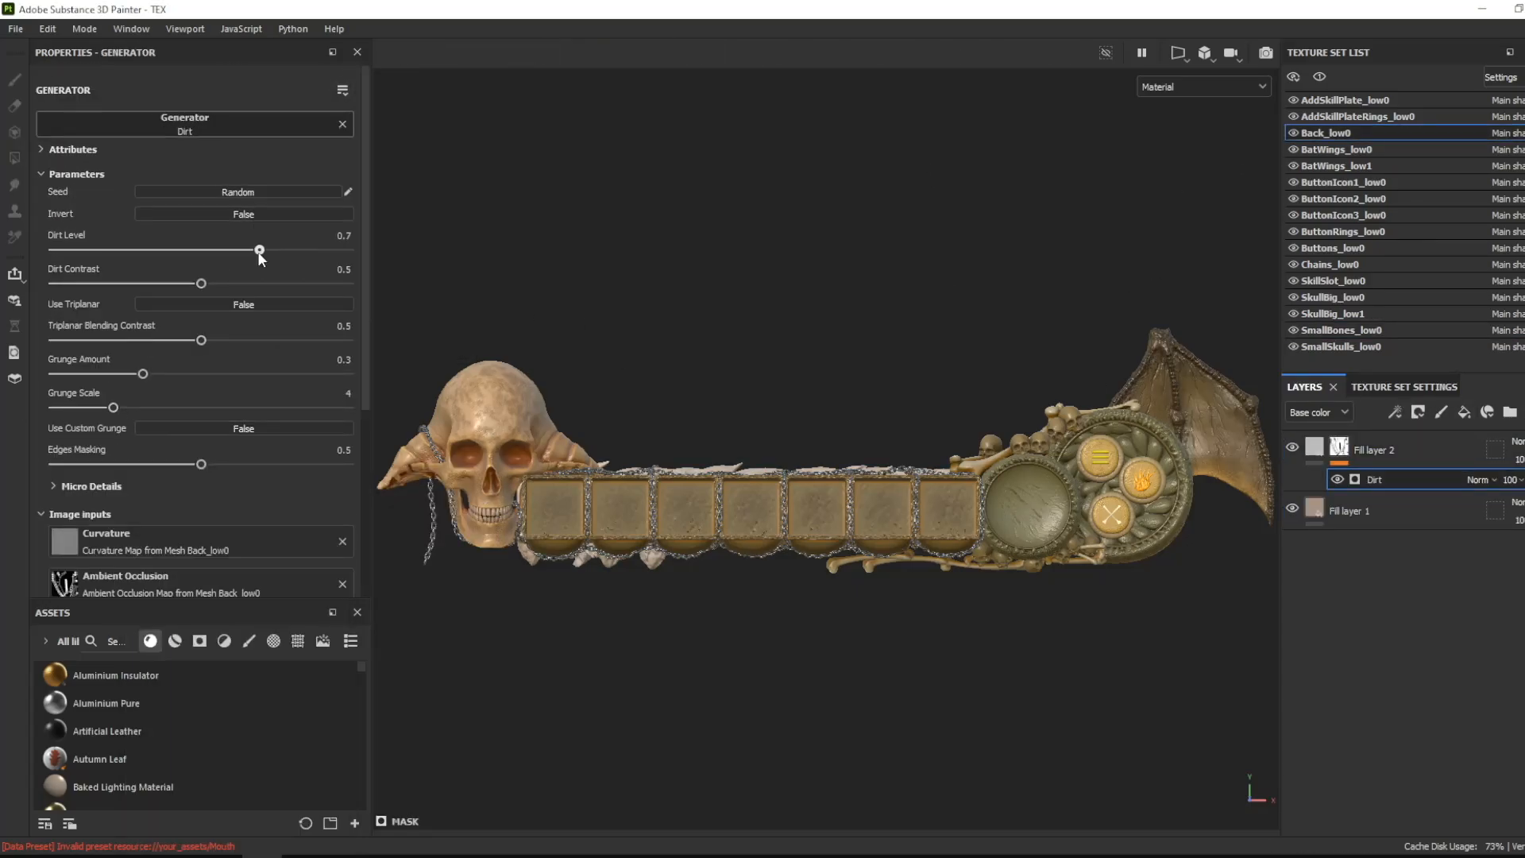
# - Set the base color of Back_low0's dirt-masked fill layer to dark olive yellow
pyautogui.click(1315, 448)
pyautogui.click(222, 357)
pyautogui.click(218, 532)
pyautogui.moveTo(331, 637); pyautogui.dragTo(331, 628)
pyautogui.moveTo(218, 532); pyautogui.dragTo(319, 532)
pyautogui.moveTo(331, 611); pyautogui.dragTo(330, 616)
pyautogui.moveTo(296, 547); pyautogui.dragTo(320, 565)
# - Warm the base color of Back_low0's bottom fill layer to an orange tan
pyautogui.click(1365, 487)
pyautogui.click(222, 356)
pyautogui.moveTo(182, 518); pyautogui.dragTo(221, 517)
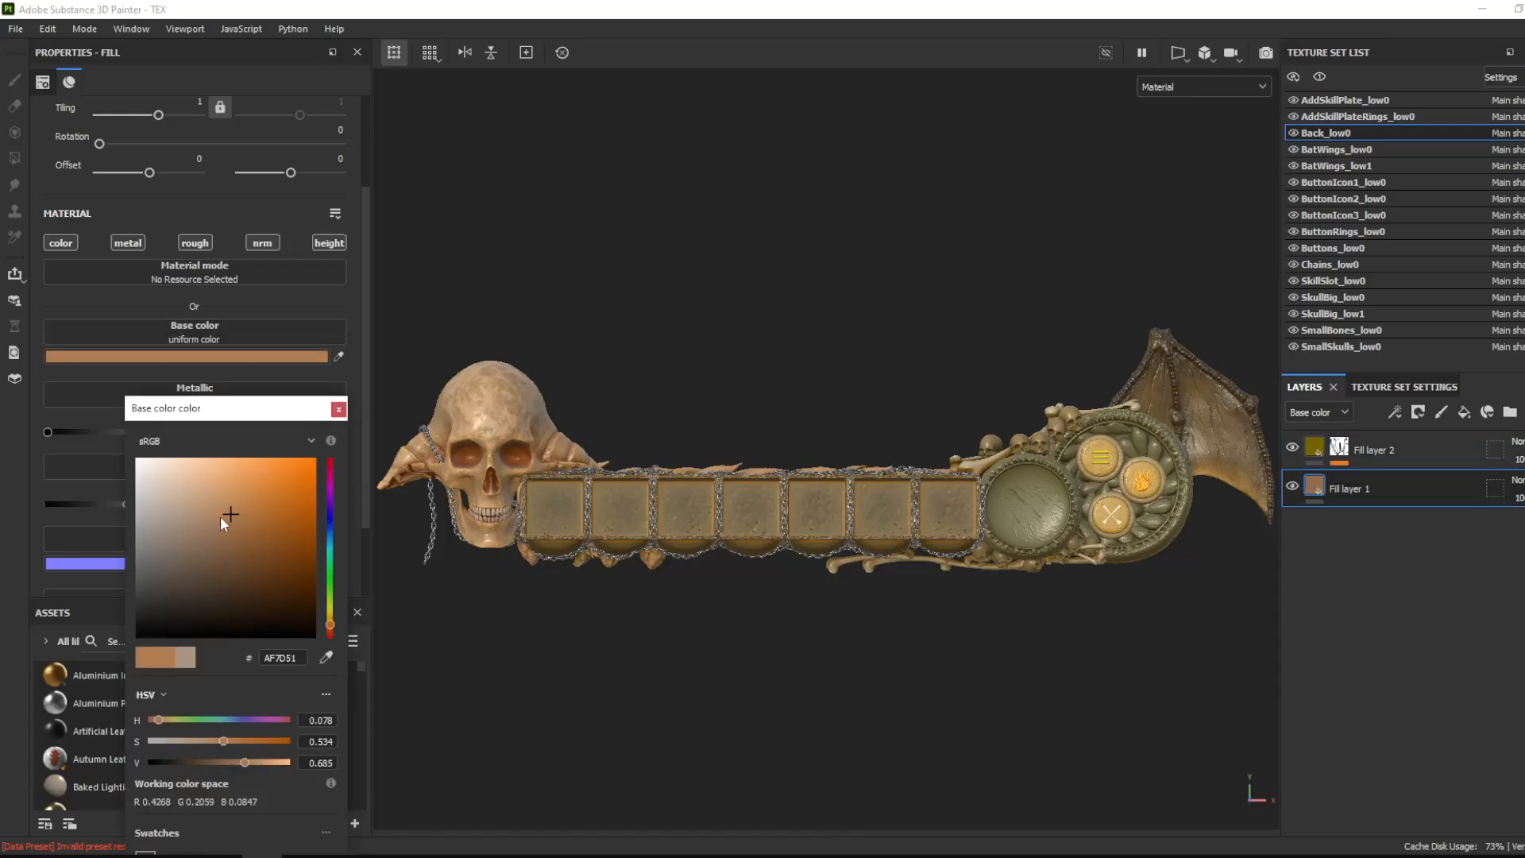
pyautogui.click(337, 410)
# - Add a third fill layer to Back_low0, masked by a Mask Editor generator with reduced large-scale edge curvature
pyautogui.click(1375, 450)
pyautogui.click(1464, 412)
pyautogui.click(1418, 413)
pyautogui.click(1395, 412)
pyautogui.click(217, 121)
pyautogui.click(328, 278)
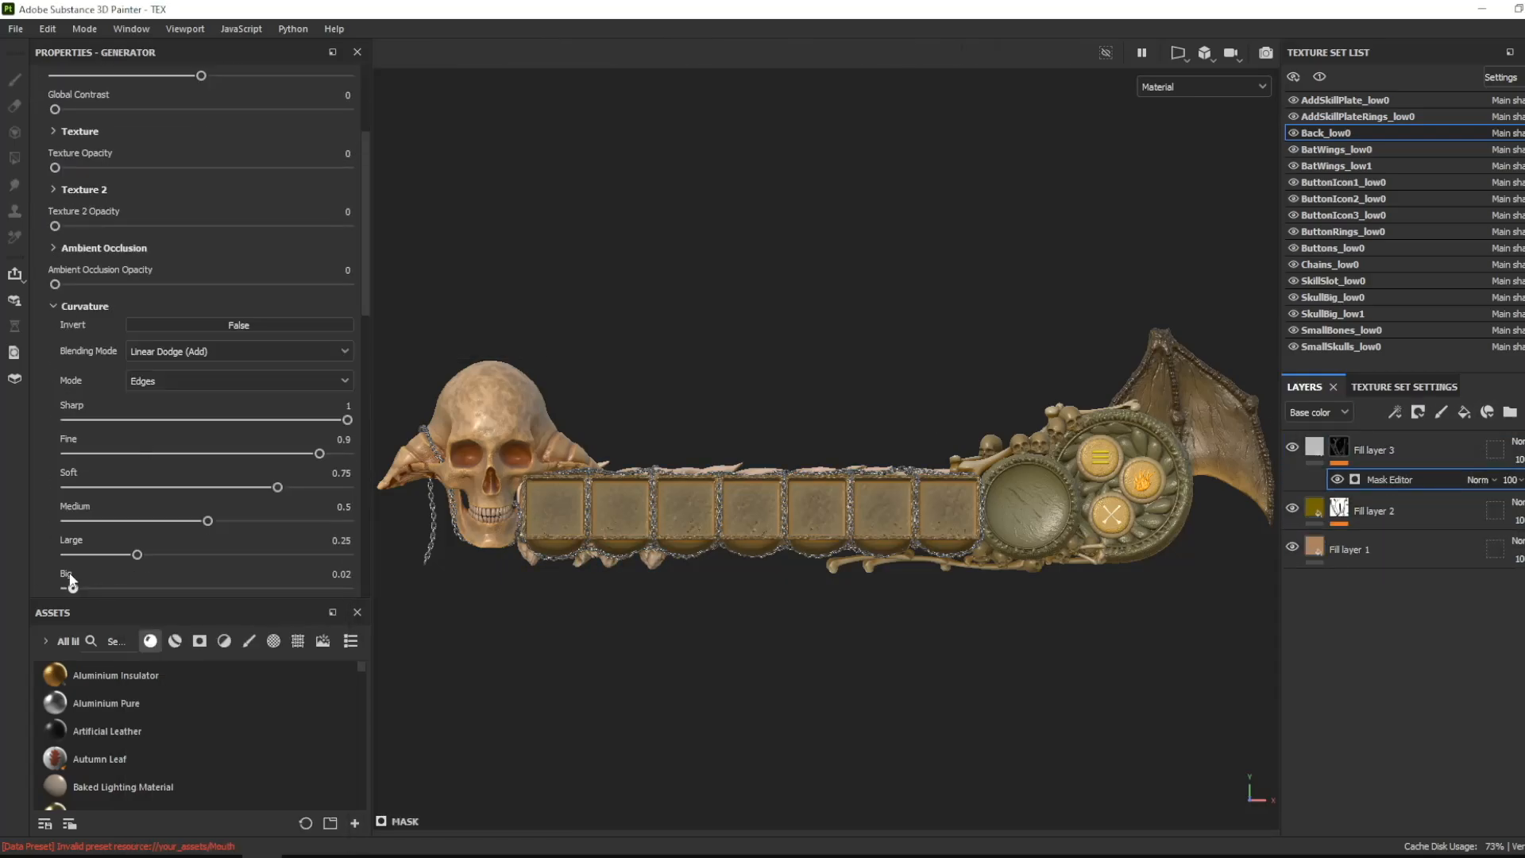
pyautogui.moveTo(138, 463); pyautogui.dragTo(67, 463)
# - Set the base color of Back_low0's edge-masked fill layer to dark brown 583B02
pyautogui.click(1315, 448)
pyautogui.click(222, 357)
pyautogui.moveTo(178, 512); pyautogui.dragTo(273, 518)
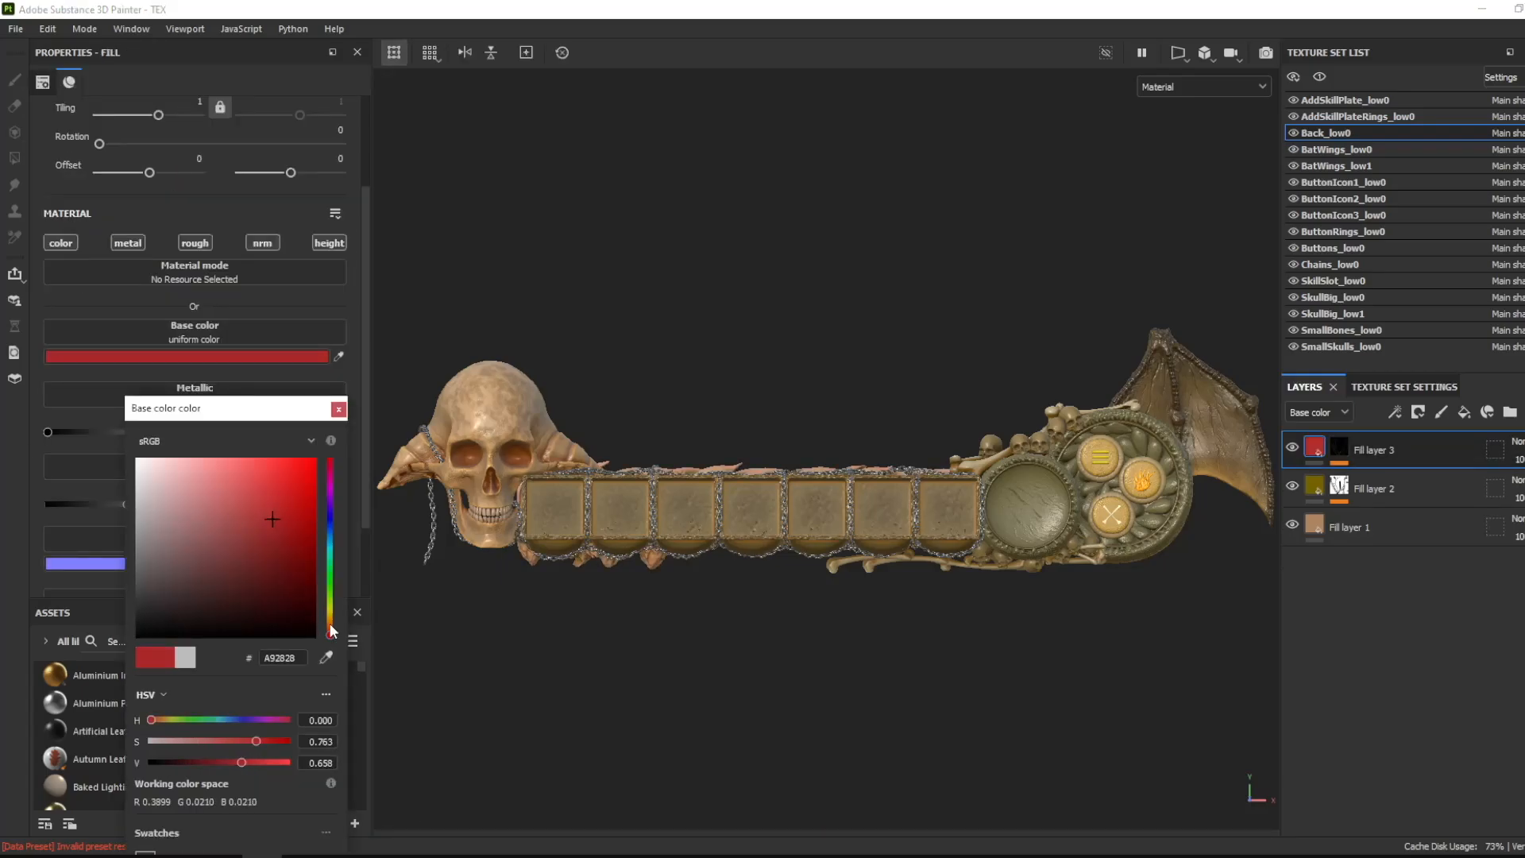
pyautogui.moveTo(330, 635); pyautogui.dragTo(330, 619)
pyautogui.click(311, 574)
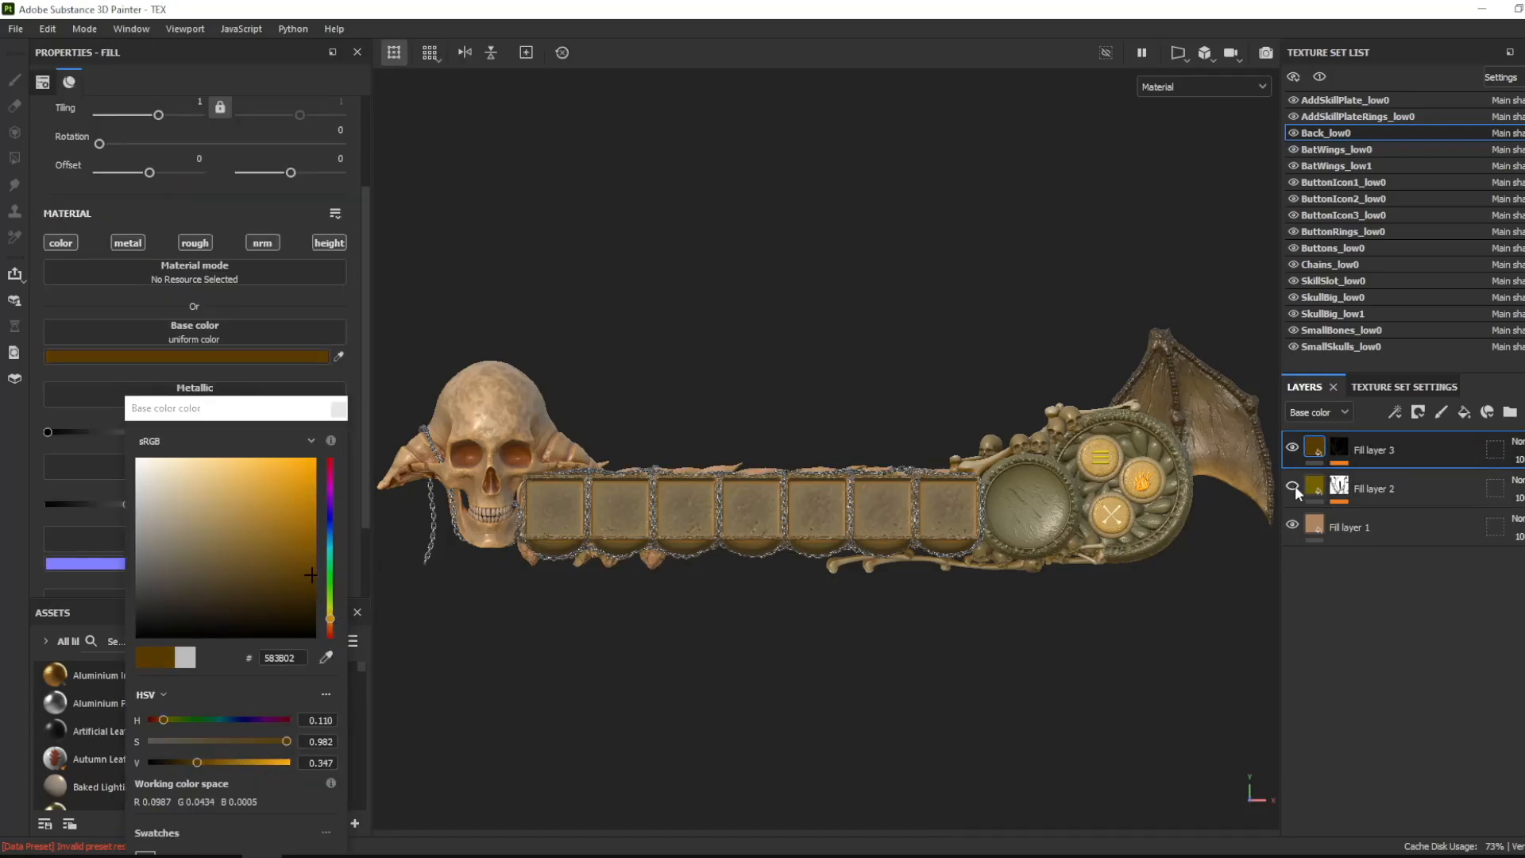
# - Change the base color of Back_low0's bottom fill layer to a more saturated orange
pyautogui.click(1363, 528)
pyautogui.click(195, 356)
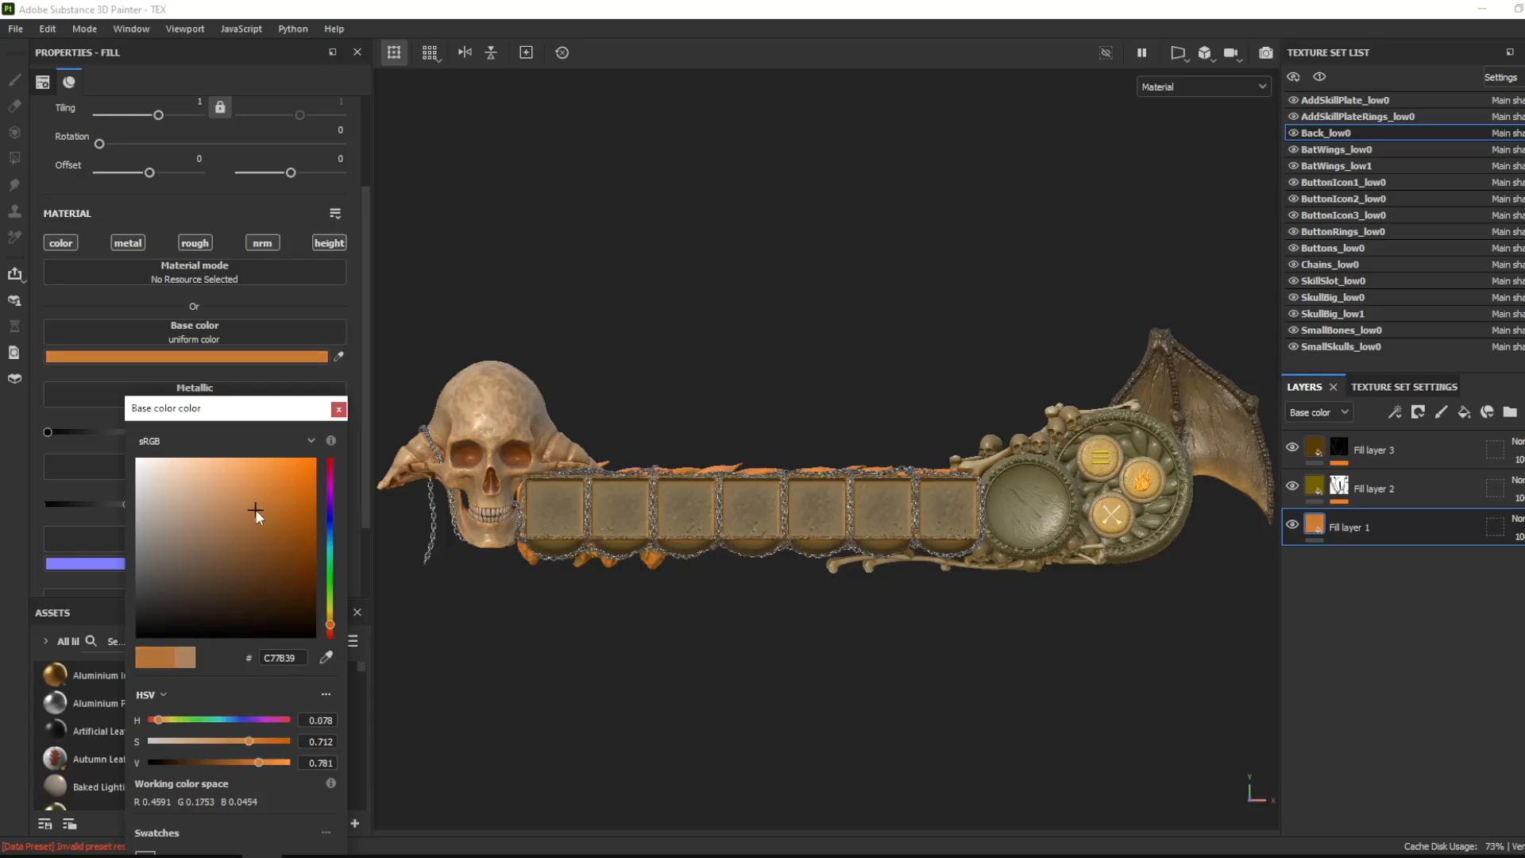
pyautogui.click(338, 410)
# - Darken the base color of Back_low0's dirt-masked fill layer to a deep olive brown
pyautogui.moveTo(237, 493); pyautogui.dragTo(319, 602)
pyautogui.click(1372, 482)
pyautogui.click(254, 357)
pyautogui.click(337, 409)
# - Set the roughness of Back_low0's bottom fill layer to 0.1548
pyautogui.click(1368, 526)
pyautogui.scroll(-1, 183, 429)
pyautogui.moveTo(127, 446); pyautogui.dragTo(85, 446)
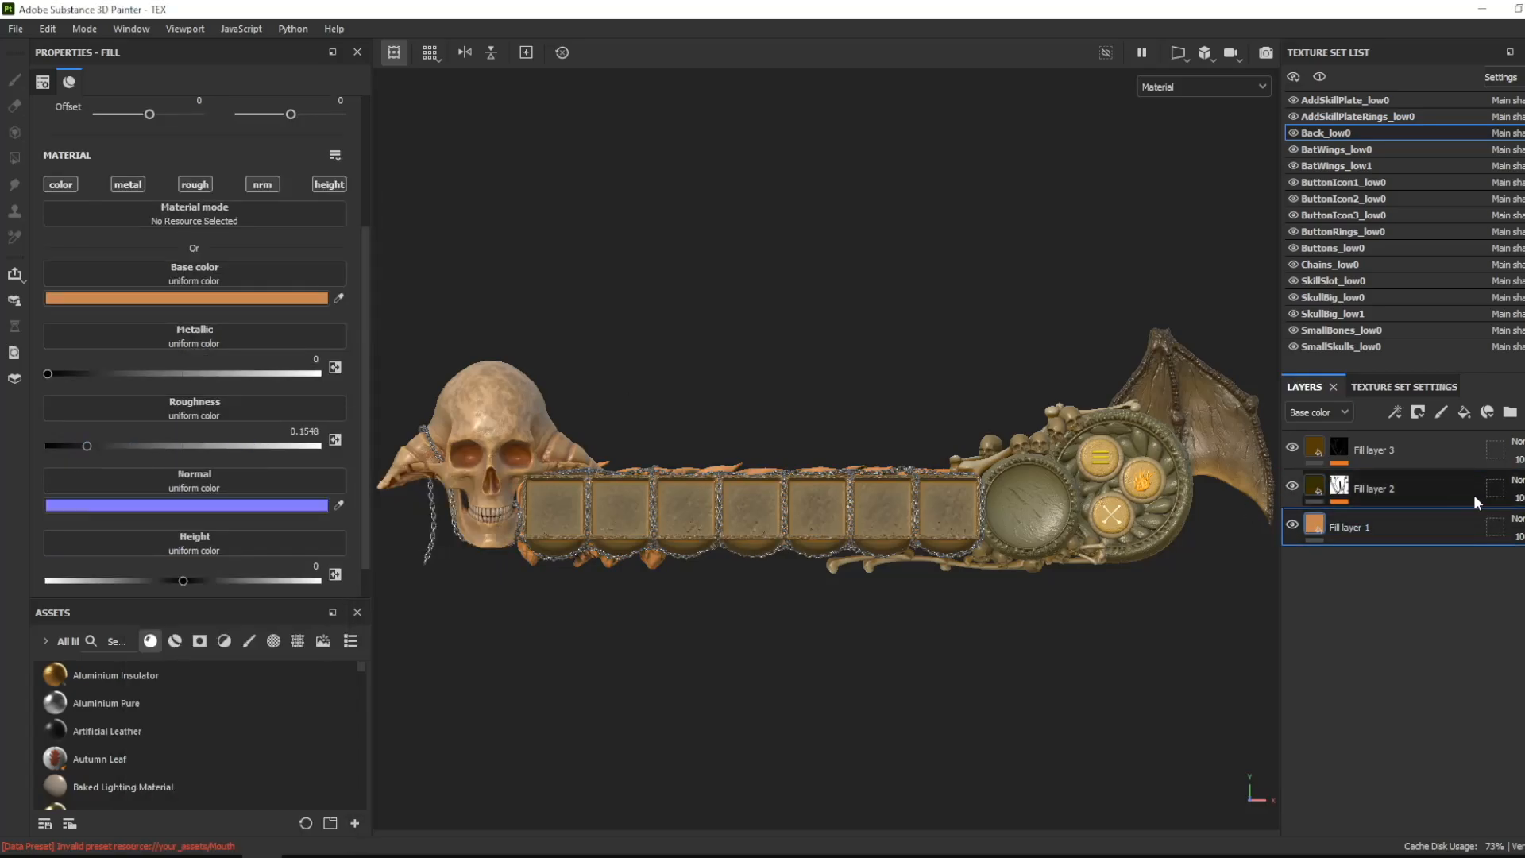
# - Adjust the base color of Back_low0's top edge-masked fill layer to a different brown
pyautogui.click(1371, 451)
pyautogui.click(254, 299)
pyautogui.moveTo(282, 498); pyautogui.dragTo(308, 605)
# - Fine-tune the orange base color of Back_low0's bottom fill layer to a lighter shade
pyautogui.click(1368, 526)
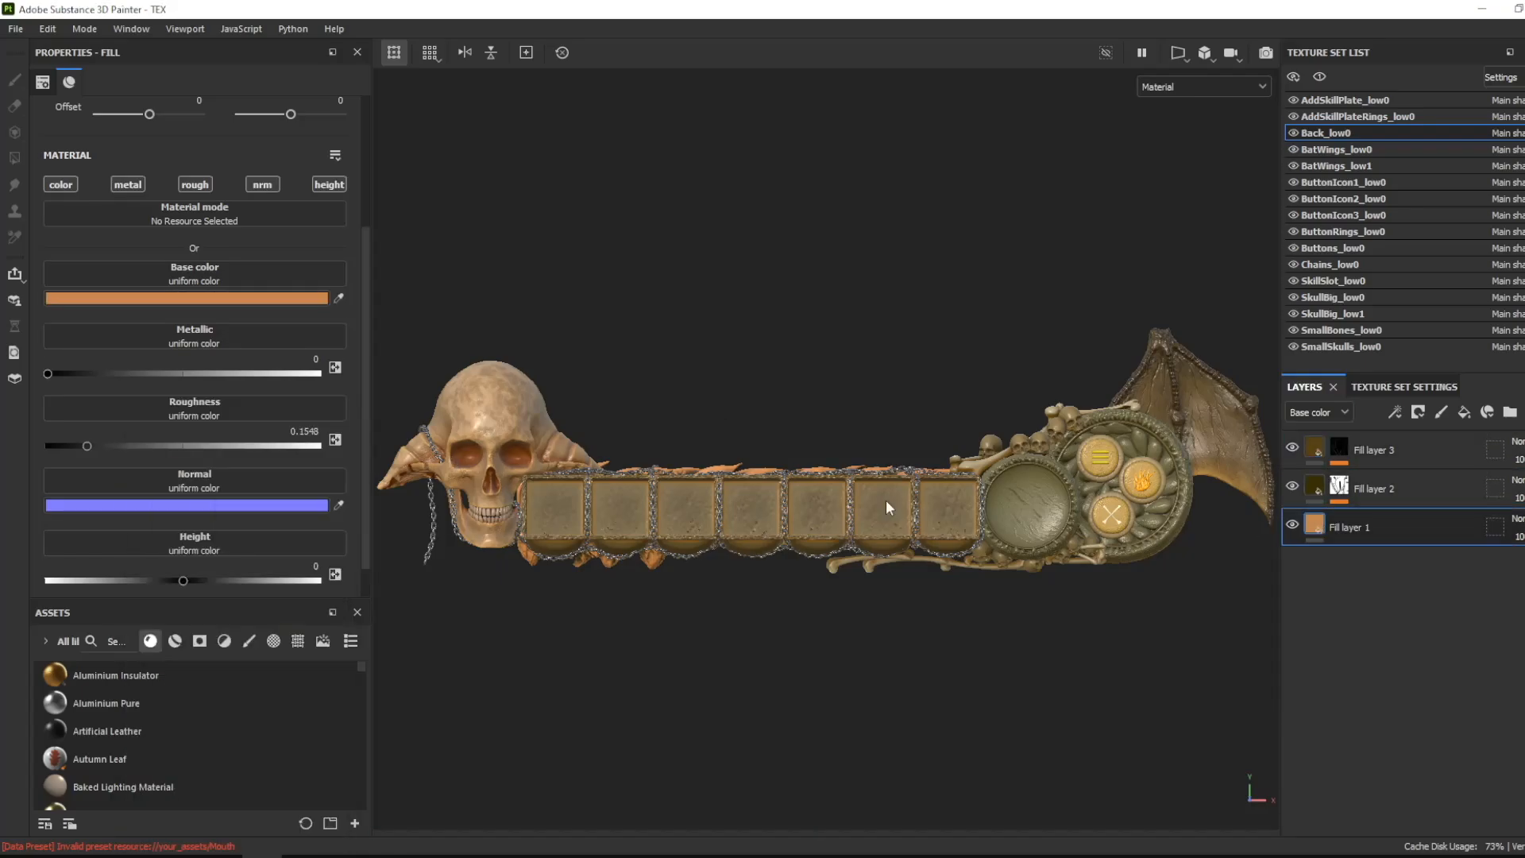
pyautogui.click(254, 298)
pyautogui.moveTo(255, 520)
pyautogui.mouseDown()
pyautogui.moveTo(289, 510)
pyautogui.moveTo(230, 504)
pyautogui.moveTo(250, 494)
pyautogui.mouseUp()
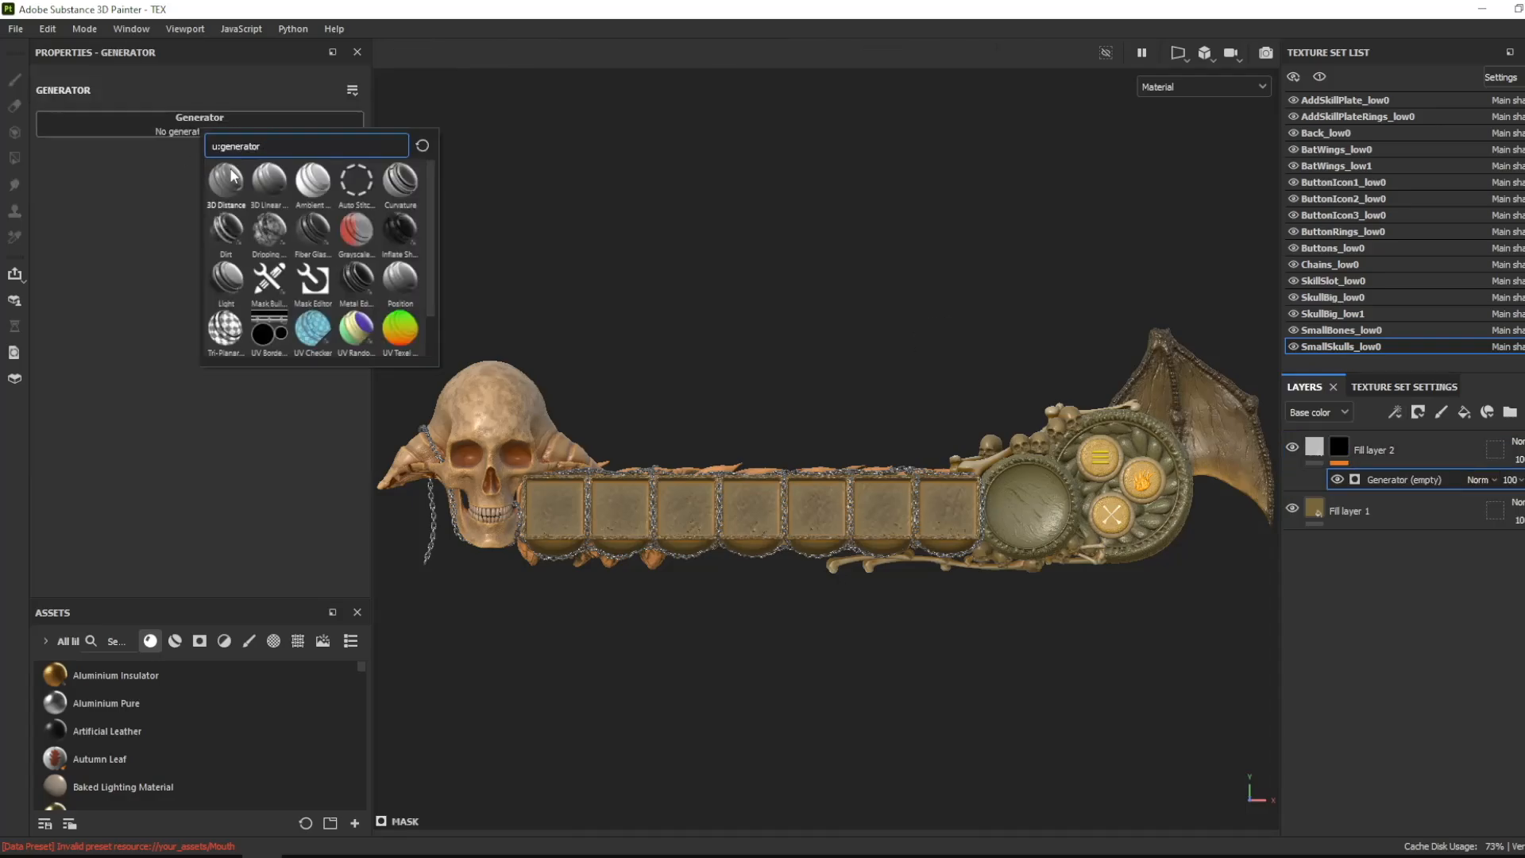
# - Mask SmallSkulls_low0's second fill layer with a Dirt generator at level 0.66 and set its base color to burnt orange
pyautogui.click(226, 231)
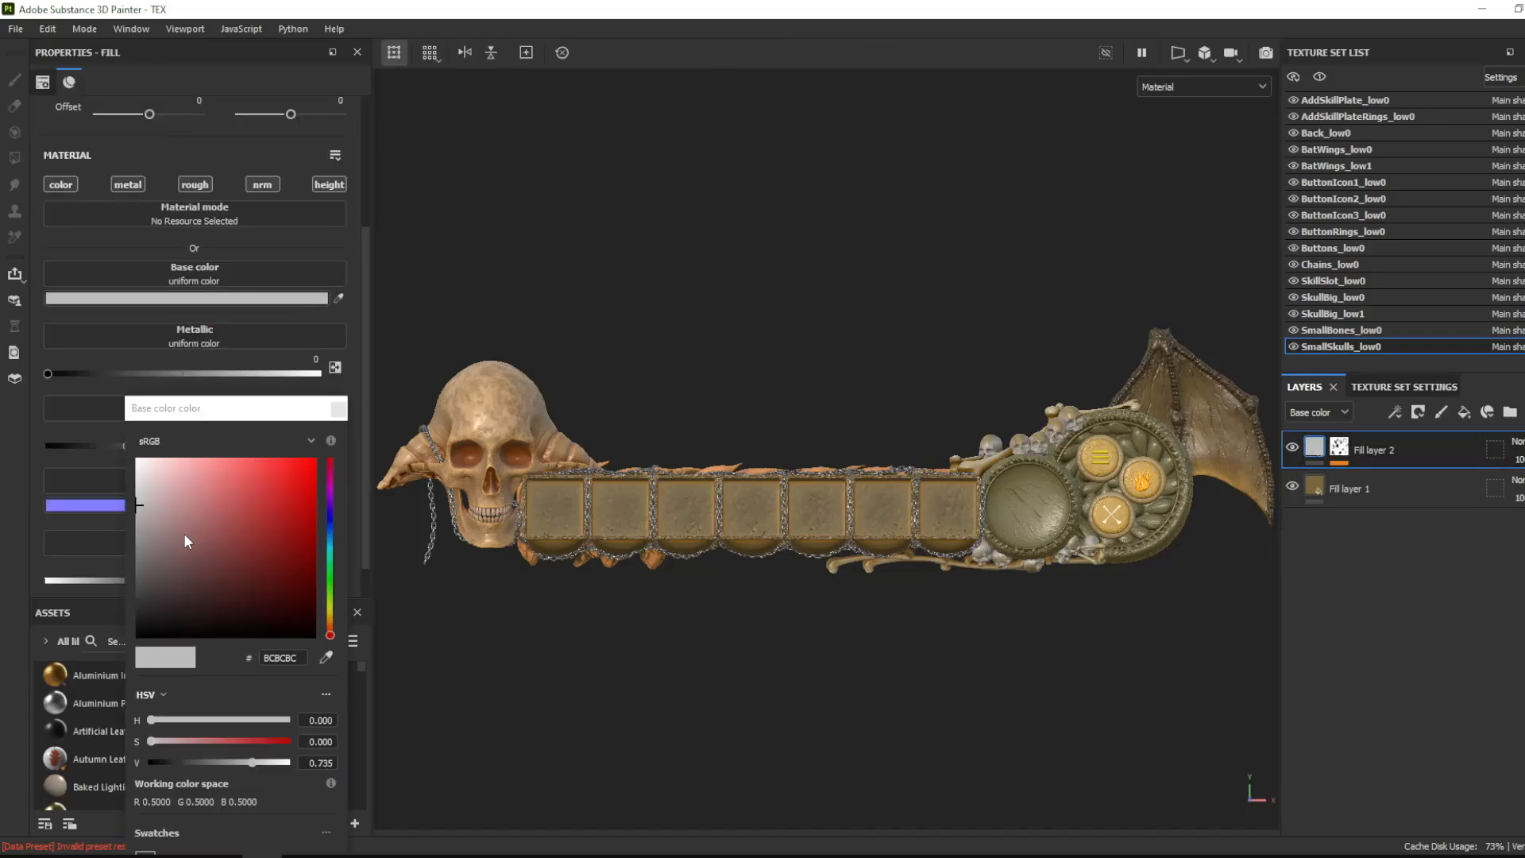
pyautogui.moveTo(184, 532); pyautogui.dragTo(304, 527)
pyautogui.click(340, 410)
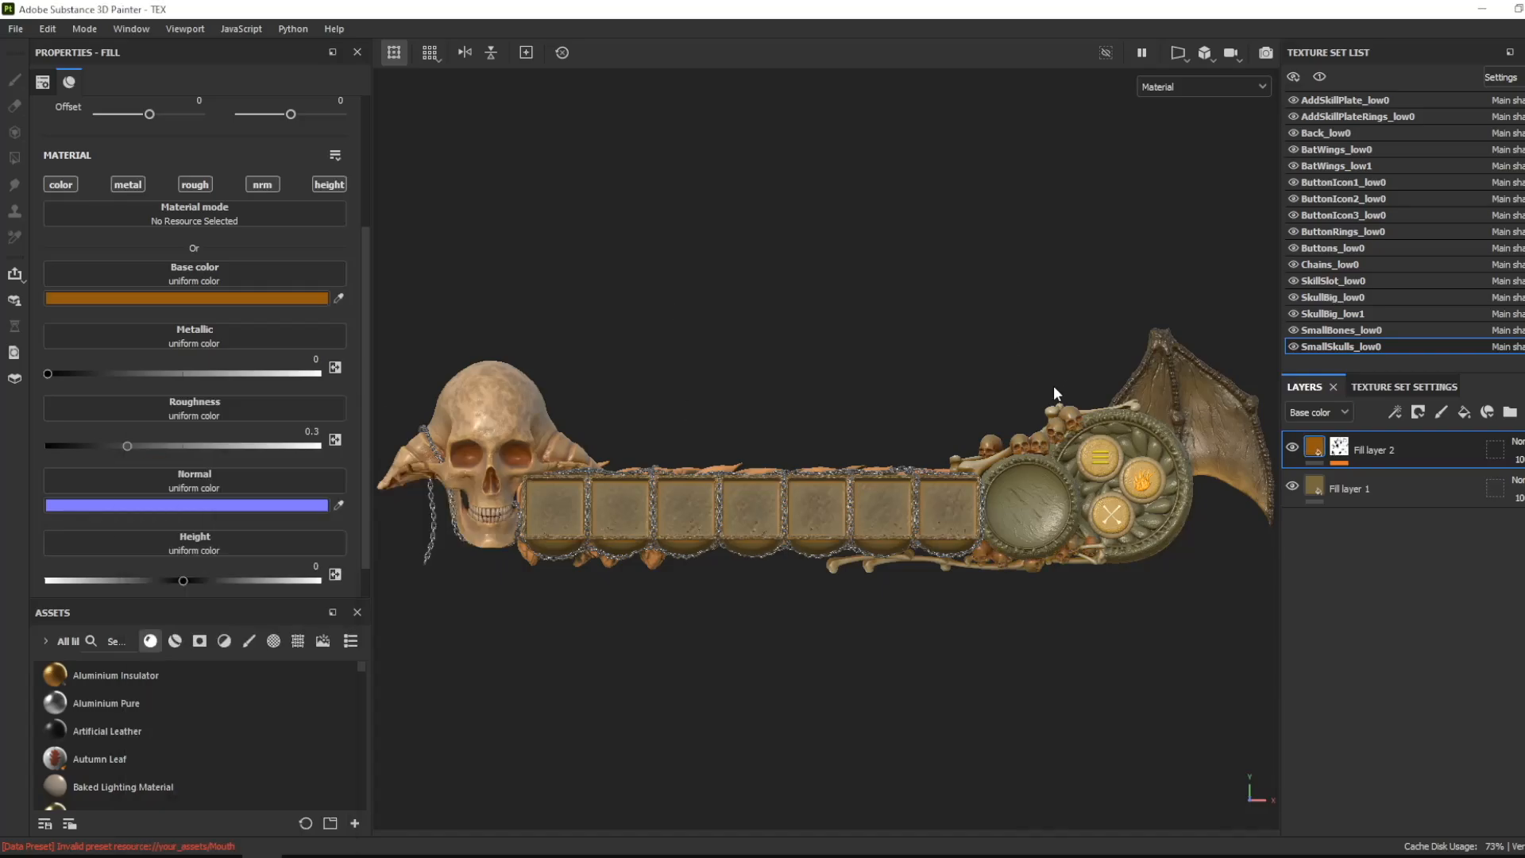
# - Add a black-masked fill layer to SmallSkulls_low0 with a Mask Editor generator, setting curvature Sharp and Fine to 0.55
pyautogui.click(1464, 412)
pyautogui.click(1418, 413)
pyautogui.click(1430, 454)
pyautogui.click(1396, 412)
pyautogui.click(1422, 434)
pyautogui.click(275, 131)
pyautogui.click(394, 289)
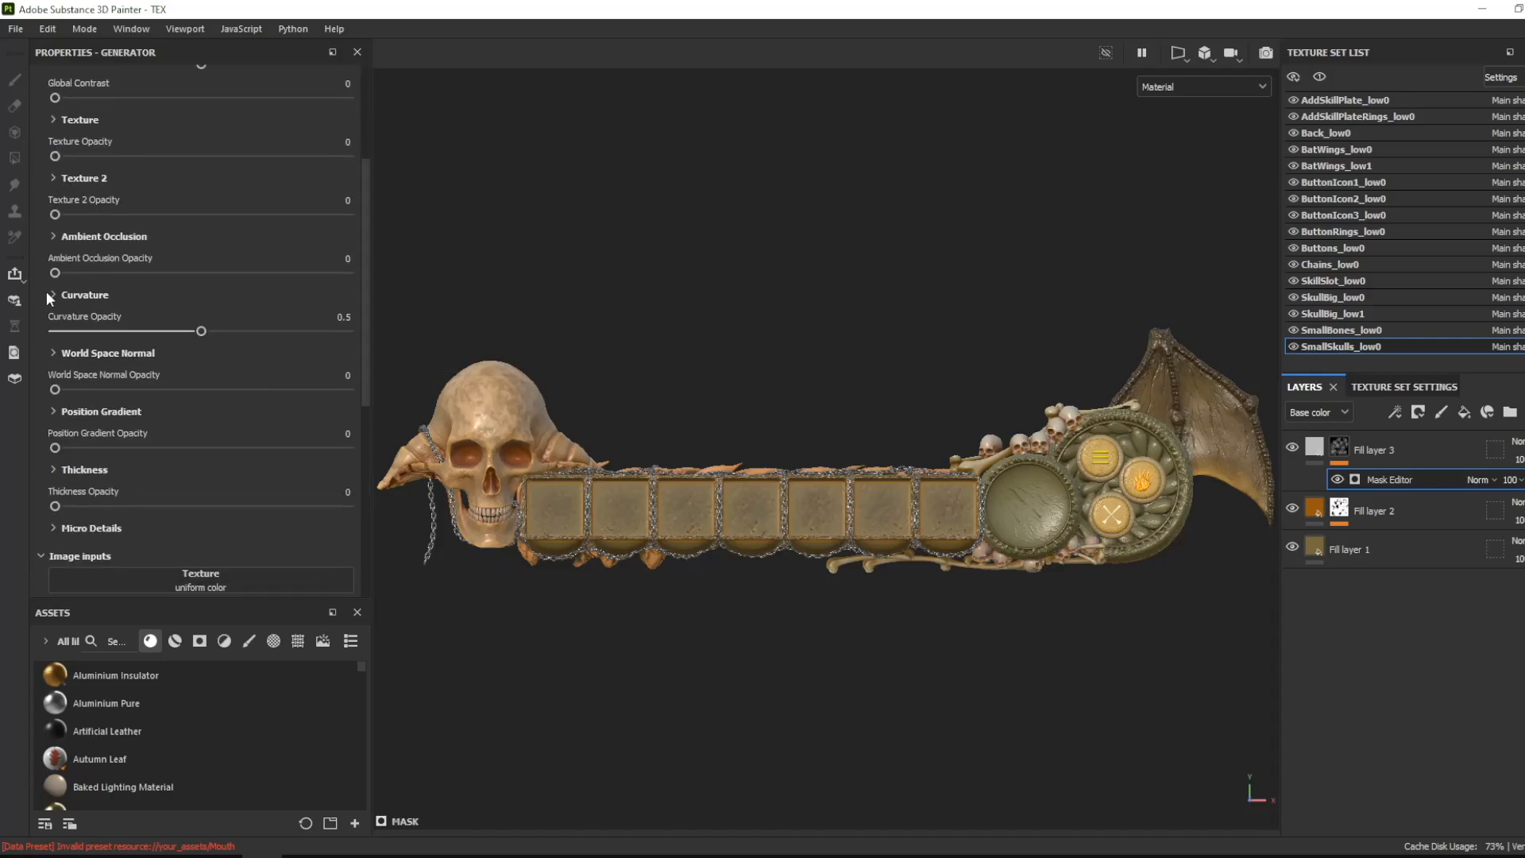
pyautogui.scroll(-5, 112, 334)
pyautogui.moveTo(347, 169); pyautogui.dragTo(221, 169)
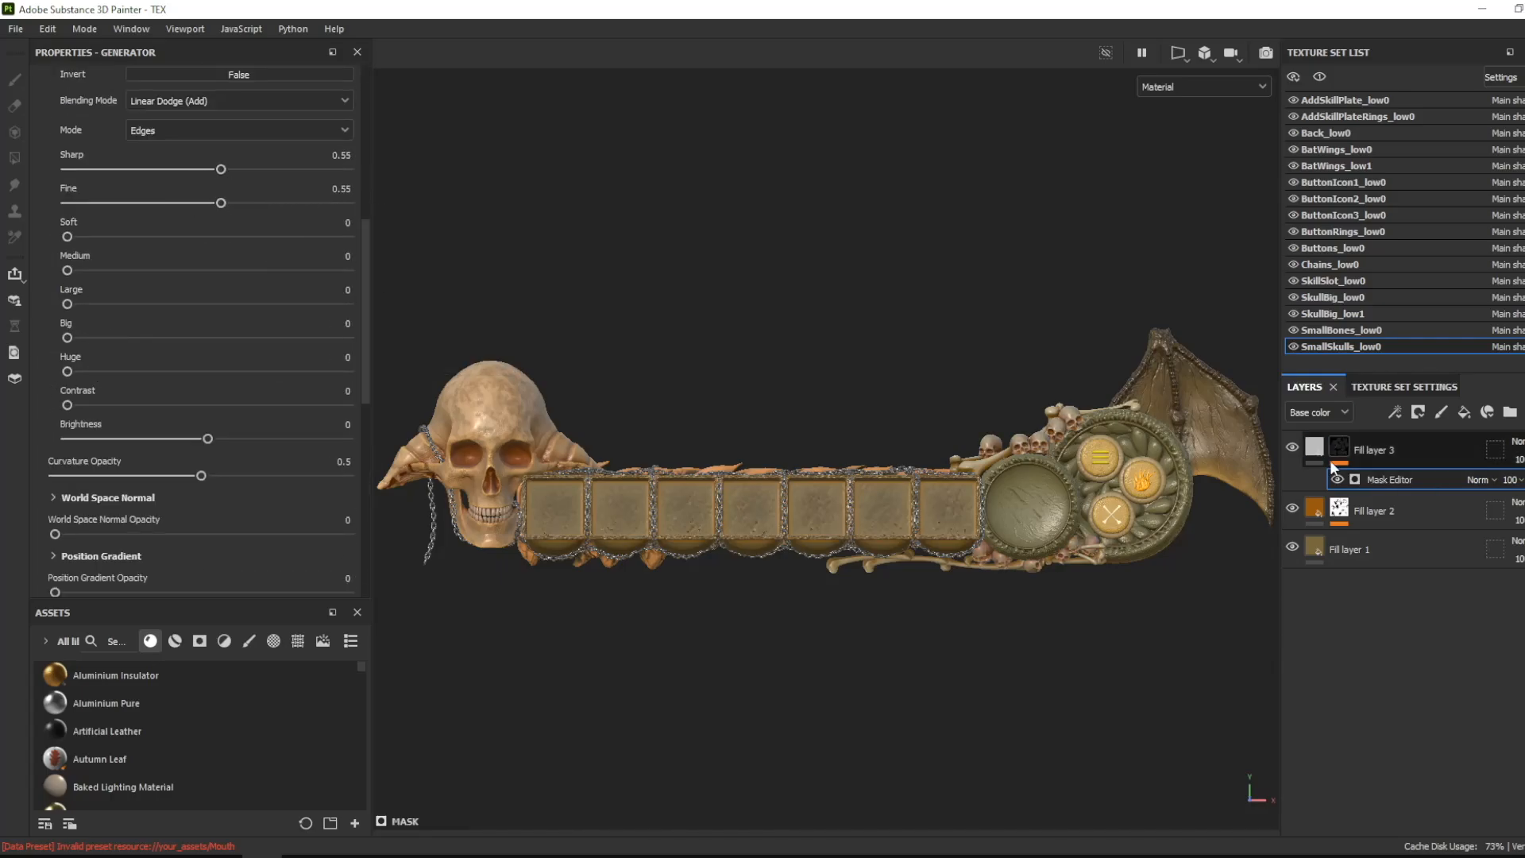
# - Give that SmallSkulls_low0 layer a pale olive-yellow base color and set its mask to curvature Sharp 0.94, Fine 0 and opacity 0.21
pyautogui.click(1315, 446)
pyautogui.click(186, 298)
pyautogui.moveTo(265, 507); pyautogui.dragTo(202, 511)
pyautogui.click(330, 612)
pyautogui.click(1340, 447)
pyautogui.click(1390, 480)
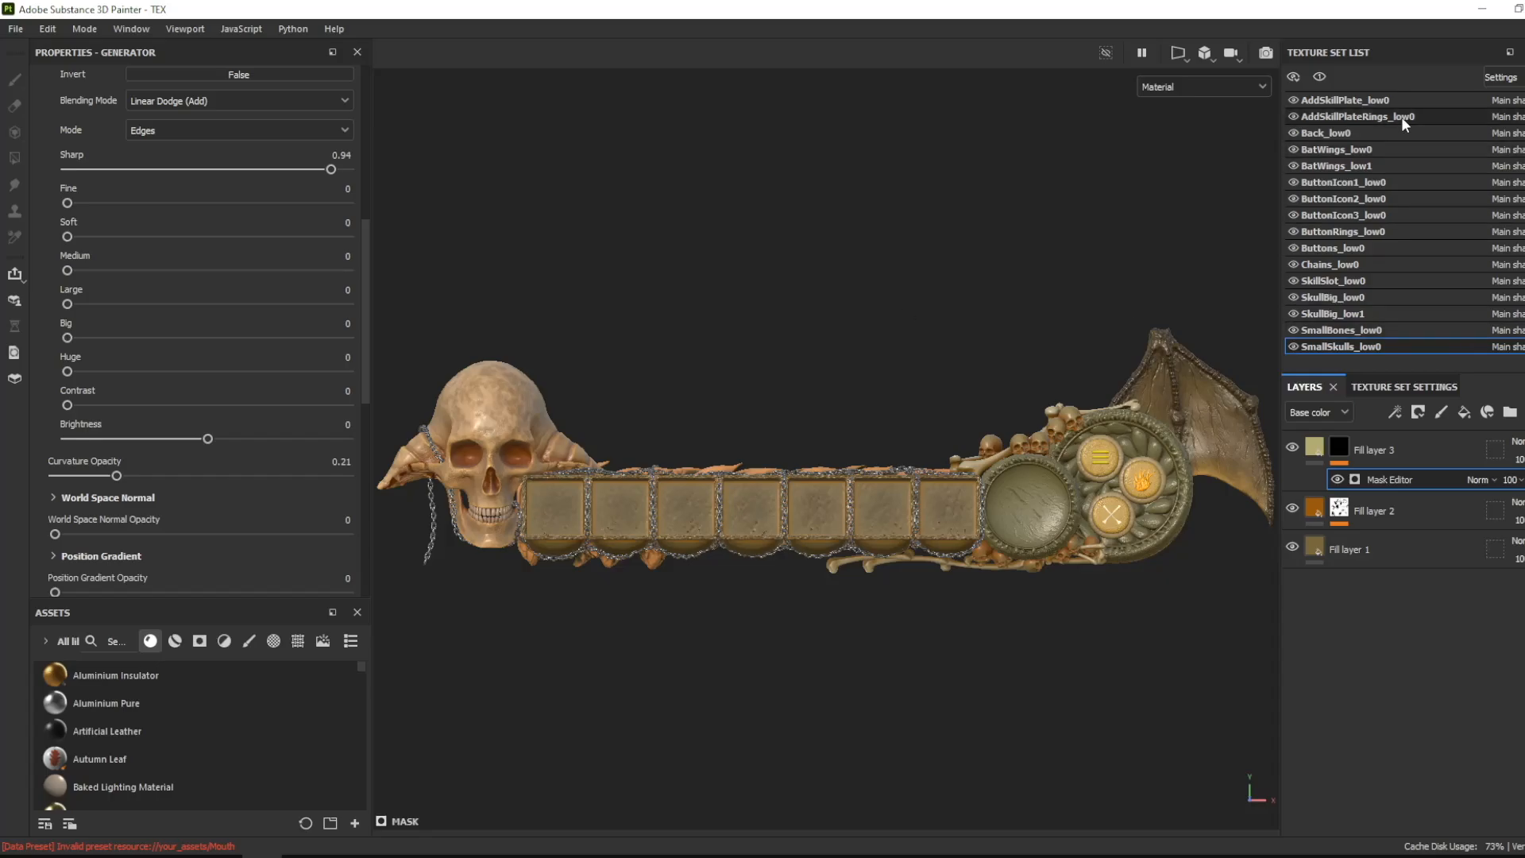
# - Add a fill layer to AddSkillPlate_low0 masked with a Dirt generator at level 0.39, and set its base color to orange
pyautogui.click(1350, 101)
pyautogui.click(1464, 412)
pyautogui.click(1395, 413)
pyautogui.click(1422, 433)
pyautogui.click(195, 124)
pyautogui.click(280, 238)
pyautogui.moveTo(201, 251); pyautogui.dragTo(169, 272)
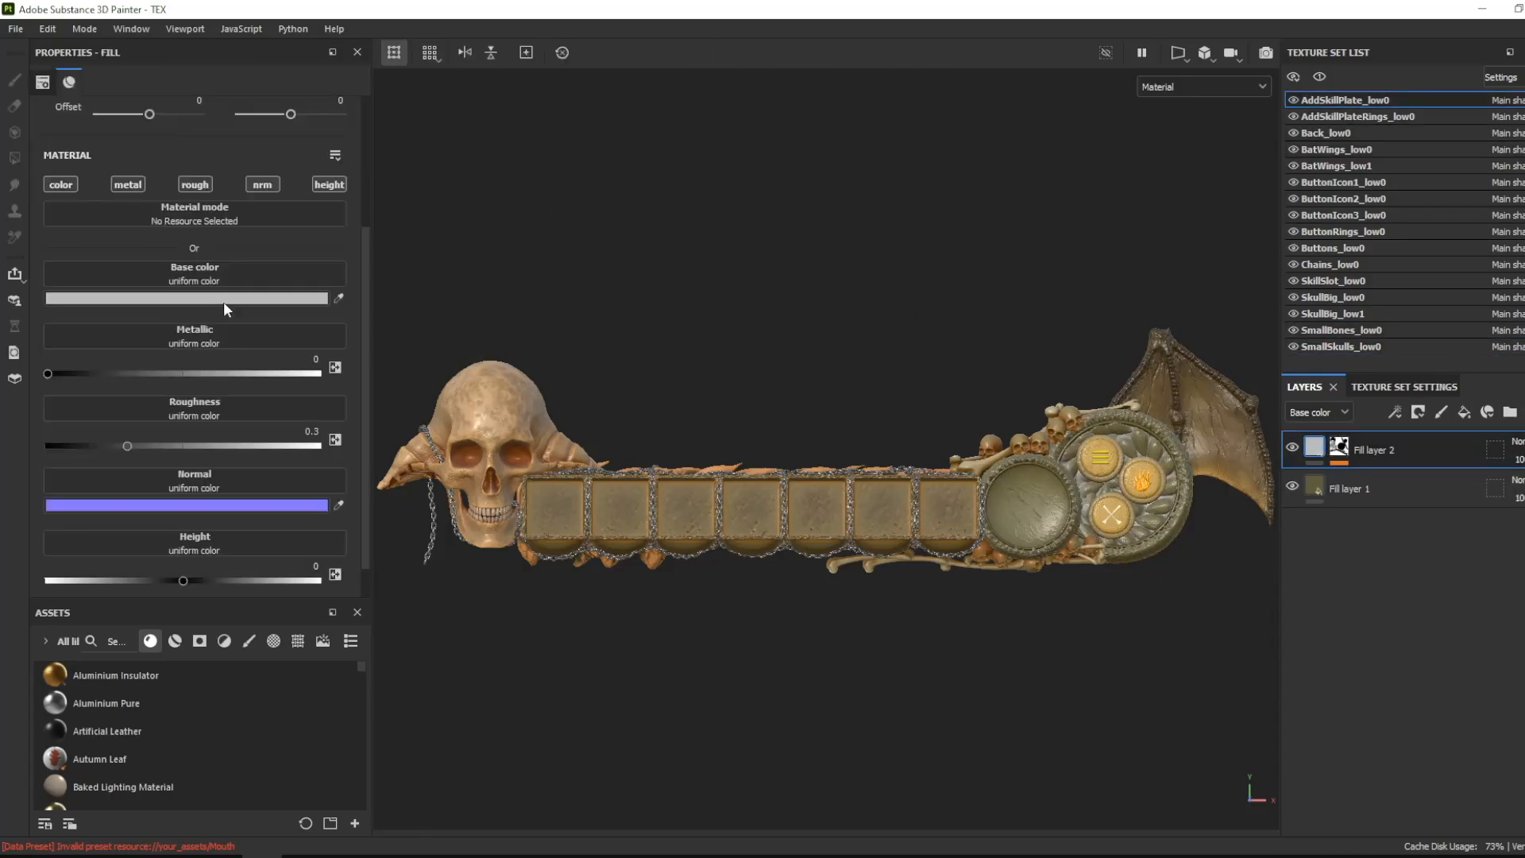
pyautogui.click(222, 299)
pyautogui.moveTo(289, 569); pyautogui.dragTo(280, 496)
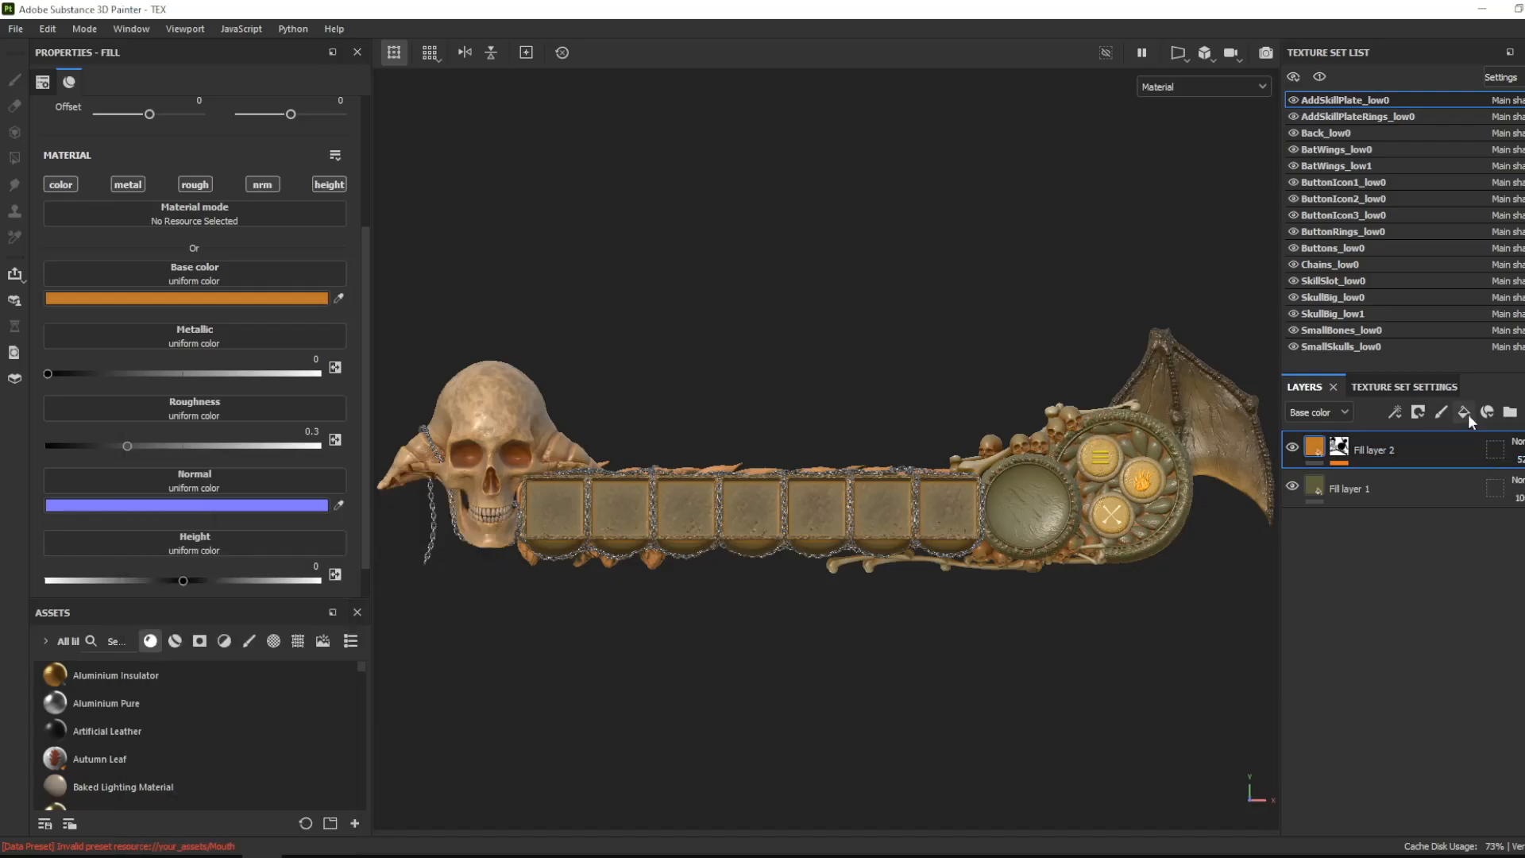
# - Add another fill layer to AddSkillPlate_low0 and mask it with a Mask Editor generator using curvature edges
pyautogui.click(1465, 414)
pyautogui.click(1396, 413)
pyautogui.click(283, 125)
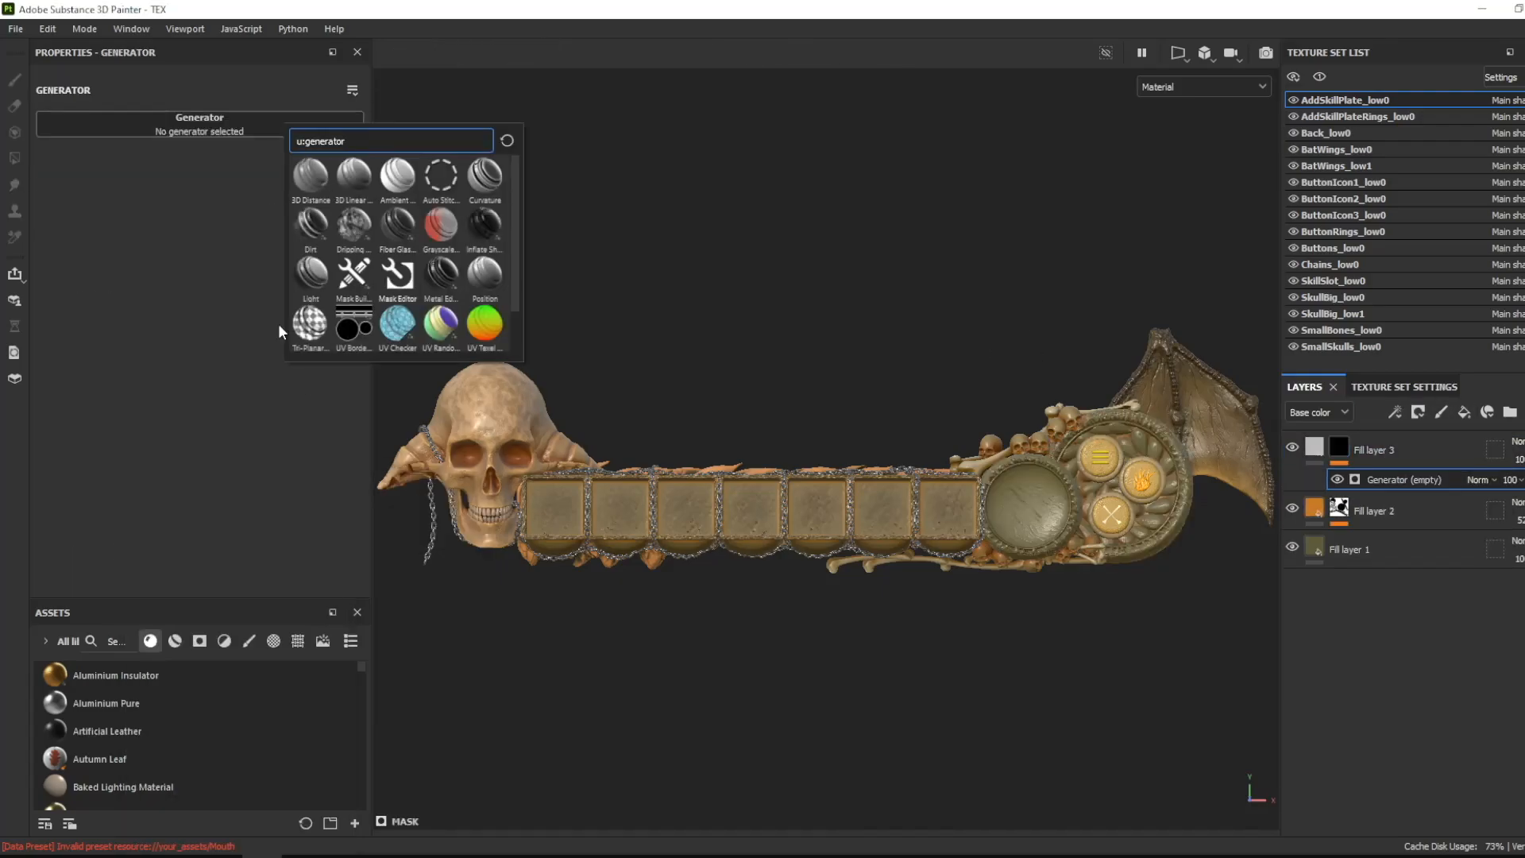
pyautogui.click(397, 276)
pyautogui.scroll(-2, 293, 286)
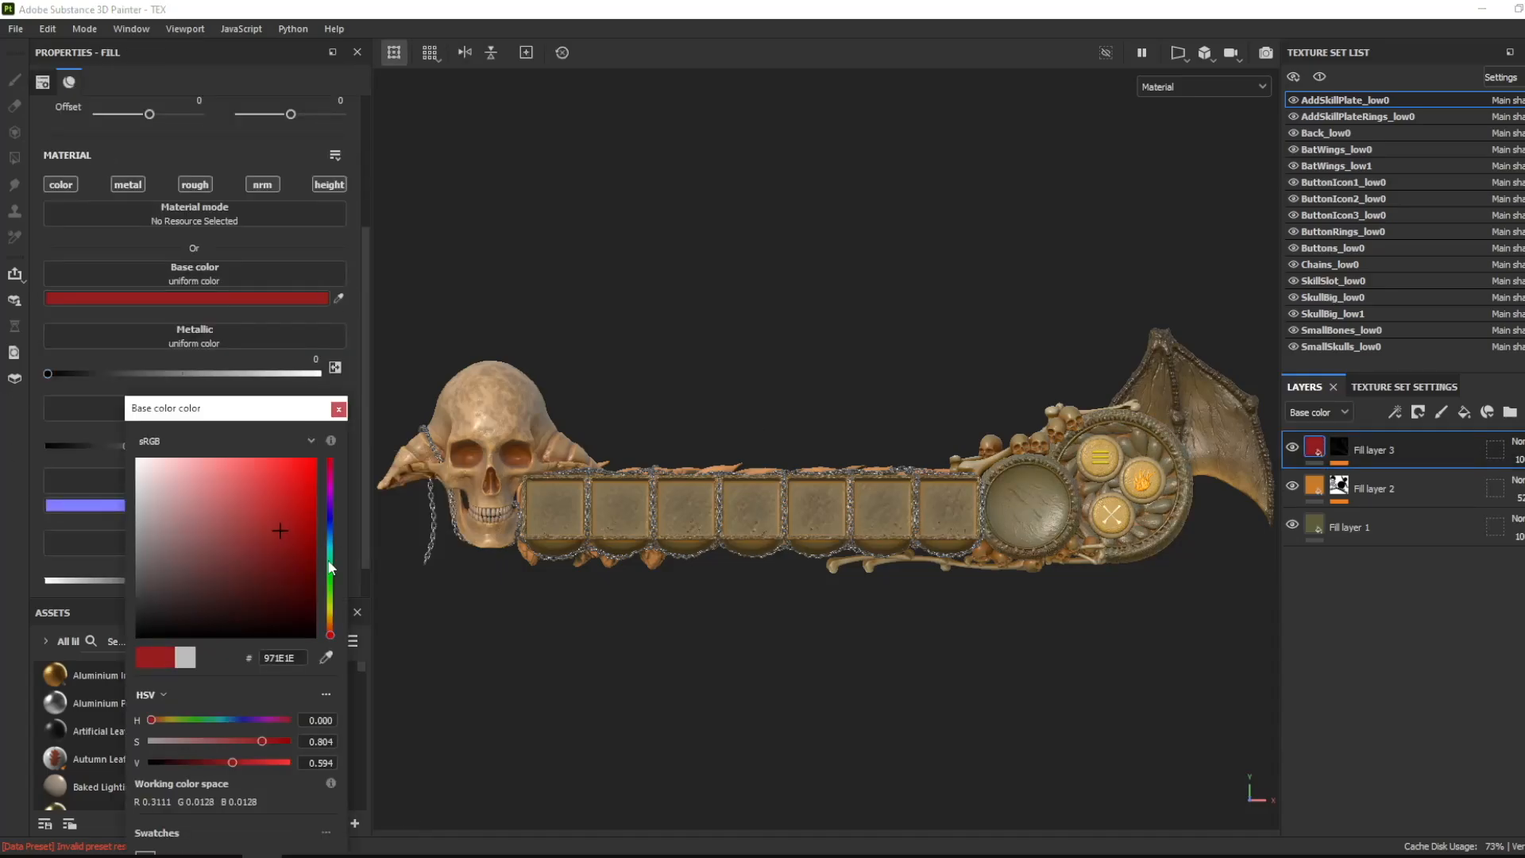
# - Set the base color of AddSkillPlate_low0's top fill layer to pale orange and darken the bottom fill layer's color
pyautogui.moveTo(330, 633); pyautogui.dragTo(331, 620)
pyautogui.moveTo(299, 479); pyautogui.dragTo(303, 531)
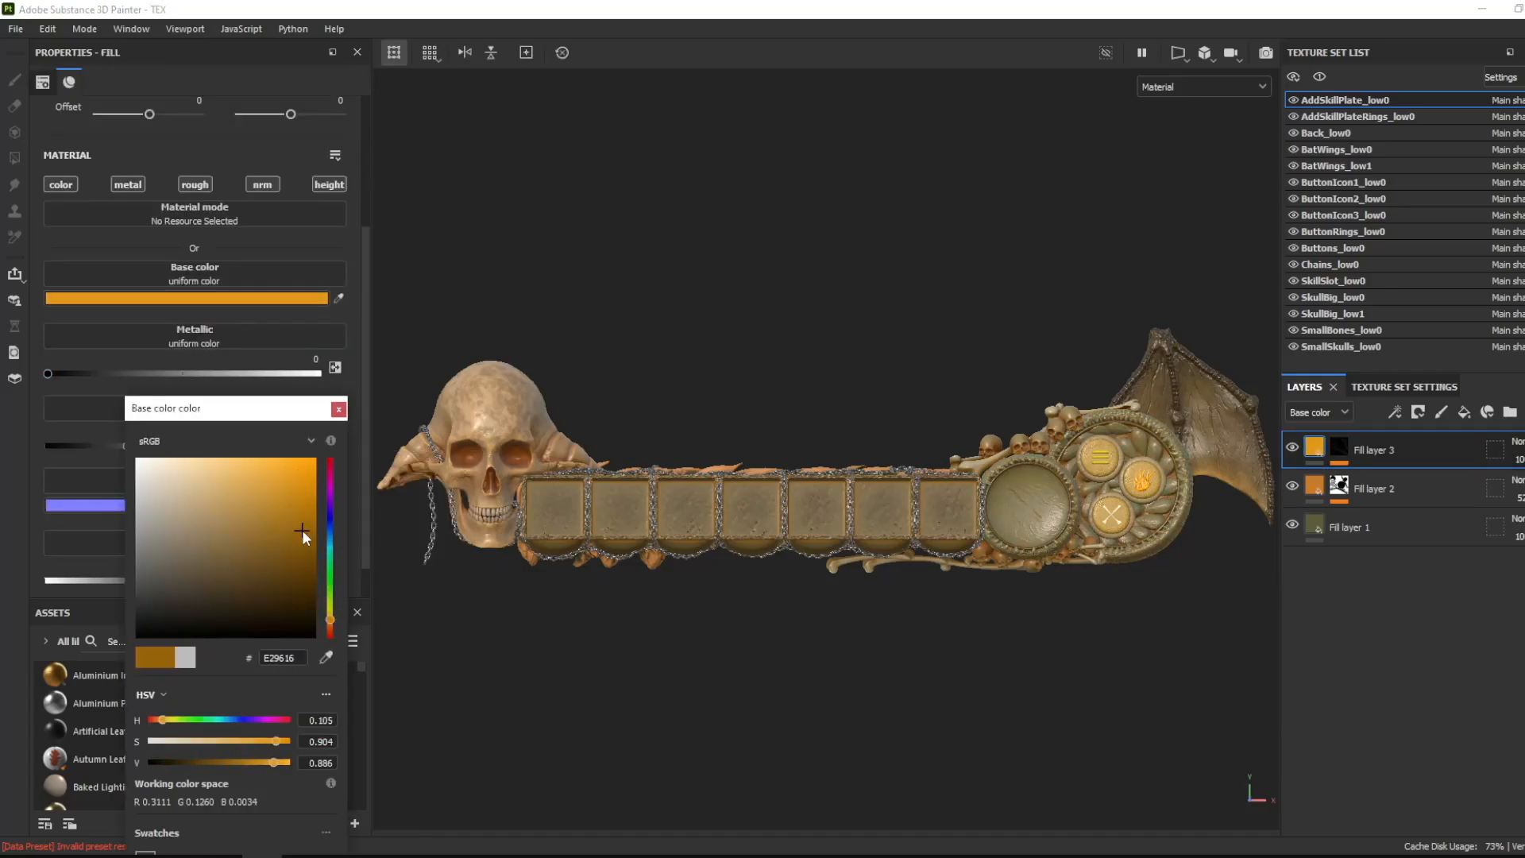
pyautogui.moveTo(331, 619); pyautogui.dragTo(331, 601)
pyautogui.click(307, 625)
pyautogui.moveTo(255, 508); pyautogui.dragTo(217, 482)
pyautogui.moveTo(331, 604); pyautogui.dragTo(332, 618)
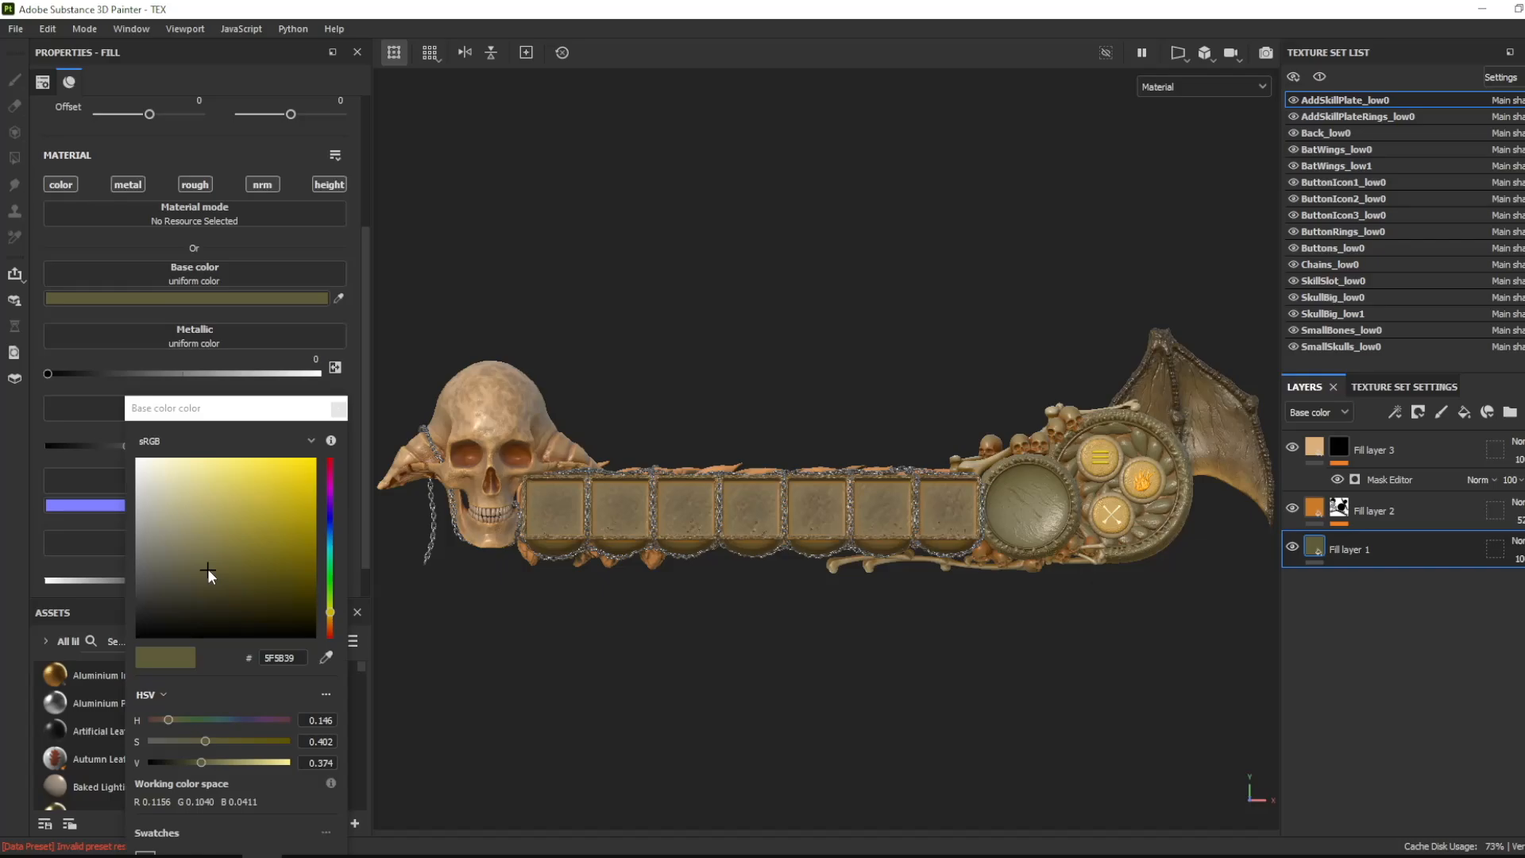
pyautogui.moveTo(207, 569); pyautogui.dragTo(208, 609)
pyautogui.click(1374, 511)
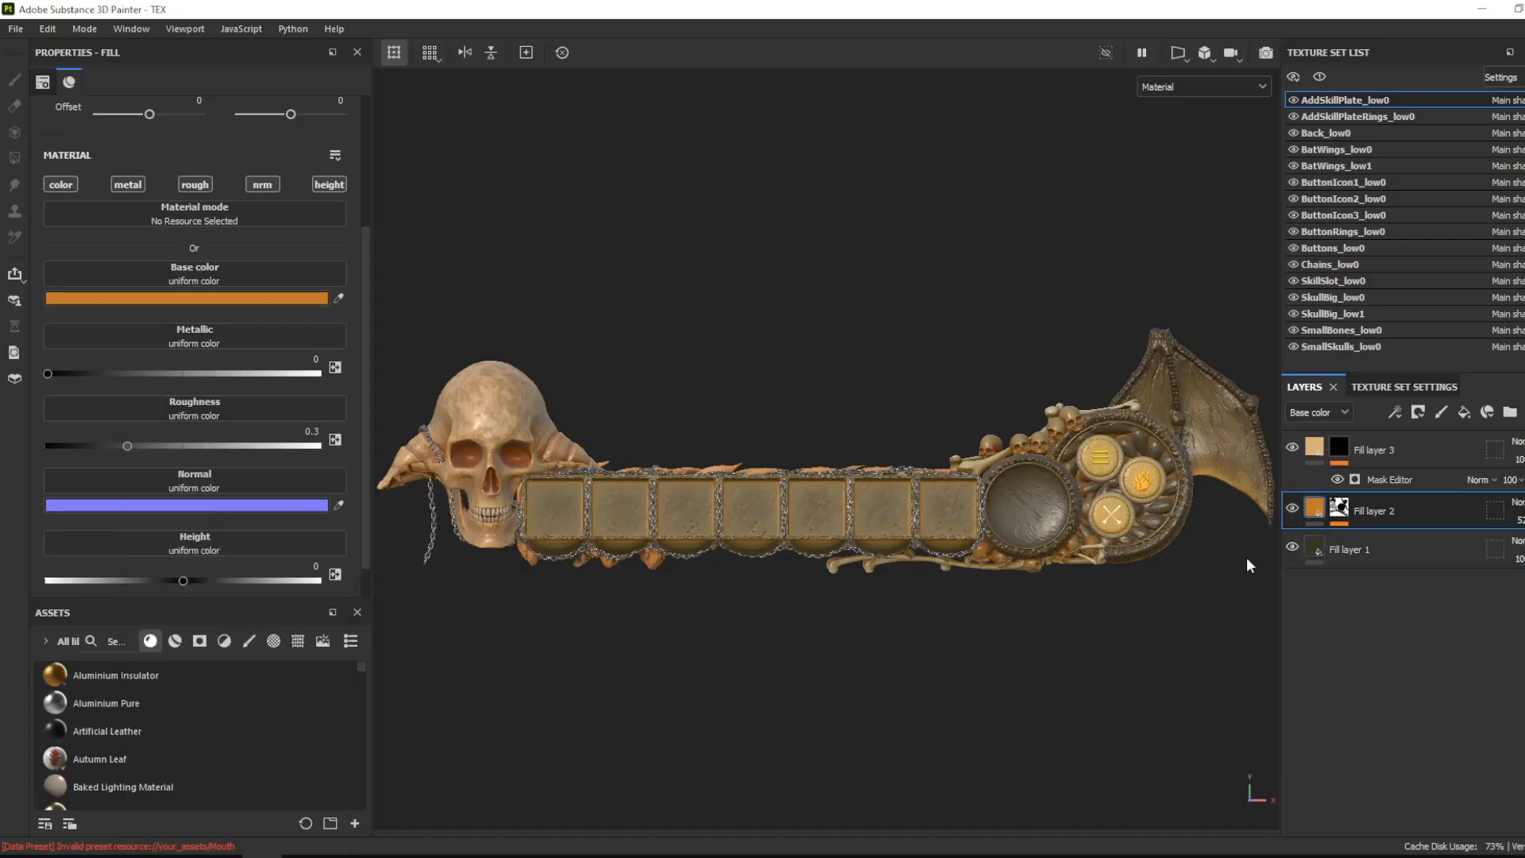
# - Add an Emissive channel to the ButtonIcon2_low0 texture set
pyautogui.click(1467, 166)
pyautogui.click(1342, 198)
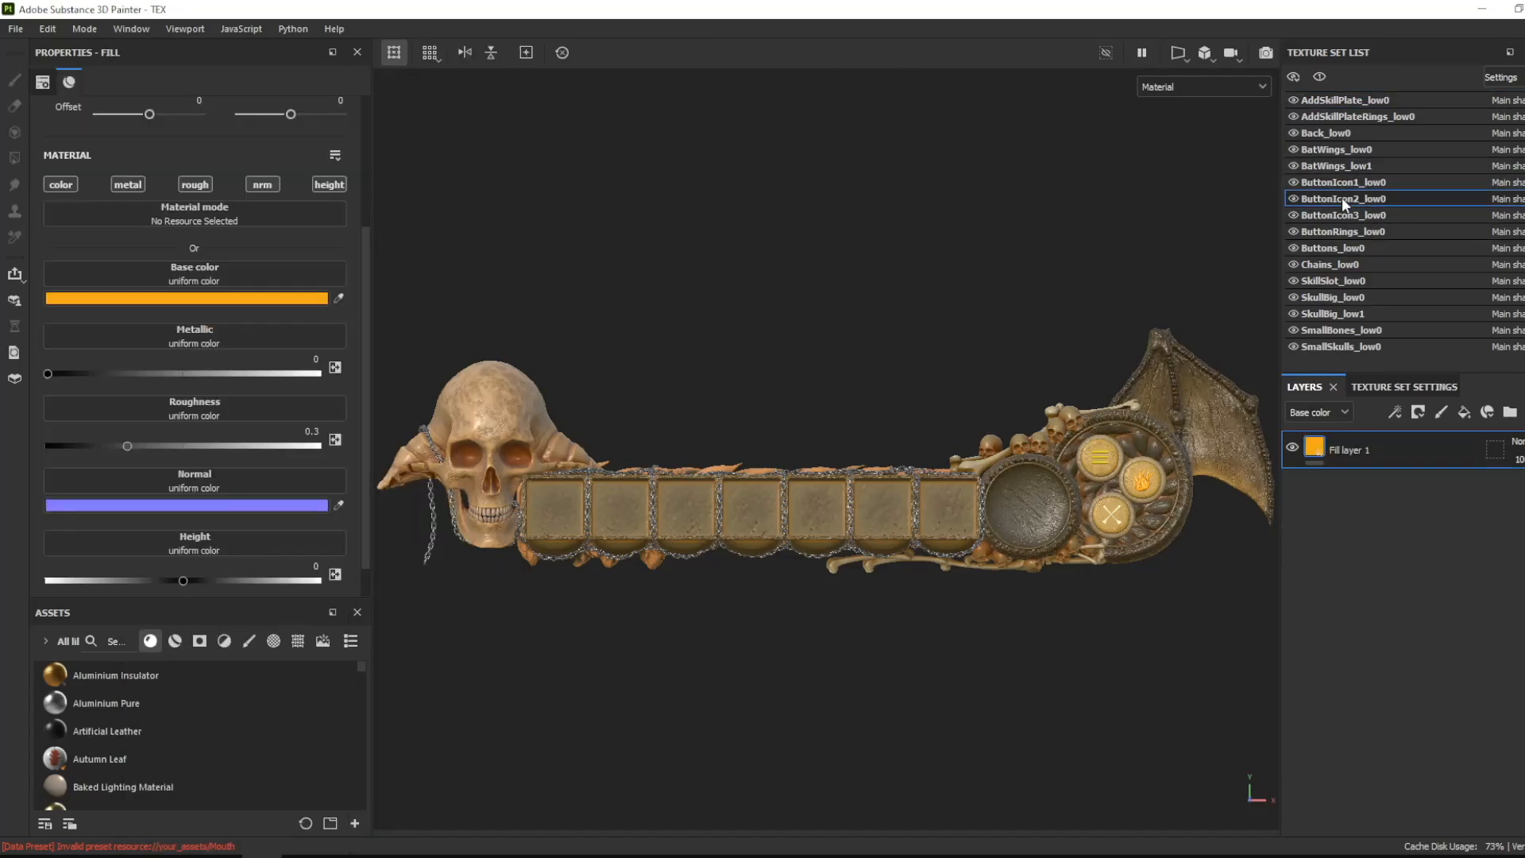
pyautogui.click(1405, 387)
pyautogui.scroll(1, 1430, 485)
pyautogui.click(1513, 536)
pyautogui.click(1487, 333)
pyautogui.scroll(-3, 334, 239)
# - Set the emissive color of ButtonIcon2_low0's fill layer to orange E1852B
pyautogui.click(278, 567)
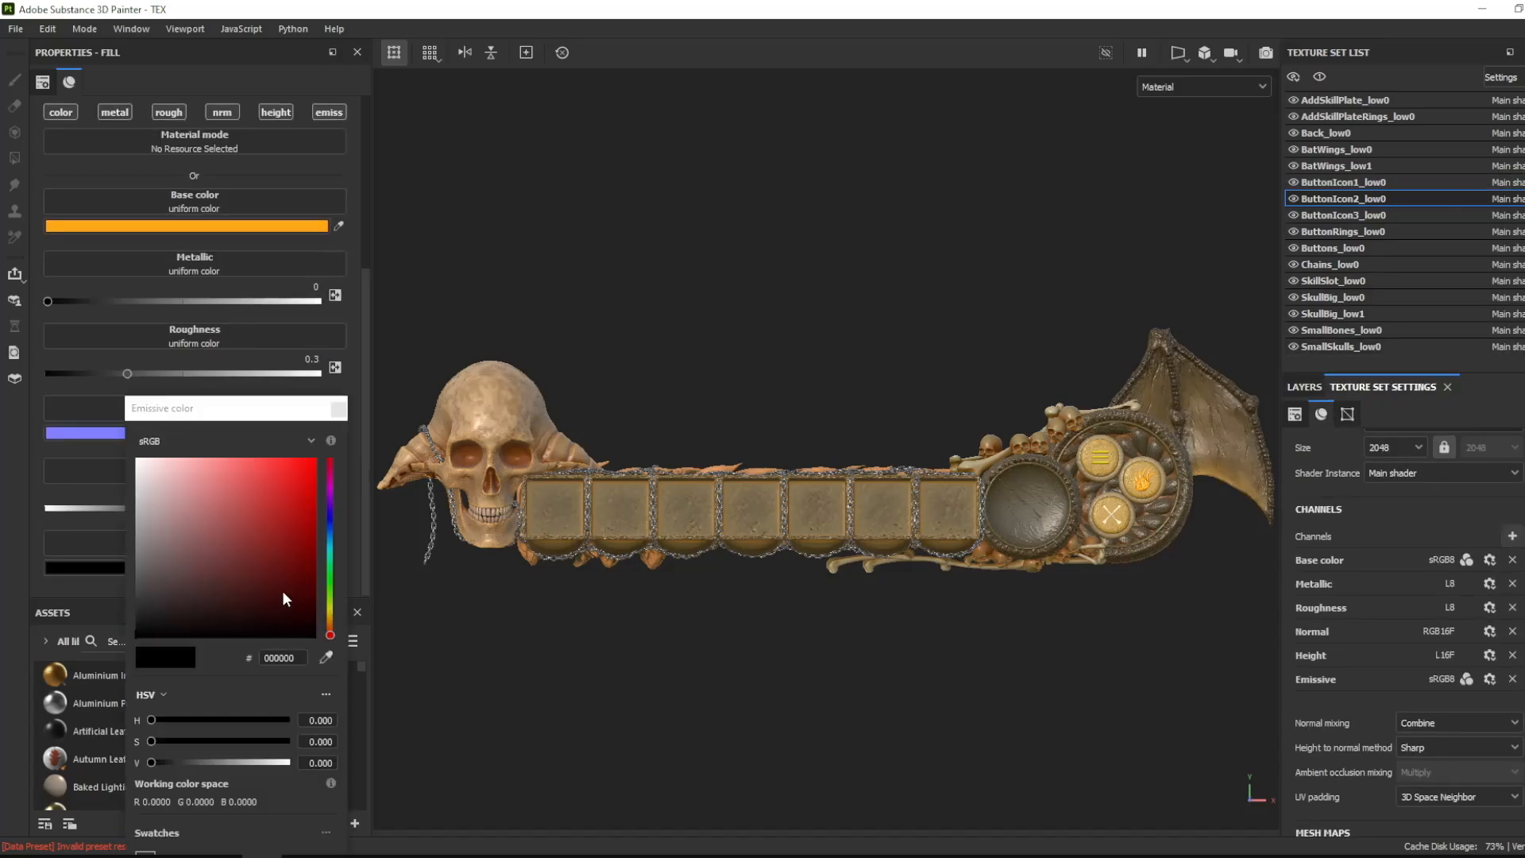
pyautogui.moveTo(283, 590); pyautogui.dragTo(247, 507)
pyautogui.moveTo(331, 636); pyautogui.dragTo(331, 617)
pyautogui.moveTo(247, 506); pyautogui.dragTo(282, 479)
pyautogui.moveTo(331, 616); pyautogui.dragTo(332, 622)
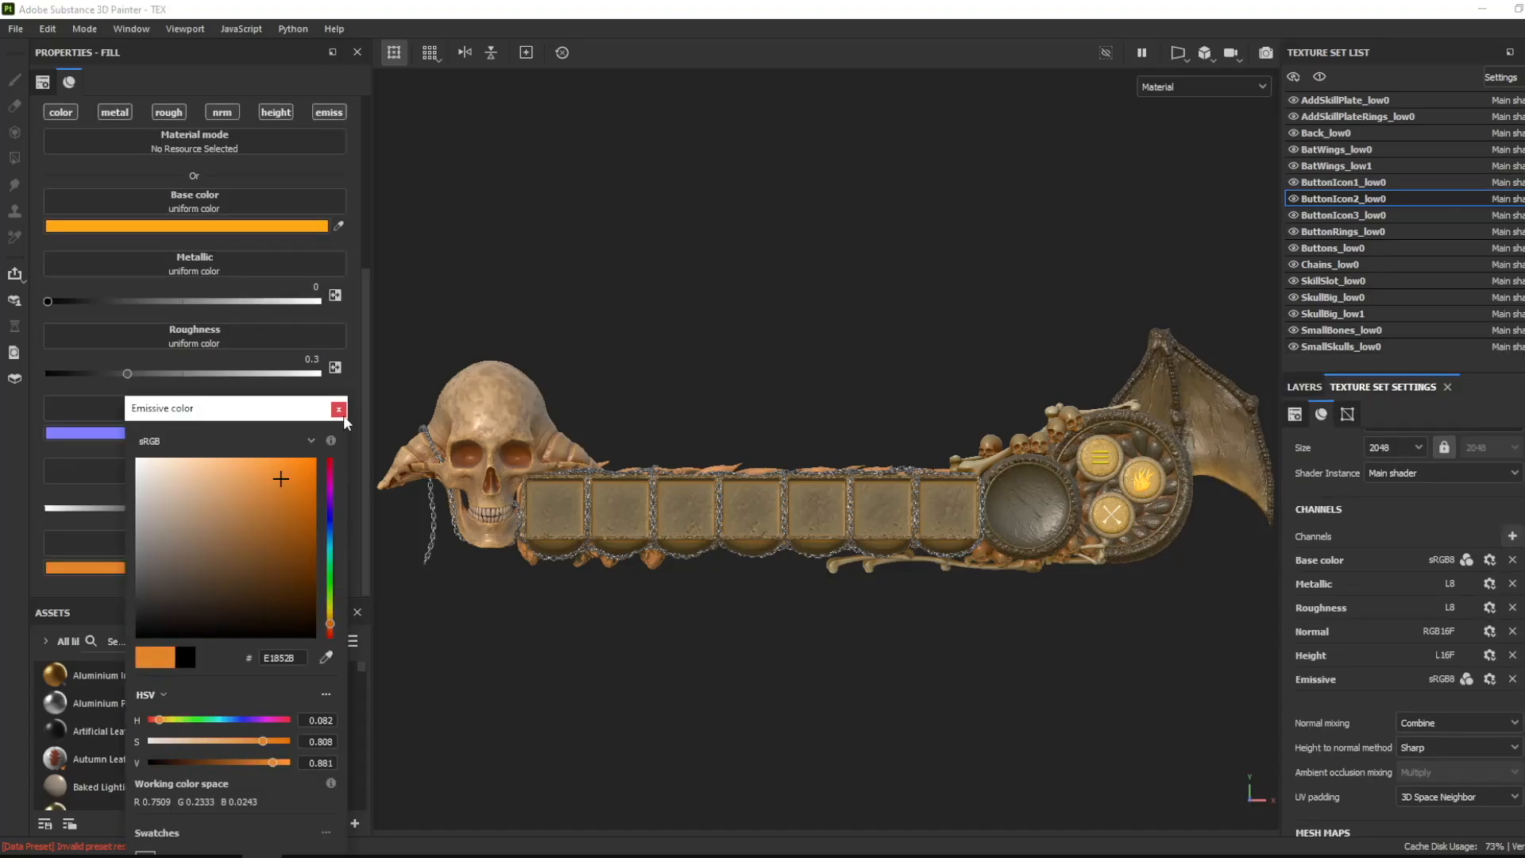
pyautogui.click(340, 411)
# - Add a second fill layer with a black mask to ButtonIcon2_low0
pyautogui.click(1304, 387)
pyautogui.click(1464, 413)
pyautogui.click(1419, 413)
pyautogui.click(1435, 450)
pyautogui.moveTo(1413, 447); pyautogui.dragTo(1412, 460)
pyautogui.click(1367, 483)
pyautogui.click(1341, 450)
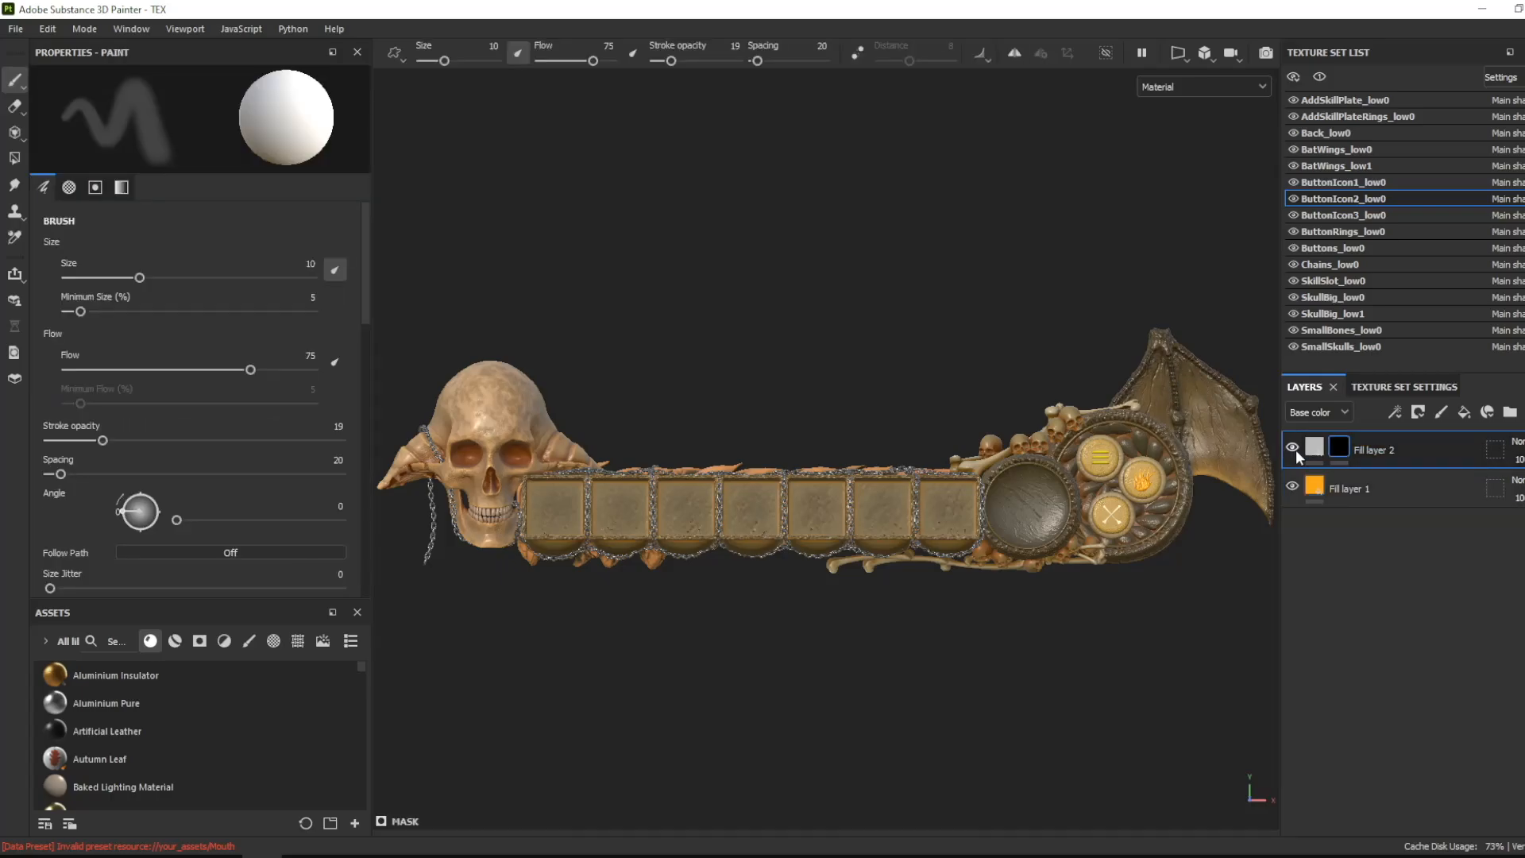
# - Give the new ButtonIcon2_low0 layer's mask an inverted Dirt generator with the Dirt Level at 0.57
pyautogui.click(1395, 413)
pyautogui.click(1470, 436)
pyautogui.click(200, 124)
pyautogui.click(221, 365)
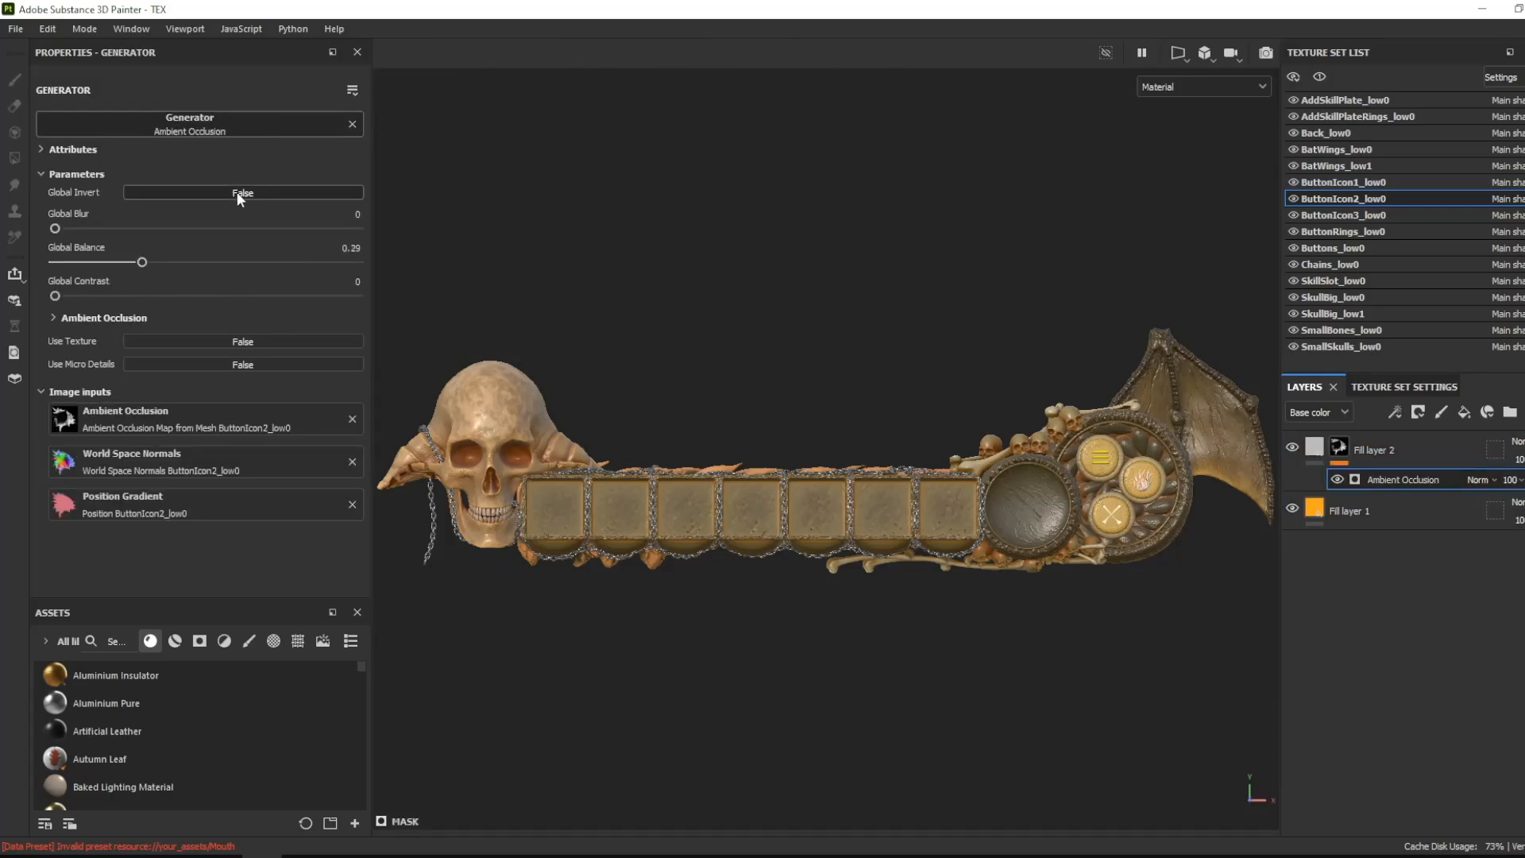
pyautogui.click(276, 124)
pyautogui.click(312, 294)
pyautogui.click(274, 250)
pyautogui.moveTo(274, 251); pyautogui.dragTo(225, 250)
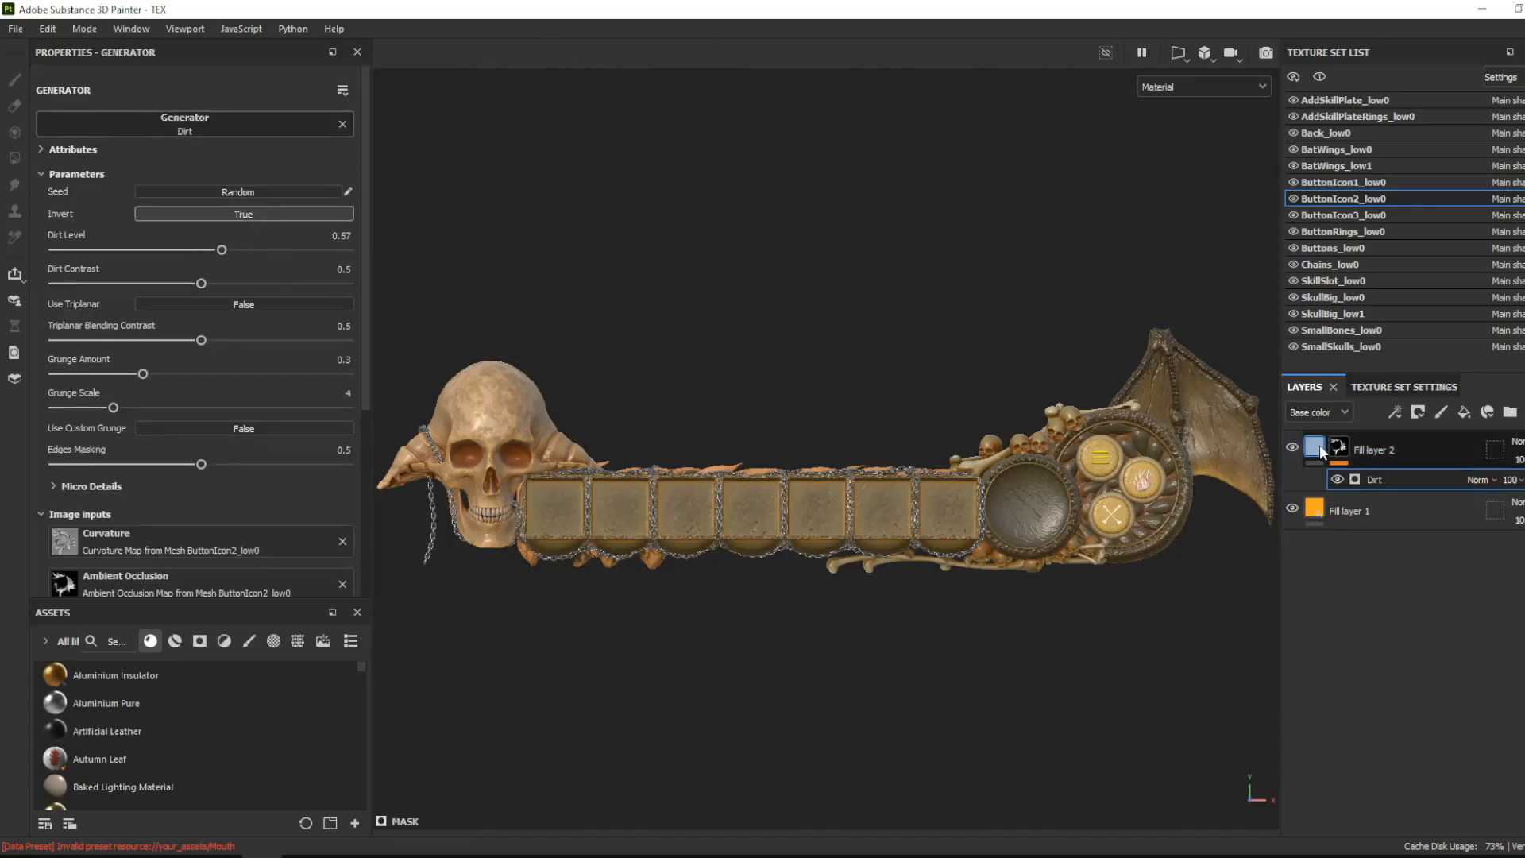
# - Turn off the color channel of ButtonIcon2_low0's Dirt-masked layer and set its emissive color to red-orange
pyautogui.click(1319, 449)
pyautogui.click(61, 113)
pyautogui.click(236, 538)
pyautogui.moveTo(241, 528); pyautogui.dragTo(310, 487)
pyautogui.click(330, 627)
pyautogui.moveTo(331, 636); pyautogui.dragTo(330, 629)
pyautogui.click(338, 410)
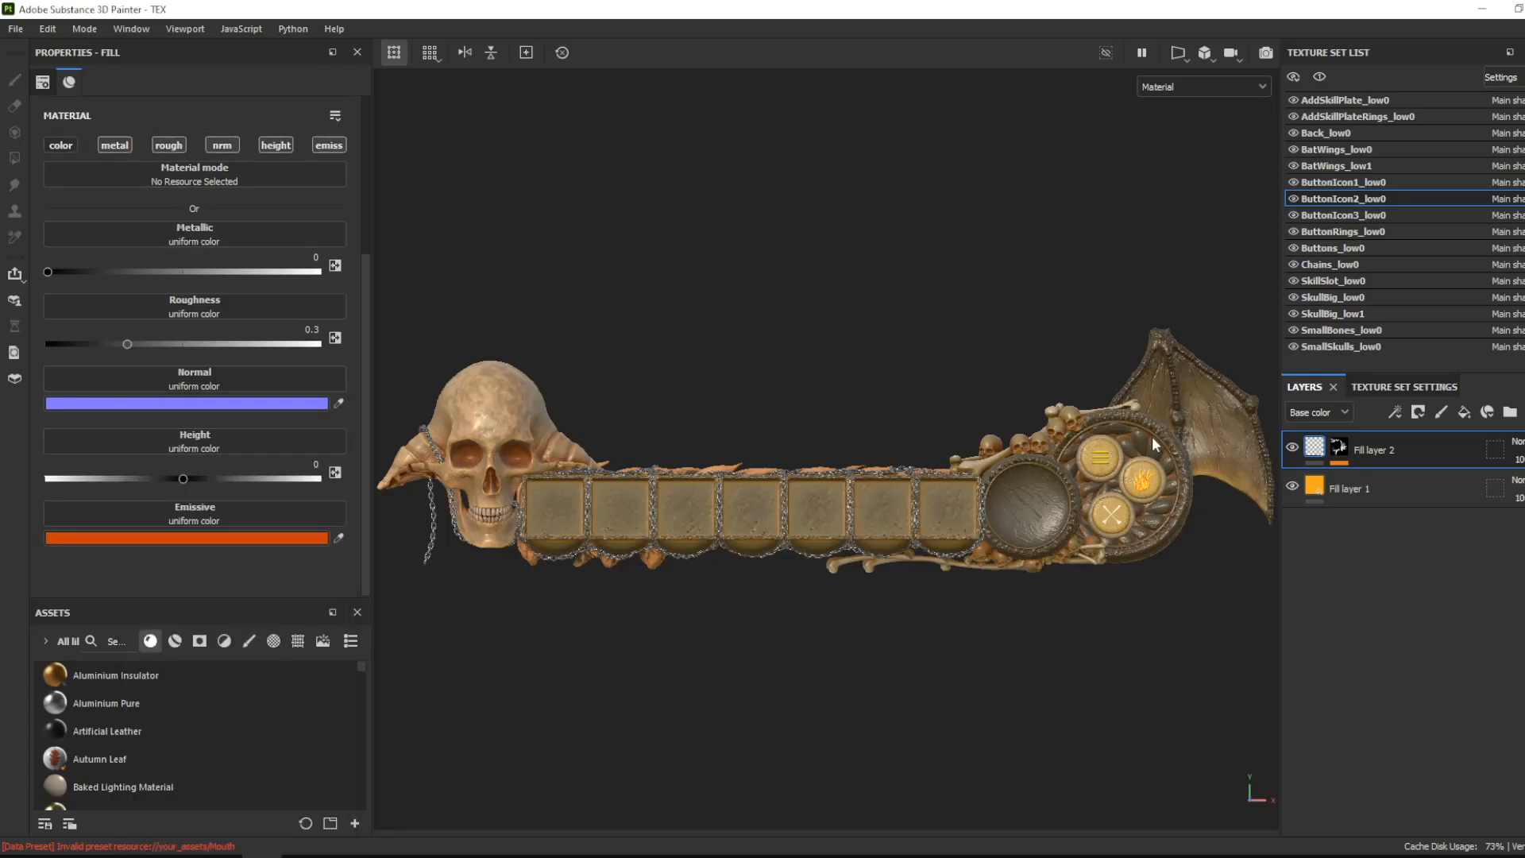
# - Add a third, black-masked fill layer to ButtonIcon2_low0 with a Mask Editor generator, setting curvature Medium and Large to 0
pyautogui.keyDown('alt'); pyautogui.moveTo(1152, 443); pyautogui.dragTo(1152, 688, button='right'); pyautogui.keyUp('alt')
pyautogui.keyDown('ctrl'); pyautogui.keyDown('alt'); pyautogui.moveTo(1152, 688); pyautogui.dragTo(980, 675); pyautogui.keyUp('alt'); pyautogui.keyUp('ctrl')
pyautogui.click(1464, 412)
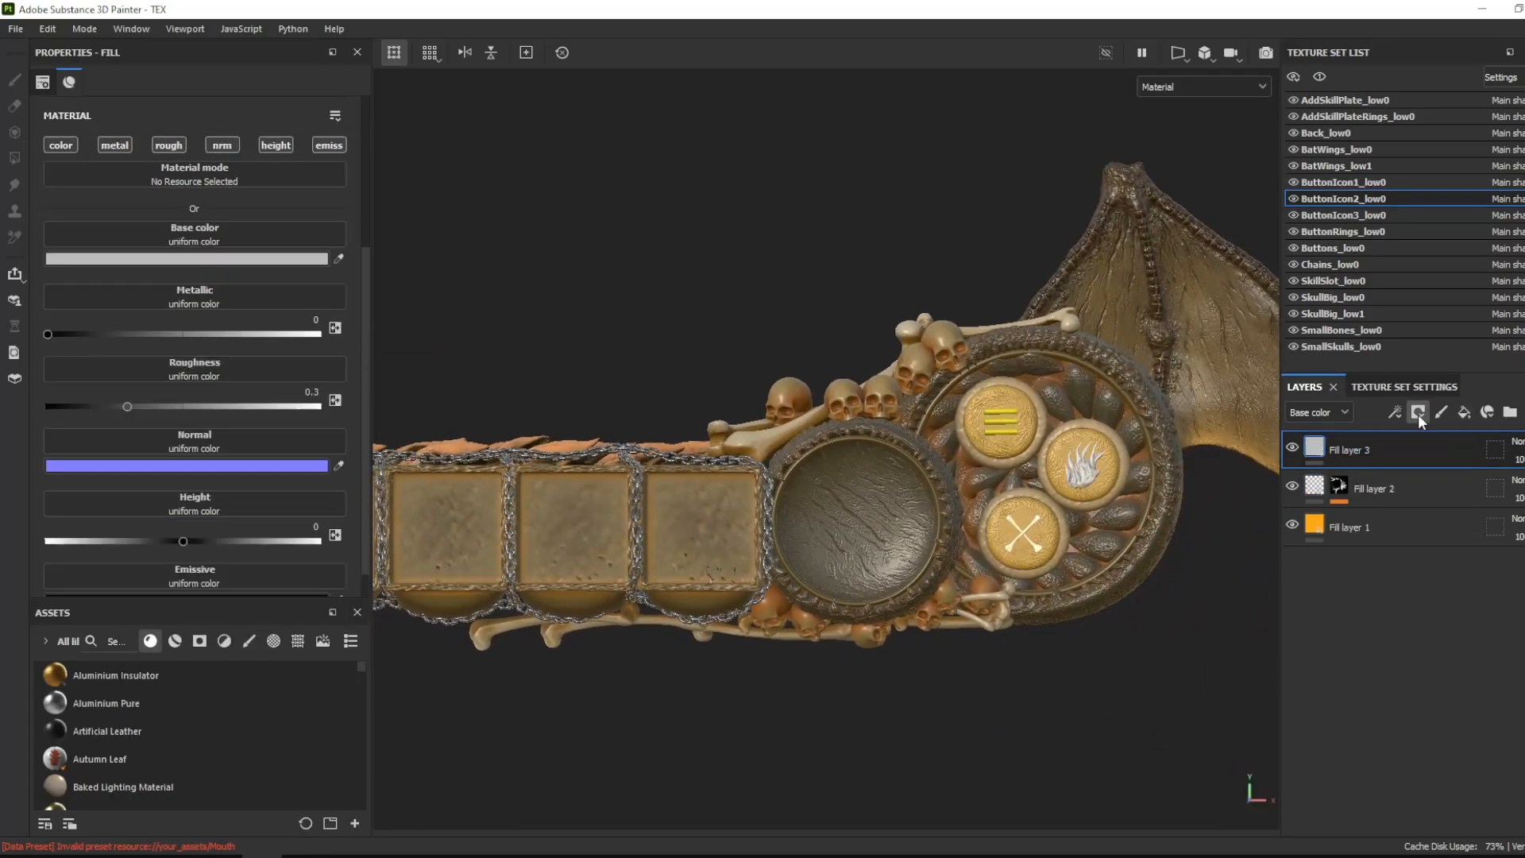
pyautogui.click(1418, 414)
pyautogui.click(1453, 449)
pyautogui.click(1396, 413)
pyautogui.click(1428, 433)
pyautogui.click(291, 122)
pyautogui.click(405, 282)
pyautogui.moveTo(367, 166); pyautogui.dragTo(368, 235)
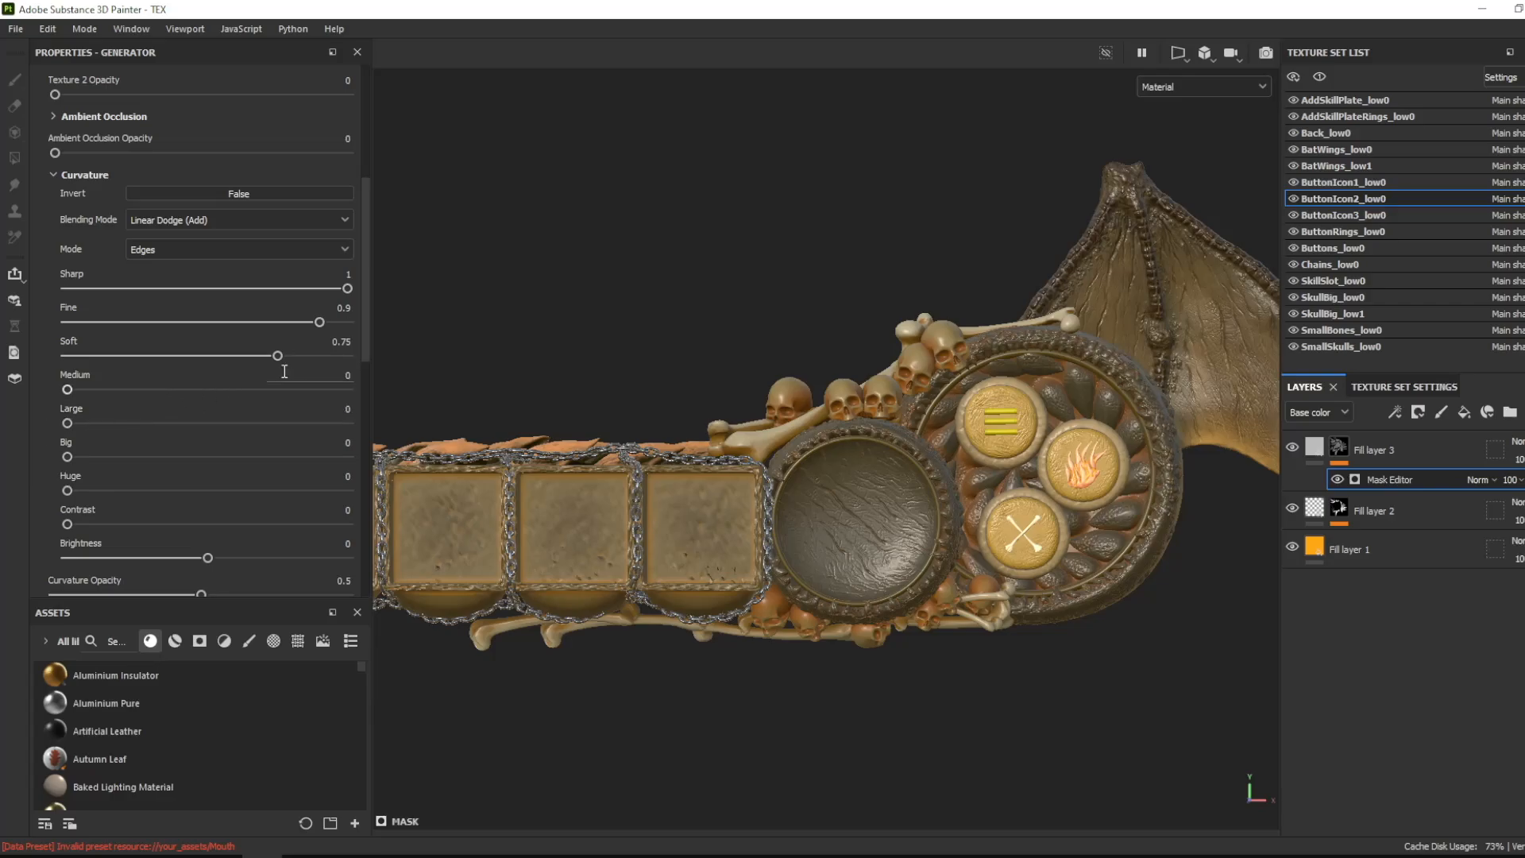
# - Limit ButtonIcon2_low0's edge-masked fill layer to the emissive channel and set its emissive color to golden orange
pyautogui.click(1315, 447)
pyautogui.keyDown('alt'); pyautogui.click(329, 145); pyautogui.keyUp('alt')
pyautogui.click(236, 259)
pyautogui.moveTo(279, 562); pyautogui.dragTo(316, 458)
pyautogui.moveTo(330, 632); pyautogui.dragTo(331, 622)
pyautogui.click(304, 519)
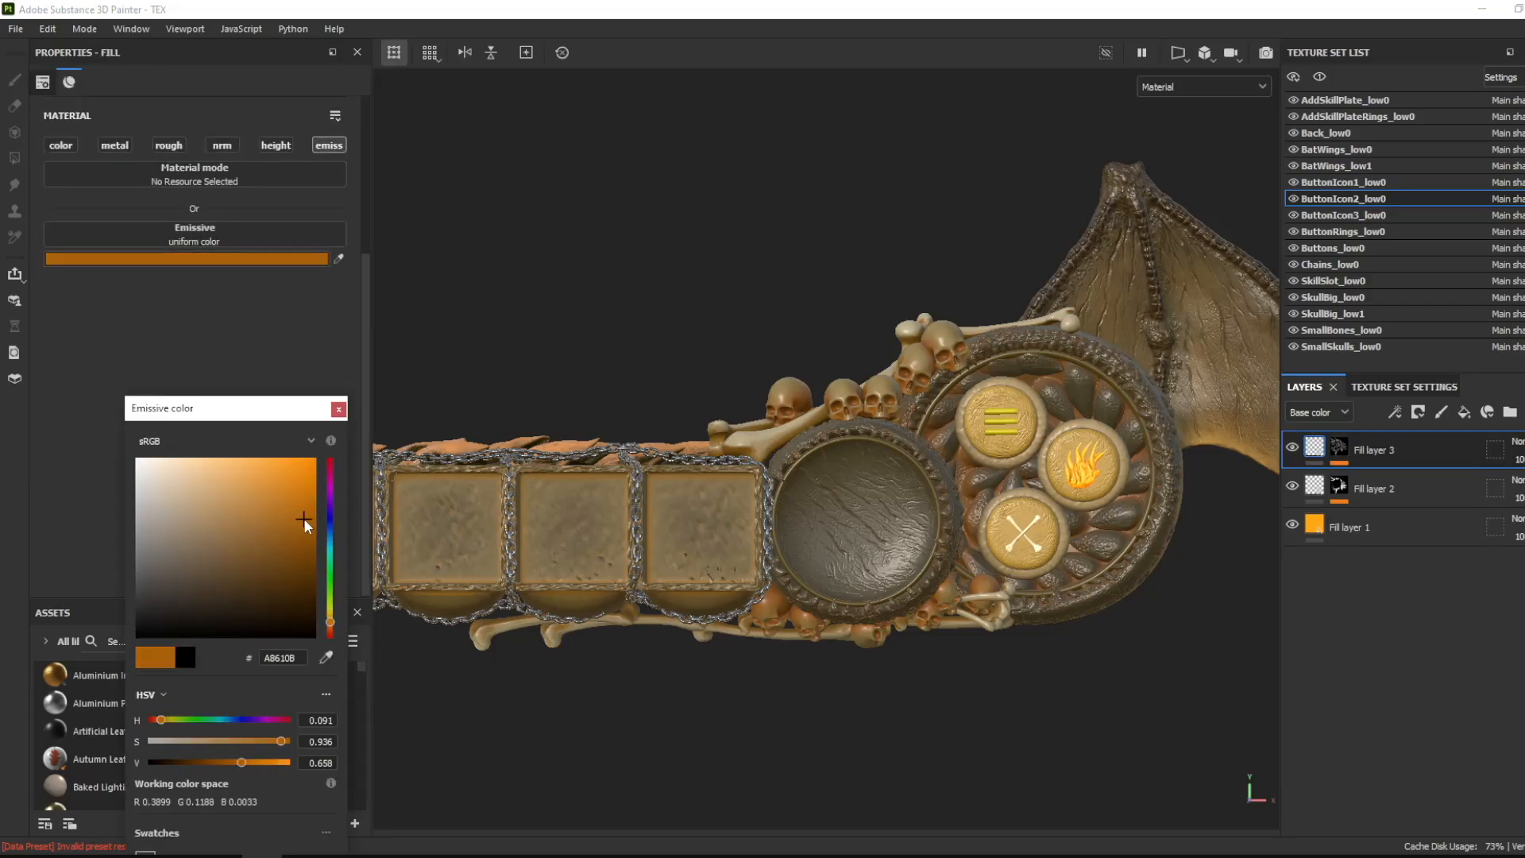
pyautogui.moveTo(304, 520); pyautogui.dragTo(266, 484)
pyautogui.moveTo(330, 622); pyautogui.dragTo(331, 616)
pyautogui.click(1320, 447)
pyautogui.keyDown('shift'); pyautogui.moveTo(1228, 561); pyautogui.dragTo(1152, 564, button='right'); pyautogui.keyUp('shift')
pyautogui.click(1464, 412)
pyautogui.click(1418, 412)
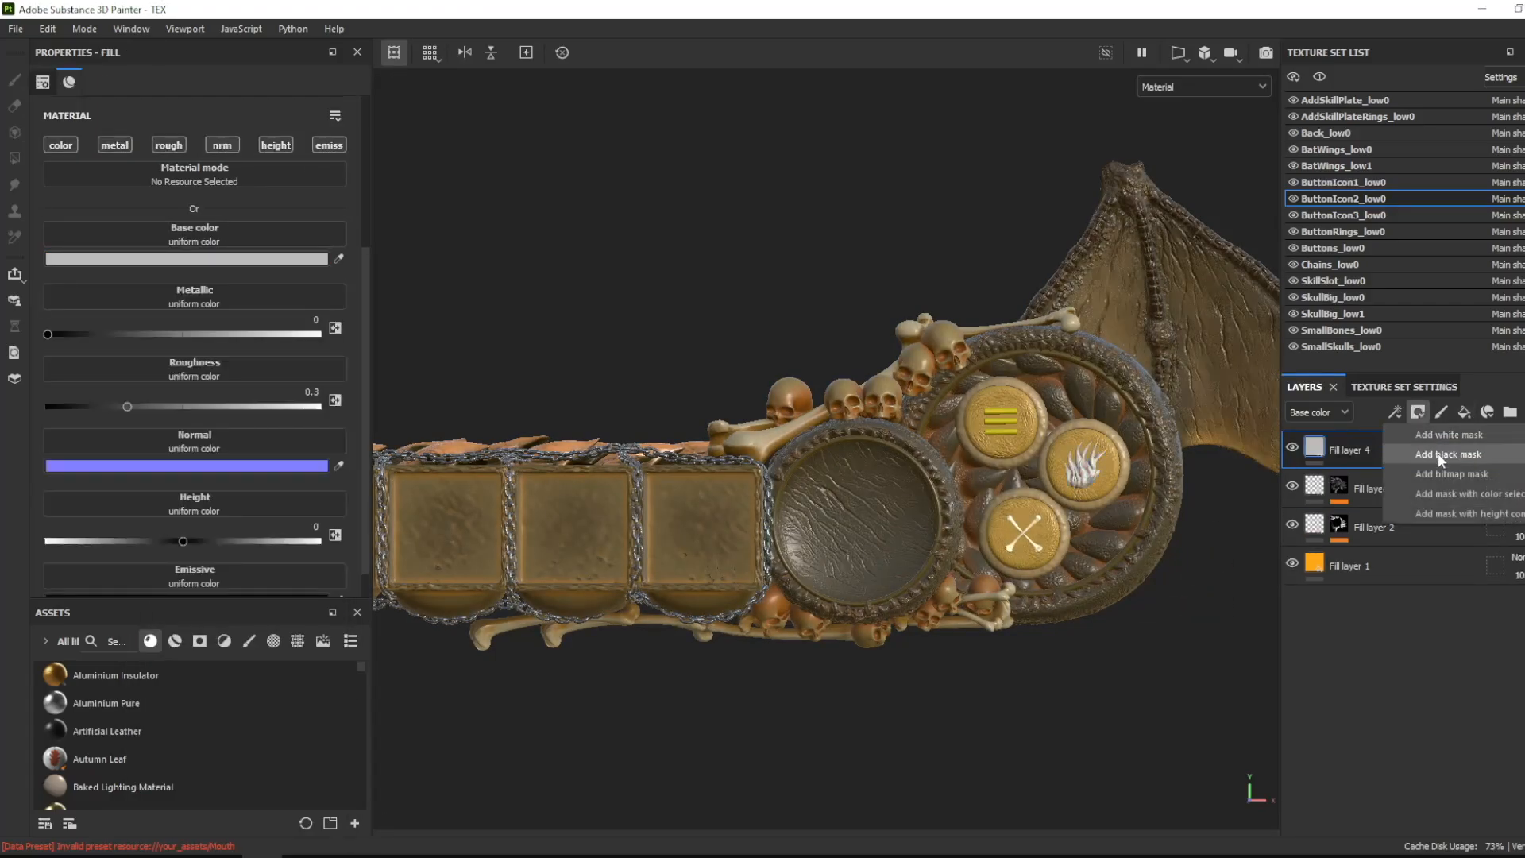
pyautogui.click(1439, 459)
pyautogui.click(1396, 412)
pyautogui.click(1428, 433)
pyautogui.click(270, 123)
pyautogui.click(242, 211)
pyautogui.click(1375, 451)
pyautogui.press('Delete')
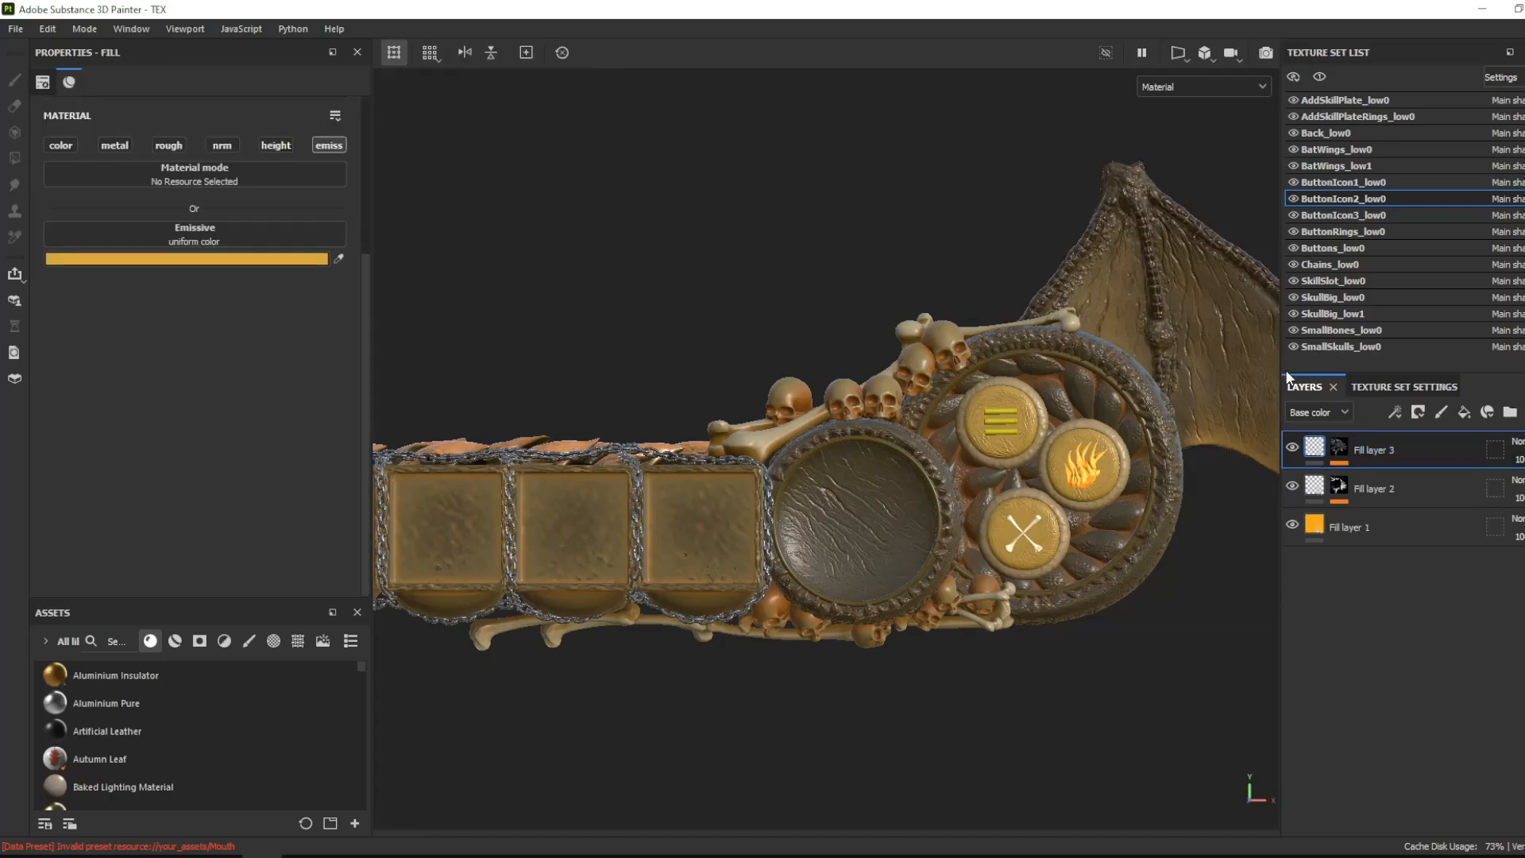
# - Copy the two masked emissive fill layers from ButtonIcon2_low0 and paste them into ButtonIcon1_low0
pyautogui.keyDown('shift'); pyautogui.click(1414, 488); pyautogui.keyUp('shift')
pyautogui.hotkey('ctrl', 'c')
pyautogui.click(1391, 183)
pyautogui.hotkey('ctrl', 'v')
pyautogui.click(1337, 452)
pyautogui.keyDown('shift'); pyautogui.click(1340, 511); pyautogui.keyUp('shift')
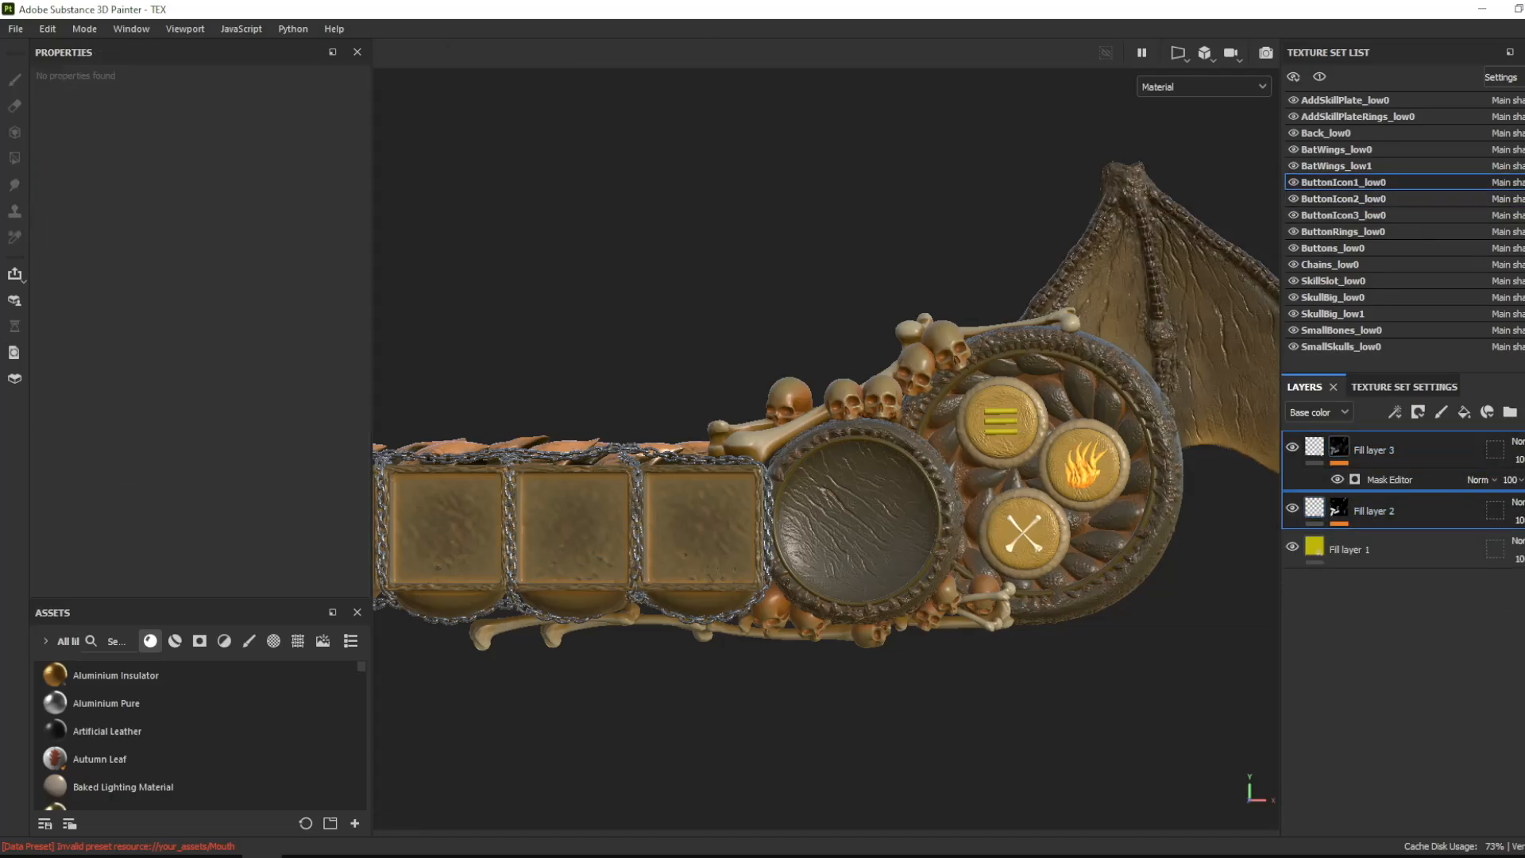
# - Add an Emissive channel to the ButtonIcon1_low0 texture set
pyautogui.click(1405, 387)
pyautogui.click(1513, 535)
pyautogui.click(1487, 396)
pyautogui.click(1306, 387)
# - Recolor the emissive of ButtonIcon1_low0's two pasted layers to yellow, using C1B507 for the Dirt-masked one
pyautogui.click(1315, 447)
pyautogui.click(236, 259)
pyautogui.moveTo(327, 658); pyautogui.dragTo(1315, 525)
pyautogui.click(1316, 492)
pyautogui.click(236, 538)
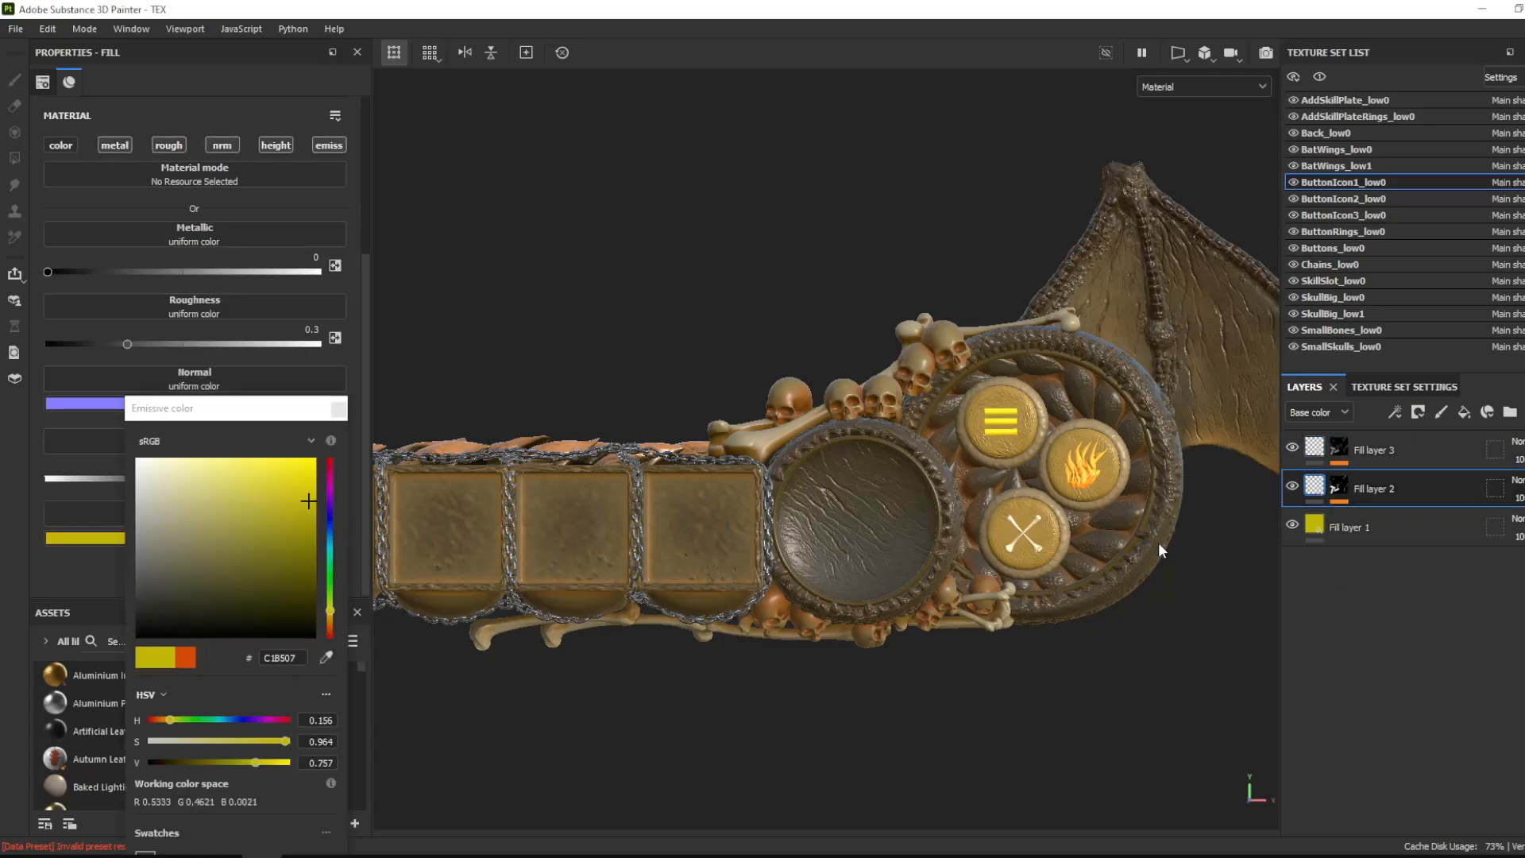
# - Add an Emissive channel to ButtonIcon3_low0 and paste the two copied emissive fill layers into it
pyautogui.click(1392, 217)
pyautogui.click(1404, 387)
pyautogui.click(1306, 387)
pyautogui.hotkey('ctrl', 'v')
# - Set the emissive colors of ButtonIcon3_low0's two pasted fill layers to light yellow tones
pyautogui.click(1315, 487)
pyautogui.click(236, 538)
pyautogui.moveTo(247, 496); pyautogui.dragTo(267, 481)
pyautogui.click(1315, 448)
pyautogui.click(236, 259)
pyautogui.moveTo(252, 548); pyautogui.dragTo(291, 486)
# - Add a fill layer to Buttons_low0 masked with a Mask Editor generator, and adjust its curvature edges with Medium and Large at 0
pyautogui.click(1349, 247)
pyautogui.click(1465, 413)
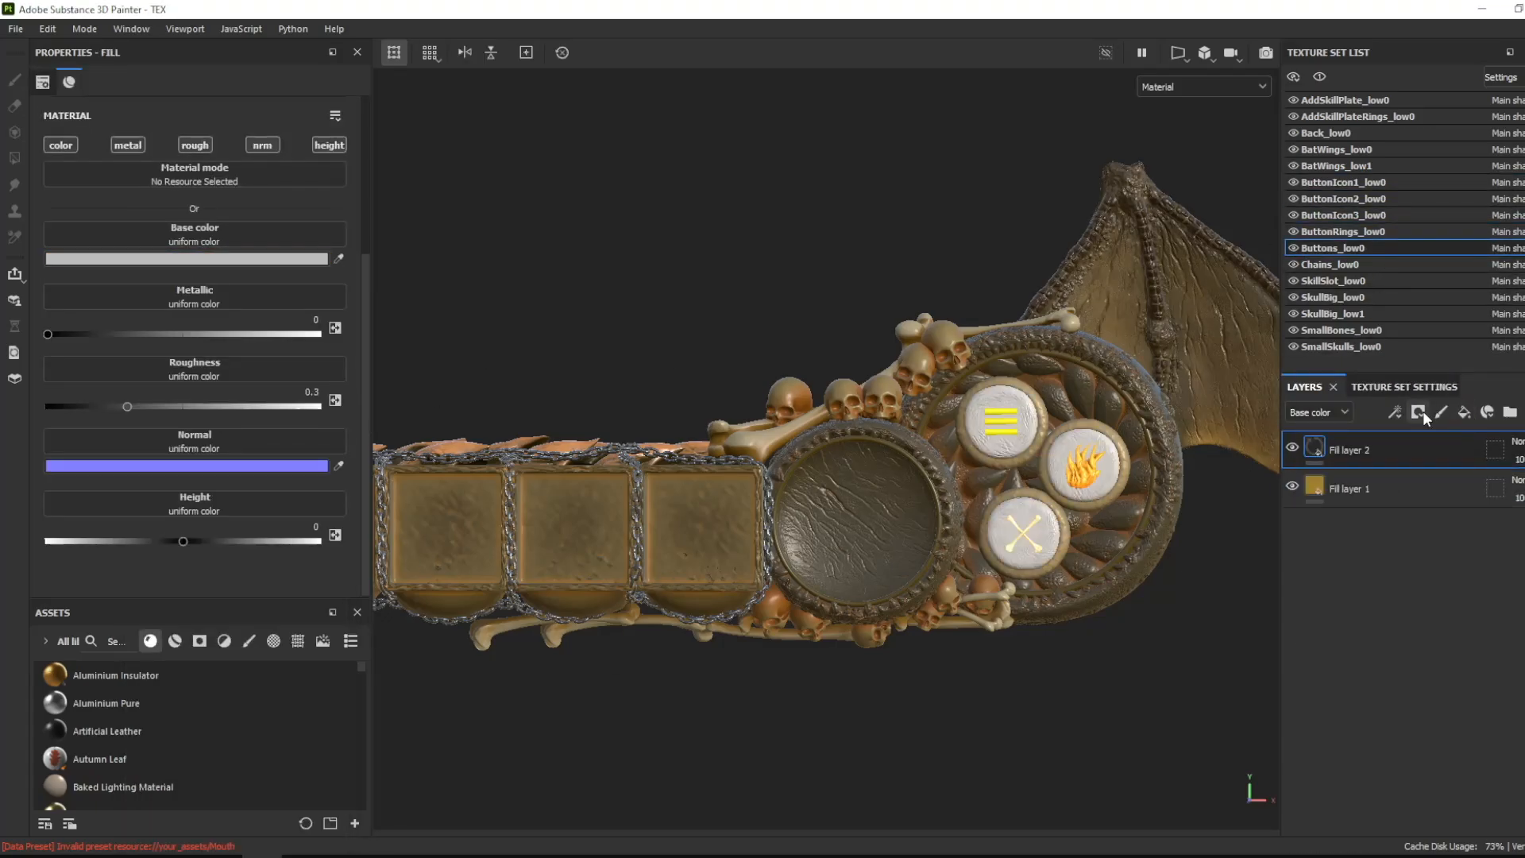
pyautogui.click(1418, 412)
pyautogui.click(270, 124)
pyautogui.click(380, 288)
pyautogui.click(55, 390)
pyautogui.scroll(-4, 60, 397)
pyautogui.moveTo(95, 416); pyautogui.dragTo(62, 415)
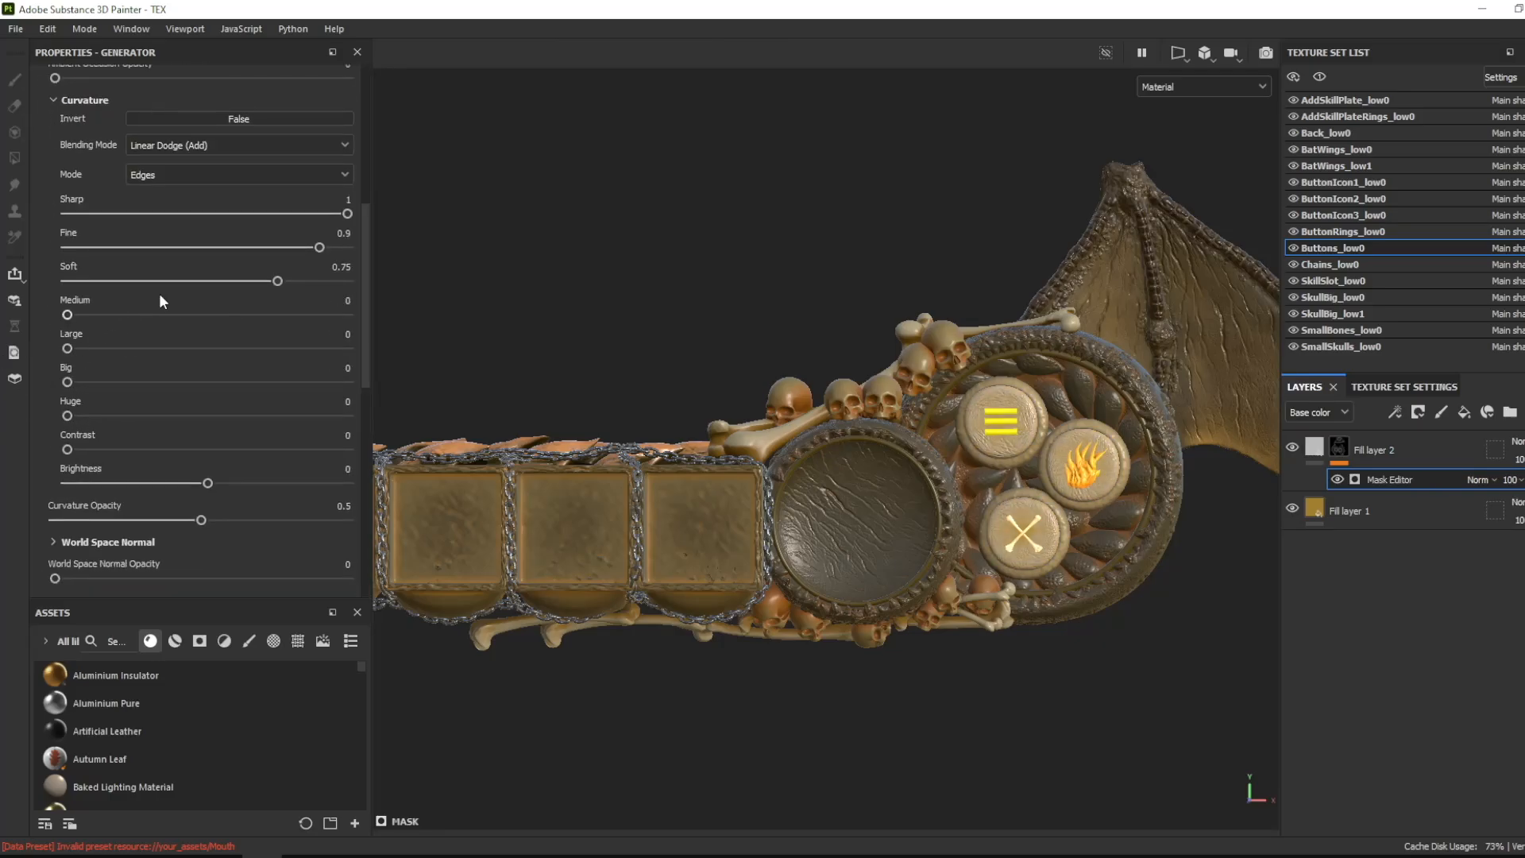
pyautogui.moveTo(199, 286); pyautogui.dragTo(264, 285)
# - Set the base color of Buttons_low0's edge-masked fill layer to light orange
pyautogui.click(1315, 448)
pyautogui.click(236, 259)
pyautogui.moveTo(278, 576); pyautogui.dragTo(262, 549)
pyautogui.click(330, 624)
pyautogui.moveTo(275, 487); pyautogui.dragTo(231, 469)
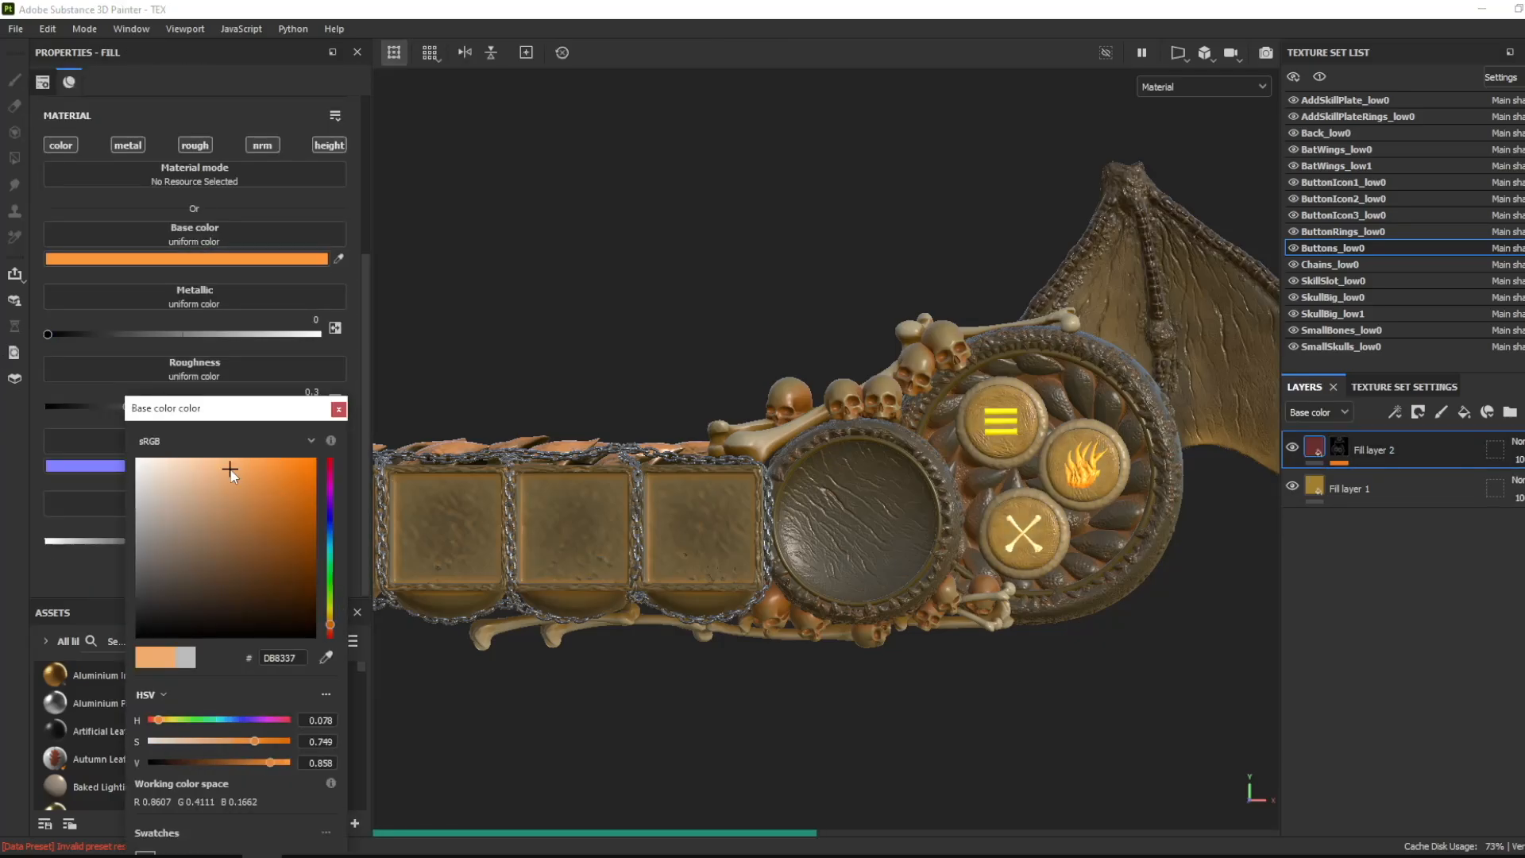
pyautogui.moveTo(330, 627); pyautogui.dragTo(330, 619)
pyautogui.moveTo(273, 534); pyautogui.dragTo(259, 483)
# - Add a roughness-only fill layer to AddSkillPlate_low0, masked with a Dripping Rust generator with Drips Smoothness at 0.28
pyautogui.keyDown('alt'); pyautogui.moveTo(973, 294); pyautogui.dragTo(823, 351, button='right'); pyautogui.keyUp('alt')
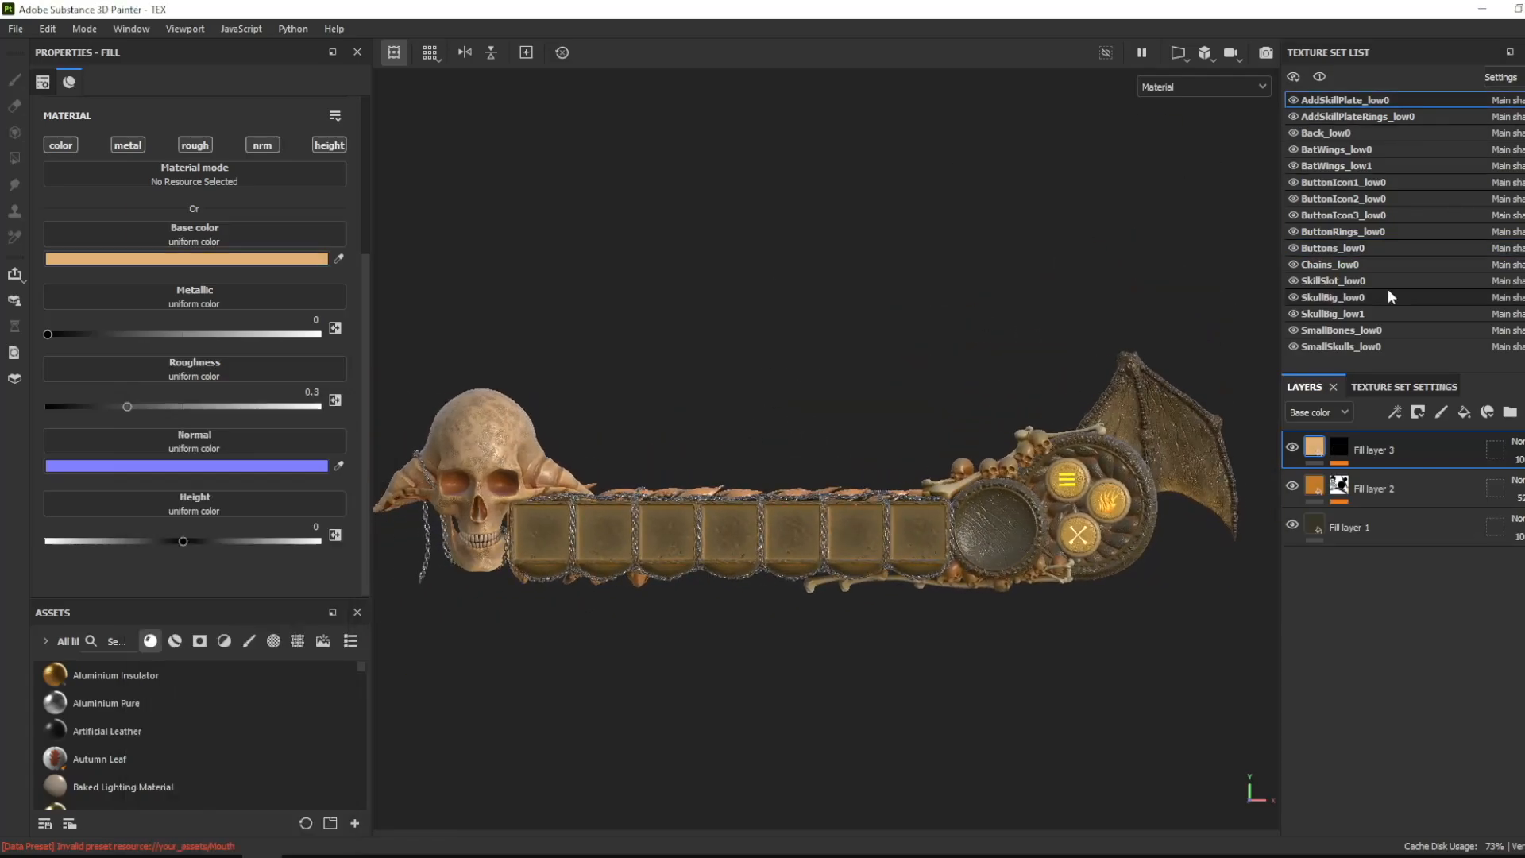
pyautogui.click(1464, 411)
pyautogui.click(195, 144)
pyautogui.moveTo(129, 272); pyautogui.dragTo(153, 272)
pyautogui.click(1418, 412)
pyautogui.click(1445, 454)
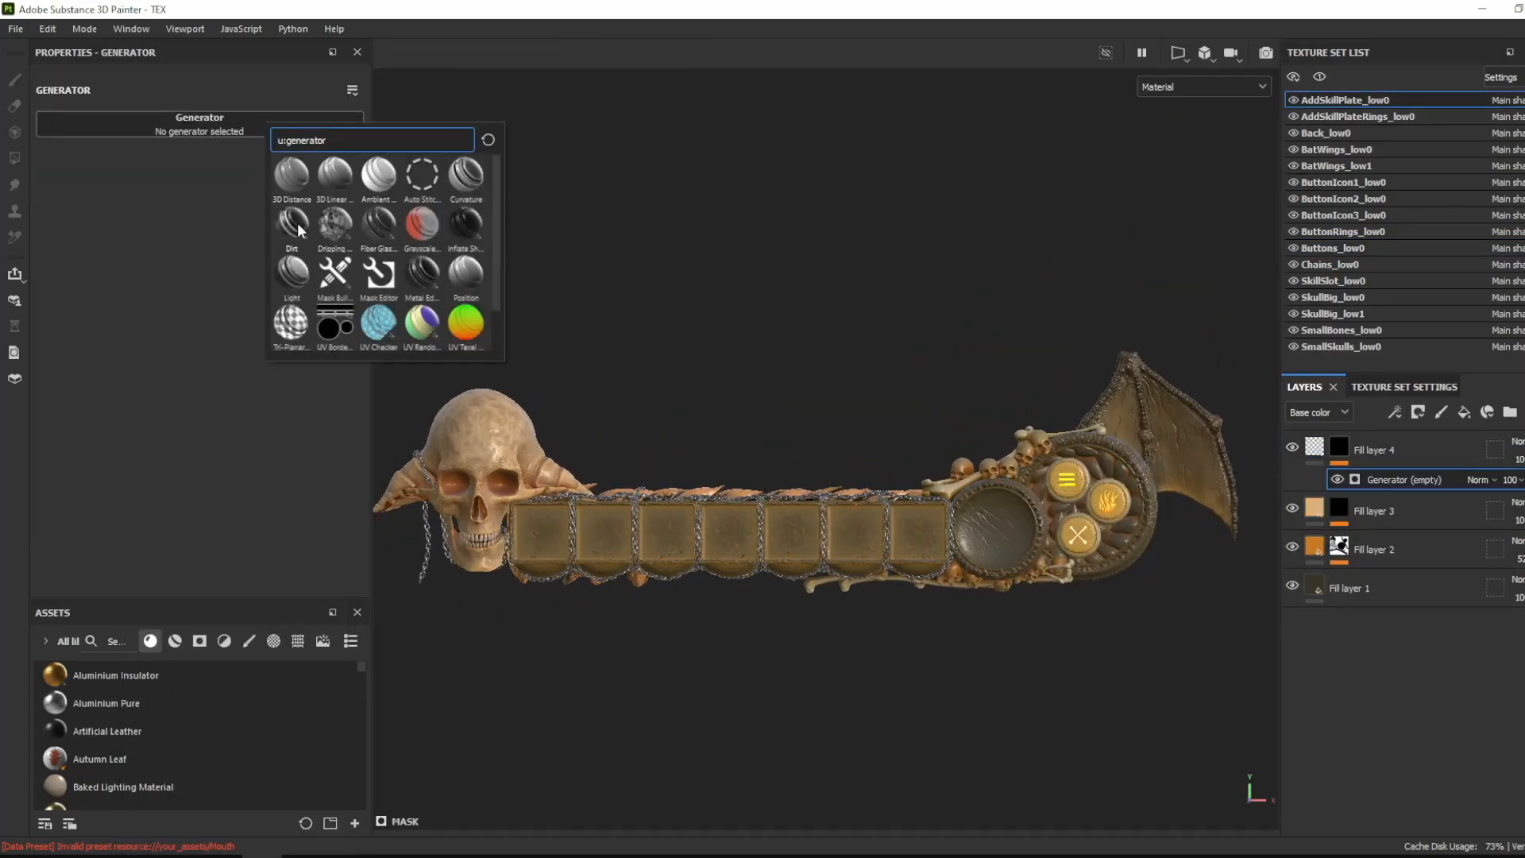
pyautogui.click(292, 270)
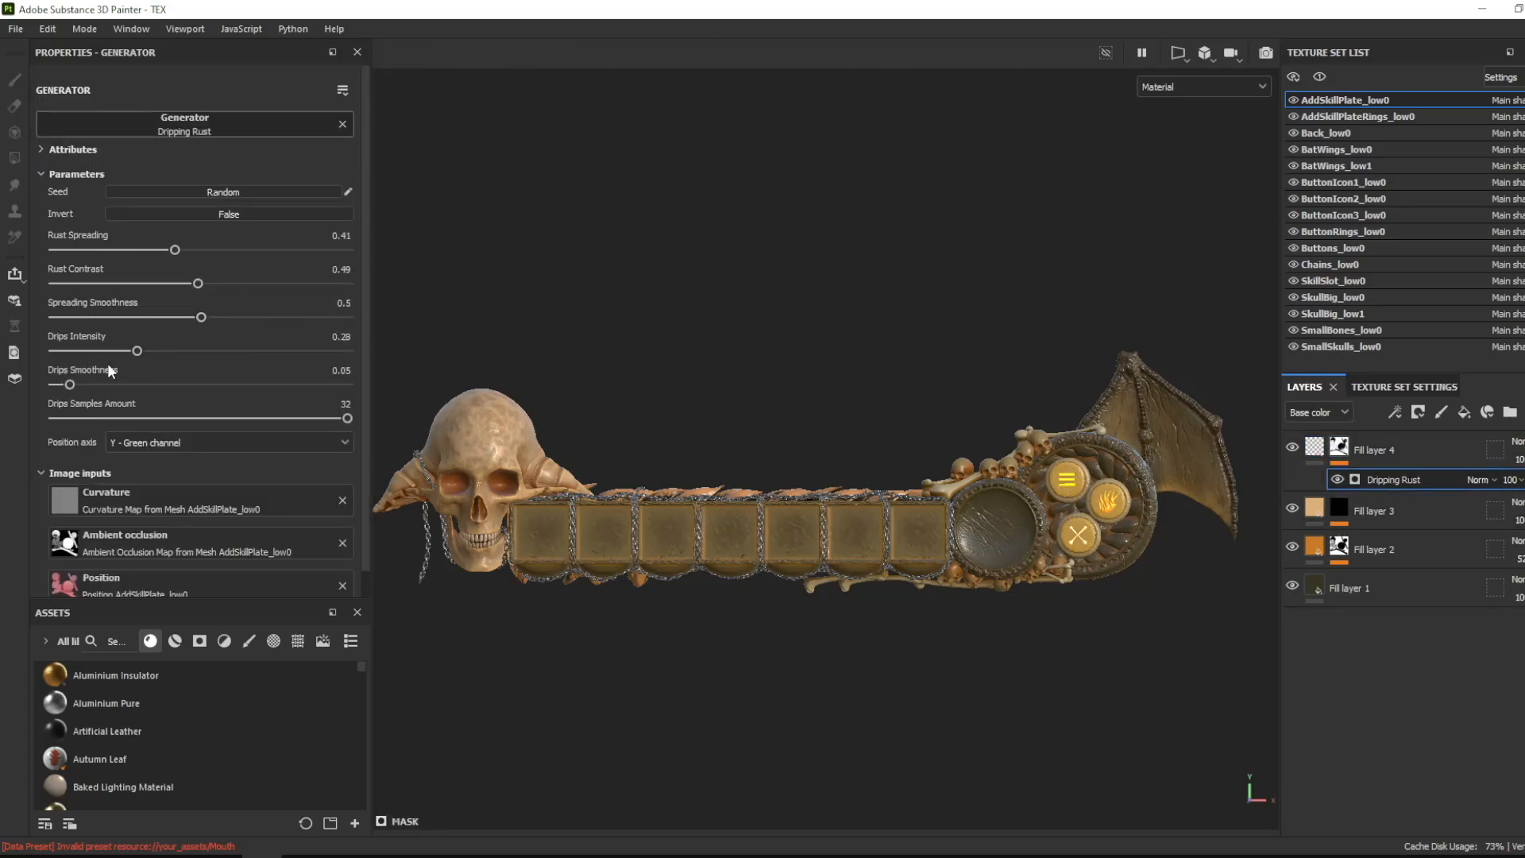
pyautogui.moveTo(70, 384); pyautogui.dragTo(136, 384)
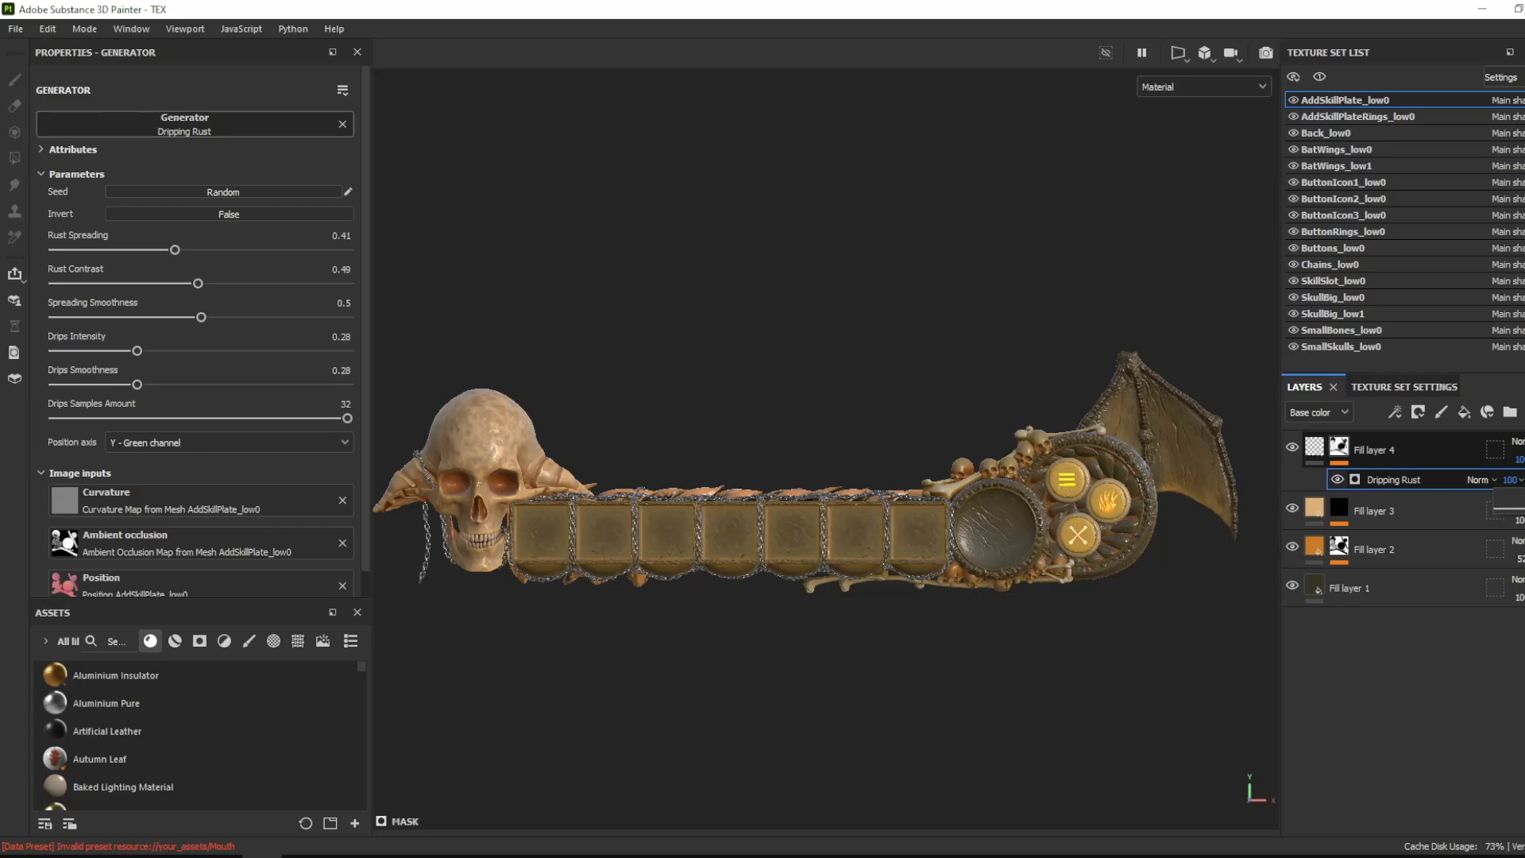
# - Set AddSkillPlateRings_low0's roughness to 0.7351 and add a roughness-only fill layer at 0.8274 to Back_low0
pyautogui.click(1311, 116)
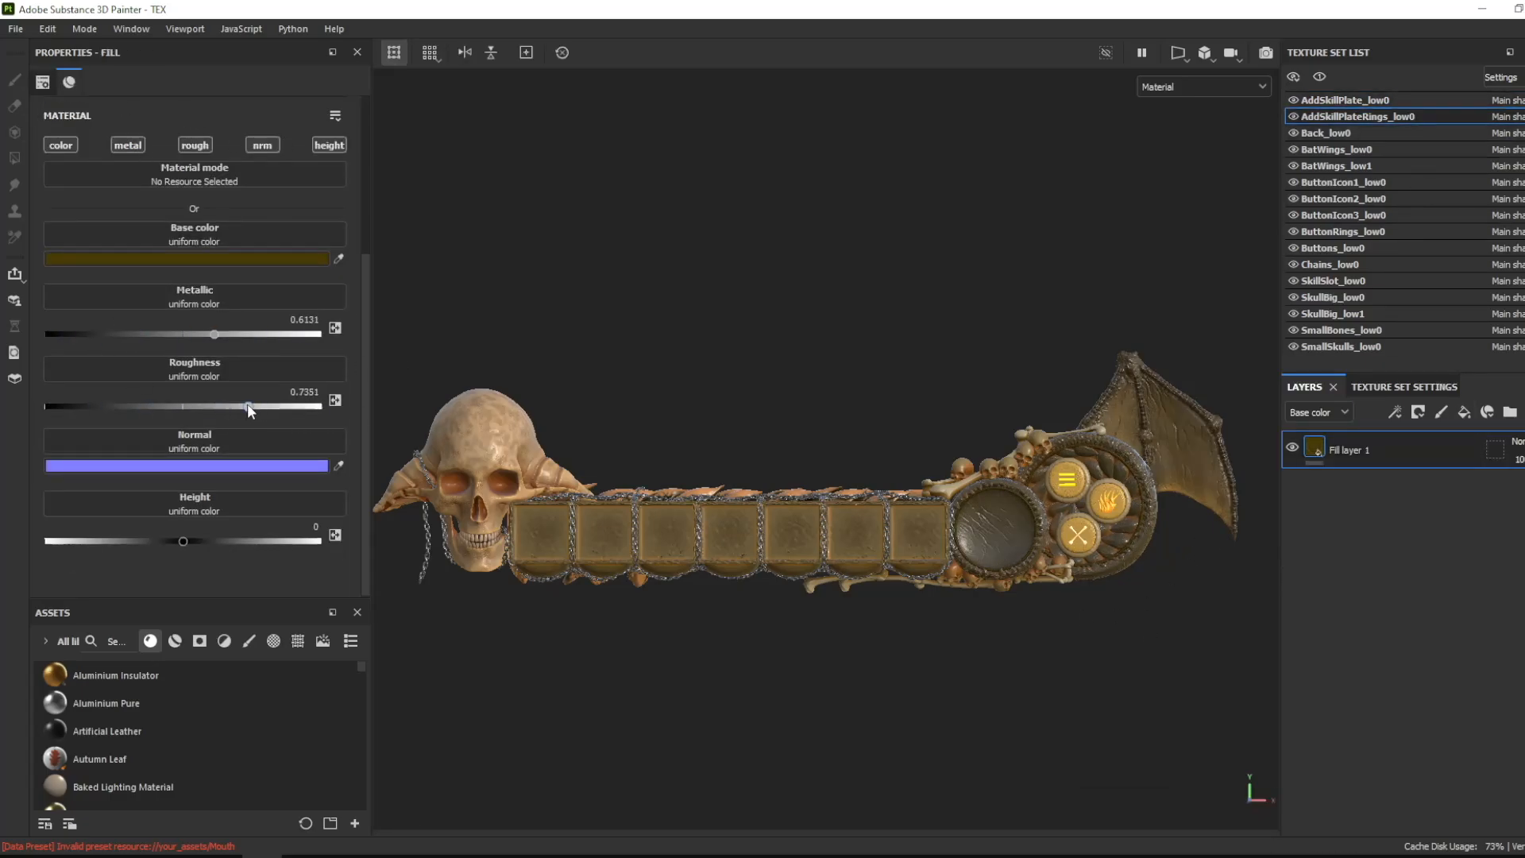
pyautogui.click(1325, 132)
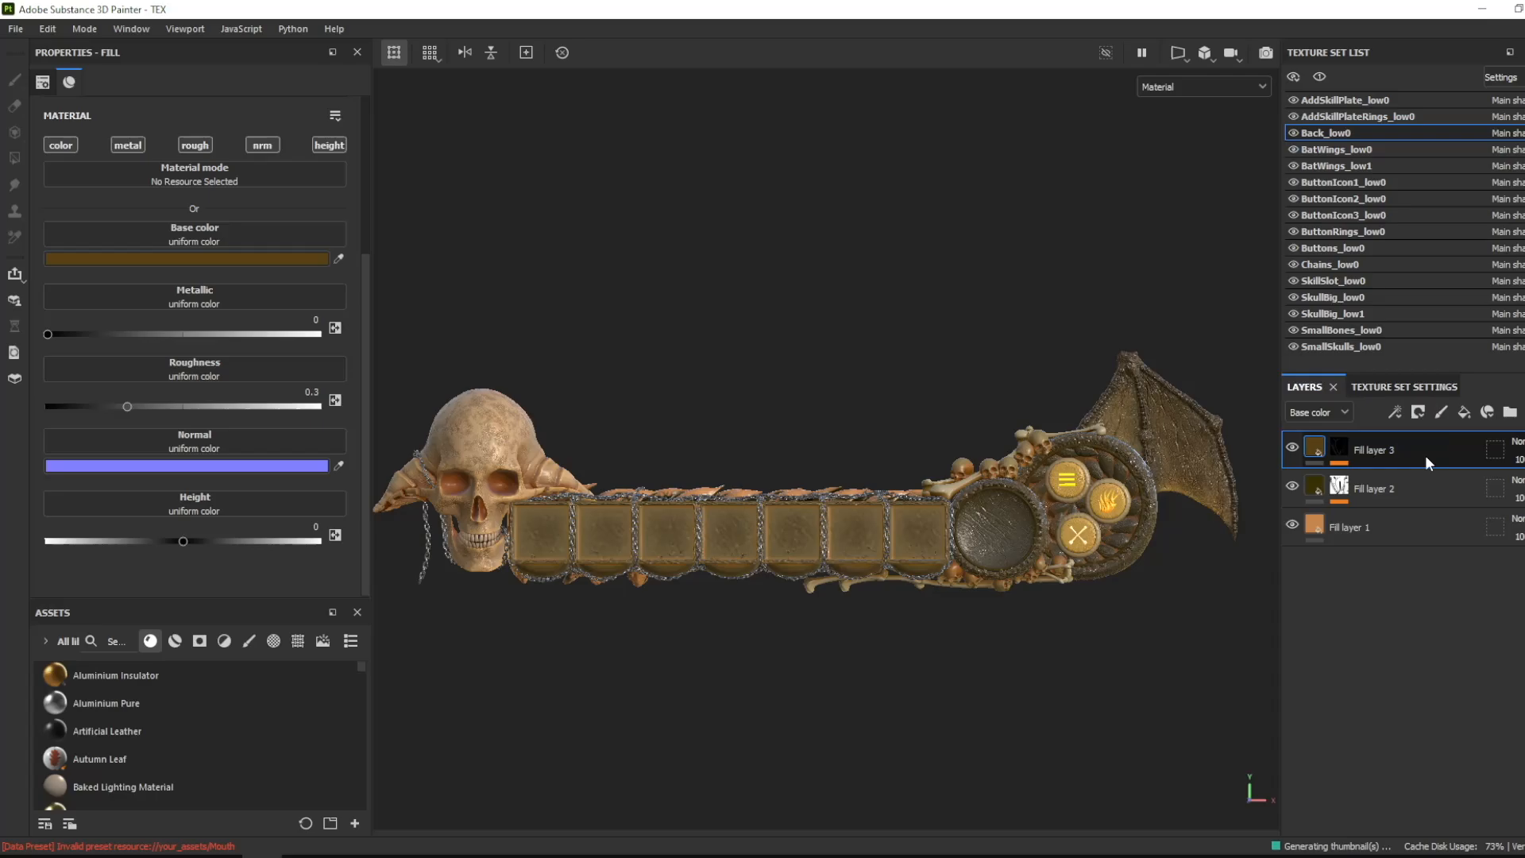
# - Mask BatWings_low0's roughness fill layer with a Mask Editor generator using Curvature Opacity 1 and curvature Soft 0.41
pyautogui.click(1408, 151)
pyautogui.click(1418, 413)
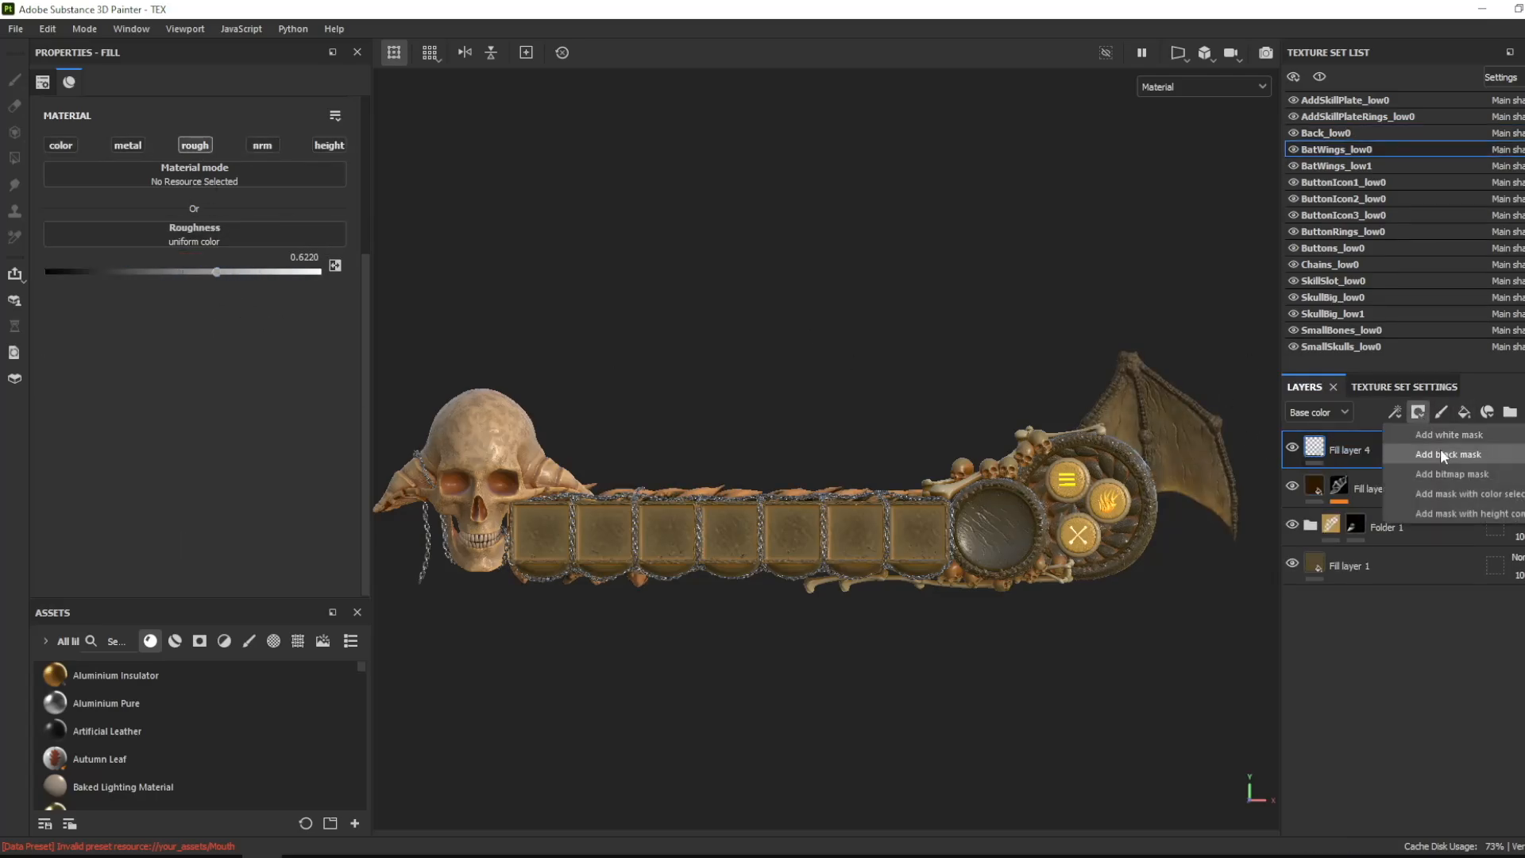
pyautogui.click(1443, 456)
pyautogui.click(1395, 413)
pyautogui.click(1427, 434)
pyautogui.click(238, 123)
pyautogui.click(361, 292)
pyautogui.moveTo(54, 315); pyautogui.dragTo(350, 314)
pyautogui.click(53, 278)
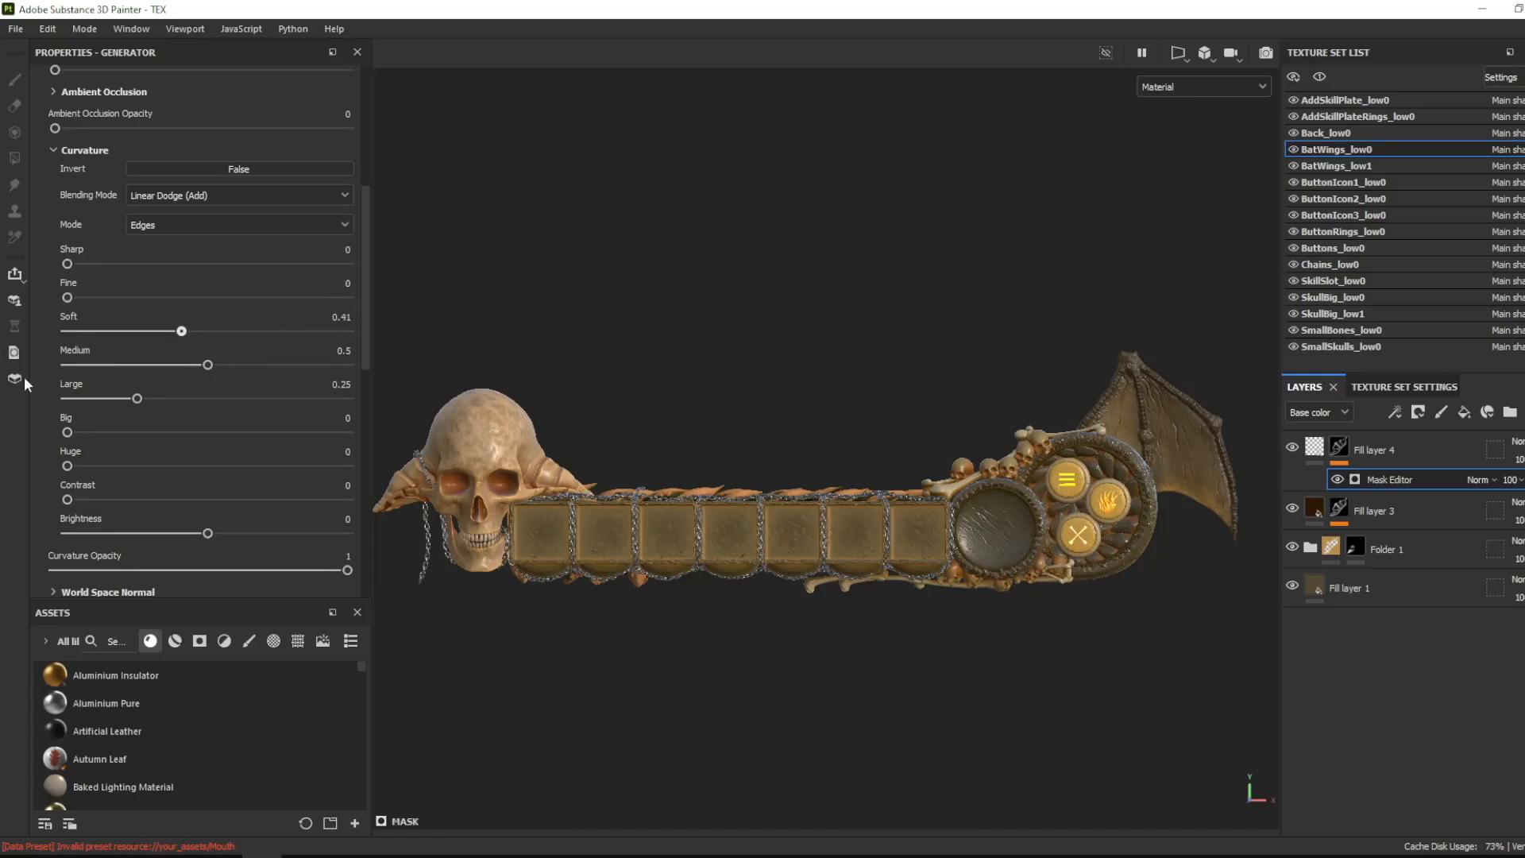
pyautogui.click(1296, 457)
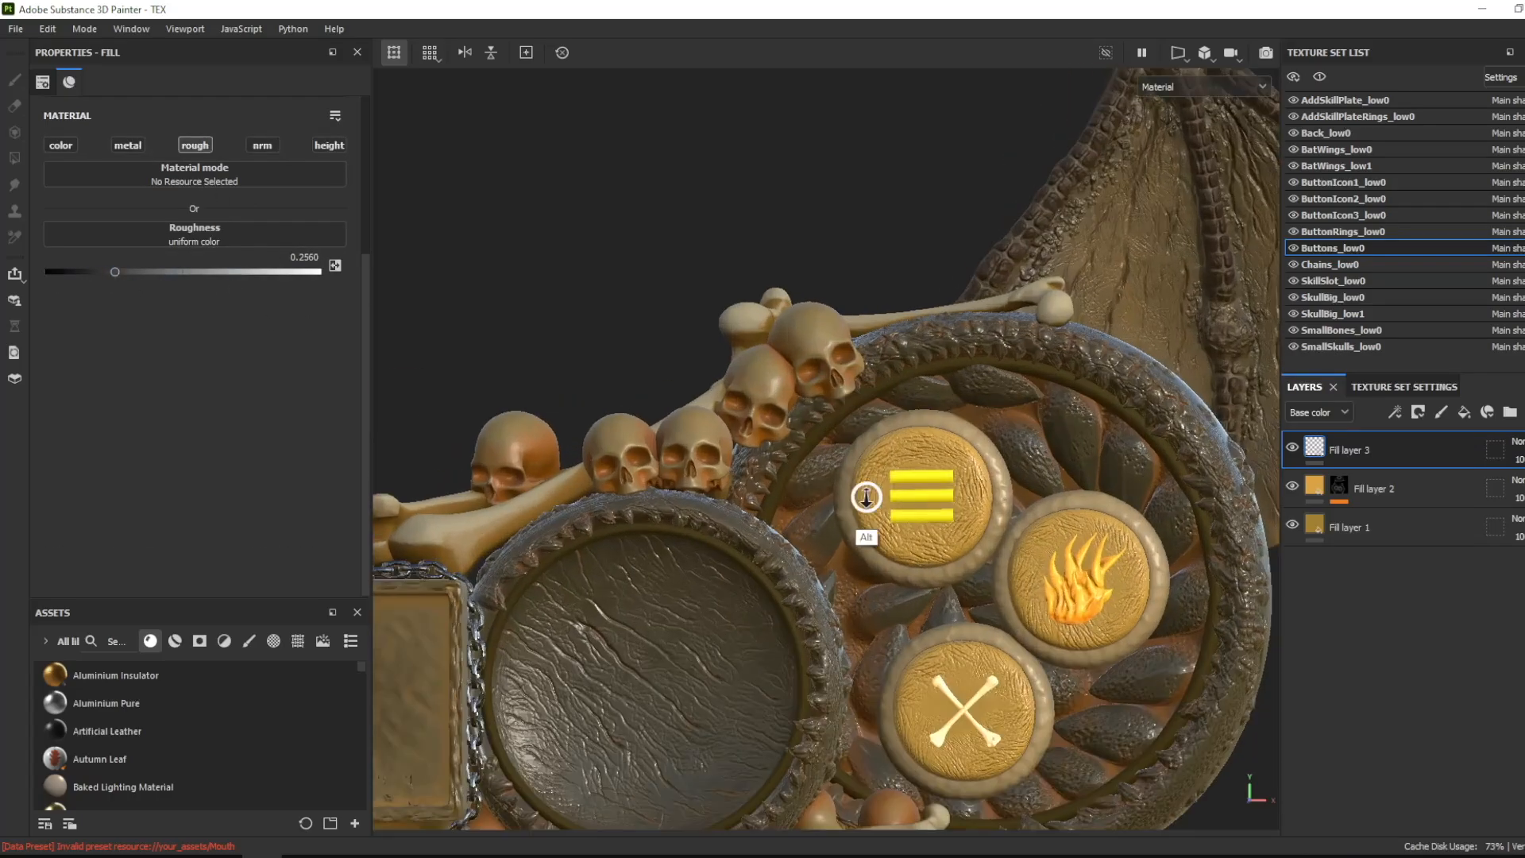
# - Search the assets for teeth and bone materials and apply Bone Stylized to SkullBig_low1
pyautogui.keyDown('alt'); pyautogui.moveTo(866, 498); pyautogui.dragTo(906, 469, button='right'); pyautogui.keyUp('alt')
pyautogui.keyDown('alt'); pyautogui.moveTo(906, 470); pyautogui.dragTo(861, 378); pyautogui.keyUp('alt')
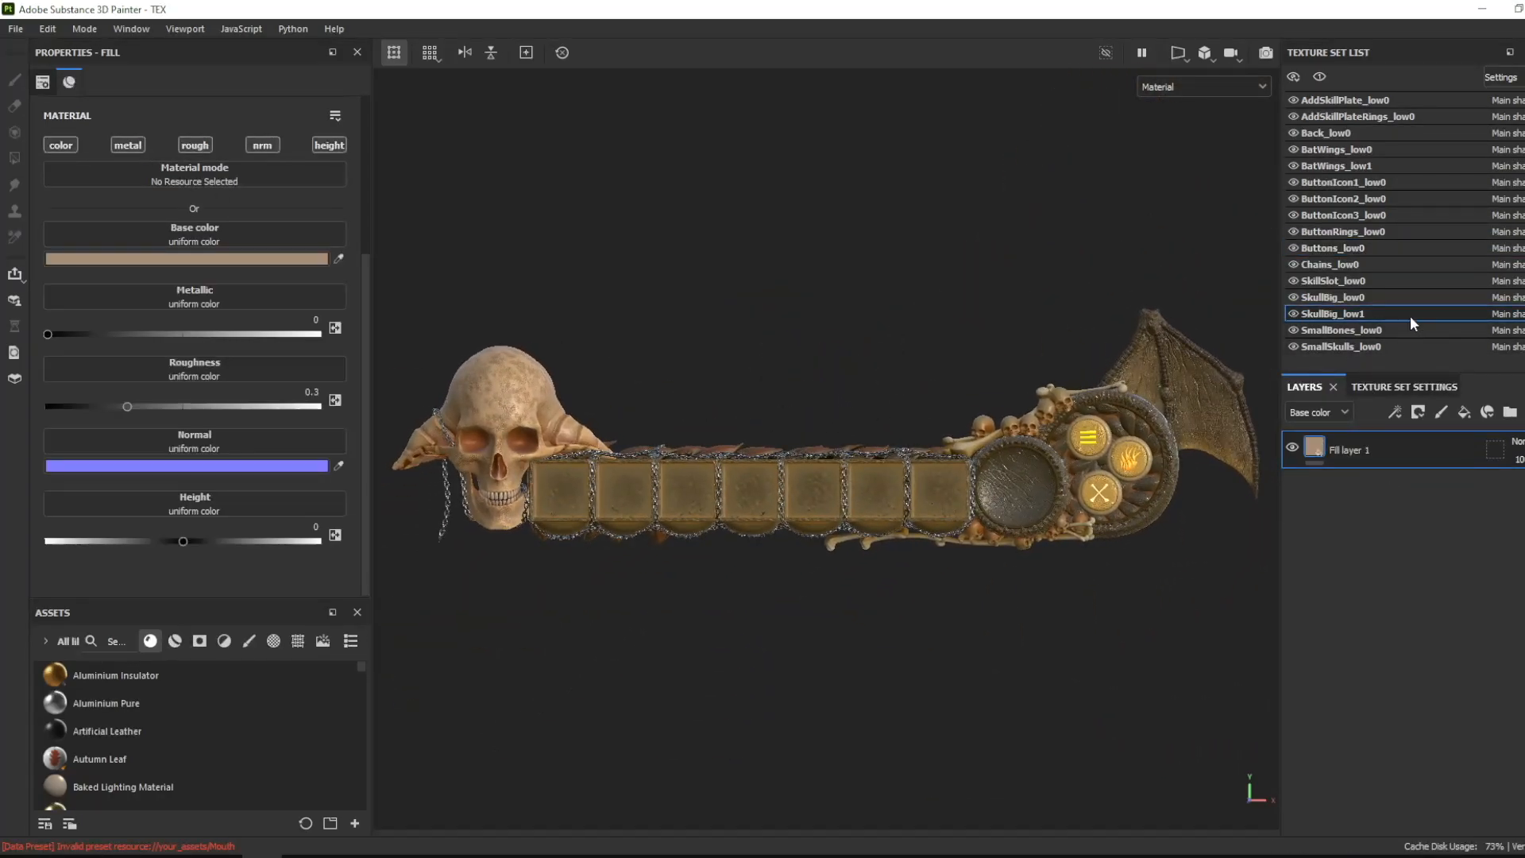
pyautogui.click(119, 641)
pyautogui.write('te')
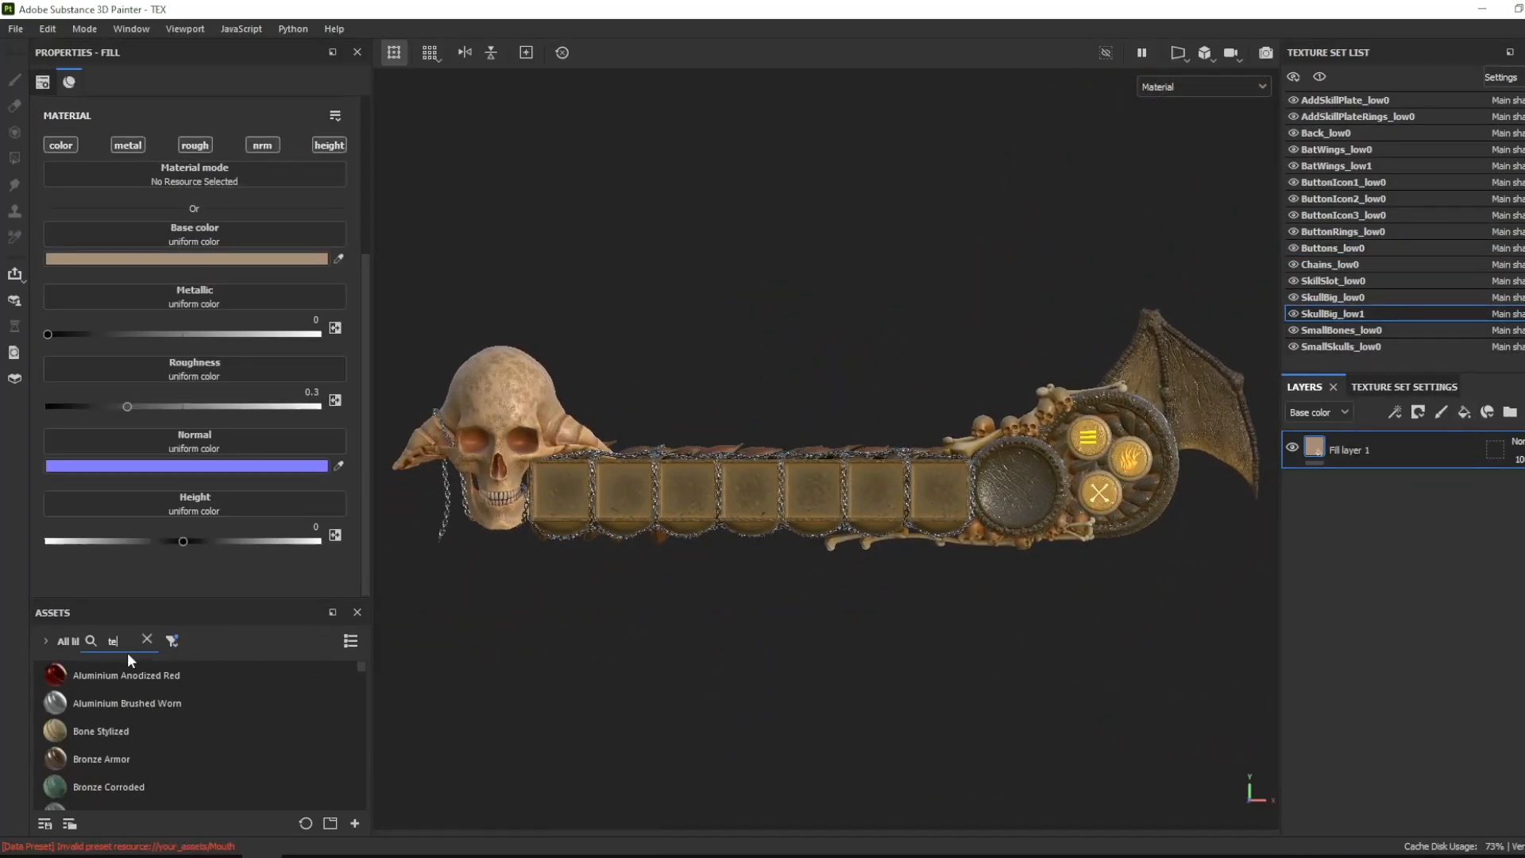
pyautogui.write('eth')
pyautogui.moveTo(104, 675); pyautogui.dragTo(1355, 518)
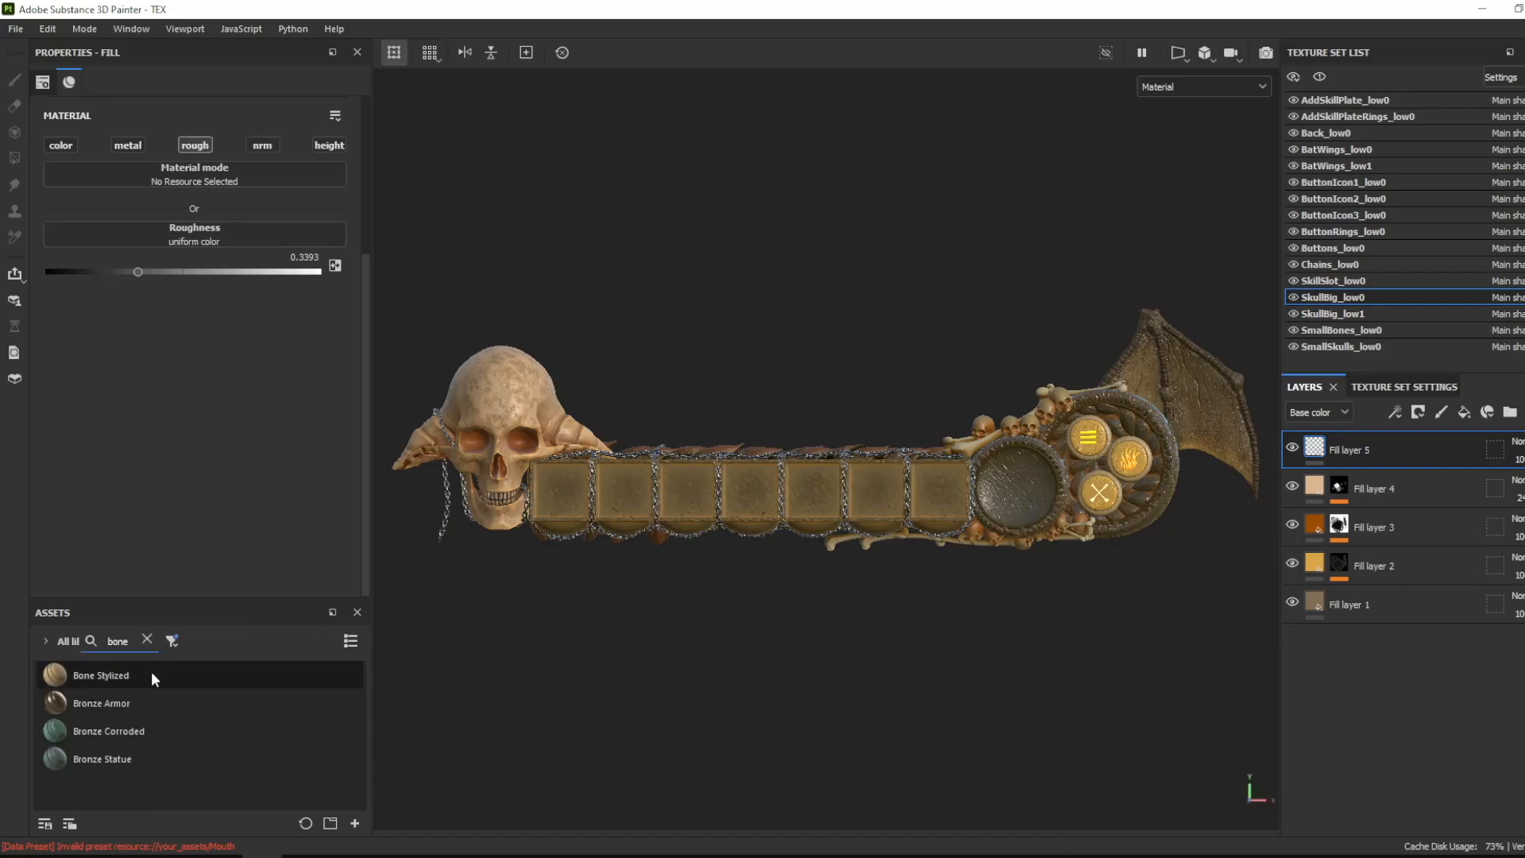
# - Add a fill layer to SkullBig_low0 beneath its roughness layer, with a black mask driven by a Dripping Rust generator
pyautogui.click(1418, 412)
pyautogui.click(1431, 455)
pyautogui.click(249, 127)
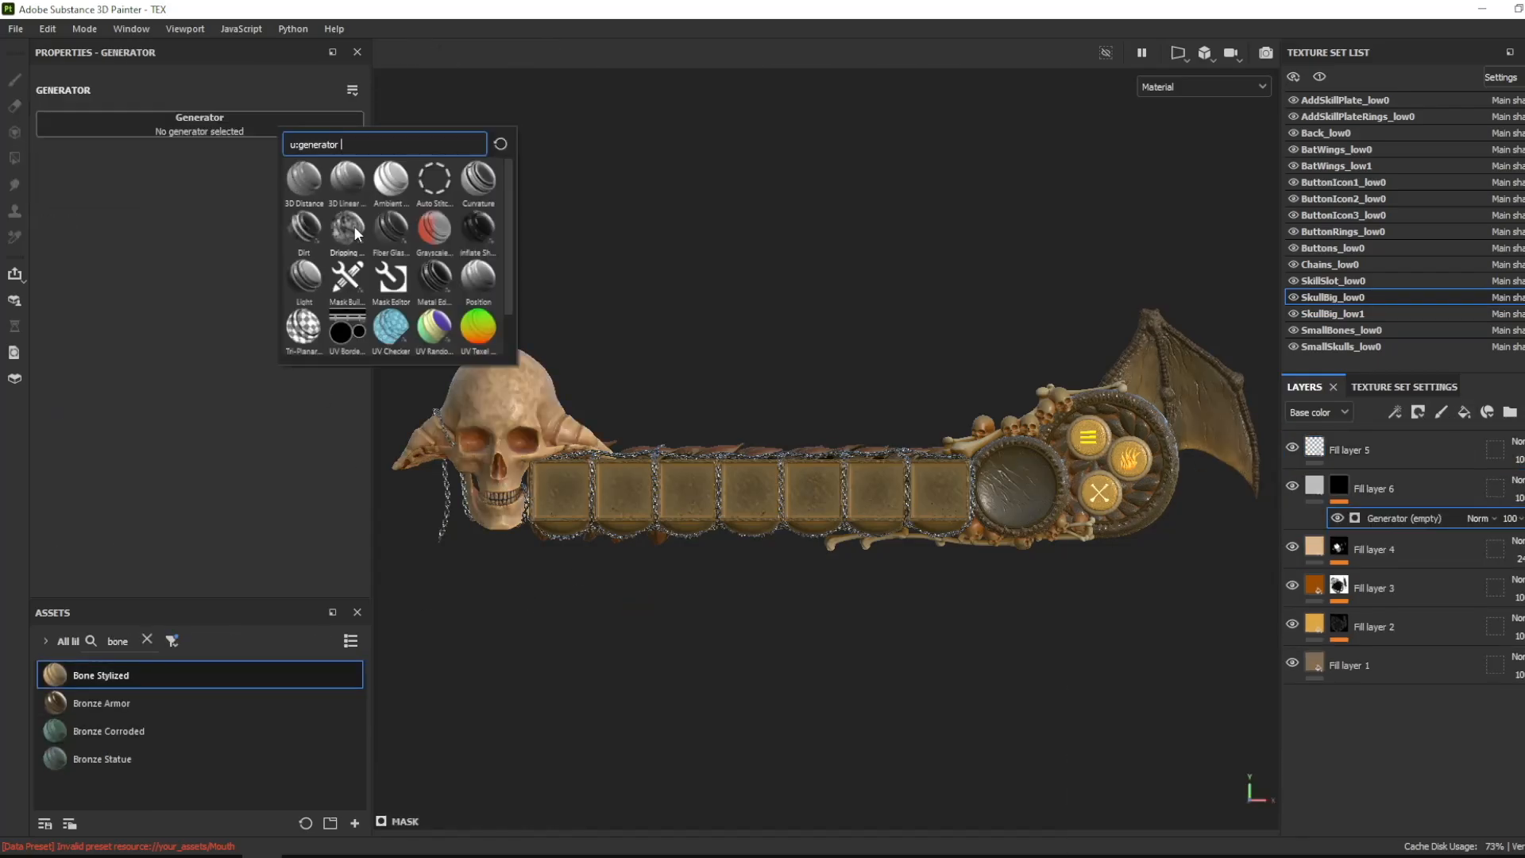
# - Limit SkullBig_low0's Dripping Rust fill layer to color and roughness, with black base color, roughness 1 and reduced layer opacity
pyautogui.click(1315, 486)
pyautogui.click(128, 145)
pyautogui.click(263, 146)
pyautogui.click(329, 146)
pyautogui.moveTo(128, 334); pyautogui.dragTo(319, 334)
pyautogui.click(248, 260)
pyautogui.click(357, 434)
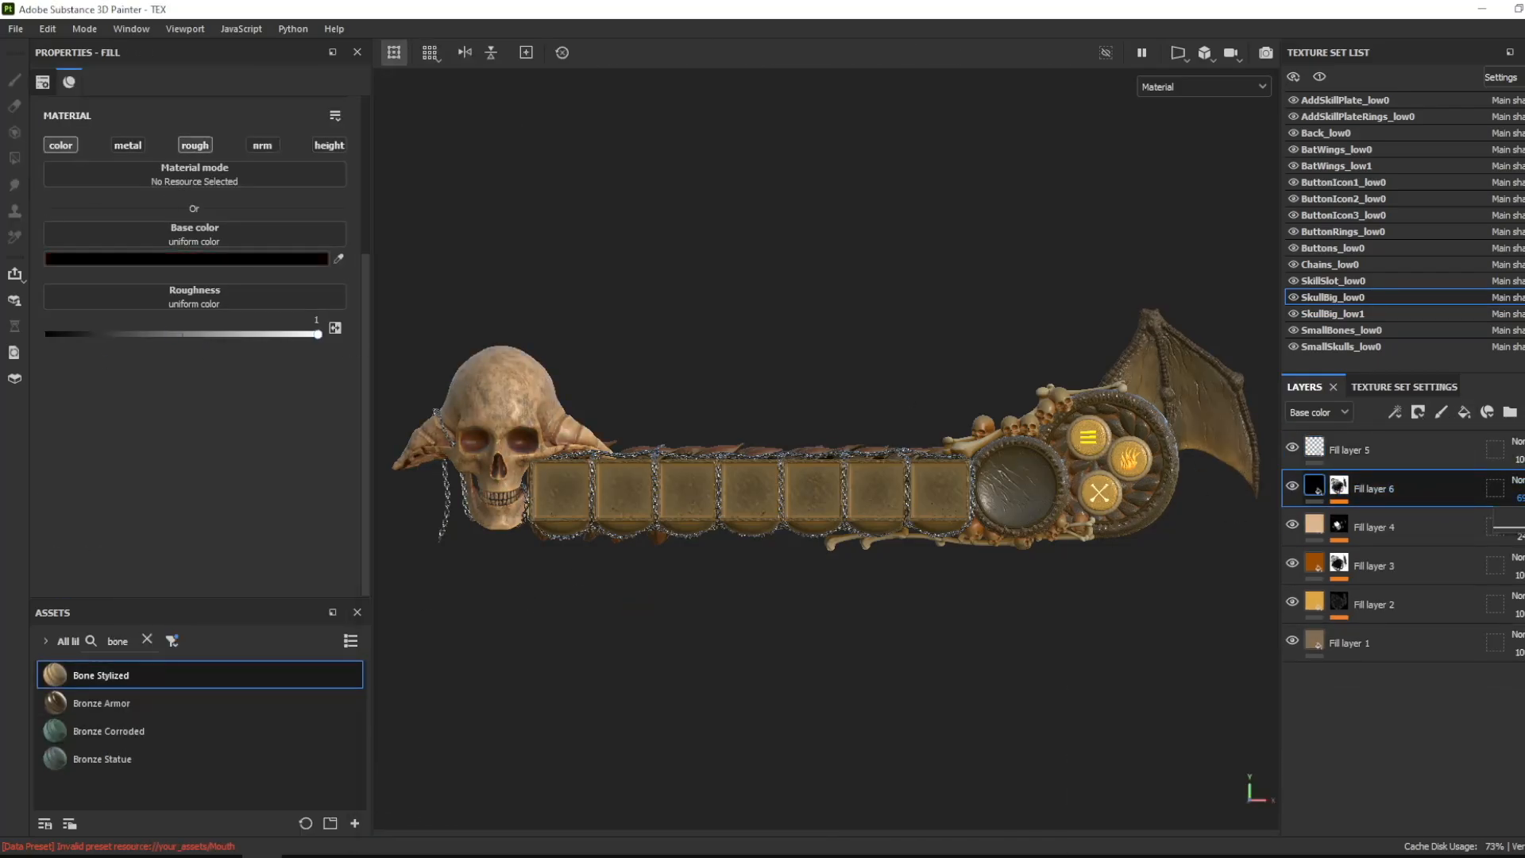
pyautogui.moveTo(1524, 527); pyautogui.dragTo(1523, 528)
# - Hide Back_low0's Fill layer 3 and give Fill layer 1 a dark brown base color with roughness 0.1190
pyautogui.click(1326, 133)
pyautogui.click(1367, 567)
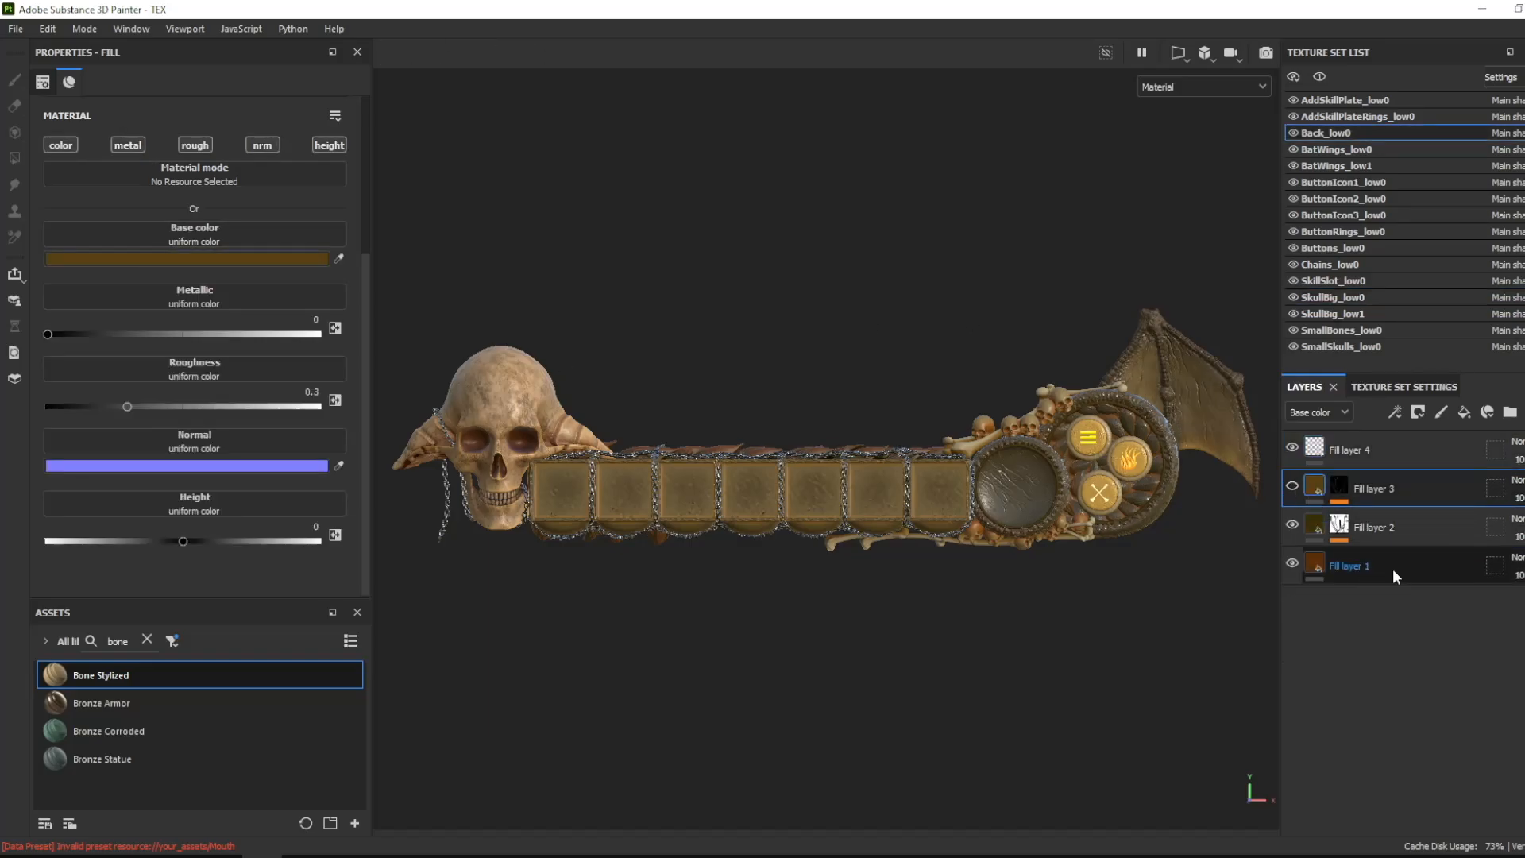
pyautogui.click(186, 258)
pyautogui.click(308, 599)
pyautogui.moveTo(308, 601); pyautogui.dragTo(184, 590)
pyautogui.click(434, 365)
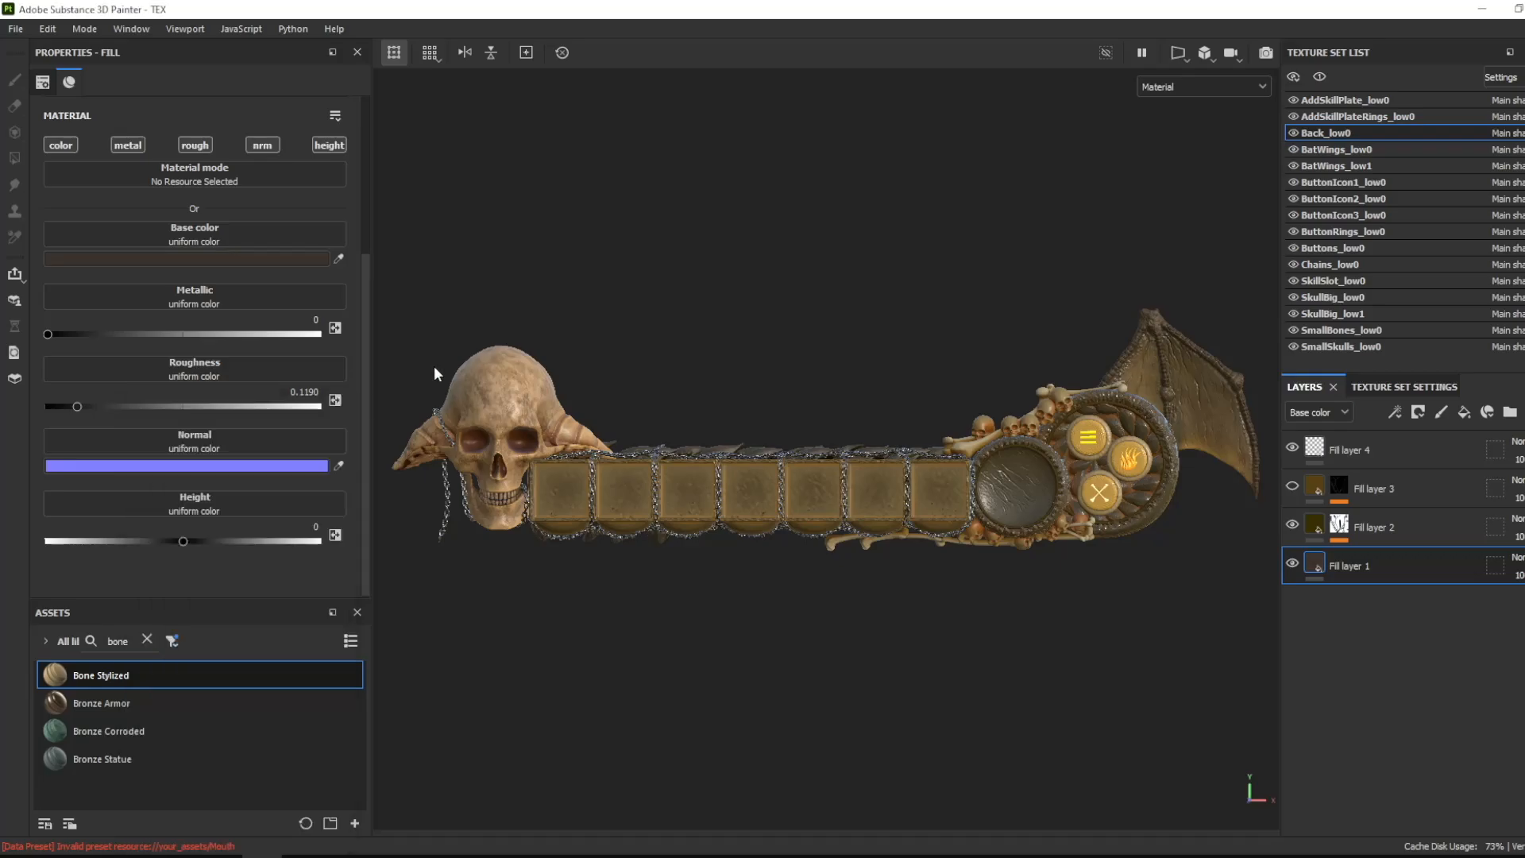
# - Set the Thickness Contrast to 0.47 in the Mask Editor of the fill layer inside BatWings_low0's Folder 1
pyautogui.click(1387, 150)
pyautogui.click(1329, 526)
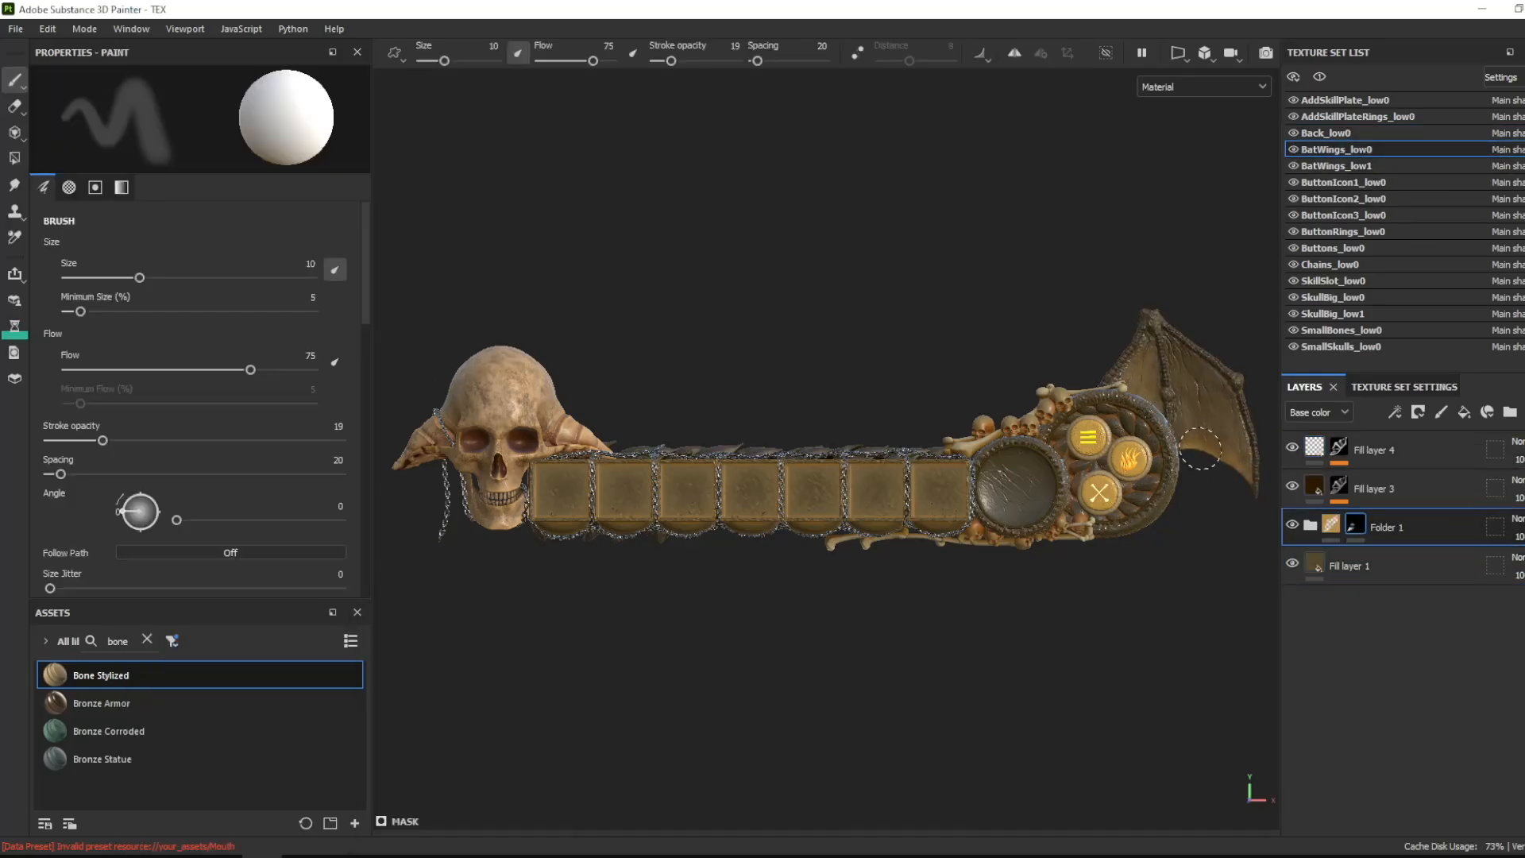
pyautogui.click(1311, 526)
pyautogui.click(1390, 568)
pyautogui.click(1399, 600)
pyautogui.scroll(-5, 180, 544)
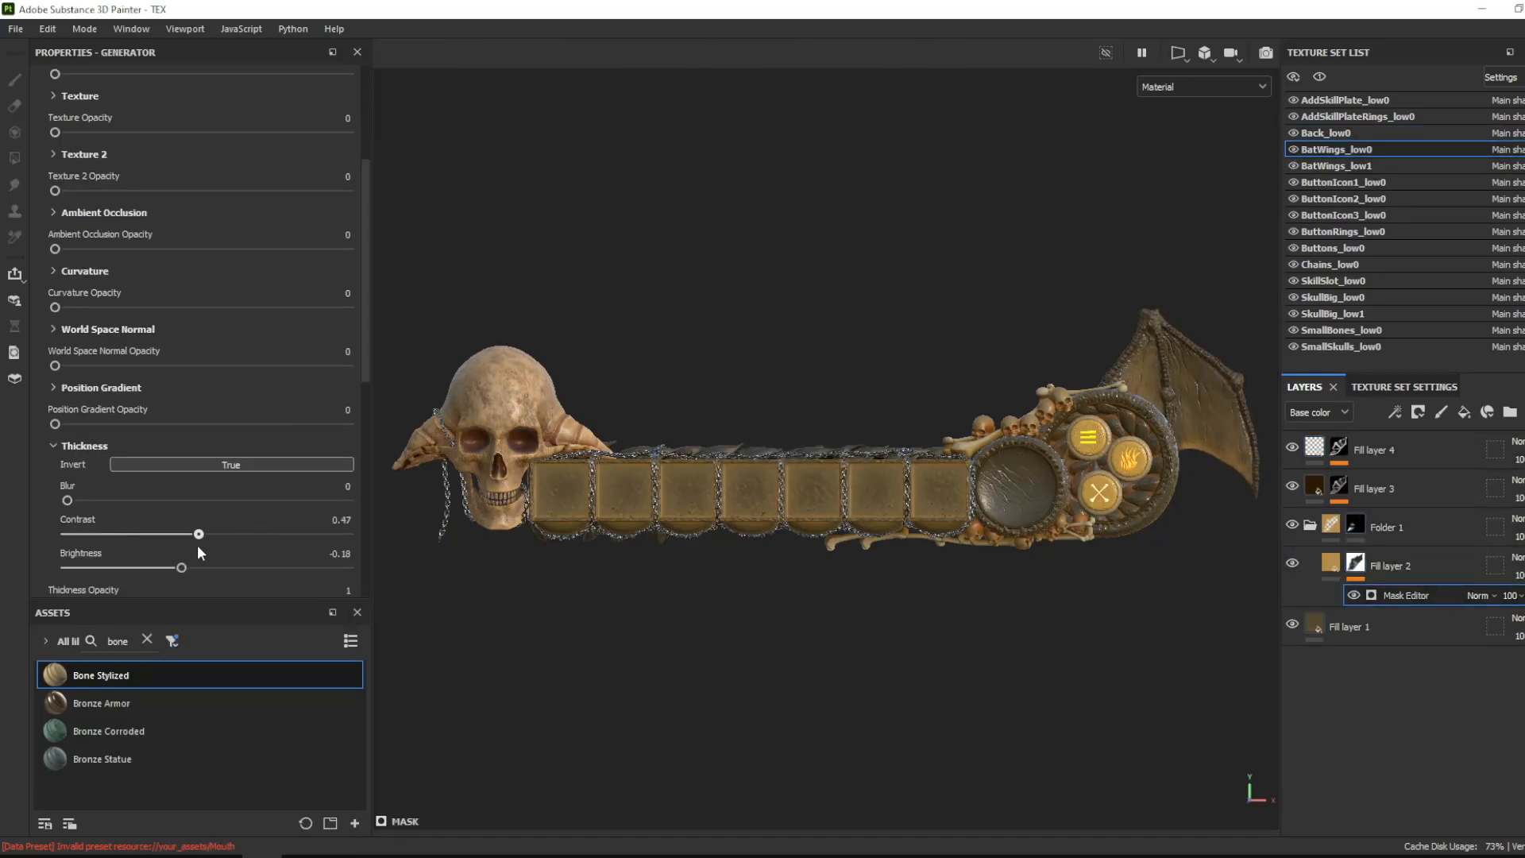
pyautogui.click(1311, 526)
pyautogui.click(1378, 490)
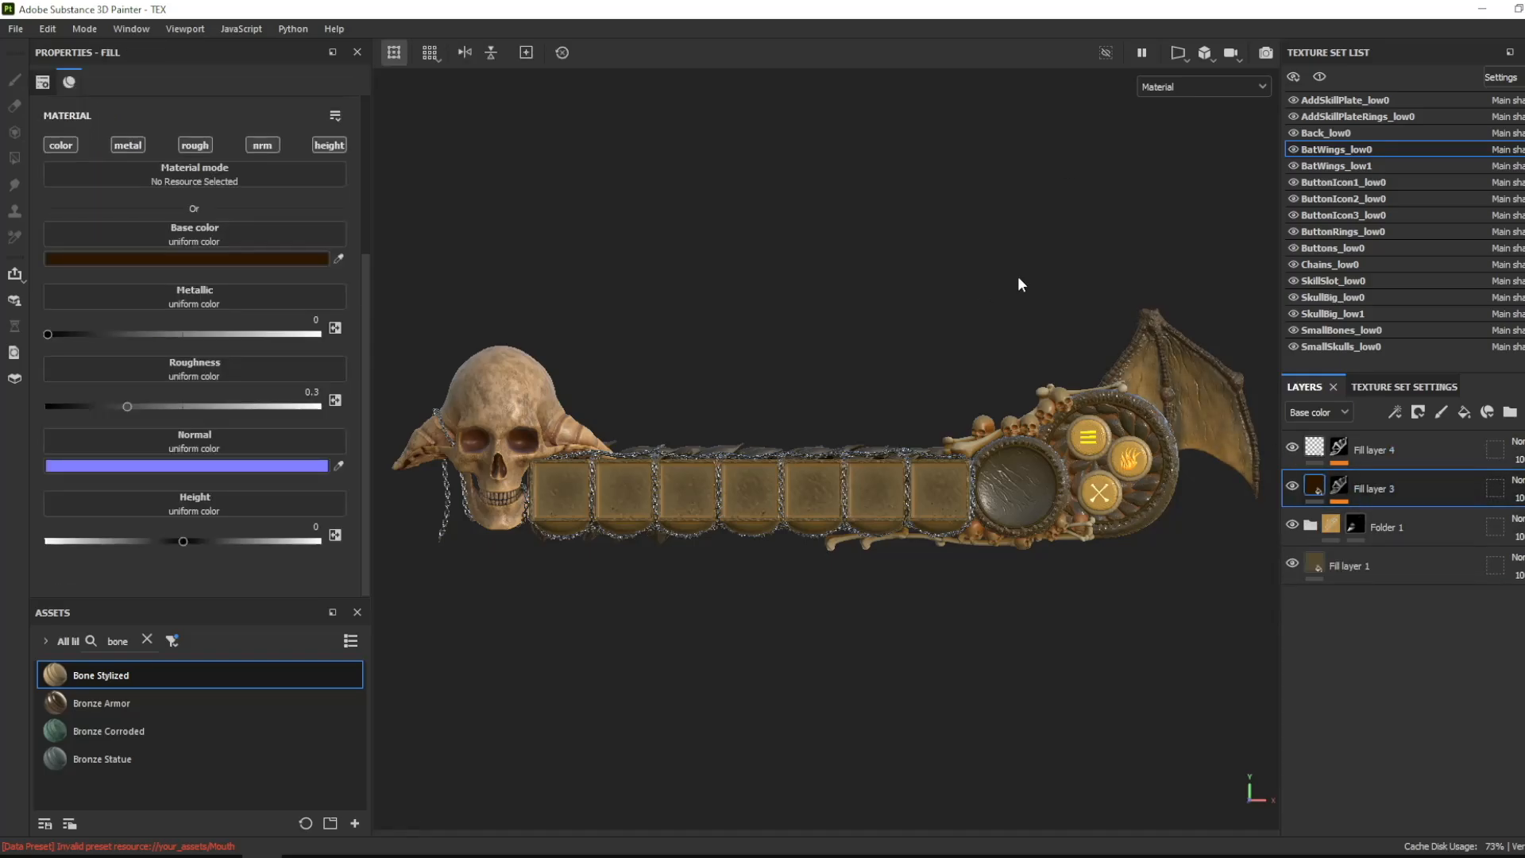
# - Add a near-black fill layer with a generator mask to SmallBones_low0, beneath its roughness layer
pyautogui.click(1342, 330)
pyautogui.click(1372, 489)
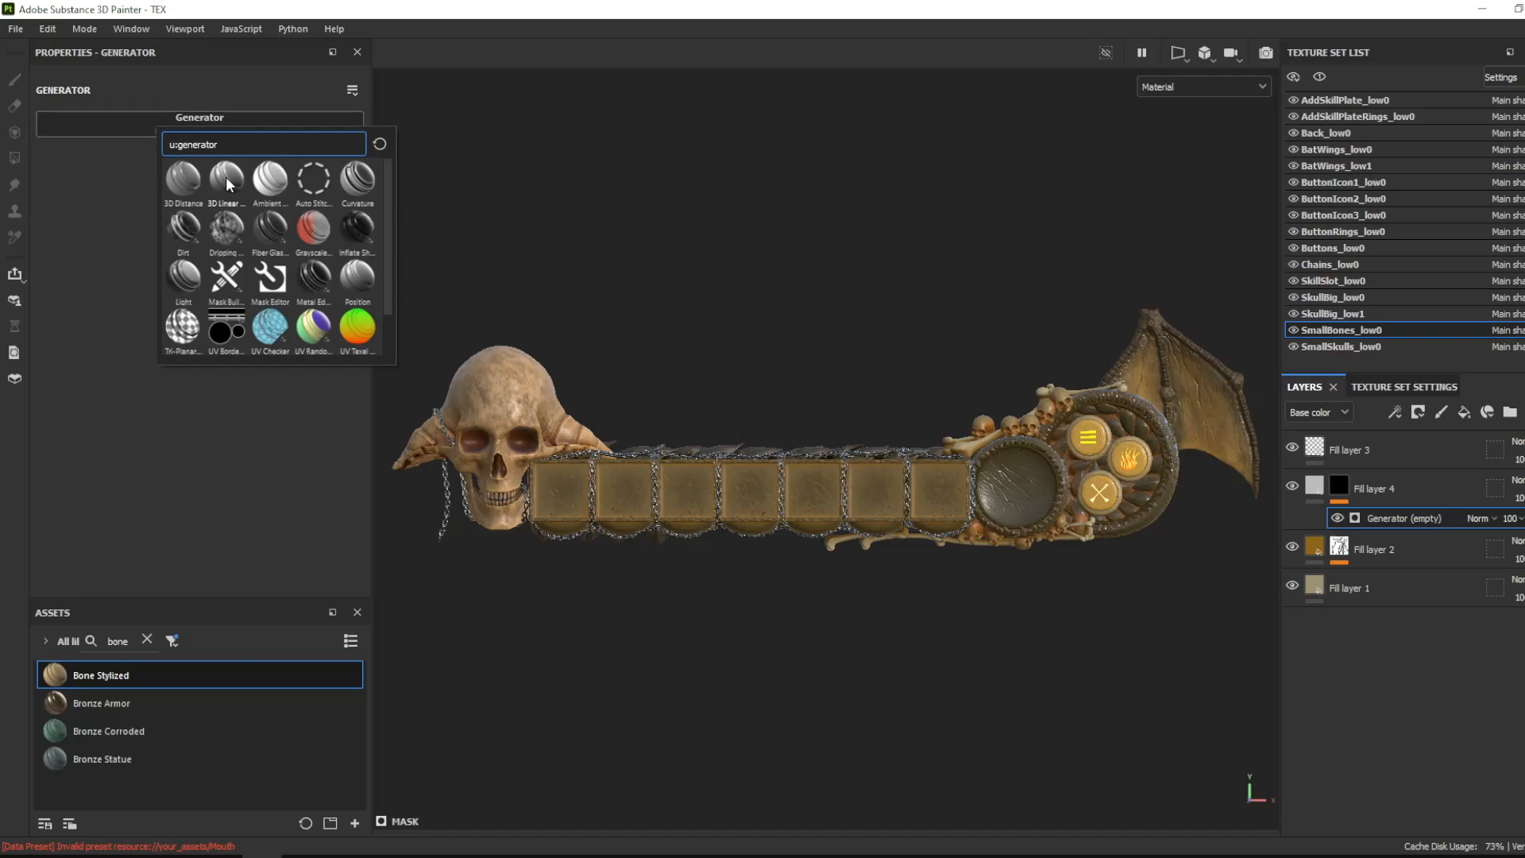
pyautogui.click(225, 177)
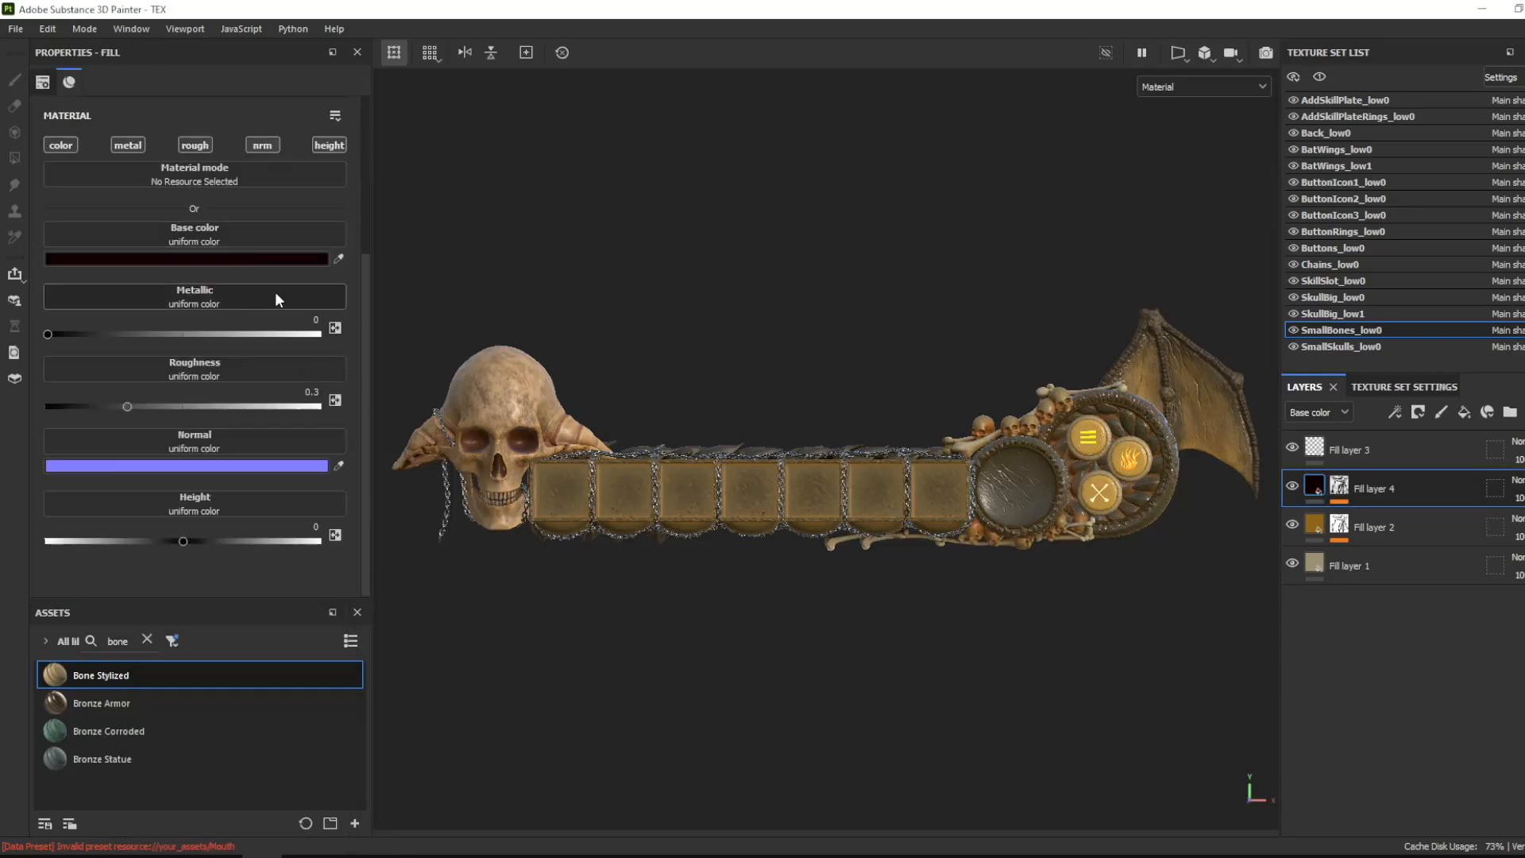
# - Add a generator-masked fill layer to SmallSkulls_low0 with only color and roughness, near-black base color 060000 and roughness 1
pyautogui.click(1342, 347)
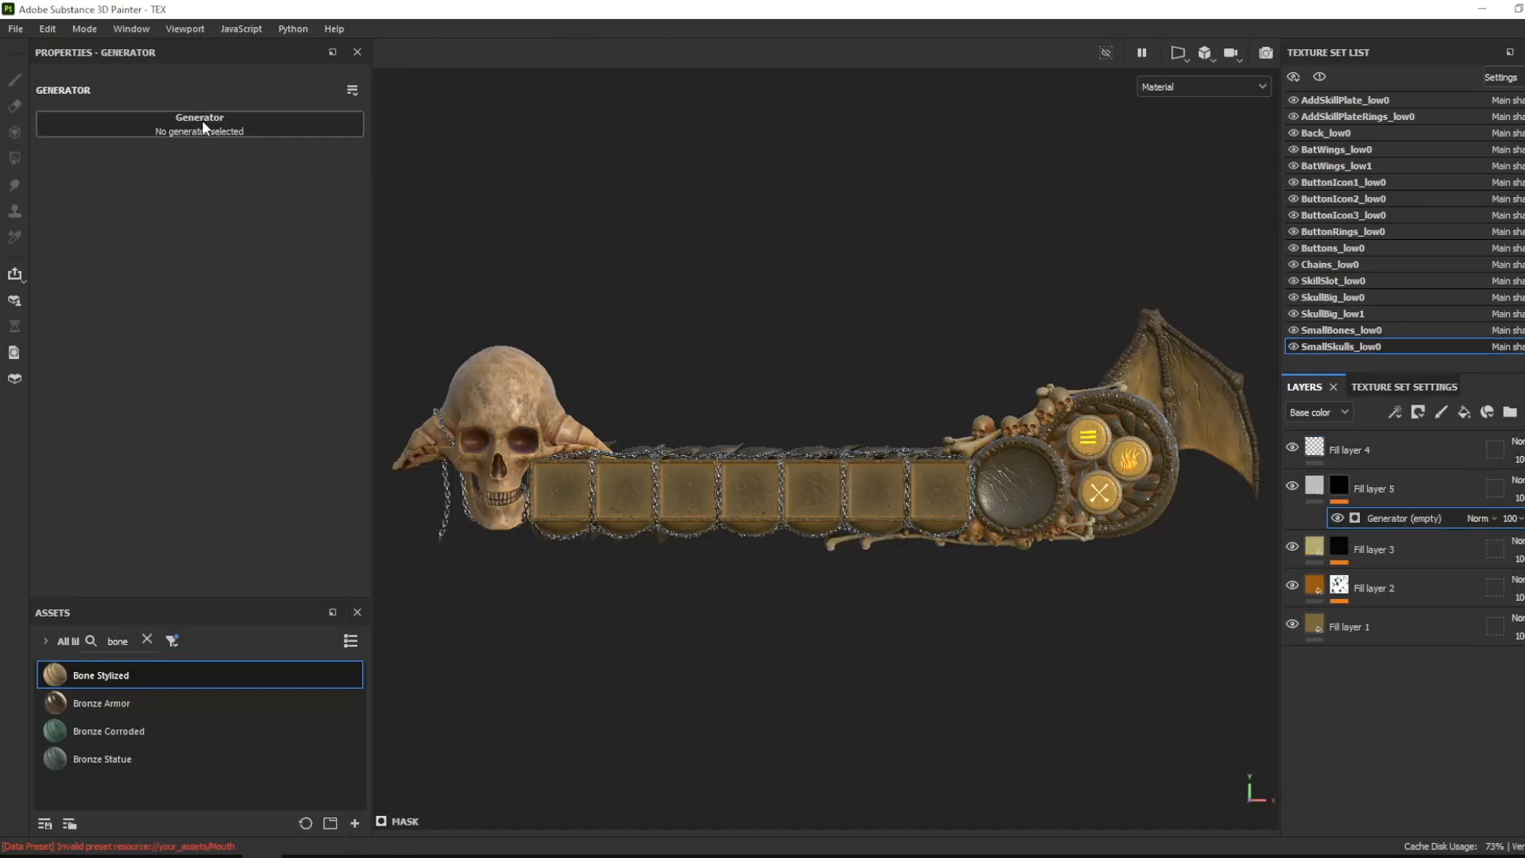
pyautogui.click(1305, 489)
pyautogui.scroll(-5, 208, 350)
pyautogui.moveTo(207, 335); pyautogui.dragTo(321, 334)
pyautogui.click(262, 259)
pyautogui.moveTo(278, 556); pyautogui.dragTo(303, 612)
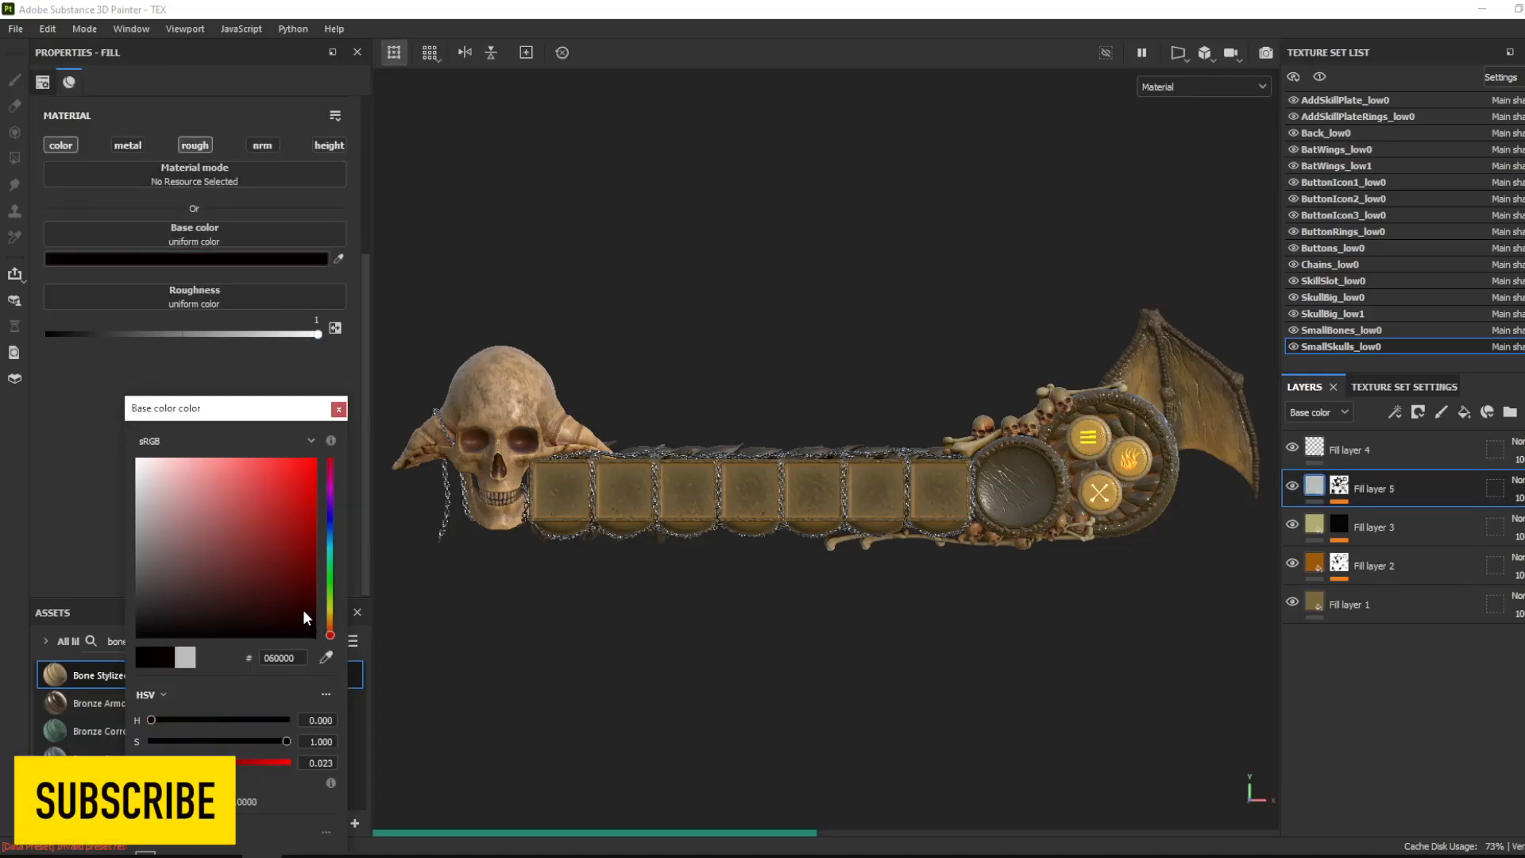
pyautogui.click(344, 408)
# - Add a generator-masked fill layer to ButtonRings_low0 with a dark red base color and adjust the layer's opacity
pyautogui.click(1343, 232)
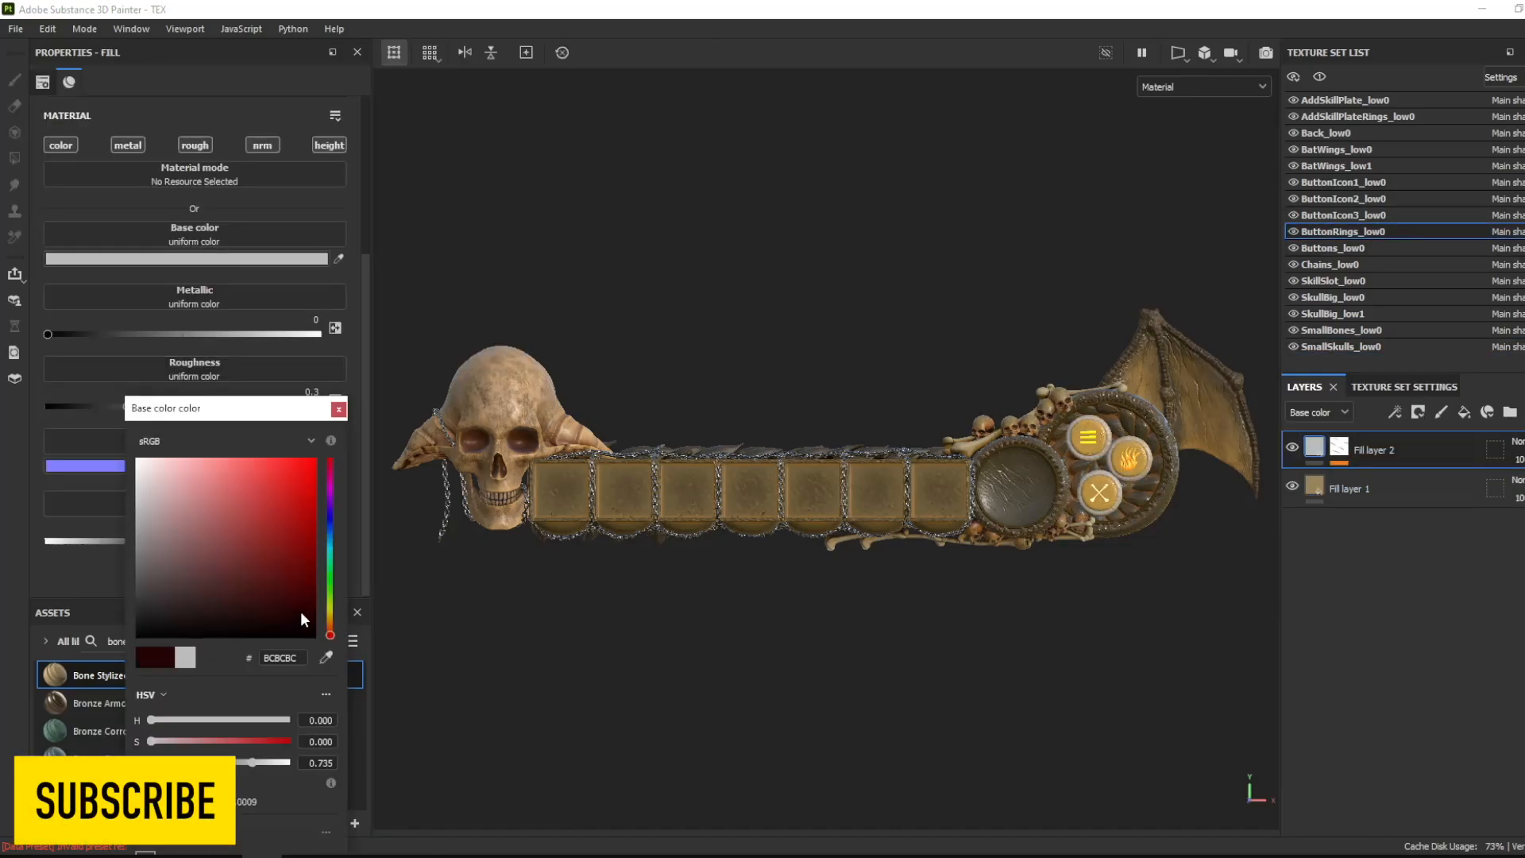
pyautogui.moveTo(301, 618); pyautogui.dragTo(290, 580)
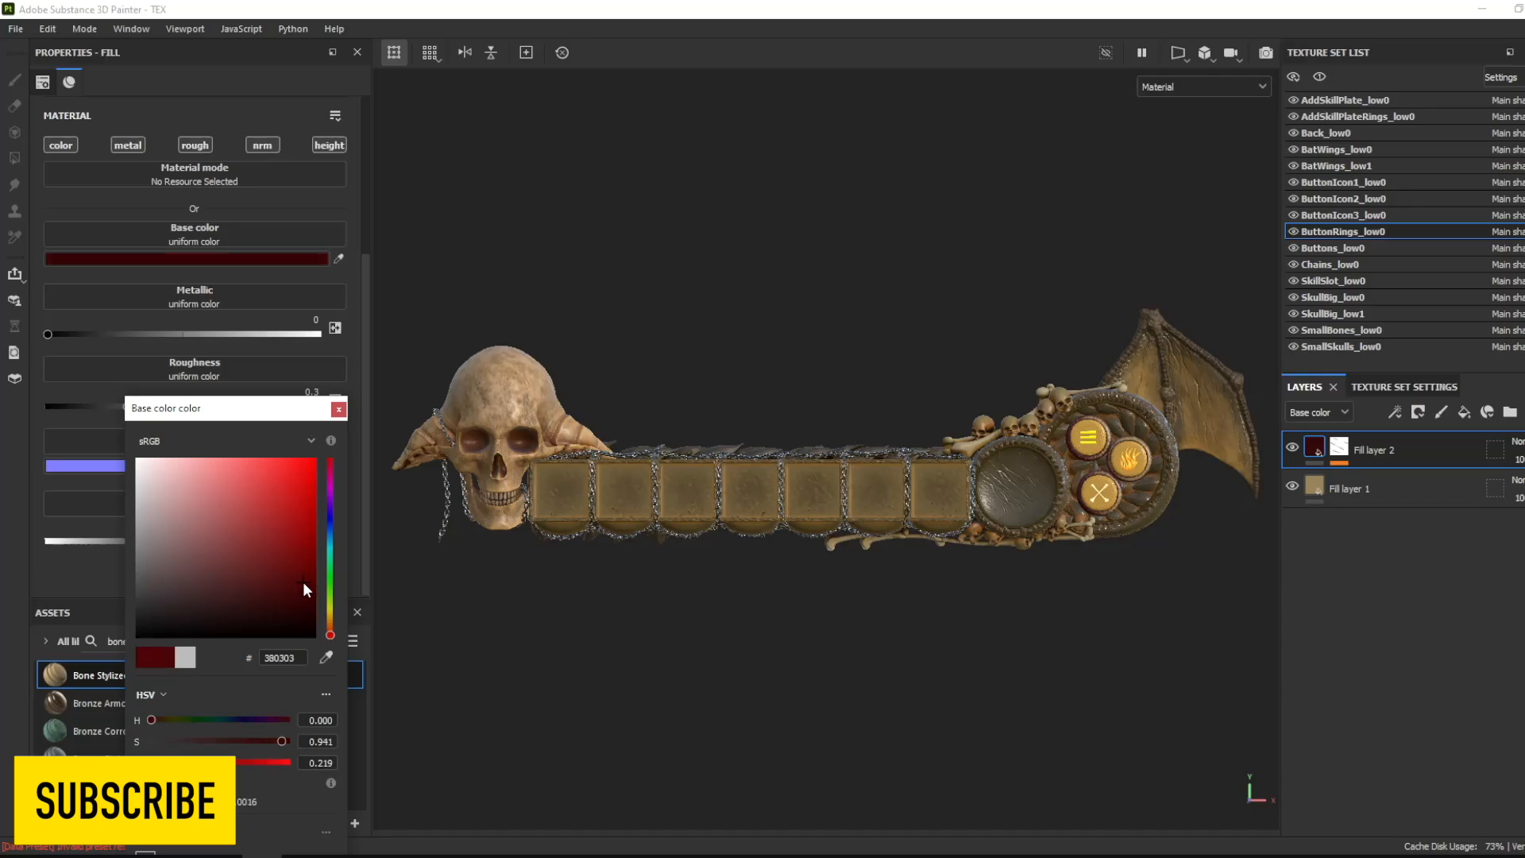
pyautogui.click(339, 409)
pyautogui.click(1520, 460)
pyautogui.click(1524, 489)
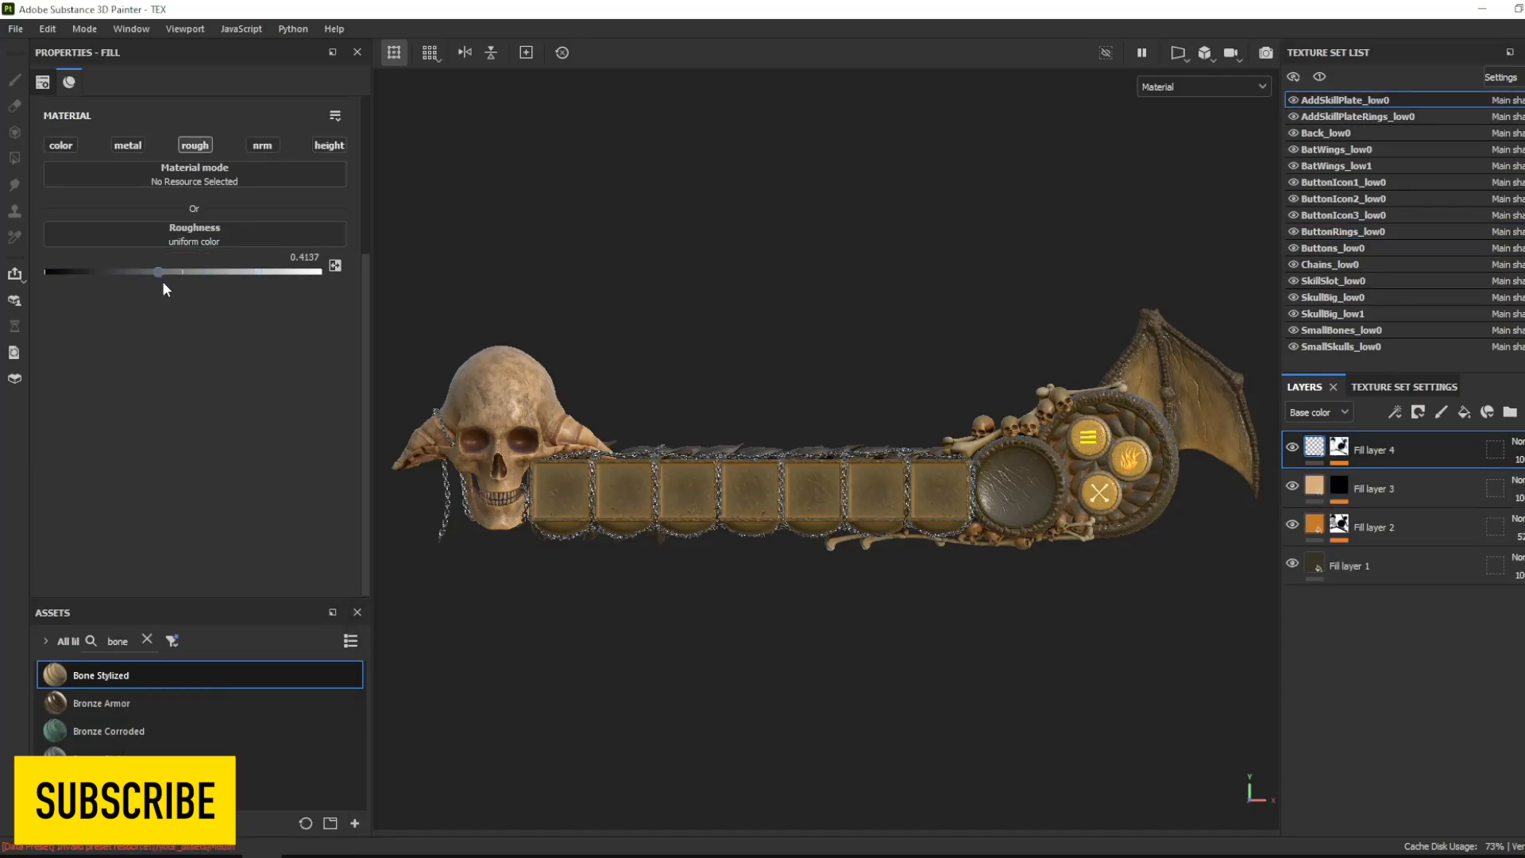
# - Lower AddSkillPlate_low0's roughness layer value and paint a white mask on its folder with brush flow and stroke opacity at 100
pyautogui.moveTo(159, 272); pyautogui.dragTo(151, 272)
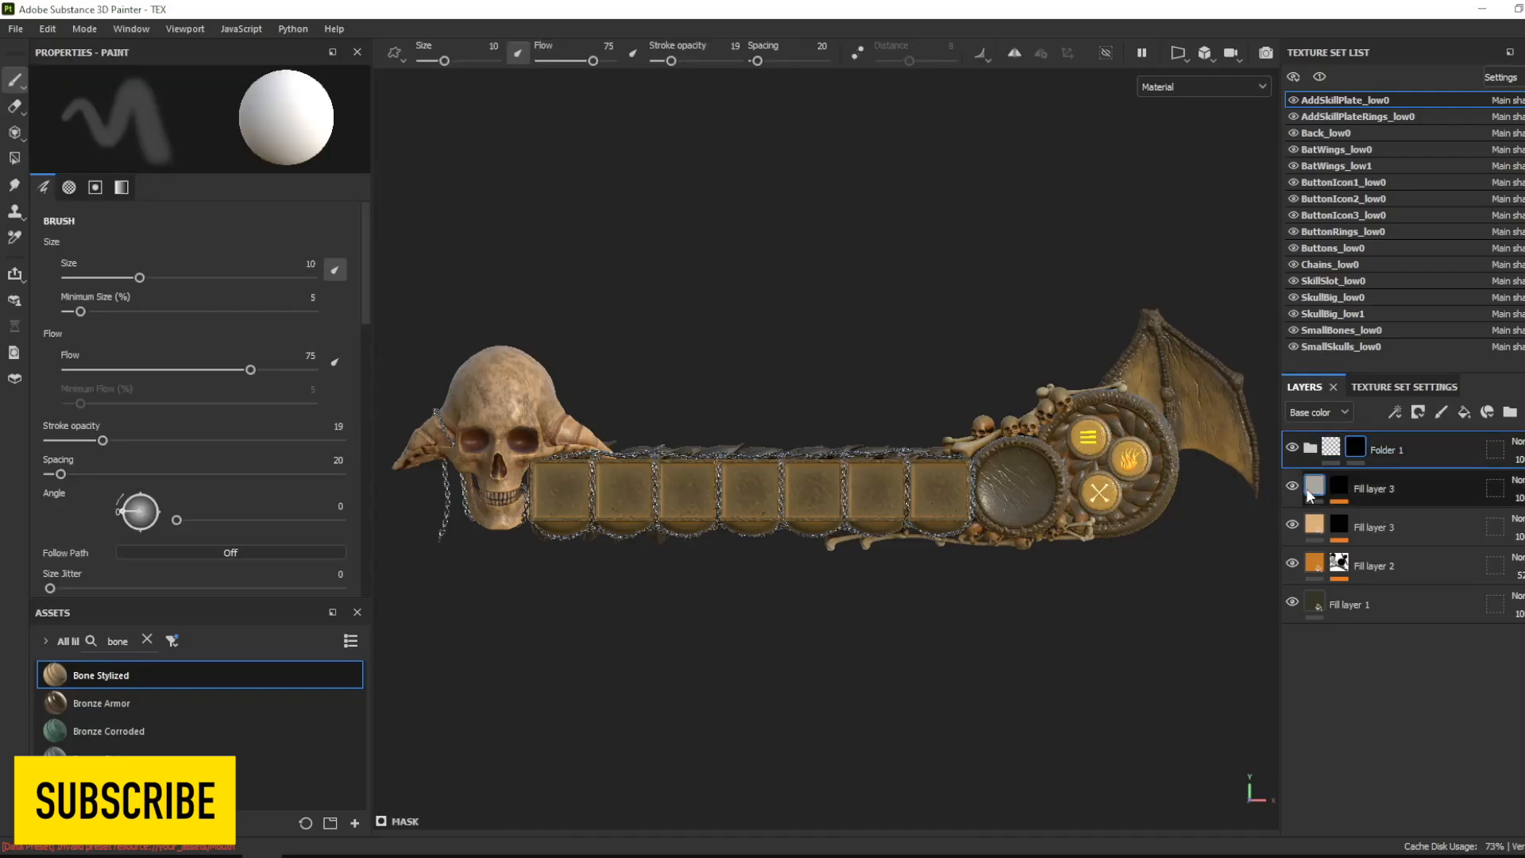
pyautogui.hotkey('ctrl', 'z')
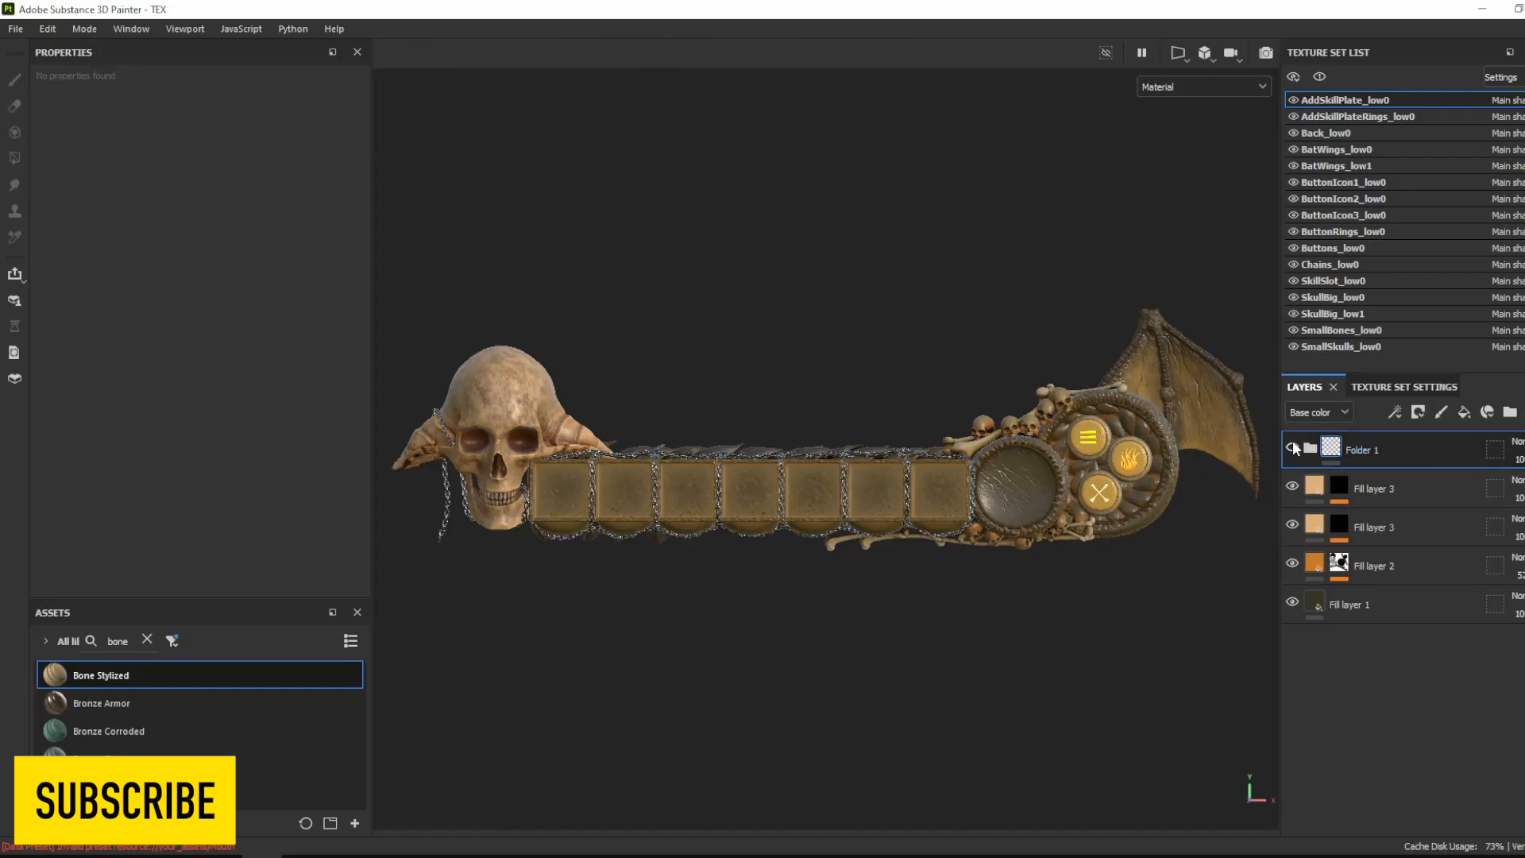
pyautogui.click(1419, 413)
pyautogui.click(1440, 434)
pyautogui.moveTo(671, 60); pyautogui.dragTo(739, 62)
pyautogui.moveTo(594, 60); pyautogui.dragTo(650, 64)
pyautogui.click(1154, 443)
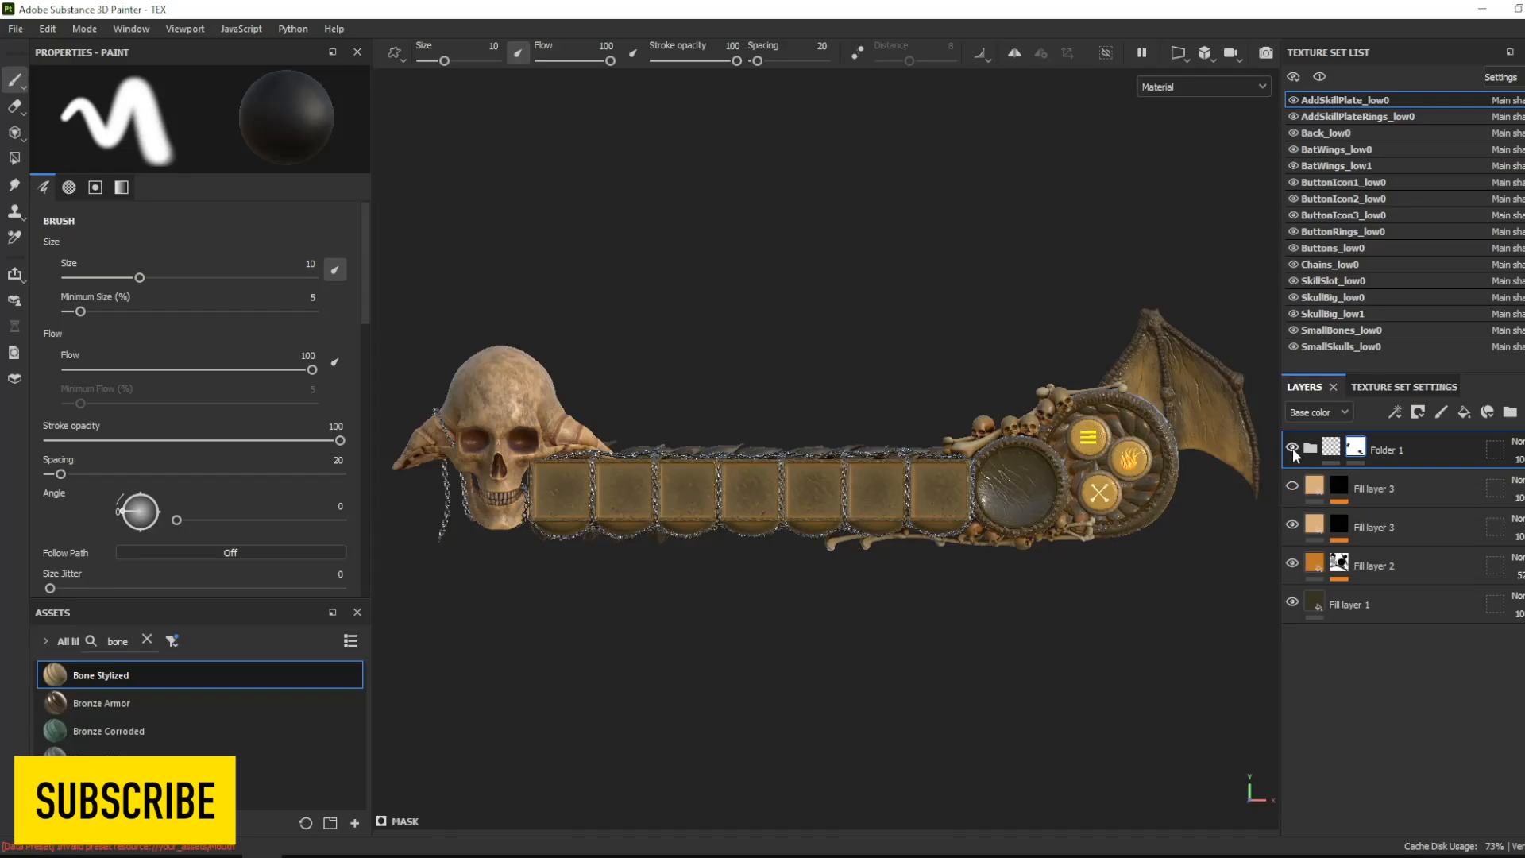
# - Turn the mask of AddSkillPlate_low0's Folder 1 black and paint the area around the round buttons back in
pyautogui.rightClick(1355, 448)
pyautogui.click(1418, 157)
pyautogui.rightClick(1356, 448)
pyautogui.click(1414, 177)
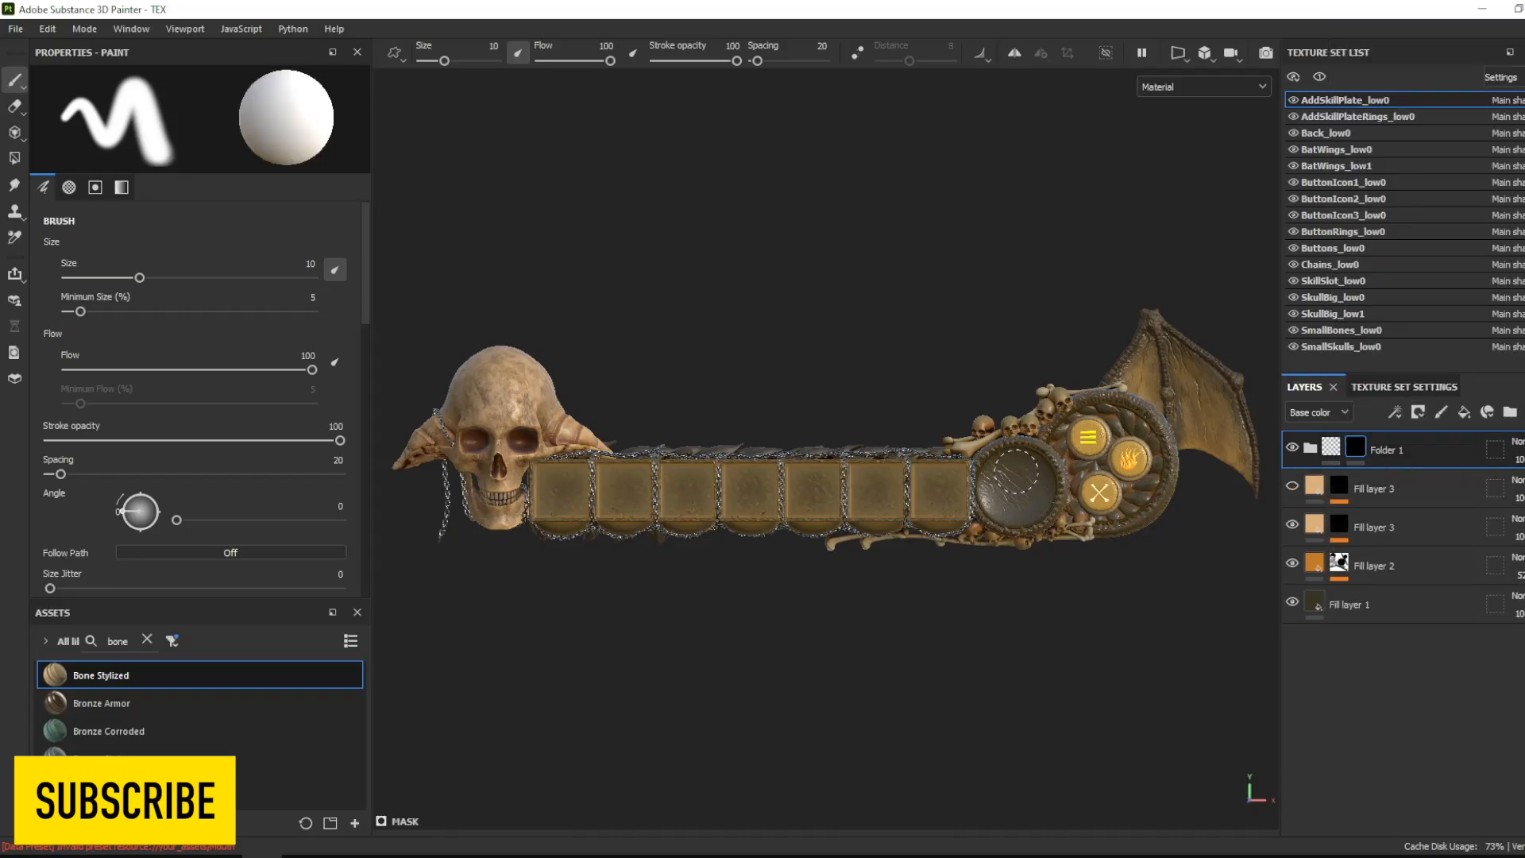
pyautogui.moveTo(1104, 393); pyautogui.dragTo(1162, 429)
# - Reduce the Dripping Rust generator setting on Fill layer 4 inside Folder 1 and set the layer's roughness to 0.3125
pyautogui.click(1310, 448)
pyautogui.click(1355, 486)
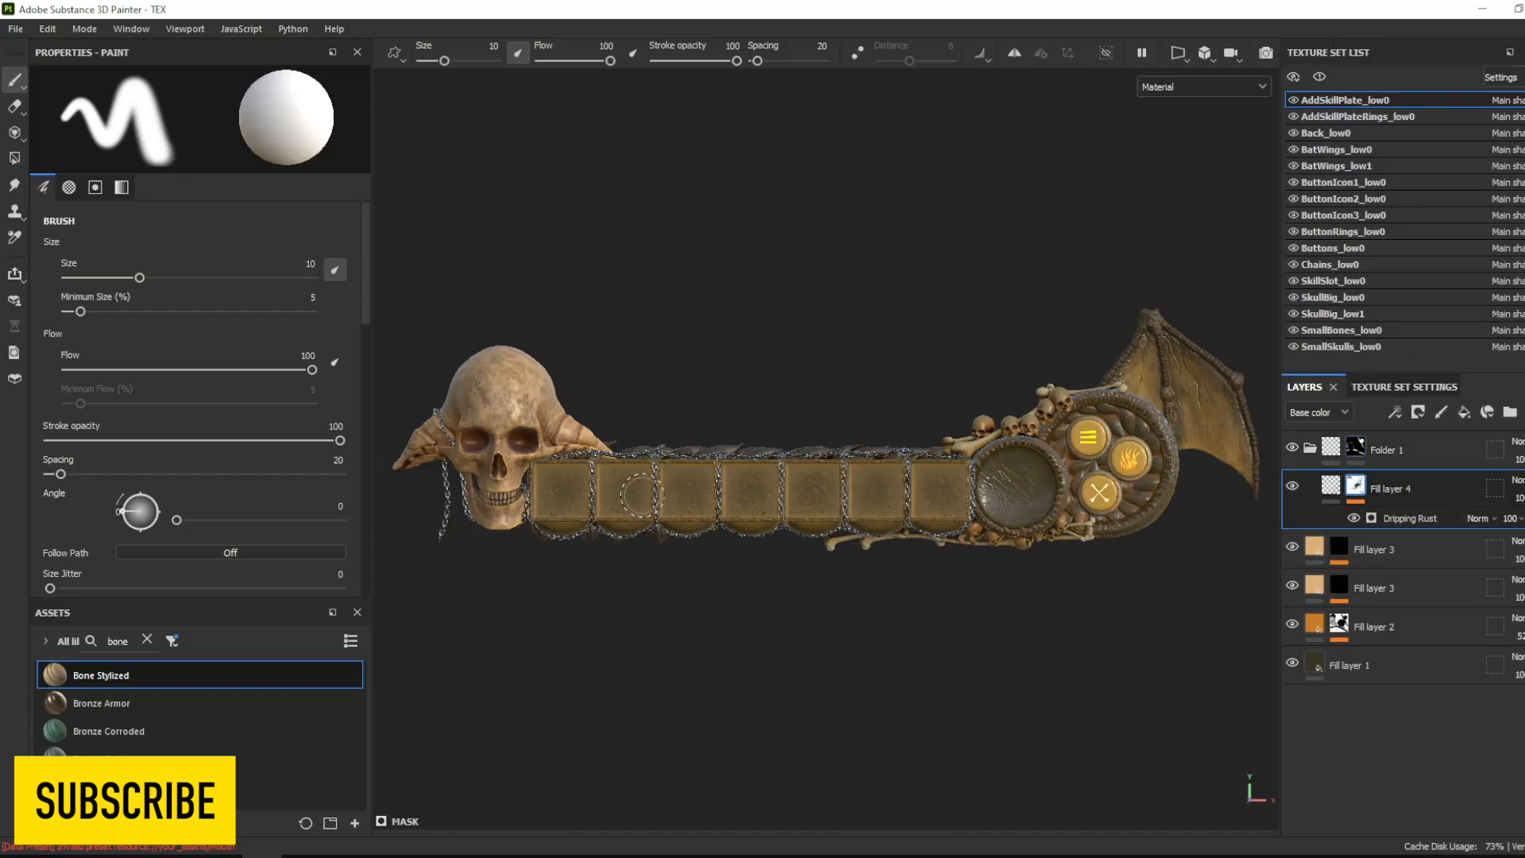
pyautogui.click(1381, 518)
pyautogui.moveTo(246, 251)
pyautogui.mouseDown()
pyautogui.moveTo(308, 258)
pyautogui.moveTo(194, 254)
pyautogui.mouseUp()
pyautogui.click(1331, 485)
pyautogui.moveTo(127, 271); pyautogui.dragTo(56, 272)
pyautogui.click(1355, 447)
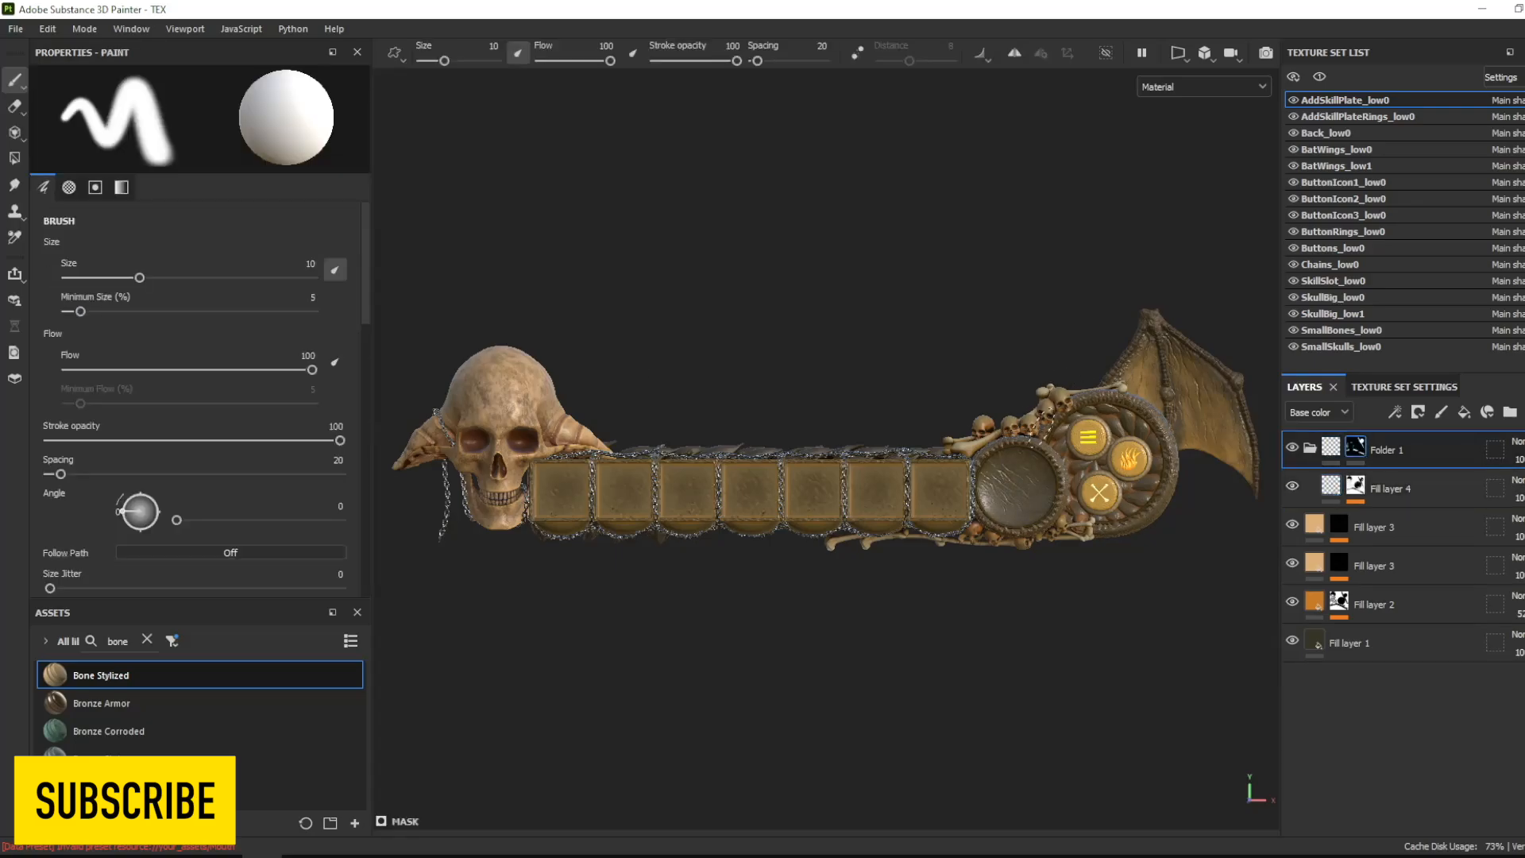
pyautogui.click(1293, 486)
pyautogui.click(1293, 486)
pyautogui.click(1292, 448)
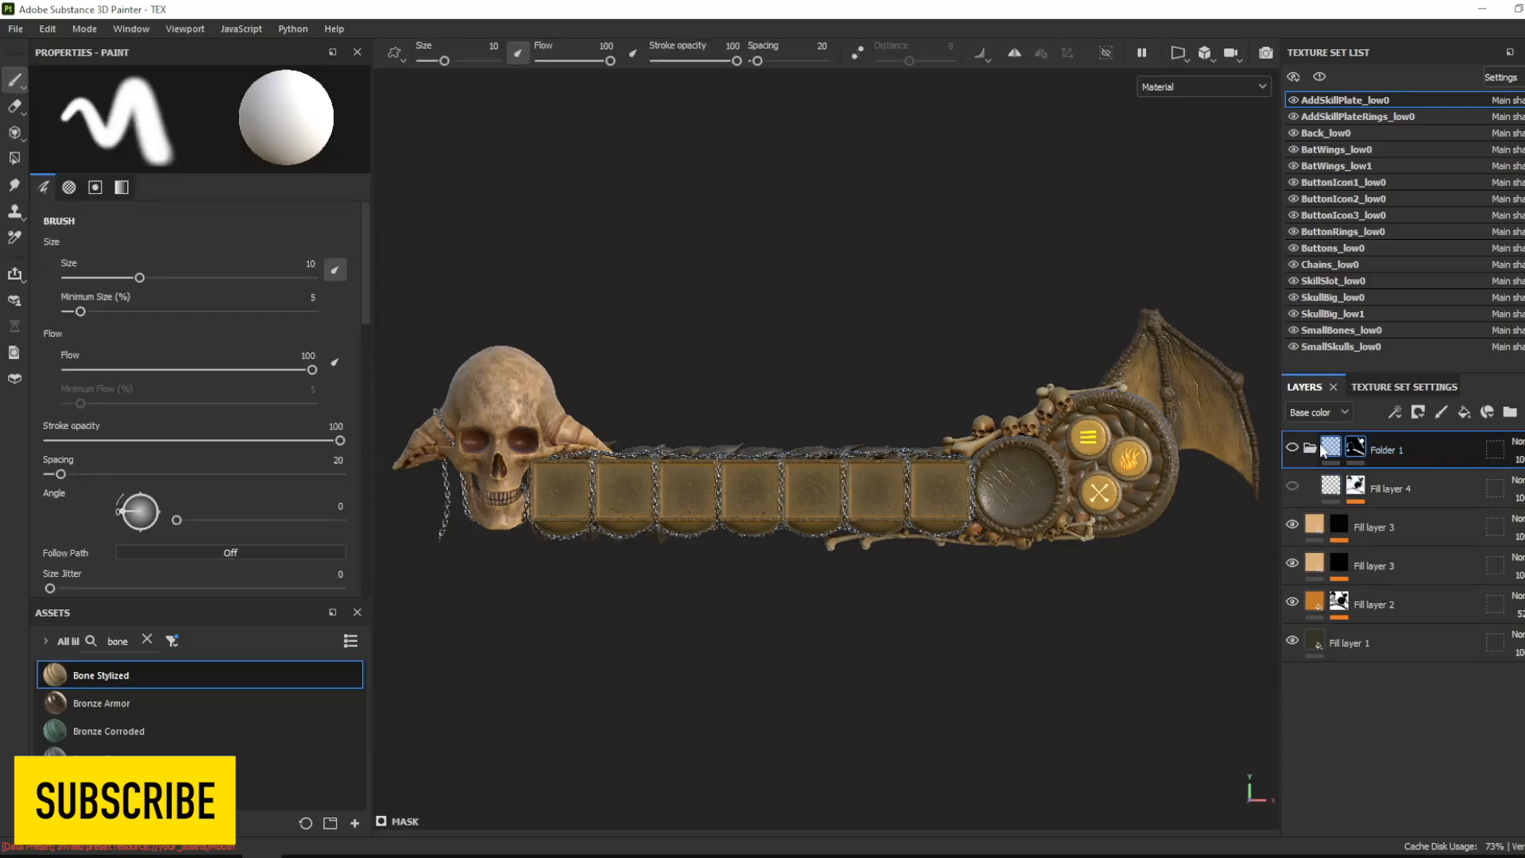
pyautogui.press('Delete')
pyautogui.click(1464, 412)
pyautogui.keyDown('alt'); pyautogui.click(195, 146); pyautogui.keyUp('alt')
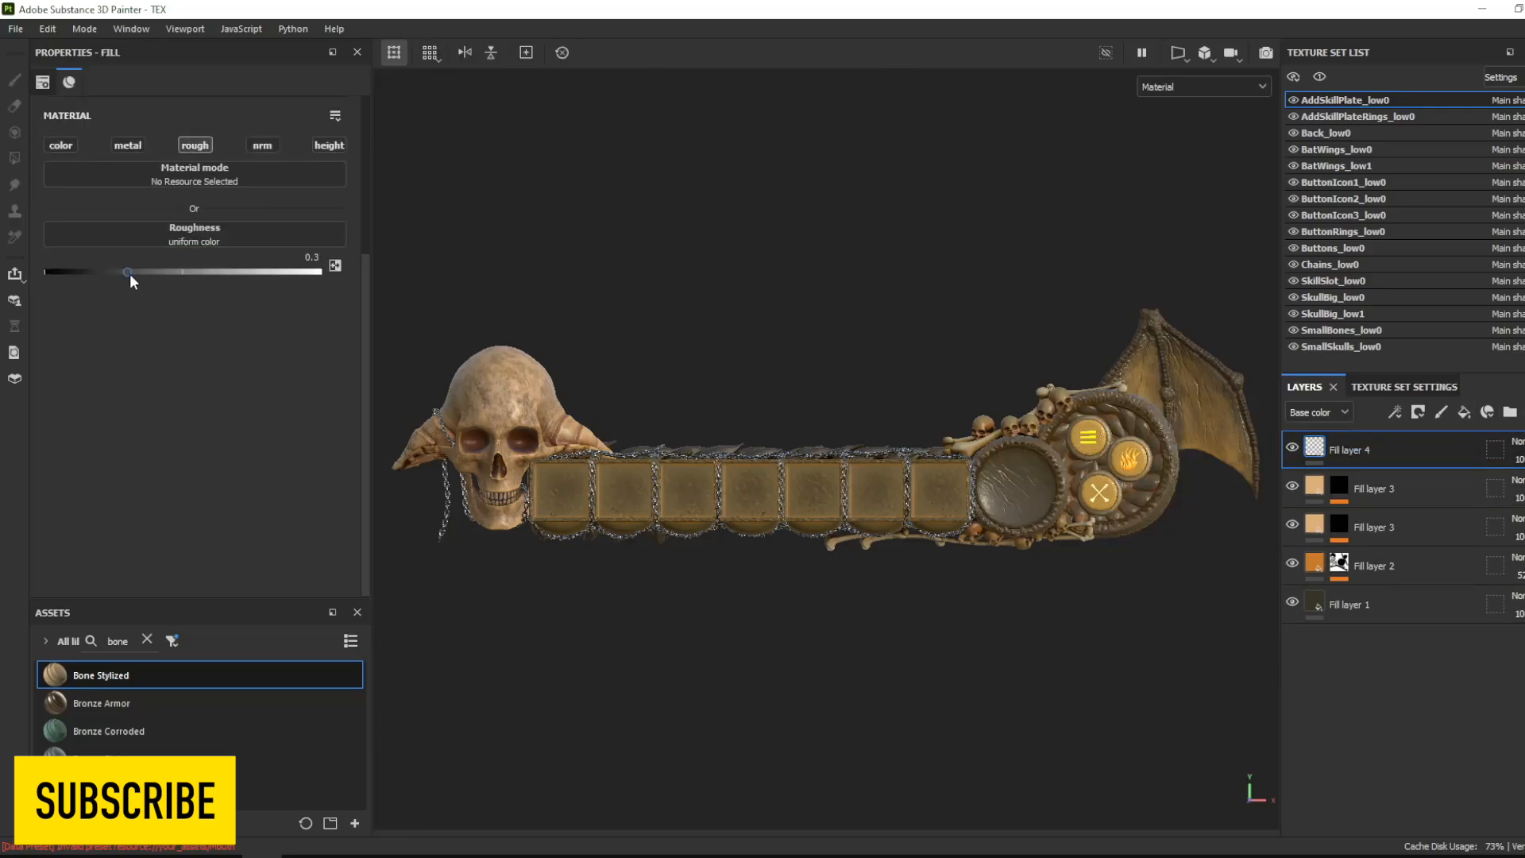
pyautogui.click(1511, 412)
pyautogui.moveTo(1422, 487); pyautogui.dragTo(1406, 453)
pyautogui.click(1419, 412)
pyautogui.click(1456, 454)
pyautogui.click(1310, 448)
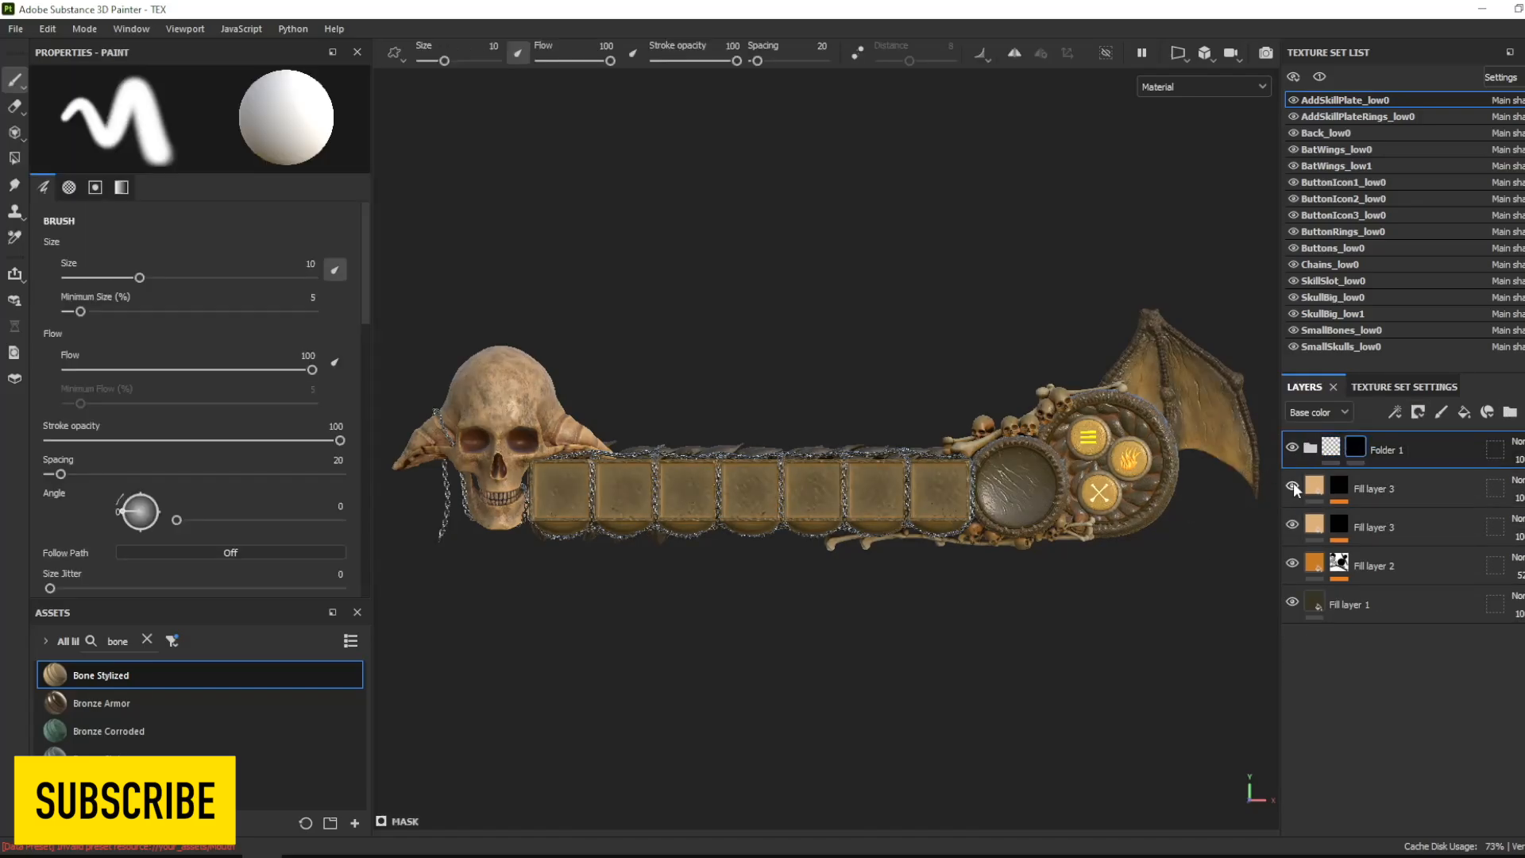
pyautogui.hotkey('ctrl', 'z')
pyautogui.hotkey('ctrl', 'z')
pyautogui.hotkey('ctrl', 'z')
pyautogui.hotkey('ctrl', 'z')
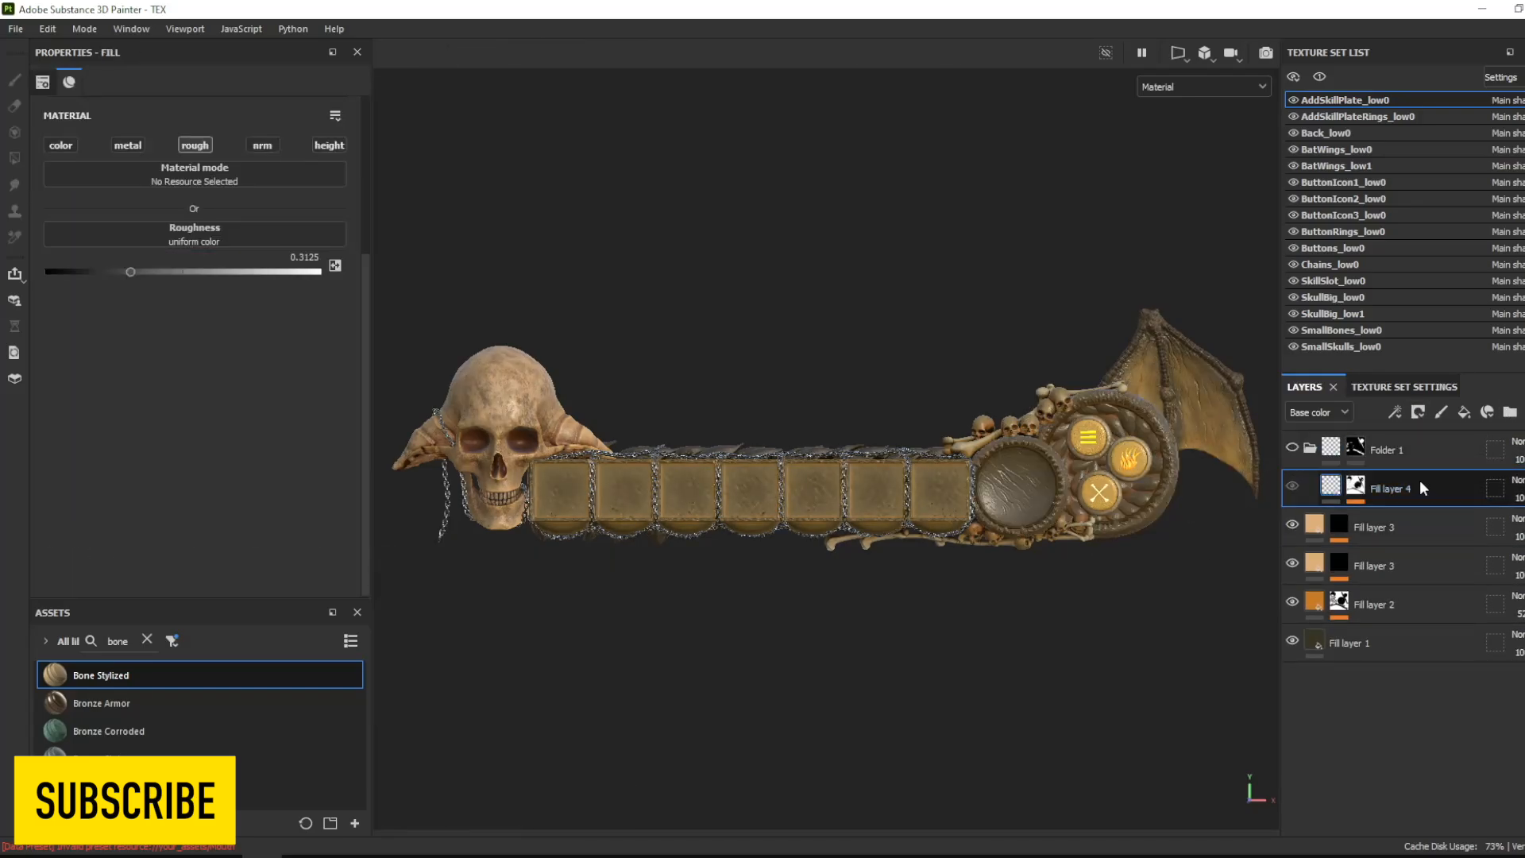
# - Group AddSkillPlate_low0's Fill layer 4 into a folder with a black mask and paint the mask over the round button plate
pyautogui.hotkey('ctrl', 'g')
pyautogui.click(1427, 447)
pyautogui.click(1419, 412)
pyautogui.click(1432, 456)
pyautogui.click(1382, 643)
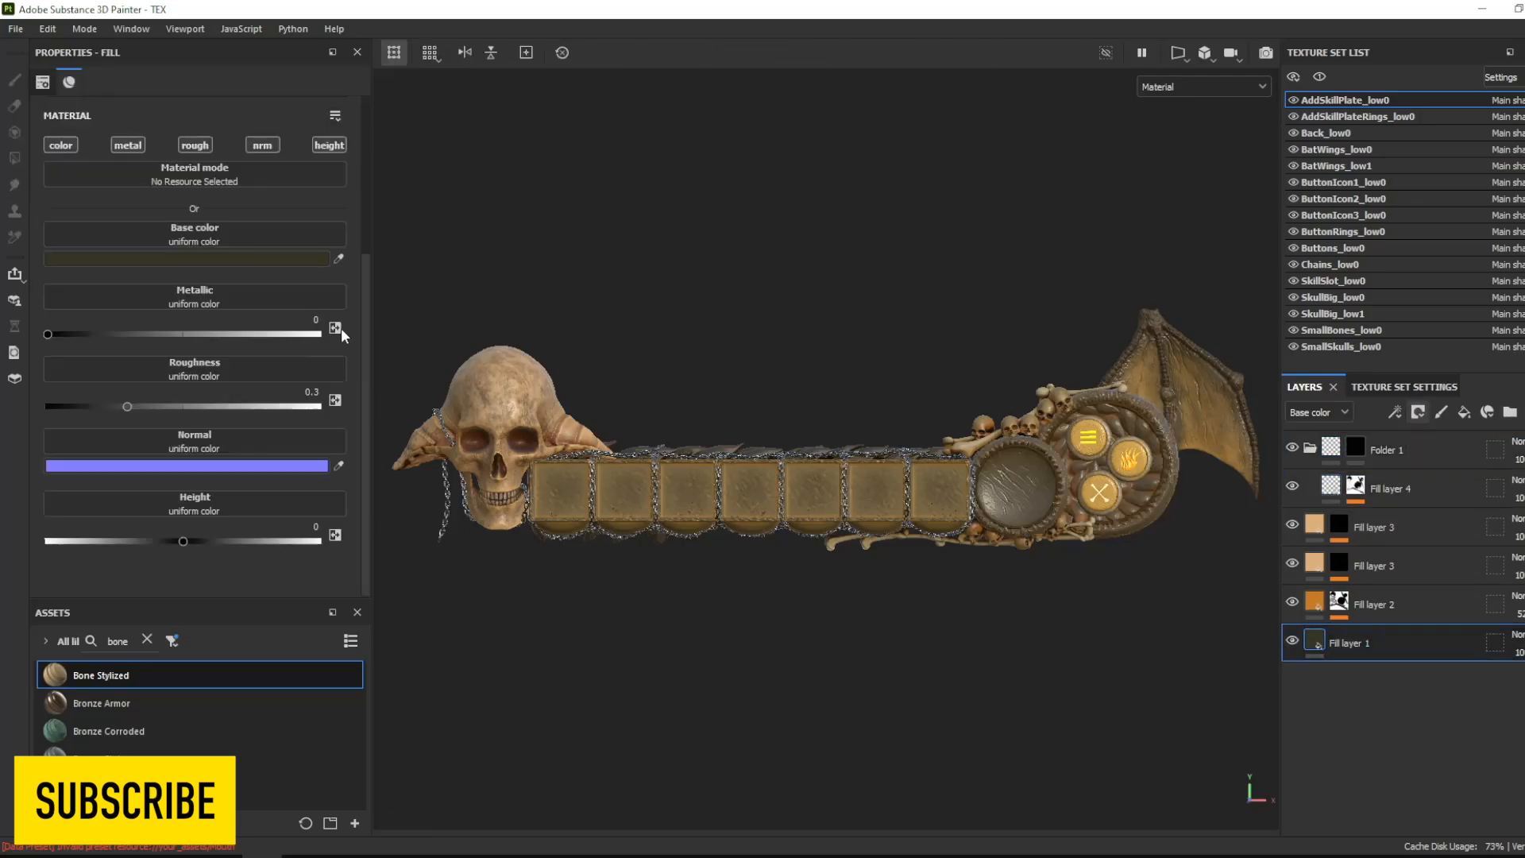
pyautogui.click(1355, 447)
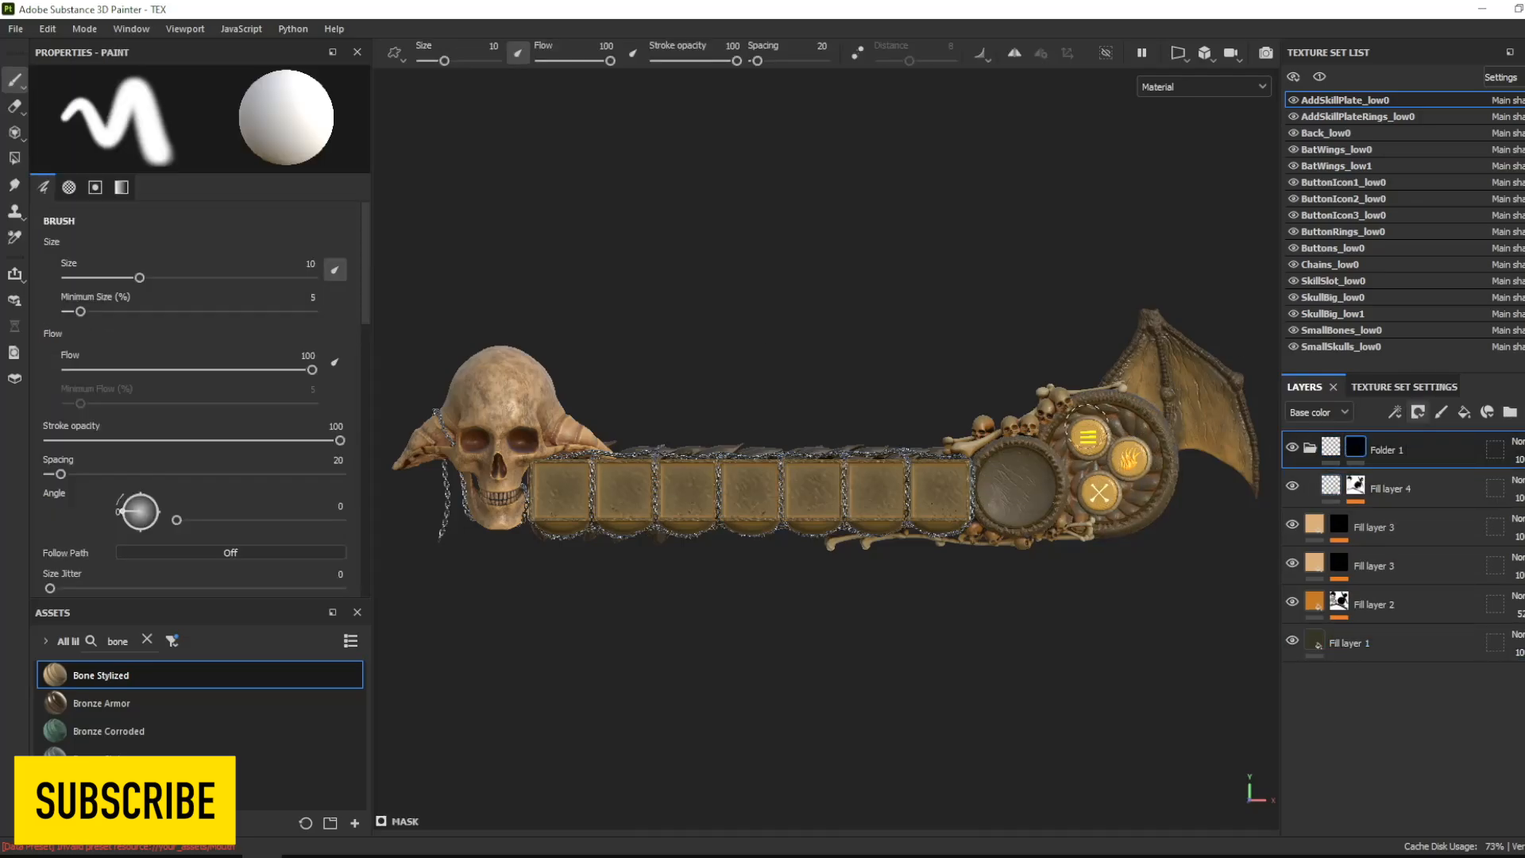
pyautogui.click(1310, 449)
# - Add an emissive channel to AddSkillPlate_low0 and duplicate the orange Fill layer 2 as an emissive-only layer
pyautogui.click(1428, 392)
pyautogui.click(1431, 381)
pyautogui.click(1306, 387)
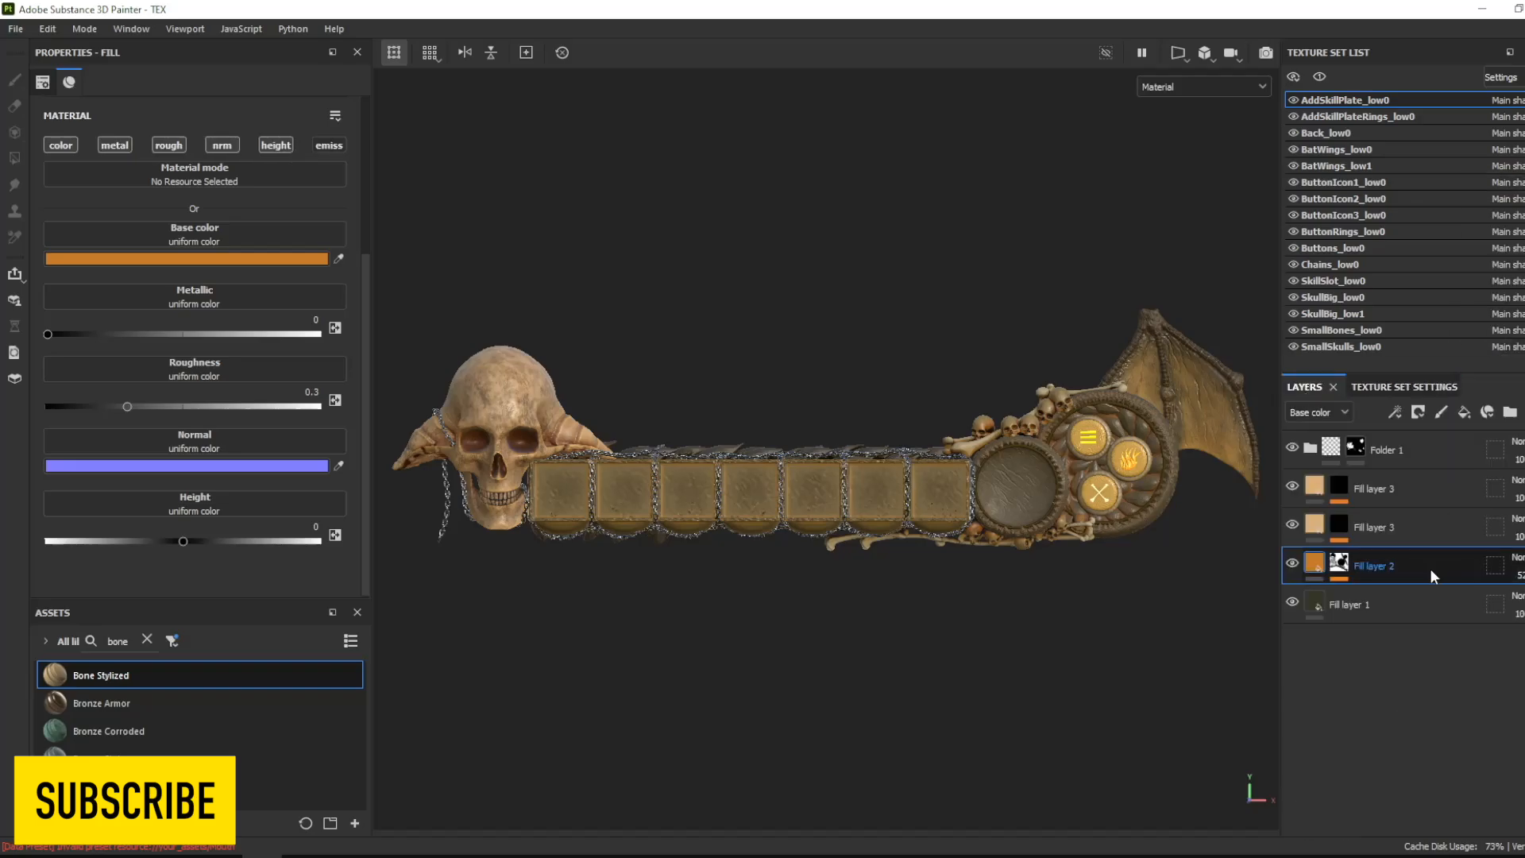
pyautogui.hotkey('ctrl', 'd')
pyautogui.moveTo(1432, 562); pyautogui.dragTo(1436, 434)
pyautogui.click(329, 145)
pyautogui.scroll(-1, 356, 354)
pyautogui.click(61, 114)
pyautogui.keyDown('alt'); pyautogui.click(329, 146); pyautogui.keyUp('alt')
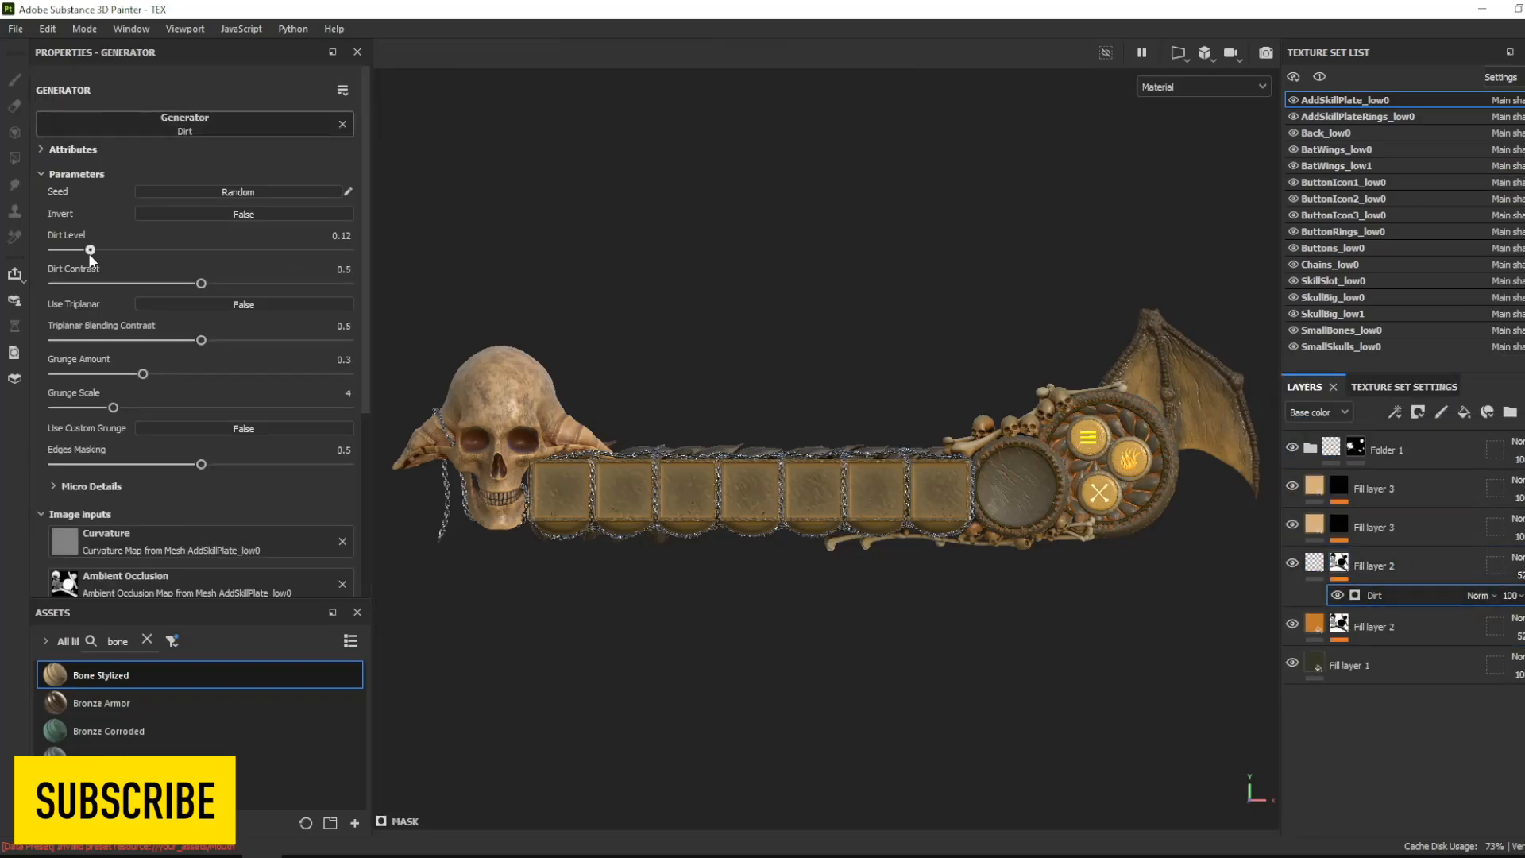
# - Set the duplicated layer's emissive color to light orange FFBC7A and its Dirt generator to Dirt Level 0.21 and Dirt Contrast 0.78
pyautogui.click(187, 258)
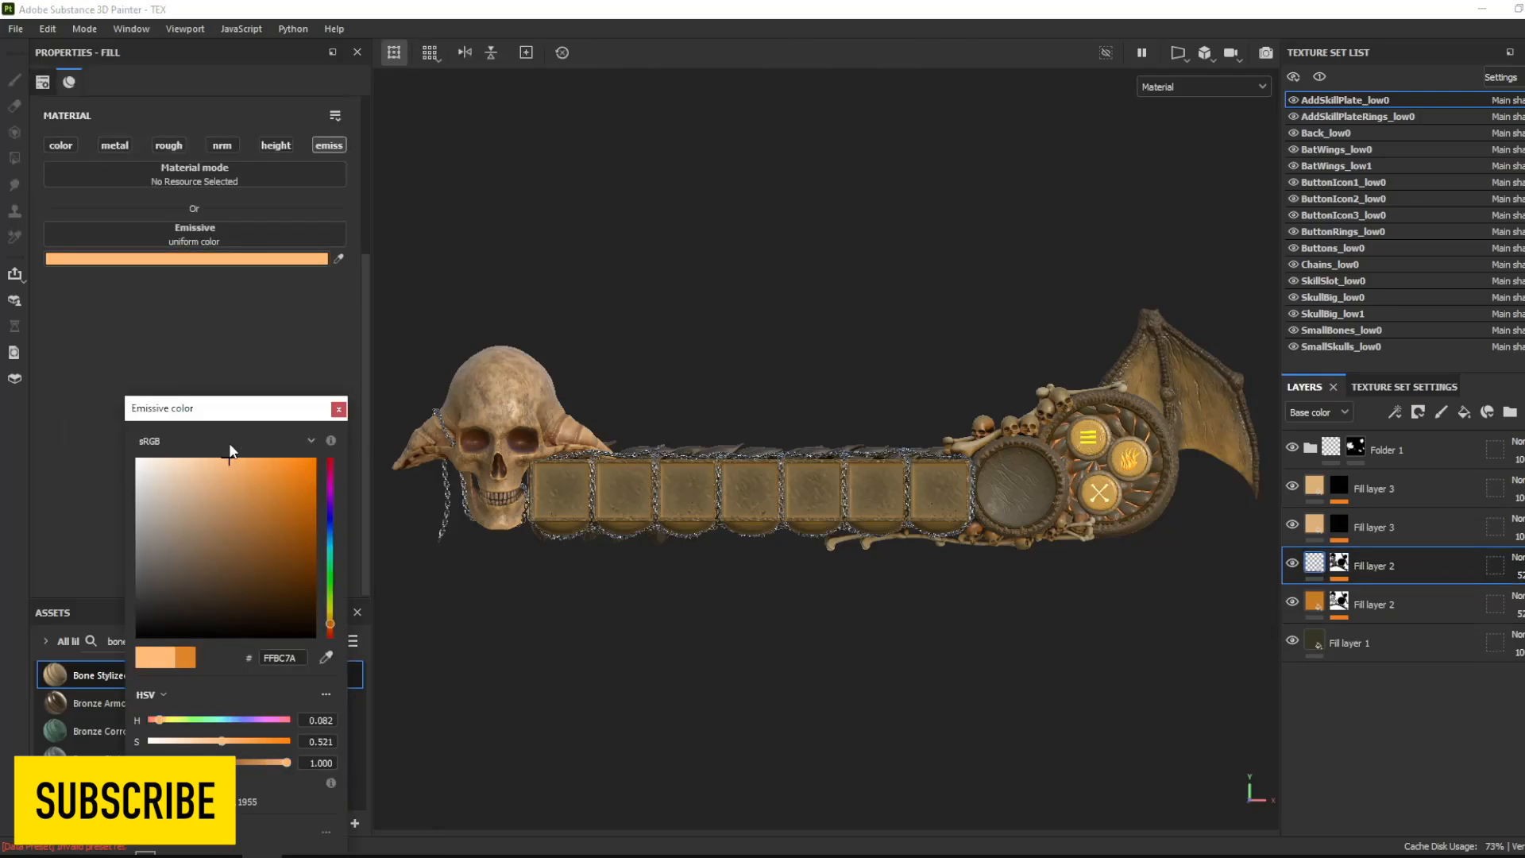
pyautogui.click(338, 409)
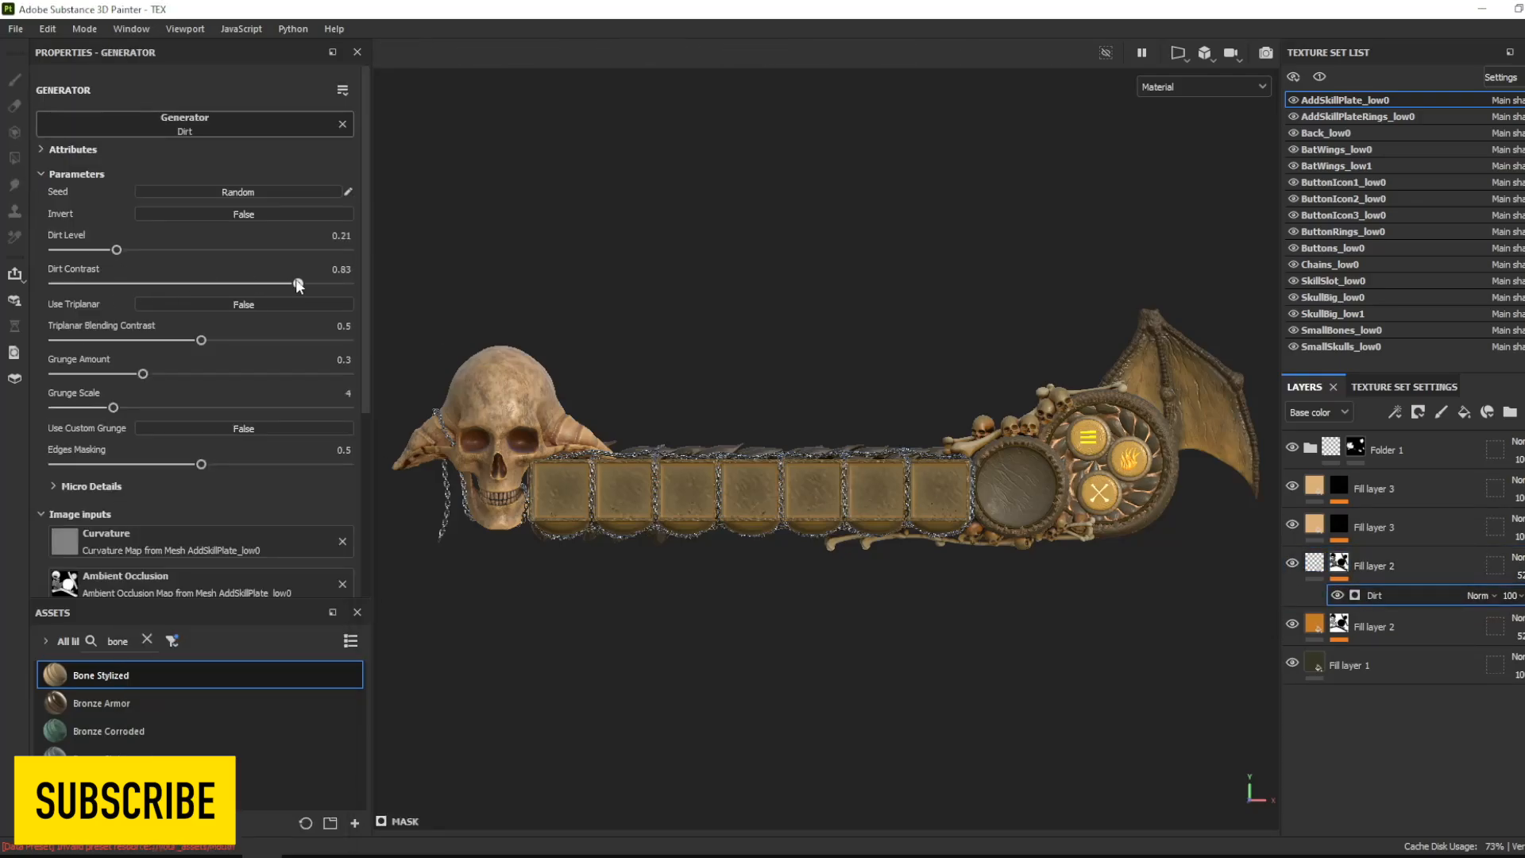
pyautogui.keyDown('alt'); pyautogui.moveTo(1112, 485); pyautogui.dragTo(965, 596, button='right'); pyautogui.keyUp('alt')
pyautogui.keyDown('ctrl'); pyautogui.keyDown('alt'); pyautogui.moveTo(964, 641); pyautogui.dragTo(1030, 647); pyautogui.keyUp('alt'); pyautogui.keyUp('ctrl')
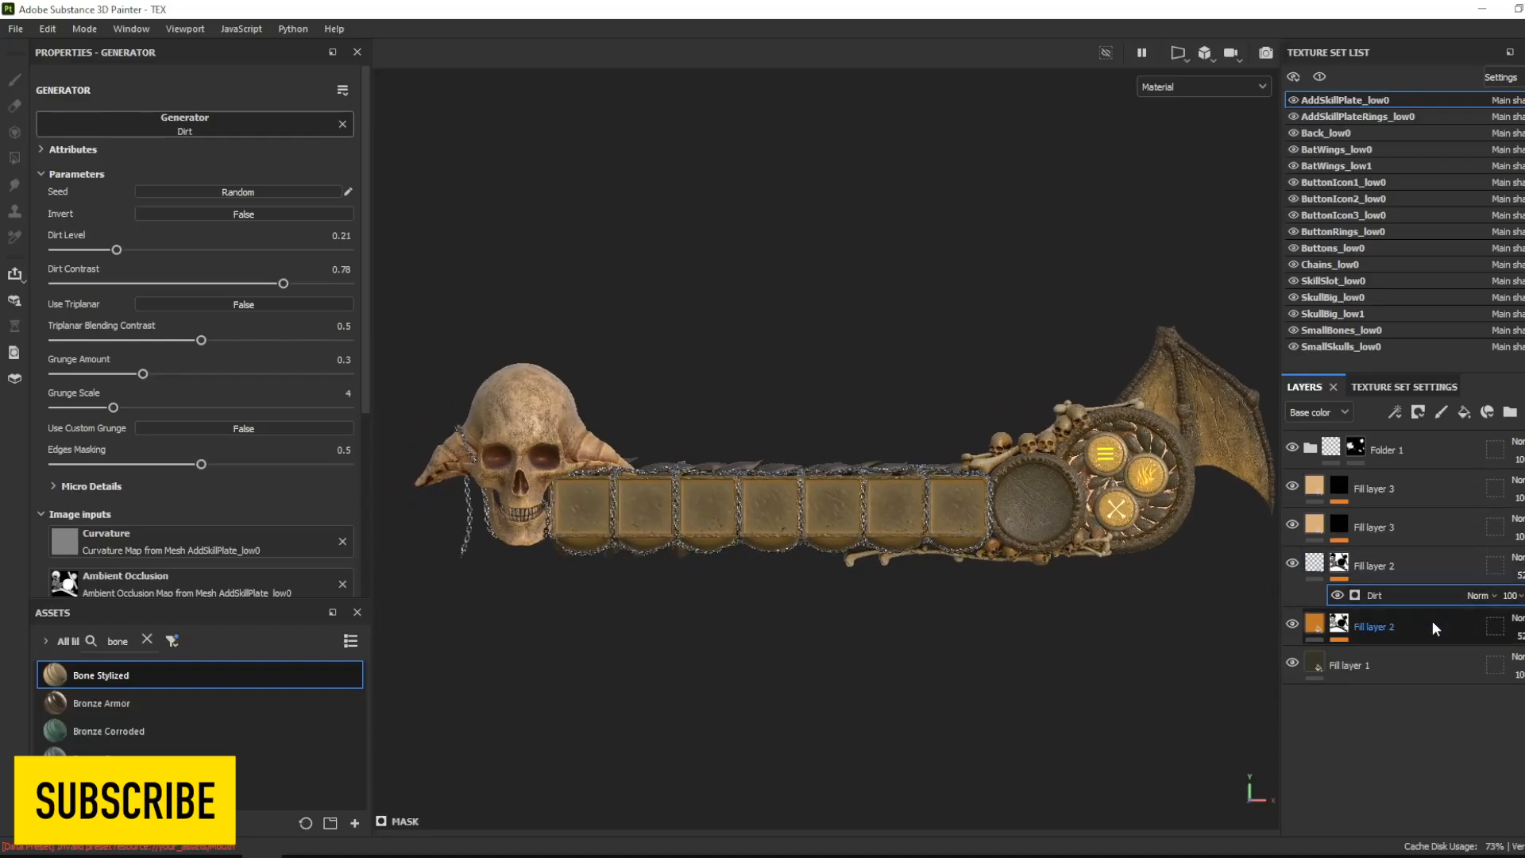
# - Add a fill layer directly above AddSkillPlate_low0's Fill layer 1, with a black mask driven by a Mask Editor generator
pyautogui.click(1430, 666)
pyautogui.click(1464, 412)
pyautogui.click(1419, 413)
pyautogui.click(1451, 450)
pyautogui.click(1397, 414)
pyautogui.click(1430, 433)
pyautogui.click(201, 131)
pyautogui.click(336, 275)
# - Set the Mask Editor's curvature to Cavities mode with opacity 1, Sharp 1, and Soft, Medium and Large 0, and adjust Fine
pyautogui.scroll(-5, 190, 373)
pyautogui.click(188, 368)
pyautogui.click(179, 405)
pyautogui.scroll(-2, 179, 413)
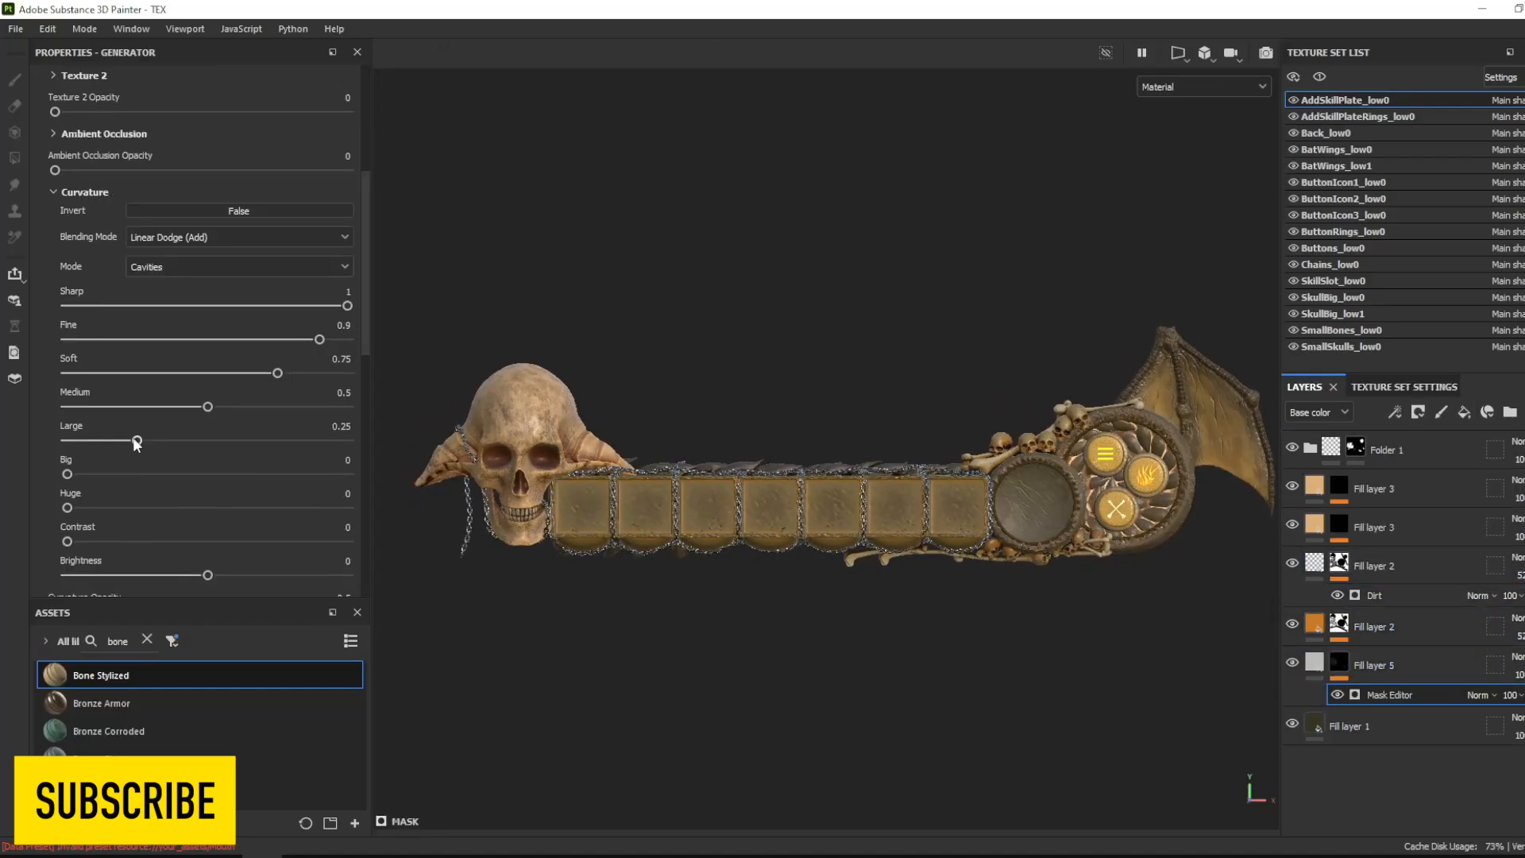
pyautogui.scroll(-2, 220, 594)
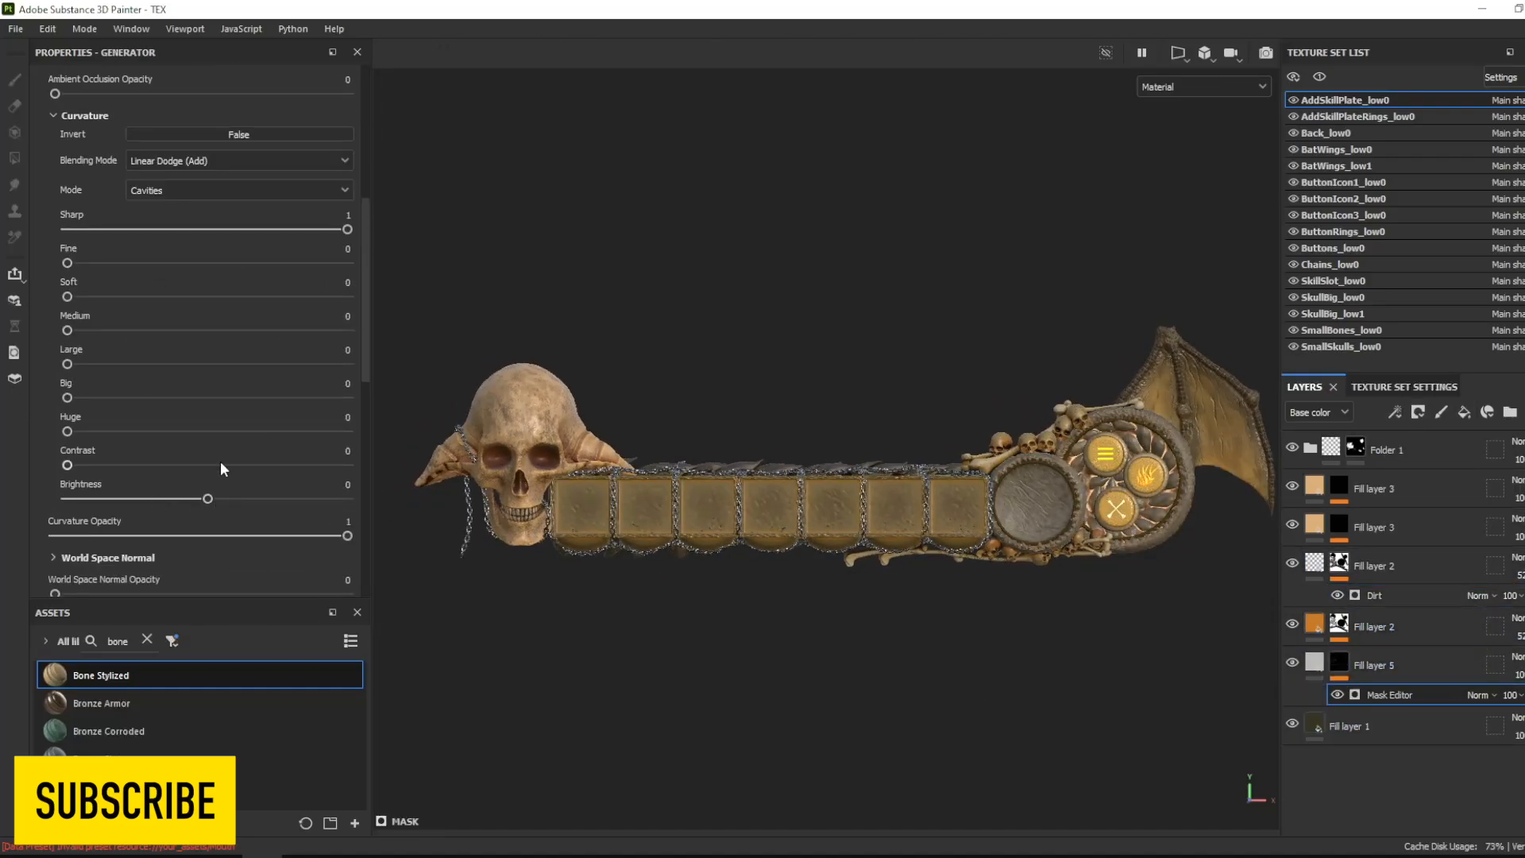
pyautogui.moveTo(93, 254); pyautogui.dragTo(349, 251)
# - Add a Levels effect to Fill layer 5's mask and adjust its input white point and midtone to strengthen the mask
pyautogui.keyDown('alt'); pyautogui.moveTo(1113, 492); pyautogui.dragTo(1175, 675, button='right'); pyautogui.keyUp('alt')
pyautogui.keyDown('ctrl'); pyautogui.keyDown('alt'); pyautogui.moveTo(1176, 675); pyautogui.dragTo(943, 633); pyautogui.keyUp('alt'); pyautogui.keyUp('ctrl')
pyautogui.click(1395, 413)
pyautogui.click(1430, 494)
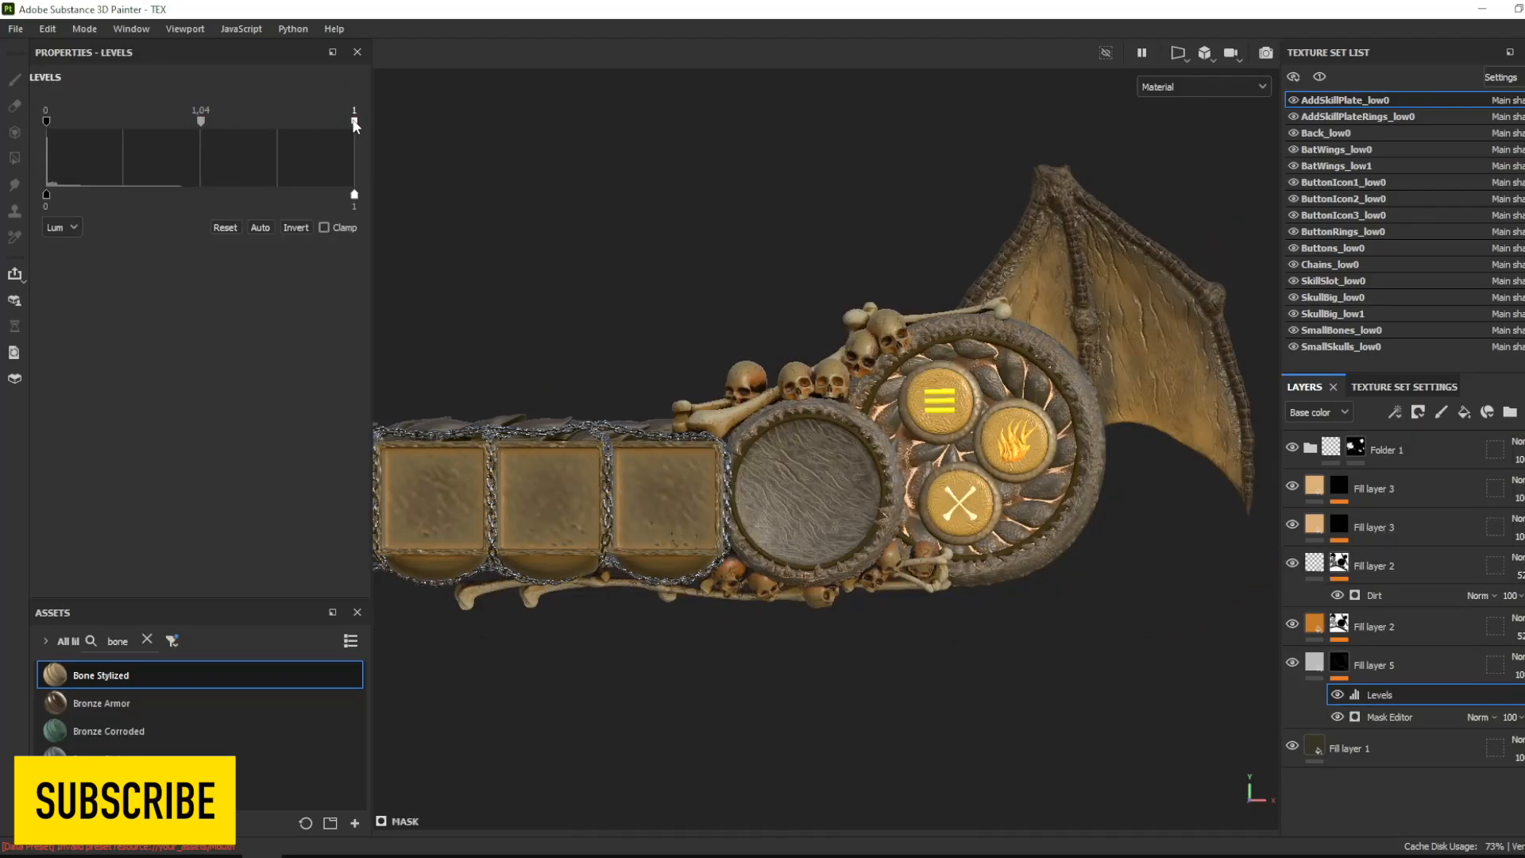
pyautogui.moveTo(355, 123); pyautogui.dragTo(240, 124)
pyautogui.moveTo(144, 122); pyautogui.dragTo(172, 129)
pyautogui.moveTo(46, 122); pyautogui.dragTo(8, 159)
pyautogui.moveTo(240, 123); pyautogui.dragTo(307, 124)
pyautogui.moveTo(227, 123); pyautogui.dragTo(151, 126)
pyautogui.moveTo(306, 123); pyautogui.dragTo(155, 125)
pyautogui.moveTo(89, 123); pyautogui.dragTo(145, 125)
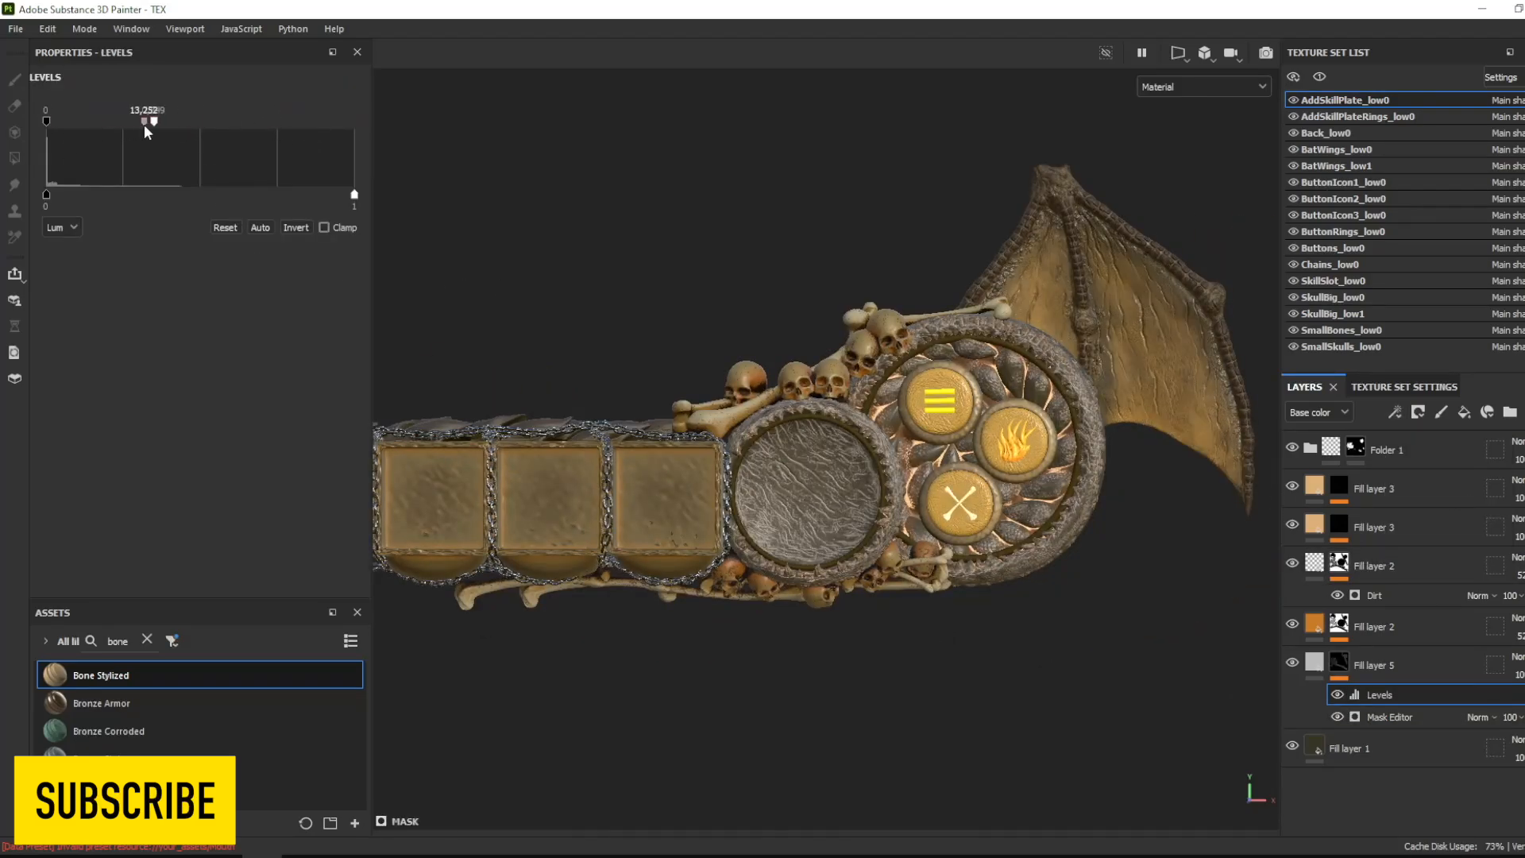
# - Limit Fill layer 5 to the emissive channel and set its emissive color to orange FF7000
pyautogui.click(1315, 662)
pyautogui.keyDown('alt'); pyautogui.click(328, 145); pyautogui.keyUp('alt')
pyautogui.click(187, 259)
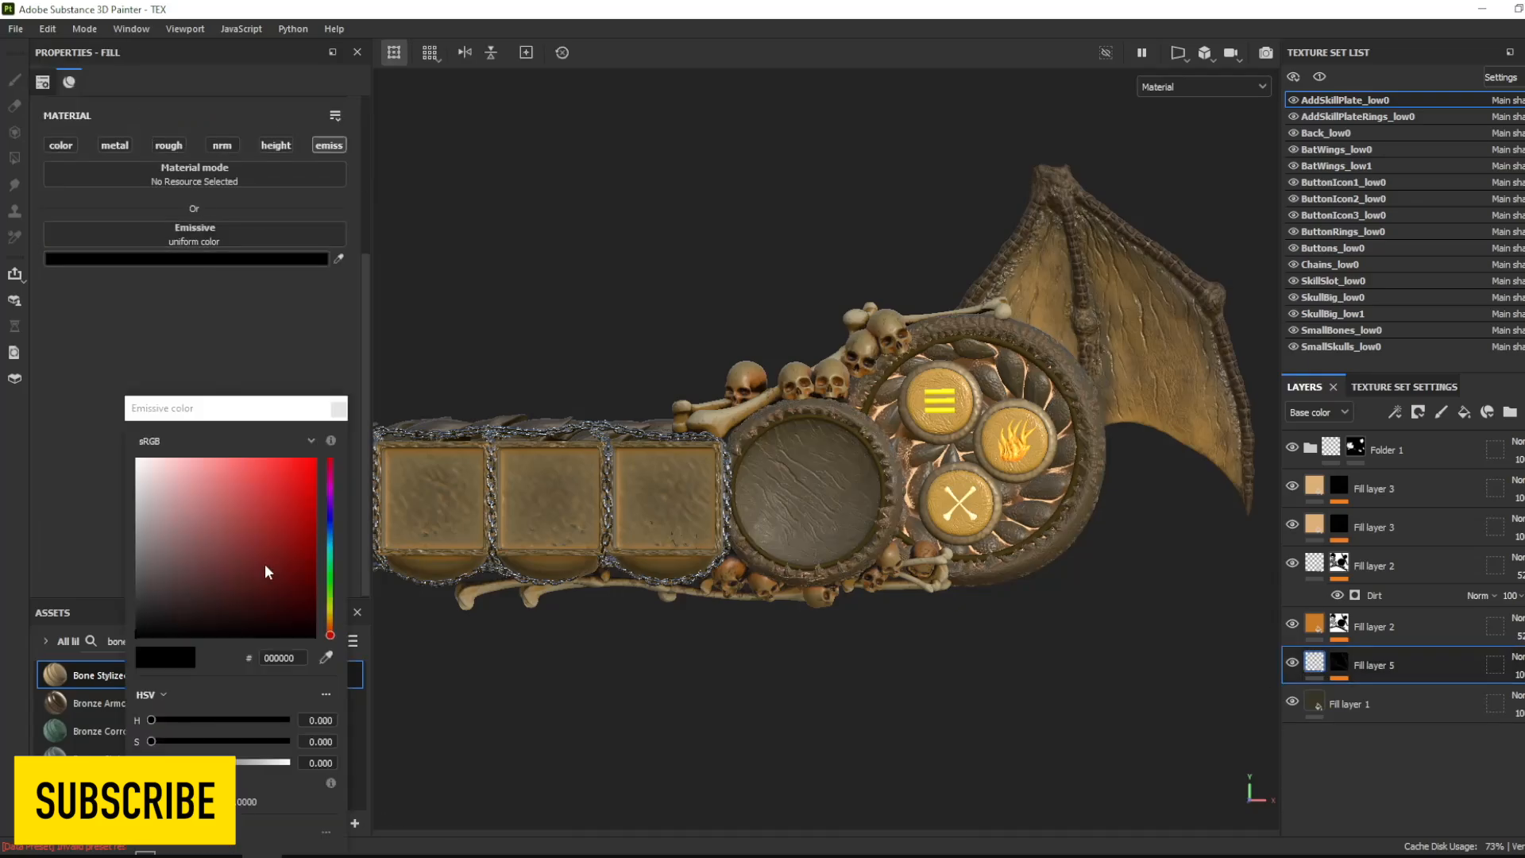
pyautogui.moveTo(265, 571); pyautogui.dragTo(259, 518)
pyautogui.moveTo(331, 637); pyautogui.dragTo(330, 626)
pyautogui.moveTo(259, 518); pyautogui.dragTo(171, 460)
pyautogui.keyDown('alt'); pyautogui.moveTo(800, 454); pyautogui.dragTo(722, 675, button='right'); pyautogui.keyUp('alt')
pyautogui.keyDown('ctrl'); pyautogui.keyDown('alt'); pyautogui.moveTo(722, 676); pyautogui.dragTo(902, 641); pyautogui.keyUp('alt'); pyautogui.keyUp('ctrl')
pyautogui.keyDown('alt'); pyautogui.moveTo(900, 634); pyautogui.dragTo(838, 649, button='middle'); pyautogui.keyUp('alt')
pyautogui.moveTo(274, 484); pyautogui.dragTo(338, 423)
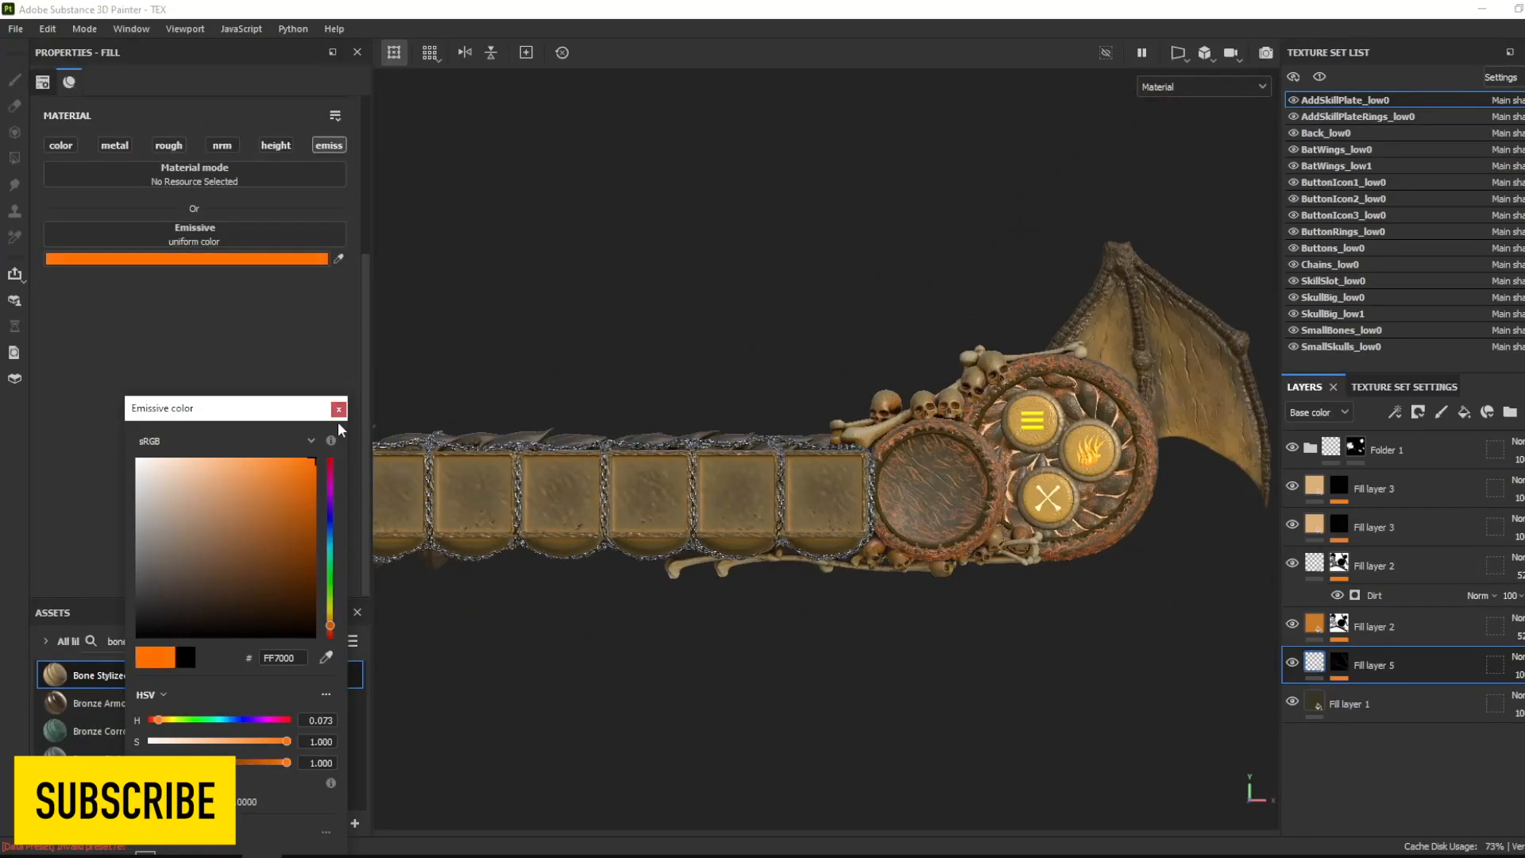
# - Lower the opacity of Fill layer 5 and of the Mask Editor generator on its mask
pyautogui.moveTo(1524, 705); pyautogui.dragTo(1448, 714)
pyautogui.click(1340, 662)
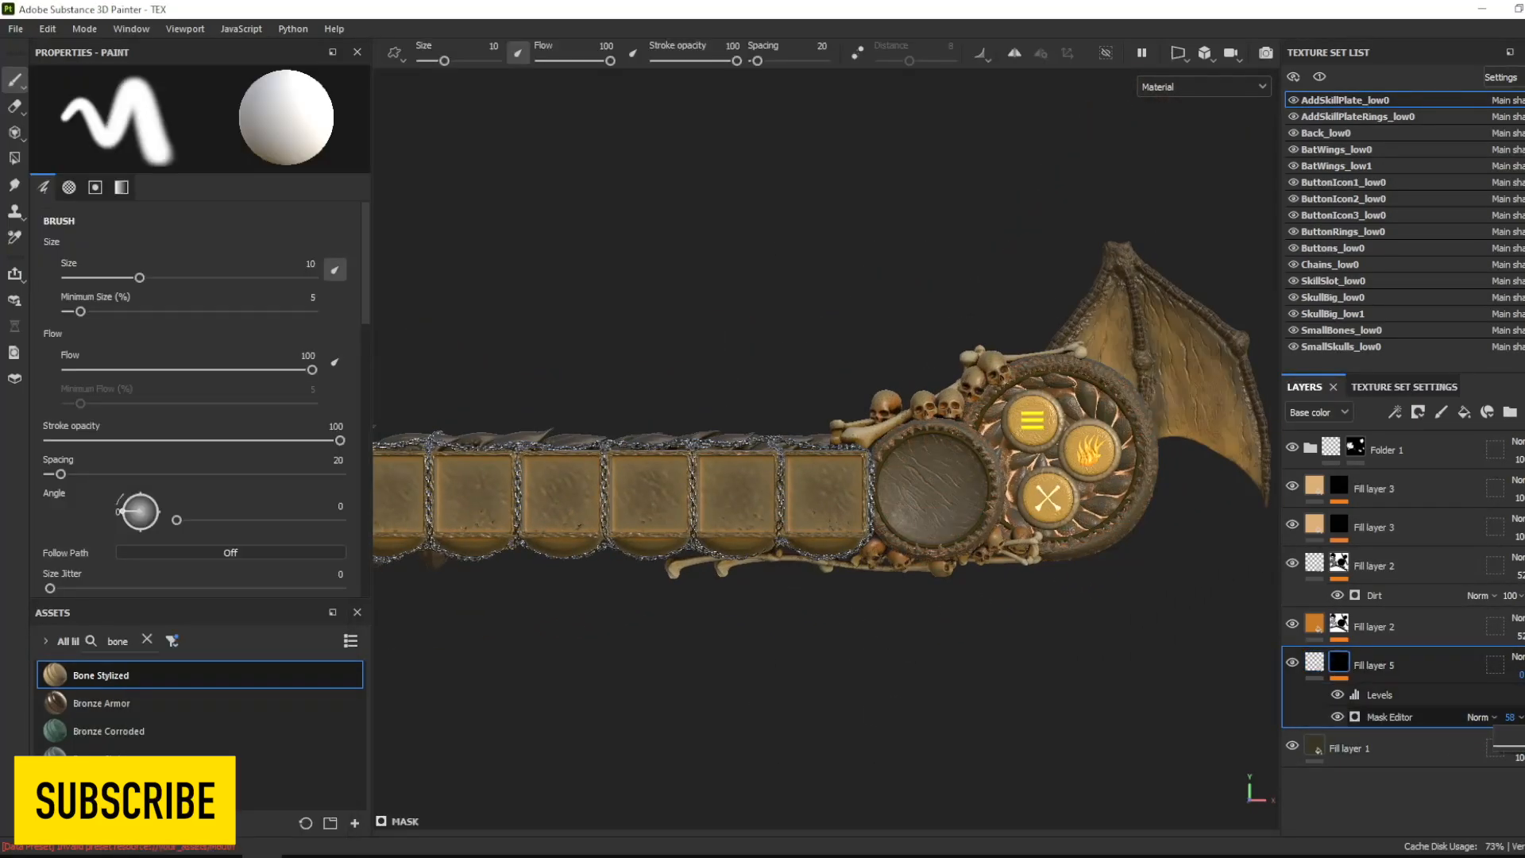
pyautogui.keyDown('alt'); pyautogui.moveTo(955, 598); pyautogui.dragTo(743, 608, button='right'); pyautogui.keyUp('alt')
pyautogui.keyDown('ctrl'); pyautogui.keyDown('alt'); pyautogui.moveTo(743, 608); pyautogui.dragTo(832, 633); pyautogui.keyUp('alt'); pyautogui.keyUp('ctrl')
pyautogui.click(1344, 281)
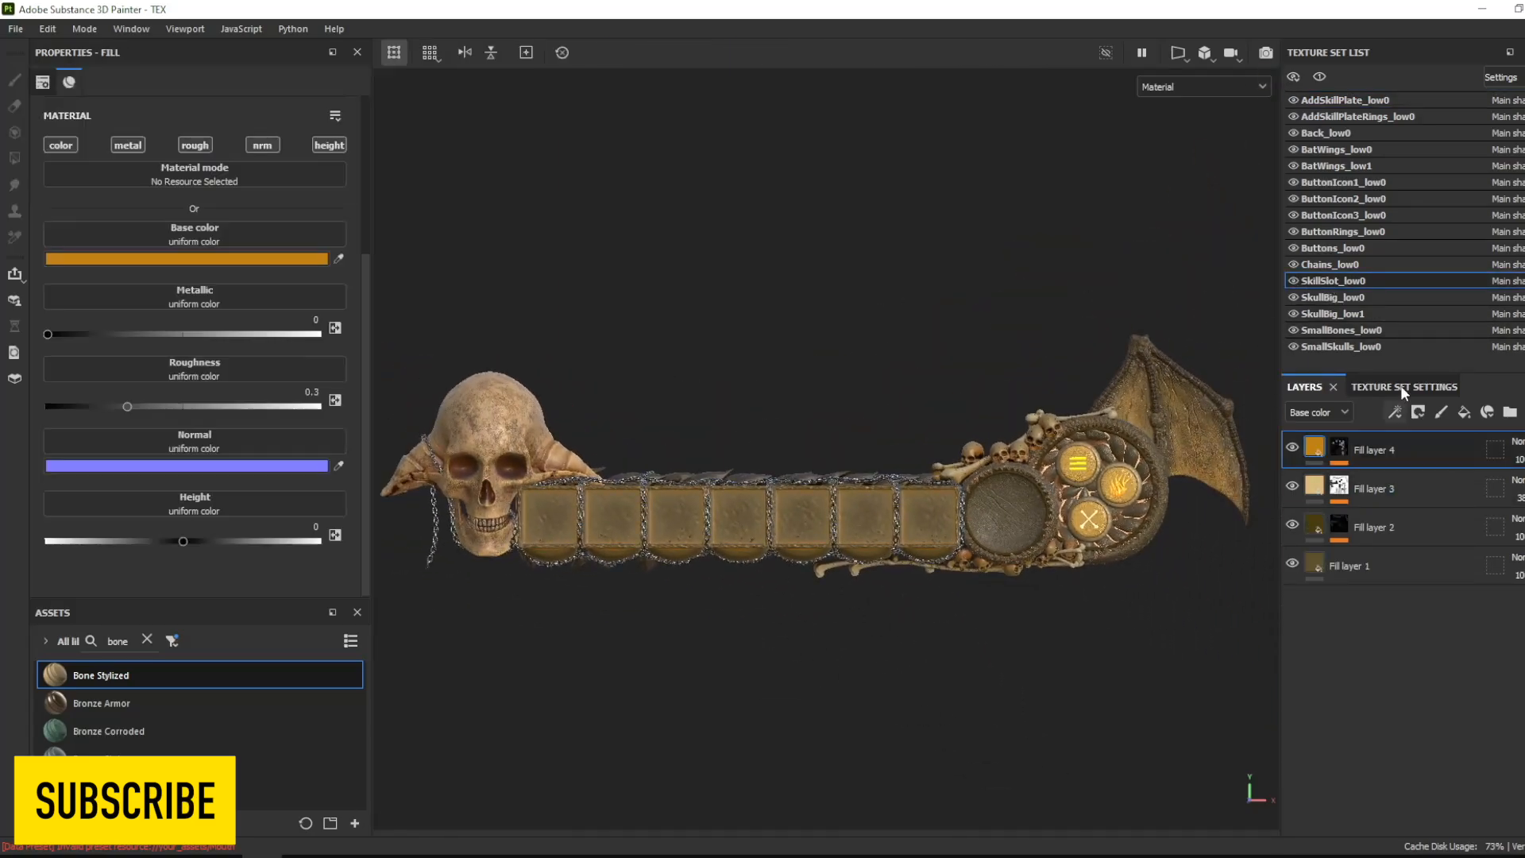
pyautogui.click(1405, 572)
pyautogui.click(1417, 450)
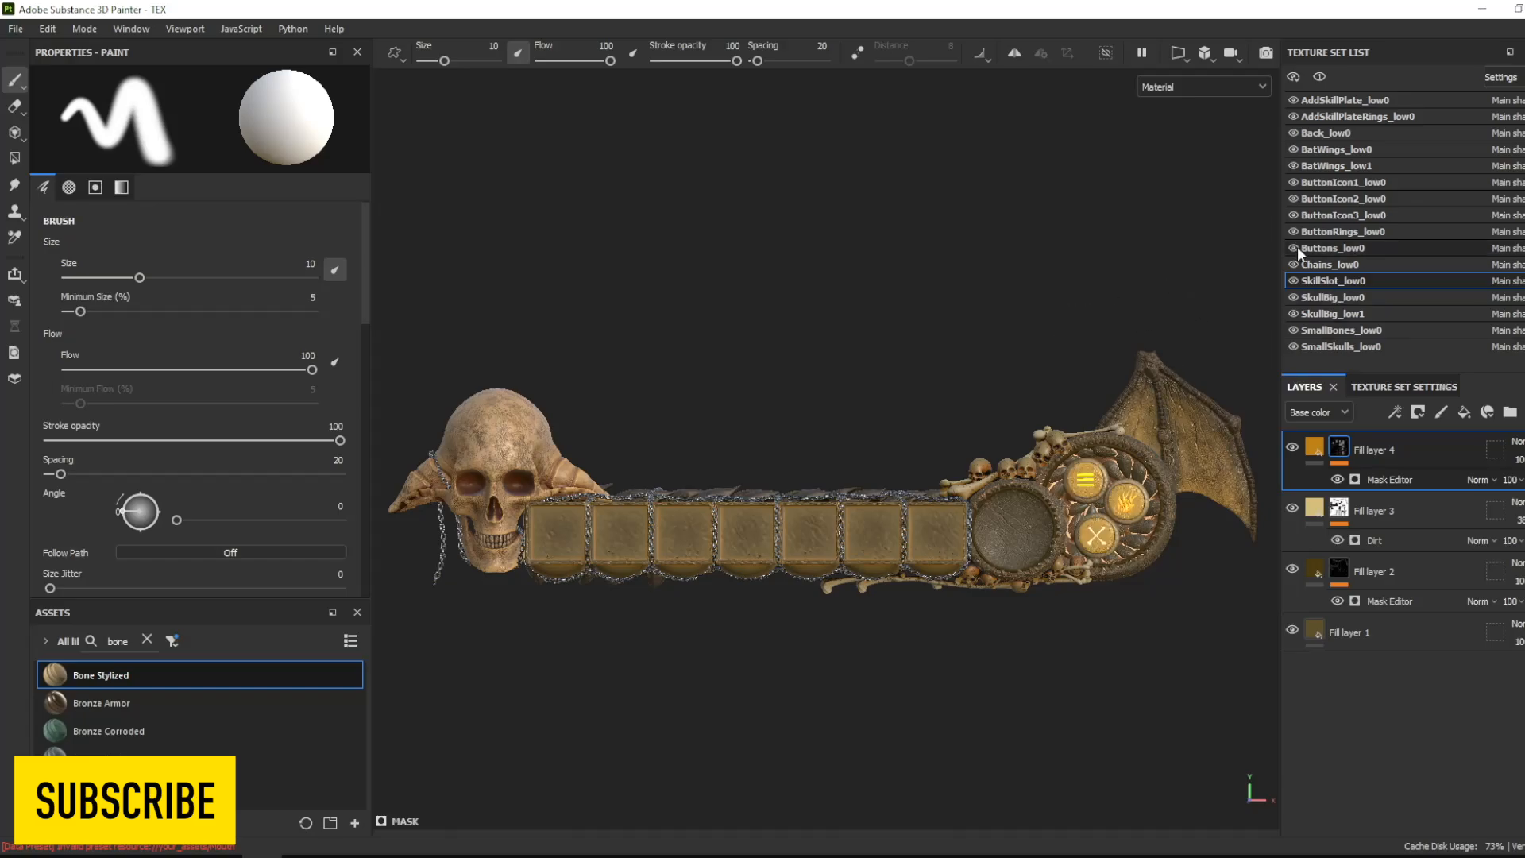
# - Add a fill layer above Fill layer 2 in Buttons_low0 and mask it with a Mask Editor generator
pyautogui.click(1335, 248)
pyautogui.click(199, 121)
pyautogui.click(288, 278)
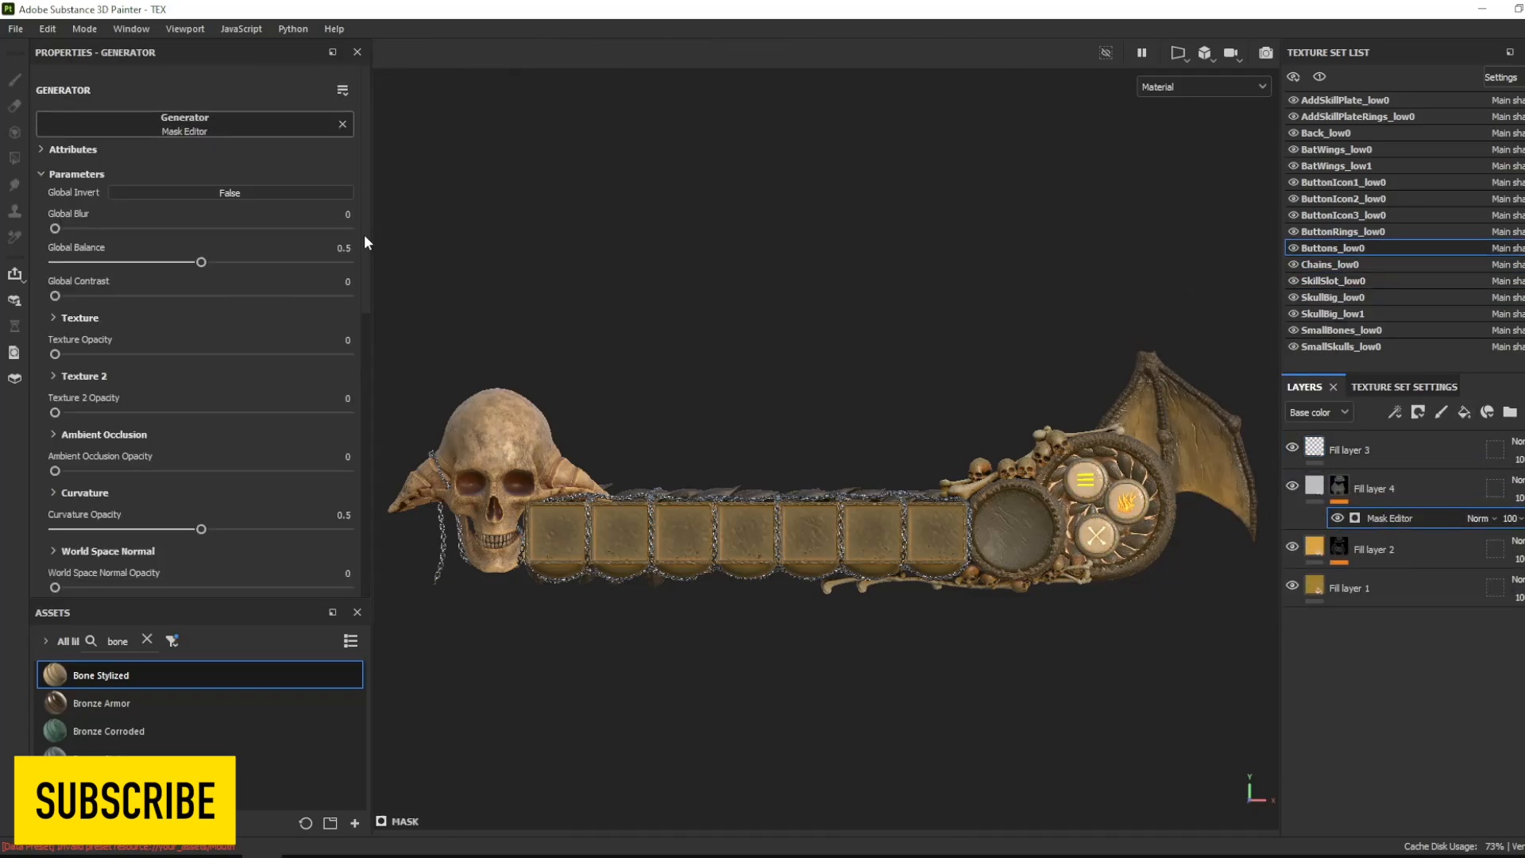
pyautogui.scroll(-4, 350, 318)
pyautogui.scroll(6, 826, 445)
# - Open the base color of Fill layer 4 in Buttons_low0 for editing
pyautogui.click(1343, 232)
pyautogui.click(1333, 249)
pyautogui.click(1315, 448)
pyautogui.click(1313, 492)
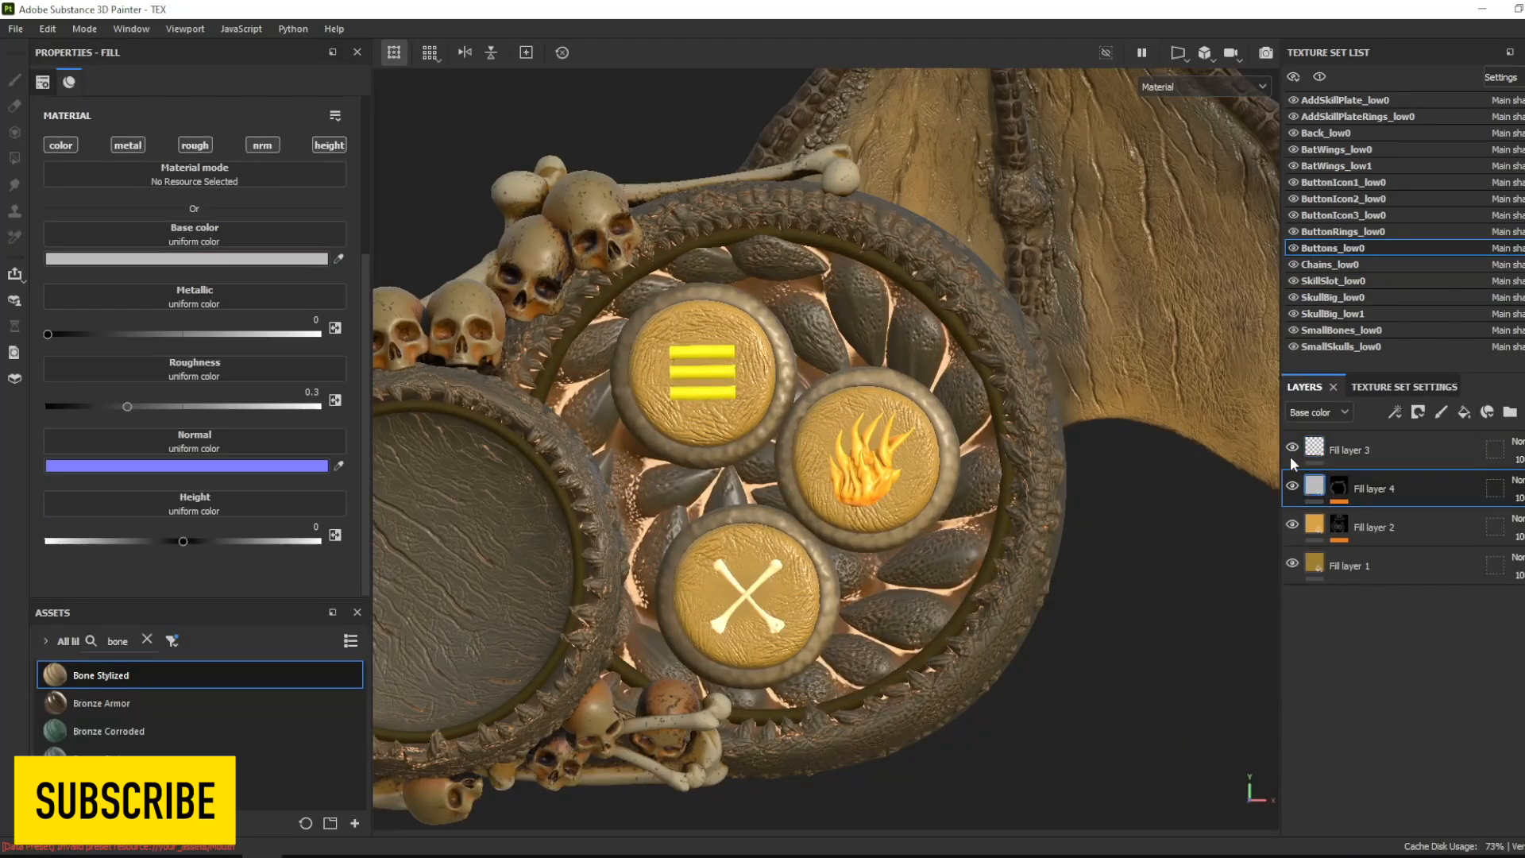
pyautogui.click(187, 258)
# - Switch to Blender, delete the default scene objects and import Hud.fbx from the PROJECTS\HUDs\Lowres folder
pyautogui.moveTo(300, 217); pyautogui.dragTo(786, 486)
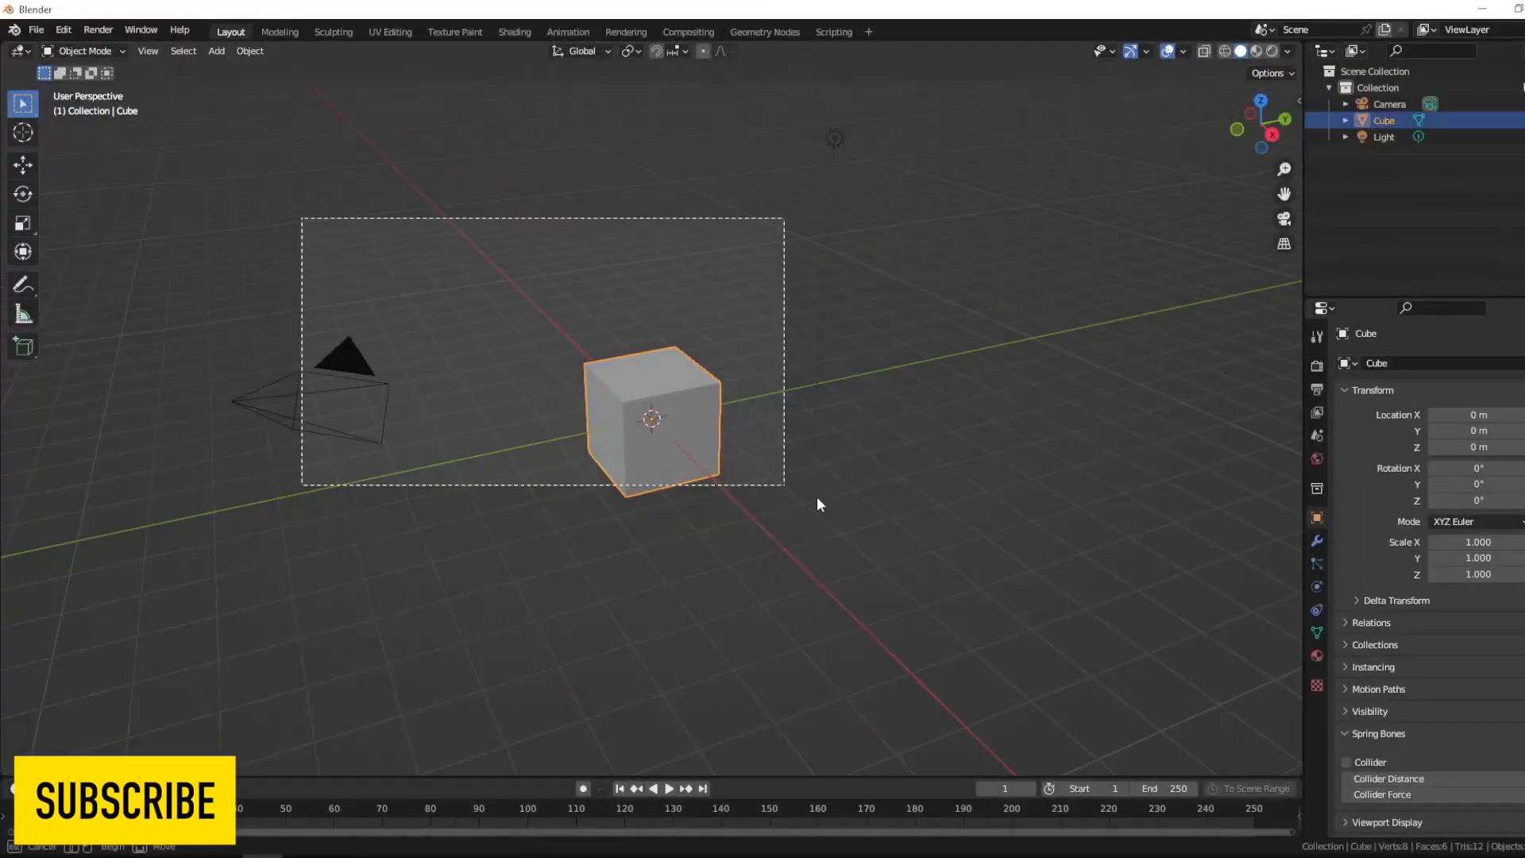
pyautogui.press('Delete')
pyautogui.click(36, 30)
pyautogui.moveTo(143, 254)
pyautogui.click(247, 416)
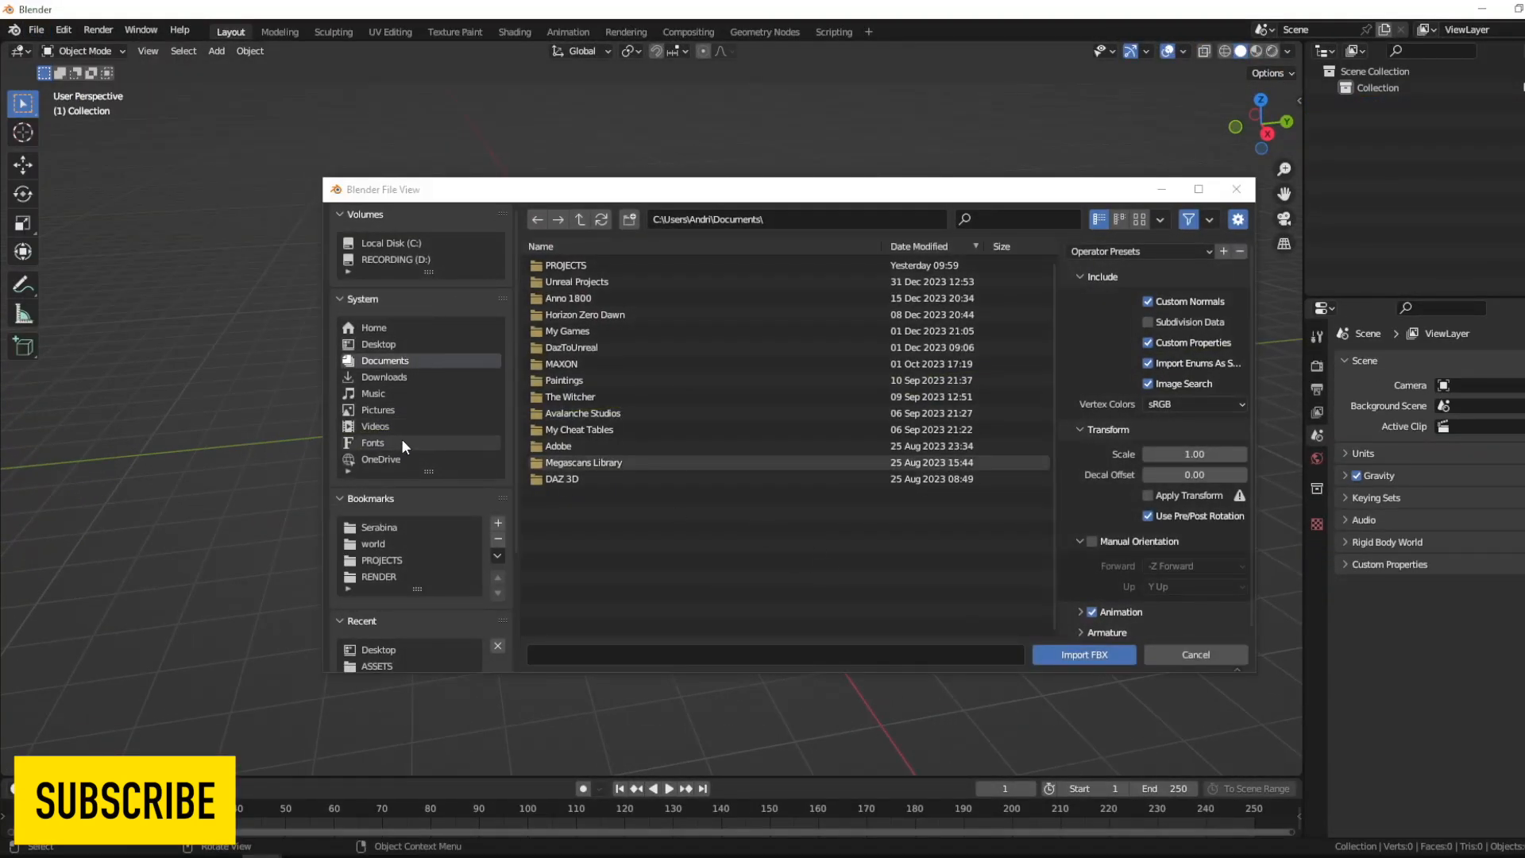
pyautogui.click(383, 560)
pyautogui.doubleClick(557, 265)
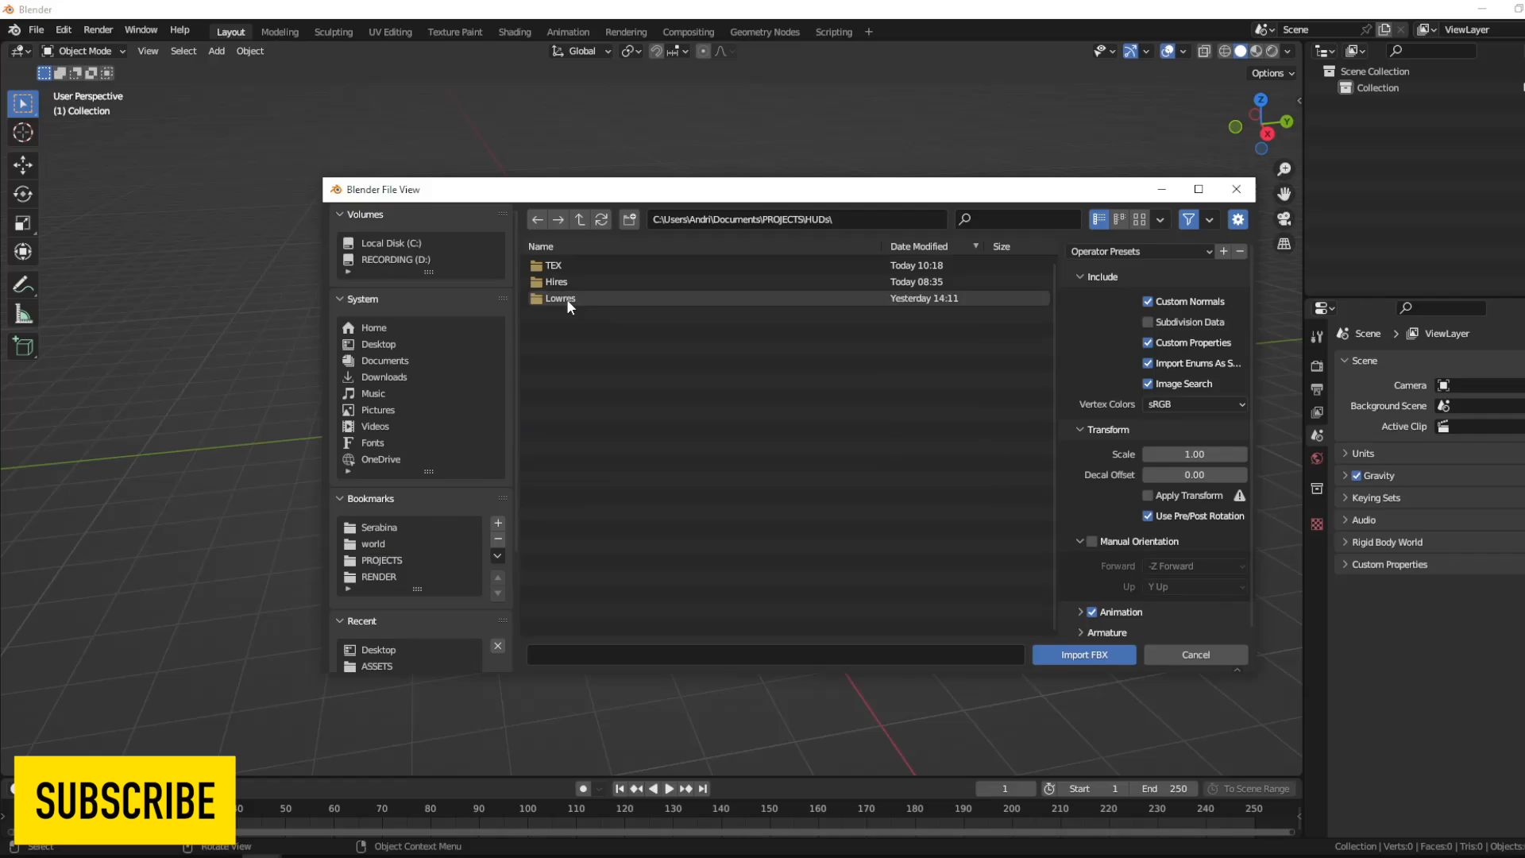
pyautogui.click(1095, 657)
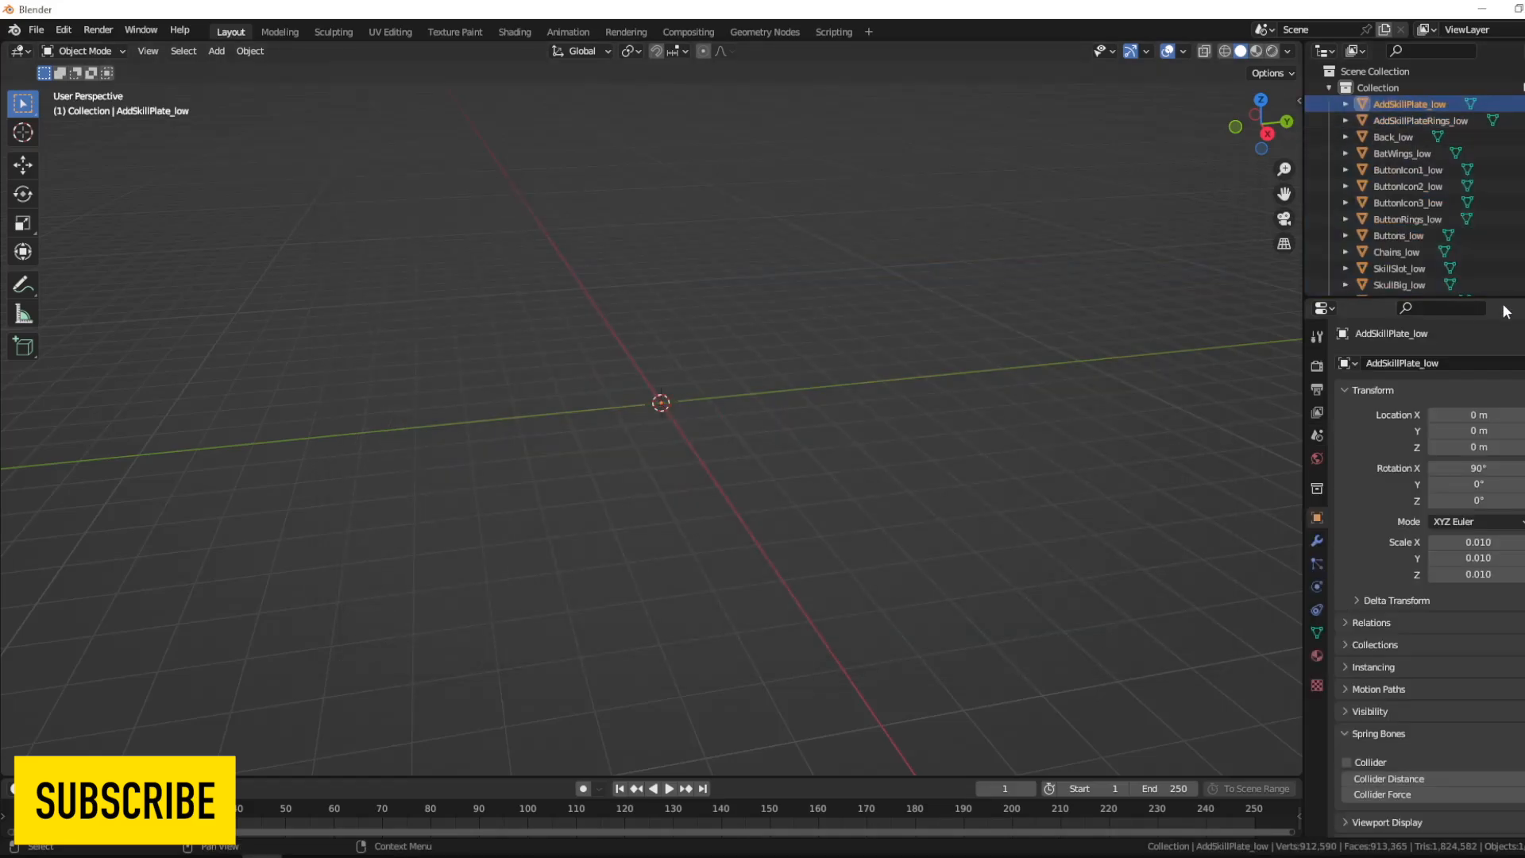
# - Set the scale of all imported HUD meshes to 1.000 on X, Y and Z and show them in front view
pyautogui.moveTo(1506, 309); pyautogui.dragTo(1319, 404)
pyautogui.press('n')
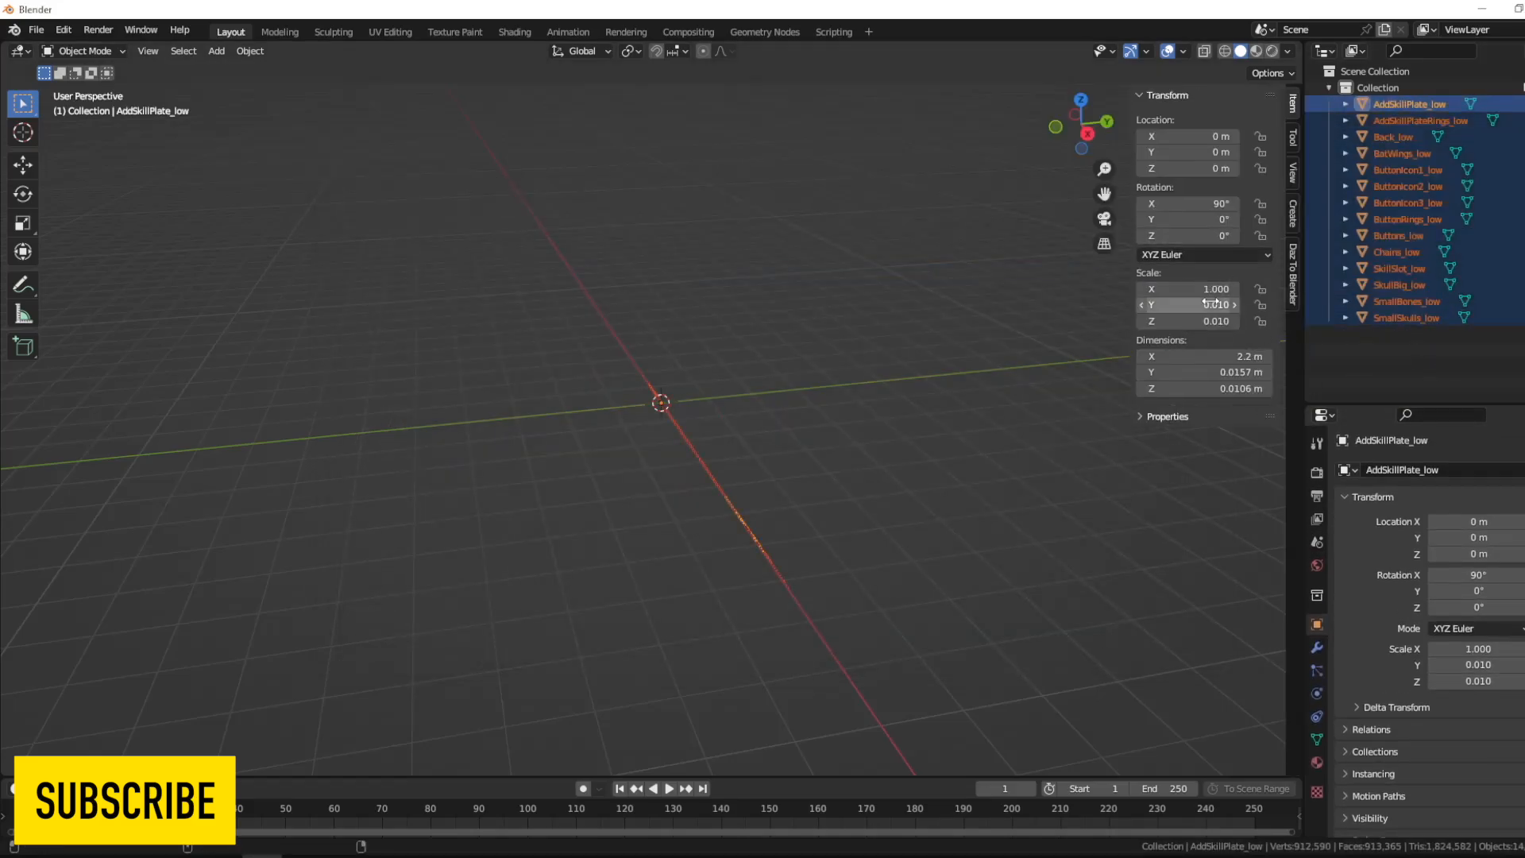
pyautogui.hotkey('alt', 'Return')
pyautogui.press('KP_1')
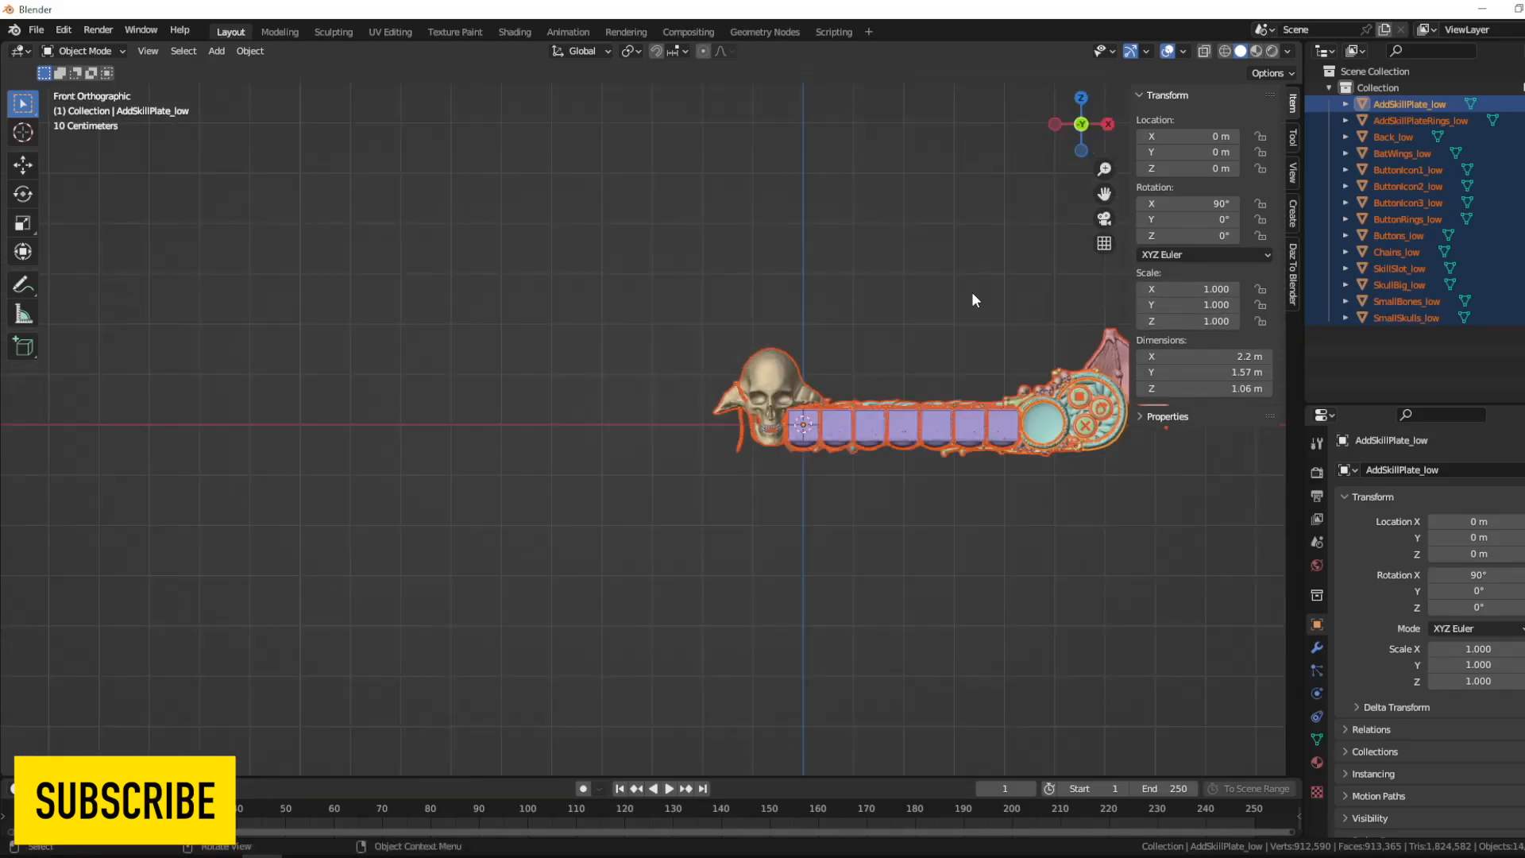
pyautogui.scroll(4, 766, 399)
pyautogui.keyDown('shift'); pyautogui.moveTo(970, 292); pyautogui.dragTo(563, 326, button='middle'); pyautogui.keyUp('shift')
pyautogui.click(1156, 486)
pyautogui.press('n')
# - Split the 3D viewport into two areas and turn the new one into a Shader Editor
pyautogui.click(1316, 565)
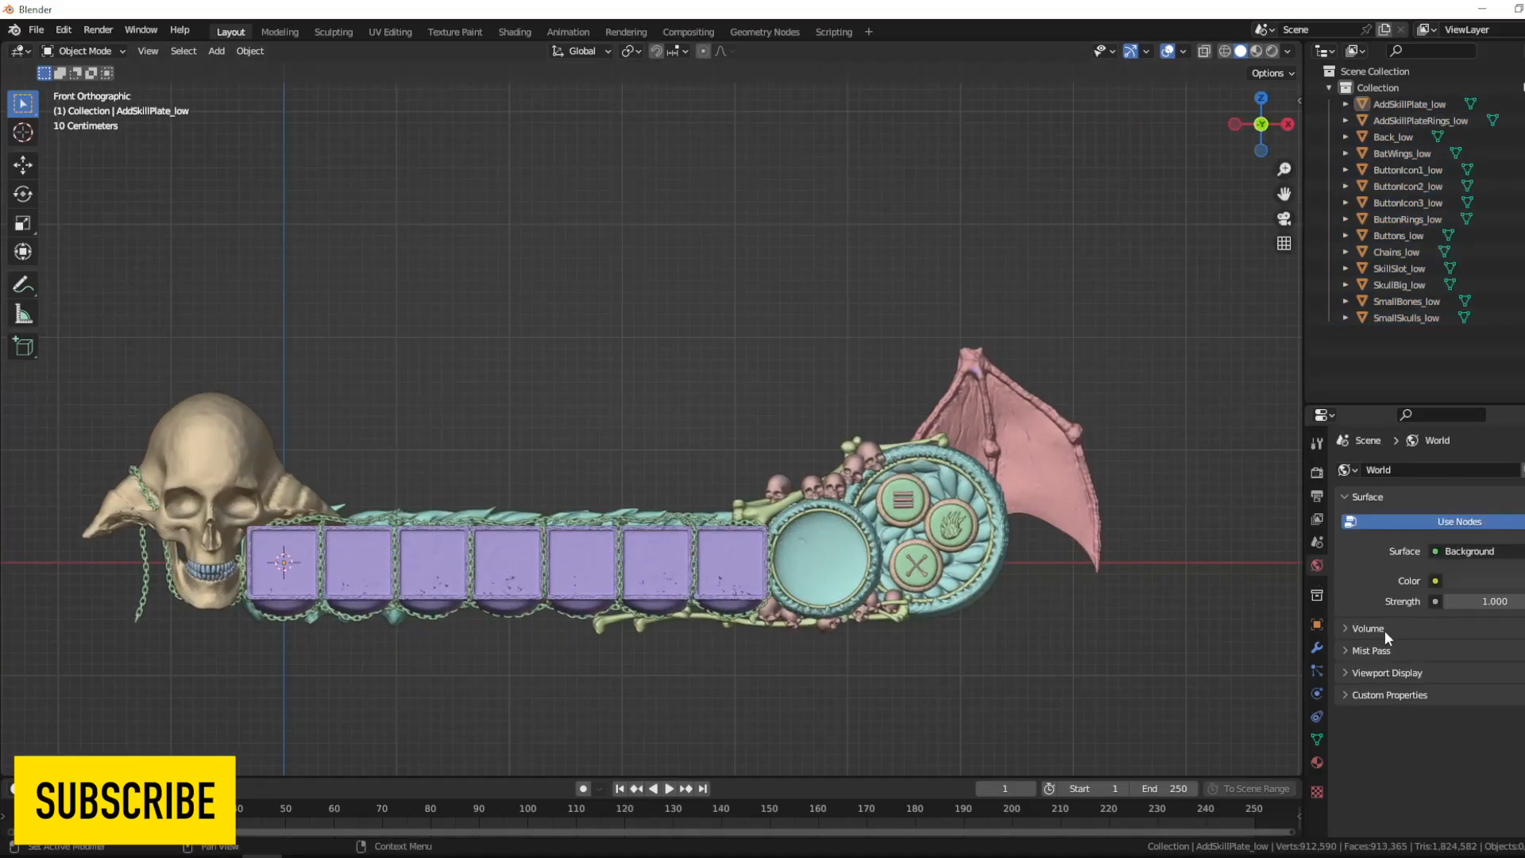
pyautogui.moveTo(7, 45); pyautogui.dragTo(585, 80)
pyautogui.click(19, 52)
pyautogui.click(68, 204)
pyautogui.press('n')
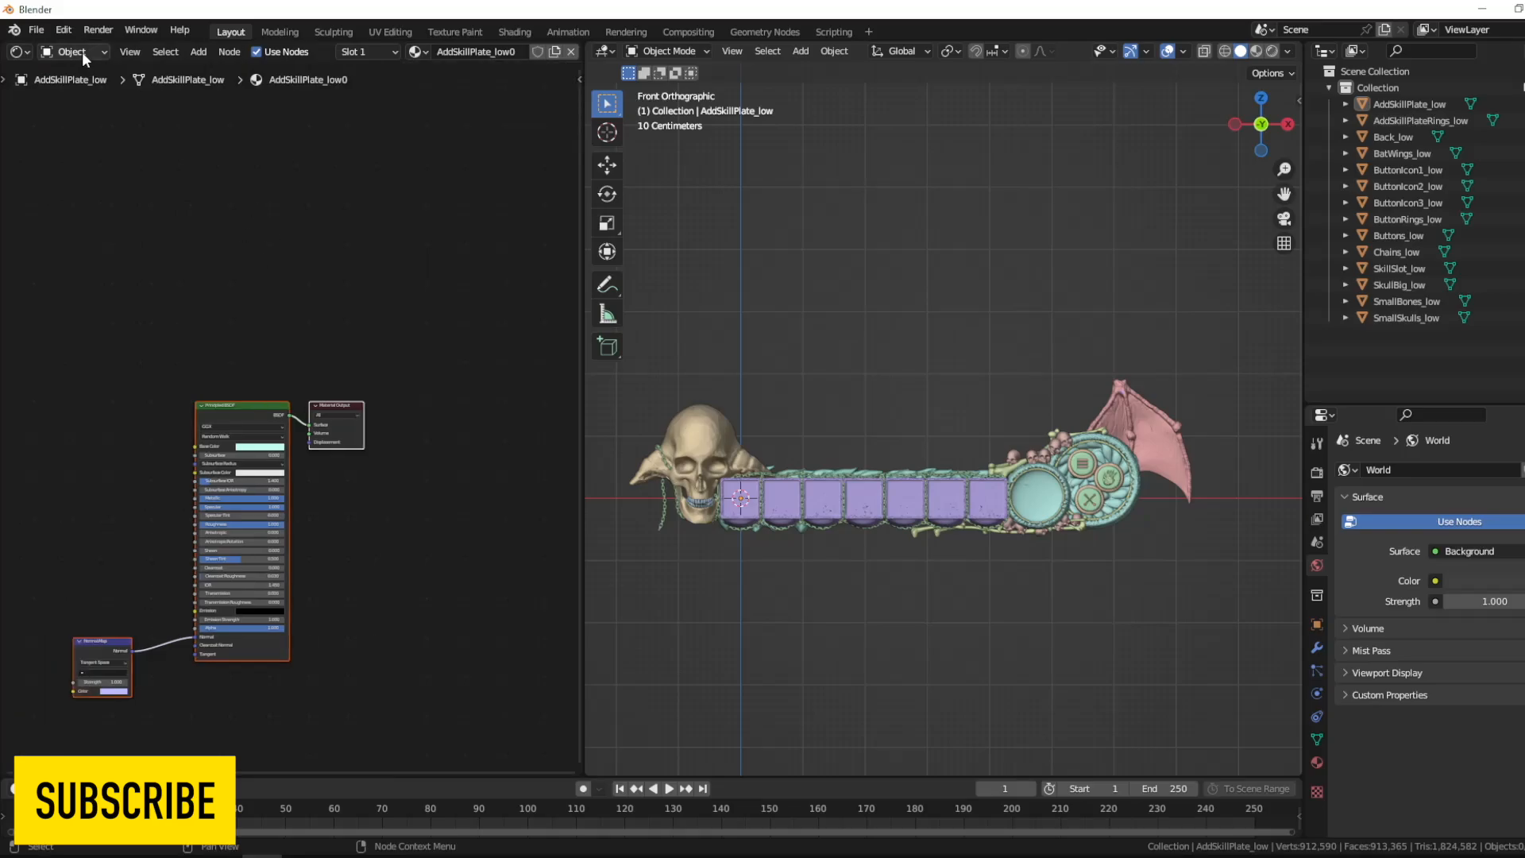
pyautogui.click(82, 53)
pyautogui.click(97, 91)
pyautogui.click(79, 71)
# - Switch the viewport to rendered shading with the Cycles engine and enable the transparent film background
pyautogui.click(1272, 51)
pyautogui.click(1316, 472)
pyautogui.click(1466, 511)
pyautogui.keyDown('shift'); pyautogui.moveTo(1048, 565); pyautogui.dragTo(1086, 590, button='middle'); pyautogui.keyUp('shift')
pyautogui.click(1465, 550)
pyautogui.moveTo(1366, 716); pyautogui.dragTo(1366, 608, button='middle')
pyautogui.scroll(-5, 1367, 605)
pyautogui.click(1368, 754)
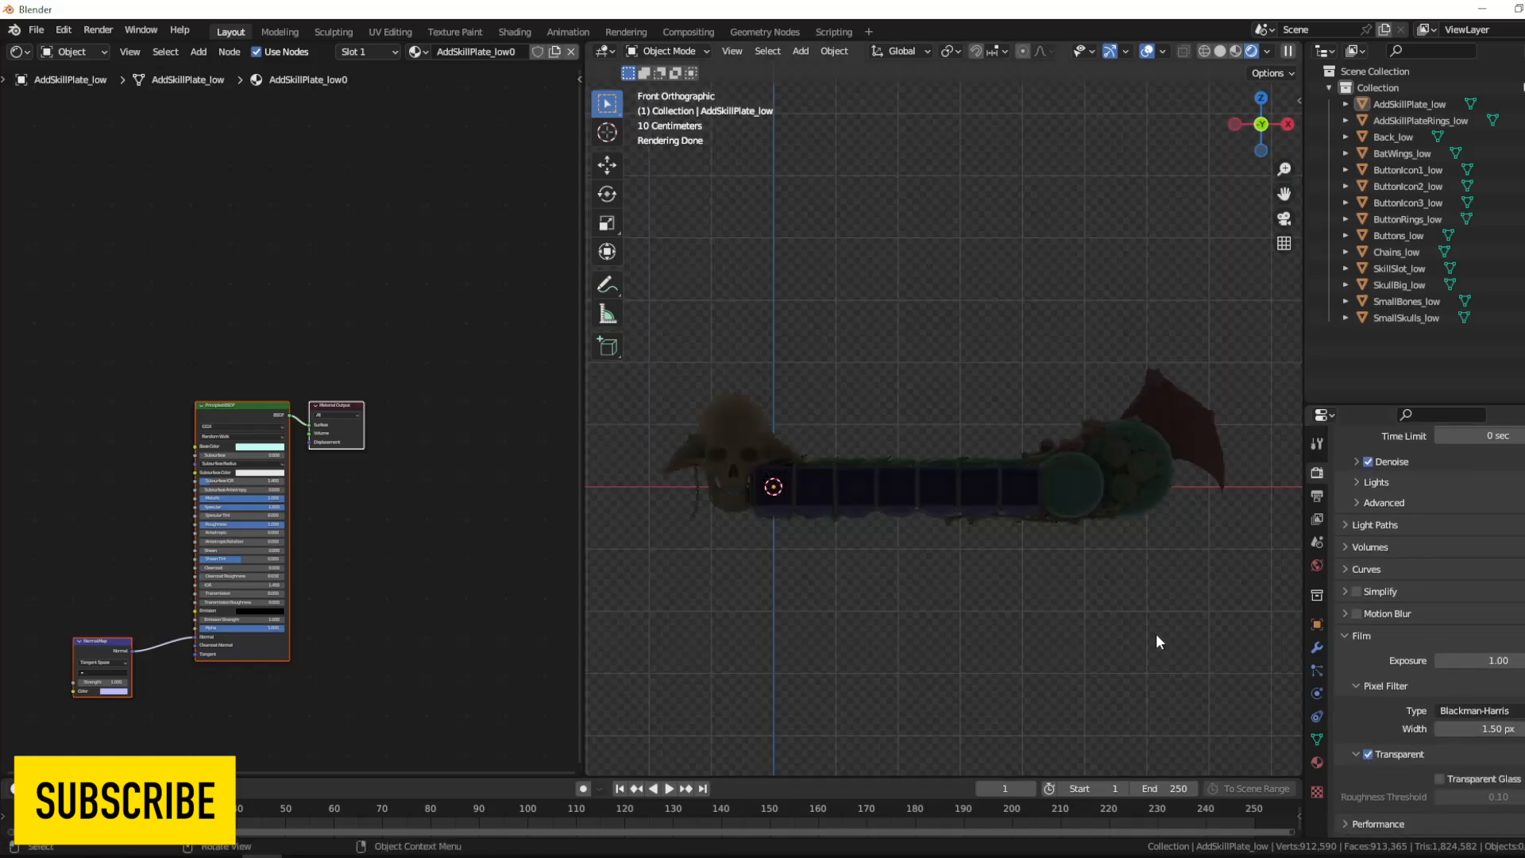
# - Hide the grid, 3D cursor and origin overlays plus the toolbar, and widen the rendered viewport
pyautogui.click(1163, 51)
pyautogui.click(1171, 149)
pyautogui.click(1163, 51)
pyautogui.click(1170, 248)
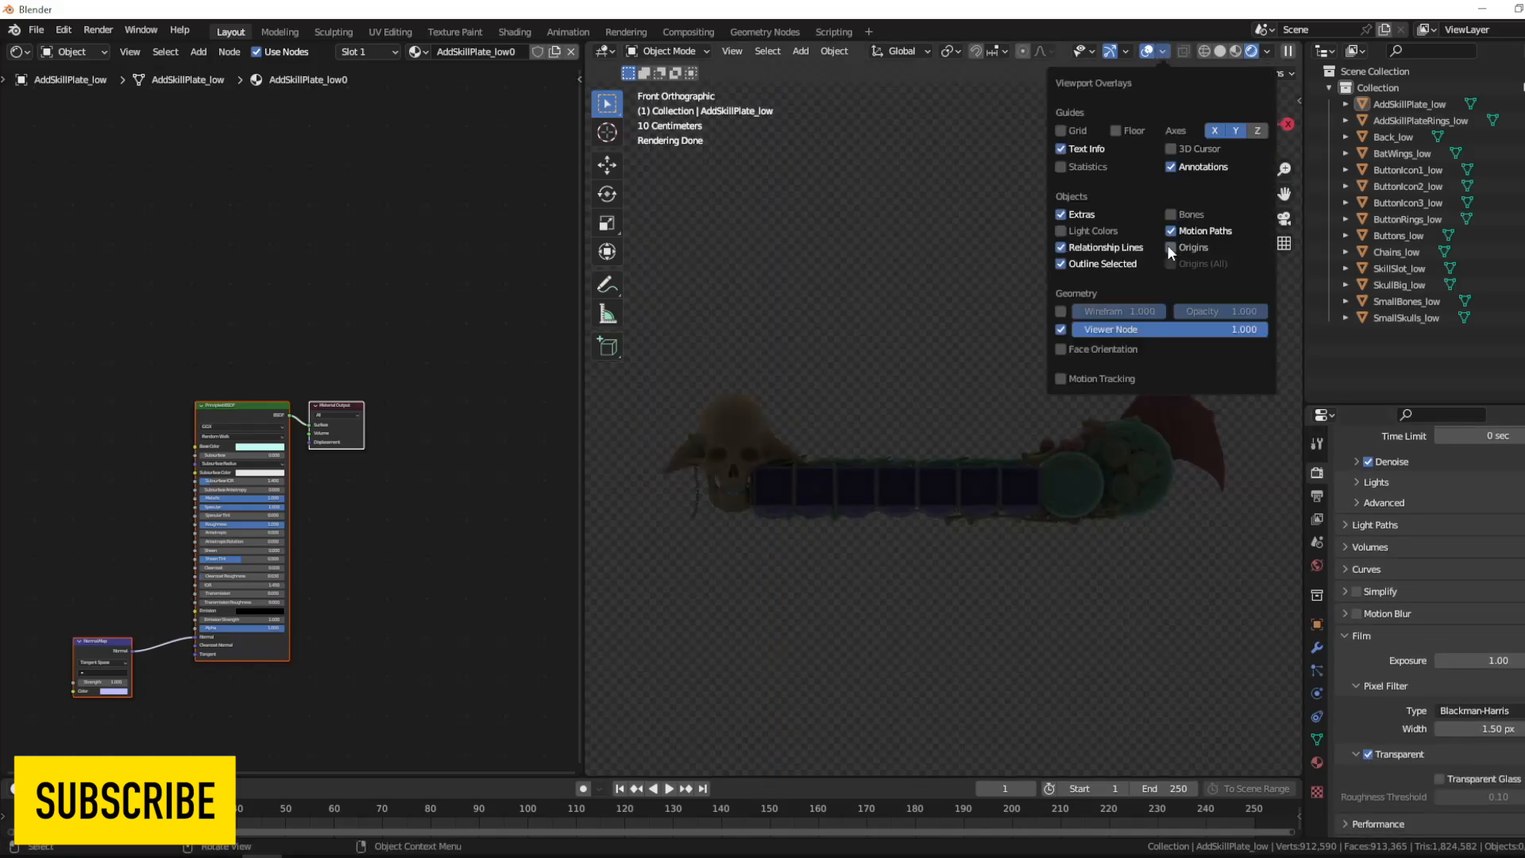
pyautogui.keyDown('shift'); pyautogui.moveTo(993, 356); pyautogui.dragTo(982, 364, button='middle'); pyautogui.keyUp('shift')
pyautogui.press('t')
pyautogui.moveTo(585, 433); pyautogui.dragTo(438, 433)
# - Add an area light, place it near the bat wing and rotate it toward the slot bar
pyautogui.hotkey('shift', 'a')
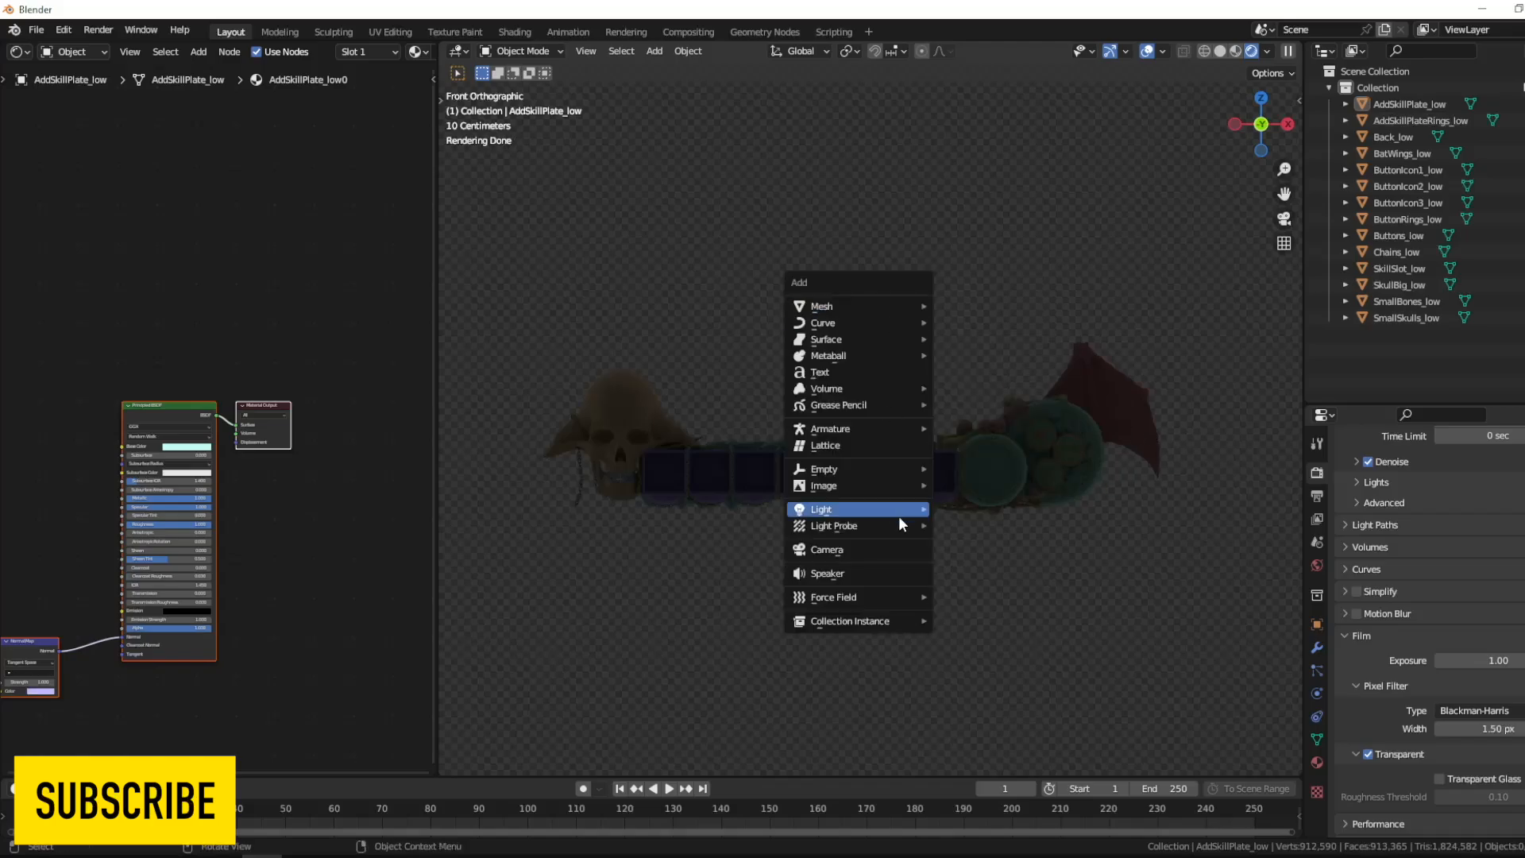
pyautogui.click(987, 568)
pyautogui.press('g')
pyautogui.click(1220, 413)
pyautogui.press('r')
pyautogui.click(1050, 560)
# - Lower the world background strength and enlarge the area light to a size of 5 m
pyautogui.click(1318, 565)
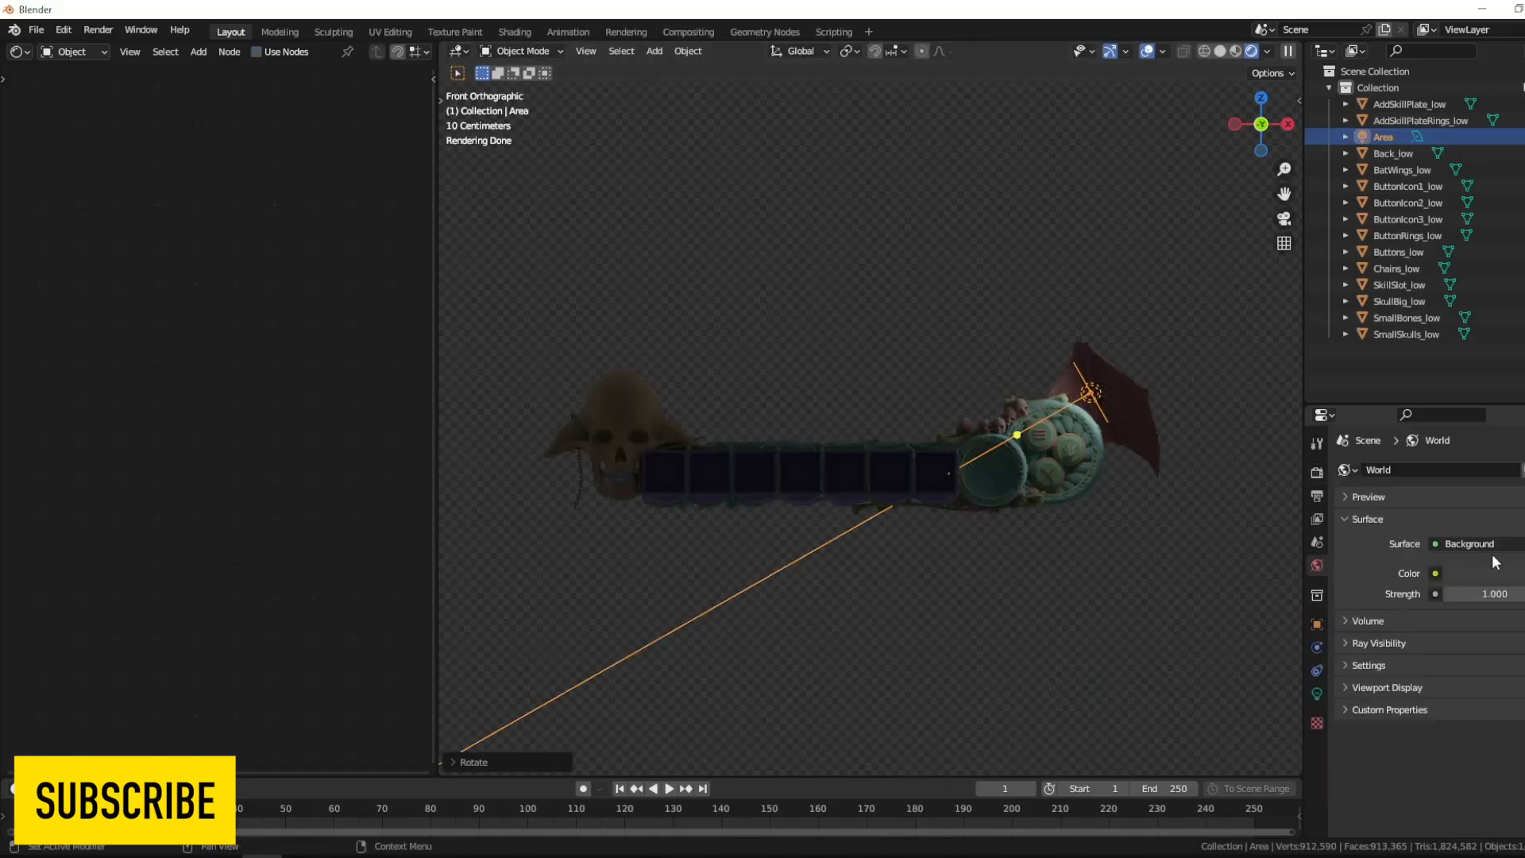
pyautogui.moveTo(1492, 594); pyautogui.dragTo(1406, 594)
pyautogui.press('s')
pyautogui.press('Return')
pyautogui.click(1317, 694)
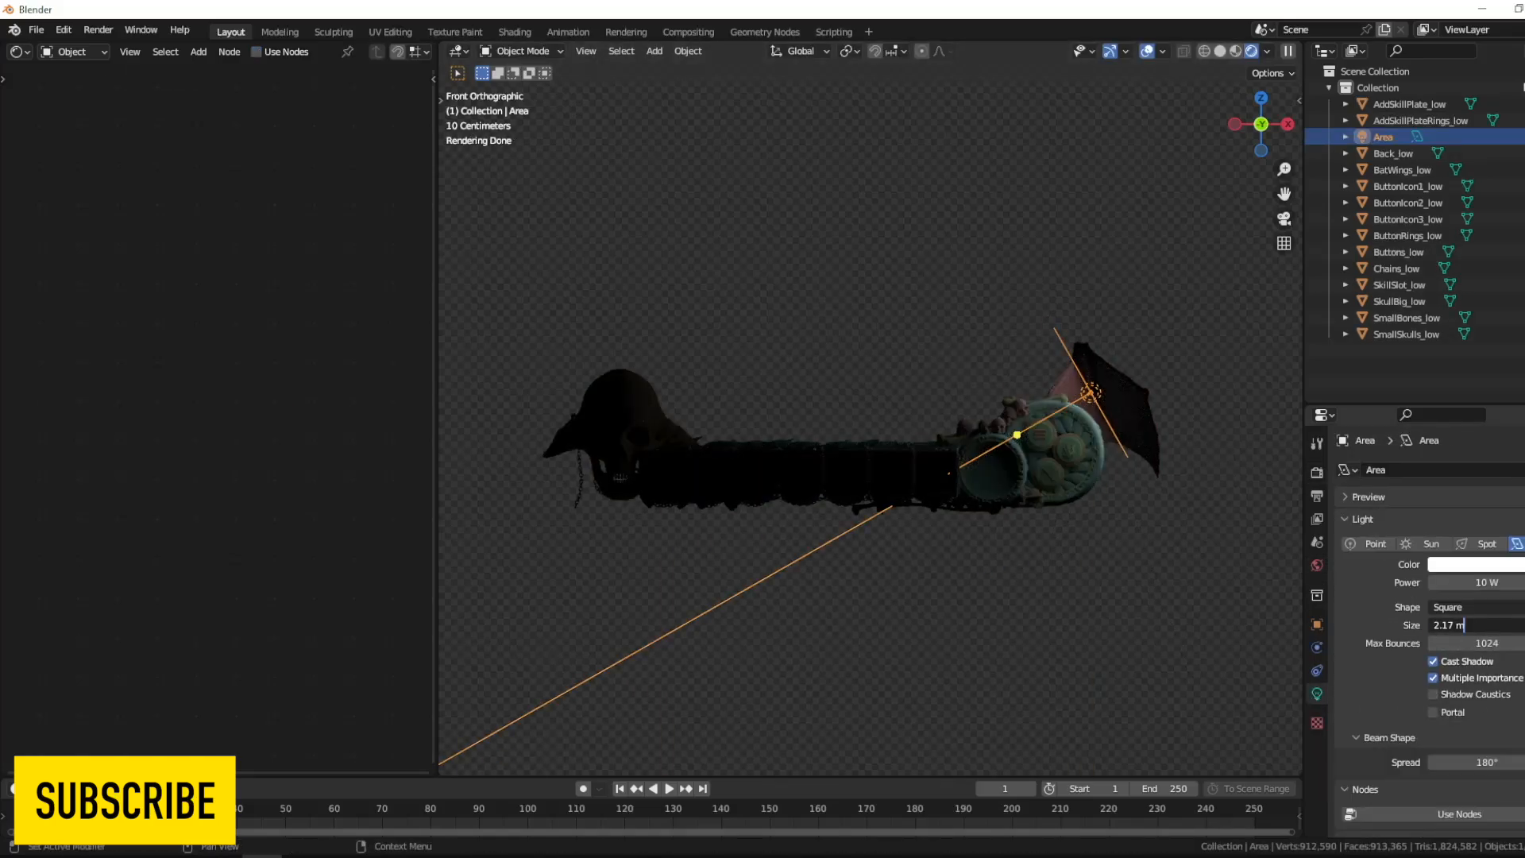
# - Change the Shader Editor area into a 3D viewport showing the HUD from the top
pyautogui.click(20, 51)
pyautogui.click(62, 94)
pyautogui.click(396, 99)
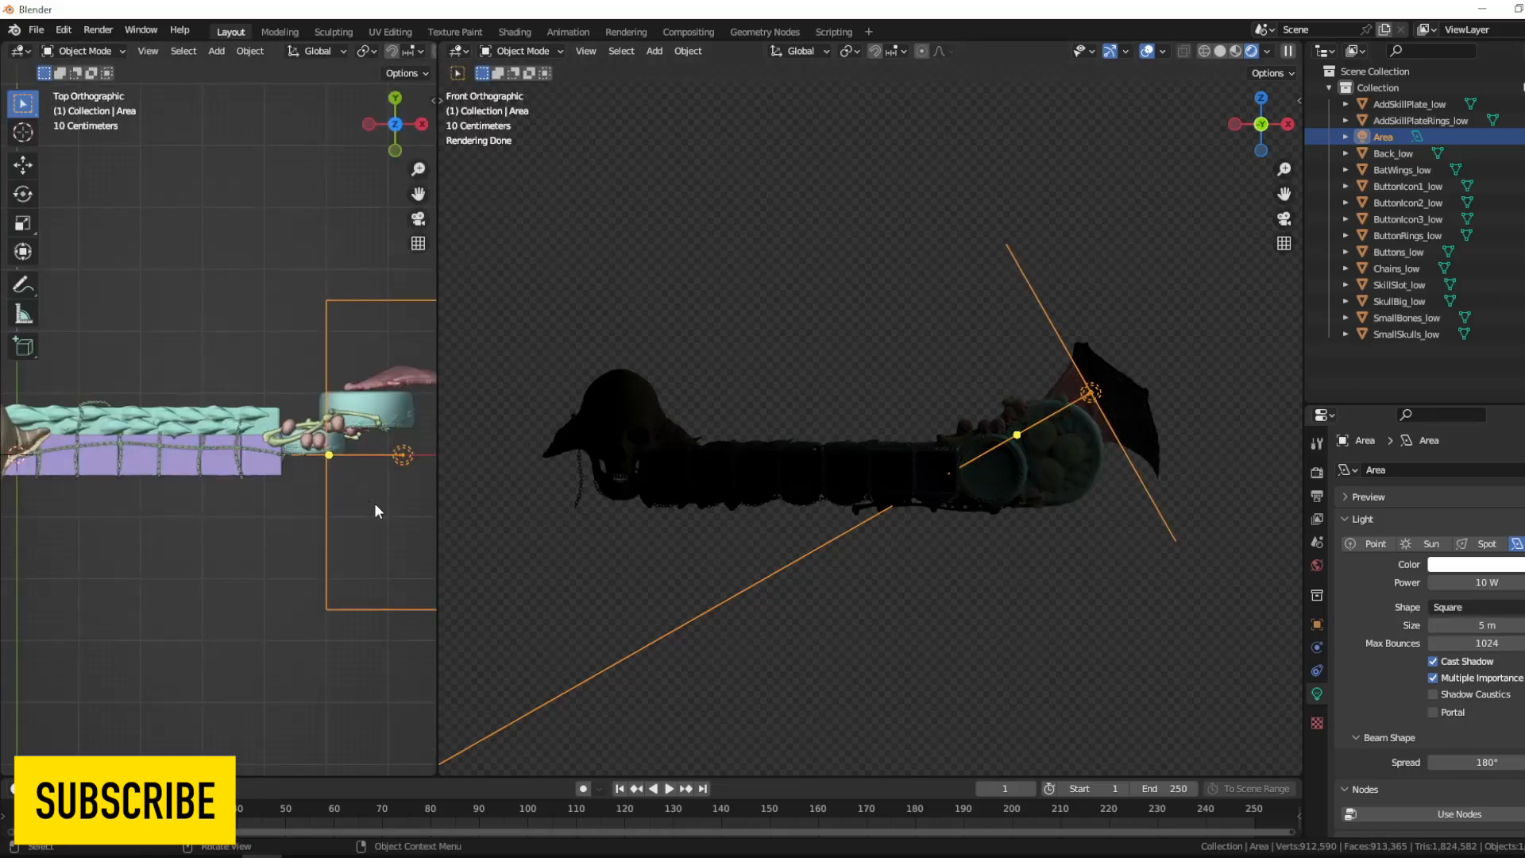
pyautogui.scroll(-3, 375, 510)
# - Move the area light in front of the bat-wing end and rotate it toward the HUD's front face
pyautogui.press('g')
pyautogui.click(416, 584)
pyautogui.press('r')
pyautogui.click(333, 358)
pyautogui.press('r')
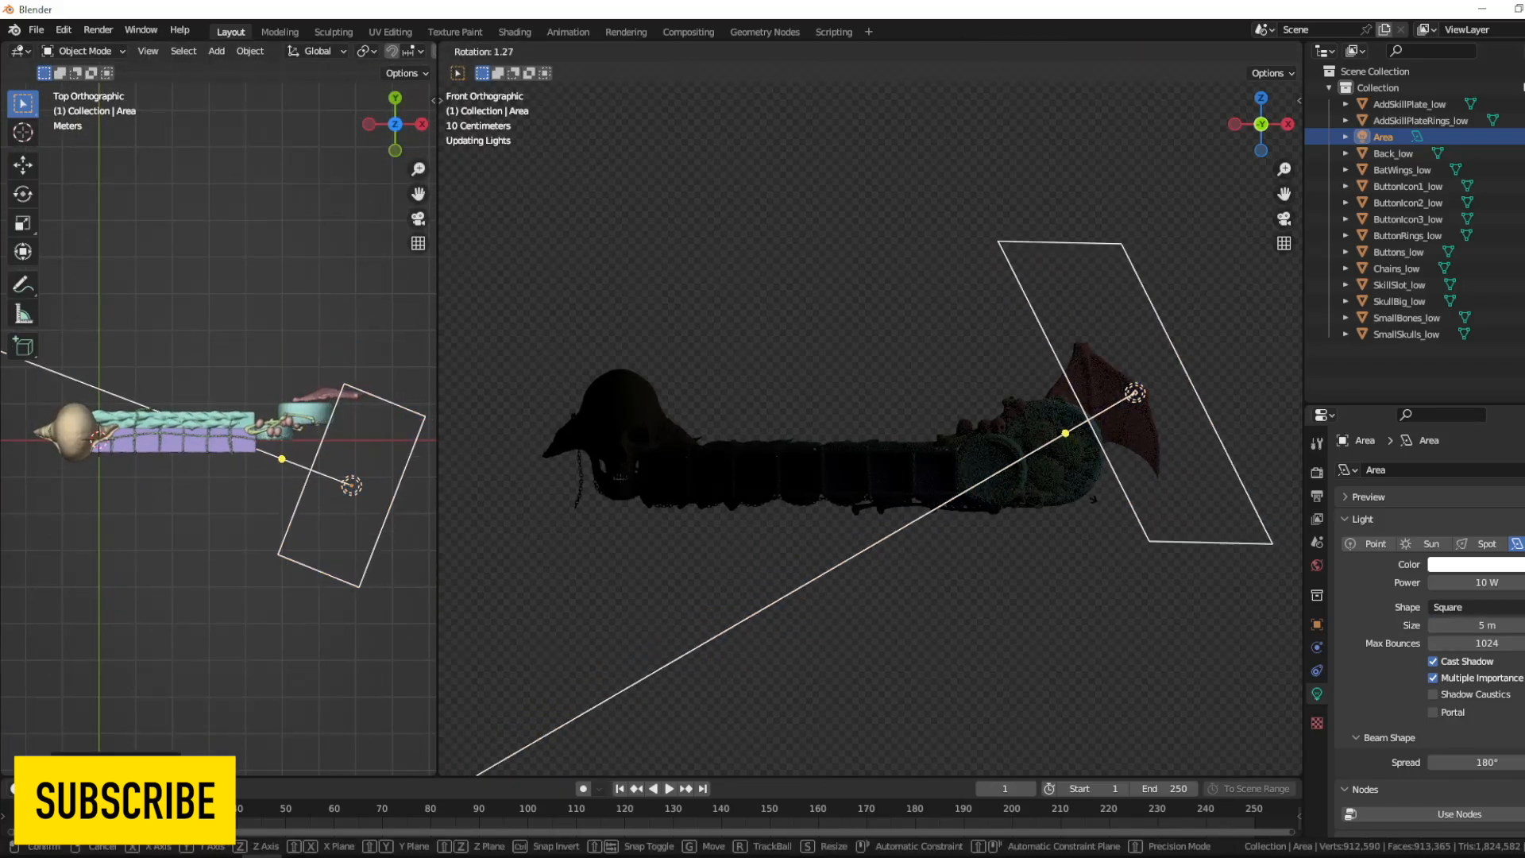
pyautogui.click(794, 310)
# - Rotate the area light about the Y axis to reduce its downward tilt
pyautogui.press('r')
pyautogui.press('x')
pyautogui.press('y')
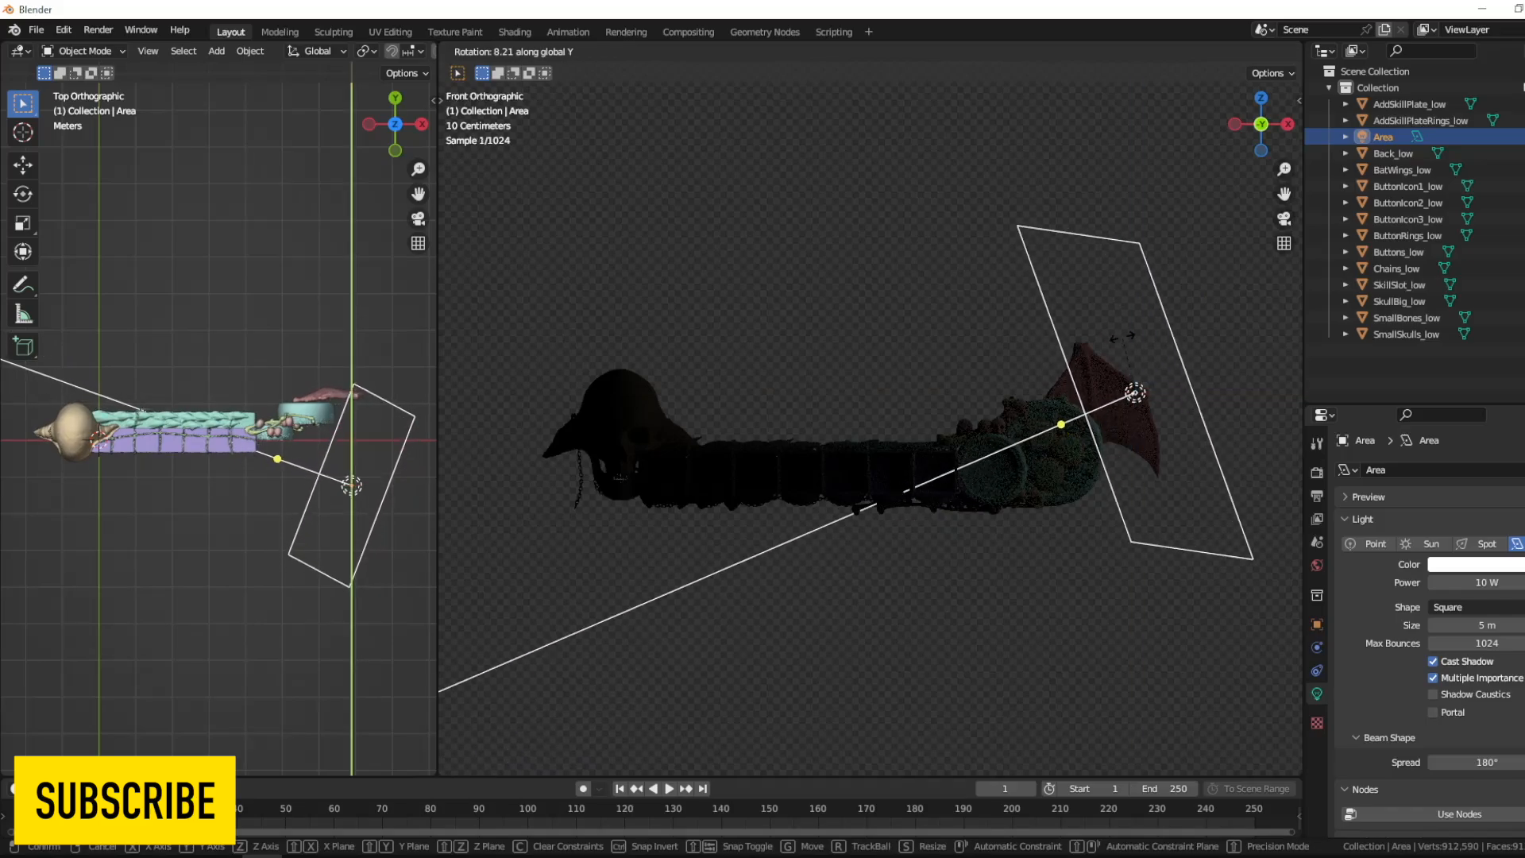
pyautogui.press('y')
pyautogui.click(1137, 367)
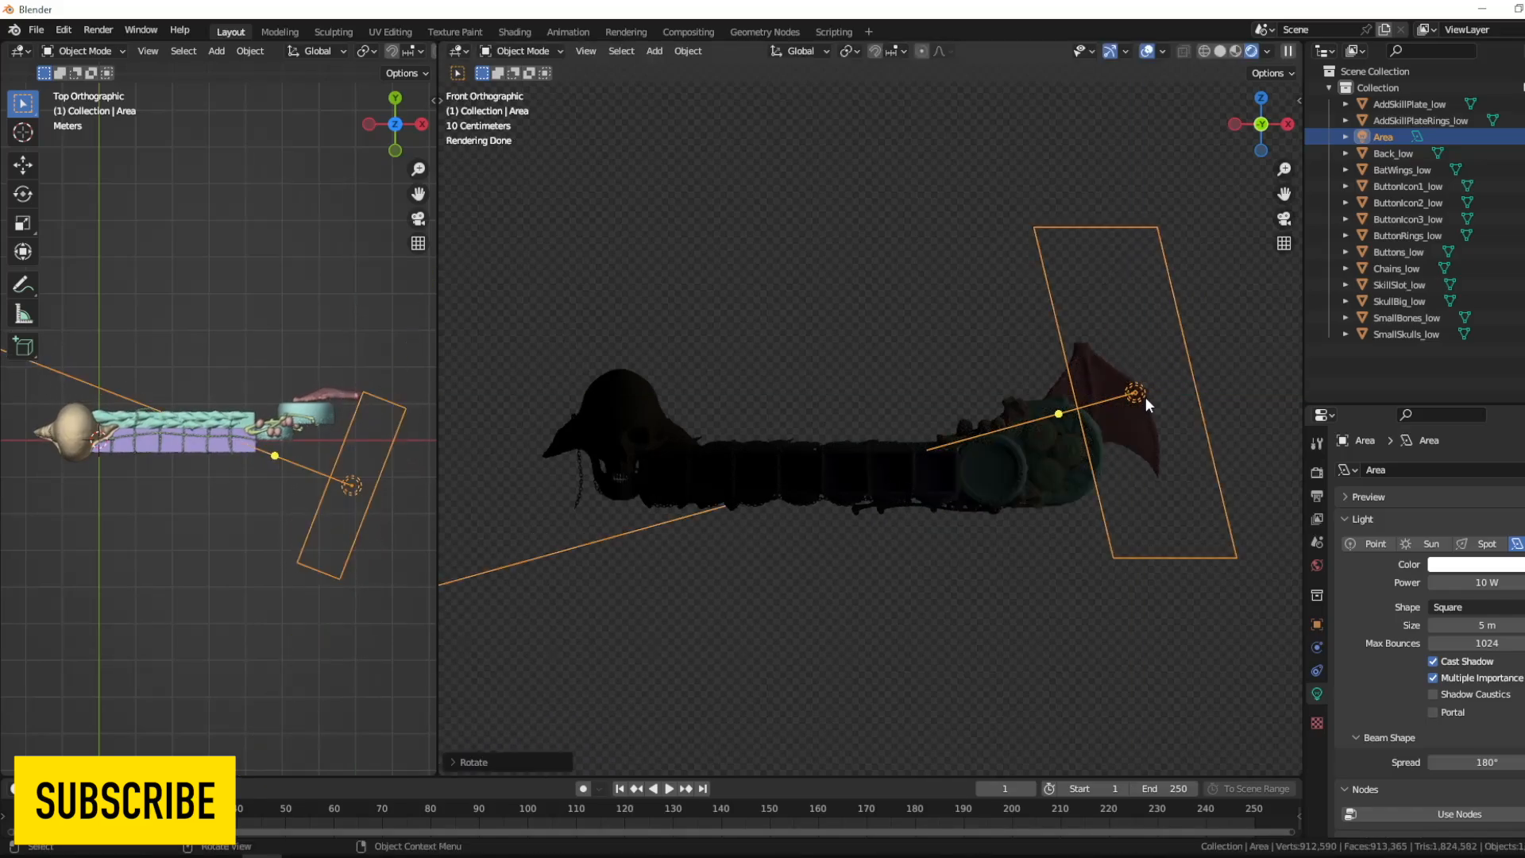
# - Rotate the area light slightly in the top view and move it farther out past the wing end
pyautogui.press('r')
pyautogui.click(403, 547)
pyautogui.press('g')
pyautogui.click(408, 552)
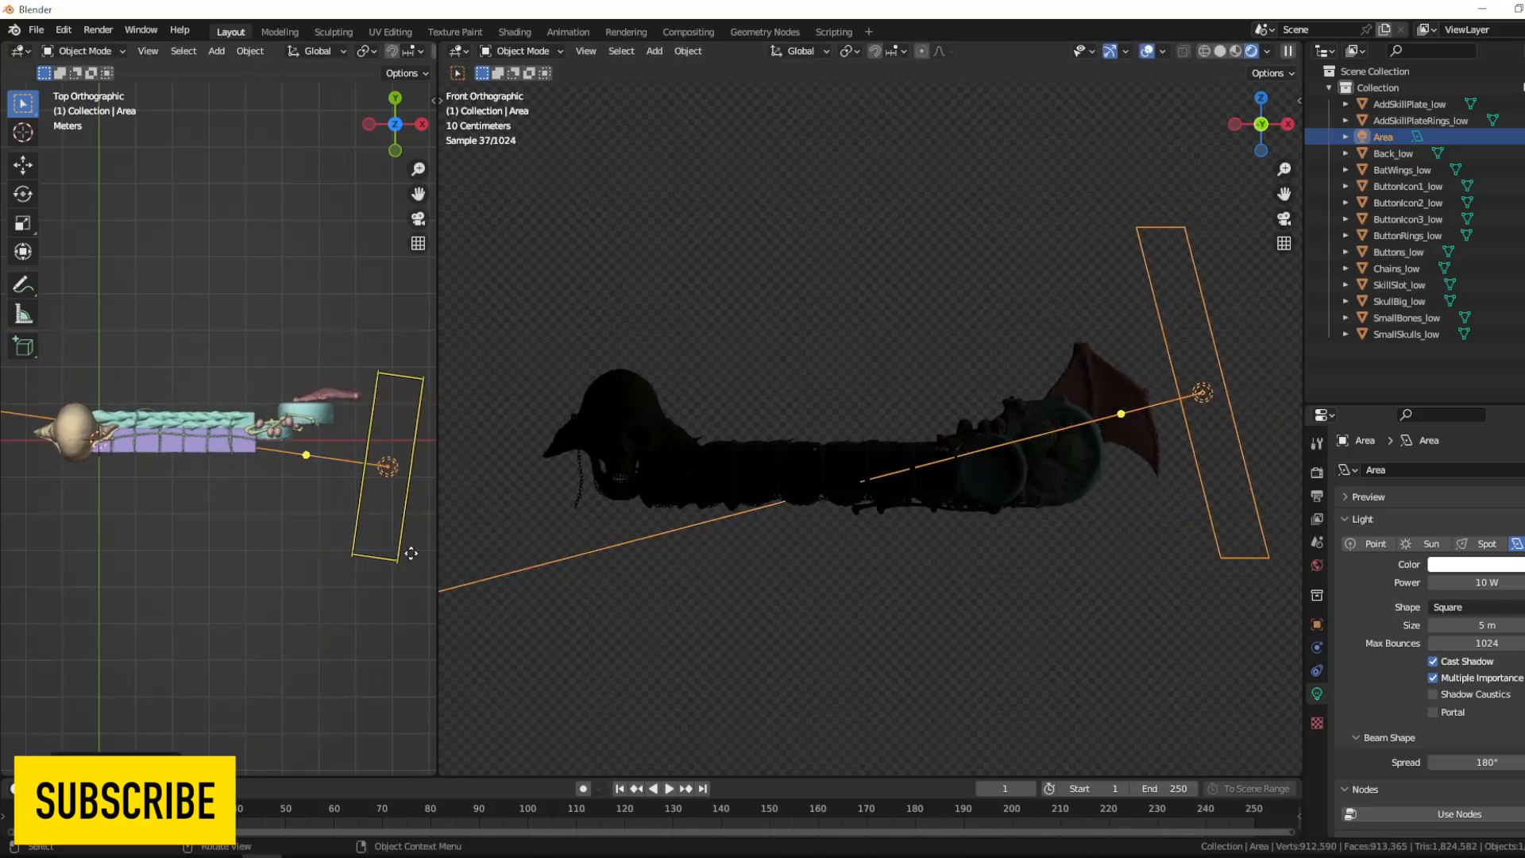
# - Create a new collection named Collection 2 and move the area light into it
pyautogui.scroll(-2, 408, 551)
pyautogui.click(1400, 387)
pyautogui.rightClick(1396, 367)
pyautogui.click(1394, 358)
pyautogui.moveTo(1384, 136); pyautogui.dragTo(1386, 350)
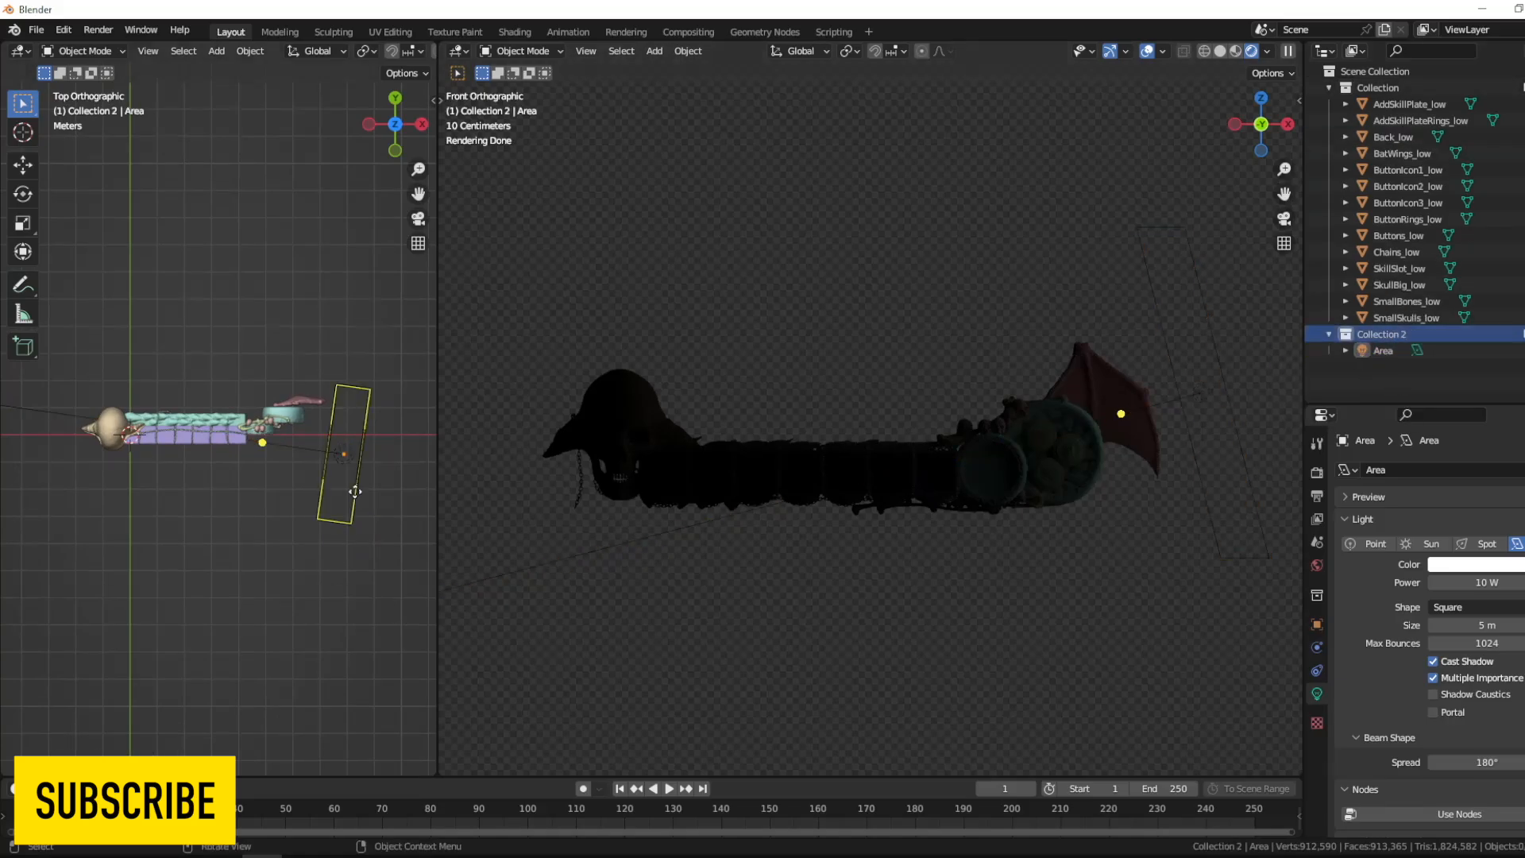
# - Duplicate the area light to the skull end, rotate it toward the HUD and move it in front of the skull
pyautogui.hotkey('shift', 'd')
pyautogui.click(205, 555)
pyautogui.press('r')
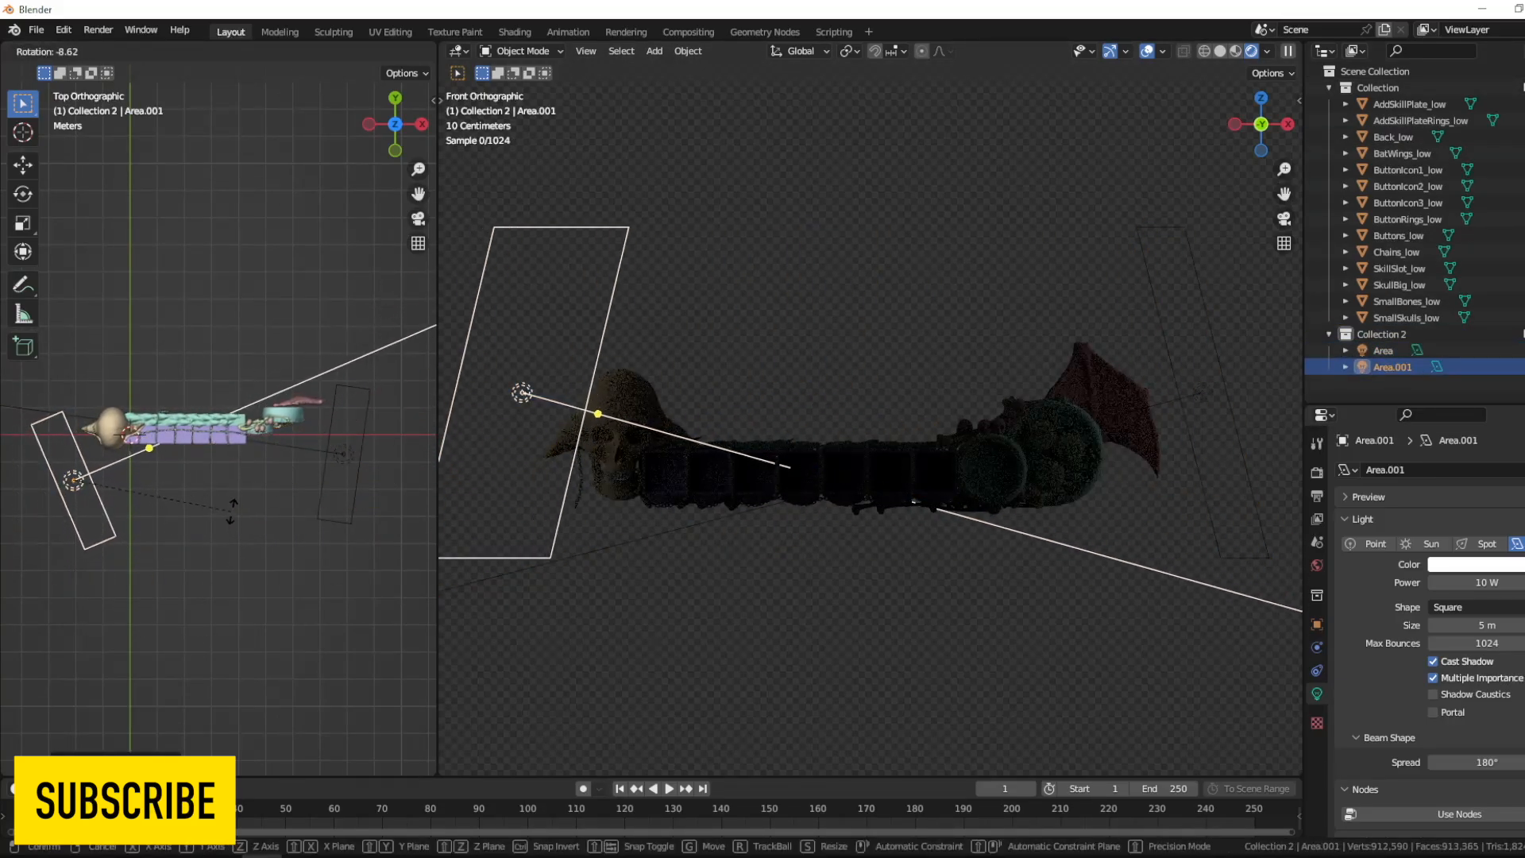
pyautogui.click(230, 512)
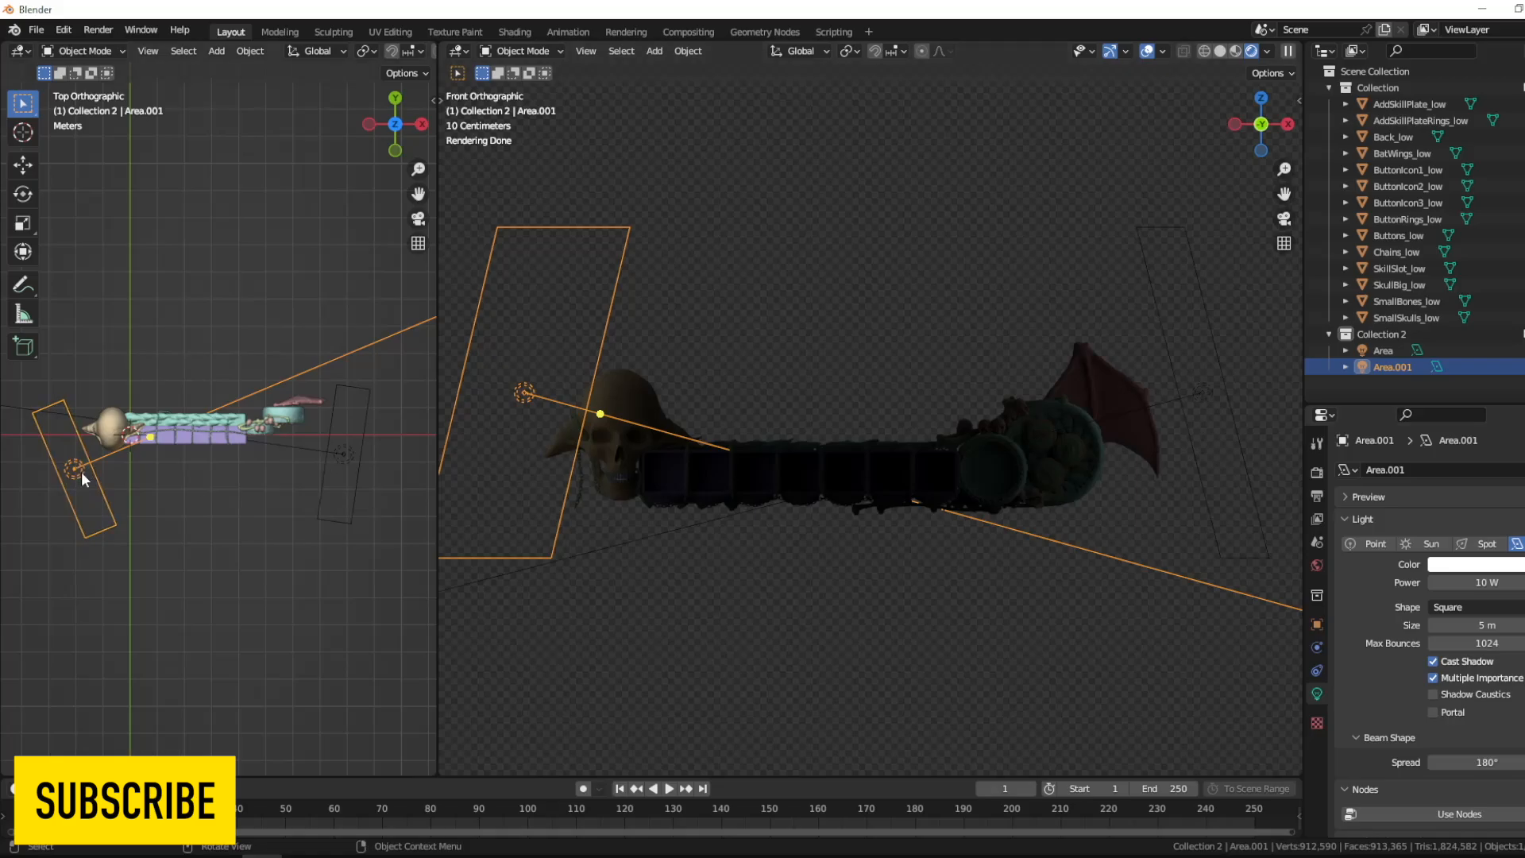
pyautogui.press('g')
pyautogui.click(877, 407)
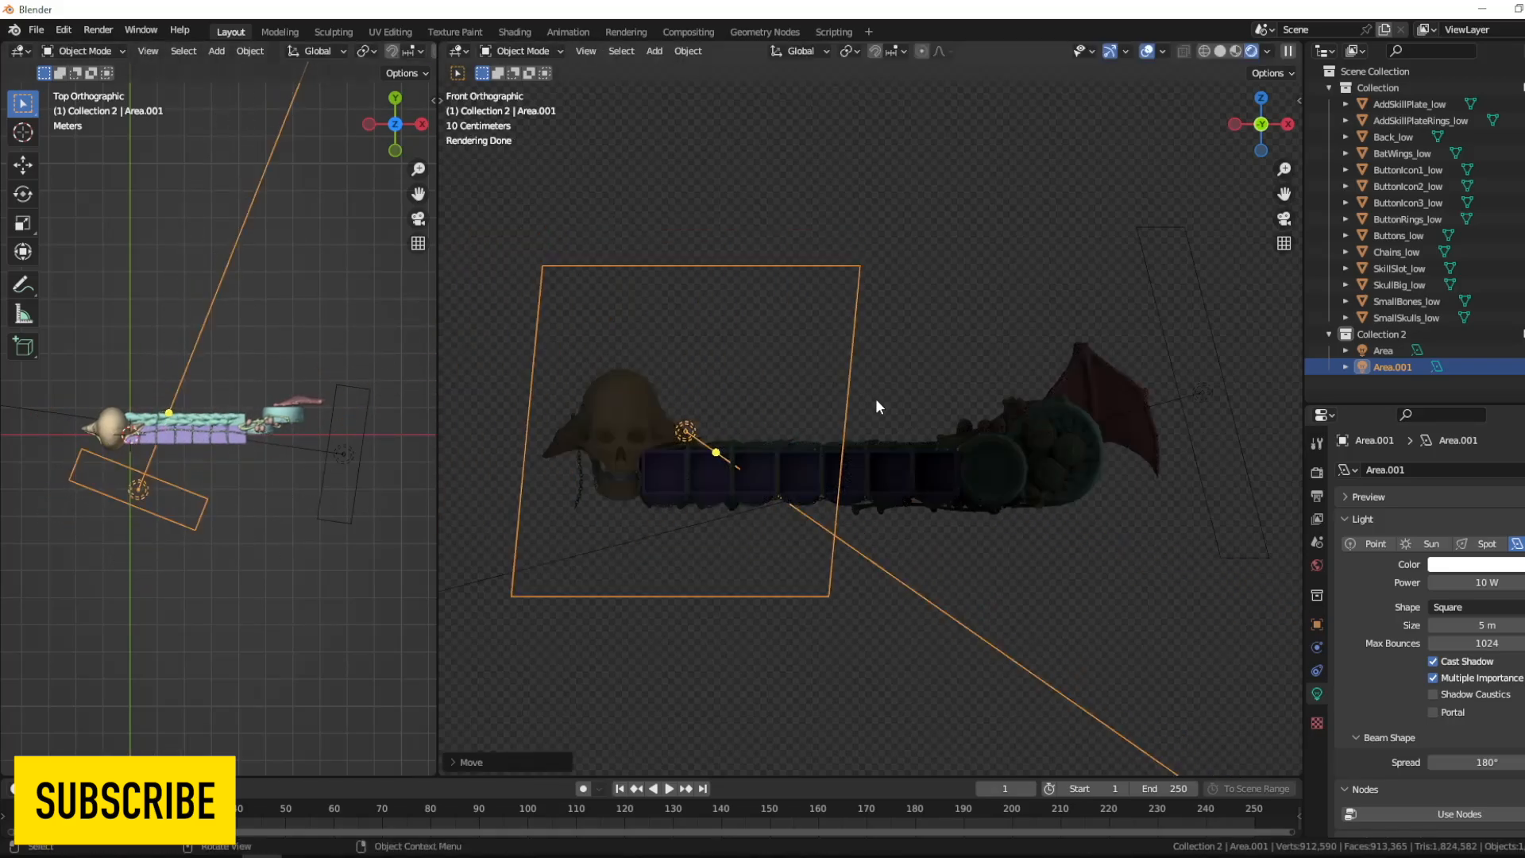
# - Rotate the duplicated area light in the right and front views to level its aim at the HUD
pyautogui.press('KP_3')
pyautogui.press('r')
pyautogui.click(342, 465)
pyautogui.press('r')
pyautogui.click(933, 340)
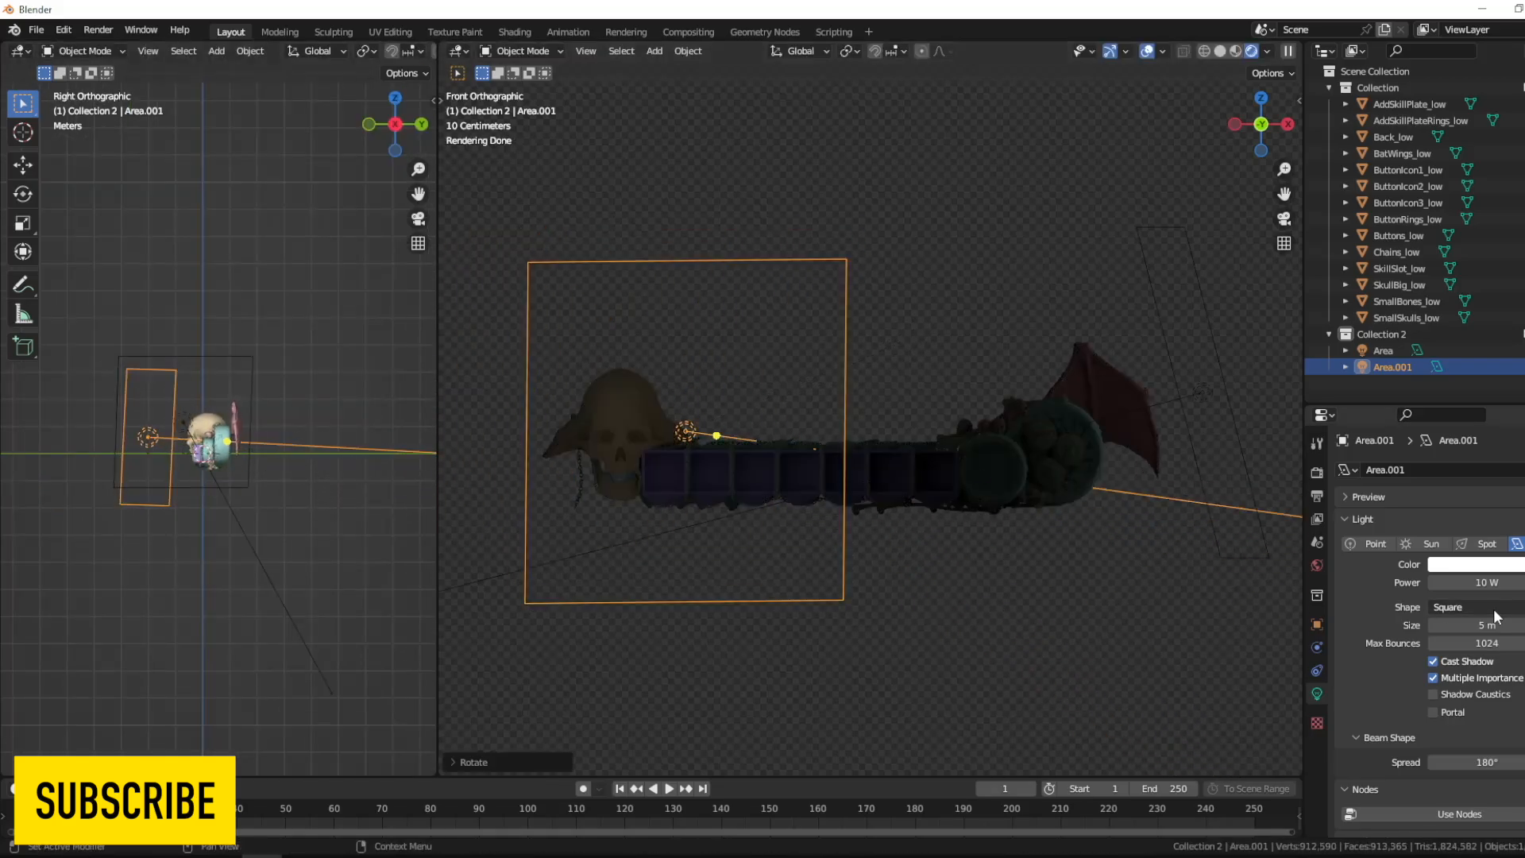
# - Set the power of the duplicated area light to 200 W
pyautogui.click(1485, 585)
pyautogui.write('200')
pyautogui.press('Return')
# - Rotate the duplicated light in the top view, move it farther in front of the skull end, and change its shape to Rectangle
pyautogui.press('KP_7')
pyautogui.press('r')
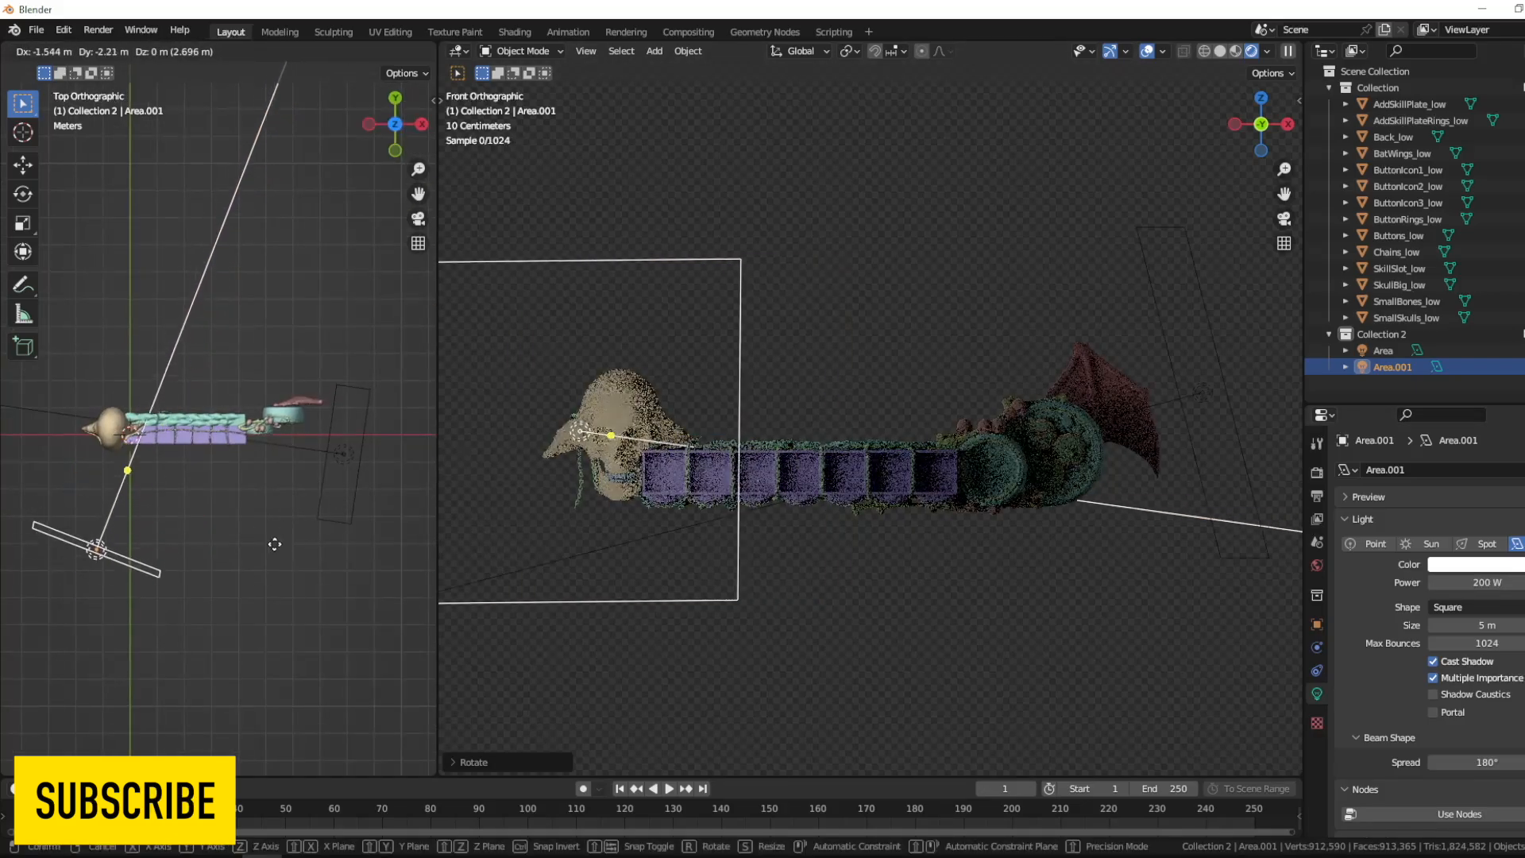
pyautogui.click(324, 445)
pyautogui.press('g')
pyautogui.click(323, 573)
pyautogui.click(1478, 607)
pyautogui.click(1479, 642)
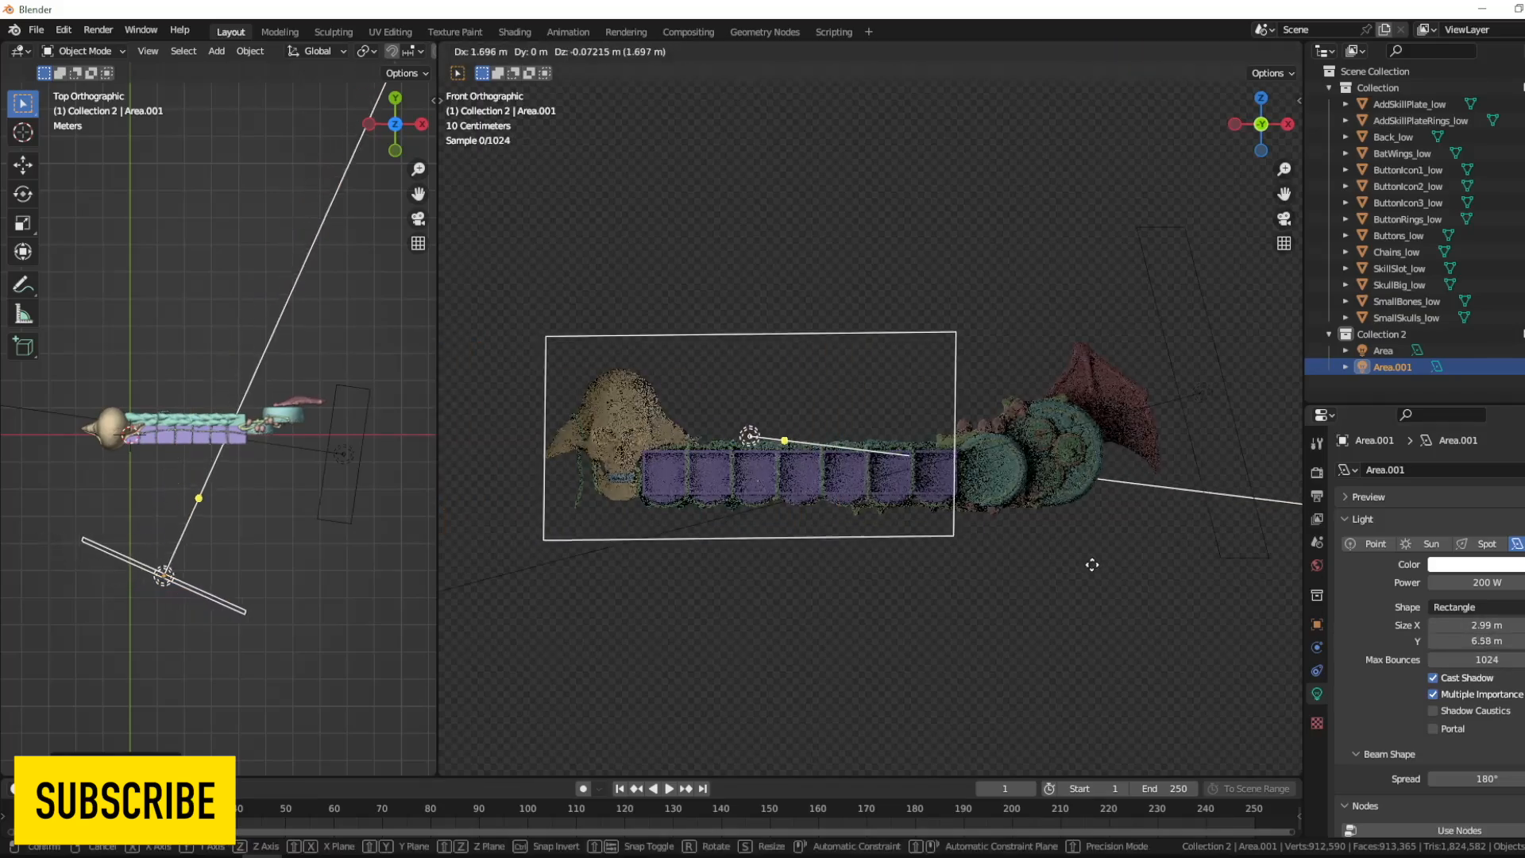
# - Change the wing-end area light's shape to Rectangle and set the skull-end area light's power to 100 W
pyautogui.click(1203, 394)
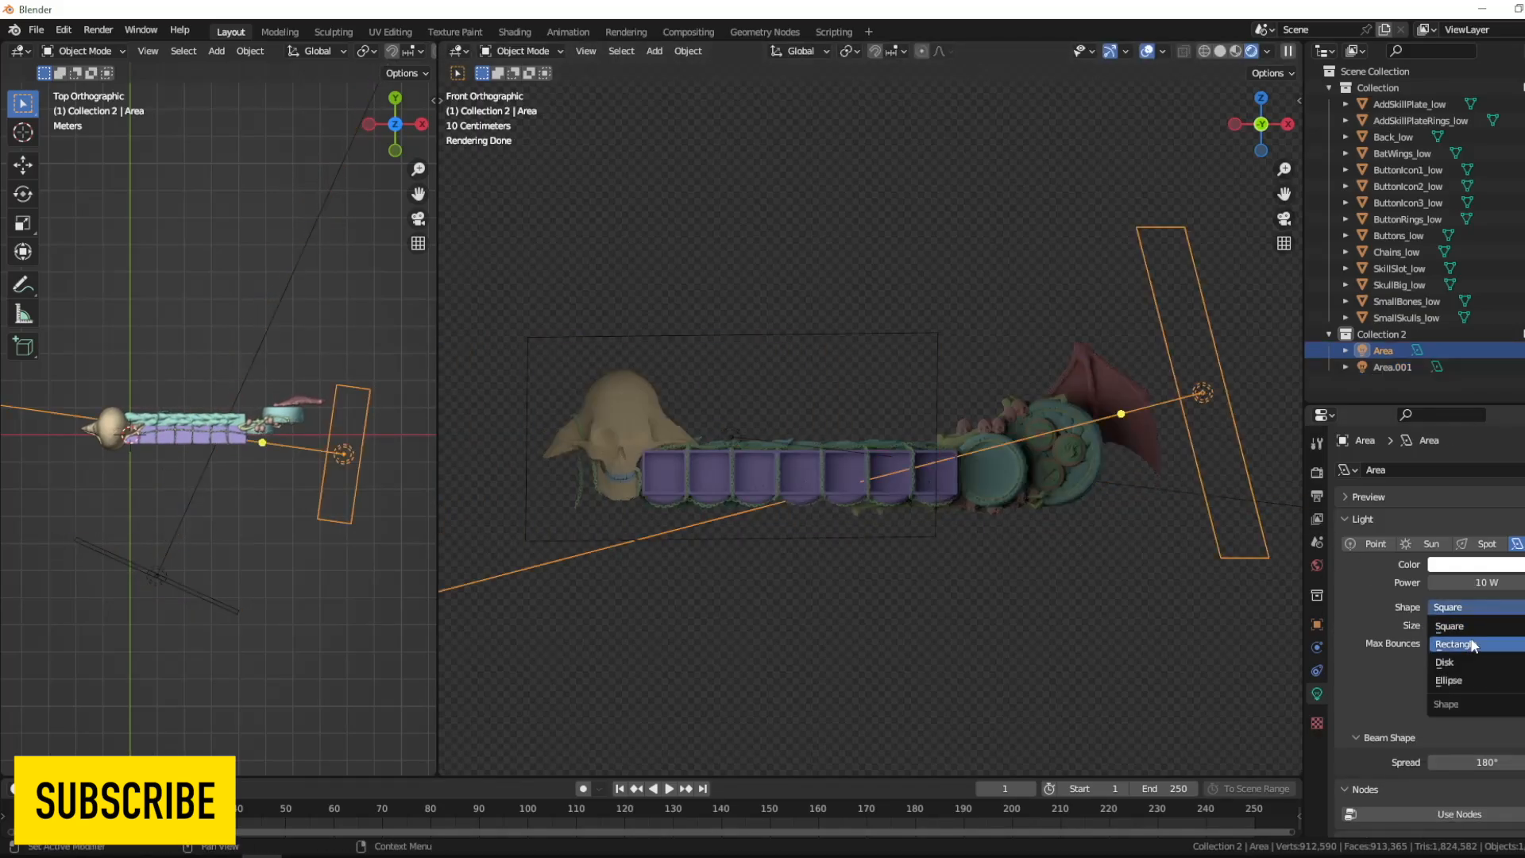
pyautogui.click(1472, 644)
pyautogui.click(688, 352)
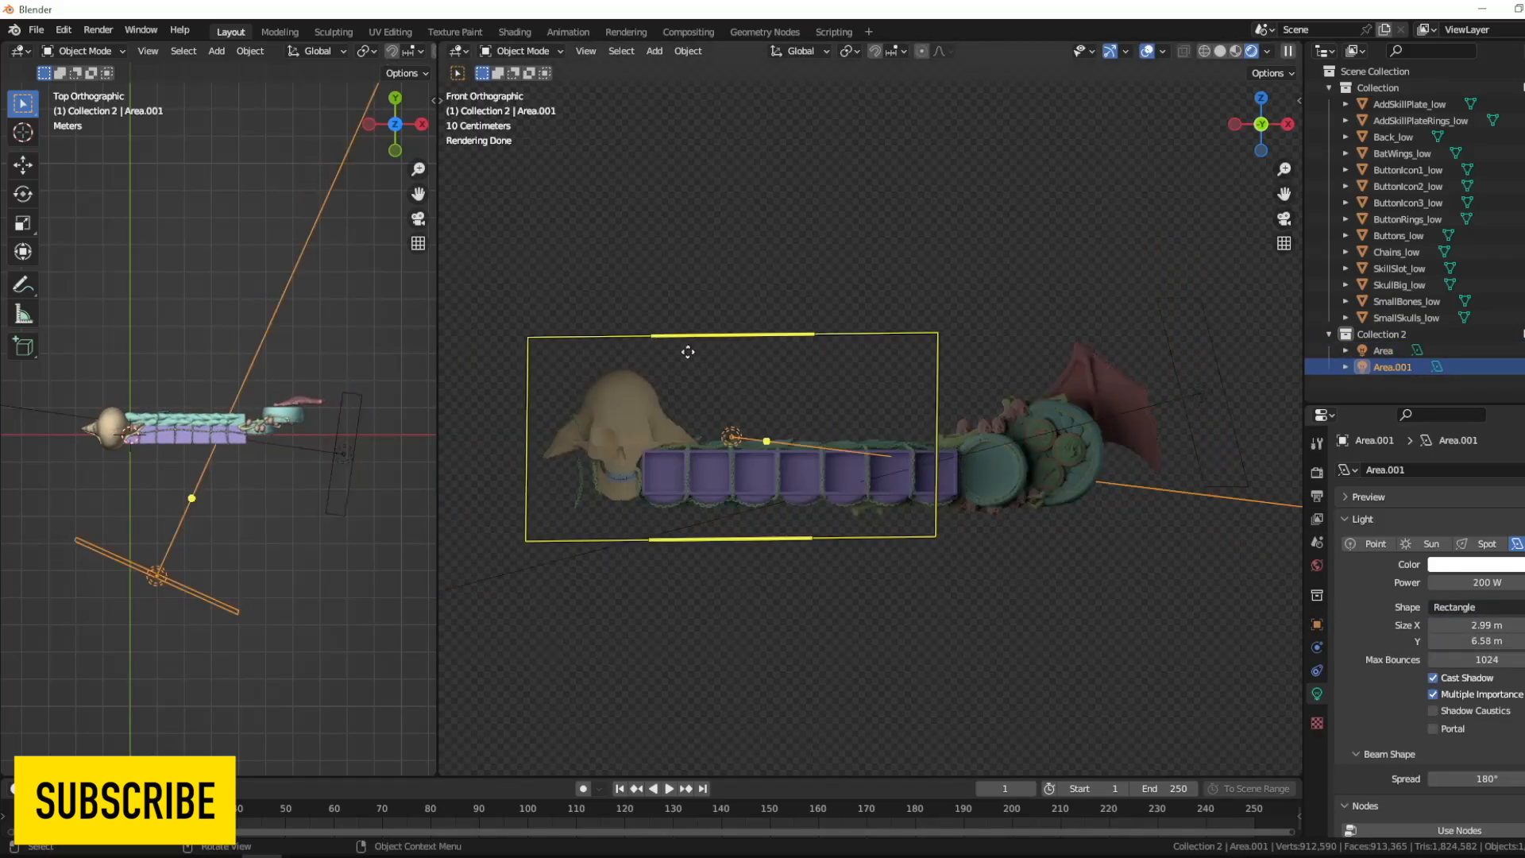
pyautogui.write('100')
pyautogui.press('Return')
# - Set the wing-end area light's power to 100 W and move it farther away from the bat wing
pyautogui.click(1245, 435)
pyautogui.click(1482, 582)
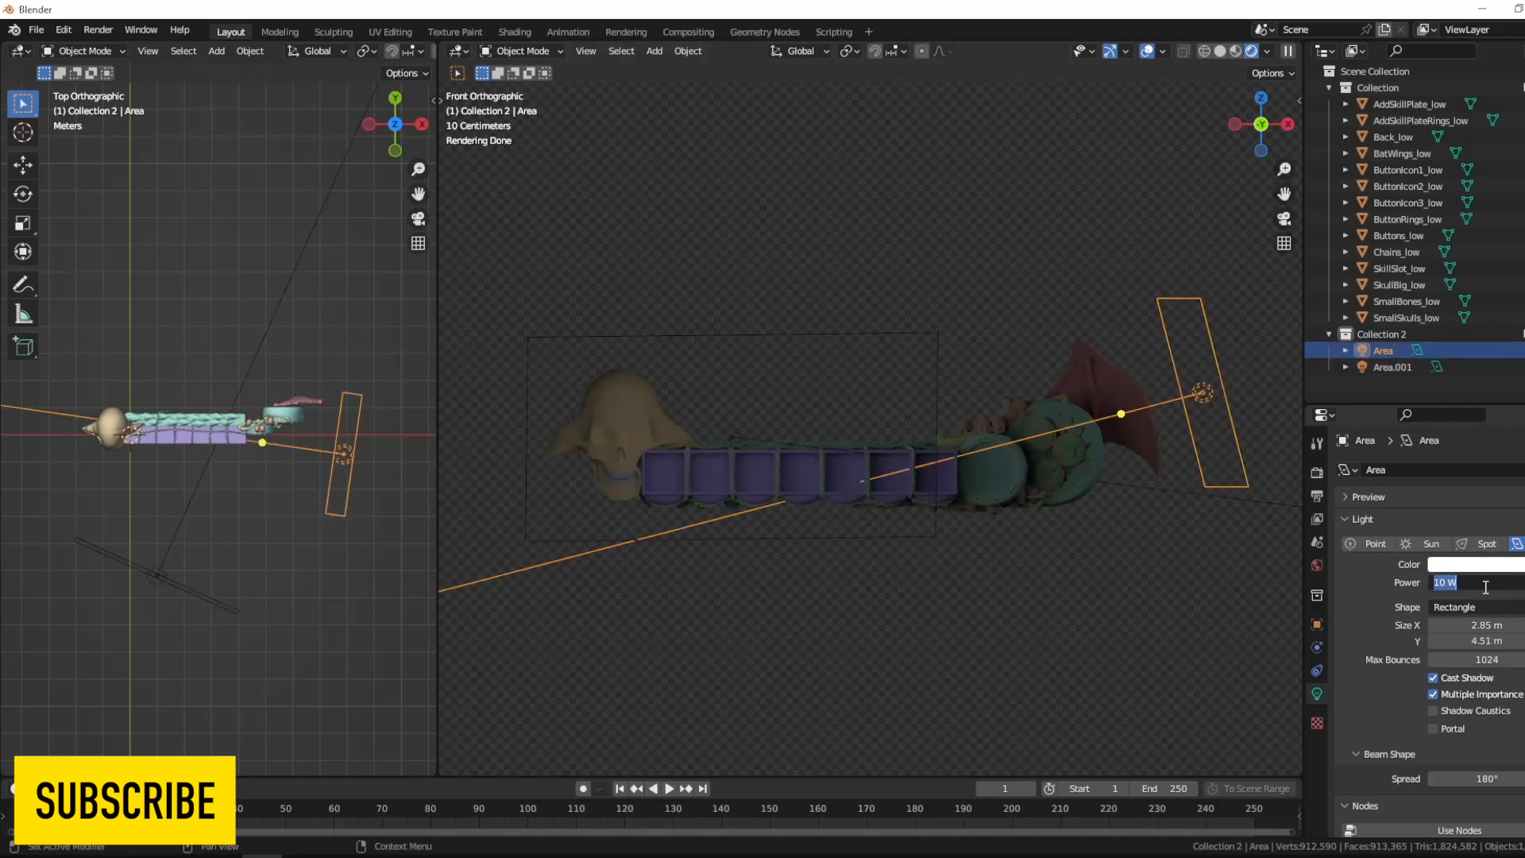
pyautogui.write('100')
pyautogui.press('Return')
pyautogui.press('g')
pyautogui.click(1199, 458)
pyautogui.click(1259, 500)
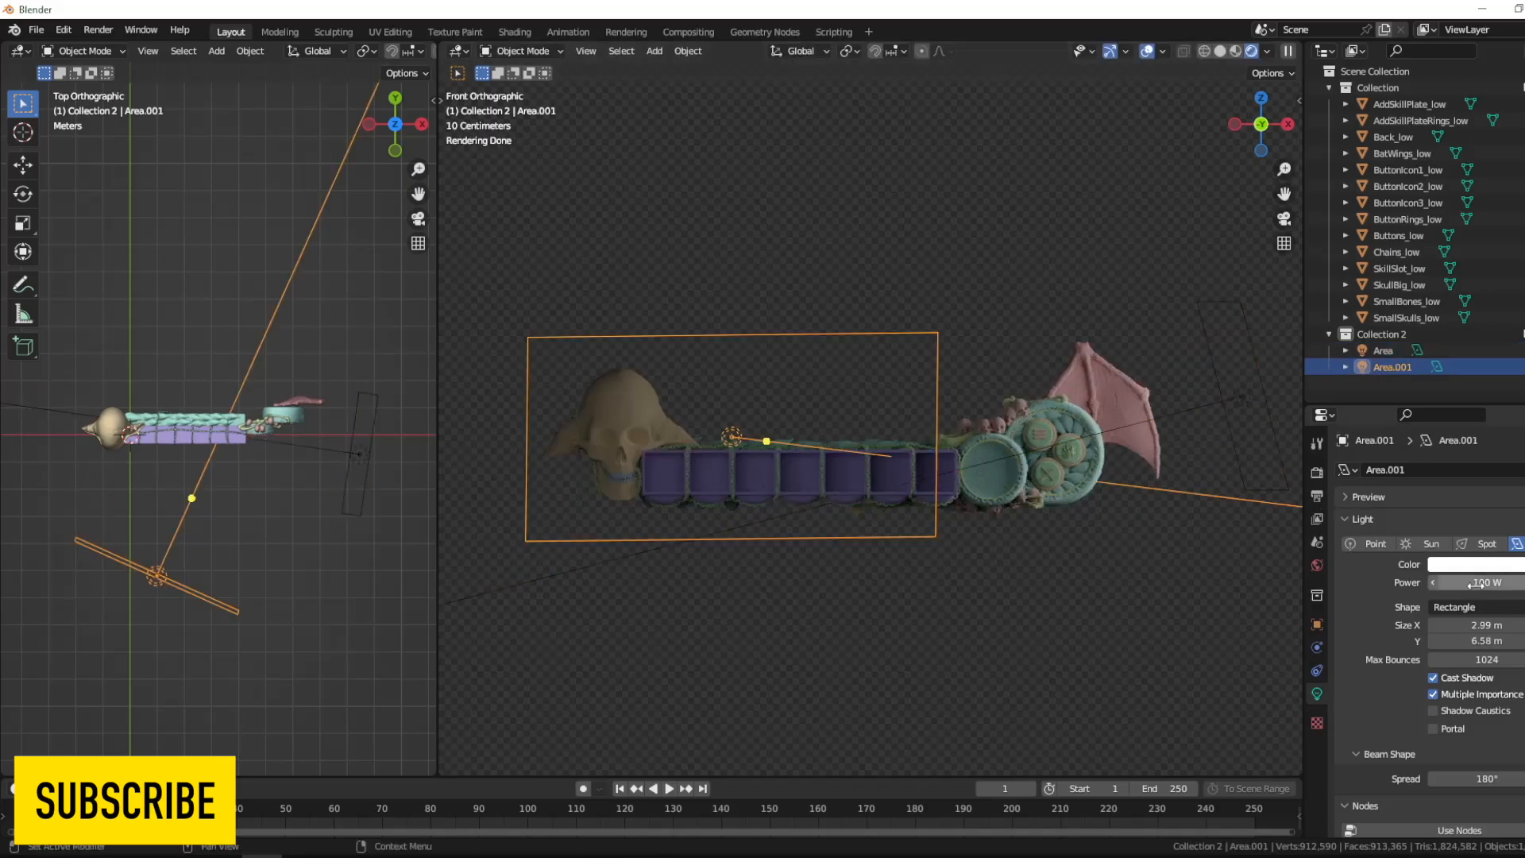
# - Set the skull-end area light's power to 200 W
pyautogui.click(1478, 583)
pyautogui.write('200')
pyautogui.press('Return')
# - Move the skull-end area light close to the skull in the top view and rotate it toward the HUD
pyautogui.press('g')
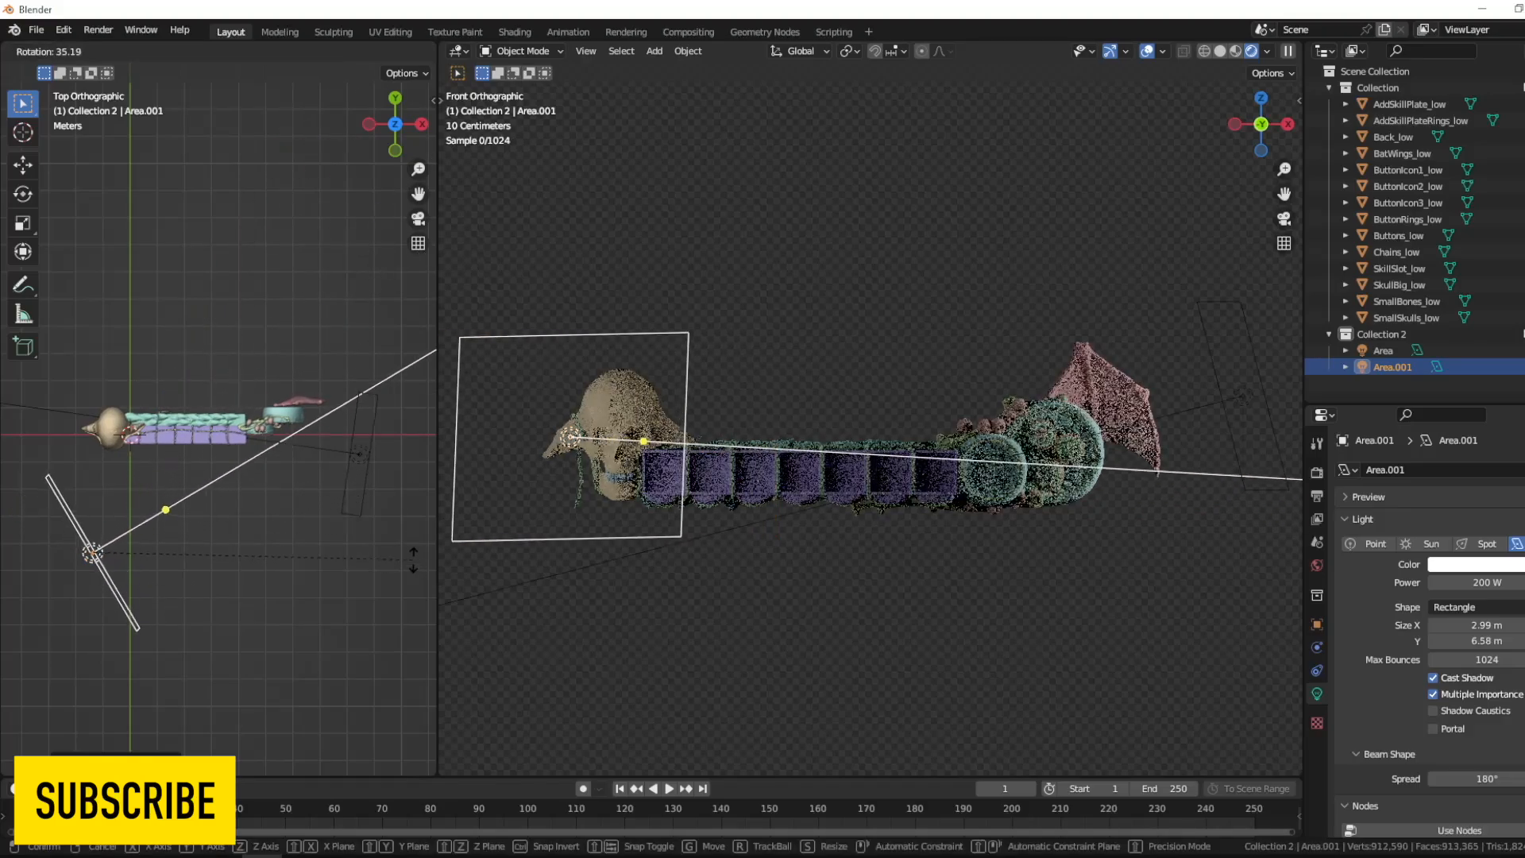
pyautogui.click(348, 639)
pyautogui.press('r')
pyautogui.click(266, 567)
pyautogui.press('g')
pyautogui.click(263, 459)
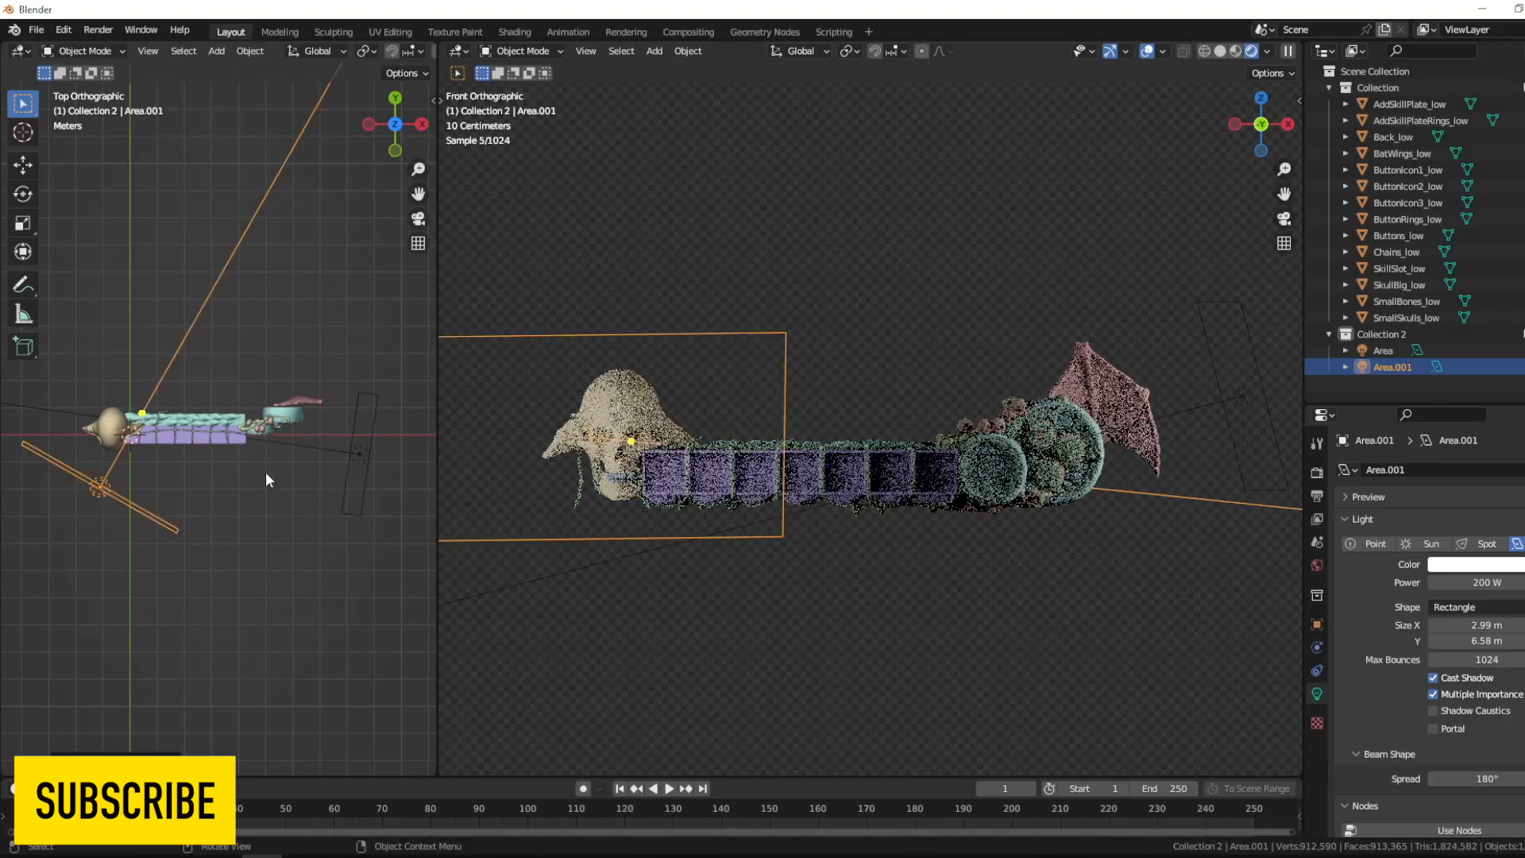
pyautogui.press('r')
pyautogui.click(314, 493)
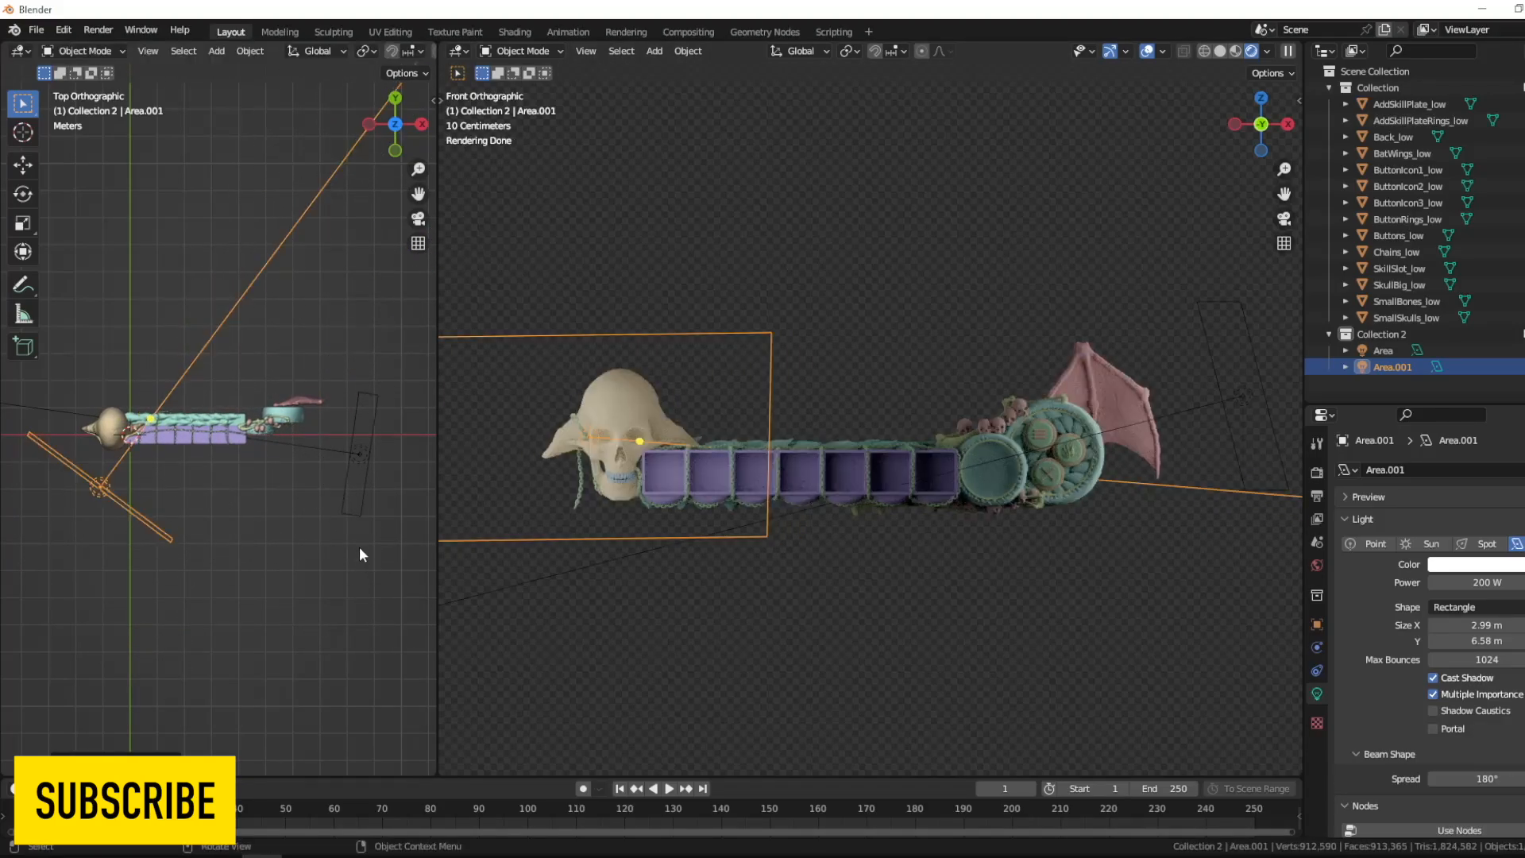
# - Set the skull-end area light's power to 500 W, then rotate and shift it outward in the top view
pyautogui.click(357, 493)
pyautogui.click(92, 493)
pyautogui.doubleClick(1482, 584)
pyautogui.write('500')
pyautogui.press('Return')
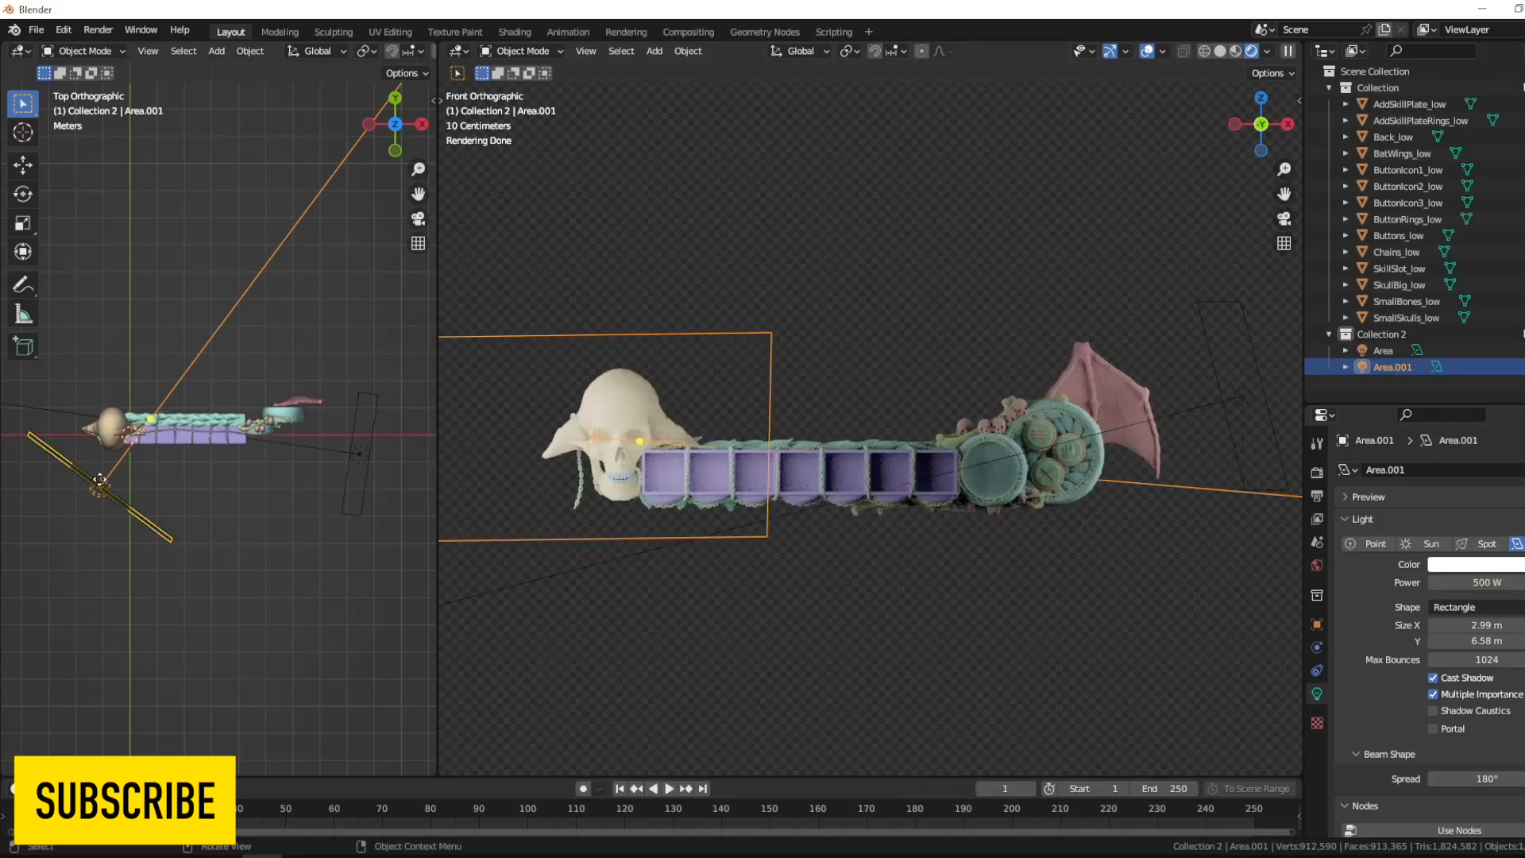
pyautogui.press('r')
pyautogui.click(322, 549)
# - Delete the area light at the bat wing end
pyautogui.click(358, 469)
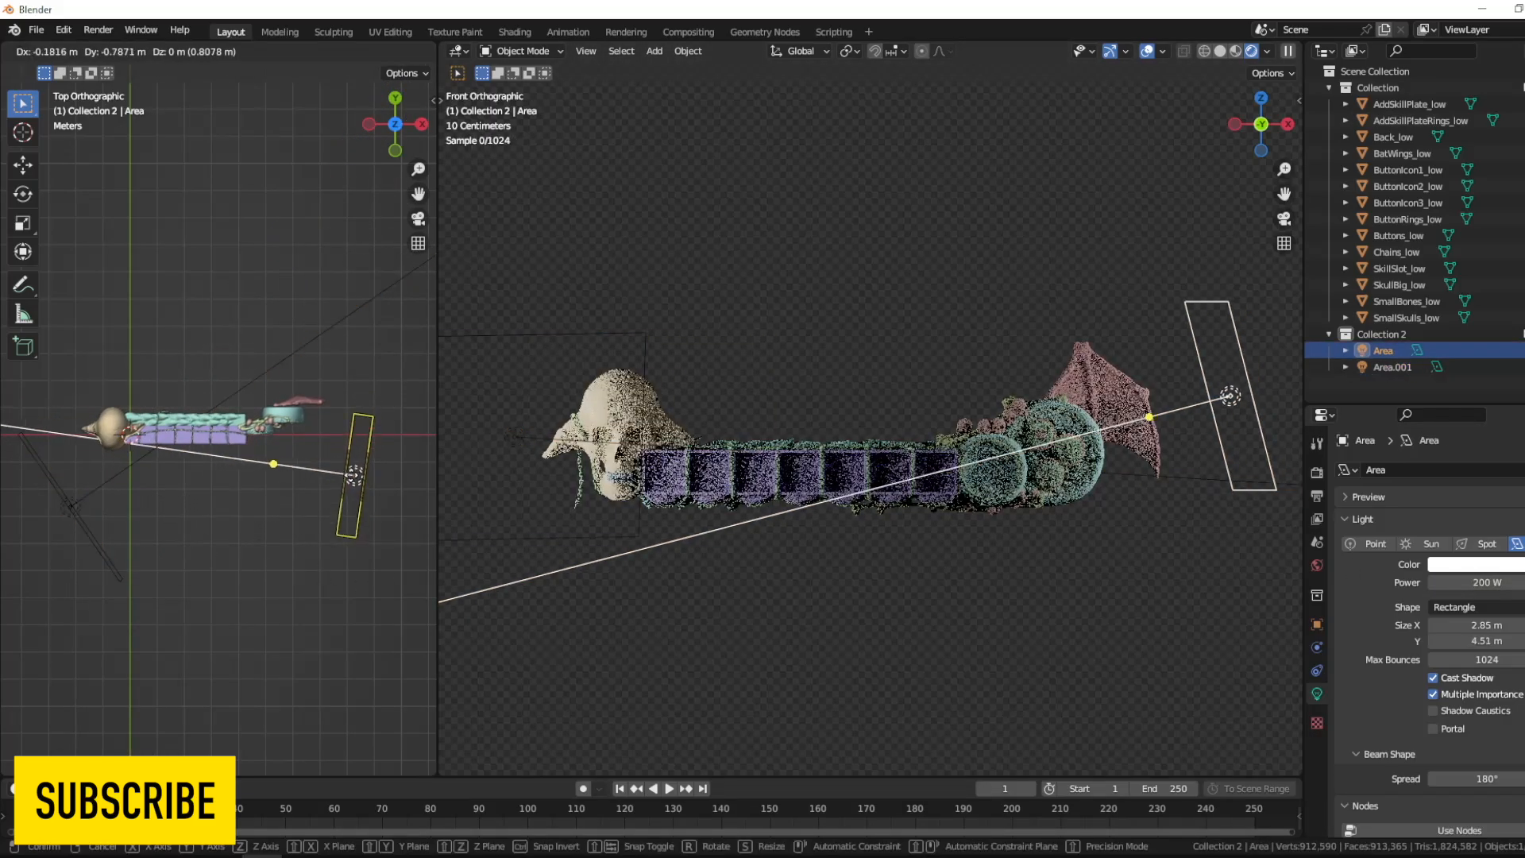
pyautogui.click(1194, 397)
pyautogui.press('Delete')
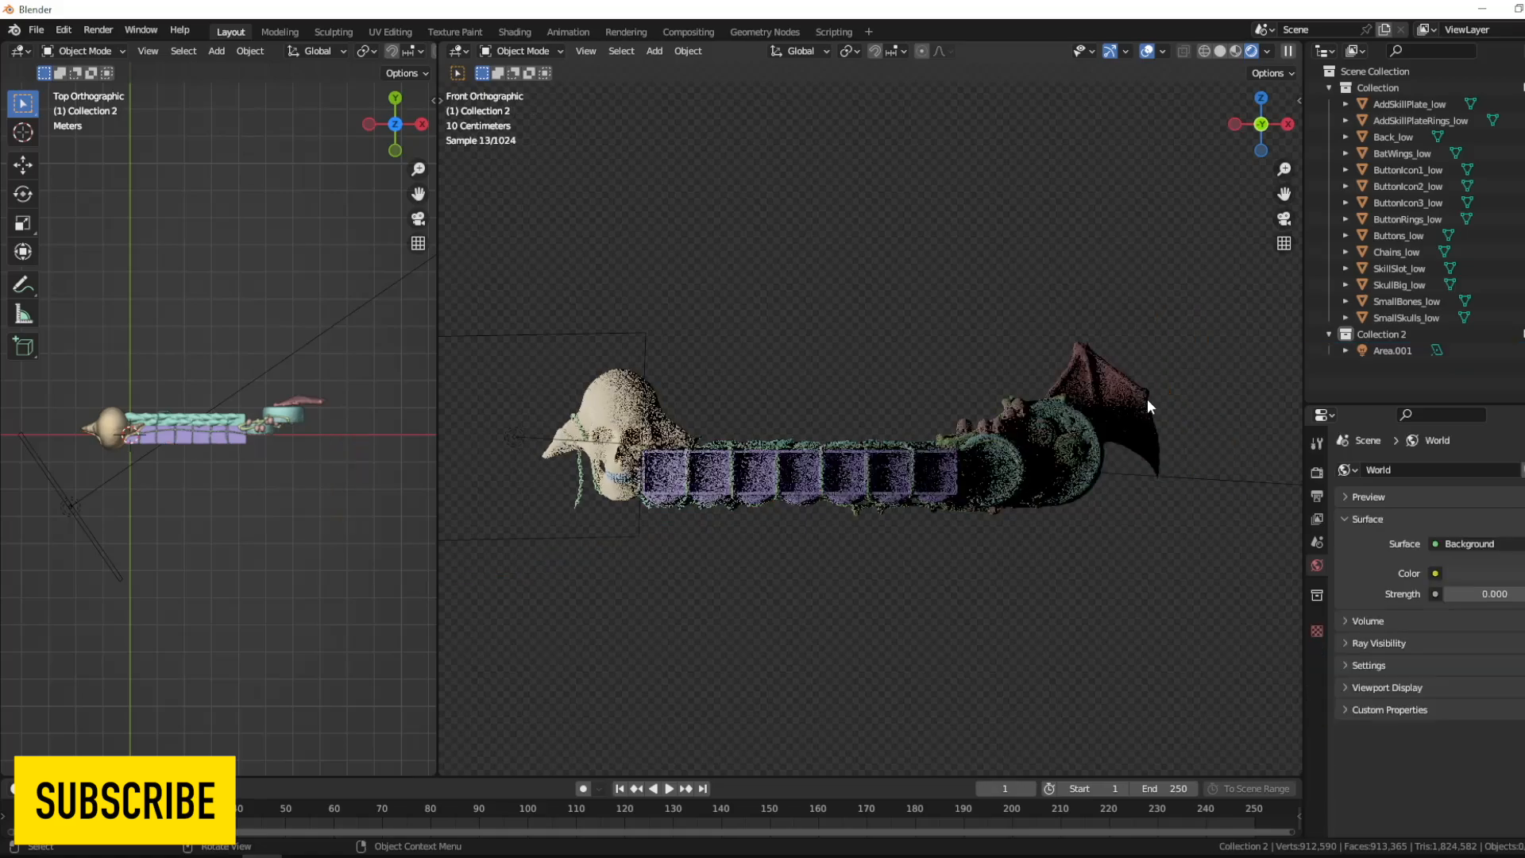
# - Apply a Principled texture setup to the big skull's first material using its maps from PROJECTS\HUDs\TEX, and lower its Specular
pyautogui.hotkey('ctrl', 'shift', 't')
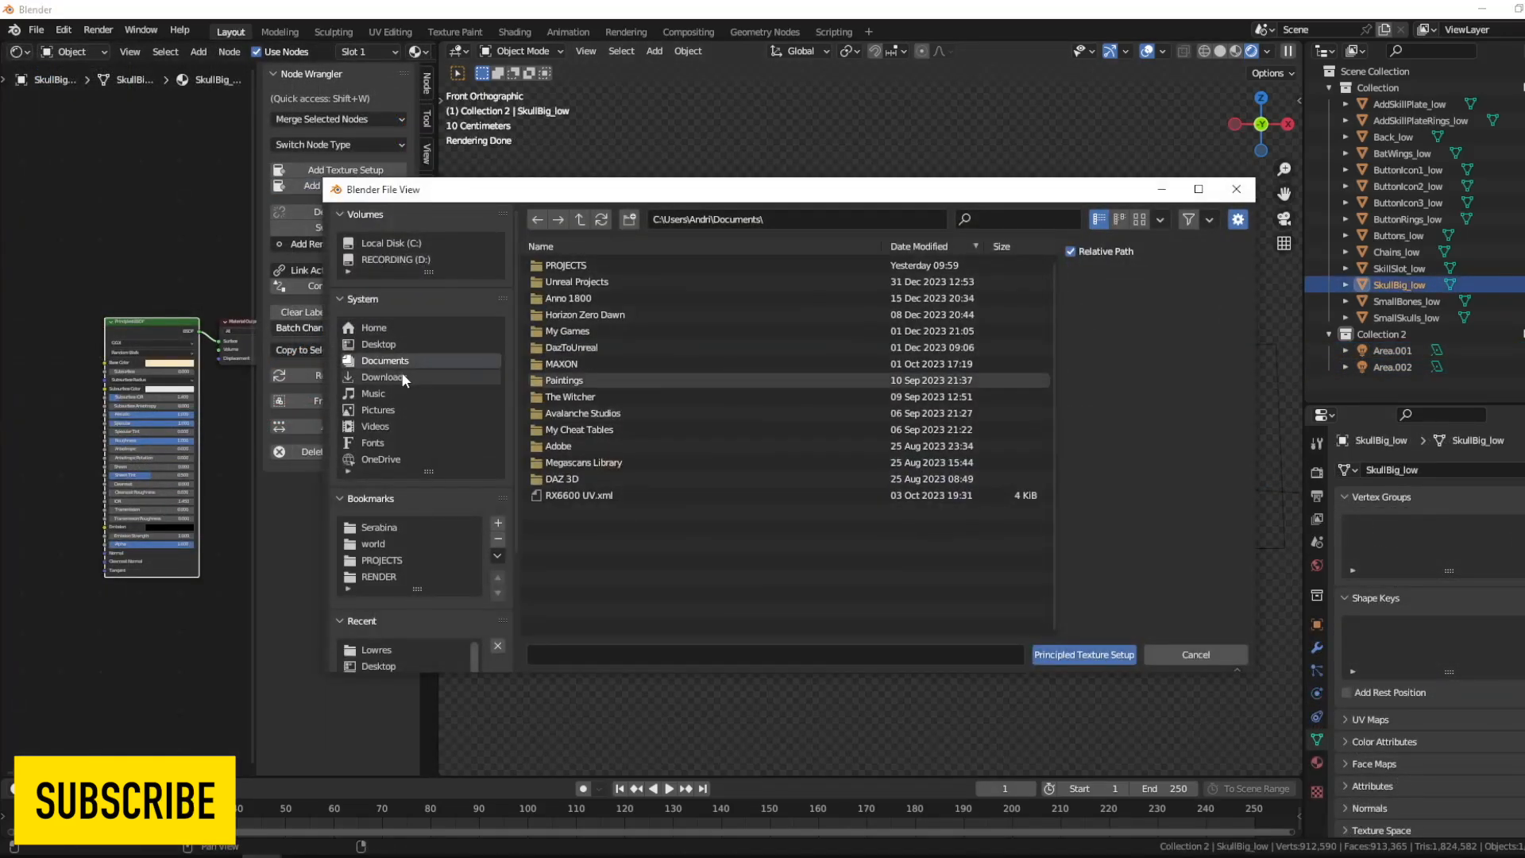
pyautogui.doubleClick(576, 283)
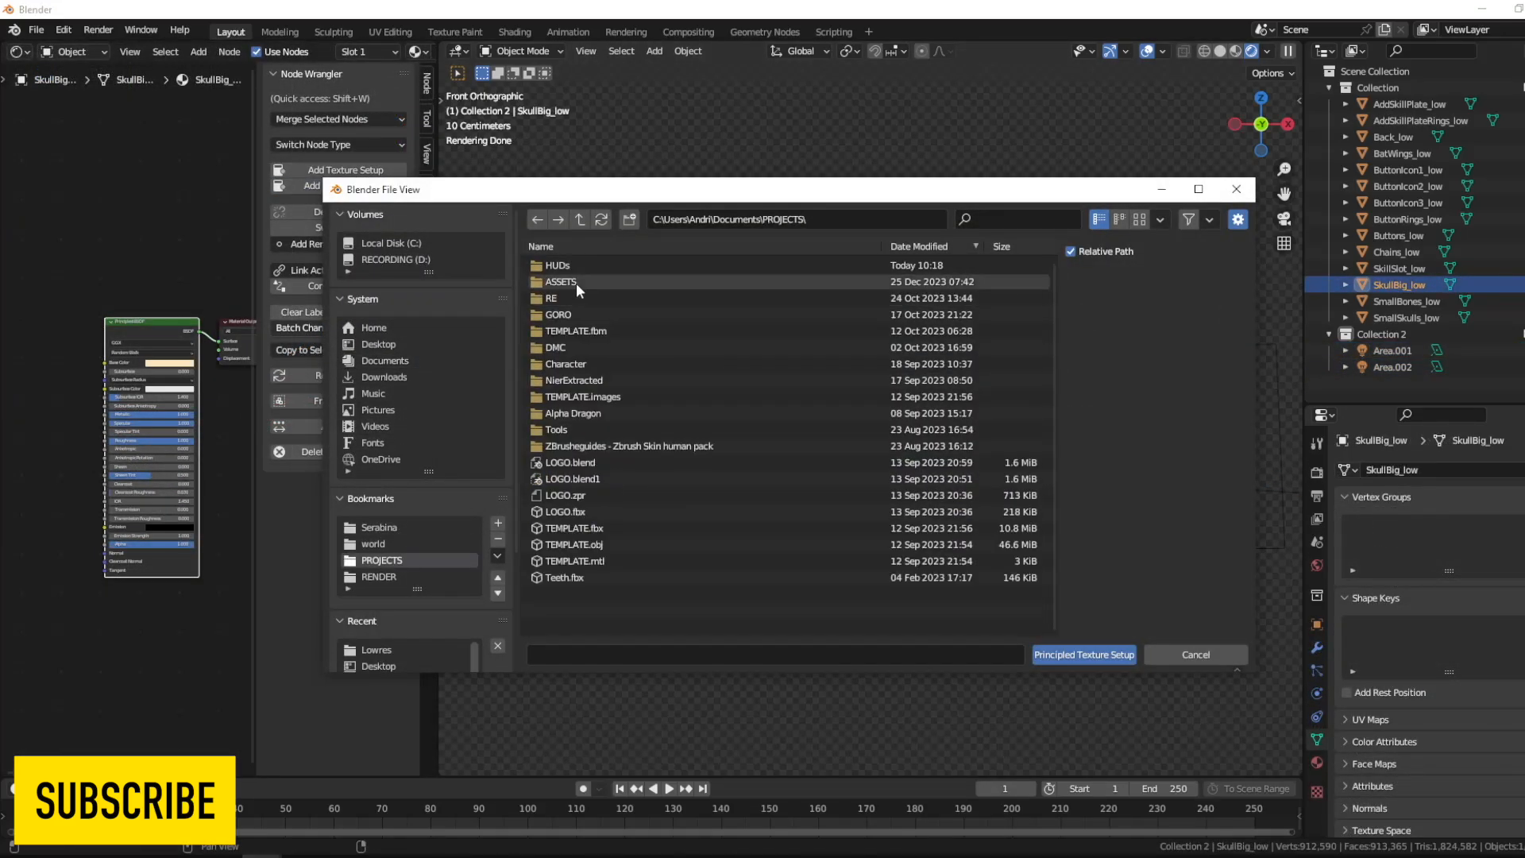
pyautogui.doubleClick(576, 266)
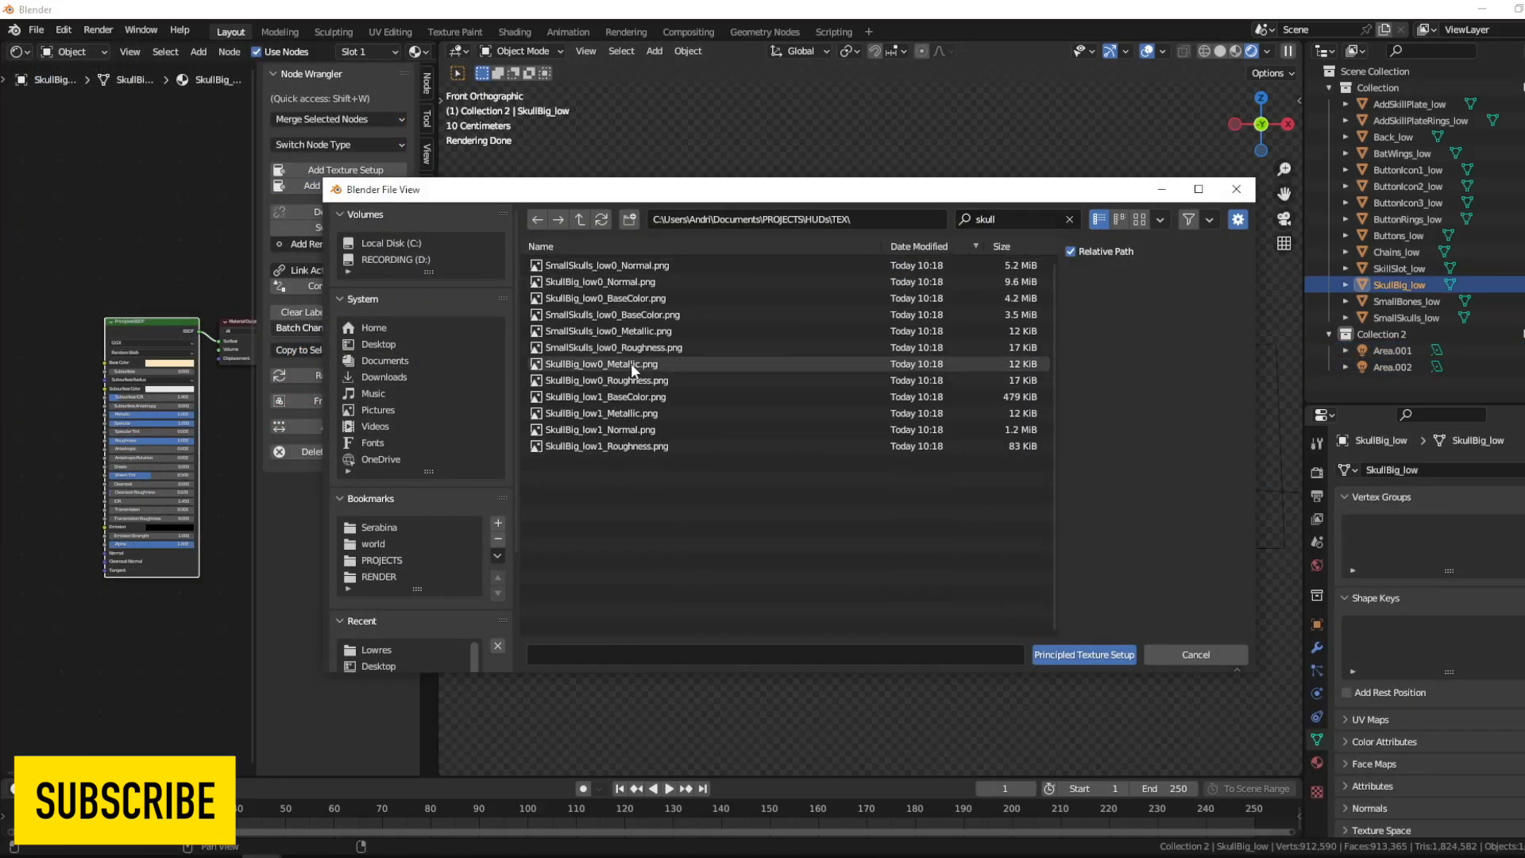
pyautogui.click(632, 282)
pyautogui.keyDown('ctrl'); pyautogui.click(633, 380); pyautogui.keyUp('ctrl')
pyautogui.keyDown('ctrl'); pyautogui.click(633, 364); pyautogui.keyUp('ctrl')
pyautogui.keyDown('ctrl'); pyautogui.click(634, 298); pyautogui.keyUp('ctrl')
pyautogui.click(1085, 655)
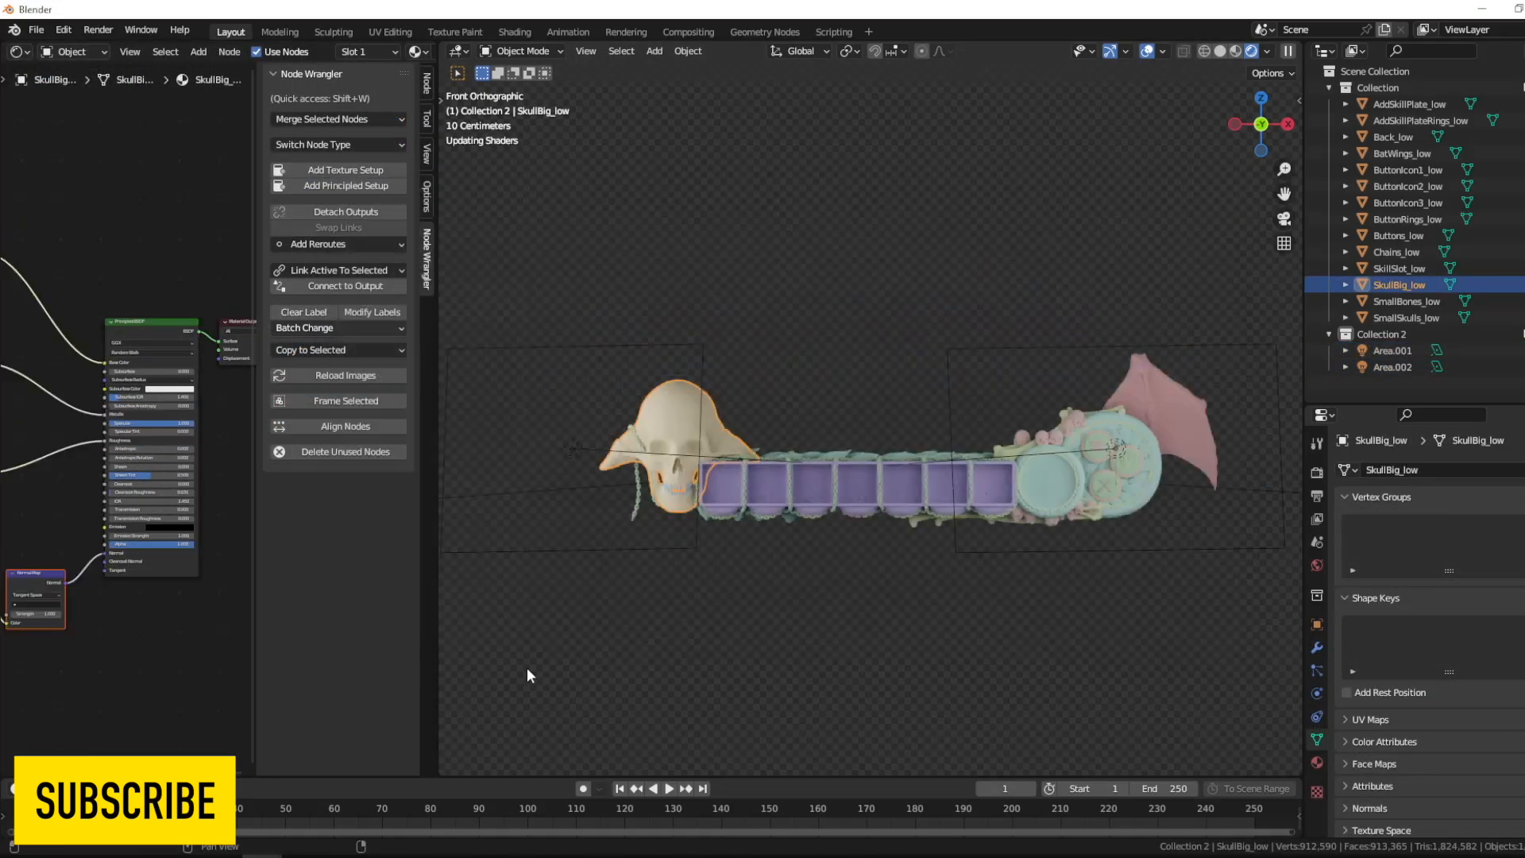
pyautogui.moveTo(168, 423); pyautogui.dragTo(116, 426)
pyautogui.click(227, 445)
# - Apply a Principled texture setup with the Back_low maps to the back plate's material and lower its Specular
pyautogui.click(818, 425)
pyautogui.click(812, 453)
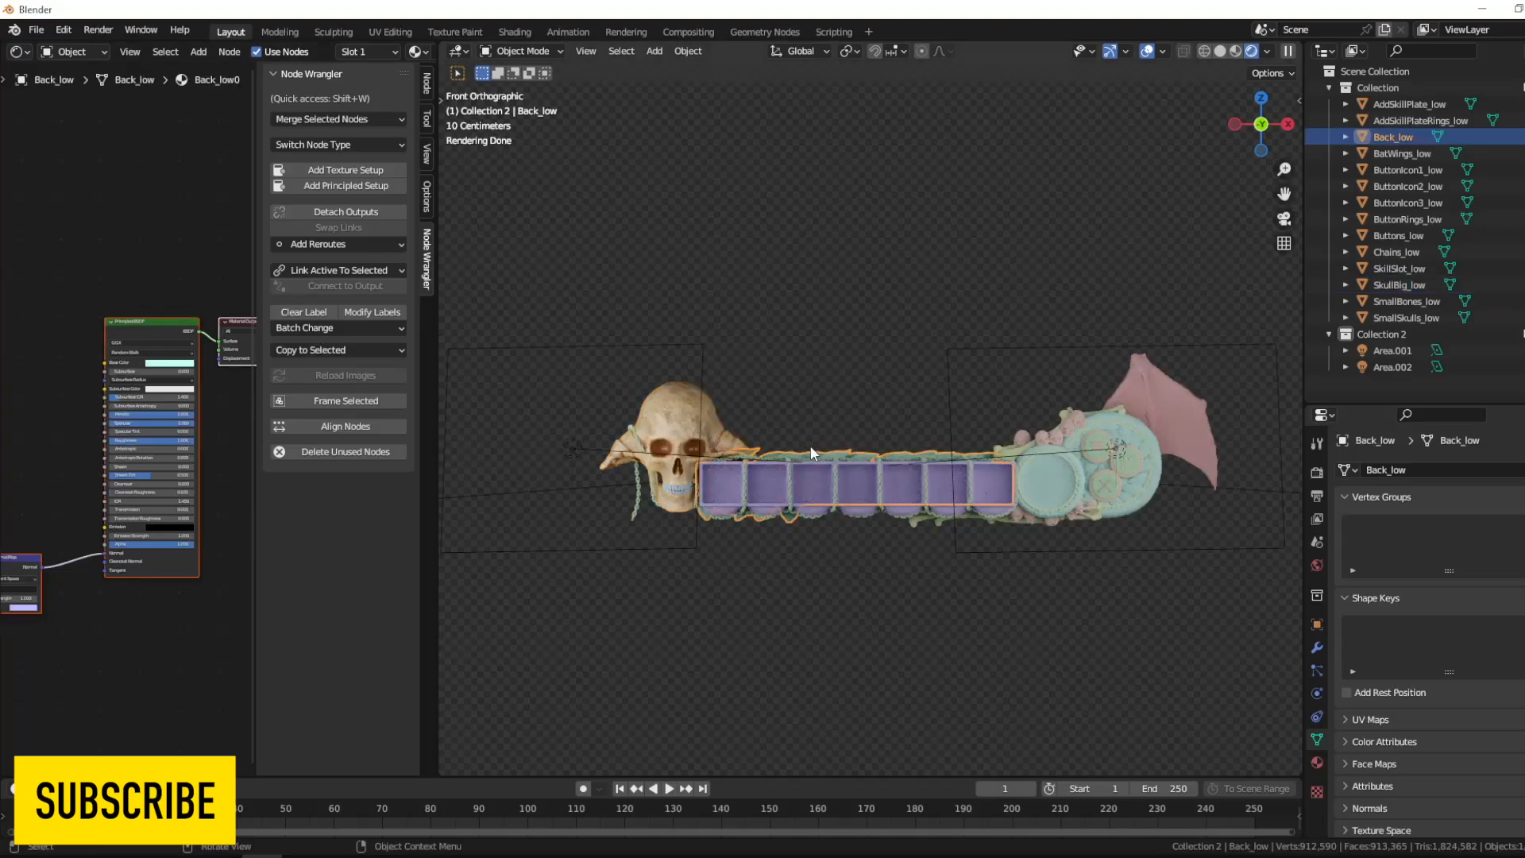
pyautogui.click(163, 323)
pyautogui.hotkey('ctrl', 'shift', 't')
pyautogui.click(984, 220)
pyautogui.write('bac')
pyautogui.moveTo(770, 338); pyautogui.dragTo(636, 266)
pyautogui.click(1084, 654)
pyautogui.moveTo(169, 423); pyautogui.dragTo(116, 424)
pyautogui.click(226, 445)
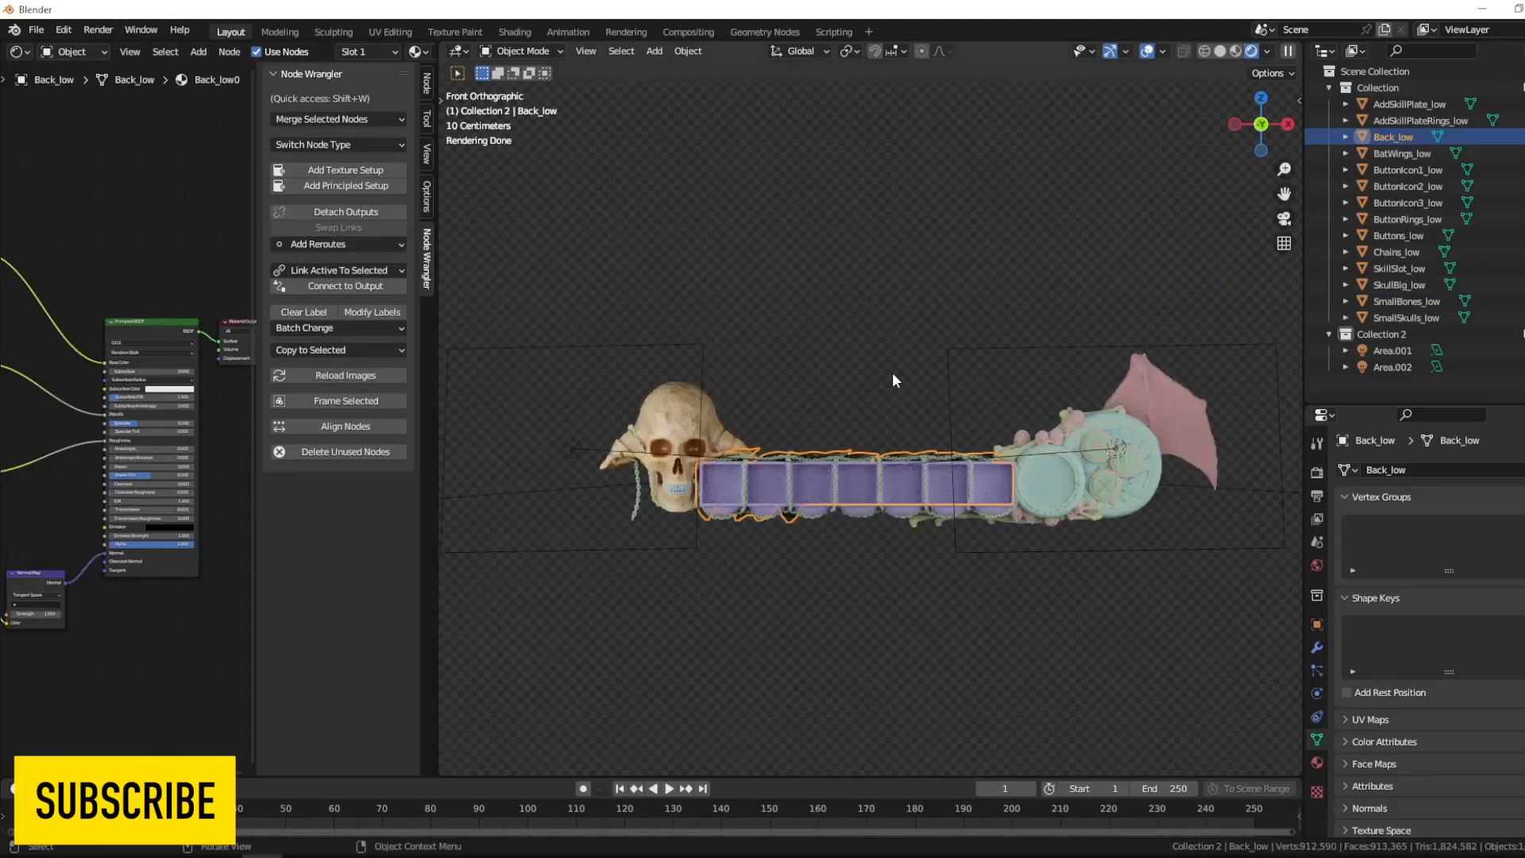
# - Apply a Principled texture setup with the Chains_low maps to the chains' material and lower its Specular
pyautogui.click(791, 470)
pyautogui.click(163, 323)
pyautogui.click(376, 188)
pyautogui.click(986, 220)
pyautogui.write('cha')
pyautogui.moveTo(699, 330); pyautogui.dragTo(636, 266)
pyautogui.click(1085, 654)
pyautogui.moveTo(142, 422); pyautogui.dragTo(119, 423)
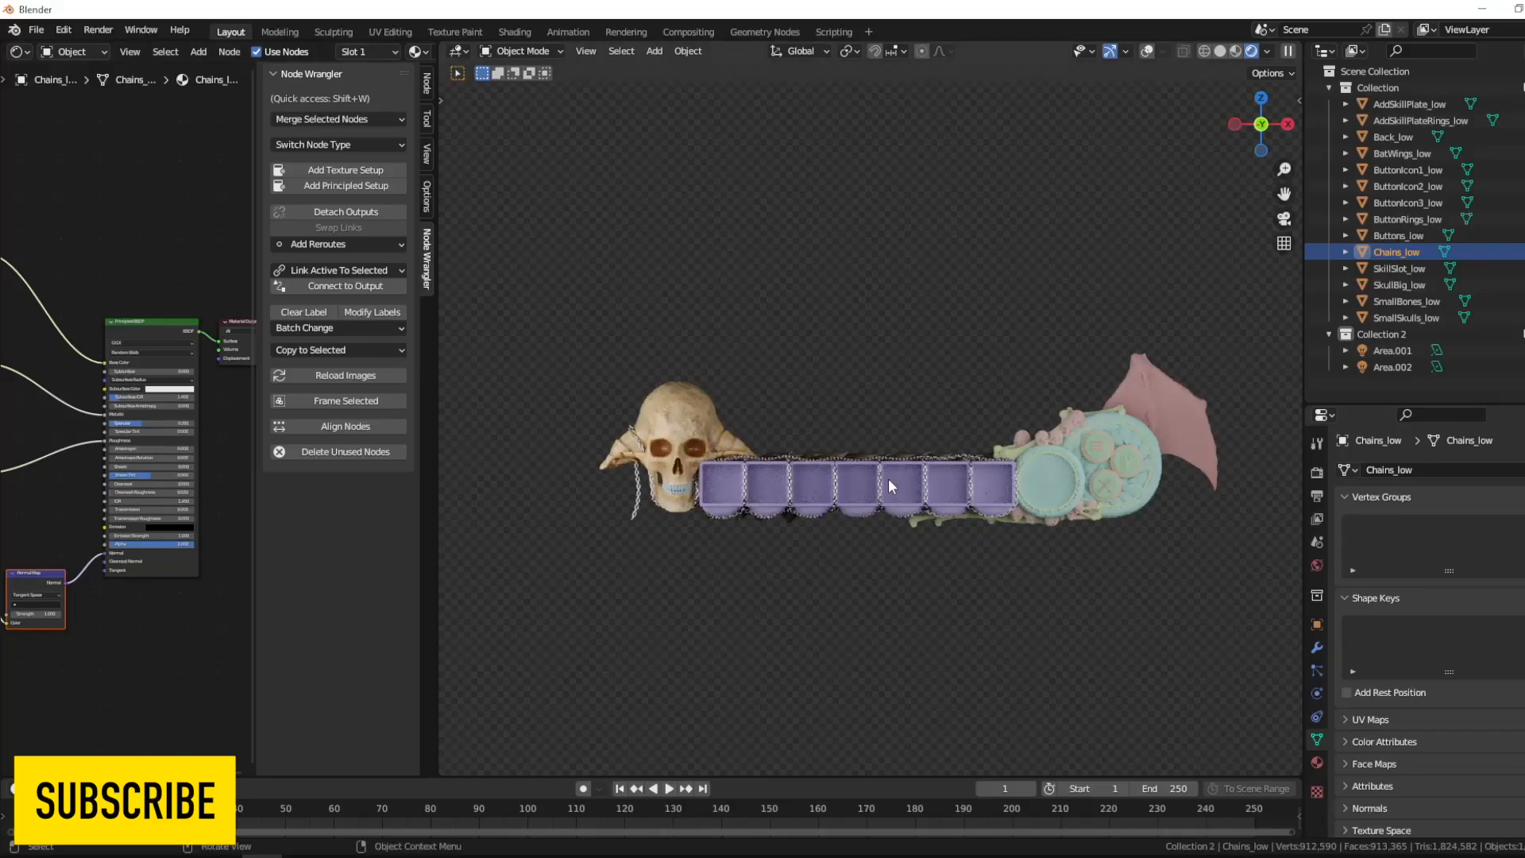
# - Apply a Principled texture setup with the SkillSlot maps to the skill slots' material and lower its Specular
pyautogui.click(889, 479)
pyautogui.click(162, 323)
pyautogui.click(366, 187)
pyautogui.click(985, 220)
pyautogui.write('ski')
pyautogui.moveTo(699, 459); pyautogui.dragTo(635, 395)
pyautogui.click(1084, 654)
pyautogui.moveTo(133, 424); pyautogui.dragTo(120, 438)
# - Apply a Principled texture setup with the matching skull maps to the SkullBig_low1 material and lower its Specular
pyautogui.click(687, 488)
pyautogui.click(1317, 762)
pyautogui.click(1390, 490)
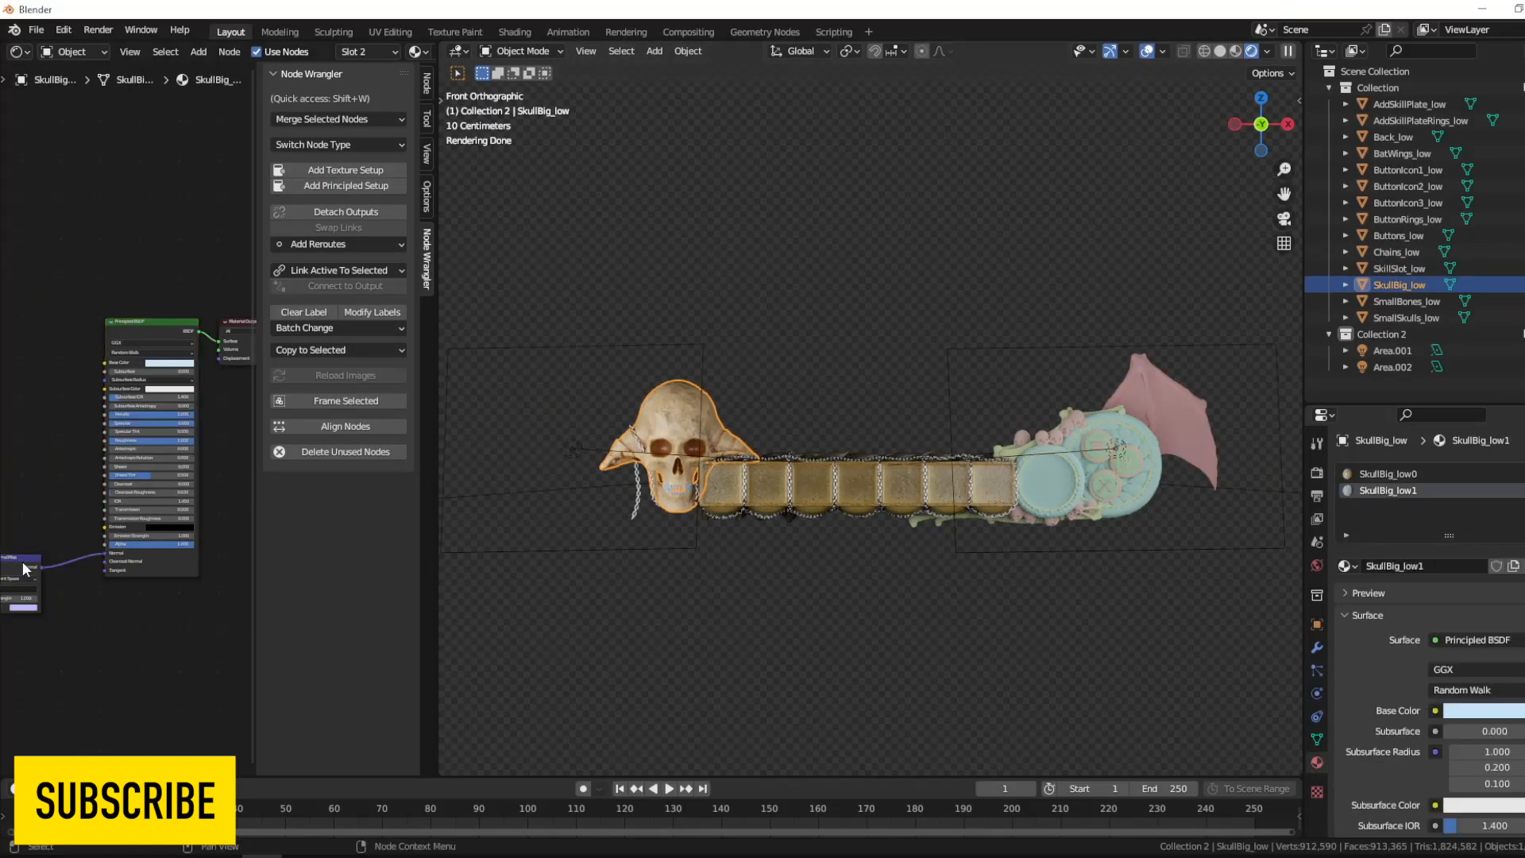
pyautogui.click(350, 186)
pyautogui.click(985, 221)
pyautogui.write('sku')
pyautogui.moveTo(862, 399); pyautogui.dragTo(894, 451)
pyautogui.click(1085, 655)
pyautogui.moveTo(133, 425); pyautogui.dragTo(116, 436)
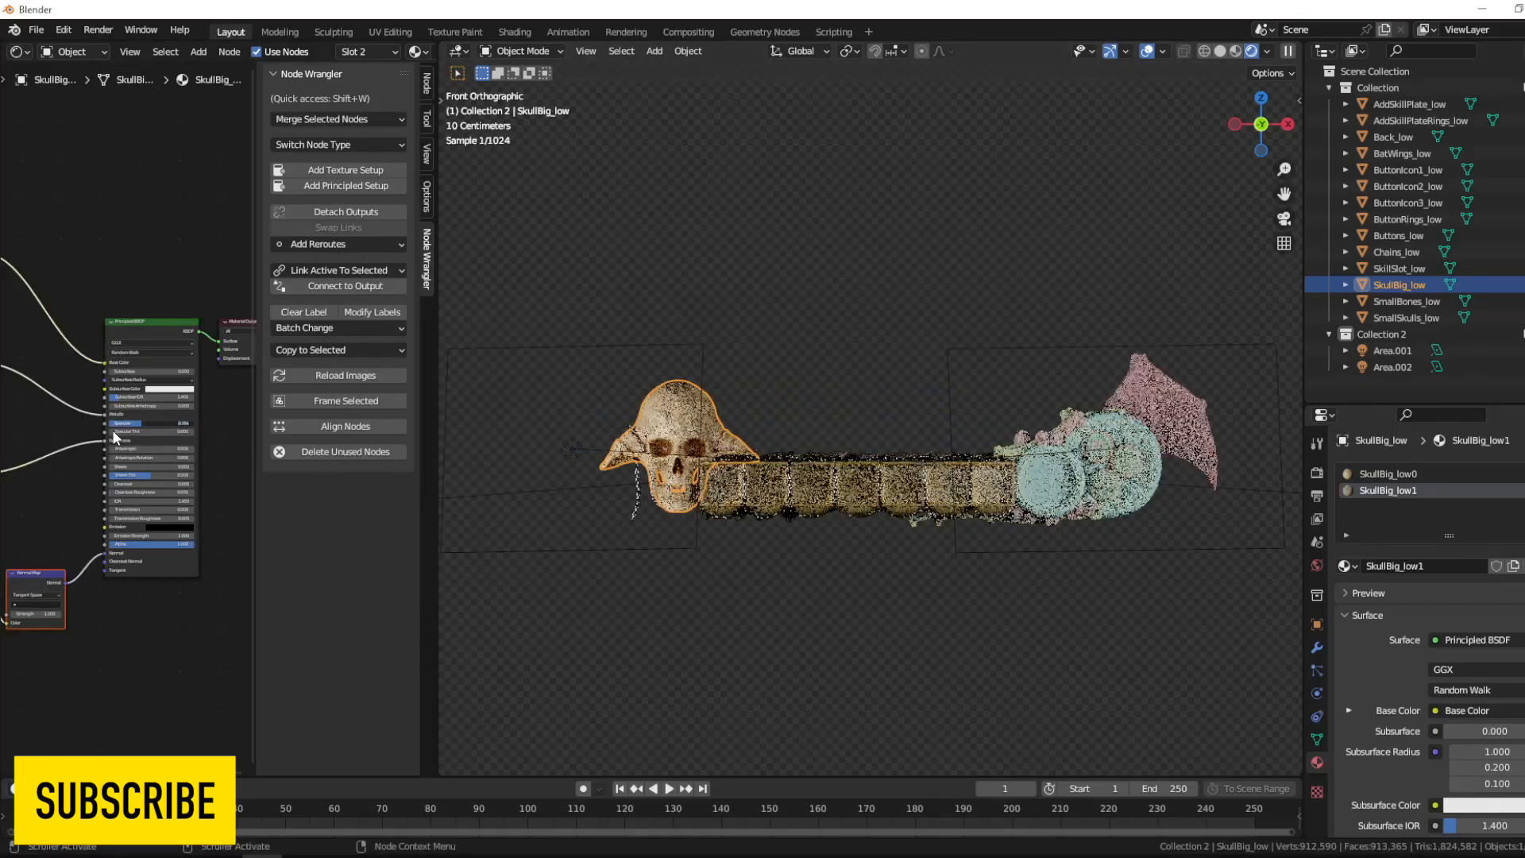
# - Apply a Principled texture setup with the AddSkillPlate maps to the round skill plate's material
pyautogui.click(1108, 465)
pyautogui.press('x')
pyautogui.click(155, 323)
pyautogui.click(350, 186)
pyautogui.click(983, 216)
pyautogui.write('pla')
pyautogui.moveTo(633, 318); pyautogui.dragTo(668, 266)
pyautogui.click(1084, 655)
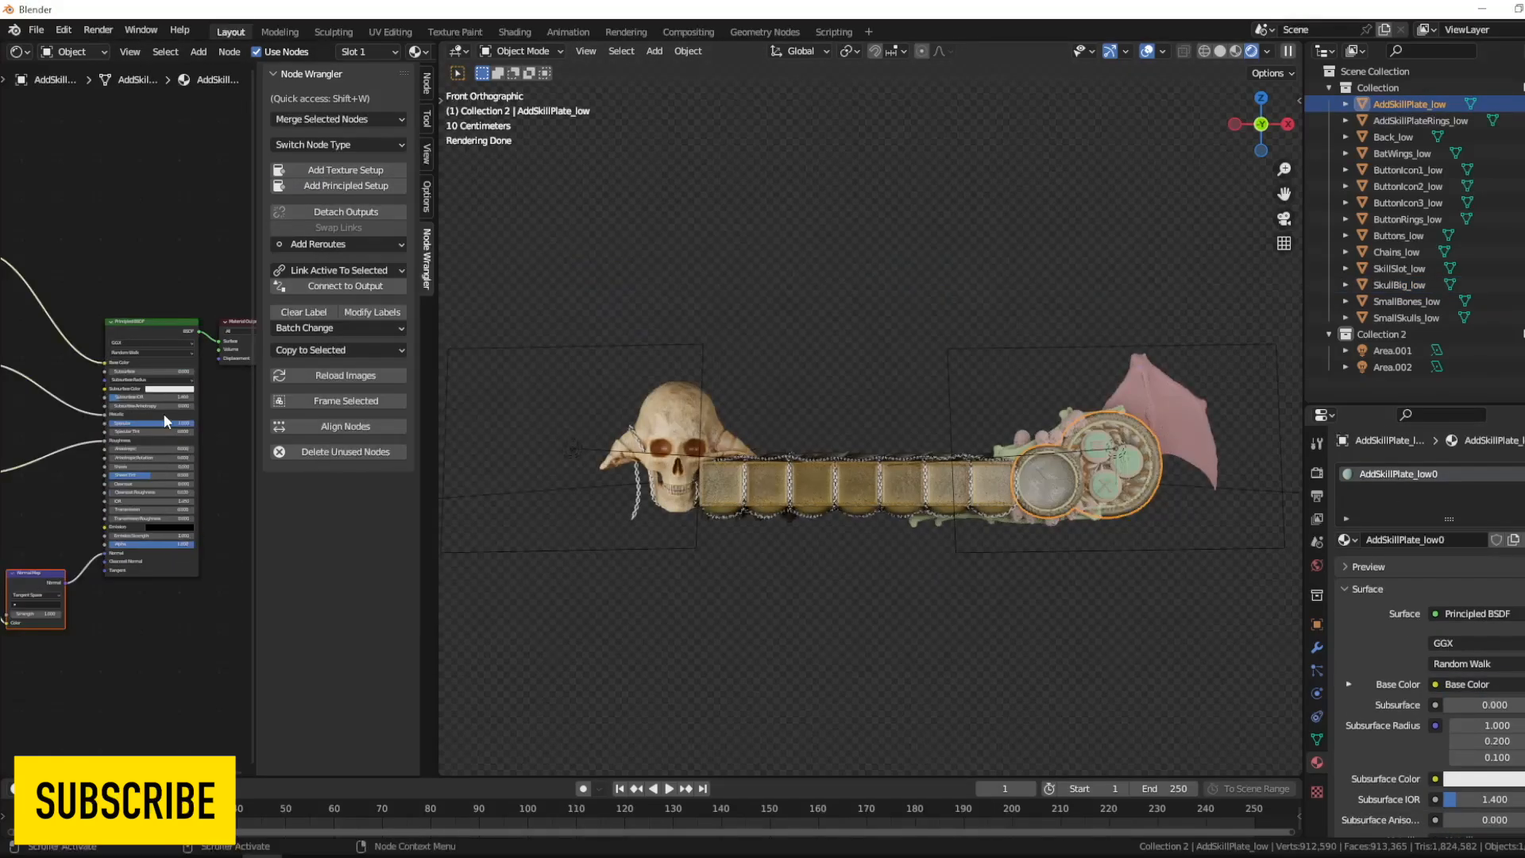
# - Try a Principled texture setup with the BatWings_low1 maps on the bat wing's BatWings_low0 material
pyautogui.click(1156, 435)
pyautogui.click(154, 322)
pyautogui.click(349, 186)
pyautogui.click(982, 220)
pyautogui.write('bat')
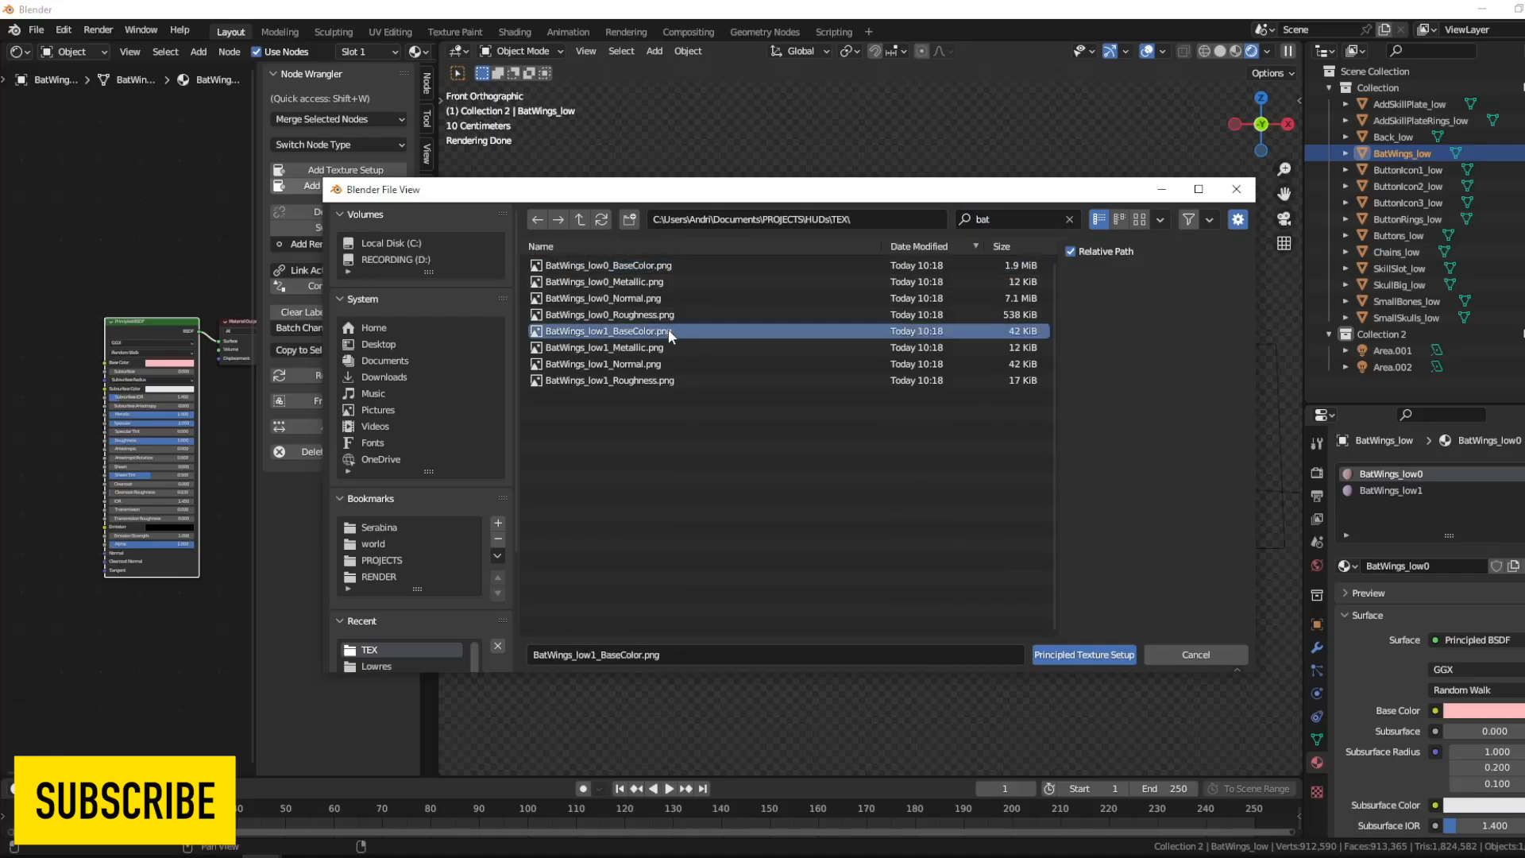
pyautogui.moveTo(669, 331); pyautogui.dragTo(693, 382)
pyautogui.click(1069, 654)
pyautogui.moveTo(139, 425); pyautogui.dragTo(125, 439)
pyautogui.moveTo(125, 440); pyautogui.dragTo(215, 426, button='middle')
# - Undo the wing texture setup and apply the four BatWings_low0 maps to the BatWings_low0 material instead
pyautogui.hotkey('ctrl', 'z')
pyautogui.hotkey('ctrl', 'z')
pyautogui.click(349, 186)
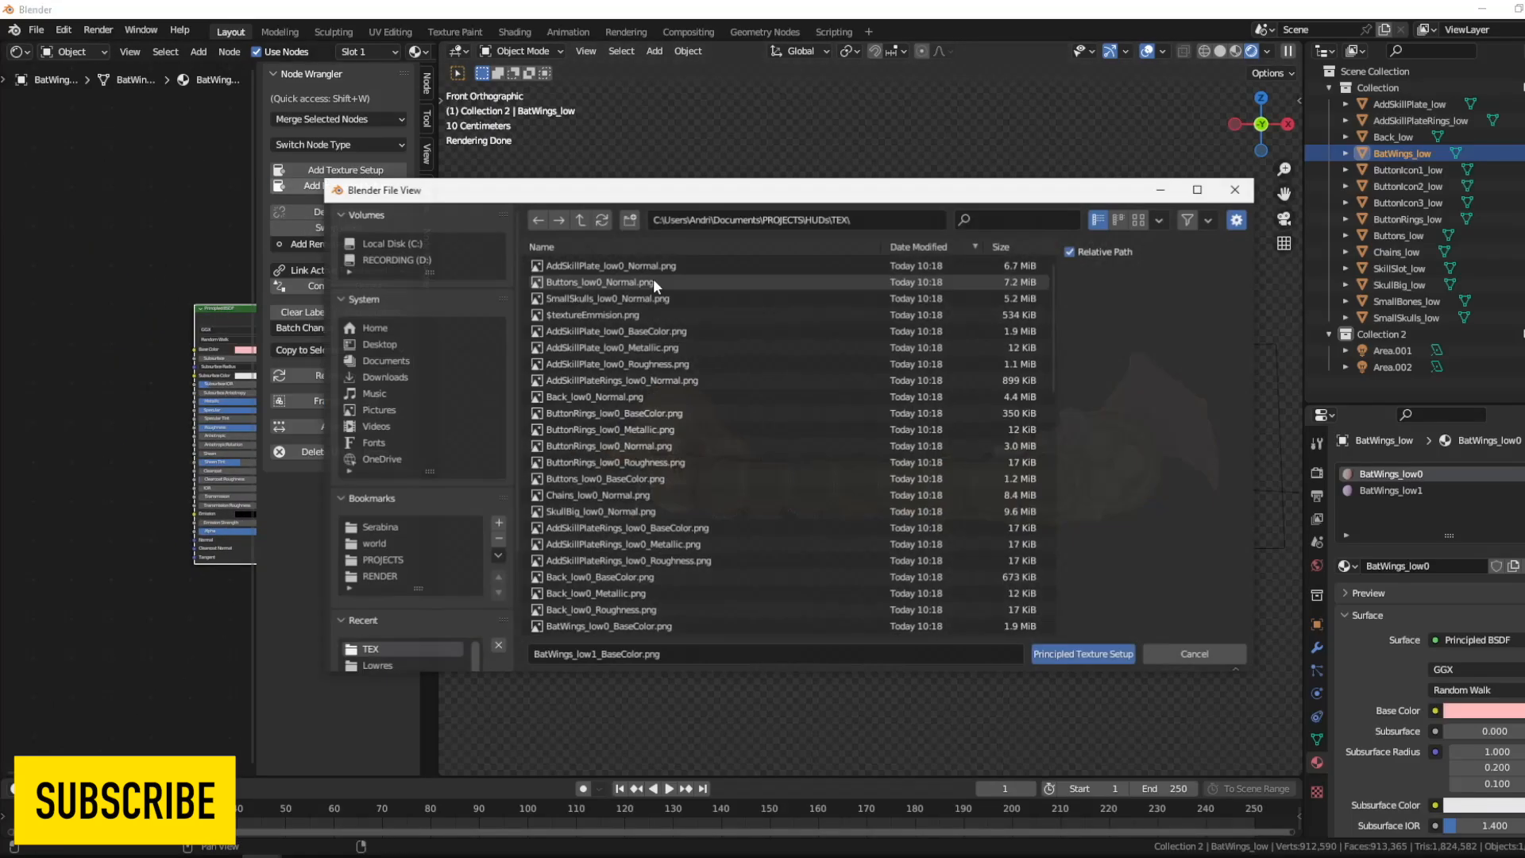
pyautogui.click(985, 220)
pyautogui.write('win')
pyautogui.click(683, 266)
pyautogui.keyDown('shift'); pyautogui.click(699, 316); pyautogui.keyUp('shift')
pyautogui.click(1084, 653)
# - Apply the four BatWings_low1 maps to the BatWings_low1 material and adjust the Specular of both wing materials
pyautogui.click(1392, 491)
pyautogui.click(349, 186)
pyautogui.write('wing')
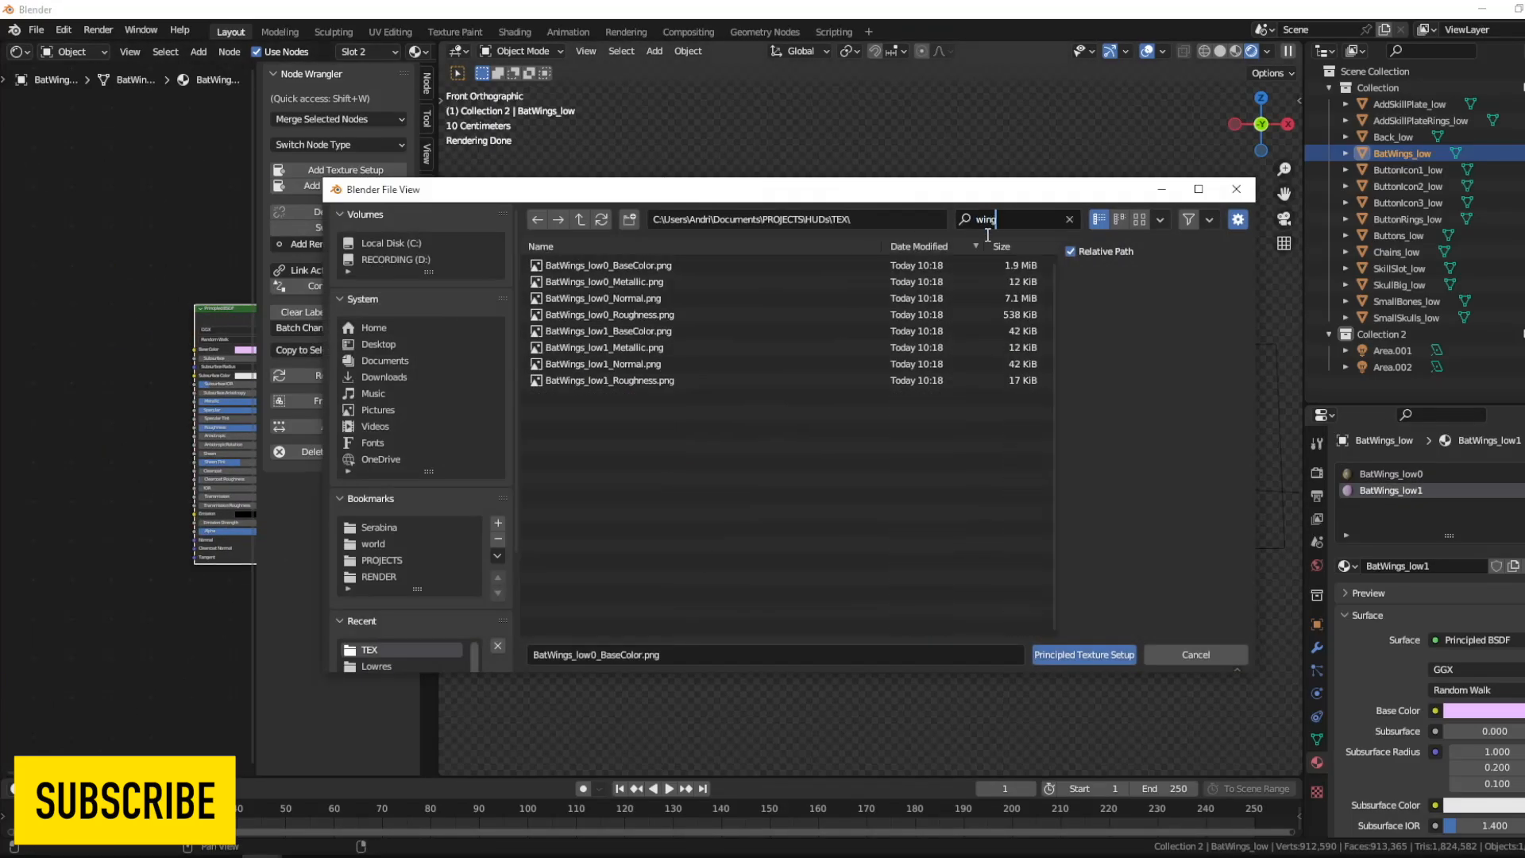
pyautogui.moveTo(683, 330); pyautogui.dragTo(703, 382)
pyautogui.click(1092, 658)
pyautogui.moveTo(202, 425); pyautogui.dragTo(147, 433, button='middle')
pyautogui.click(1392, 474)
pyautogui.moveTo(182, 419)
pyautogui.mouseDown()
pyautogui.moveTo(159, 431)
pyautogui.moveTo(200, 419)
pyautogui.mouseUp()
# - Apply a Principled texture setup with the small skull maps to the small skulls' material
pyautogui.click(1076, 421)
pyautogui.click(350, 186)
pyautogui.click(982, 220)
pyautogui.write('skul')
pyautogui.click(683, 315)
pyautogui.keyDown('ctrl'); pyautogui.click(683, 347); pyautogui.keyUp('ctrl')
pyautogui.click(1084, 654)
# - Try a Principled texture setup on the small bones' material using maps found by searching for "smal"
pyautogui.click(1106, 415)
pyautogui.click(1105, 413)
pyautogui.press('x')
pyautogui.click(350, 186)
pyautogui.click(982, 220)
pyautogui.write('smal')
pyautogui.keyDown('ctrl'); pyautogui.click(664, 268); pyautogui.keyUp('ctrl')
pyautogui.click(1084, 654)
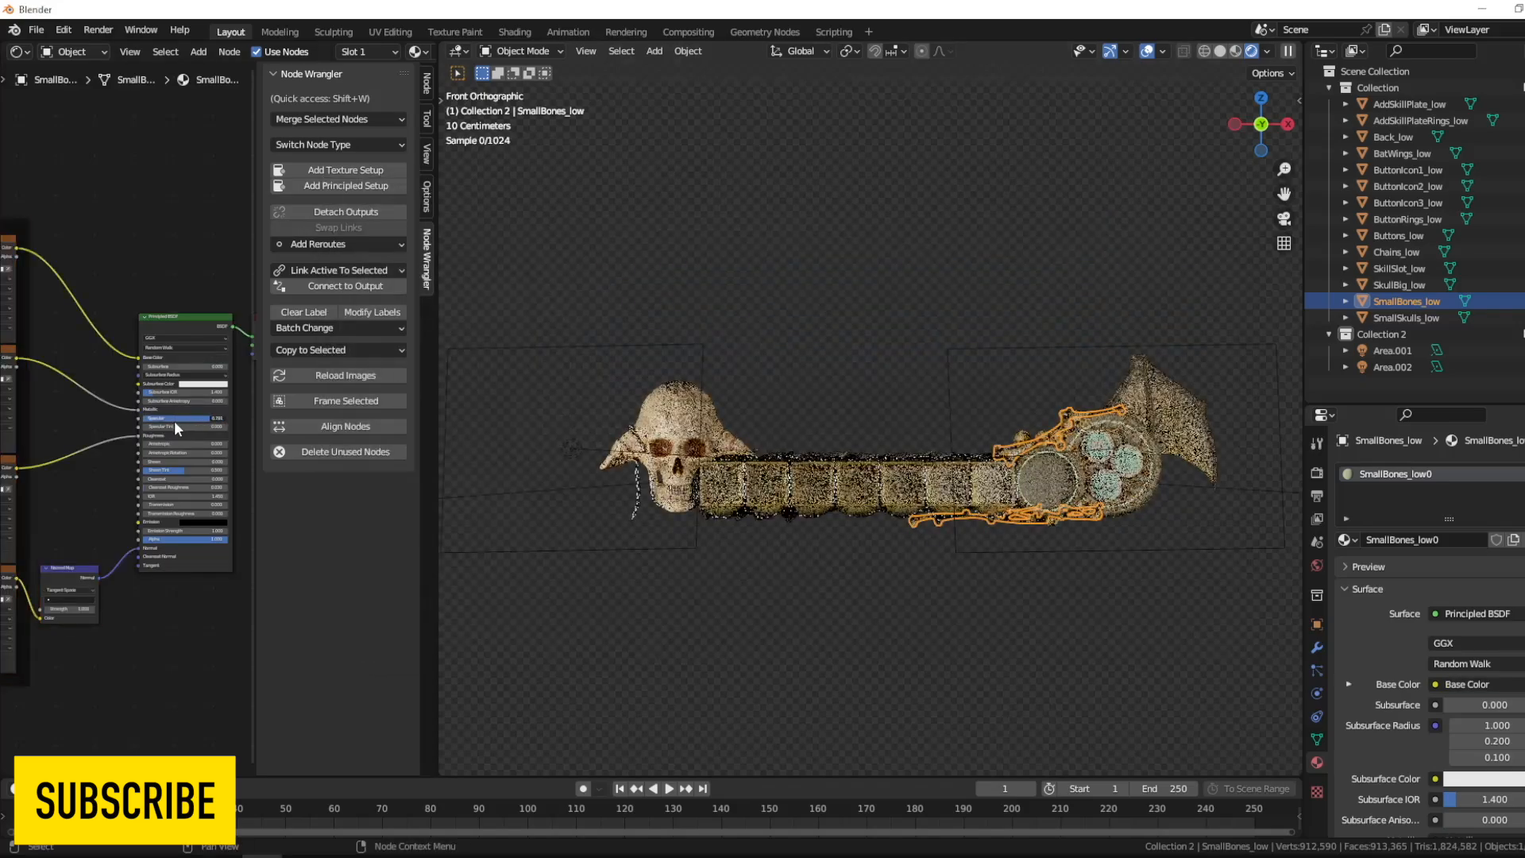
# - Undo the small bones' texture setup, apply the maps found by searching for "bo", and lower the Specular
pyautogui.hotkey('ctrl', 'z')
pyautogui.hotkey('ctrl', 'z')
pyautogui.click(346, 186)
pyautogui.click(985, 221)
pyautogui.write('bo')
pyautogui.moveTo(699, 340); pyautogui.dragTo(667, 265)
pyautogui.click(1090, 657)
pyautogui.moveTo(205, 407); pyautogui.dragTo(162, 433, button='middle')
pyautogui.moveTo(159, 421); pyautogui.dragTo(163, 431)
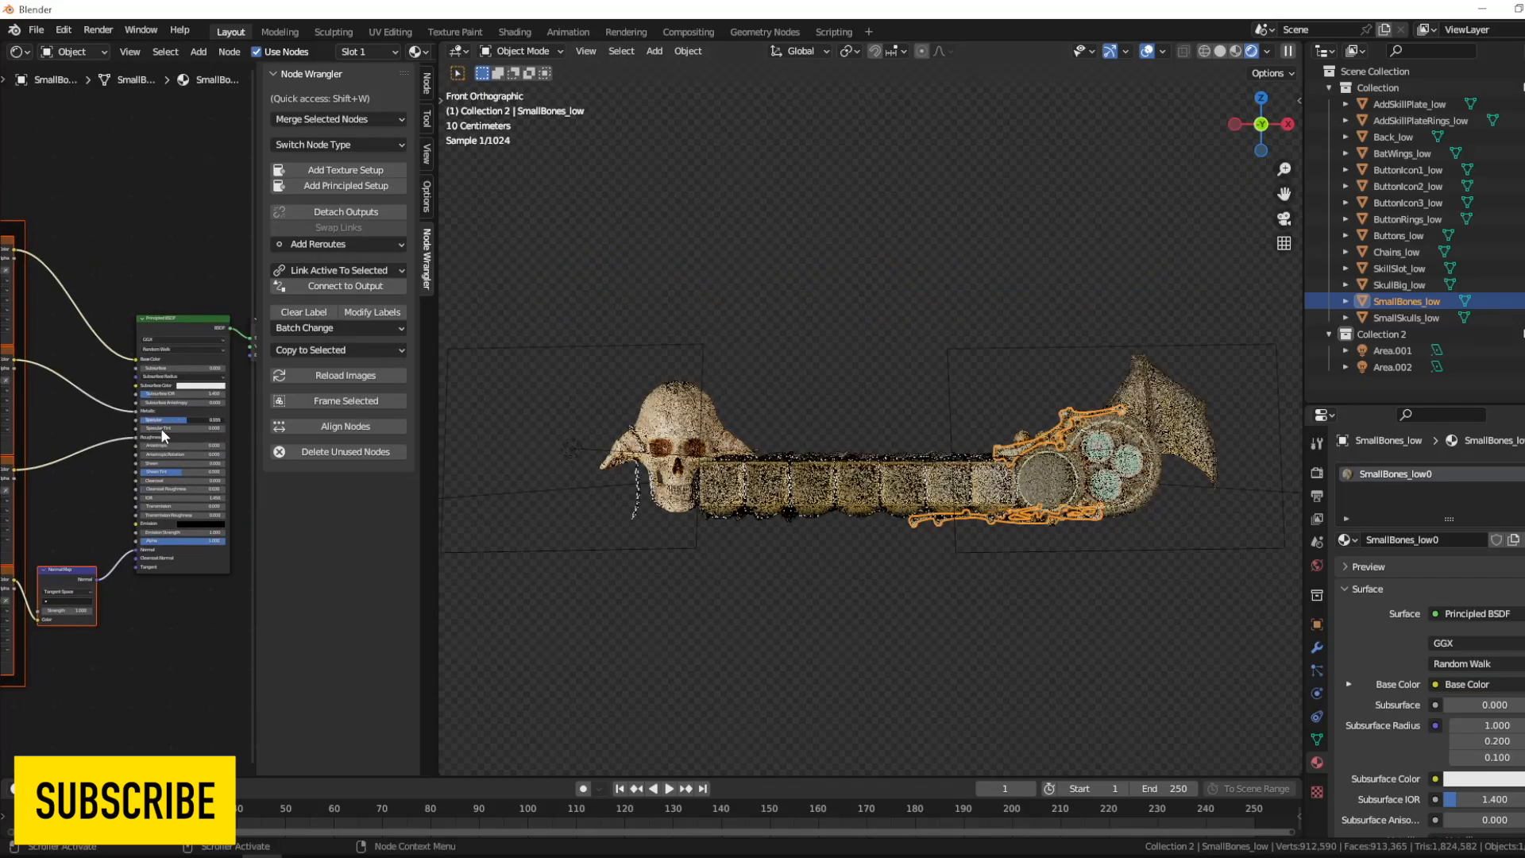
# - Apply a Principled texture setup with the four AddSkillPlateRings_low0 maps to the skill plate rings' material
pyautogui.click(1131, 433)
pyautogui.click(1147, 441)
pyautogui.click(167, 337)
pyautogui.click(345, 186)
pyautogui.click(986, 220)
pyautogui.write('ring')
pyautogui.moveTo(687, 347); pyautogui.dragTo(687, 381)
pyautogui.keyDown('ctrl'); pyautogui.click(683, 267); pyautogui.keyUp('ctrl')
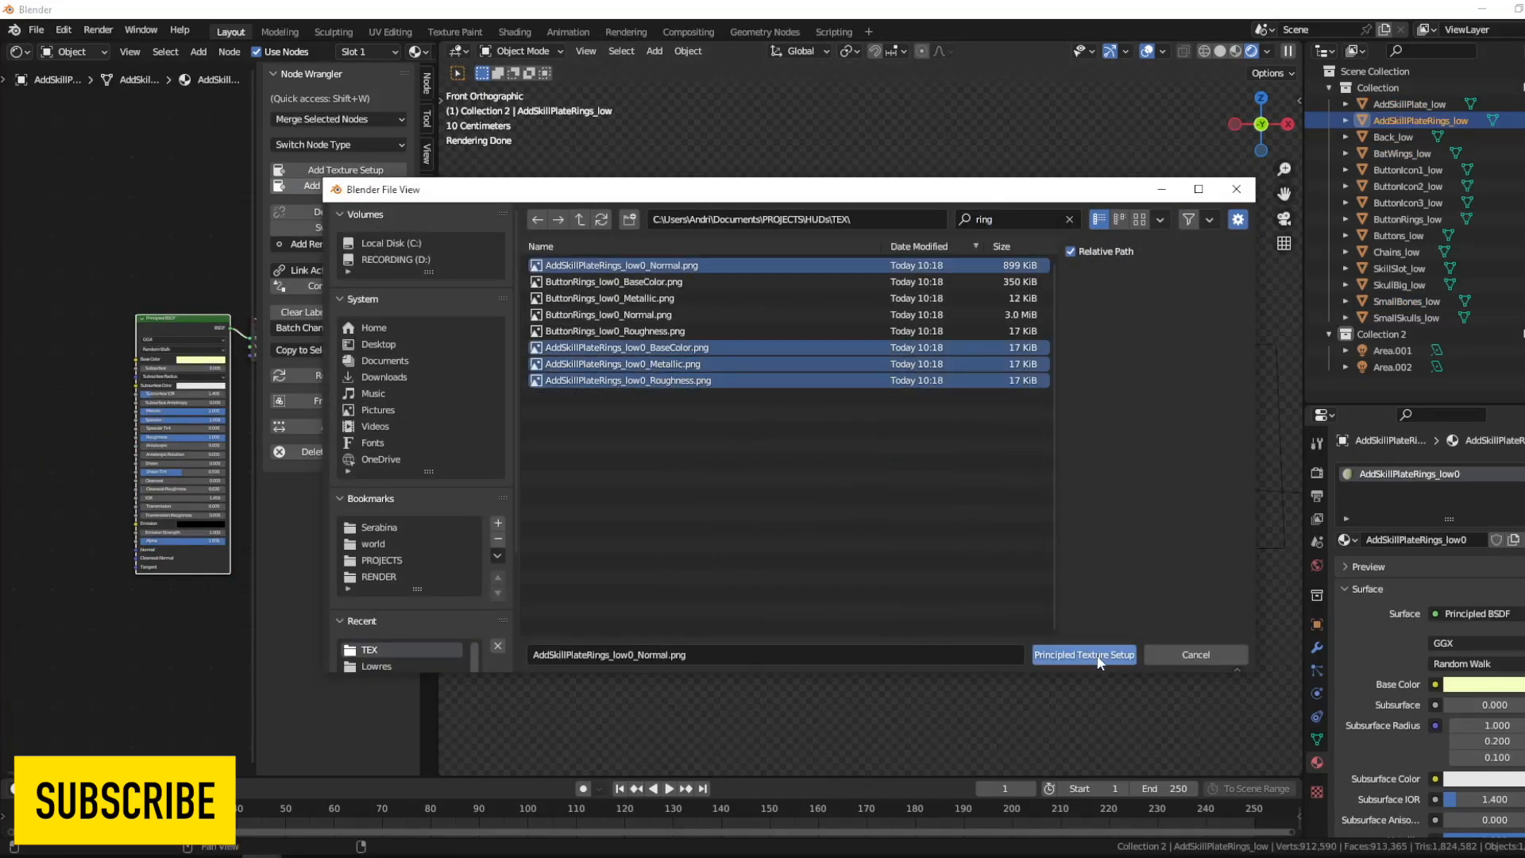
pyautogui.click(1099, 656)
# - Apply a Principled texture setup with the four ButtonIcon3_low0 maps to the ButtonIcon3_low material and lower its Specular
pyautogui.click(1102, 487)
pyautogui.click(168, 337)
pyautogui.click(346, 186)
pyautogui.click(985, 221)
pyautogui.write('butt')
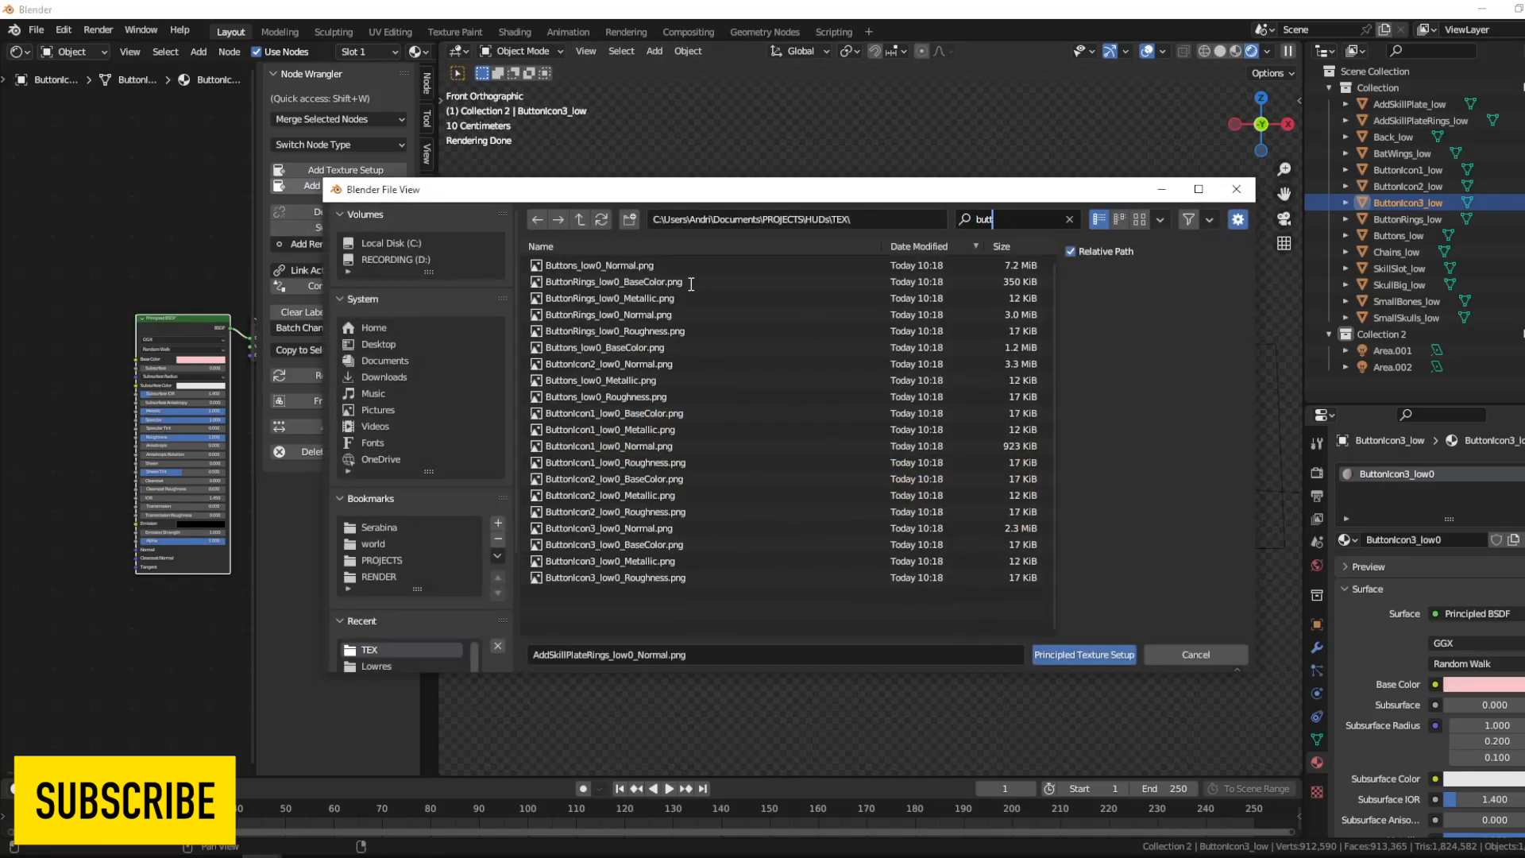
pyautogui.moveTo(667, 524); pyautogui.dragTo(630, 580)
pyautogui.click(1087, 654)
pyautogui.moveTo(208, 421); pyautogui.dragTo(155, 420)
# - Apply a Principled texture setup with the four Buttons_low0 maps to the Buttons_low material and lower its Specular
pyautogui.click(1113, 489)
pyautogui.press('x')
pyautogui.click(168, 337)
pyautogui.click(346, 186)
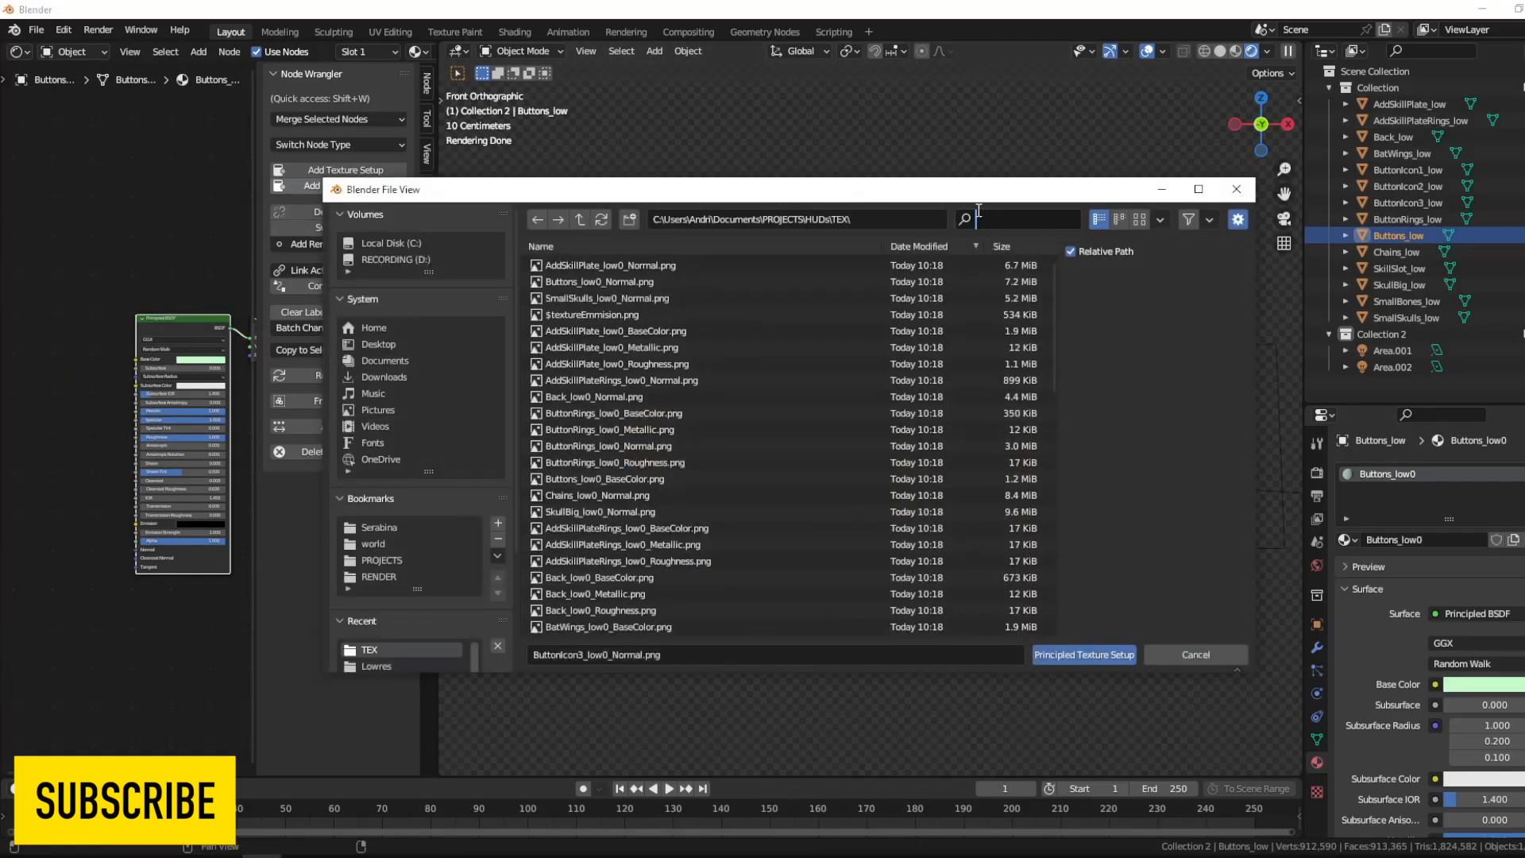
pyautogui.click(984, 219)
pyautogui.write('buttons')
pyautogui.moveTo(675, 266); pyautogui.dragTo(659, 318)
pyautogui.click(1087, 655)
pyautogui.moveTo(210, 422); pyautogui.dragTo(174, 422)
pyautogui.moveTo(110, 732); pyautogui.dragTo(177, 691, button='middle')
pyautogui.click(177, 691)
pyautogui.scroll(6, 1057, 449)
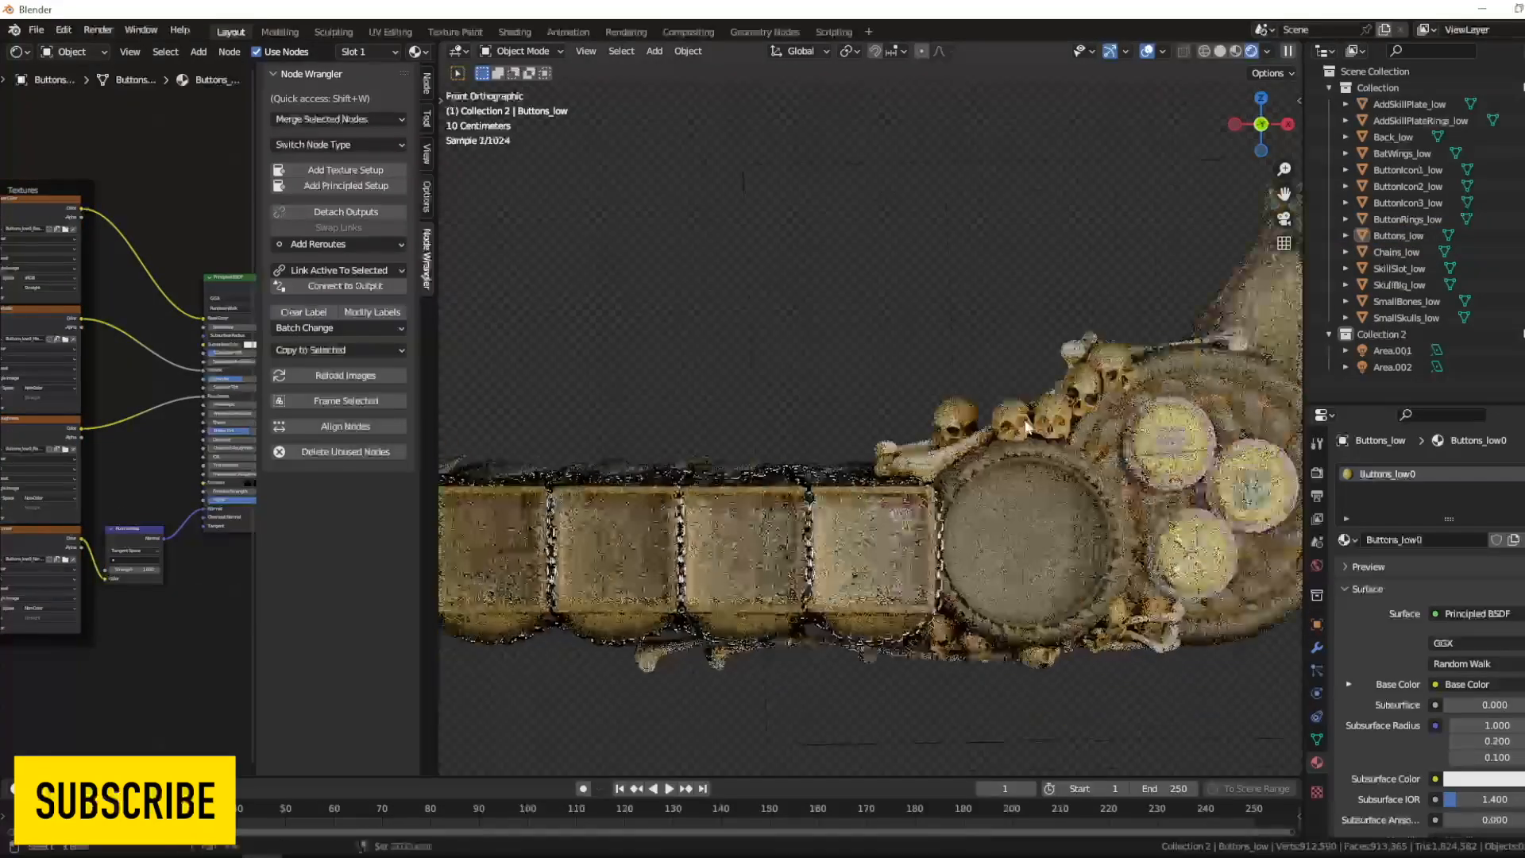
# - Apply a Principled texture setup with the four ButtonIcon2_low0 maps to the ButtonIcon2_low material
pyautogui.click(1085, 478)
pyautogui.click(227, 285)
pyautogui.click(346, 185)
pyautogui.click(984, 220)
pyautogui.write('icon')
pyautogui.click(637, 265)
pyautogui.keyDown('ctrl'); pyautogui.click(620, 347); pyautogui.keyUp('ctrl')
pyautogui.keyDown('ctrl'); pyautogui.click(615, 364); pyautogui.keyUp('ctrl')
pyautogui.keyDown('ctrl'); pyautogui.click(610, 381); pyautogui.keyUp('ctrl')
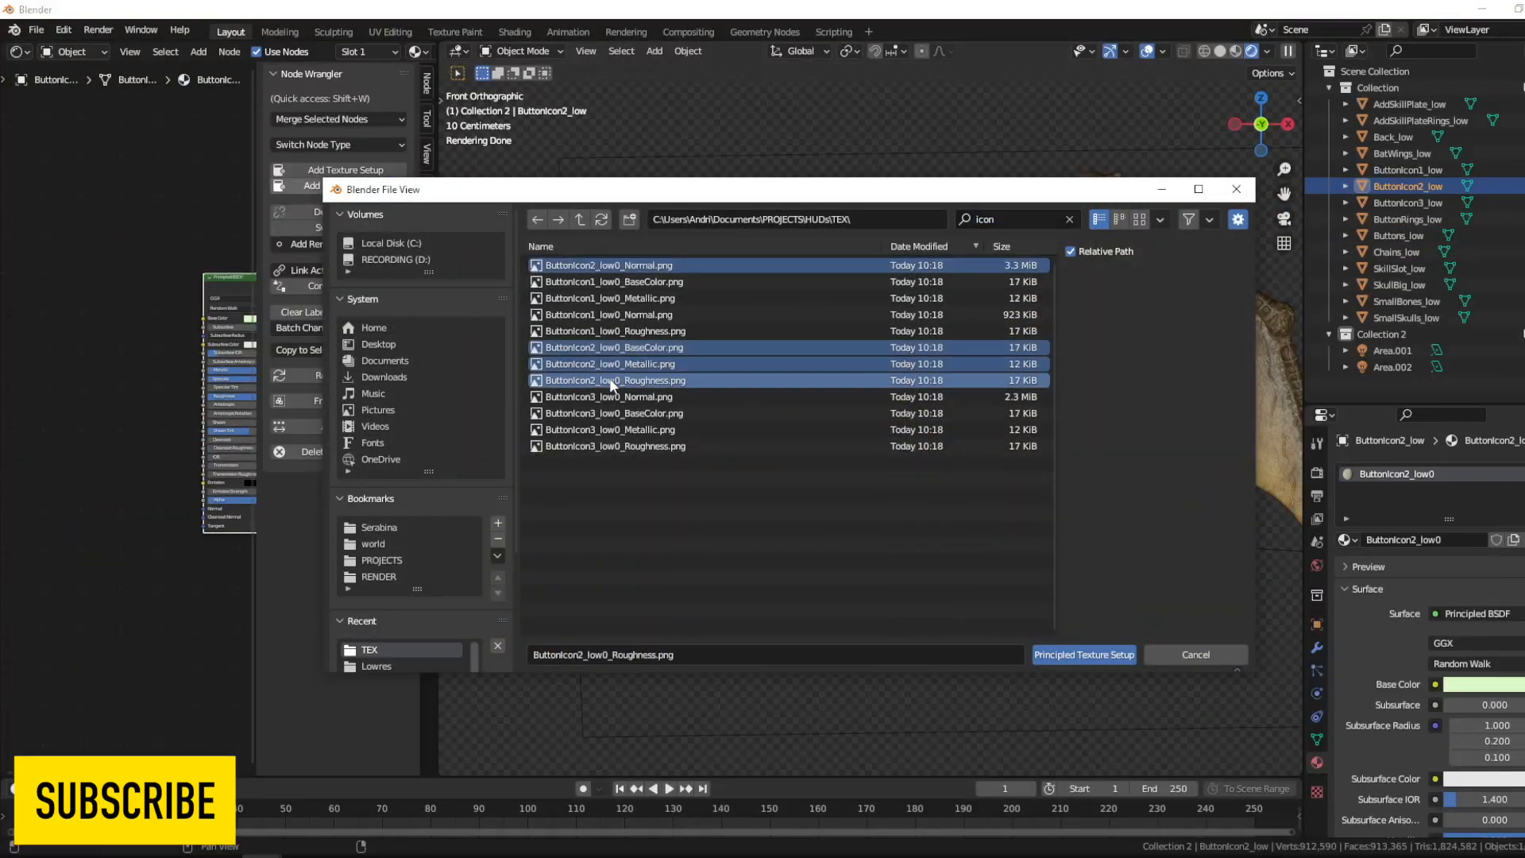
pyautogui.click(1096, 658)
# - Apply a Principled texture setup with the four ButtonIcon1_low0 maps to the ButtonIcon1_low material
pyautogui.click(986, 476)
pyautogui.moveTo(143, 329); pyautogui.dragTo(69, 363, button='middle')
pyautogui.click(171, 313)
pyautogui.click(345, 186)
pyautogui.click(1021, 221)
pyautogui.write('icon')
pyautogui.moveTo(982, 280); pyautogui.dragTo(953, 332)
pyautogui.click(1085, 655)
pyautogui.moveTo(98, 503); pyautogui.dragTo(139, 522, button='middle')
pyautogui.click(160, 534)
# - Deselect the icon and inspect the textured button area in Material Preview shading
pyautogui.click(874, 214)
pyautogui.click(1235, 51)
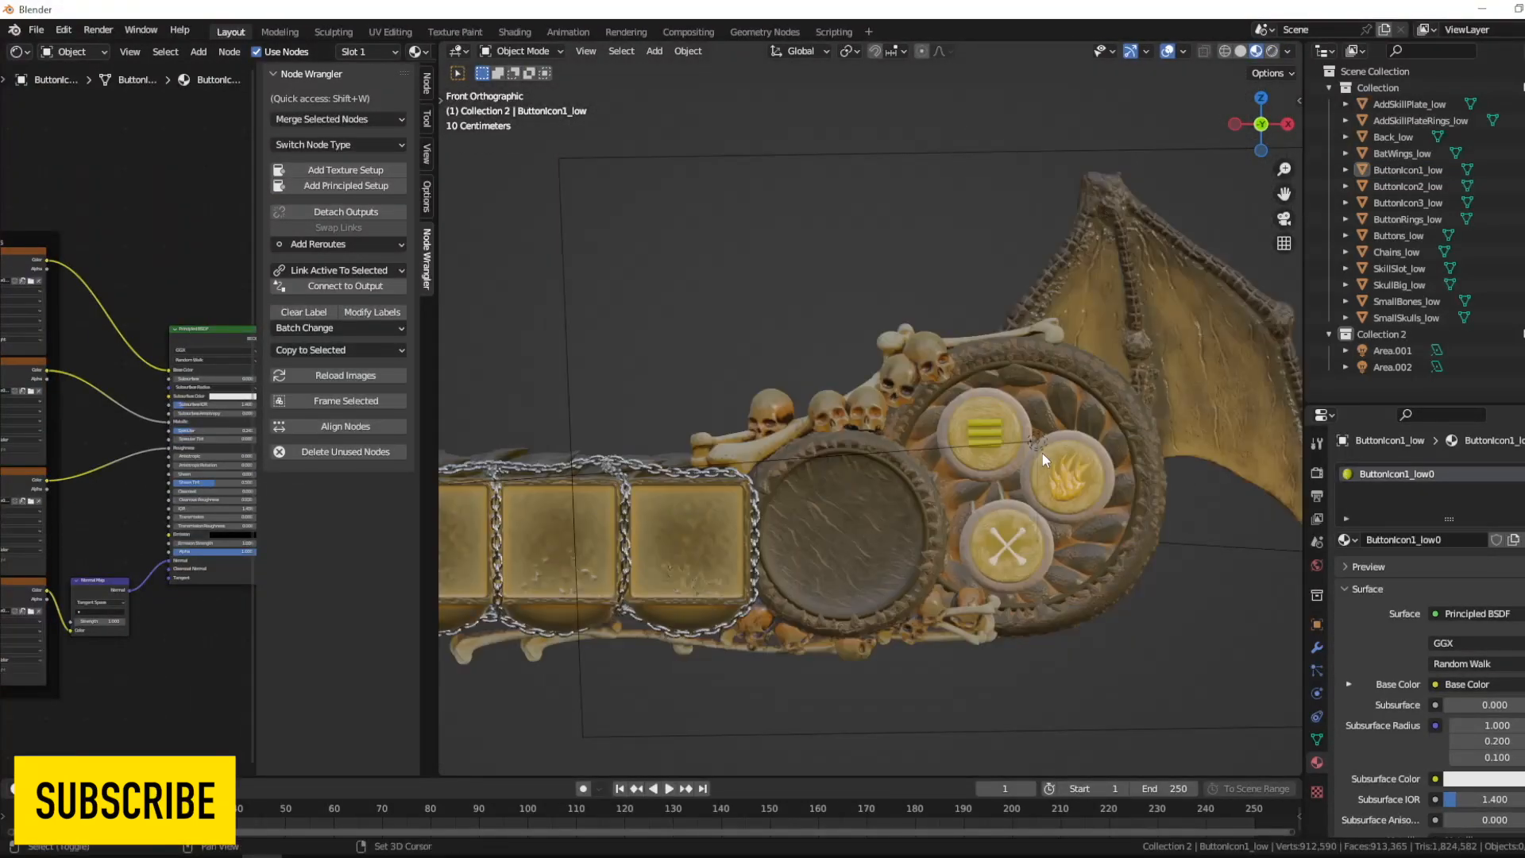
pyautogui.keyDown('shift'); pyautogui.moveTo(1185, 500); pyautogui.dragTo(978, 525, button='middle'); pyautogui.keyUp('shift')
pyautogui.scroll(7, 971, 254)
pyautogui.keyDown('shift'); pyautogui.moveTo(766, 641); pyautogui.dragTo(971, 302, button='middle'); pyautogui.keyUp('shift')
pyautogui.scroll(-6, 971, 306)
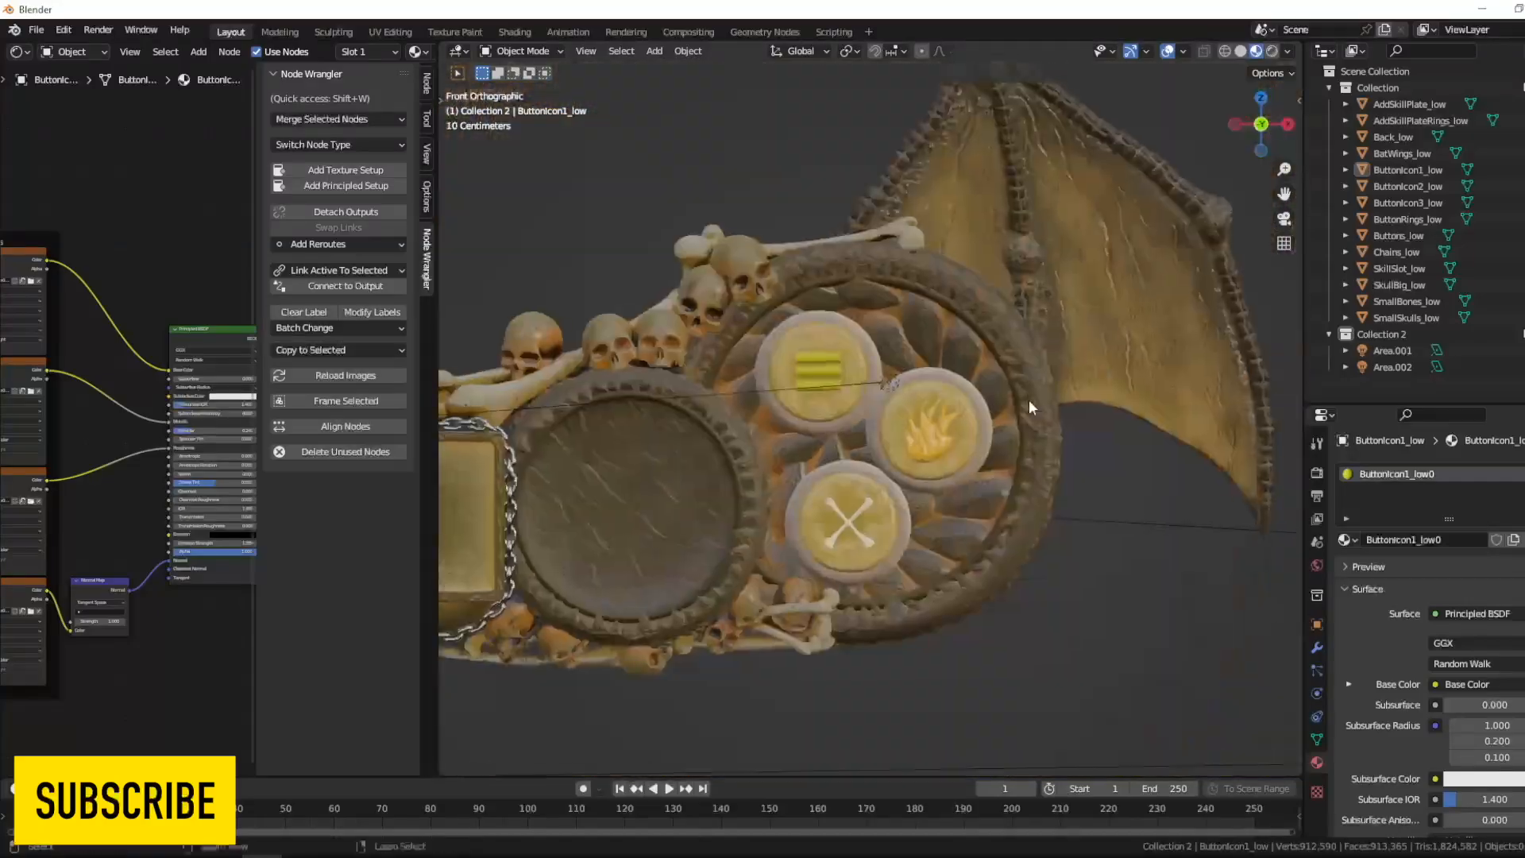
# - Apply a Principled texture setup with the ButtonRings_low0 maps to the ButtonRings_low material
pyautogui.scroll(3, 1028, 402)
pyautogui.click(1046, 396)
pyautogui.click(346, 186)
pyautogui.click(1006, 221)
pyautogui.write('ring')
pyautogui.moveTo(982, 278); pyautogui.dragTo(953, 332)
pyautogui.click(1085, 655)
pyautogui.scroll(-9, 801, 499)
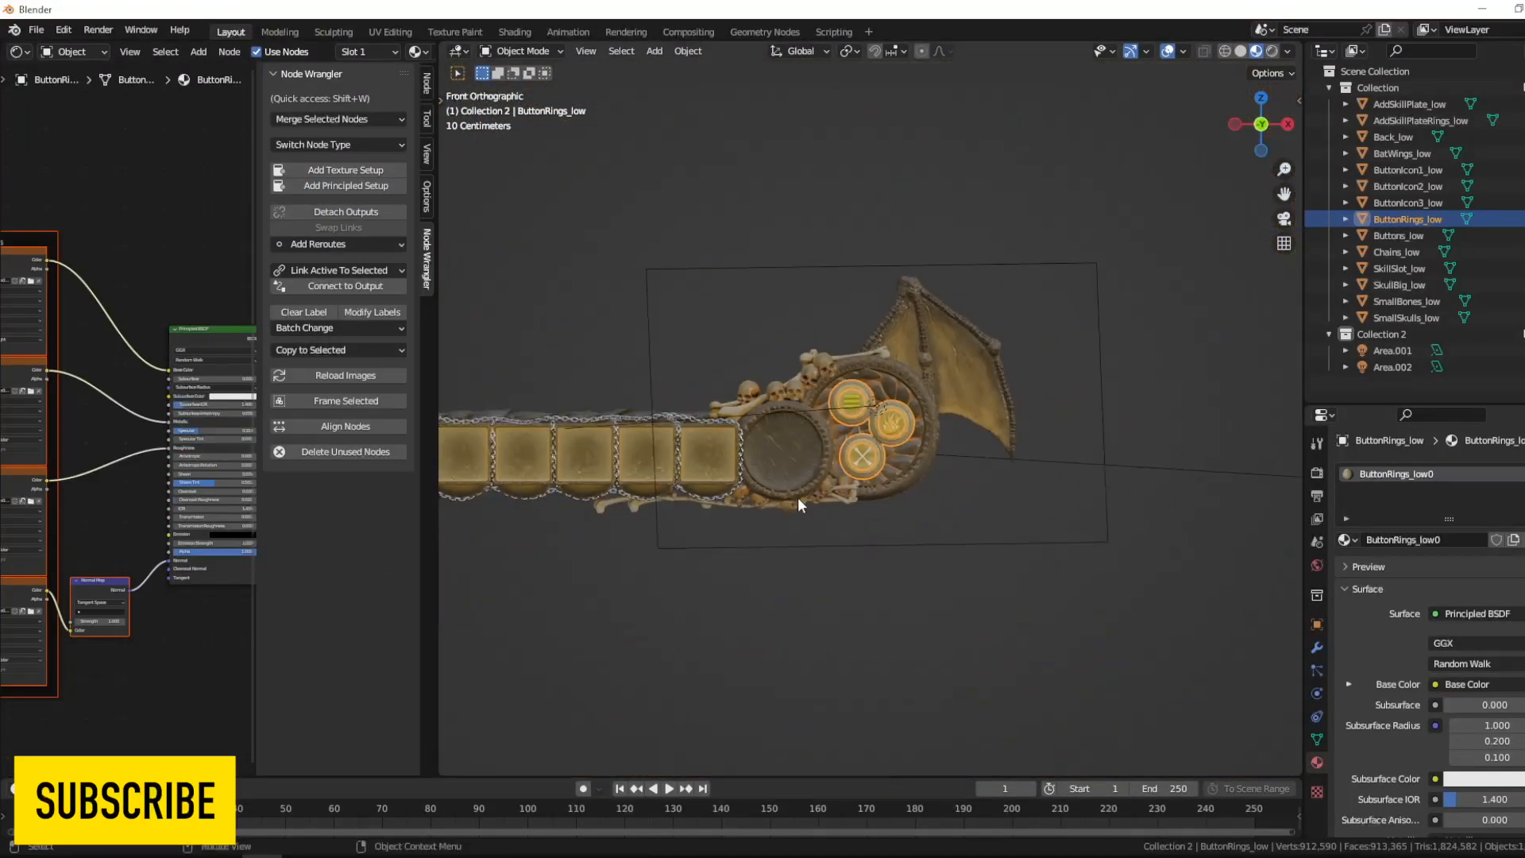
# - Deselect the button rings and show the whole HUD bar in Rendered viewport shading
pyautogui.keyDown('shift'); pyautogui.moveTo(800, 499); pyautogui.dragTo(1057, 509, button='middle'); pyautogui.keyUp('shift')
pyautogui.click(1113, 231)
pyautogui.click(1272, 51)
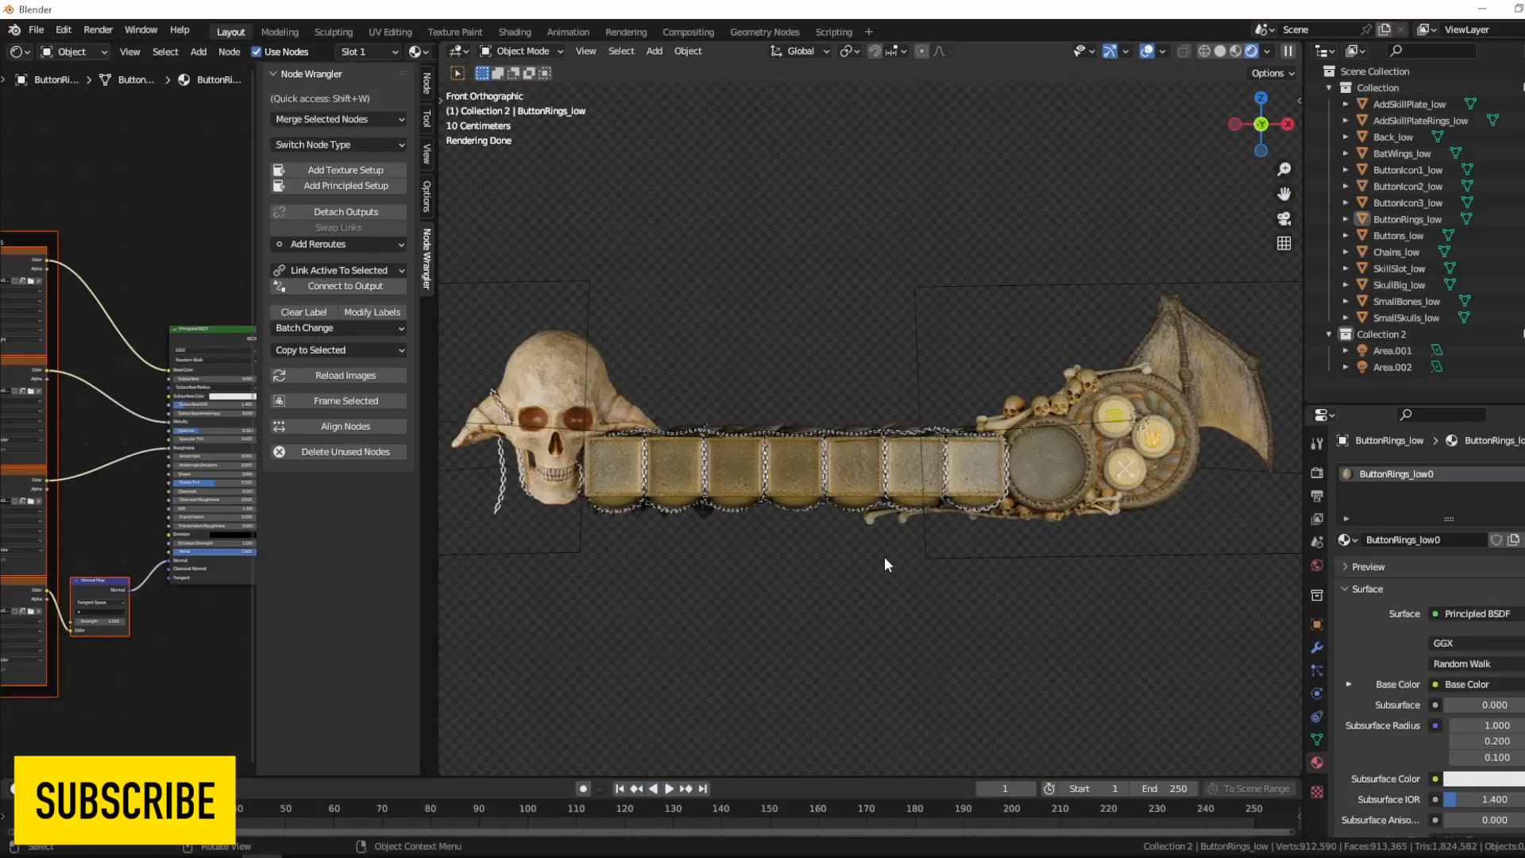
# - Add an Environment Texture node to the World shader's Background color and load forest.exr into it
pyautogui.click(71, 52)
pyautogui.click(75, 88)
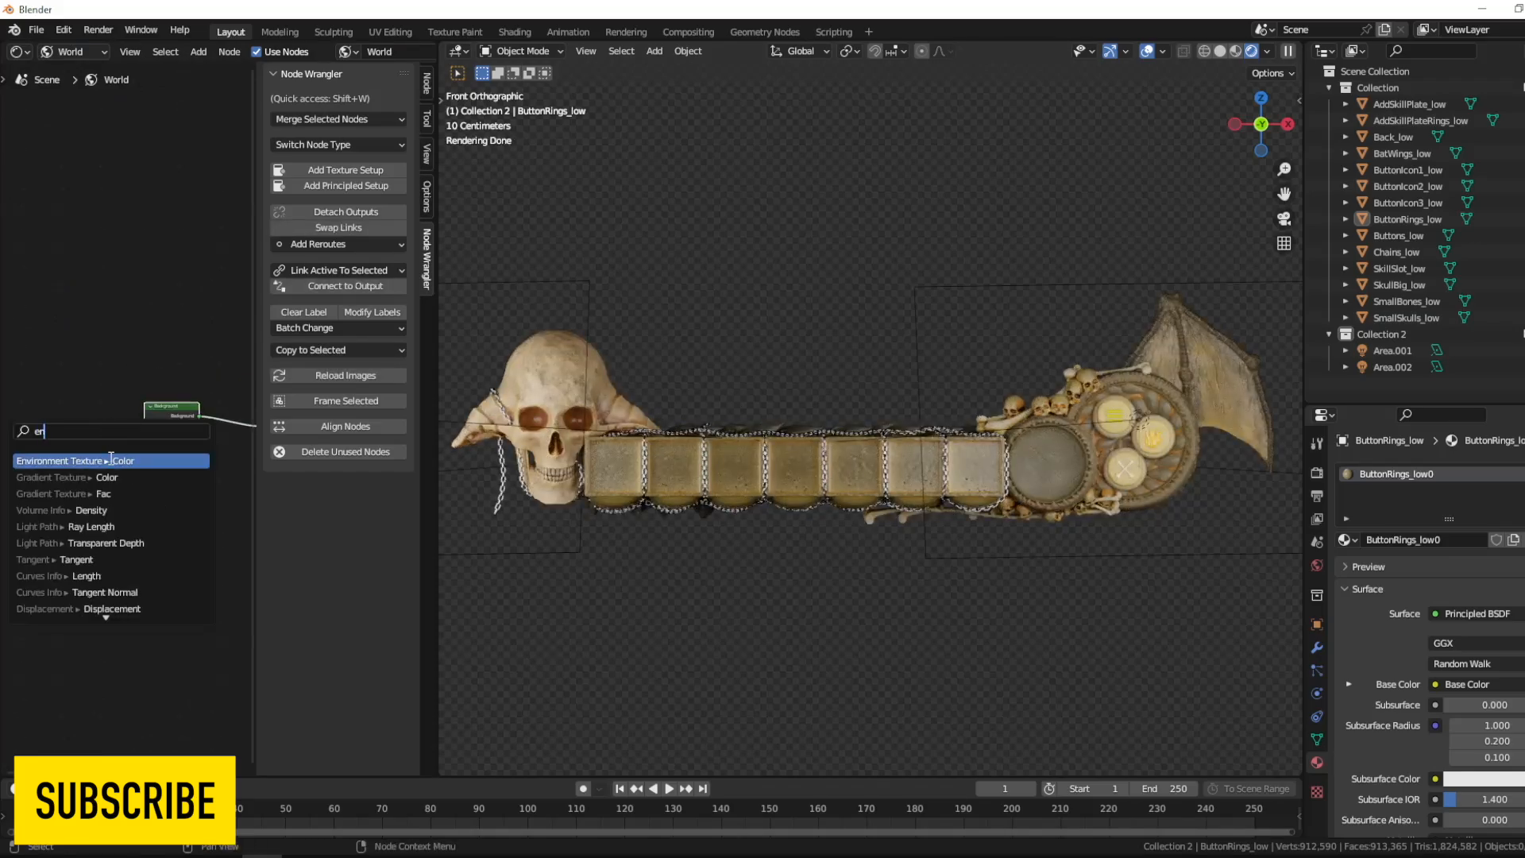
pyautogui.click(112, 461)
pyautogui.press('n')
pyautogui.scroll(4, 111, 437)
pyautogui.click(306, 446)
pyautogui.click(384, 543)
pyautogui.doubleClick(583, 300)
# - Feed the environment texture's Vector input from a Texture Coordinate node through a Mapping node
pyautogui.moveTo(179, 546); pyautogui.dragTo(129, 501)
pyautogui.press('Return')
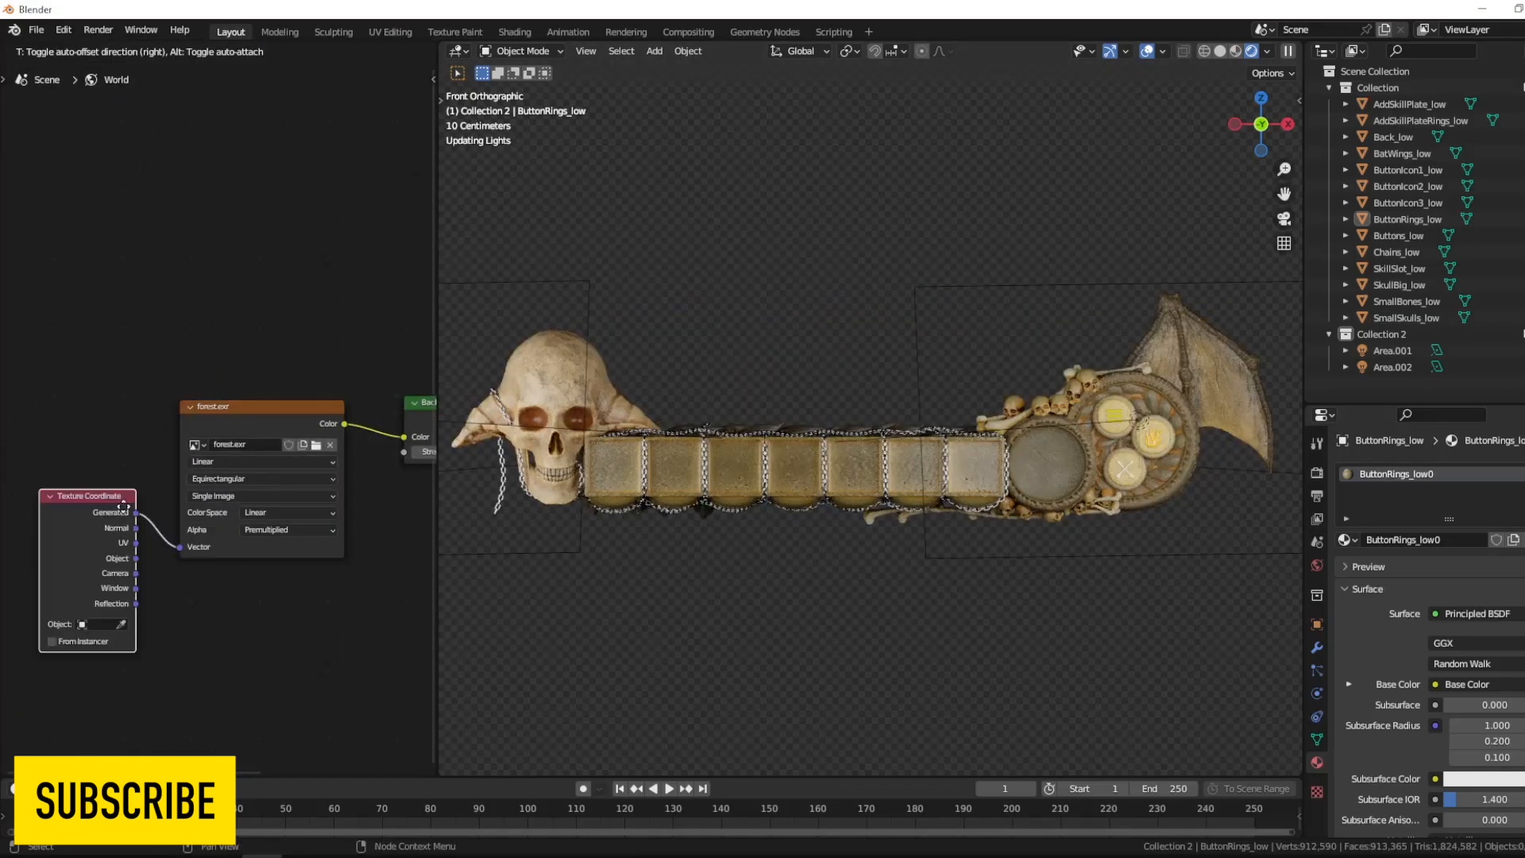
pyautogui.click(10, 423)
pyautogui.moveTo(9, 424); pyautogui.dragTo(96, 376, button='middle')
pyautogui.moveTo(103, 381); pyautogui.dragTo(170, 402)
pyautogui.write('map')
pyautogui.press('Return')
pyautogui.click(150, 336)
pyautogui.moveTo(222, 356); pyautogui.dragTo(249, 499)
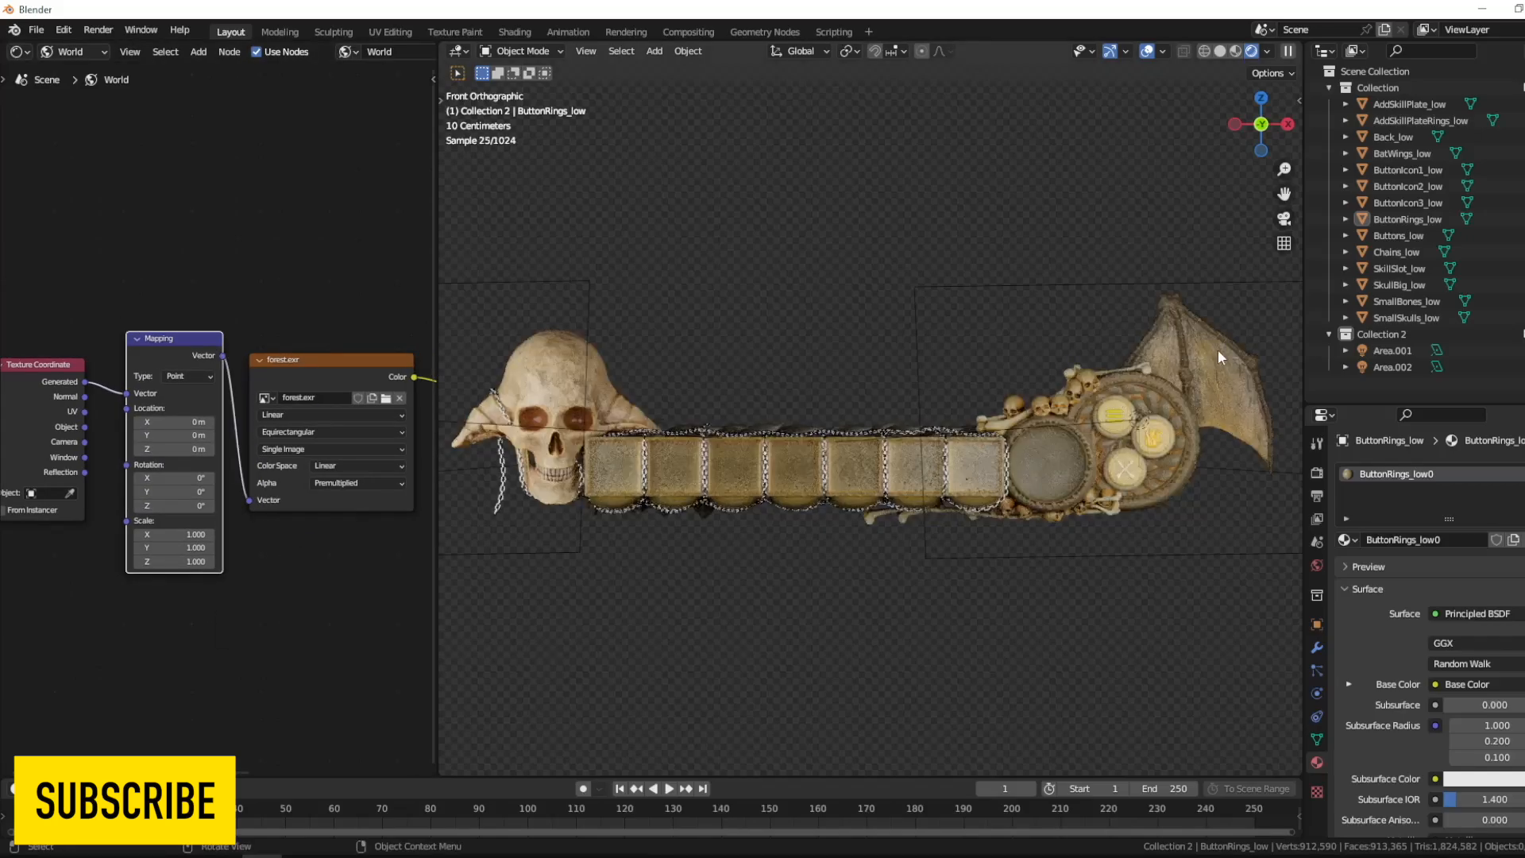
# - Open the World settings, then view the HUD through the camera in Rendered shading
pyautogui.moveTo(1524, 351); pyautogui.dragTo(1524, 367)
pyautogui.click(1317, 566)
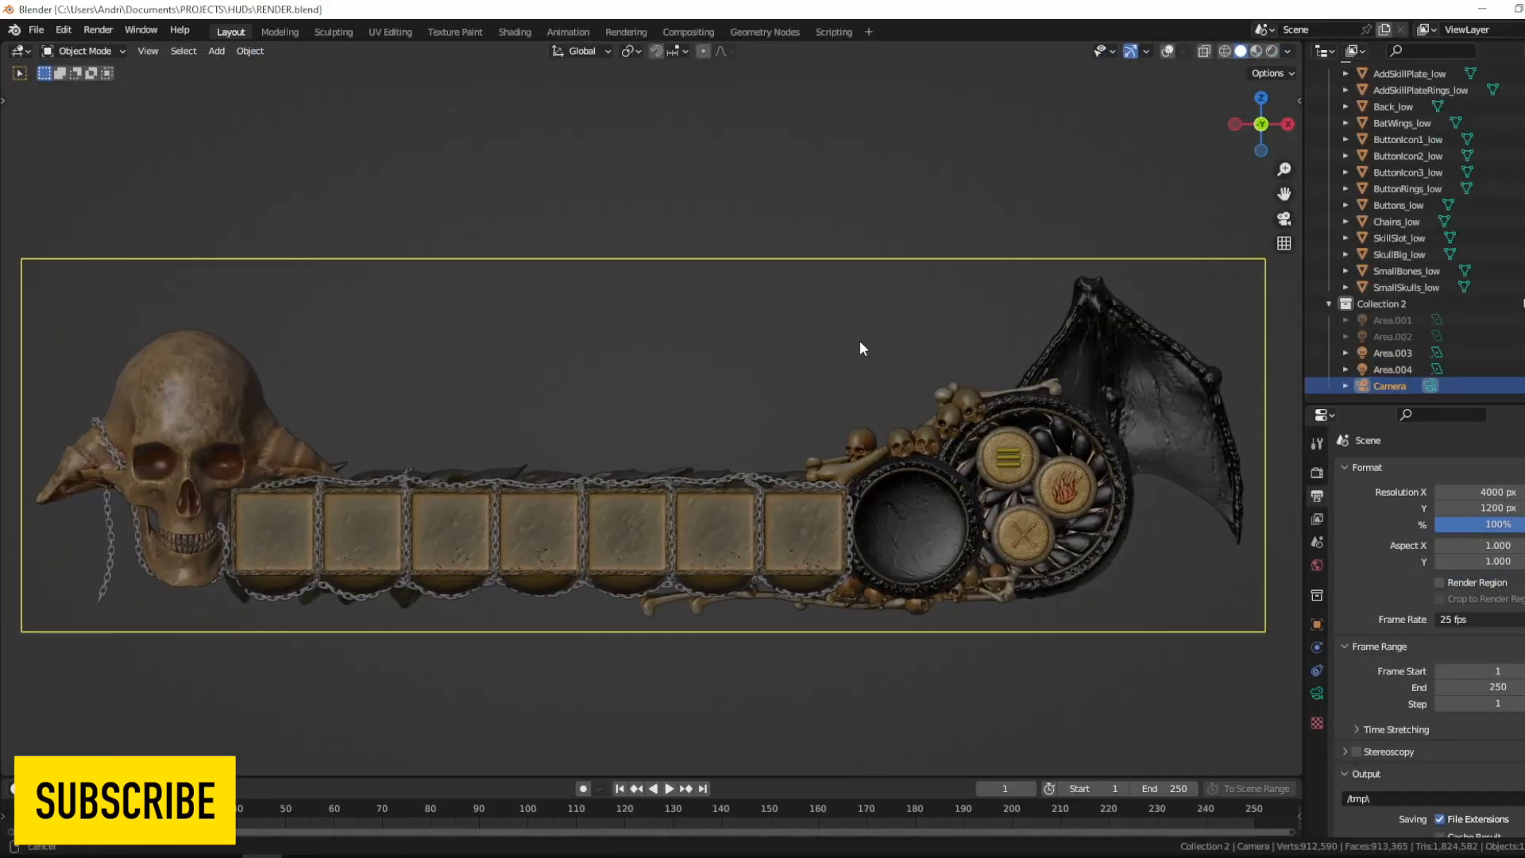
pyautogui.press('KP_0')
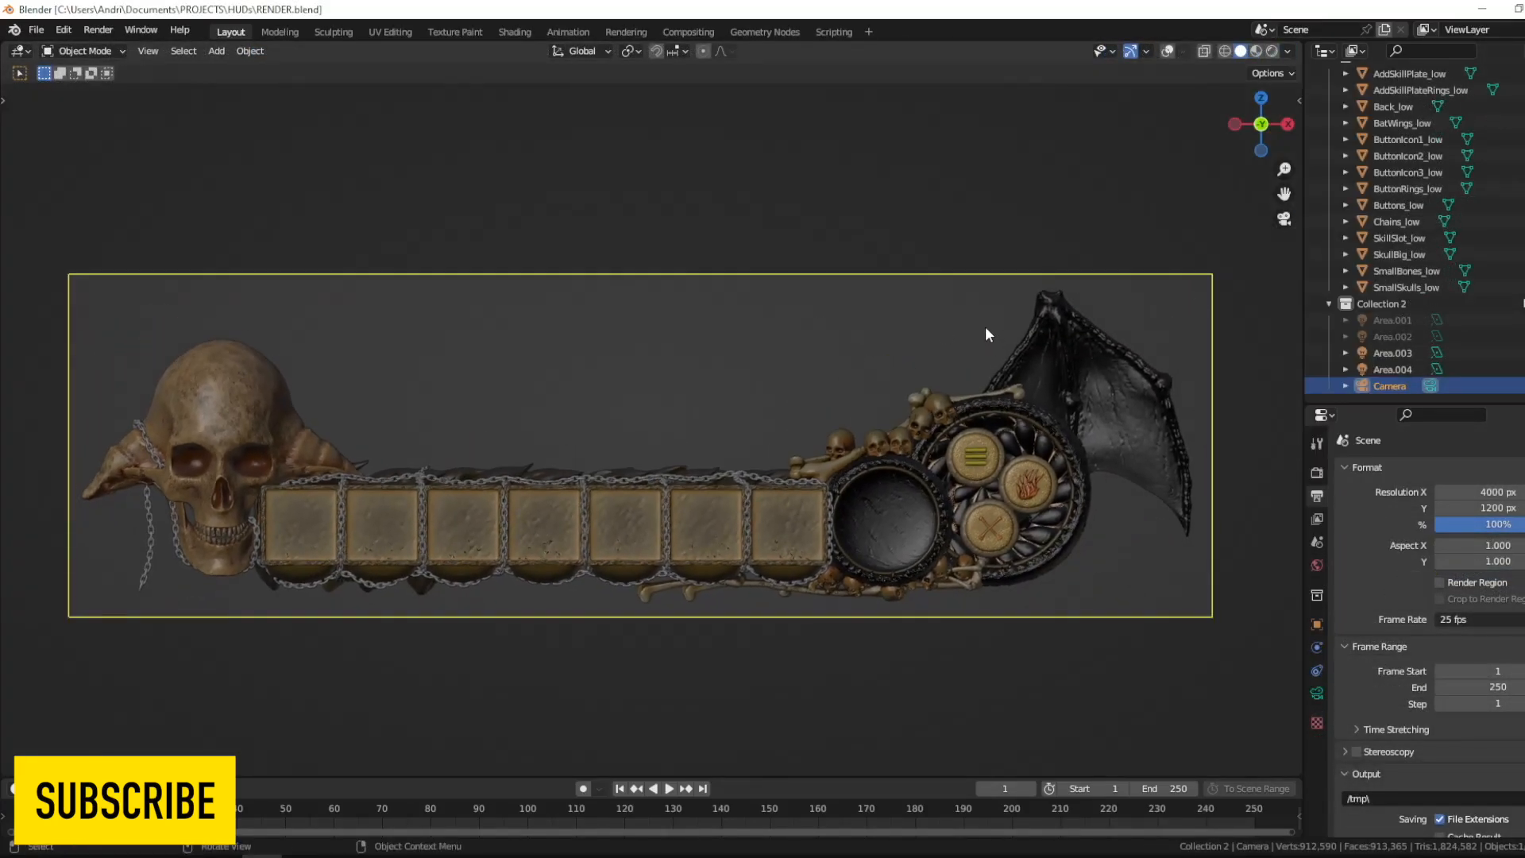
pyautogui.click(1272, 51)
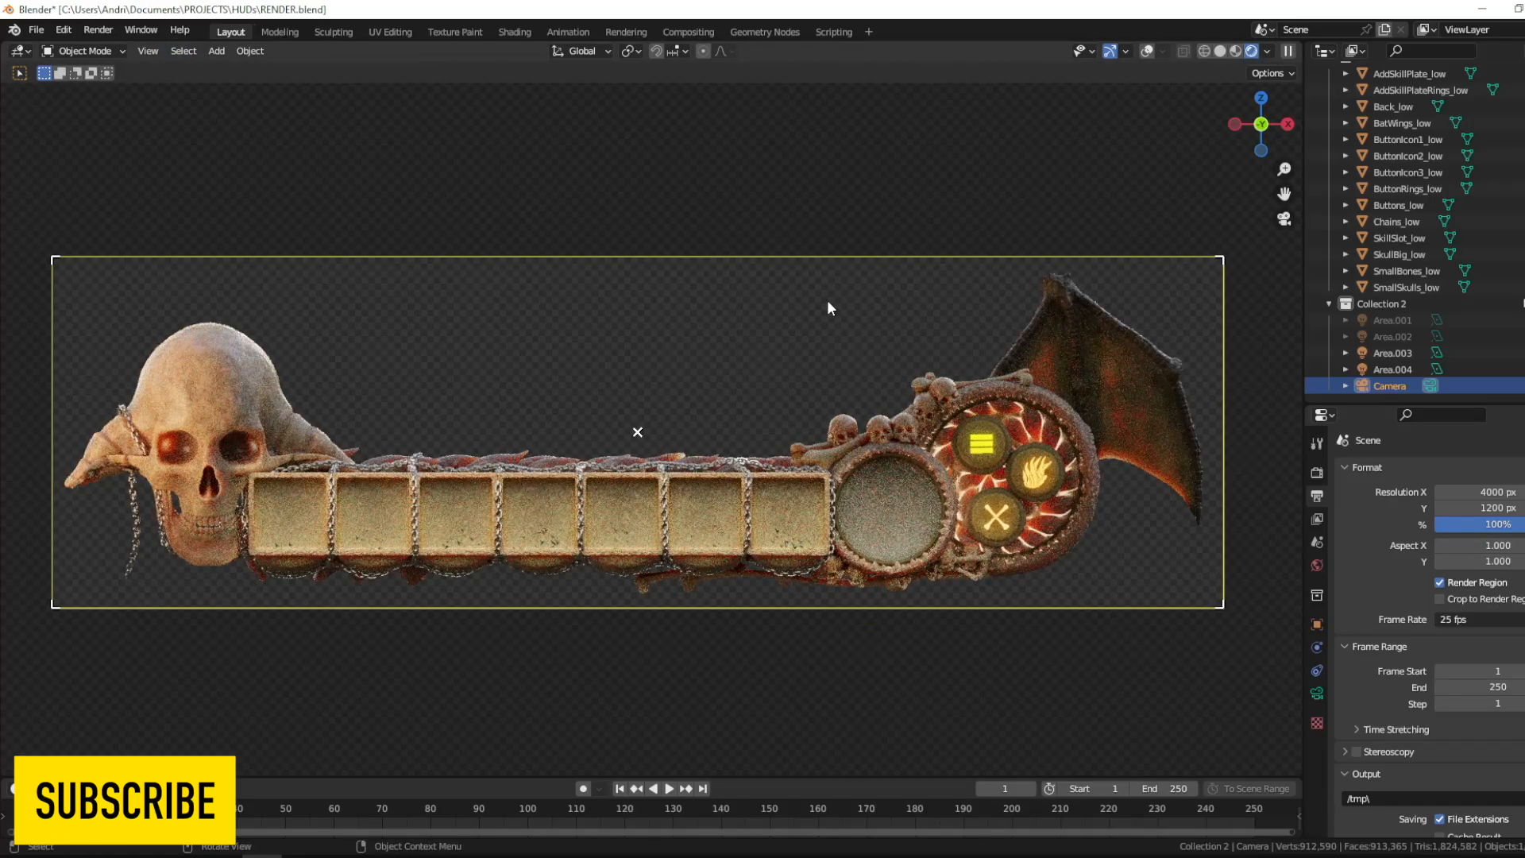
# - Return the viewport to Solid shading, duplicate the camera in Collection 3 and rename the copy ButtonCamera
pyautogui.click(1221, 51)
pyautogui.click(1329, 305)
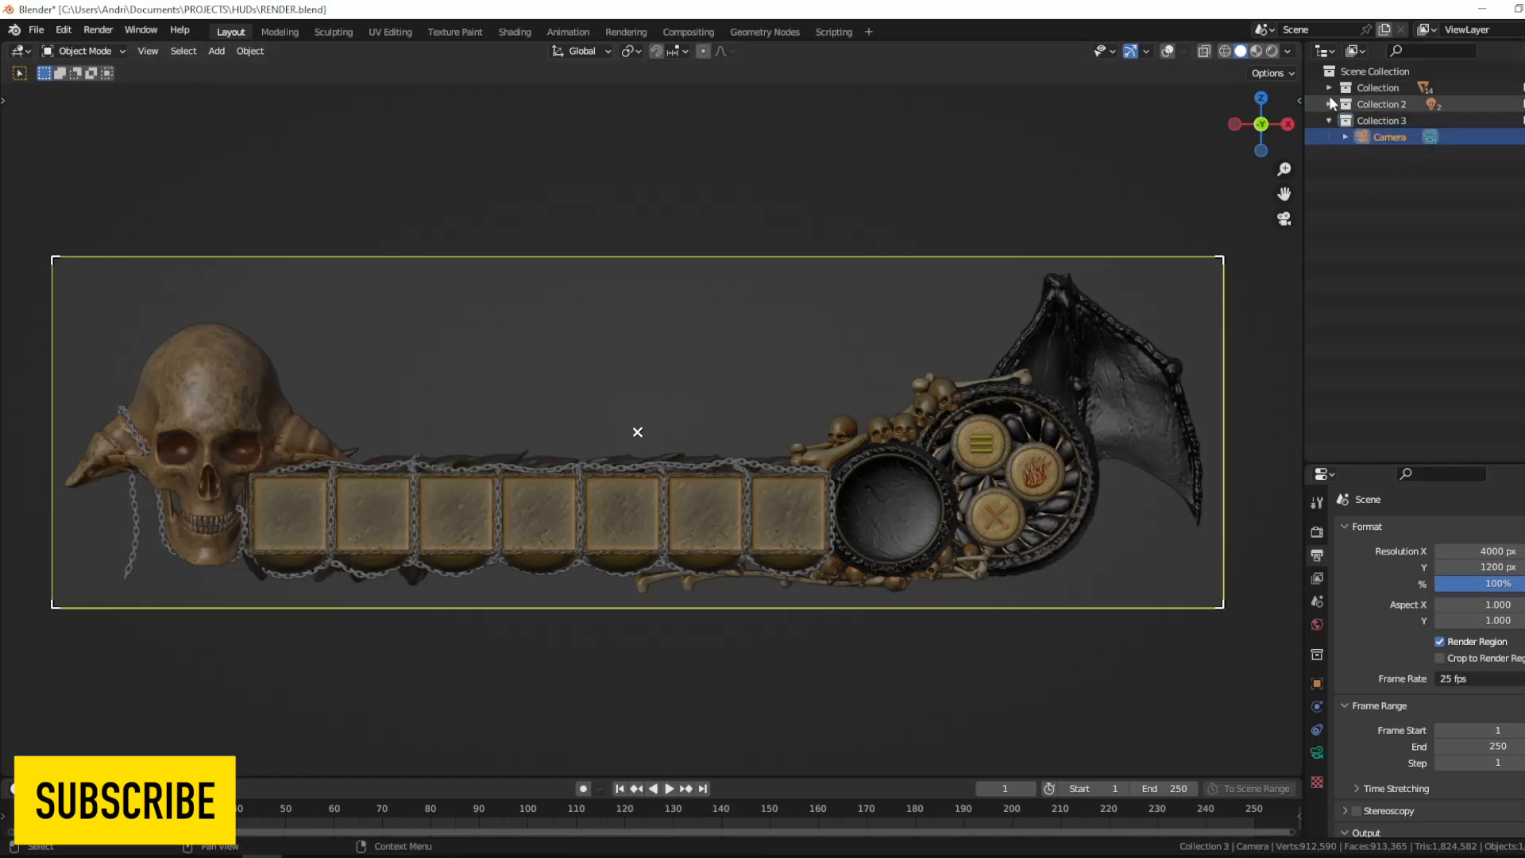
pyautogui.hotkey('shift', 'd')
pyautogui.click(1398, 164)
pyautogui.write('Button')
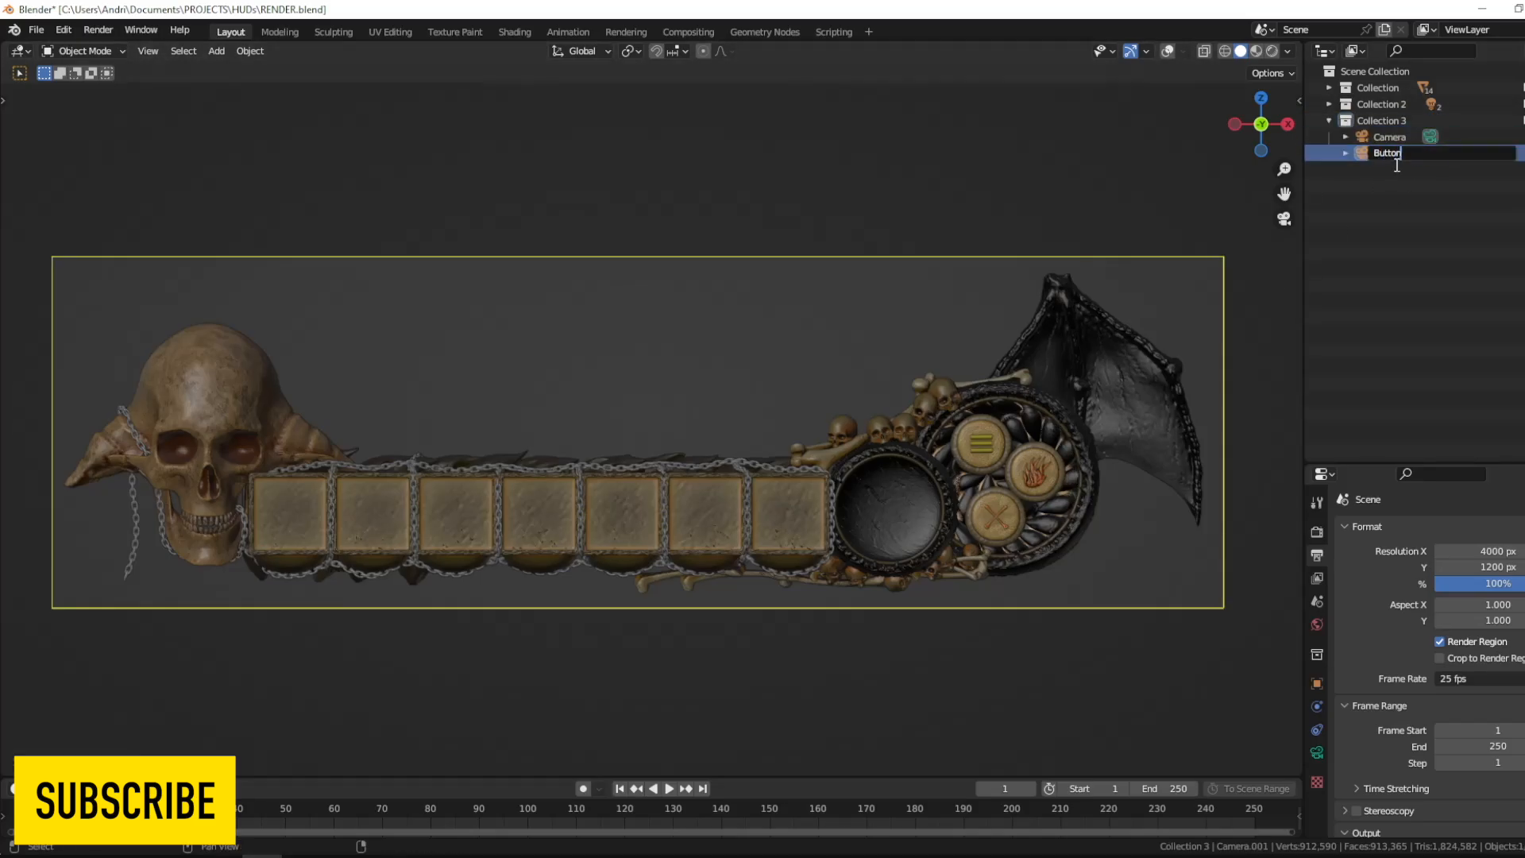
pyautogui.write('Camera')
pyautogui.press('Return')
# - Make the original Camera the active scene camera instead of ButtonCamera
pyautogui.scroll(-1, 1408, 592)
pyautogui.click(1318, 532)
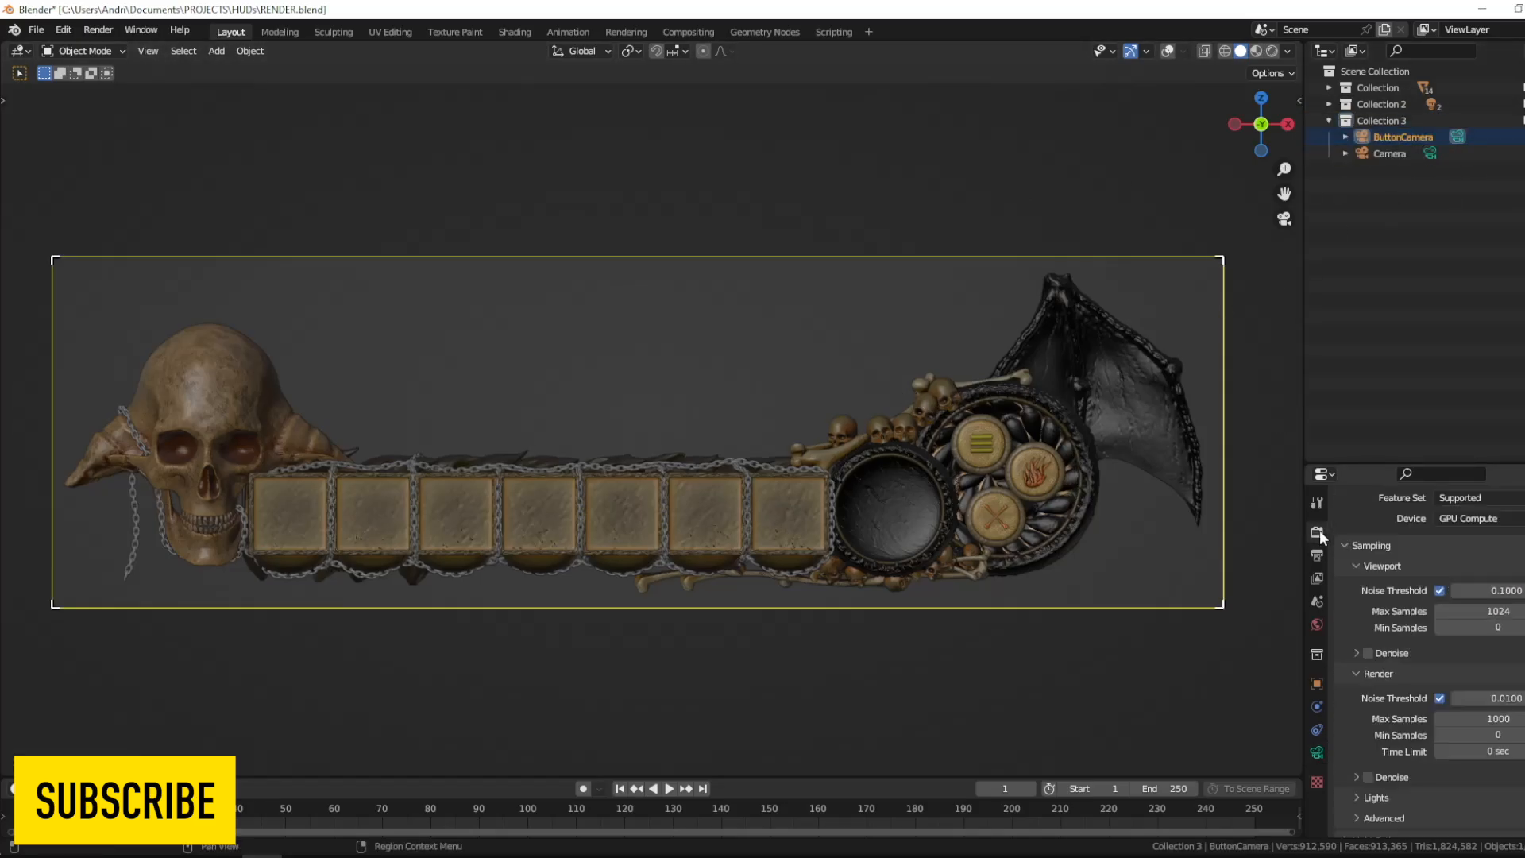
pyautogui.click(1318, 556)
pyautogui.click(1432, 155)
# - Edit the Cycles tile size in the render performance settings and render the image
pyautogui.click(103, 33)
pyautogui.click(1317, 532)
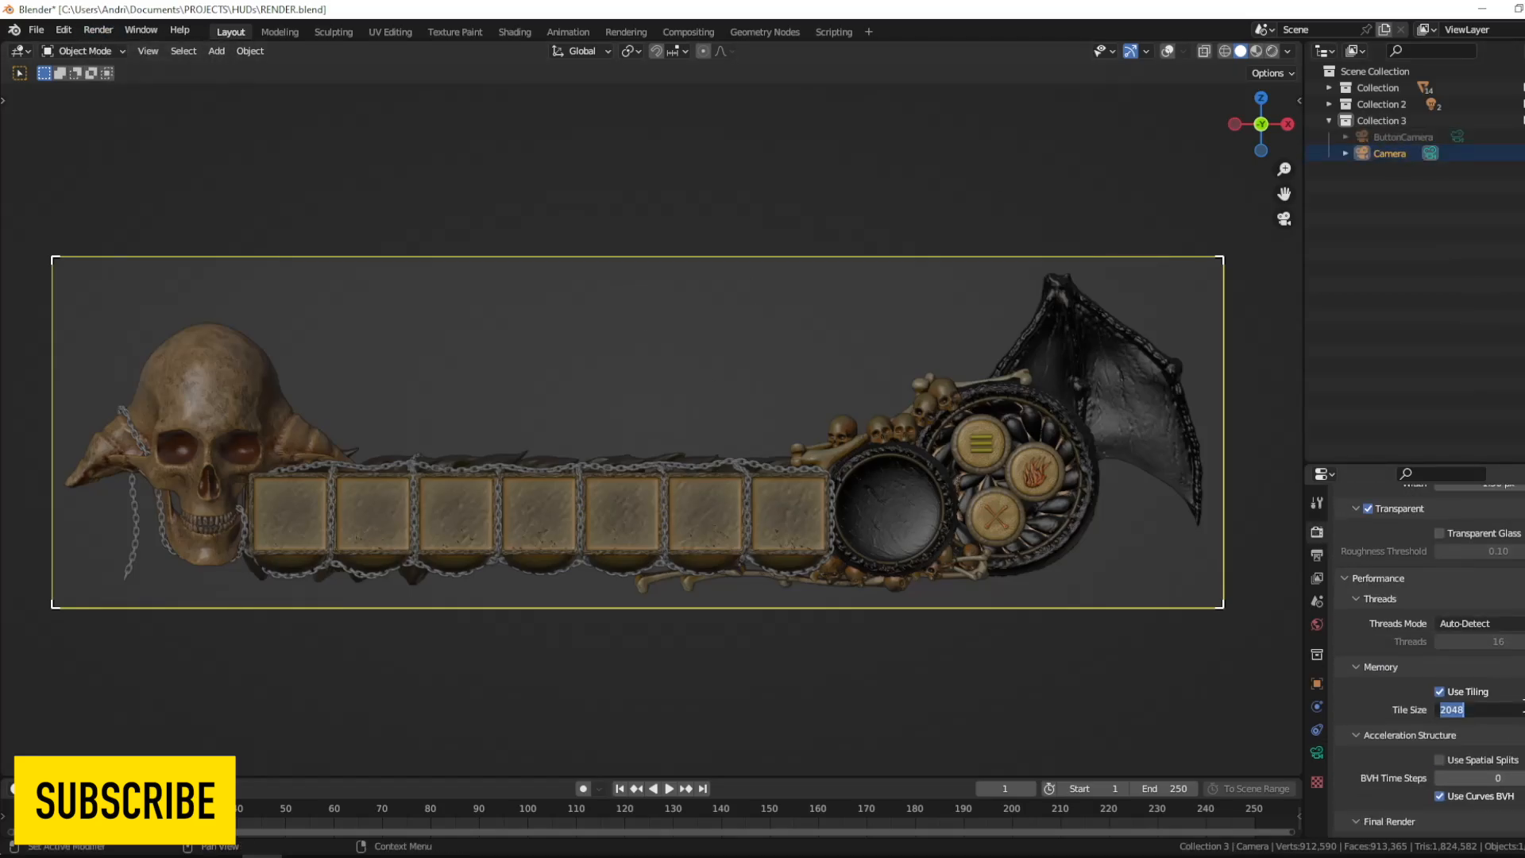
pyautogui.press('F12')
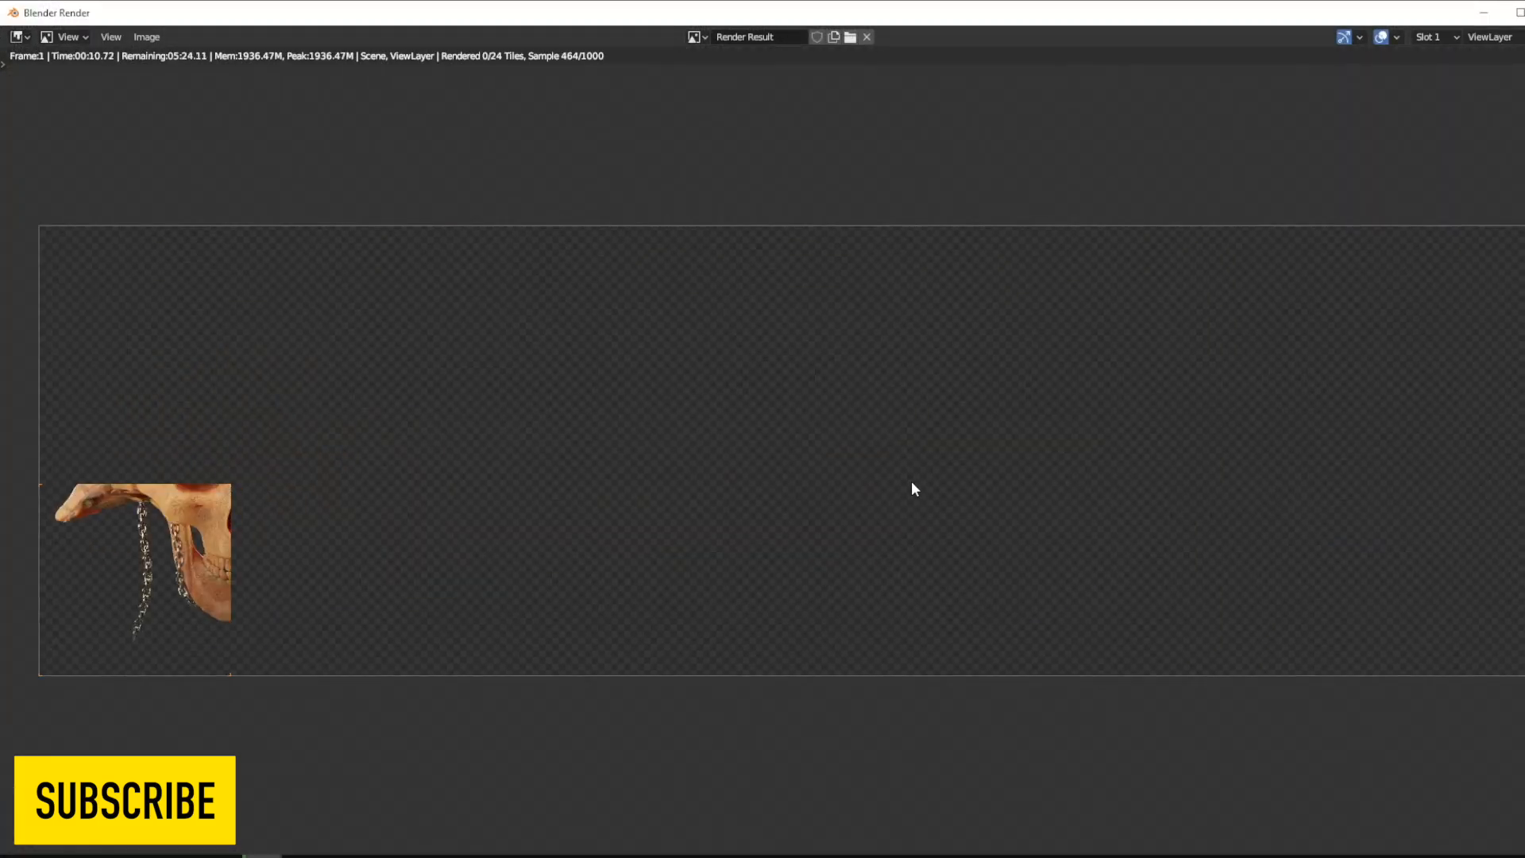
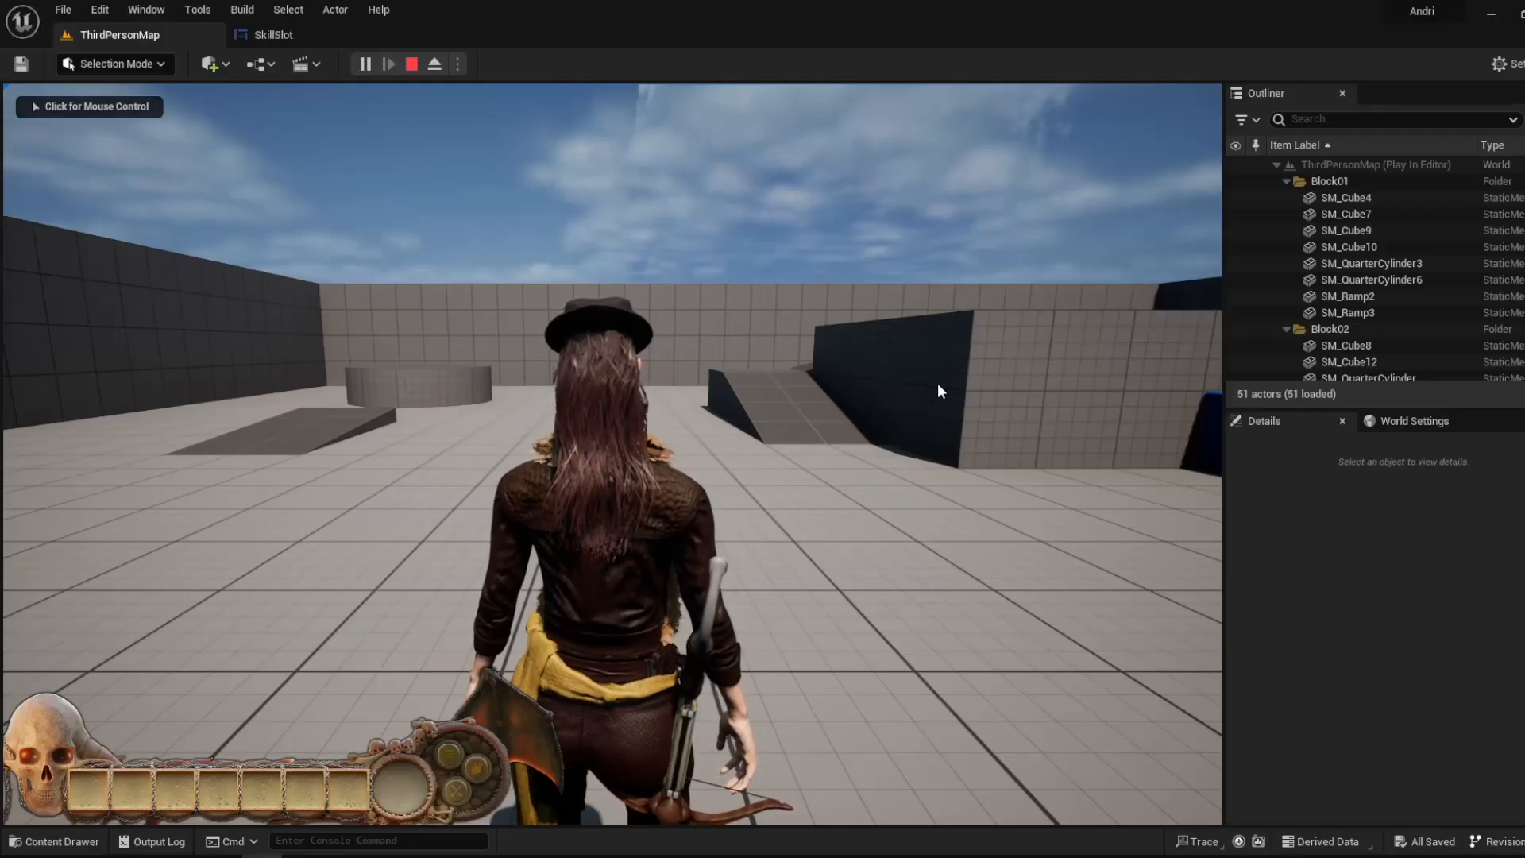
# - Walk the character forward to check the skull HUD in play mode, open the SkillSlot widget and stop the play session
pyautogui.click(940, 391)
pyautogui.press('w')
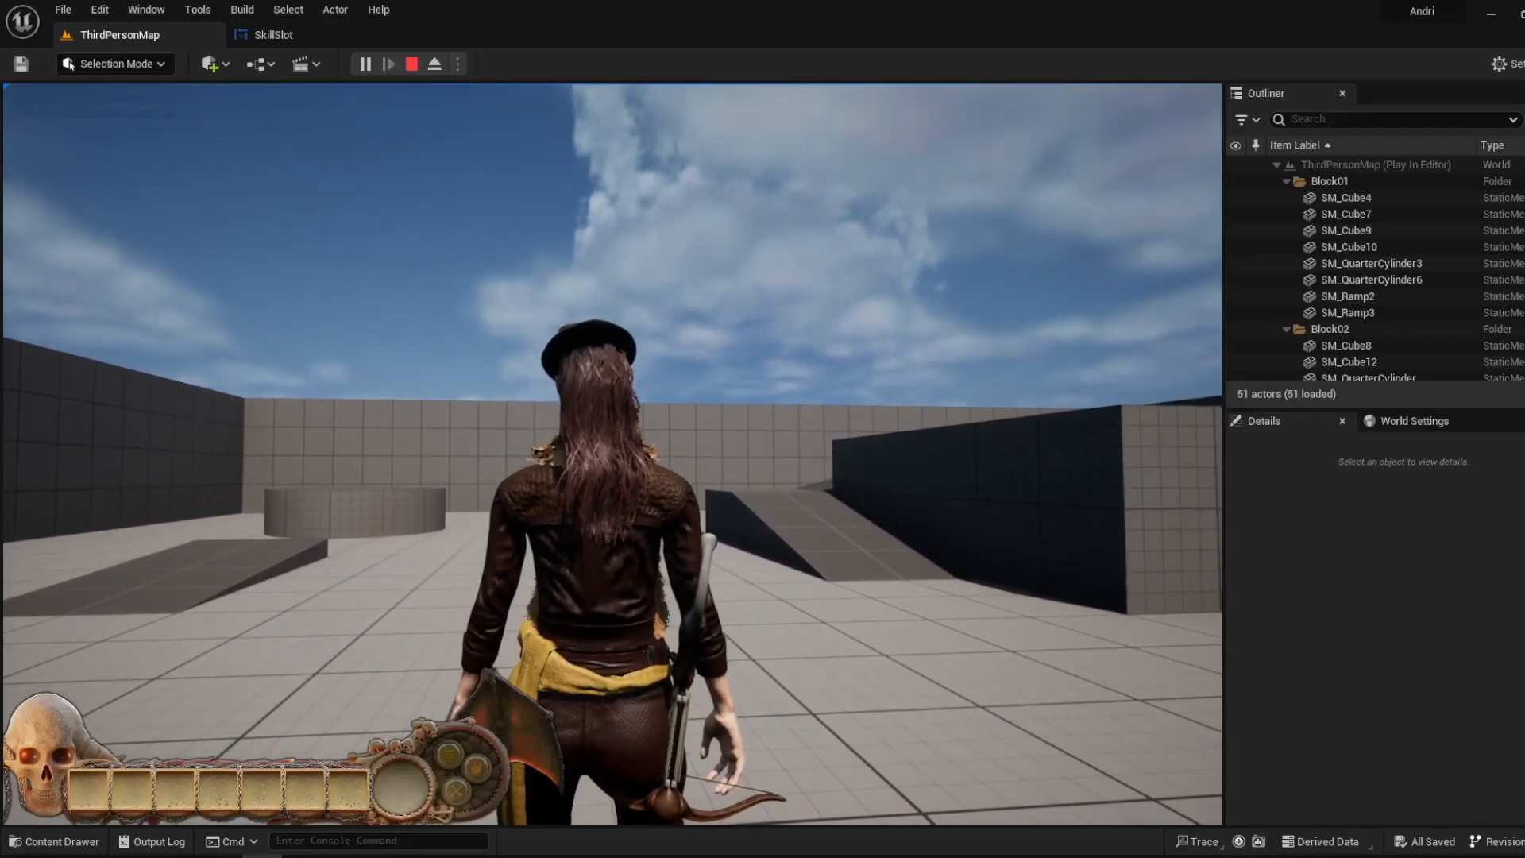
pyautogui.hotkey('shift', 'F1')
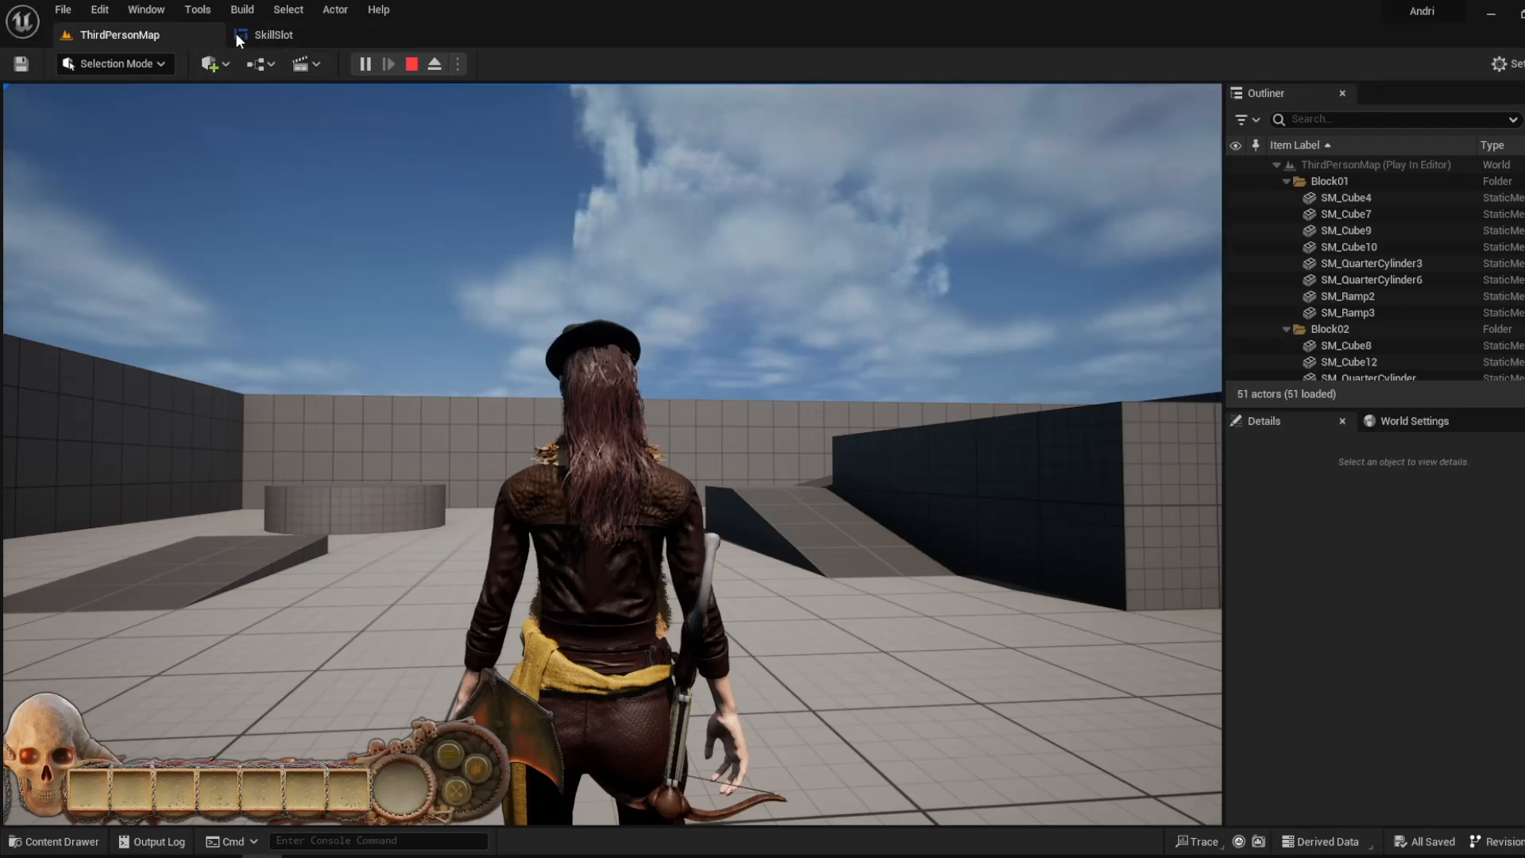
pyautogui.click(307, 32)
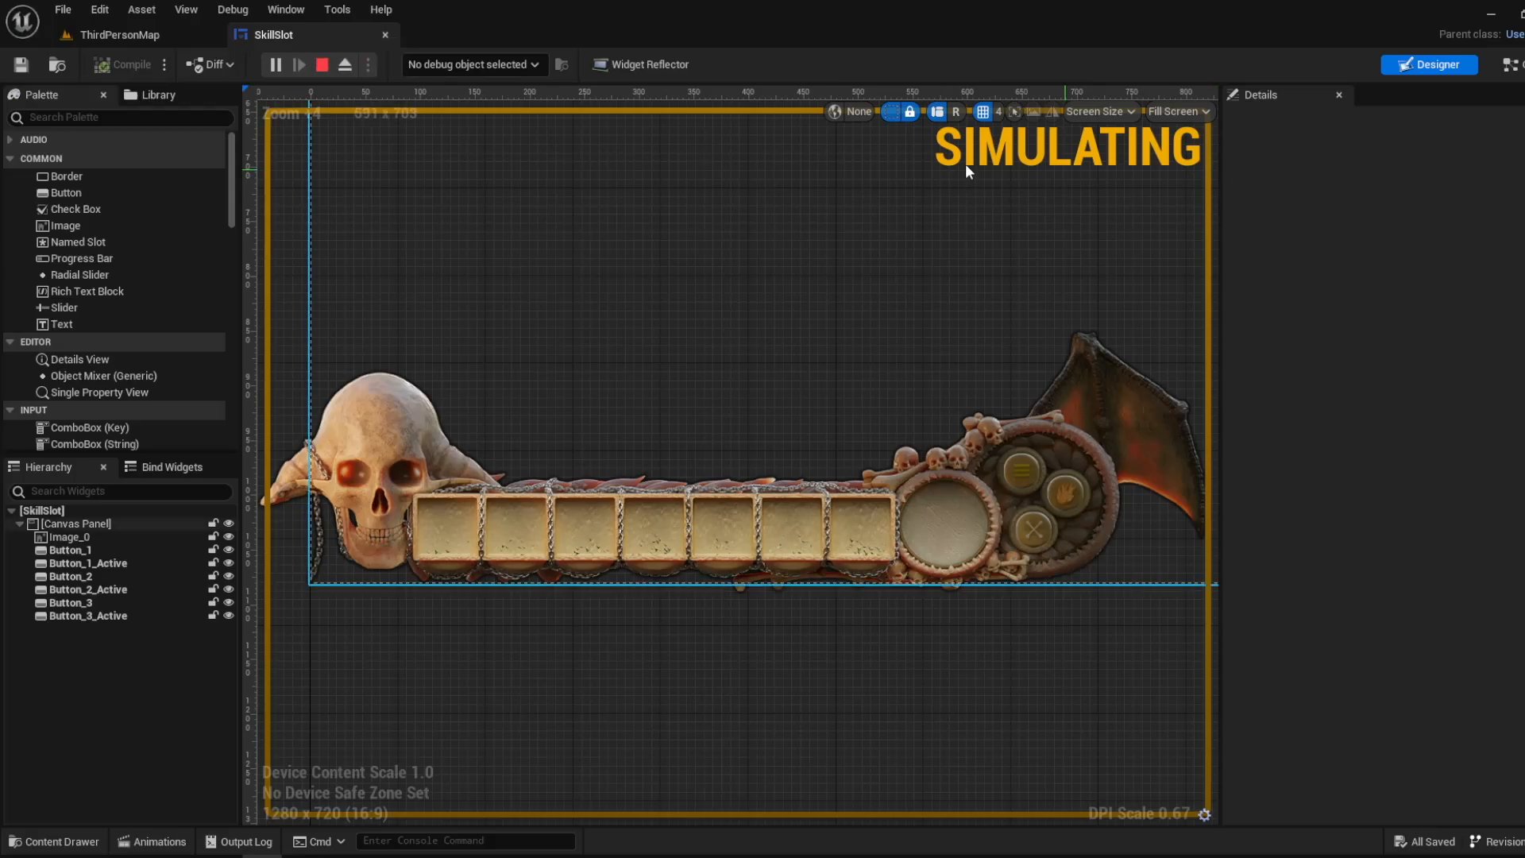
pyautogui.press('Escape')
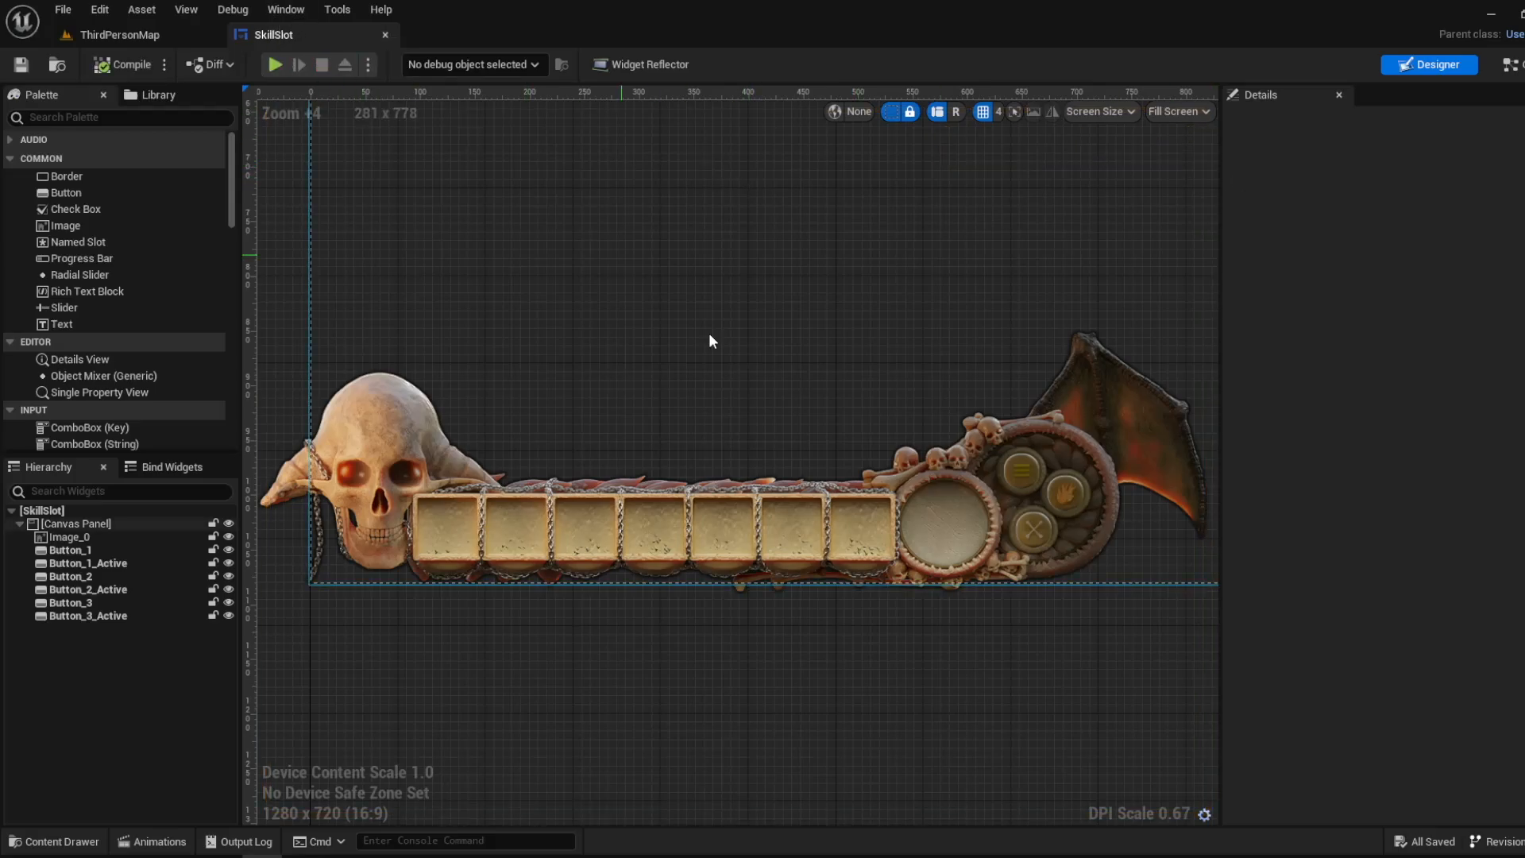
# - Bring the whole SkillSlot canvas area into view and select its root Canvas Panel
pyautogui.click(77, 843)
pyautogui.click(761, 318)
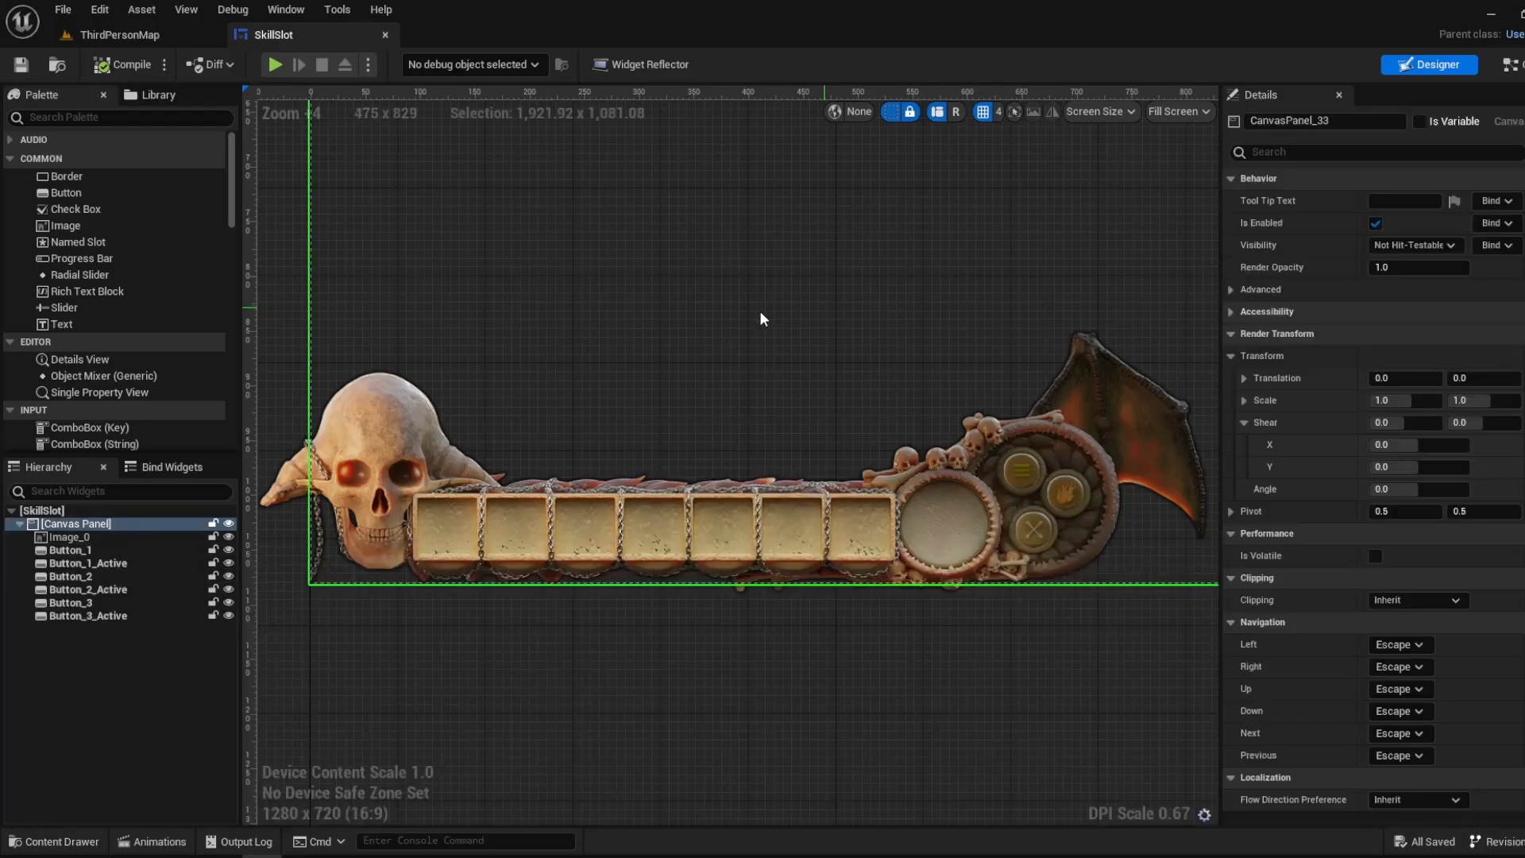
pyautogui.click(778, 351)
pyautogui.scroll(-7, 759, 374)
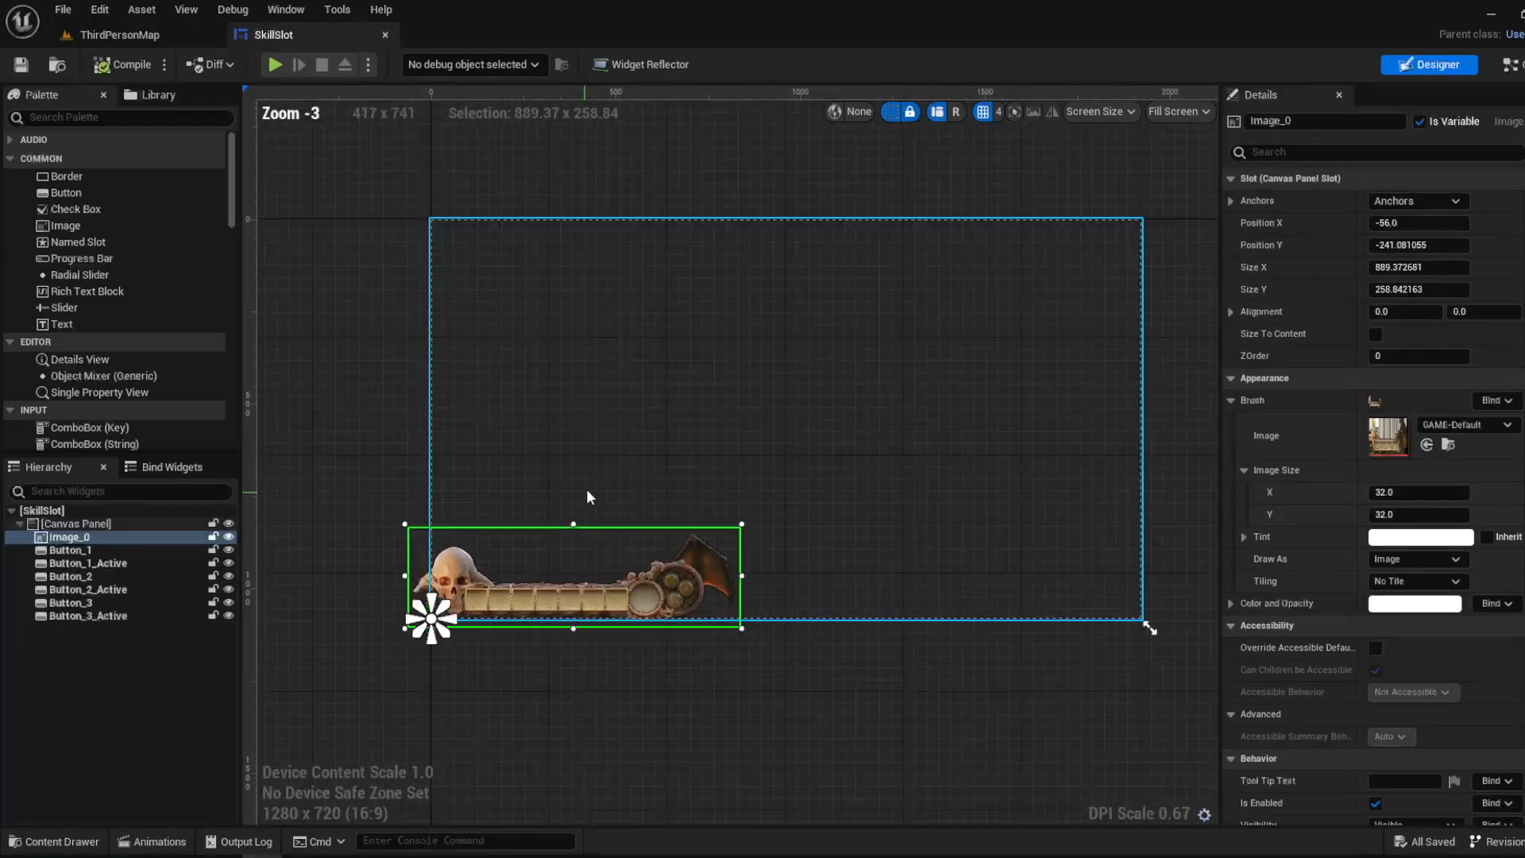
pyautogui.moveTo(716, 419); pyautogui.dragTo(659, 479, button='right')
pyautogui.click(447, 246)
pyautogui.click(434, 282)
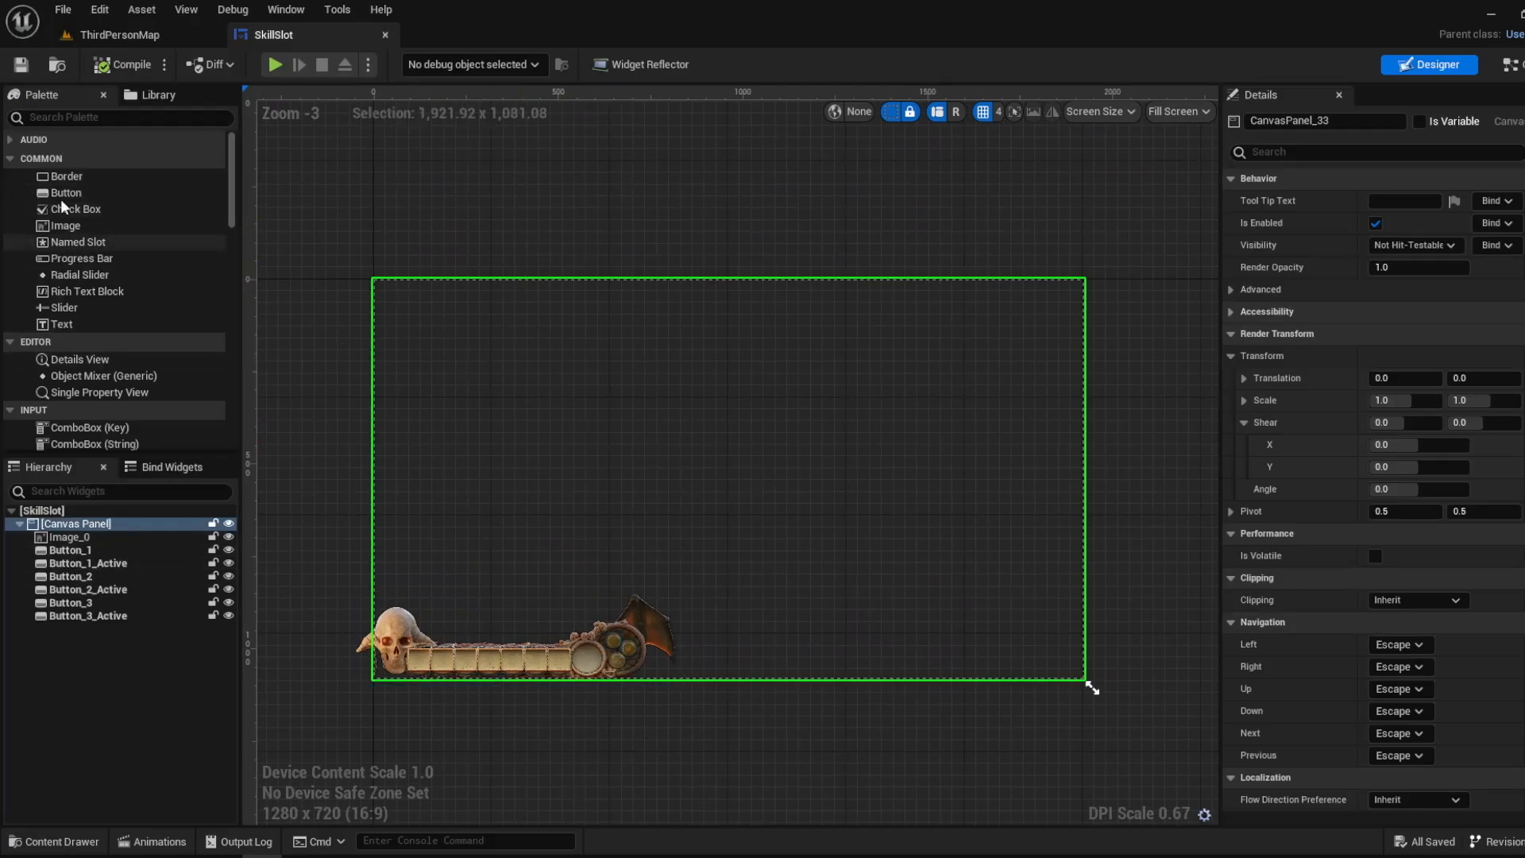
# - Find the Canvas Panel widget by searching for "panel", place a trial one on the canvas and delete it
pyautogui.scroll(-5, 84, 254)
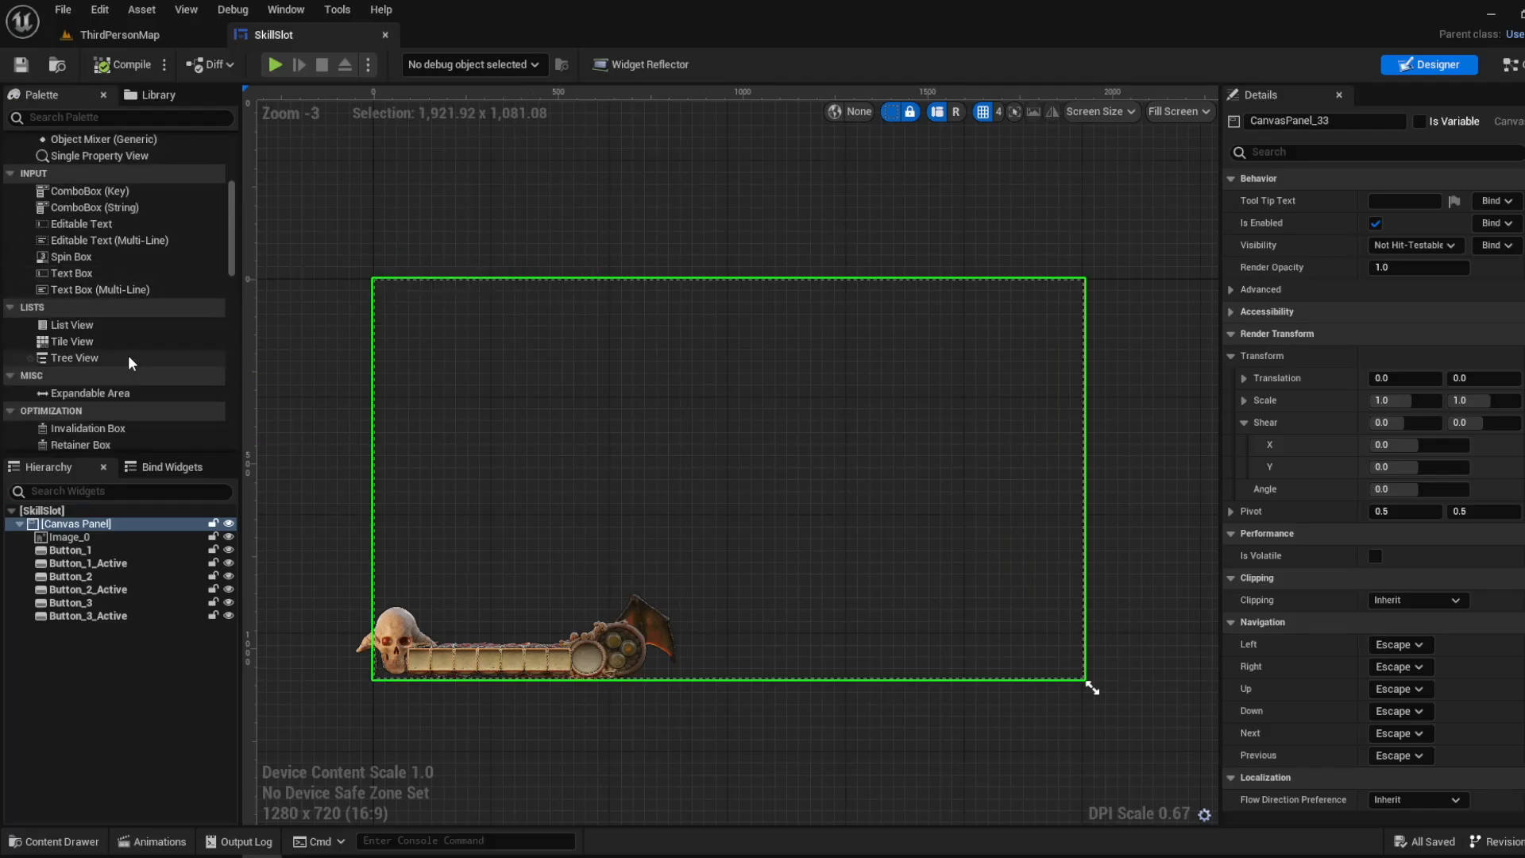
pyautogui.scroll(-6, 130, 358)
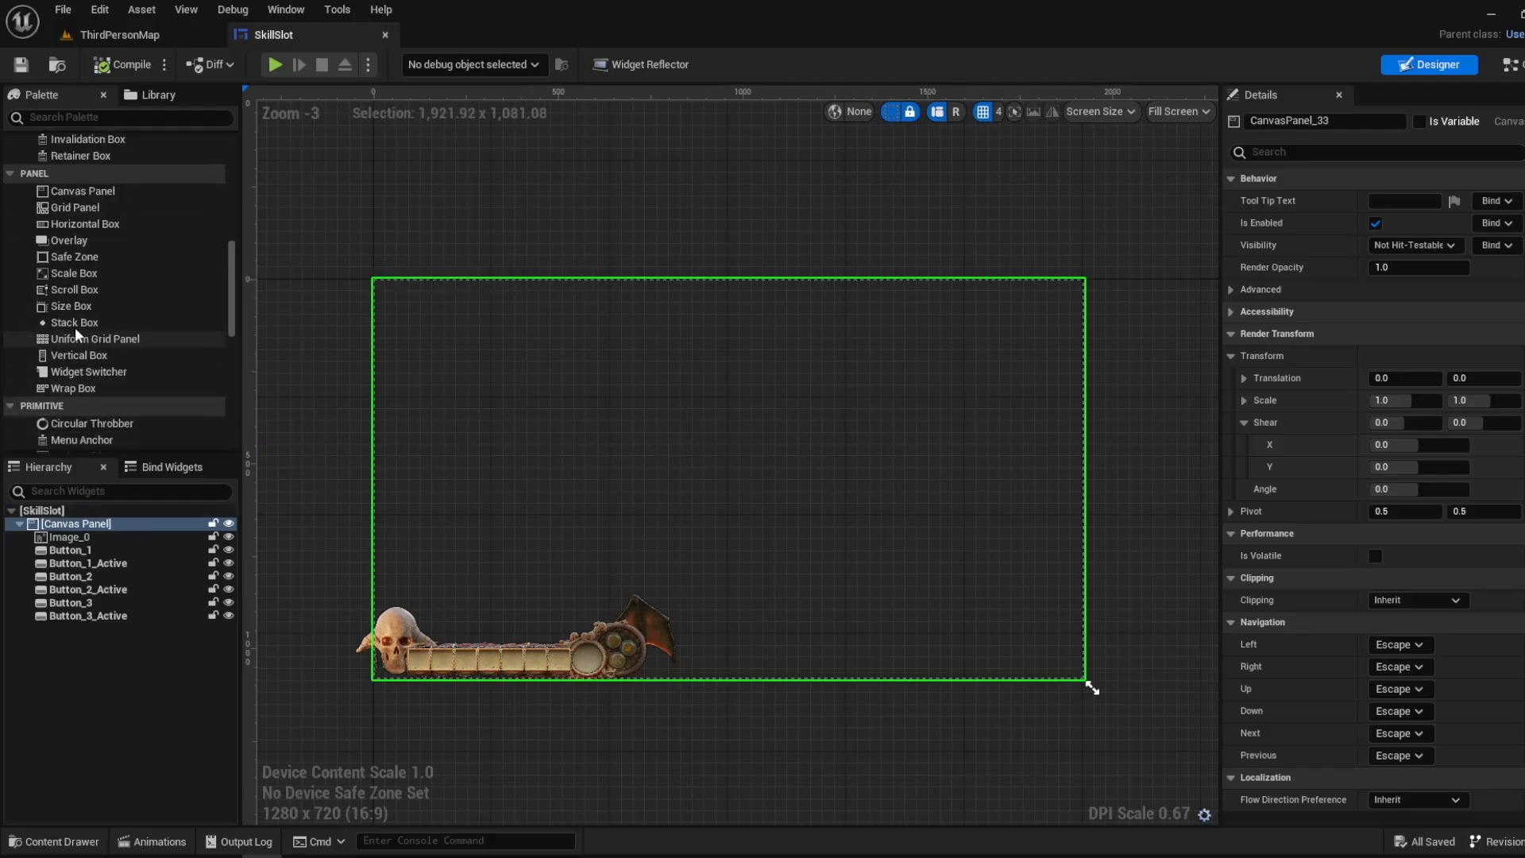
pyautogui.click(168, 119)
pyautogui.write('P')
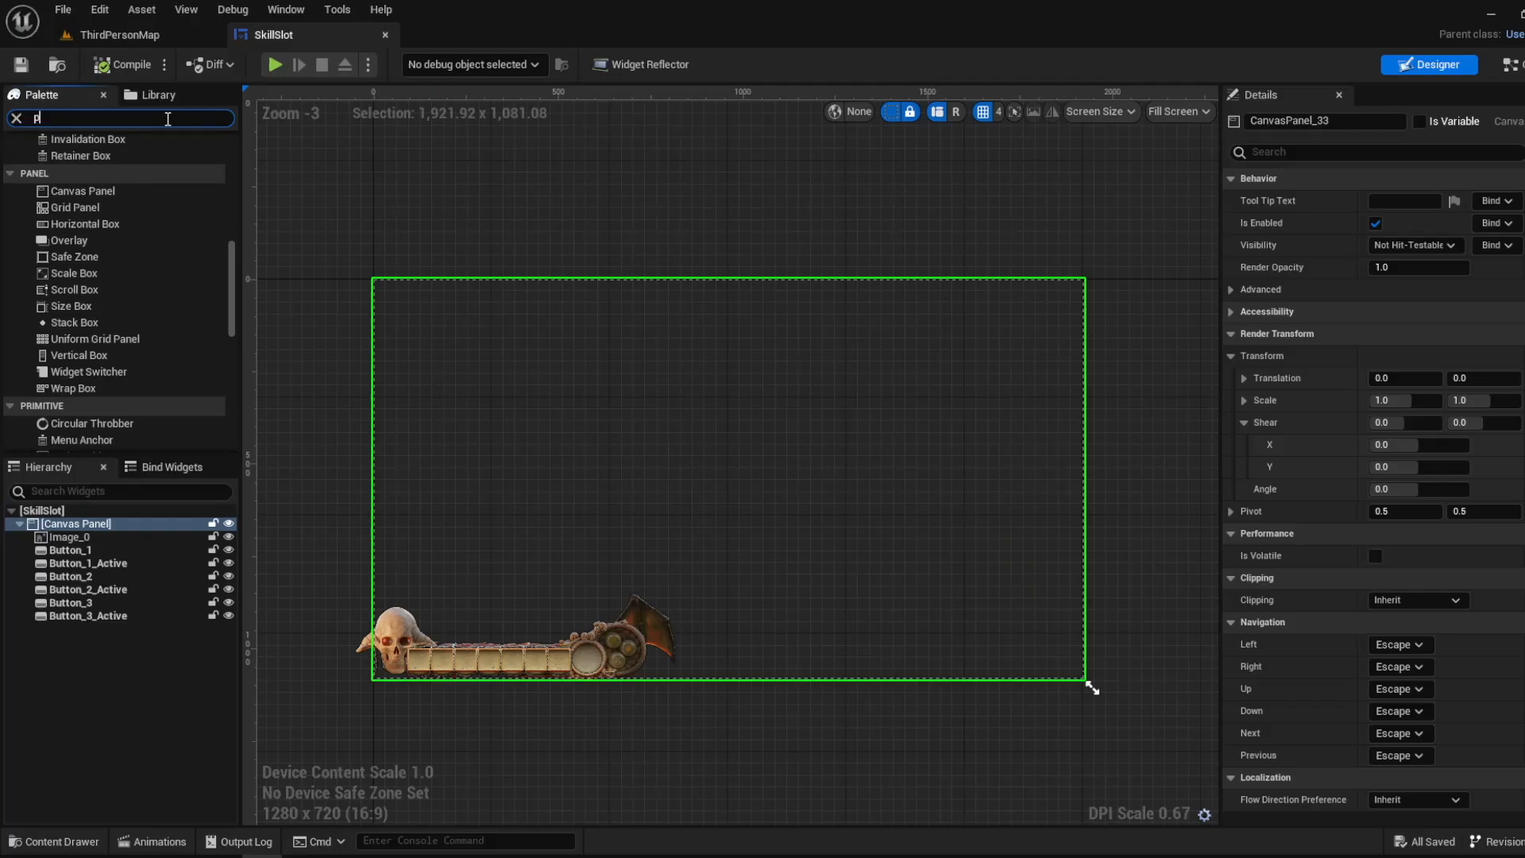
pyautogui.write('anel')
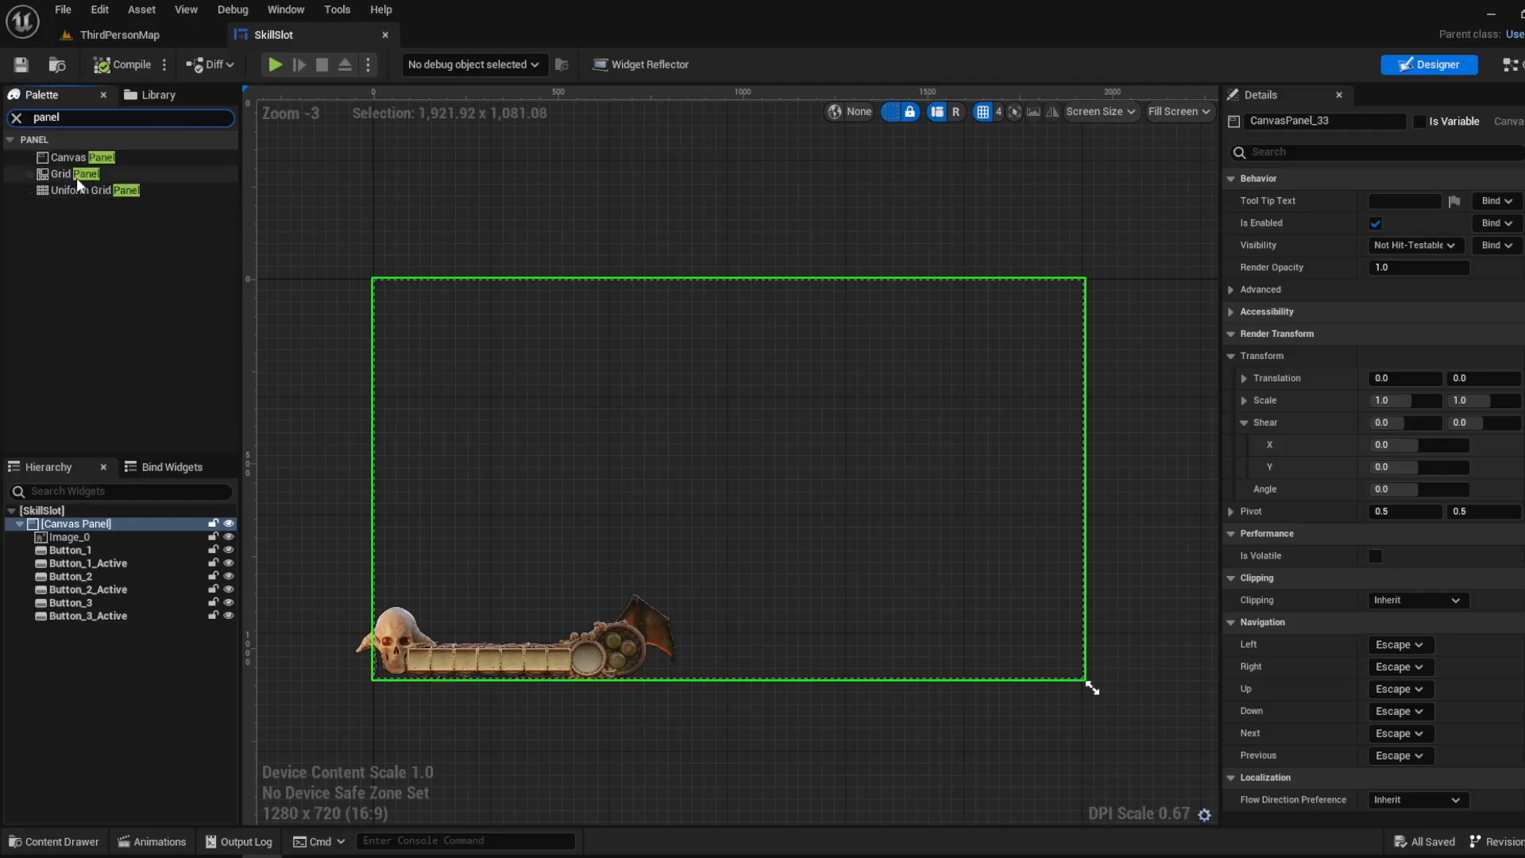
pyautogui.click(99, 158)
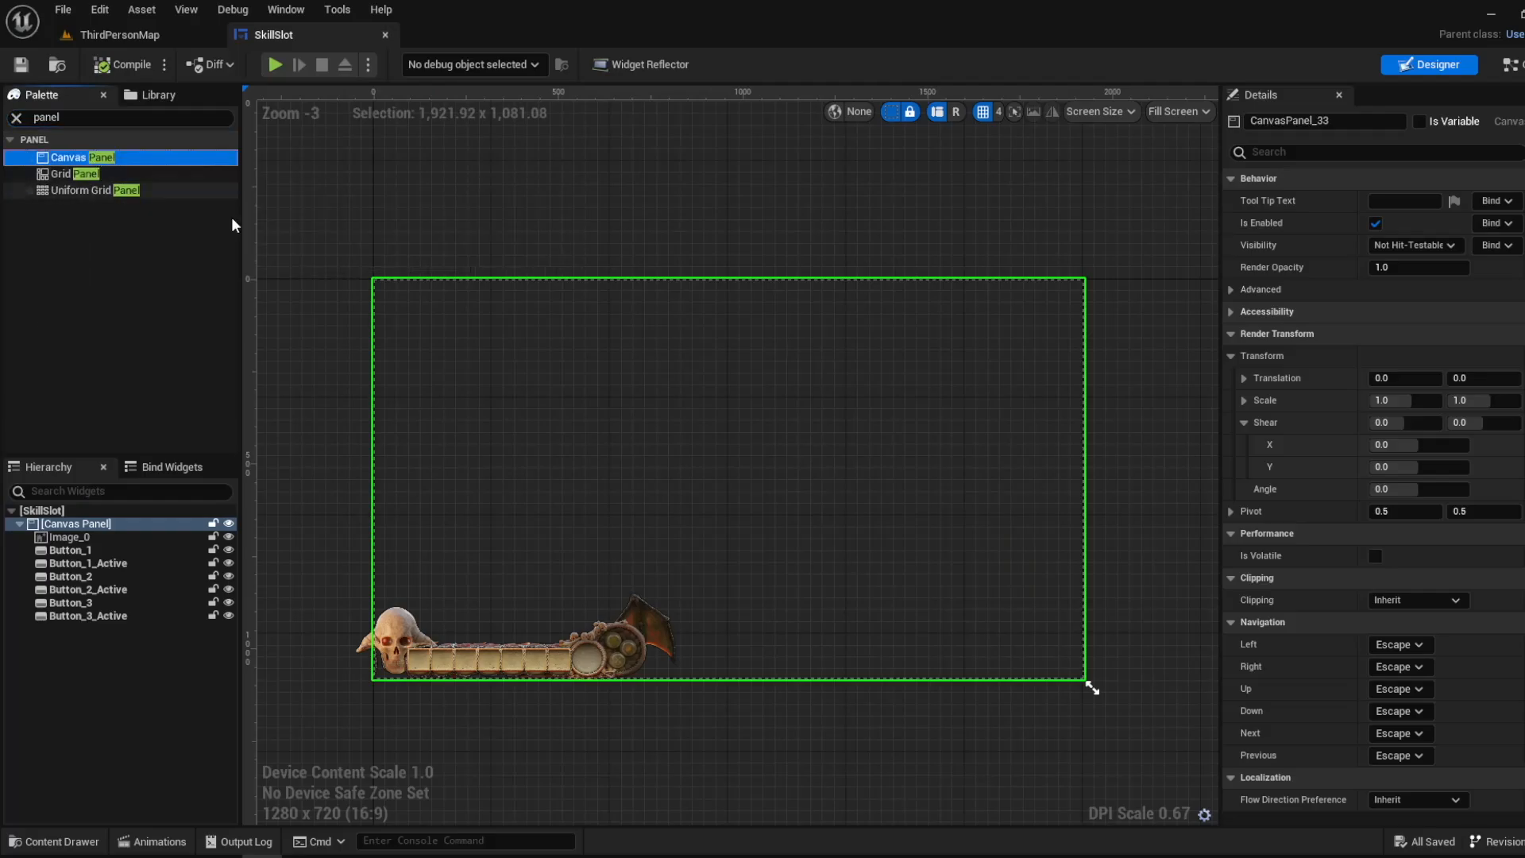
pyautogui.moveTo(87, 157); pyautogui.dragTo(592, 170)
pyautogui.moveTo(135, 161); pyautogui.dragTo(696, 358)
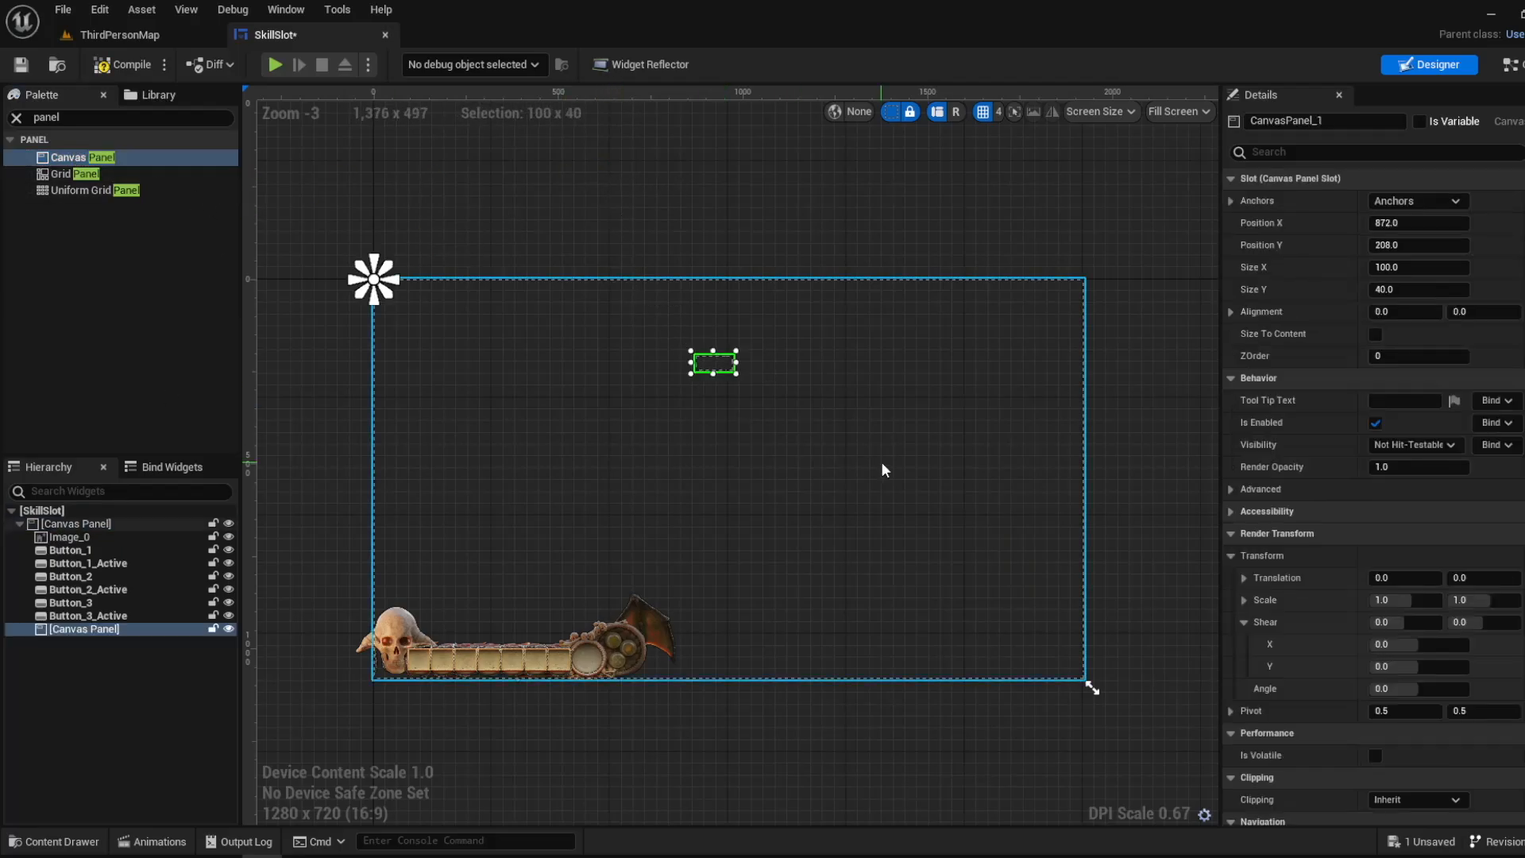
pyautogui.press('Delete')
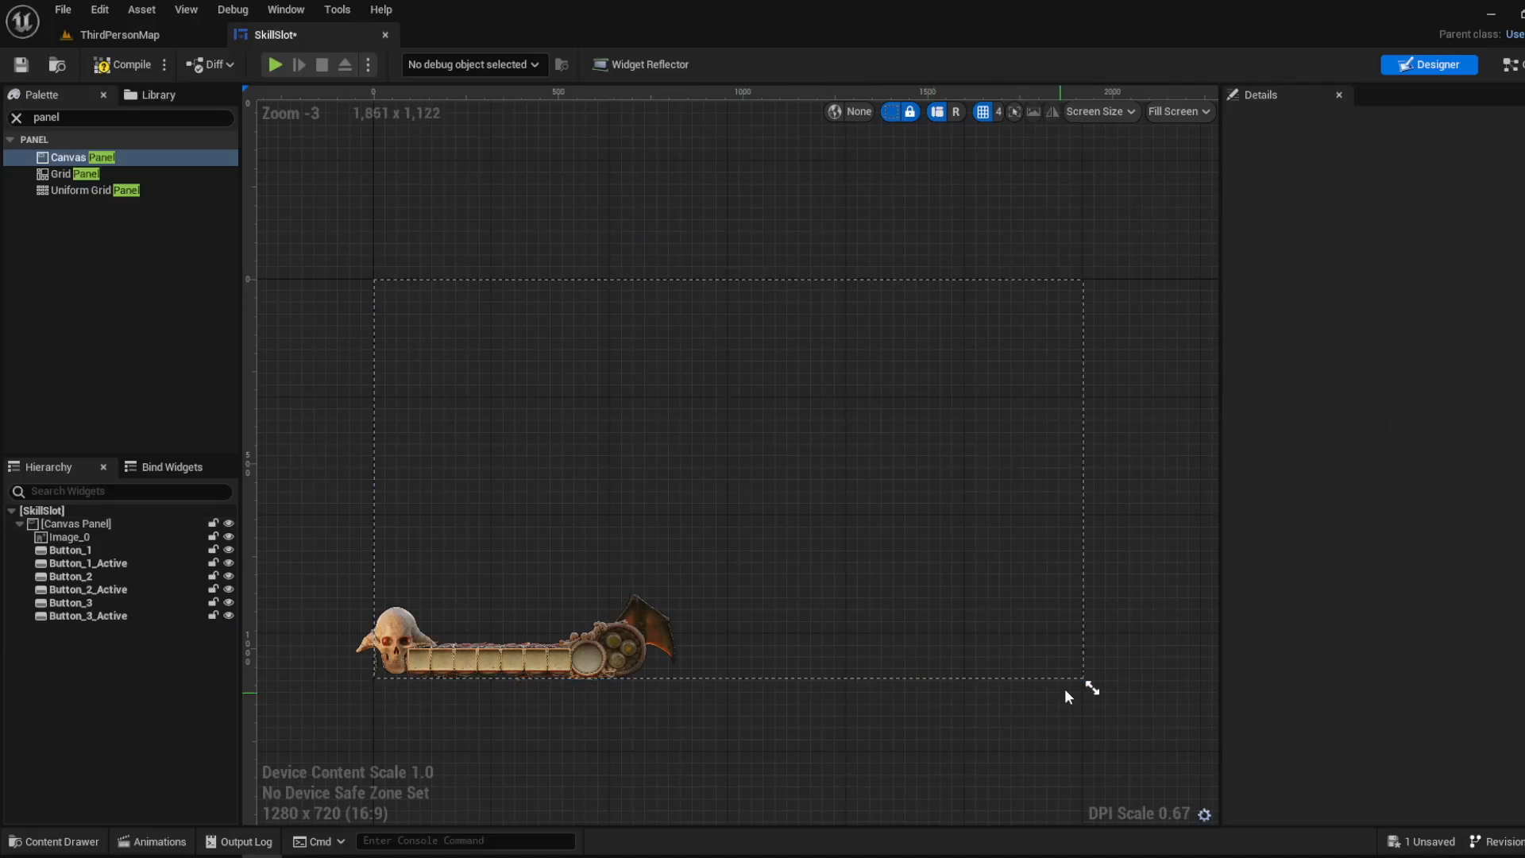
# - Try moving the skull bar image, Image_0, upward on the canvas and undo the move
pyautogui.moveTo(1085, 677); pyautogui.dragTo(1086, 667)
pyautogui.scroll(5, 580, 516)
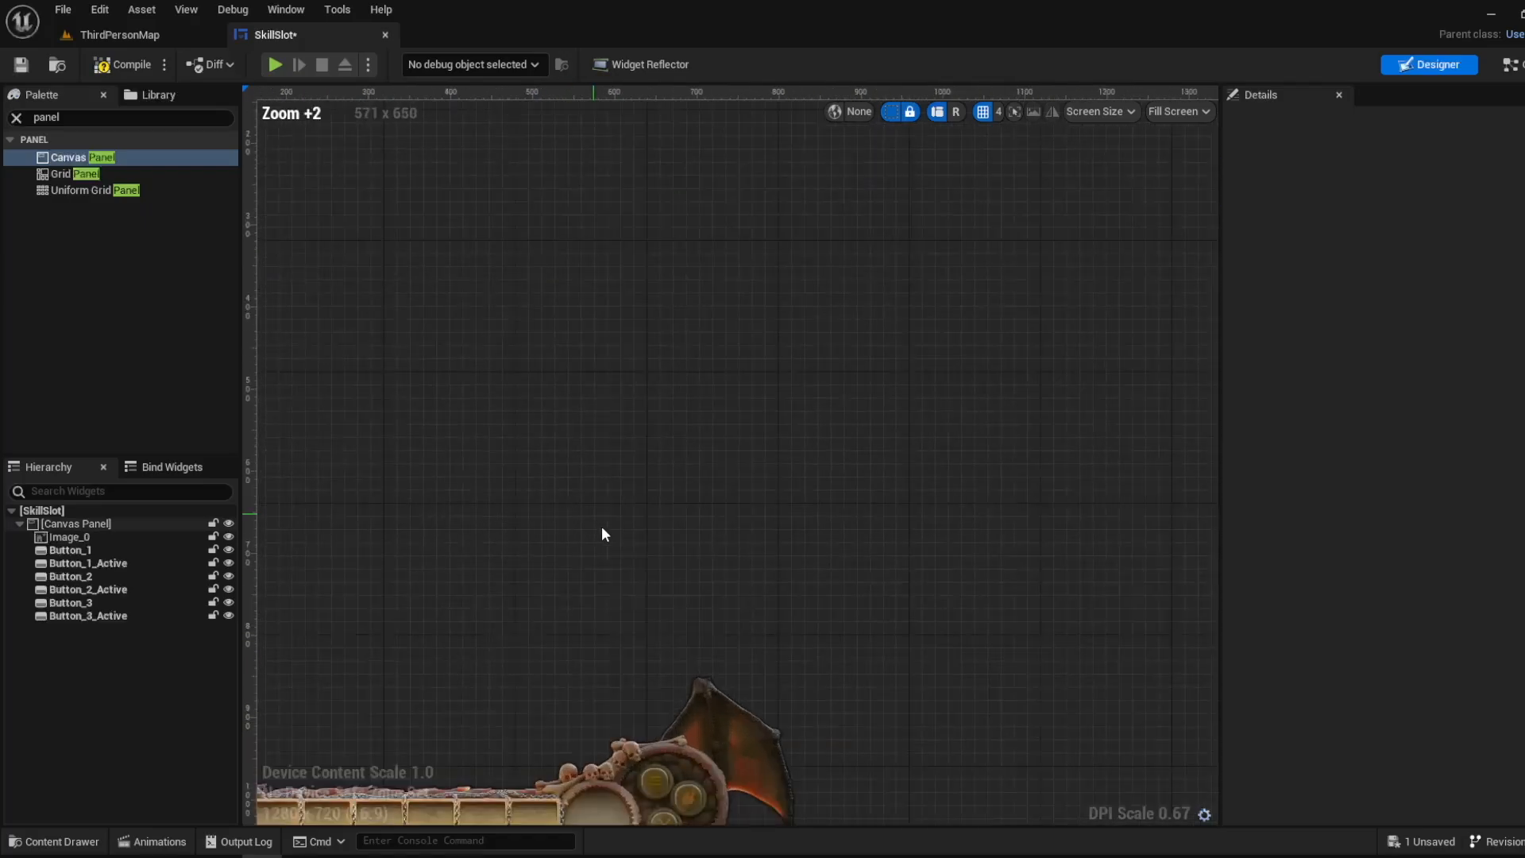
pyautogui.scroll(-1, 645, 448)
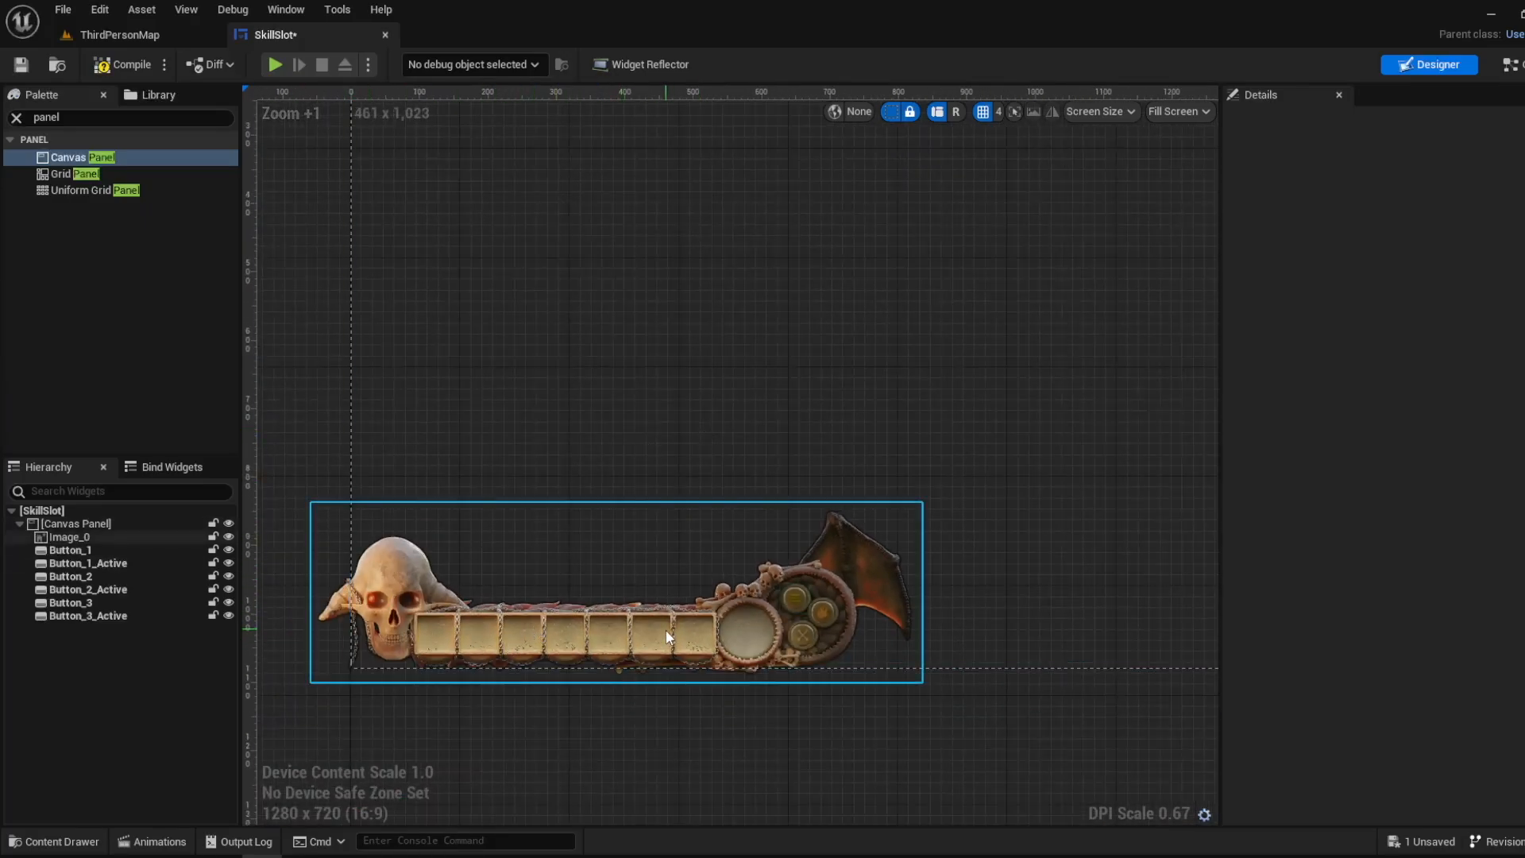
pyautogui.moveTo(635, 636); pyautogui.dragTo(636, 516)
pyautogui.hotkey('ctrl', 'z')
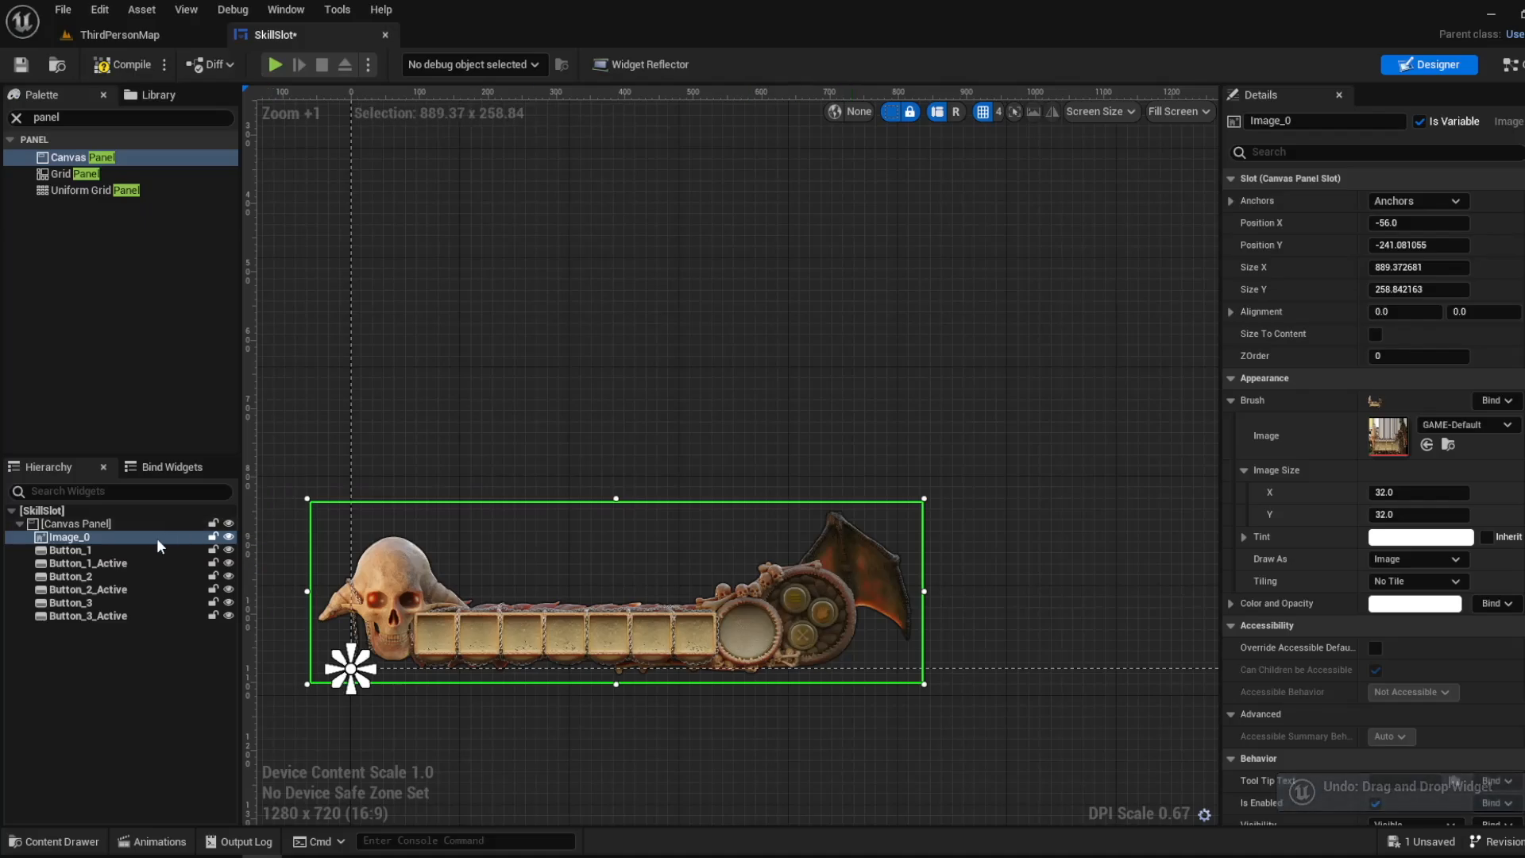
# - Select Button_1_Active, Button_2, Image_0 and the root Canvas Panel one after another to examine the widget's elements
pyautogui.click(116, 561)
pyautogui.click(102, 575)
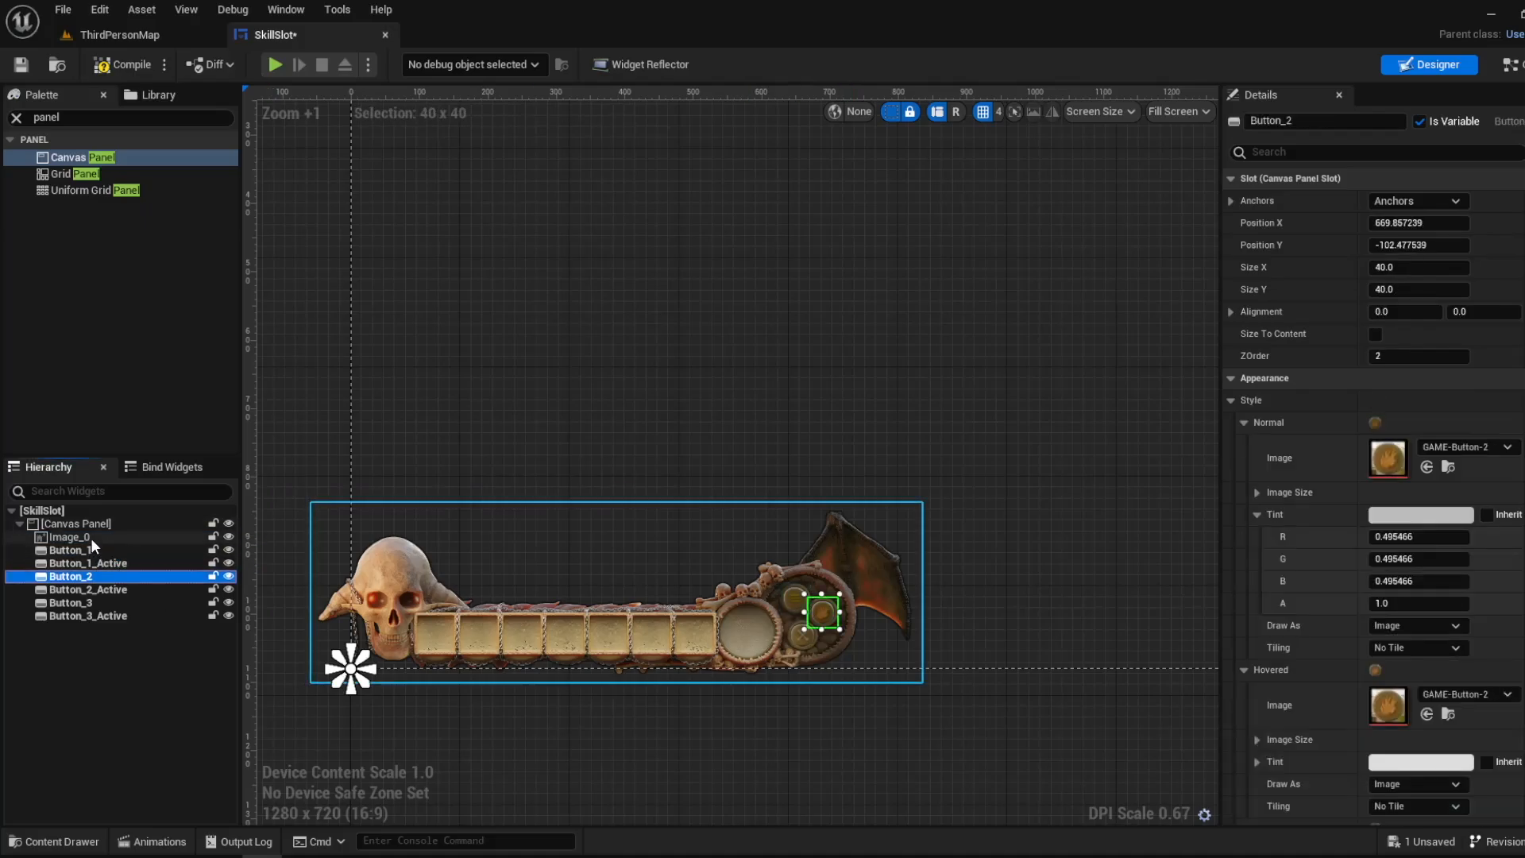
pyautogui.click(91, 538)
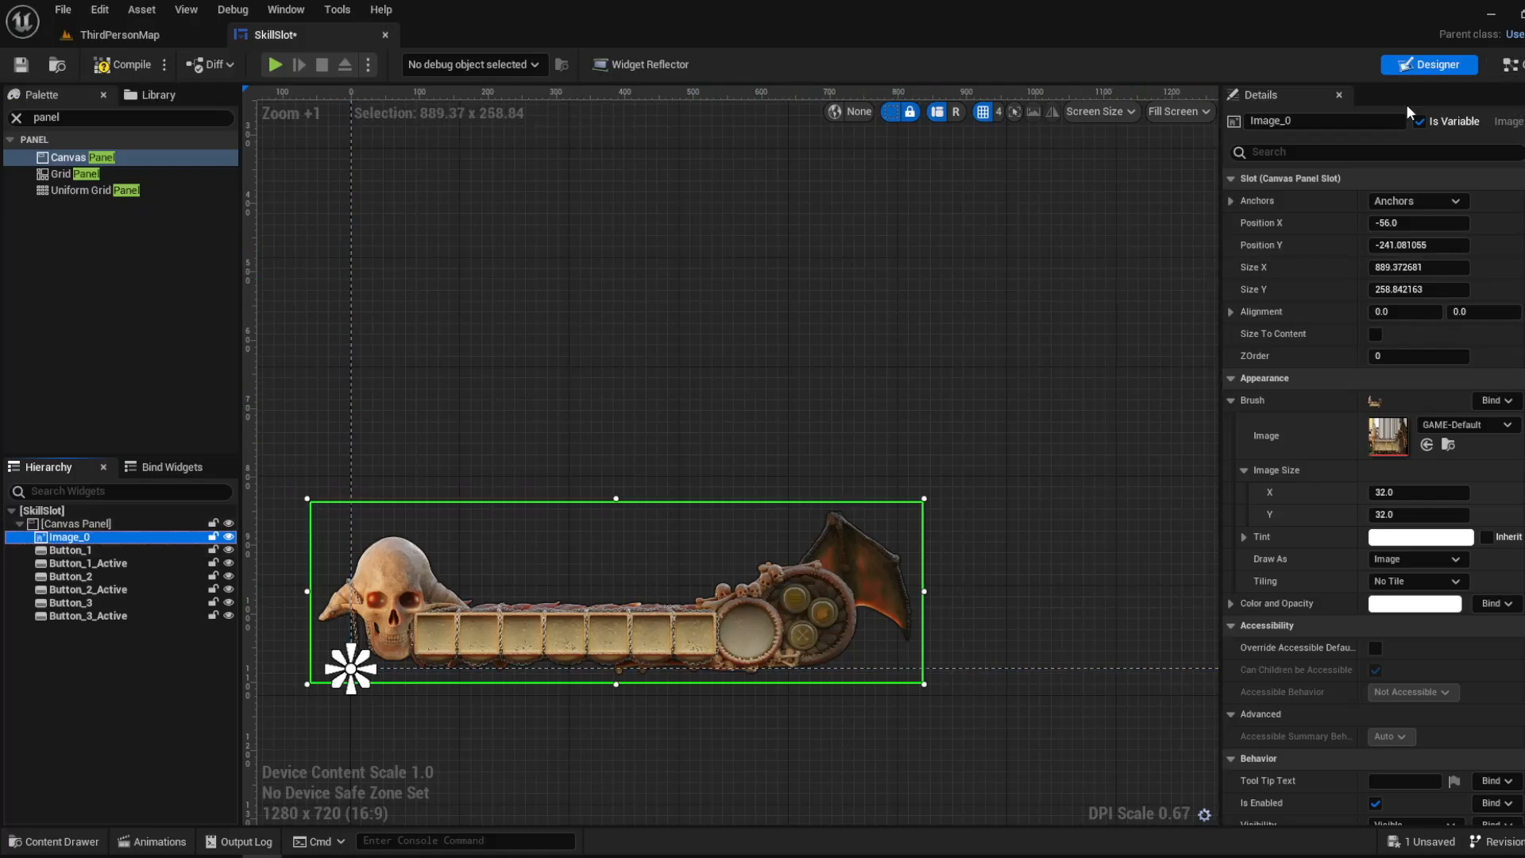
pyautogui.click(580, 432)
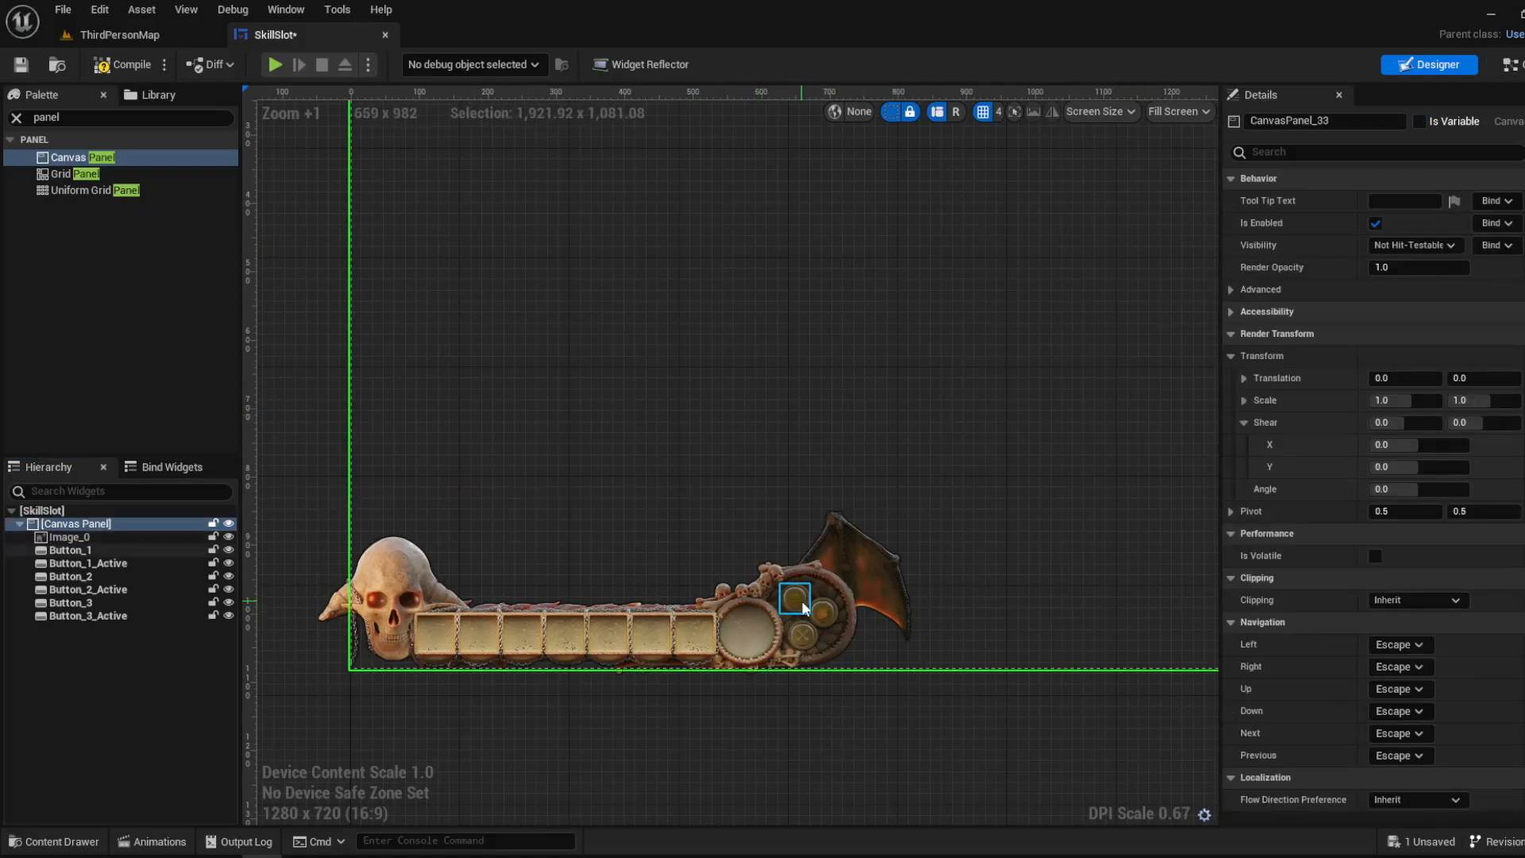
# - Try moving Button_1 upward out of the bone ring several times, undoing each move
pyautogui.scroll(9, 802, 601)
pyautogui.click(757, 586)
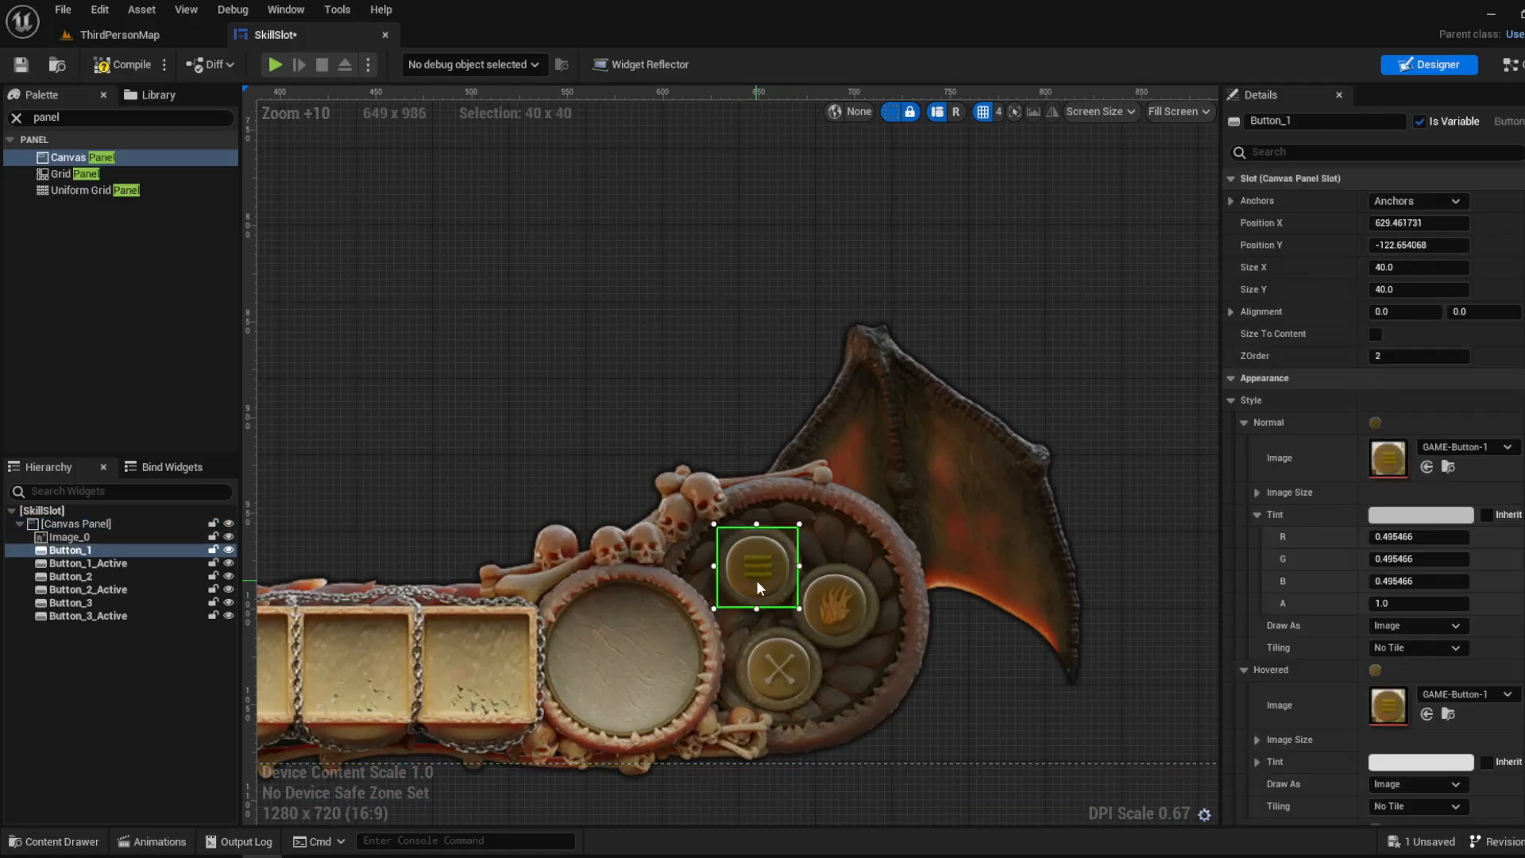
pyautogui.moveTo(757, 585); pyautogui.dragTo(761, 474)
pyautogui.hotkey('ctrl', 'z')
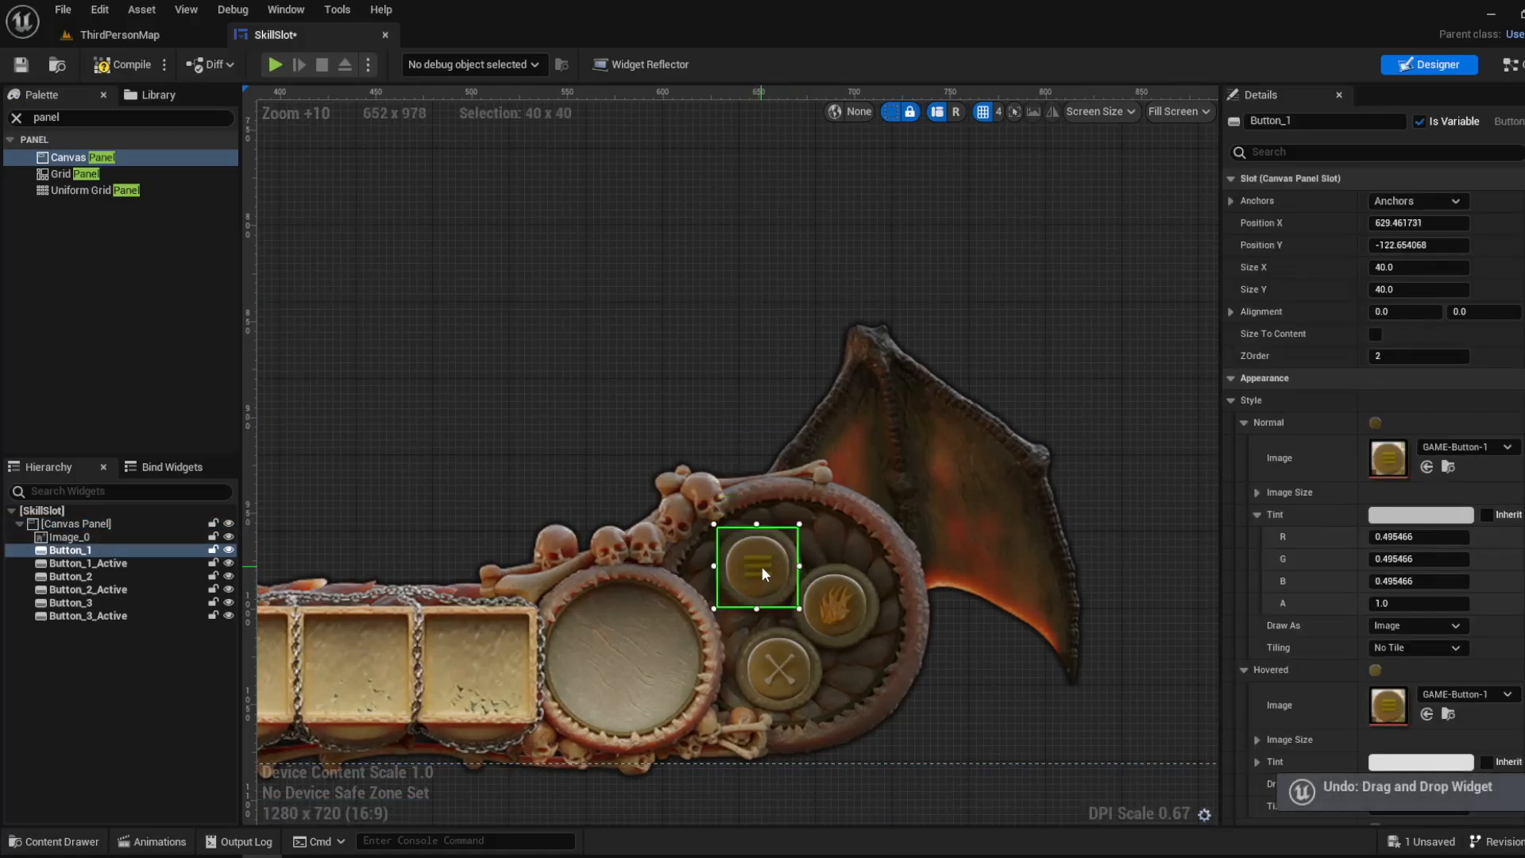
pyautogui.moveTo(761, 566); pyautogui.dragTo(761, 451)
pyautogui.hotkey('ctrl', 'z')
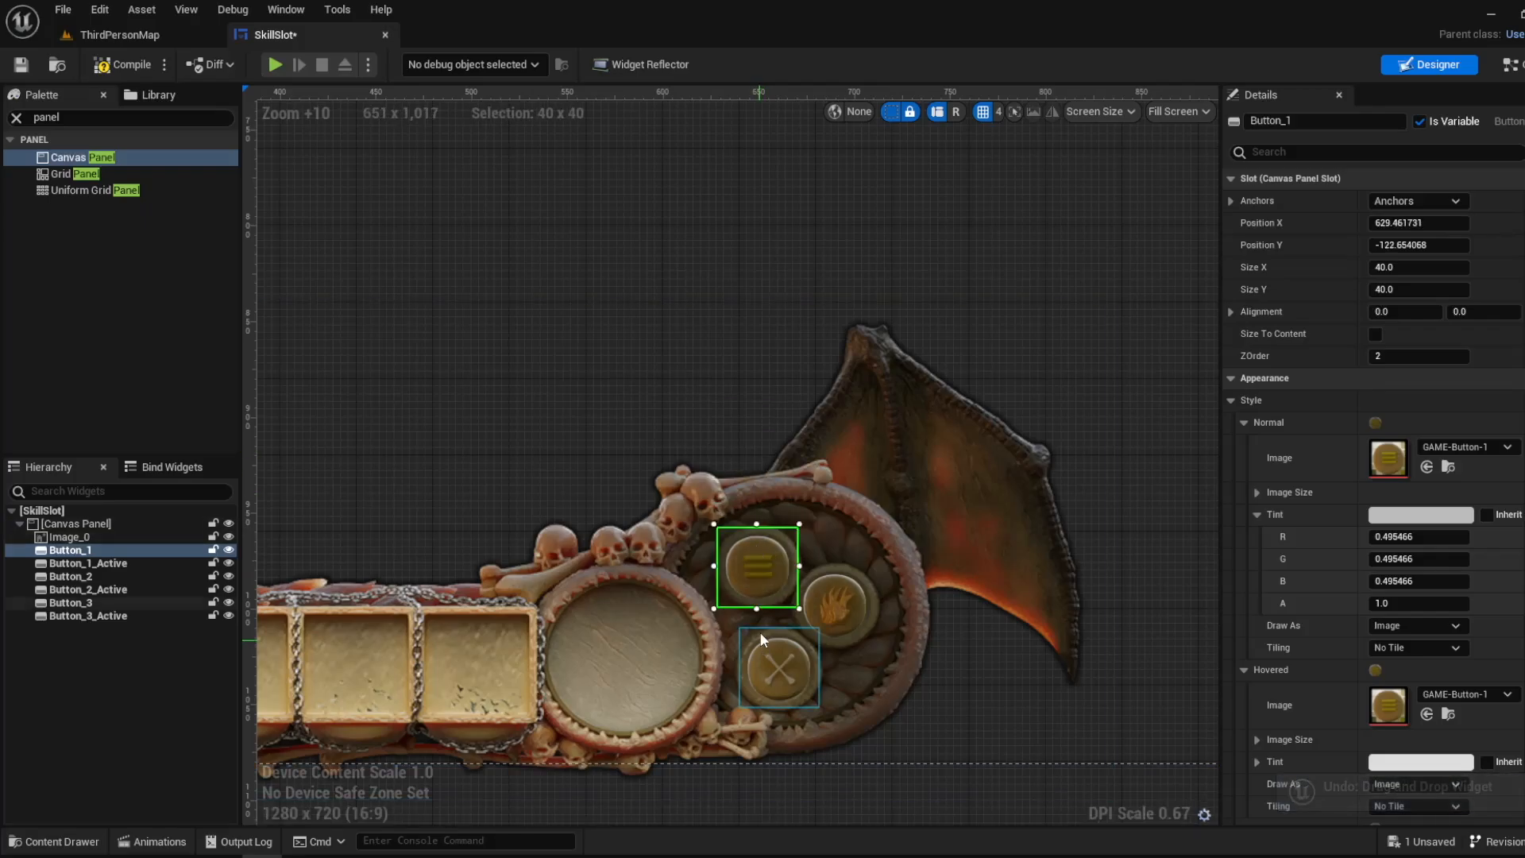
pyautogui.moveTo(758, 566); pyautogui.dragTo(761, 444)
pyautogui.hotkey('ctrl', 'z')
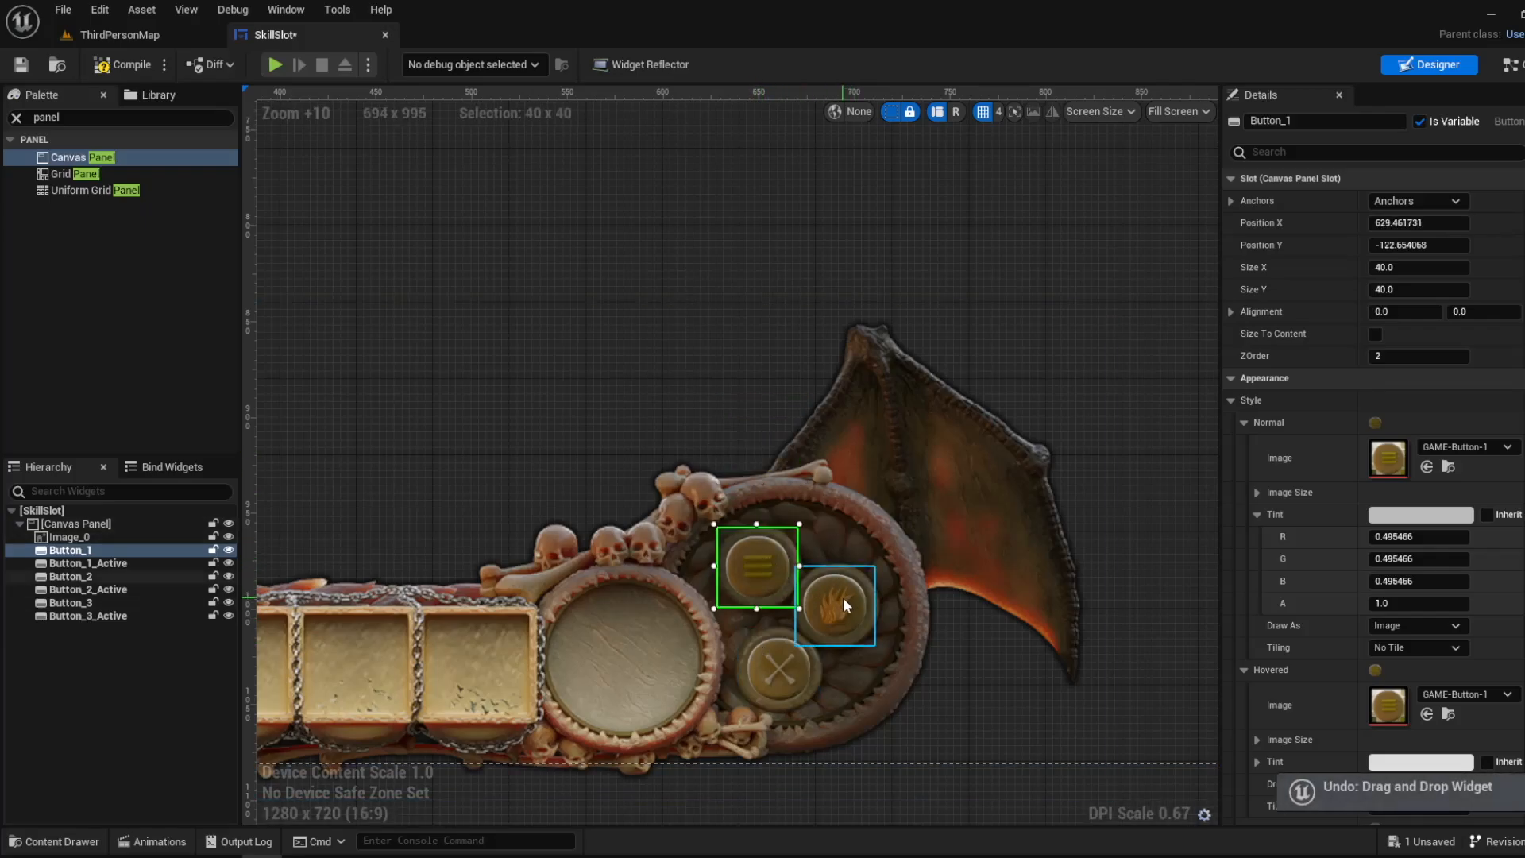
# - Try moving Button_2 sideways away from its socket twice, undoing each move
pyautogui.moveTo(844, 598); pyautogui.dragTo(951, 605)
pyautogui.hotkey('ctrl', 'z')
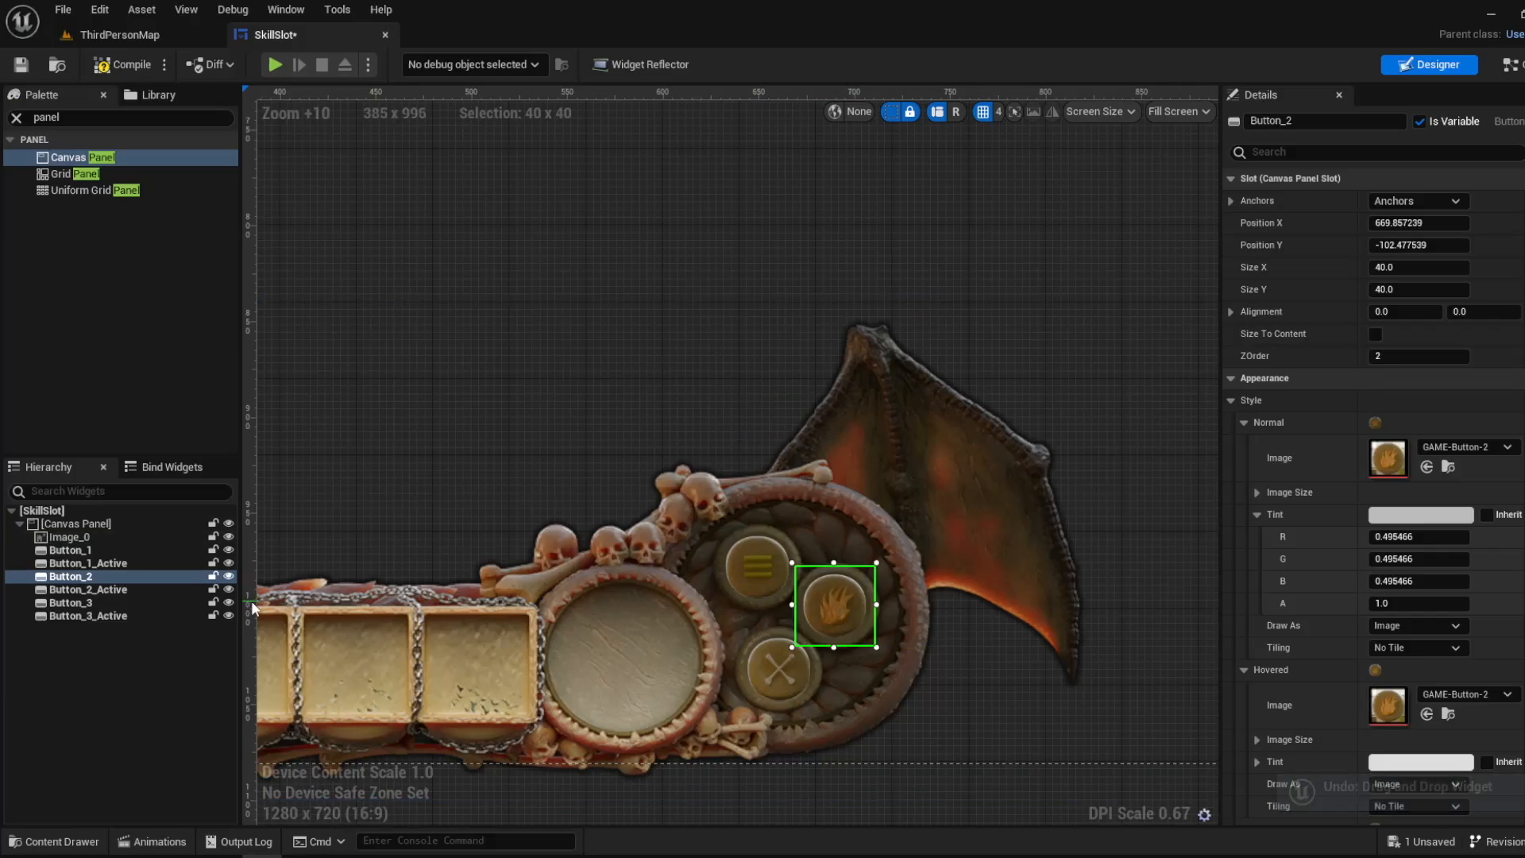
pyautogui.moveTo(838, 607); pyautogui.dragTo(941, 608)
pyautogui.hotkey('ctrl', 'z')
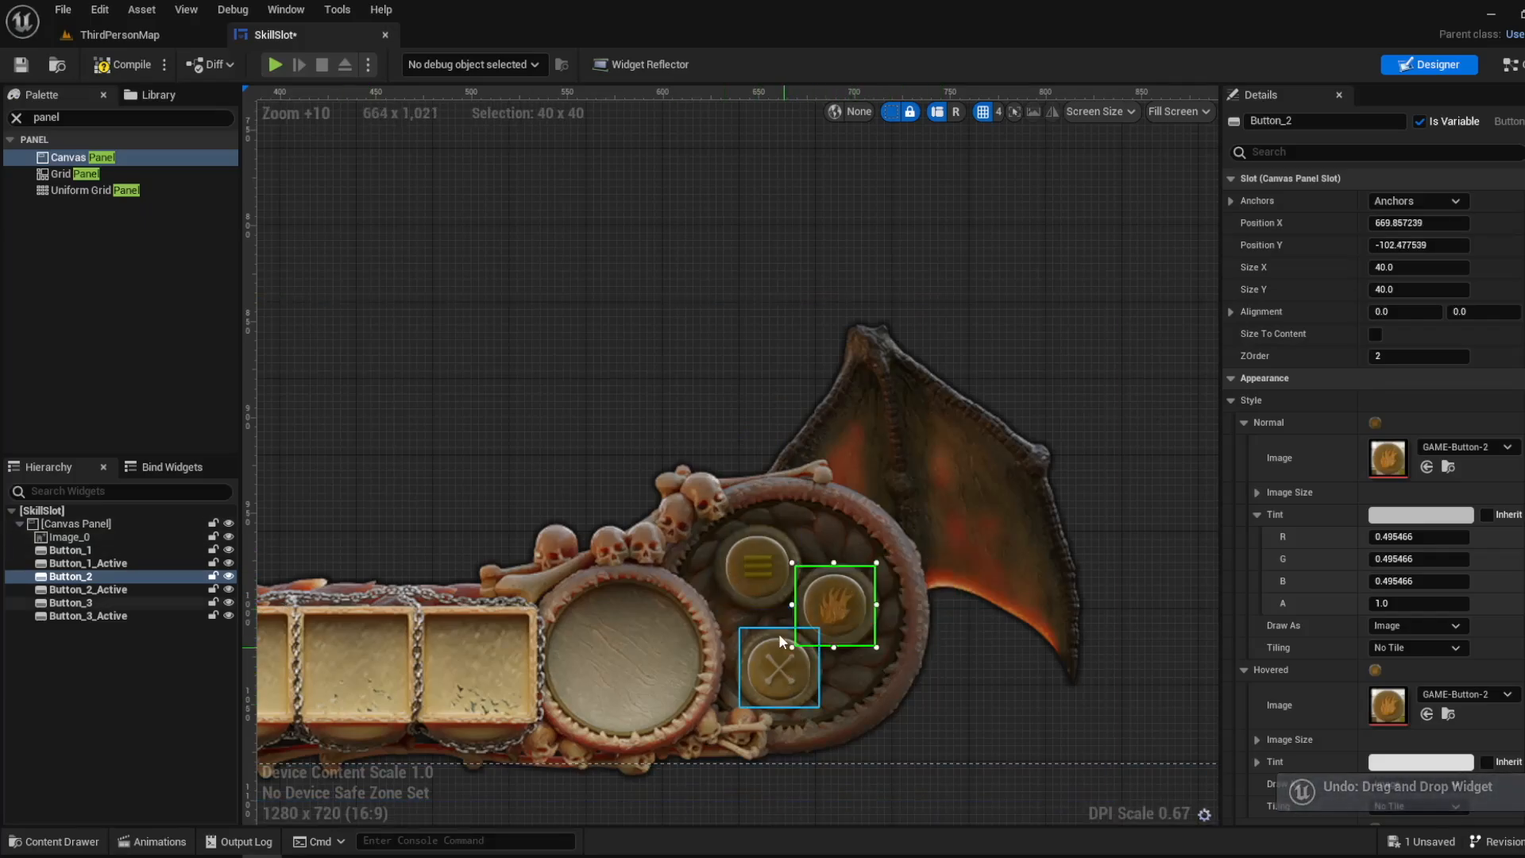
# - Turn off grid snapping and align Button_1 over its socket at about X 629.07, Y -122.51
pyautogui.click(758, 569)
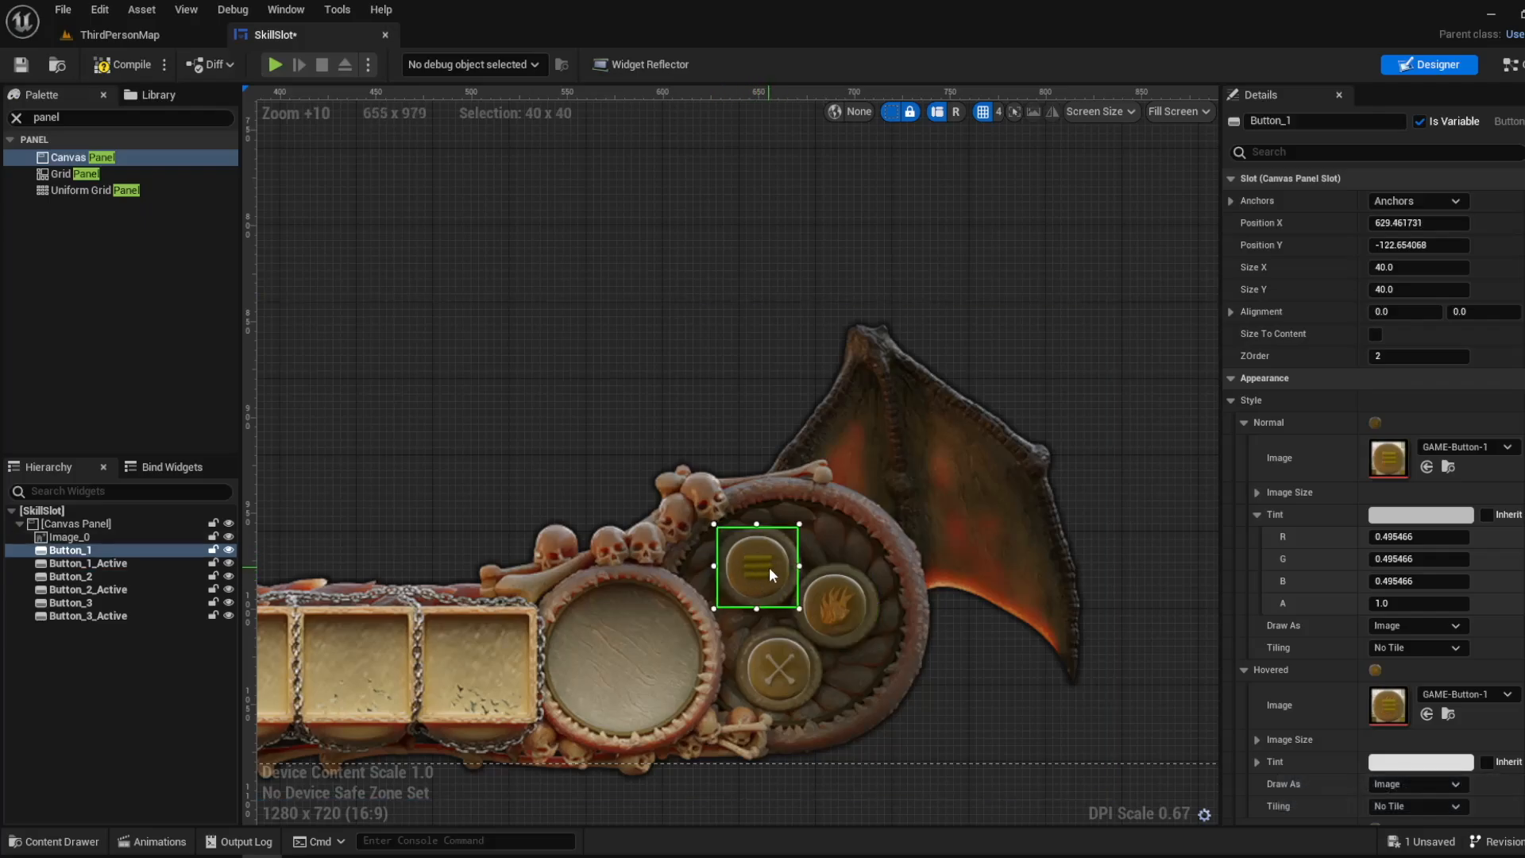
pyautogui.moveTo(764, 573); pyautogui.dragTo(767, 525)
pyautogui.scroll(4, 740, 584)
pyautogui.scroll(-3, 766, 523)
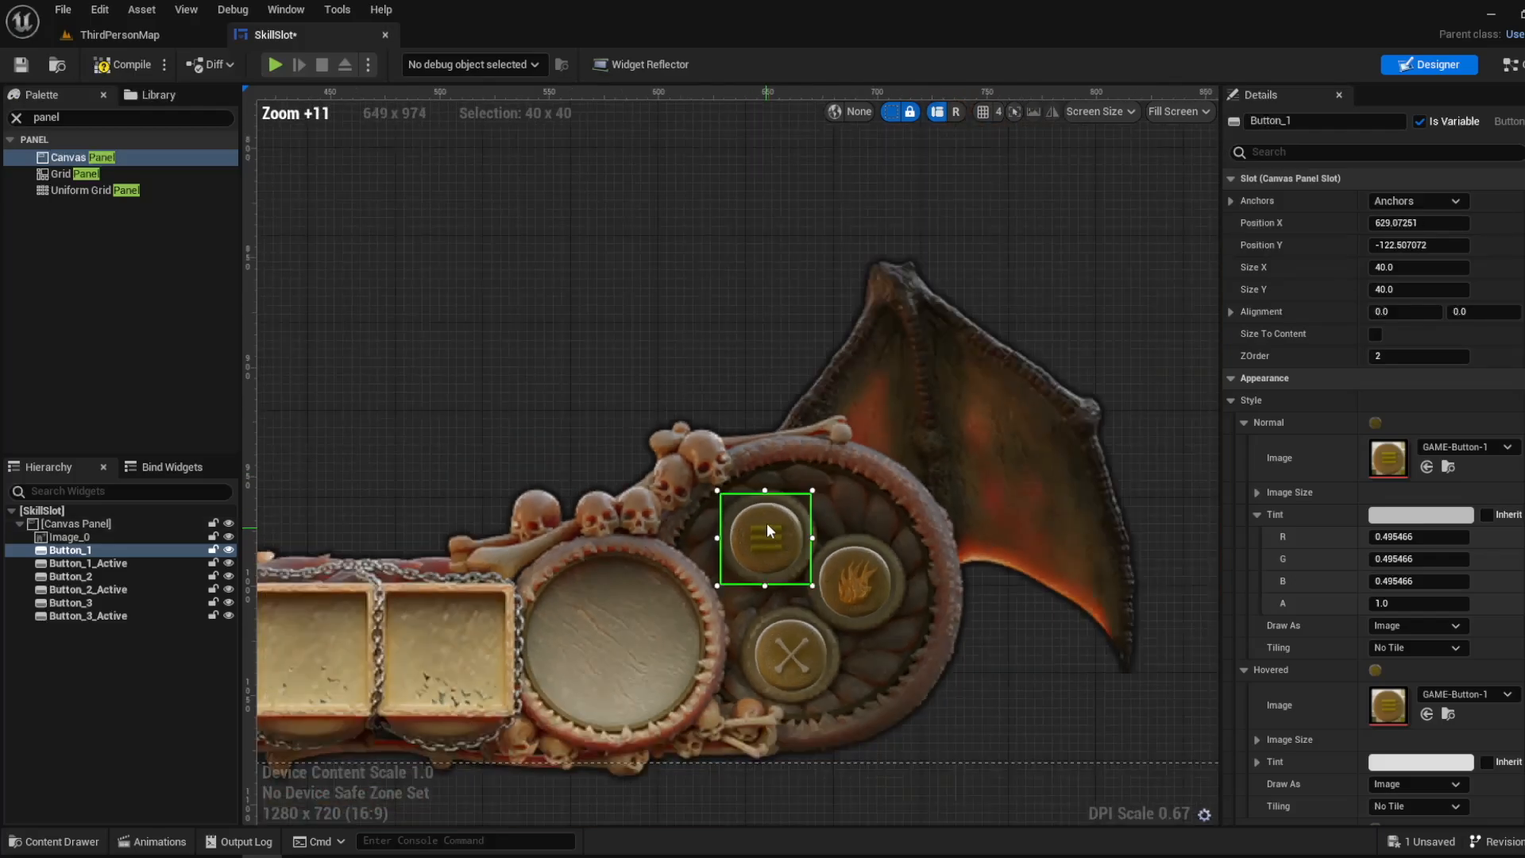
# - Try moving Button_1 to about X 561, Y -178 above the bone ring and undo the move
pyautogui.click(723, 390)
pyautogui.scroll(-2, 816, 574)
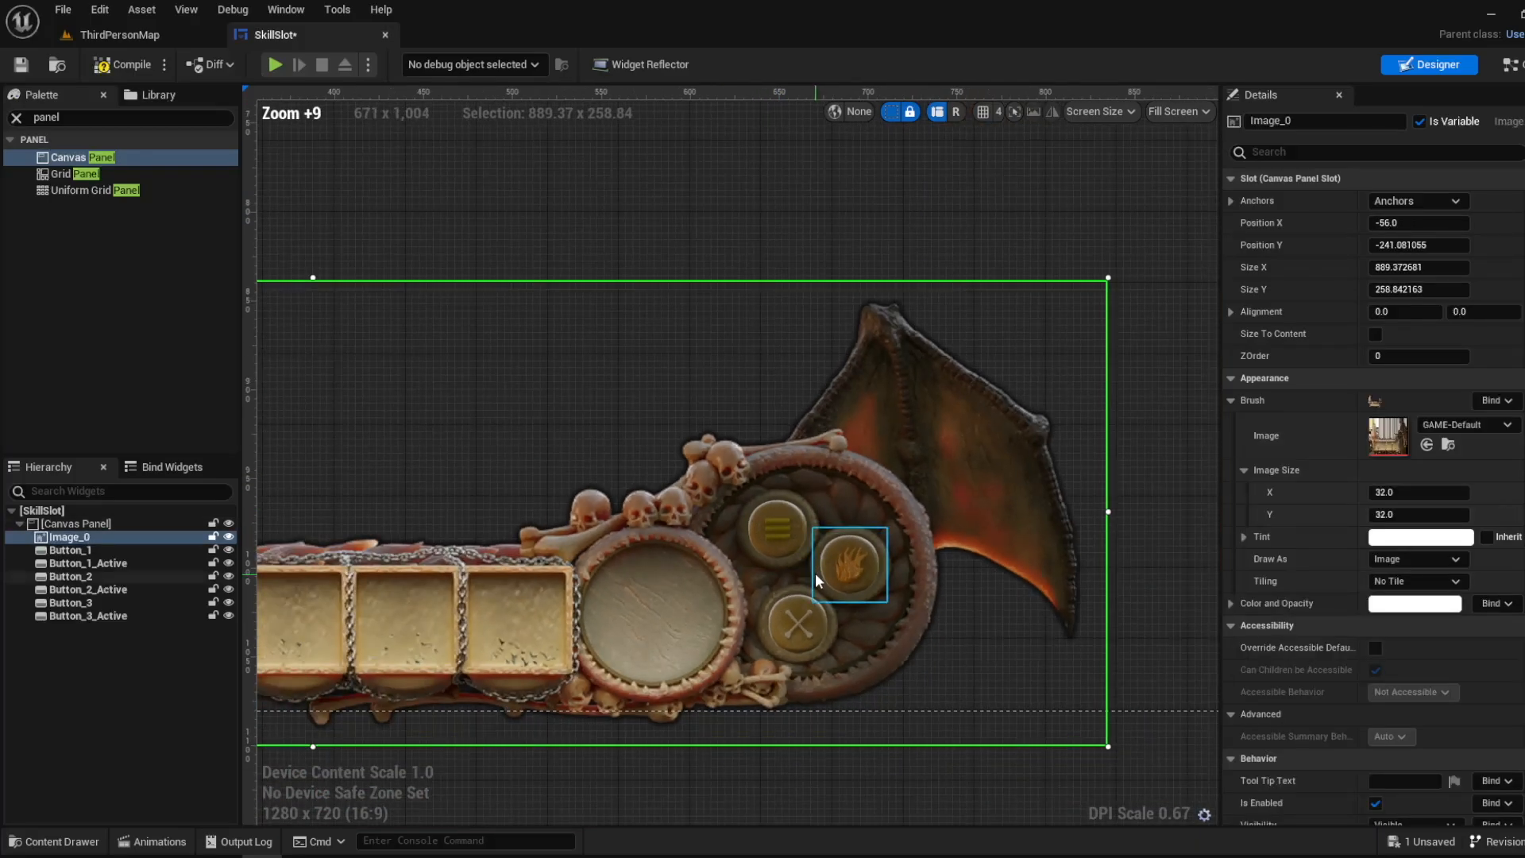
pyautogui.click(780, 525)
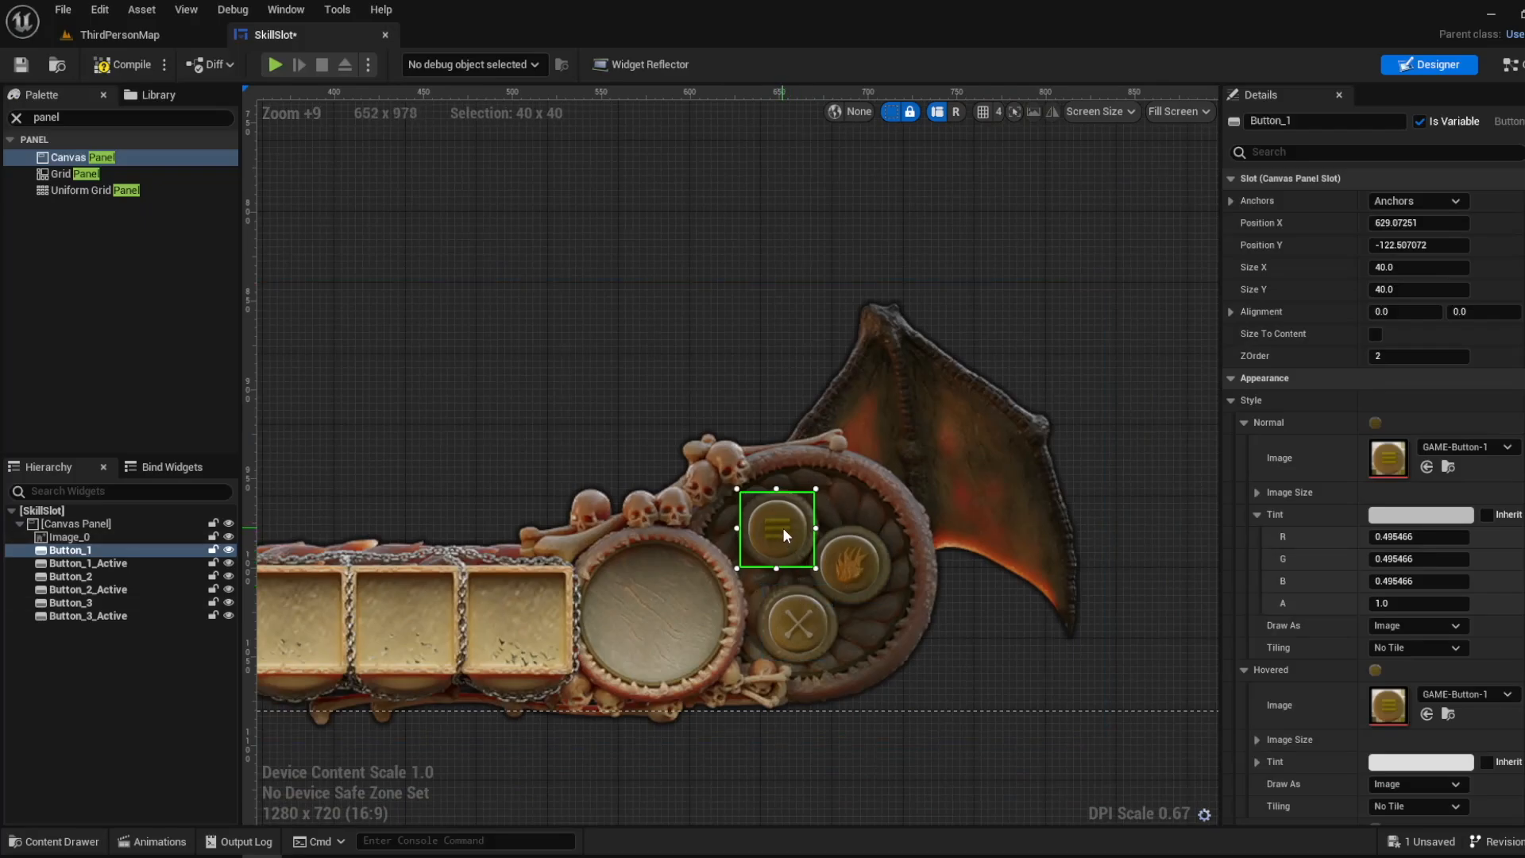
pyautogui.moveTo(788, 527); pyautogui.dragTo(665, 428)
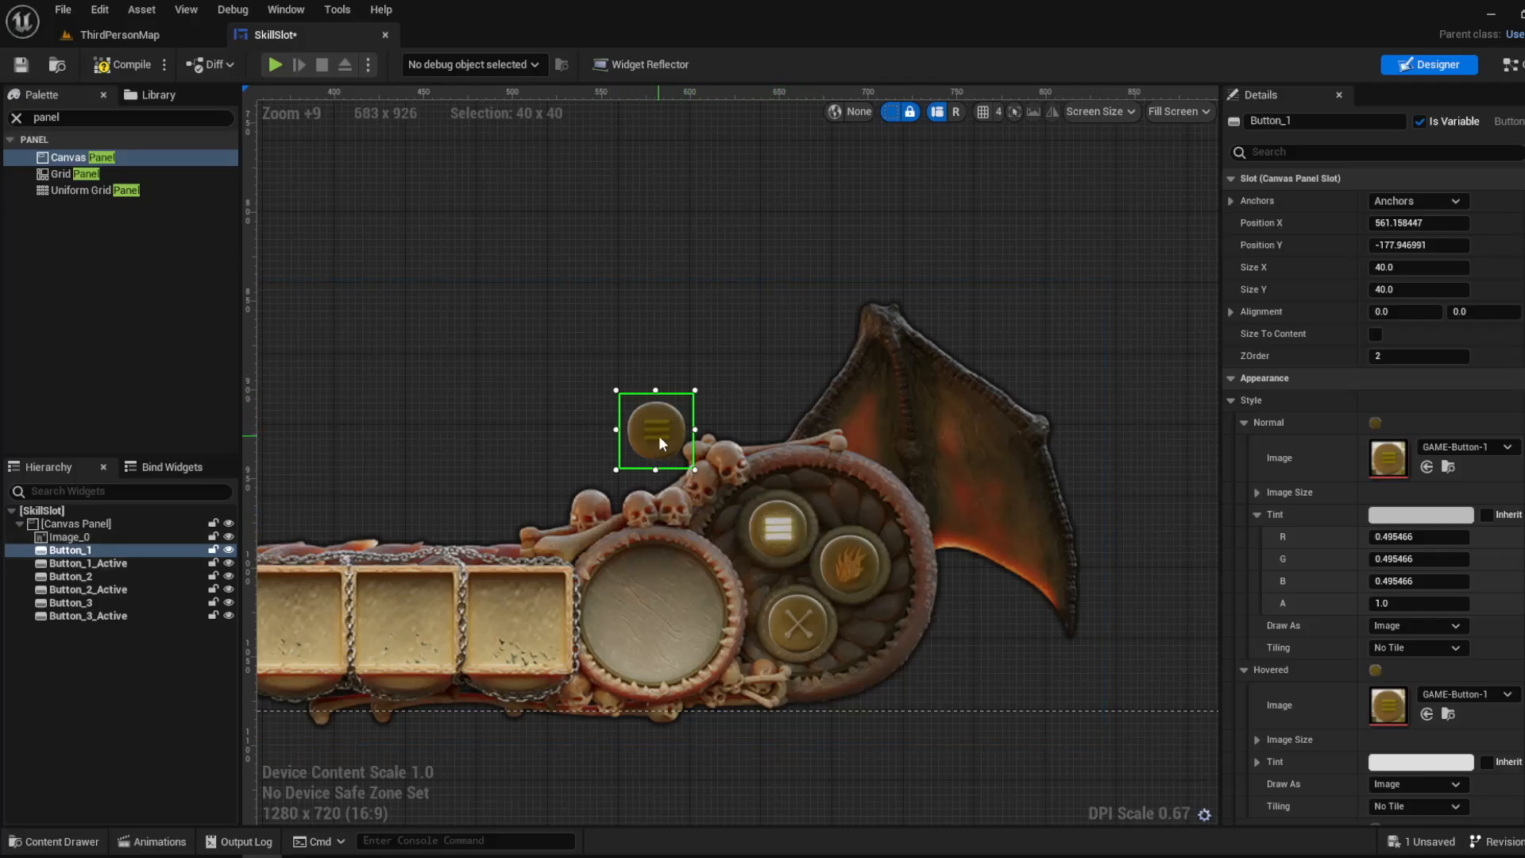
pyautogui.hotkey('ctrl', 'z')
pyautogui.hotkey('ctrl', 'z')
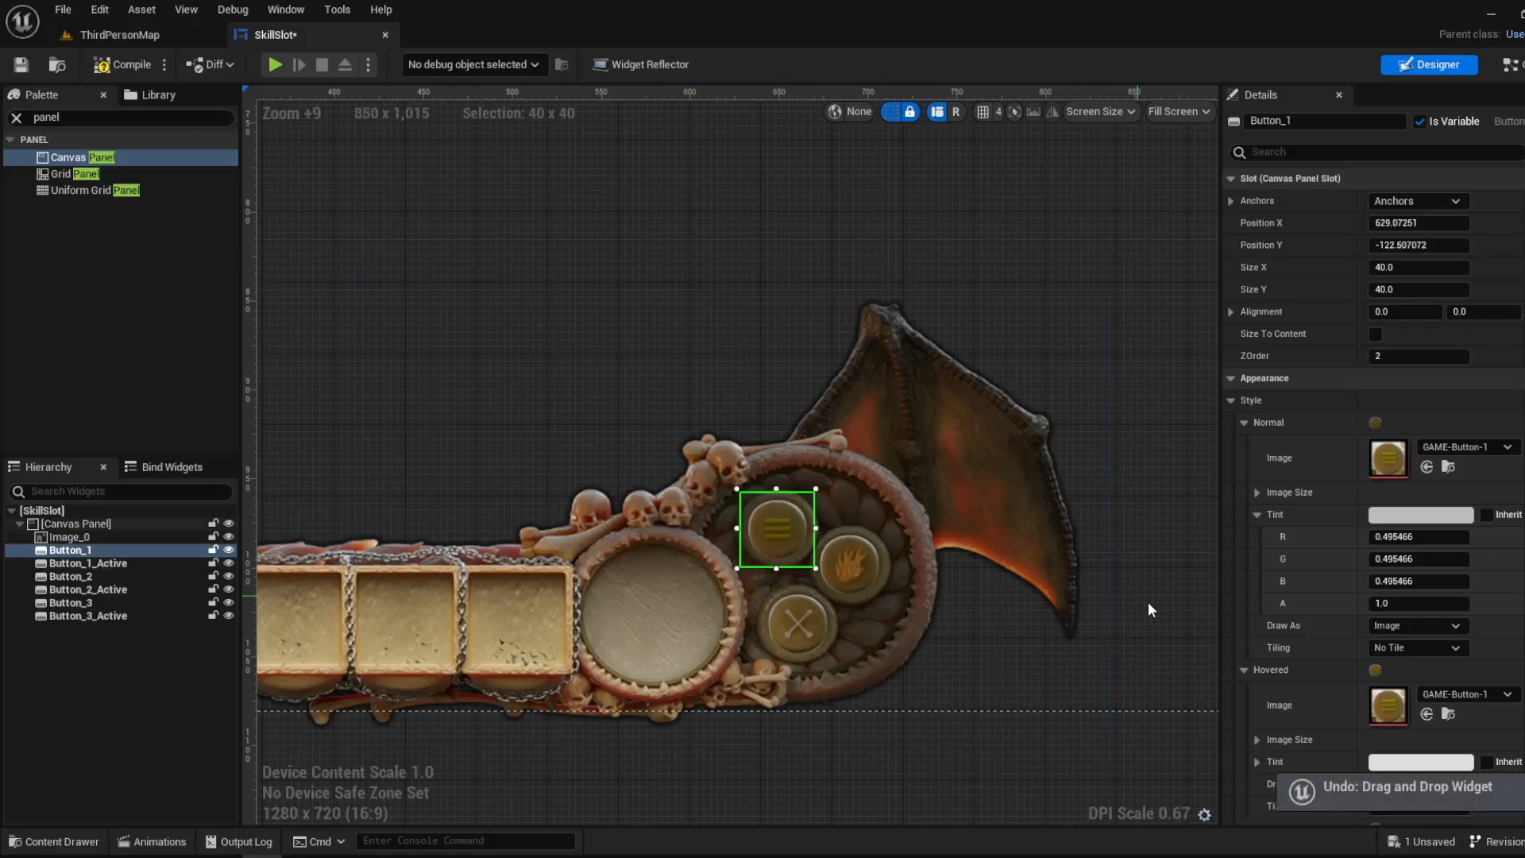
# - Move Button_1 above the bone ring to about X 581, Y -217, and undo a trial sideways shift of Button_2
pyautogui.moveTo(788, 526); pyautogui.dragTo(699, 362)
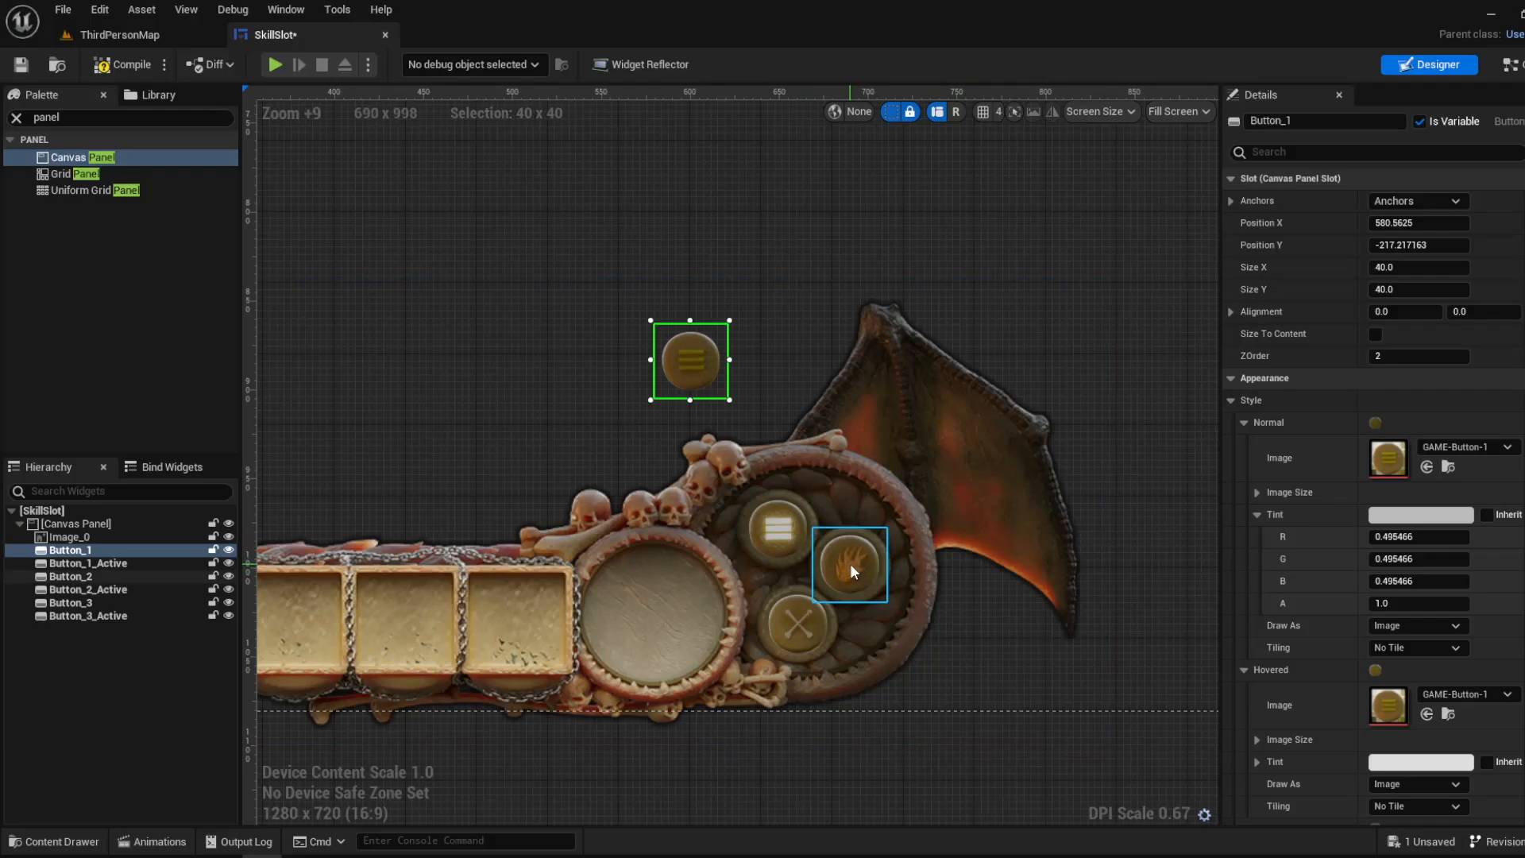
pyautogui.moveTo(851, 561)
pyautogui.mouseDown()
pyautogui.moveTo(885, 563)
pyautogui.moveTo(874, 556)
pyautogui.mouseUp()
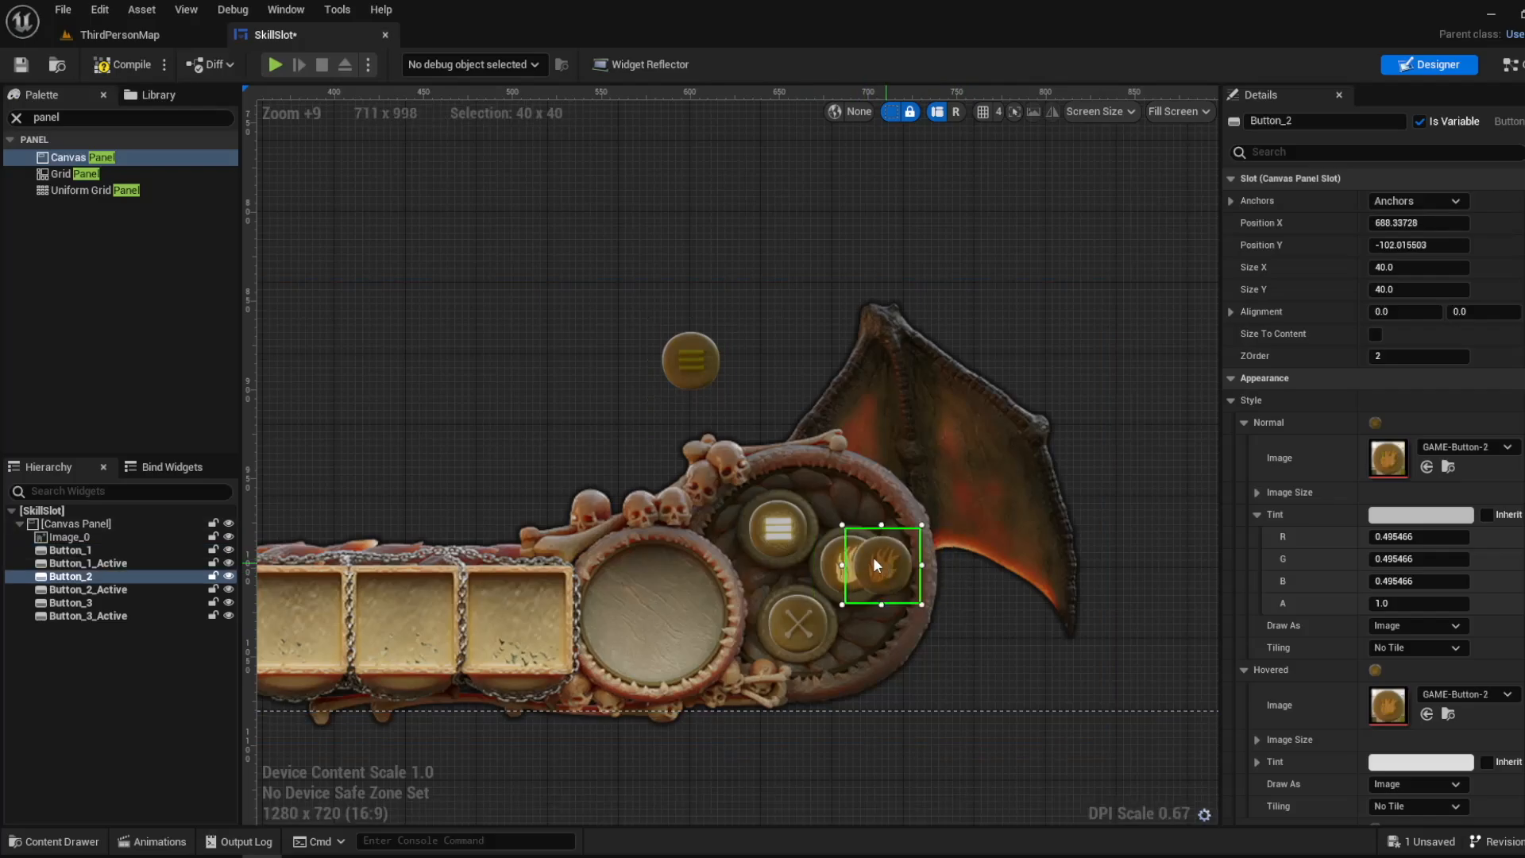
pyautogui.hotkey('ctrl', 'z')
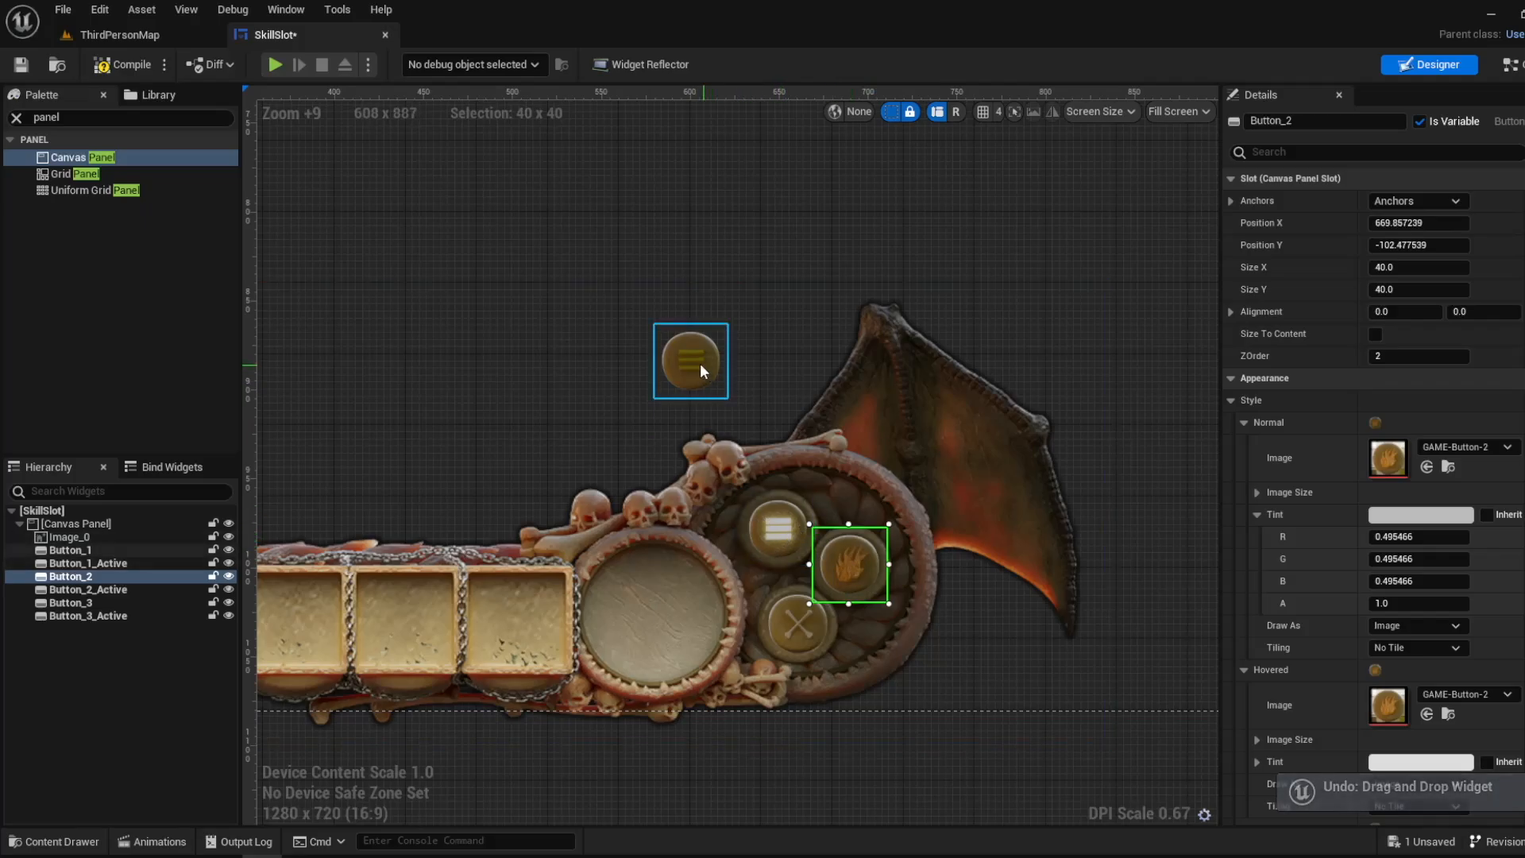
# - Place Button_1 back over its socket in the bone ring at about X 629.53, Y -122.97
pyautogui.moveTo(699, 364); pyautogui.dragTo(787, 531)
pyautogui.scroll(6, 787, 531)
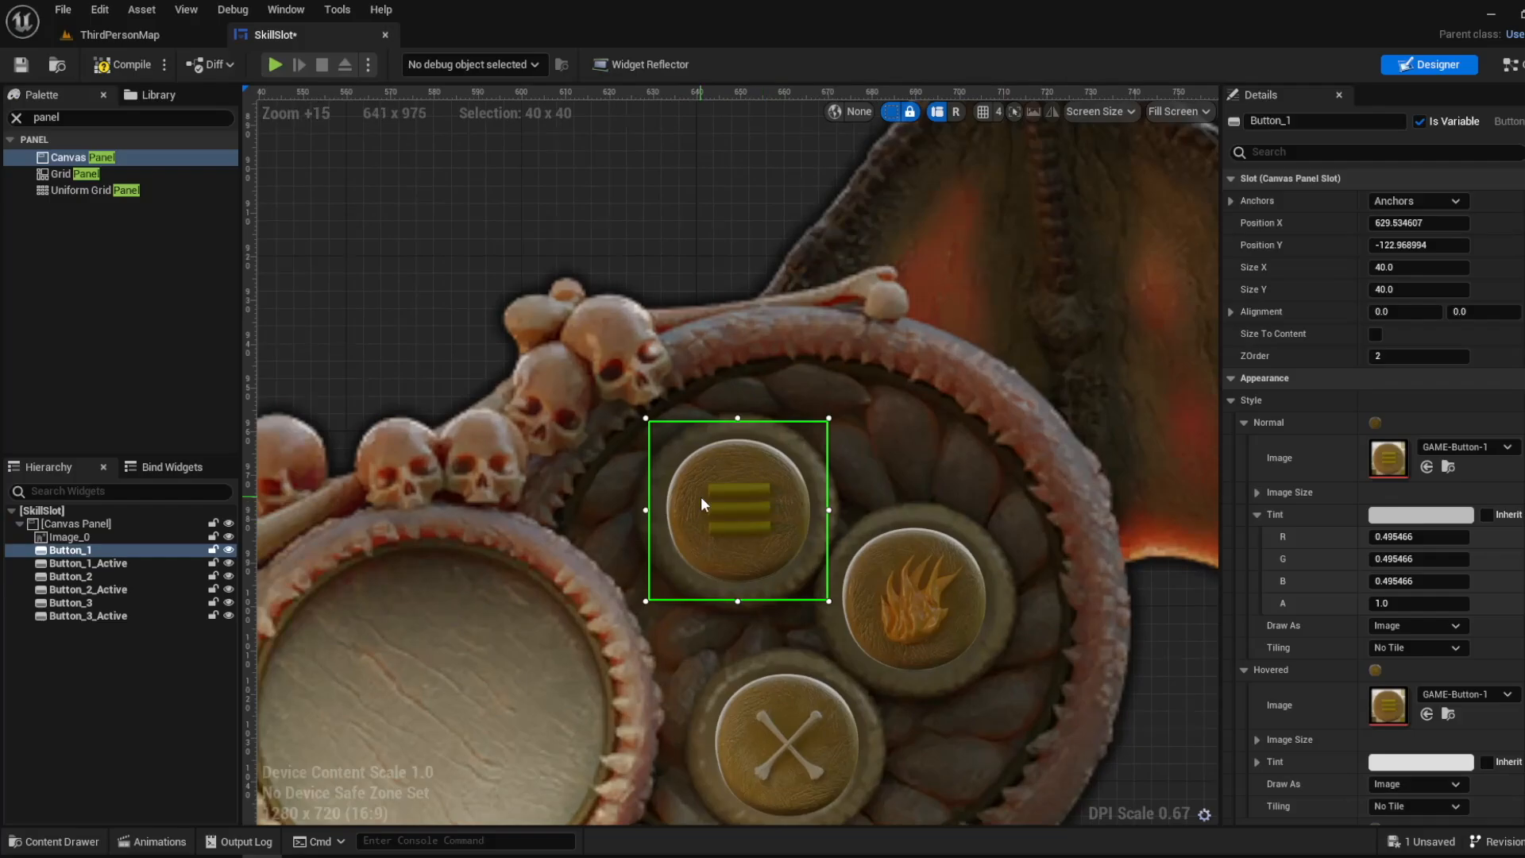
pyautogui.scroll(-8, 934, 576)
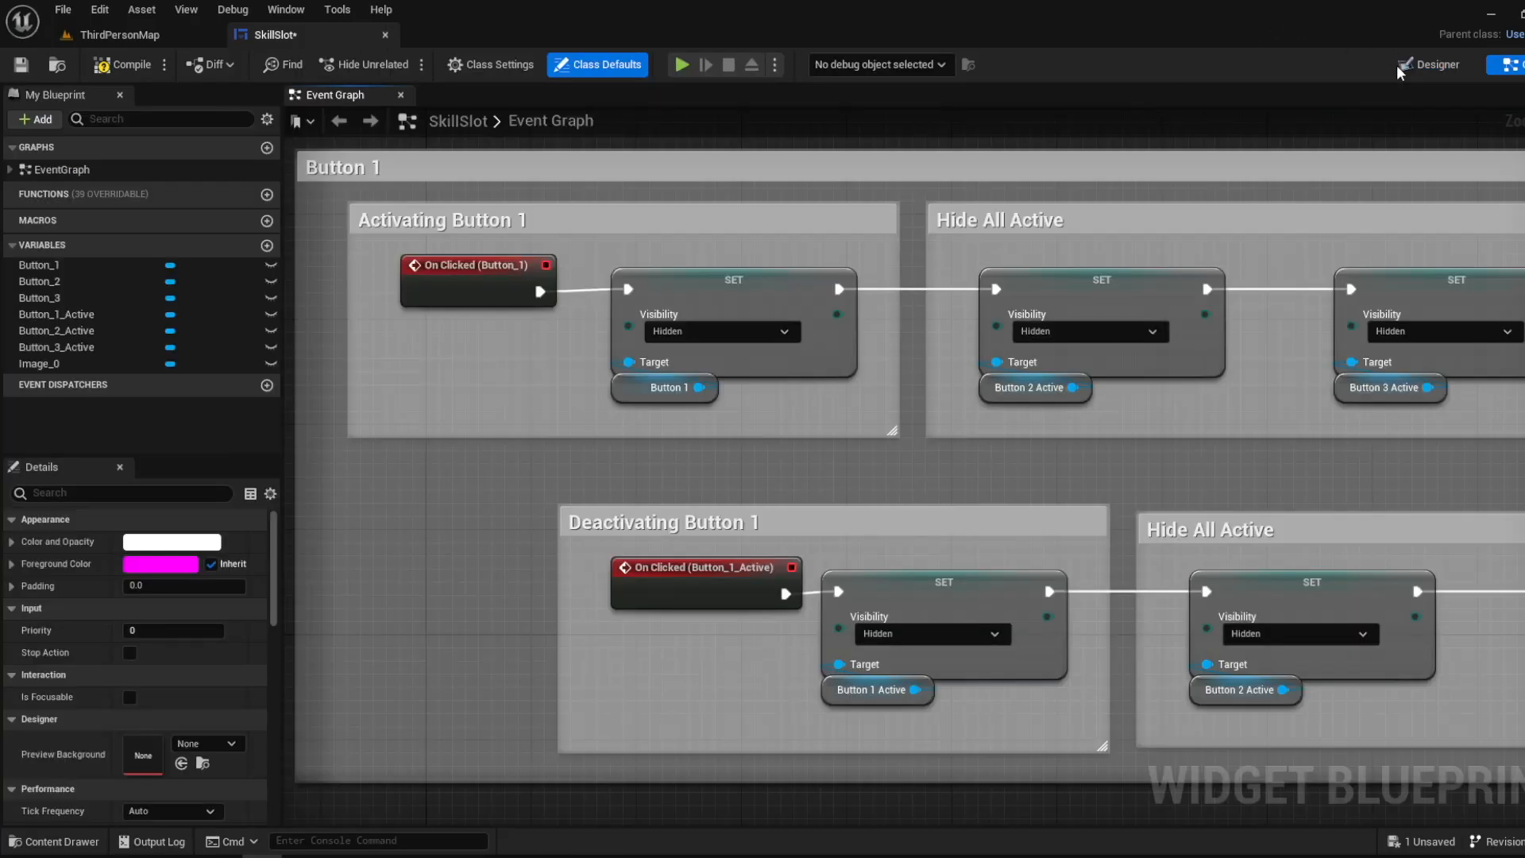
# - Examine Button_1's events in the Designer and its On Clicked node in the event graph
pyautogui.click(1430, 64)
pyautogui.scroll(7, 576, 680)
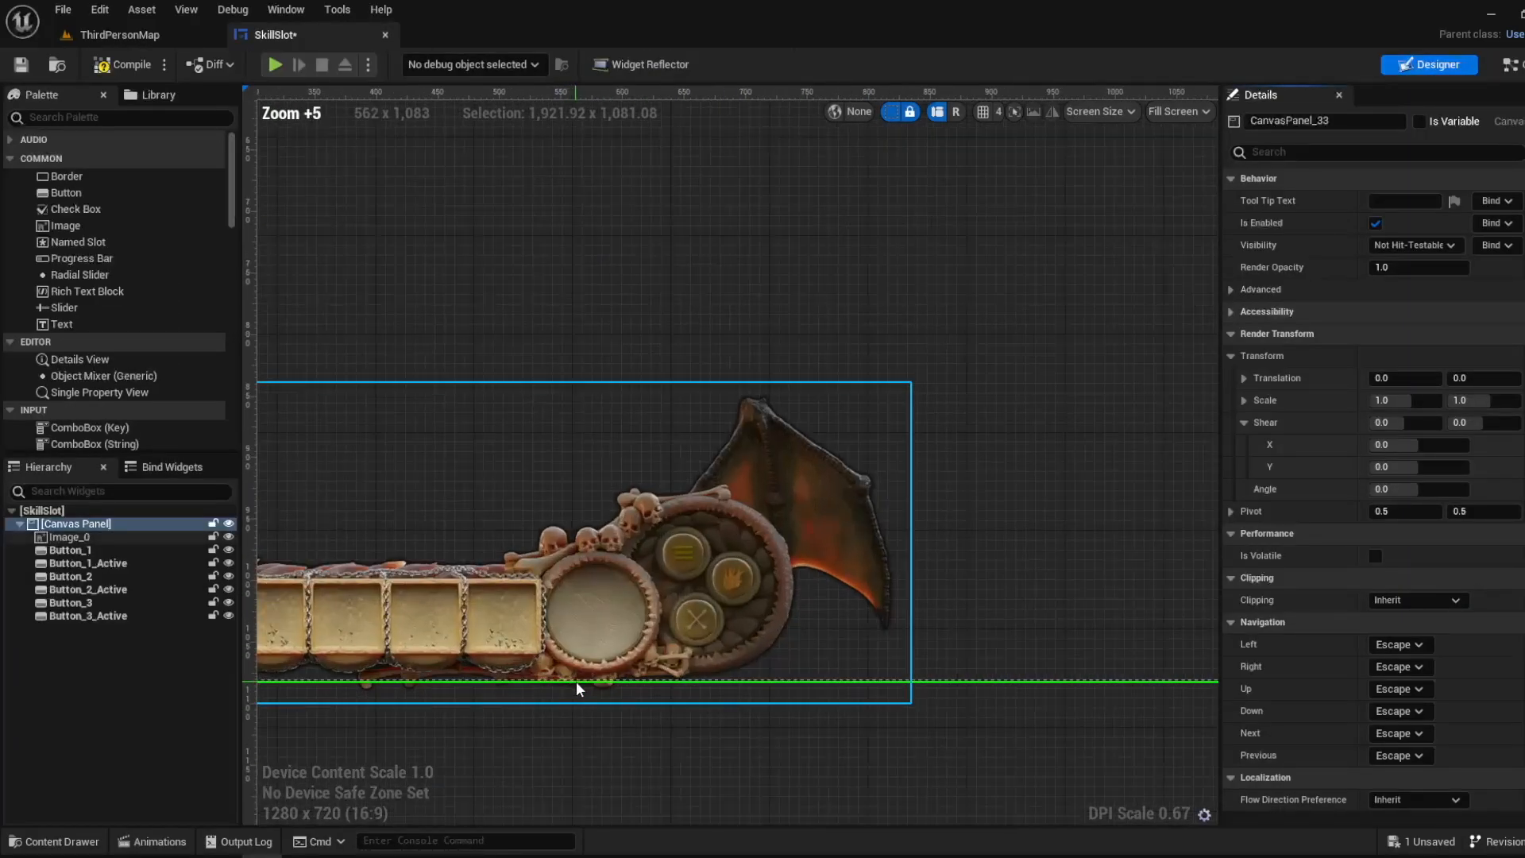
pyautogui.scroll(4, 631, 379)
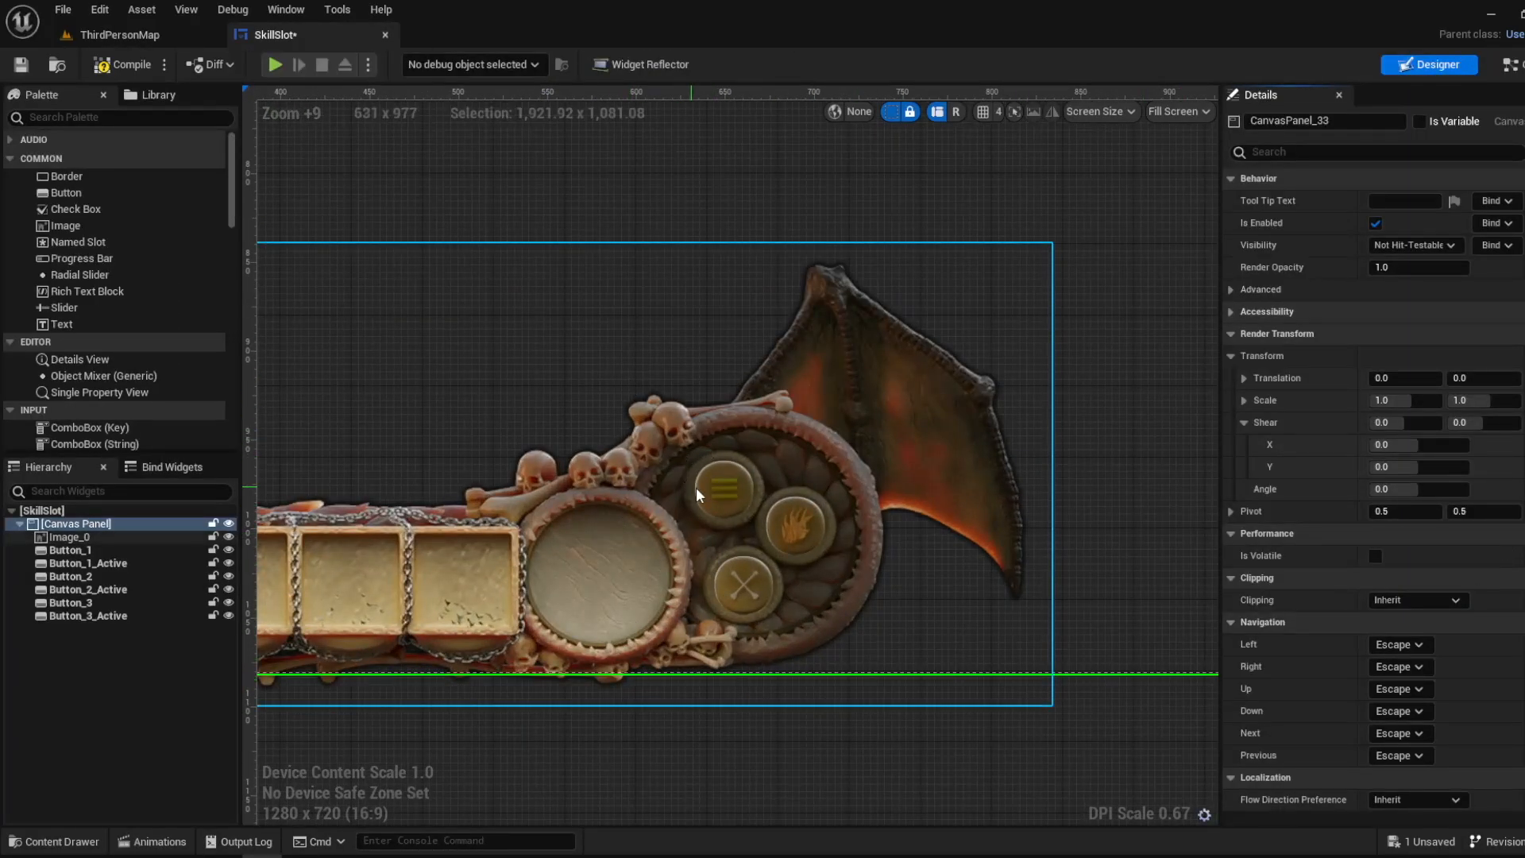
pyautogui.click(723, 488)
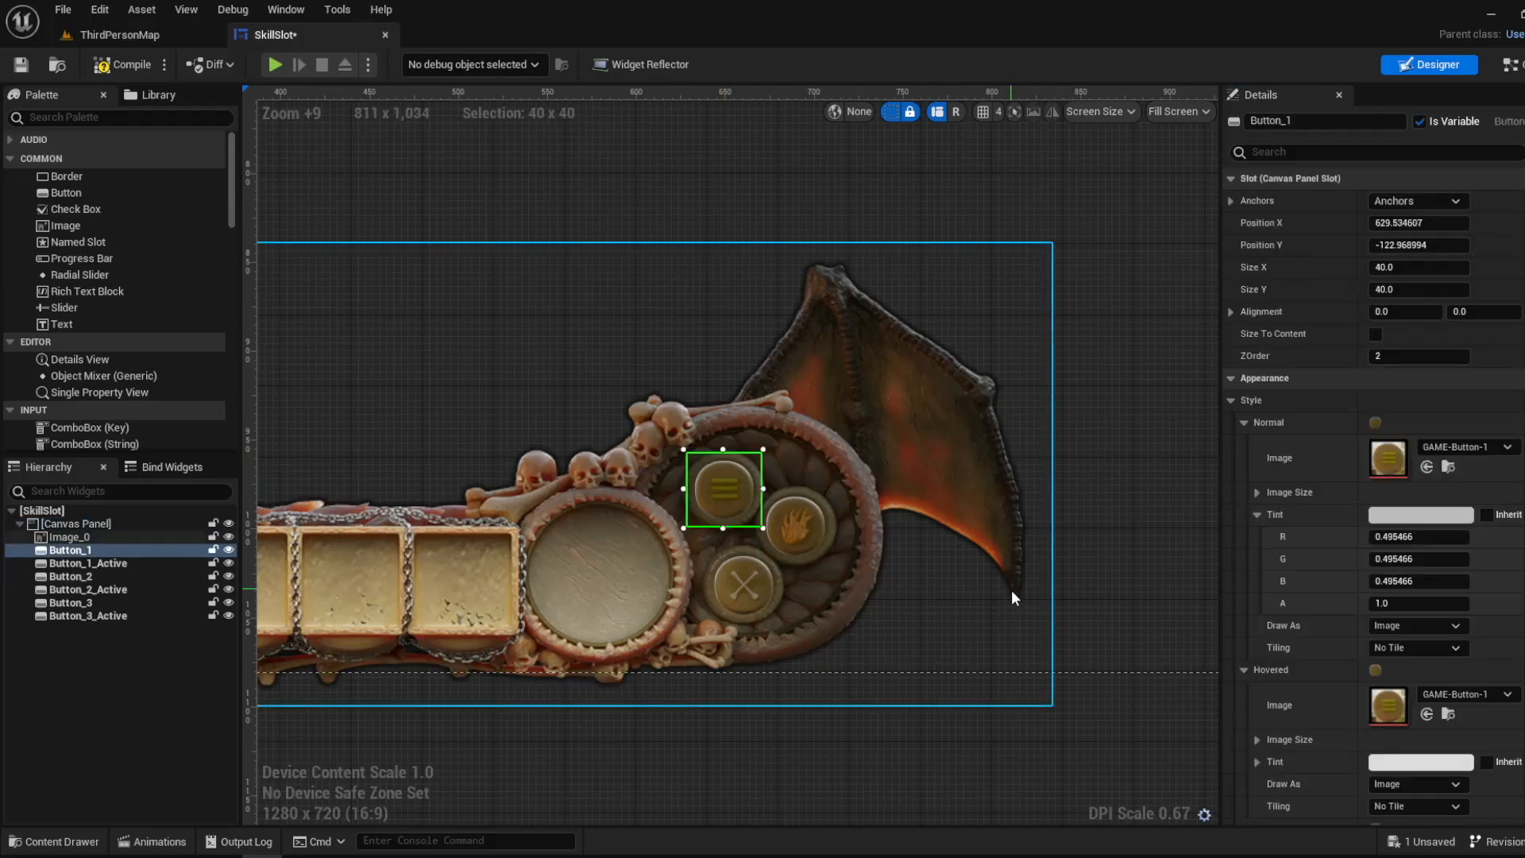
pyautogui.scroll(-20, 1443, 745)
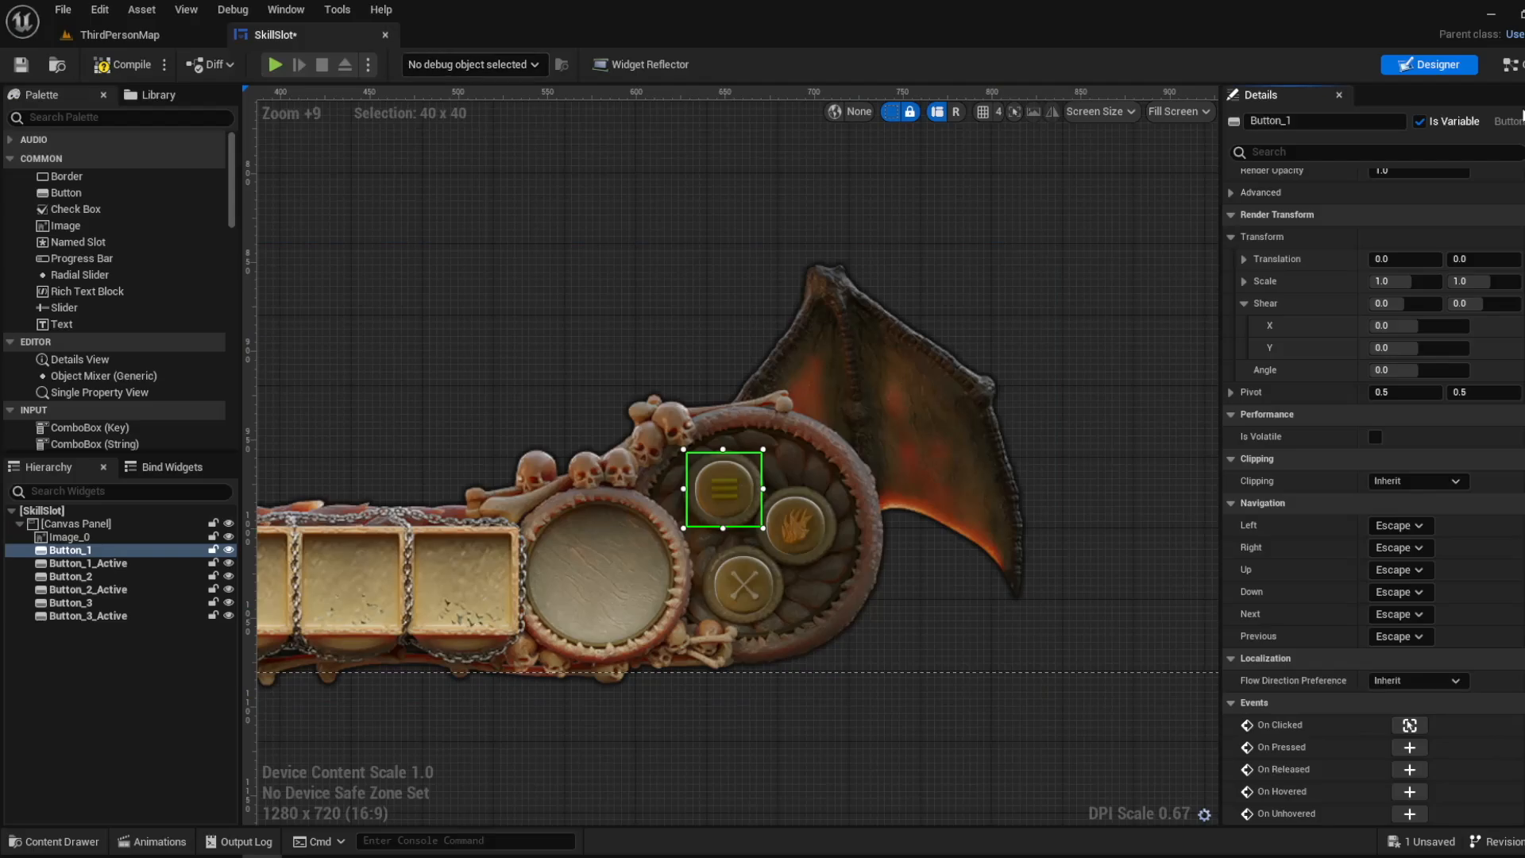
pyautogui.click(1511, 64)
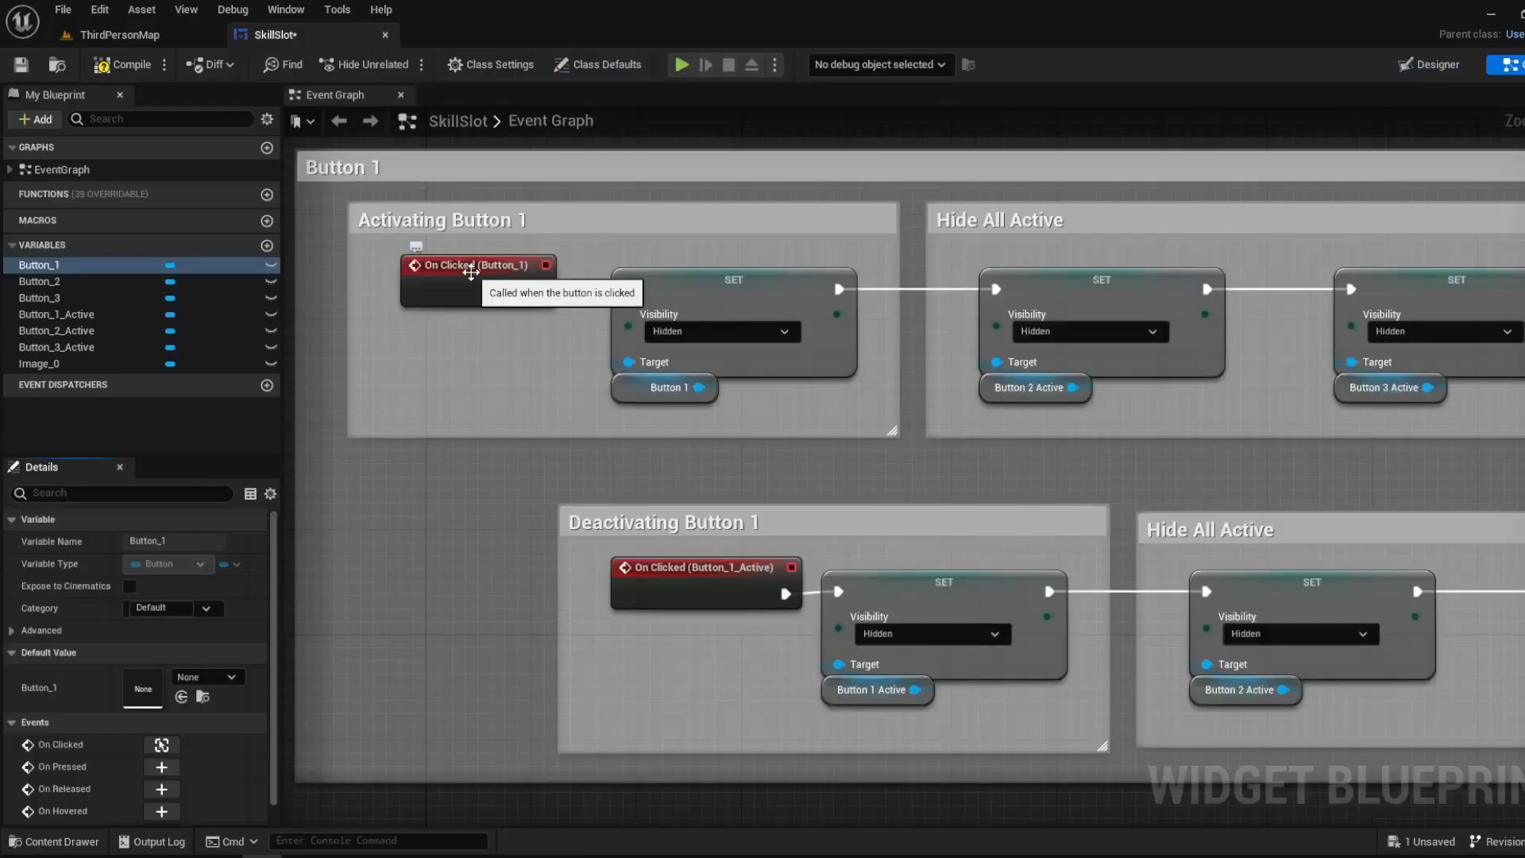
pyautogui.click(471, 272)
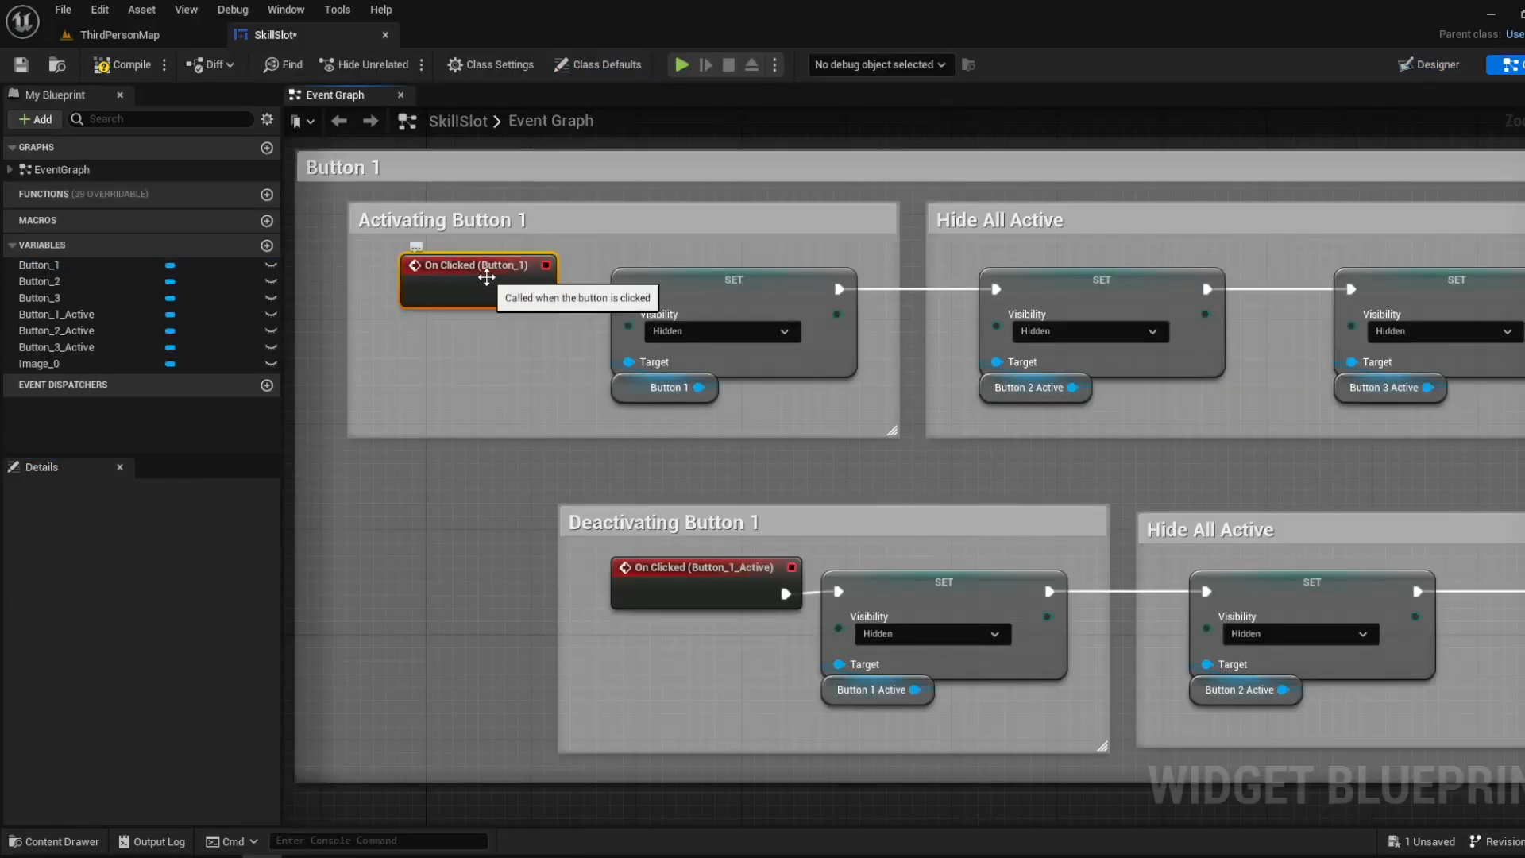
pyautogui.moveTo(540, 291); pyautogui.dragTo(661, 285)
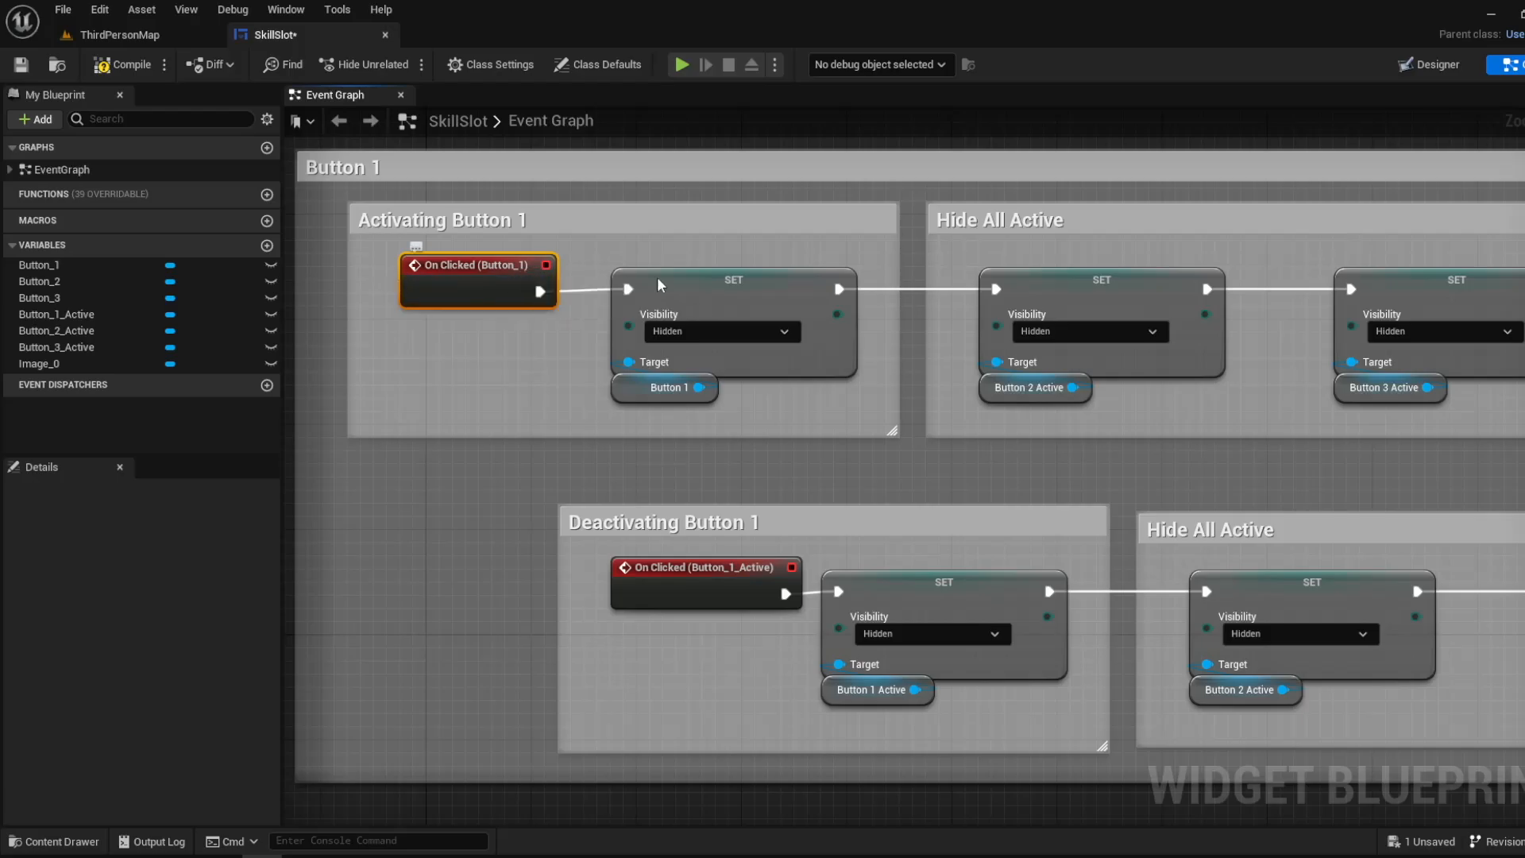
# - Try moving Button_1 off Button_1_Active to about X 627, Y -187 and to about X 616, Y -173, undoing each move
pyautogui.click(1435, 66)
pyautogui.scroll(13, 609, 633)
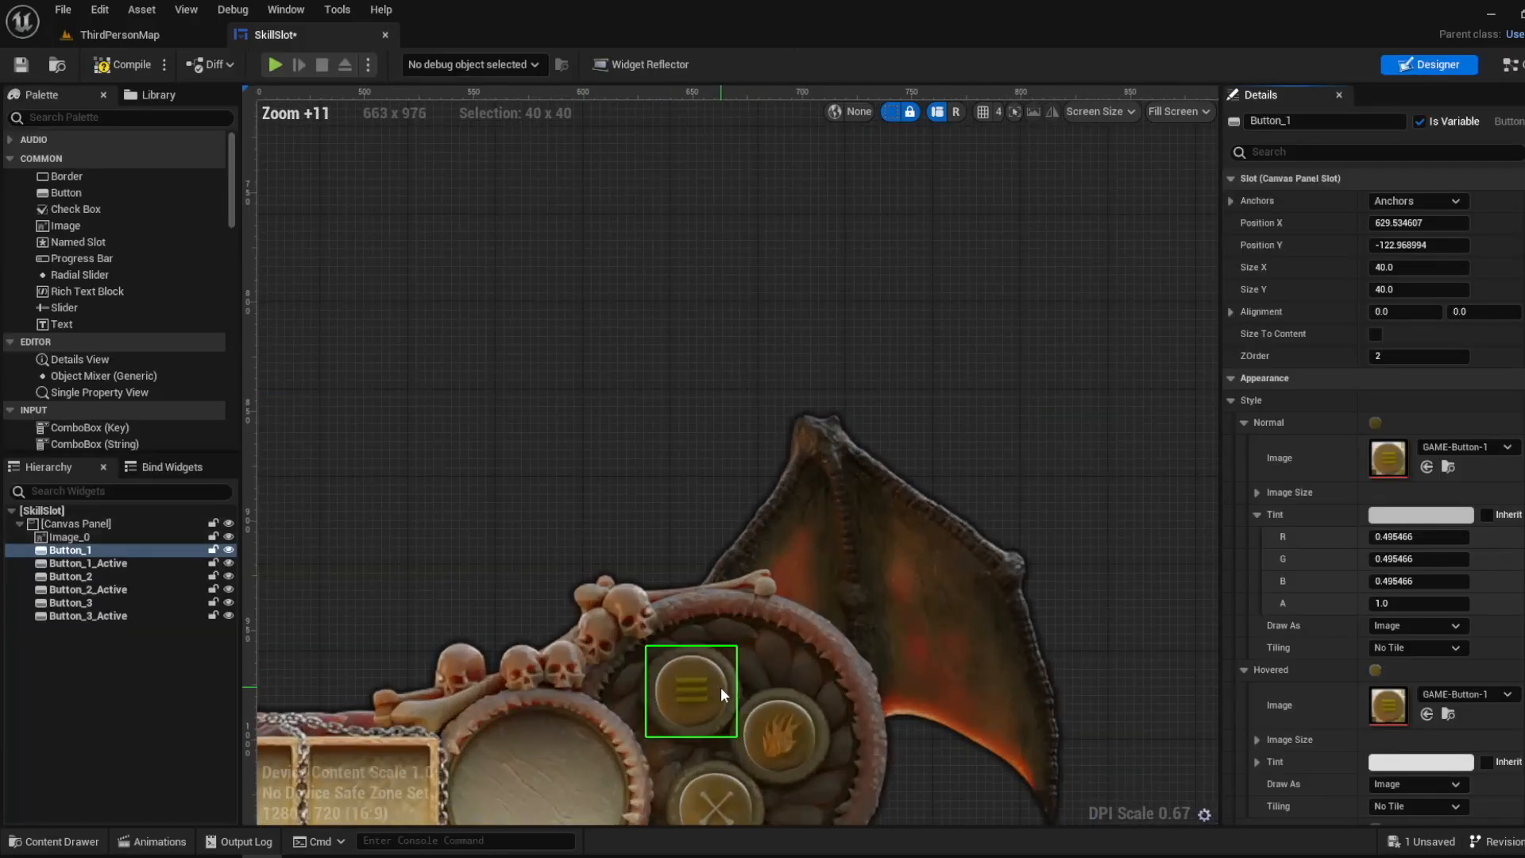
pyautogui.moveTo(721, 688); pyautogui.dragTo(715, 541)
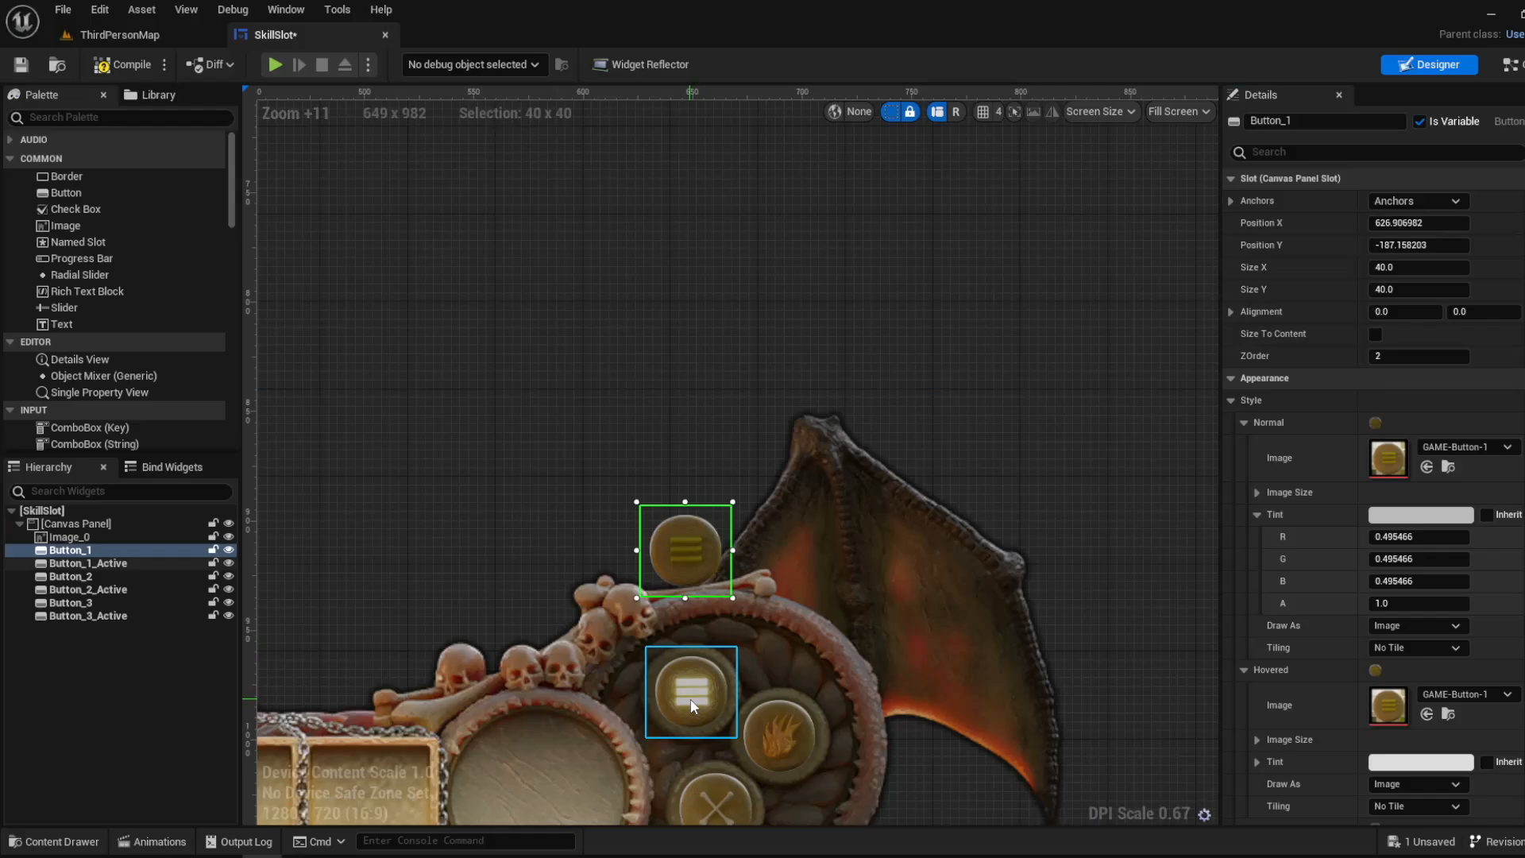
pyautogui.click(694, 705)
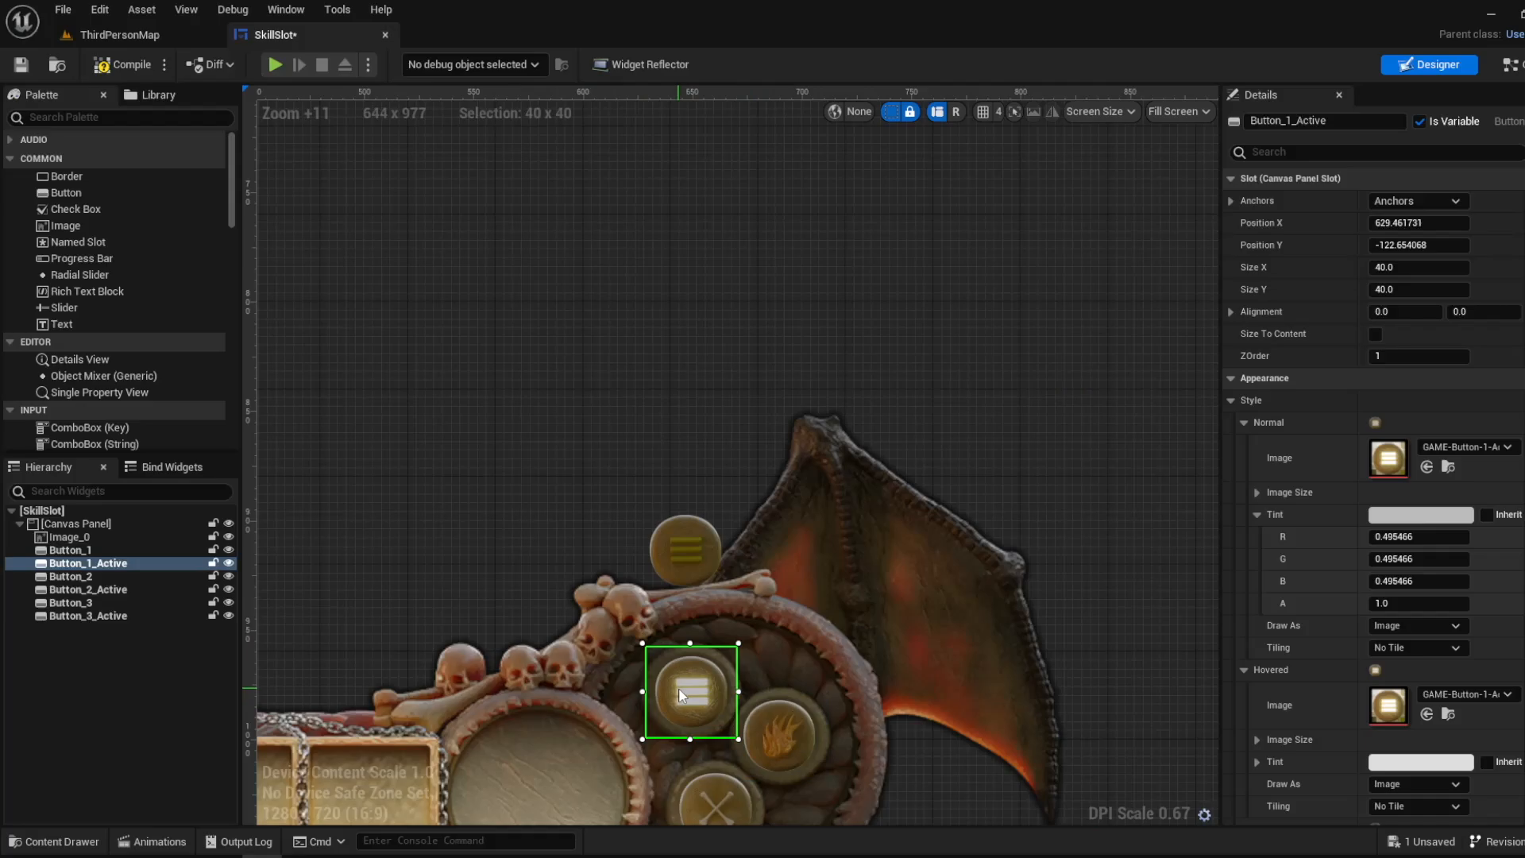
pyautogui.hotkey('ctrl', 'z')
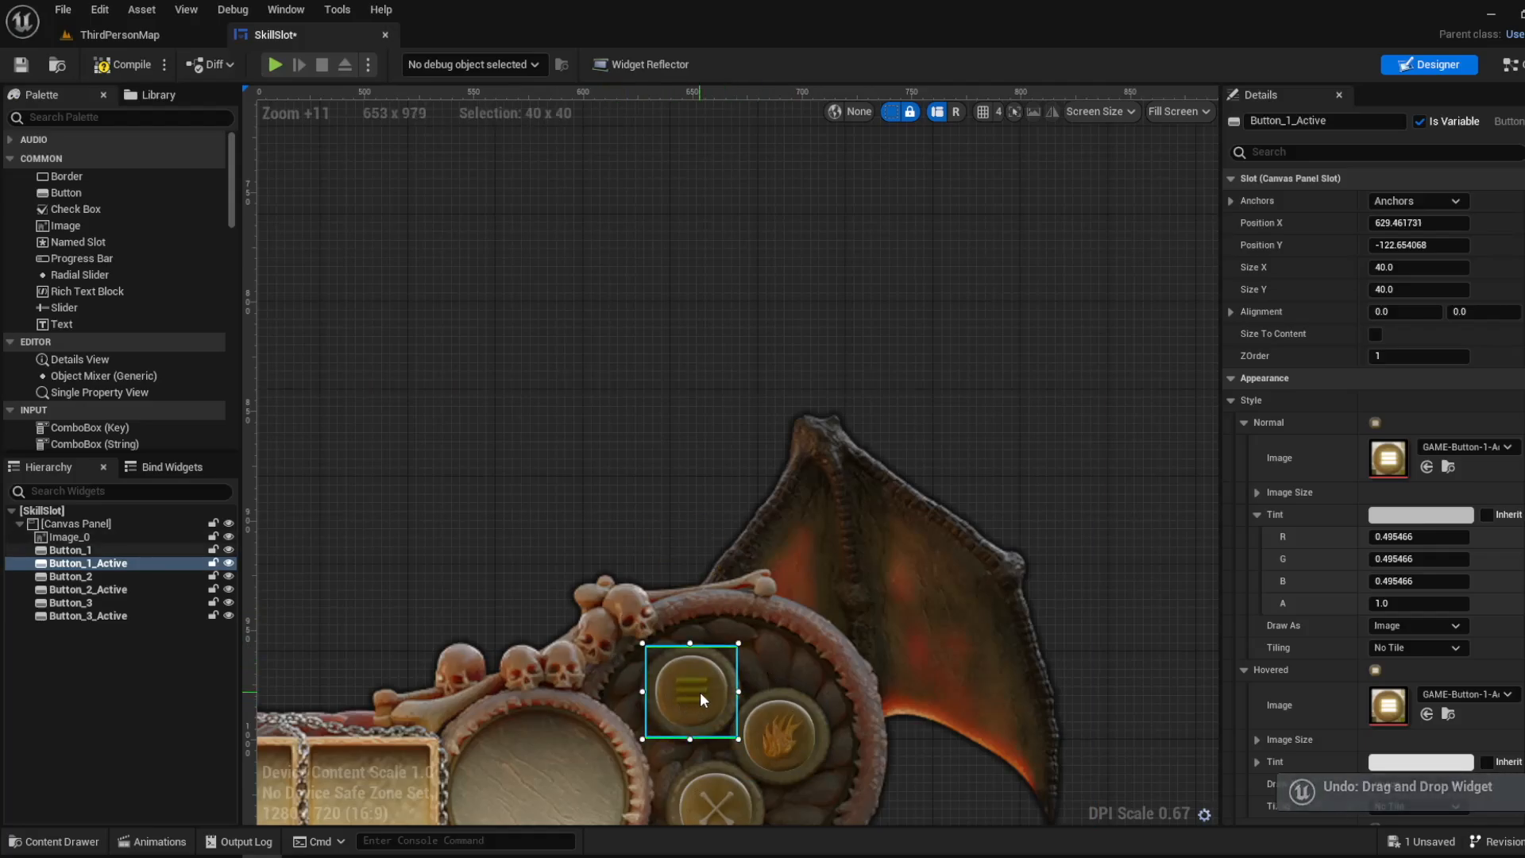
pyautogui.moveTo(696, 688); pyautogui.dragTo(680, 576)
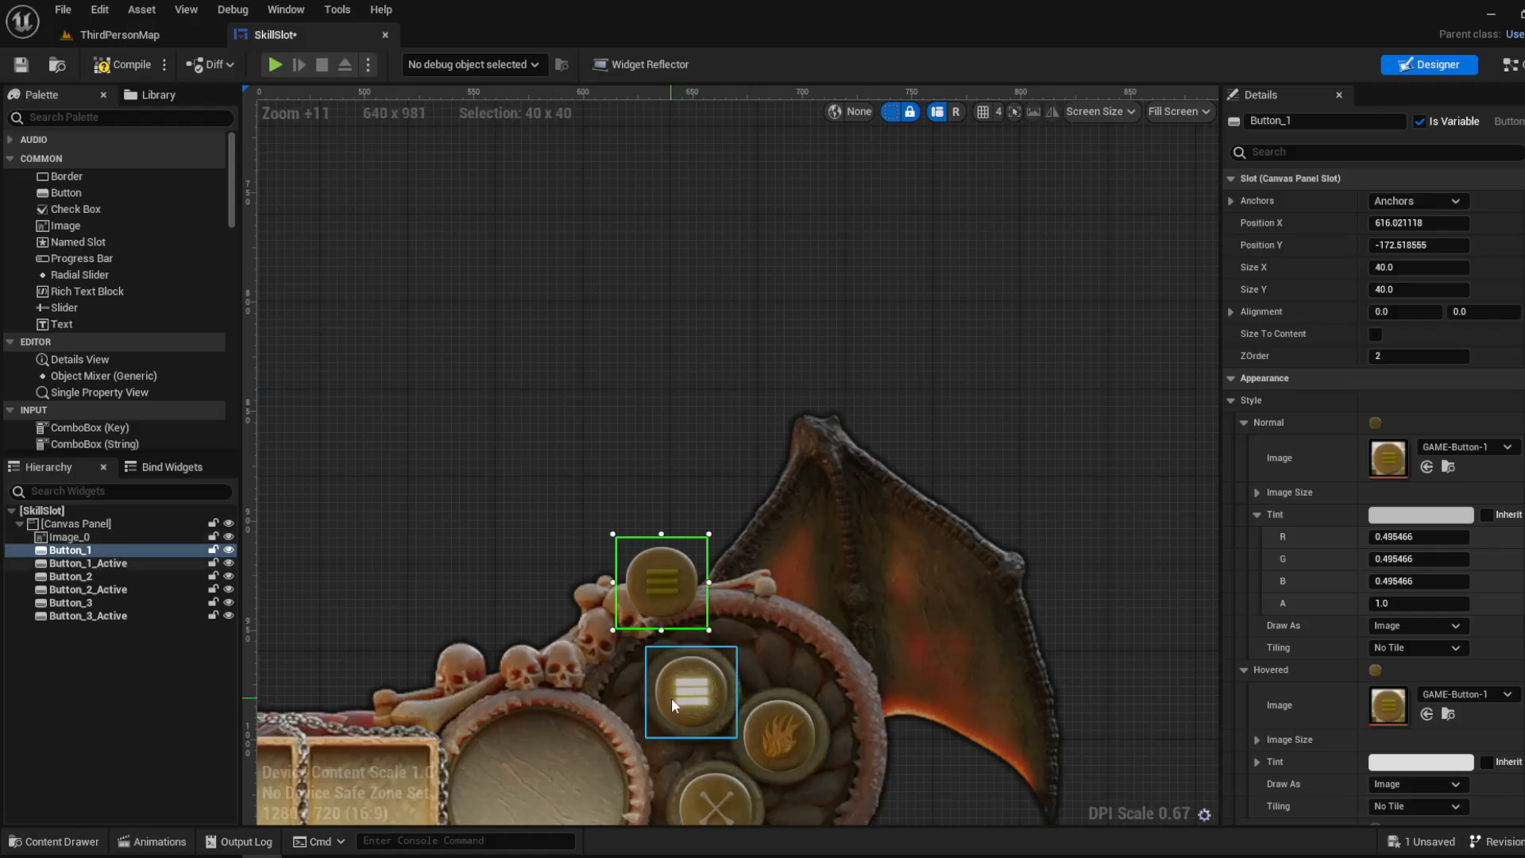
pyautogui.moveTo(682, 588); pyautogui.dragTo(699, 699)
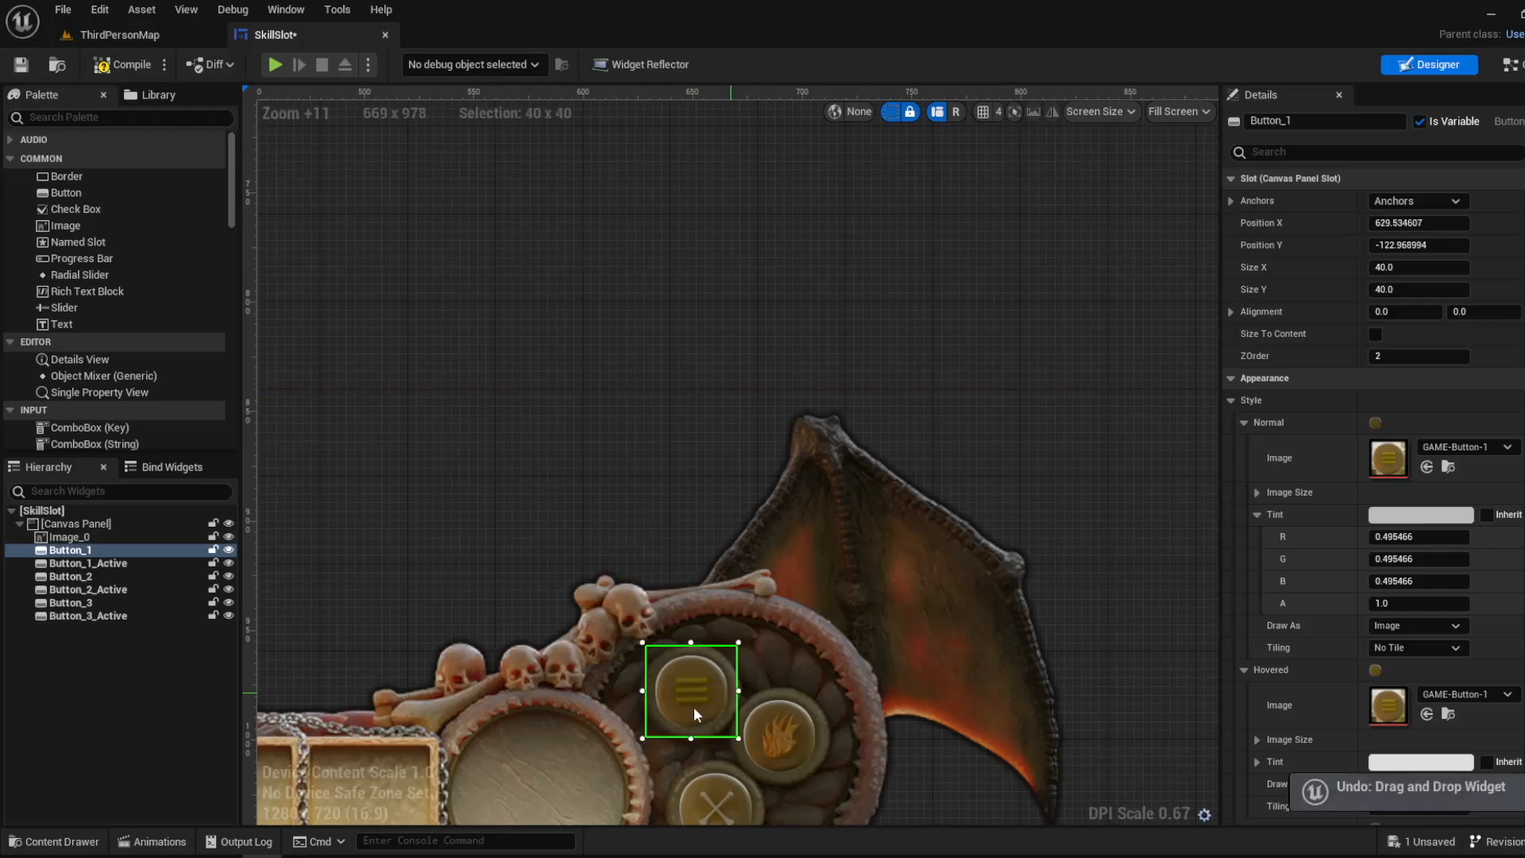
# - Examine the Activating Button 1 section for Button_1 in the event graph, from On Clicked to the Set Visibility node
pyautogui.click(97, 549)
pyautogui.click(1516, 69)
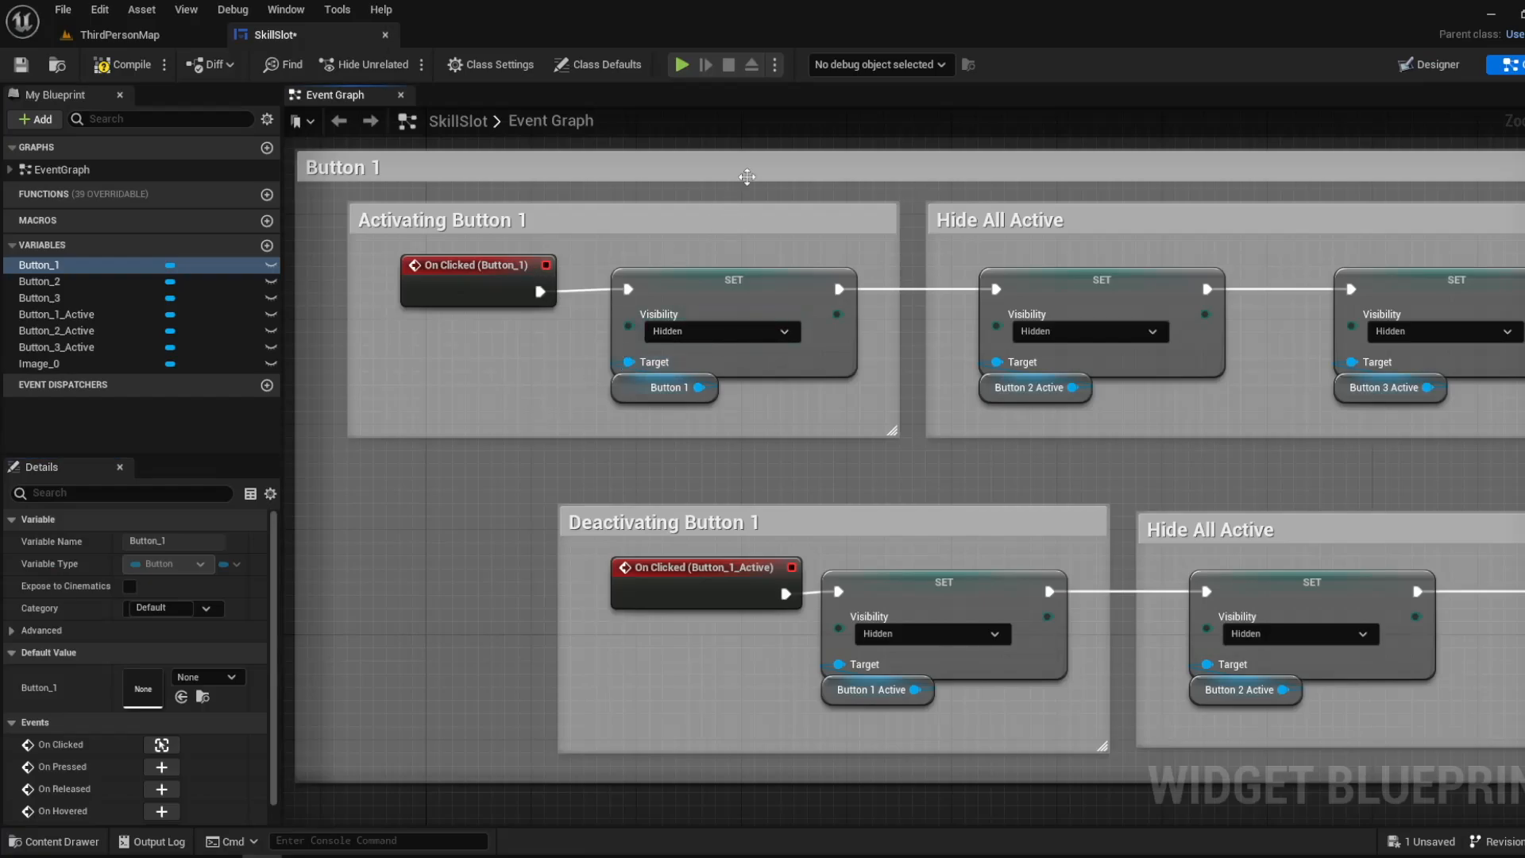
pyautogui.moveTo(747, 176); pyautogui.dragTo(760, 230, button='right')
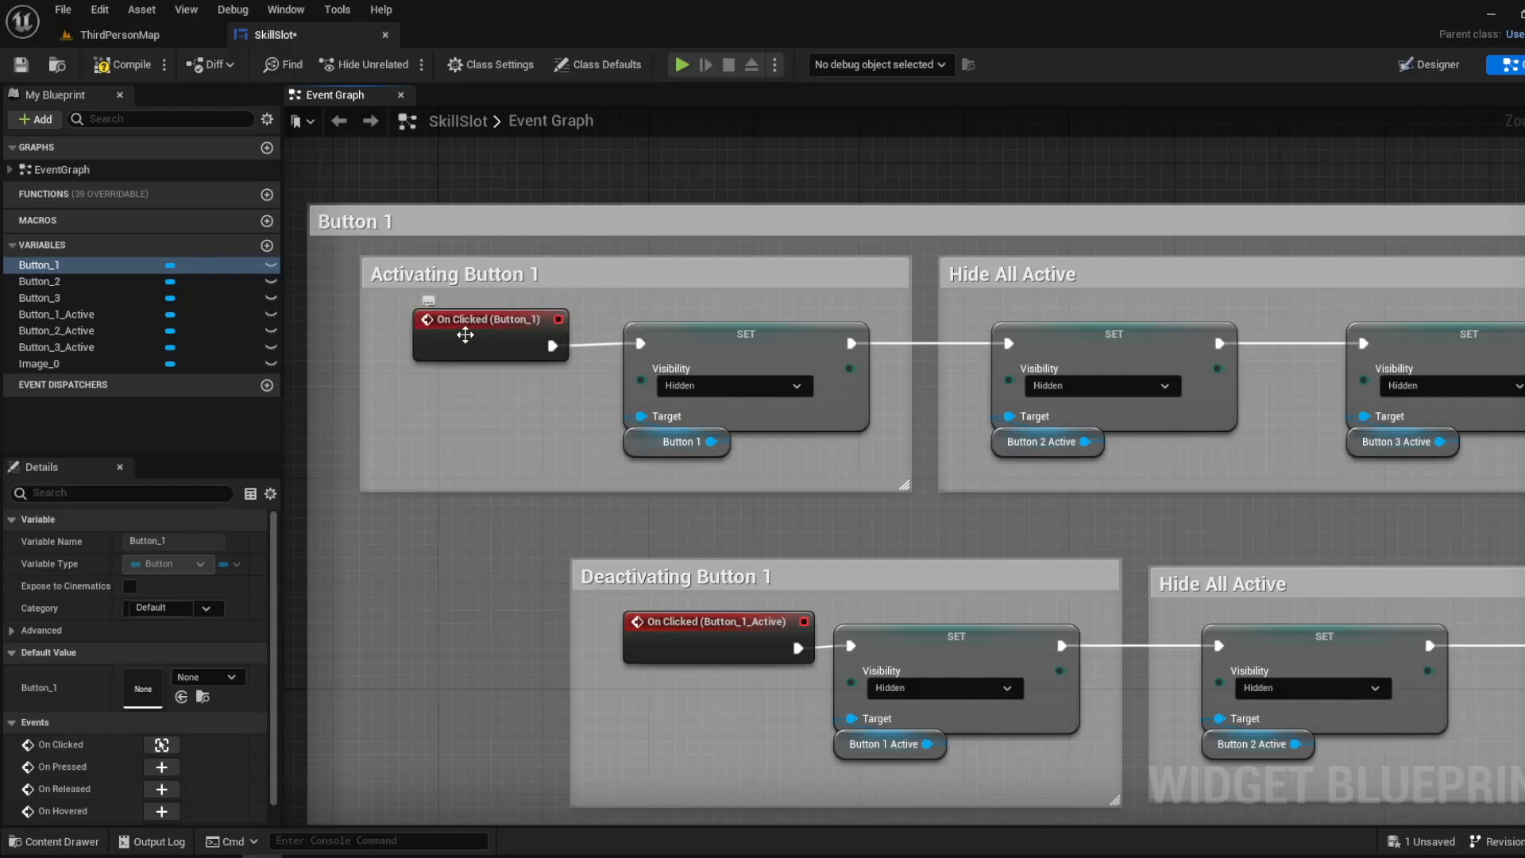
pyautogui.click(464, 332)
pyautogui.moveTo(751, 342); pyautogui.dragTo(597, 369, button='right')
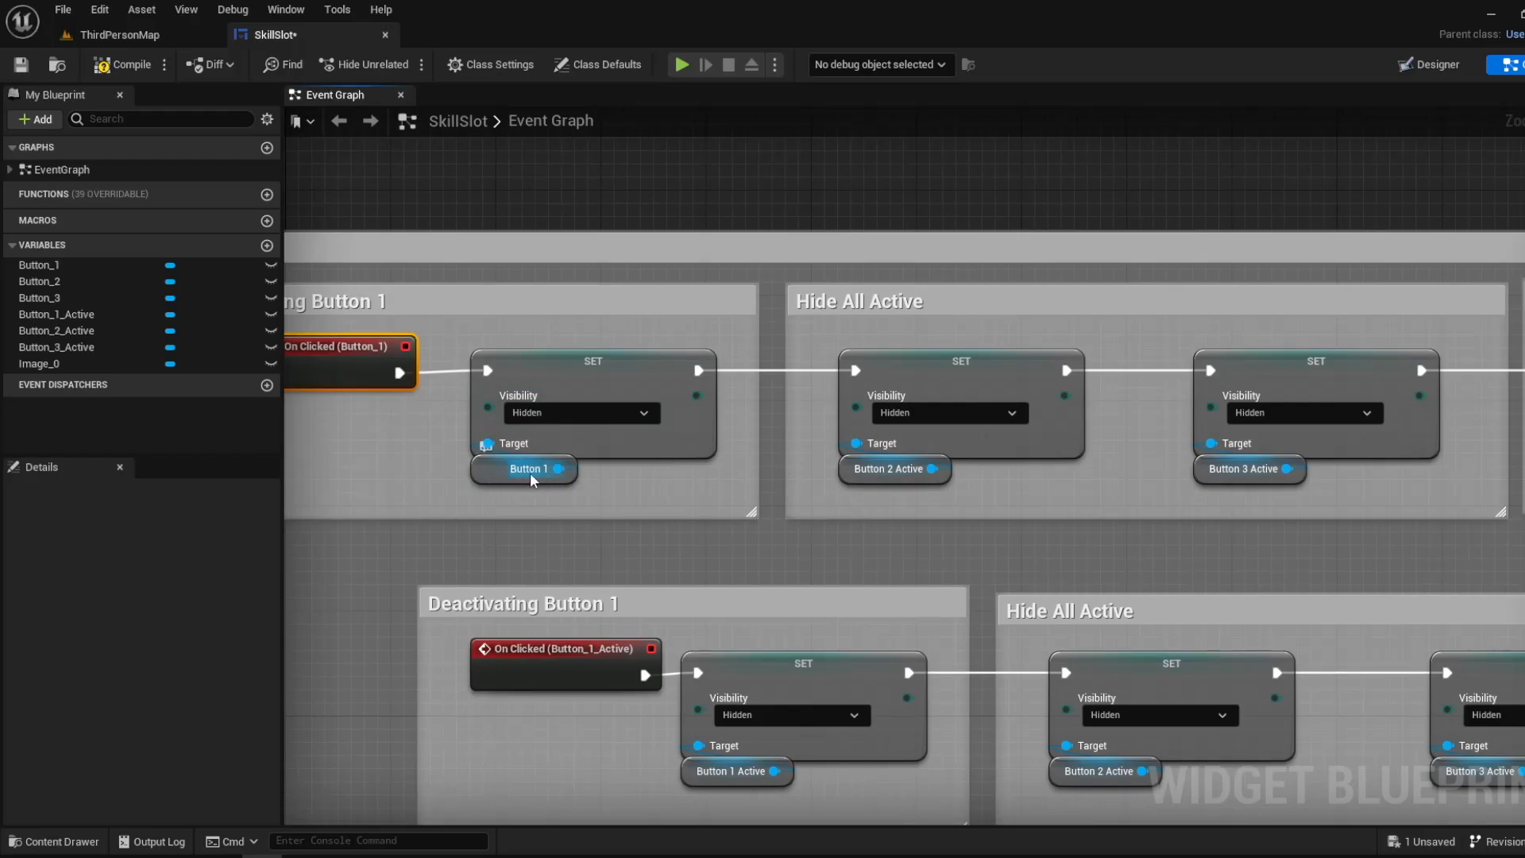
# - Try moving Button_1 to about X 552, Y -242 above the bone ring in the Designer and undo the move
pyautogui.click(1429, 64)
pyautogui.scroll(12, 619, 612)
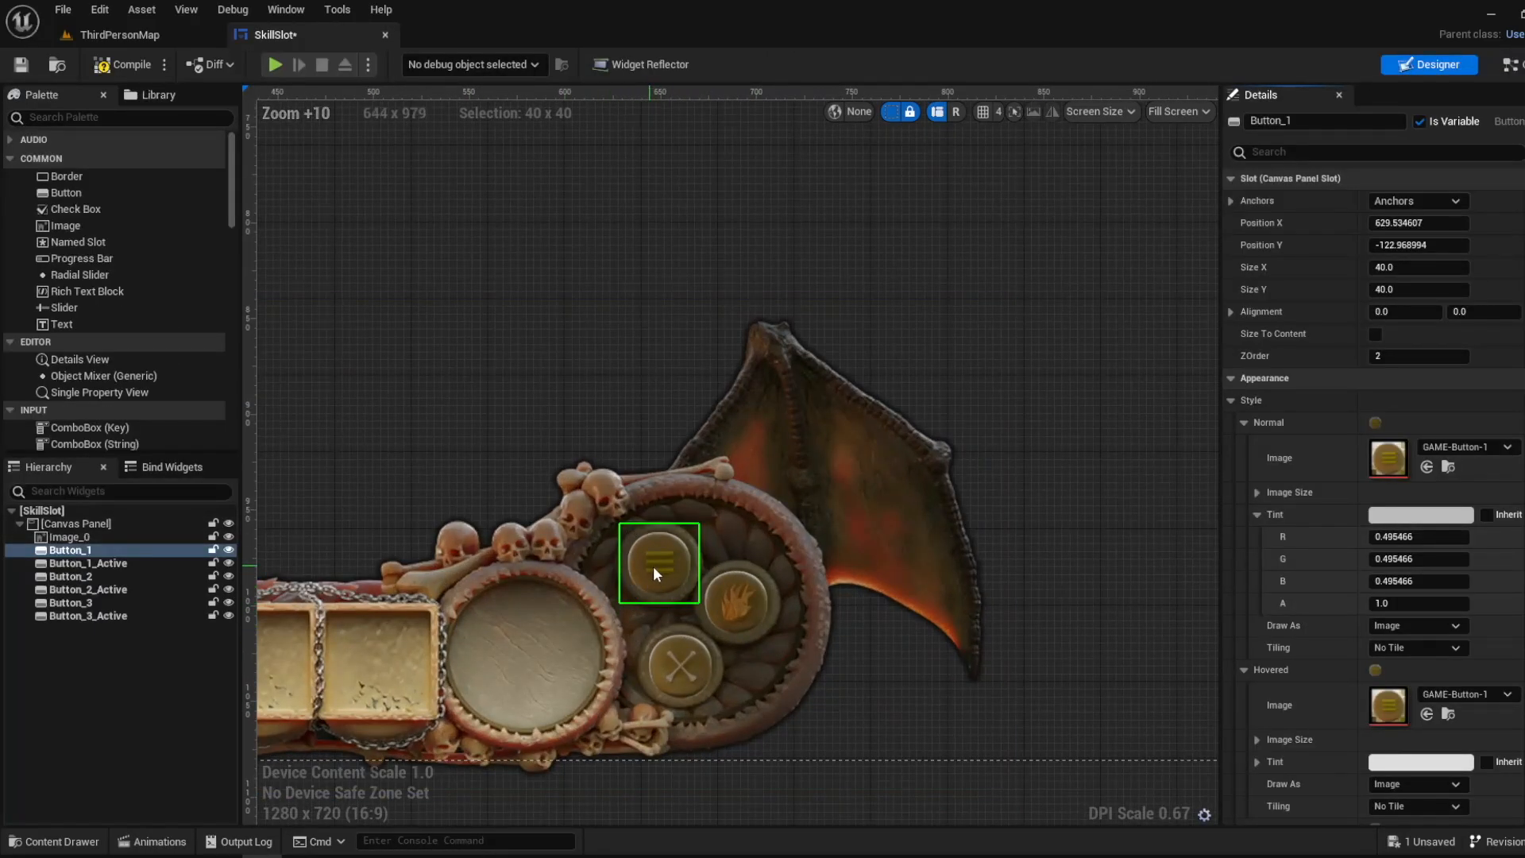
pyautogui.moveTo(656, 573); pyautogui.dragTo(538, 305)
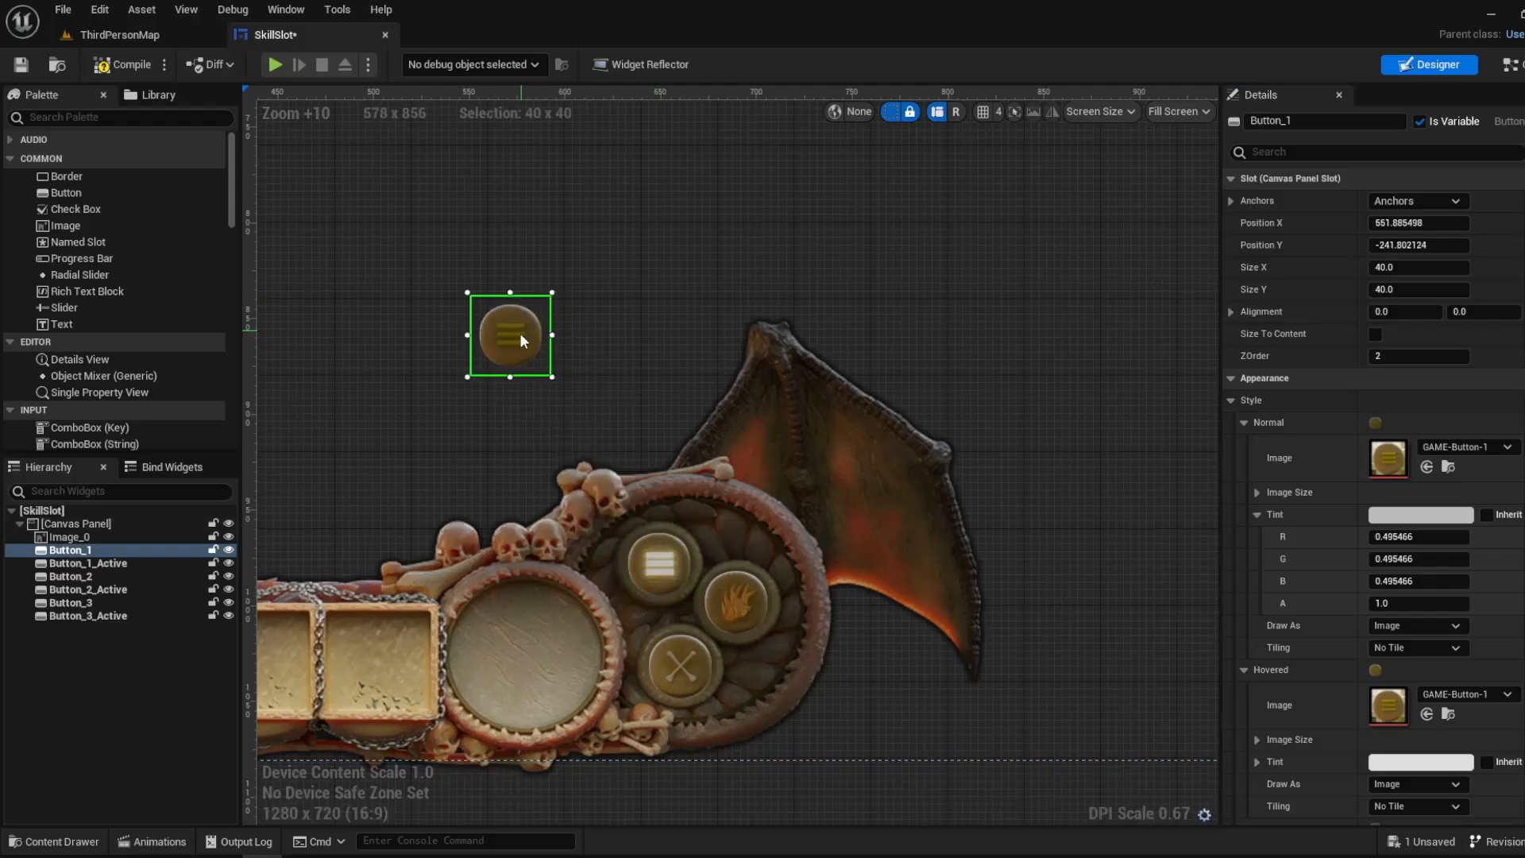
pyautogui.hotkey('ctrl', 'z')
# - Examine how On Clicked (Button_1) hides Button 1 and the other active buttons, undoing any accidental shift of the Button 1 node
pyautogui.click(1510, 64)
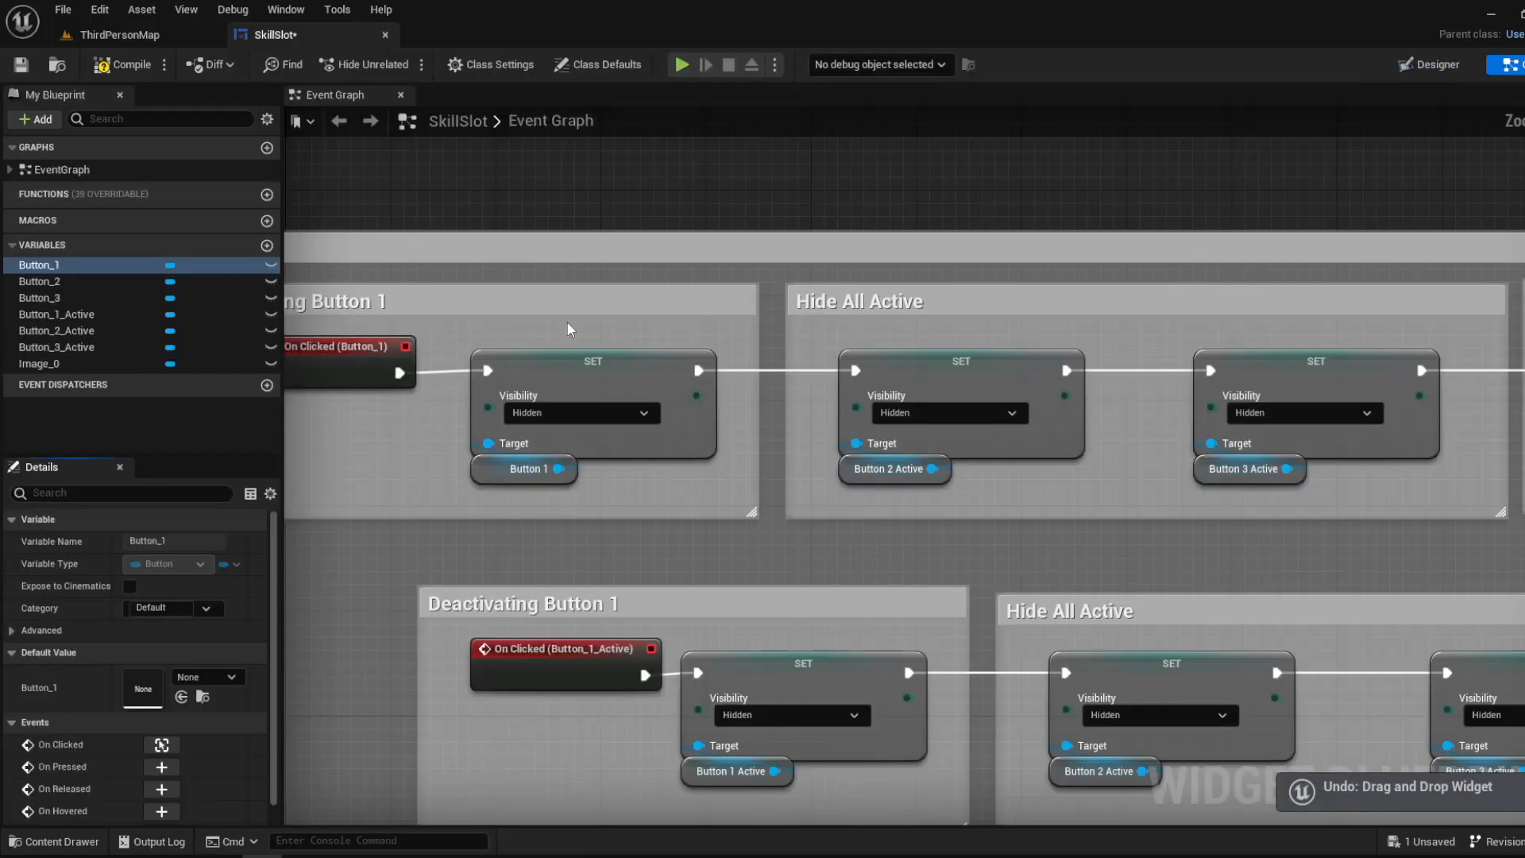
pyautogui.scroll(-2, 533, 455)
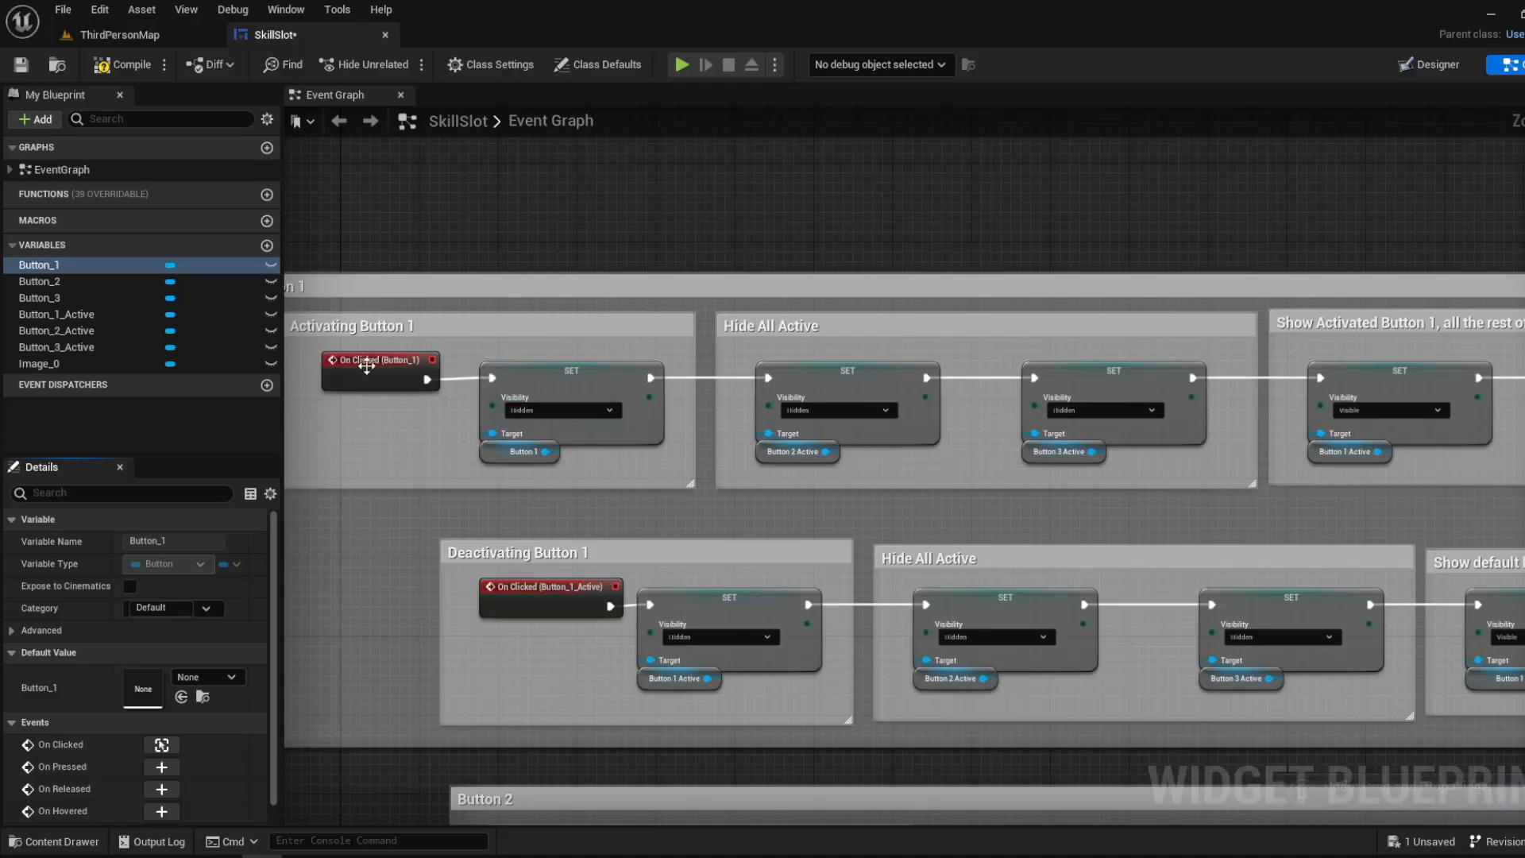
pyautogui.scroll(-1, 1222, 381)
pyautogui.scroll(3, 680, 377)
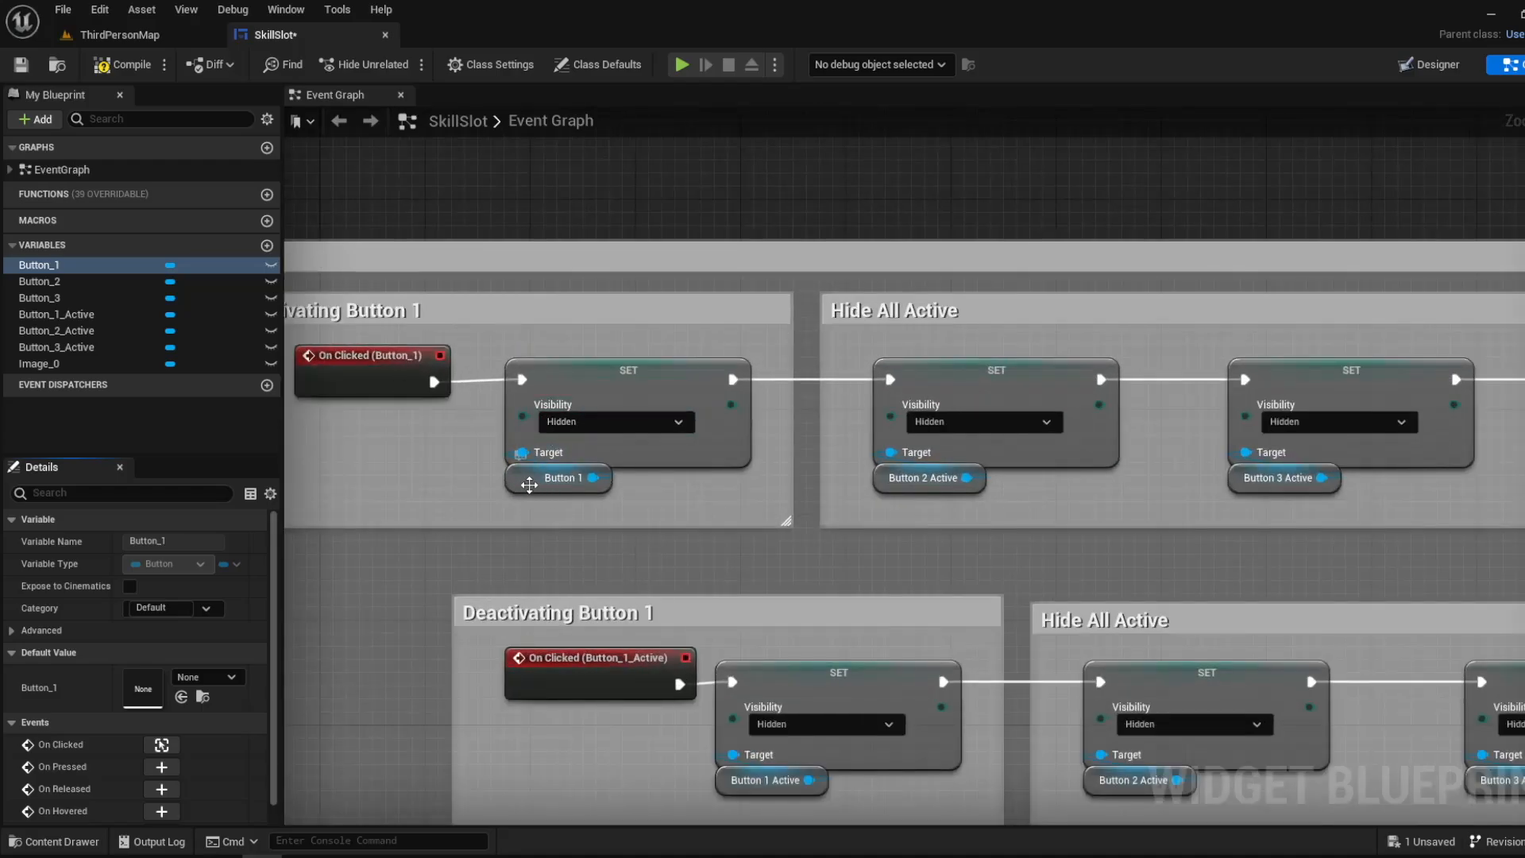
pyautogui.moveTo(517, 489); pyautogui.dragTo(519, 501)
pyautogui.hotkey('ctrl', 'z')
pyautogui.moveTo(805, 428); pyautogui.dragTo(560, 446, button='right')
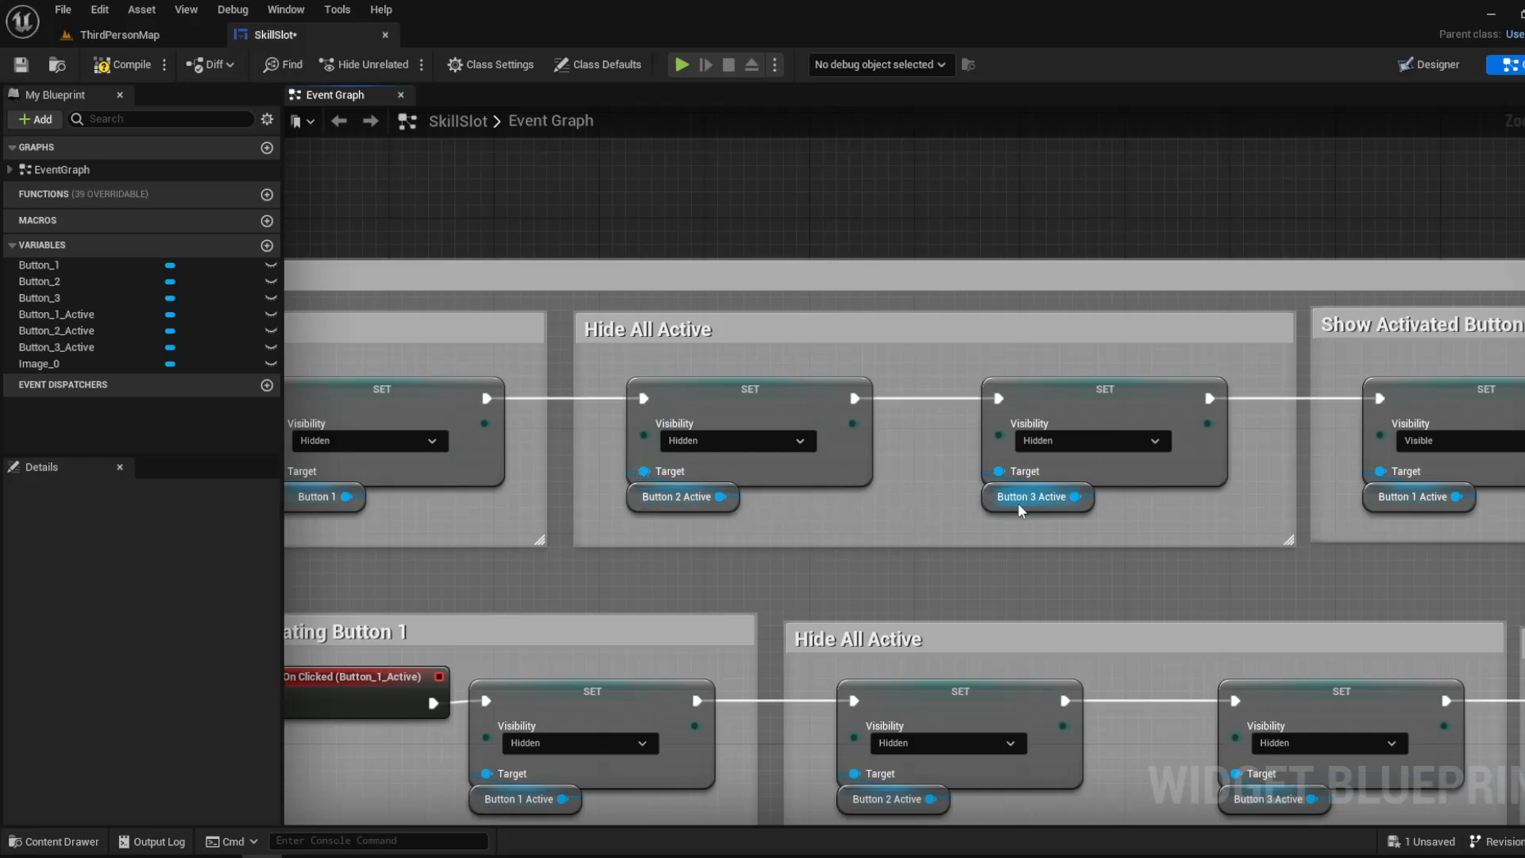
# - Try moving Button_2 sideways and Button_3 to about X 727, Y -42 off their sockets, and undo both moves
pyautogui.click(1445, 66)
pyautogui.scroll(12, 627, 697)
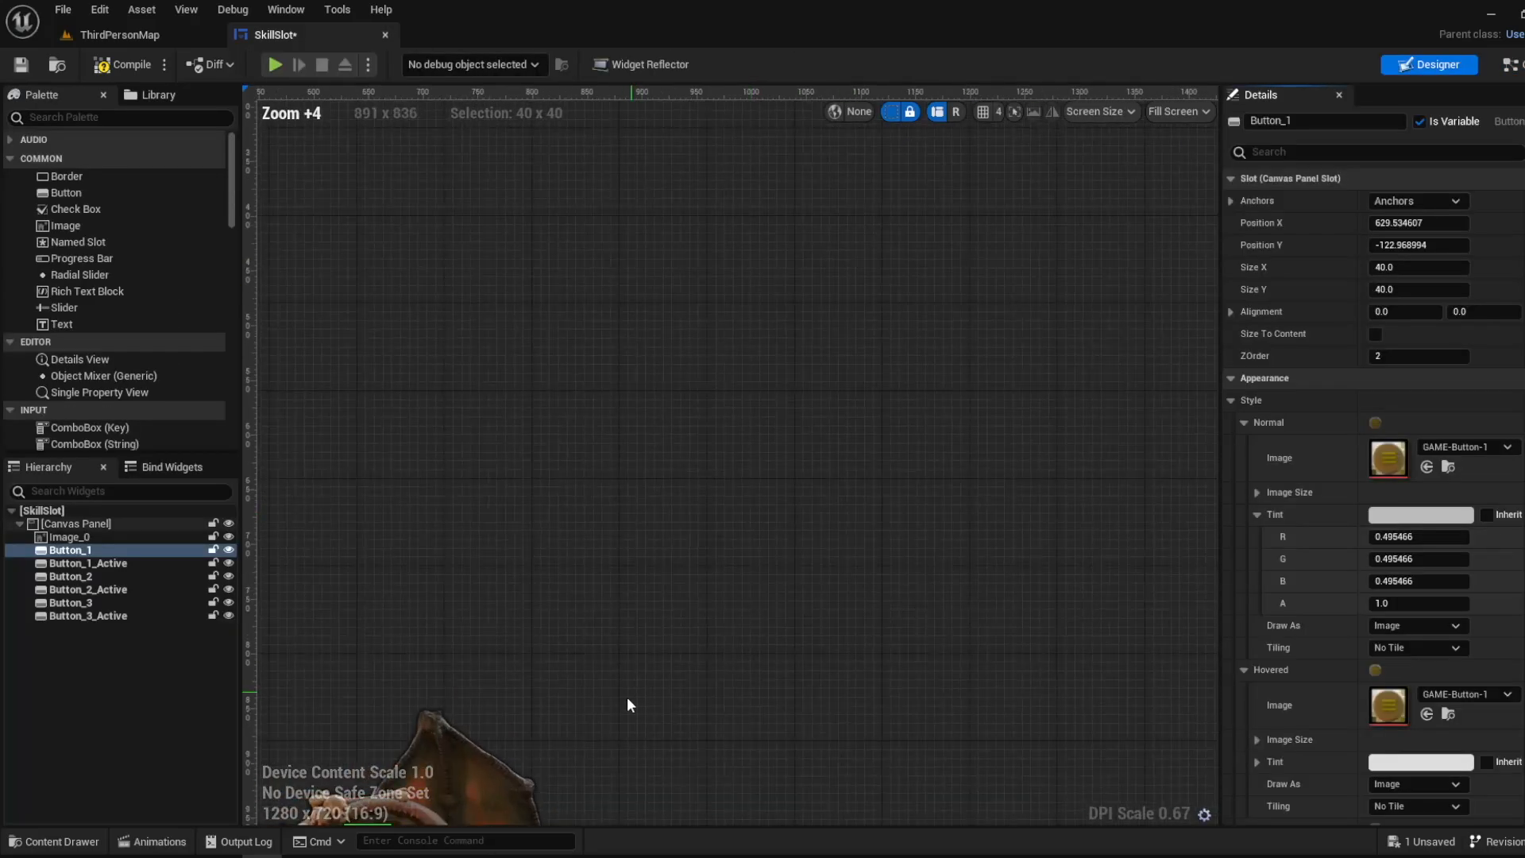
pyautogui.moveTo(467, 598); pyautogui.dragTo(574, 606)
pyautogui.moveTo(427, 705); pyautogui.dragTo(584, 731)
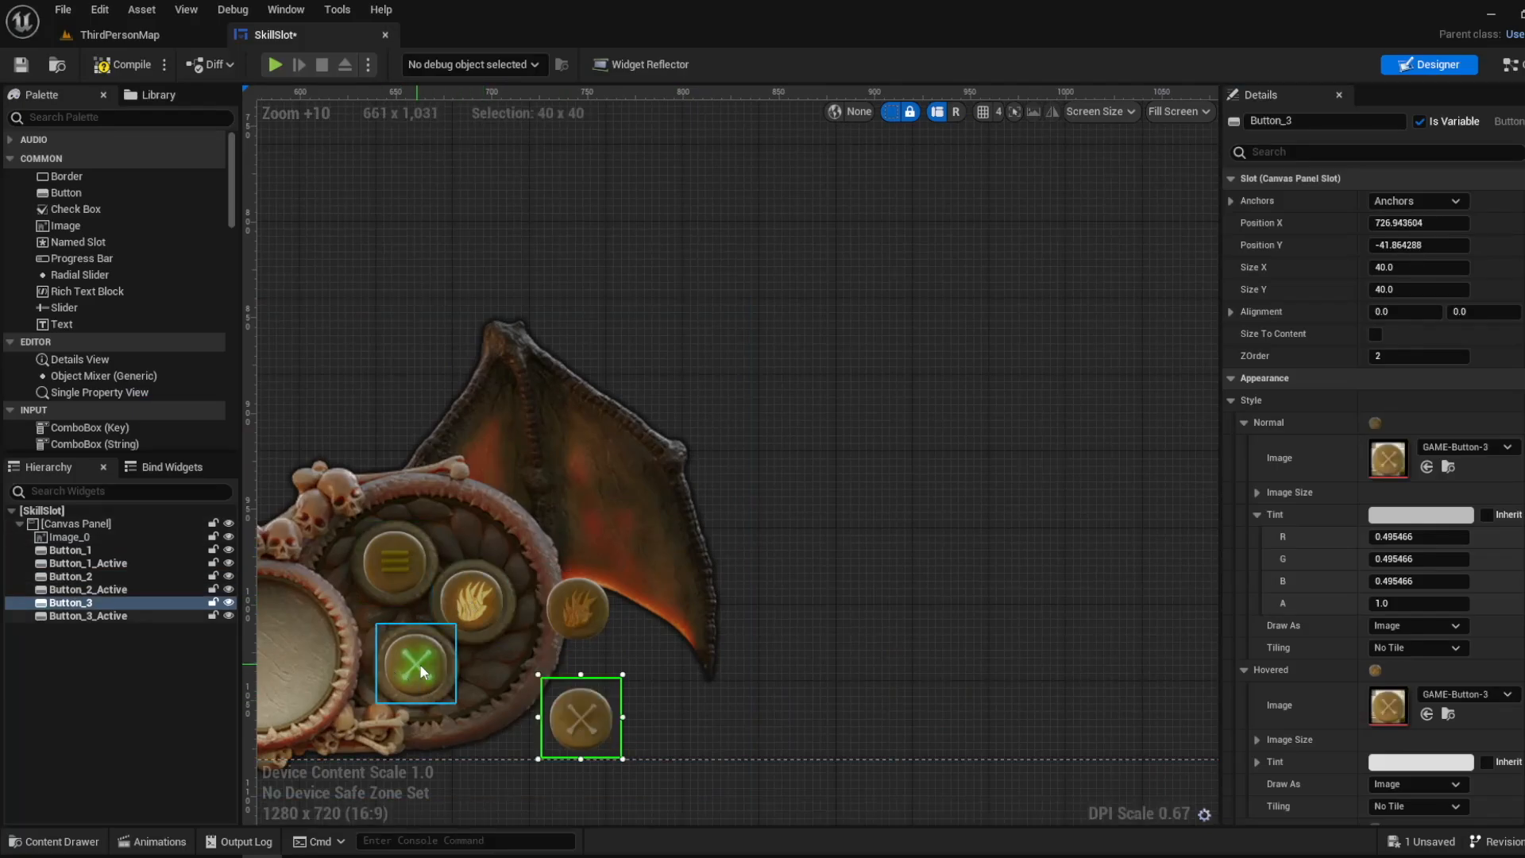
pyautogui.hotkey('ctrl', 'z')
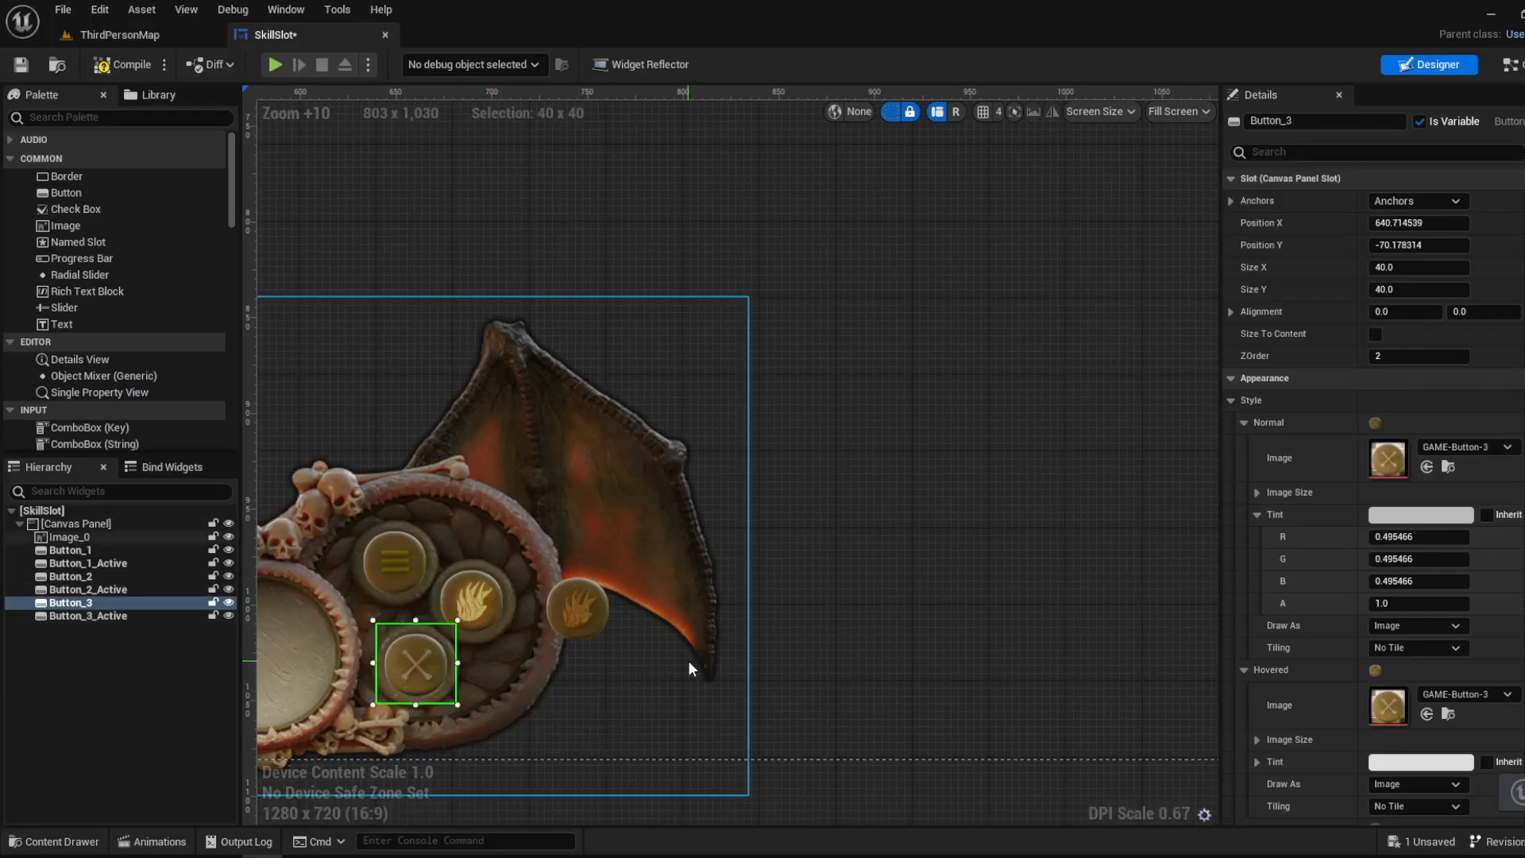
pyautogui.hotkey('ctrl', 'z')
# - Examine the Hide All Active nodes for Button 2 Active and Button 3 Active in the event graph
pyautogui.click(1512, 65)
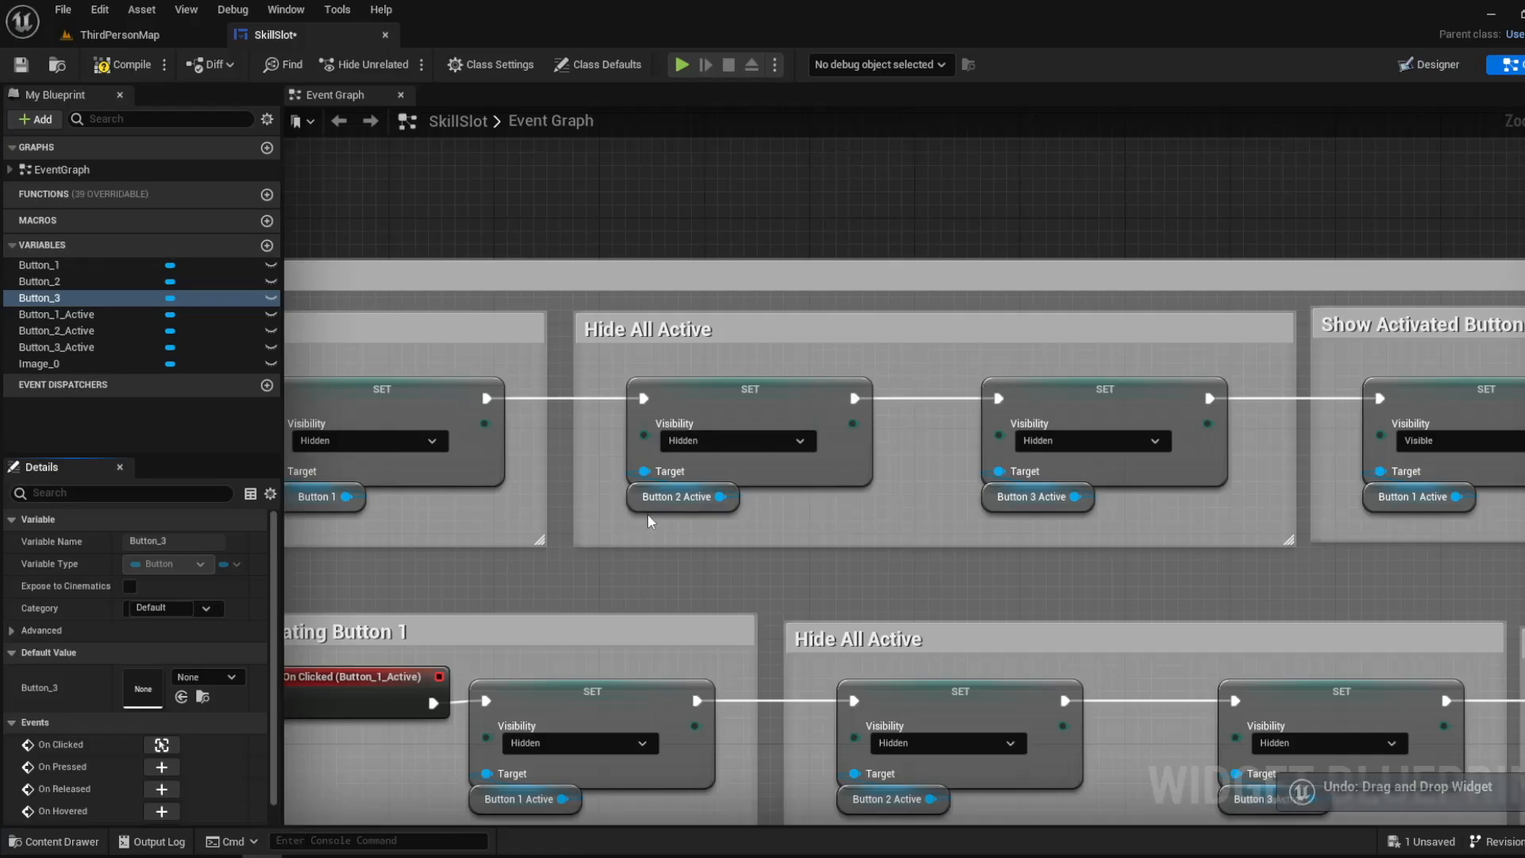
pyautogui.moveTo(1222, 507); pyautogui.dragTo(977, 517, button='right')
pyautogui.scroll(-1, 823, 521)
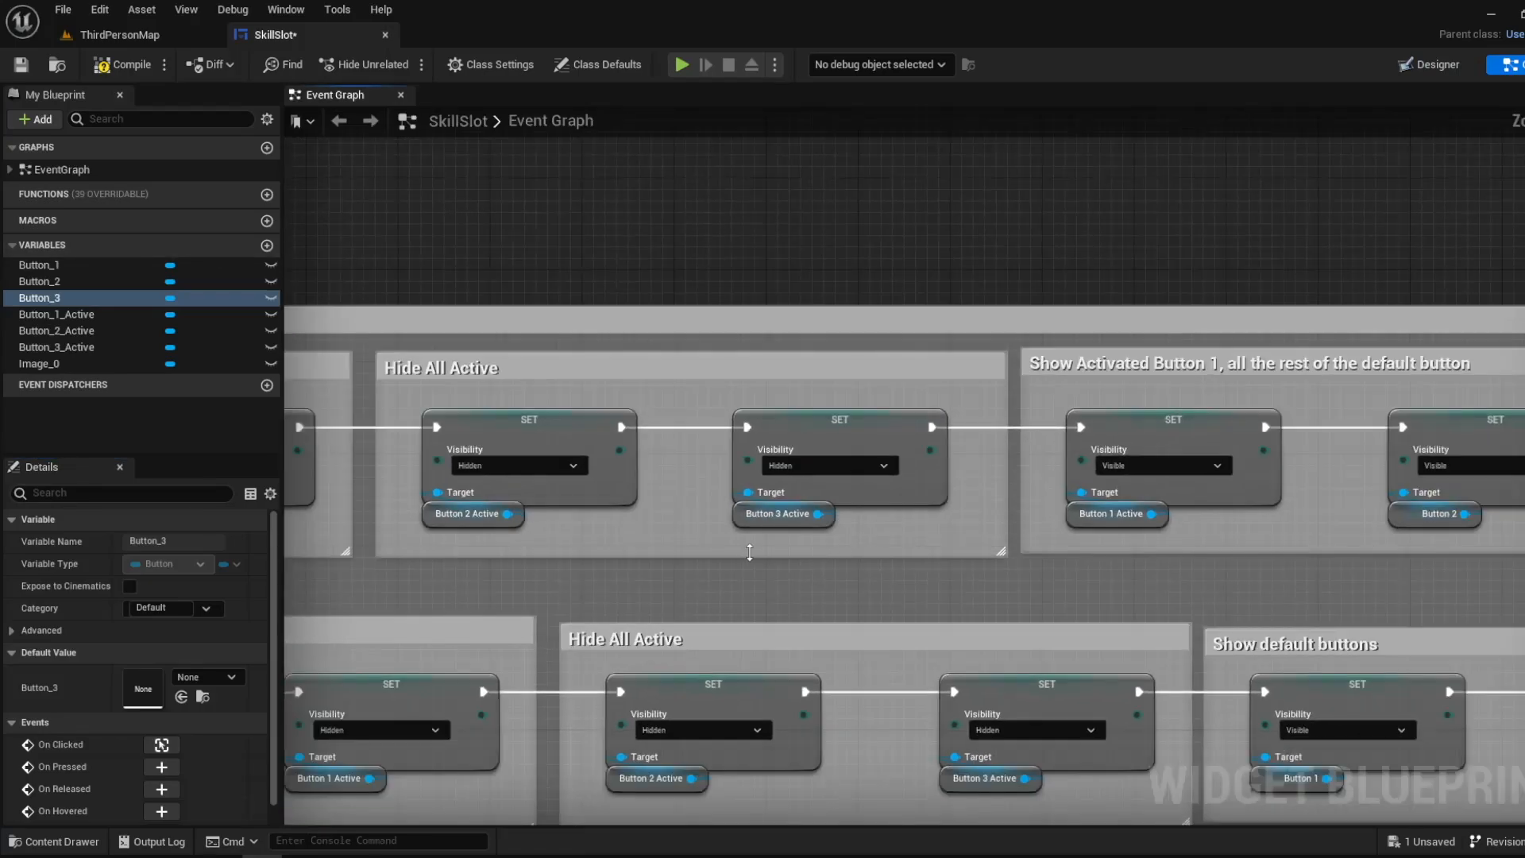
pyautogui.moveTo(805, 542); pyautogui.dragTo(945, 513, button='right')
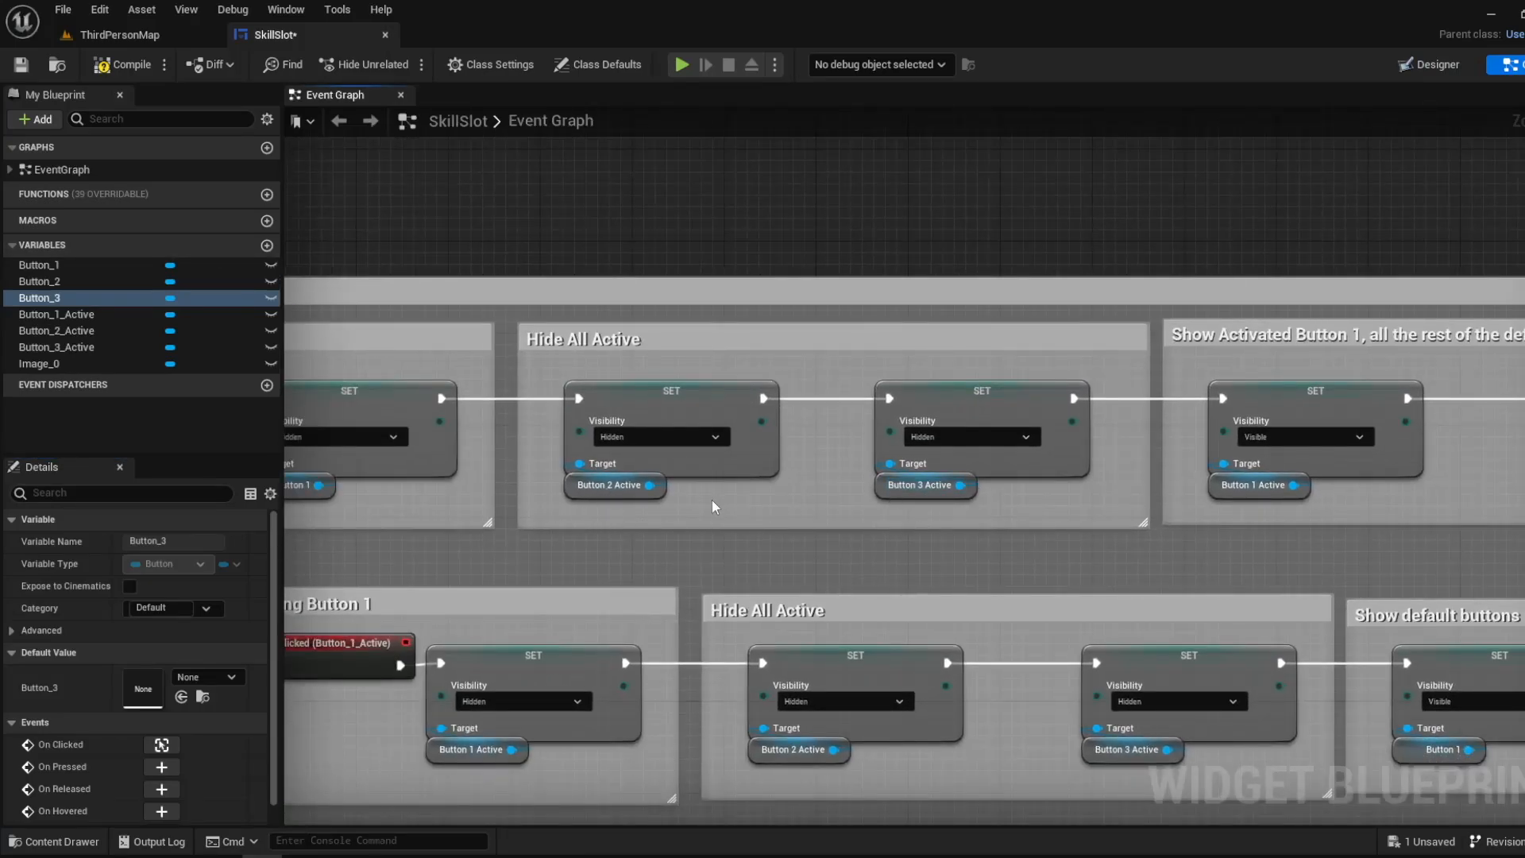
pyautogui.scroll(1, 677, 498)
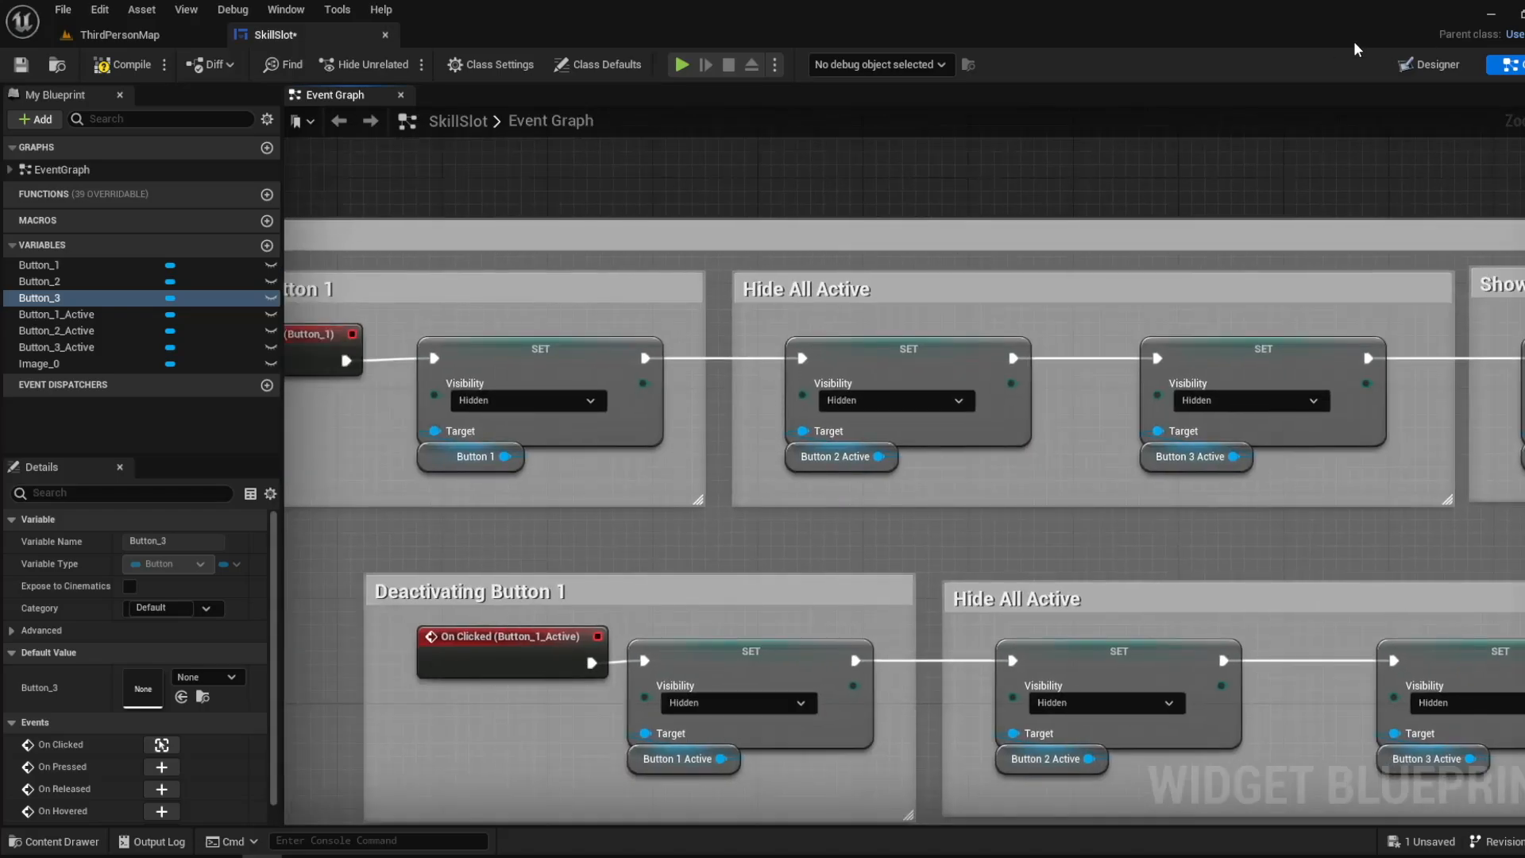
# - Try moving Button_1 to about X 579, Y -230 and Button_3 sideways off its socket, undoing the trial moves
pyautogui.click(1430, 64)
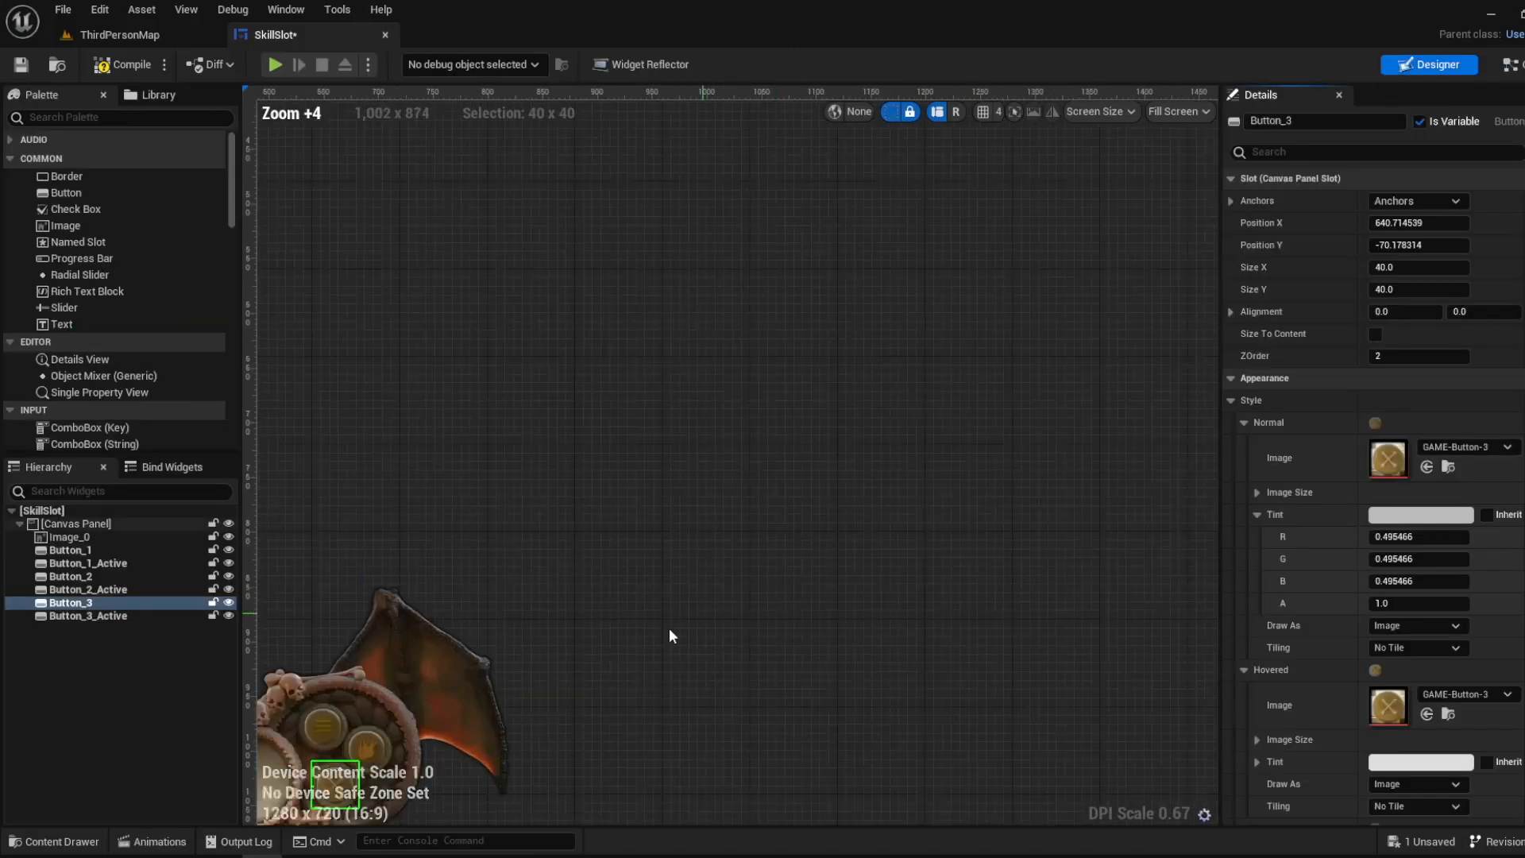
pyautogui.scroll(5, 669, 636)
pyautogui.moveTo(486, 555); pyautogui.dragTo(383, 361)
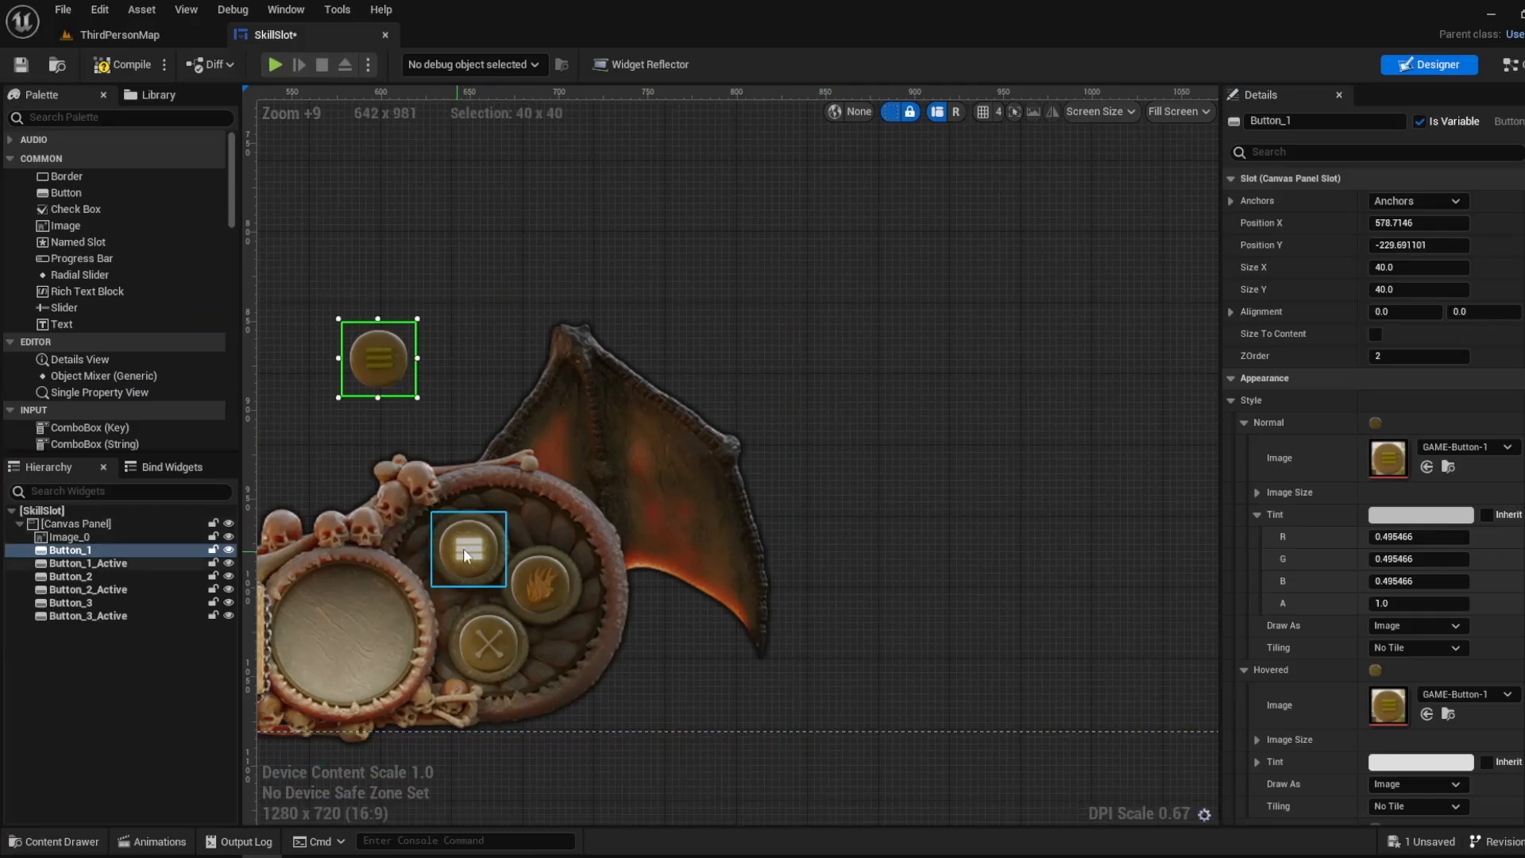
pyautogui.hotkey('ctrl', 'z')
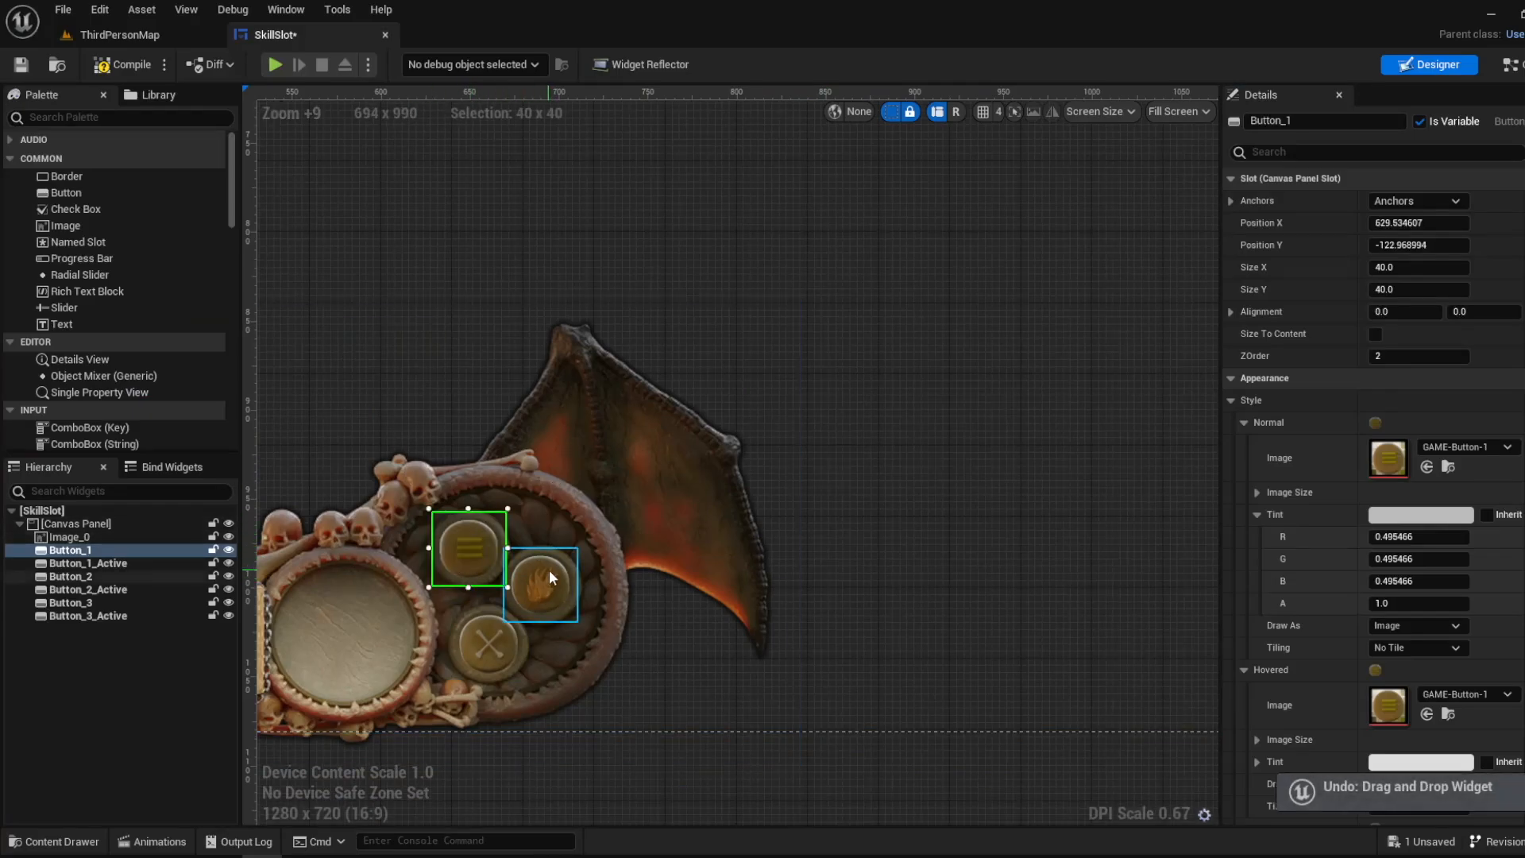
pyautogui.hotkey('ctrl', 'z')
pyautogui.hotkey('ctrl', 'z')
pyautogui.moveTo(482, 661); pyautogui.dragTo(567, 684)
pyautogui.hotkey('ctrl', 'z')
# - Examine the Show Activated Button 1 group in the event graph, focusing on the Button 1 Active visibility node
pyautogui.click(1513, 64)
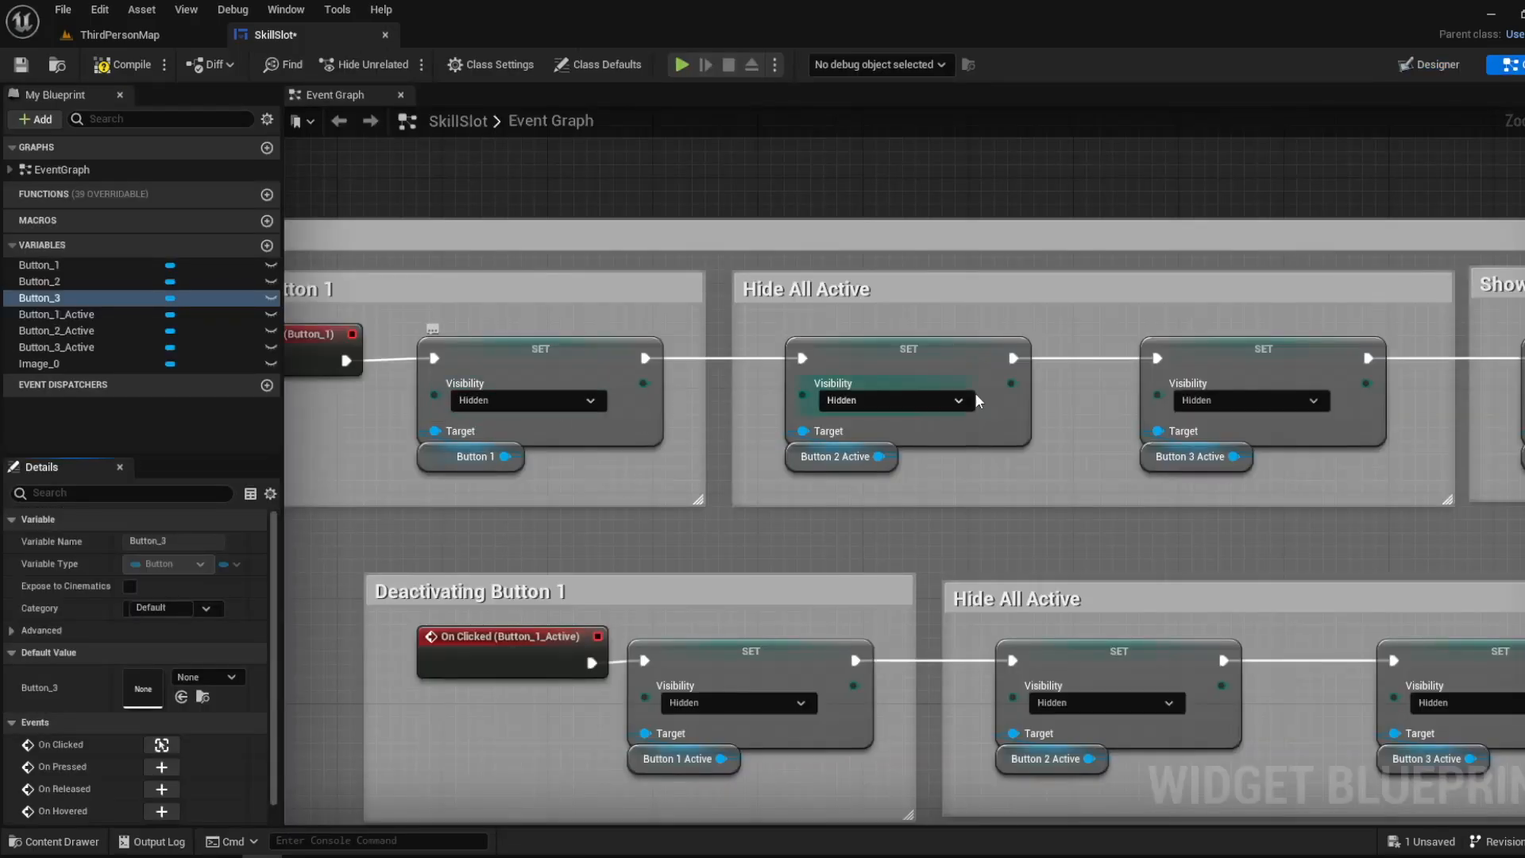
pyautogui.moveTo(977, 399); pyautogui.dragTo(737, 421, button='right')
pyautogui.moveTo(1023, 428); pyautogui.dragTo(592, 449, button='right')
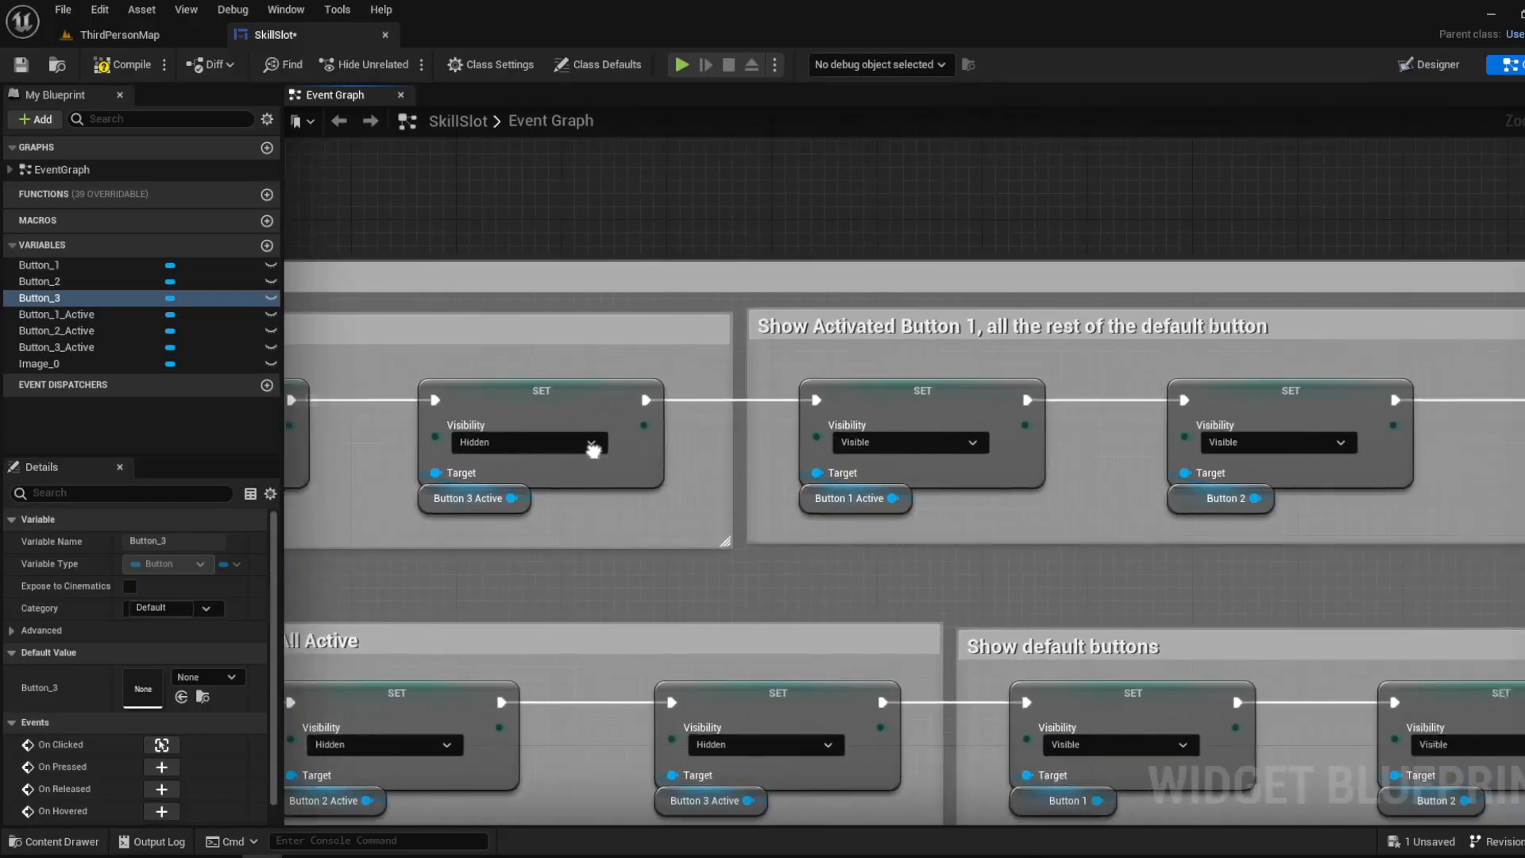
pyautogui.moveTo(806, 392); pyautogui.dragTo(524, 391, button='right')
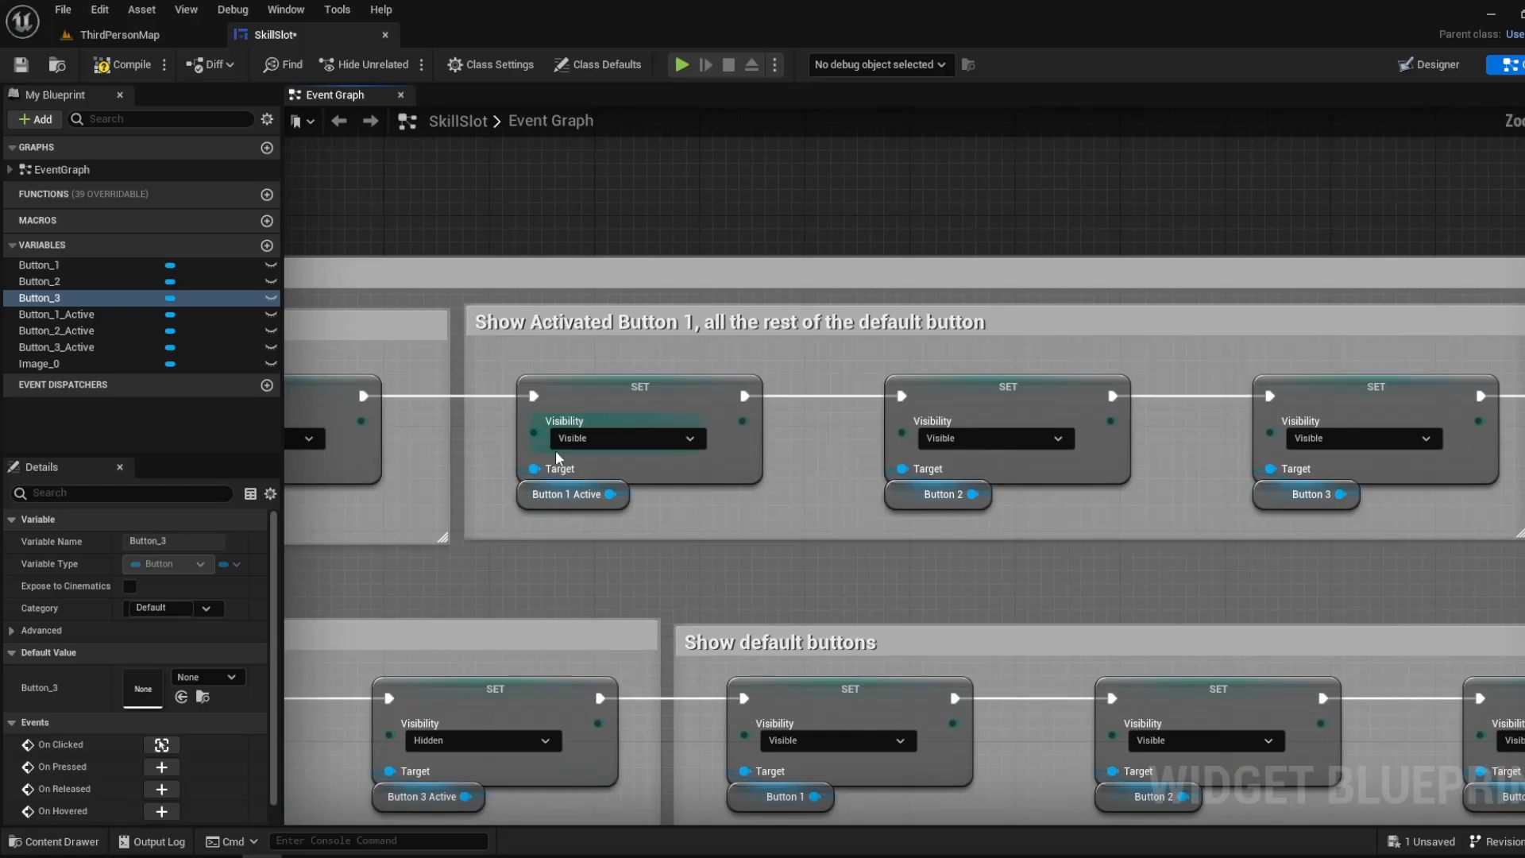
pyautogui.moveTo(445, 478); pyautogui.dragTo(487, 509, button='right')
pyautogui.moveTo(419, 433)
pyautogui.mouseDown(button='right')
pyautogui.moveTo(899, 378)
pyautogui.moveTo(443, 438)
pyautogui.mouseUp(button='right')
pyautogui.moveTo(726, 445); pyautogui.dragTo(599, 421, button='right')
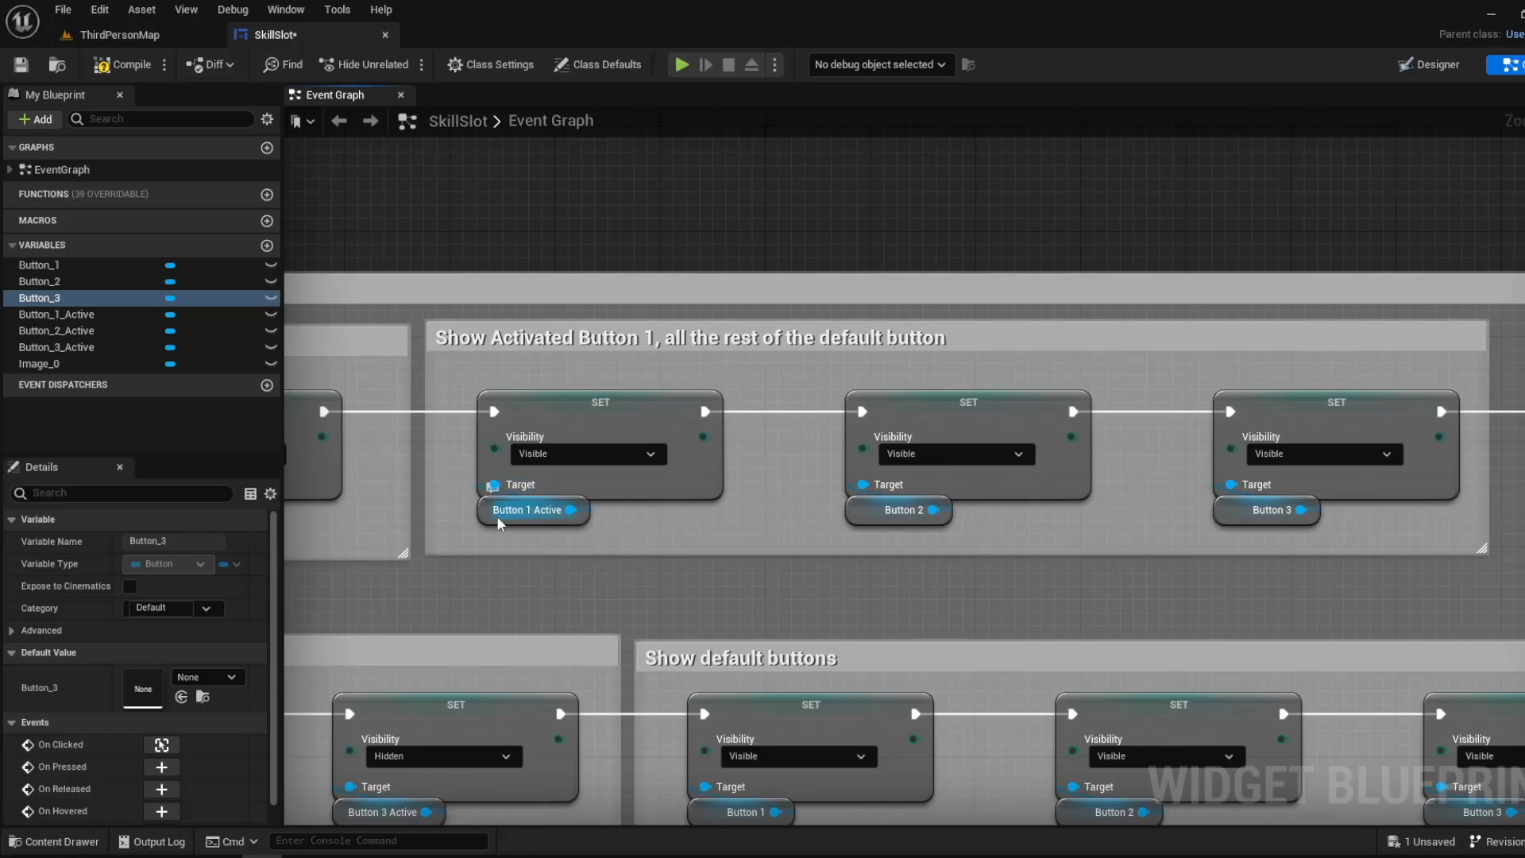
# - Try moving Button_1 off its socket in the widget layout to inspect Button_1_Active, and undo the move
pyautogui.click(1430, 65)
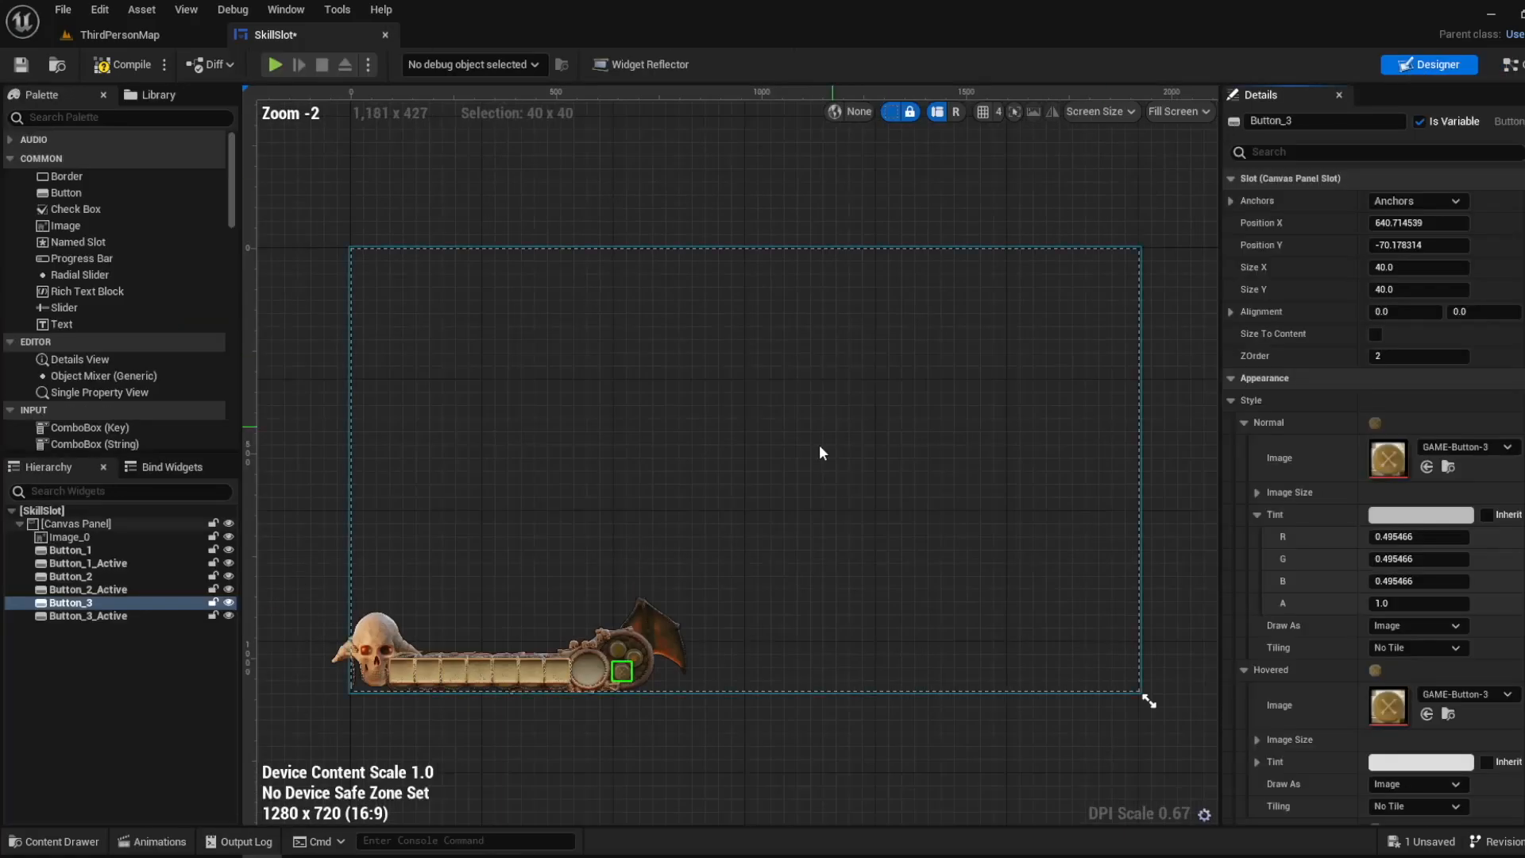
pyautogui.scroll(2, 607, 677)
pyautogui.moveTo(601, 546); pyautogui.dragTo(450, 508)
pyautogui.hotkey('ctrl', 'z')
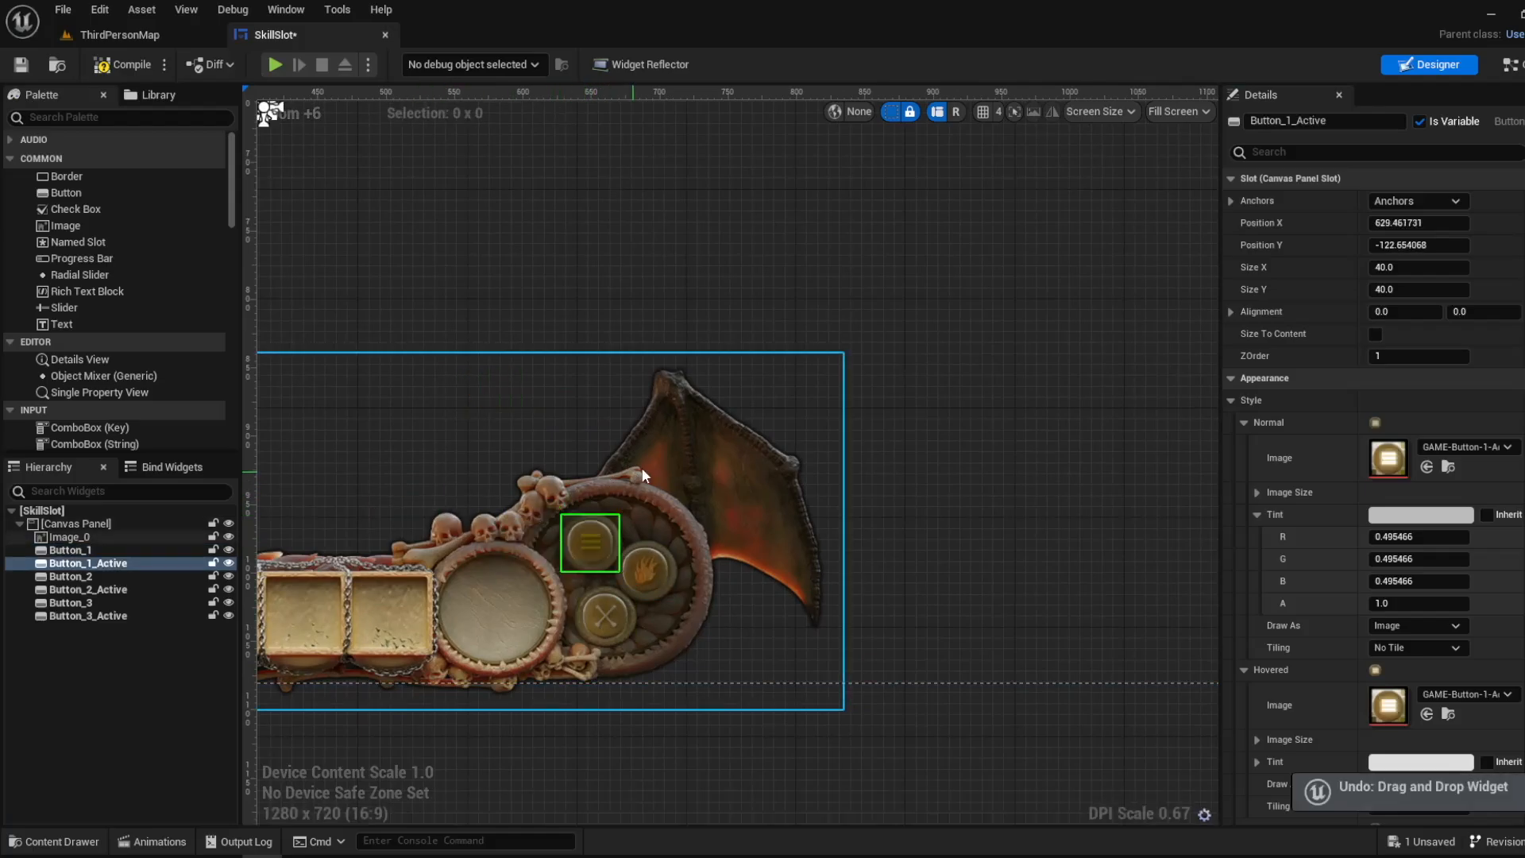
# - Examine the Button 2 and Button 3 visibility nodes at the end of the Button 1 activation chain
pyautogui.click(1510, 64)
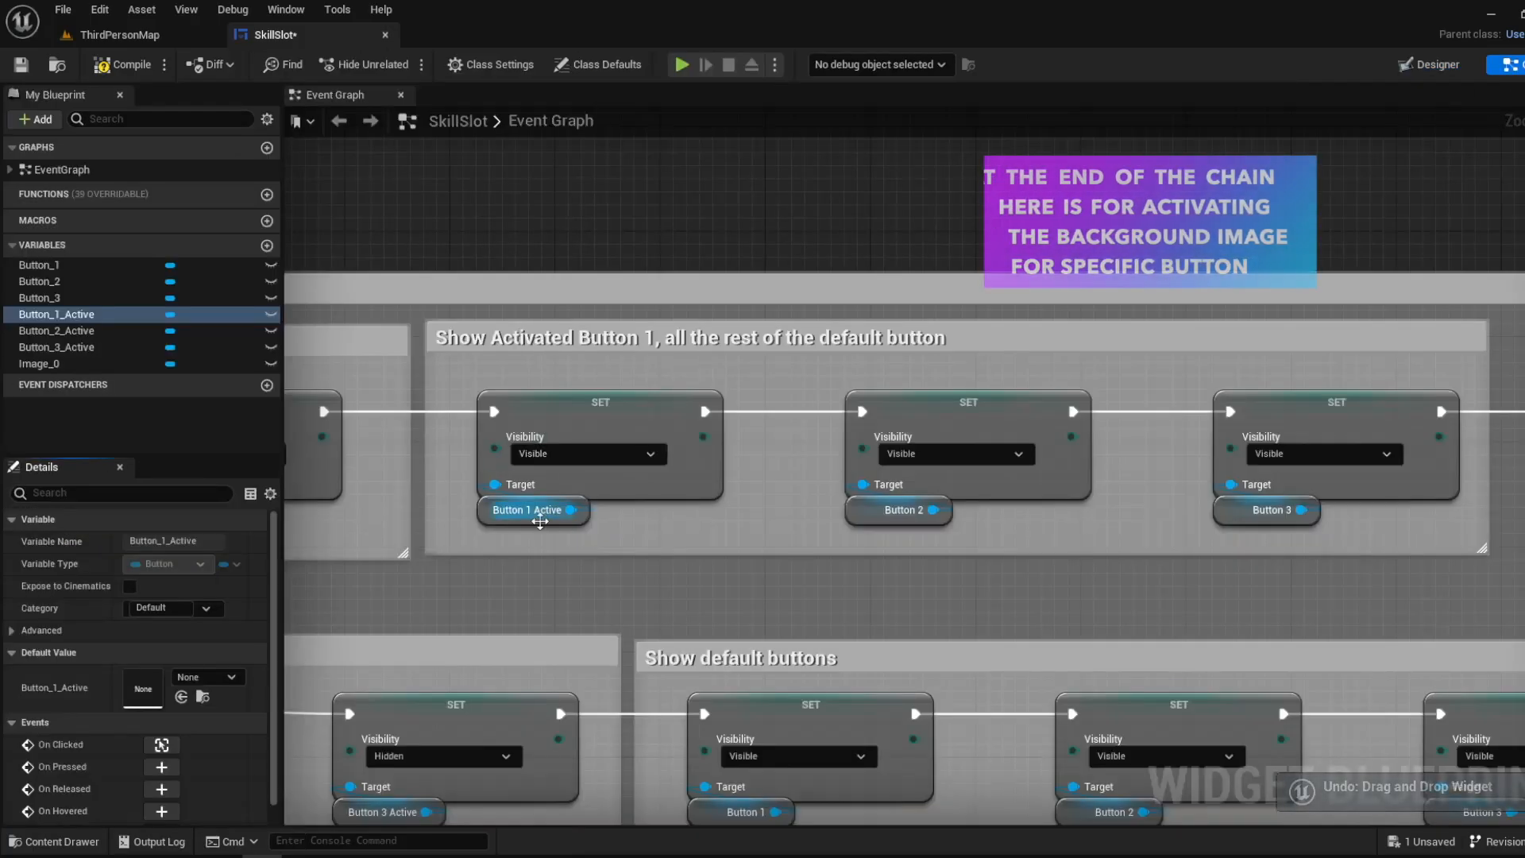
pyautogui.moveTo(613, 514); pyautogui.dragTo(472, 517, button='right')
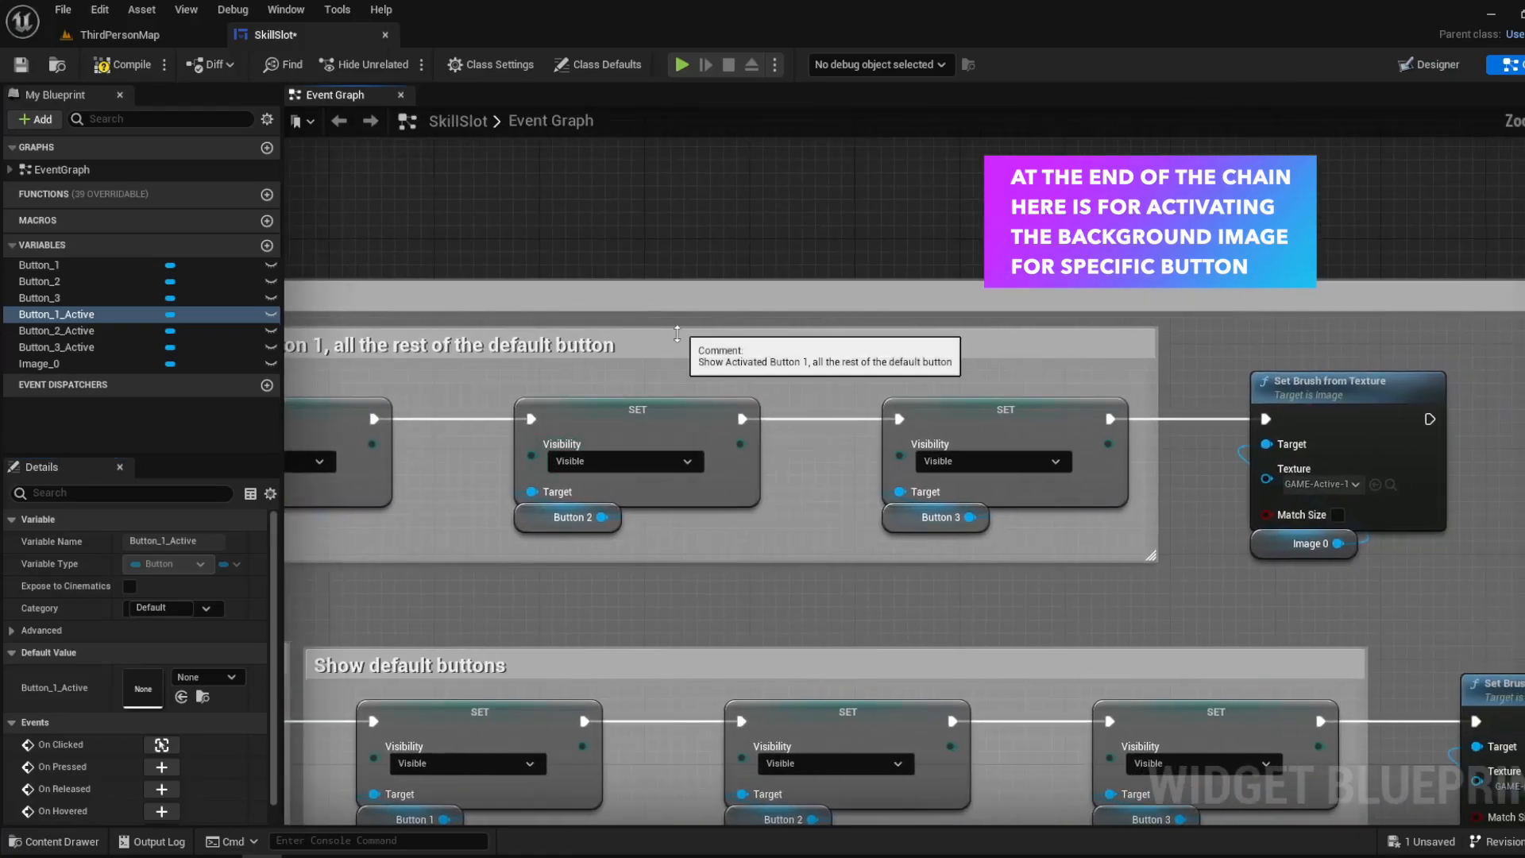
pyautogui.moveTo(569, 240); pyautogui.dragTo(1089, 544)
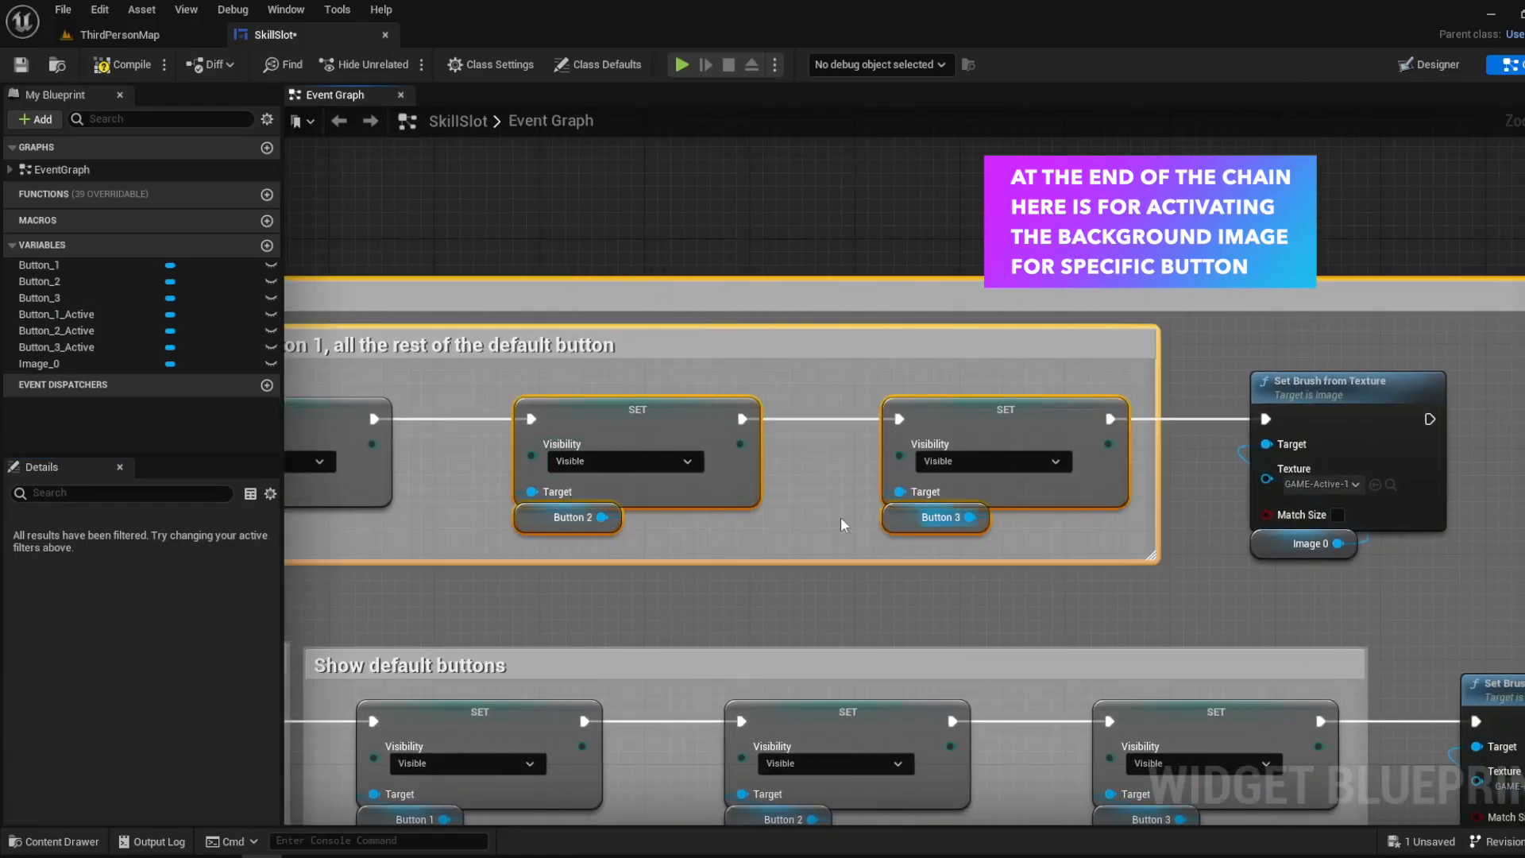
pyautogui.click(1428, 64)
pyautogui.click(1511, 65)
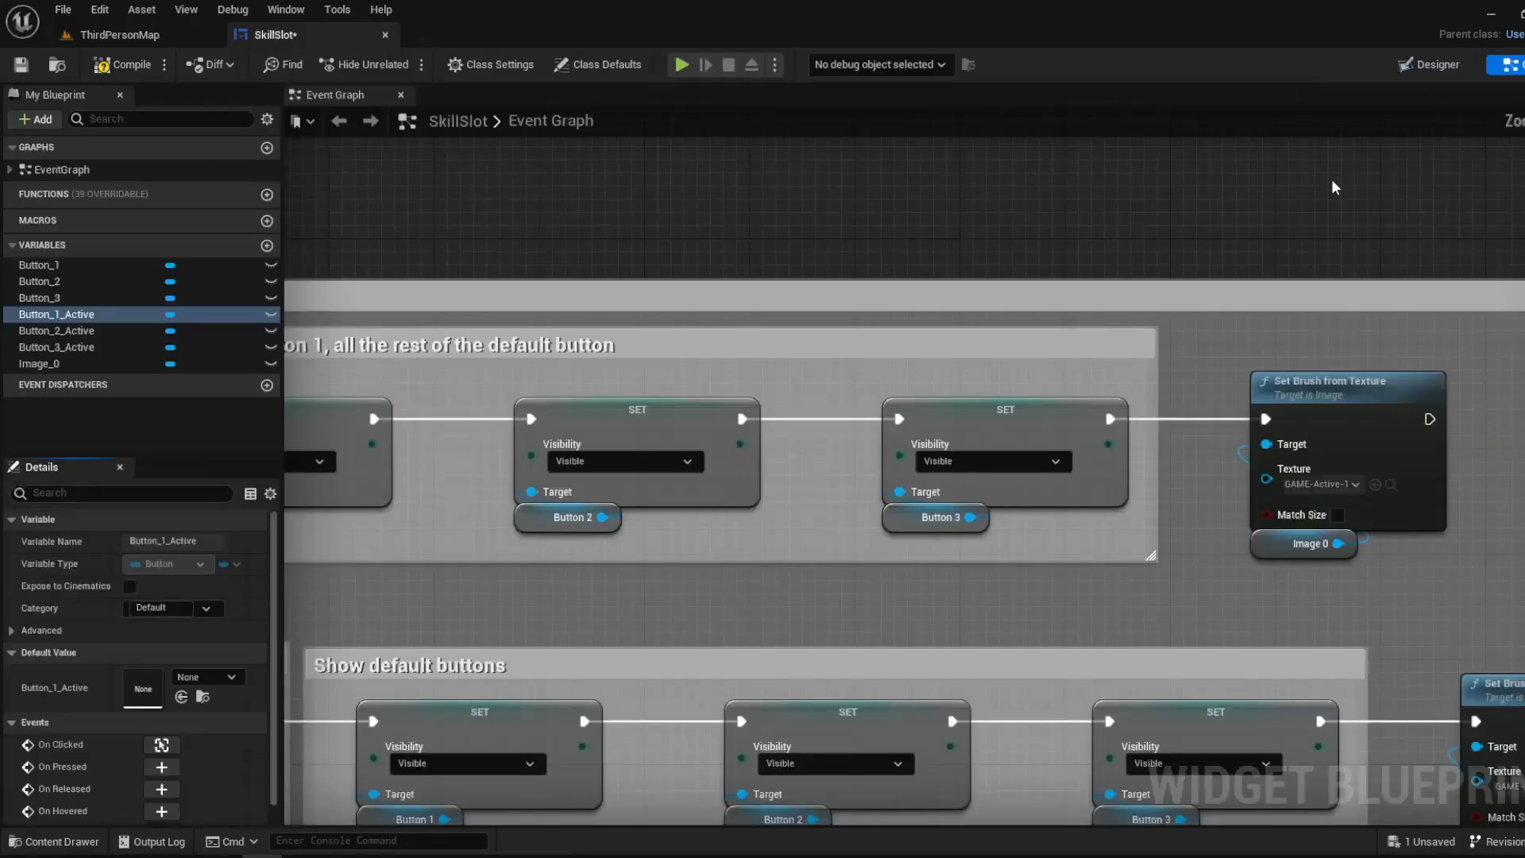
# - Inspect Button_2 and Button_3 in the widget layout against their visibility nodes in the event graph
pyautogui.click(1428, 64)
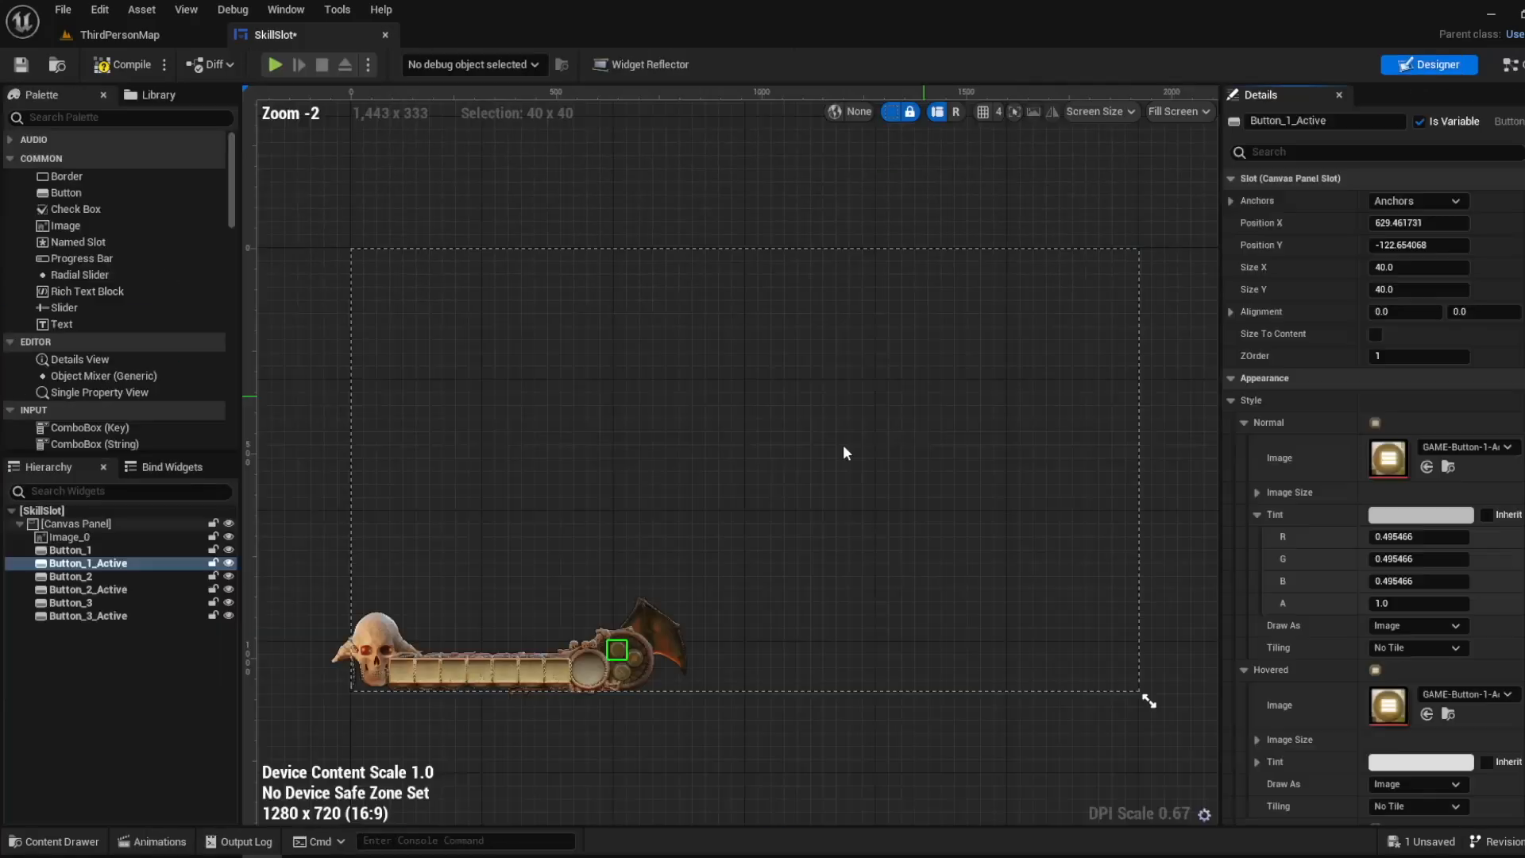
pyautogui.scroll(4, 632, 596)
pyautogui.scroll(6, 631, 596)
pyautogui.click(598, 599)
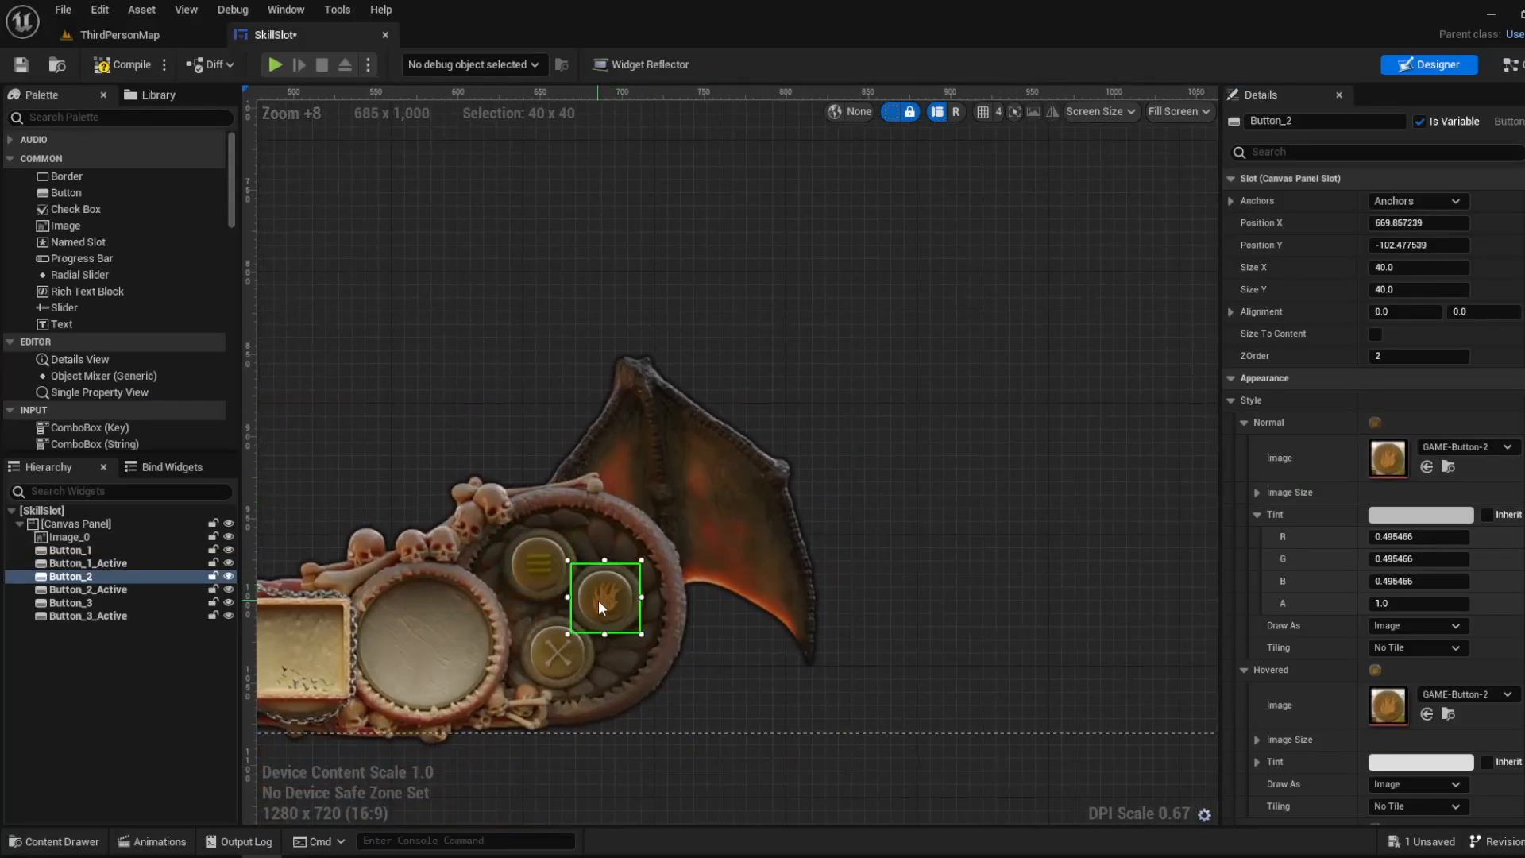
pyautogui.click(555, 653)
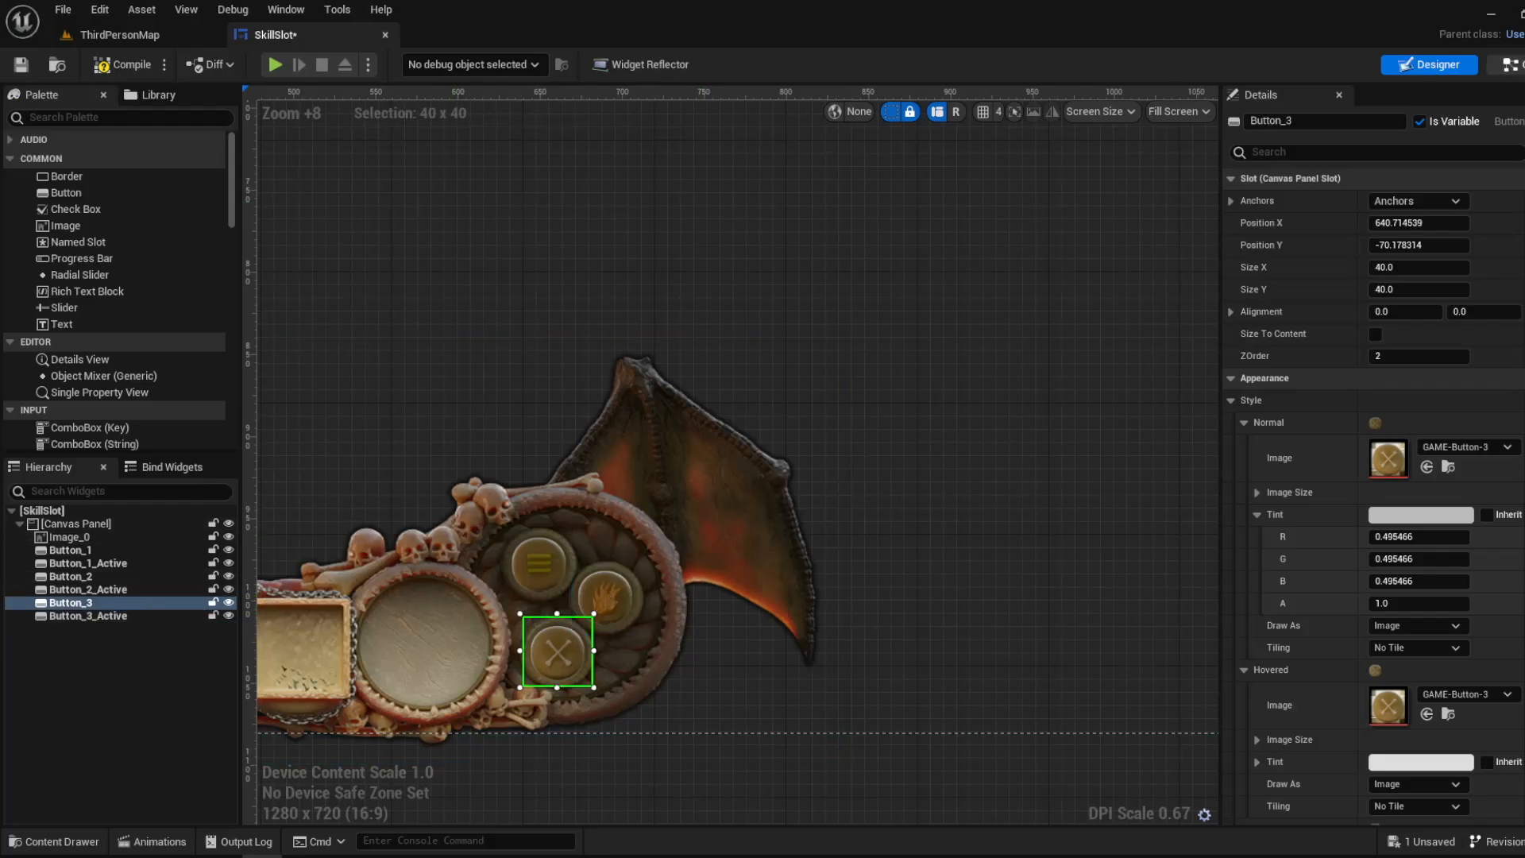
pyautogui.click(1508, 64)
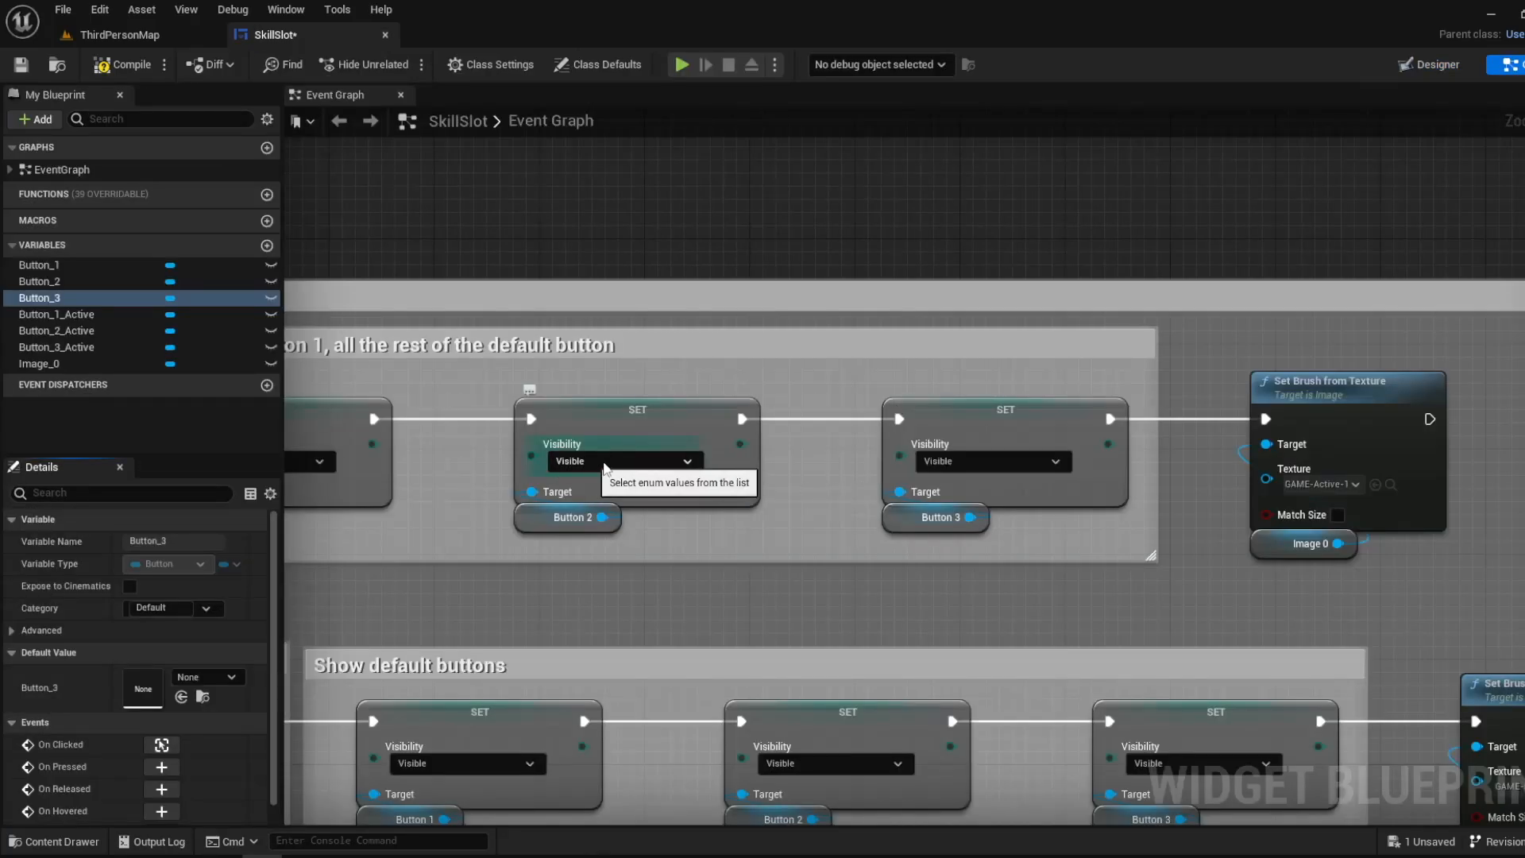
pyautogui.click(1442, 66)
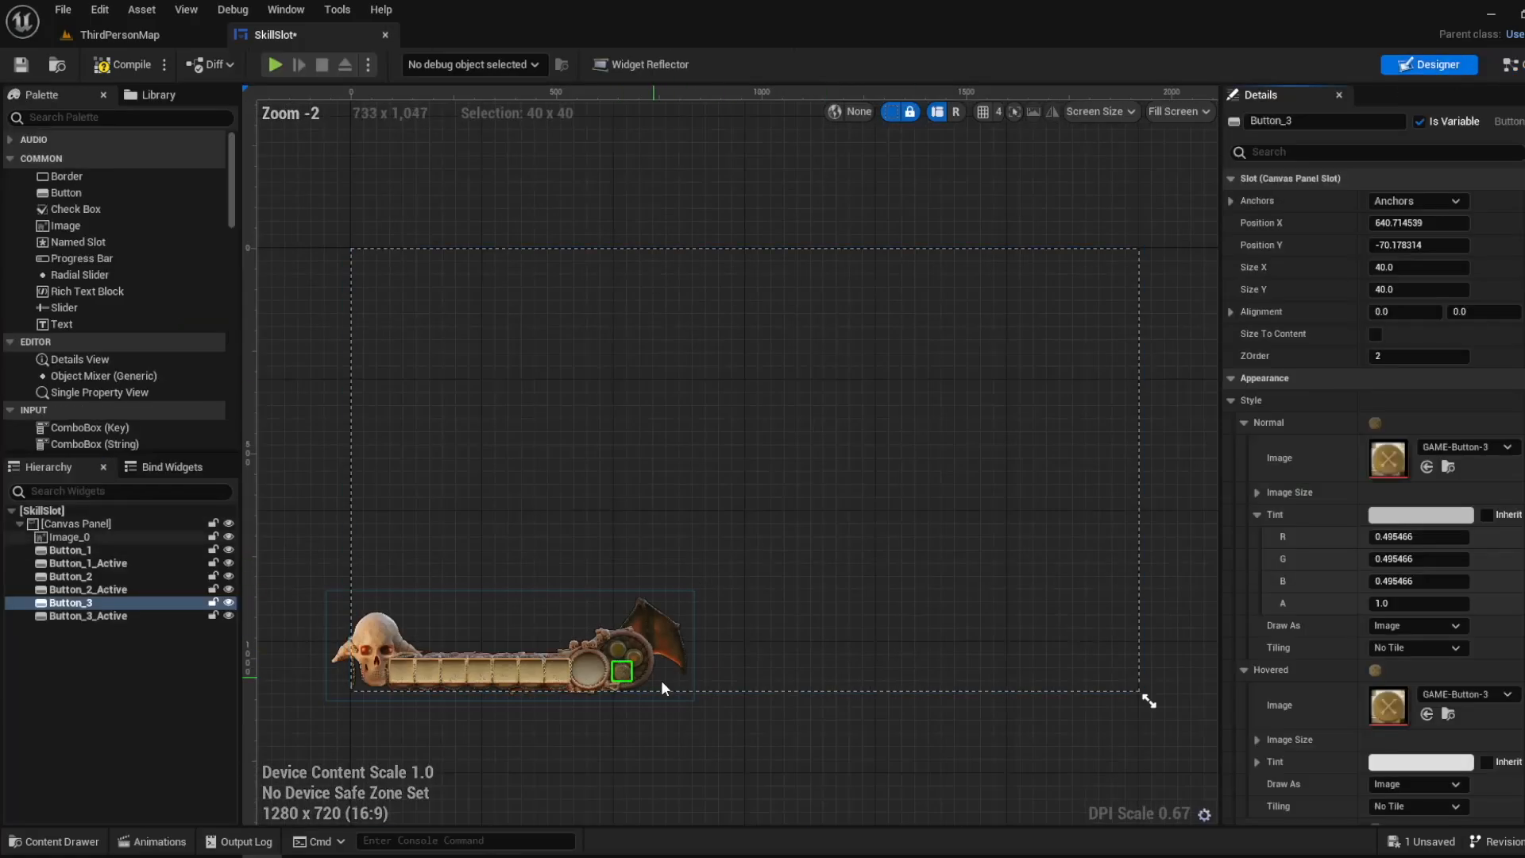
pyautogui.scroll(6, 645, 520)
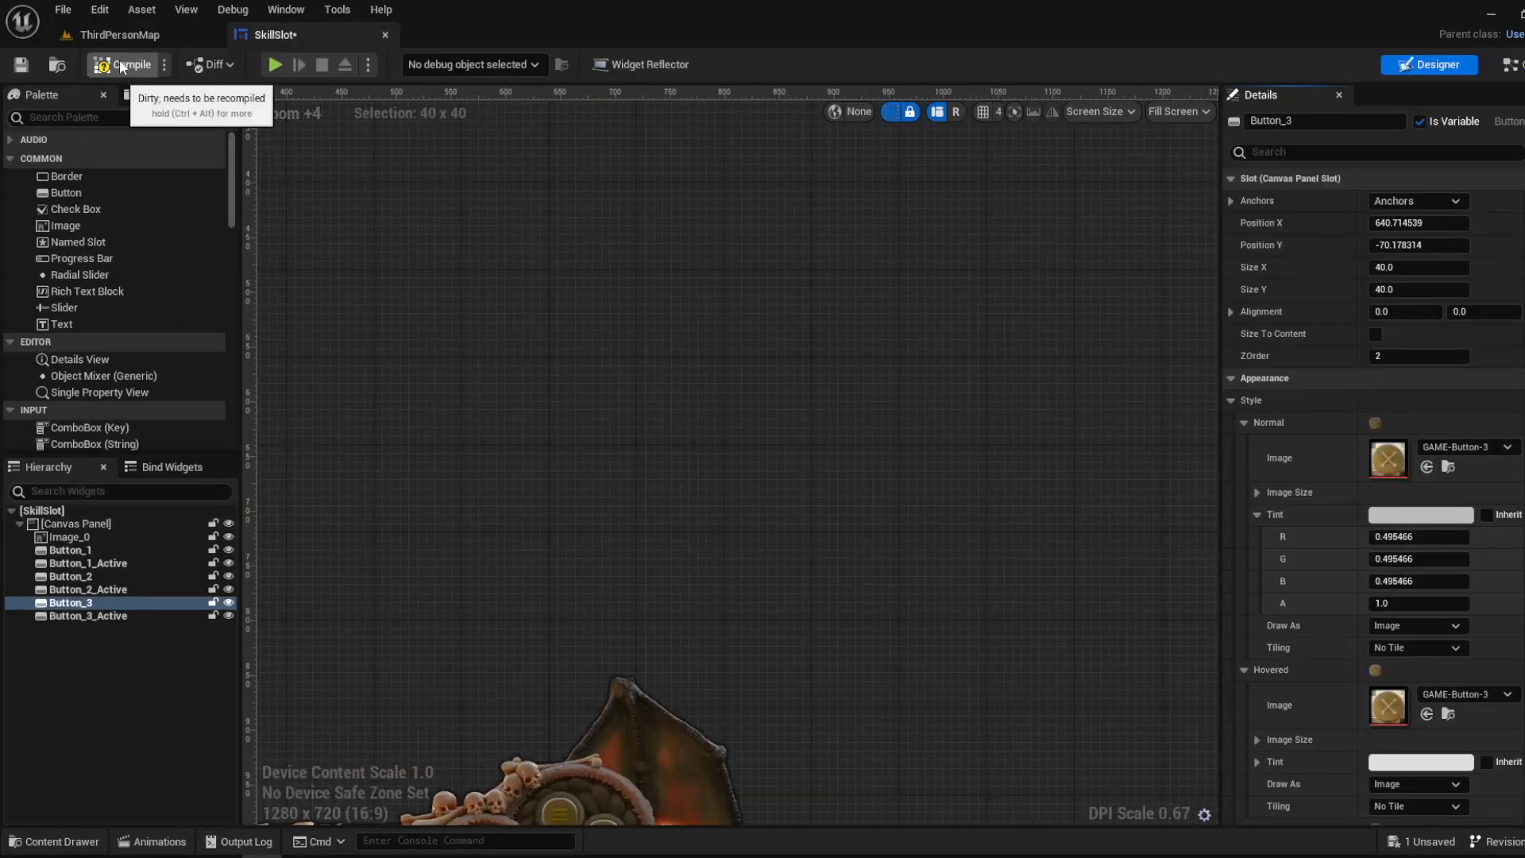
# - Play ThirdPersonMap in the editor and activate the first skill button on the skull HUD bar
pyautogui.click(127, 35)
pyautogui.click(365, 63)
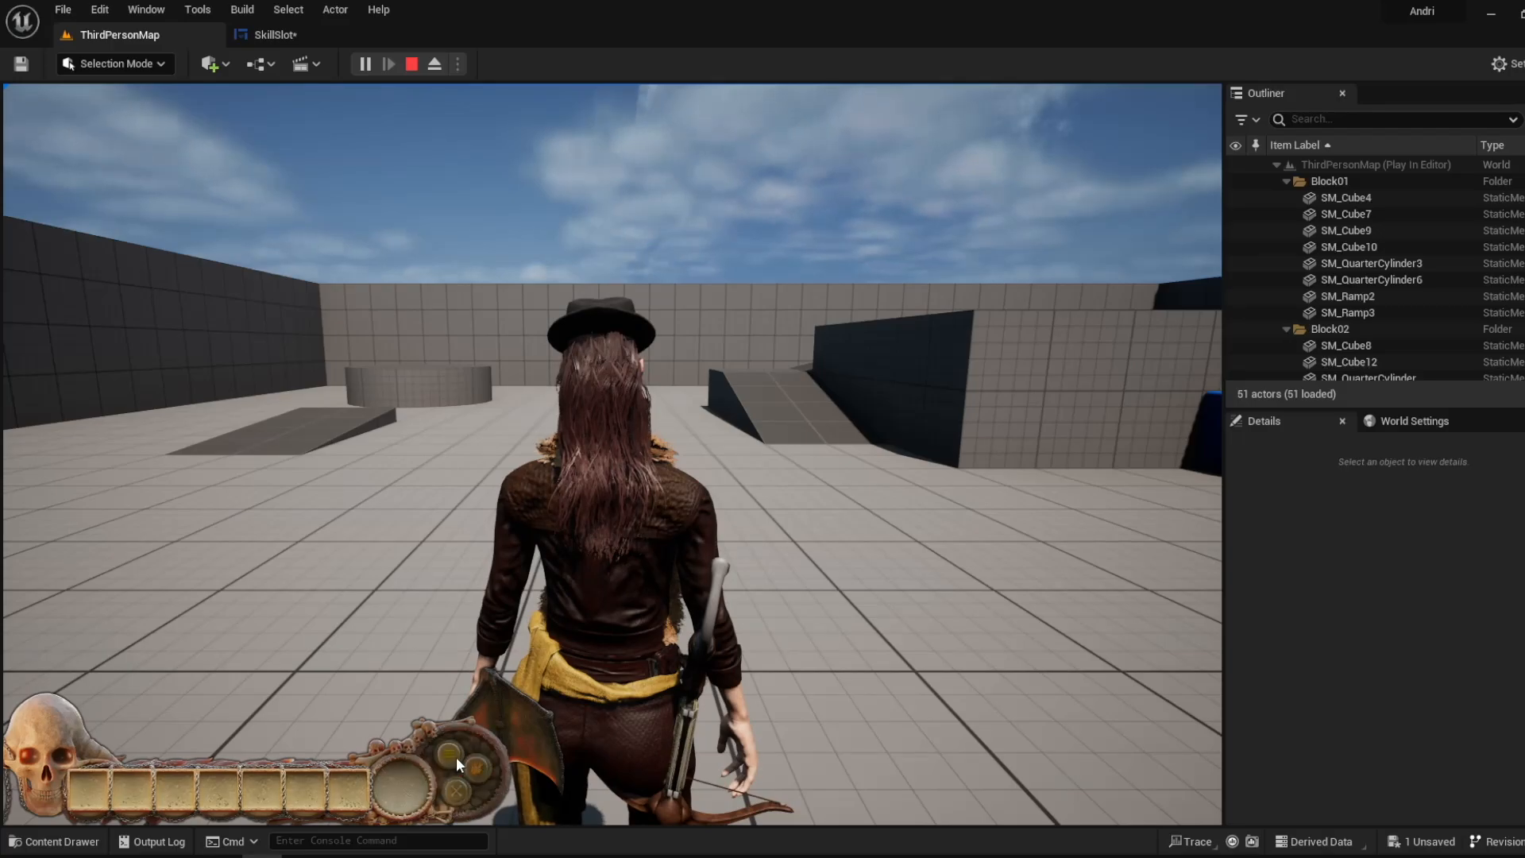
pyautogui.click(272, 34)
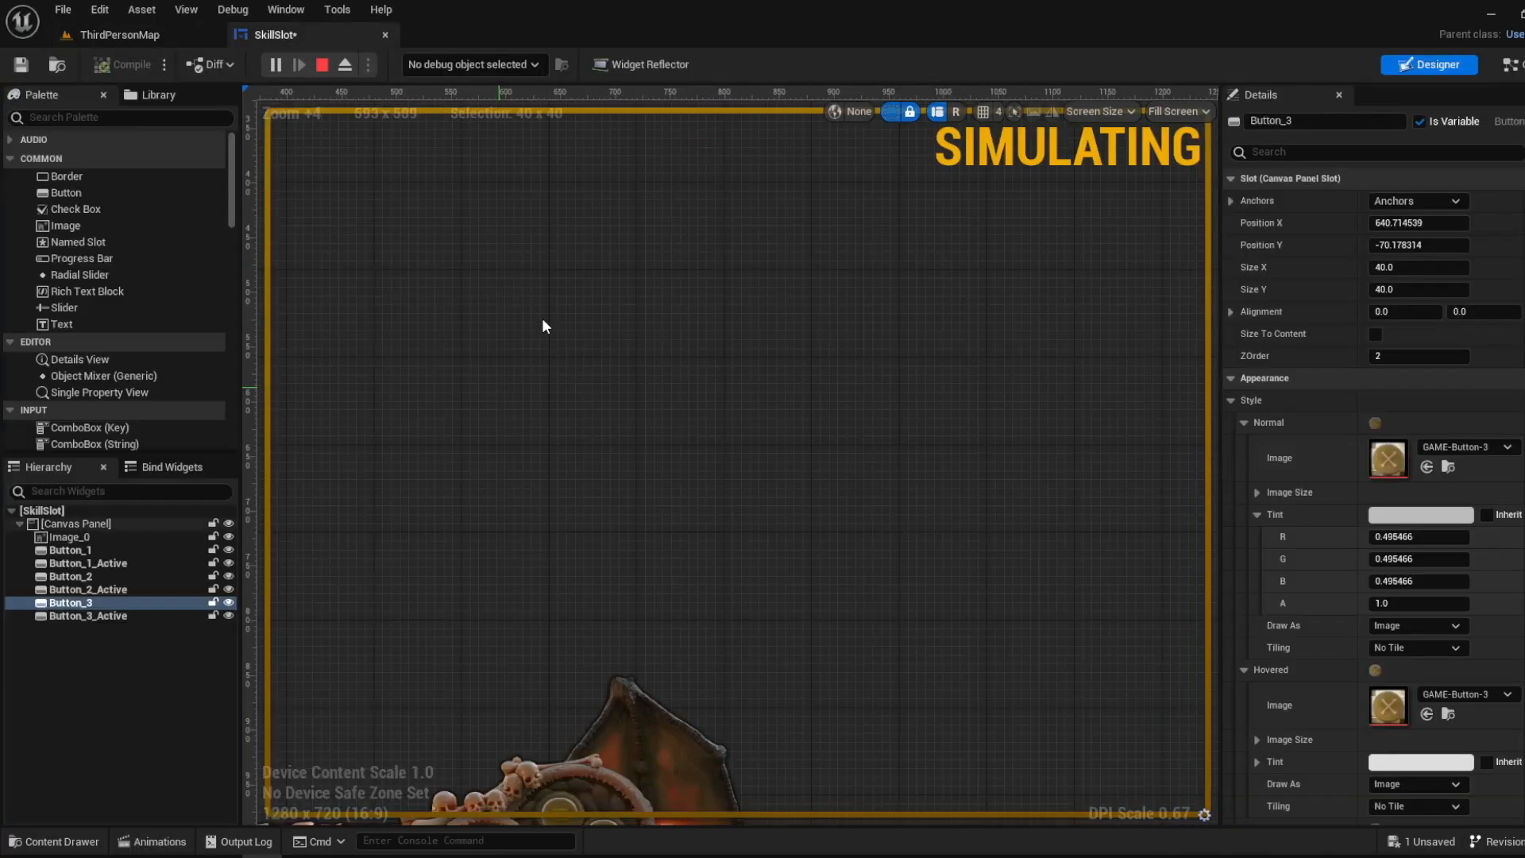
pyautogui.click(1509, 65)
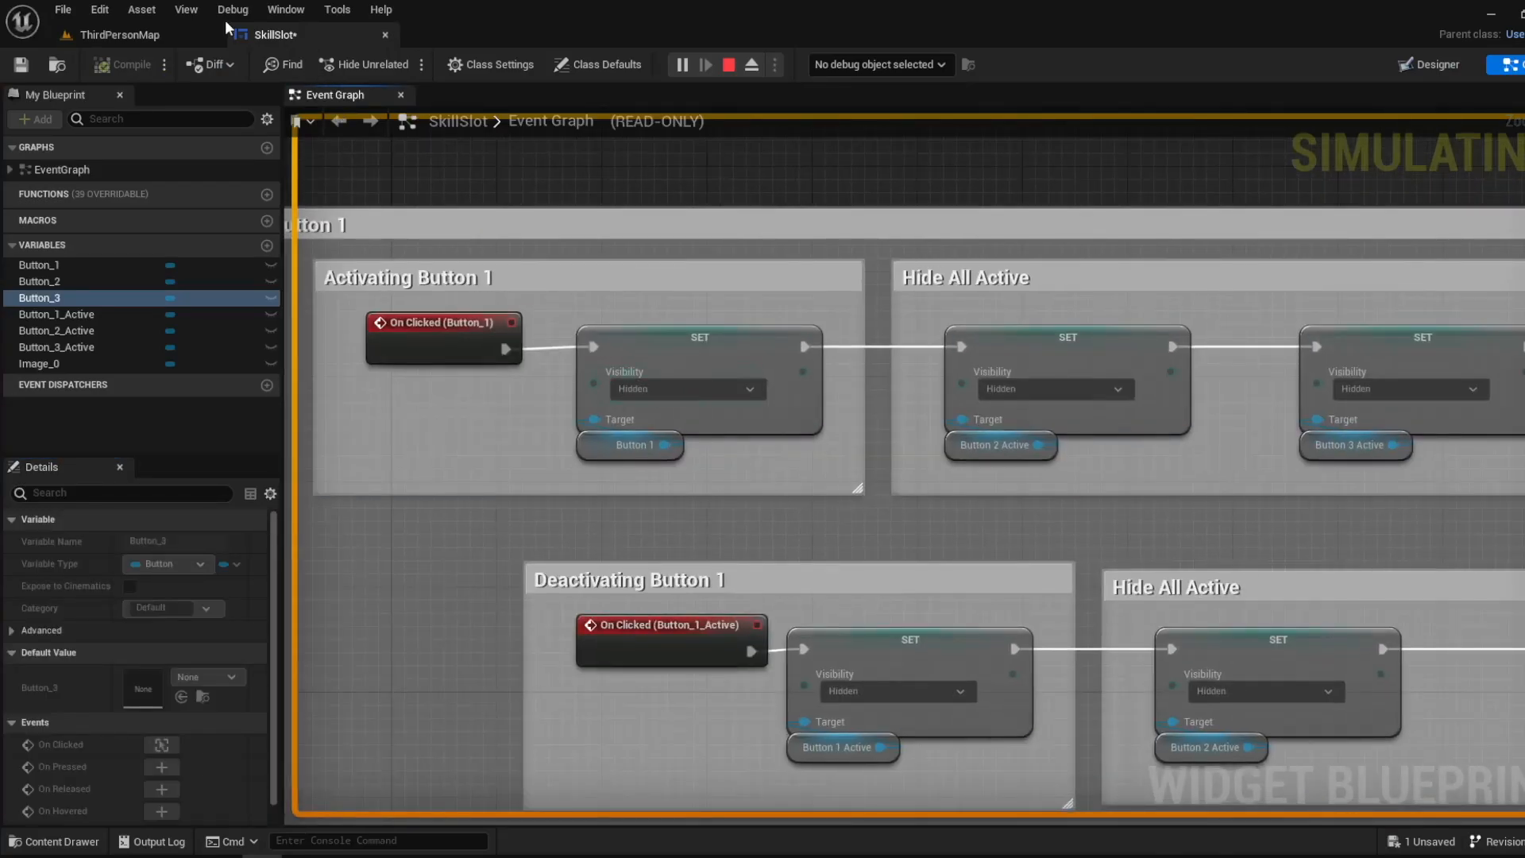
pyautogui.click(167, 35)
pyautogui.click(449, 759)
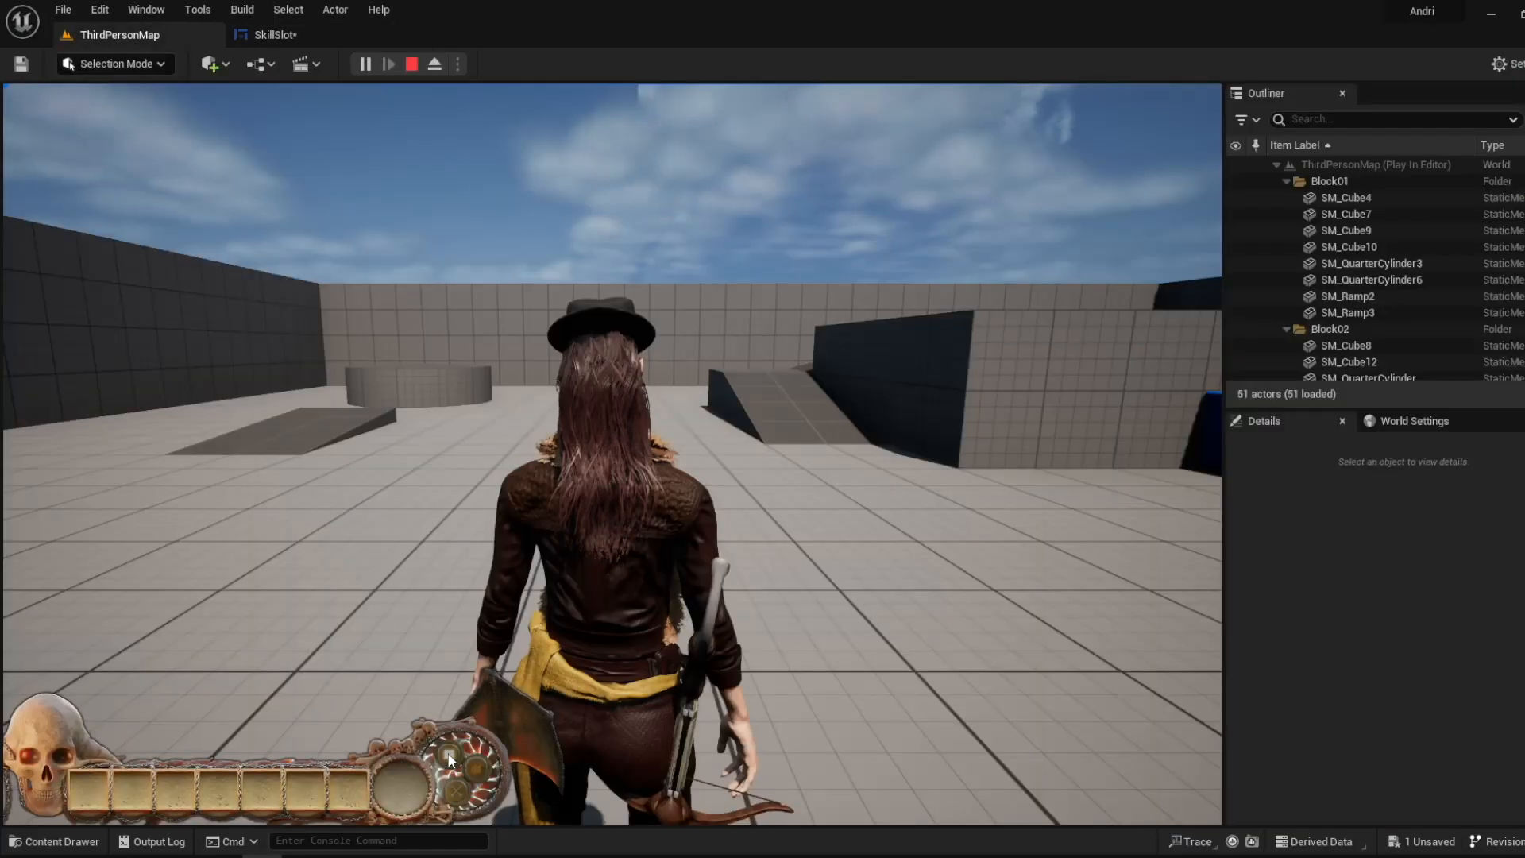
# - Compare the Hide All Active nodes and the Button 1 Active visibility node with the HUD in the running game
pyautogui.click(293, 38)
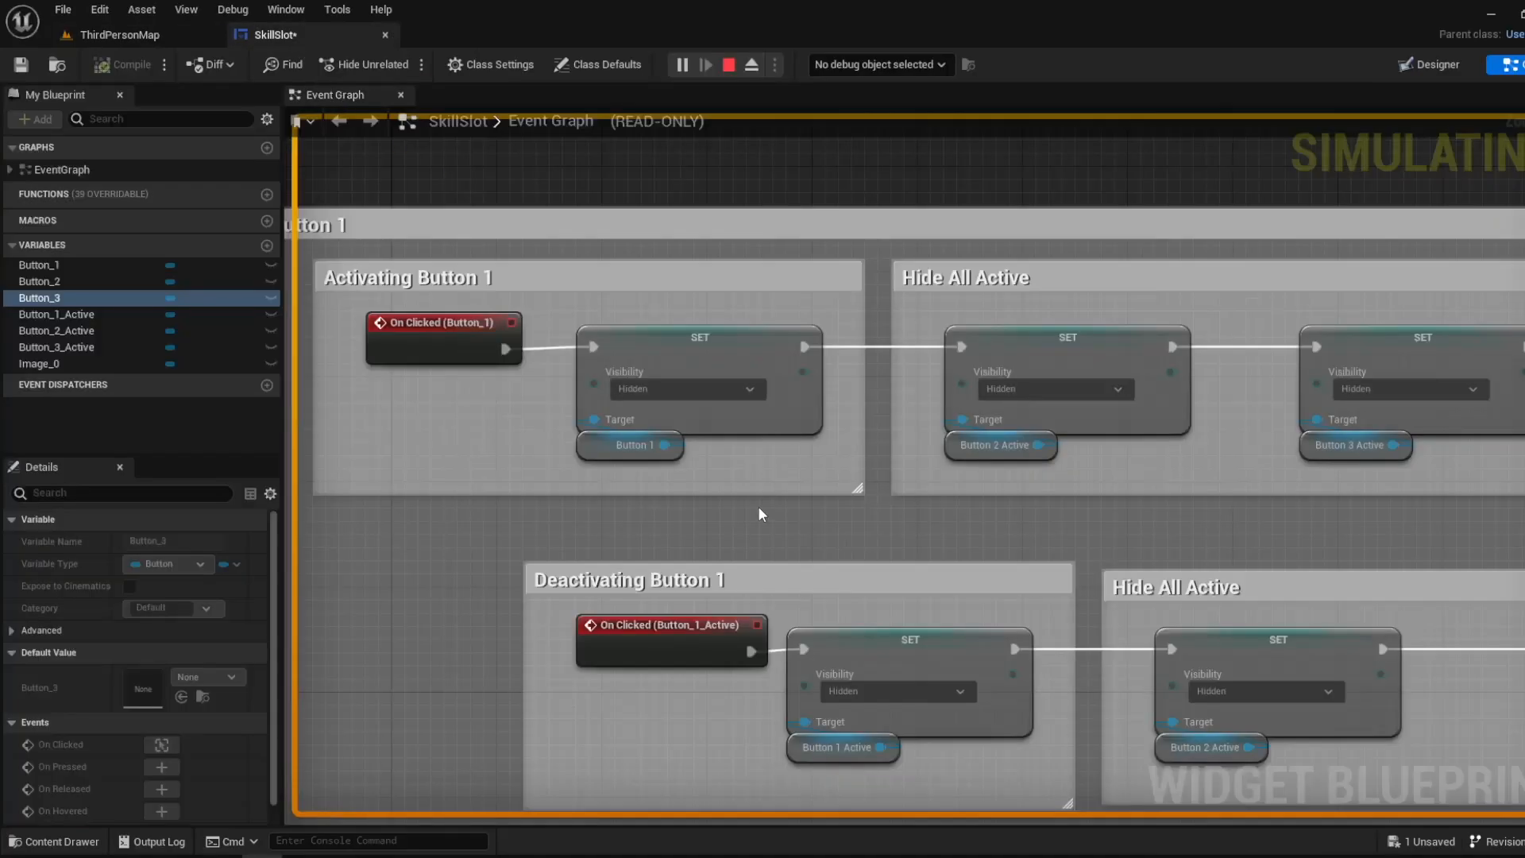
pyautogui.moveTo(898, 441); pyautogui.dragTo(694, 447, button='right')
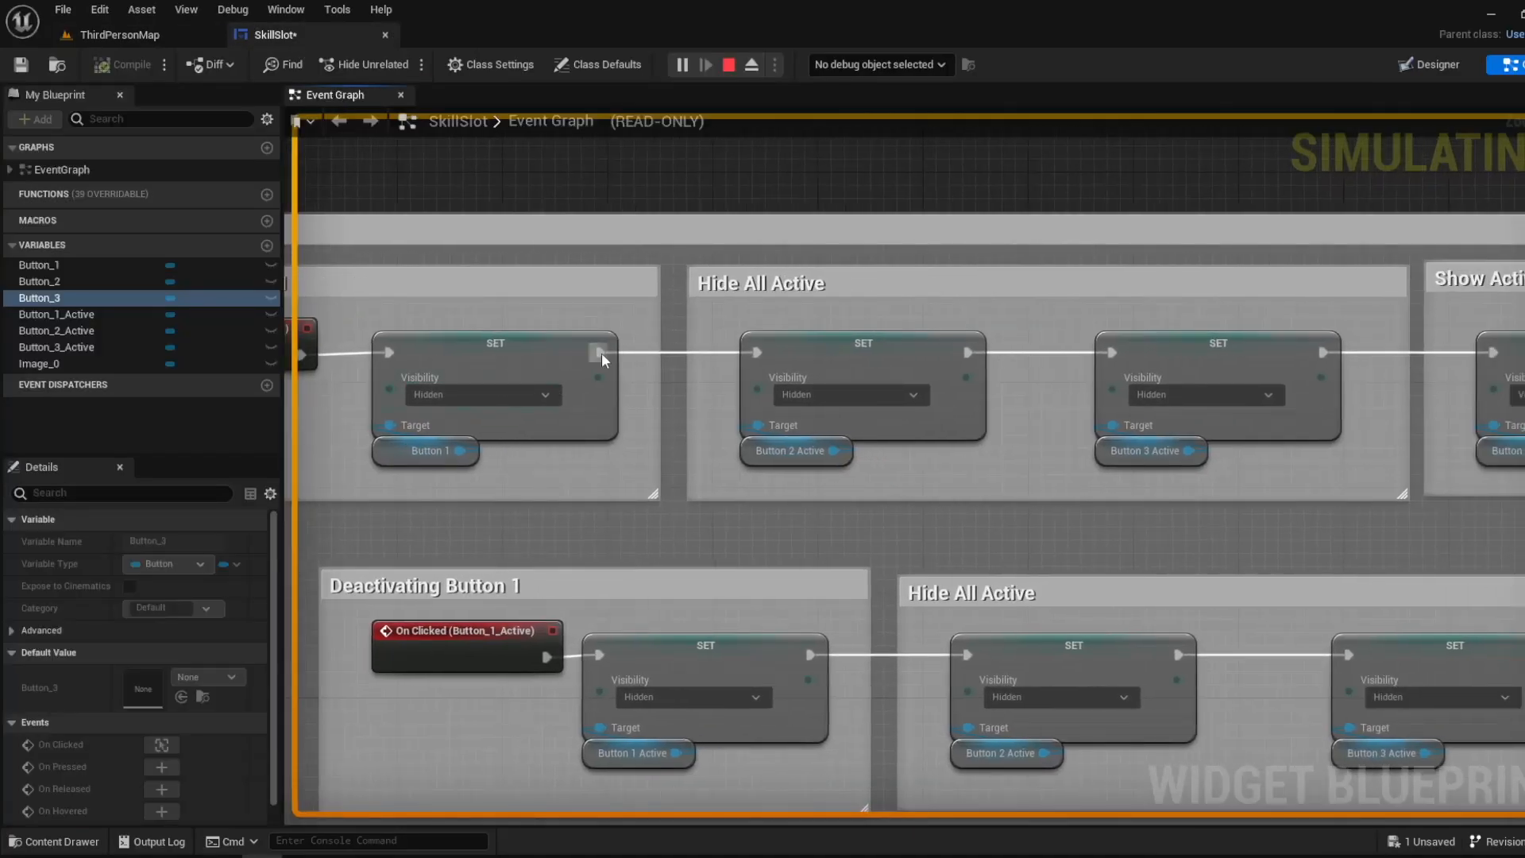
pyautogui.moveTo(641, 375); pyautogui.dragTo(374, 350, button='right')
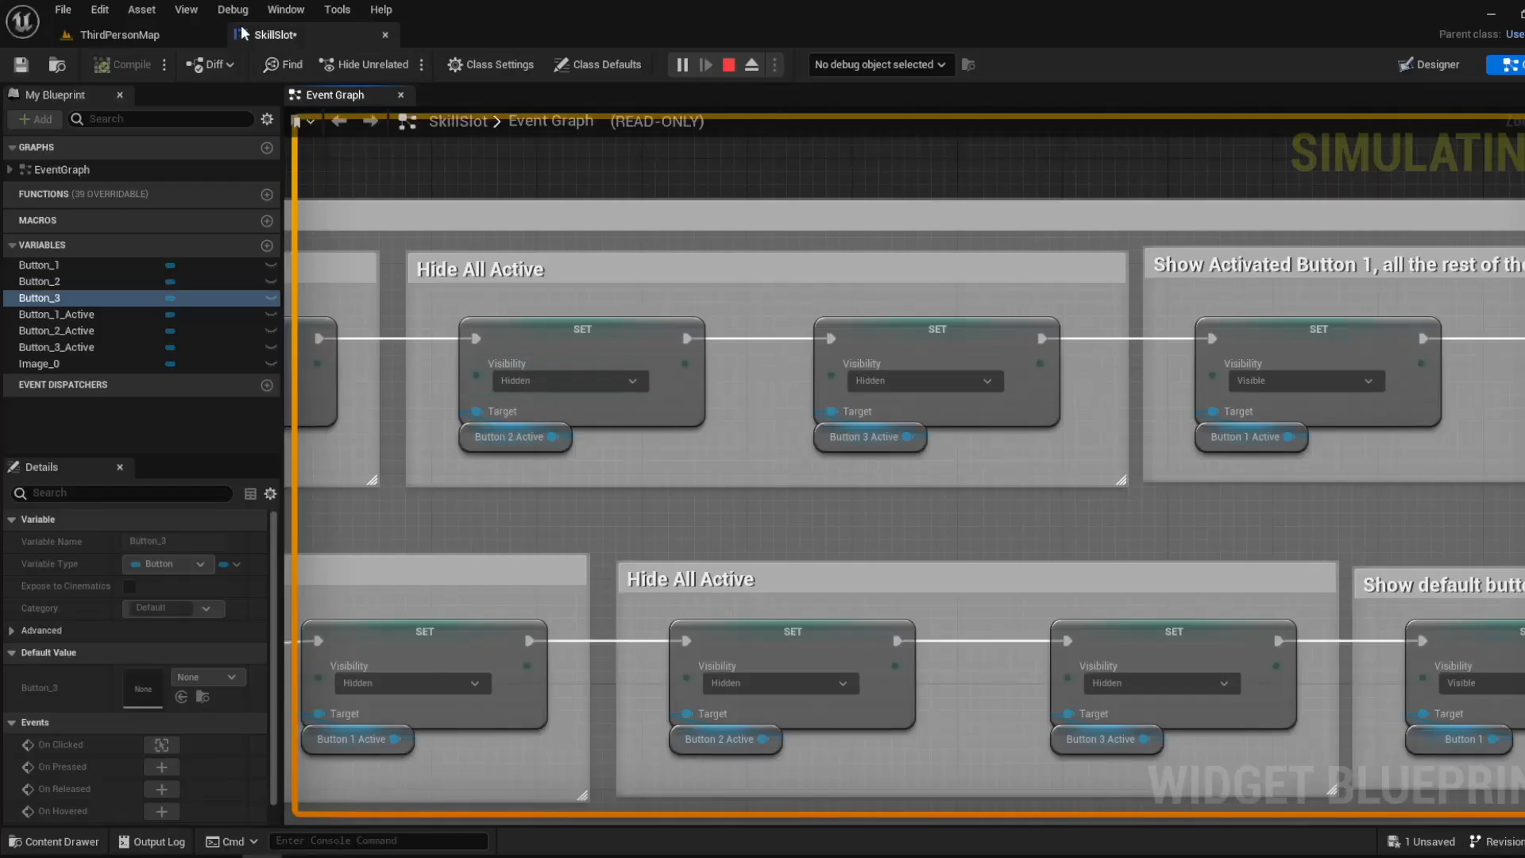
pyautogui.click(143, 35)
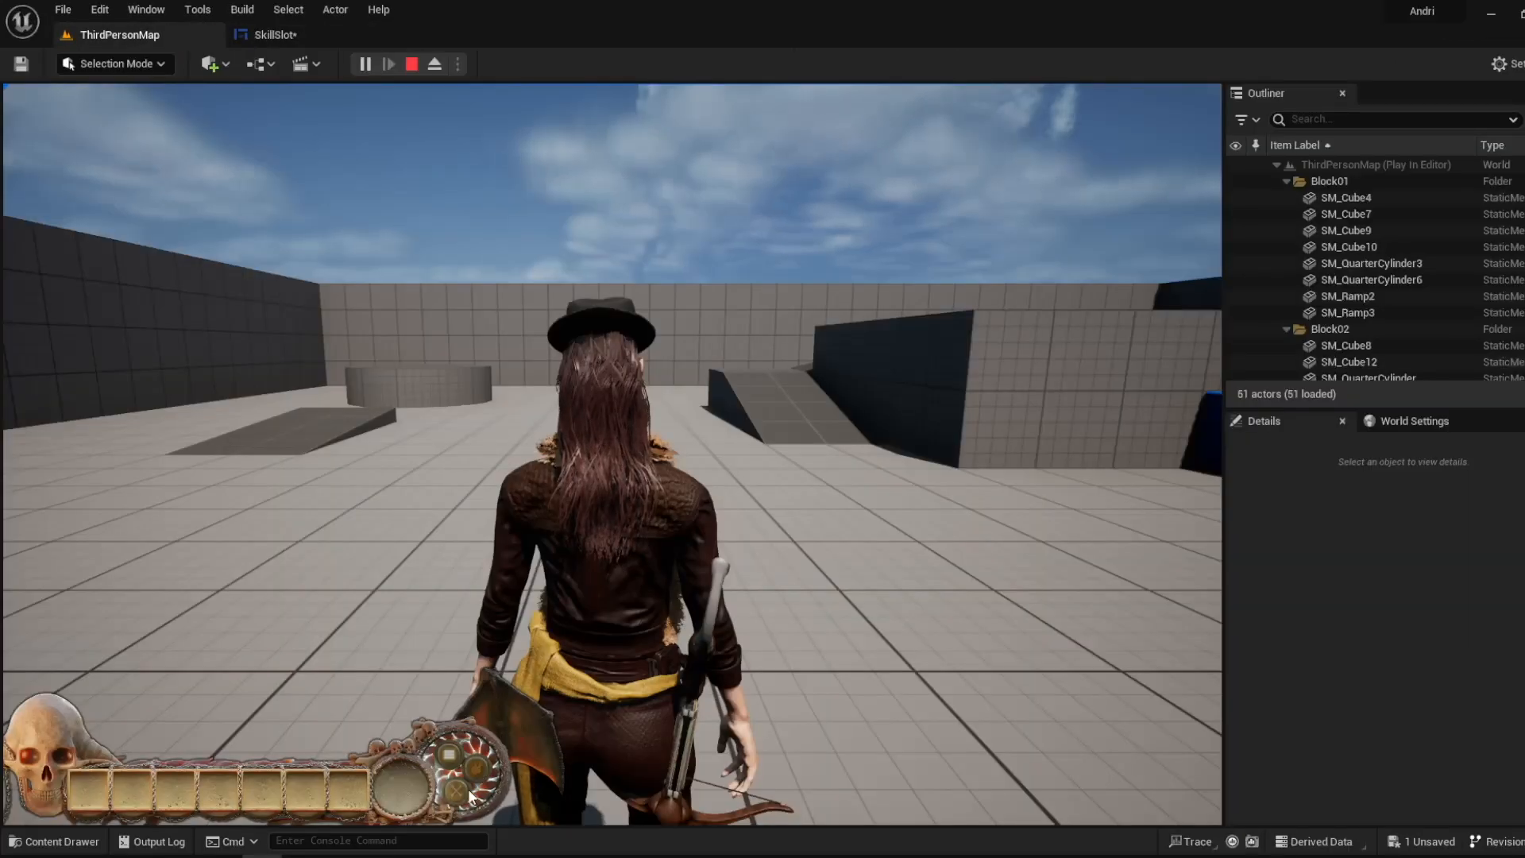
pyautogui.click(296, 38)
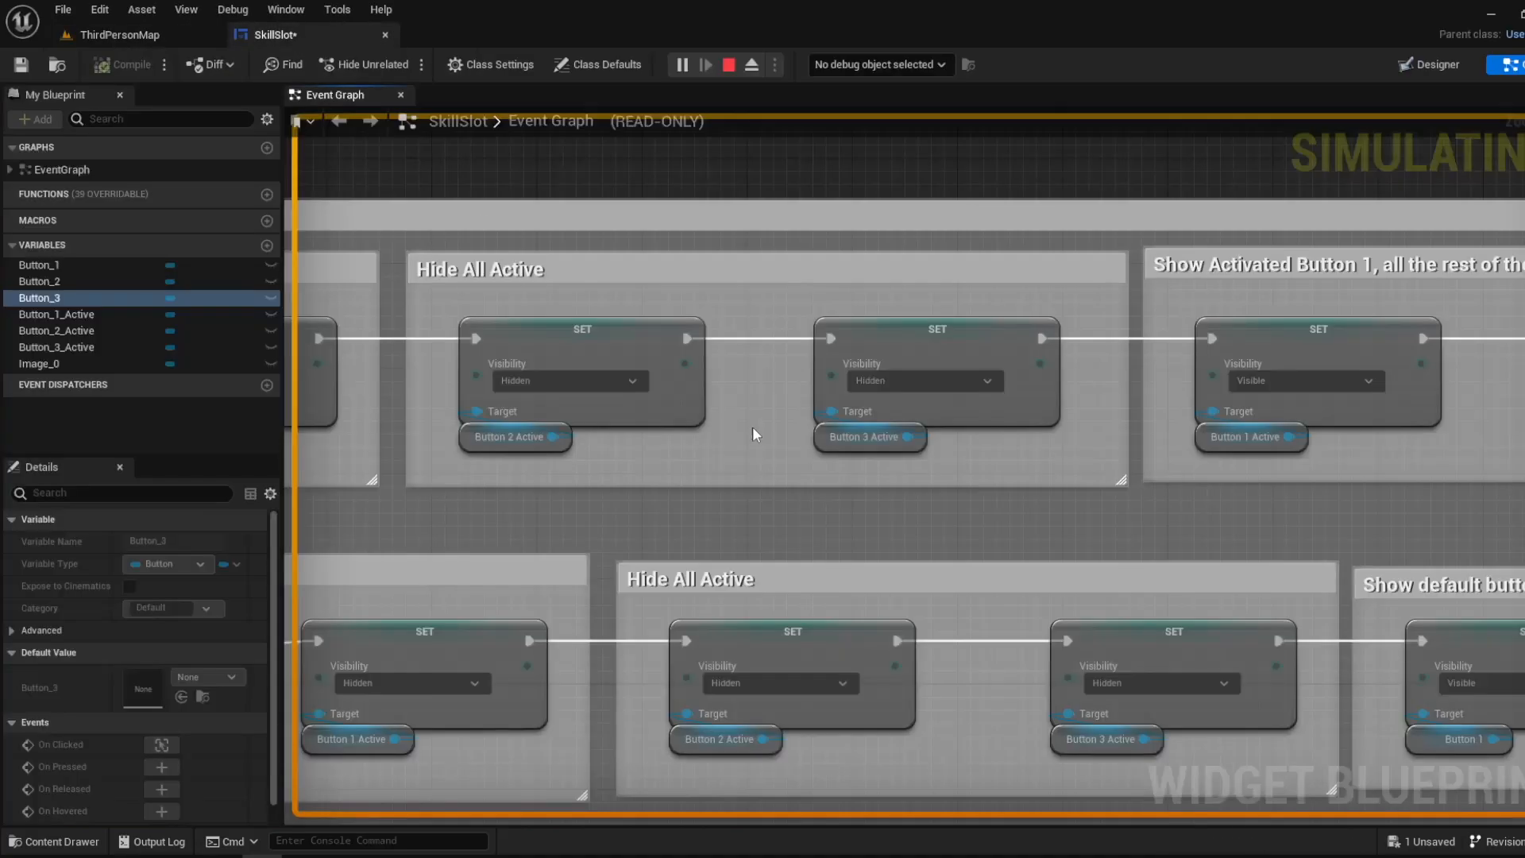
pyautogui.scroll(-2, 603, 526)
pyautogui.scroll(2, 588, 500)
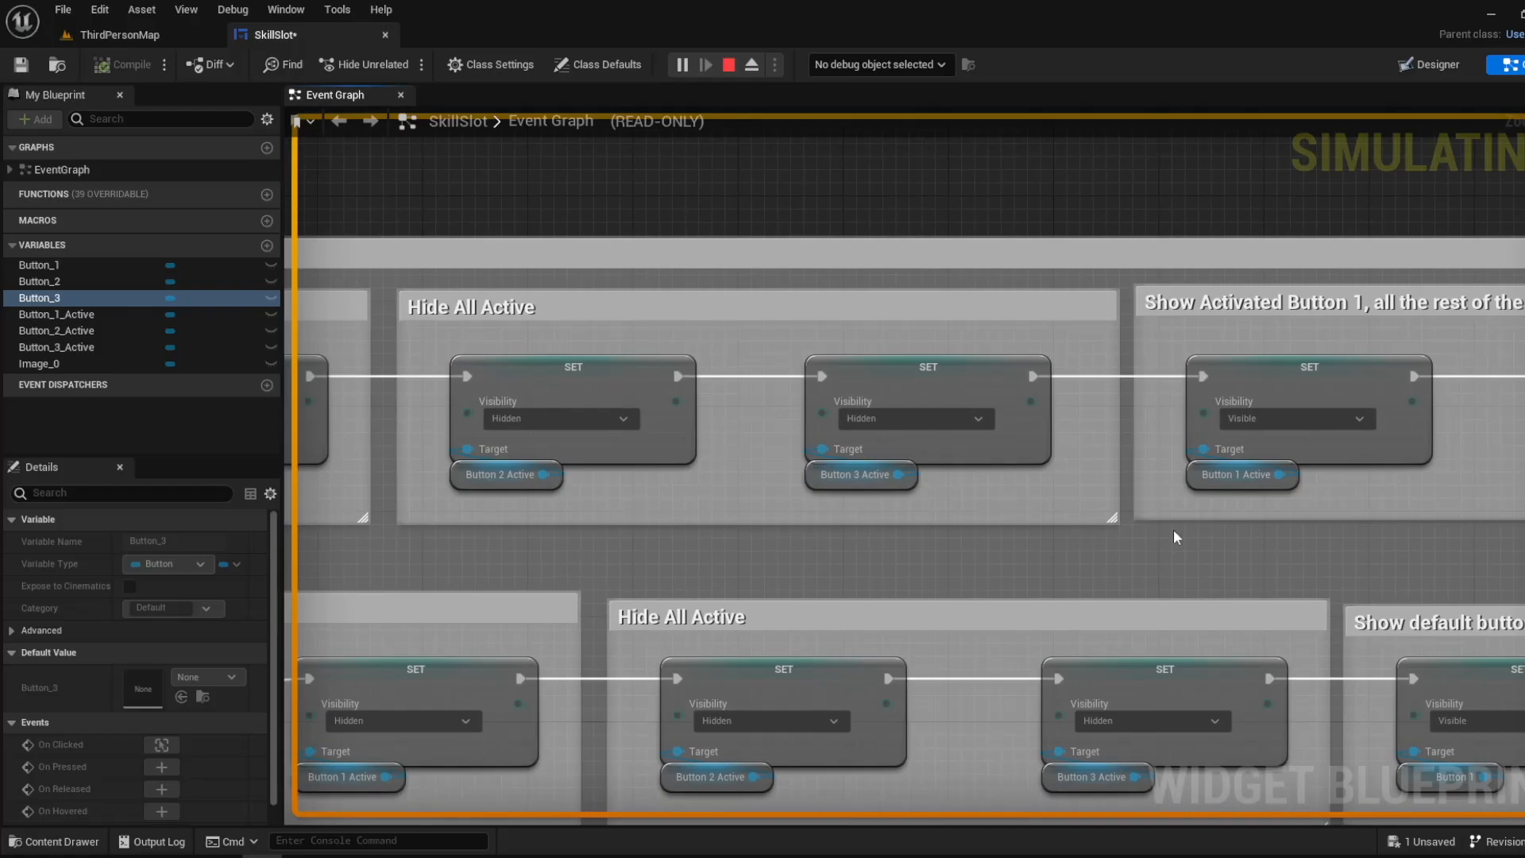
pyautogui.moveTo(1174, 535); pyautogui.dragTo(564, 469, button='right')
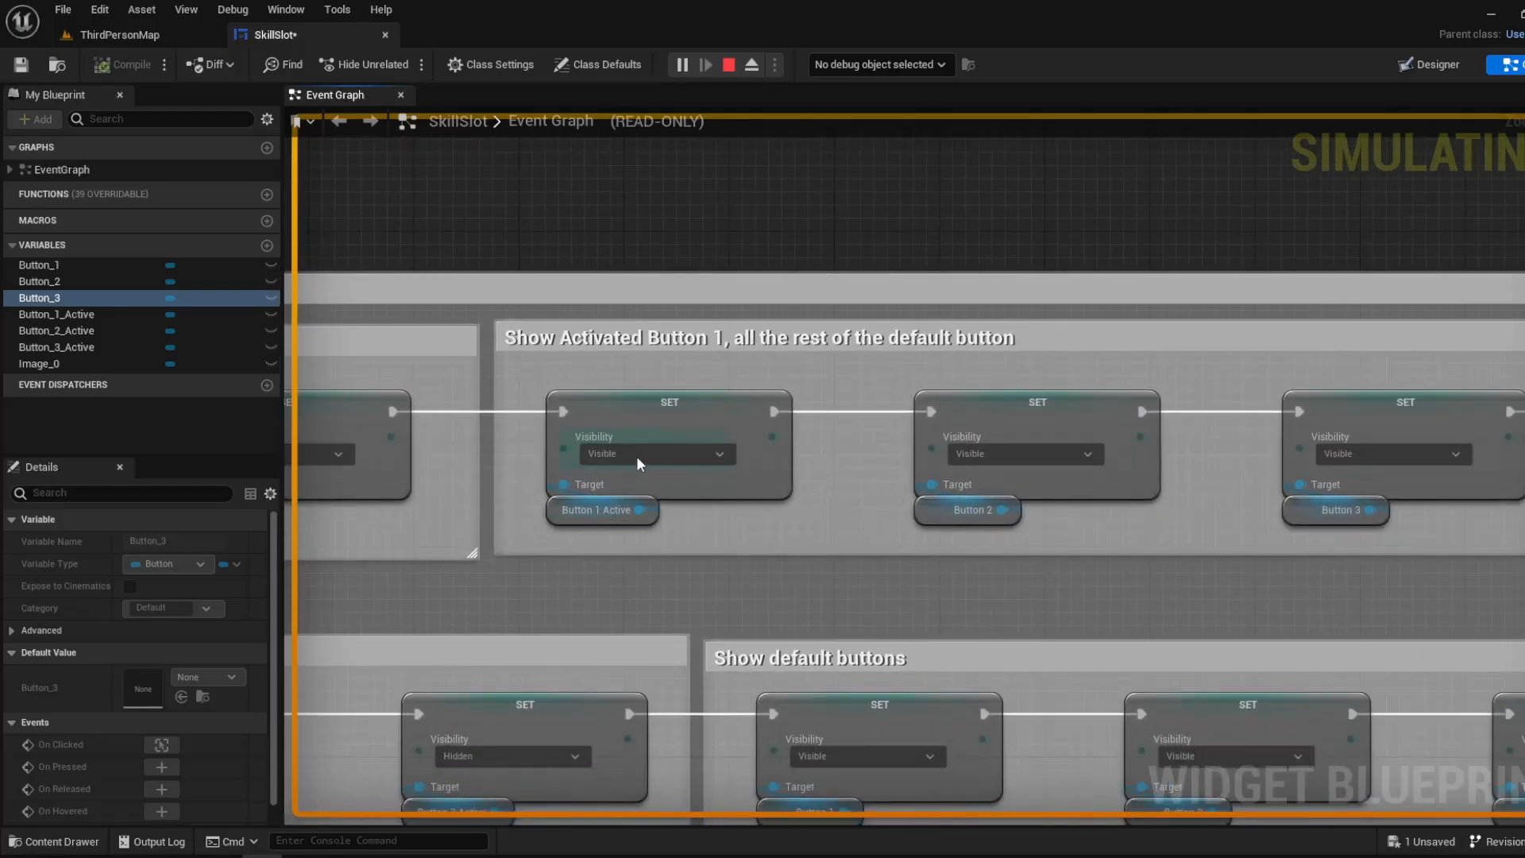
pyautogui.click(172, 33)
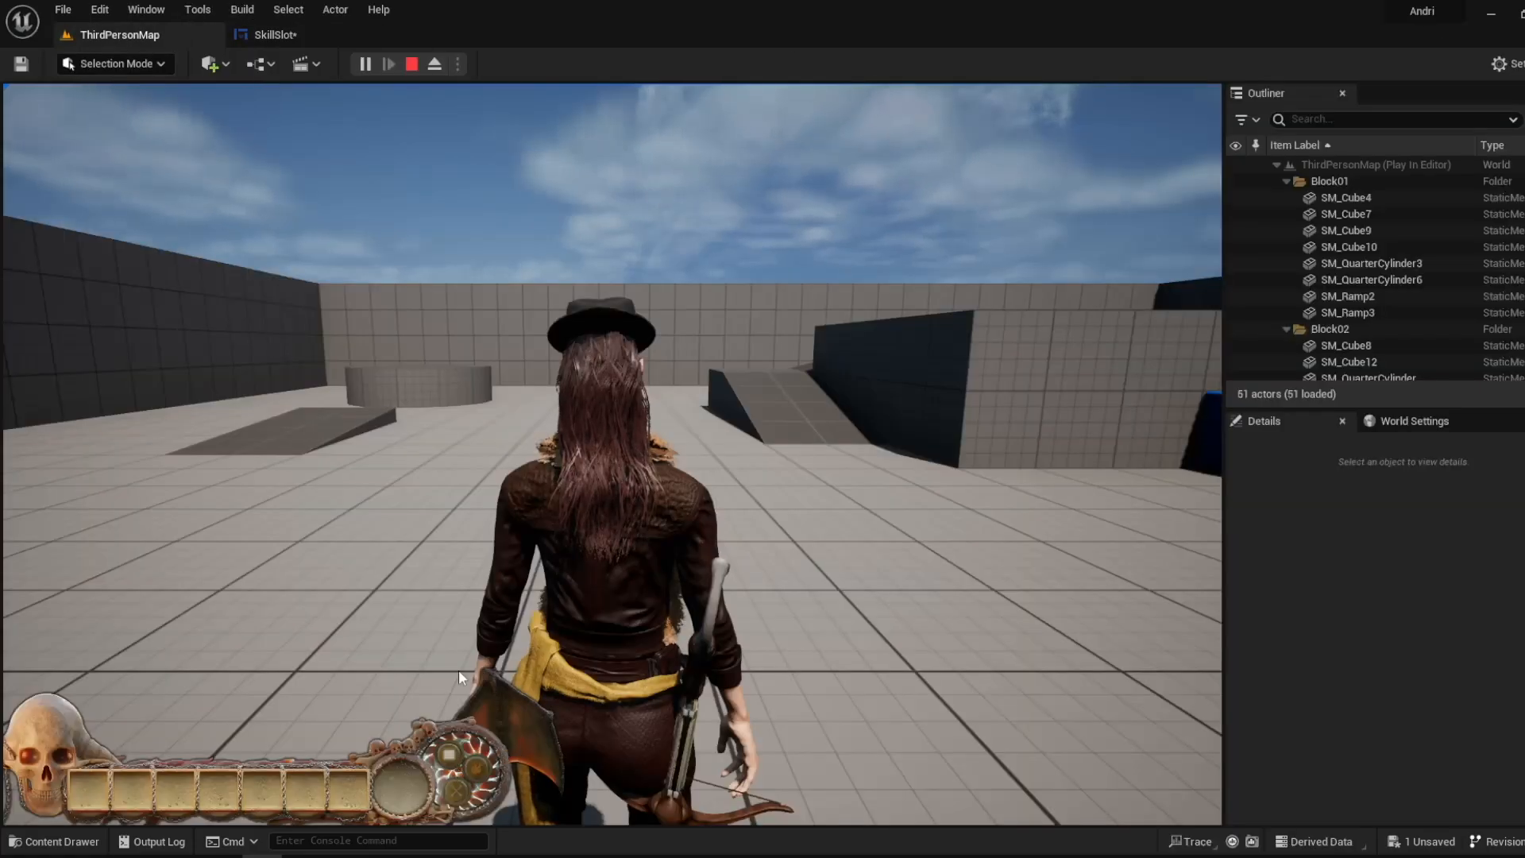
# - Compare the Button 2 and Button 3 visibility nodes with the default skill buttons in the running game
pyautogui.click(318, 34)
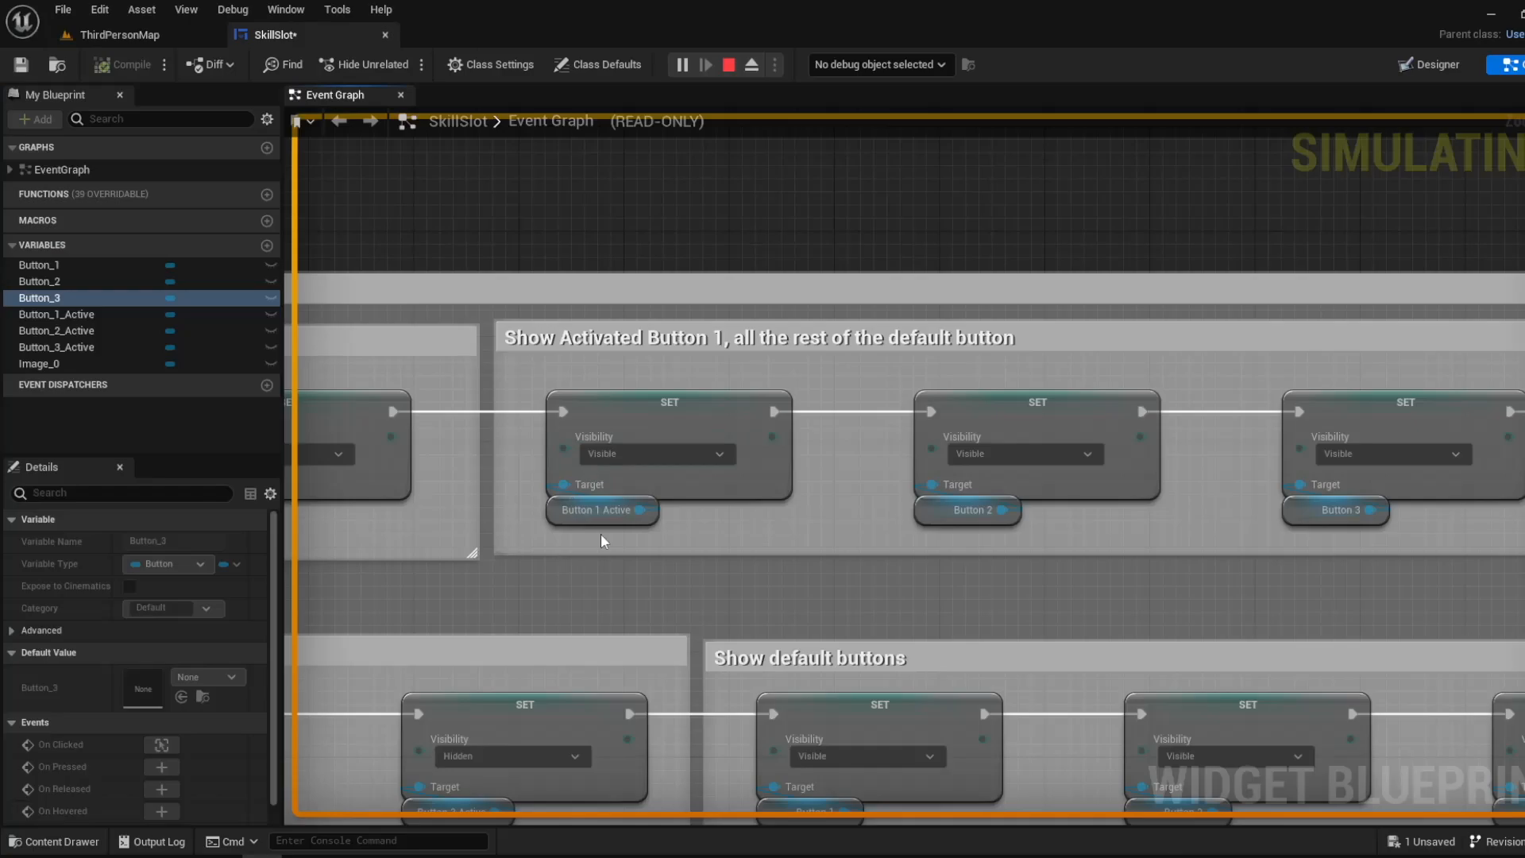
pyautogui.moveTo(879, 544); pyautogui.dragTo(430, 527, button='right')
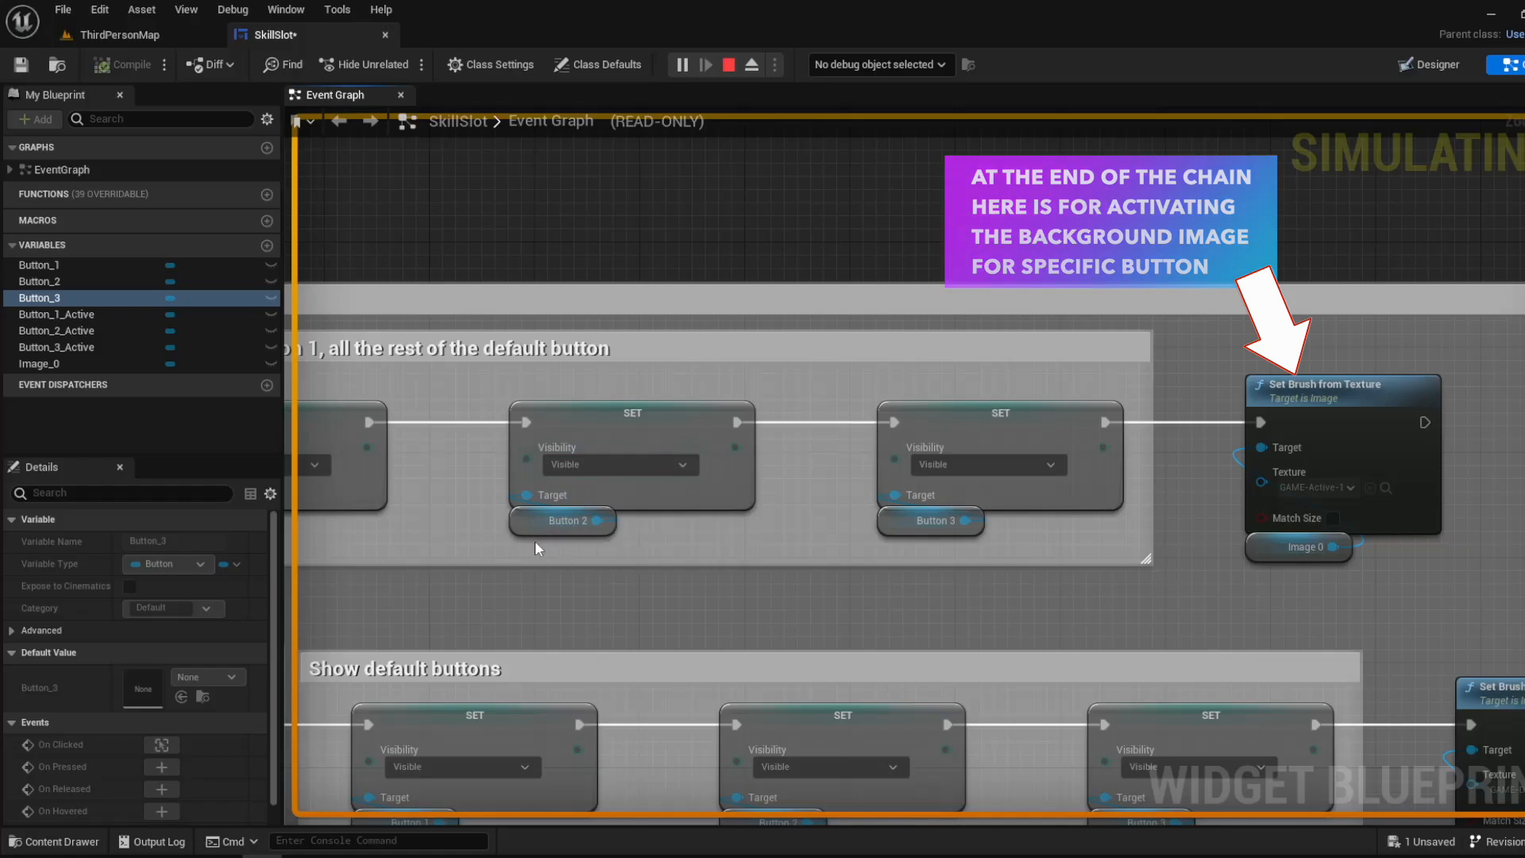
pyautogui.click(151, 39)
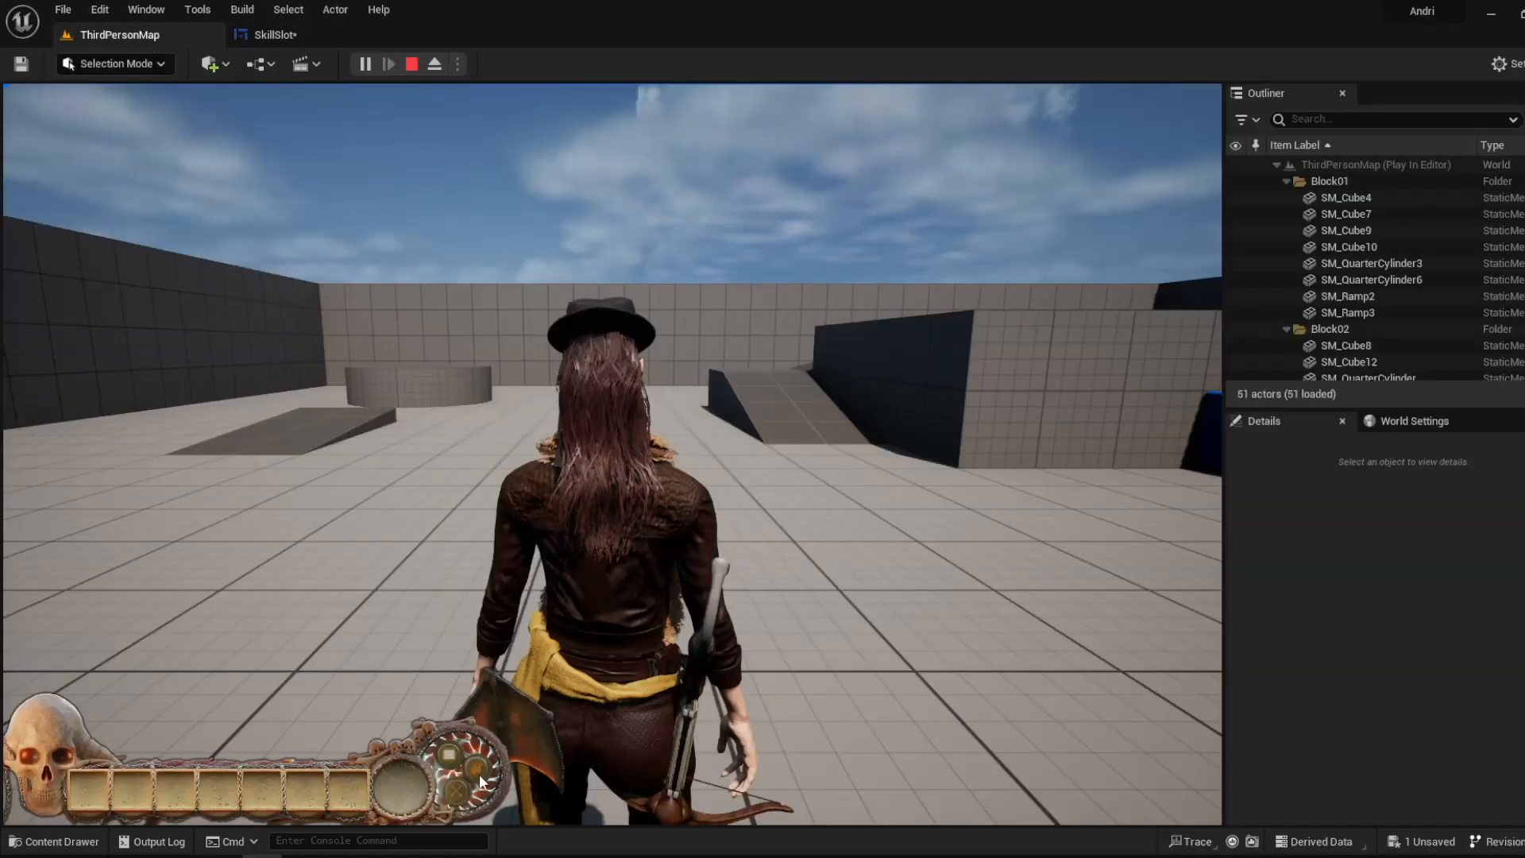
pyautogui.click(276, 40)
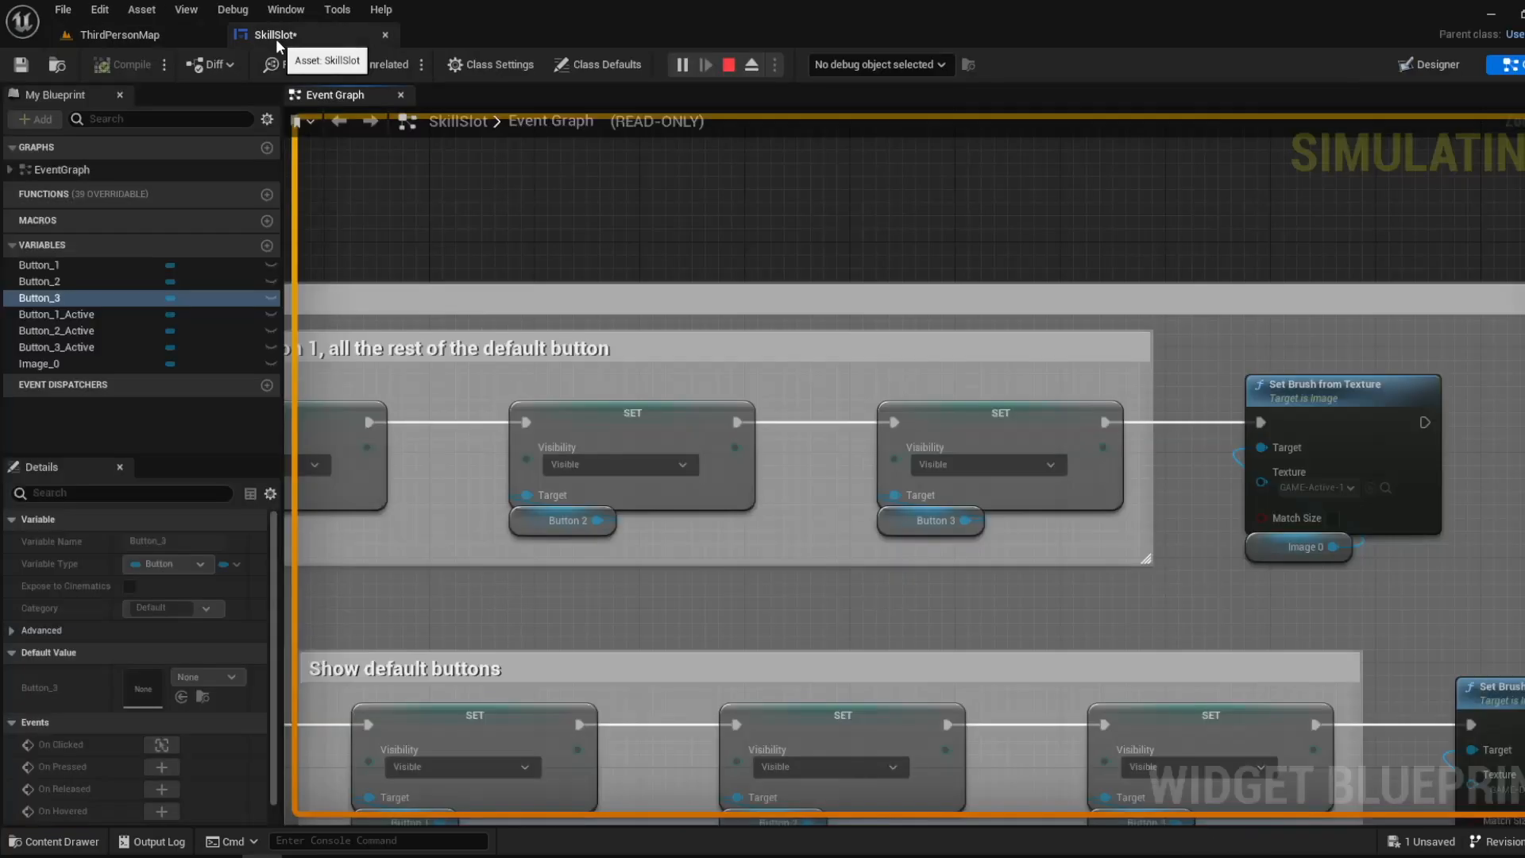
pyautogui.click(127, 34)
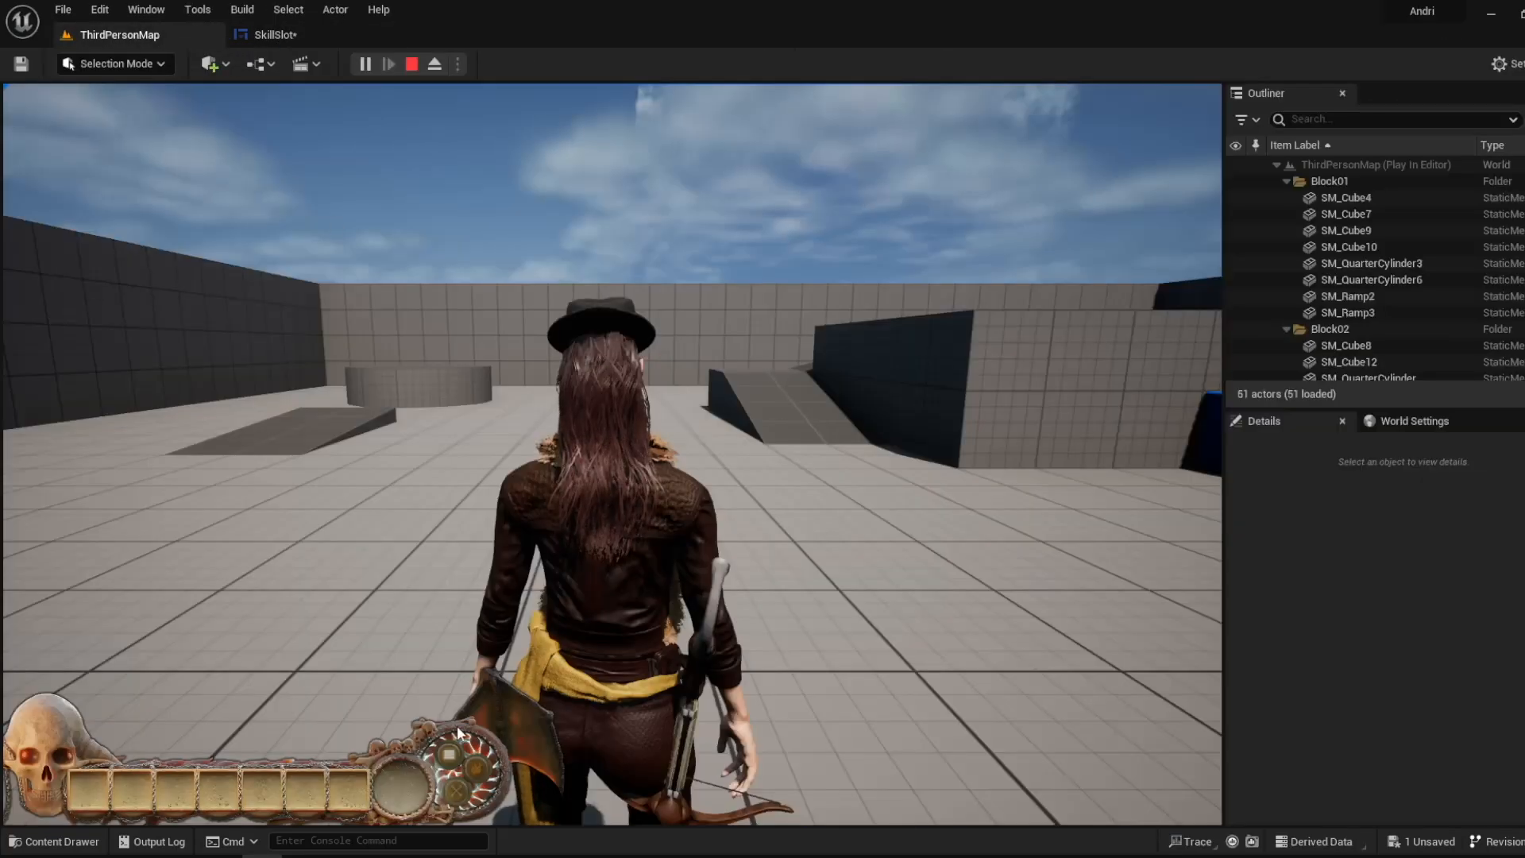
pyautogui.click(299, 31)
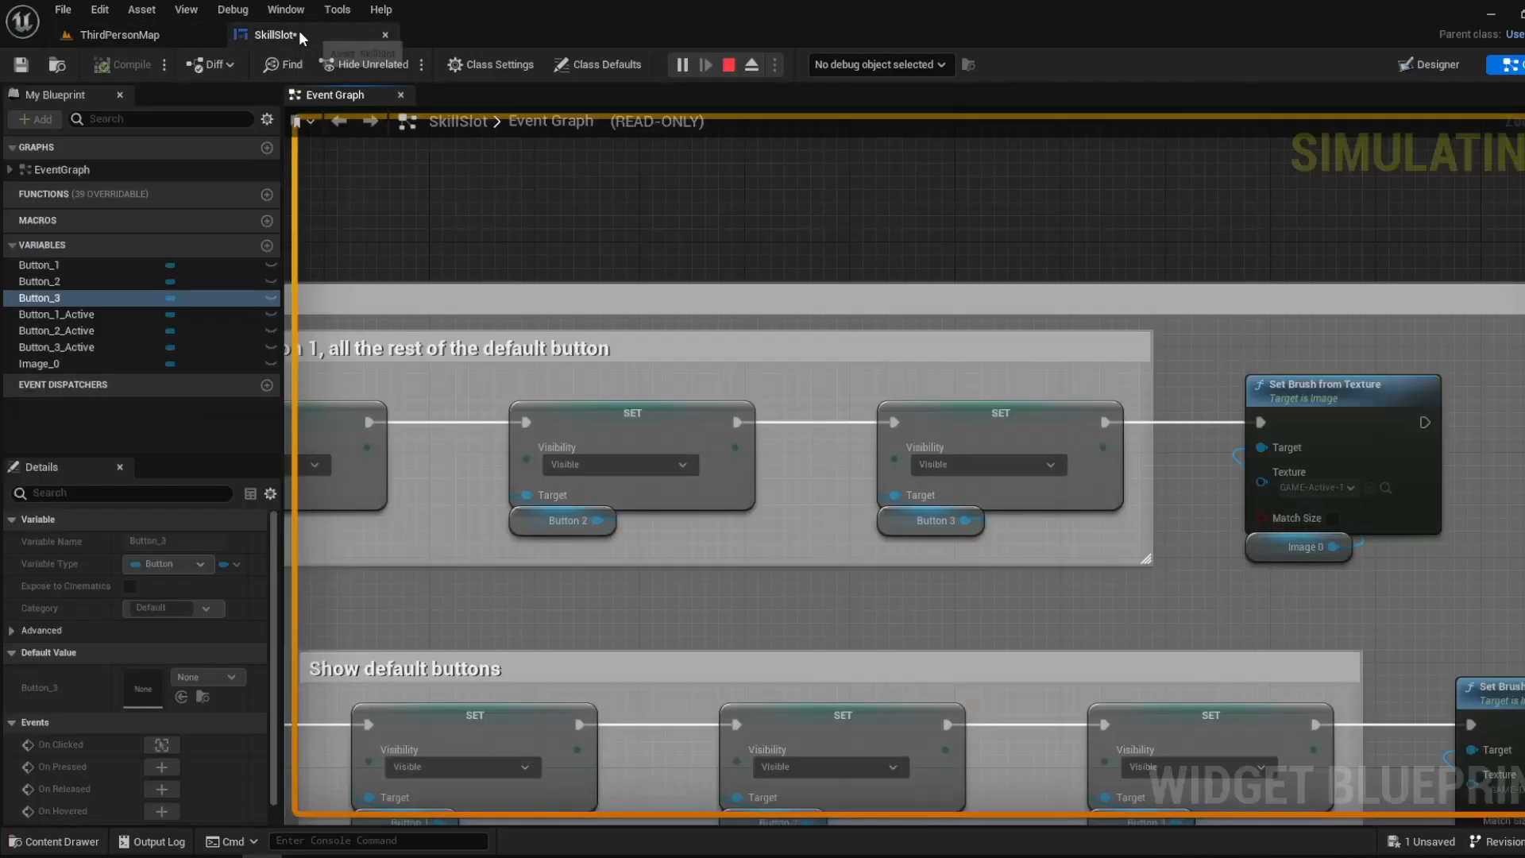
pyautogui.click(190, 34)
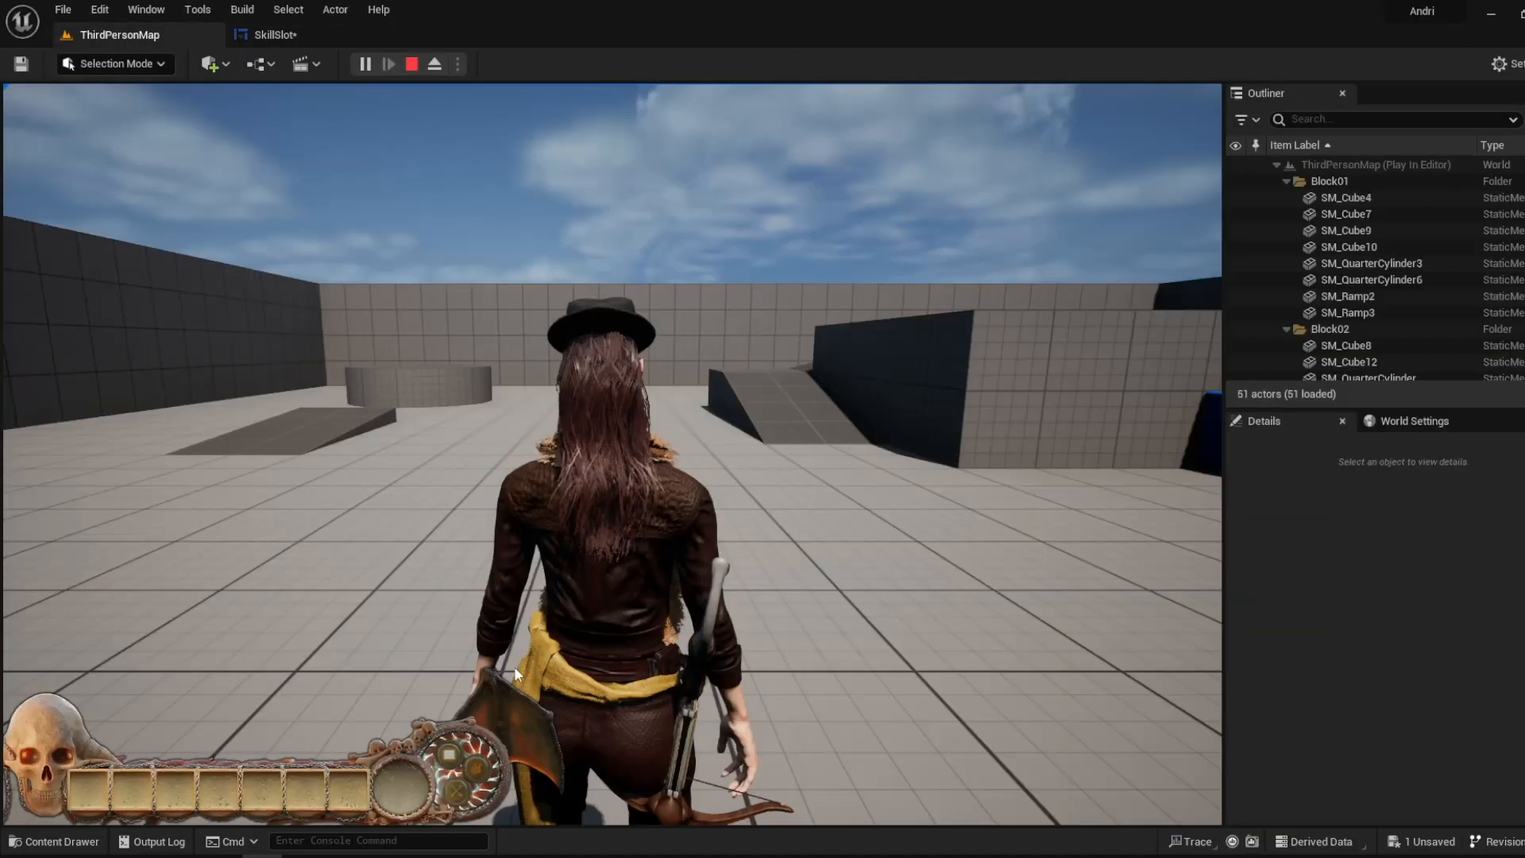
# - Try the second and third skill buttons in the running game and check the Button 2 and Button 3 nodes in the event graph
pyautogui.click(479, 773)
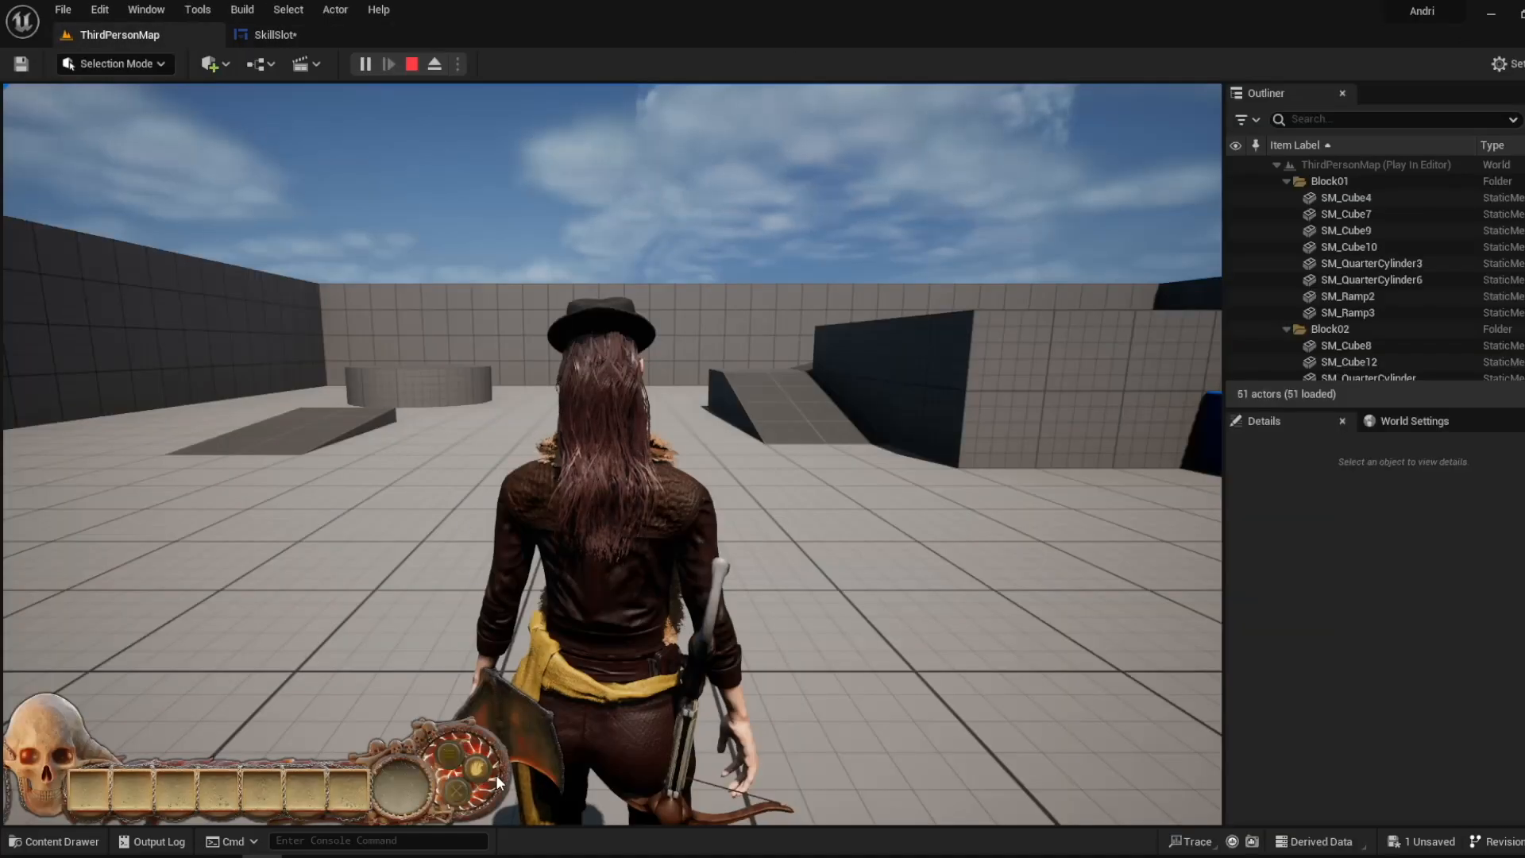
pyautogui.click(459, 792)
pyautogui.click(256, 35)
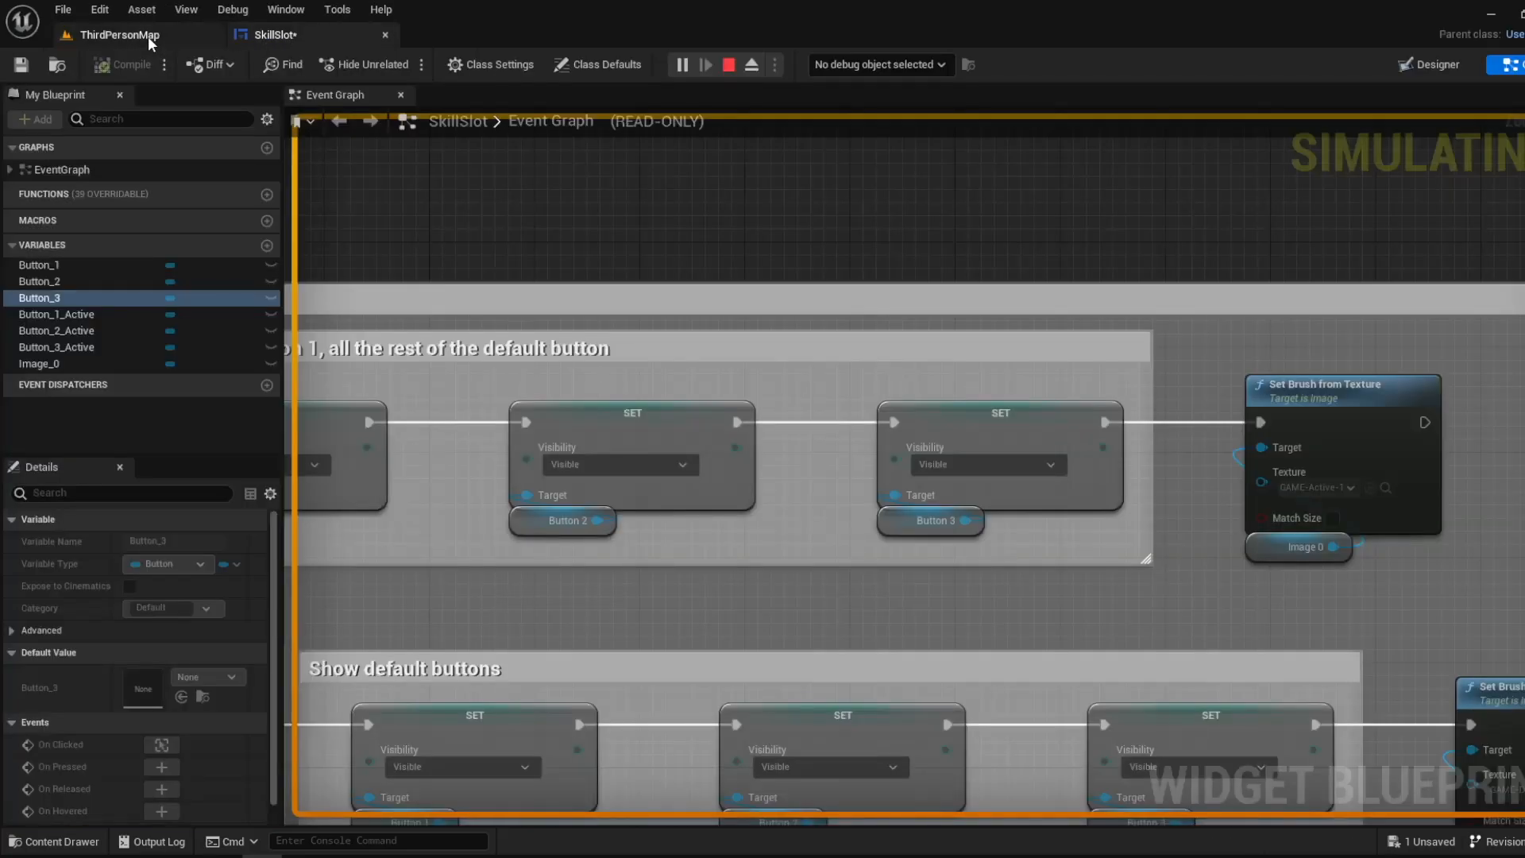
pyautogui.click(148, 35)
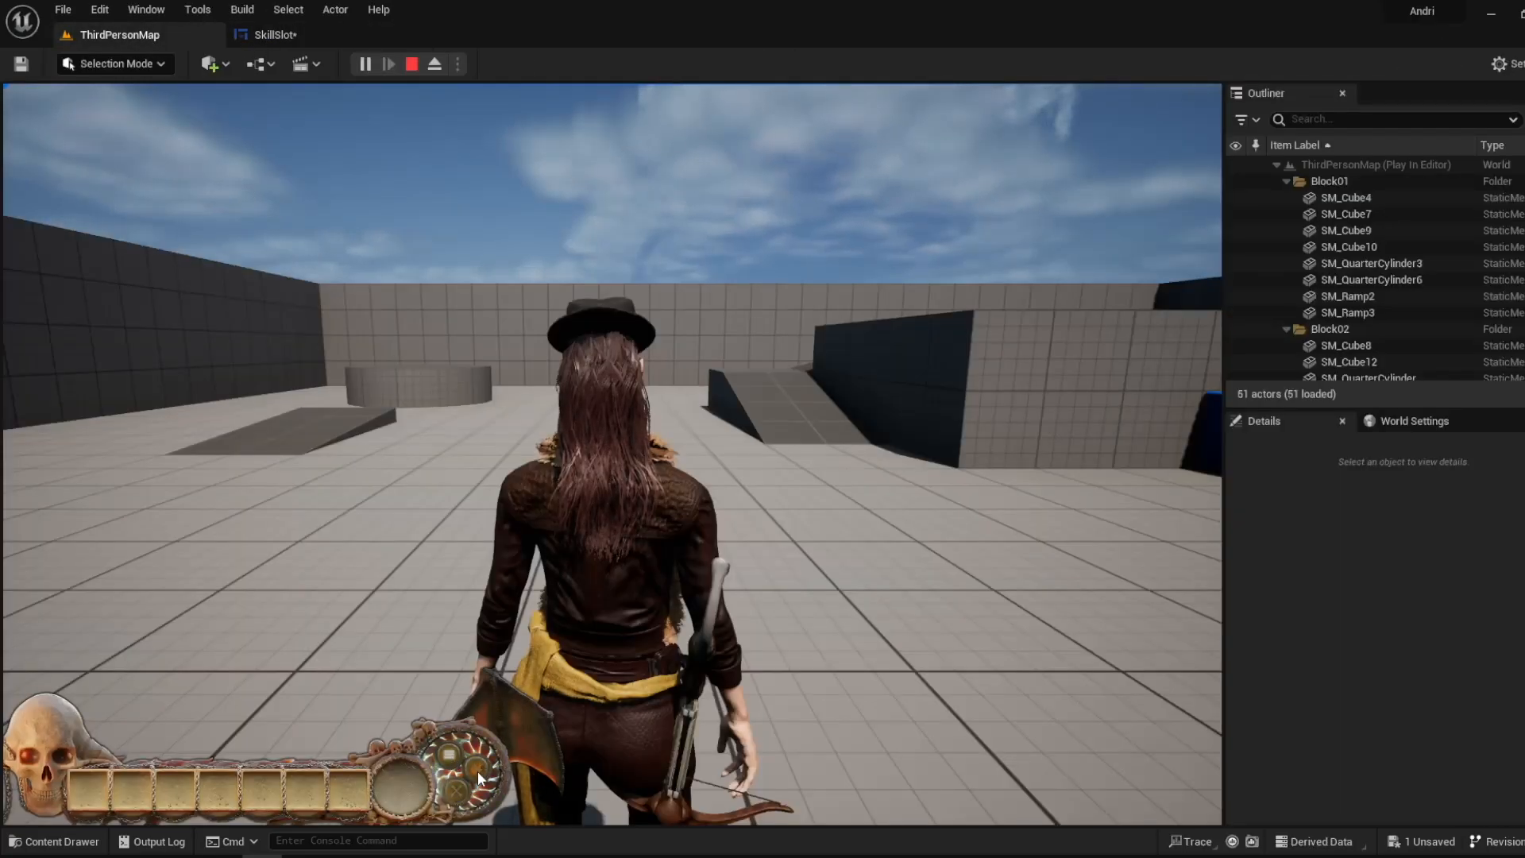
pyautogui.click(295, 35)
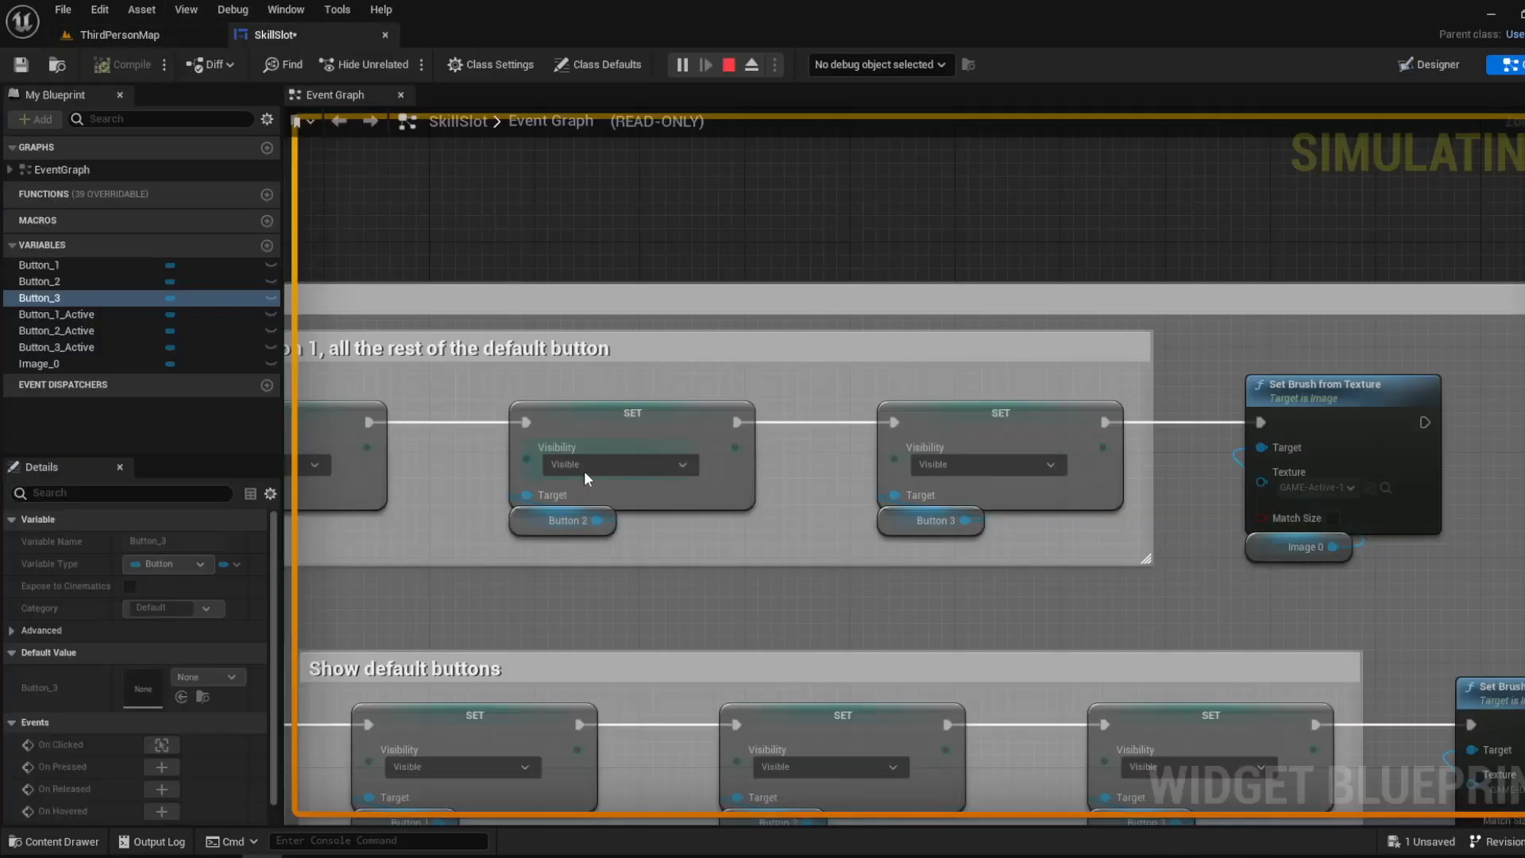
pyautogui.click(532, 525)
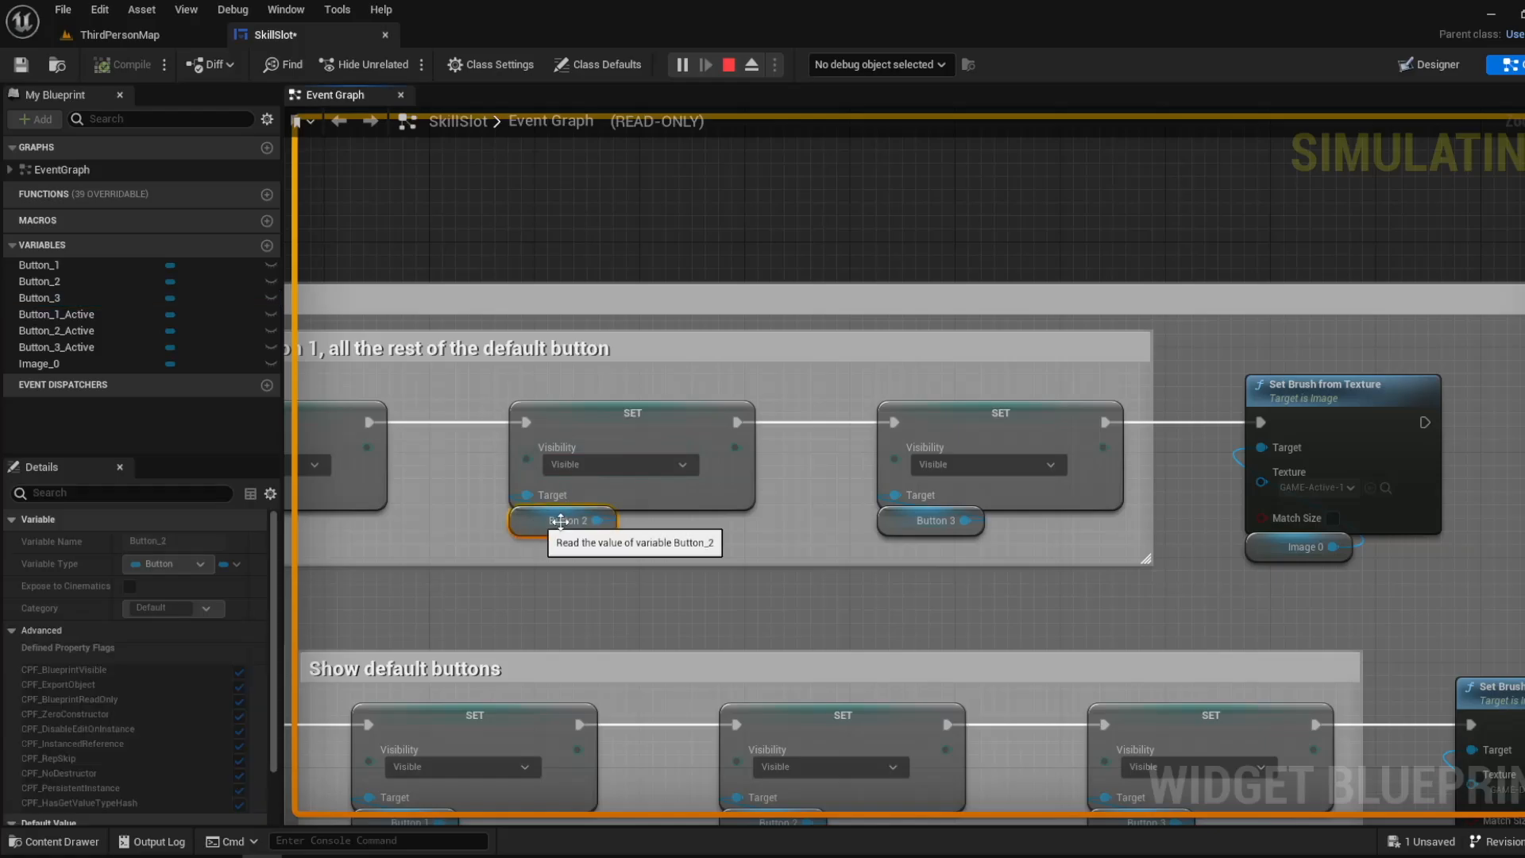
pyautogui.click(894, 521)
pyautogui.click(120, 34)
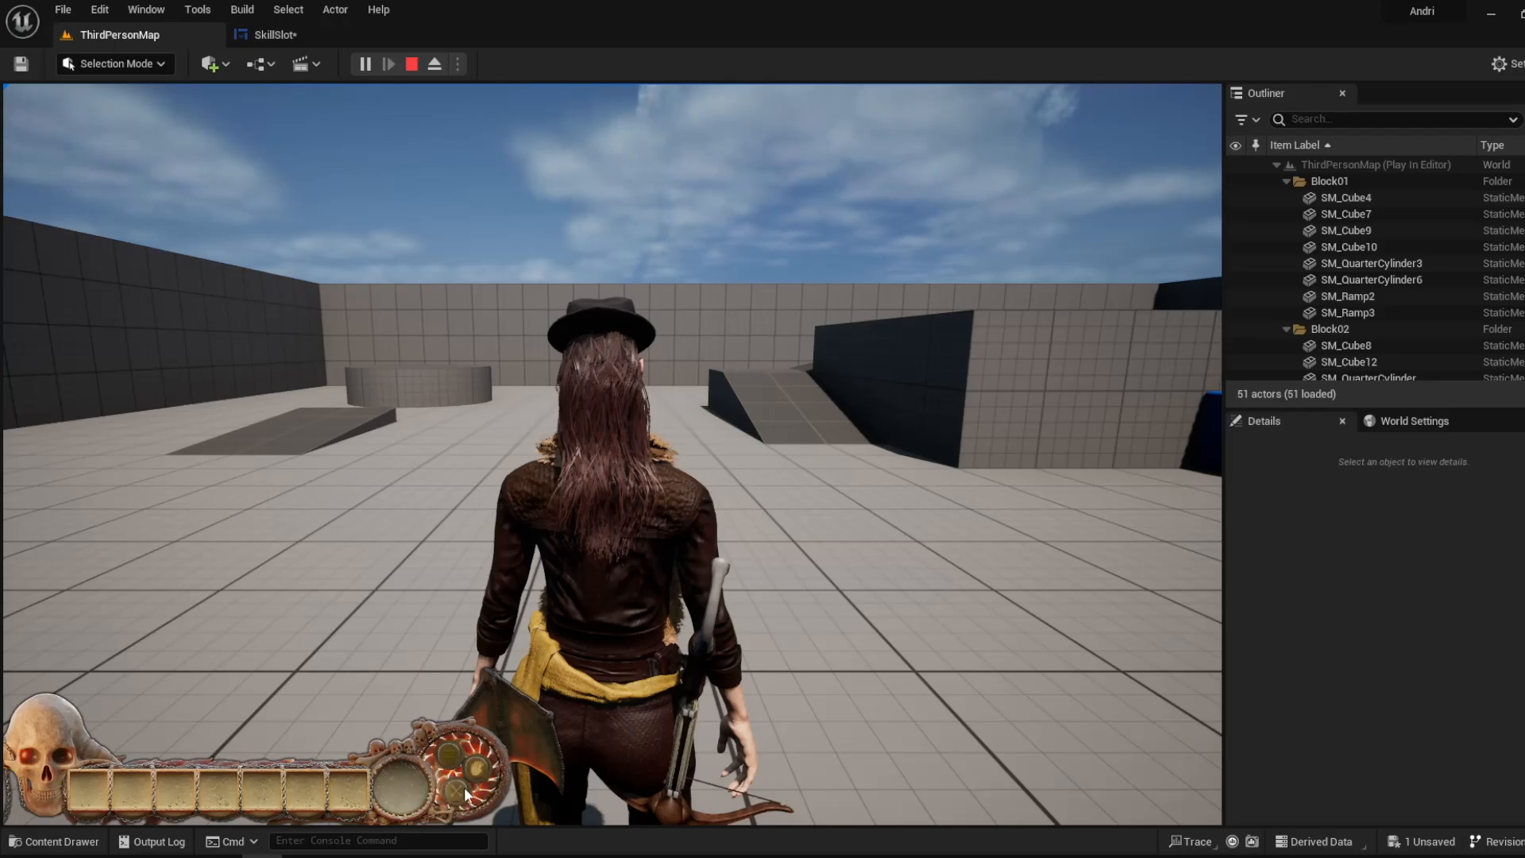
# - Compare the Show Activated Button 1 section of the event graph with the skill buttons in the running game
pyautogui.click(332, 36)
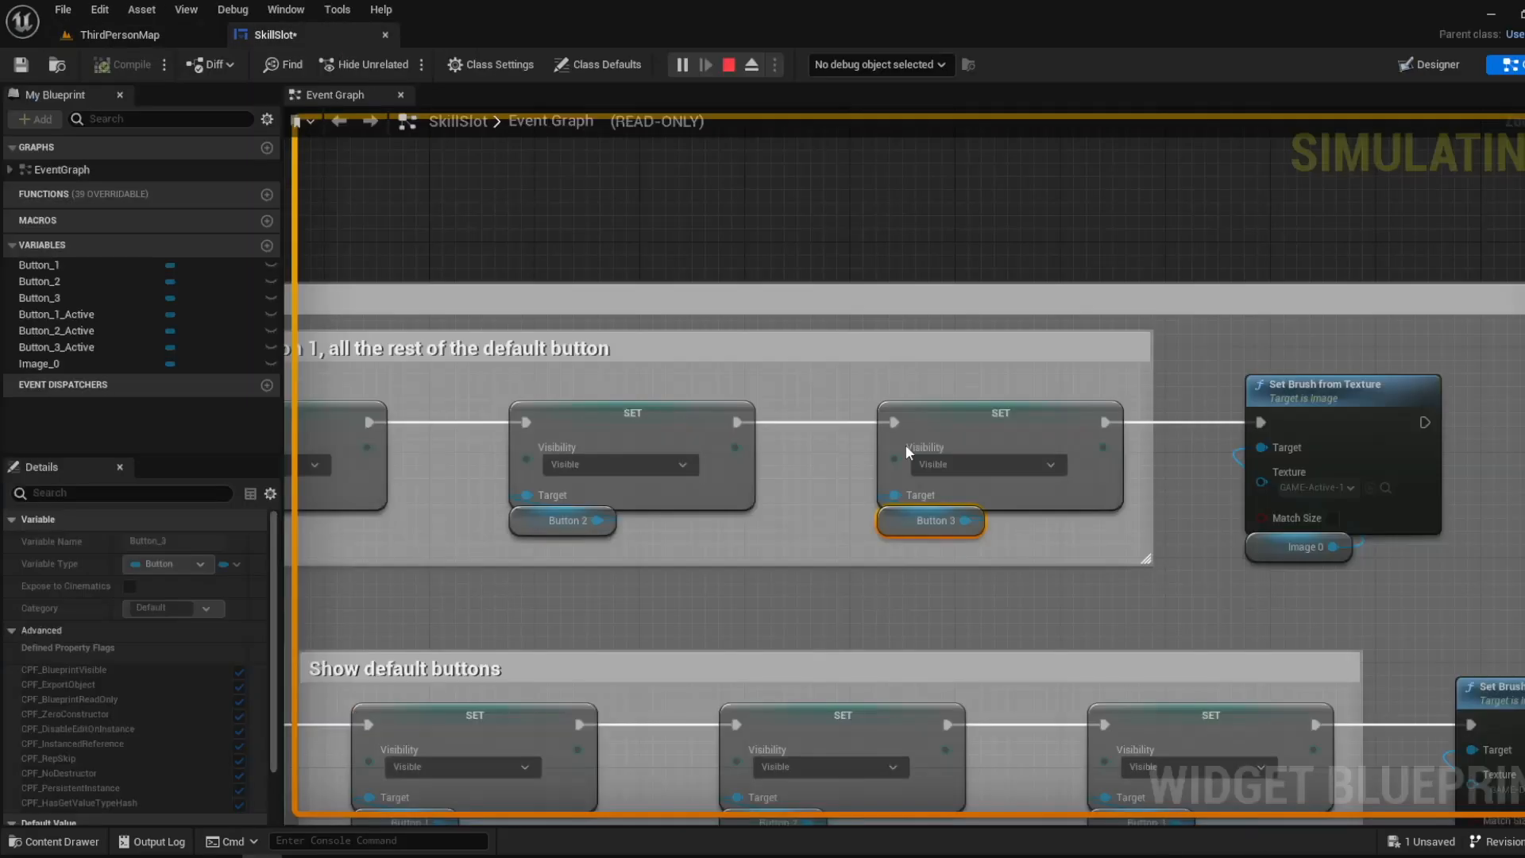
pyautogui.scroll(-3, 855, 577)
pyautogui.click(119, 34)
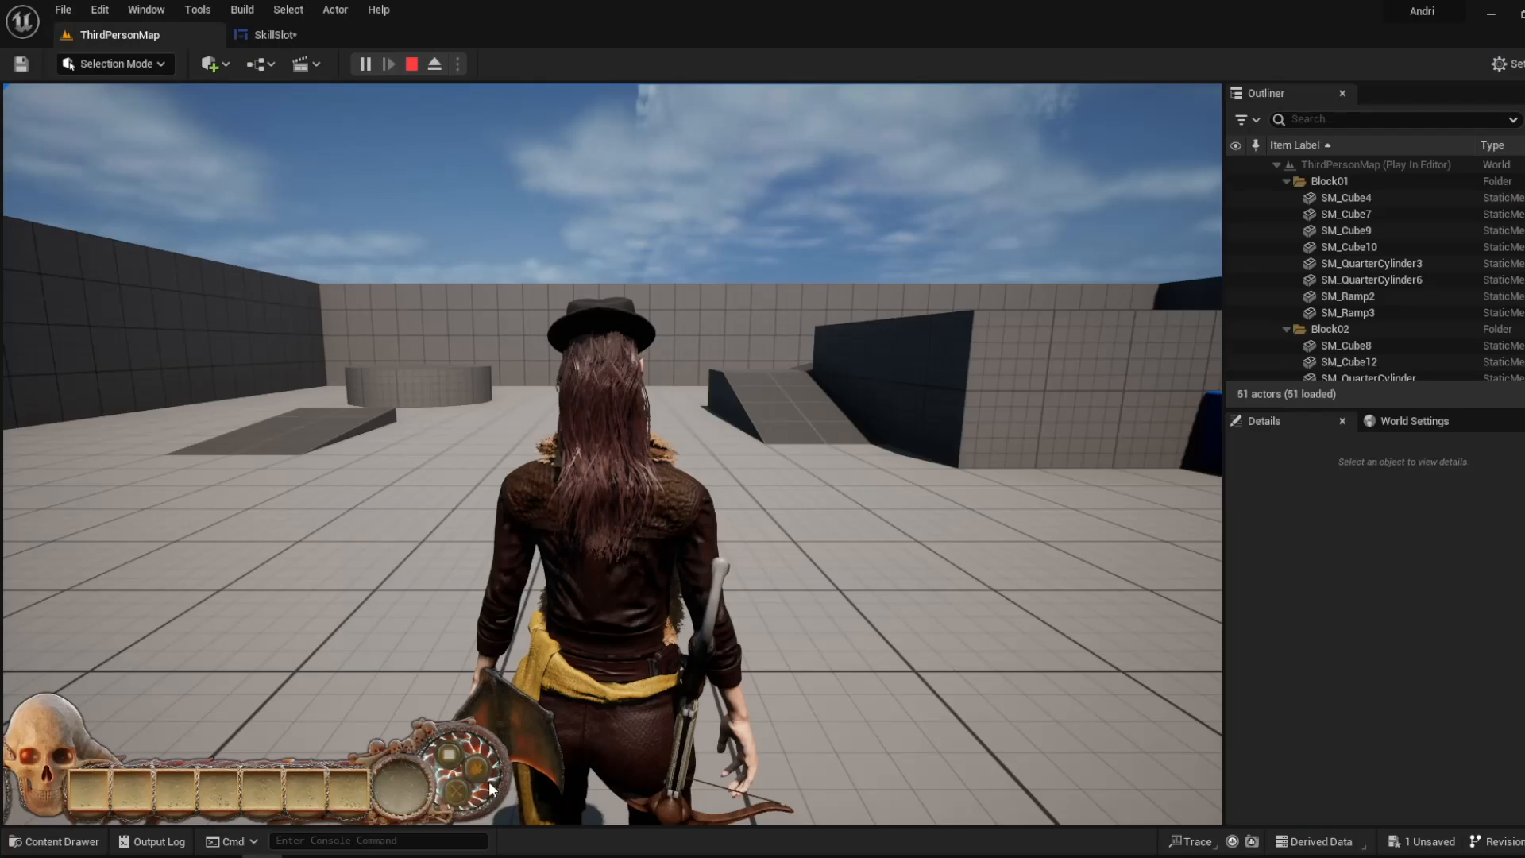
pyautogui.click(321, 32)
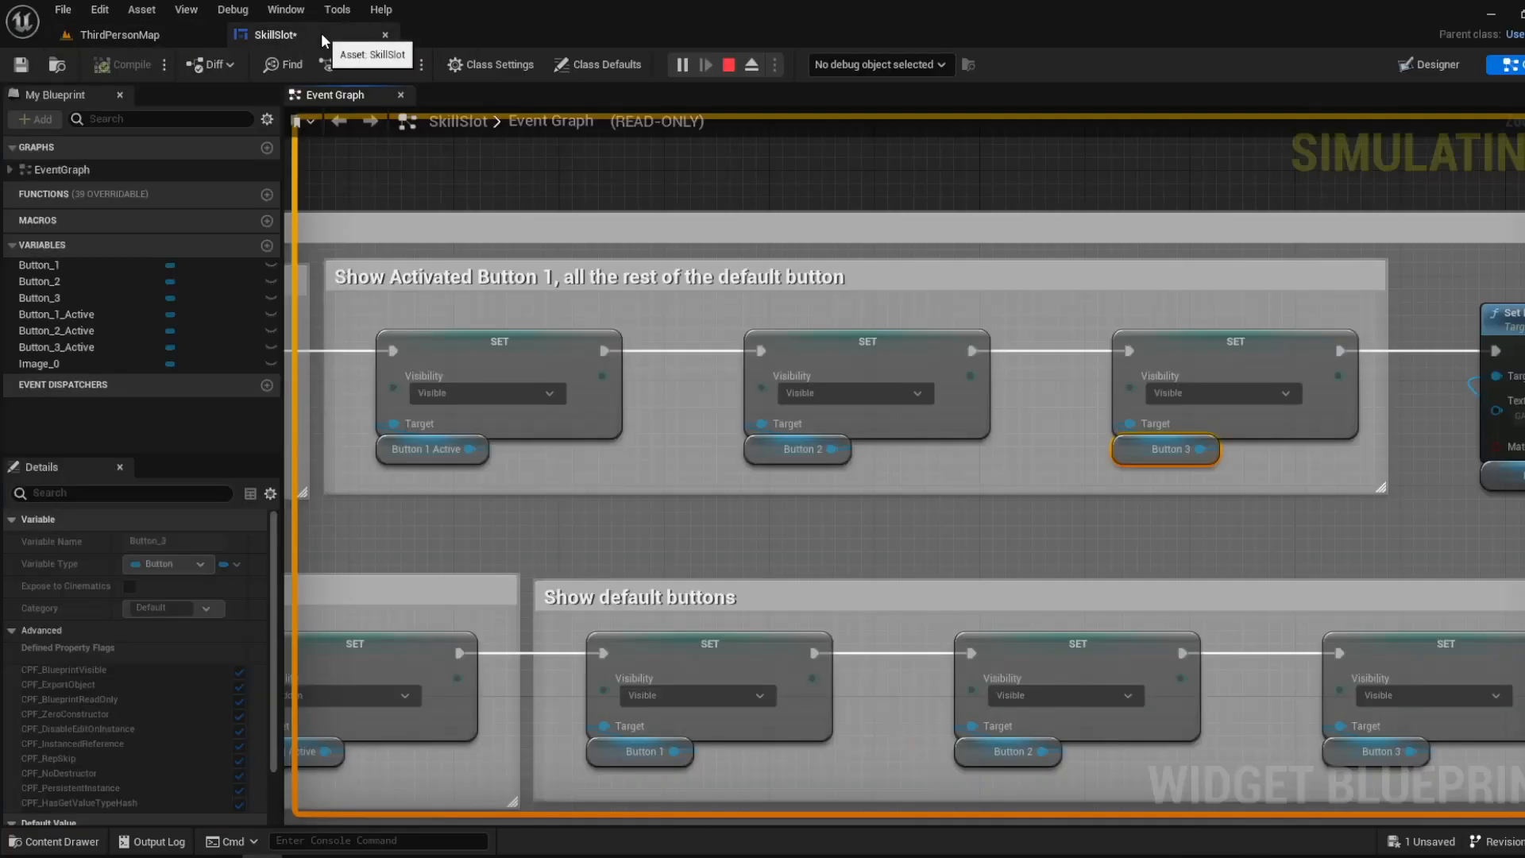
pyautogui.scroll(-4, 780, 366)
pyautogui.scroll(4, 779, 365)
pyautogui.moveTo(782, 369); pyautogui.dragTo(655, 392, button='right')
pyautogui.click(132, 37)
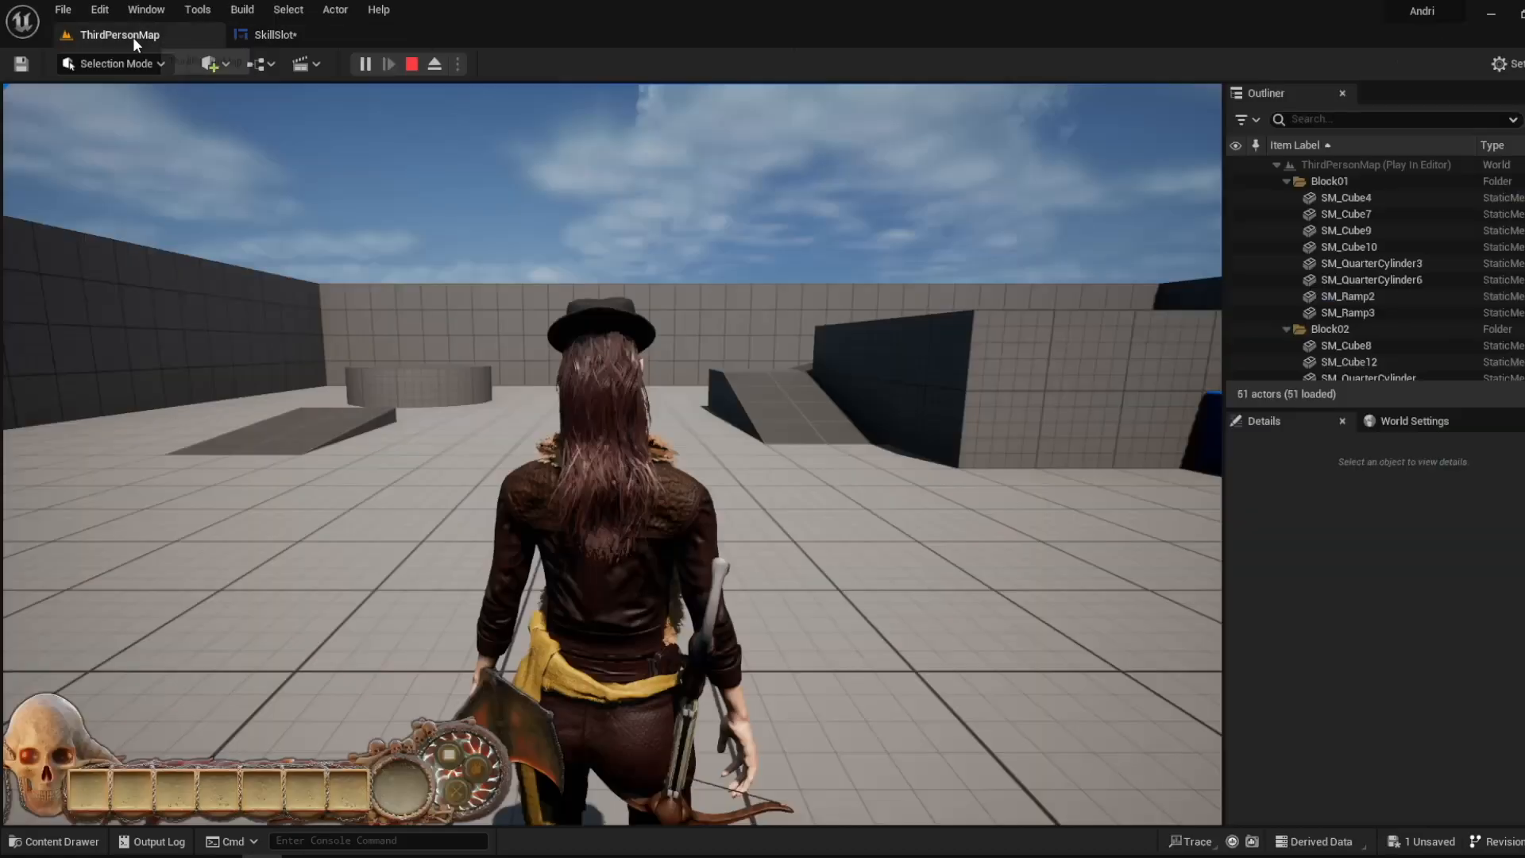
pyautogui.click(307, 34)
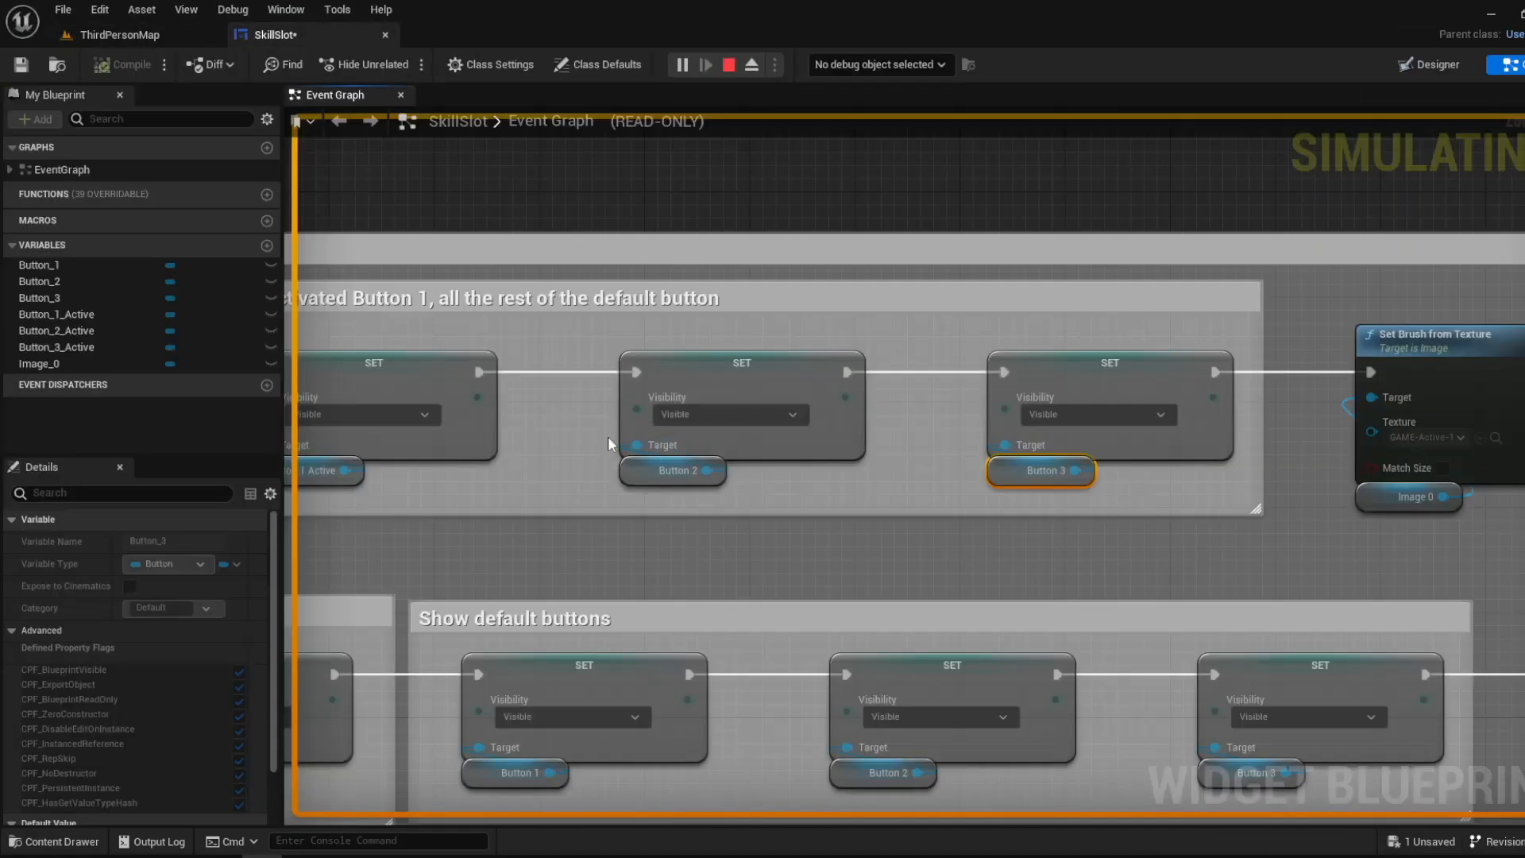
# - Examine the Deactivating Button 1 section, including its Button 1 Active visibility node, and compare it with the first skill button in the running game
pyautogui.moveTo(607, 436); pyautogui.dragTo(1081, 443, button='right')
pyautogui.moveTo(540, 439); pyautogui.dragTo(1092, 421, button='right')
pyautogui.moveTo(722, 436); pyautogui.dragTo(1367, 420, button='right')
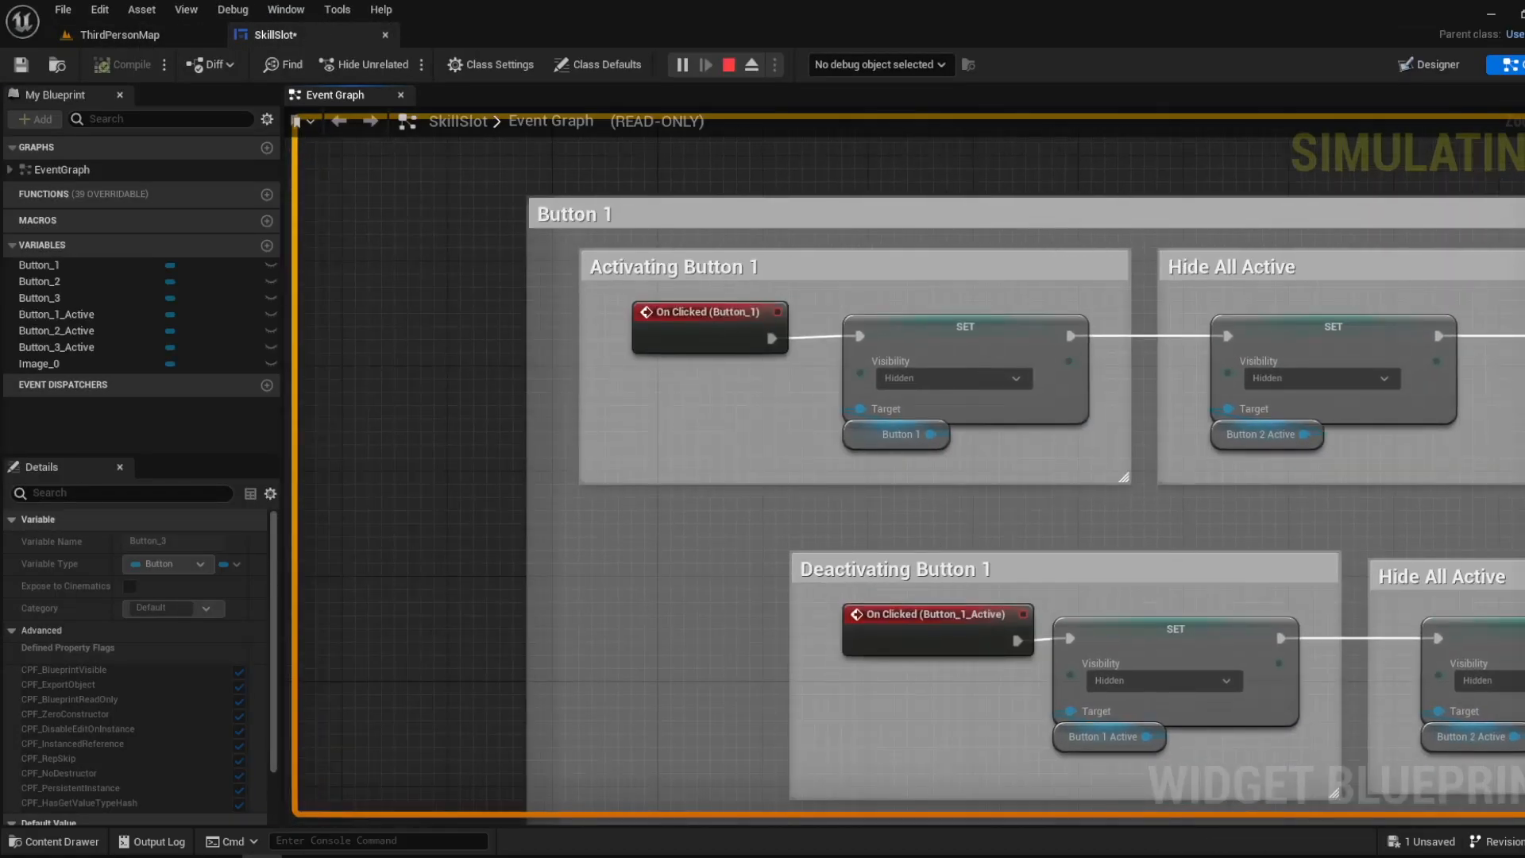
pyautogui.moveTo(930, 527); pyautogui.dragTo(568, 462, button='right')
pyautogui.moveTo(584, 344); pyautogui.dragTo(715, 348, button='right')
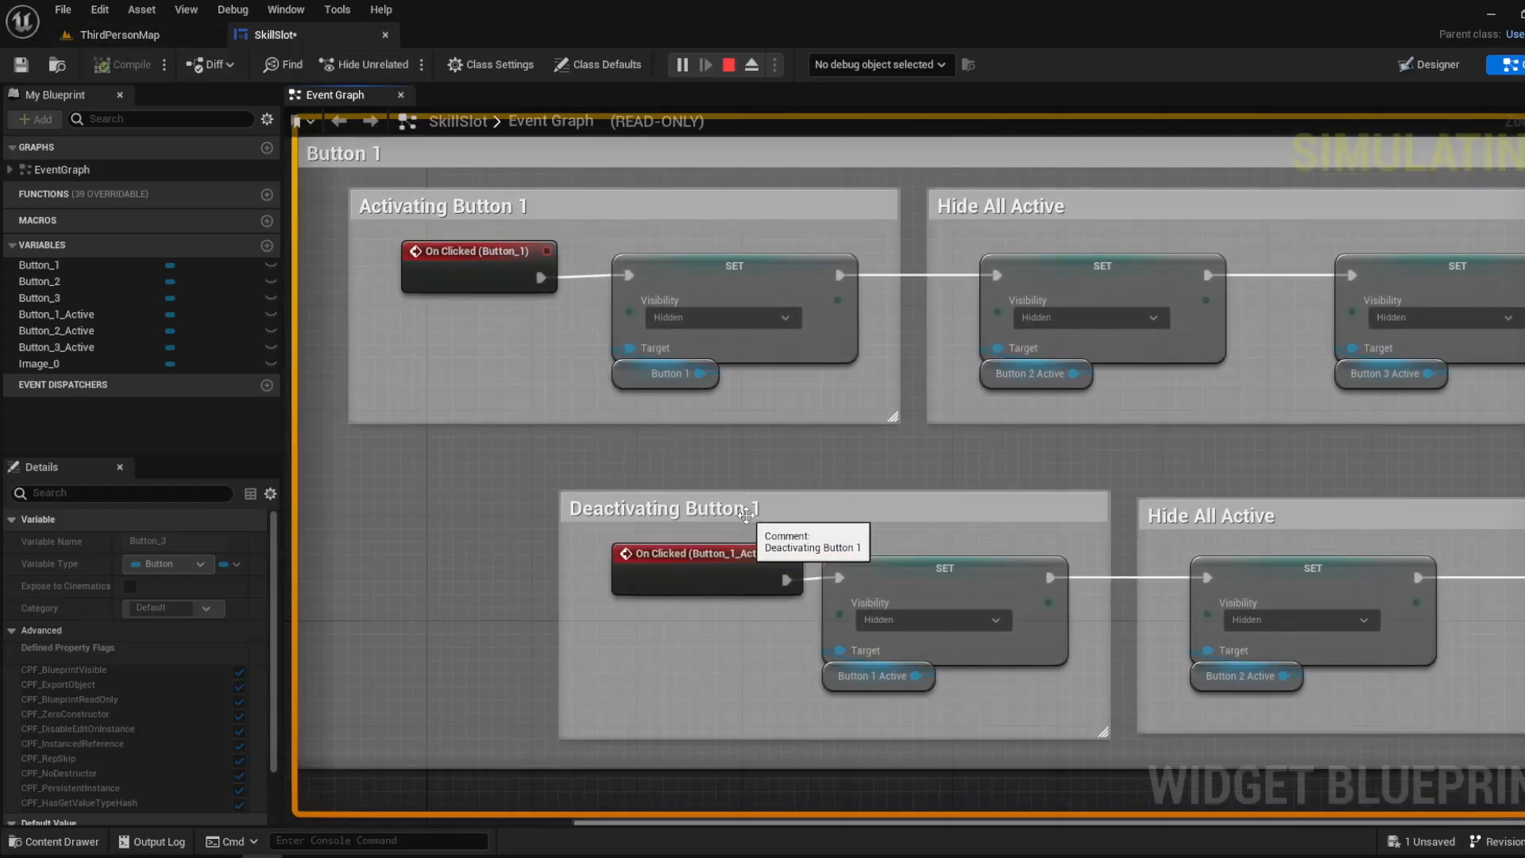
pyautogui.click(119, 35)
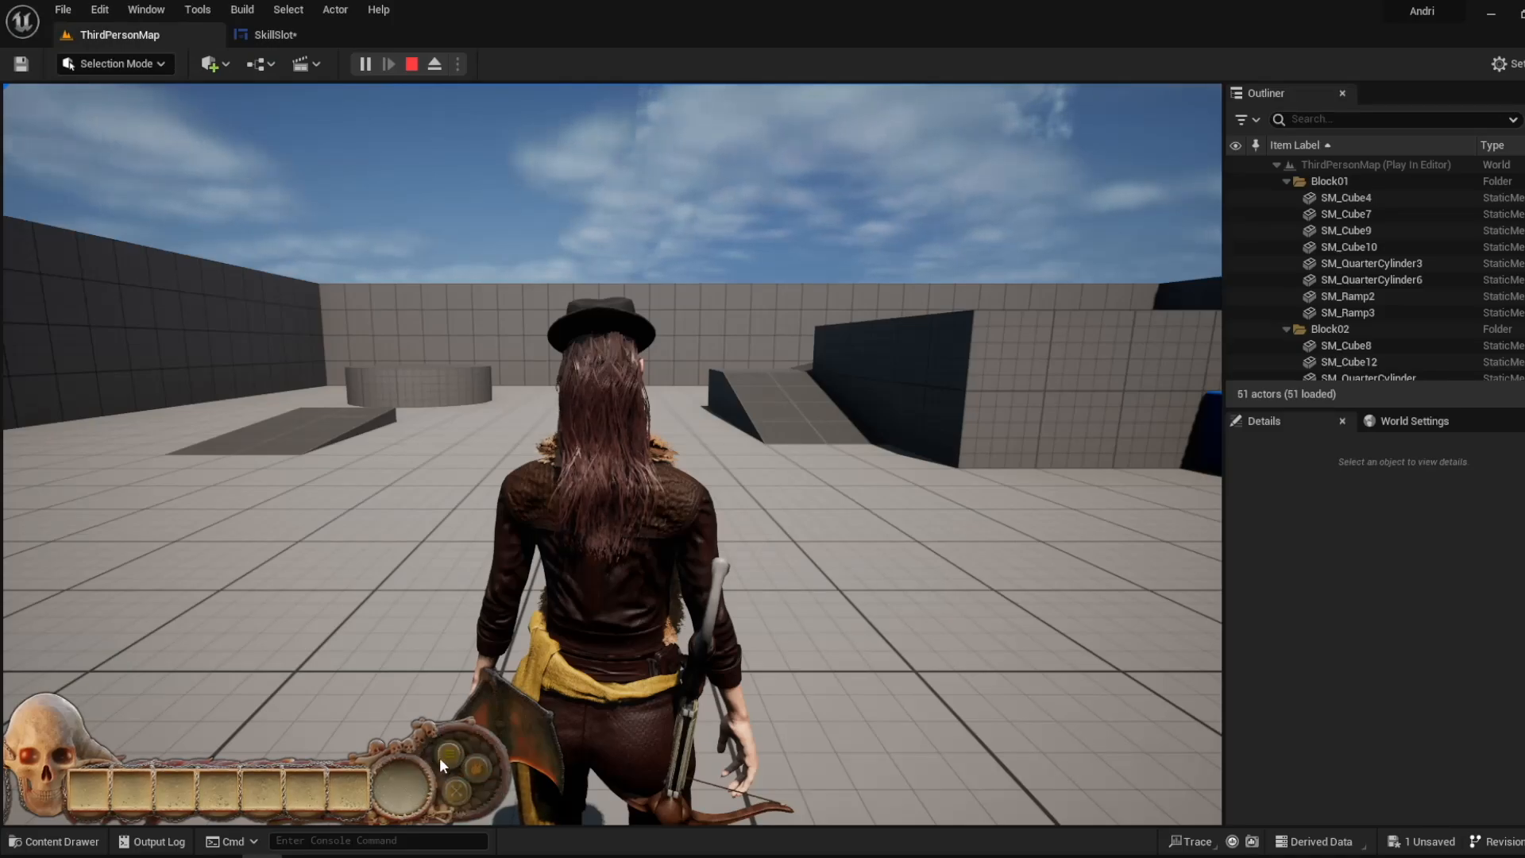
pyautogui.click(286, 38)
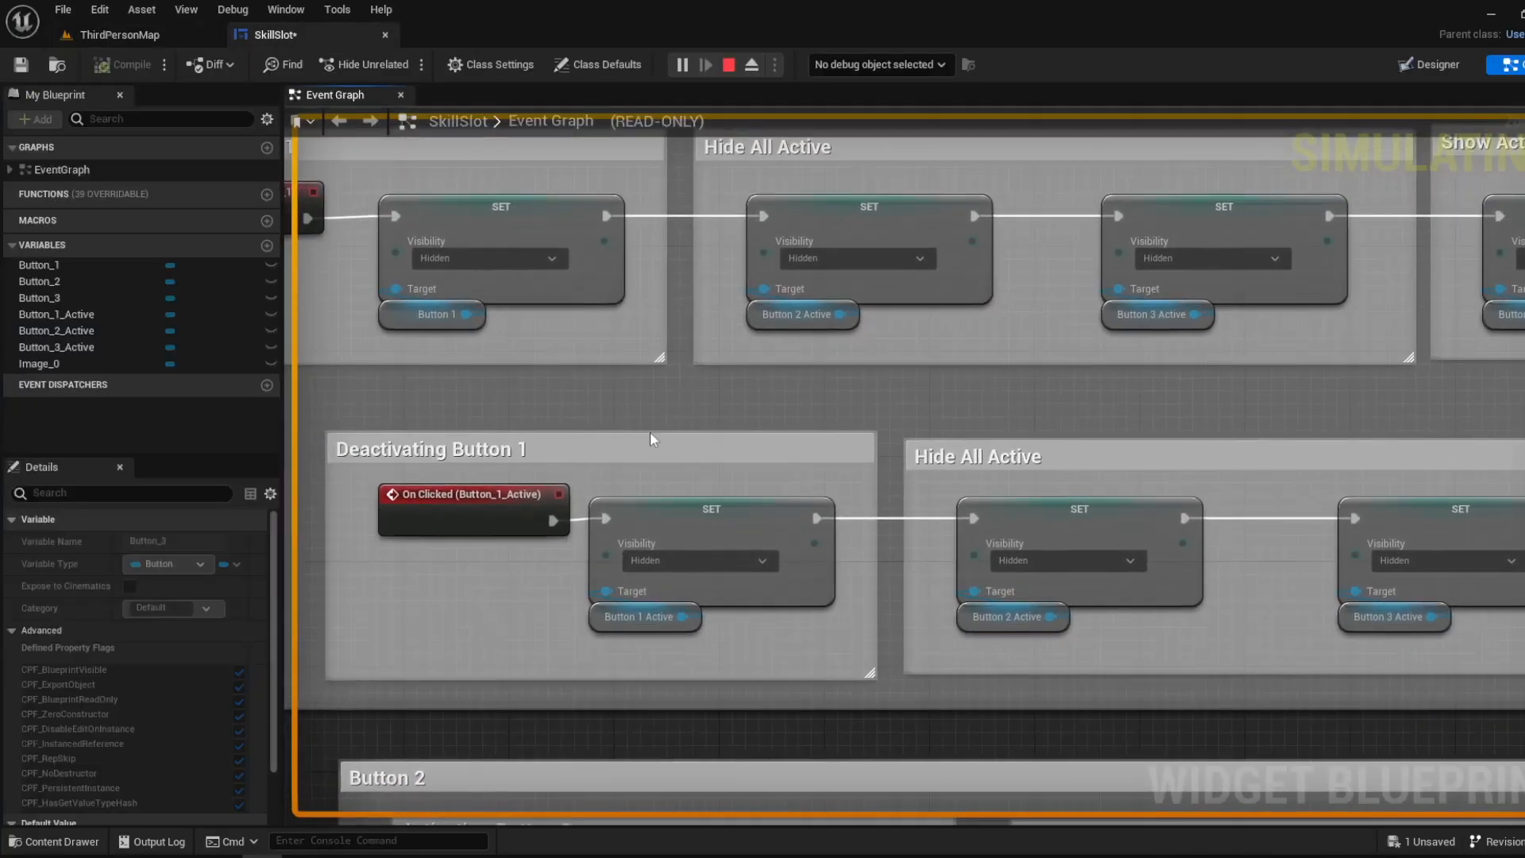
pyautogui.click(596, 618)
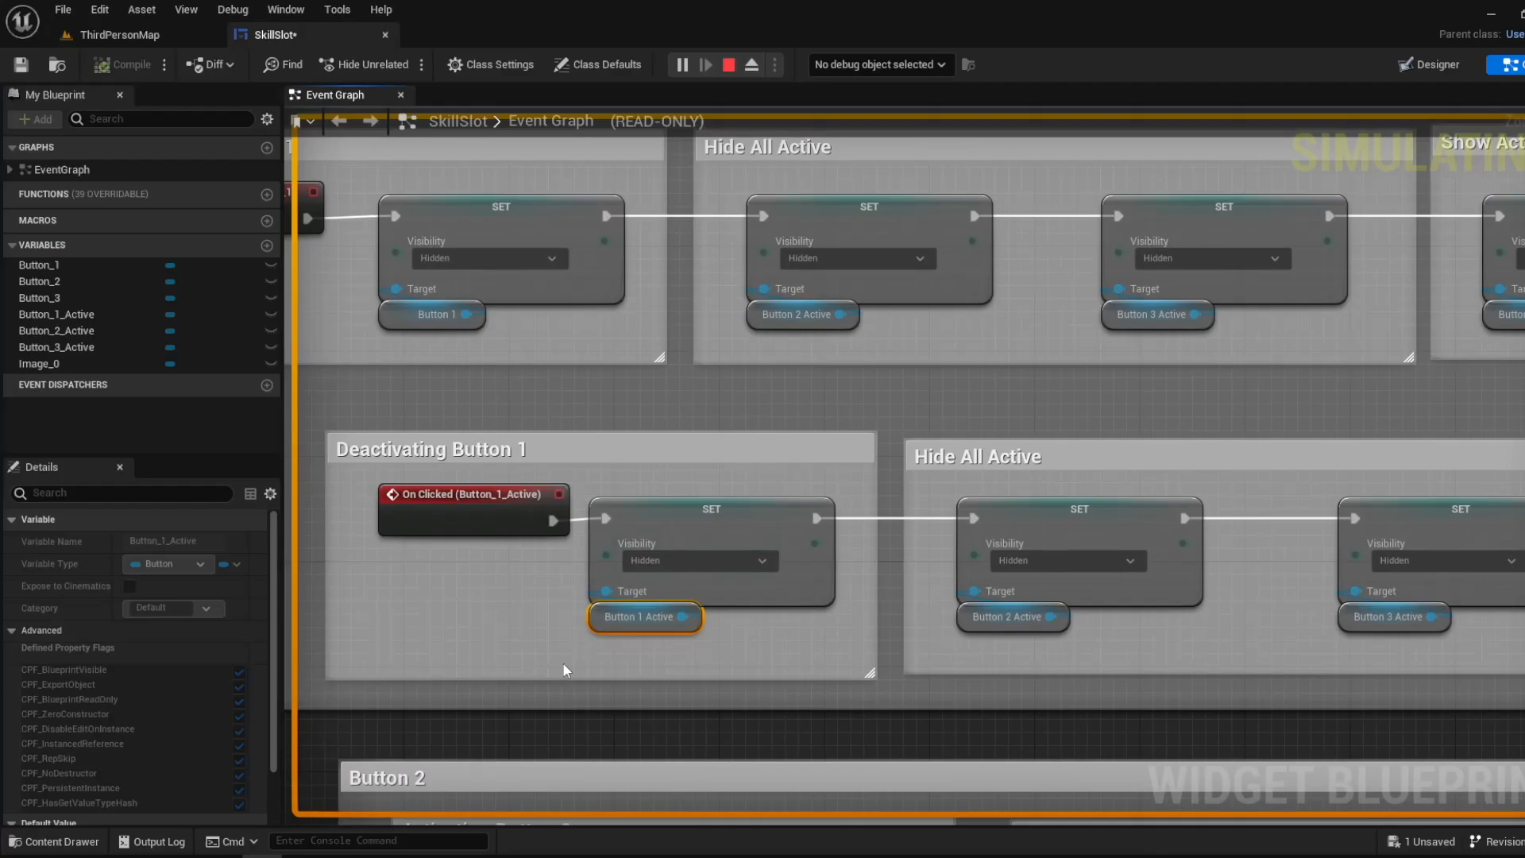
pyautogui.click(193, 37)
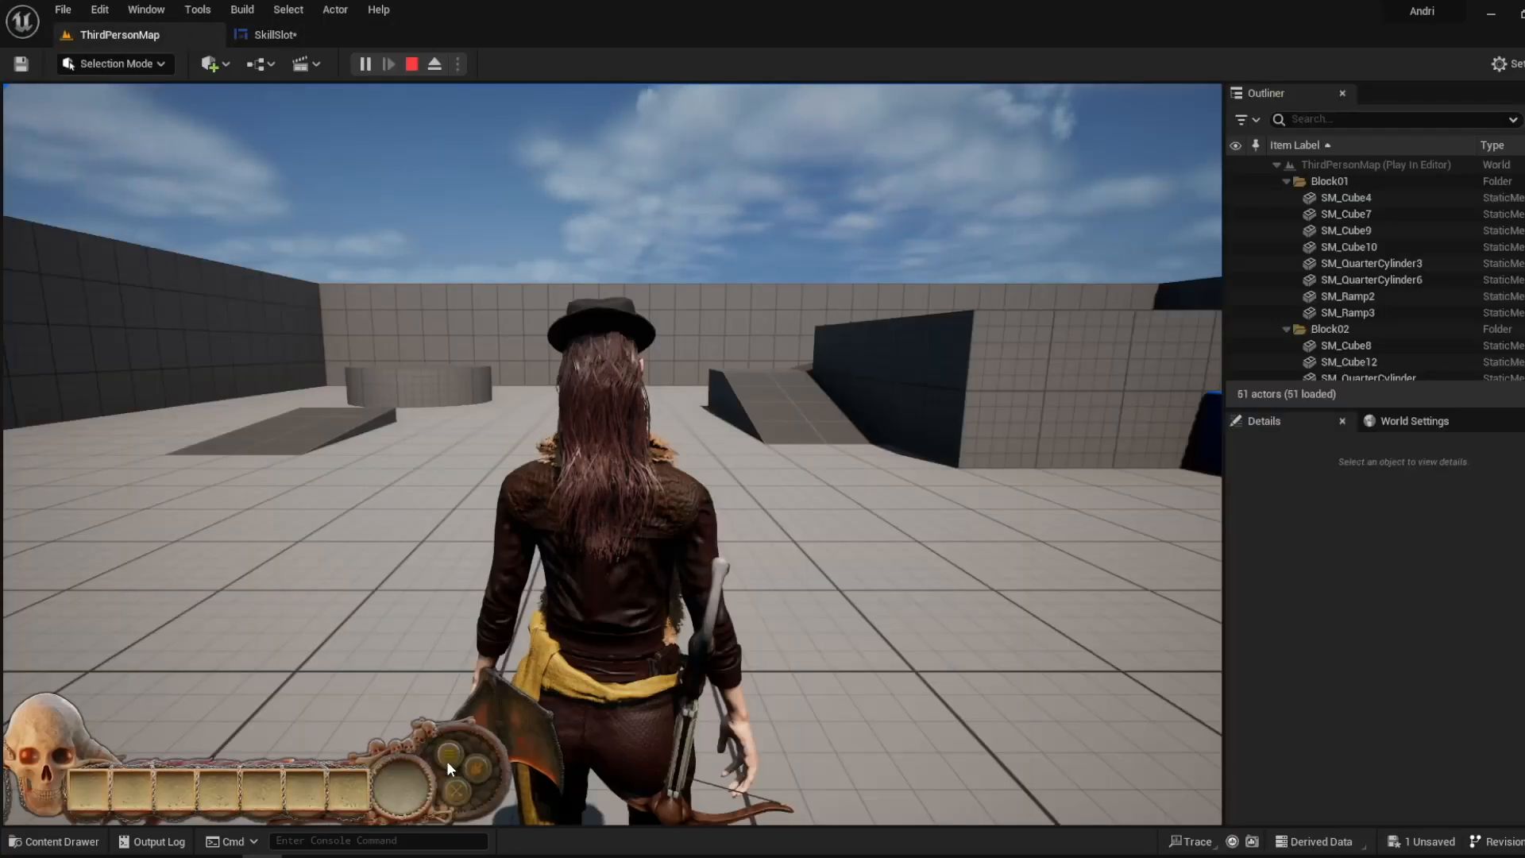
pyautogui.click(280, 33)
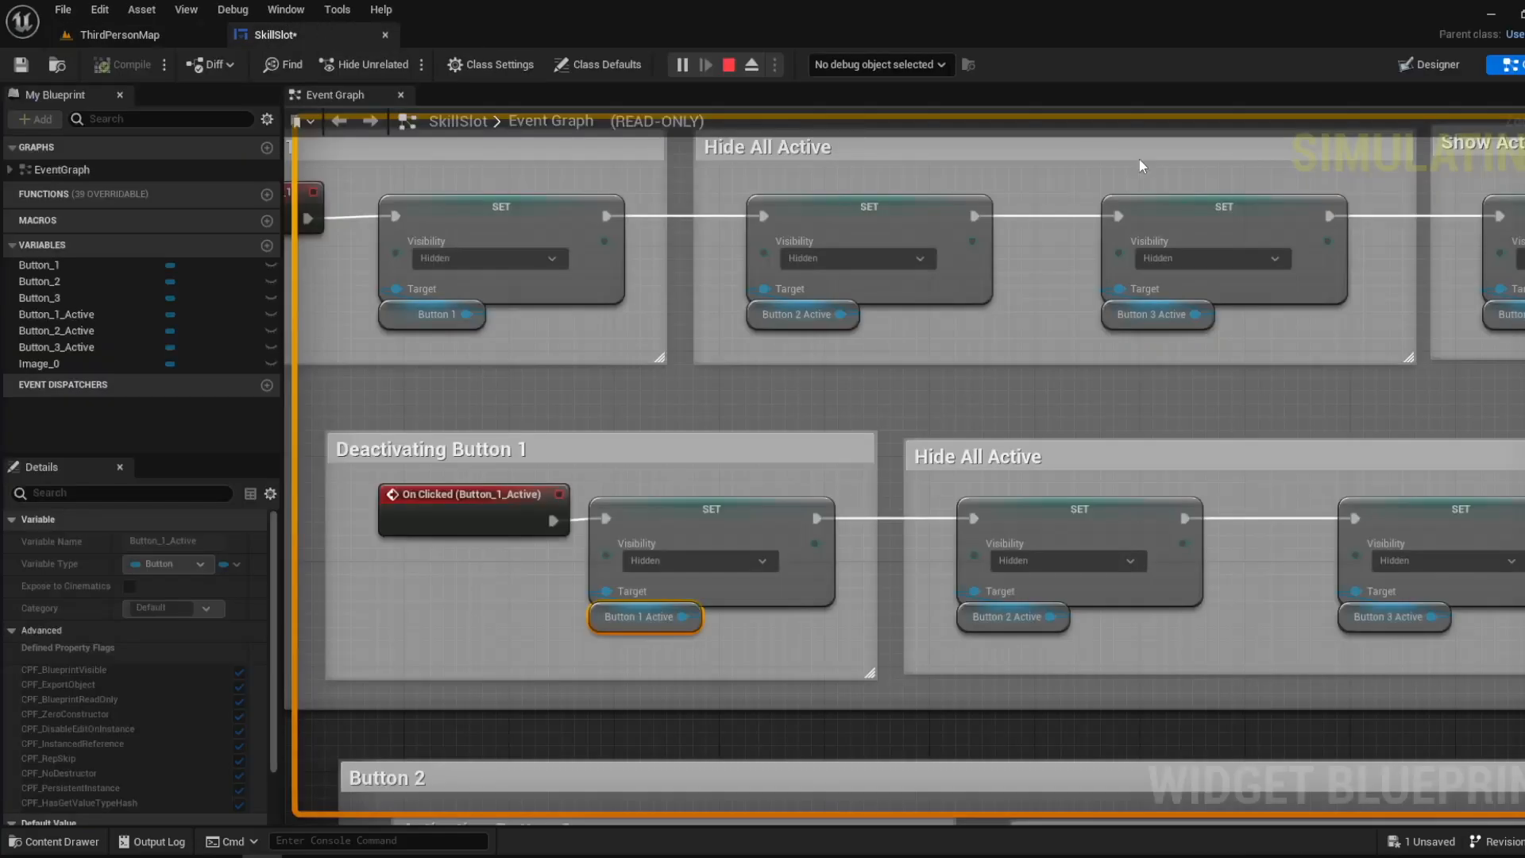
# - Move Button_1 off Button_1_Active in the widget layout to inspect the active button underneath, and undo the move
pyautogui.click(1430, 65)
pyautogui.scroll(8, 659, 708)
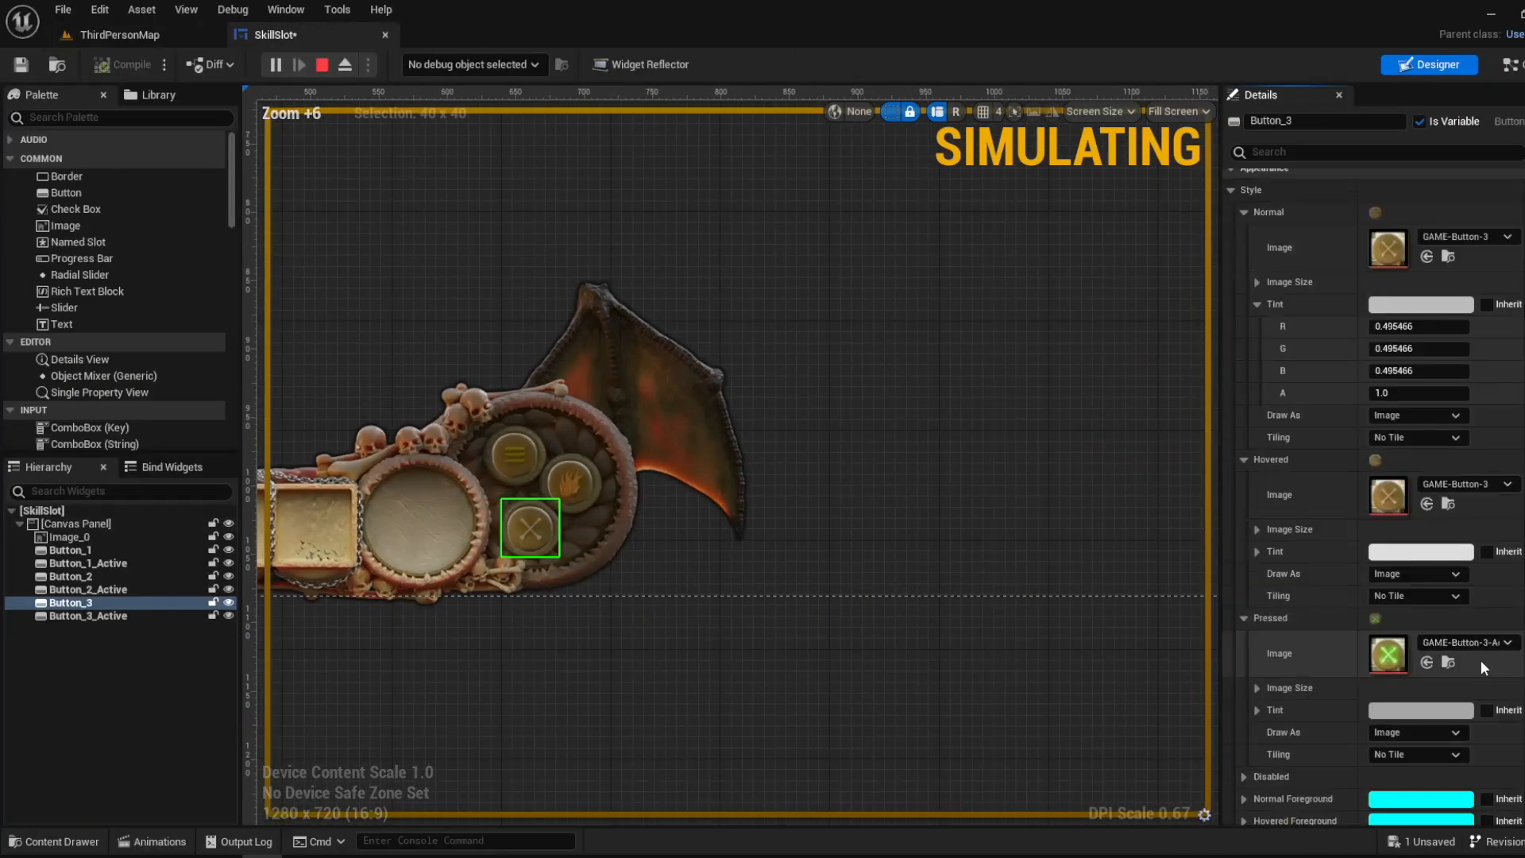
pyautogui.scroll(-3, 1483, 668)
pyautogui.scroll(1, 466, 604)
pyautogui.moveTo(543, 520)
pyautogui.mouseDown()
pyautogui.moveTo(540, 555)
pyautogui.moveTo(542, 516)
pyautogui.mouseUp()
pyautogui.hotkey('ctrl', 'z')
pyautogui.click(522, 437)
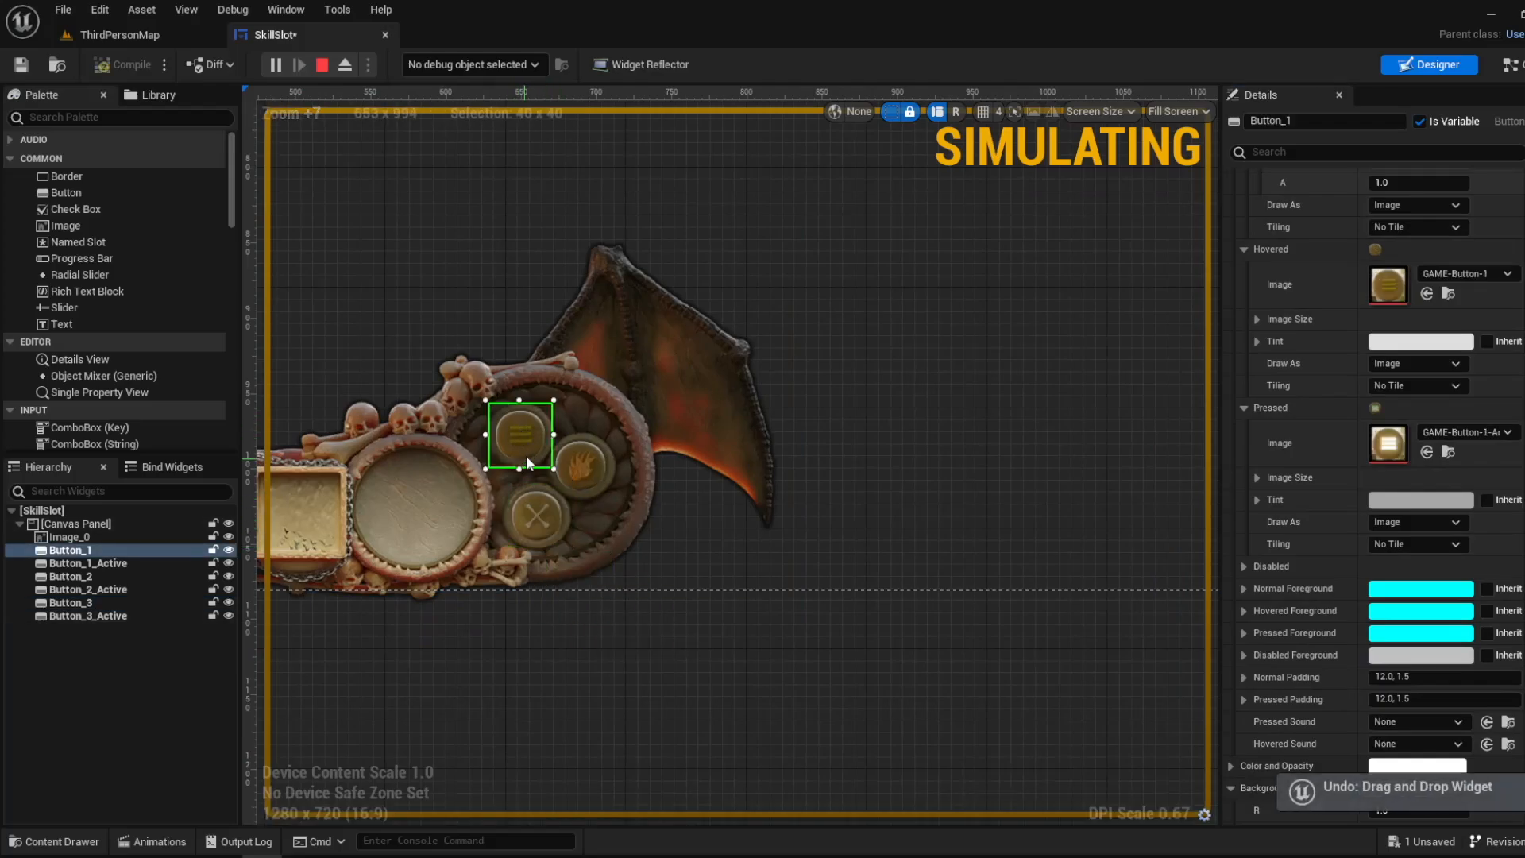
pyautogui.moveTo(526, 455); pyautogui.dragTo(493, 320)
pyautogui.click(522, 437)
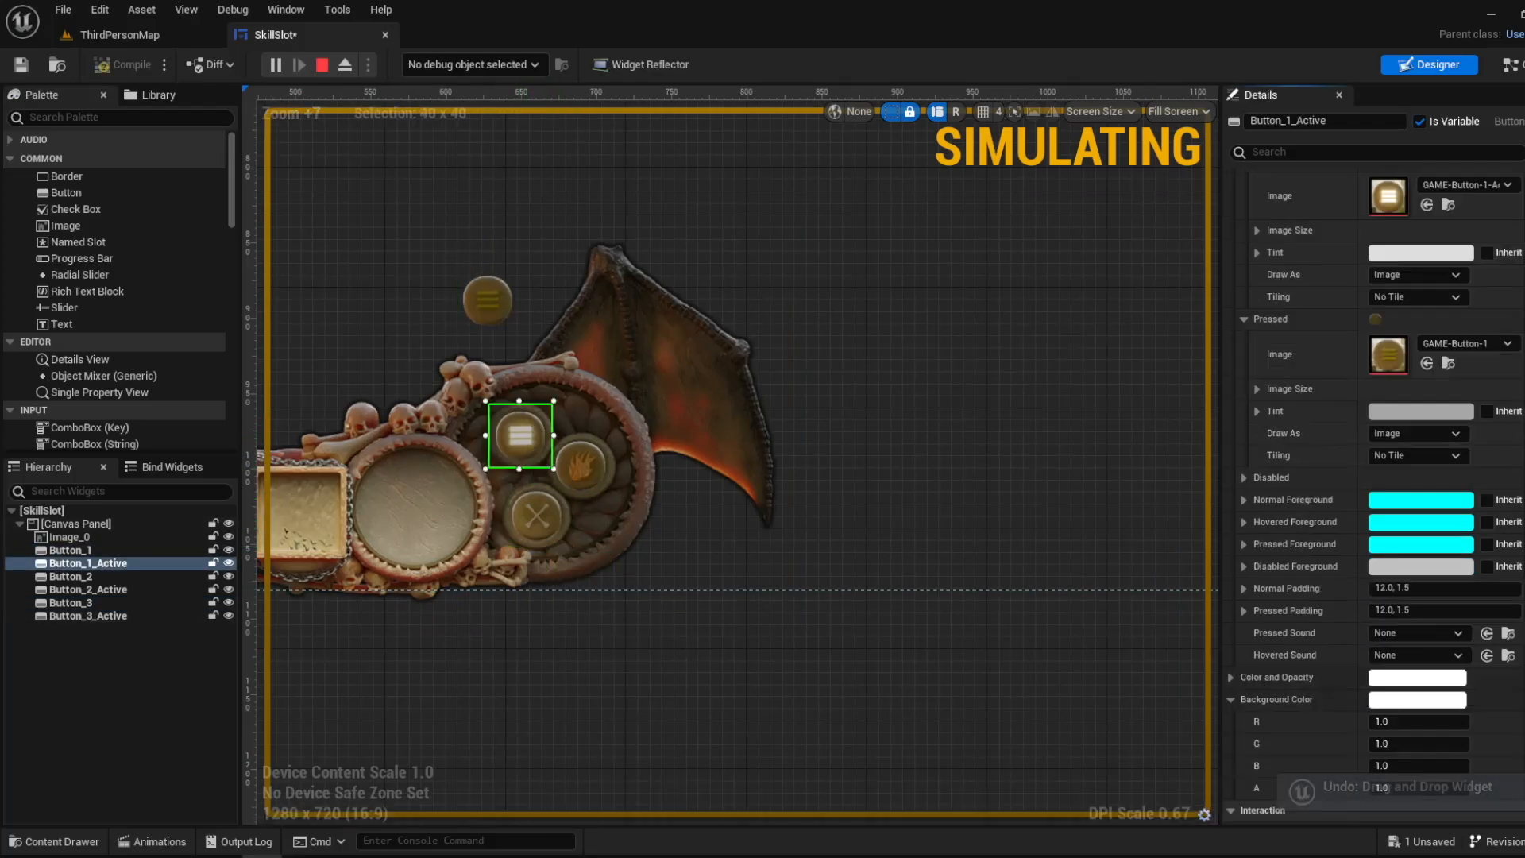
pyautogui.scroll(-10, 1305, 732)
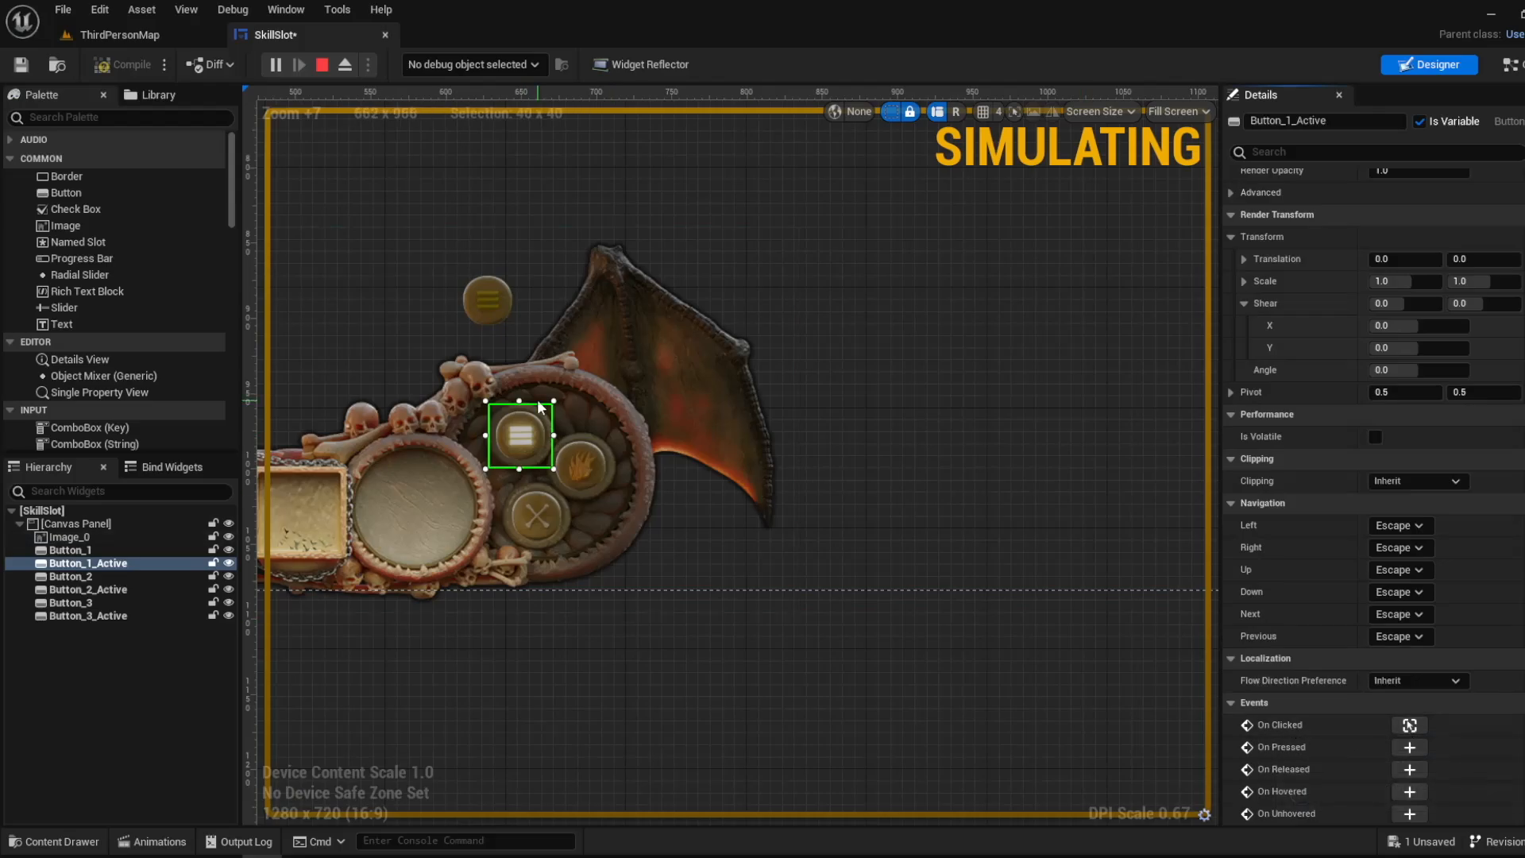
pyautogui.hotkey('ctrl', 'z')
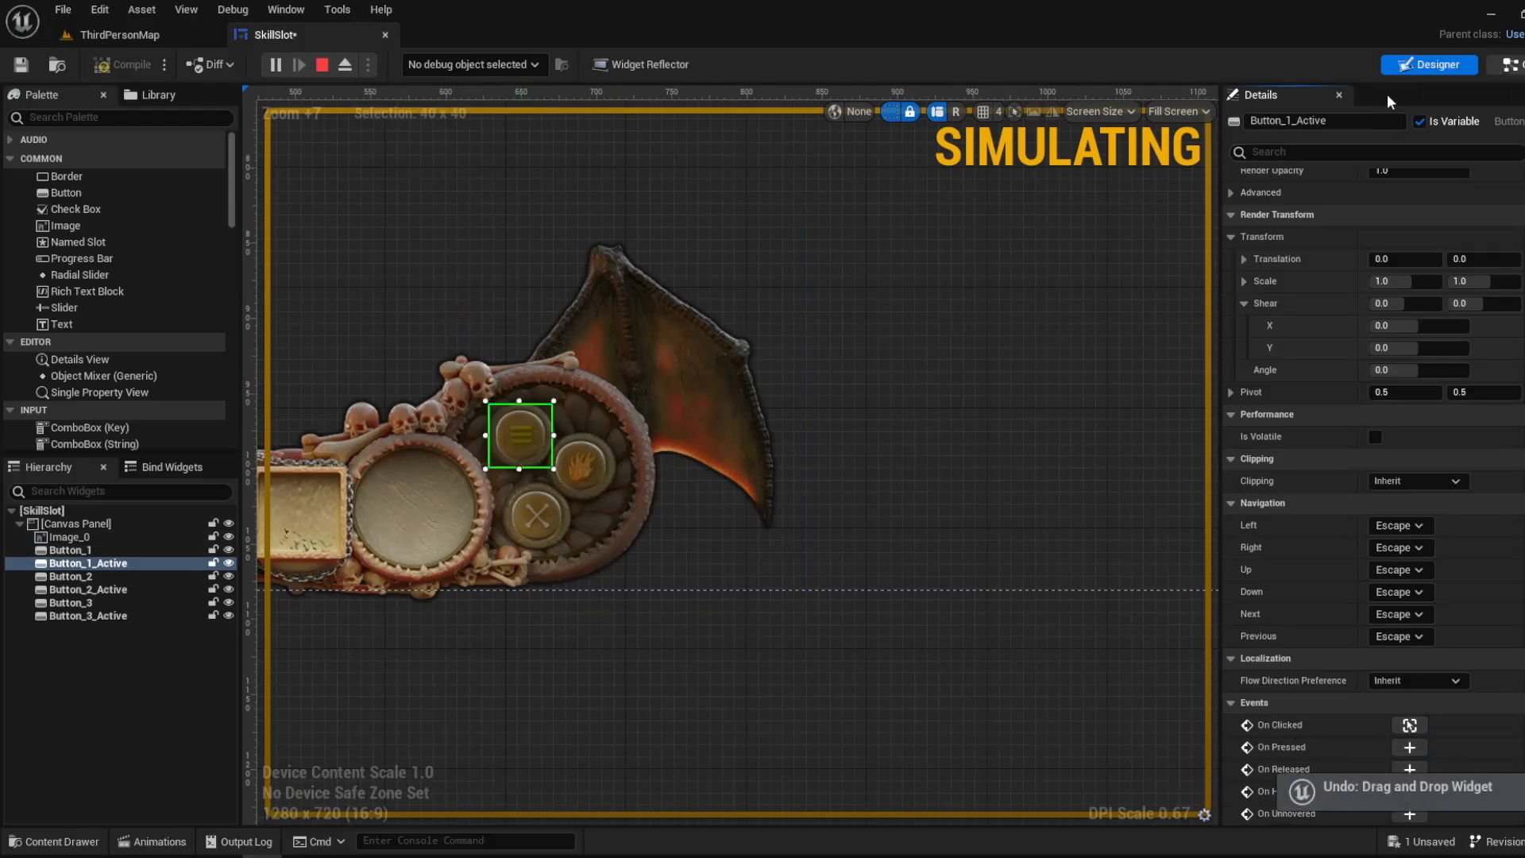
# - Test the first skill button in the running game against the On Clicked (Button_1_Active) logic
pyautogui.click(1510, 64)
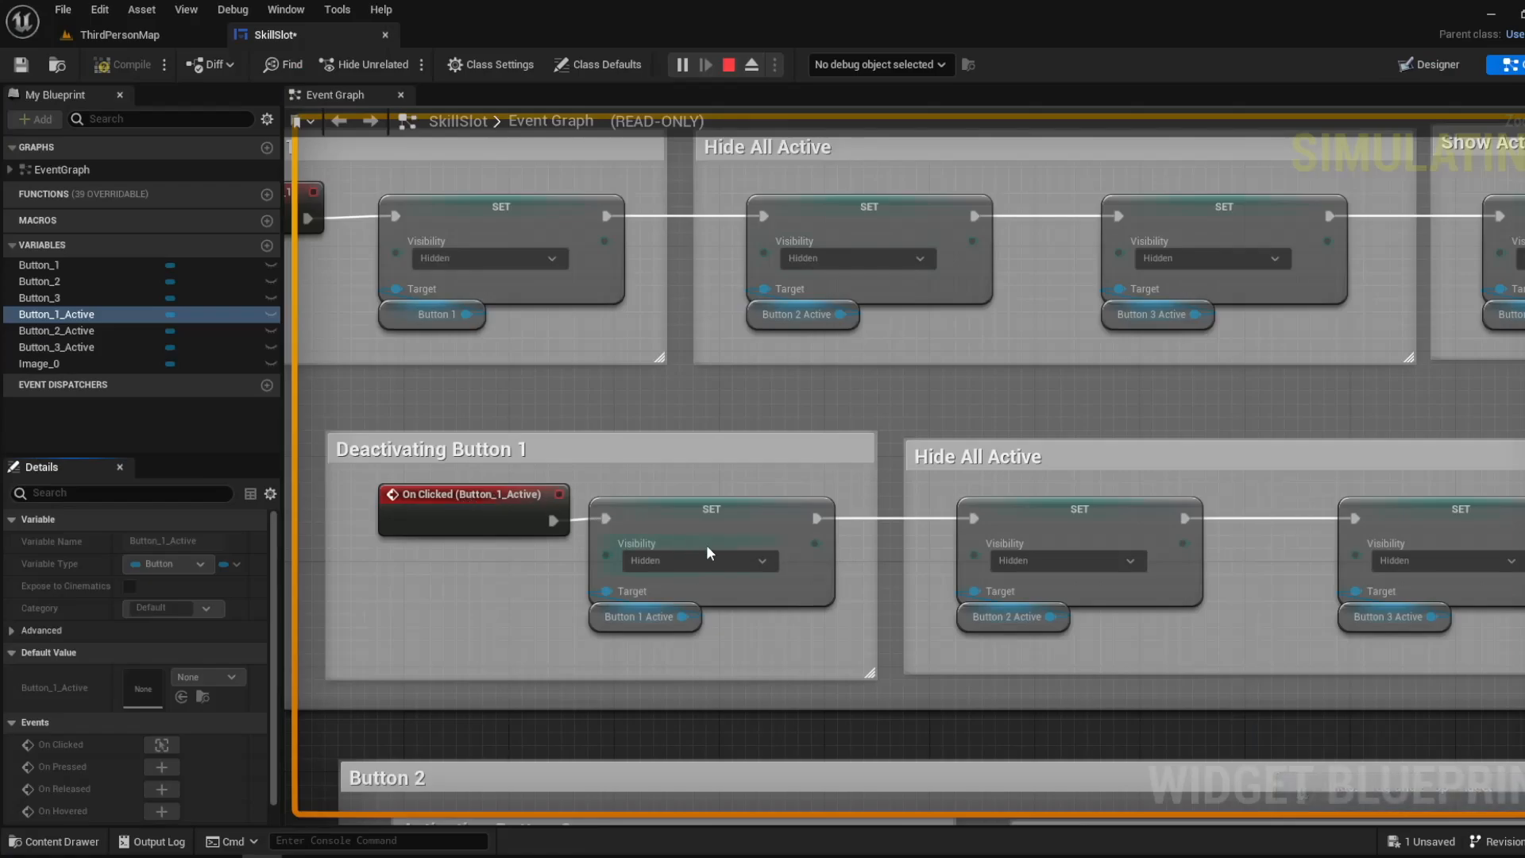
pyautogui.click(146, 39)
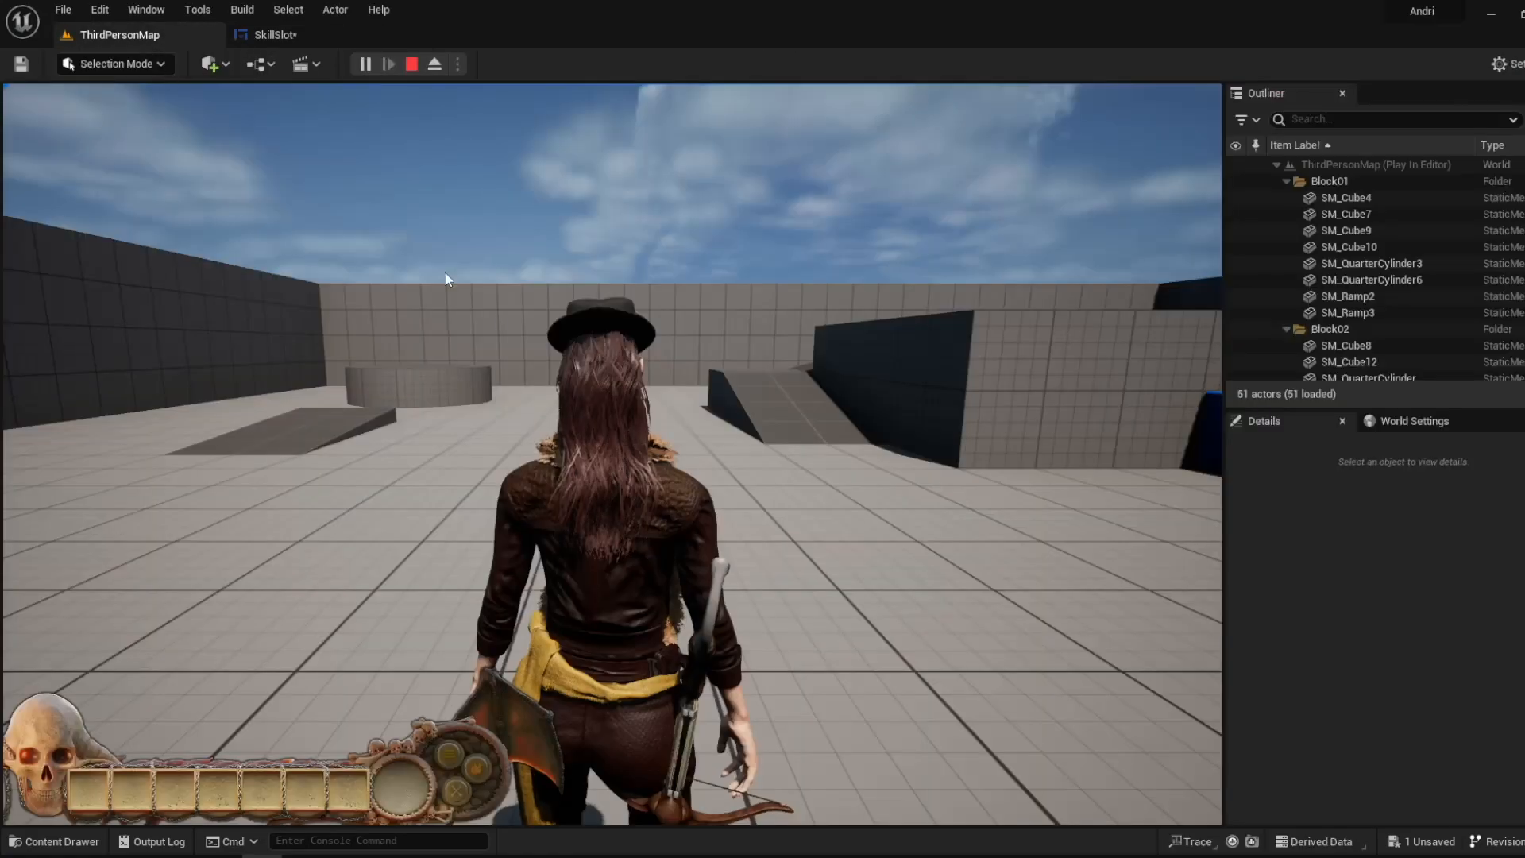
pyautogui.click(448, 754)
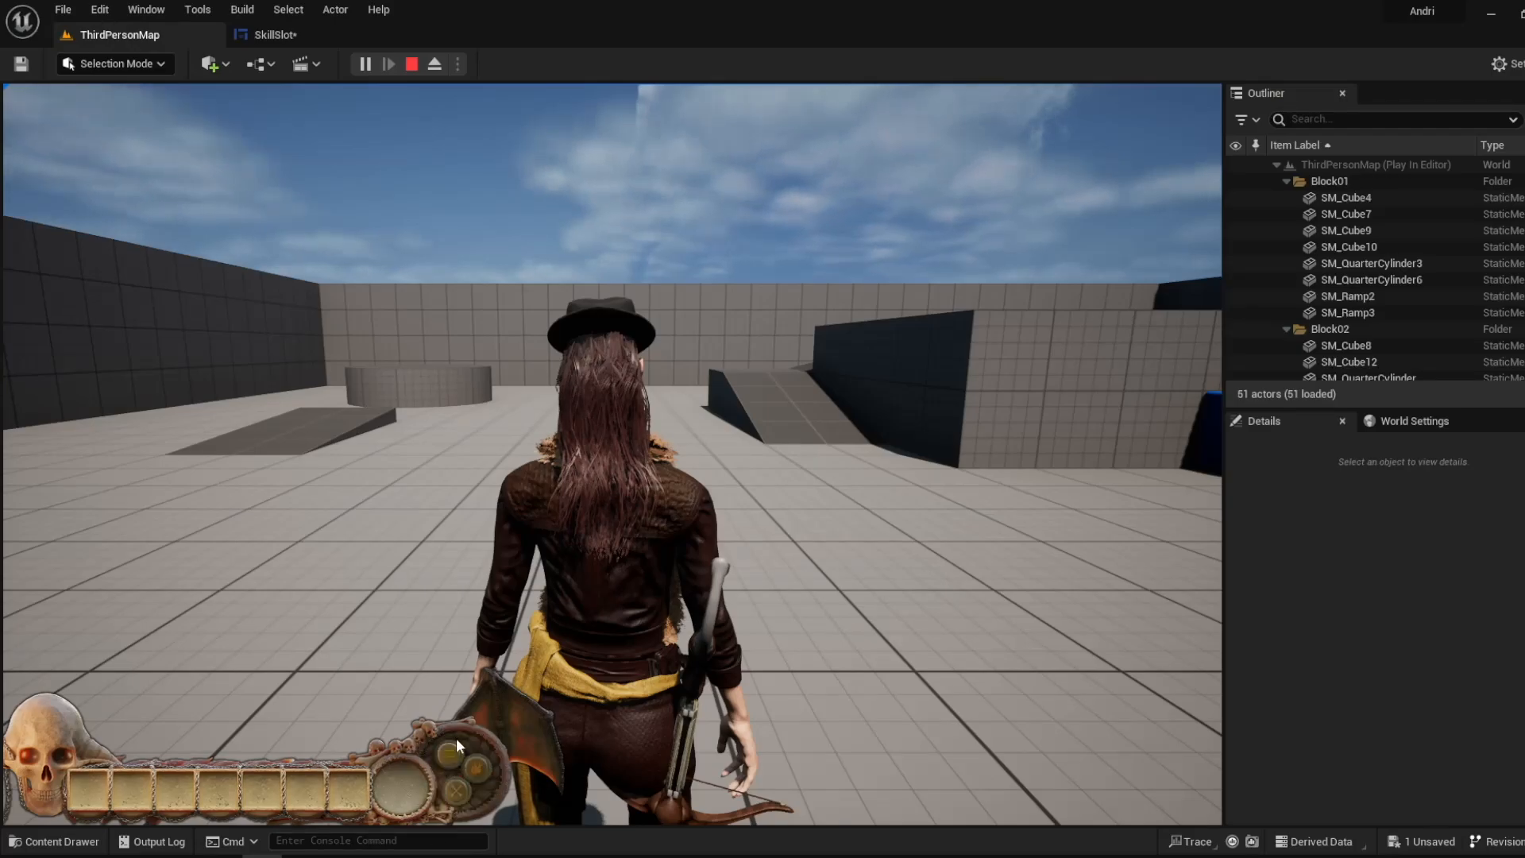
# - Inspect the Button 2 Active and Button 3 Active nodes under Hide All Active for Button 1's deactivation against the running HUD
pyautogui.click(286, 35)
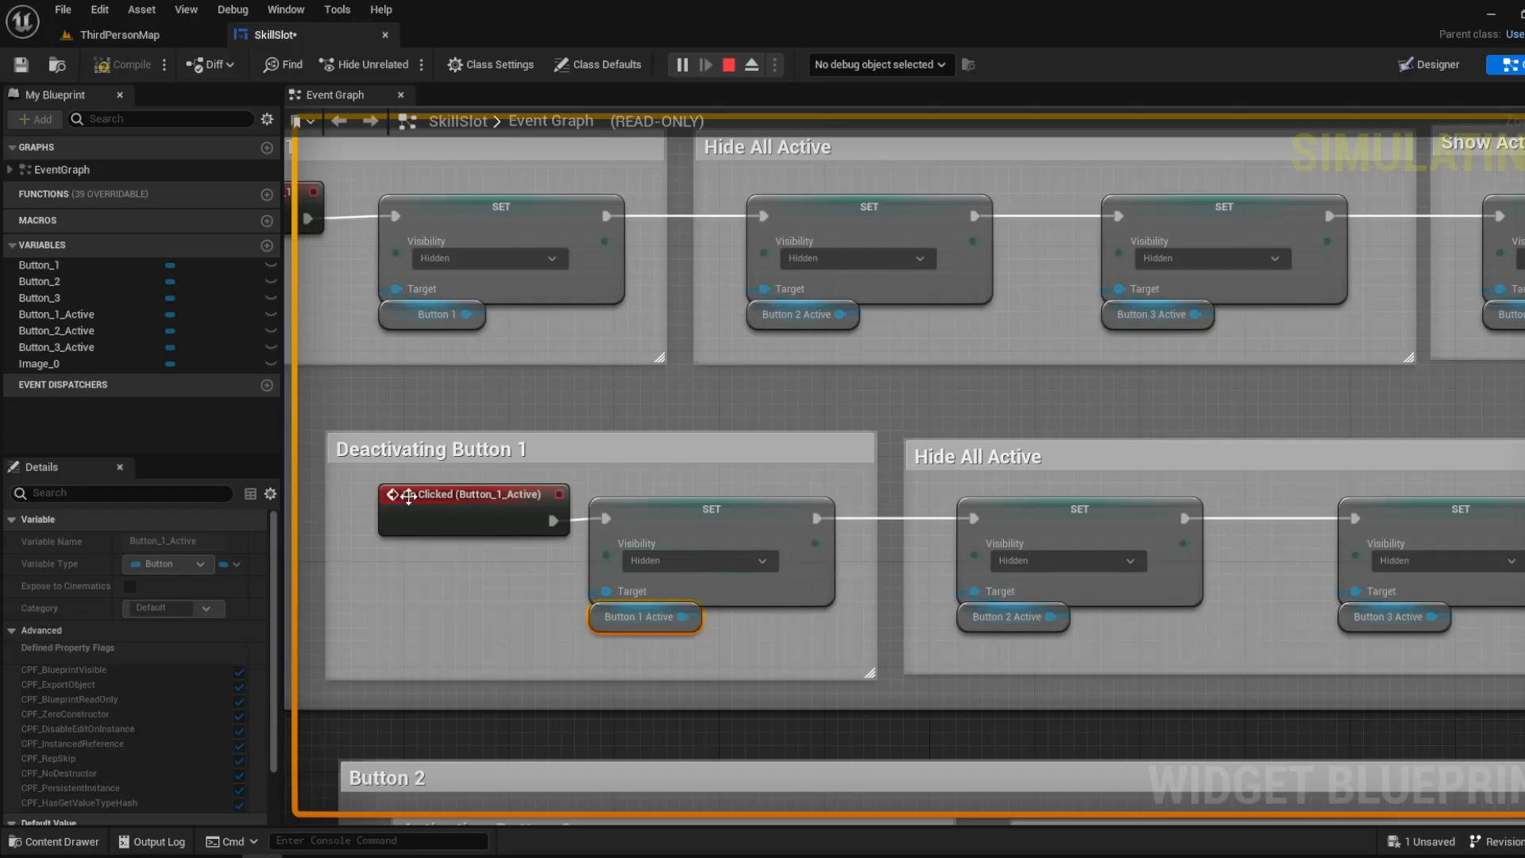
pyautogui.moveTo(708, 576); pyautogui.dragTo(543, 466, button='right')
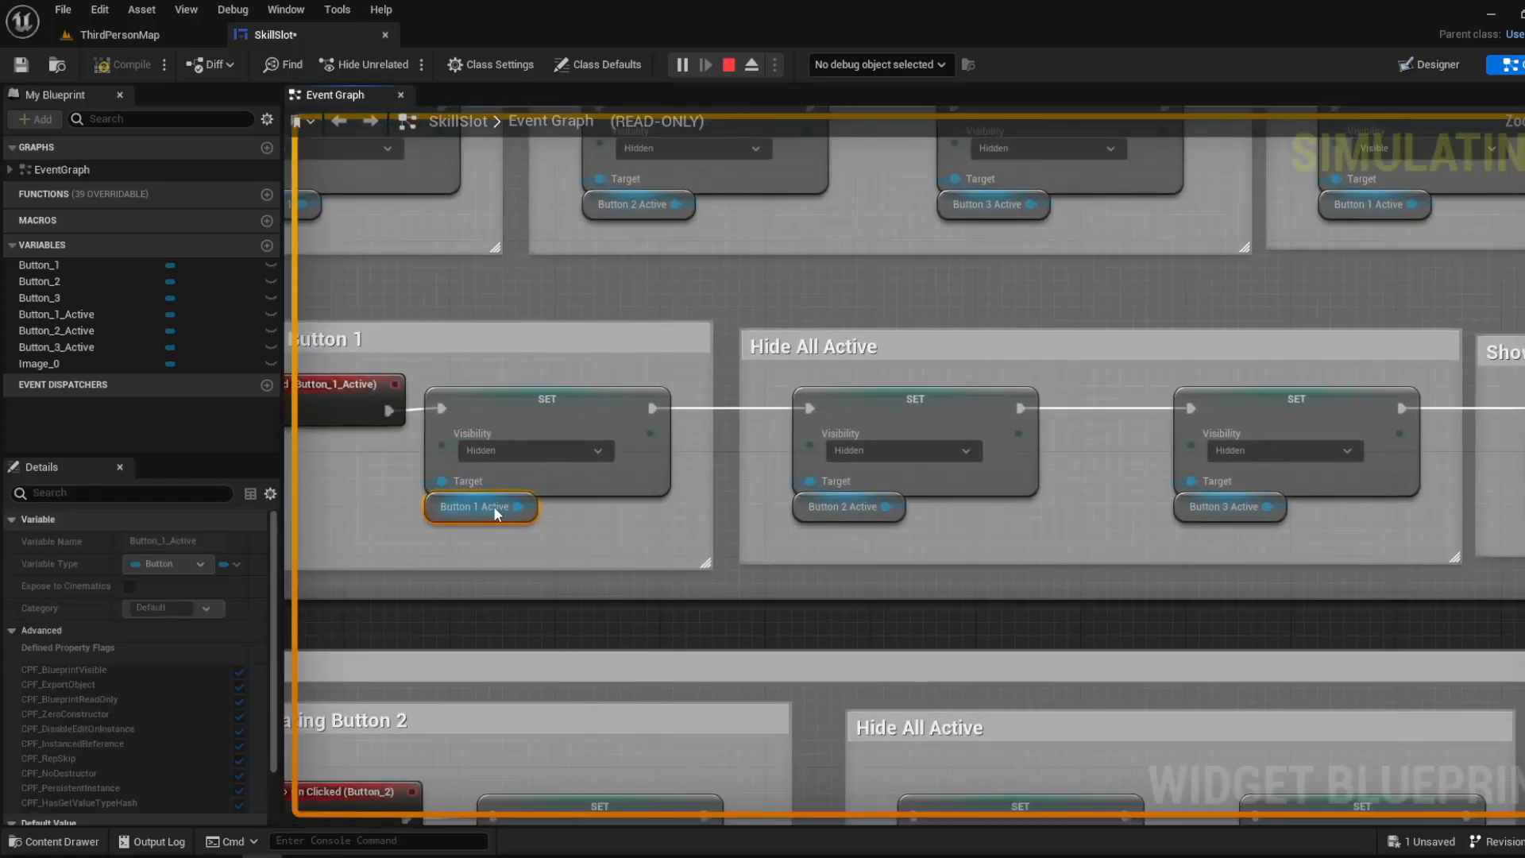
pyautogui.moveTo(807, 542); pyautogui.dragTo(651, 562, button='right')
pyautogui.click(541, 516)
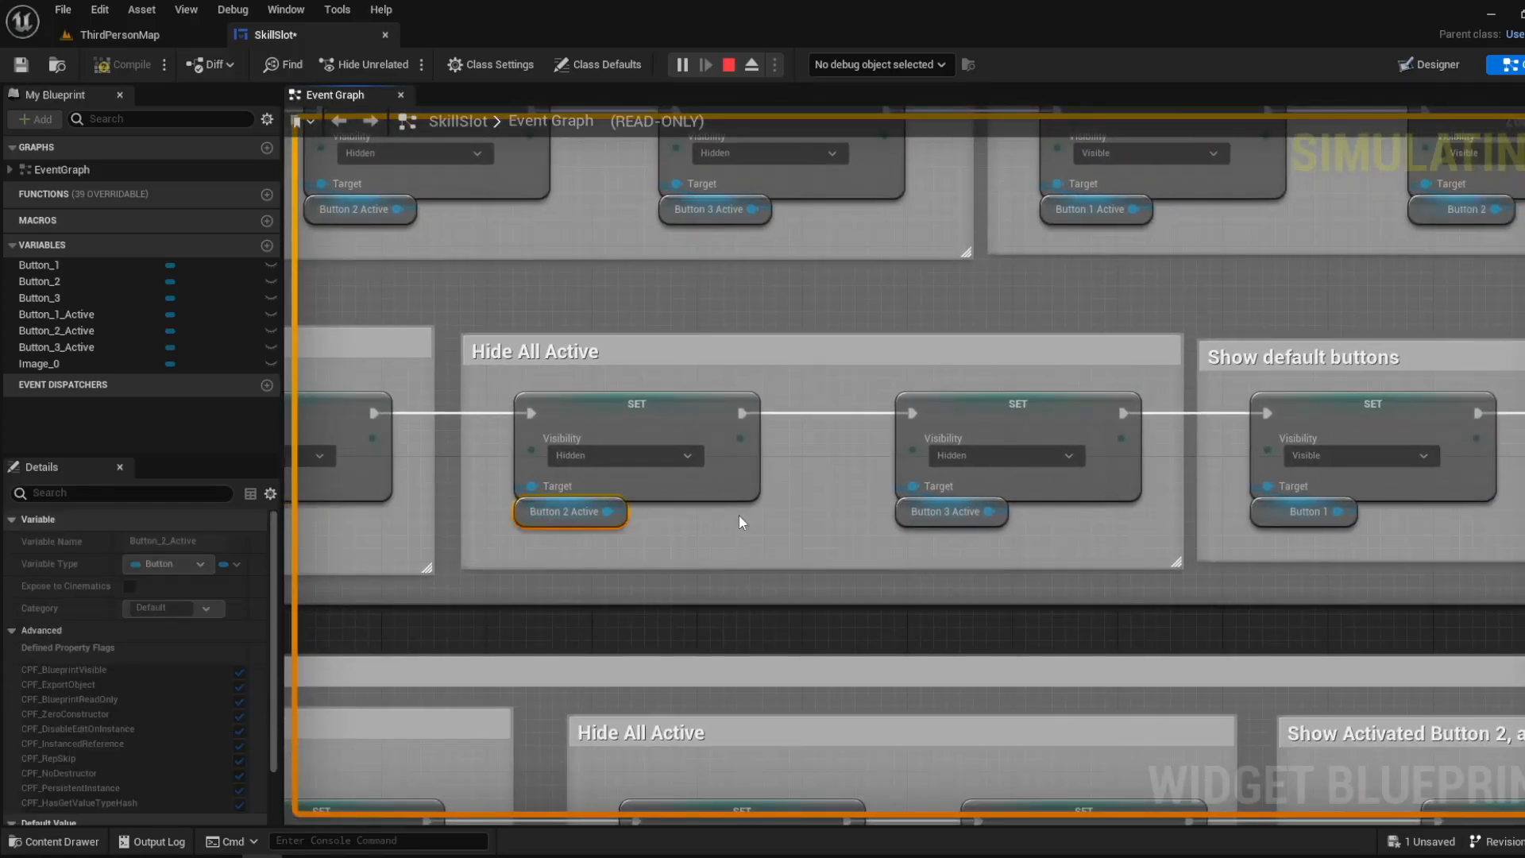
pyautogui.click(967, 522)
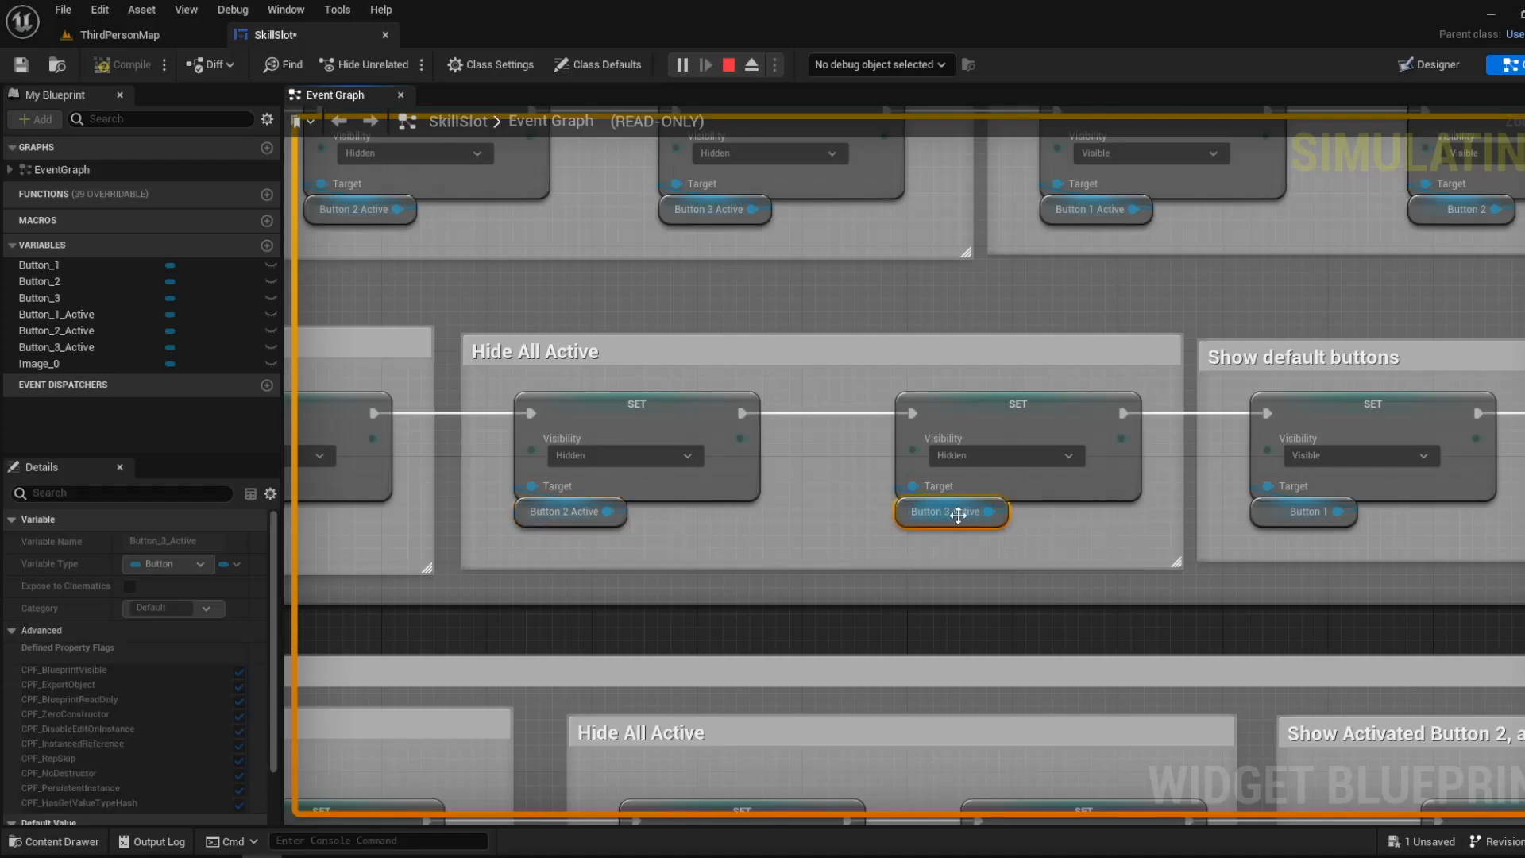
pyautogui.click(558, 518)
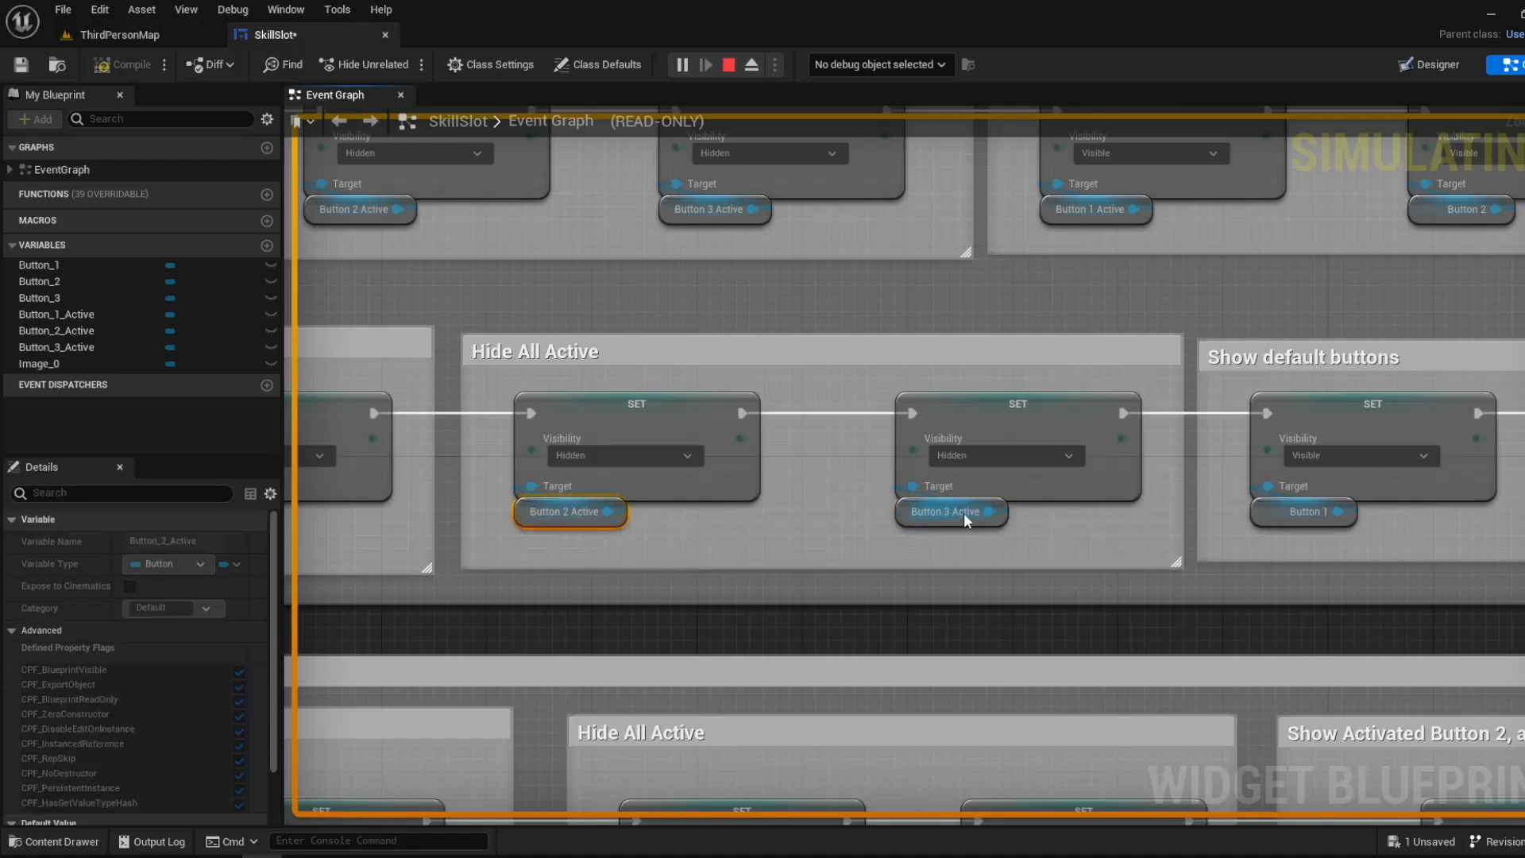
pyautogui.click(159, 36)
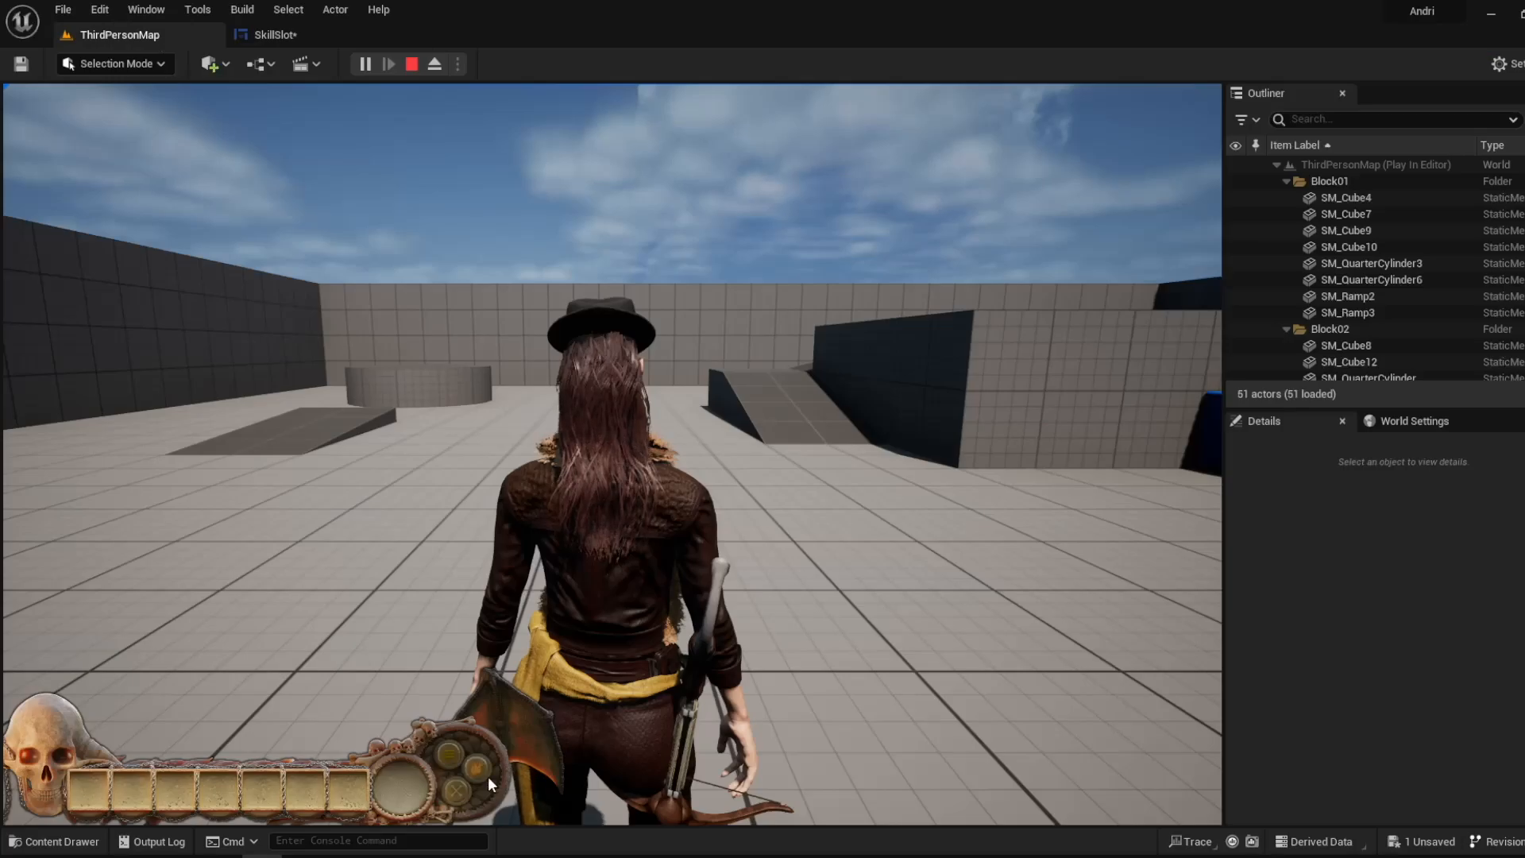
# - Inspect the Show default buttons nodes for Button 1's deactivation and compare them with the skill buttons in the running game
pyautogui.click(334, 35)
pyautogui.moveTo(904, 447); pyautogui.dragTo(798, 446, button='right')
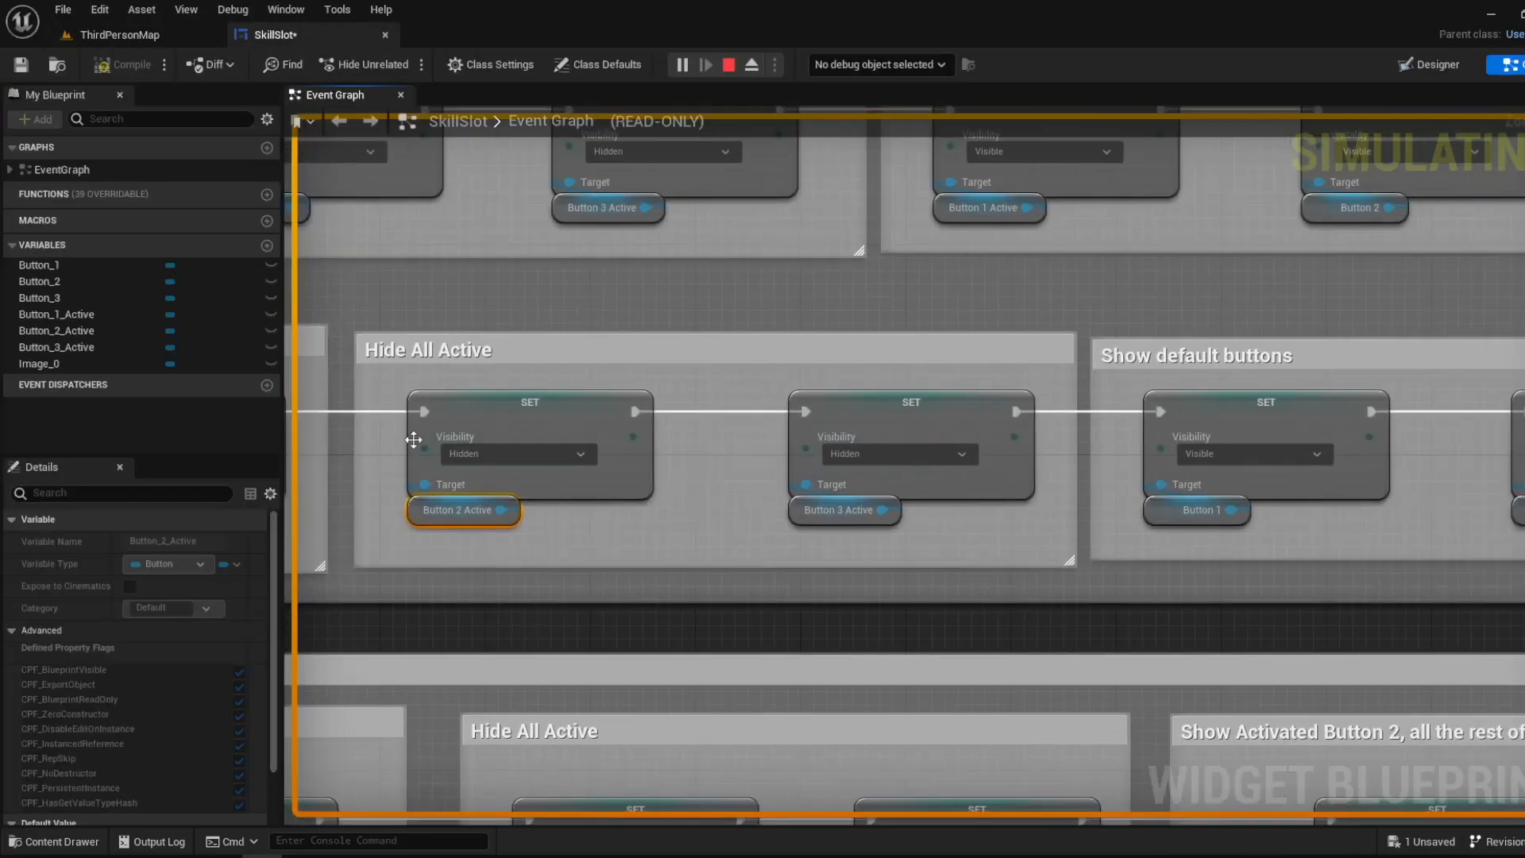
pyautogui.moveTo(1027, 477); pyautogui.dragTo(449, 474, button='right')
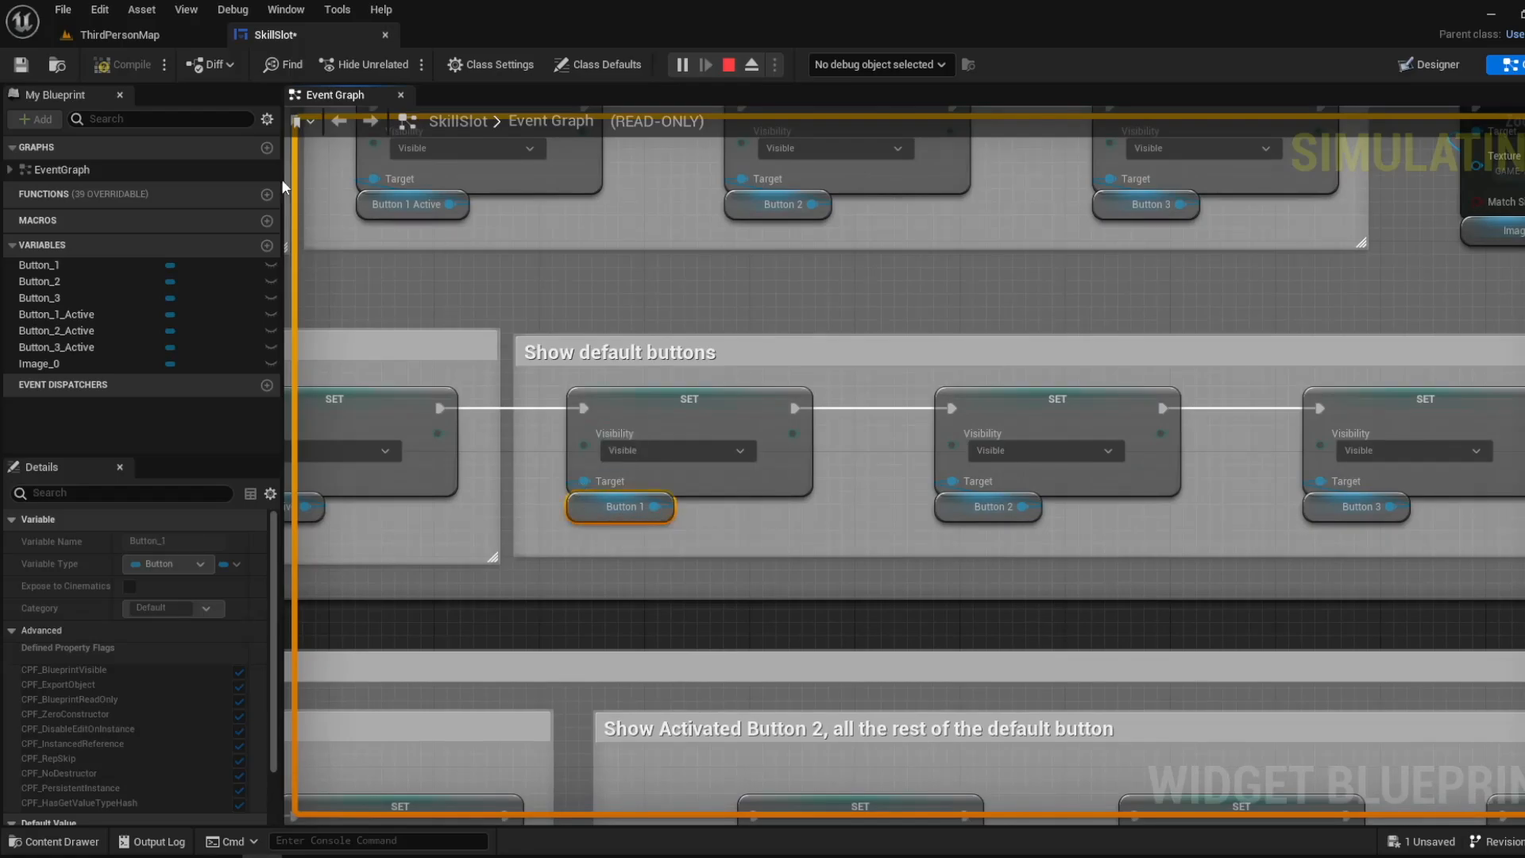
pyautogui.click(131, 35)
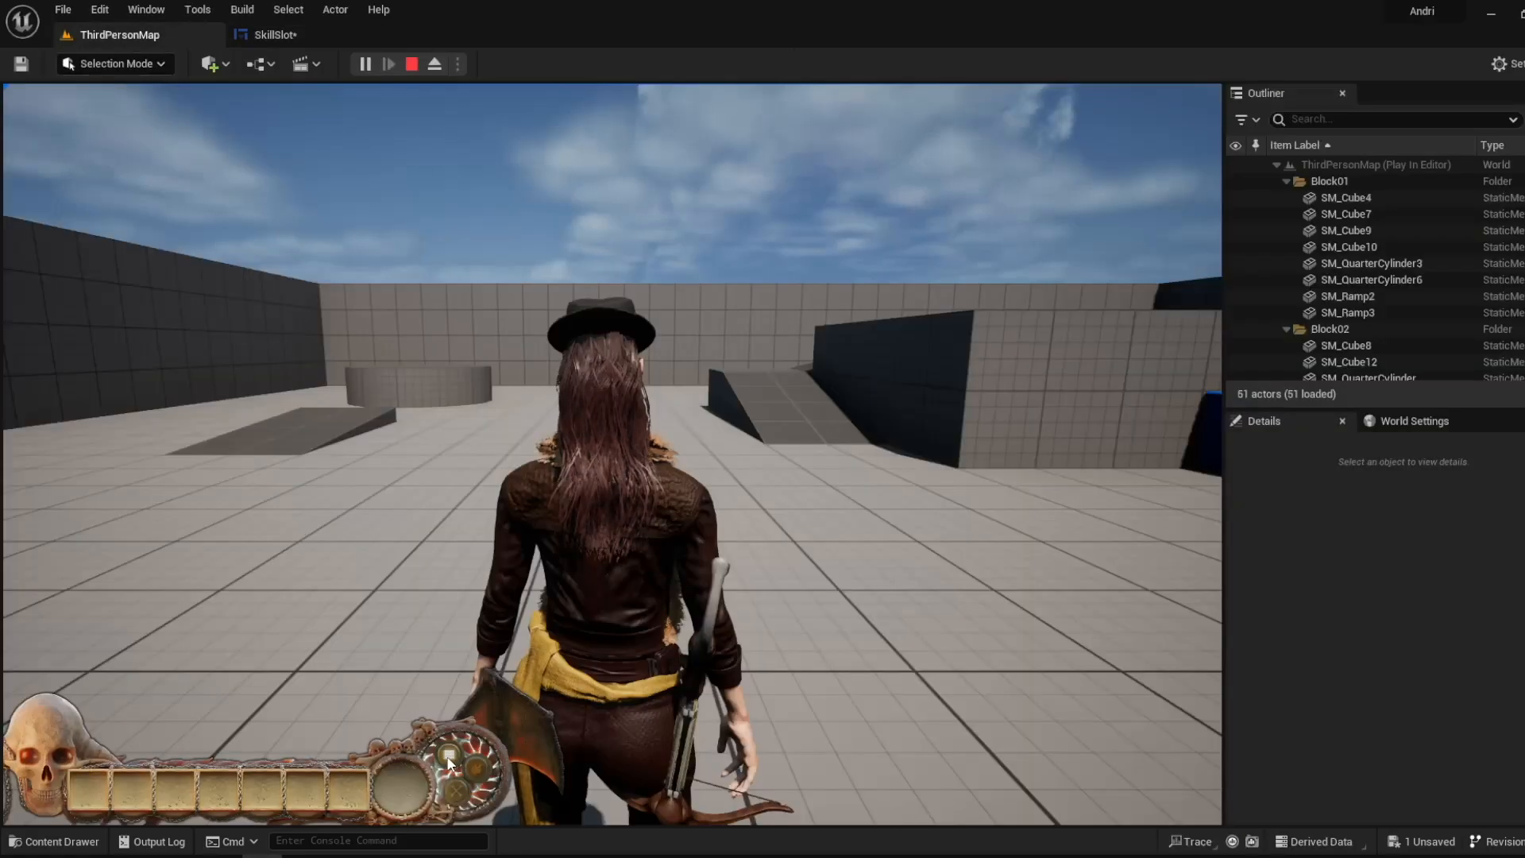
# - Check the Button 1, Button 2 and Button 3 nodes in the Show default buttons group and return to the running game
pyautogui.click(301, 42)
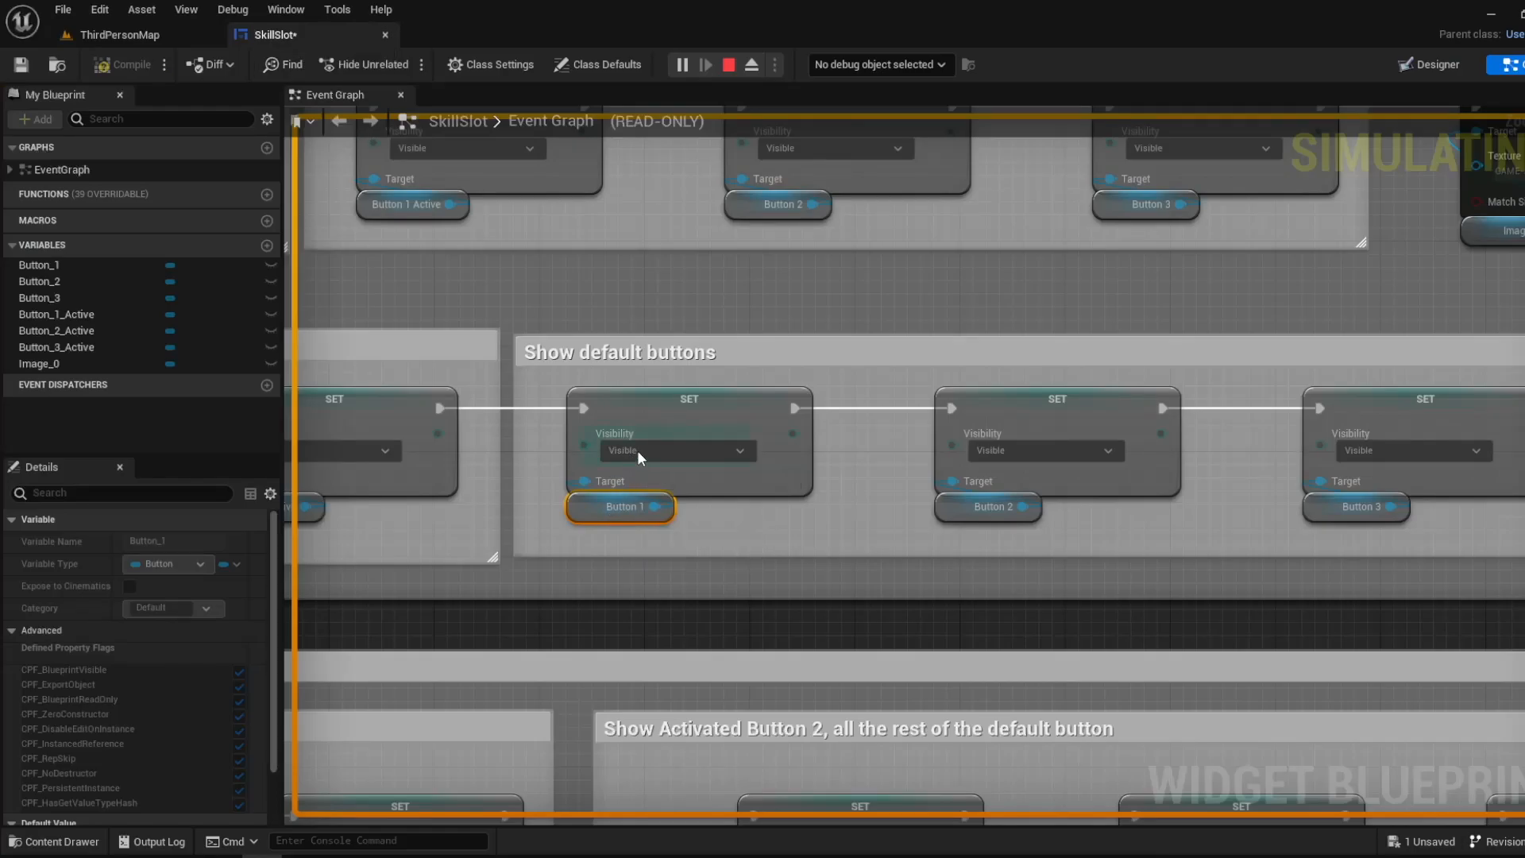
pyautogui.moveTo(837, 510); pyautogui.dragTo(612, 504, button='right')
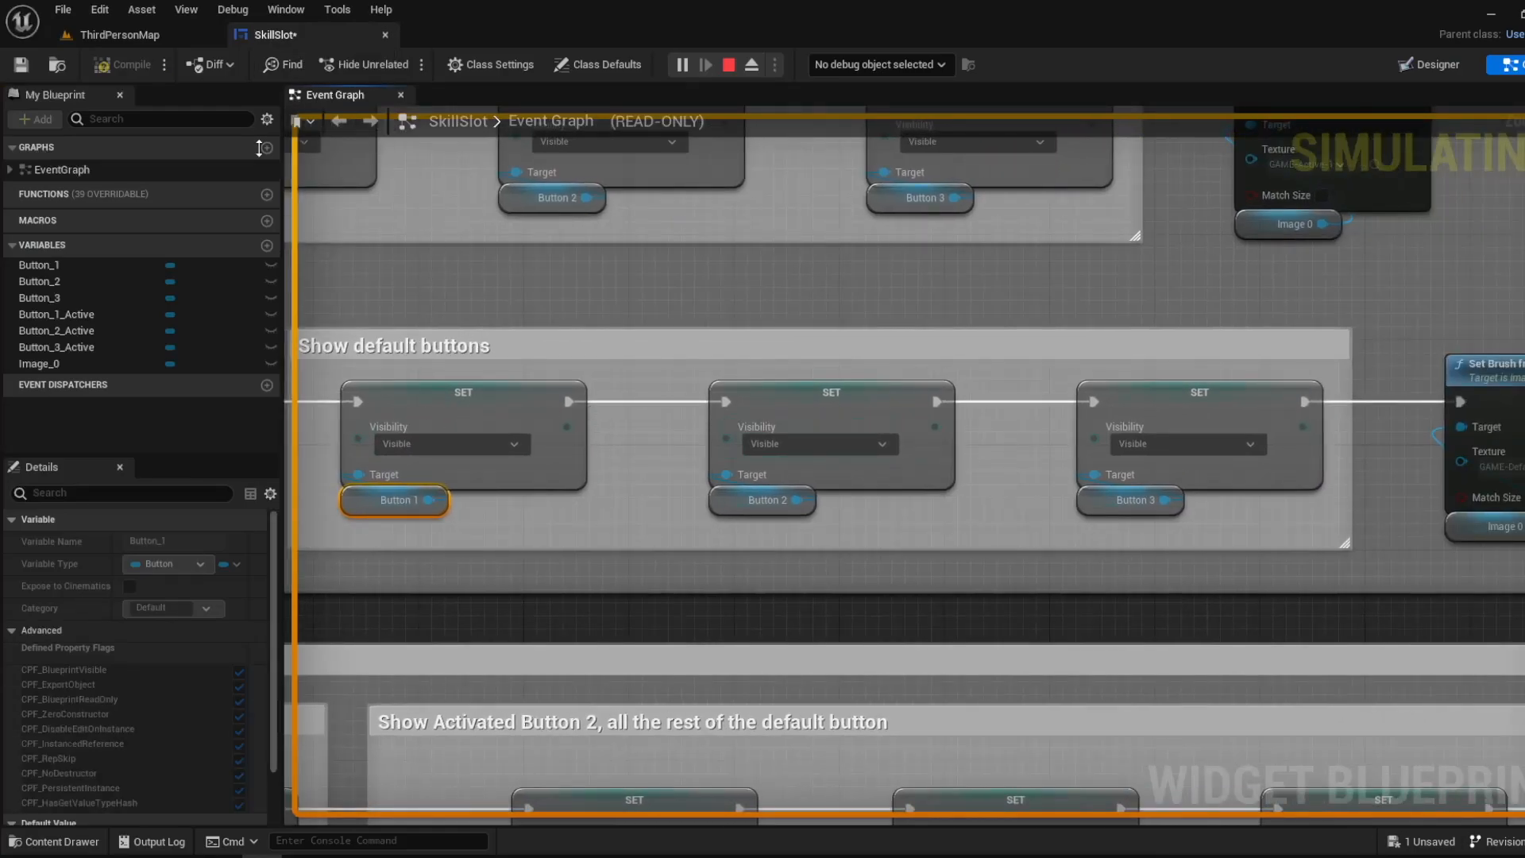
pyautogui.click(119, 35)
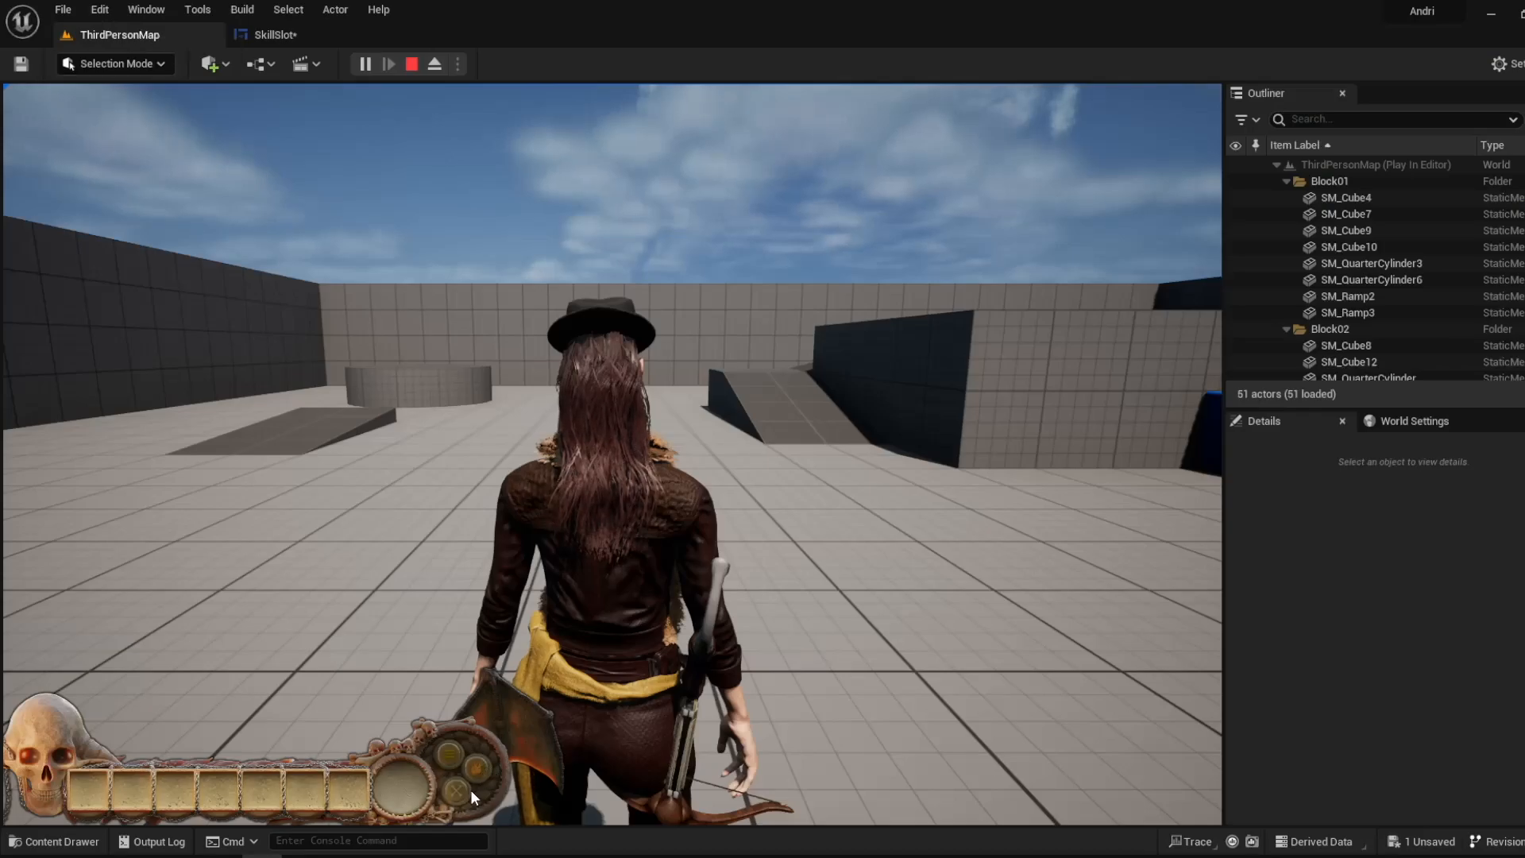
# - Examine the detached Button 2 and Button 3 visibility nodes above the Show Activated Button 1 group in SkillSlot's event graph
pyautogui.click(322, 38)
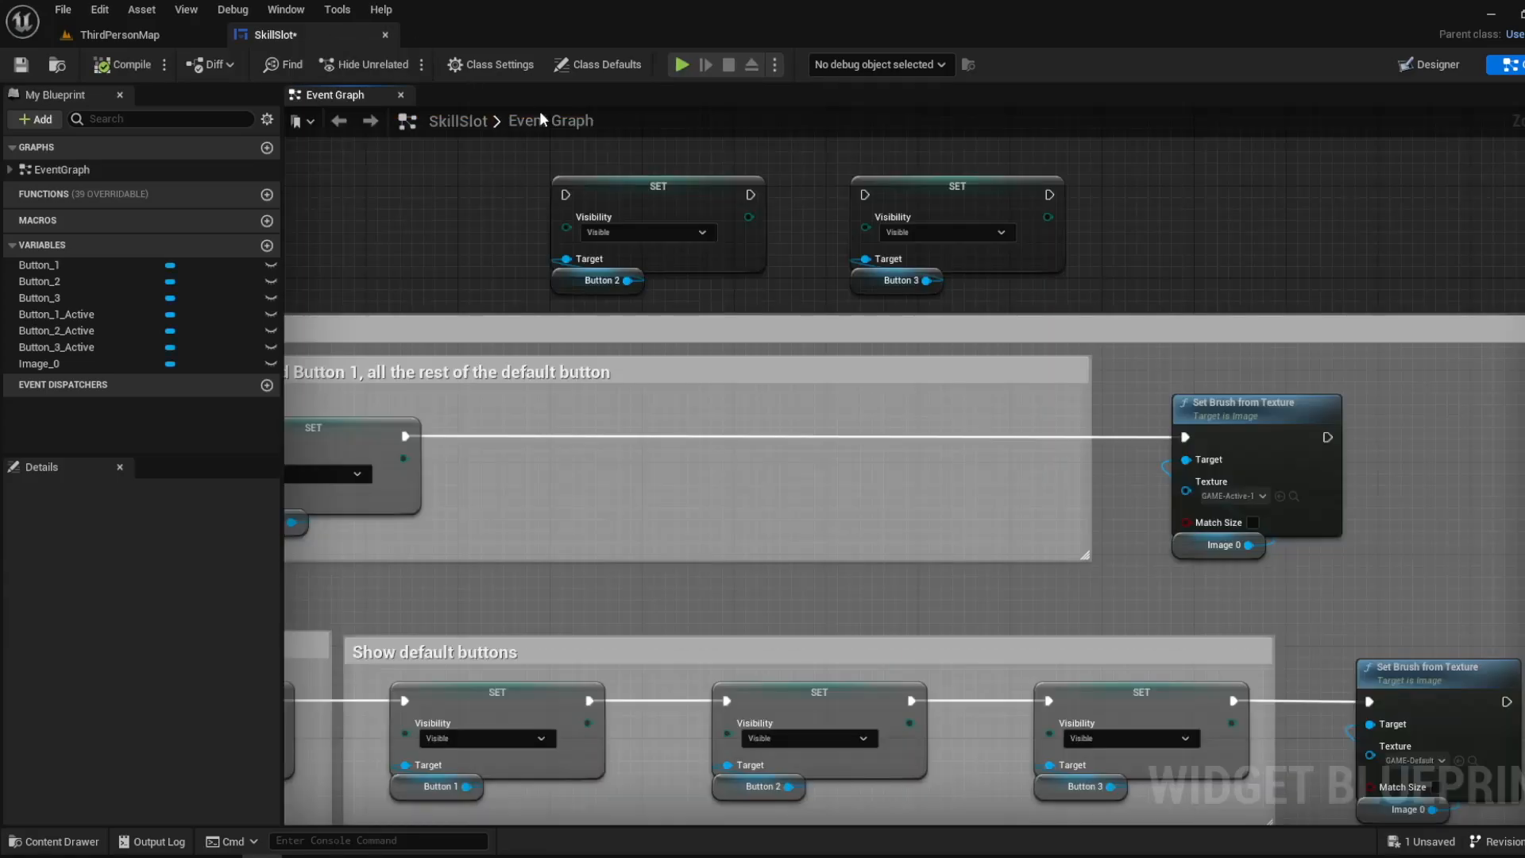
pyautogui.scroll(1, 504, 345)
pyautogui.scroll(-2, 496, 340)
pyautogui.moveTo(472, 318); pyautogui.dragTo(588, 385, button='right')
pyautogui.scroll(1, 578, 449)
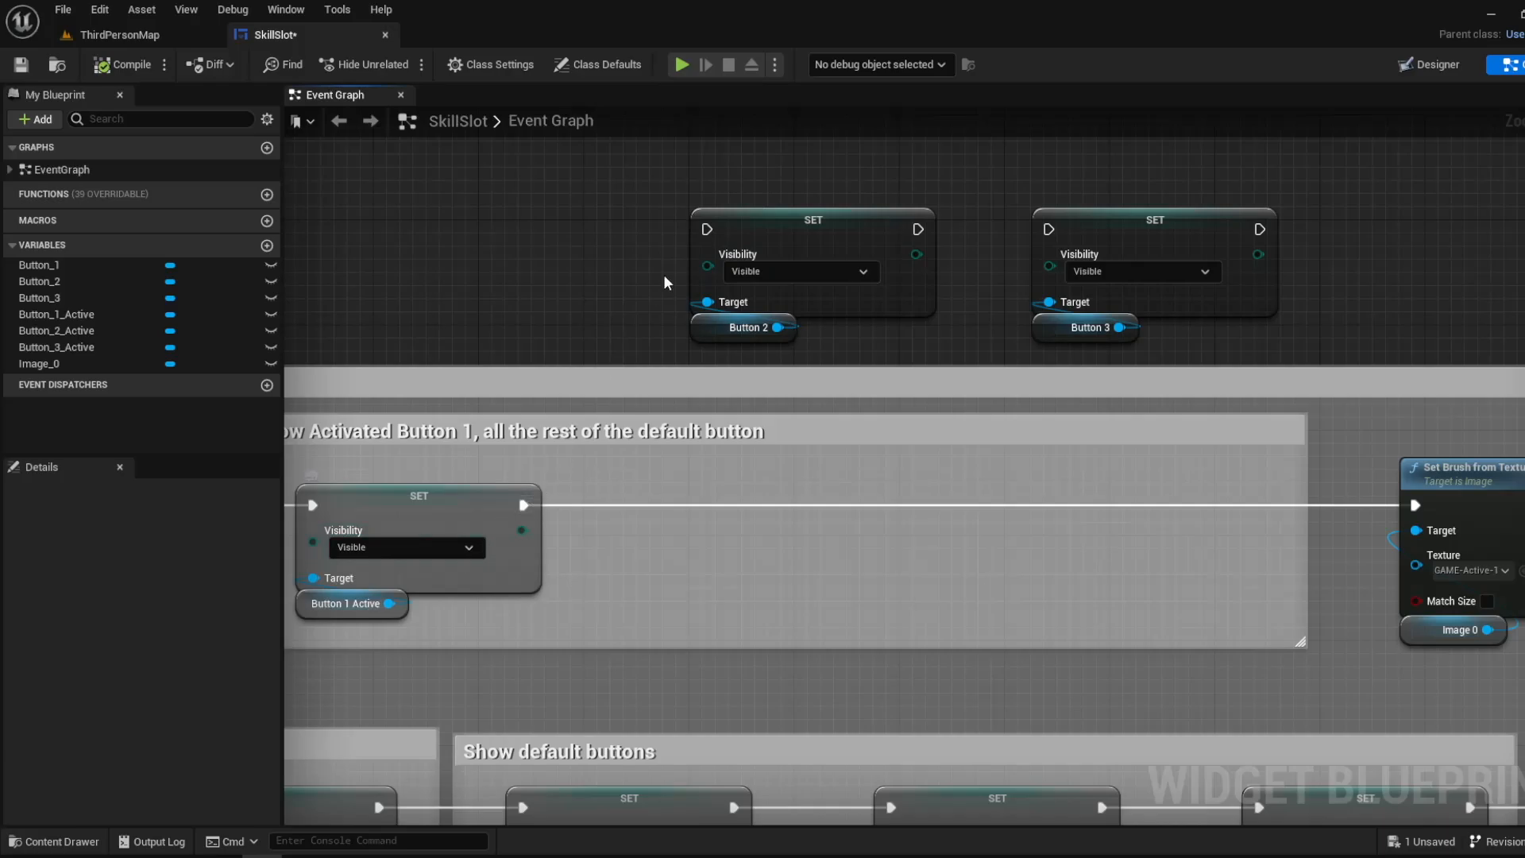
pyautogui.moveTo(698, 183); pyautogui.dragTo(818, 238)
# - Play the level and test switching between the skill buttons with the Button 2 and Button 3 visibility nodes disconnected
pyautogui.click(182, 38)
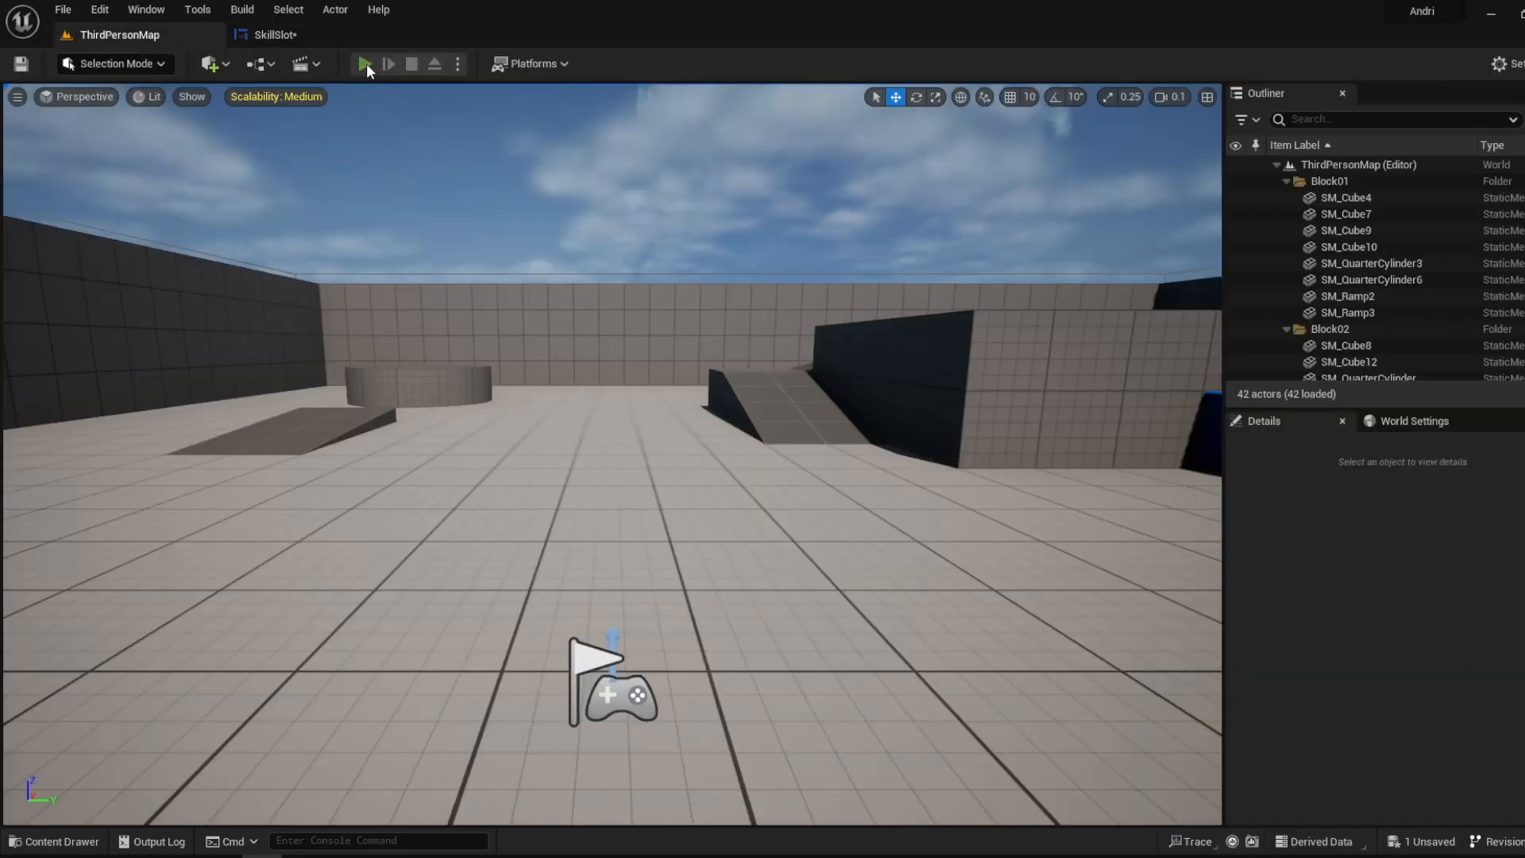
pyautogui.click(364, 64)
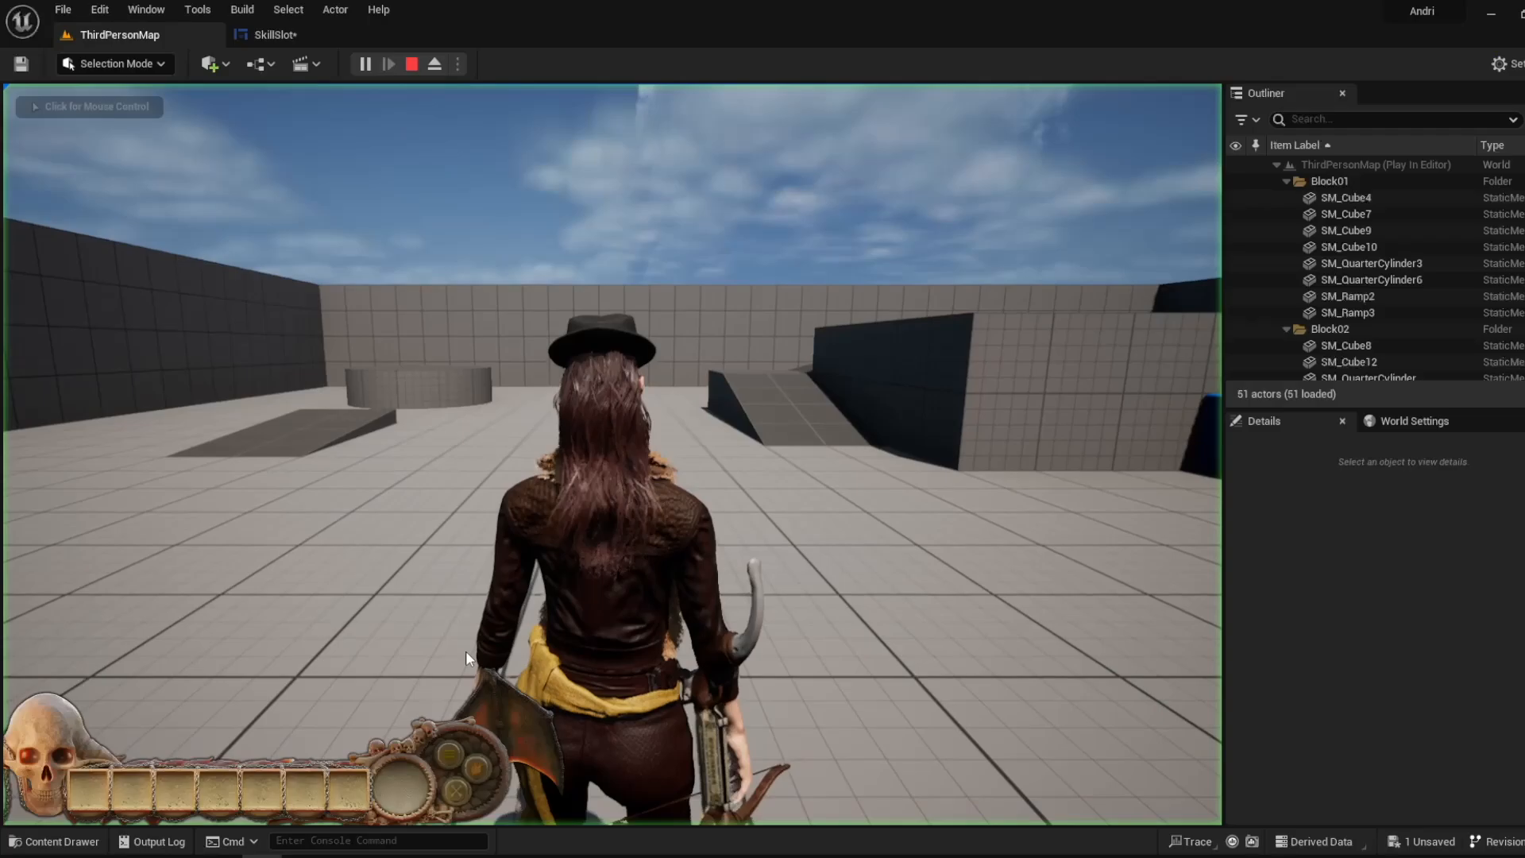
pyautogui.click(478, 766)
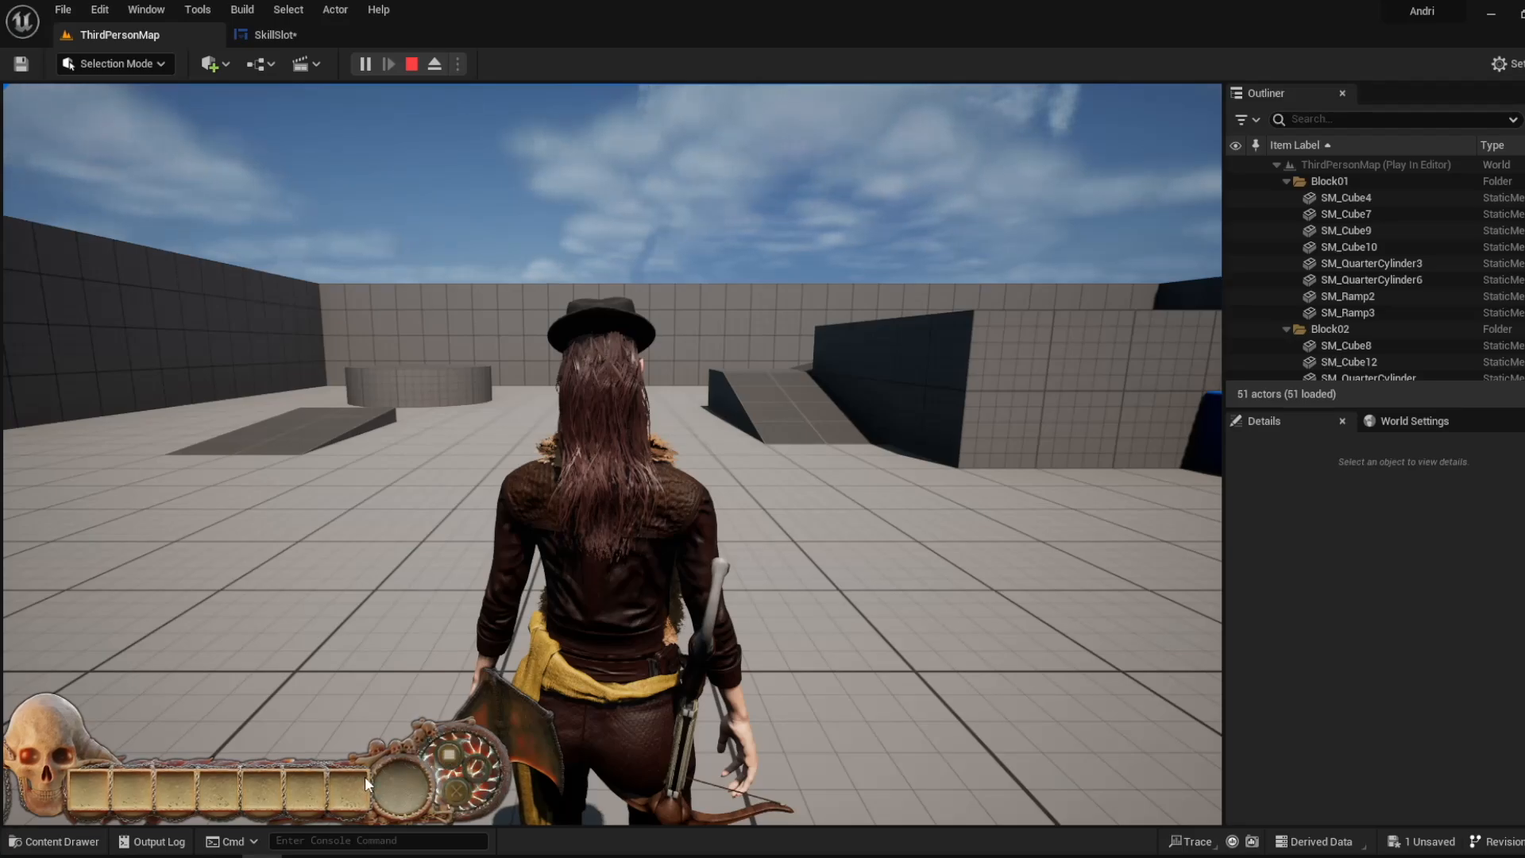
pyautogui.click(454, 757)
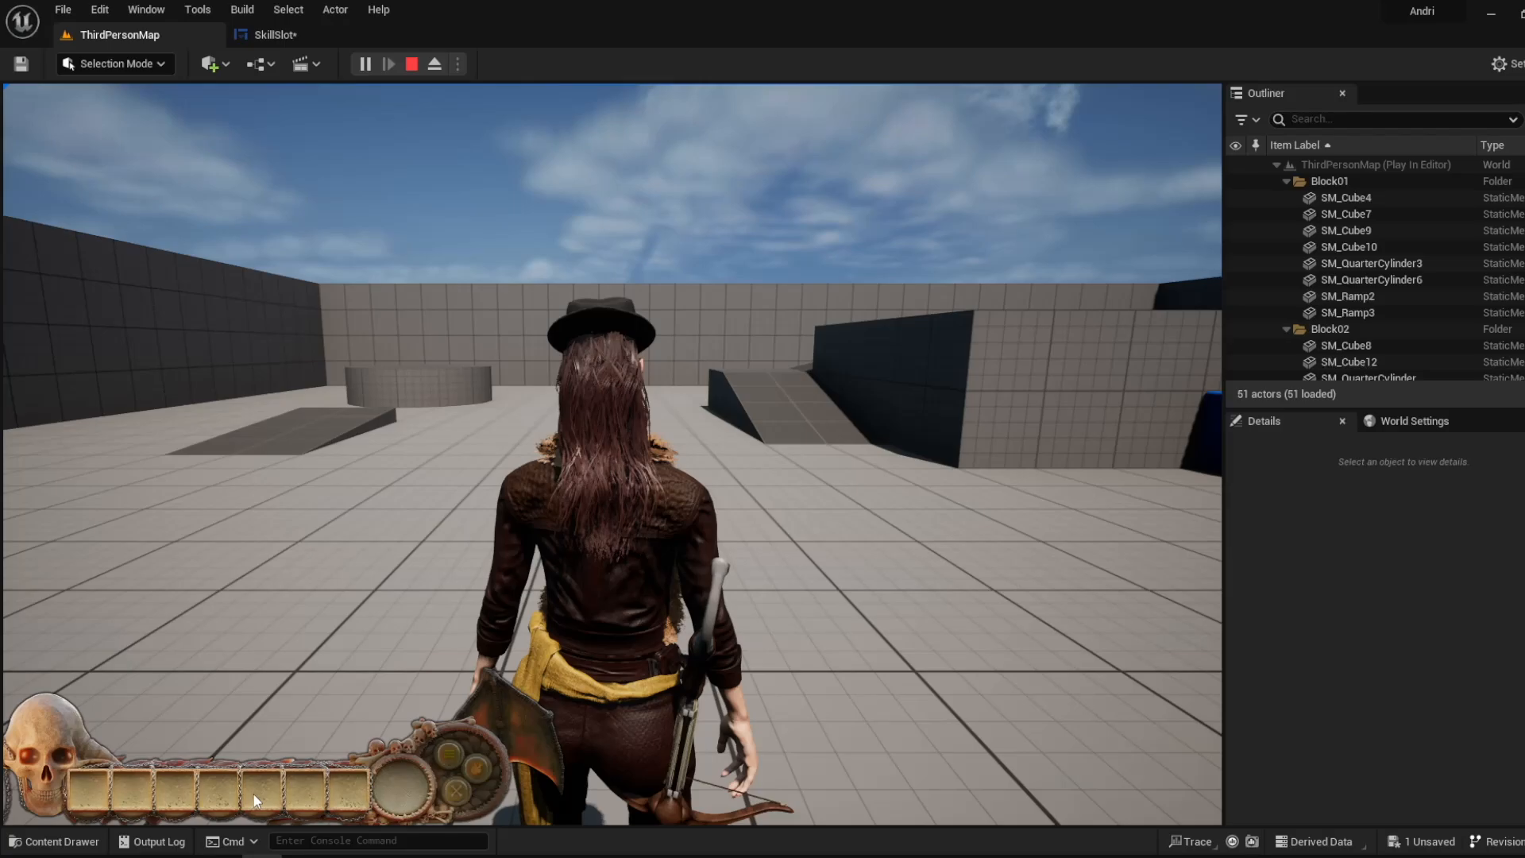
pyautogui.click(476, 771)
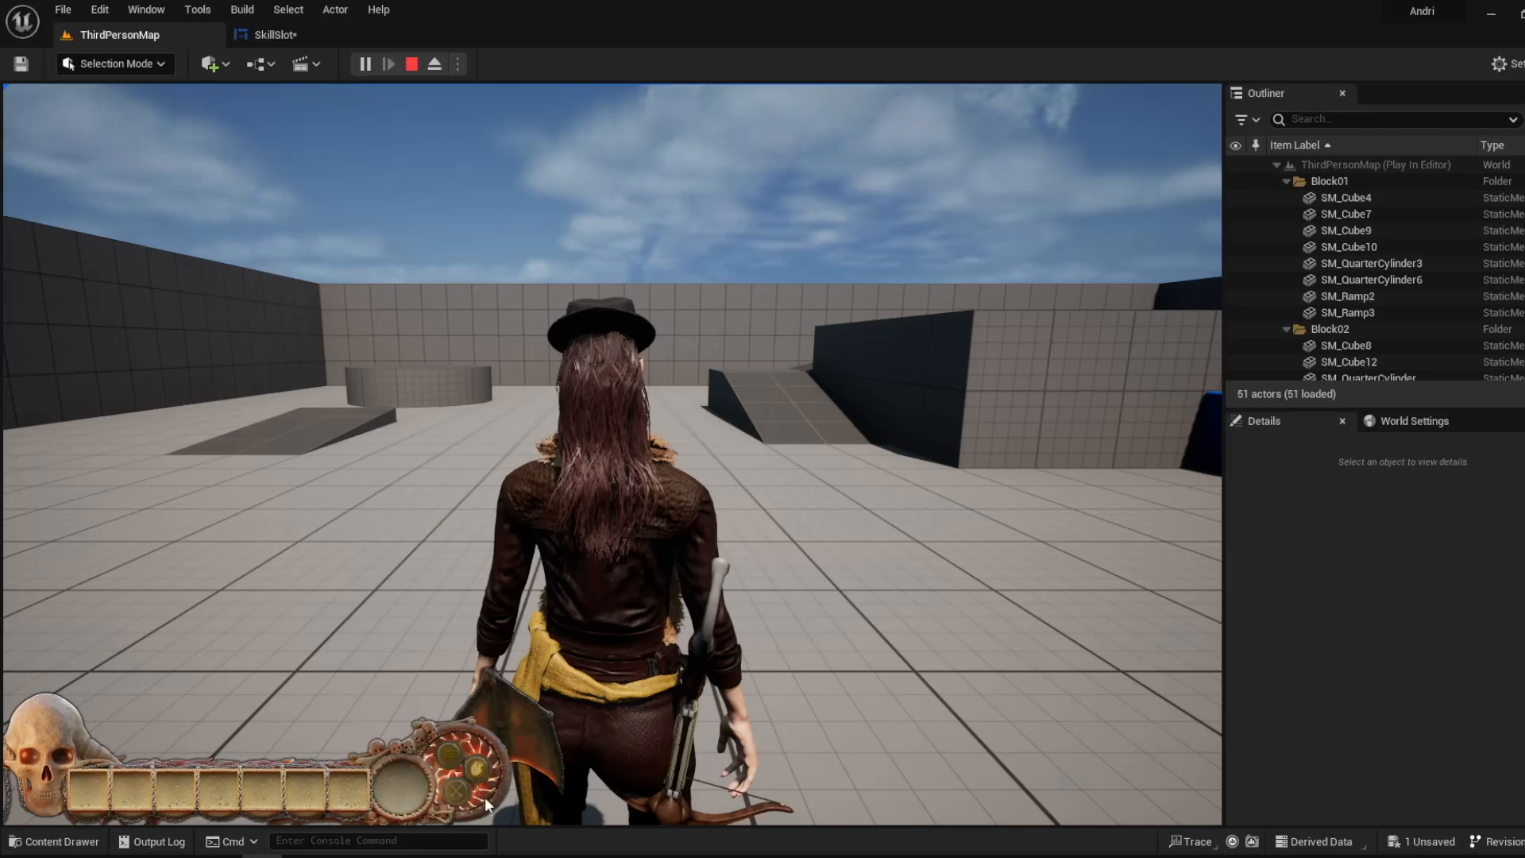
pyautogui.click(445, 755)
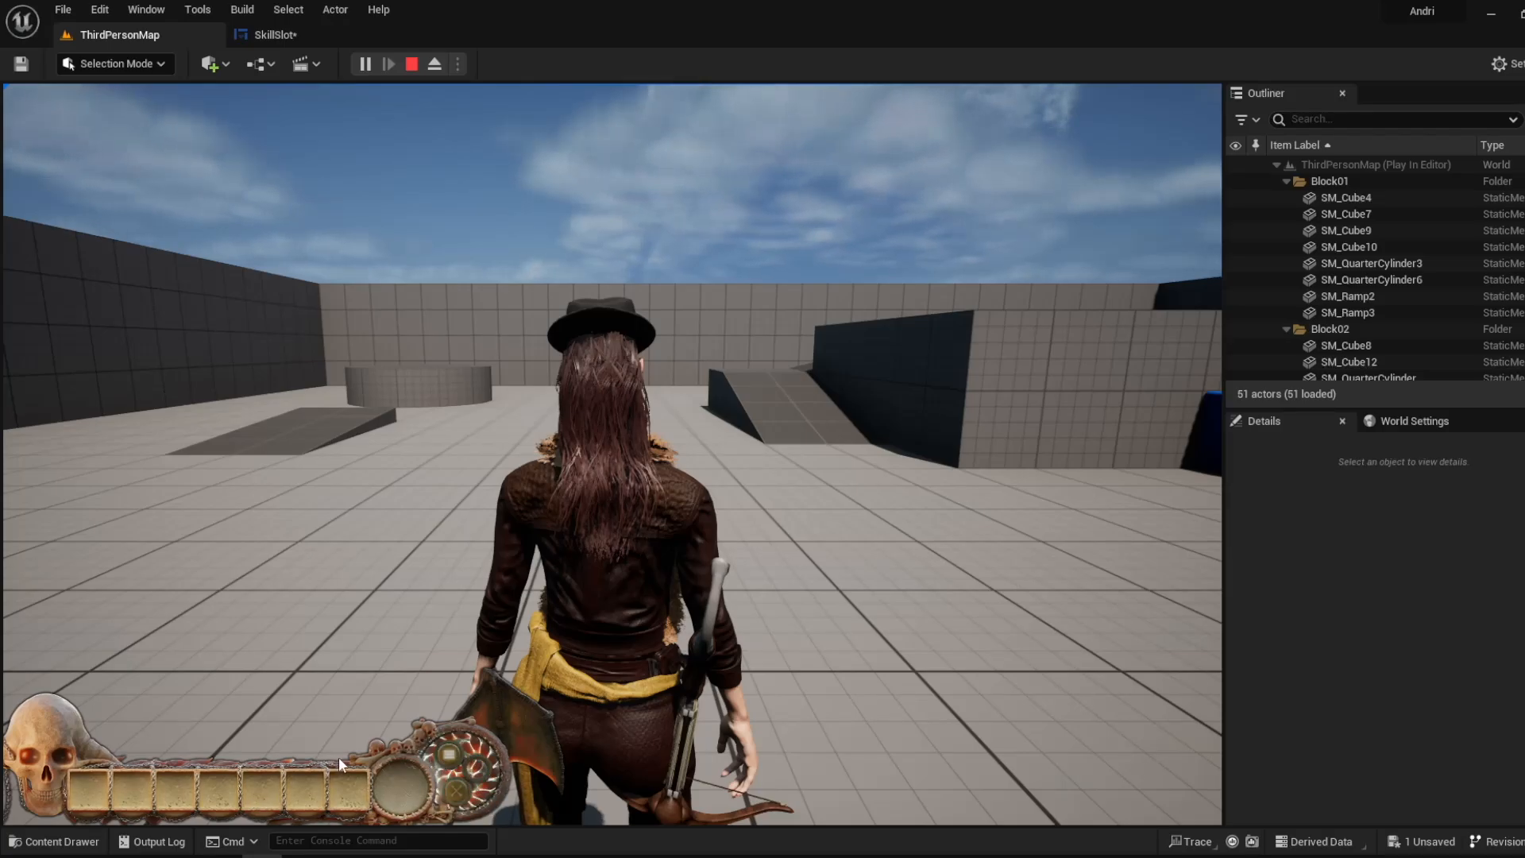
pyautogui.click(450, 759)
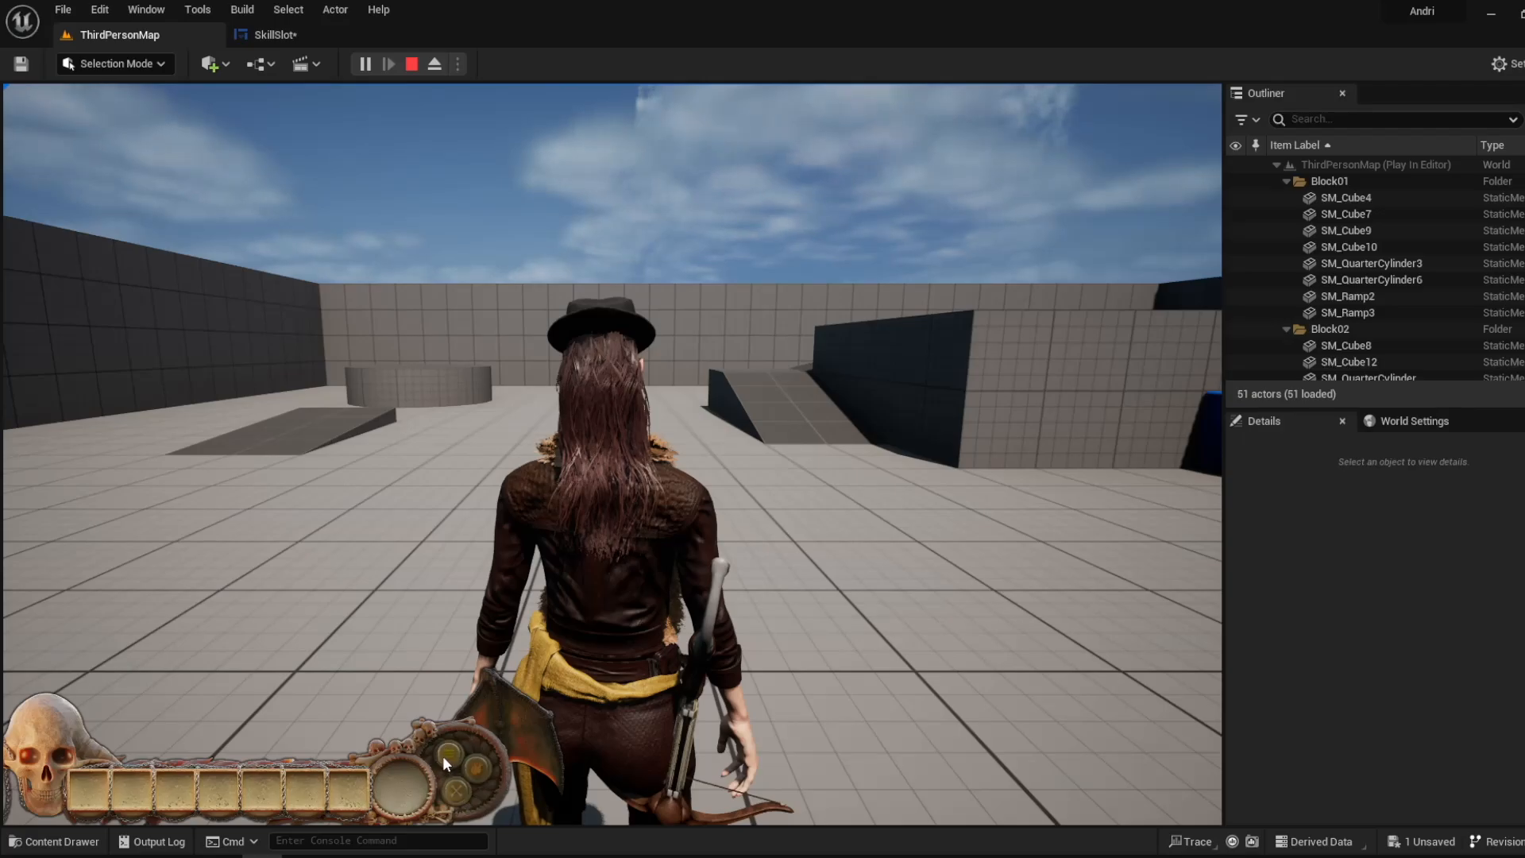
# - Compare the detached Button 2 visibility node in the read-only event graph with the skill buttons in the running game
pyautogui.click(298, 32)
pyautogui.scroll(-1, 1204, 291)
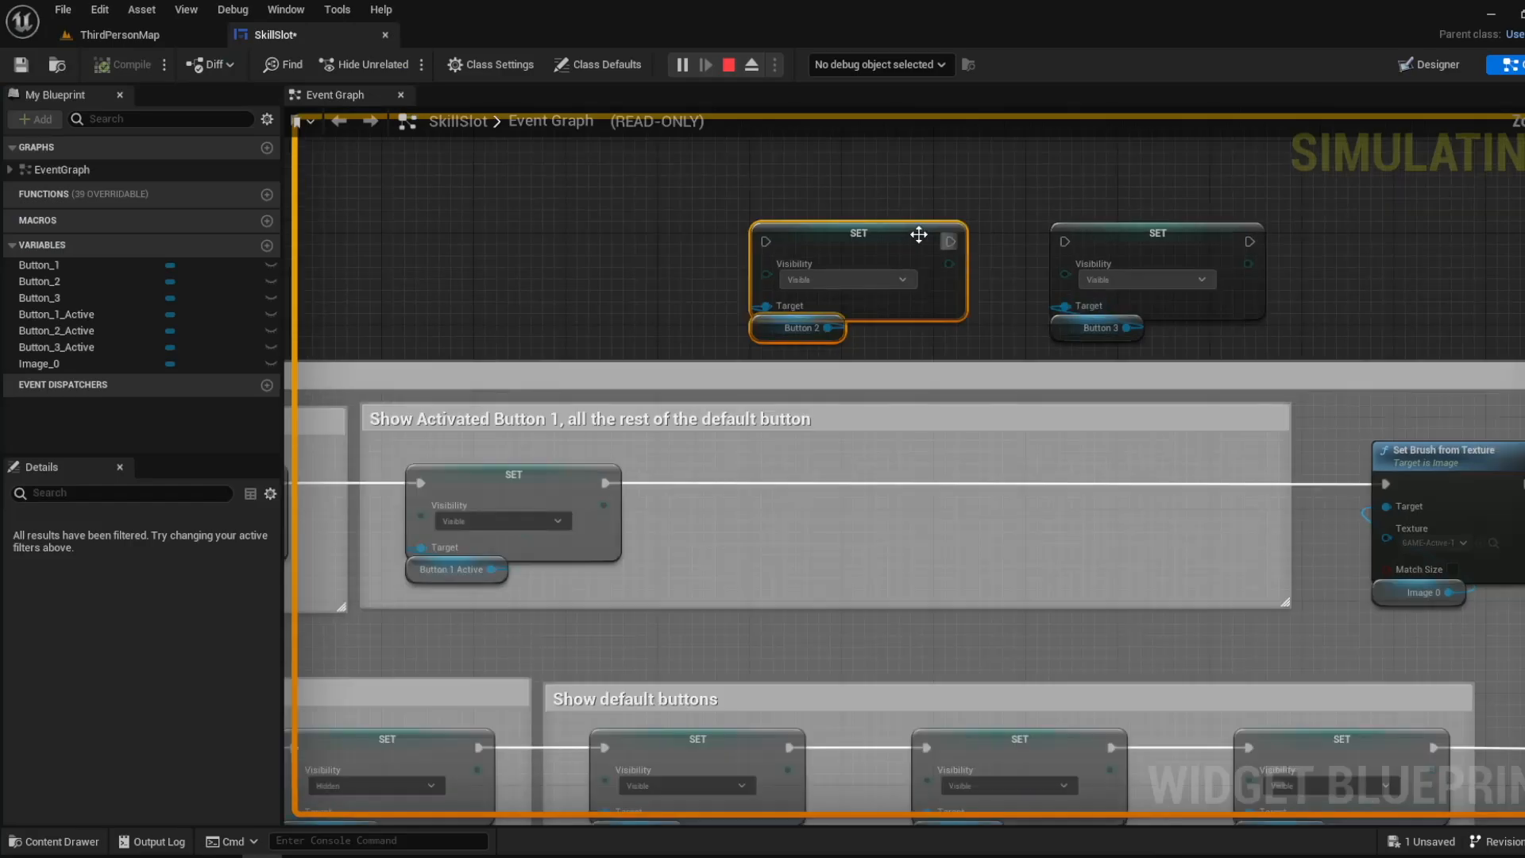
pyautogui.moveTo(920, 235); pyautogui.dragTo(766, 302, button='right')
pyautogui.click(767, 304)
pyautogui.click(140, 36)
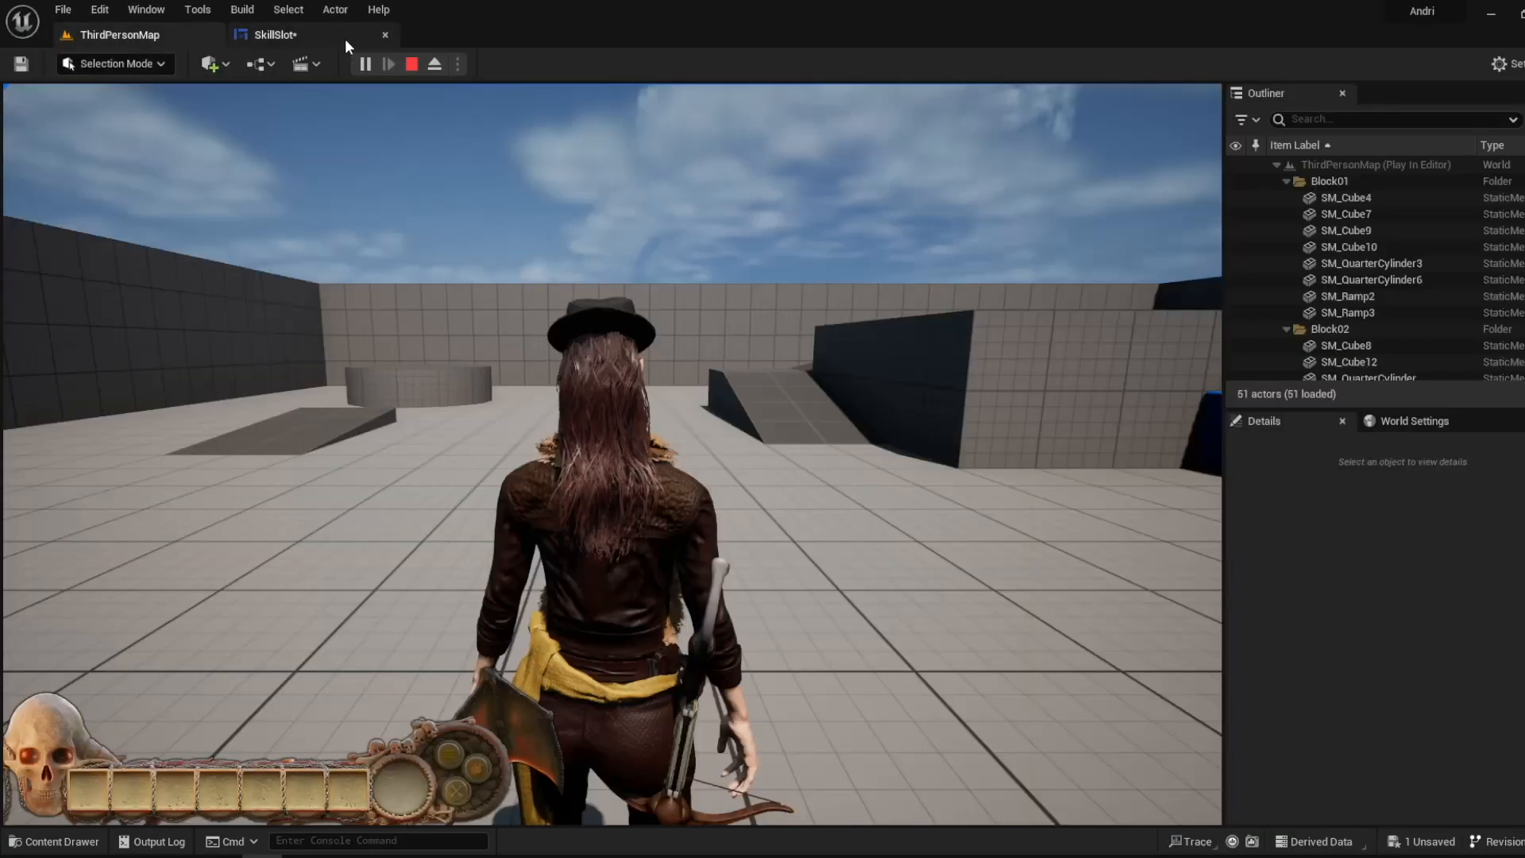
pyautogui.click(274, 34)
pyautogui.click(140, 35)
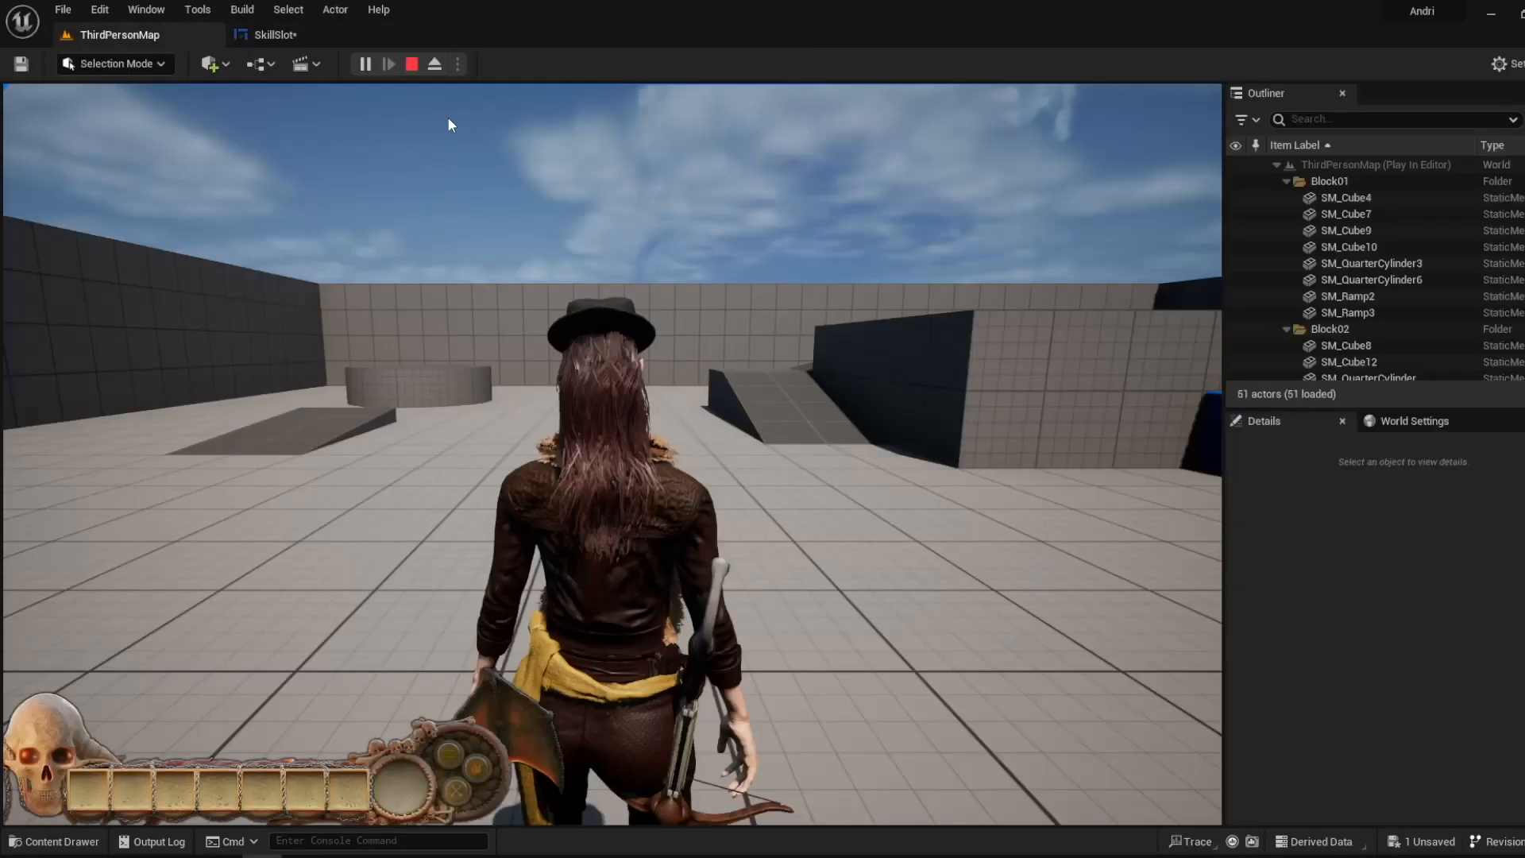
# - Stop the game and wire the Button 2 visibility node between Button 1 Active and Set Brush from Texture, inside the Show Activated Button 1 group
pyautogui.press('Escape')
pyautogui.click(330, 31)
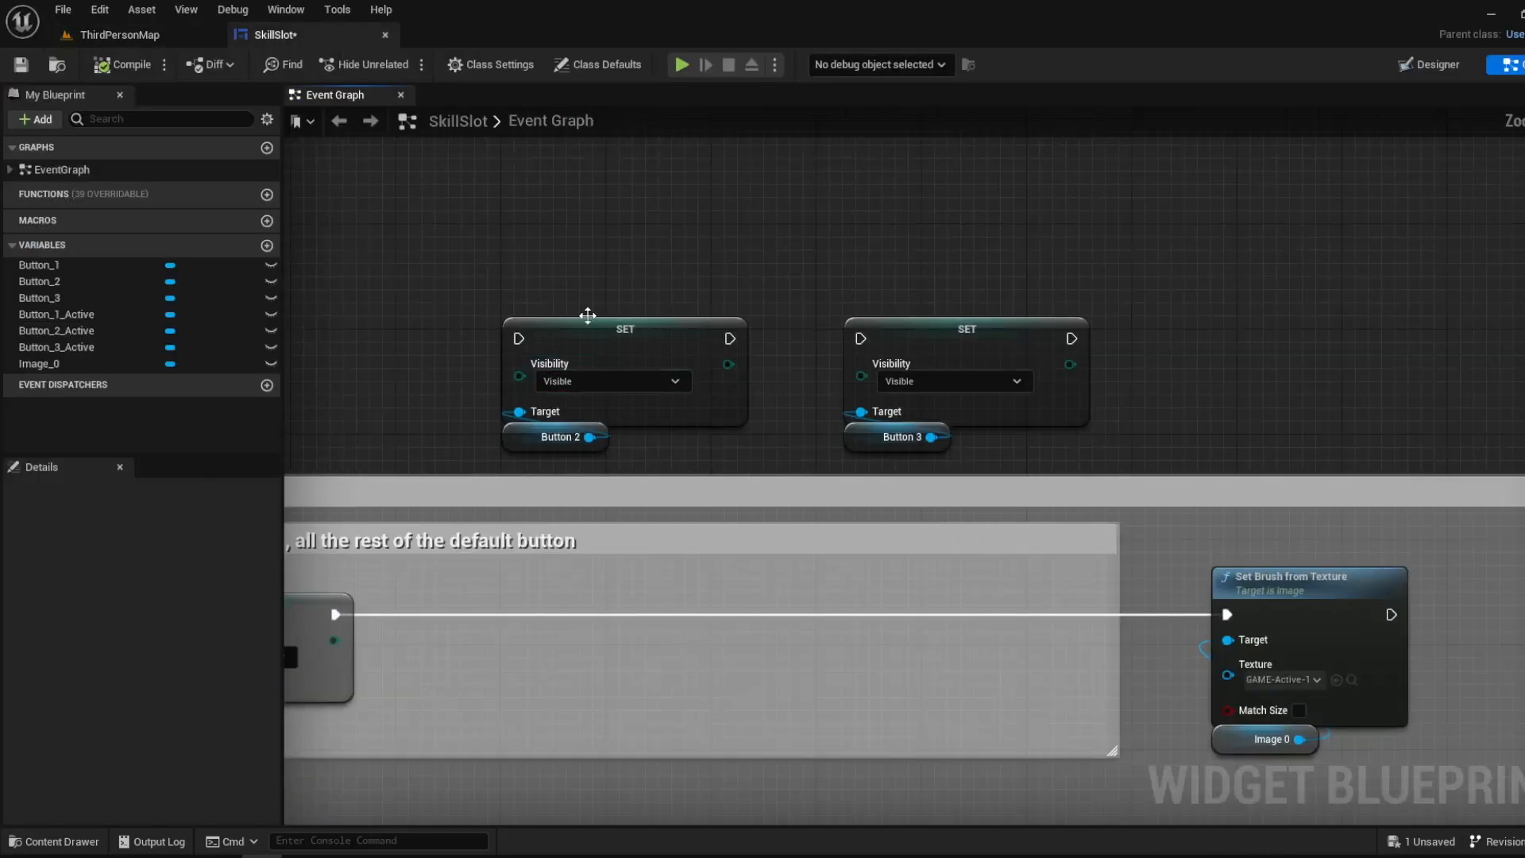
pyautogui.moveTo(550, 283); pyautogui.dragTo(602, 469)
pyautogui.moveTo(334, 614); pyautogui.dragTo(519, 339)
pyautogui.moveTo(729, 338)
pyautogui.mouseDown()
pyautogui.moveTo(755, 378)
pyautogui.moveTo(1228, 615)
pyautogui.mouseUp()
pyautogui.moveTo(634, 328); pyautogui.dragTo(572, 594)
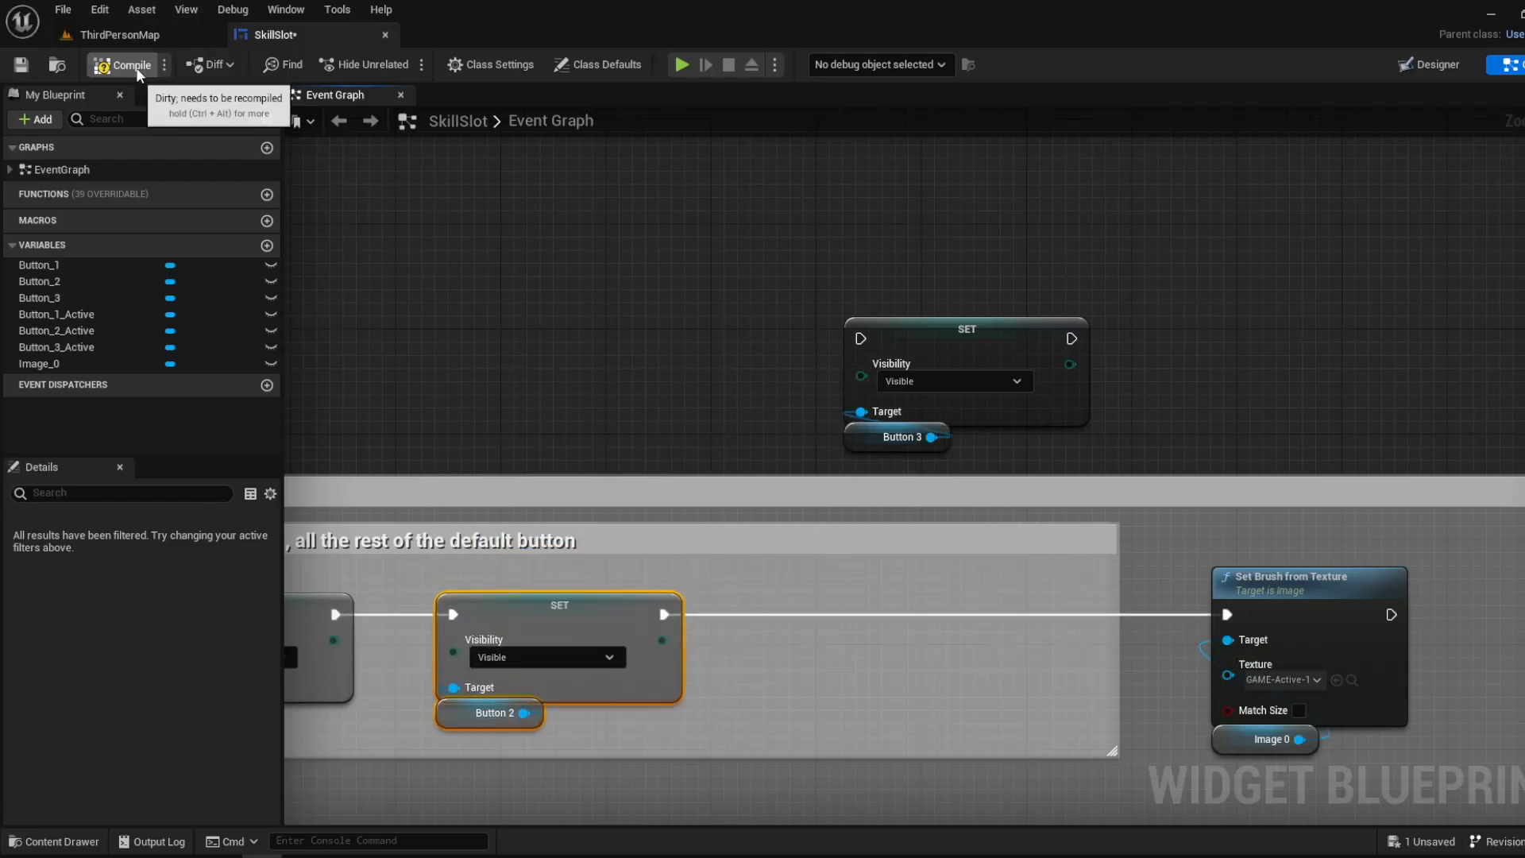
# - Play the level and activate the first skill button to test the reconnected Button 2 visibility node
pyautogui.click(157, 33)
pyautogui.click(359, 63)
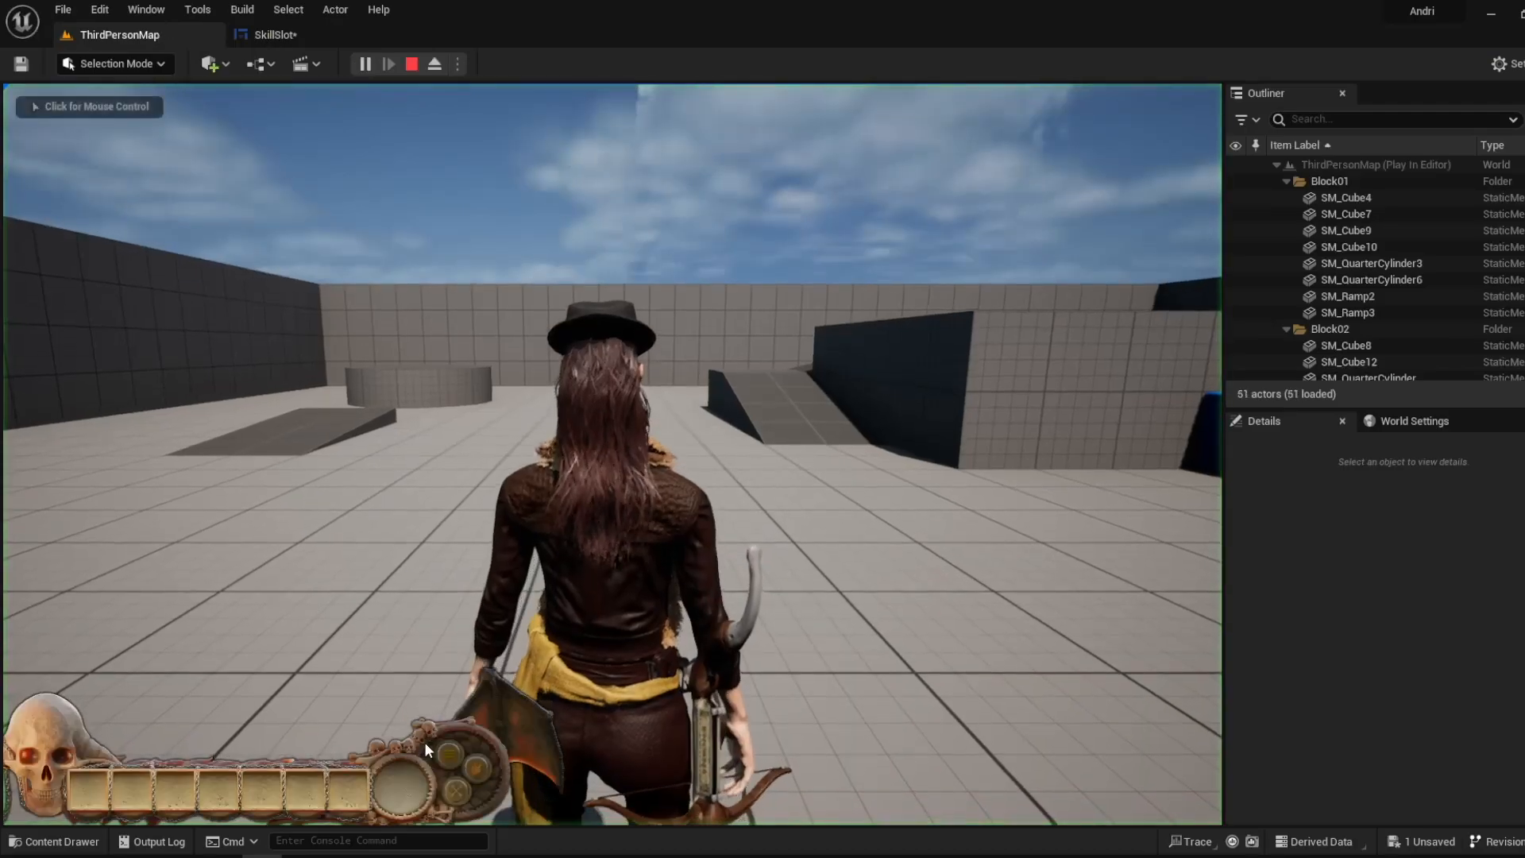
pyautogui.click(447, 753)
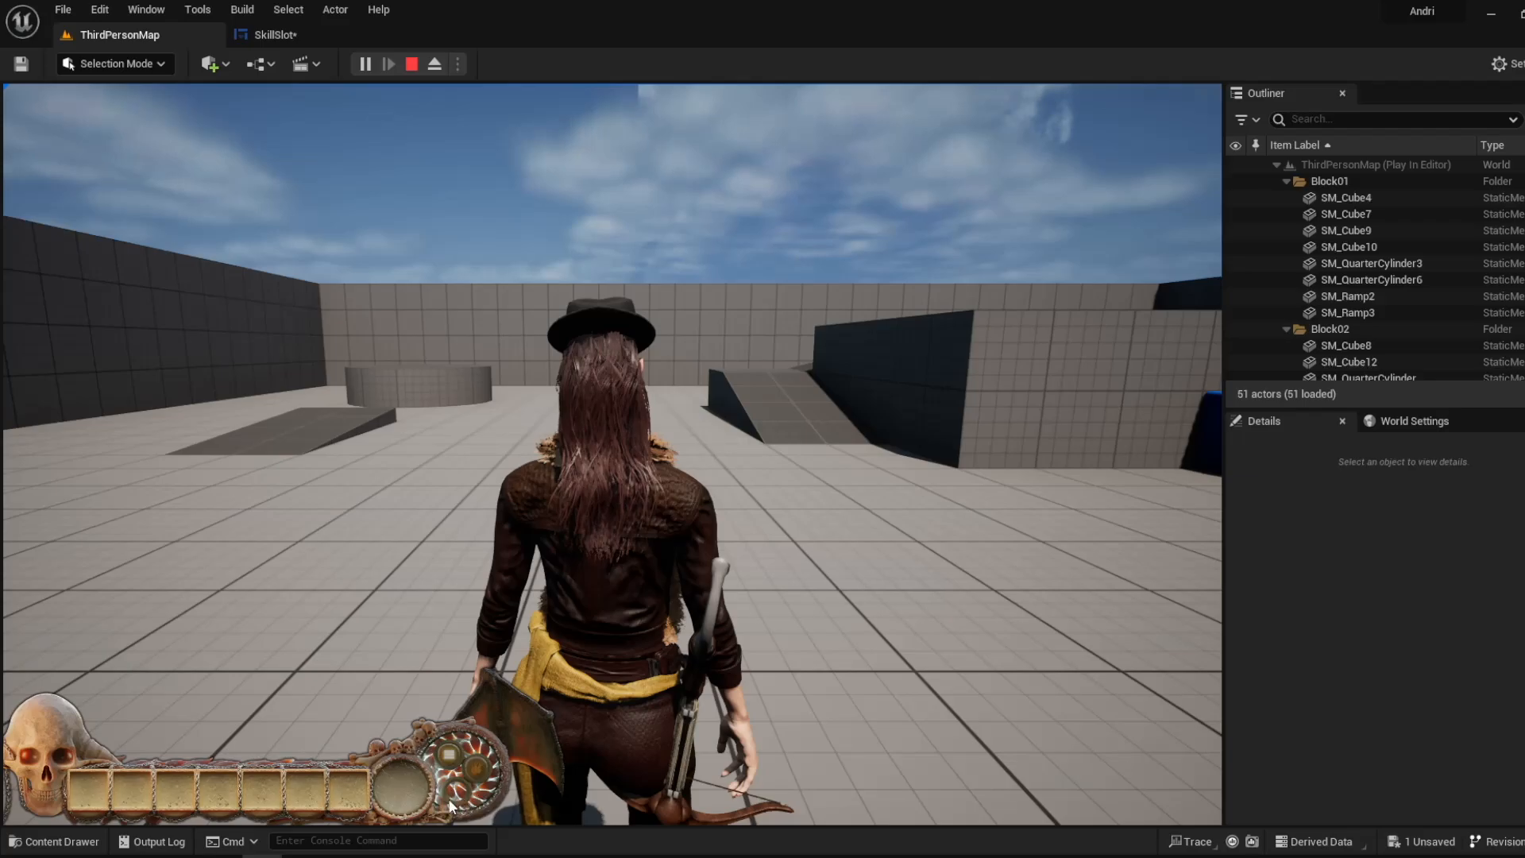
# - Trace Button 1's activation chain through the Button 2 node to Set Brush from Texture and compare it with the running HUD
pyautogui.click(270, 34)
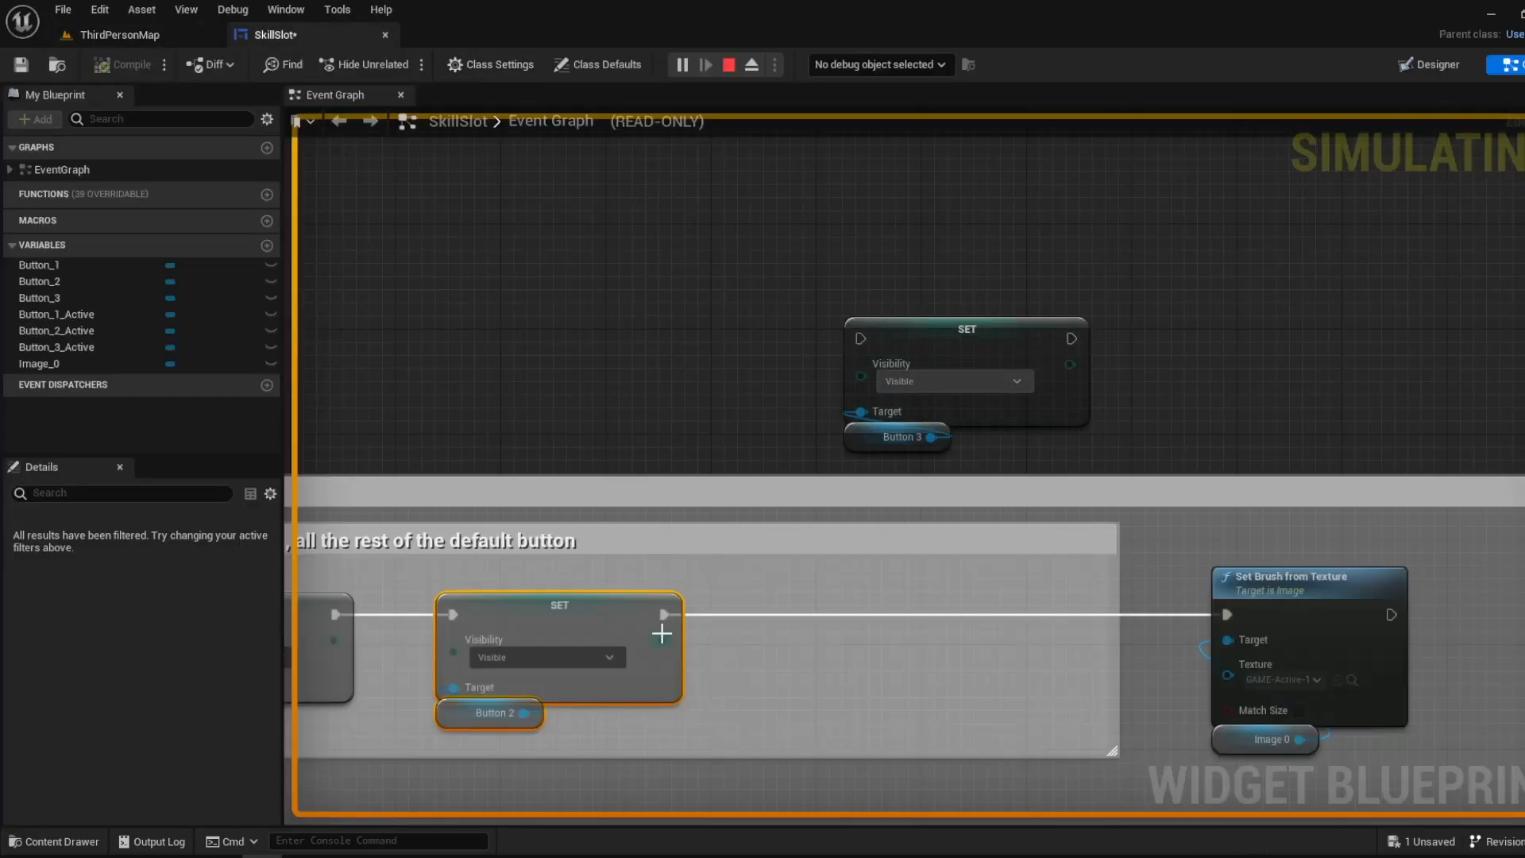
pyautogui.scroll(-2, 497, 555)
pyautogui.moveTo(555, 517); pyautogui.dragTo(1340, 430, button='right')
pyautogui.moveTo(513, 451); pyautogui.dragTo(1202, 447, button='right')
pyautogui.moveTo(765, 499); pyautogui.dragTo(372, 466, button='right')
pyautogui.scroll(-1, 653, 402)
pyautogui.moveTo(972, 405)
pyautogui.mouseDown(button='right')
pyautogui.moveTo(596, 415)
pyautogui.moveTo(872, 437)
pyautogui.moveTo(429, 435)
pyautogui.mouseUp(button='right')
pyautogui.moveTo(1054, 442); pyautogui.dragTo(679, 440, button='right')
pyautogui.scroll(2, 678, 439)
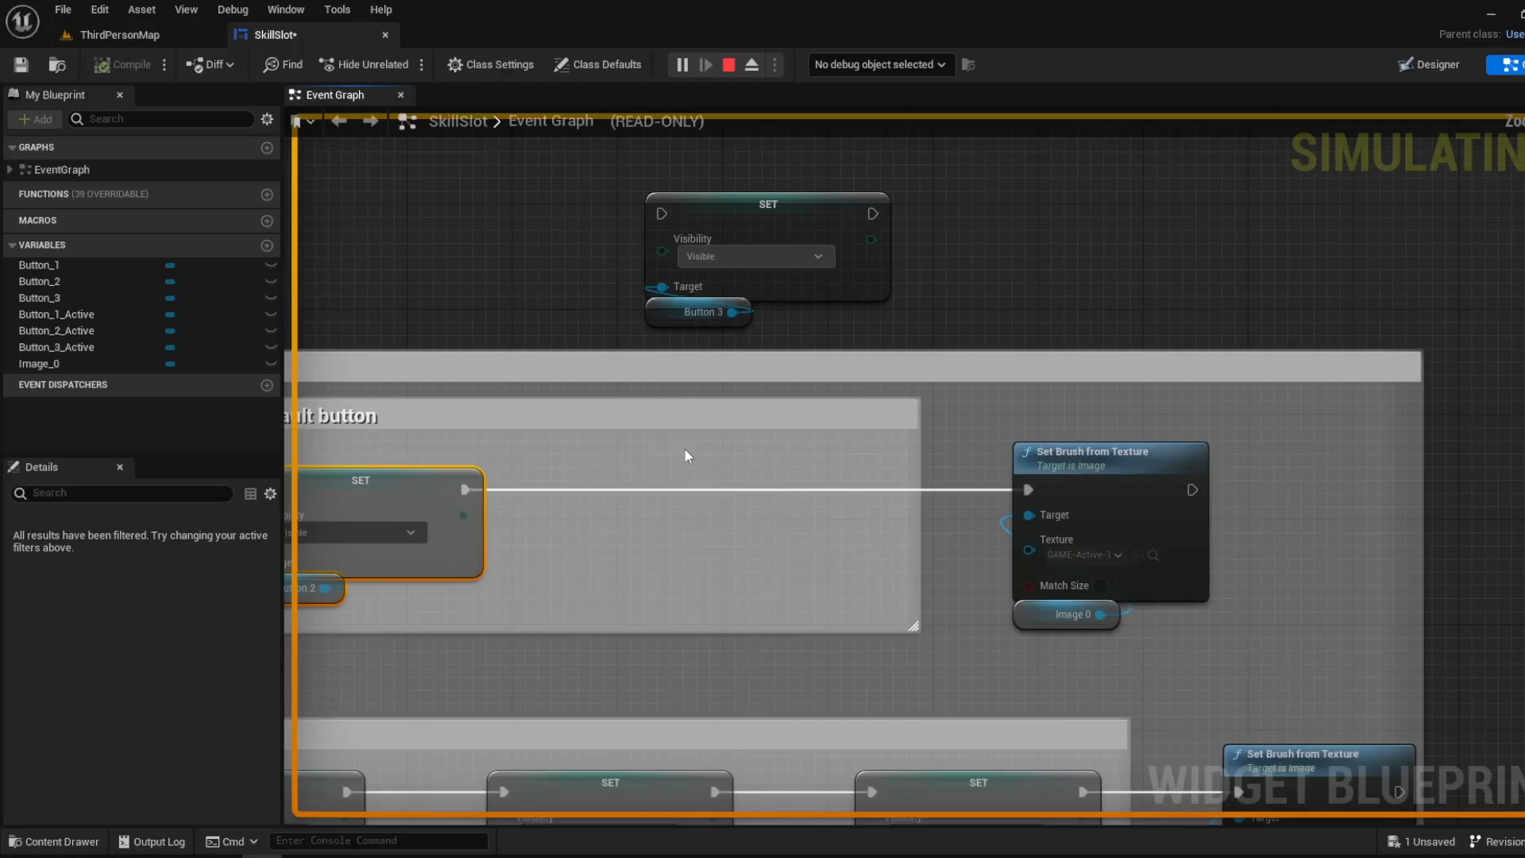
pyautogui.click(150, 35)
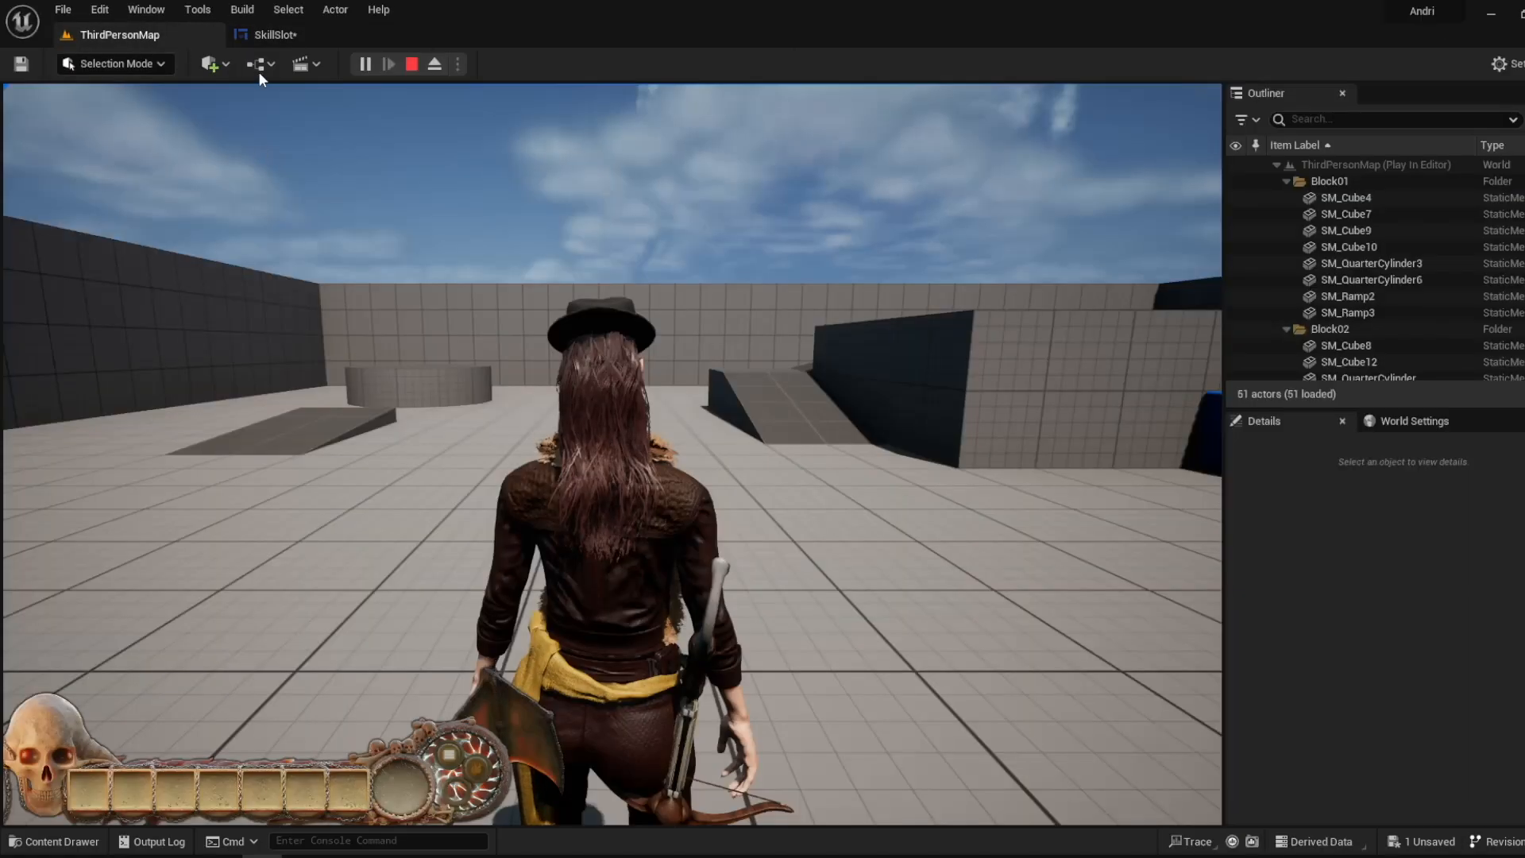
# - Stop the game, wire the Button 3 visibility node between Button 2 and Set Brush from Texture, and compile and save SkillSlot
pyautogui.click(413, 64)
pyautogui.click(288, 36)
pyautogui.moveTo(672, 145); pyautogui.dragTo(737, 359)
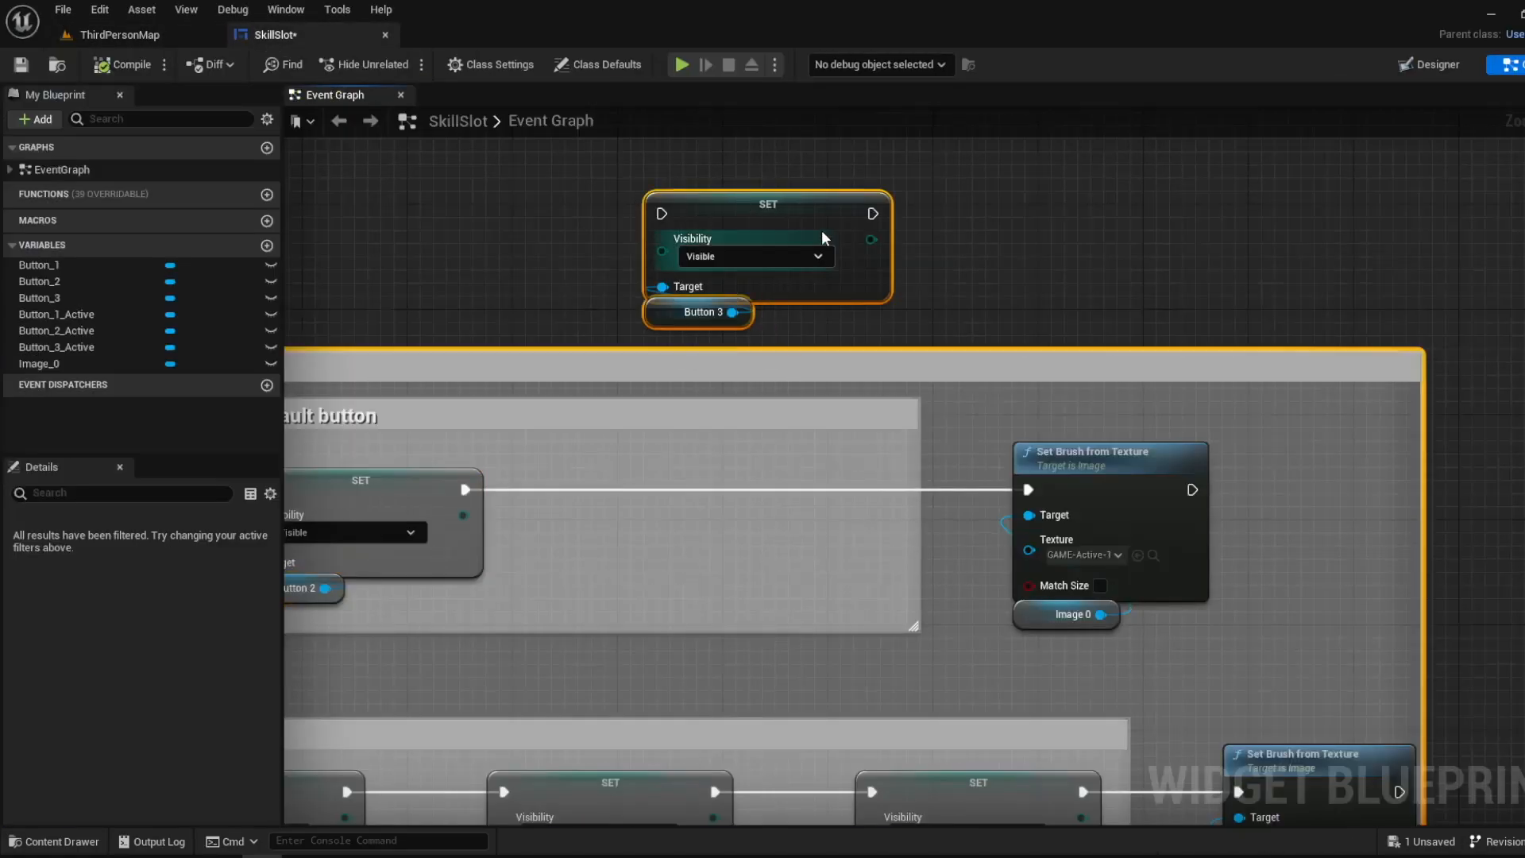
pyautogui.moveTo(633, 169); pyautogui.dragTo(818, 315)
pyautogui.moveTo(773, 207)
pyautogui.mouseDown()
pyautogui.moveTo(734, 421)
pyautogui.moveTo(707, 483)
pyautogui.mouseUp()
pyautogui.moveTo(475, 488); pyautogui.dragTo(603, 490)
pyautogui.moveTo(805, 490); pyautogui.dragTo(1028, 489)
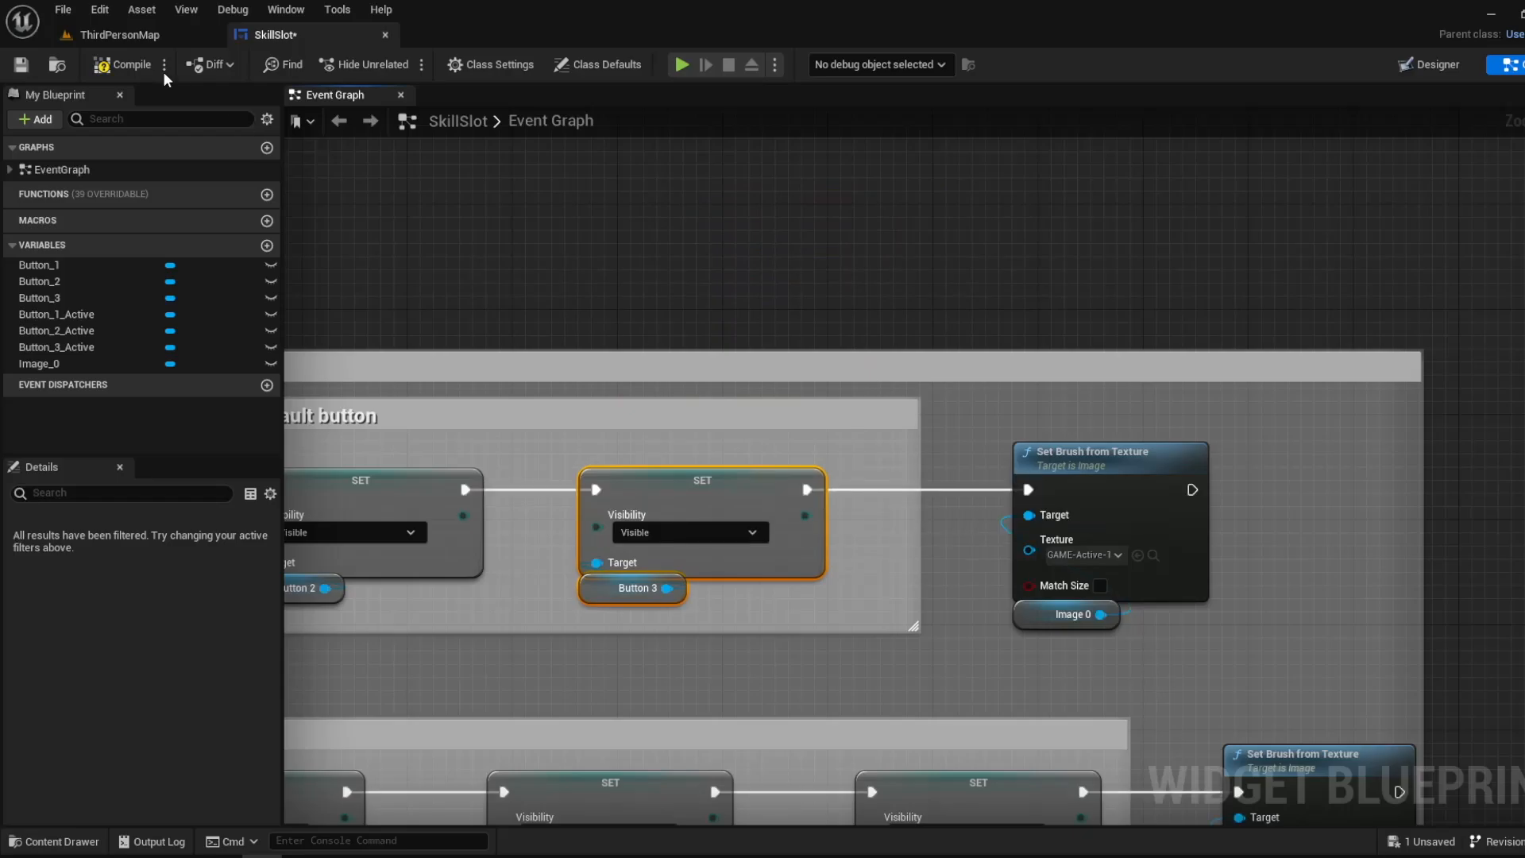
pyautogui.click(123, 64)
pyautogui.click(20, 65)
# - Play the level again and test switching from the first skill button to another one in the HUD
pyautogui.click(173, 36)
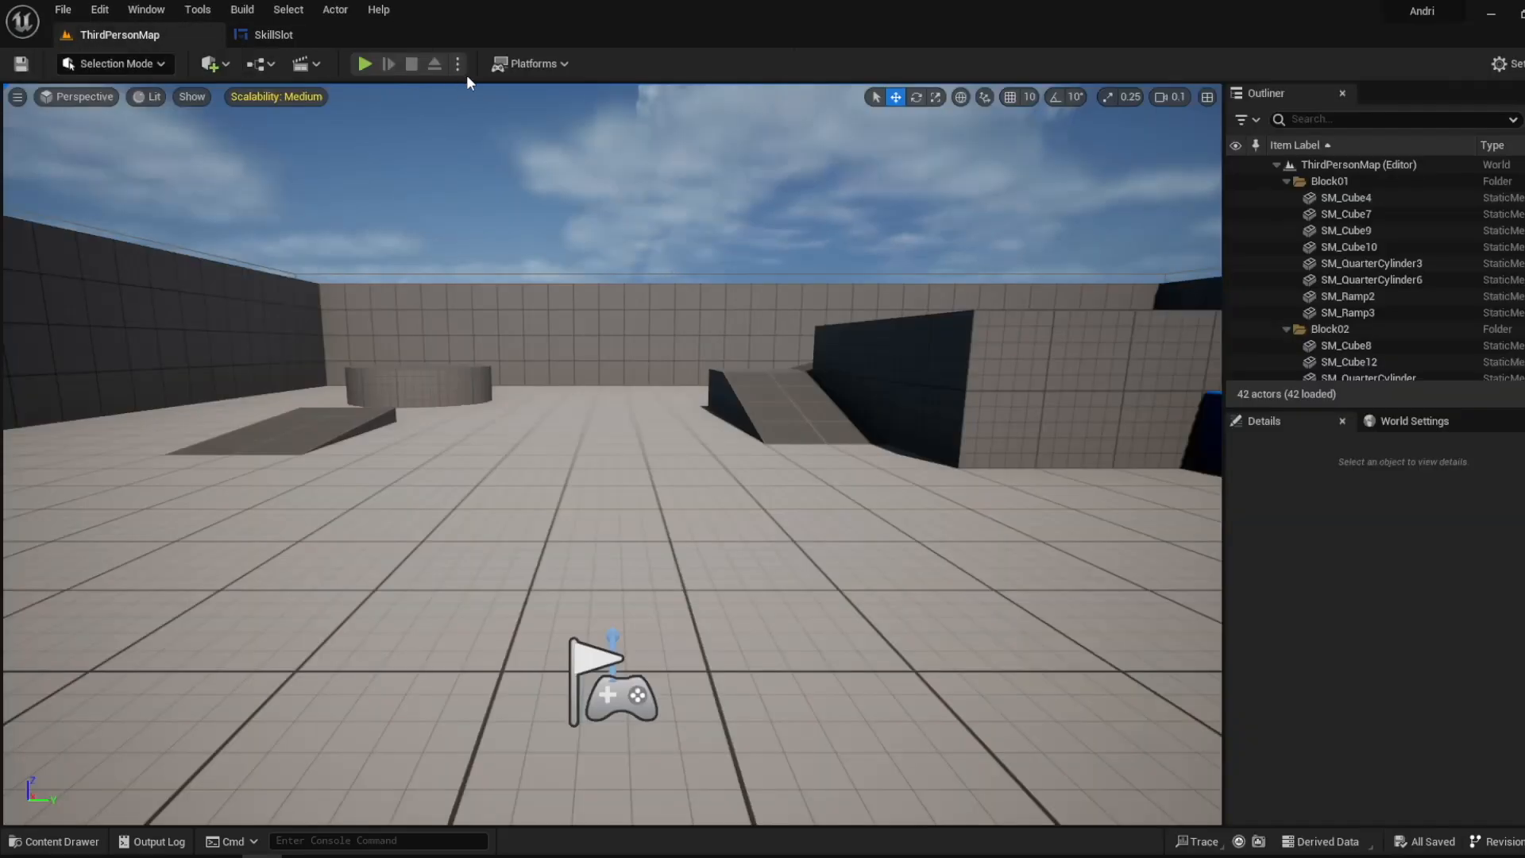
pyautogui.click(365, 63)
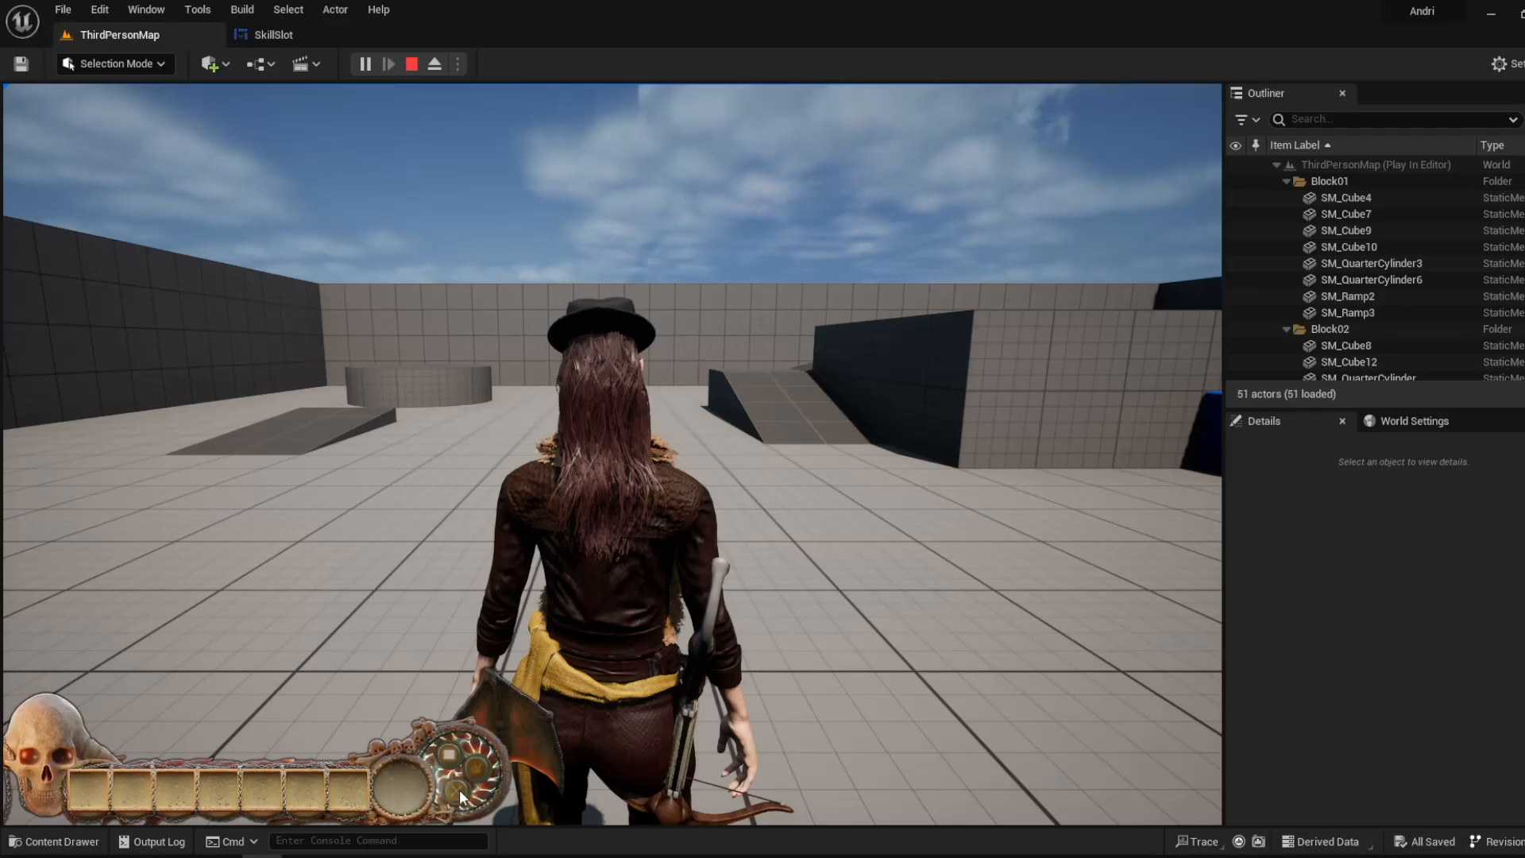
pyautogui.click(460, 792)
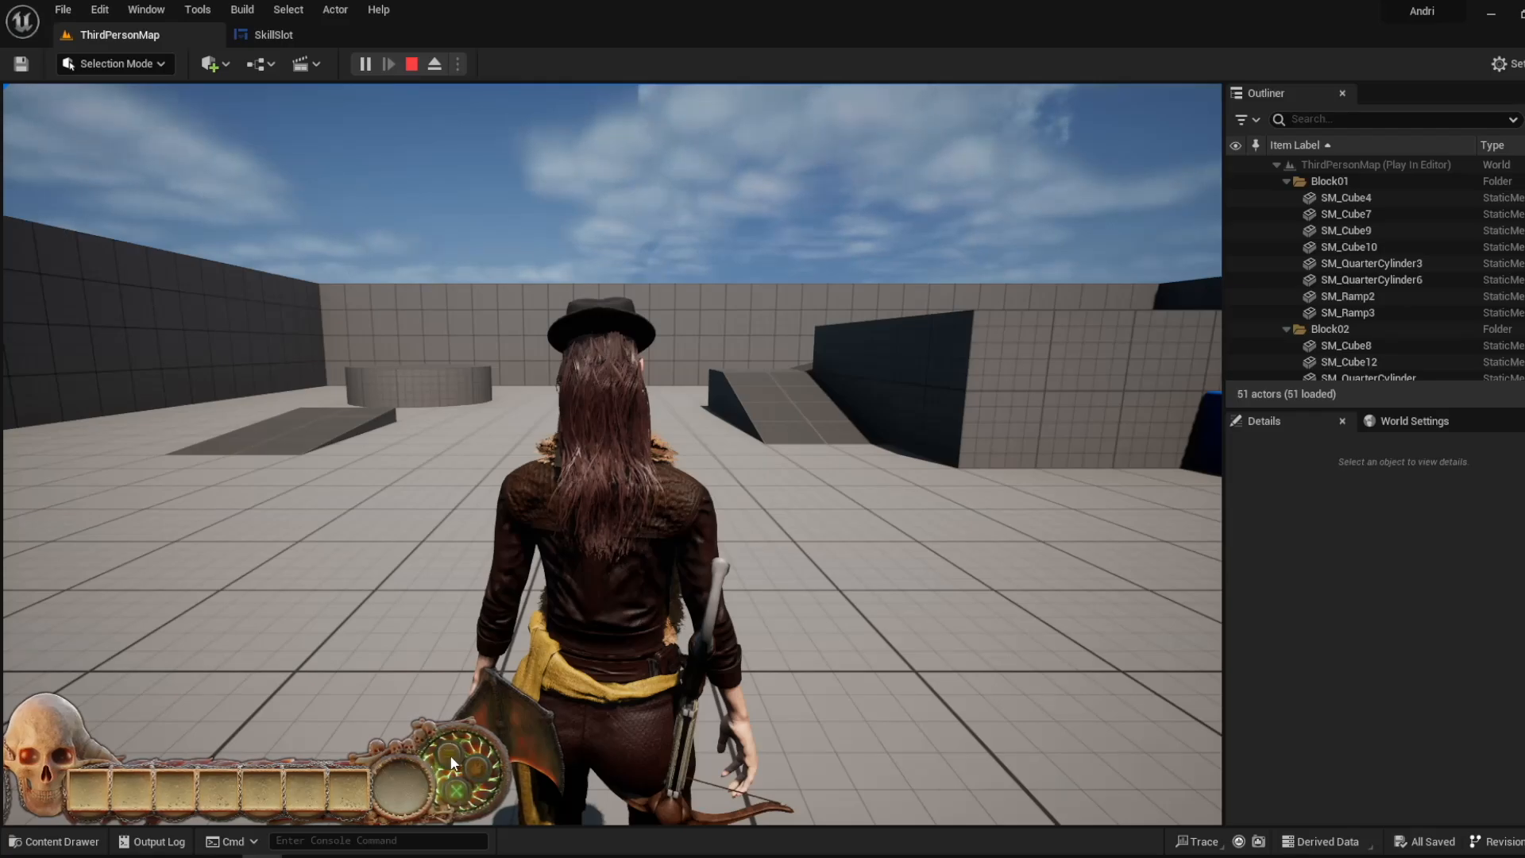
# - Stop the game and review the Show Activated Button 1 group with its Button 1 Active, Button 2 and Button 3 nodes
pyautogui.click(344, 32)
pyautogui.scroll(-1, 713, 263)
pyautogui.press('Escape')
pyautogui.moveTo(518, 221); pyautogui.dragTo(1065, 177, button='right')
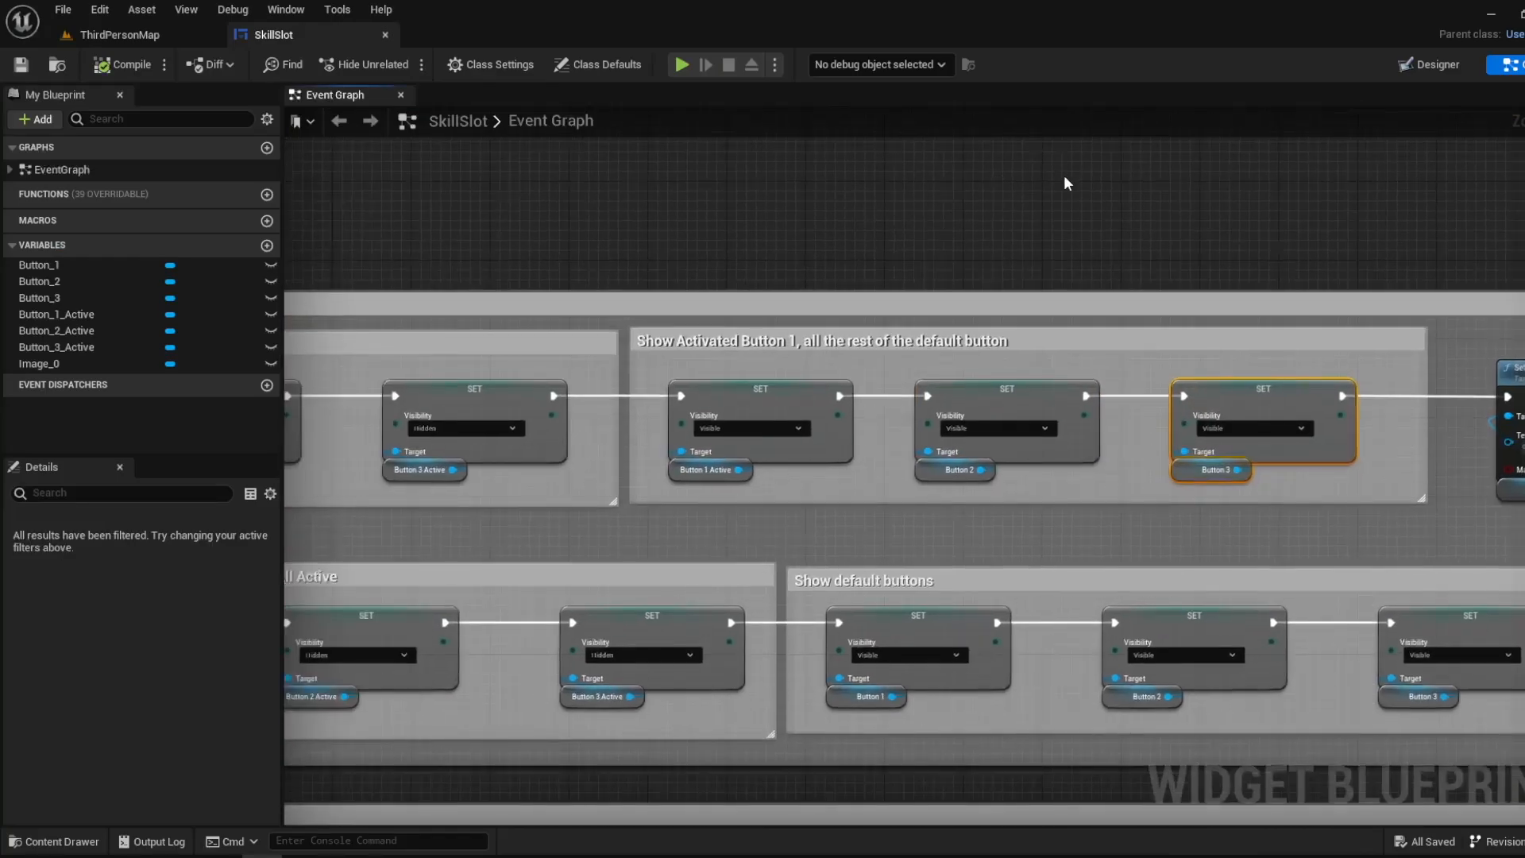
pyautogui.scroll(-2, 881, 239)
pyautogui.moveTo(622, 255); pyautogui.dragTo(1152, 228, button='right')
pyautogui.scroll(2, 960, 315)
# - Review Button 2's activation and deactivation groups along to their Set Brush from Texture nodes
pyautogui.moveTo(688, 455); pyautogui.dragTo(502, 138, button='right')
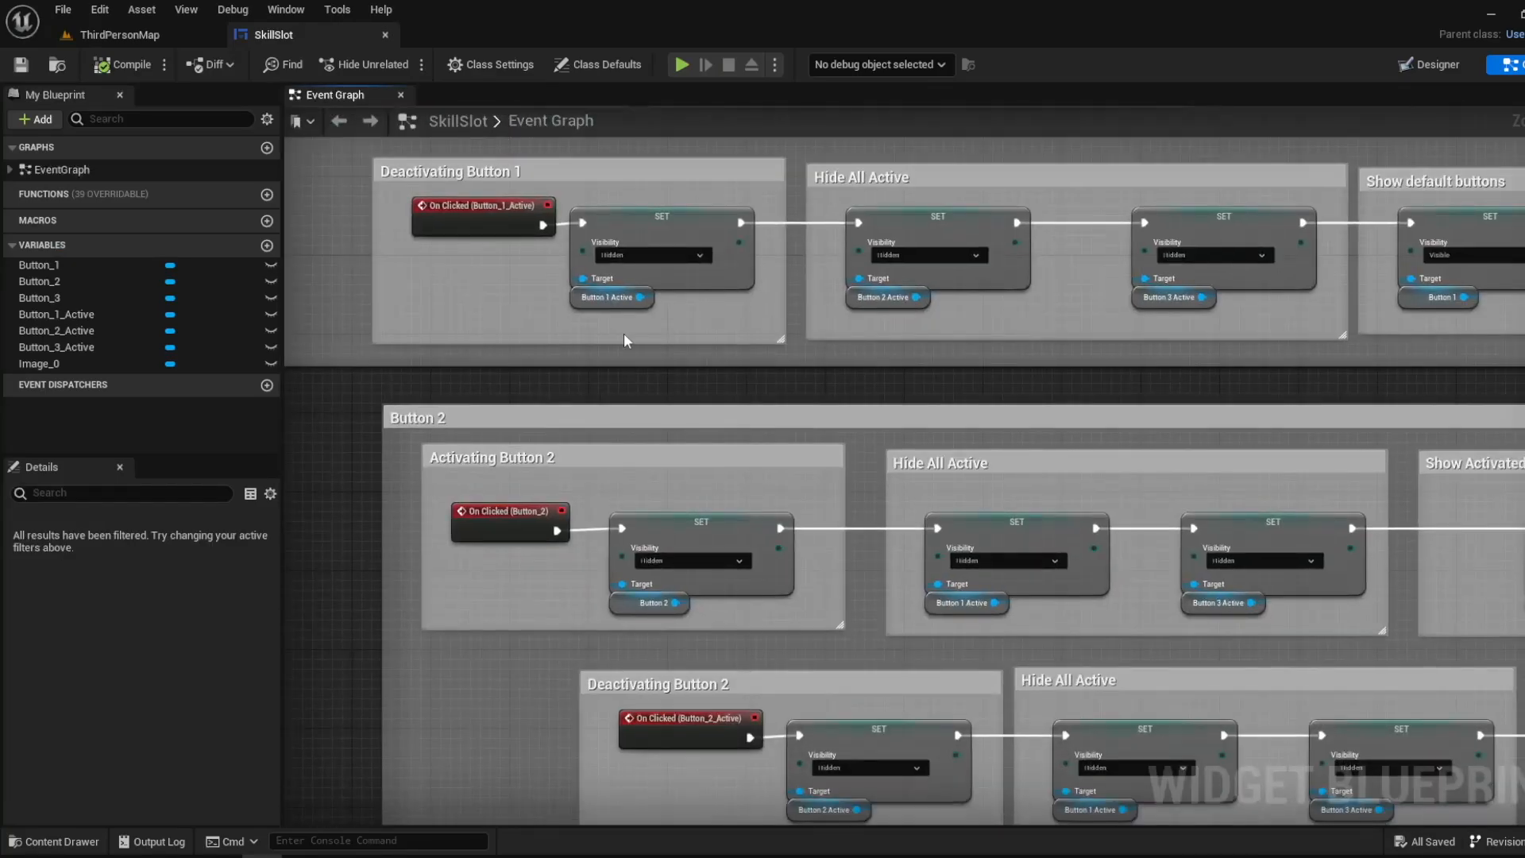
pyautogui.scroll(-1, 624, 337)
pyautogui.moveTo(476, 402); pyautogui.dragTo(397, 296, button='right')
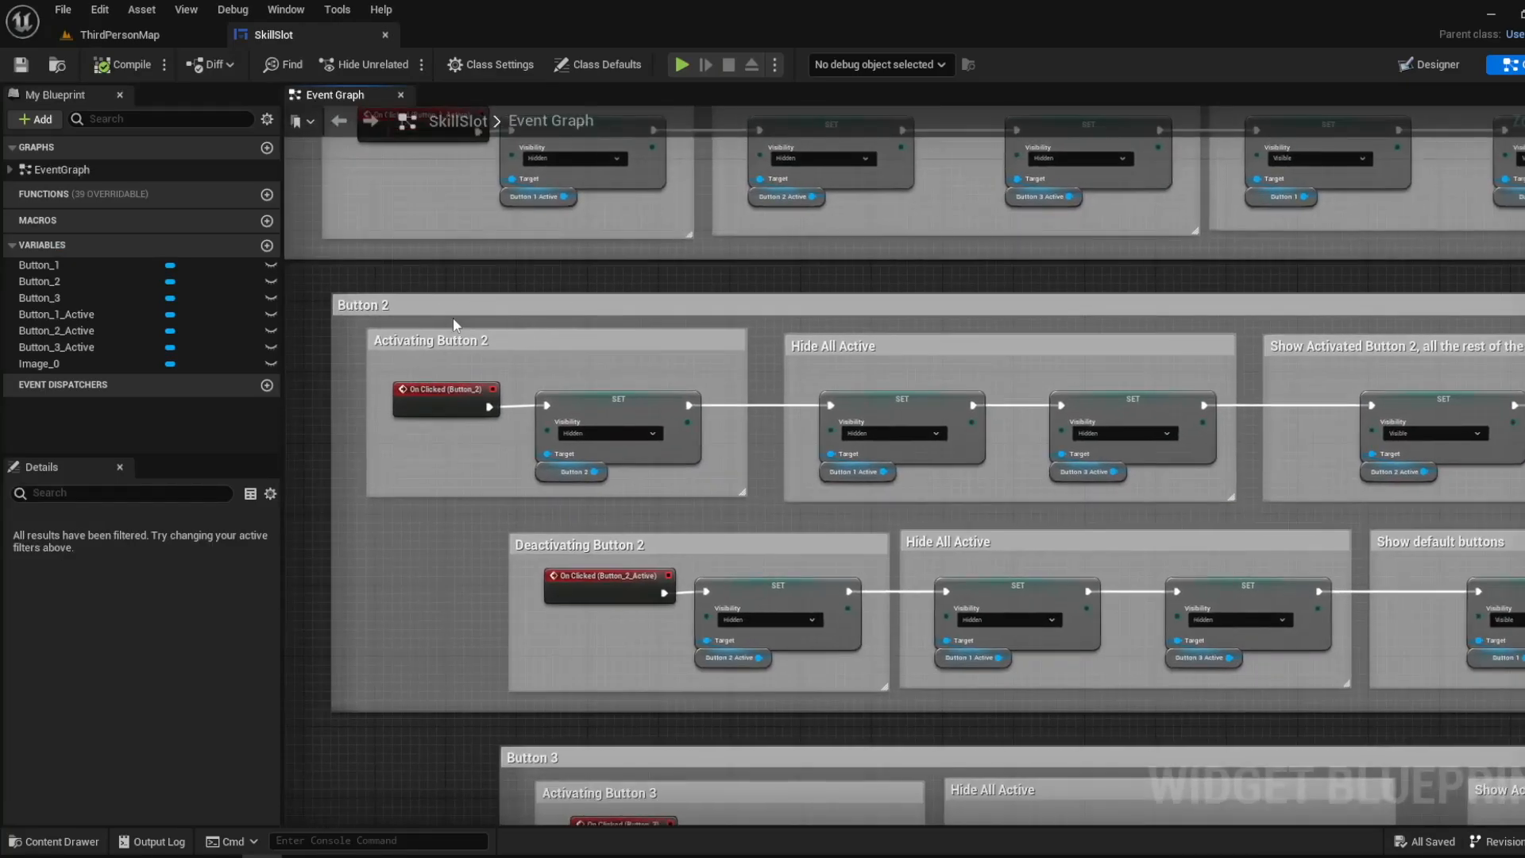
pyautogui.moveTo(983, 540); pyautogui.dragTo(683, 485, button='right')
pyautogui.moveTo(1175, 352); pyautogui.dragTo(595, 303, button='right')
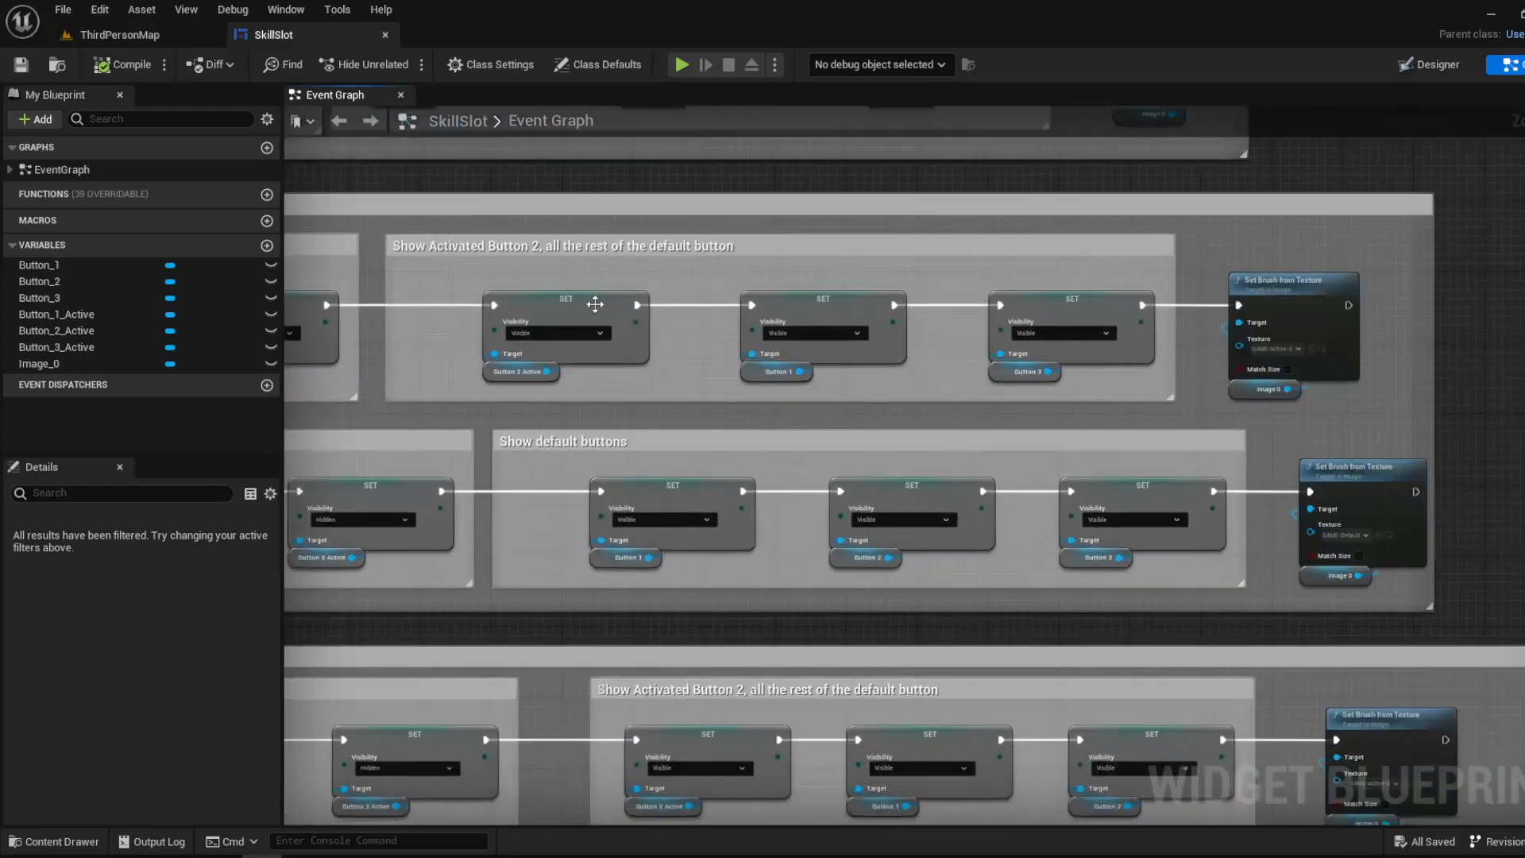
pyautogui.moveTo(405, 262); pyautogui.dragTo(1028, 378, button='right')
pyautogui.moveTo(619, 338); pyautogui.dragTo(949, 347, button='right')
# - Inspect the On Clicked (Button_2) event, its Button 2 node, and the Button 1 Active and Button 3 Active nodes under Hide All Active
pyautogui.scroll(3, 515, 414)
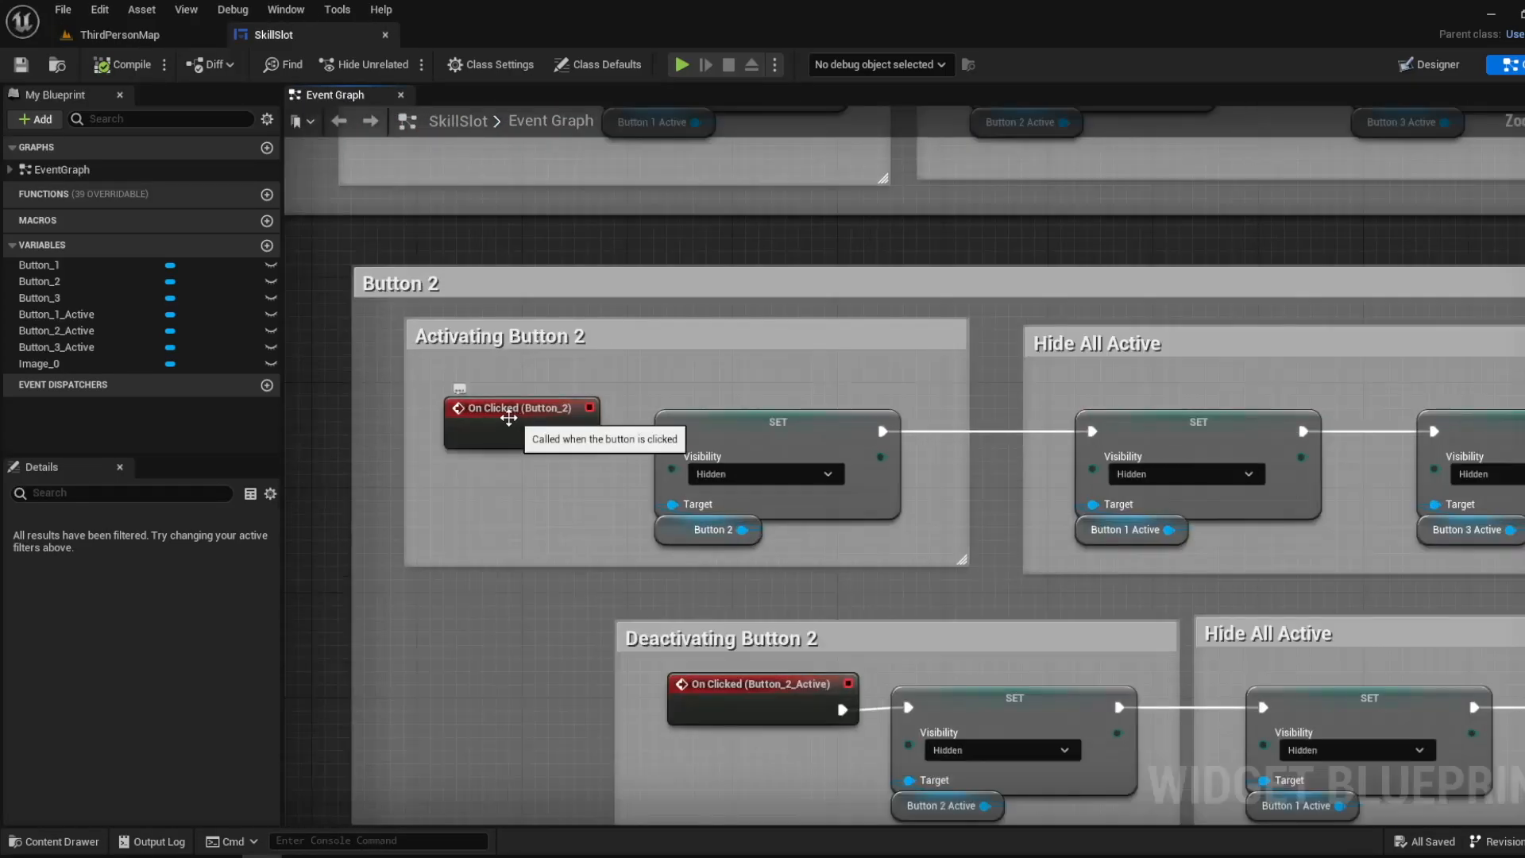
pyautogui.click(501, 418)
pyautogui.moveTo(685, 455); pyautogui.dragTo(499, 387, button='right')
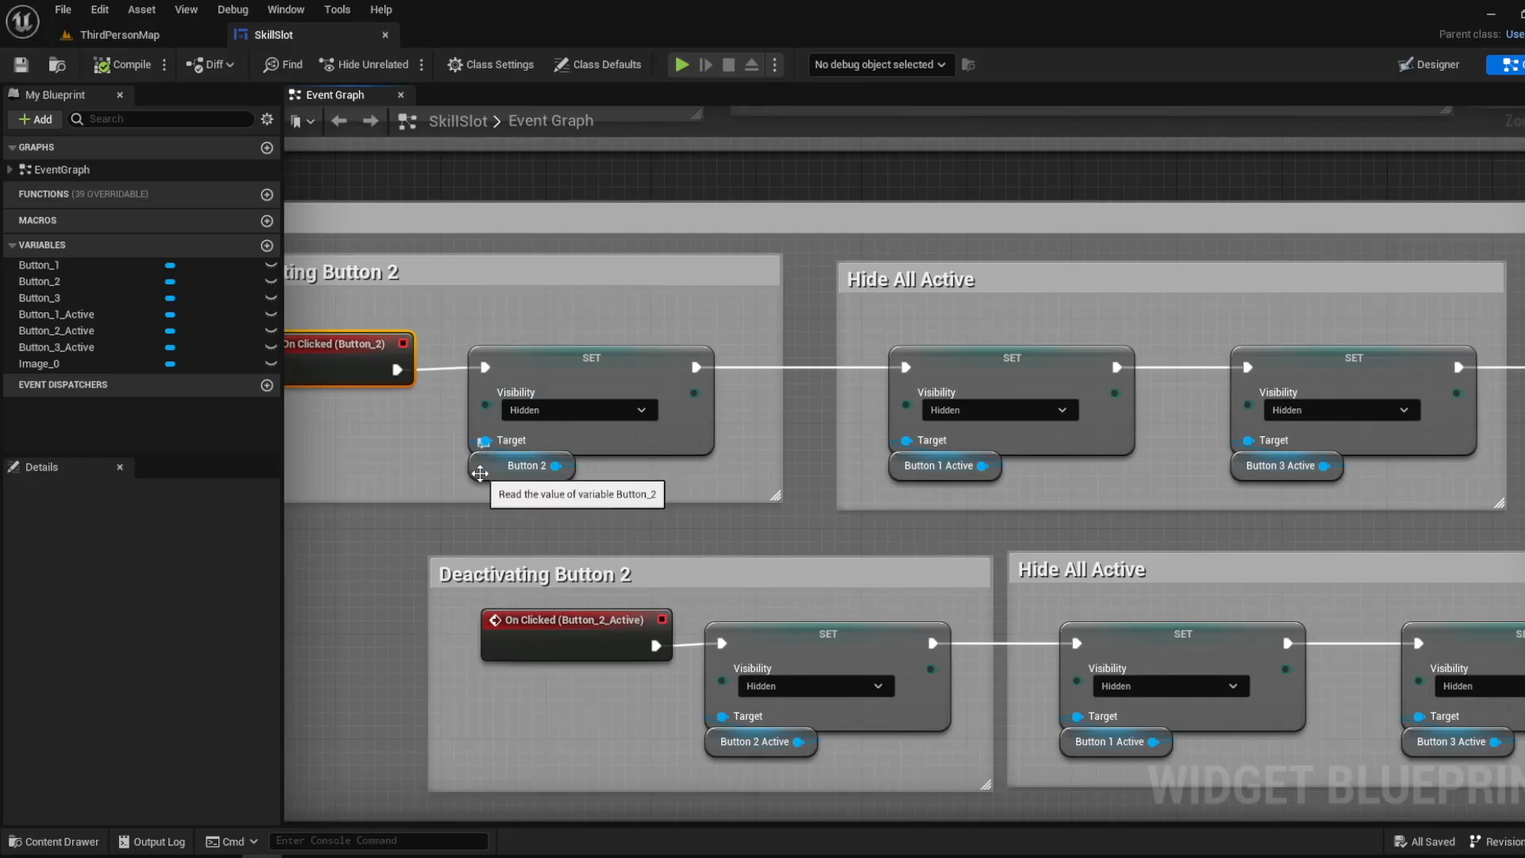
pyautogui.click(480, 473)
pyautogui.moveTo(829, 476); pyautogui.dragTo(615, 462, button='right')
pyautogui.click(724, 454)
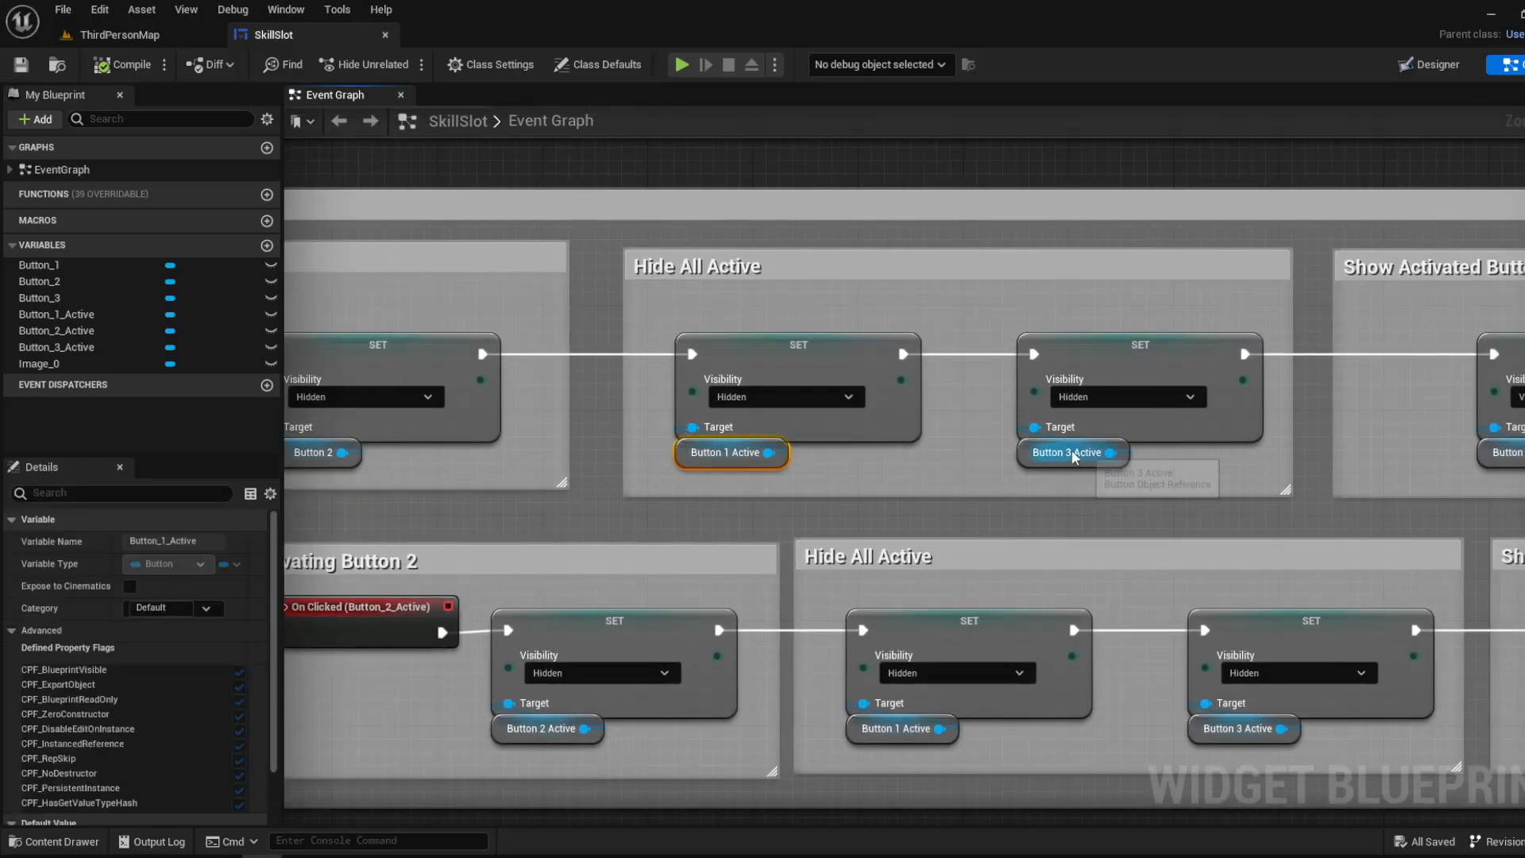
pyautogui.click(1077, 455)
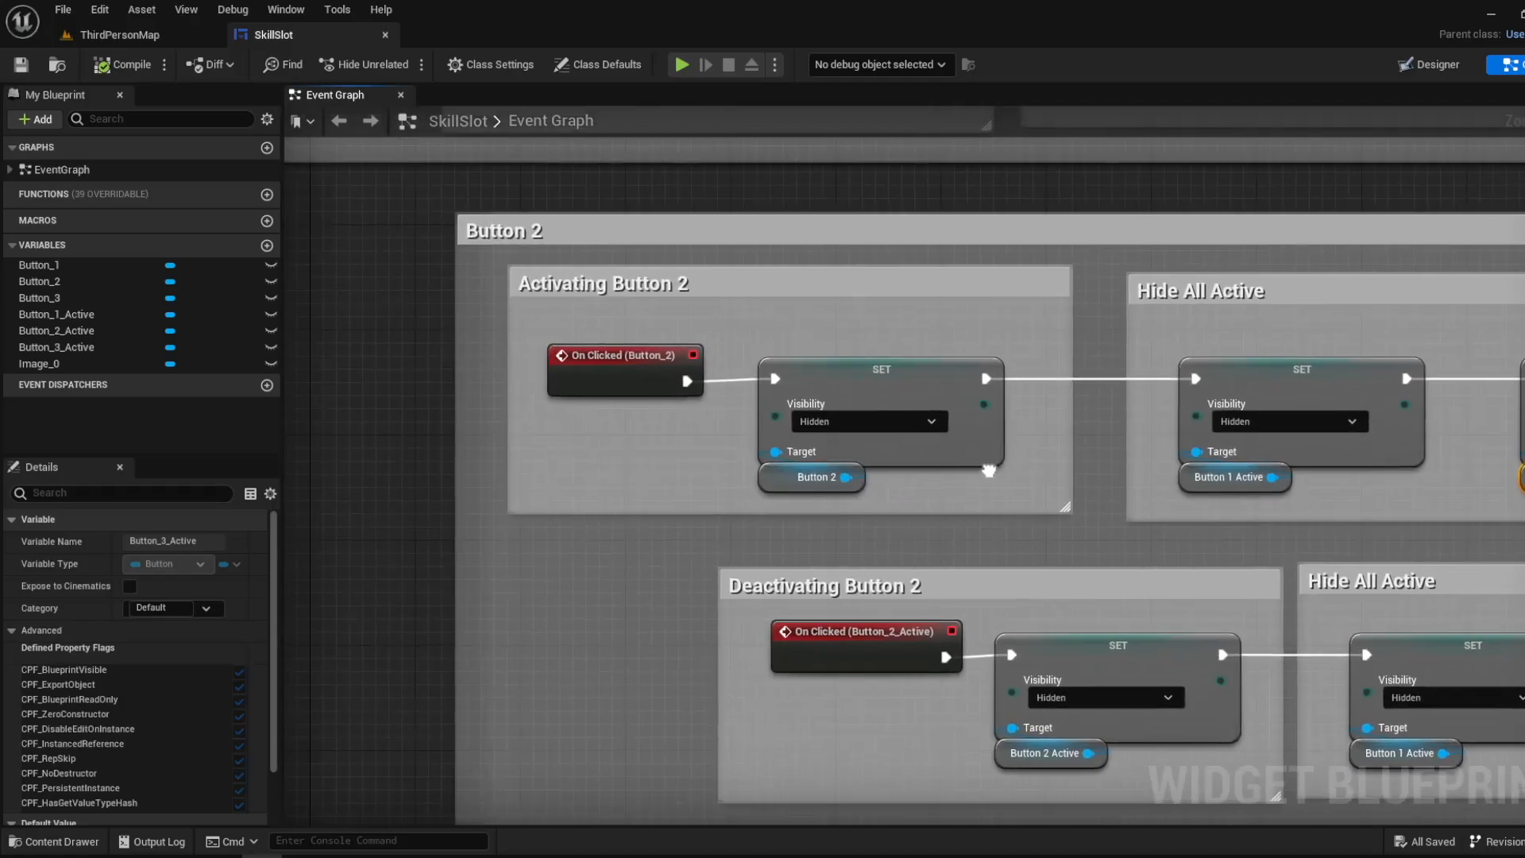
# - Trace Button 2's activation chain from On Clicked (Button_2) through the Button 1 Active and Button 3 Active nodes under Hide All Active
pyautogui.moveTo(989, 471); pyautogui.dragTo(988, 470, button='right')
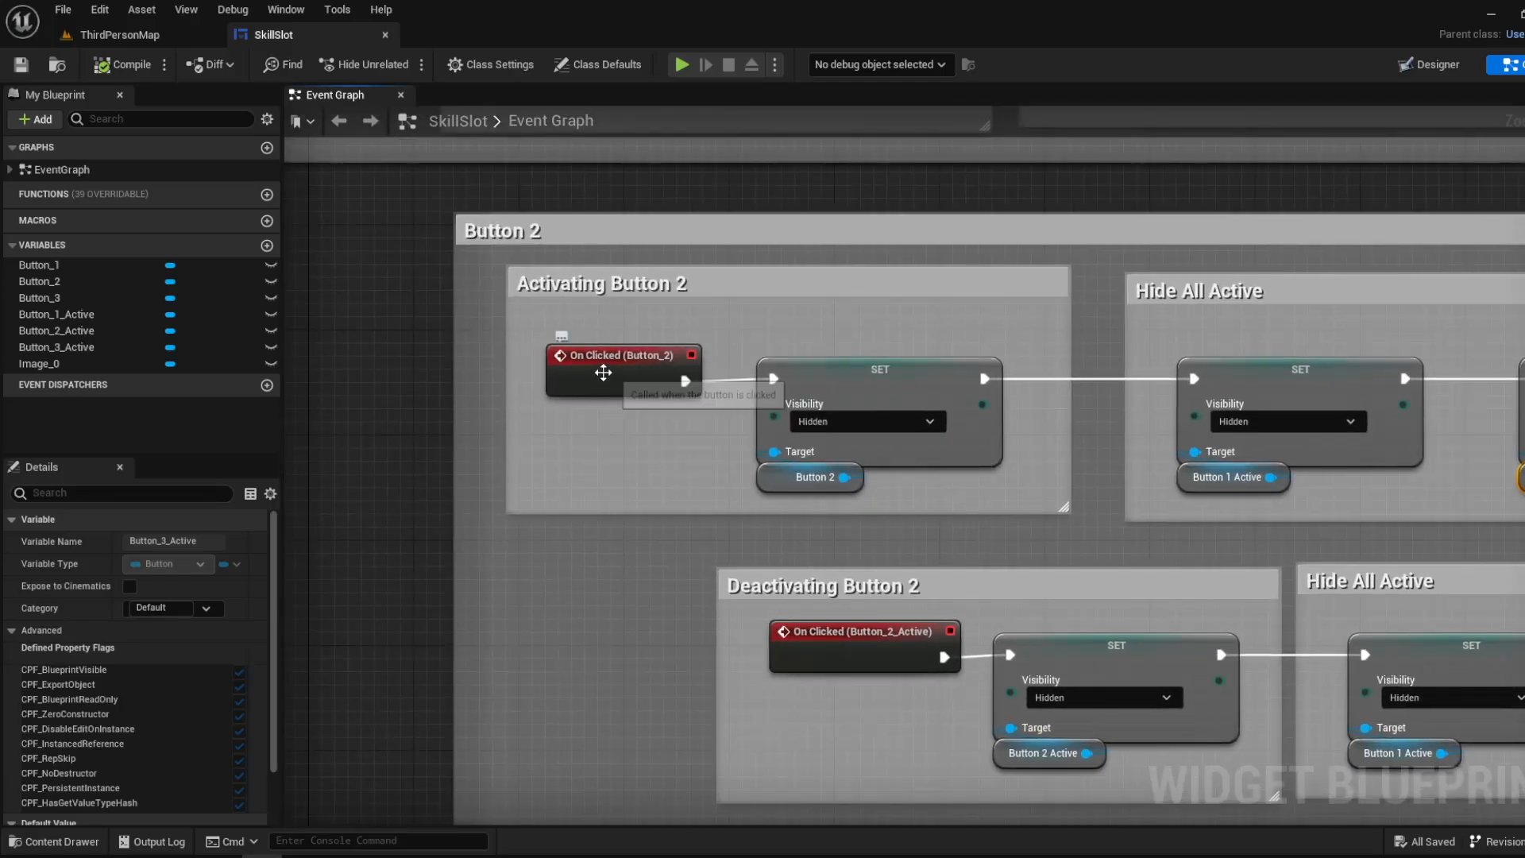
pyautogui.moveTo(679, 427); pyautogui.dragTo(516, 397, button='right')
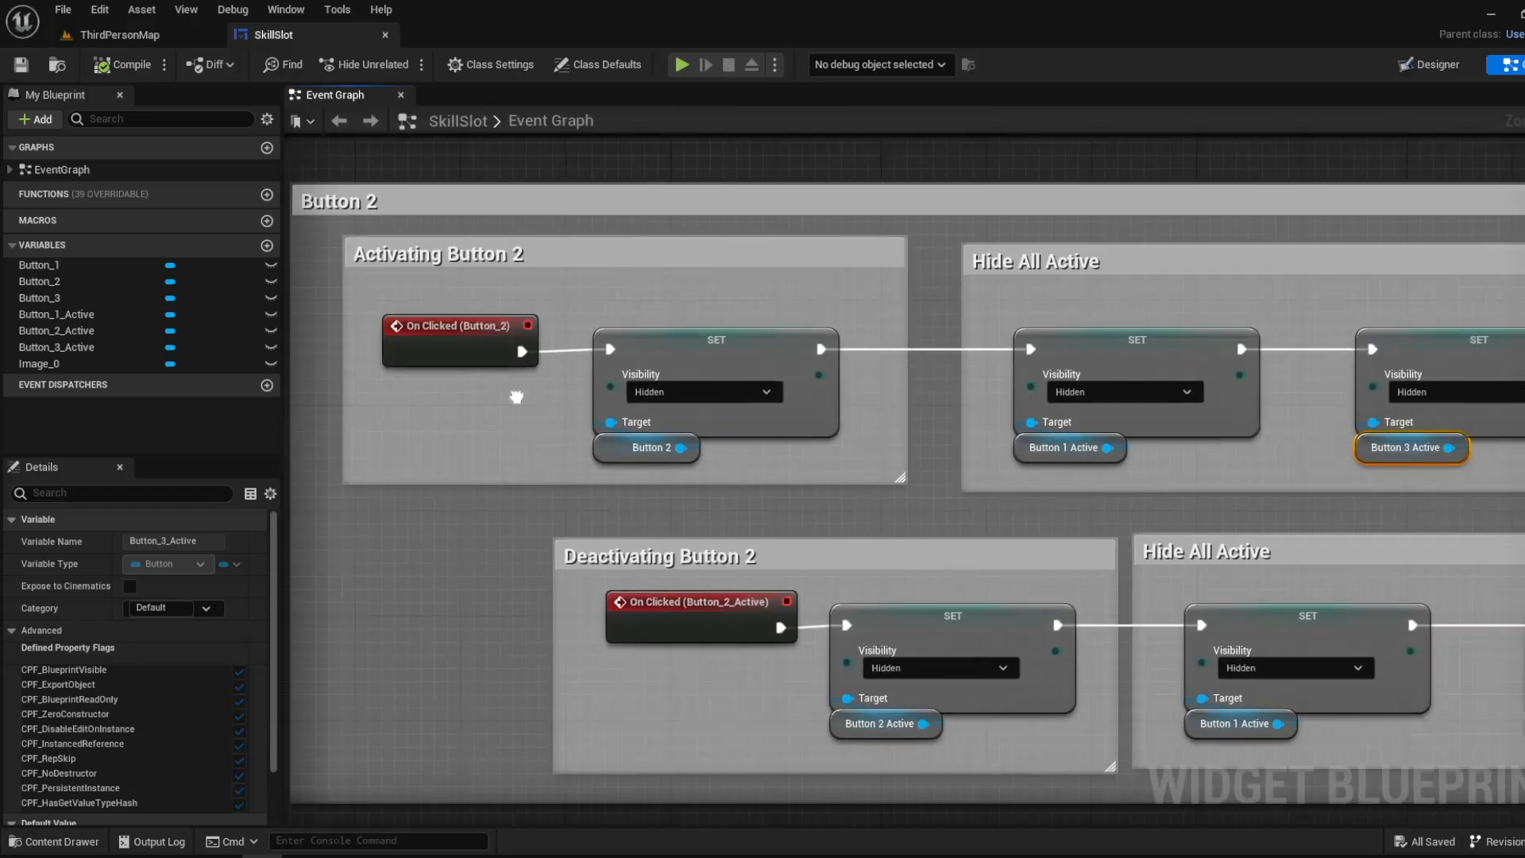
pyautogui.moveTo(1265, 441); pyautogui.dragTo(896, 400, button='right')
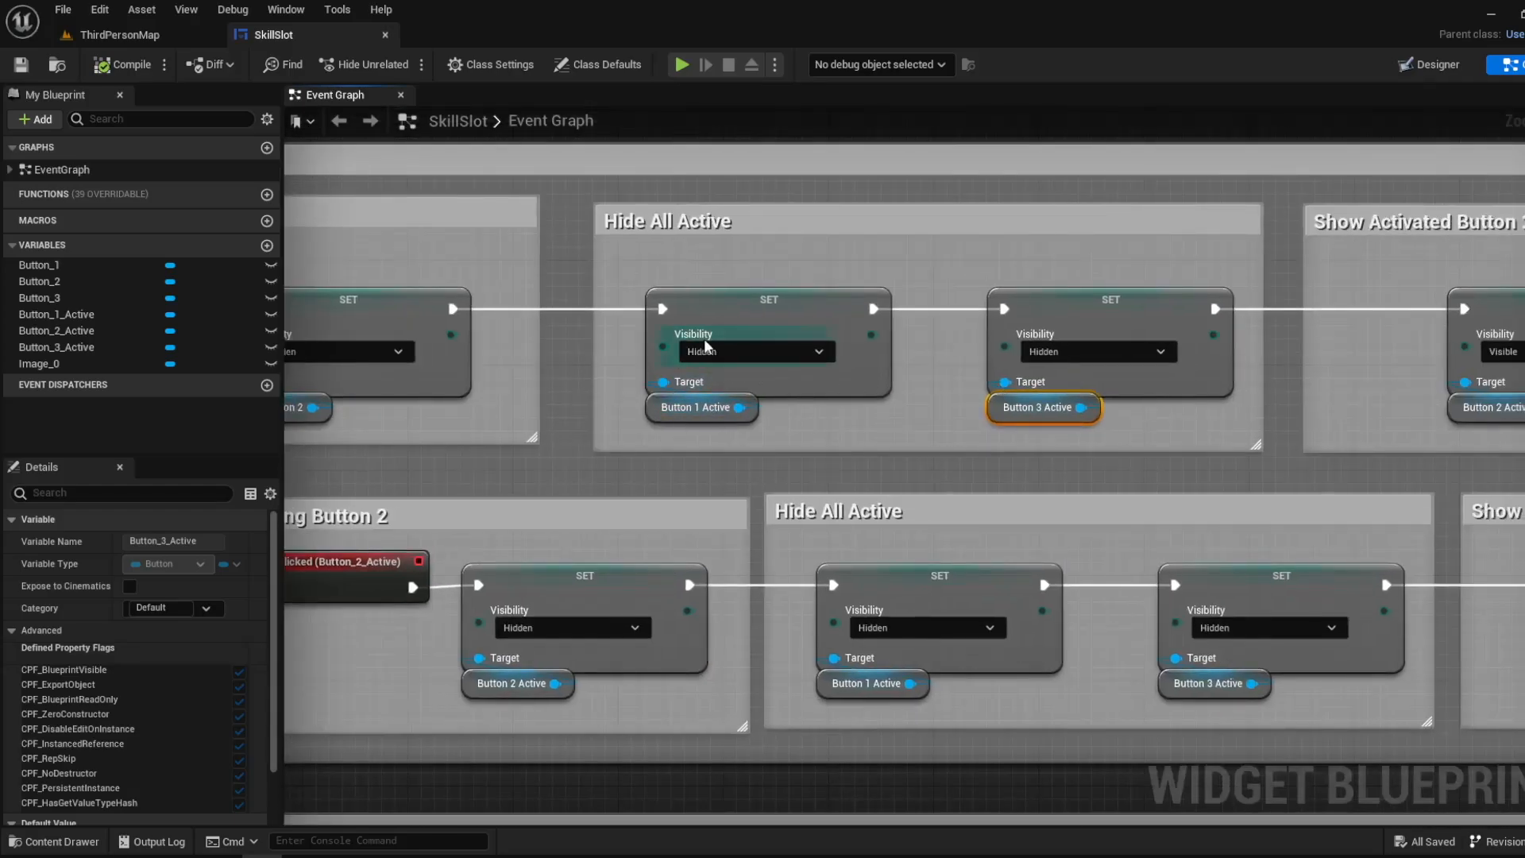
pyautogui.moveTo(1130, 337); pyautogui.dragTo(846, 335, button='right')
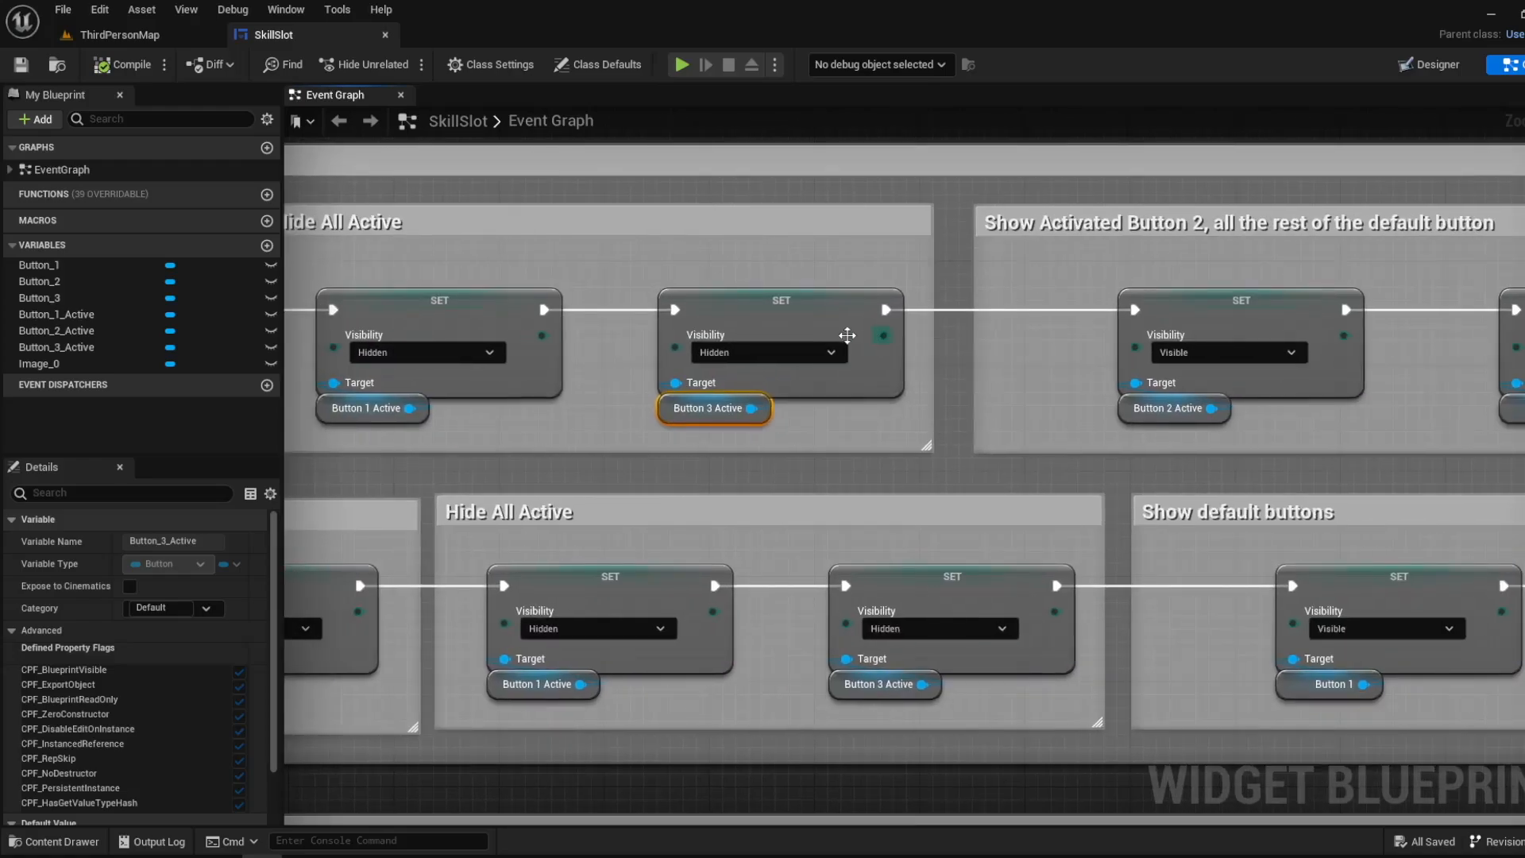
pyautogui.click(760, 294)
pyautogui.scroll(-2, 779, 282)
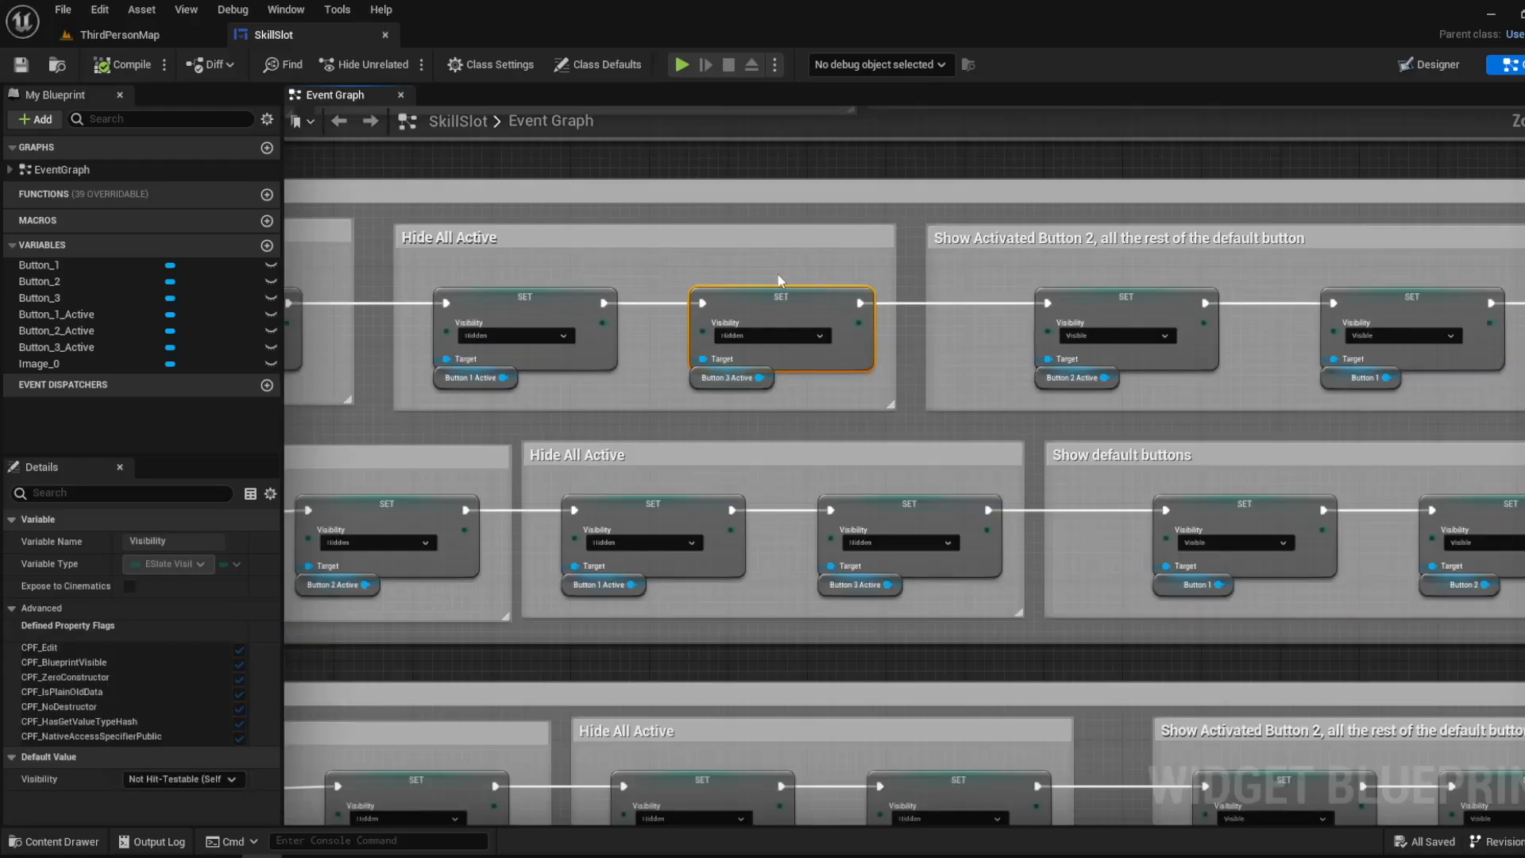
pyautogui.click(797, 176)
# - Inspect the Button 2 Active node in the Show Activated Button 2 group
pyautogui.moveTo(1006, 227); pyautogui.dragTo(490, 396, button='right')
pyautogui.scroll(2, 509, 422)
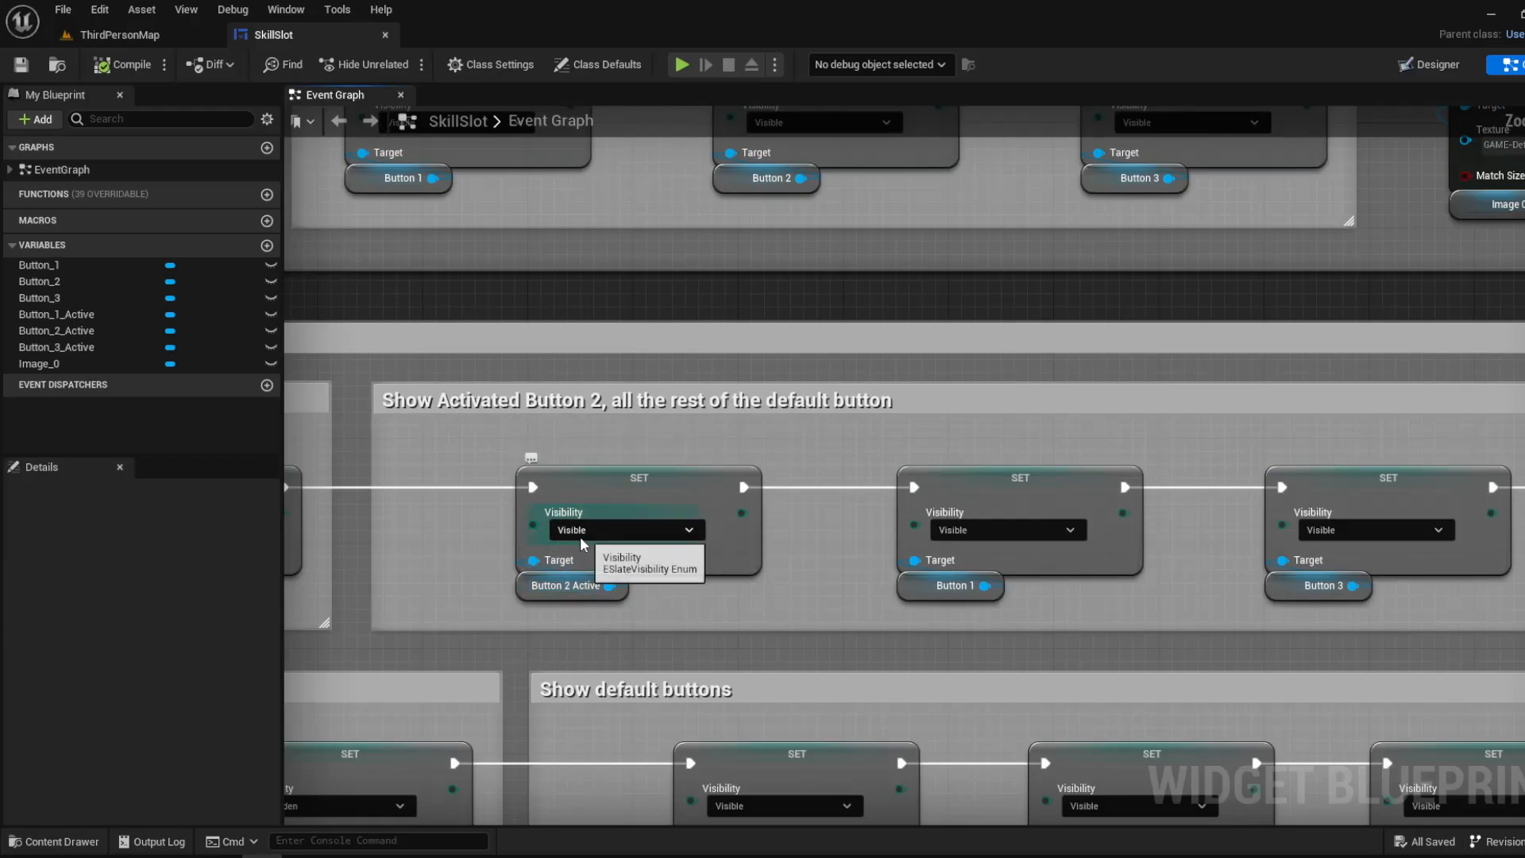
pyautogui.click(556, 586)
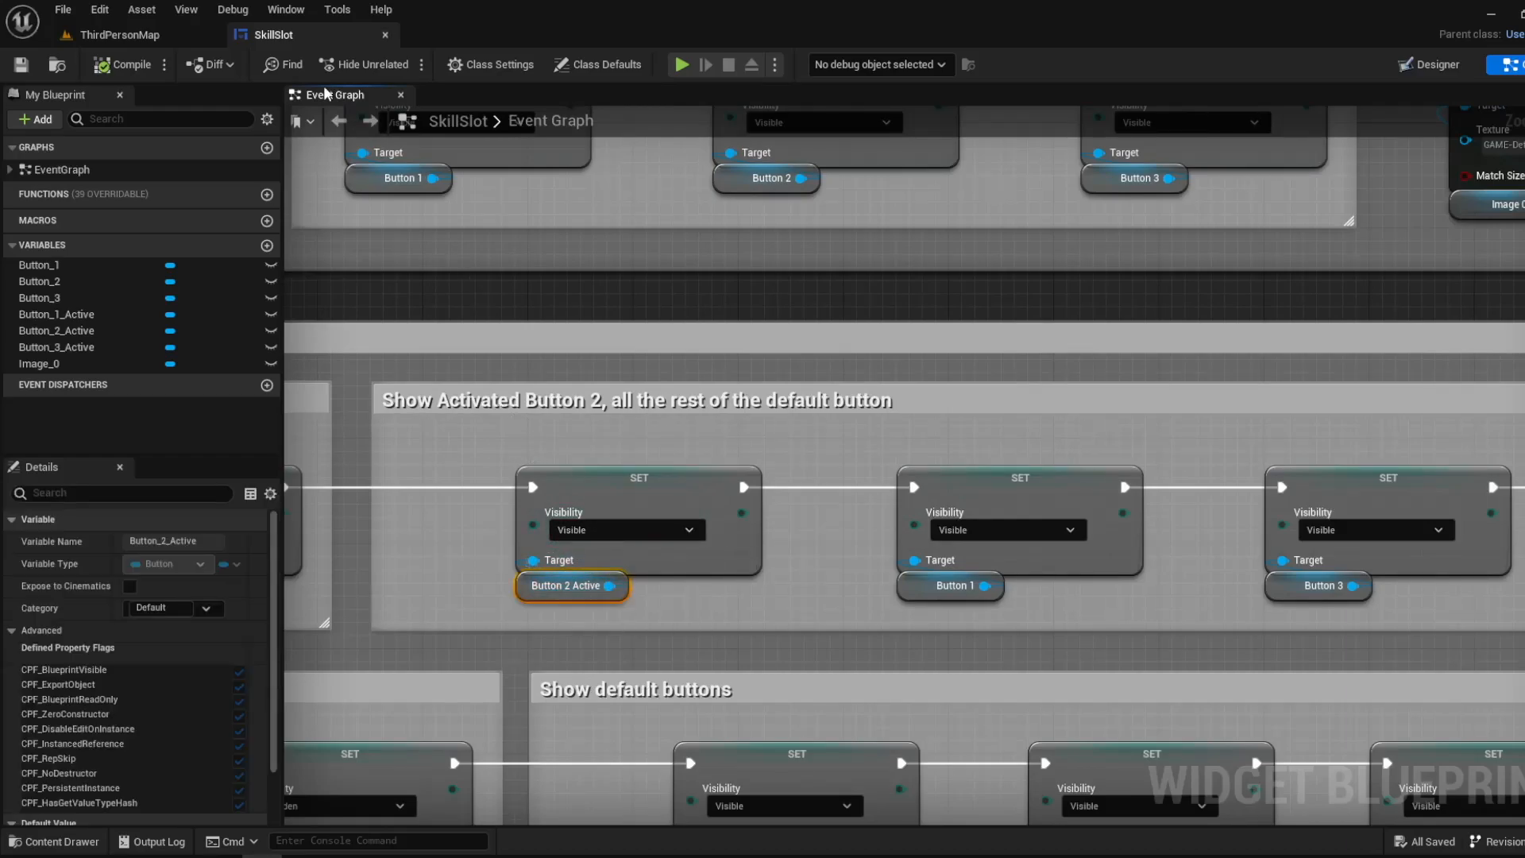
# - Play the level in ThirdPersonMap and return to the SkillSlot event graph with the game running
pyautogui.click(119, 35)
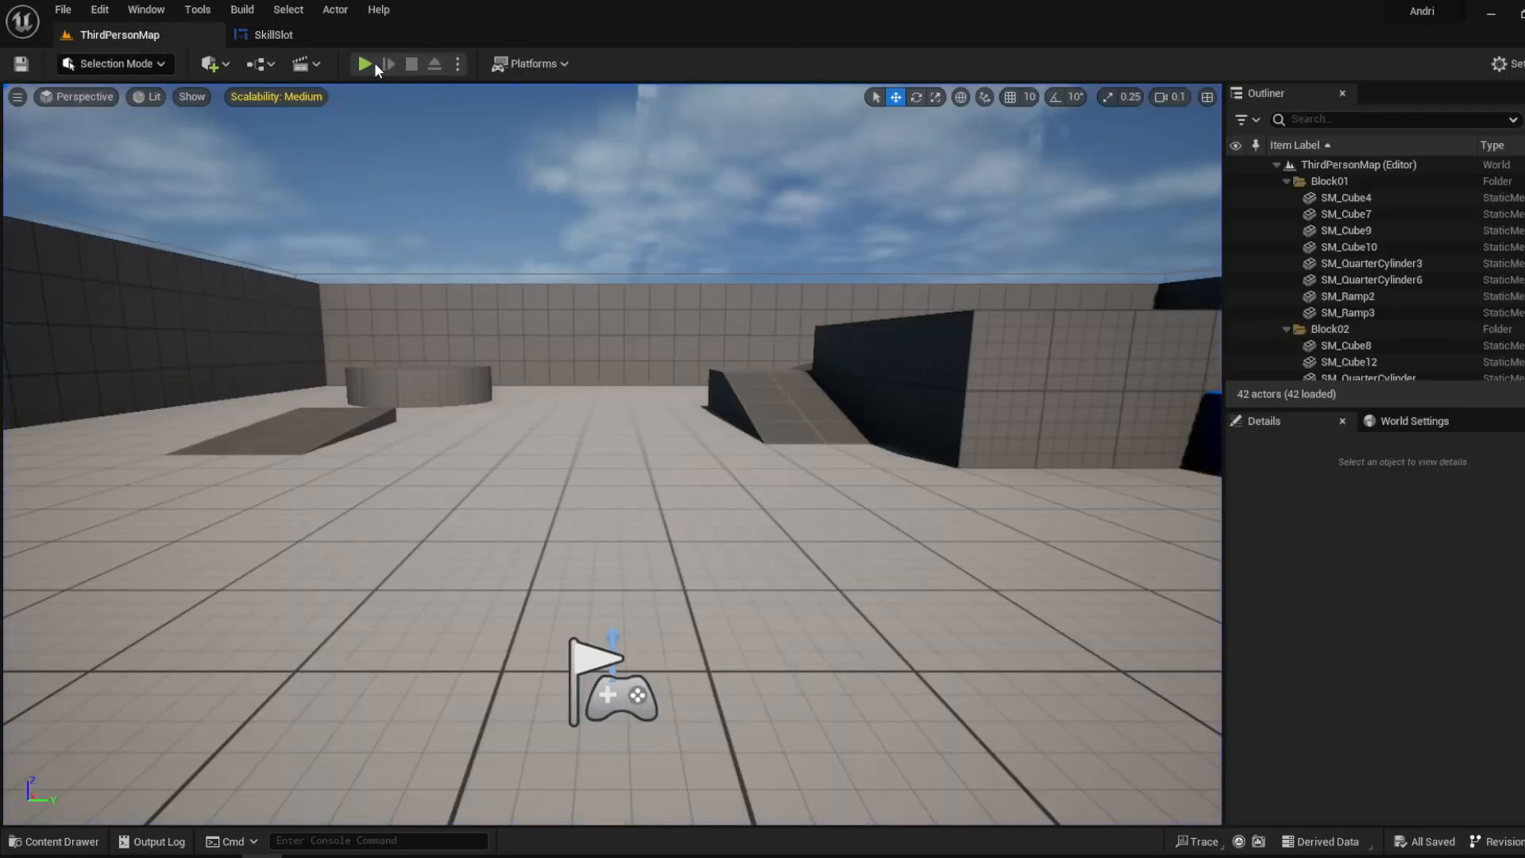
pyautogui.click(373, 63)
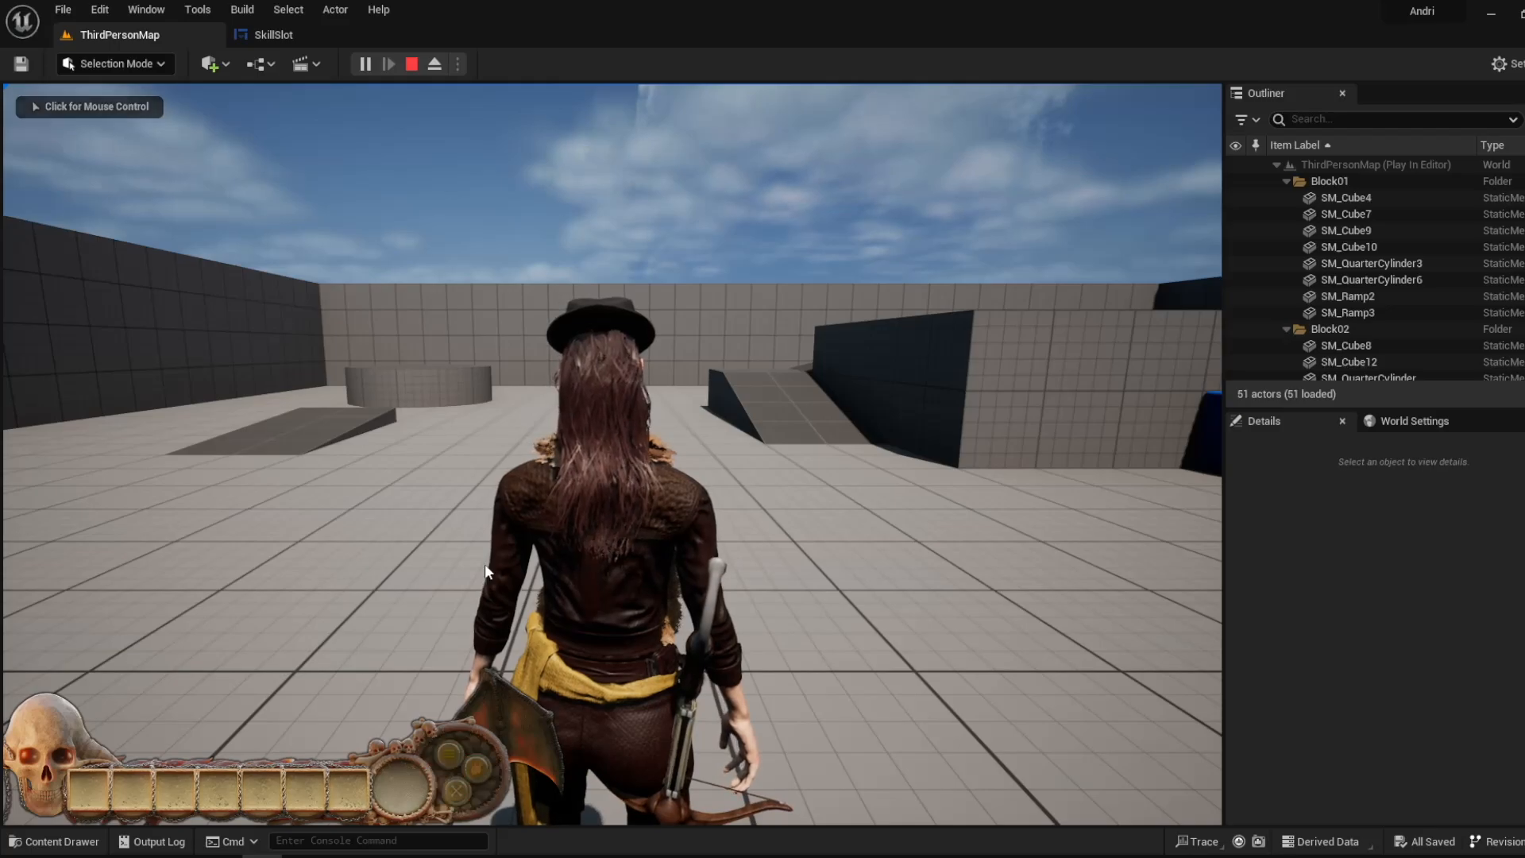
pyautogui.click(278, 36)
# - Examine the Button 1 and Button 3 visibility nodes in the Show Activated Button 2 group
pyautogui.moveTo(1022, 487); pyautogui.dragTo(827, 381, button='right')
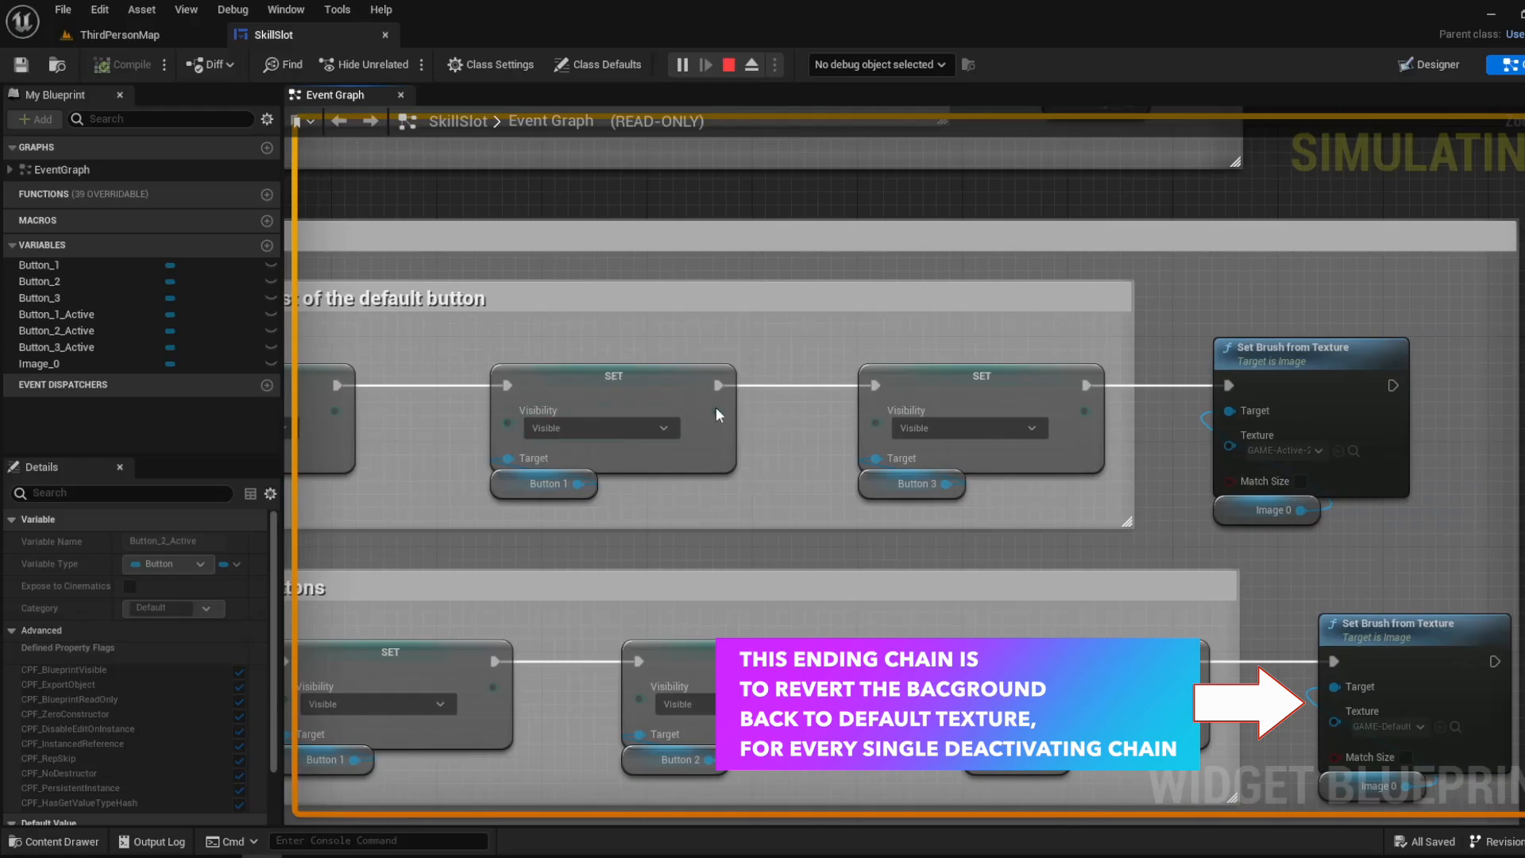
pyautogui.click(584, 397)
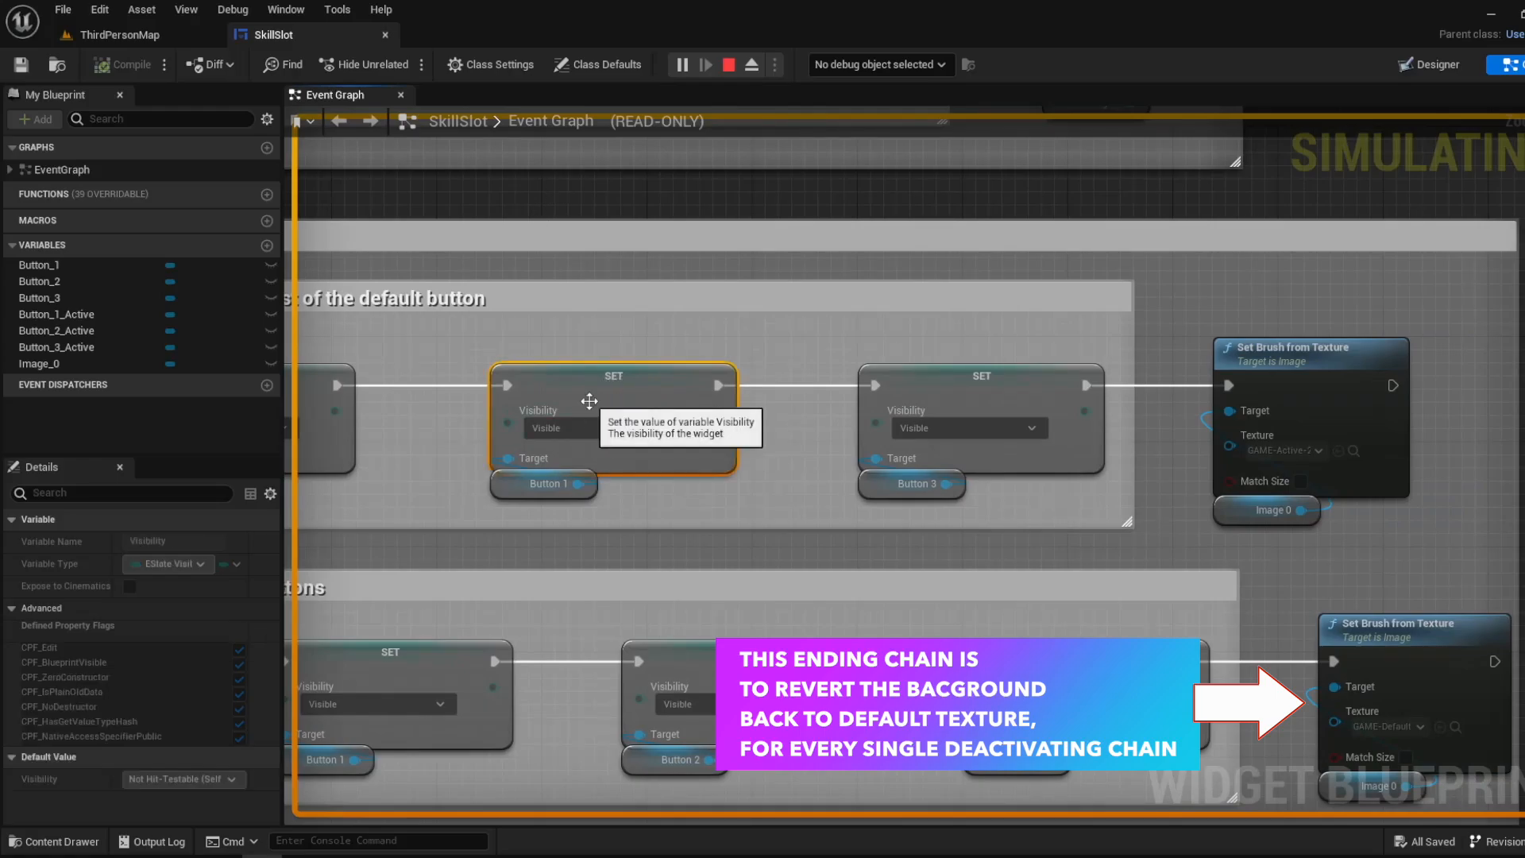
pyautogui.click(508, 486)
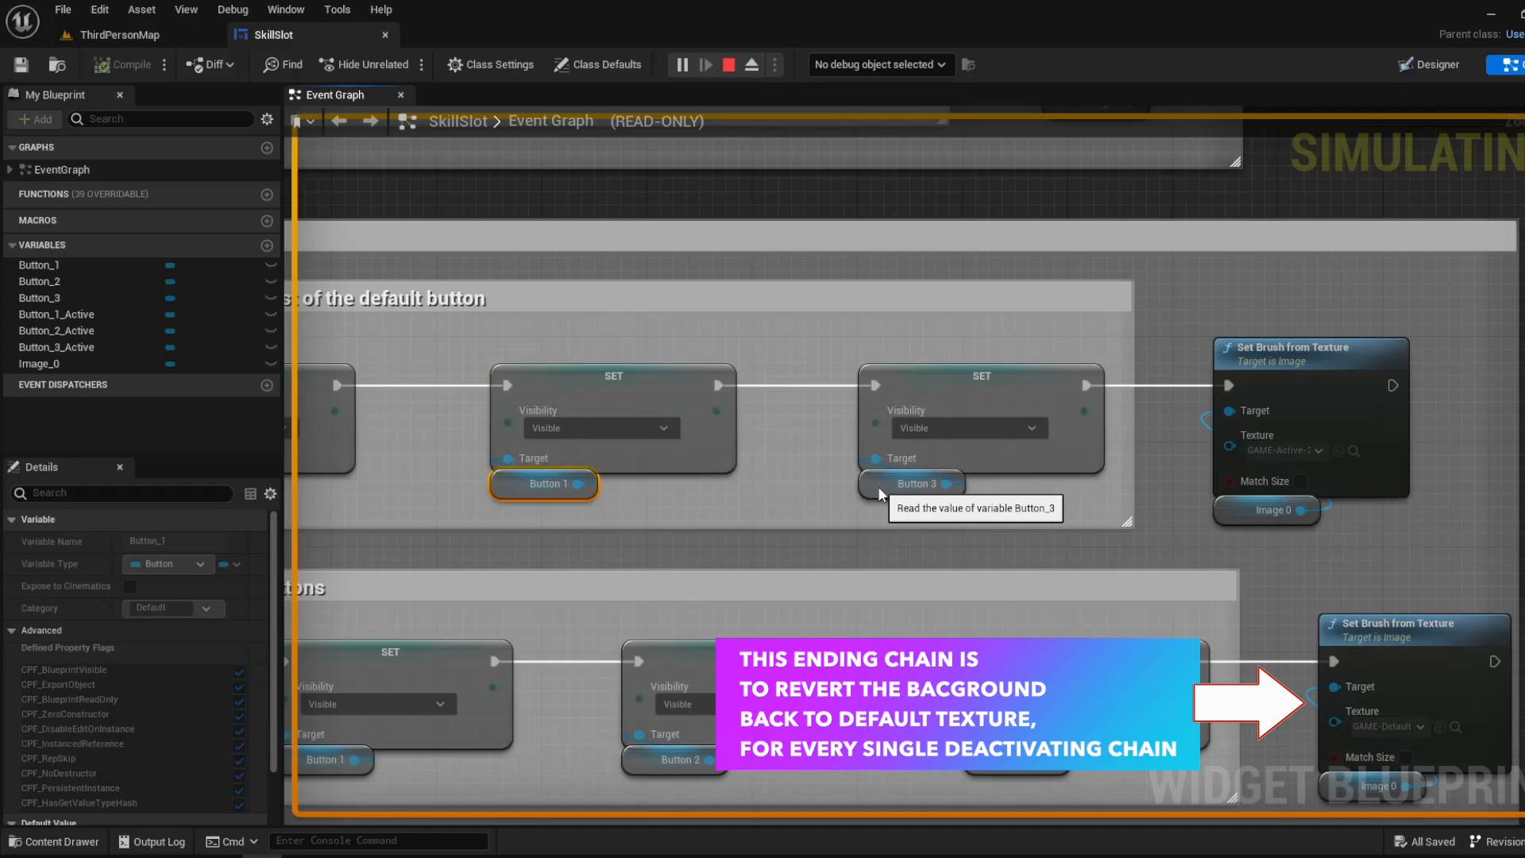
pyautogui.click(877, 486)
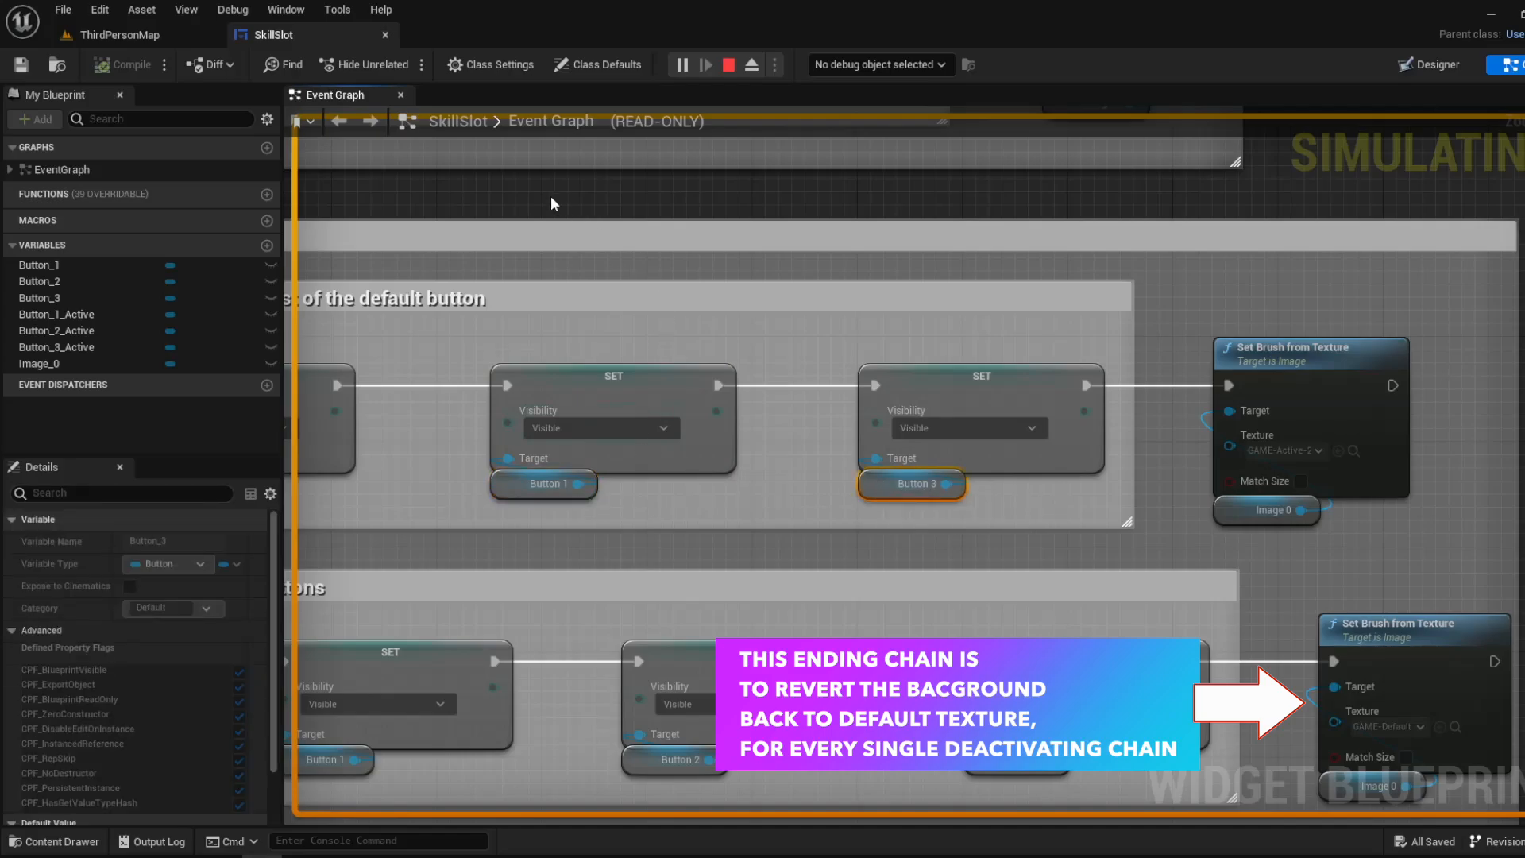
pyautogui.click(1027, 528)
# - Test an activated skill button in the running game's HUD and compare it with the SkillSlot event graph
pyautogui.click(147, 40)
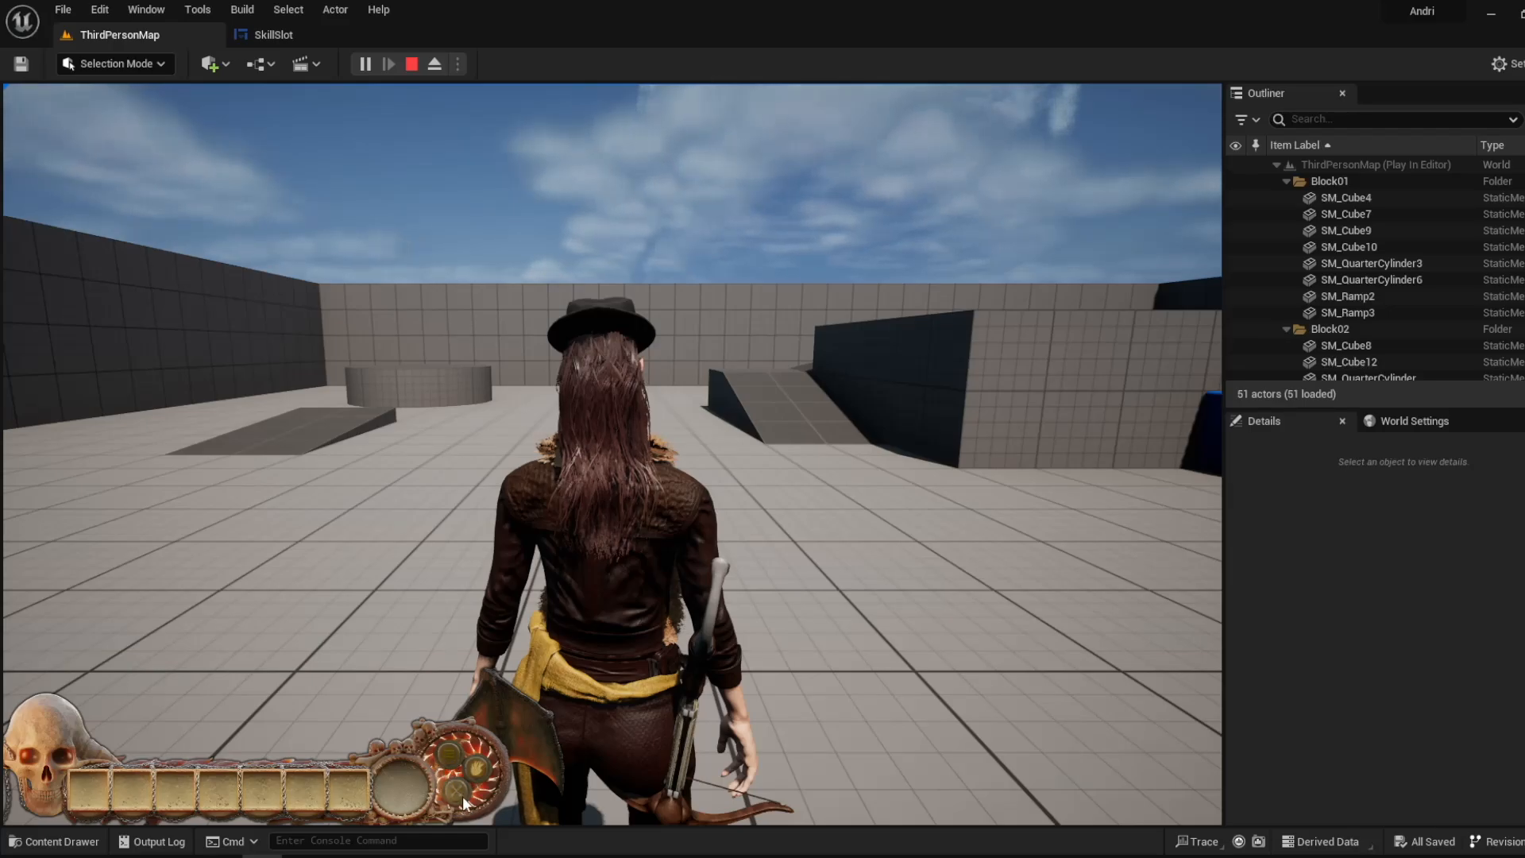
pyautogui.click(294, 41)
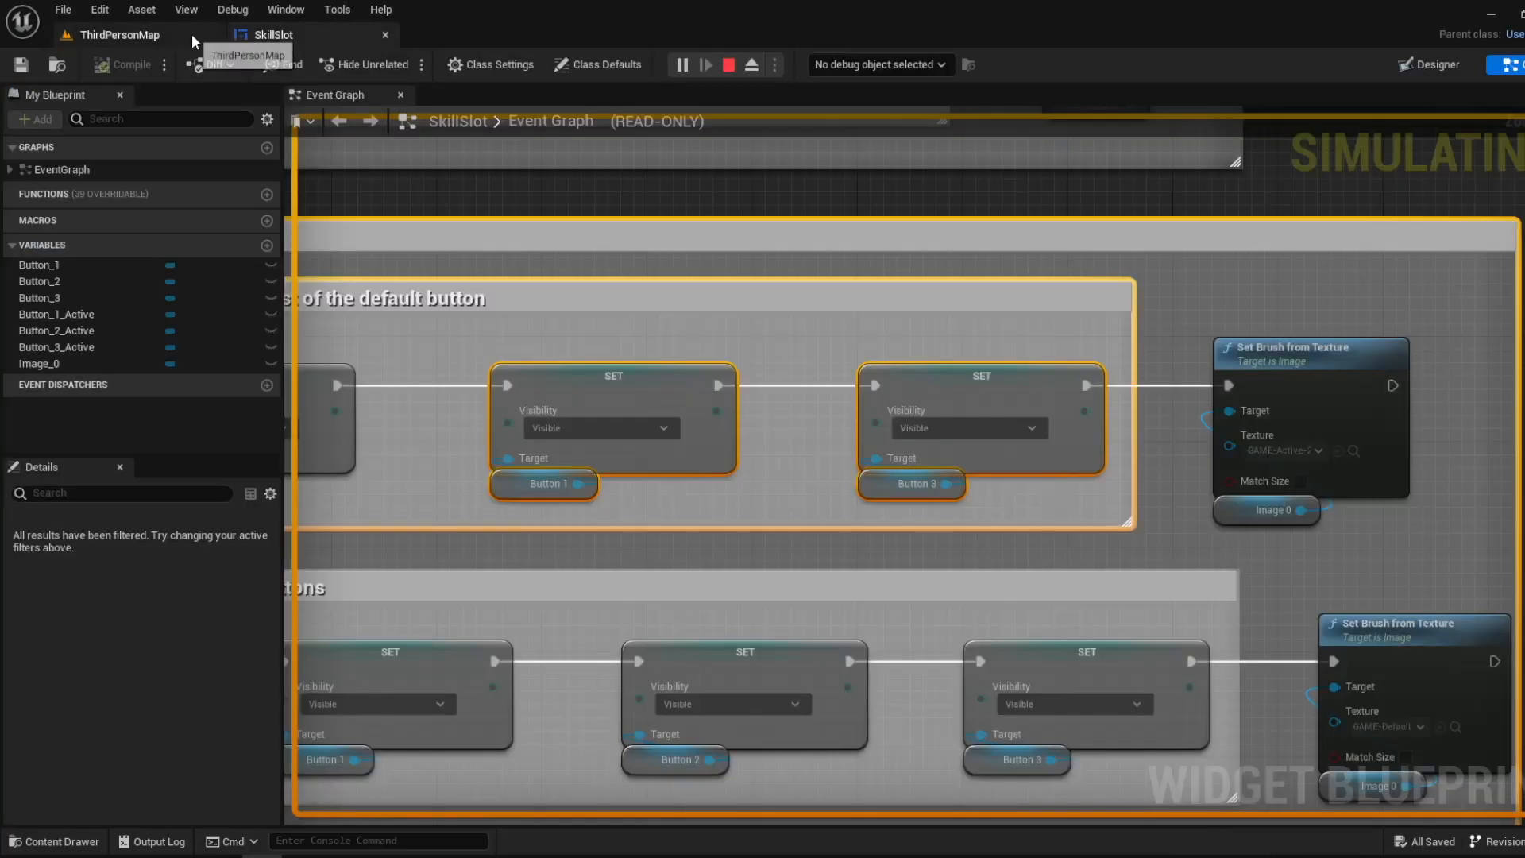
pyautogui.click(154, 31)
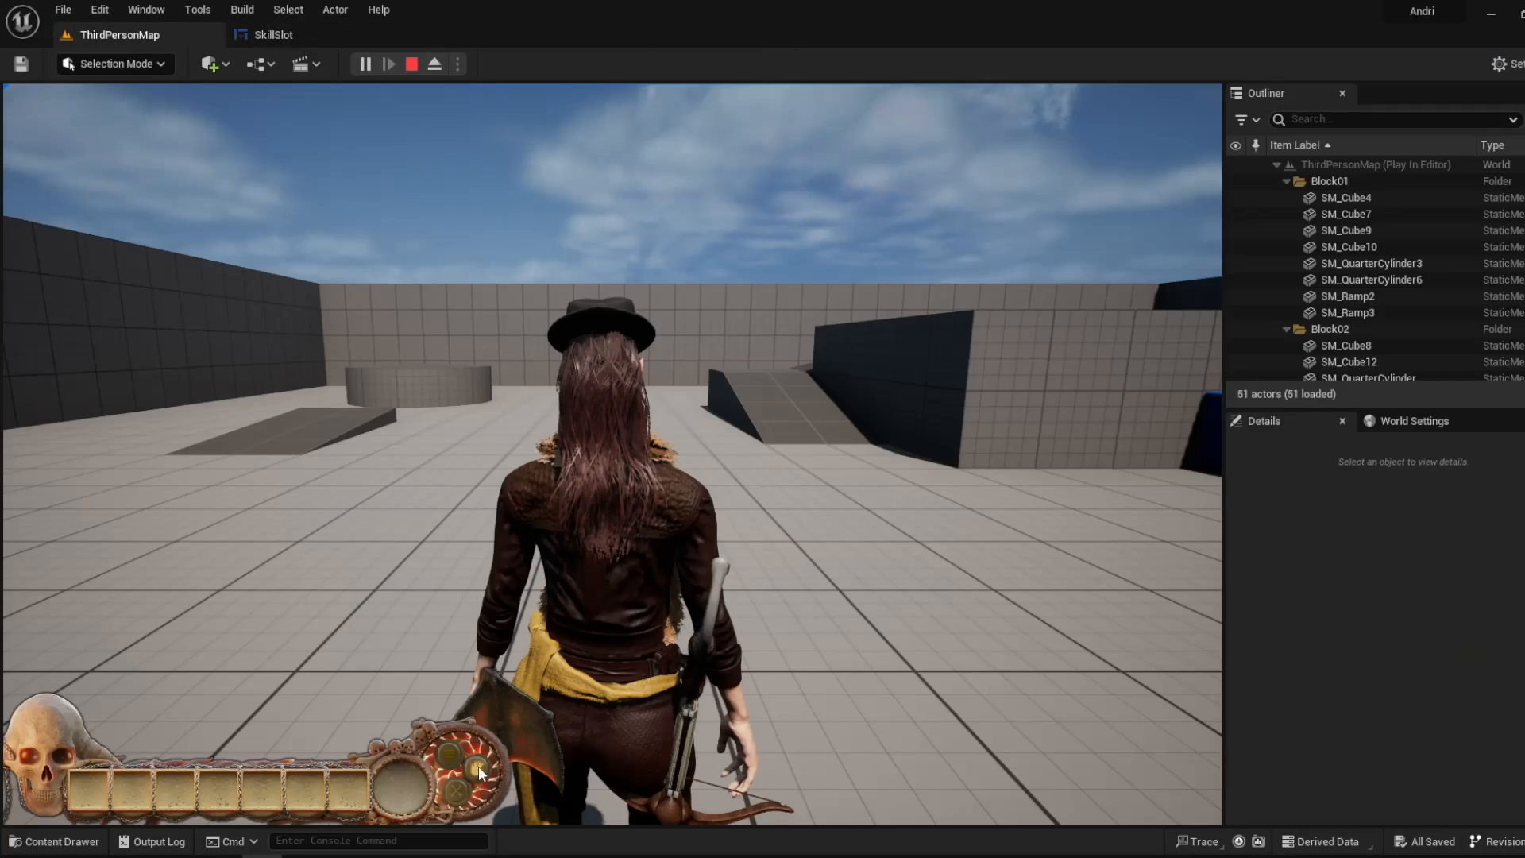
pyautogui.click(321, 36)
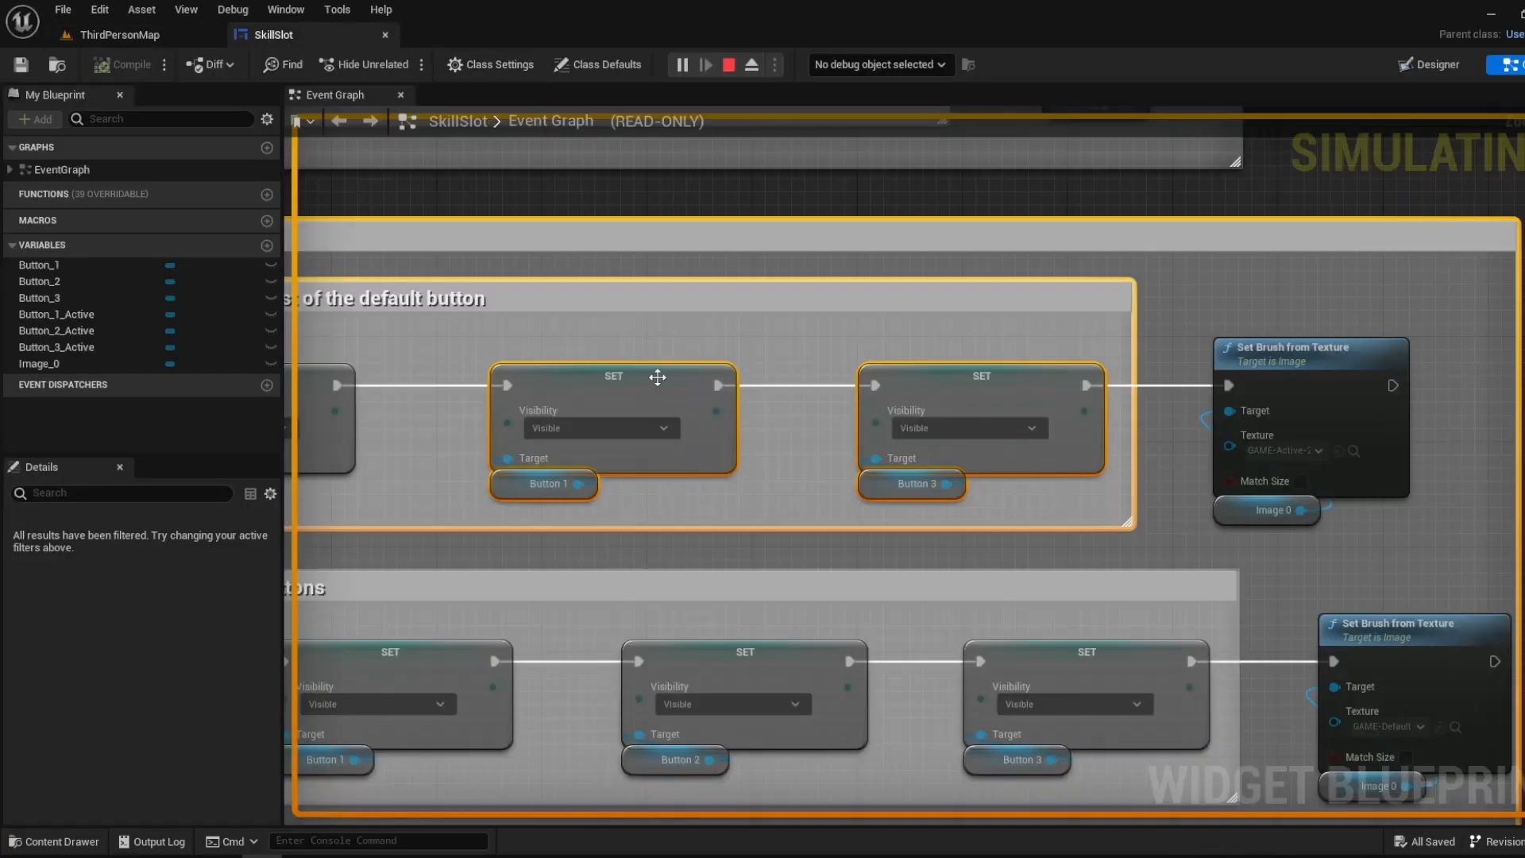
# - Stop the game and review the Button 3 group's activation events in the SkillSlot event graph
pyautogui.click(154, 31)
pyautogui.moveTo(774, 590); pyautogui.dragTo(524, 201, button='right')
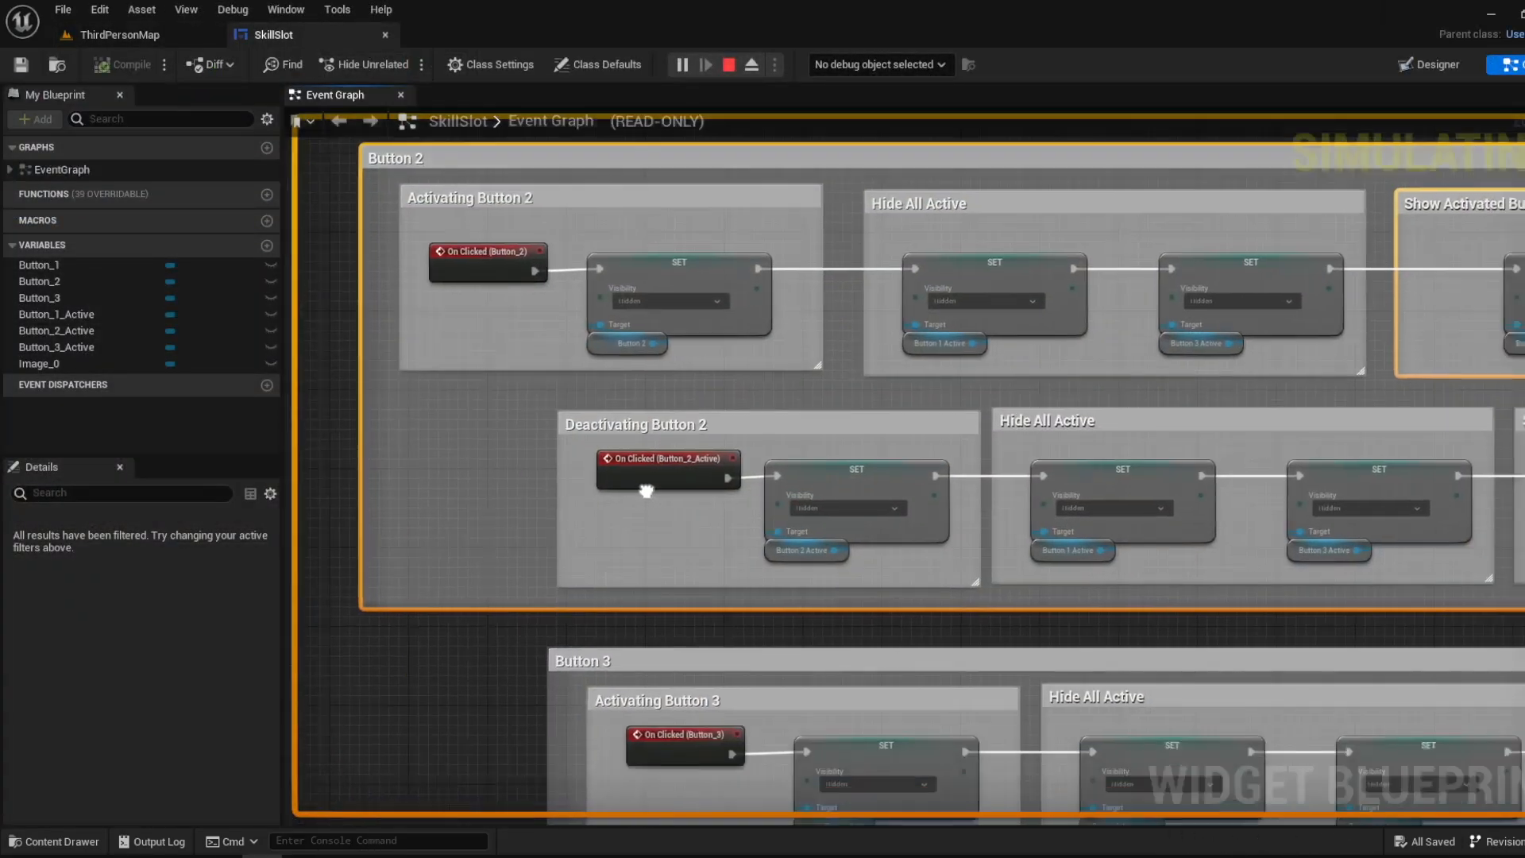
pyautogui.moveTo(832, 351); pyautogui.dragTo(751, 299, button='right')
pyautogui.press('Escape')
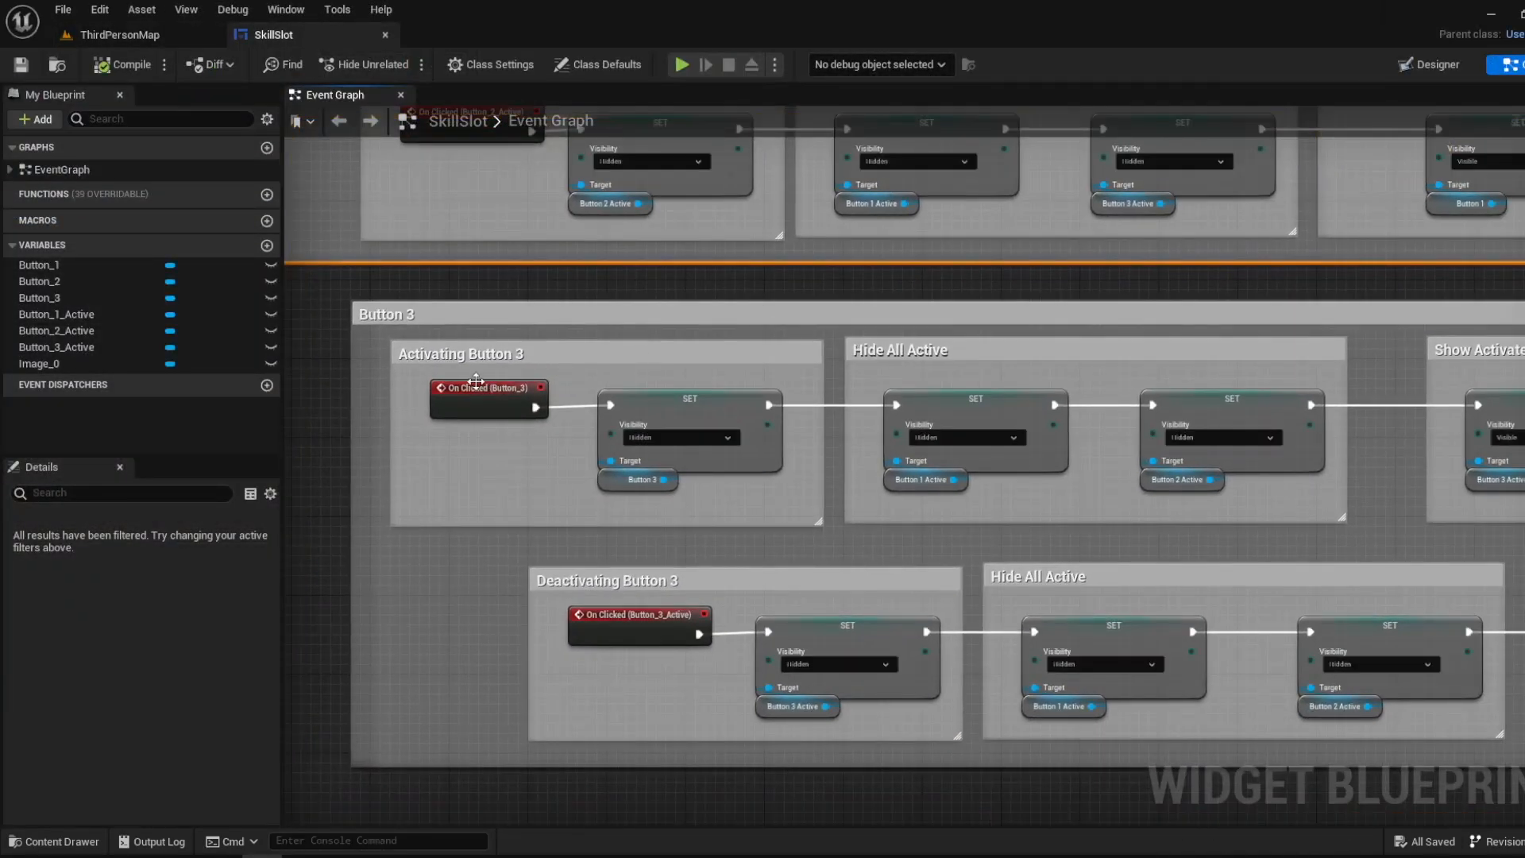
pyautogui.scroll(2, 476, 382)
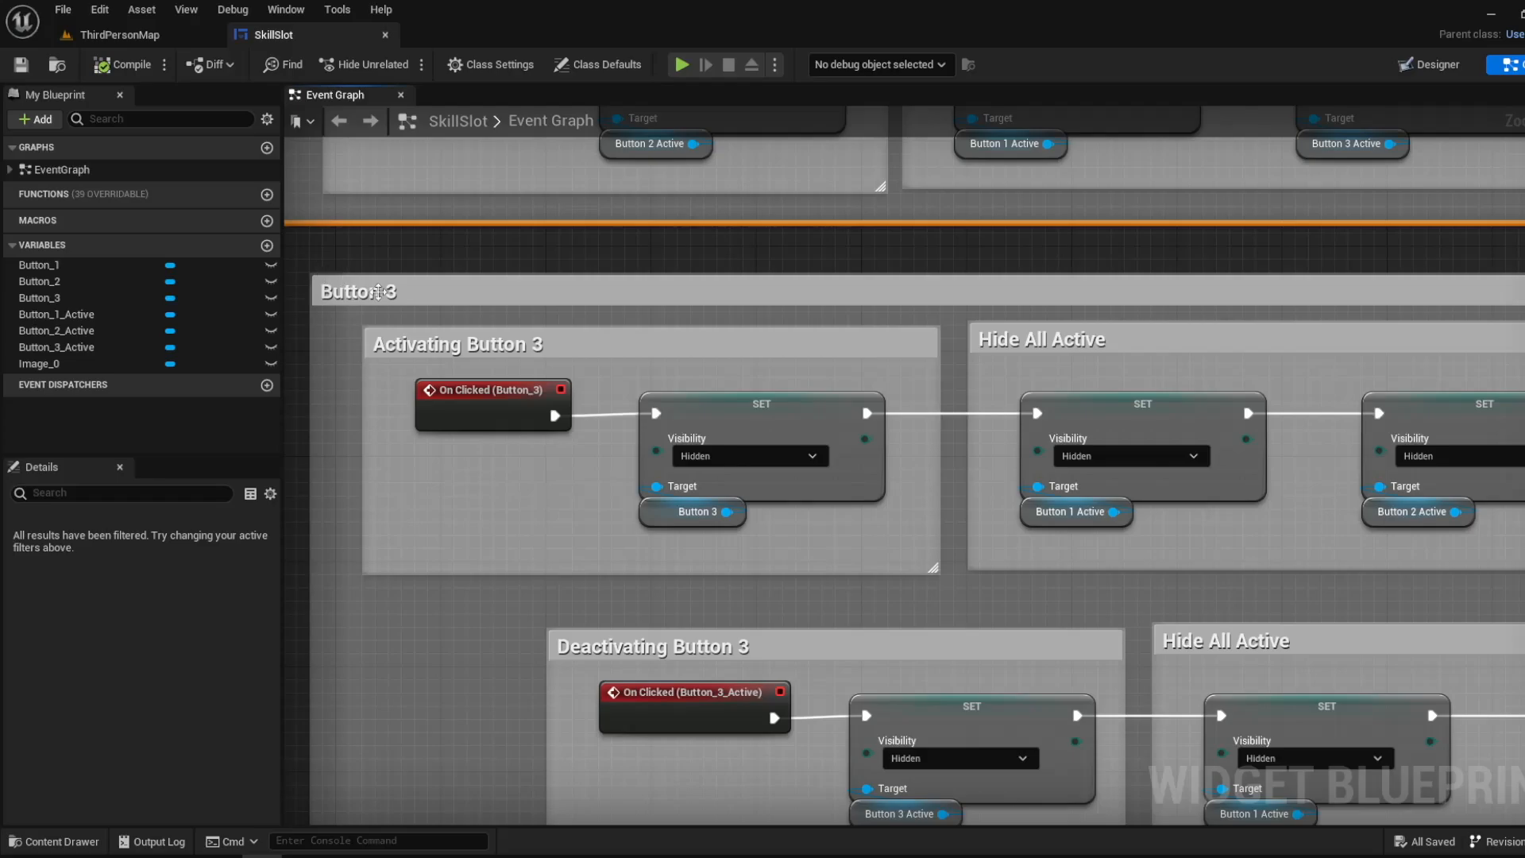
# - Undo the last pin link created in the SkillSlot event graph
pyautogui.moveTo(379, 291); pyautogui.dragTo(378, 293)
pyautogui.hotkey('ctrl', 'z')
pyautogui.scroll(-2, 439, 299)
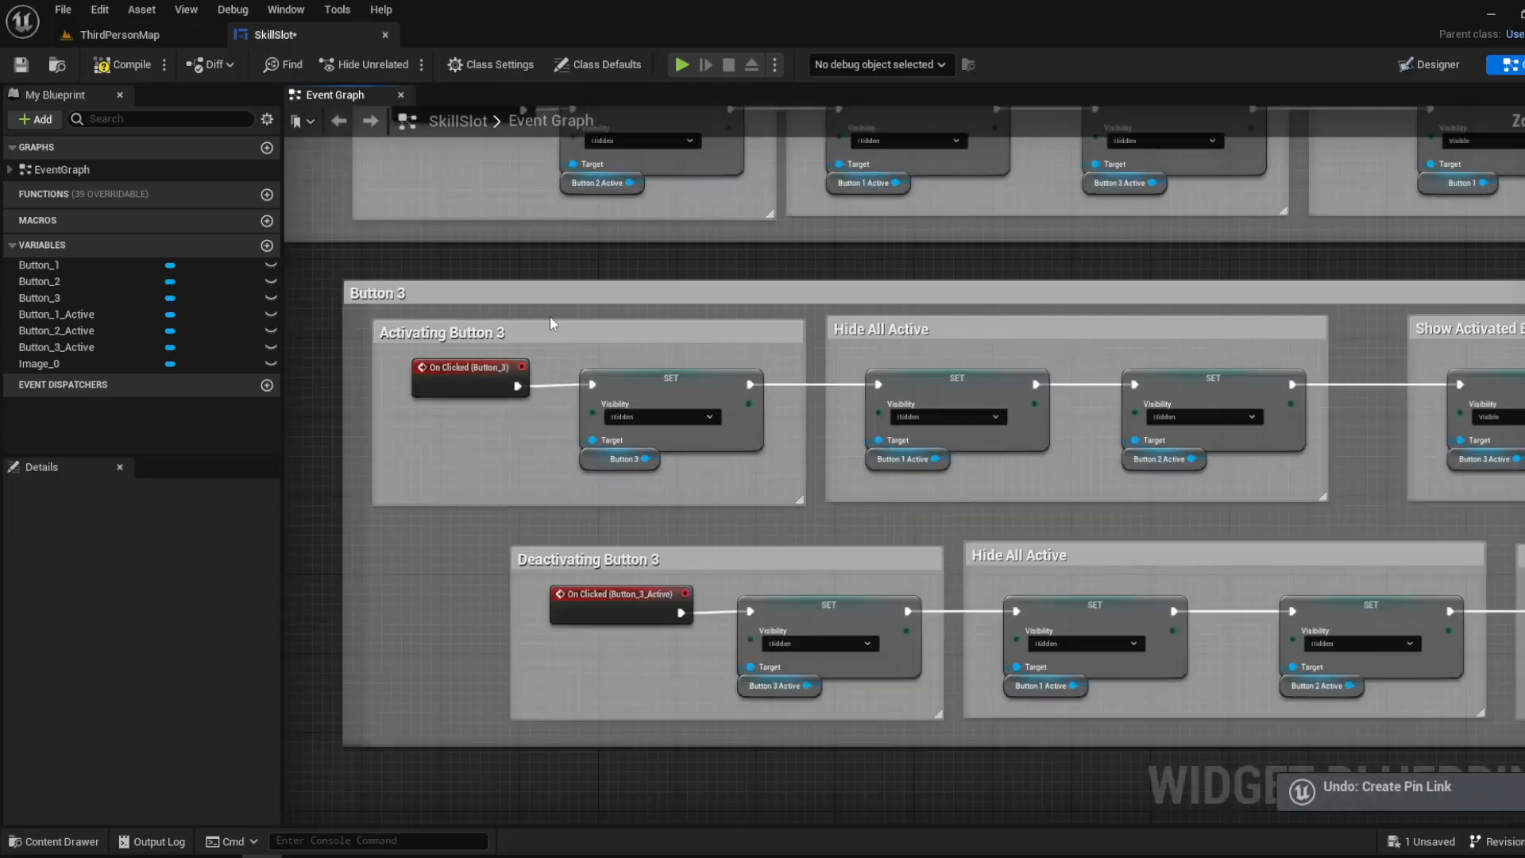
# - Inspect the Button 3 node under Activating Button 3 and the Hide All Active group that follows it
pyautogui.moveTo(572, 297); pyautogui.dragTo(487, 346, button='right')
pyautogui.scroll(2, 505, 517)
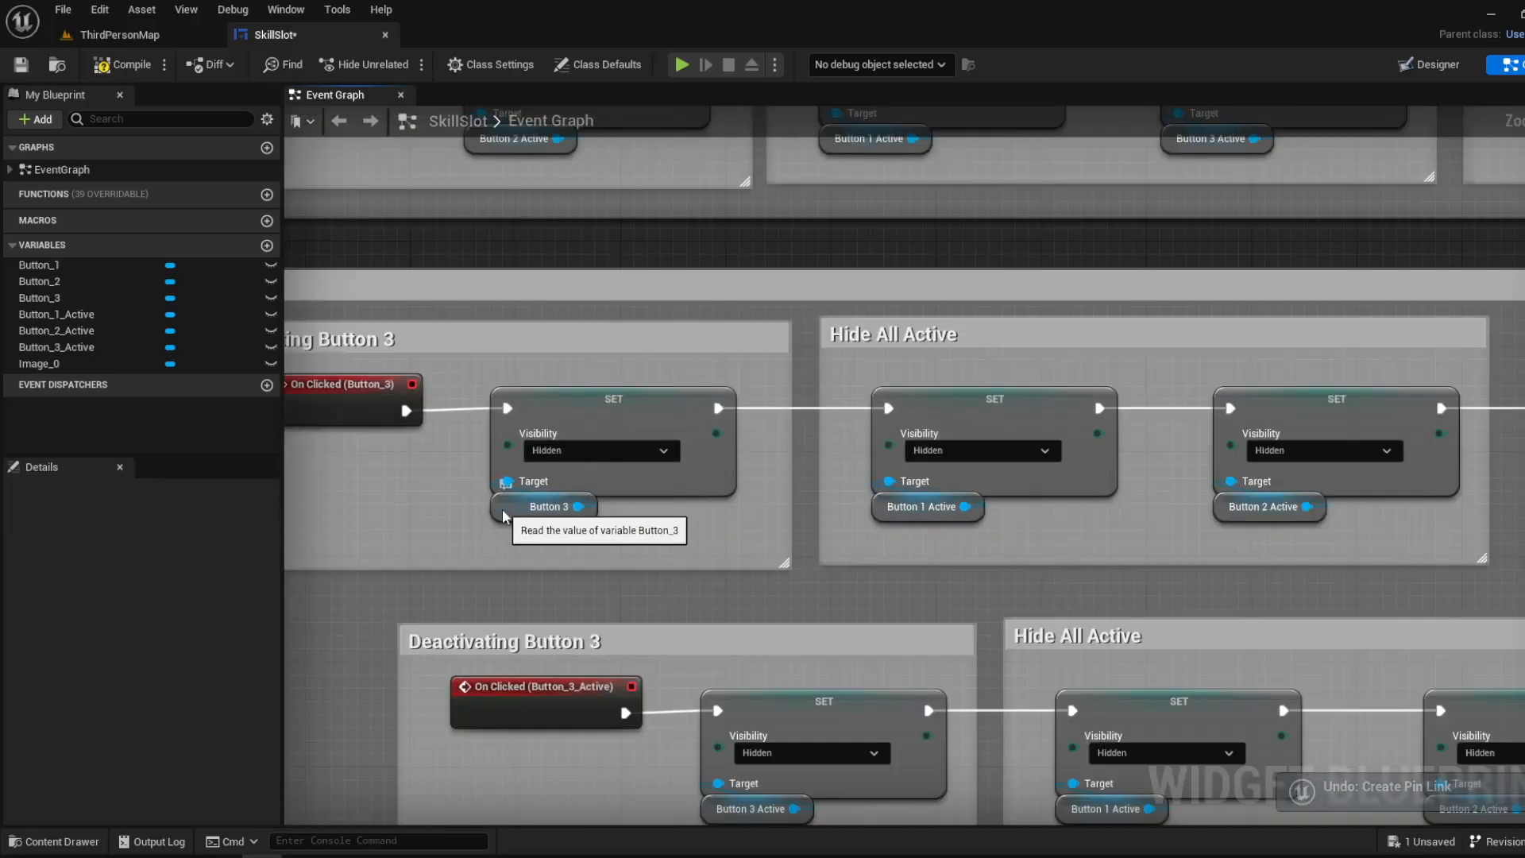
pyautogui.click(504, 512)
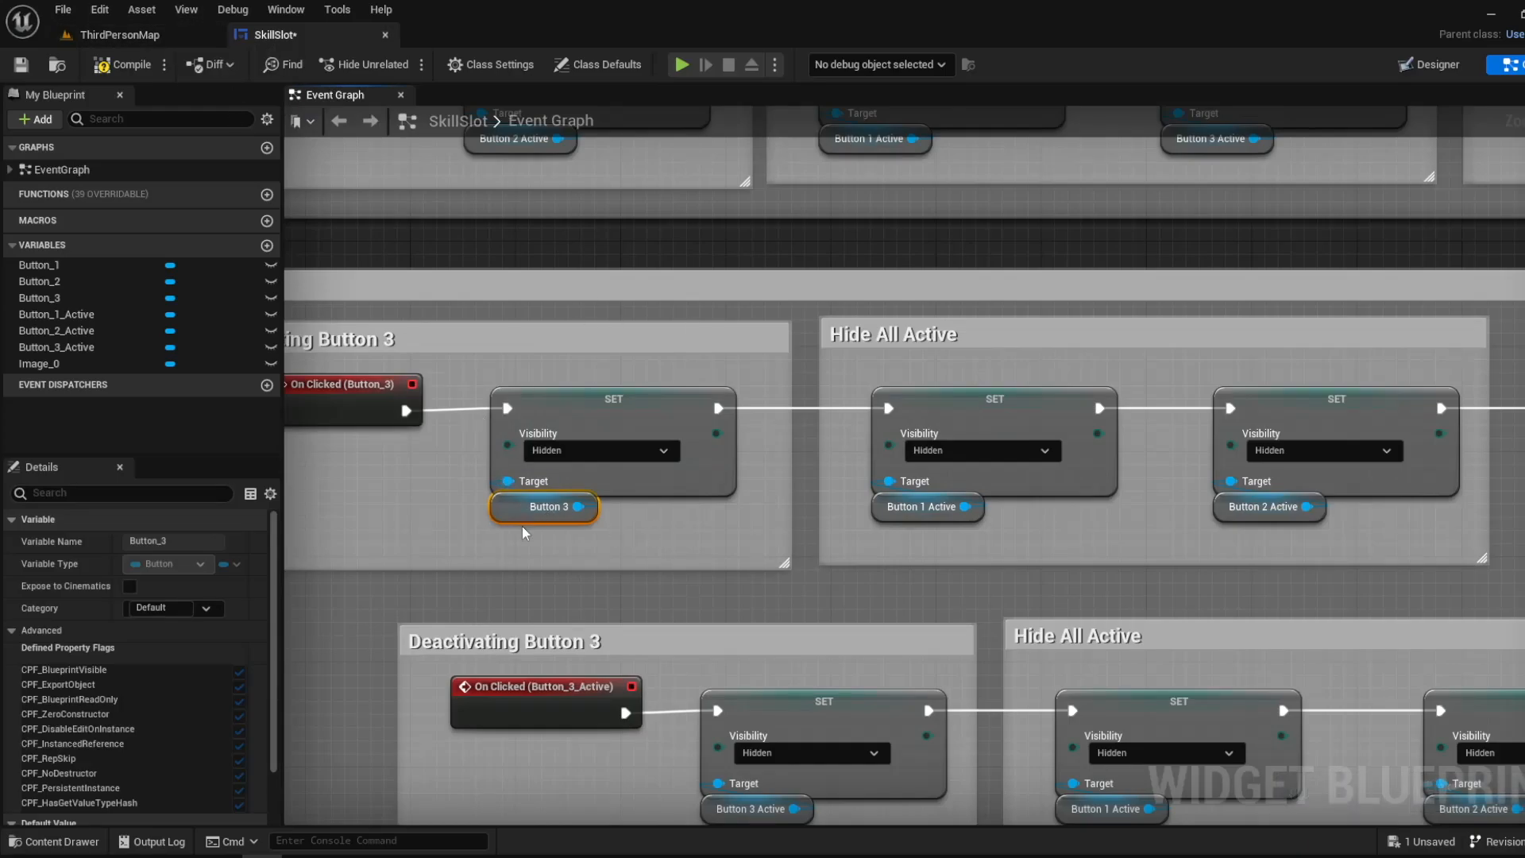
pyautogui.scroll(-1, 529, 513)
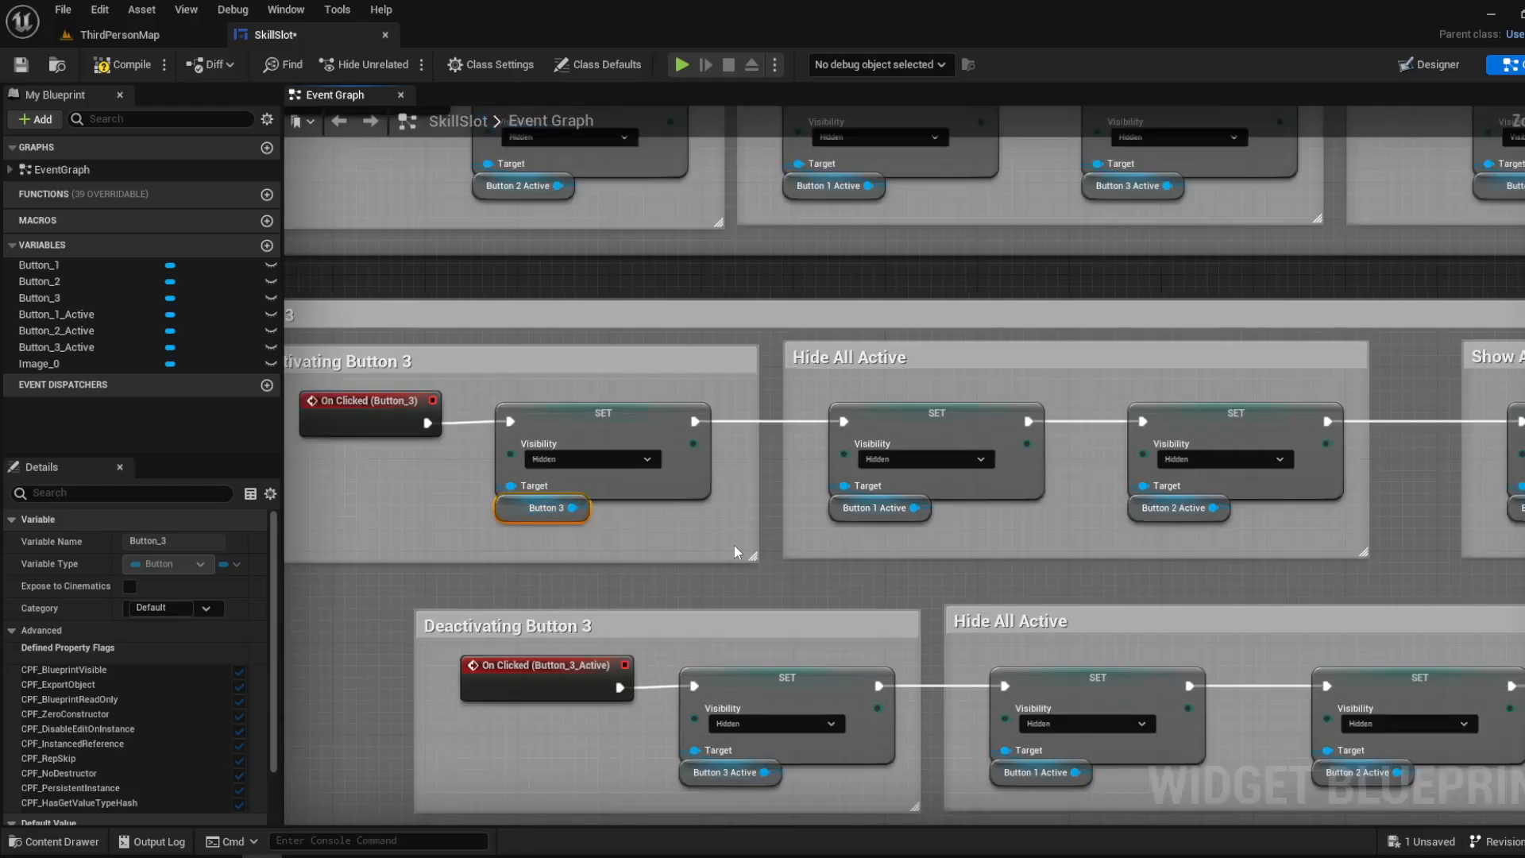
pyautogui.moveTo(734, 545); pyautogui.dragTo(560, 526, button='right')
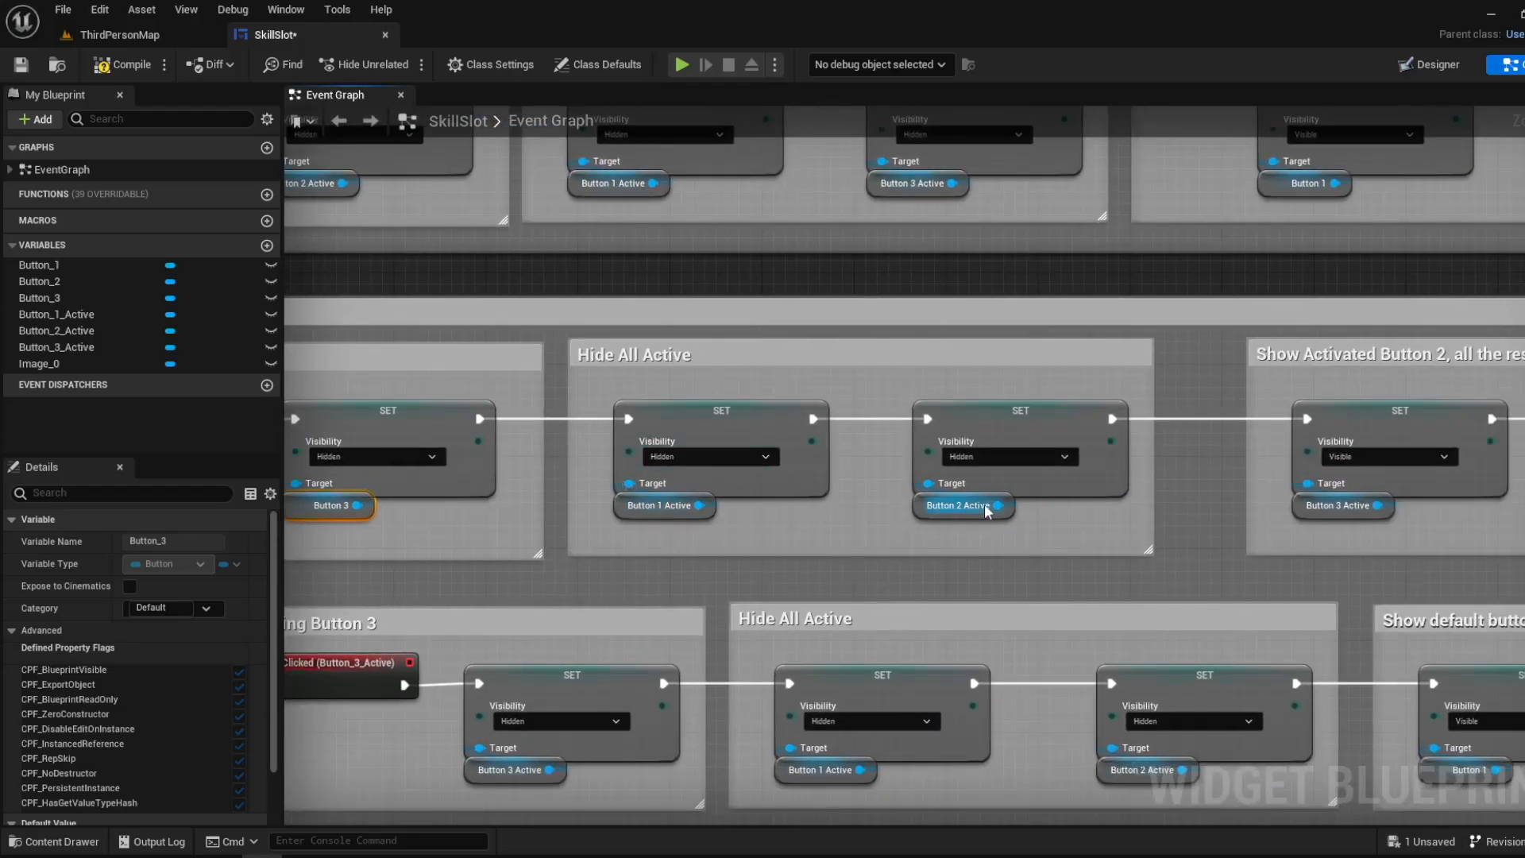
pyautogui.moveTo(606, 481); pyautogui.dragTo(1006, 490, button='right')
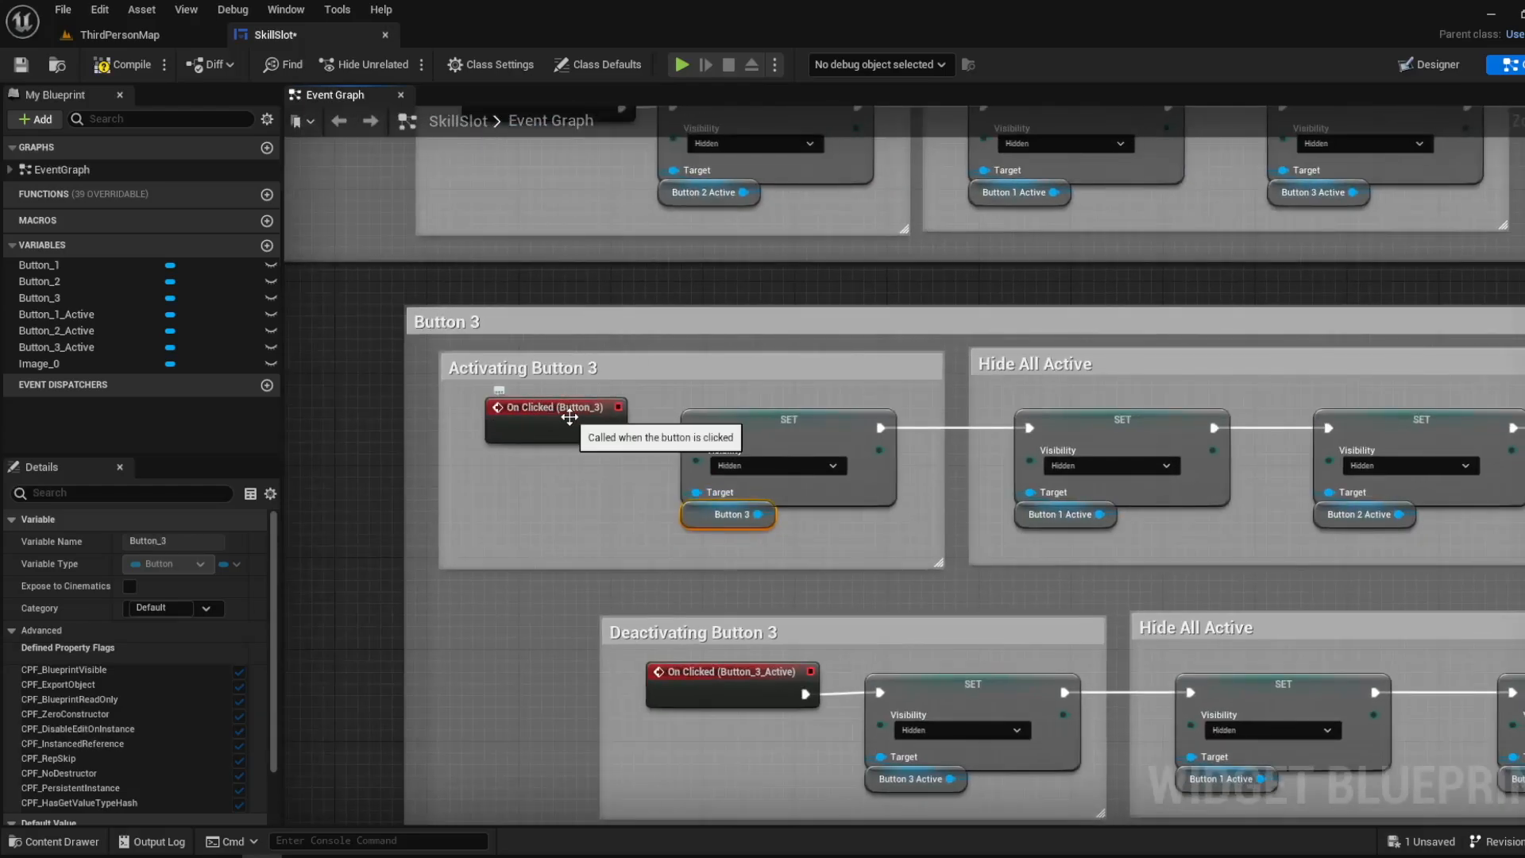
# - Follow Button 3's activation chain to the Button 3 Active visibility node and compare it with the ThirdPersonMap level
pyautogui.moveTo(840, 455); pyautogui.dragTo(424, 439, button='right')
pyautogui.moveTo(1167, 499); pyautogui.dragTo(740, 483, button='right')
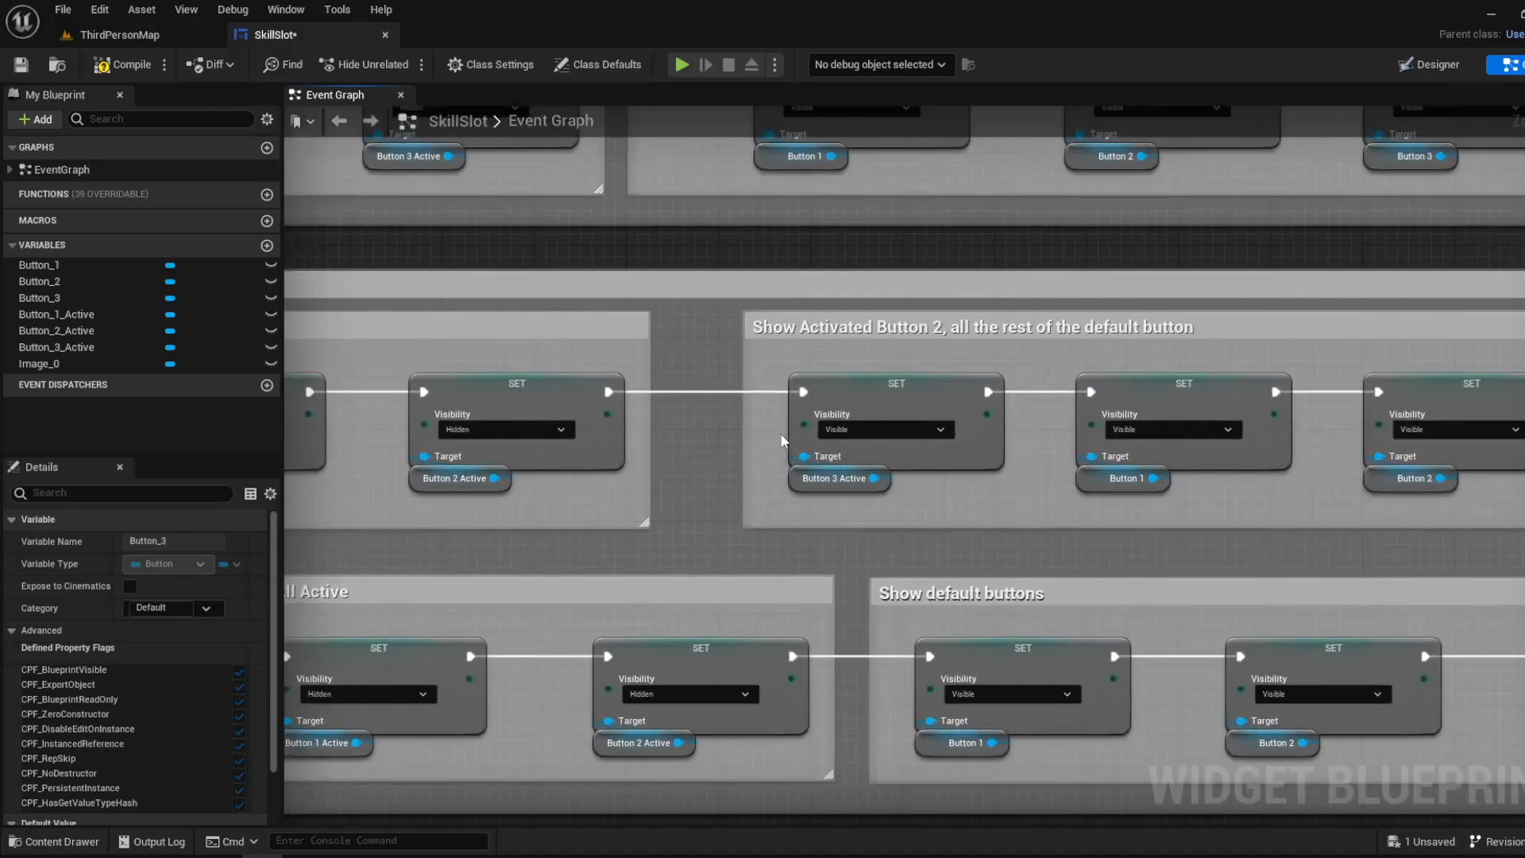
pyautogui.moveTo(894, 434); pyautogui.dragTo(718, 460, button='right')
pyautogui.scroll(1, 666, 496)
pyautogui.moveTo(498, 518); pyautogui.dragTo(541, 521, button='right')
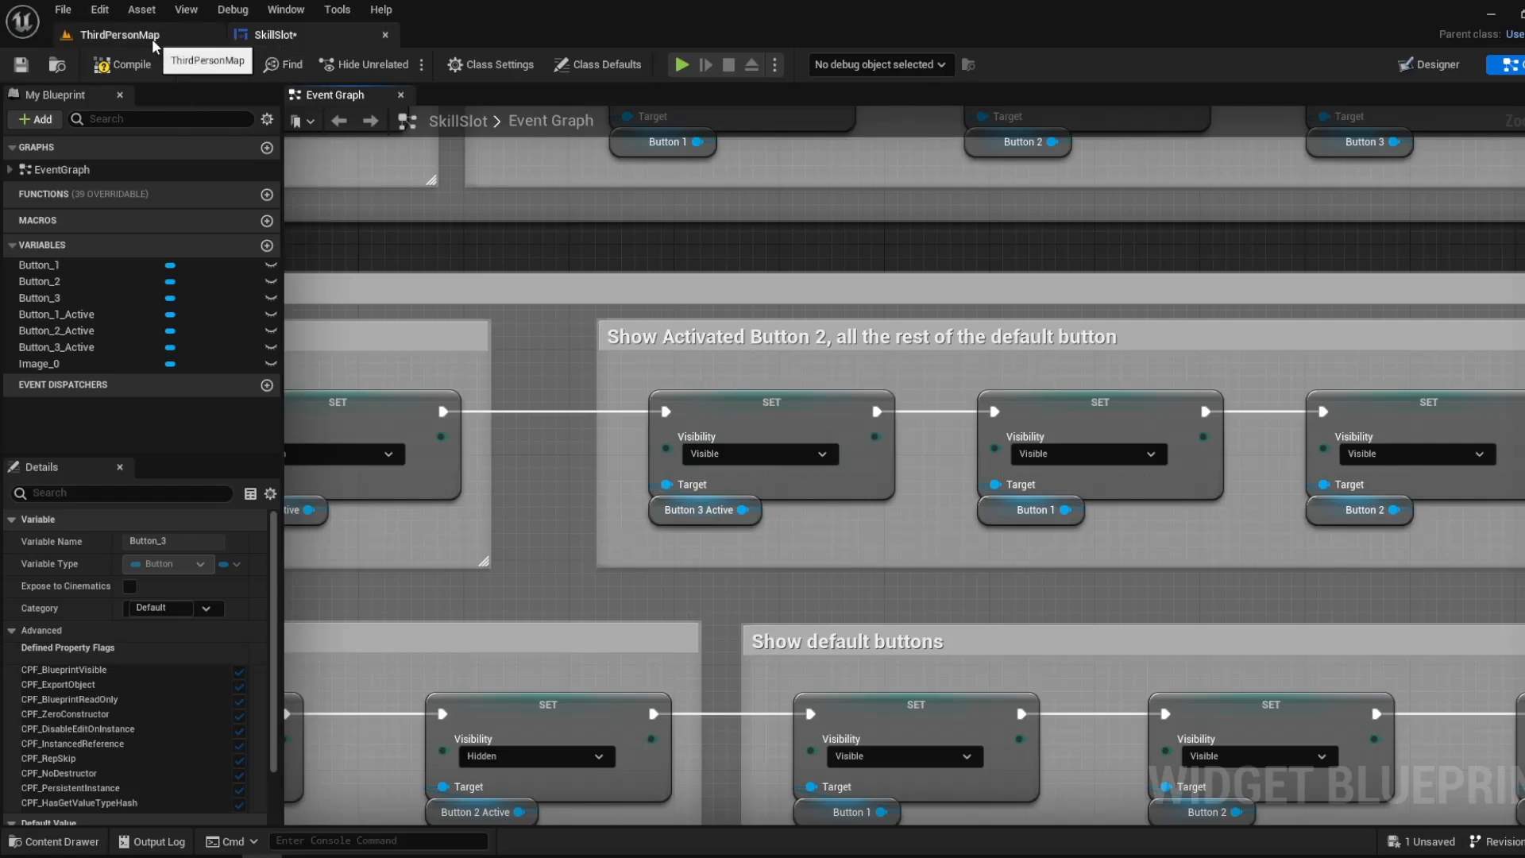
pyautogui.click(151, 39)
pyautogui.click(324, 42)
# - Examine the Button 1 and Button 2 visibility nodes that end Button 3's activation chain before Set Brush from Texture
pyautogui.moveTo(699, 286); pyautogui.dragTo(681, 447, button='right')
pyautogui.moveTo(1303, 462); pyautogui.dragTo(709, 448, button='right')
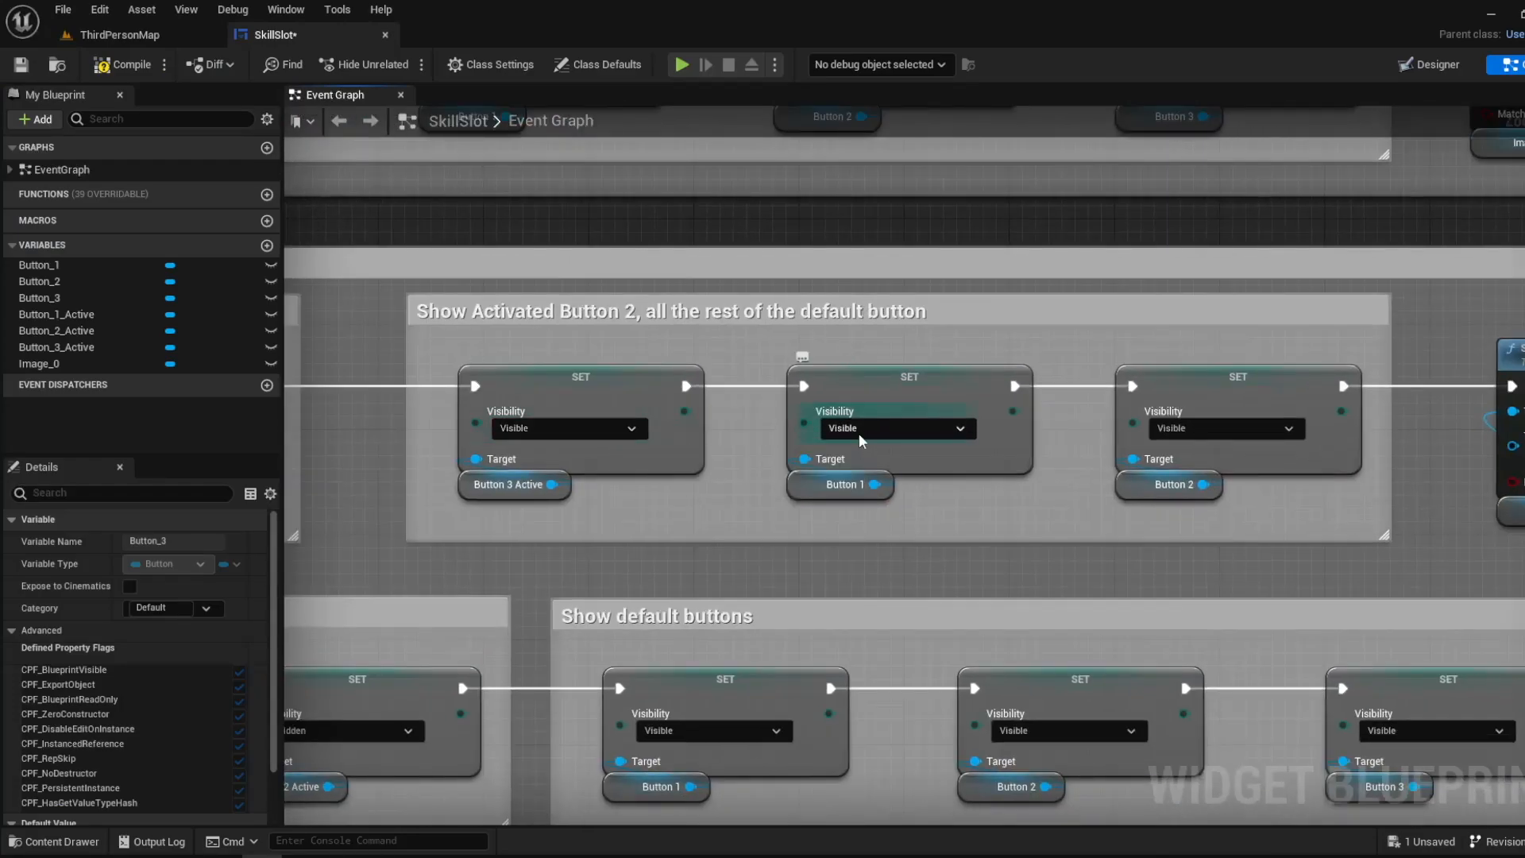
pyautogui.click(945, 460)
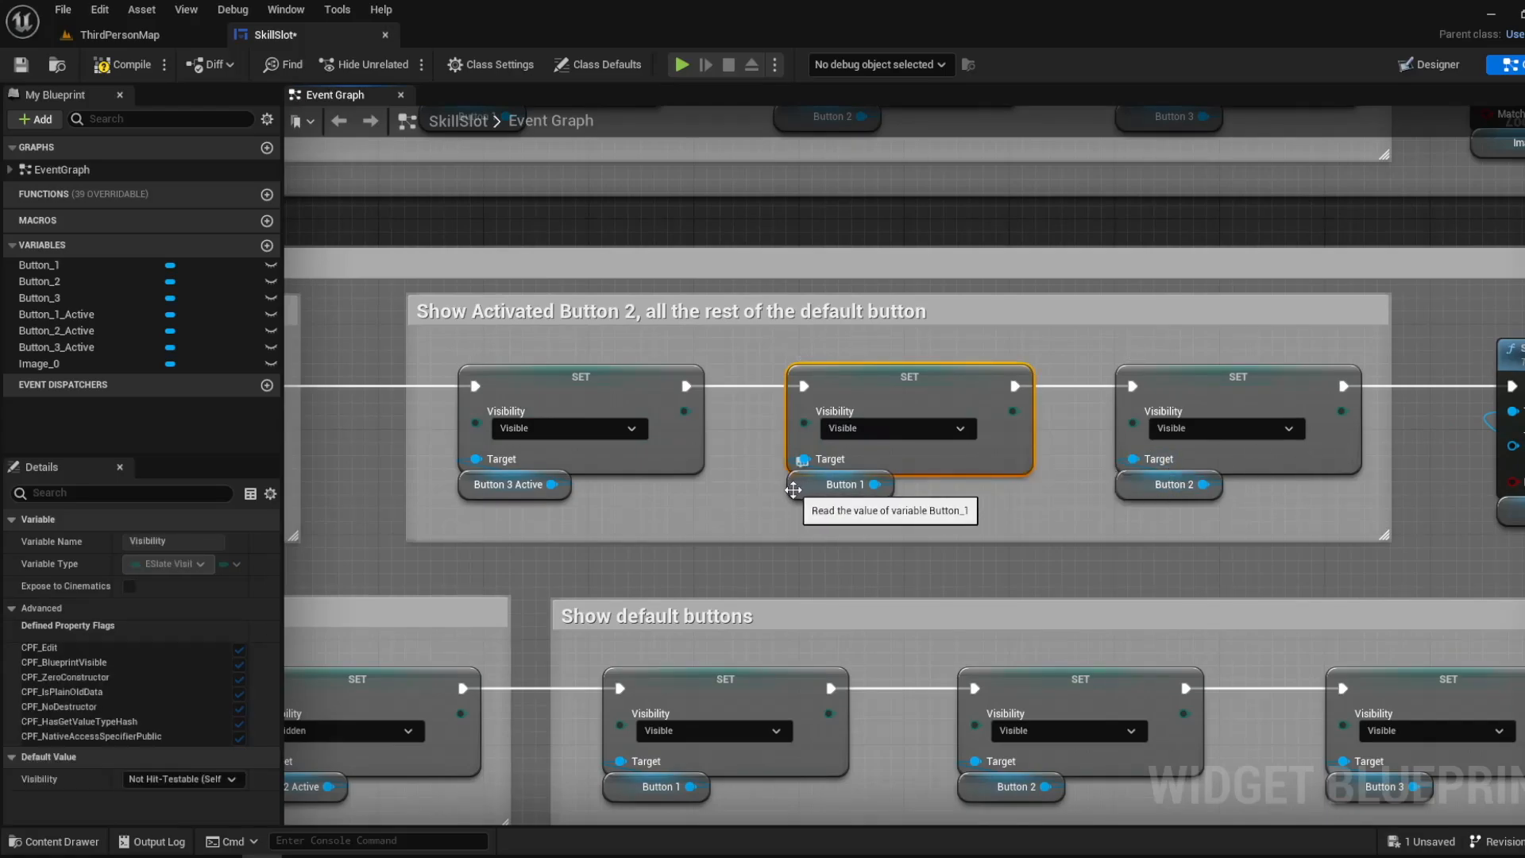
pyautogui.click(795, 487)
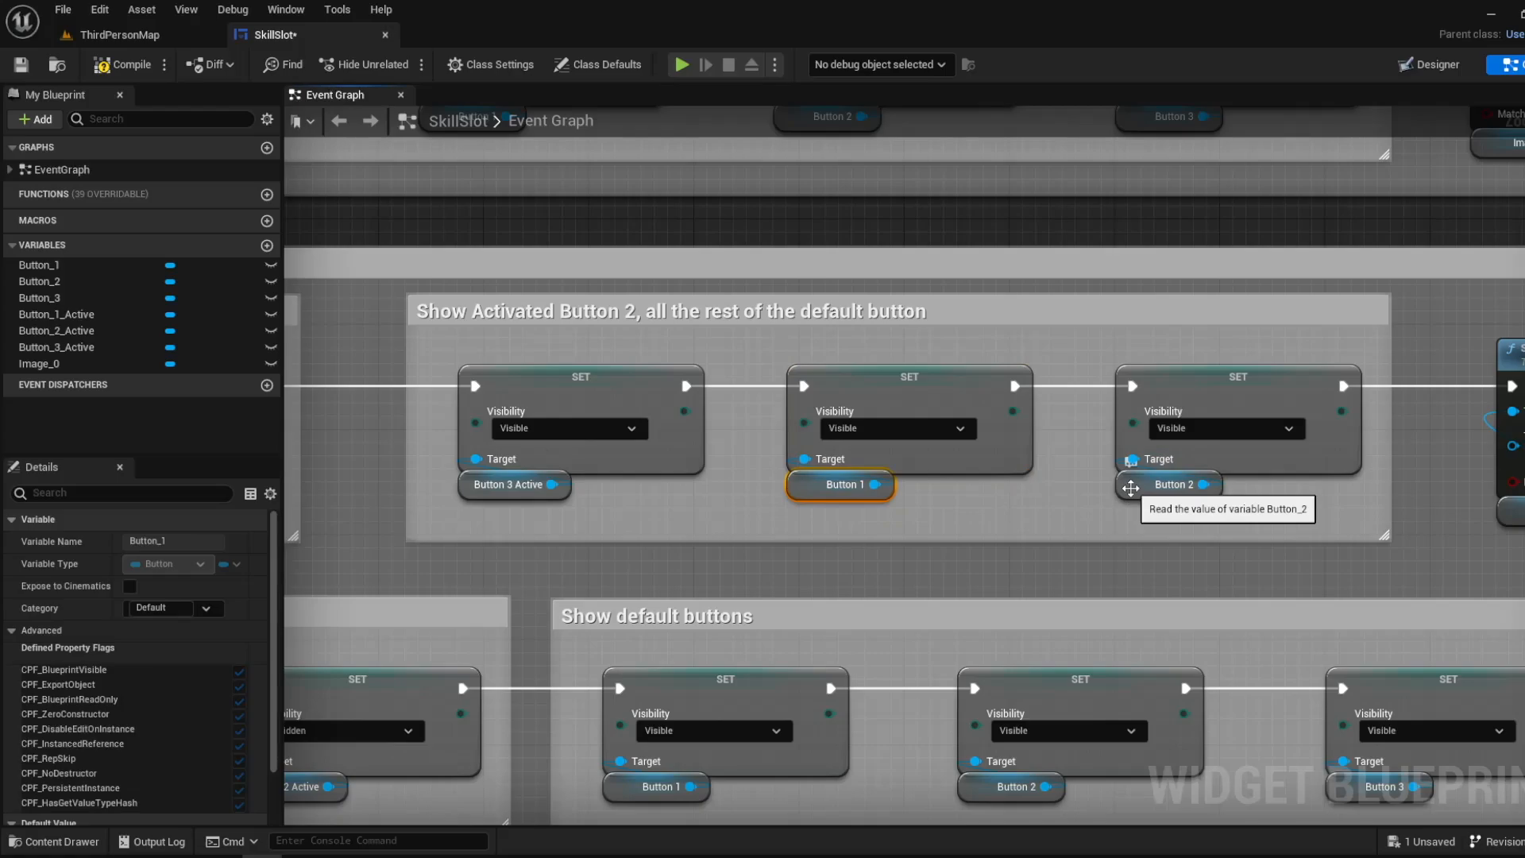
pyautogui.click(1131, 488)
pyautogui.moveTo(1255, 449); pyautogui.dragTo(1118, 462, button='right')
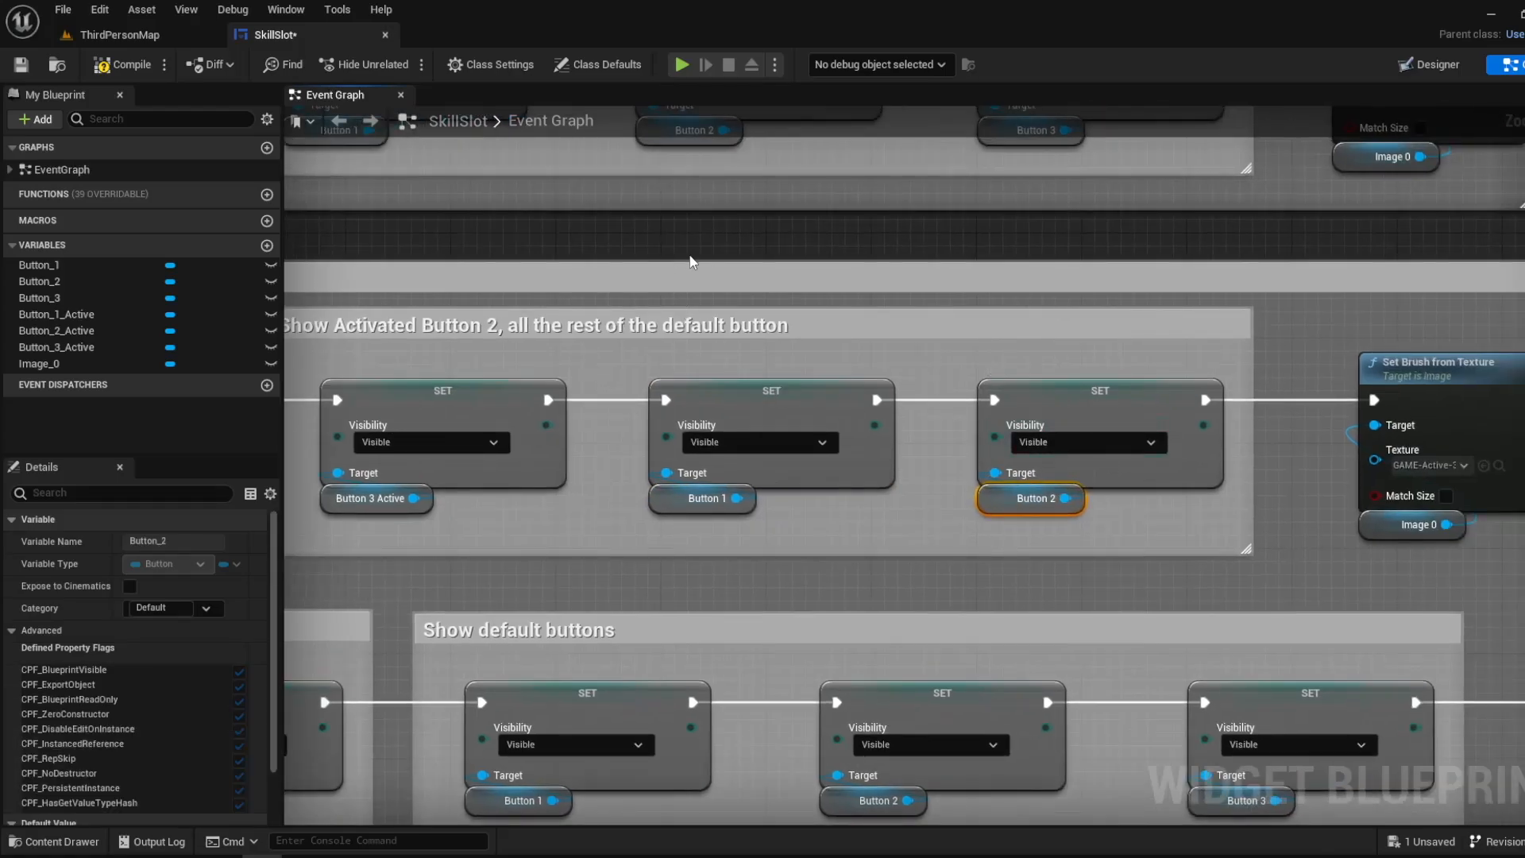
# - Review the Deactivating Button 3 group, from On Clicked (Button_3_Active) to its Button 3 Active node and Hide All Active
pyautogui.scroll(-1, 1069, 451)
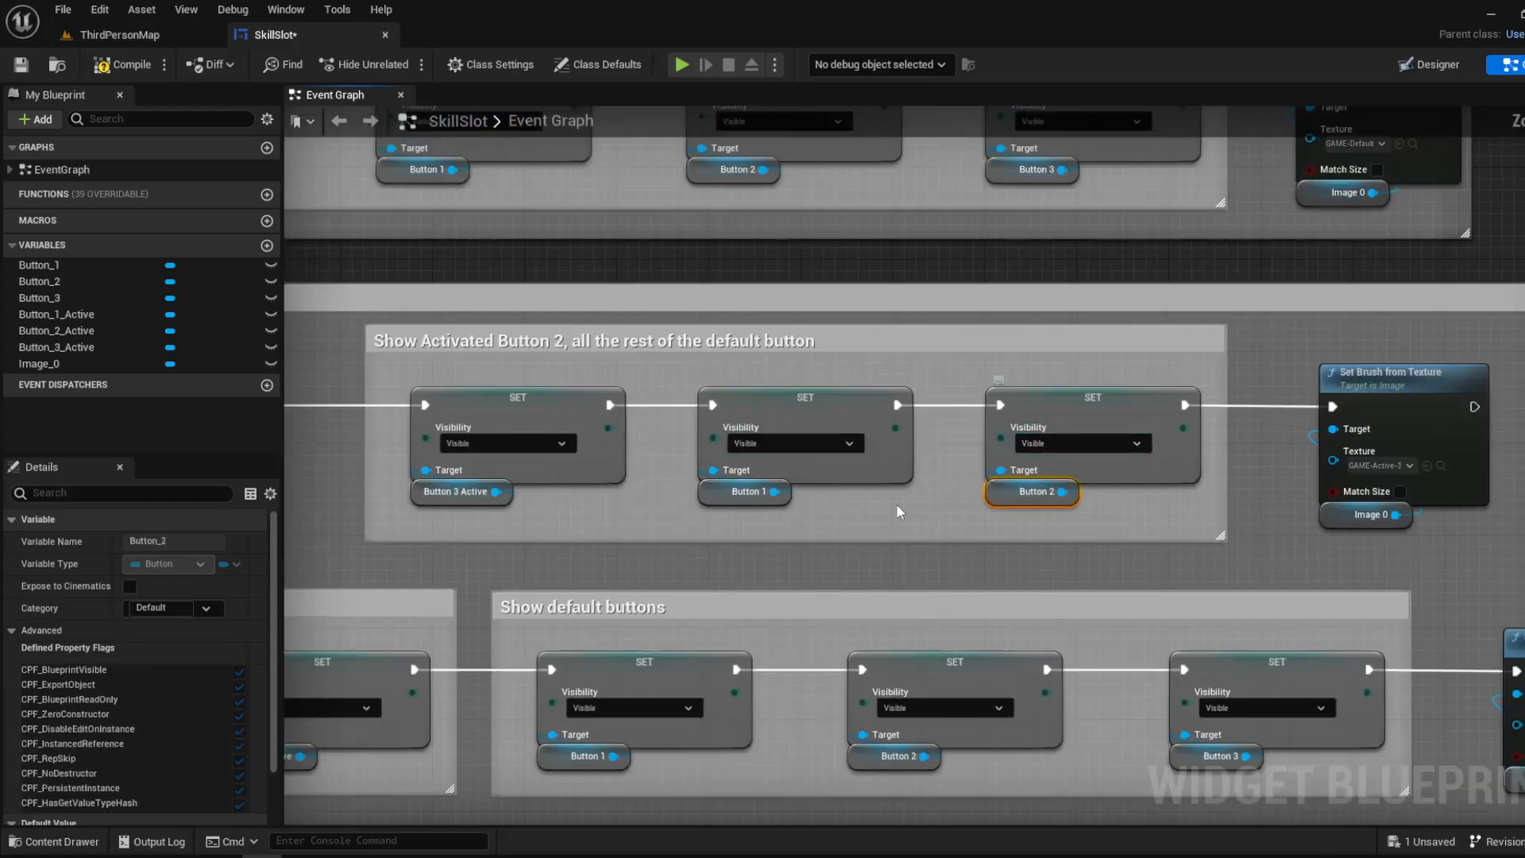
pyautogui.moveTo(896, 505); pyautogui.dragTo(953, 377, button='right')
pyautogui.moveTo(628, 367); pyautogui.dragTo(1224, 423, button='right')
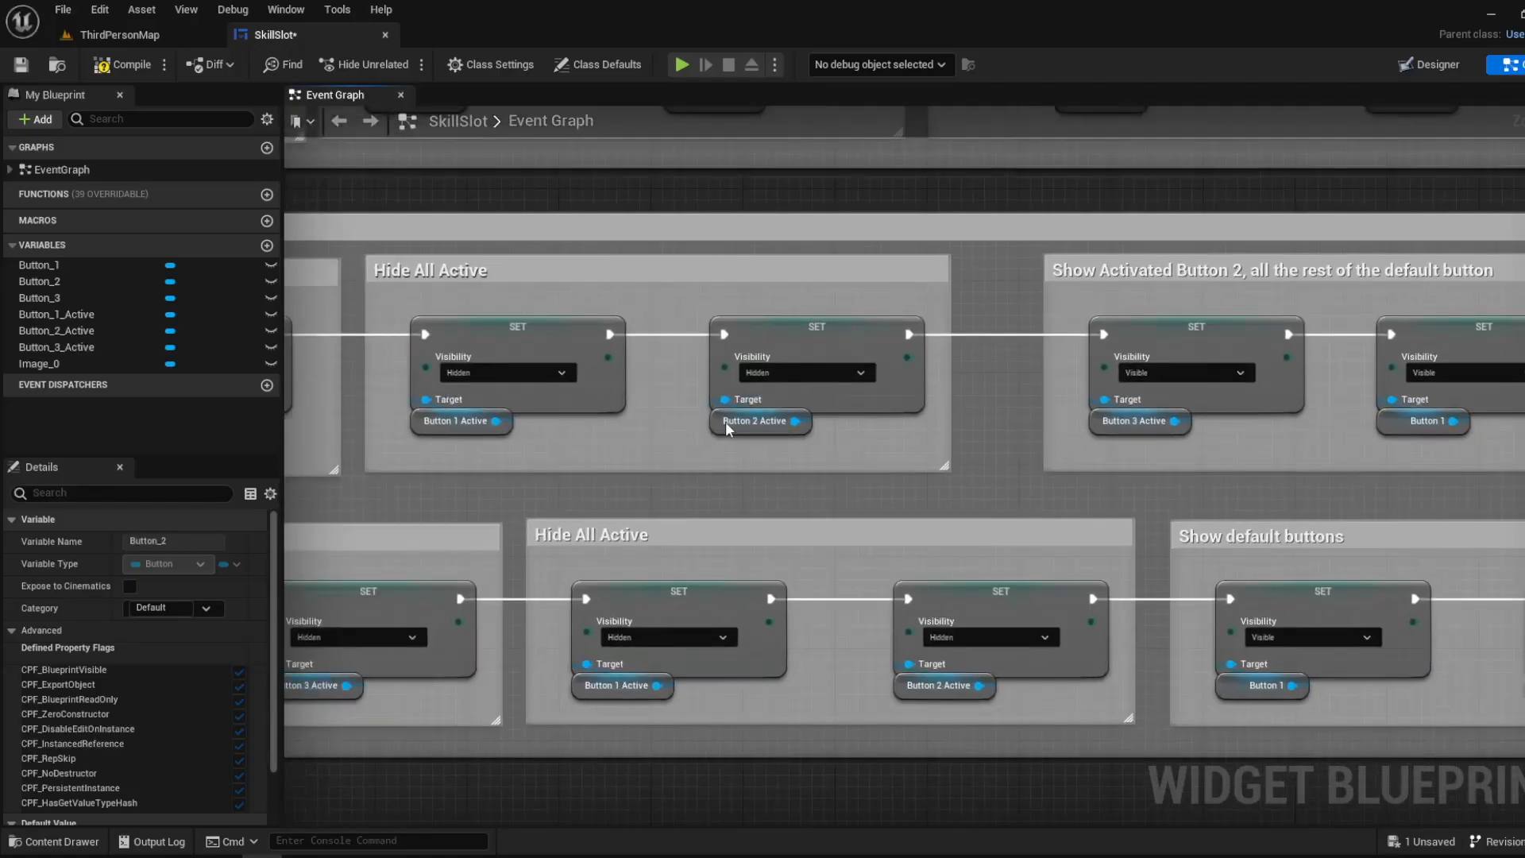
pyautogui.moveTo(556, 418); pyautogui.dragTo(1019, 371, button='right')
pyautogui.scroll(-2, 910, 476)
pyautogui.scroll(2, 812, 474)
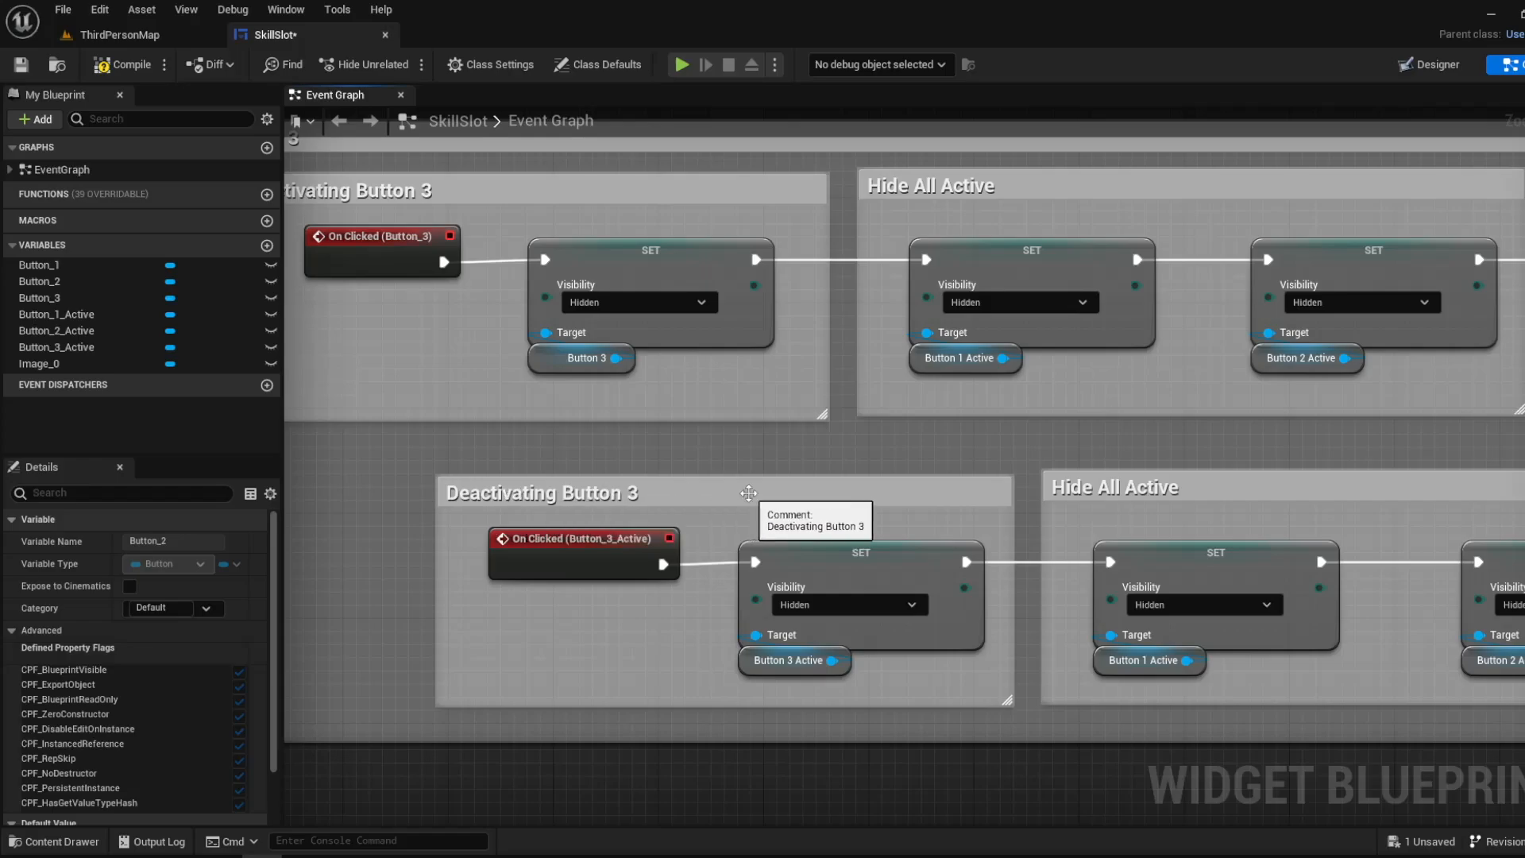
pyautogui.moveTo(748, 493); pyautogui.dragTo(556, 422, button='right')
pyautogui.moveTo(614, 510); pyautogui.dragTo(570, 410, button='right')
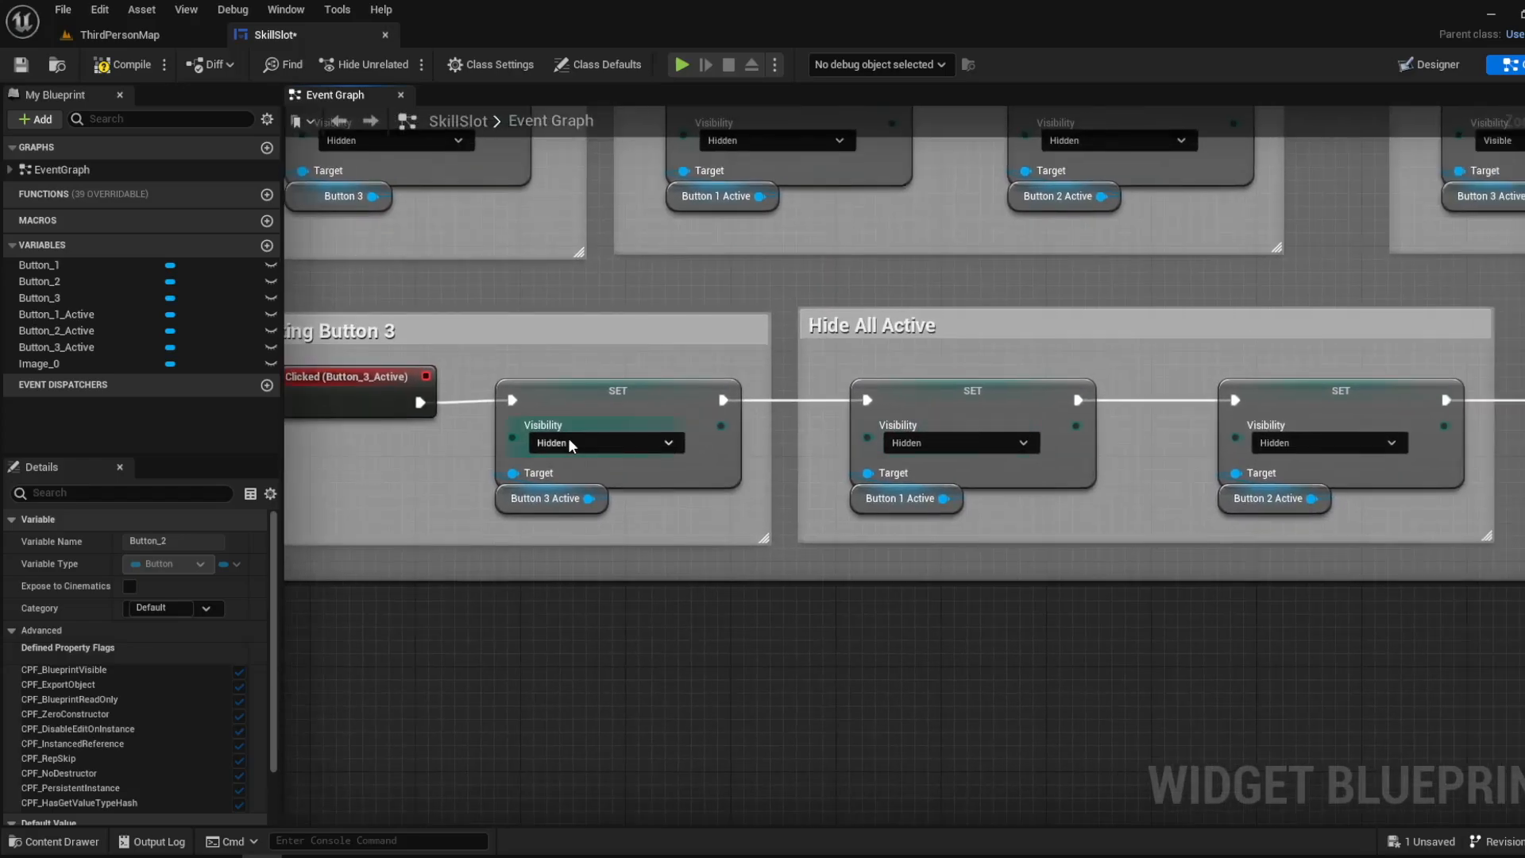
# - Inspect the Button 3 Active node under Deactivating Button 3 and the two nodes in its Hide All Active group
pyautogui.click(525, 500)
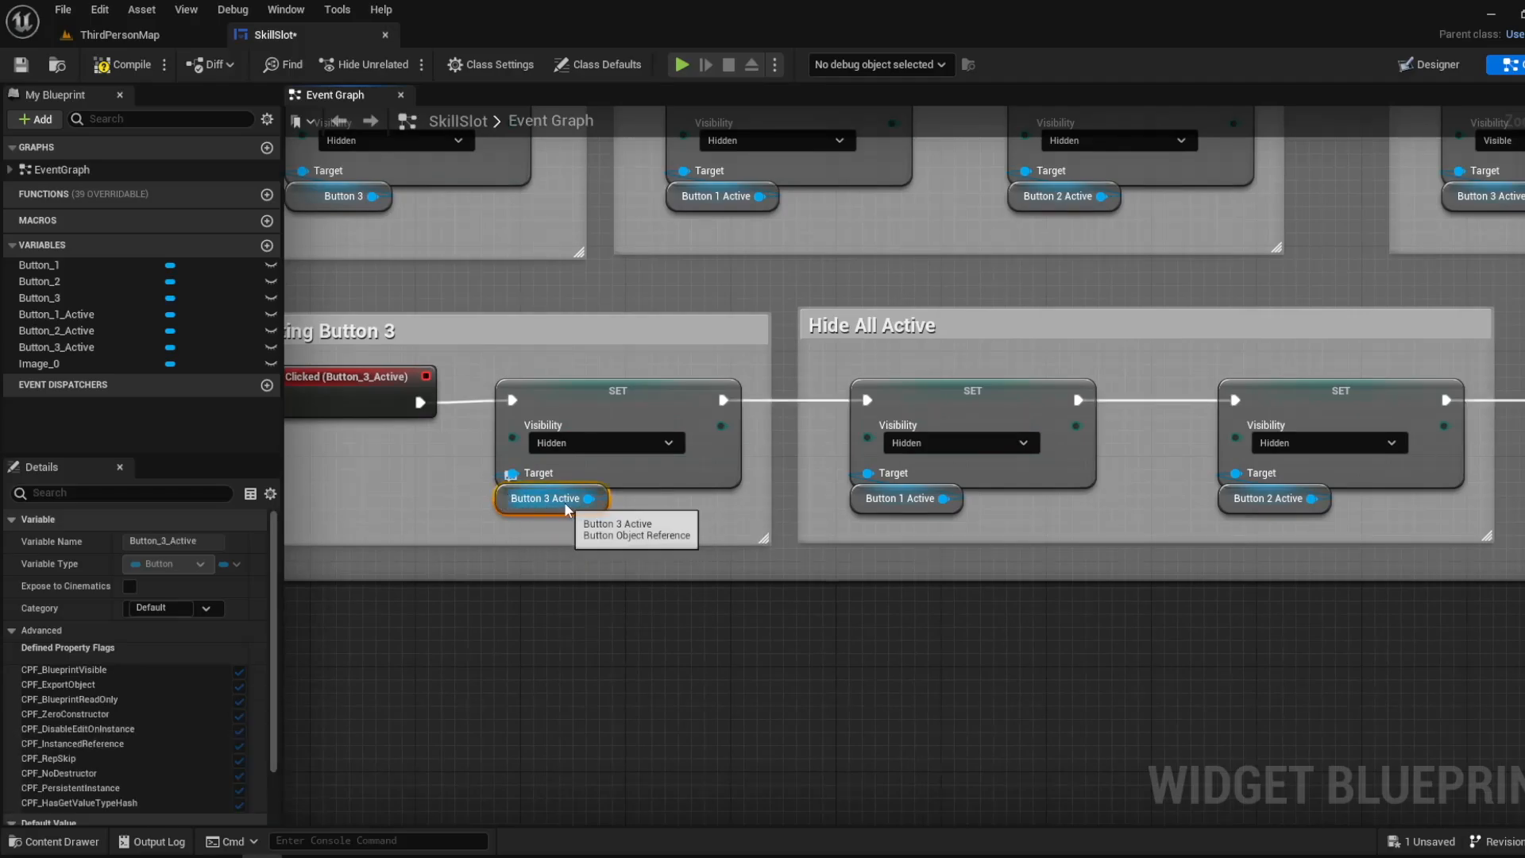
pyautogui.moveTo(564, 499); pyautogui.dragTo(367, 469, button='right')
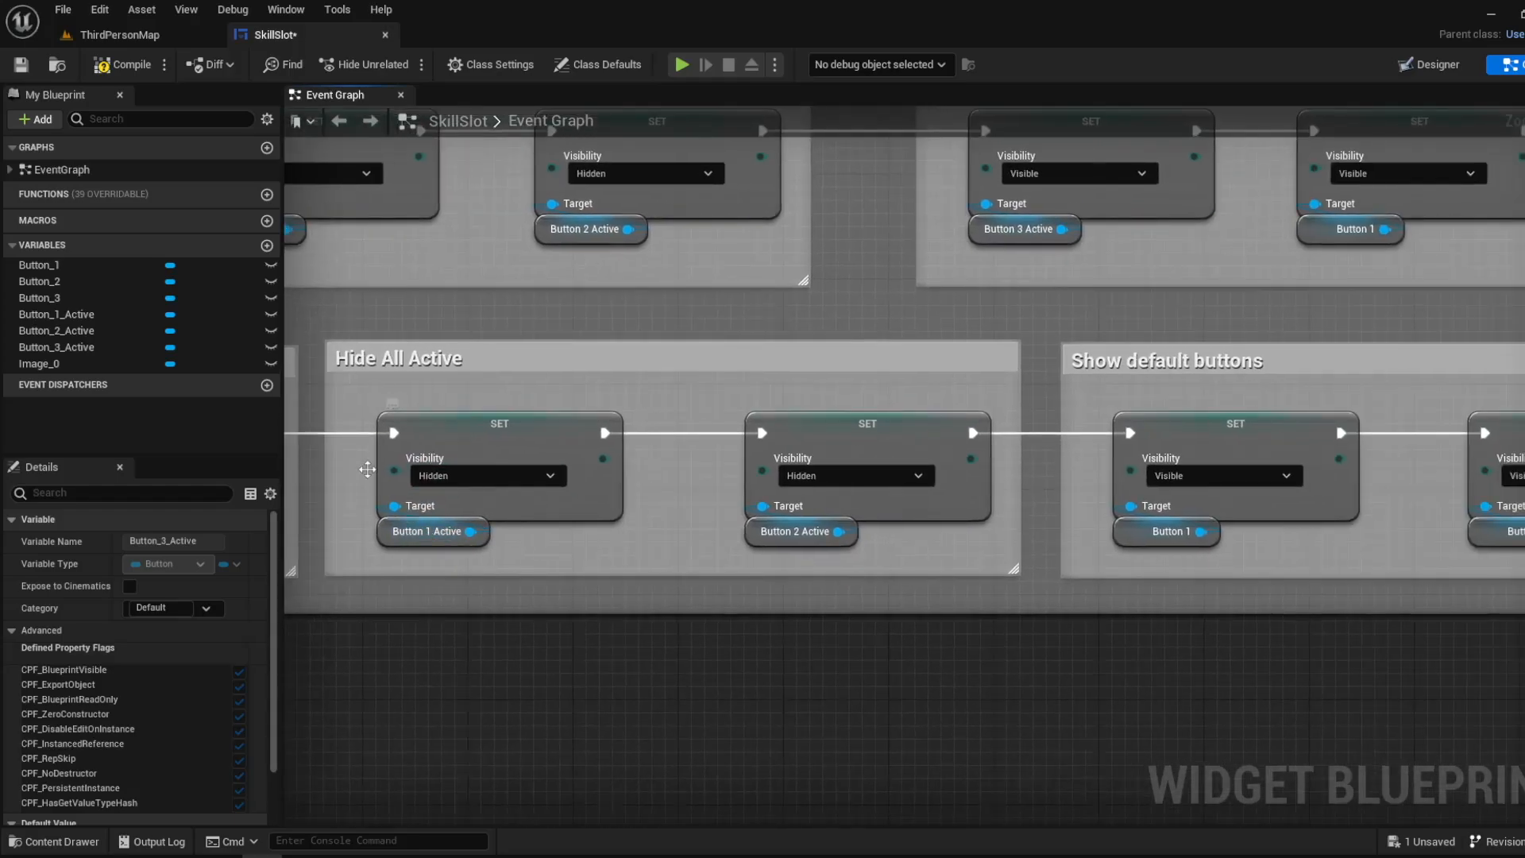
pyautogui.moveTo(870, 661); pyautogui.dragTo(398, 469)
pyautogui.scroll(-3, 488, 348)
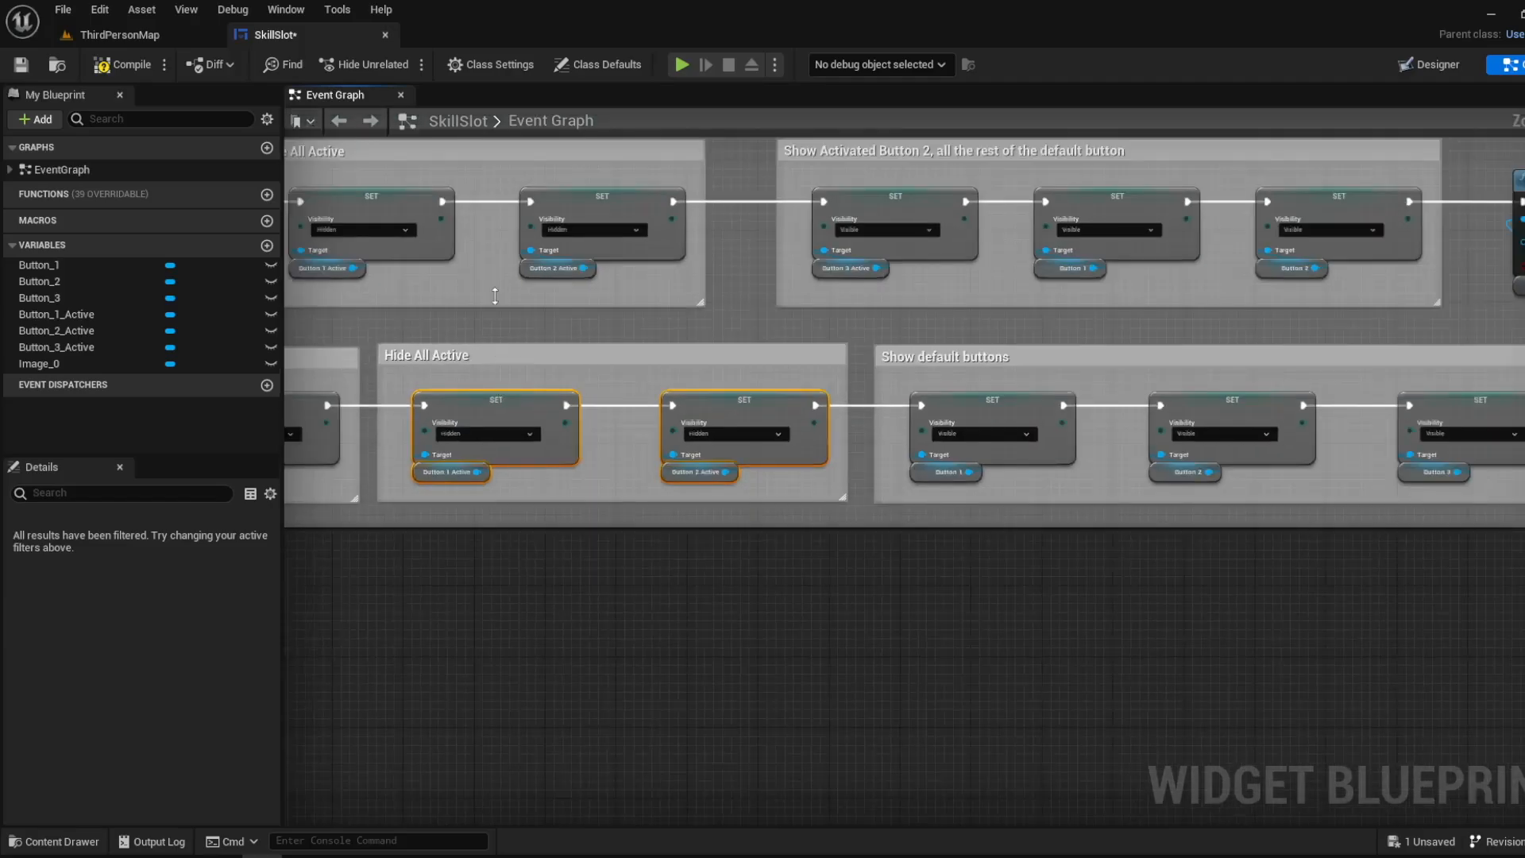
# - Compare the Hide All Active groups of Button 1 and Button 2 with the one under Deactivating Button 3
pyautogui.moveTo(542, 140); pyautogui.dragTo(740, 525, button='right')
pyautogui.moveTo(605, 263); pyautogui.dragTo(693, 665, button='right')
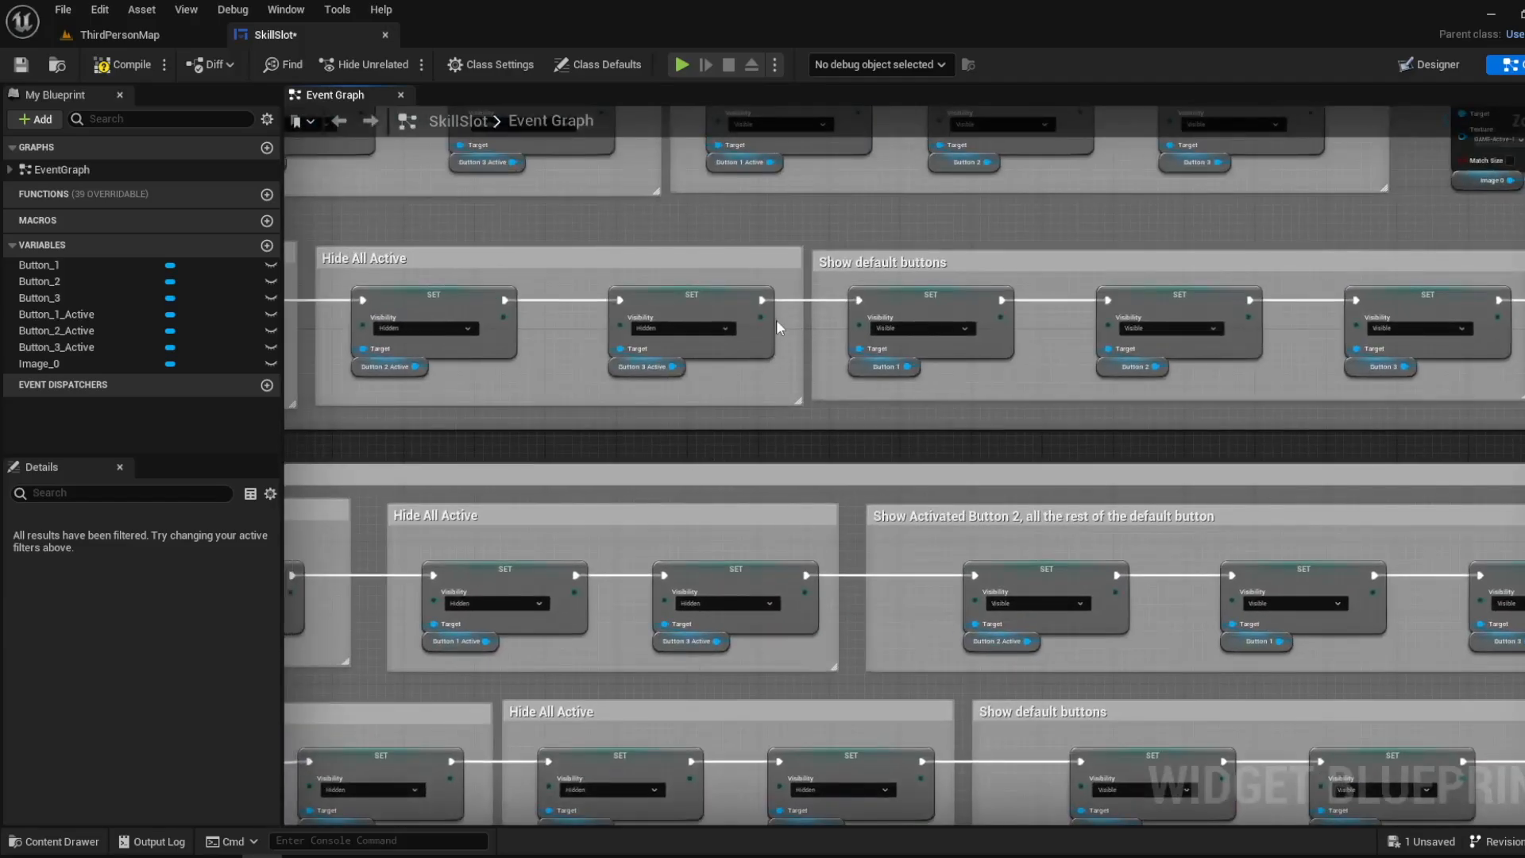
pyautogui.moveTo(740, 133); pyautogui.dragTo(684, 408, button='right')
pyautogui.moveTo(487, 358); pyautogui.dragTo(888, 351, button='right')
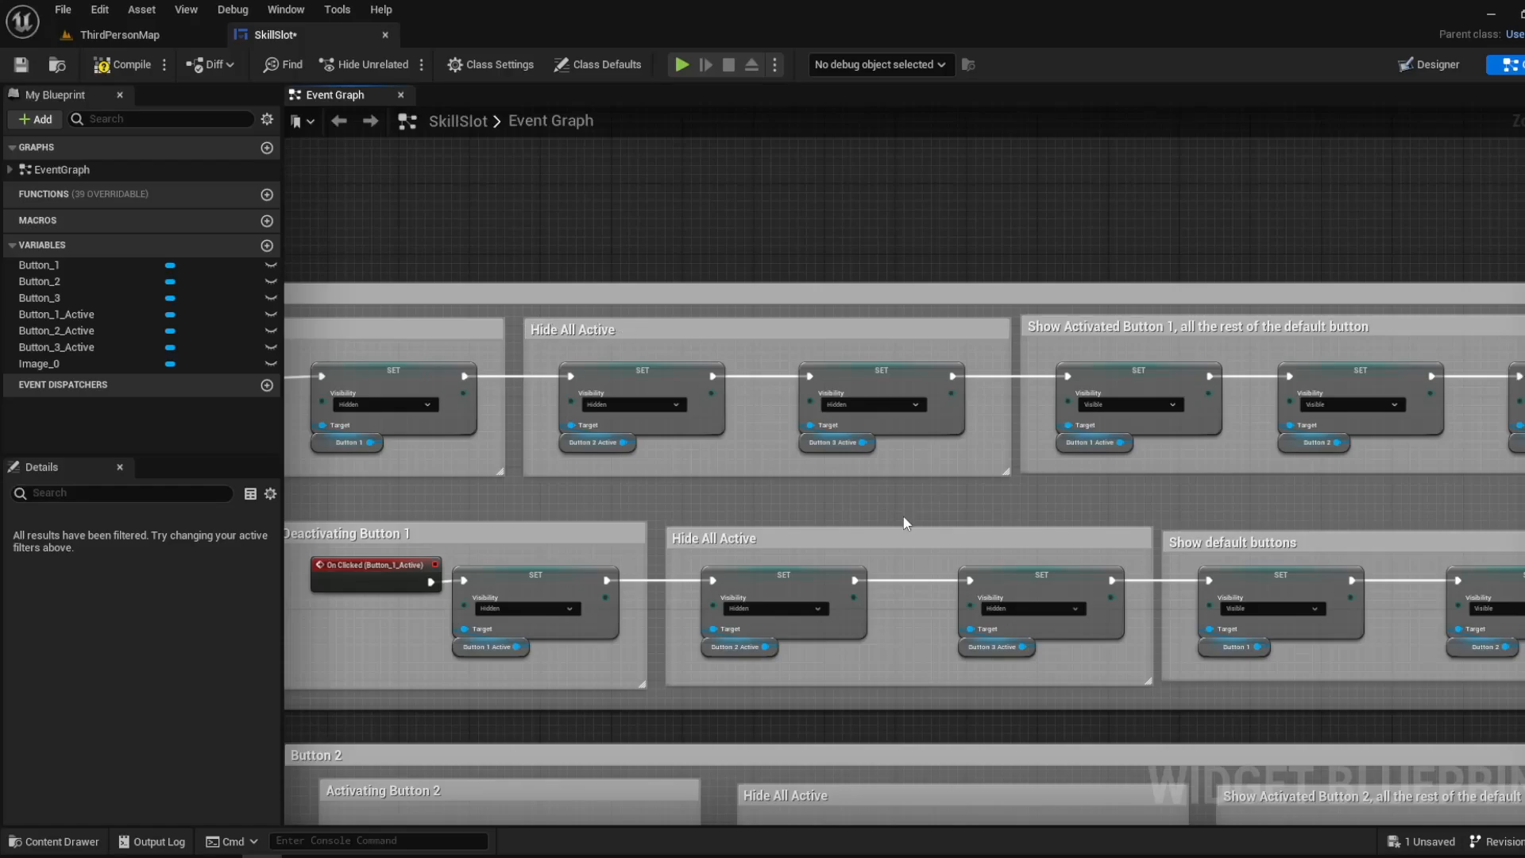
pyautogui.moveTo(904, 518); pyautogui.dragTo(679, 111, button='right')
pyautogui.moveTo(1063, 719); pyautogui.dragTo(660, 305, button='right')
pyautogui.scroll(3, 677, 470)
pyautogui.moveTo(578, 713); pyautogui.dragTo(761, 553, button='right')
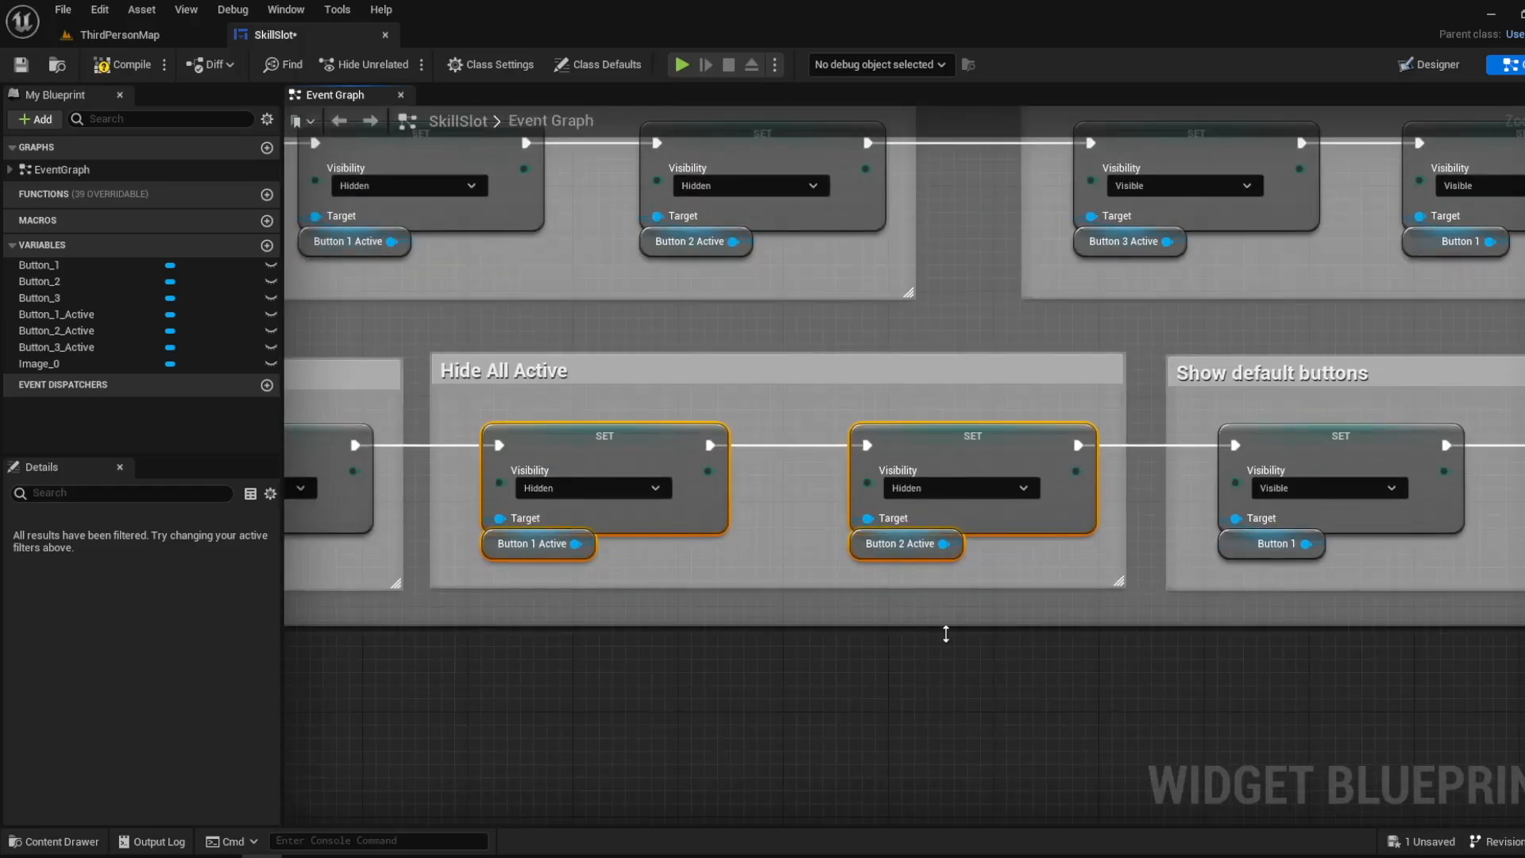
# - Examine the Button 1, Button 2 and Button 3 nodes in the Show default buttons group under Deactivating Button 3
pyautogui.moveTo(1210, 670); pyautogui.dragTo(605, 633, button='right')
pyautogui.moveTo(995, 650); pyautogui.dragTo(732, 659, button='right')
pyautogui.scroll(-1, 732, 659)
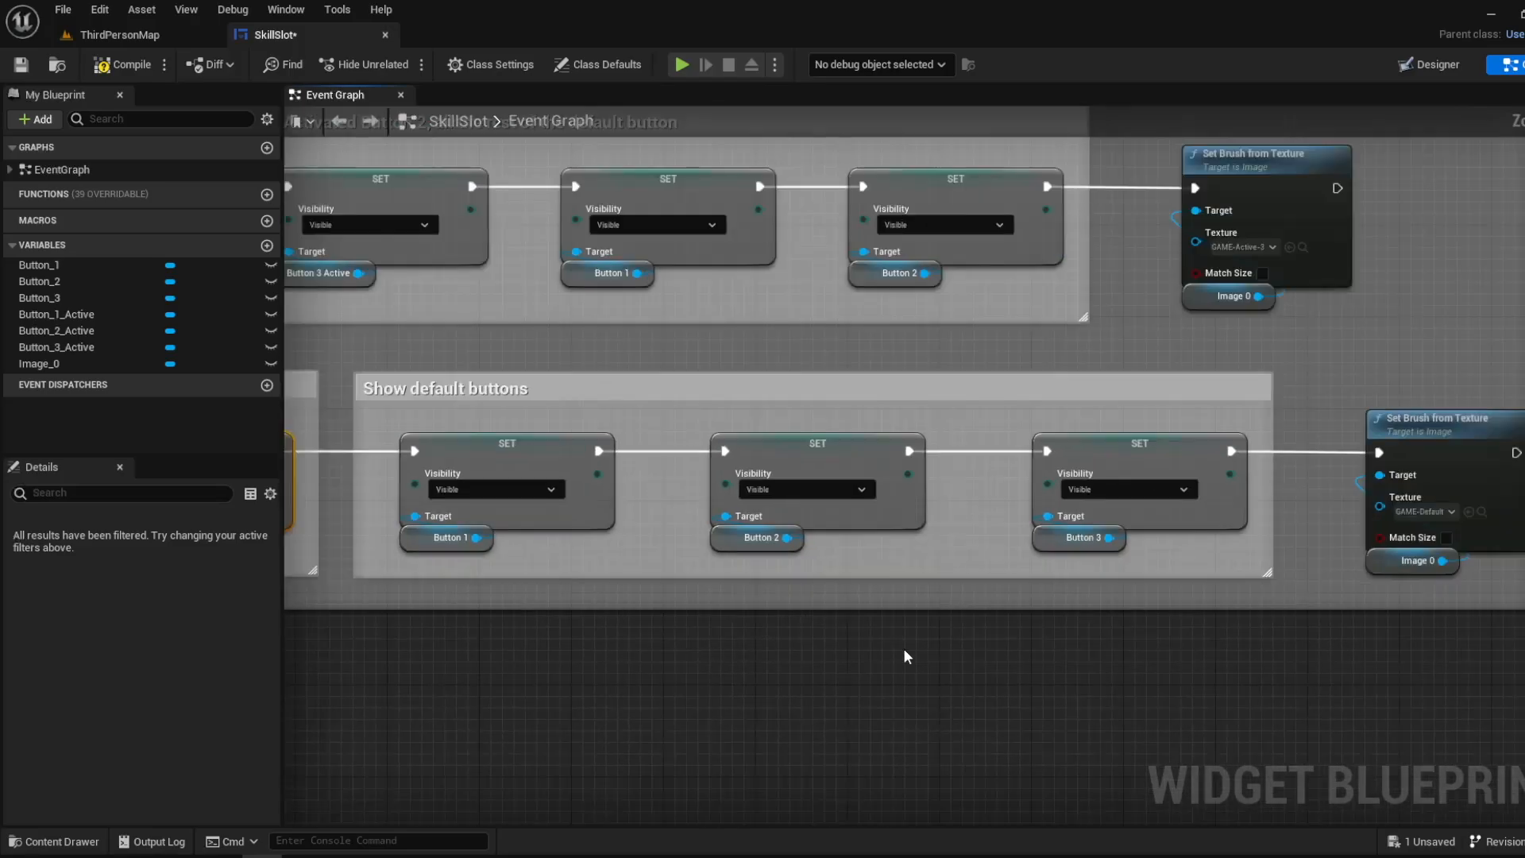
pyautogui.click(746, 592)
pyautogui.scroll(-4, 745, 589)
pyautogui.scroll(5, 918, 622)
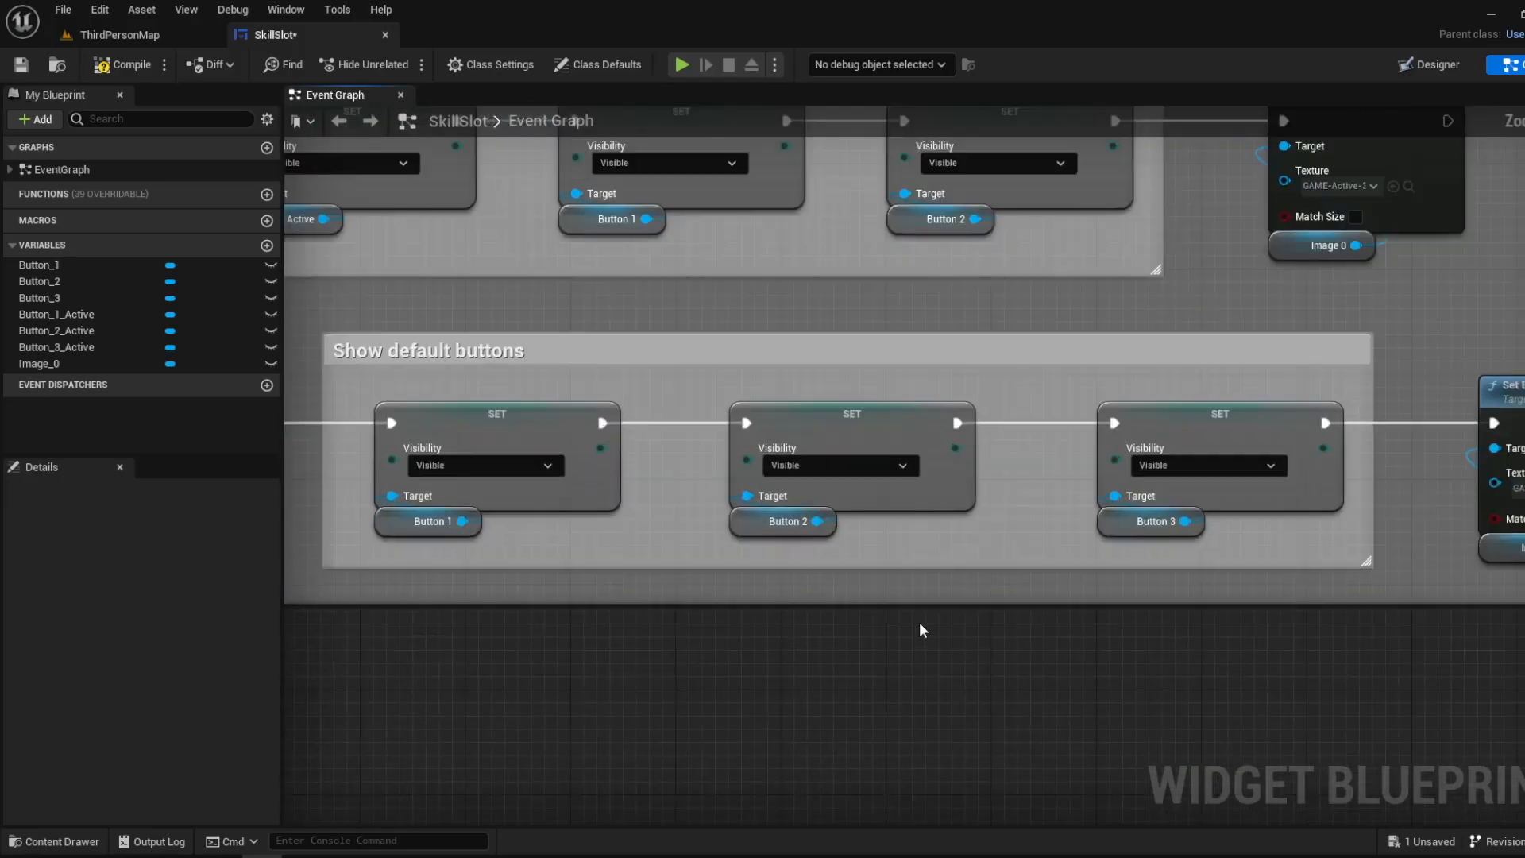
pyautogui.moveTo(612, 632); pyautogui.dragTo(584, 591, button='right')
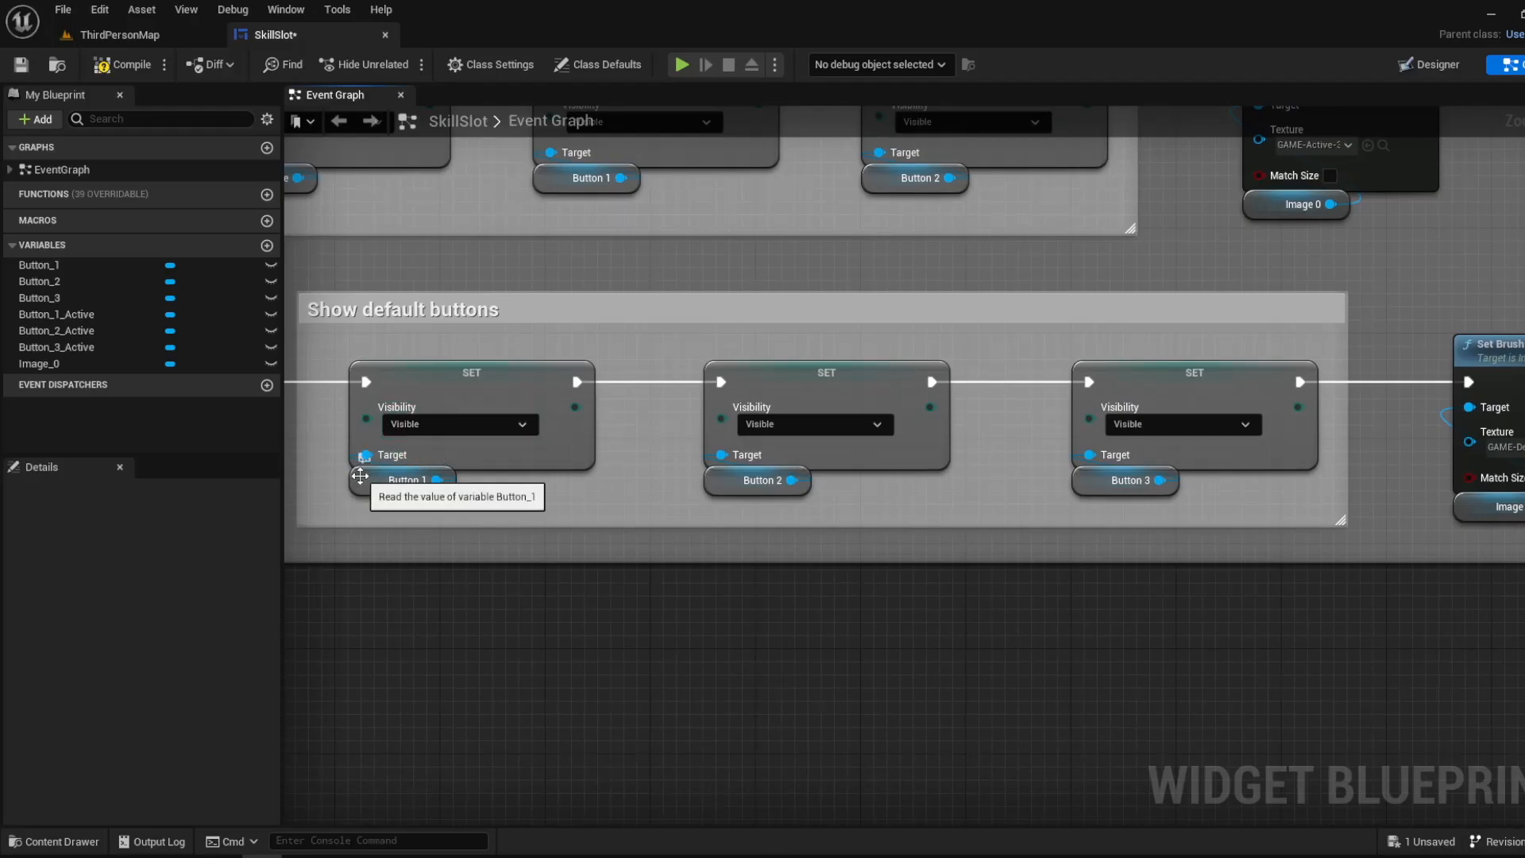
pyautogui.click(361, 479)
pyautogui.click(730, 484)
pyautogui.click(1086, 478)
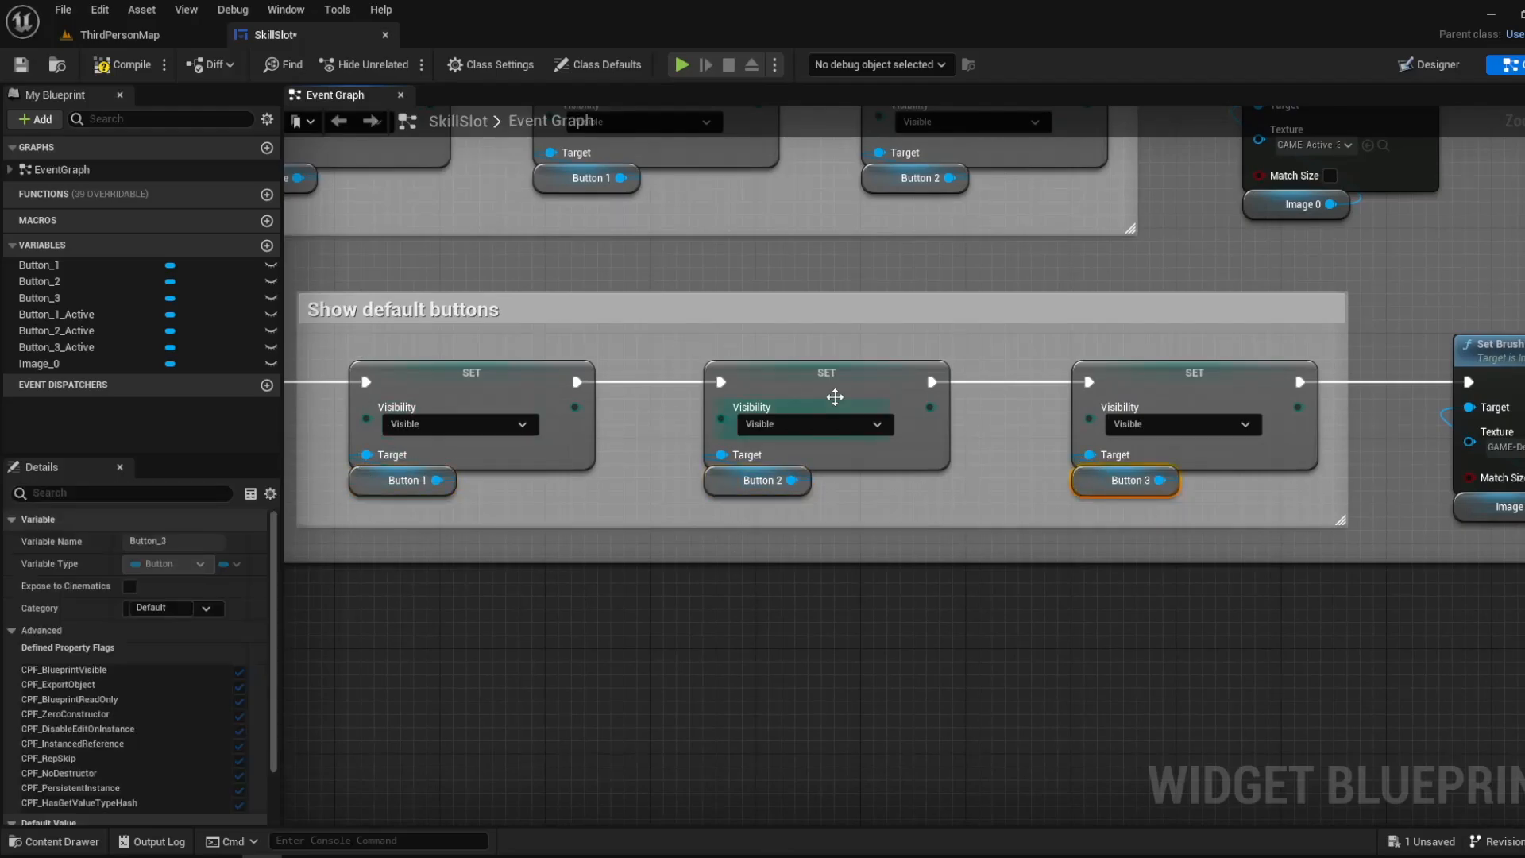
# - Review the end of Button 3's deactivation chain, then play the ThirdPersonMap level to check the HUD's skill buttons
pyautogui.scroll(-2, 975, 762)
pyautogui.moveTo(1123, 708); pyautogui.dragTo(592, 465)
pyautogui.moveTo(436, 507); pyautogui.dragTo(1072, 477, button='right')
pyautogui.moveTo(278, 465); pyautogui.dragTo(713, 461, button='right')
pyautogui.press('Home')
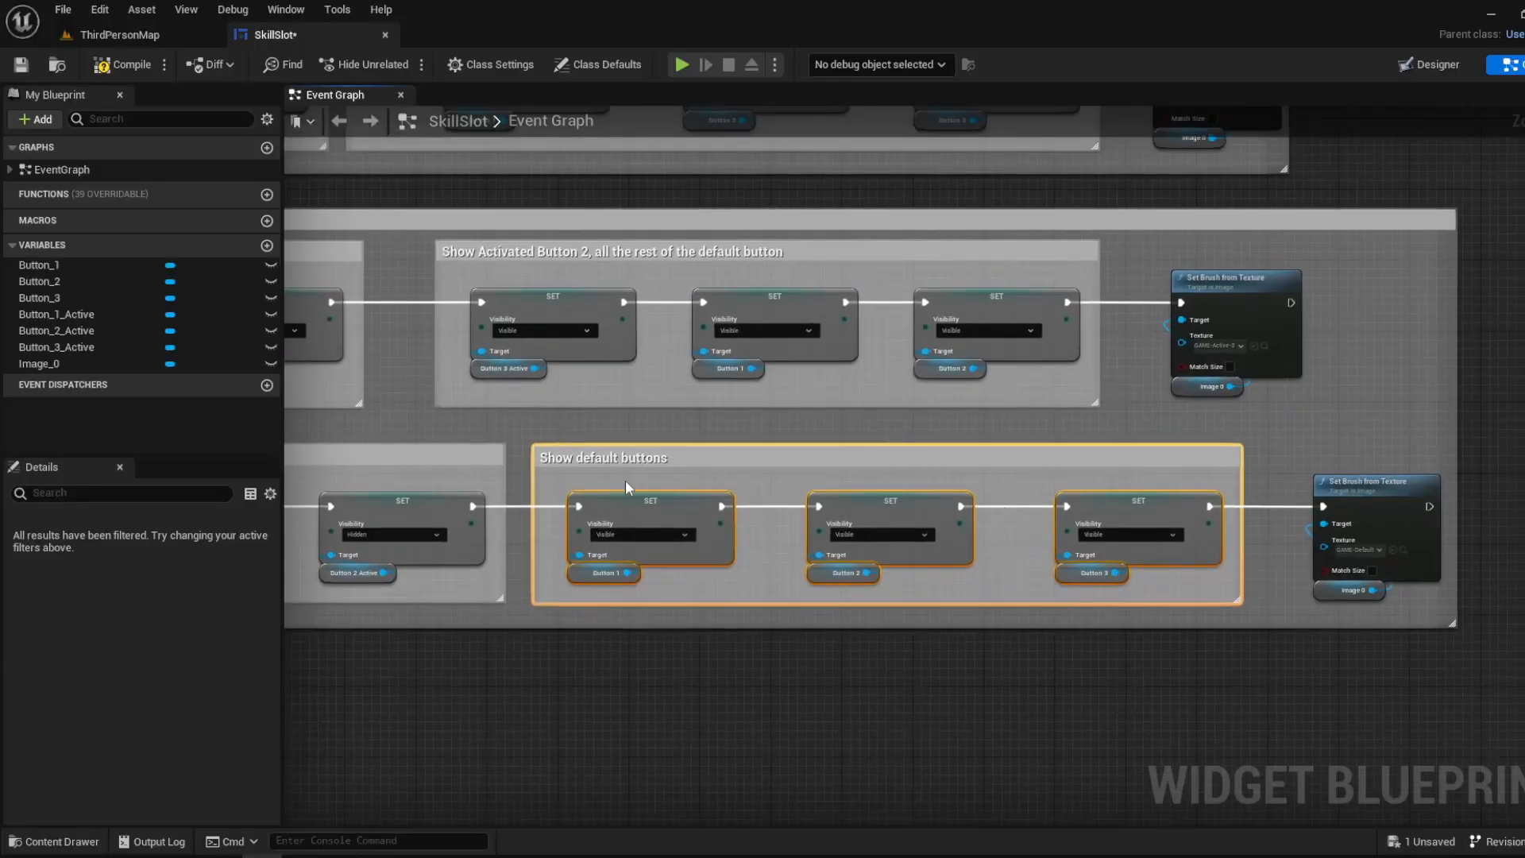
pyautogui.click(113, 35)
pyautogui.click(369, 64)
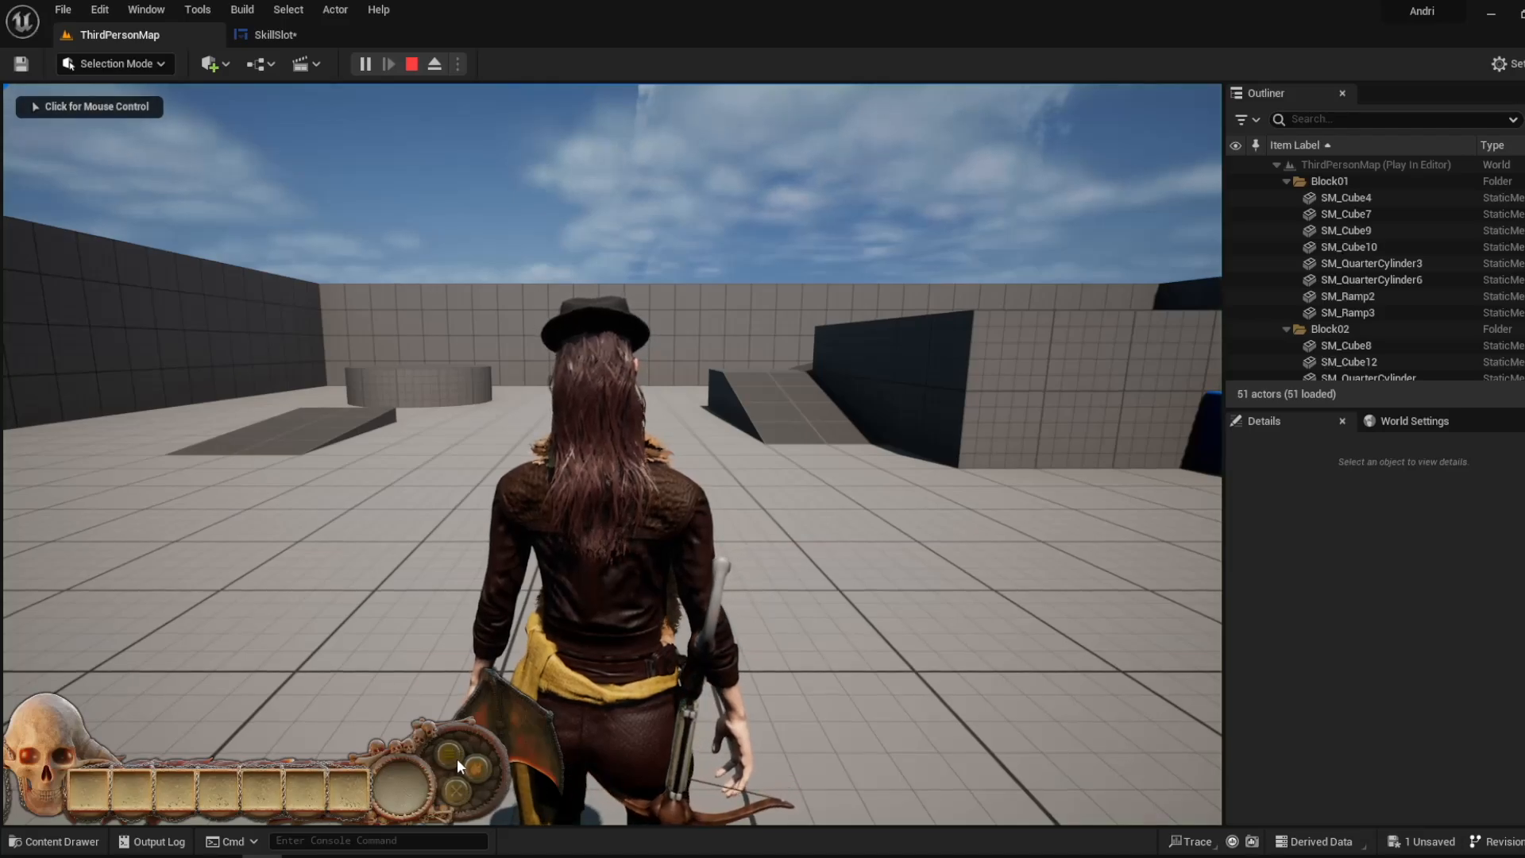
# - Return to the SkillSlot graph and review the Deactivating Button 2 chain back to its On Clicked (Button_2_Active) event
pyautogui.click(307, 42)
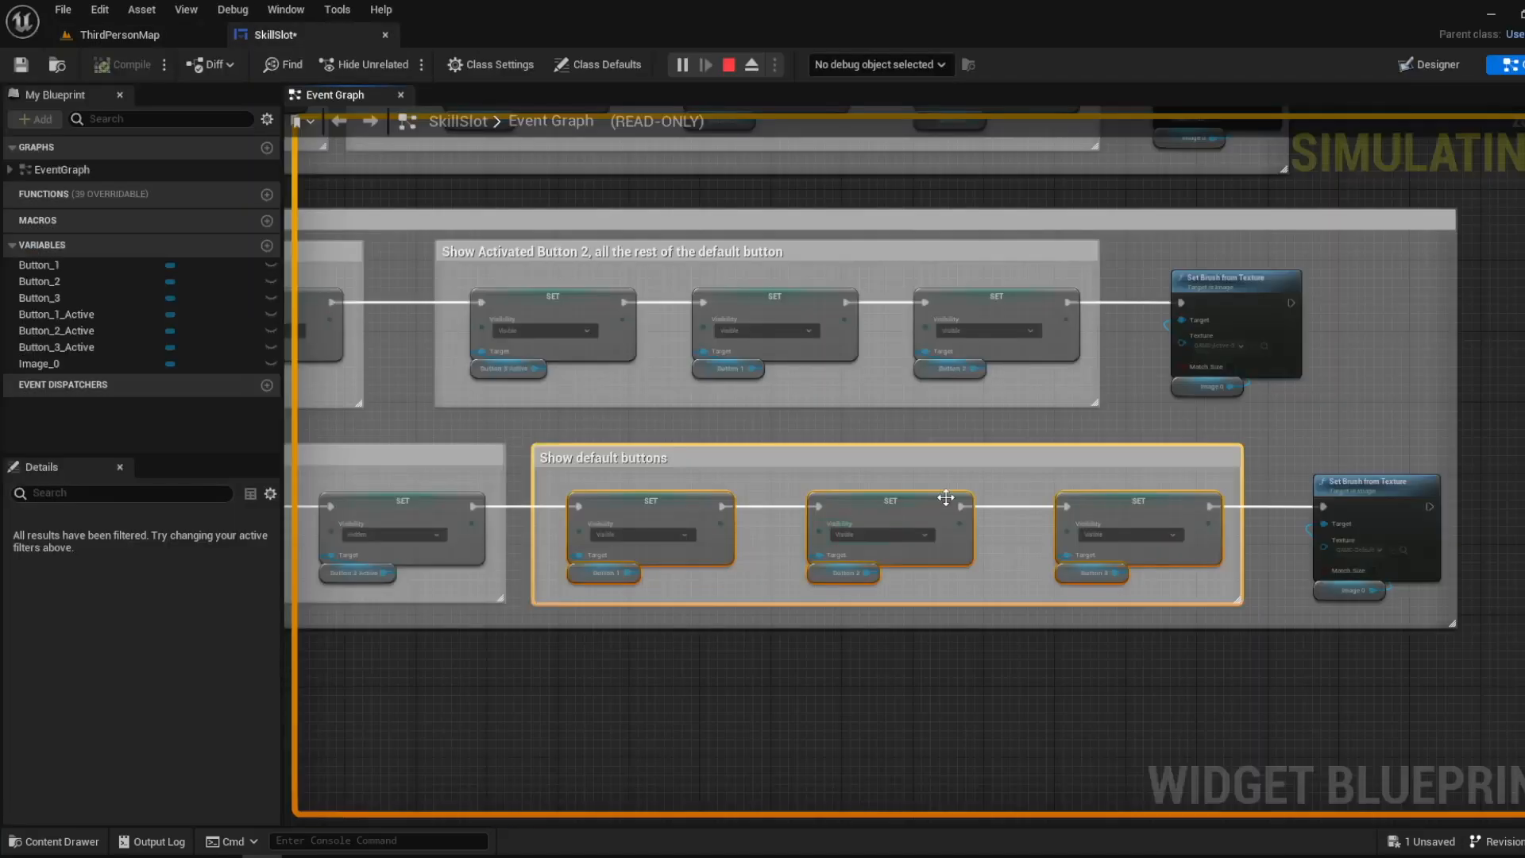
pyautogui.moveTo(946, 497); pyautogui.dragTo(882, 555, button='right')
pyautogui.moveTo(631, 430); pyautogui.dragTo(478, 423, button='right')
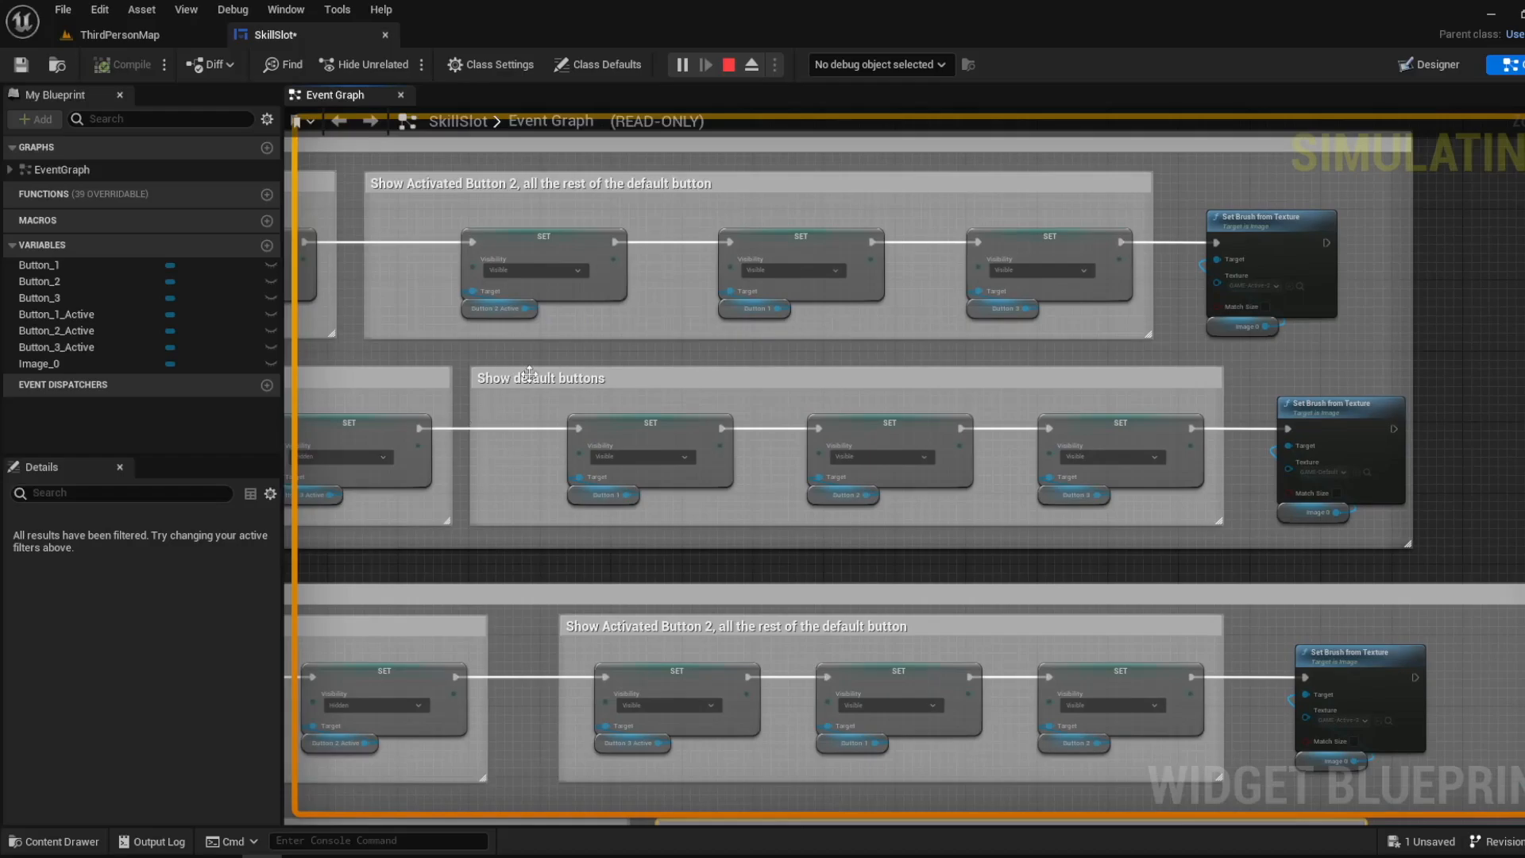
pyautogui.moveTo(529, 373); pyautogui.dragTo(1200, 375, button='right')
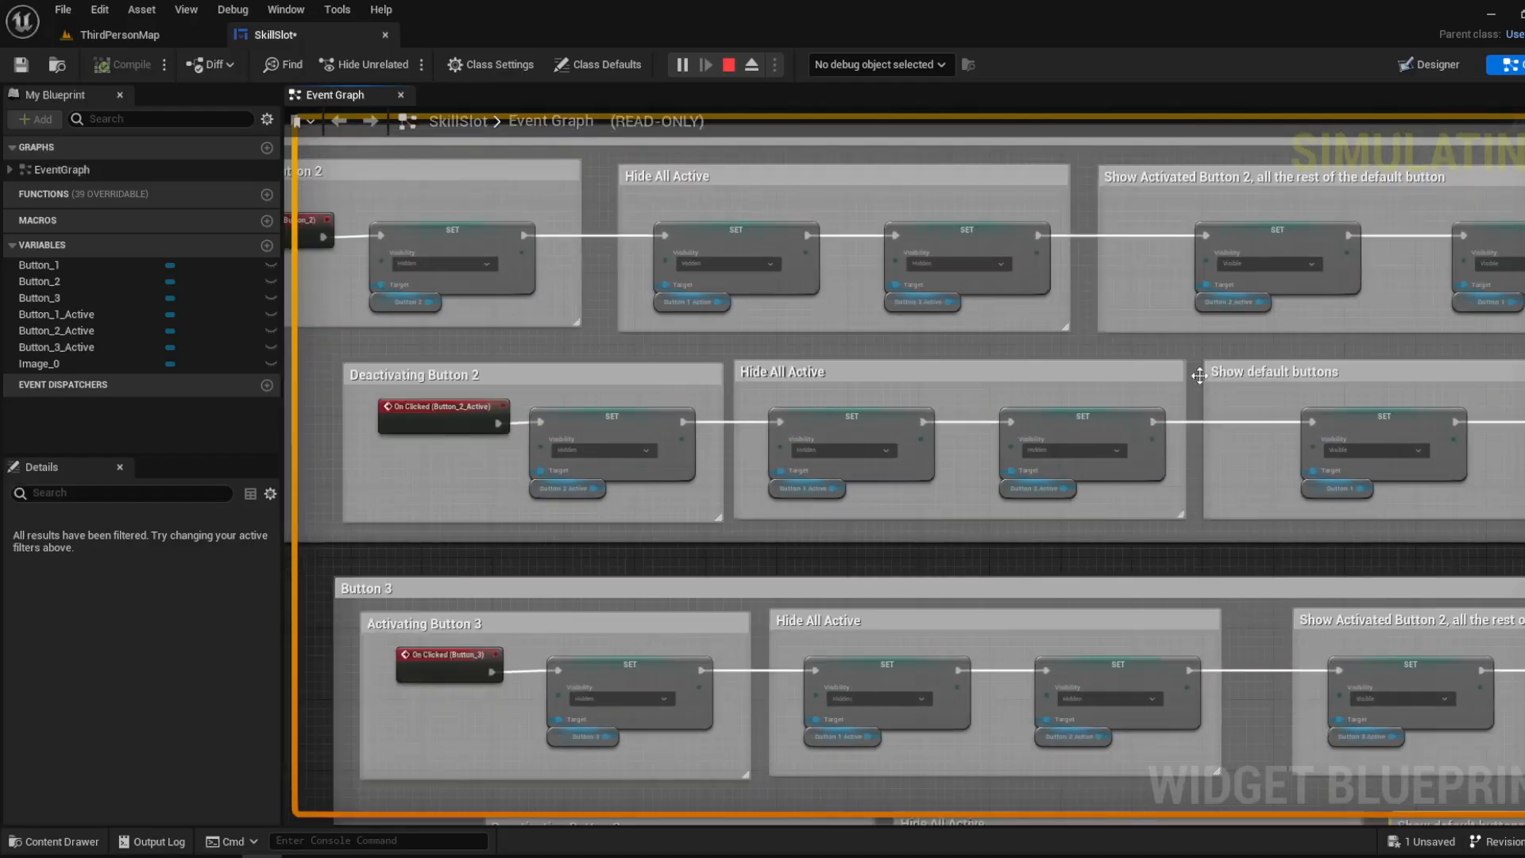
pyautogui.moveTo(538, 419); pyautogui.dragTo(792, 417, button='right')
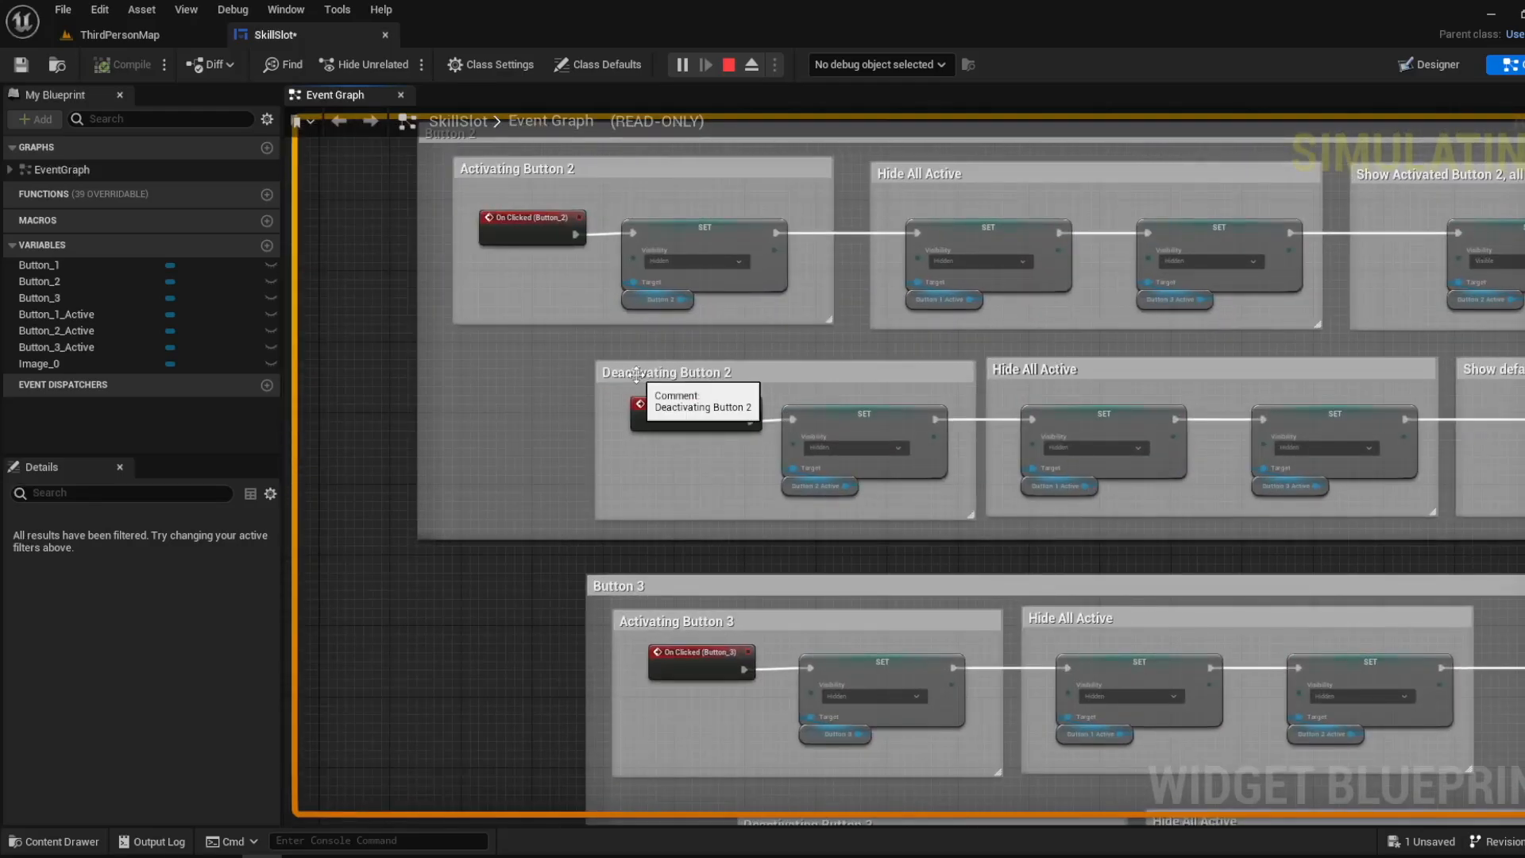
pyautogui.scroll(2, 626, 402)
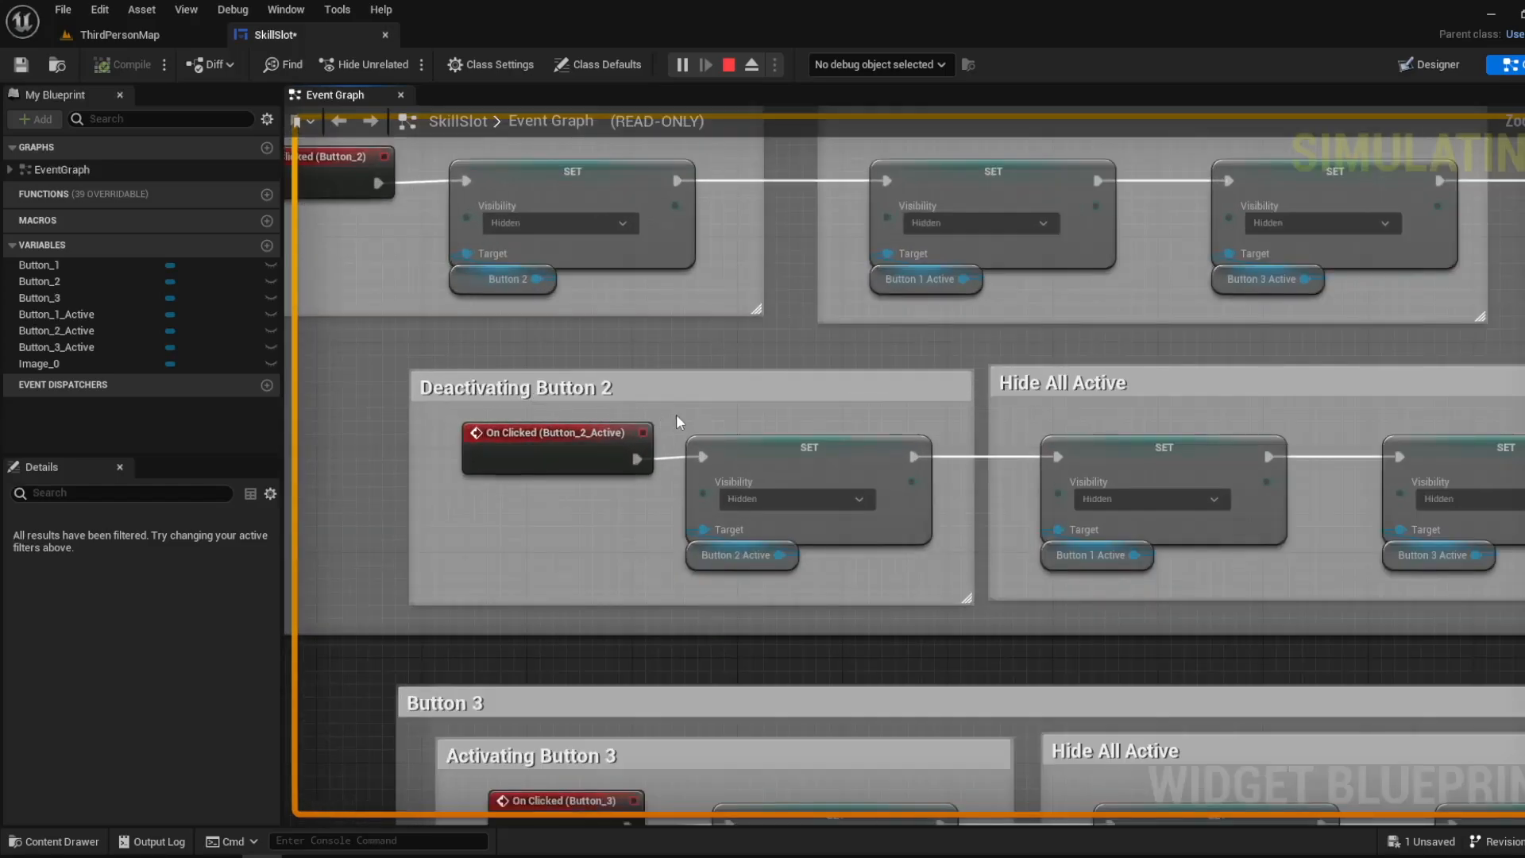
pyautogui.scroll(-5, 679, 421)
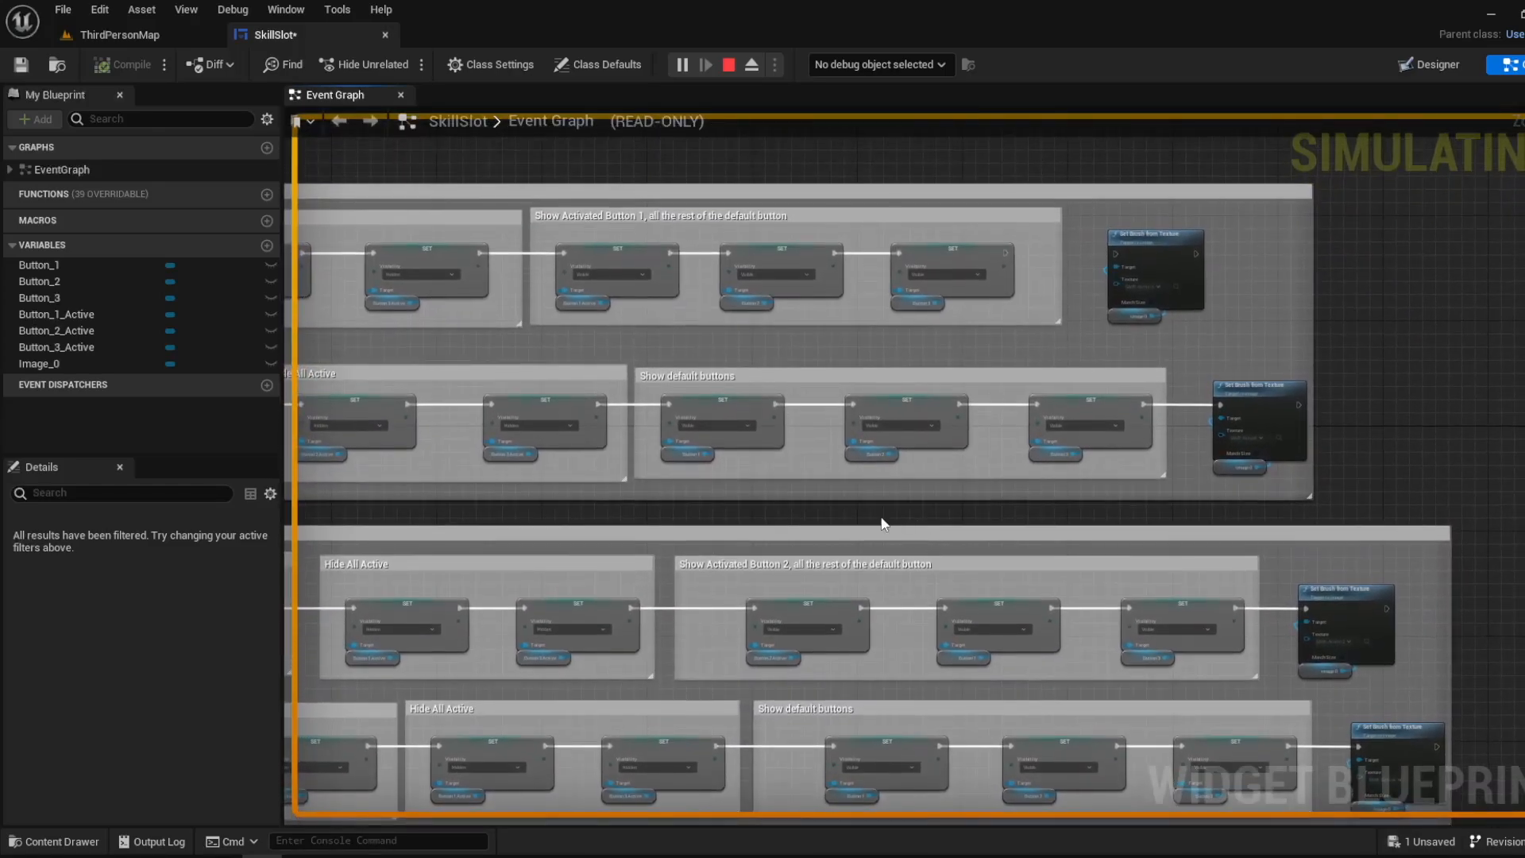
# - Follow the Deactivating Button 1 chain to Show default buttons and inspect its Button 1, Button 2 and Button 3 nodes
pyautogui.scroll(3, 827, 496)
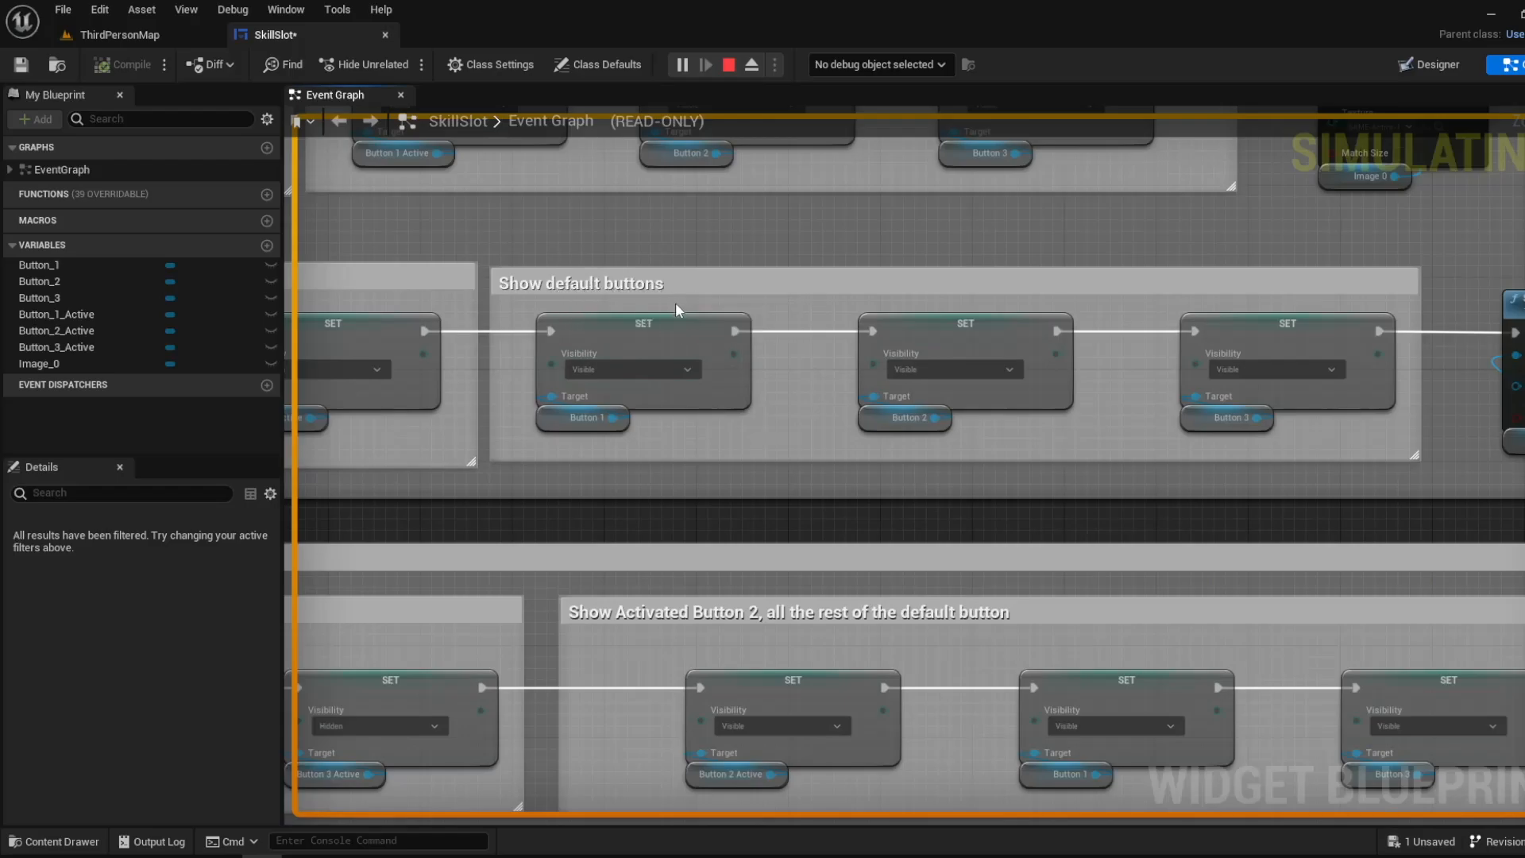
pyautogui.scroll(-2, 676, 302)
pyautogui.moveTo(464, 333); pyautogui.dragTo(1365, 360, button='right')
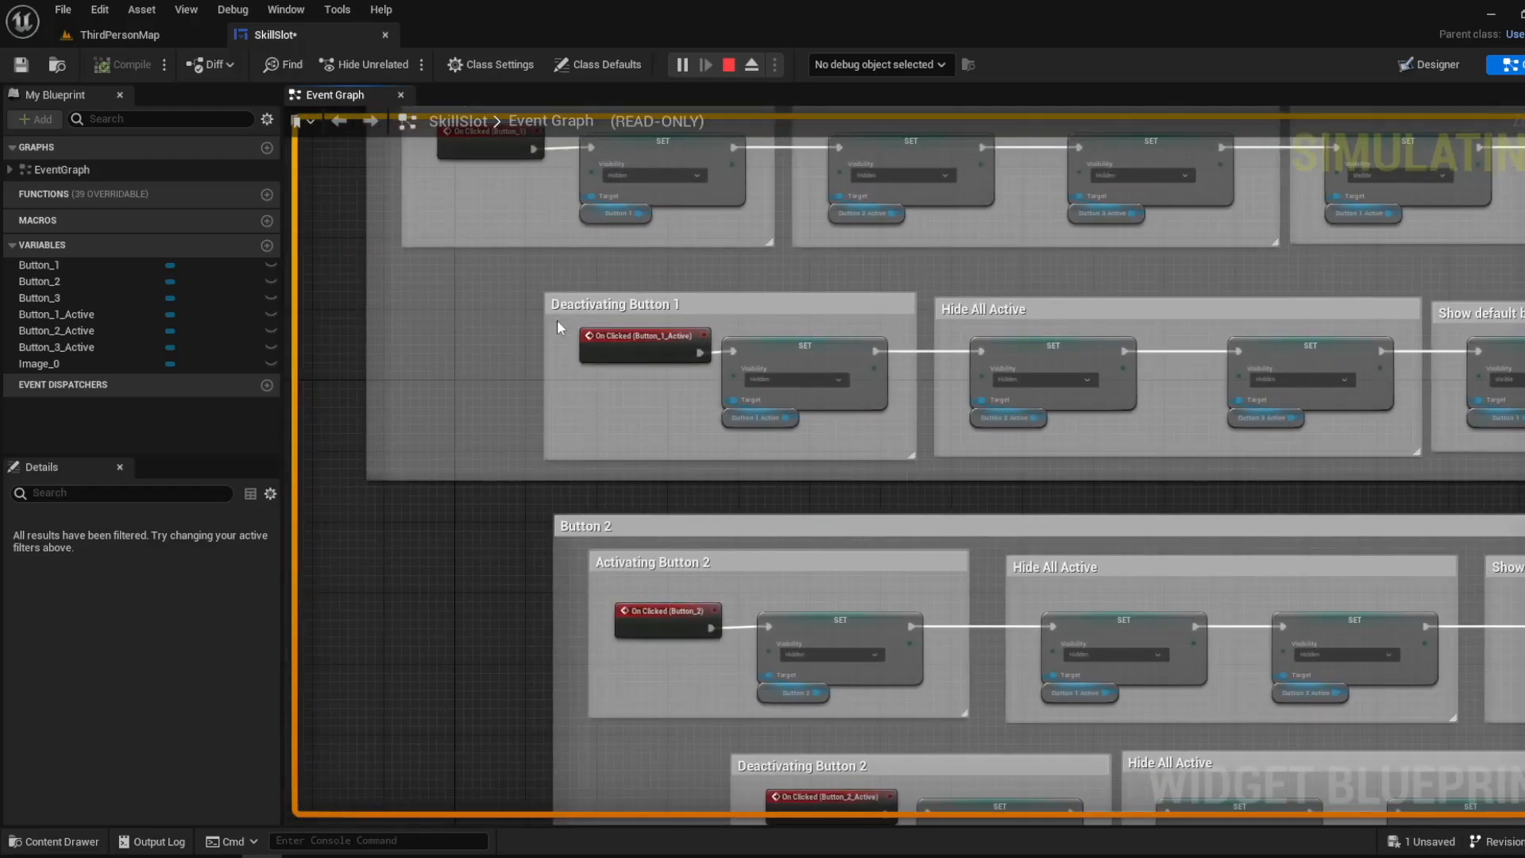
pyautogui.moveTo(1083, 333); pyautogui.dragTo(623, 362, button='right')
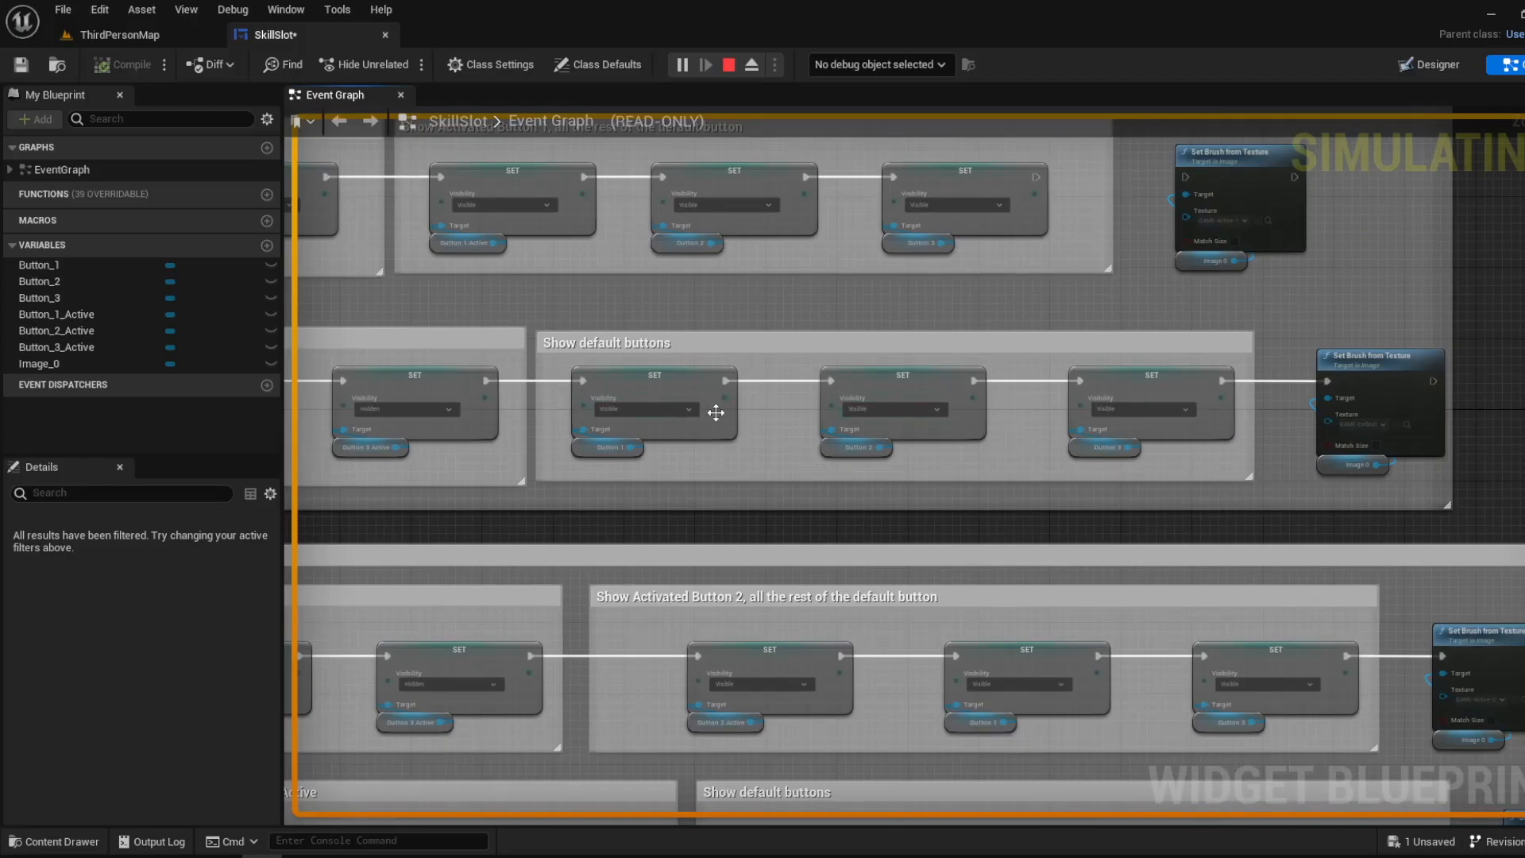
pyautogui.moveTo(716, 413); pyautogui.dragTo(979, 412, button='right')
pyautogui.moveTo(745, 389); pyautogui.dragTo(583, 404, button='right')
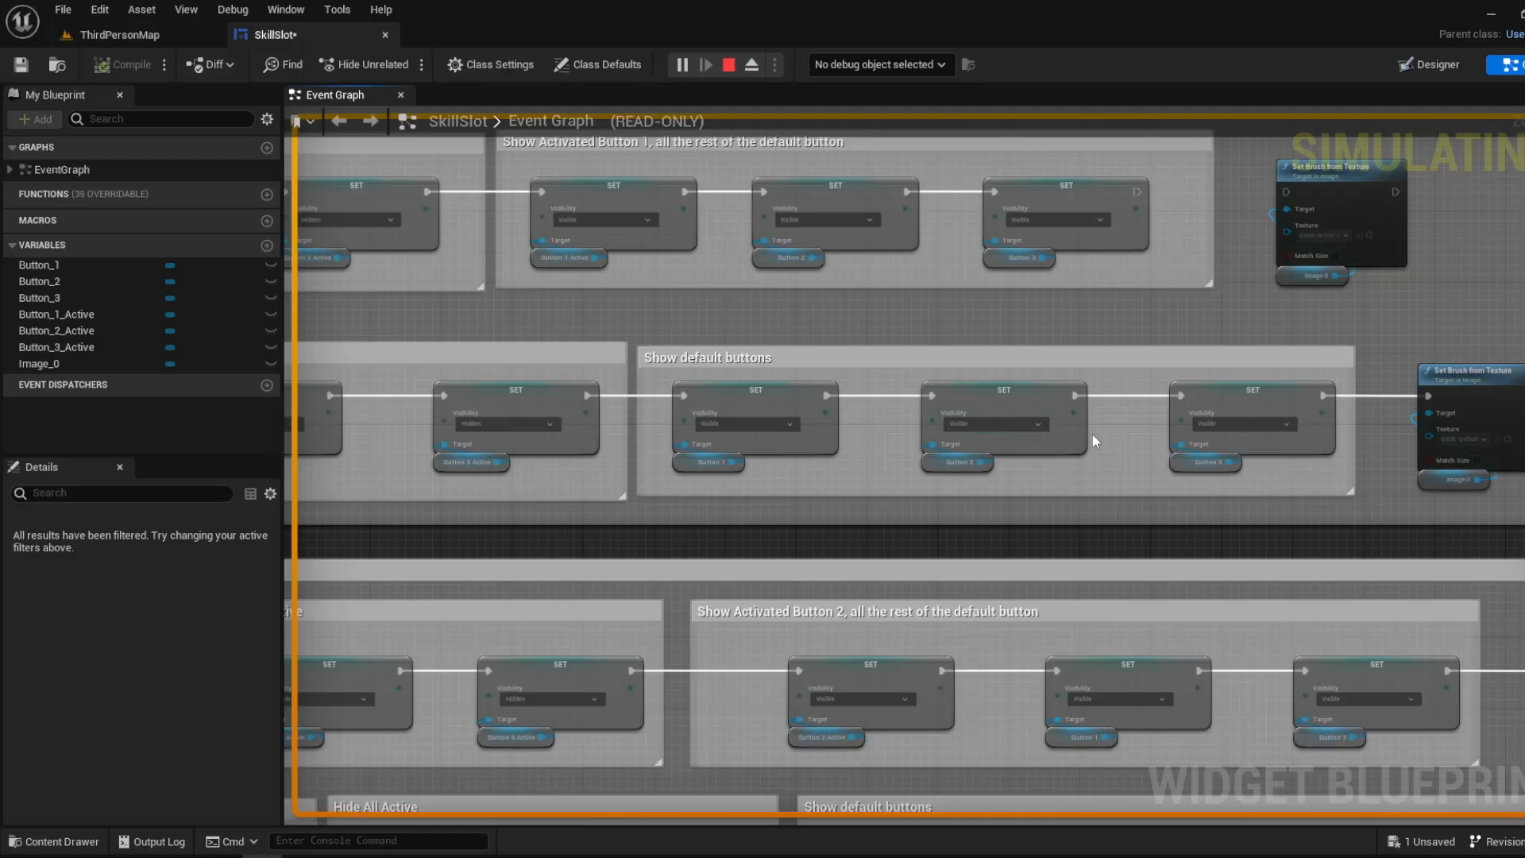
pyautogui.scroll(2, 755, 485)
pyautogui.click(671, 448)
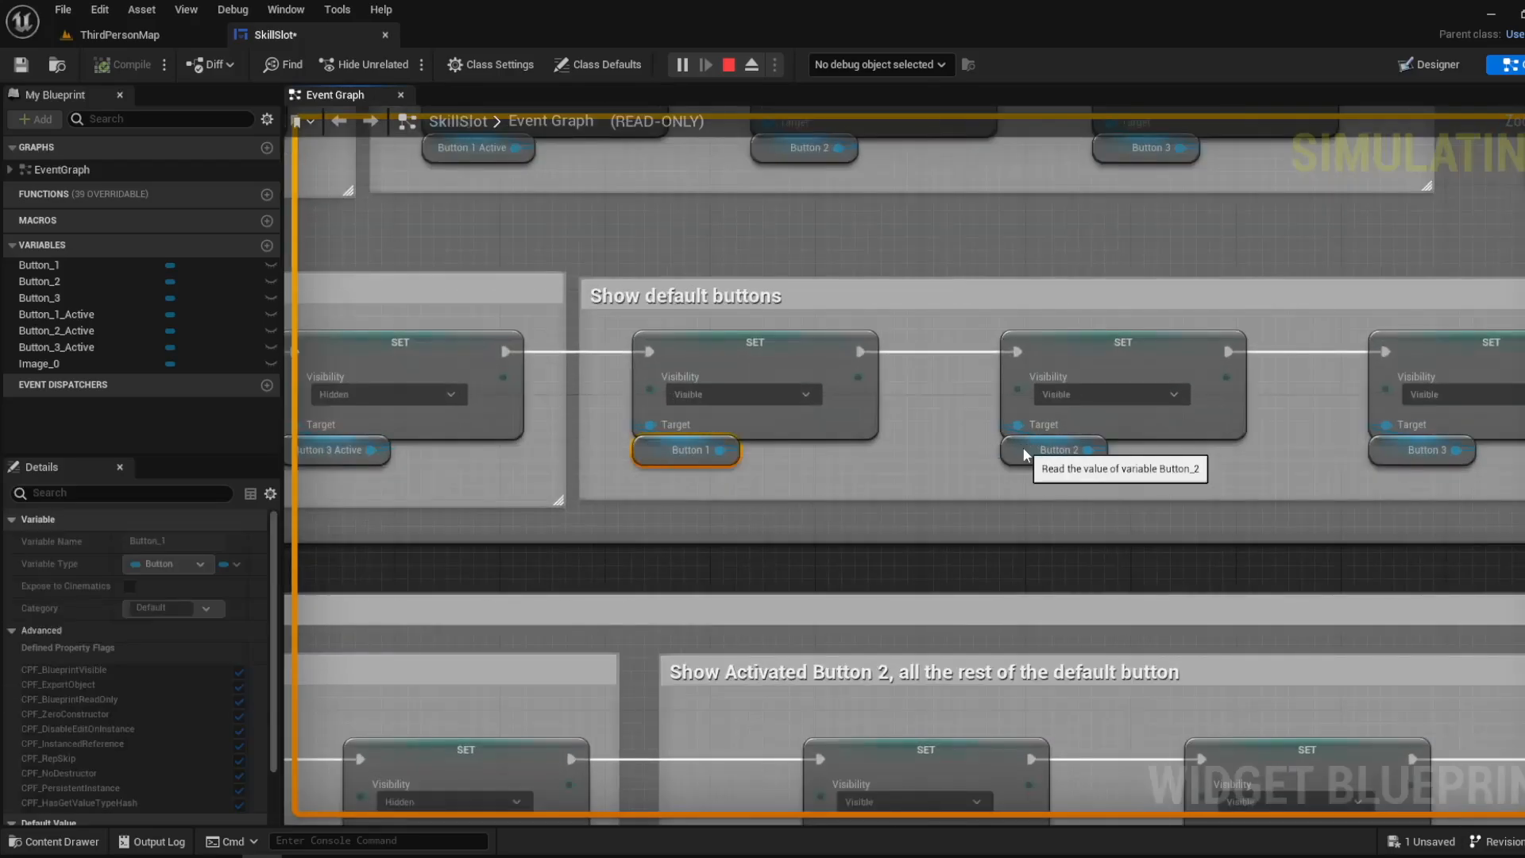
pyautogui.click(1032, 451)
pyautogui.click(1371, 459)
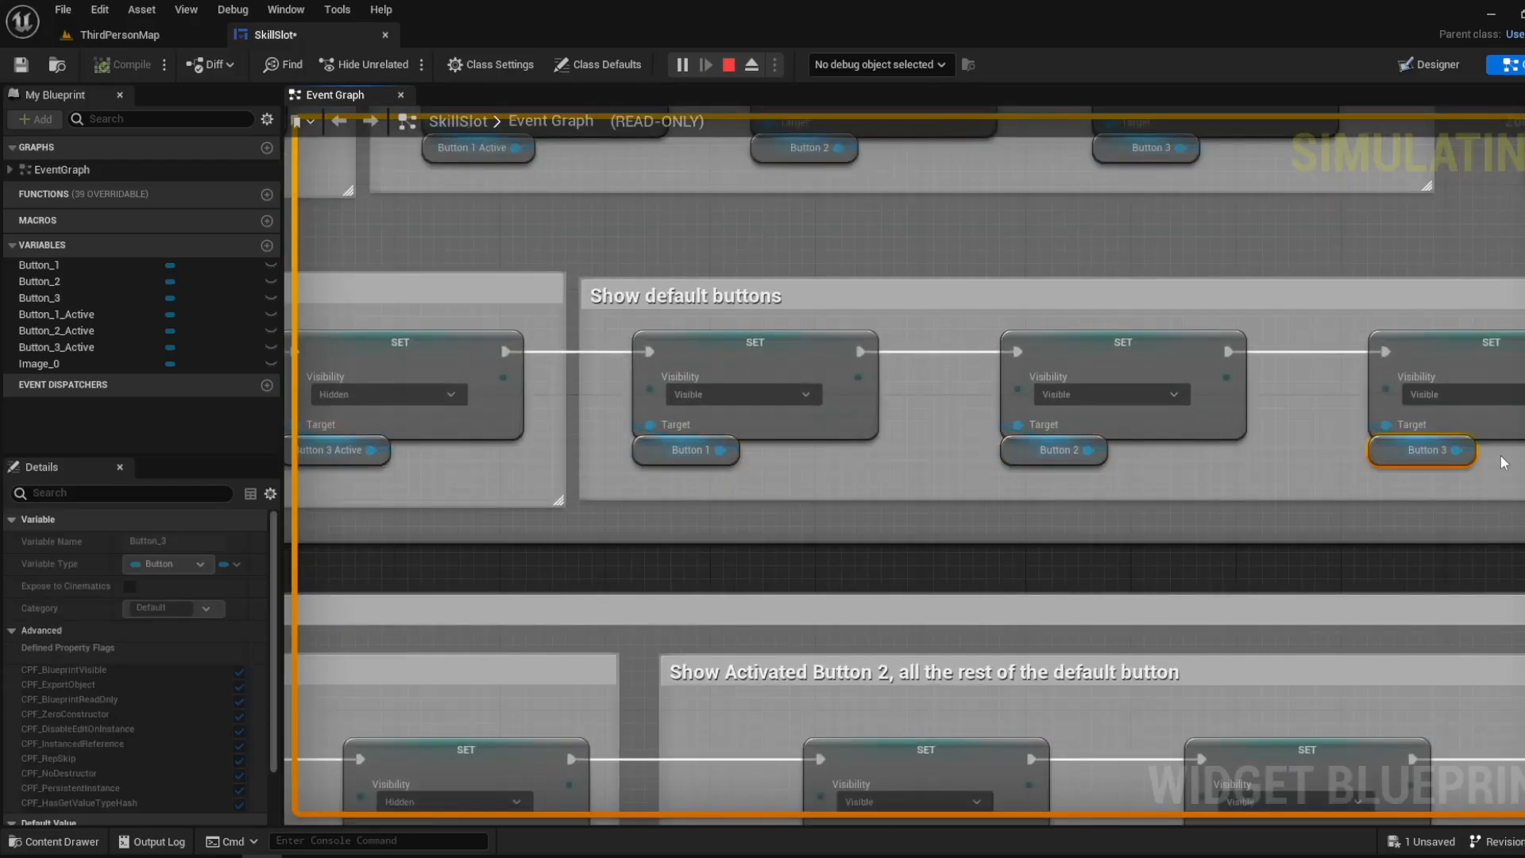
# - Inspect the Button 1 Active node under Deactivating Button 1 and the Button 2 and 3 Active nodes in Hide All Active
pyautogui.moveTo(1493, 489); pyautogui.dragTo(1333, 508, button='right')
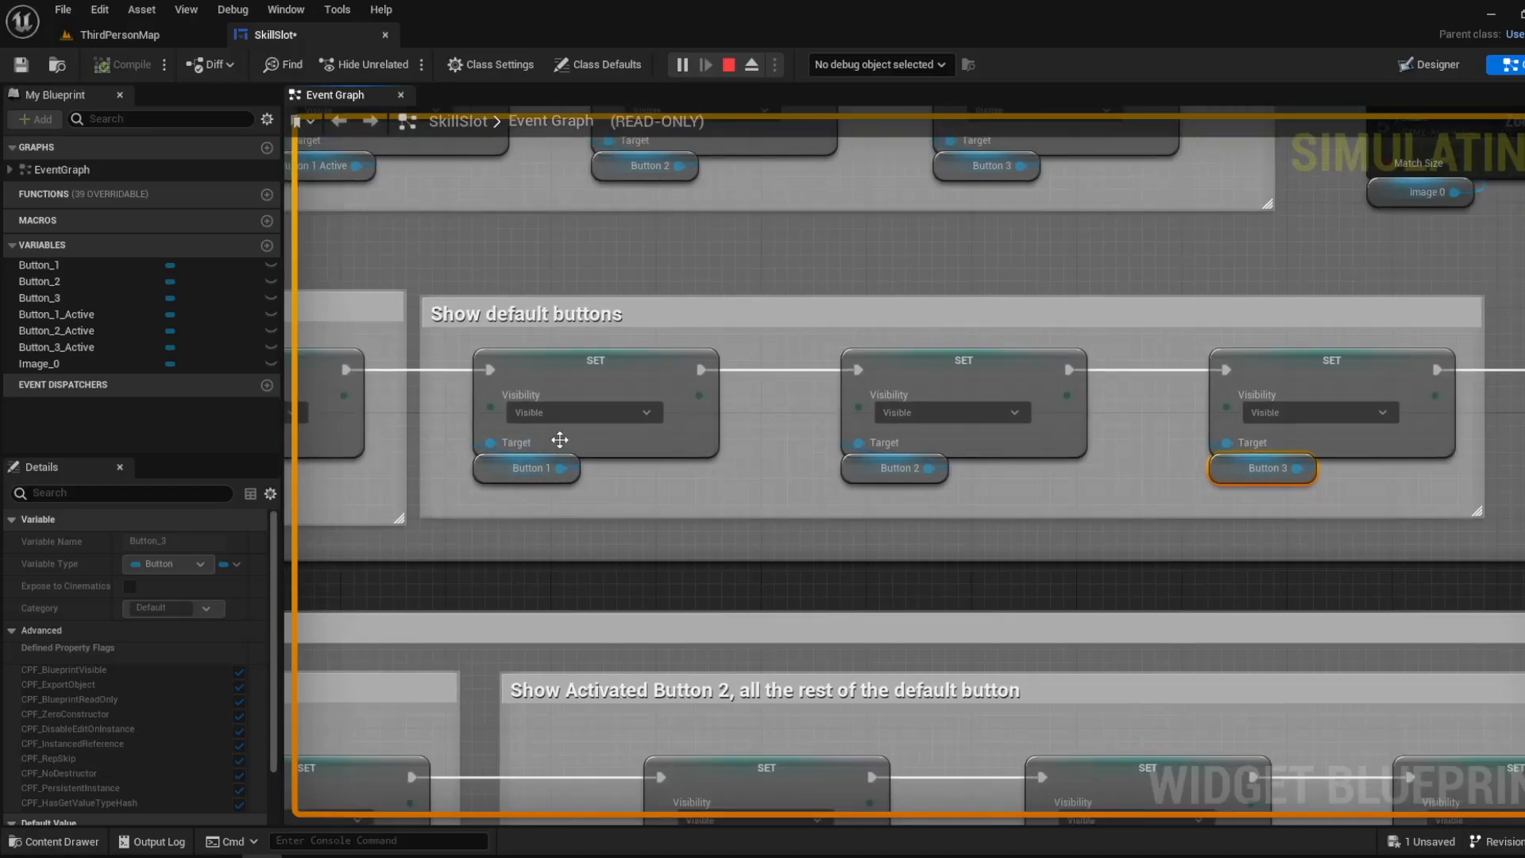
pyautogui.moveTo(561, 440); pyautogui.dragTo(1202, 446, button='right')
pyautogui.moveTo(823, 466); pyautogui.dragTo(1027, 466, button='right')
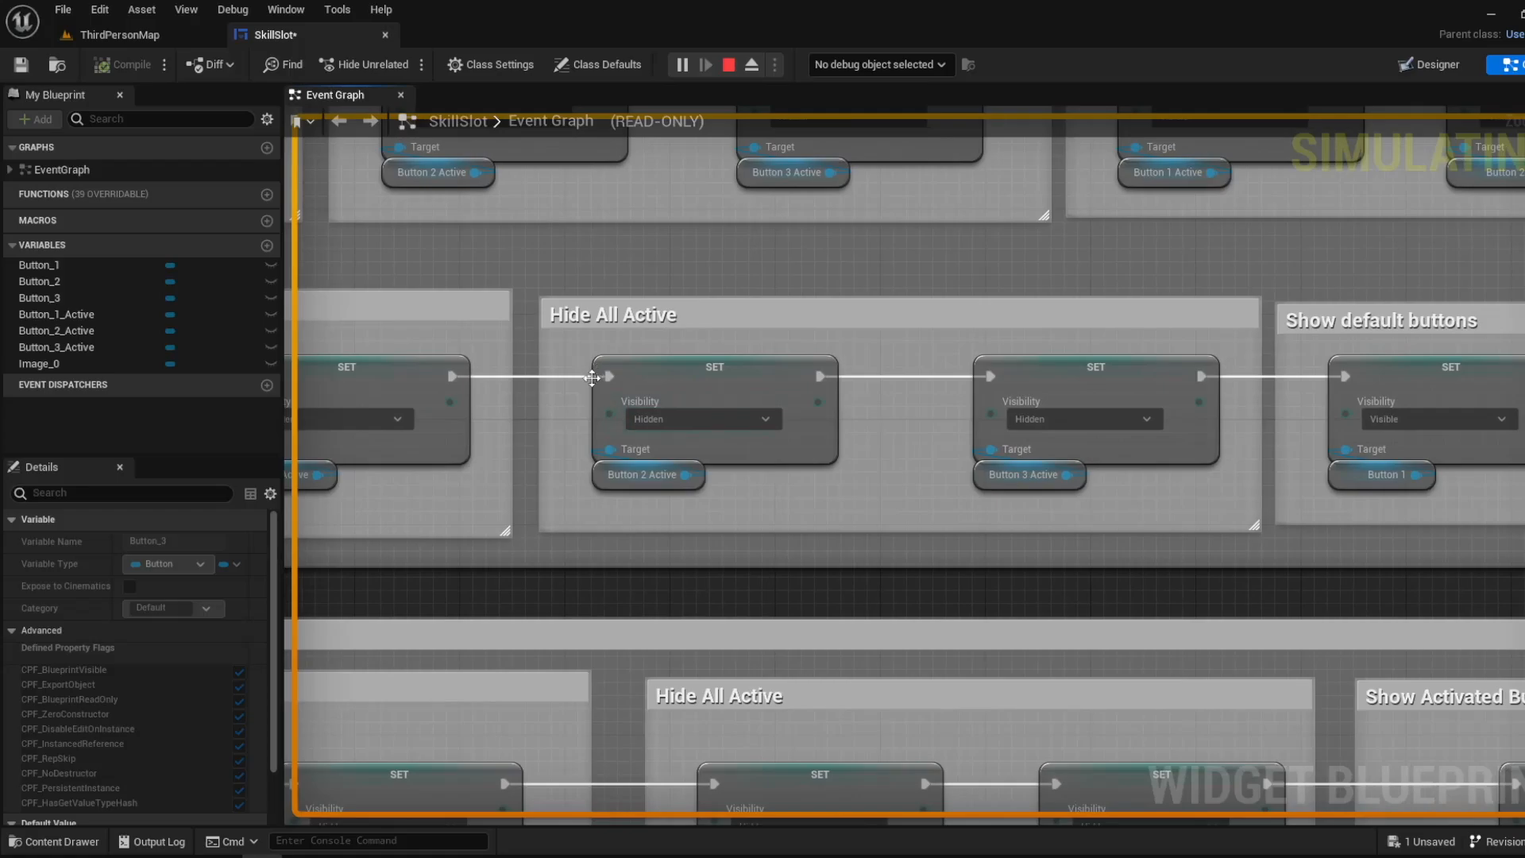
pyautogui.moveTo(592, 379); pyautogui.dragTo(697, 385, button='right')
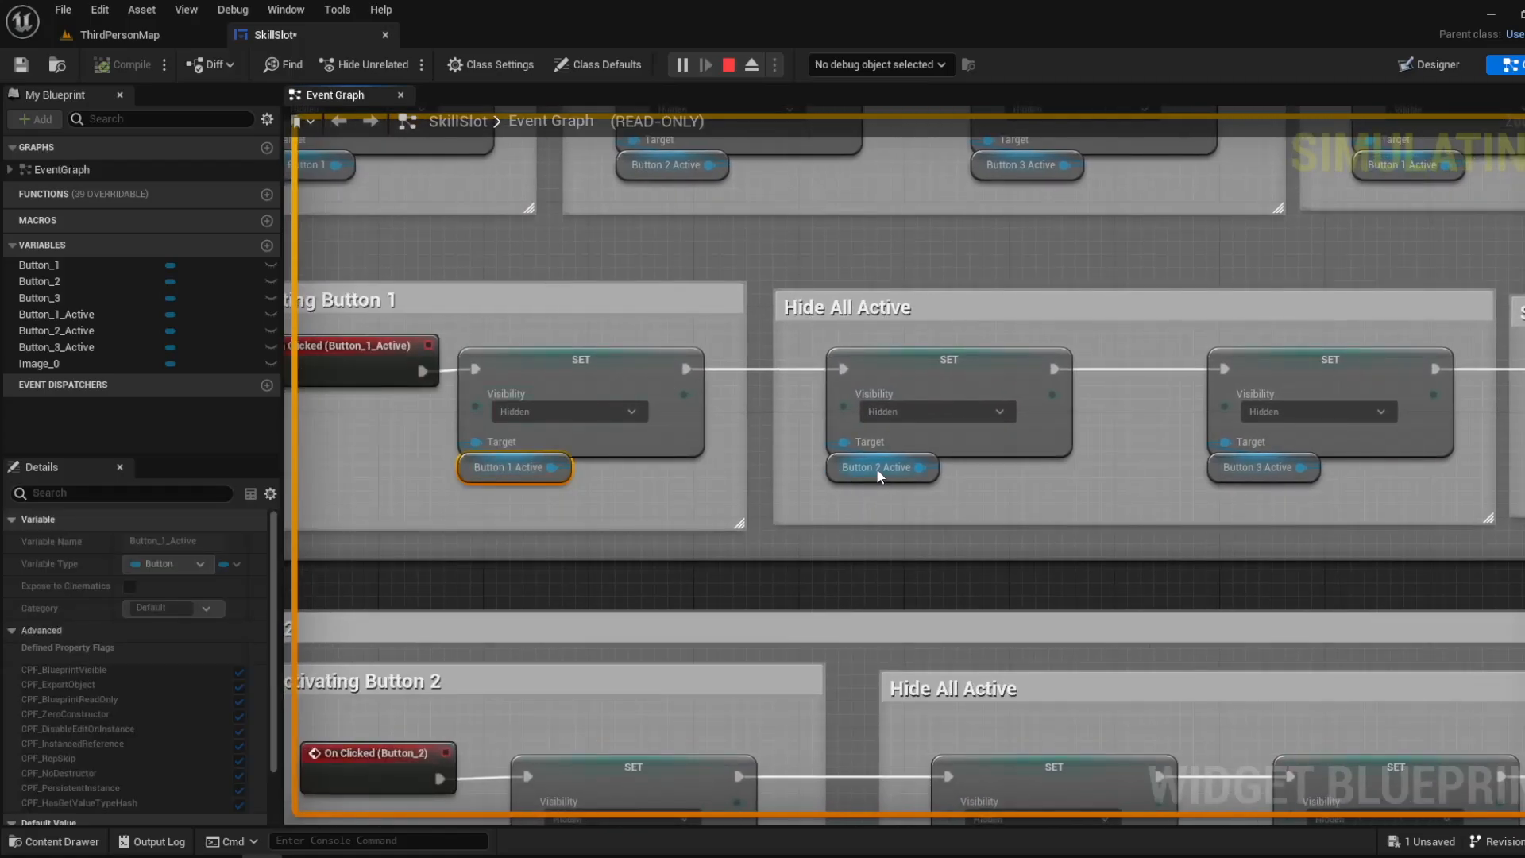
pyautogui.click(1261, 465)
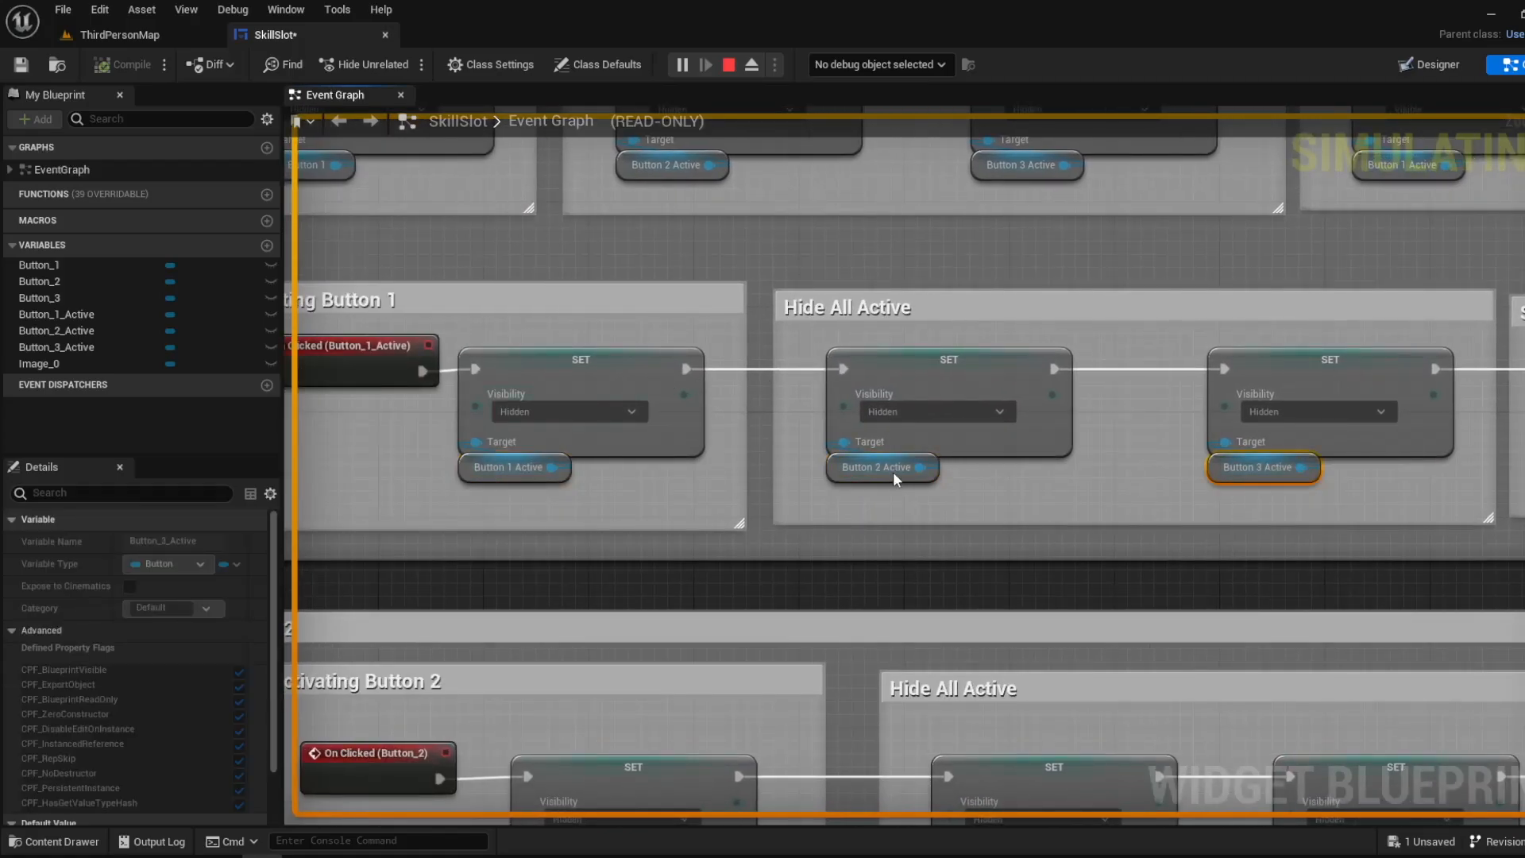
pyautogui.click(490, 470)
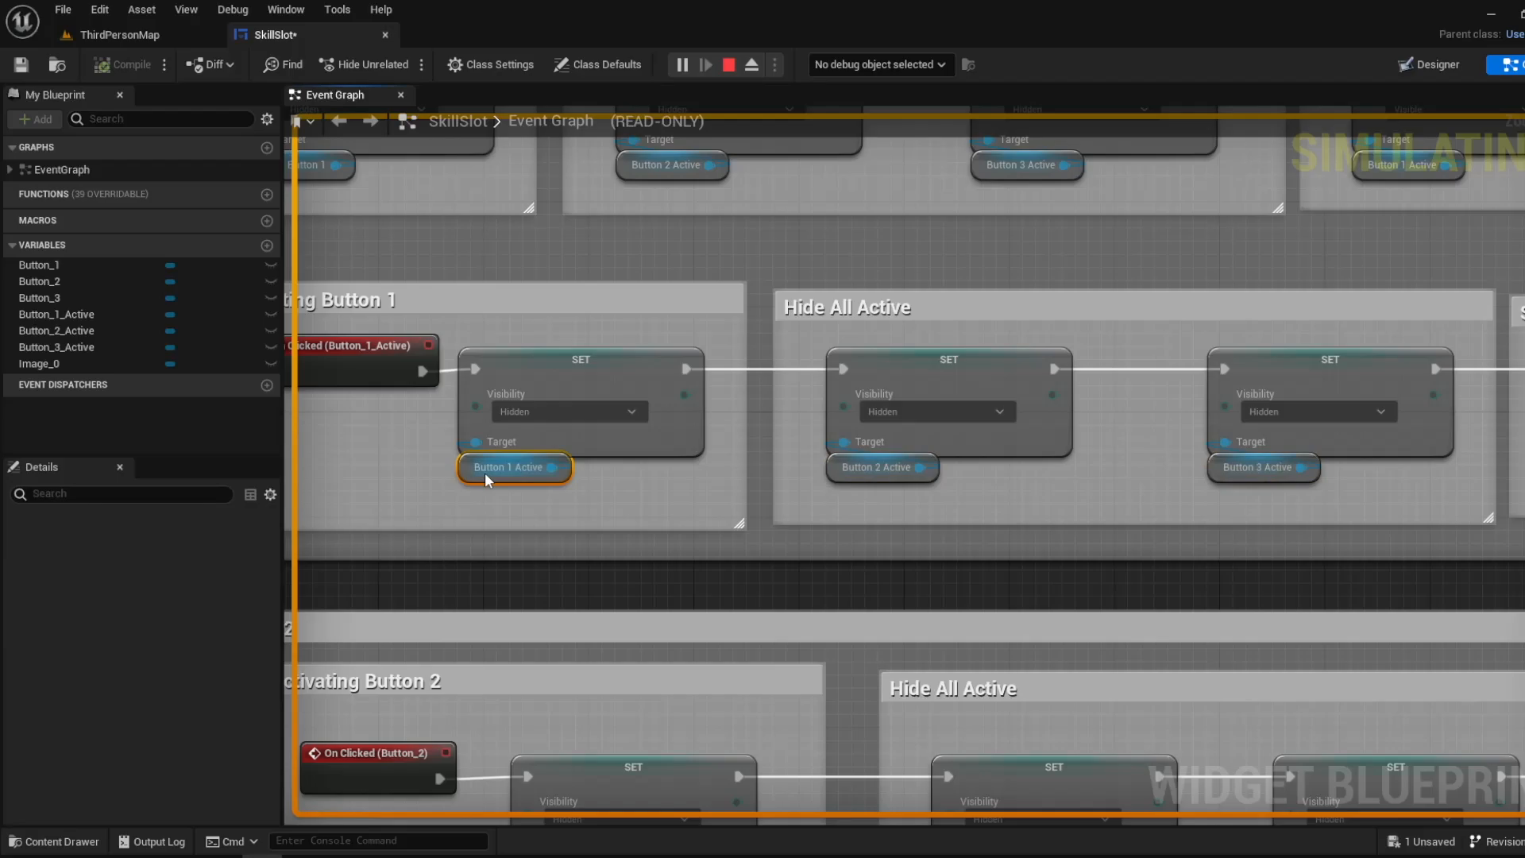
pyautogui.click(644, 382)
# - Play the ThirdPersonMap level again and run the character around the ramps with the skull HUD on screen
pyautogui.scroll(-4, 644, 382)
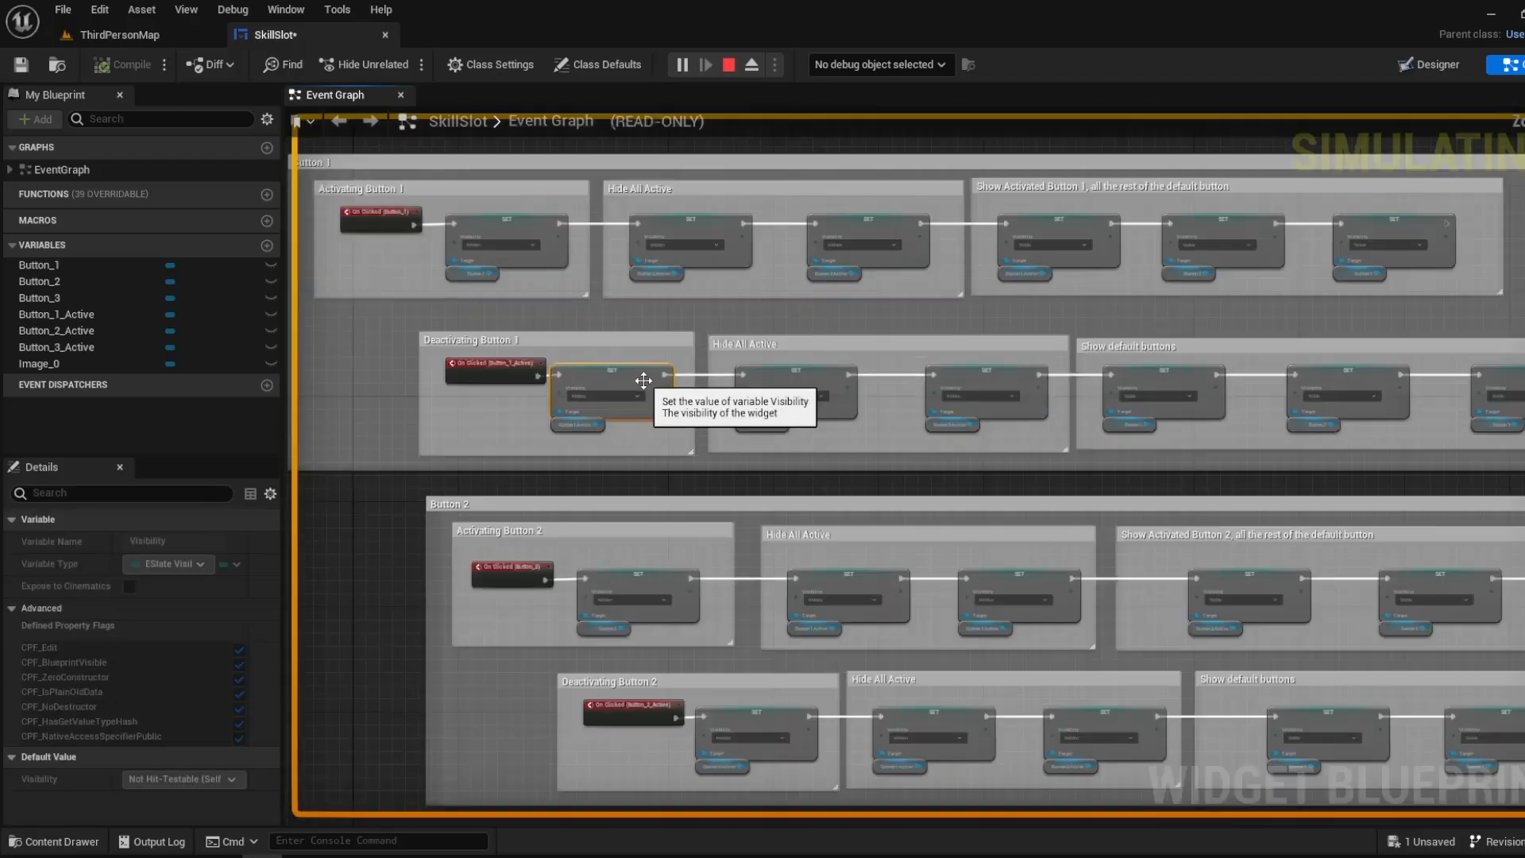
pyautogui.click(165, 31)
pyautogui.click(365, 64)
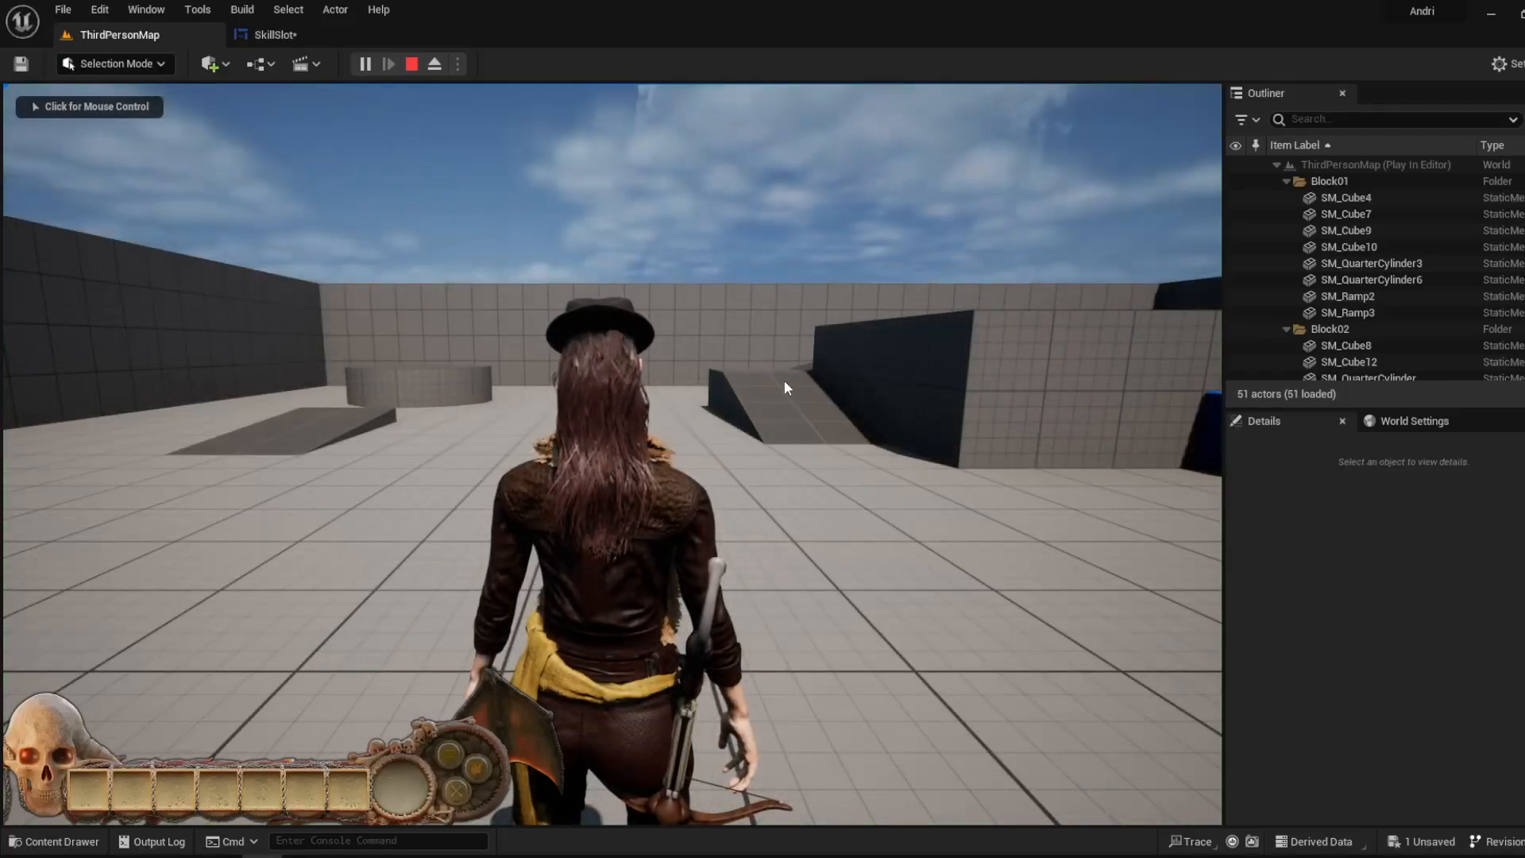
pyautogui.press('w')
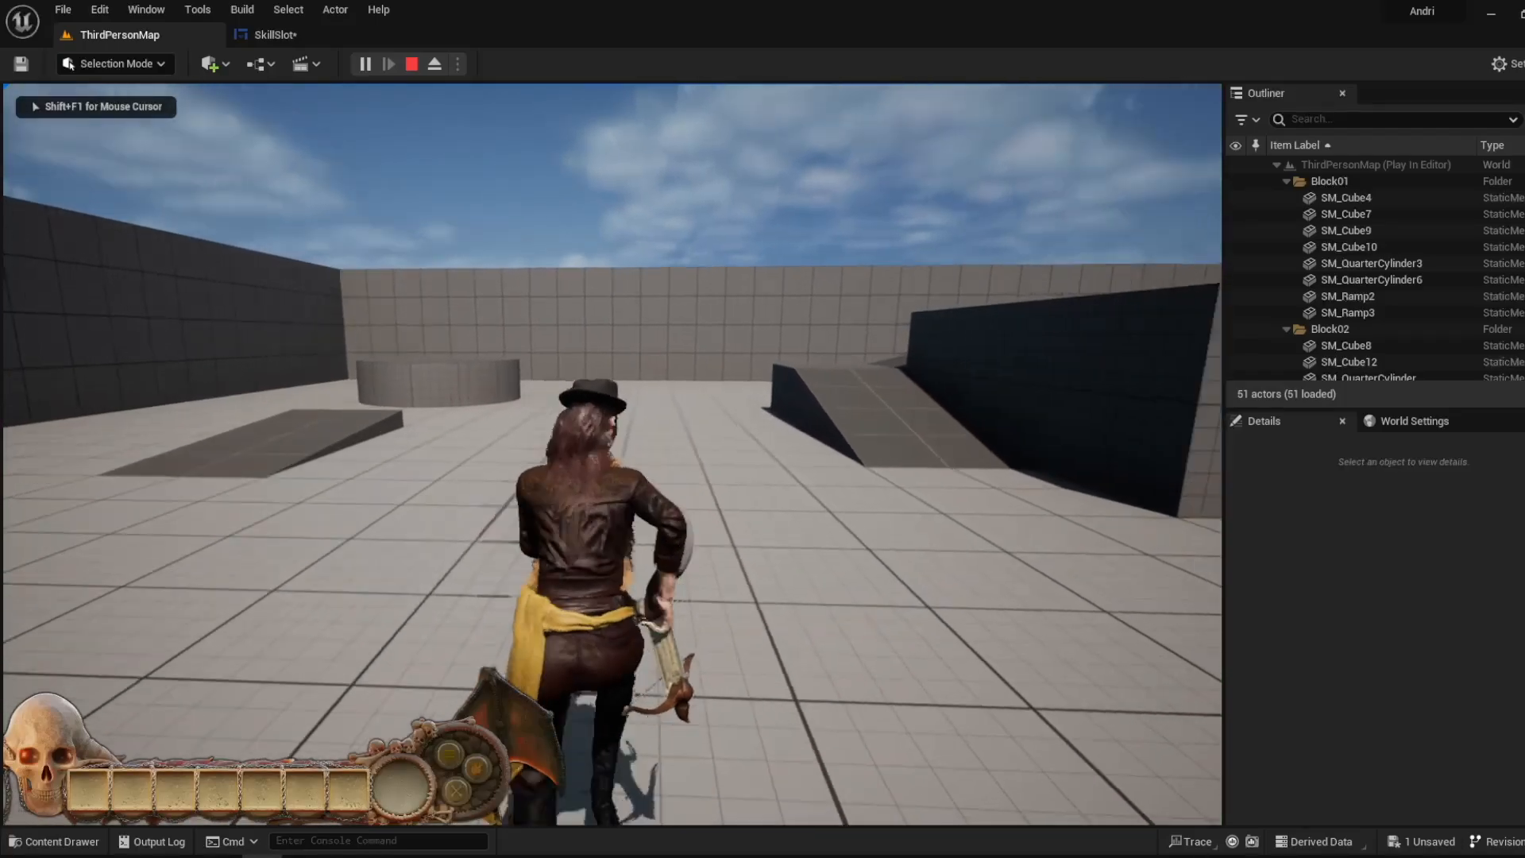
pyautogui.press('w')
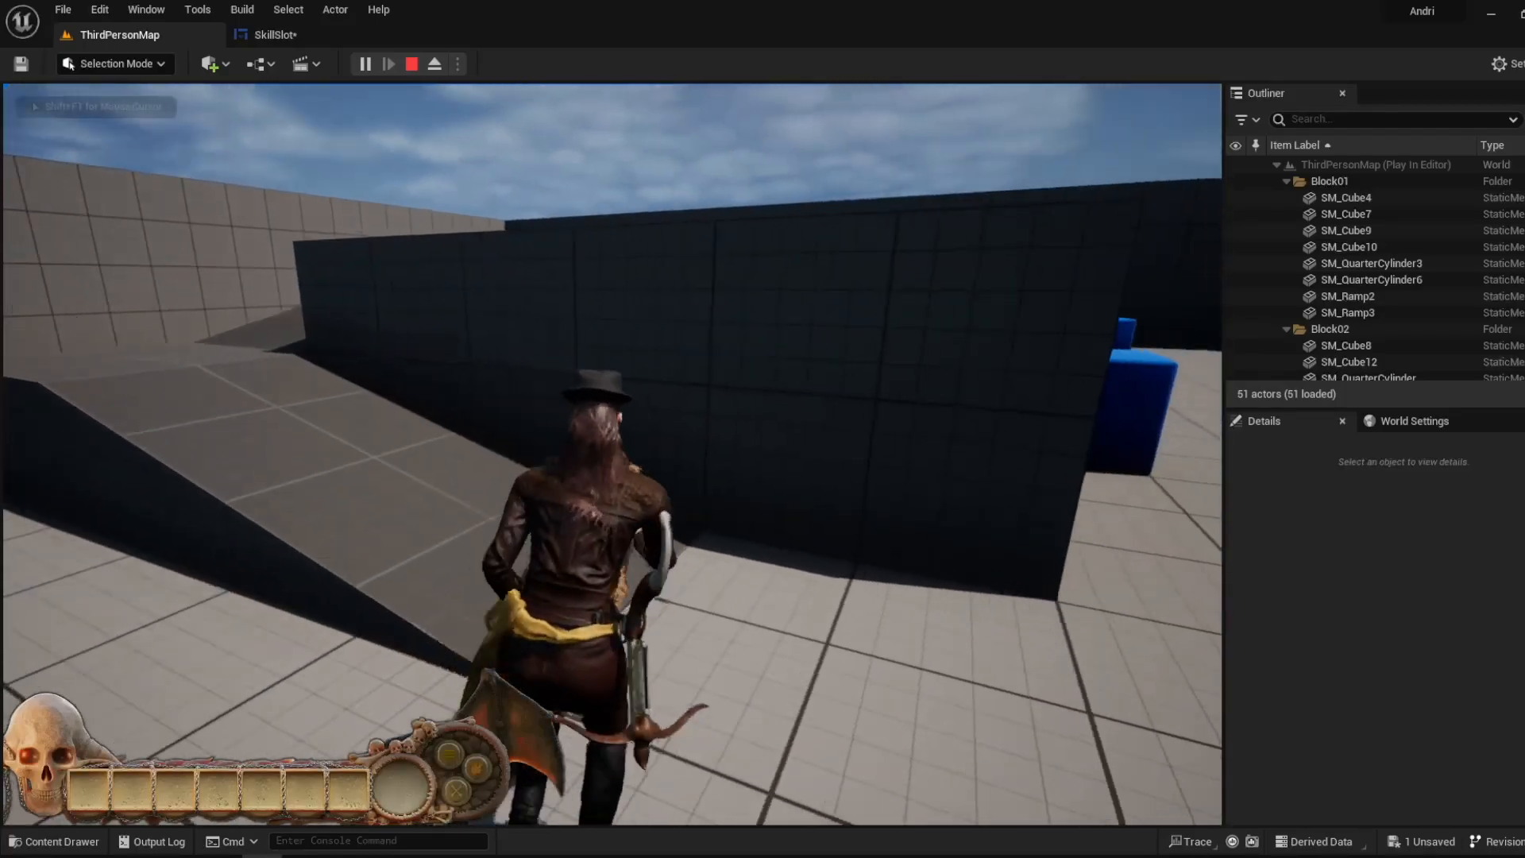
pyautogui.press('w')
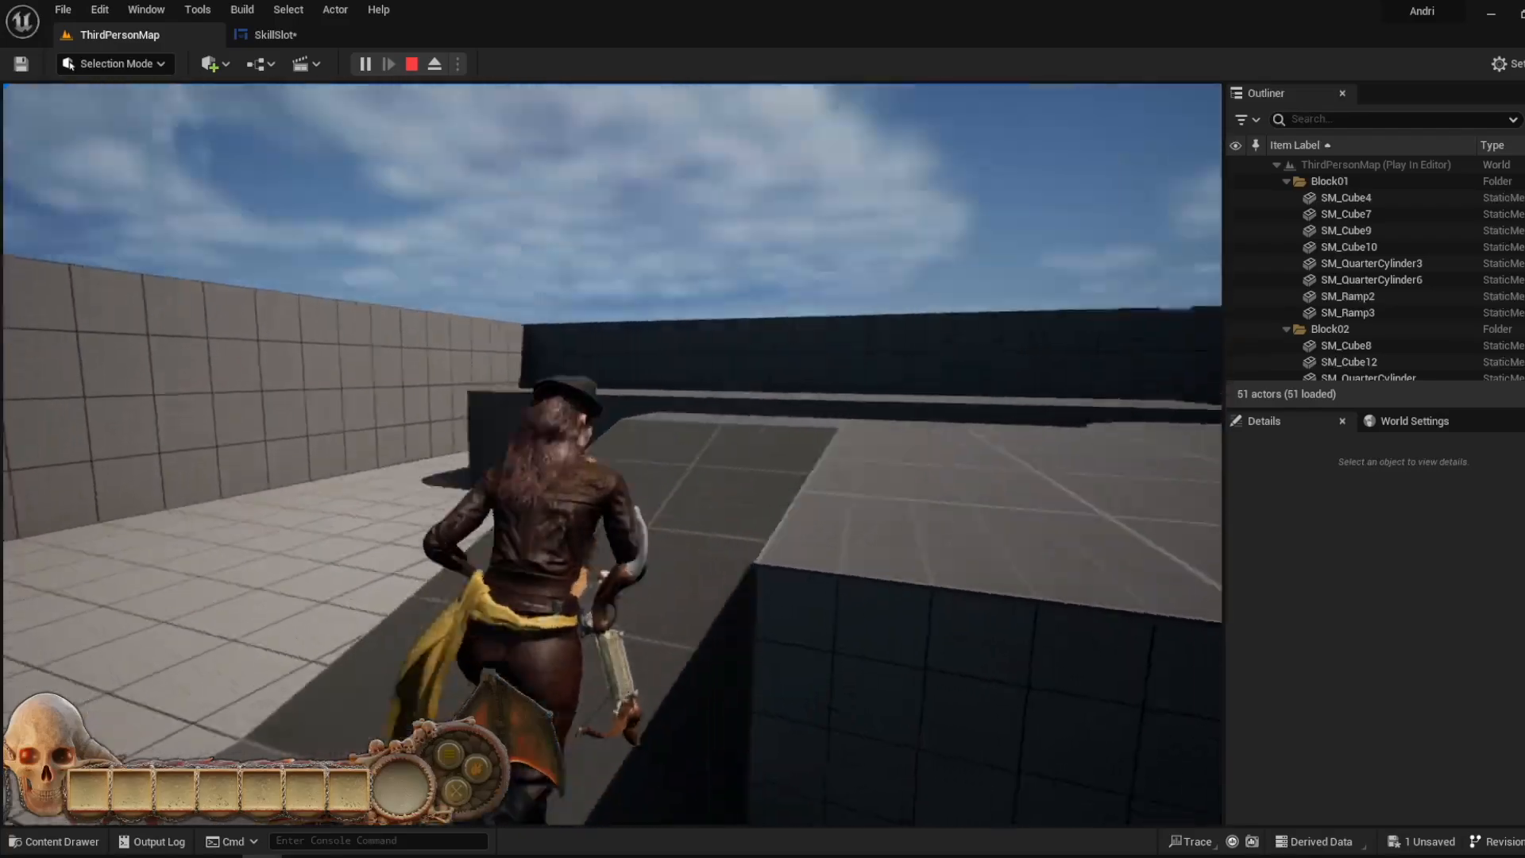
pyautogui.press('w')
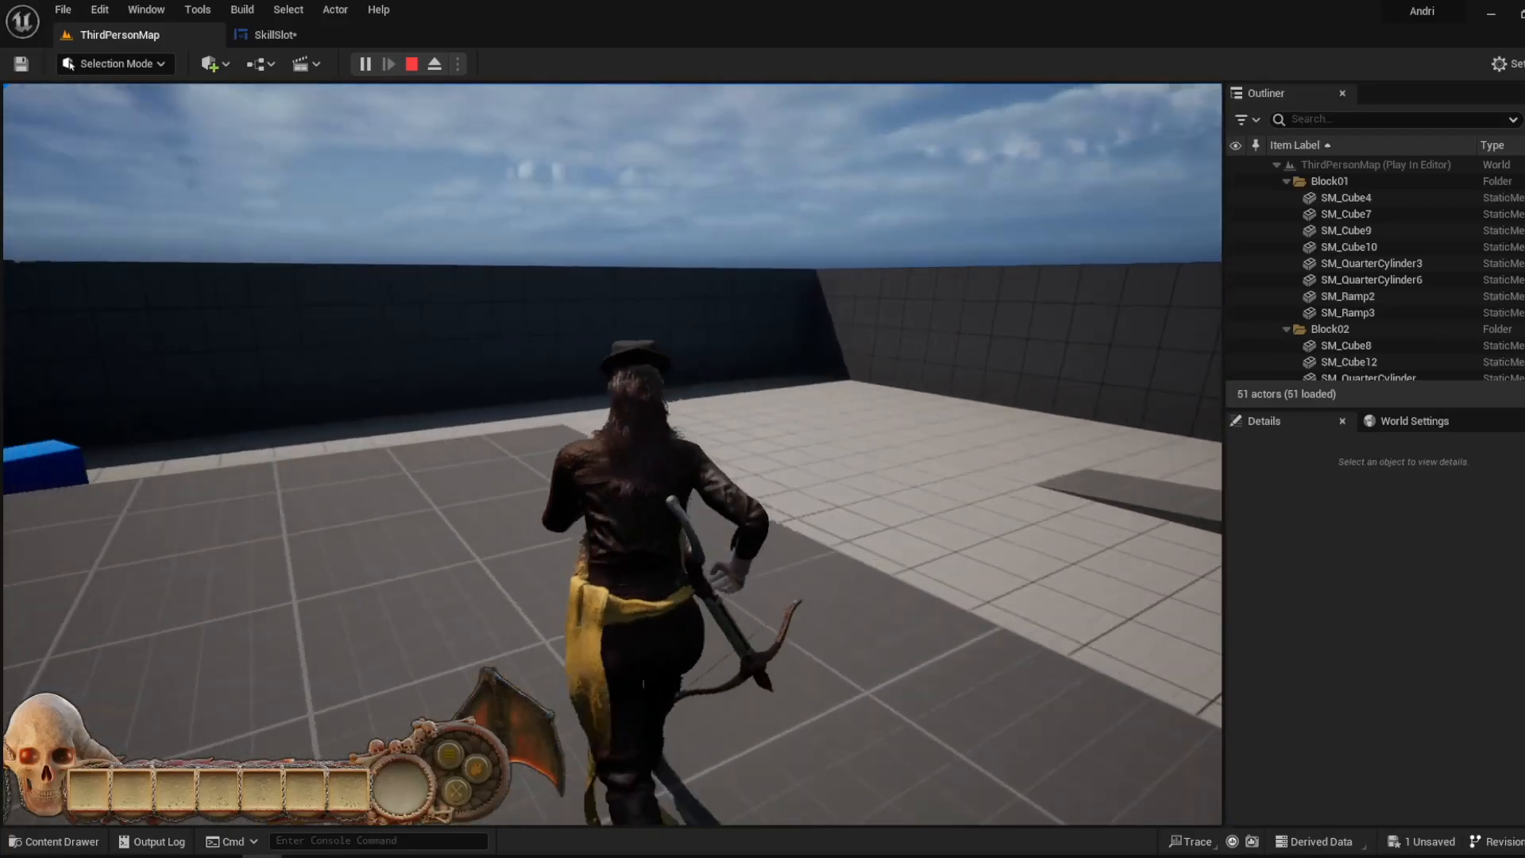
# - Release the mouse cursor from the running game and test the skill buttons in the skull HUD's round slot by activating and deactivating them
pyautogui.hotkey('shift', 'F1')
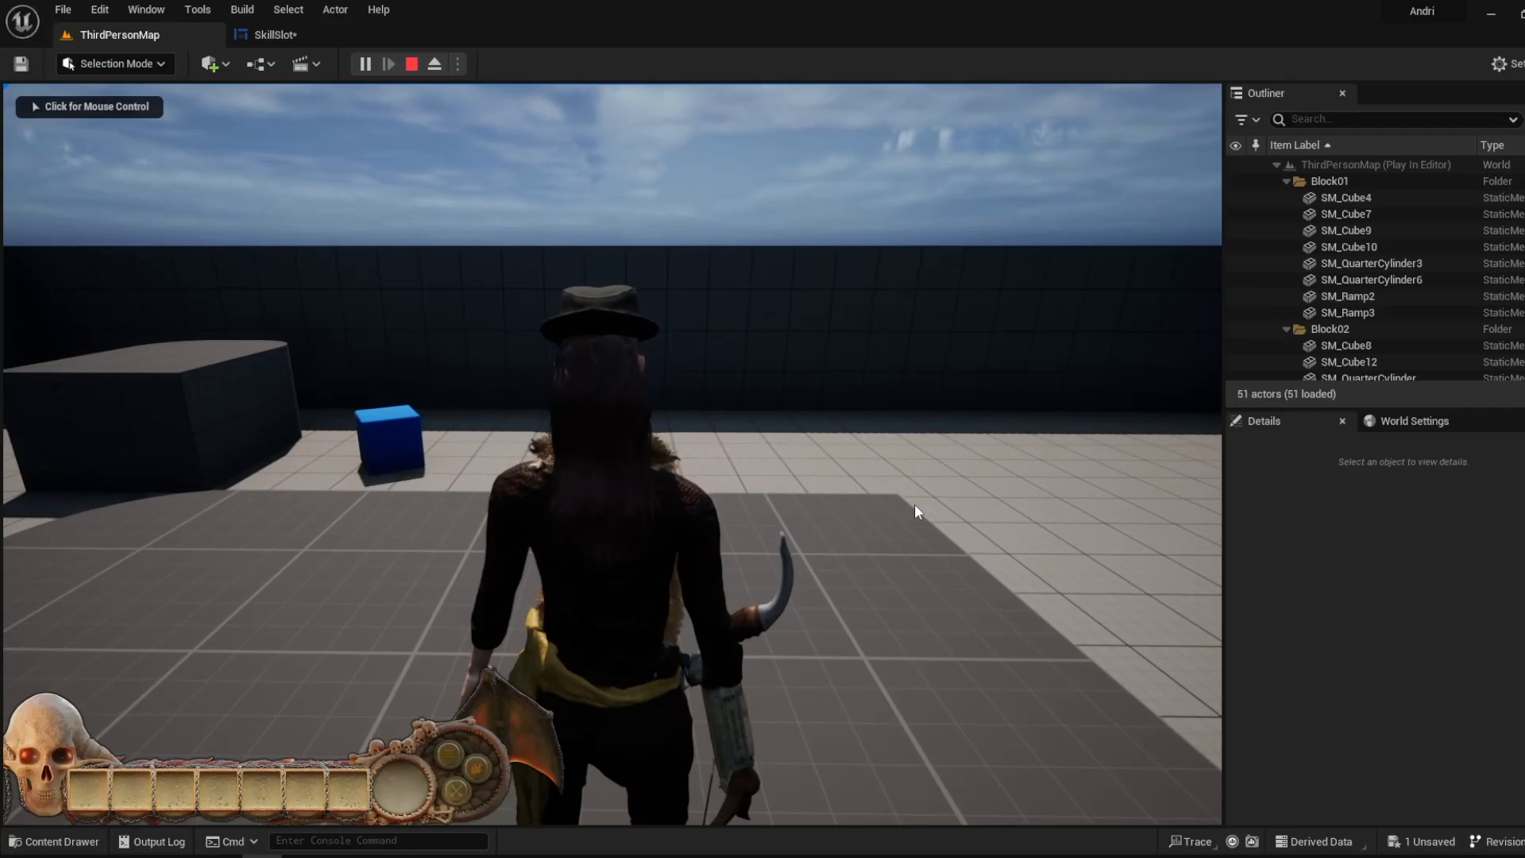
pyautogui.click(480, 767)
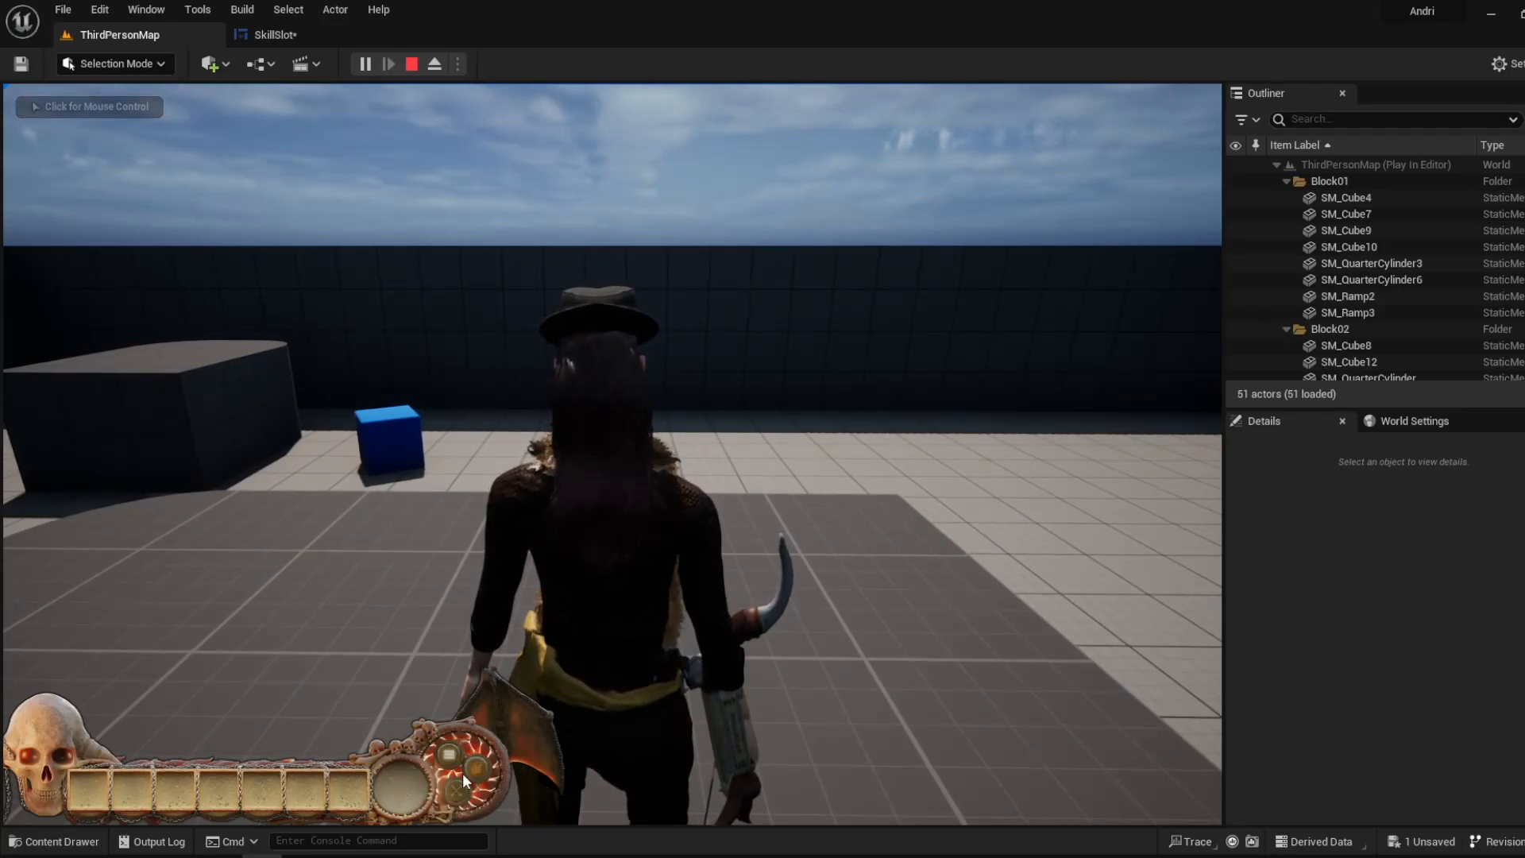
pyautogui.click(443, 754)
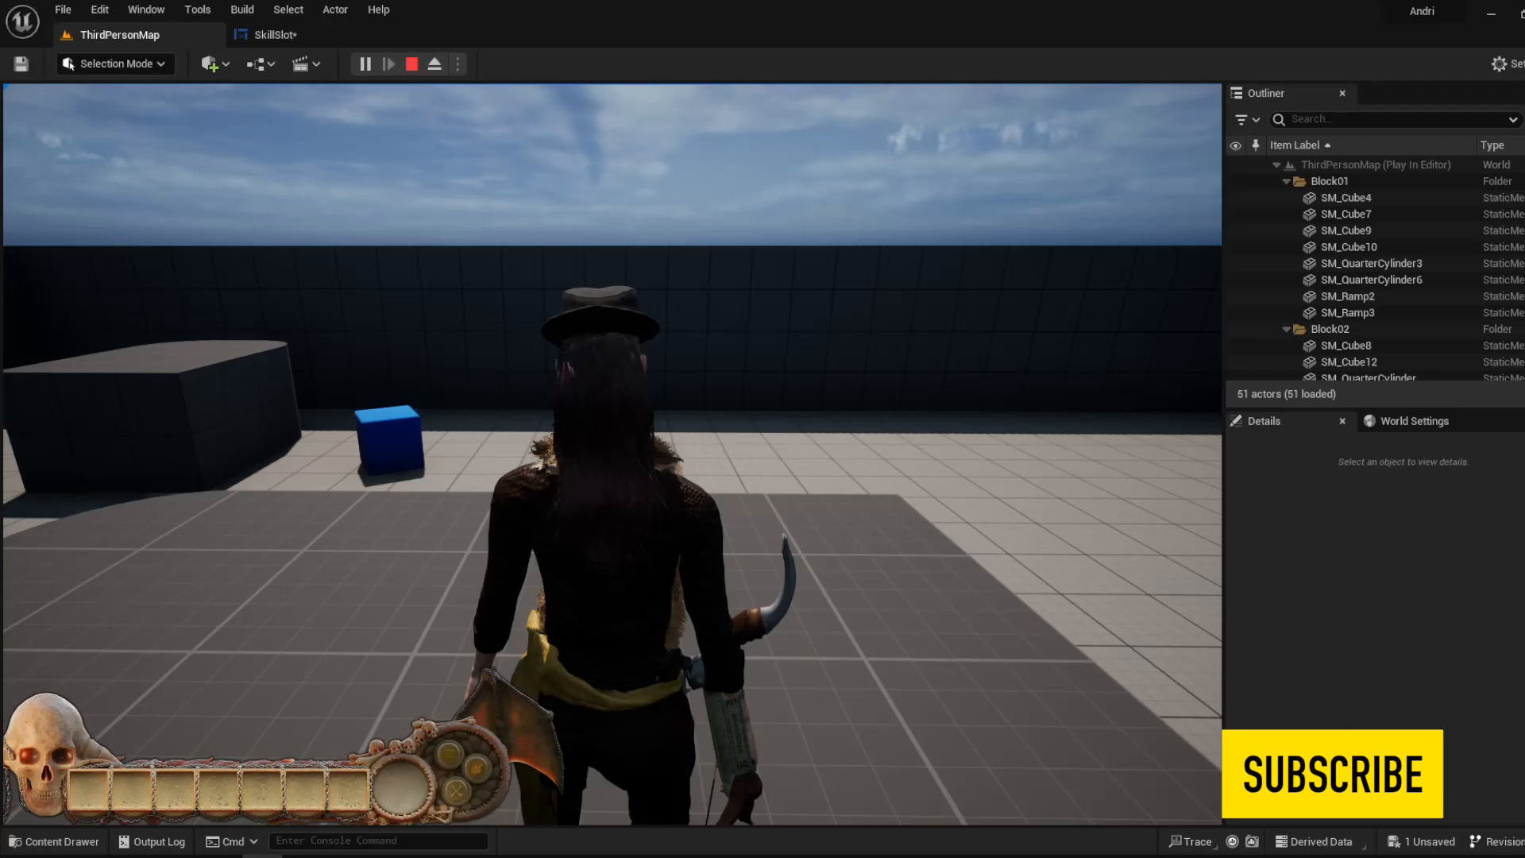
# - Return control to the character, then run and jump around the level's walls and blocks with the skull HUD on screen
pyautogui.press('w')
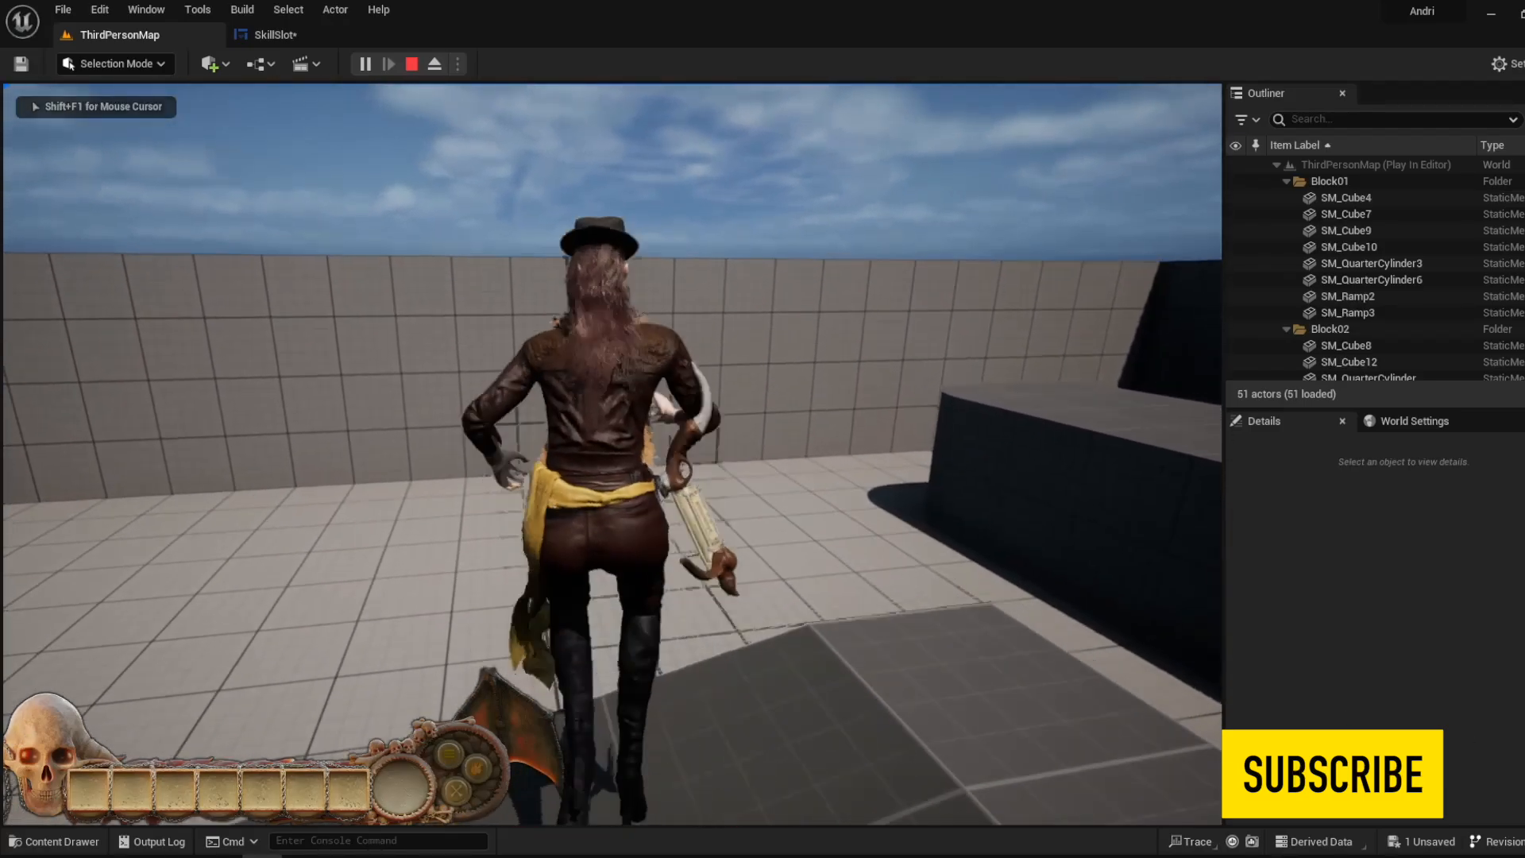
pyautogui.press('w')
pyautogui.press('space')
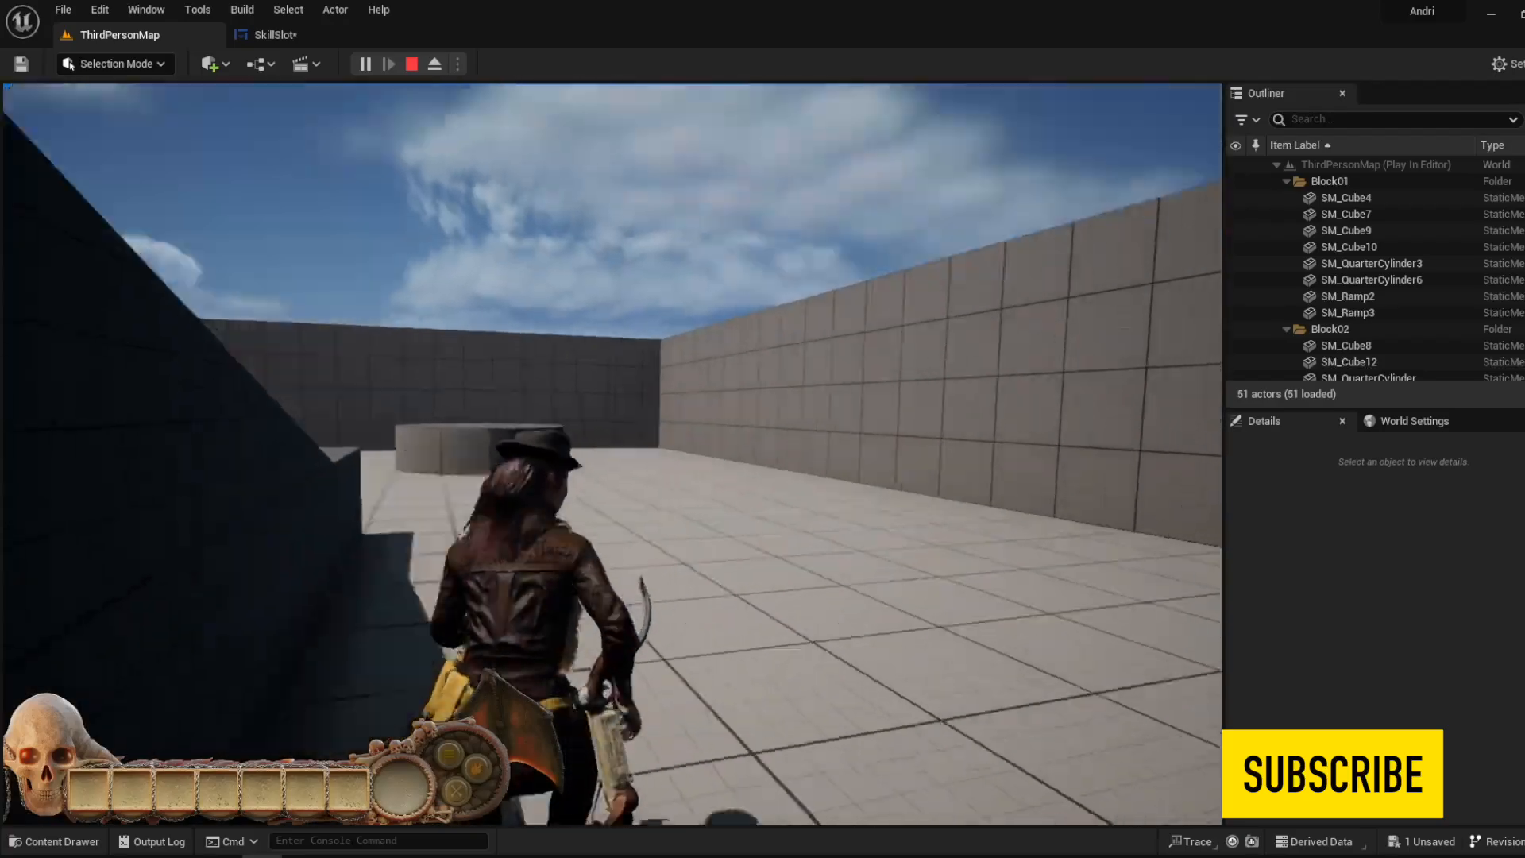
pyautogui.press('w')
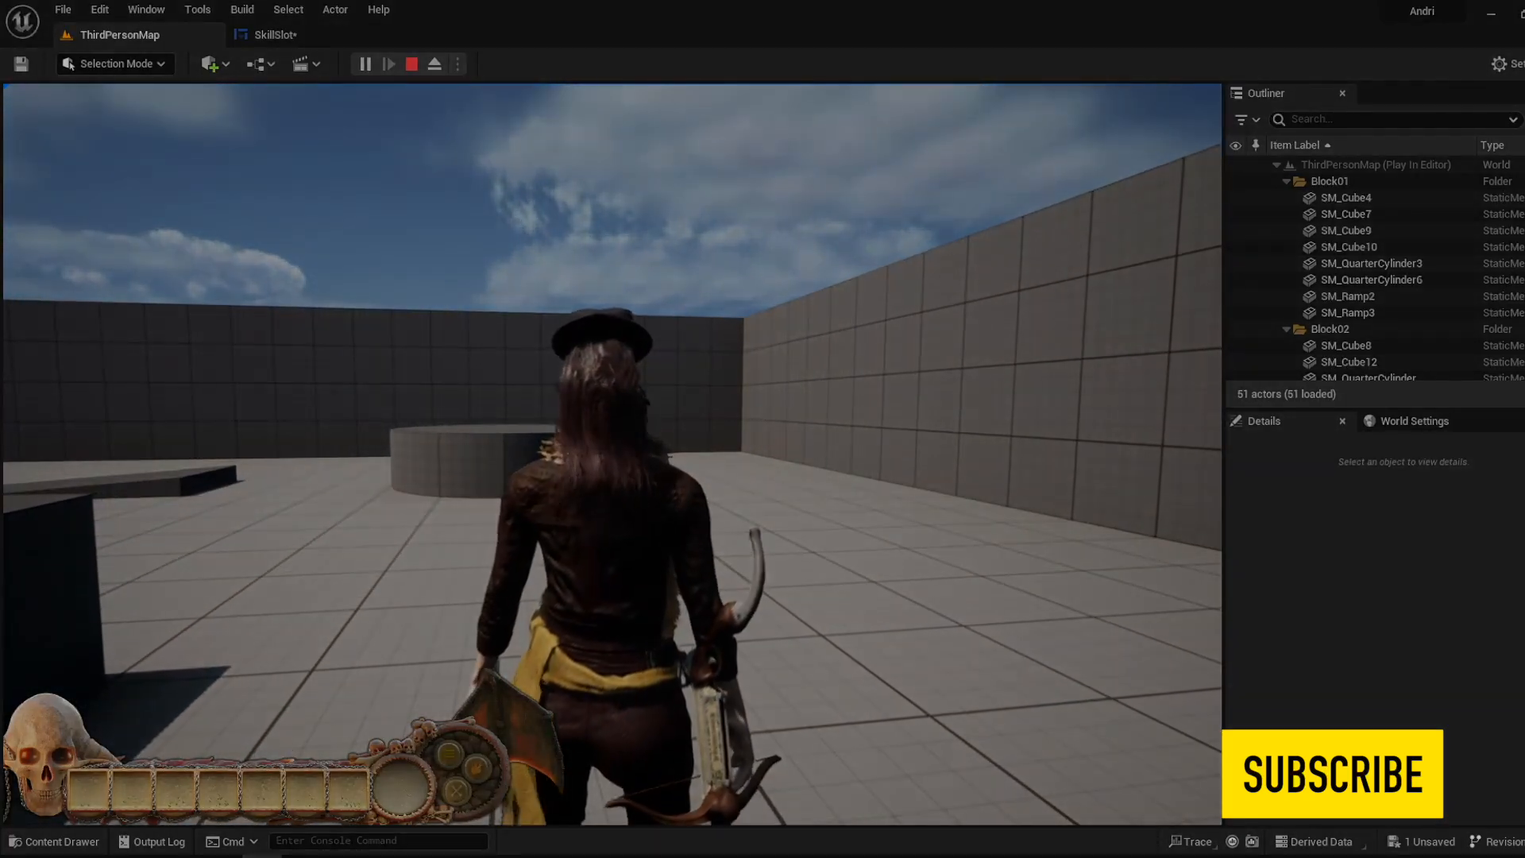